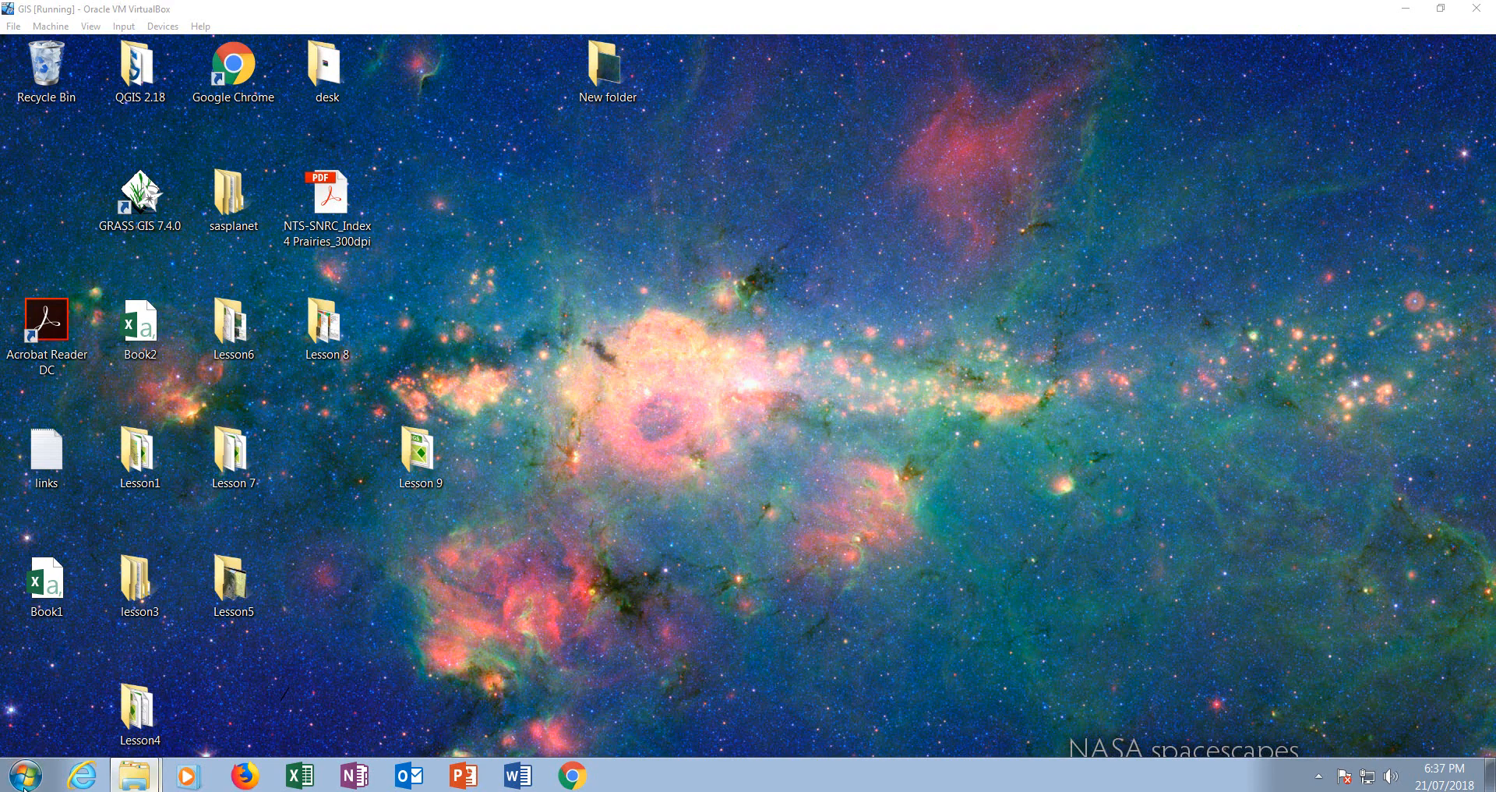
- Launch QGIS Desktop 2.18.18 with GRASS 7.4.0 and dismiss the startup tip
left_click(25, 775)
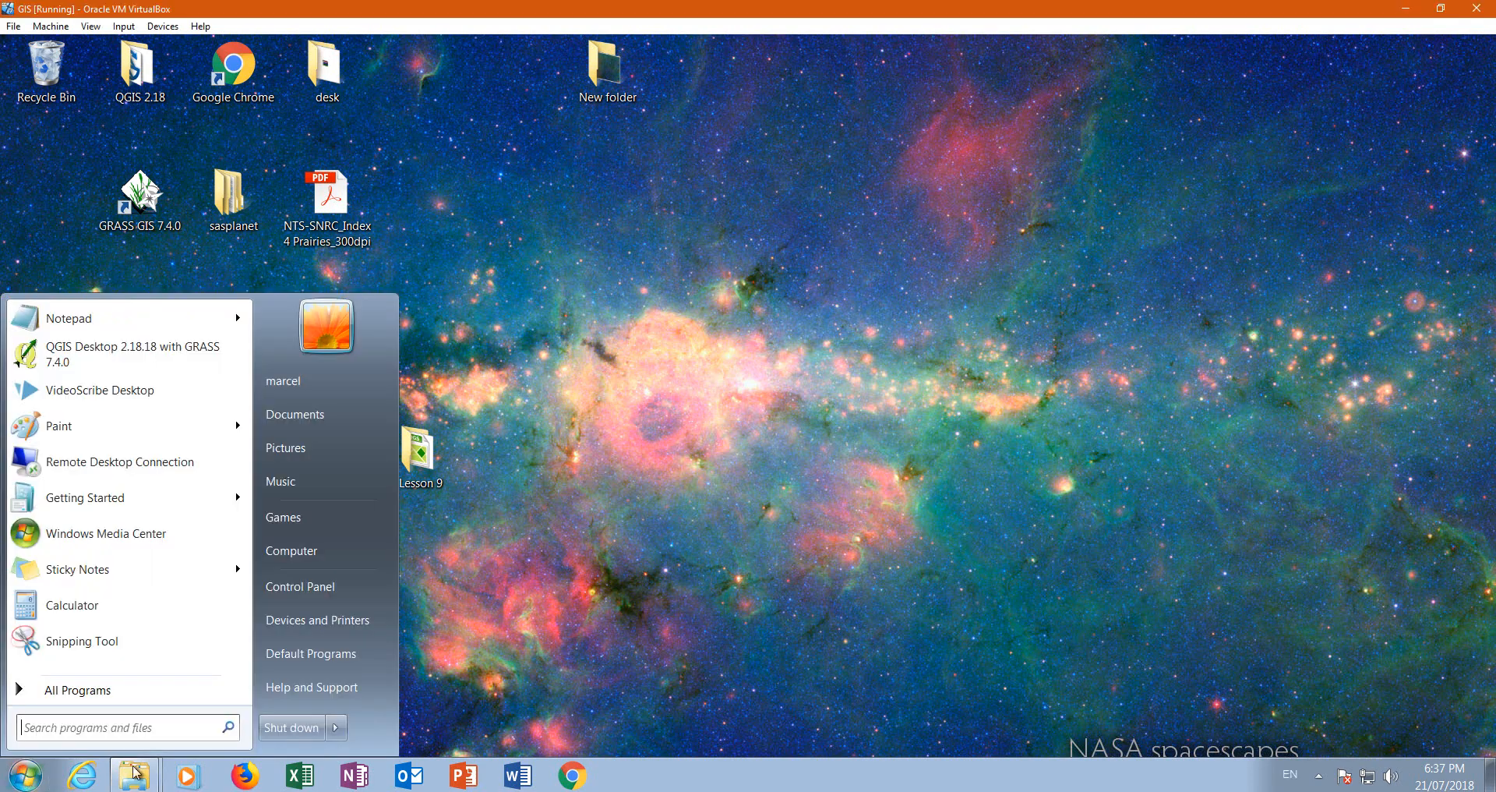
left_click(122, 366)
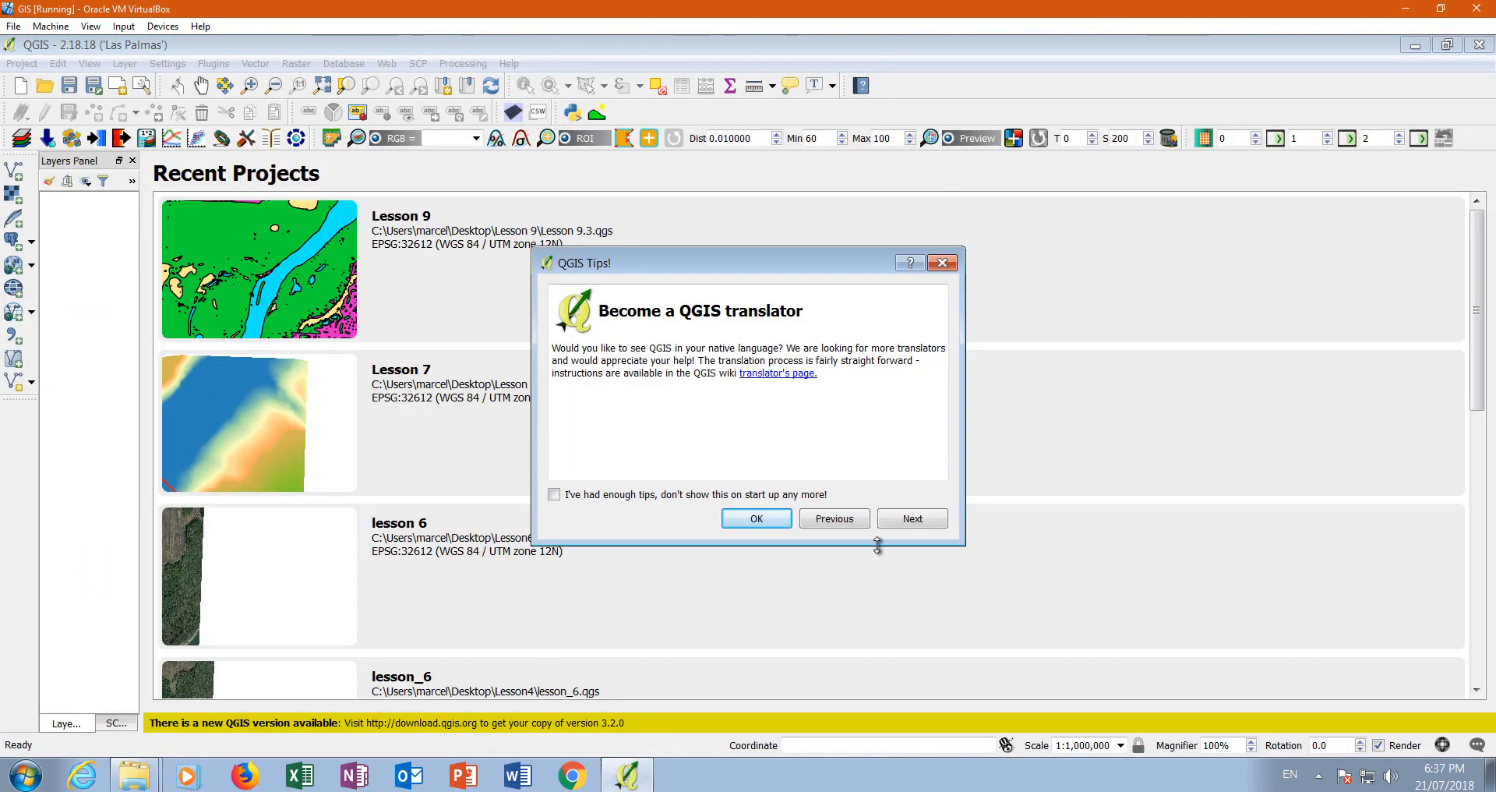
left_click(760, 519)
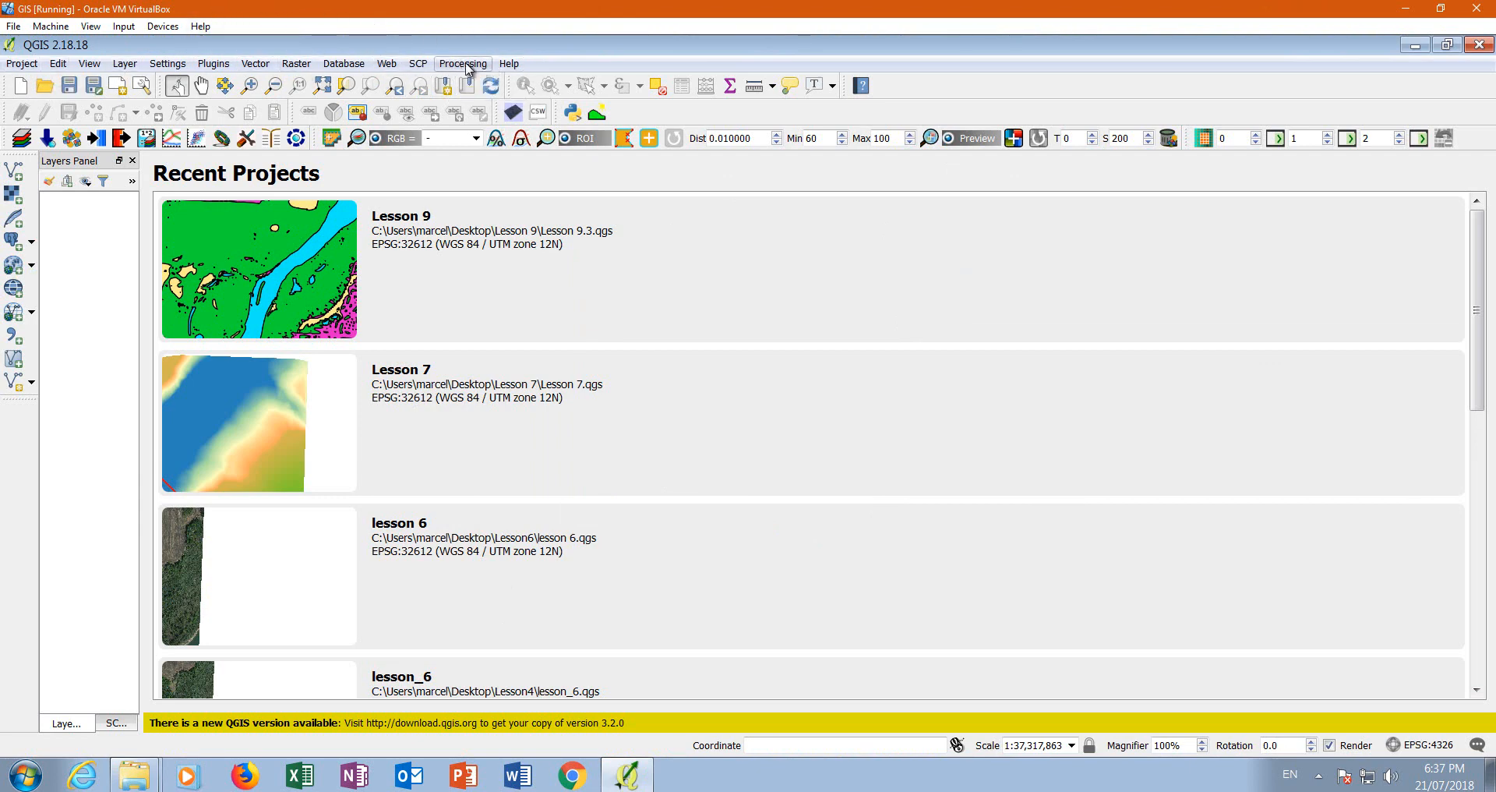
- Search the plugin manager for "proce" to check the Processing plugin, and close the manager
left_click(206, 66)
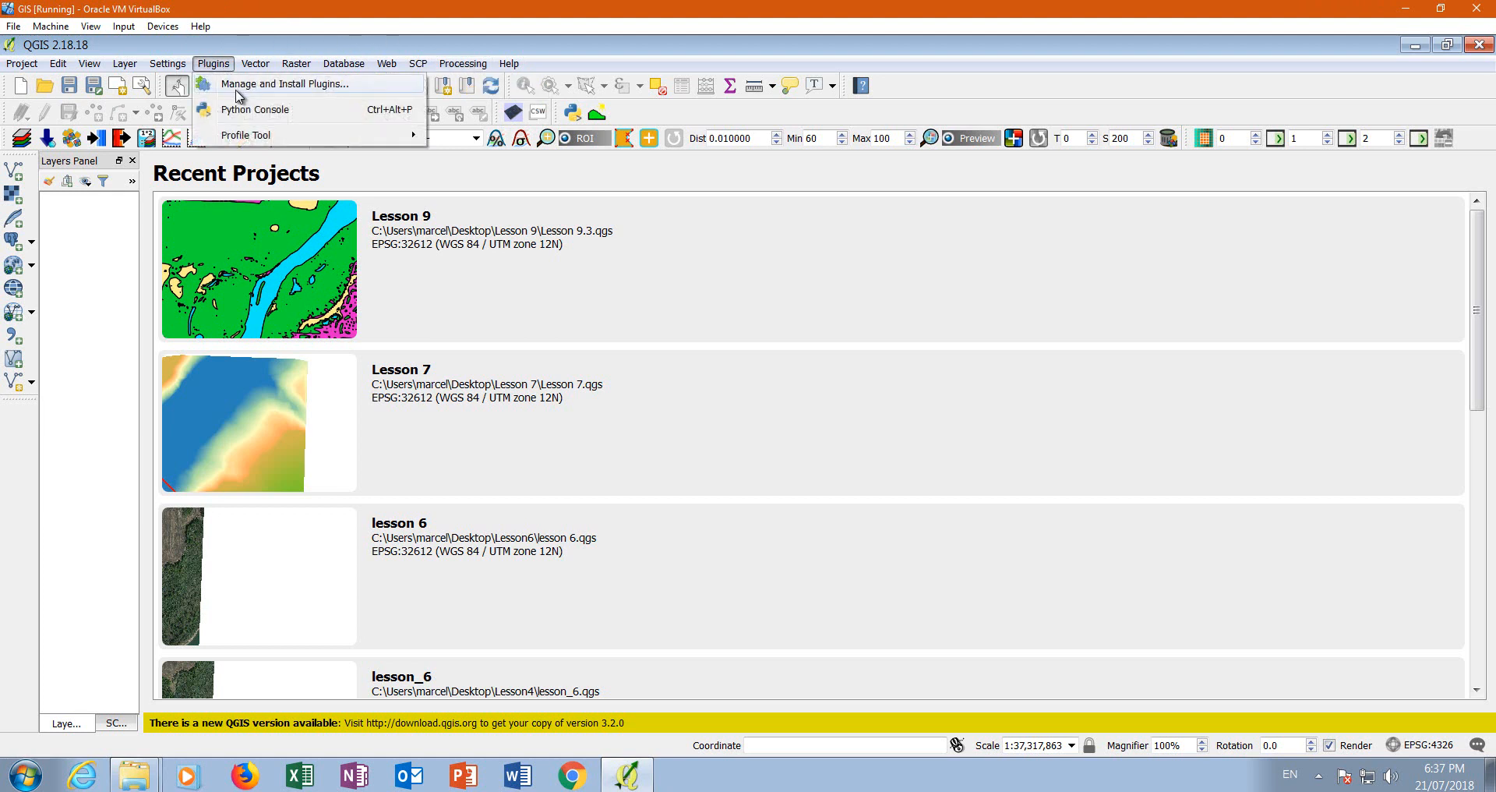
left_click(241, 85)
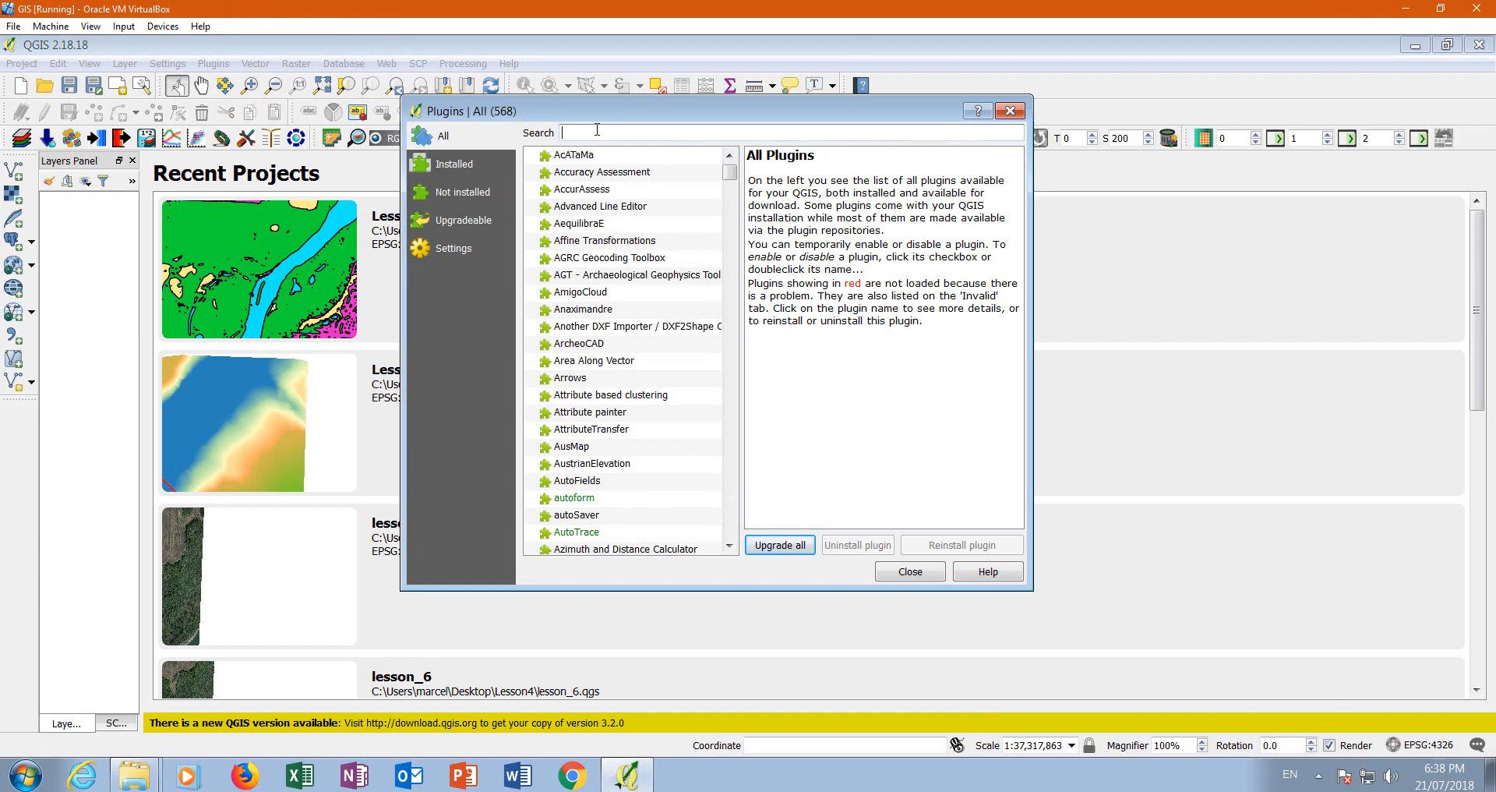
type("proce")
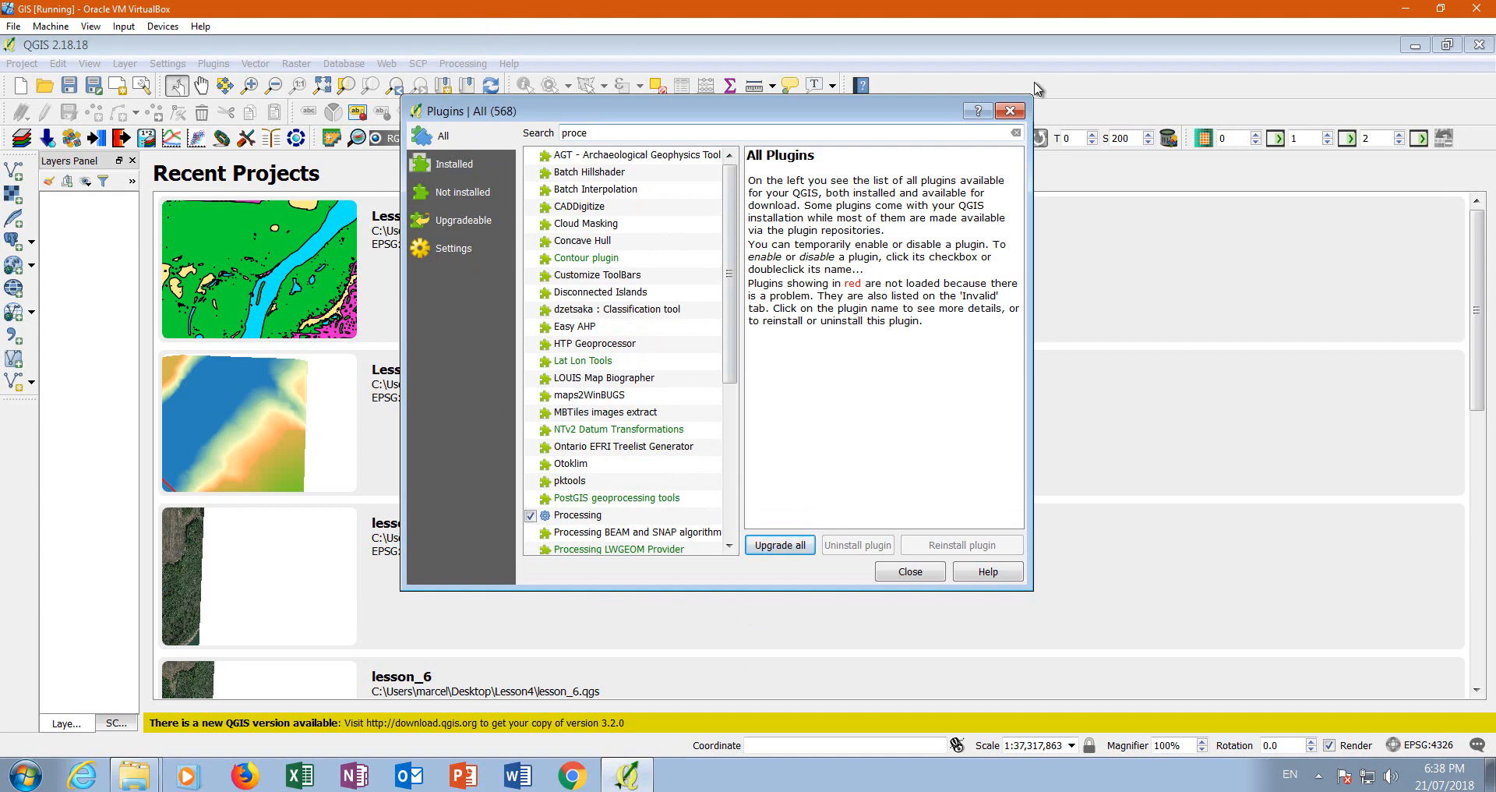
left_click(1009, 112)
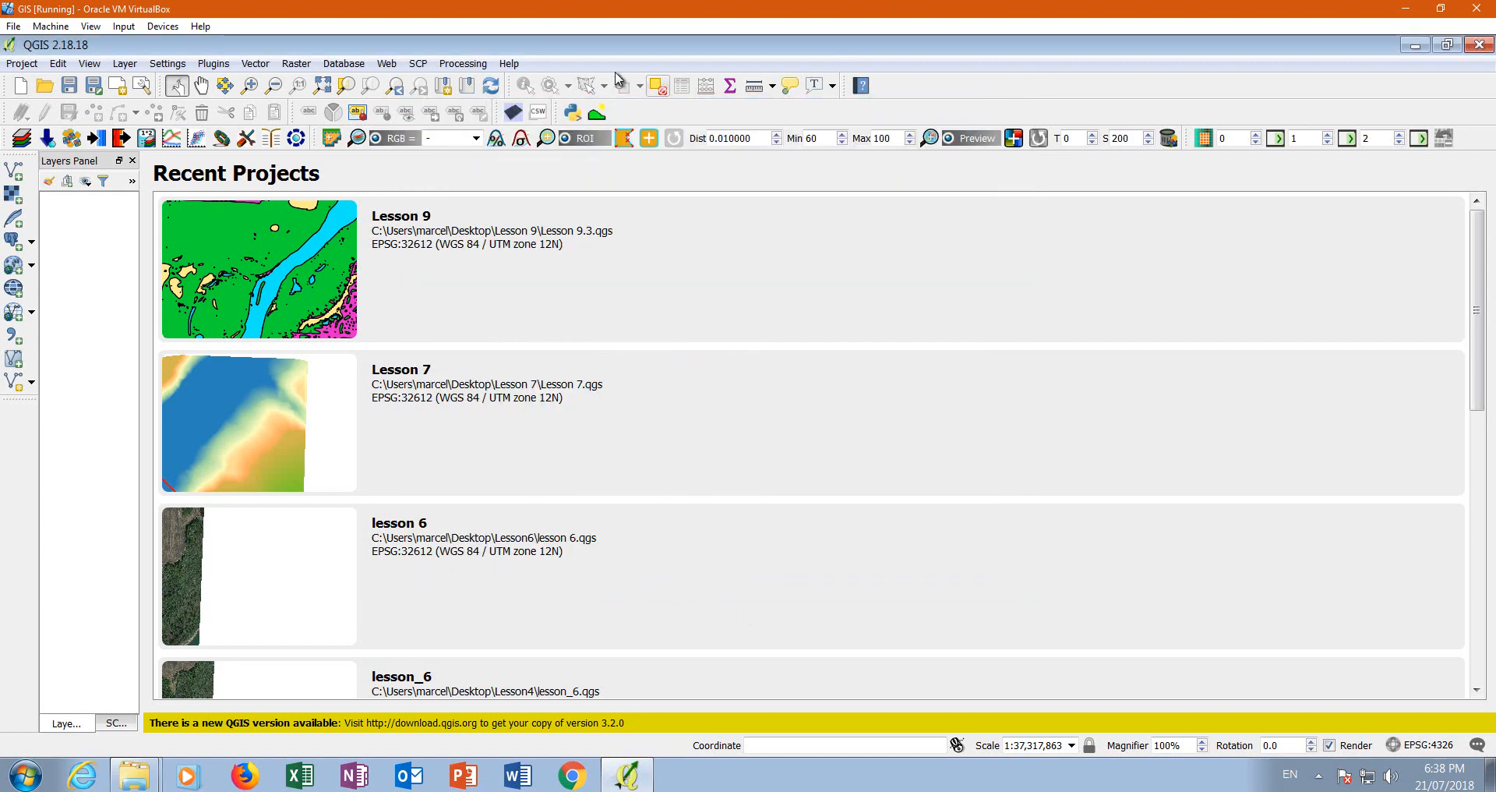
- Examine the Tools for LiDAR data provider settings in the Processing options, and close the options
left_click(456, 69)
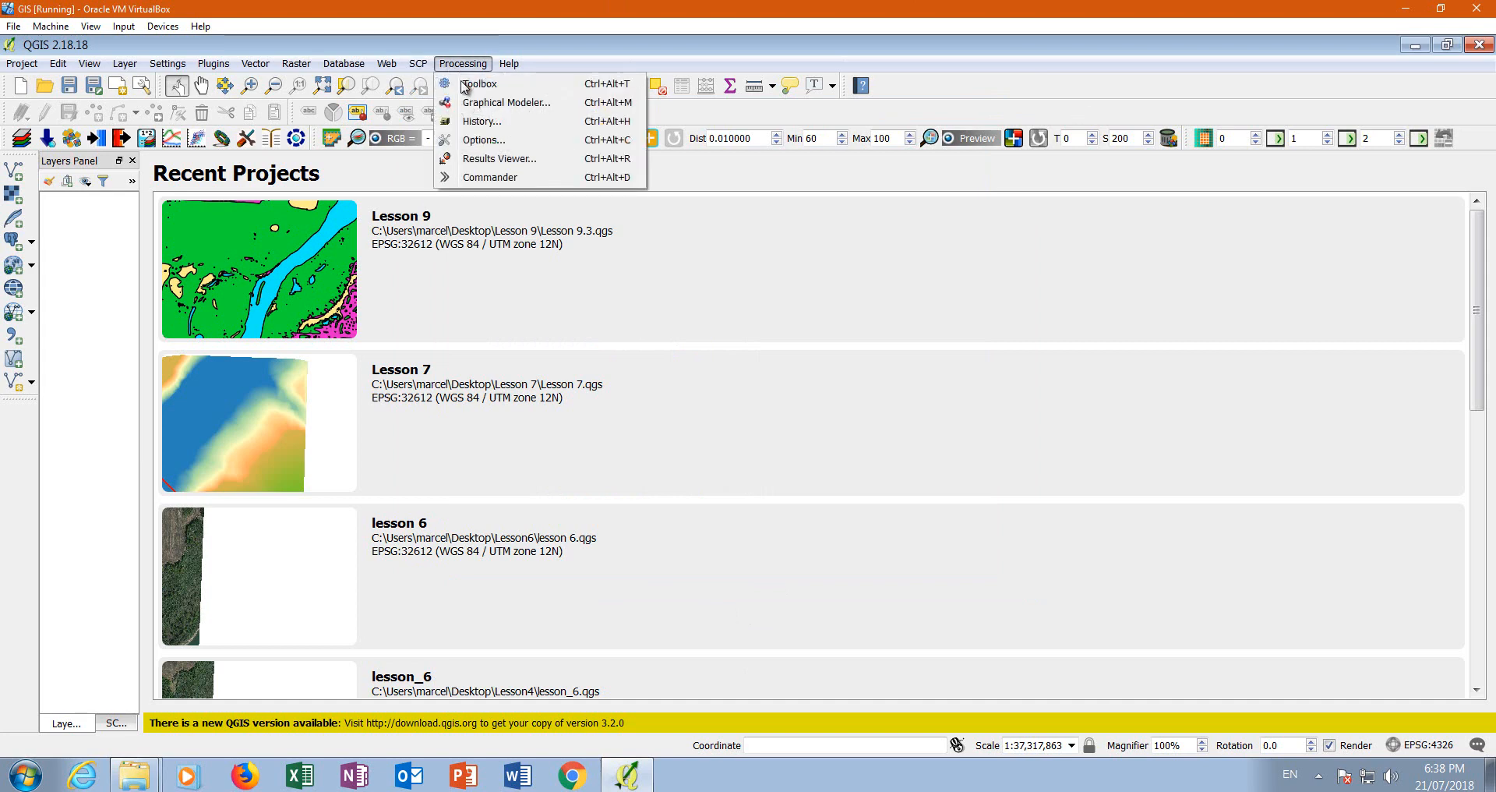
left_click(470, 141)
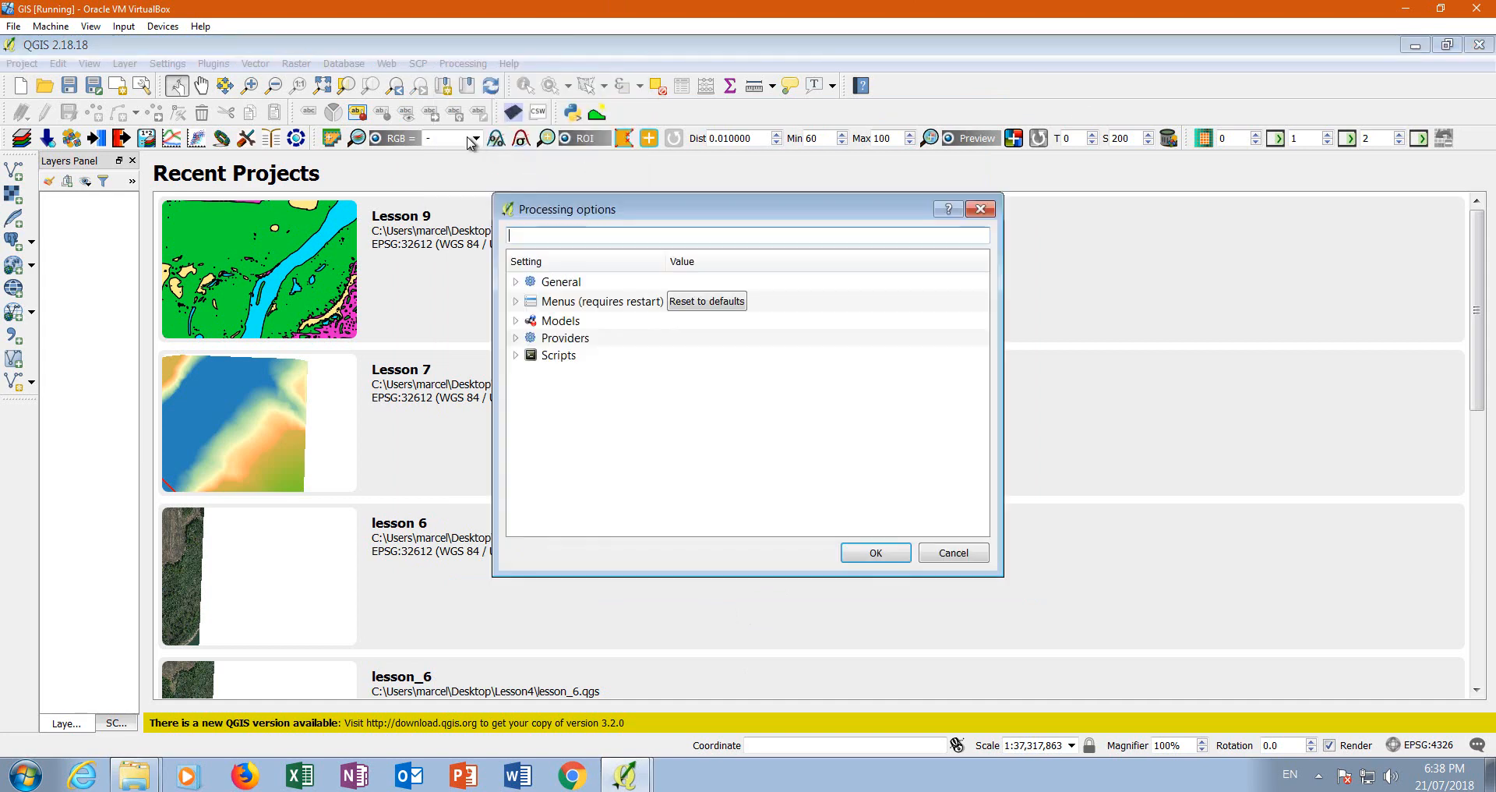
left_click(514, 344)
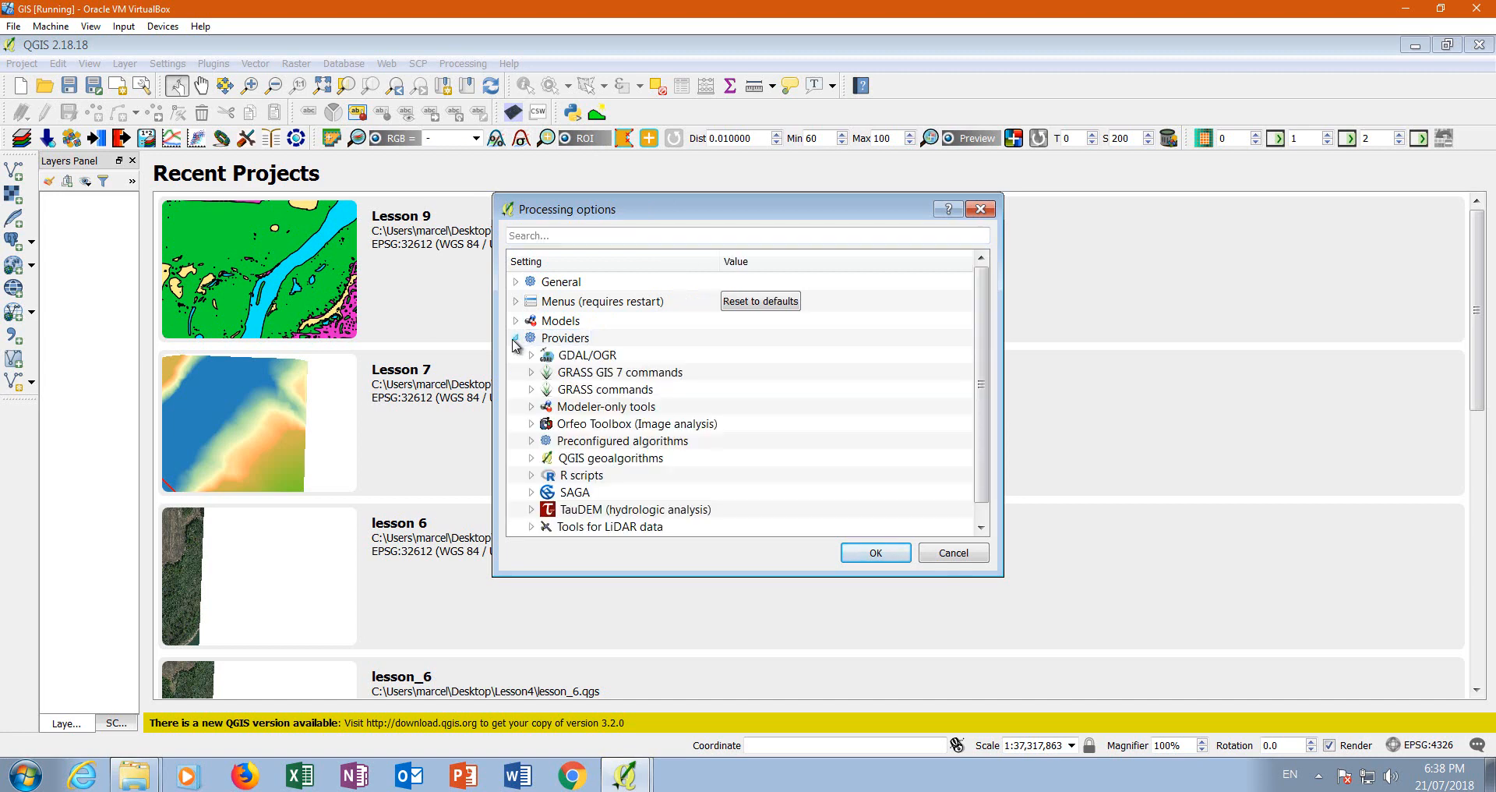
scroll(980, 382, "down", 1)
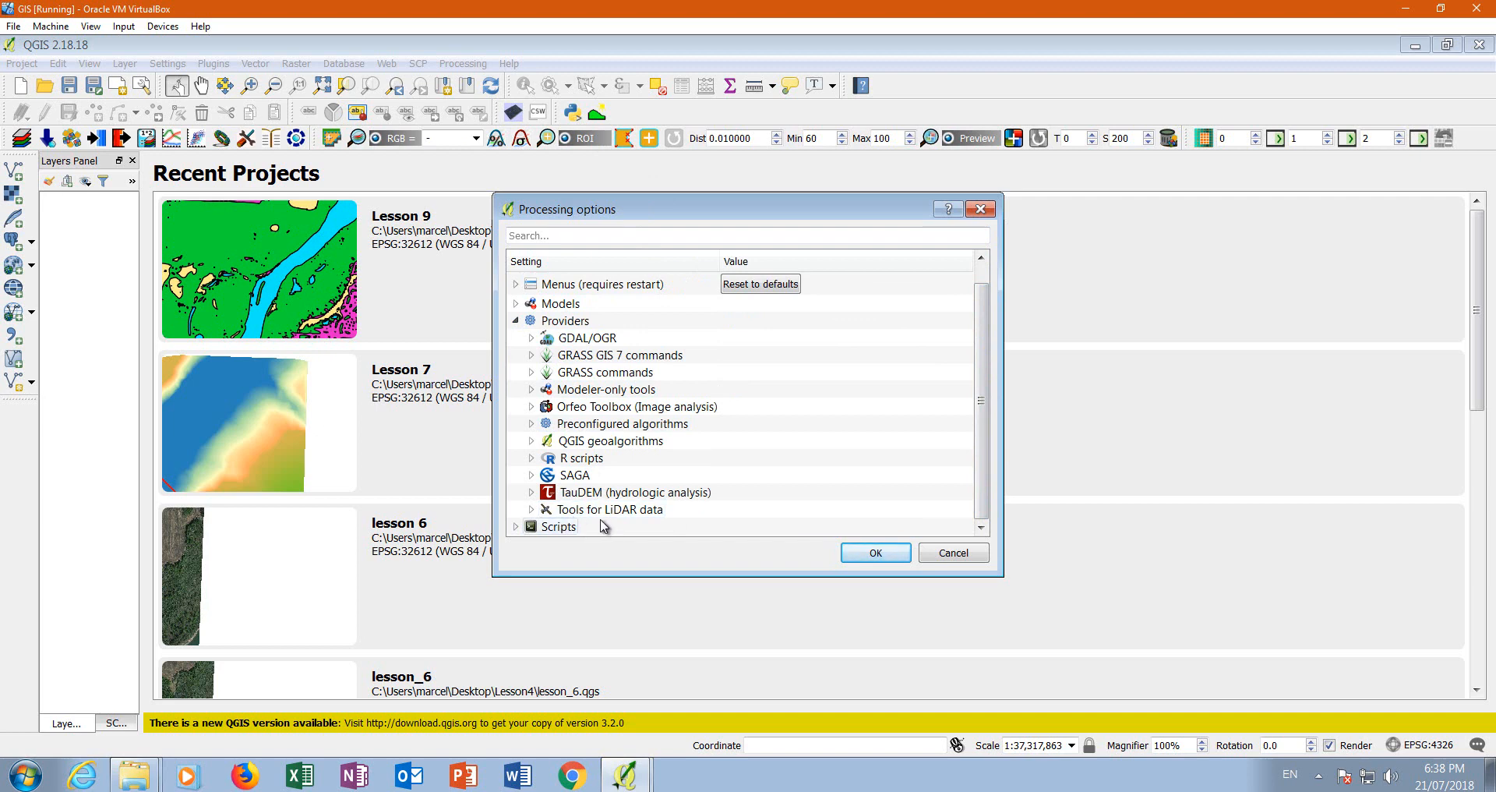
left_click(532, 510)
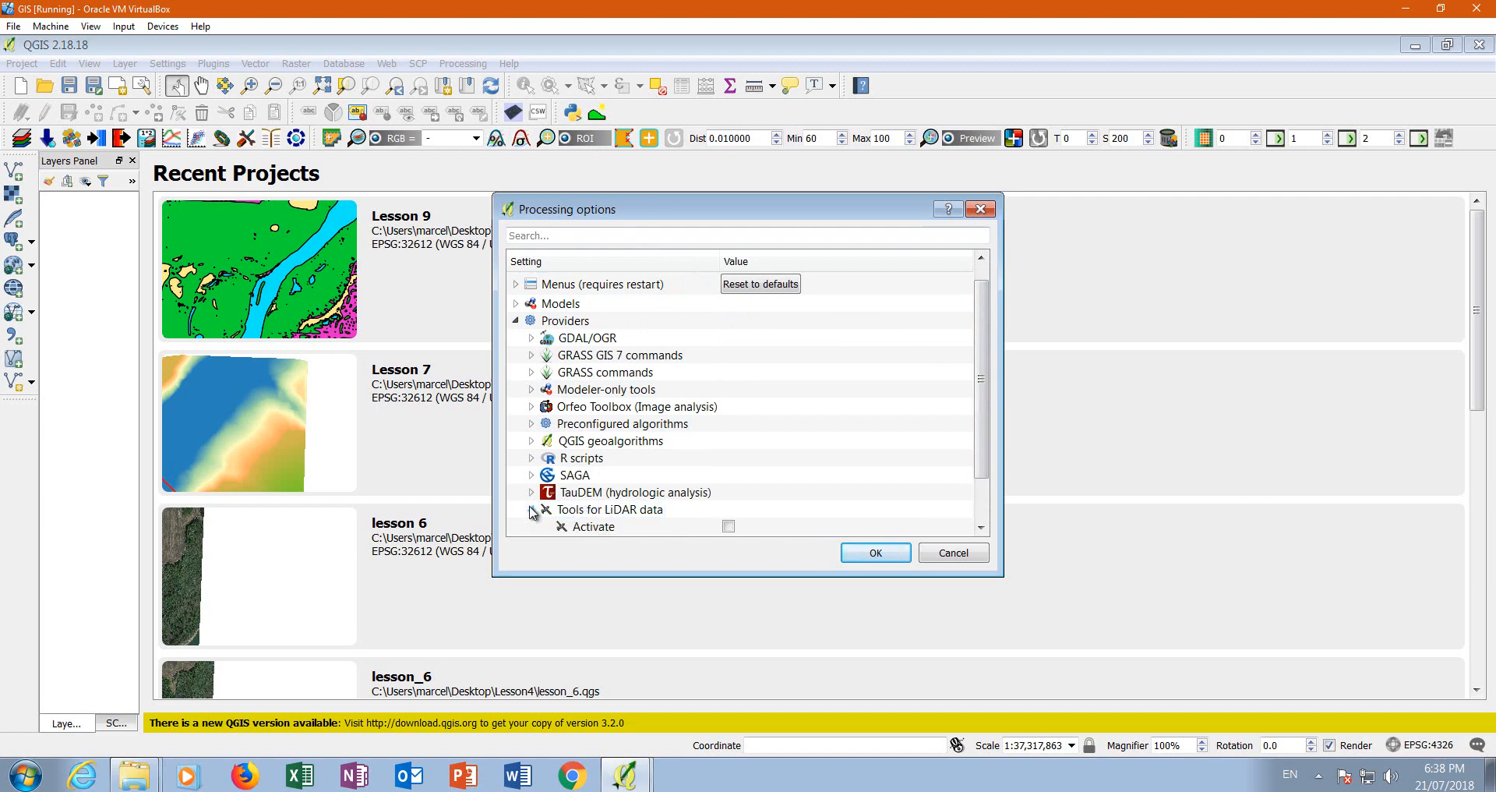
left_click_drag(984, 422, 985, 493)
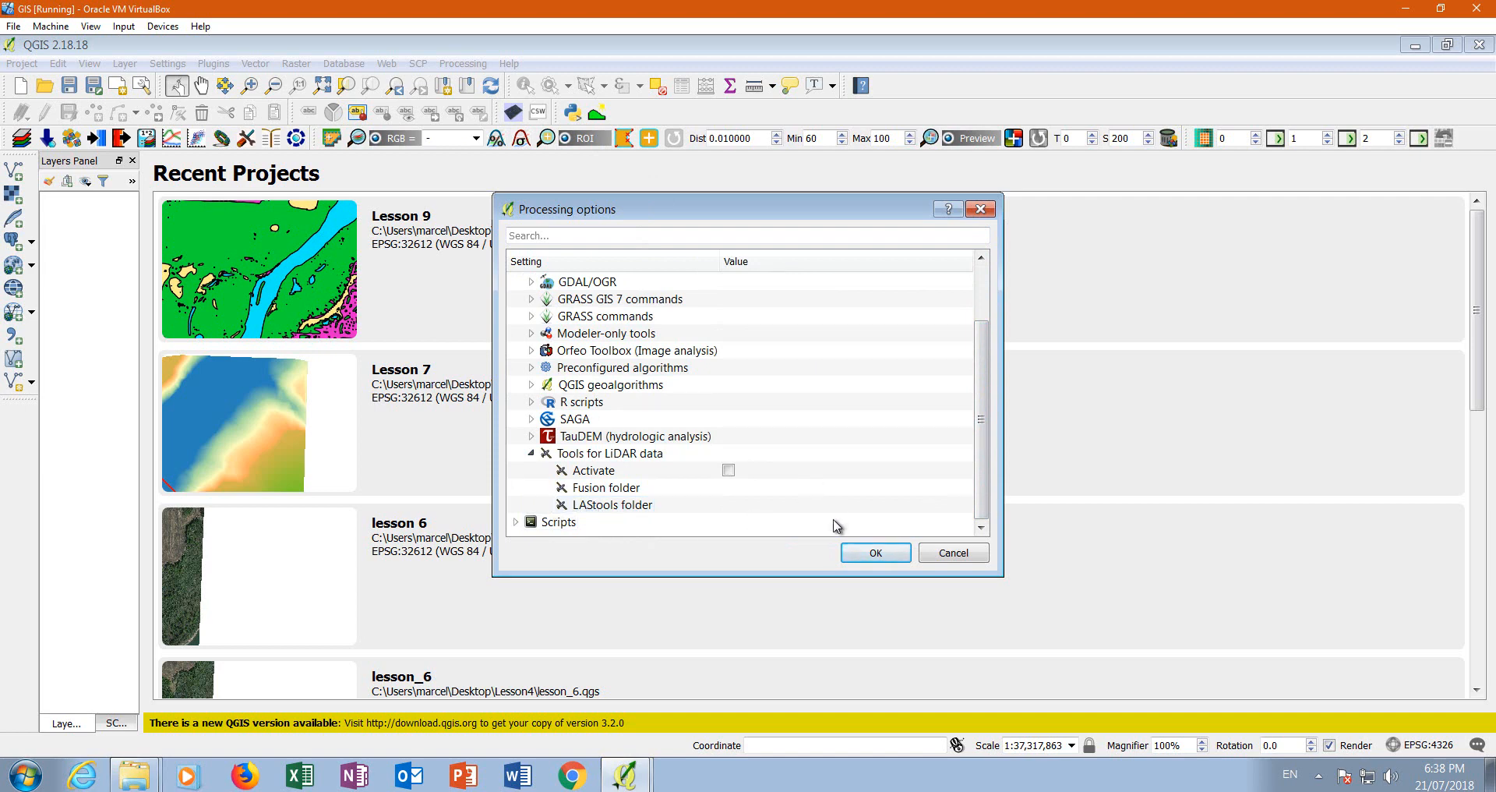
left_click(877, 555)
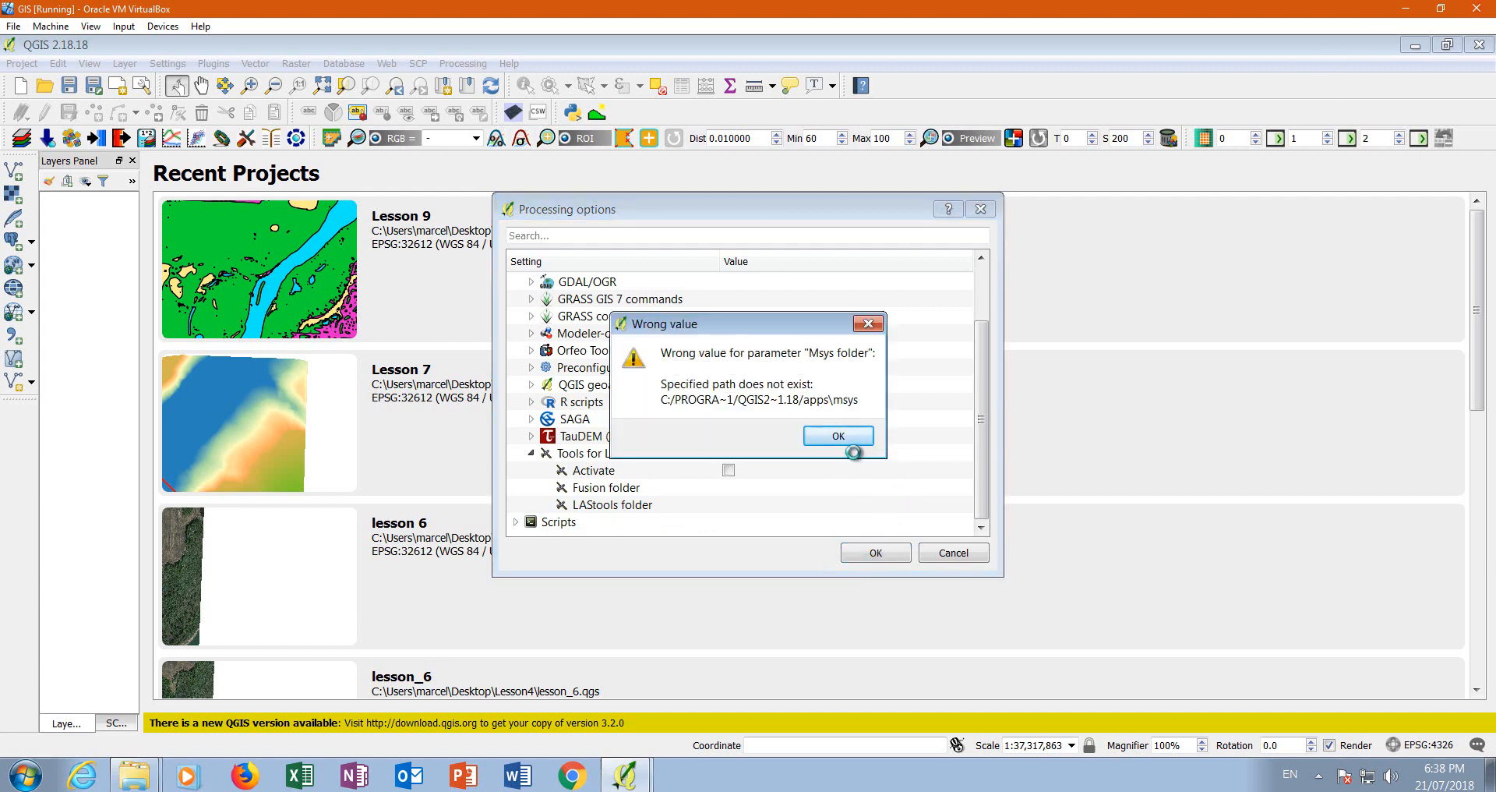
left_click(839, 435)
left_click(983, 209)
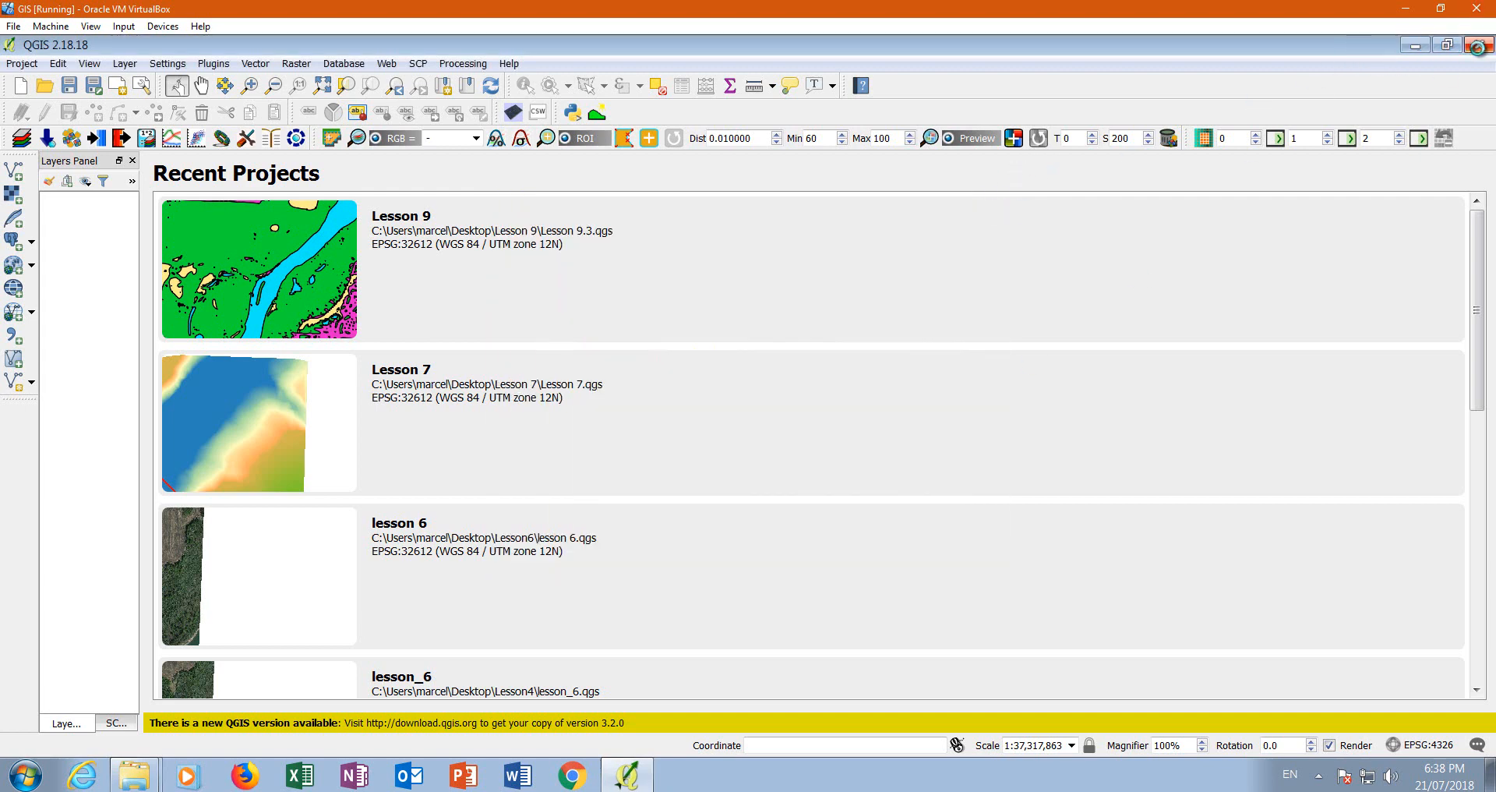
- Switch to Firefox, go to google.com and search for "LAStools"
left_click(1418, 44)
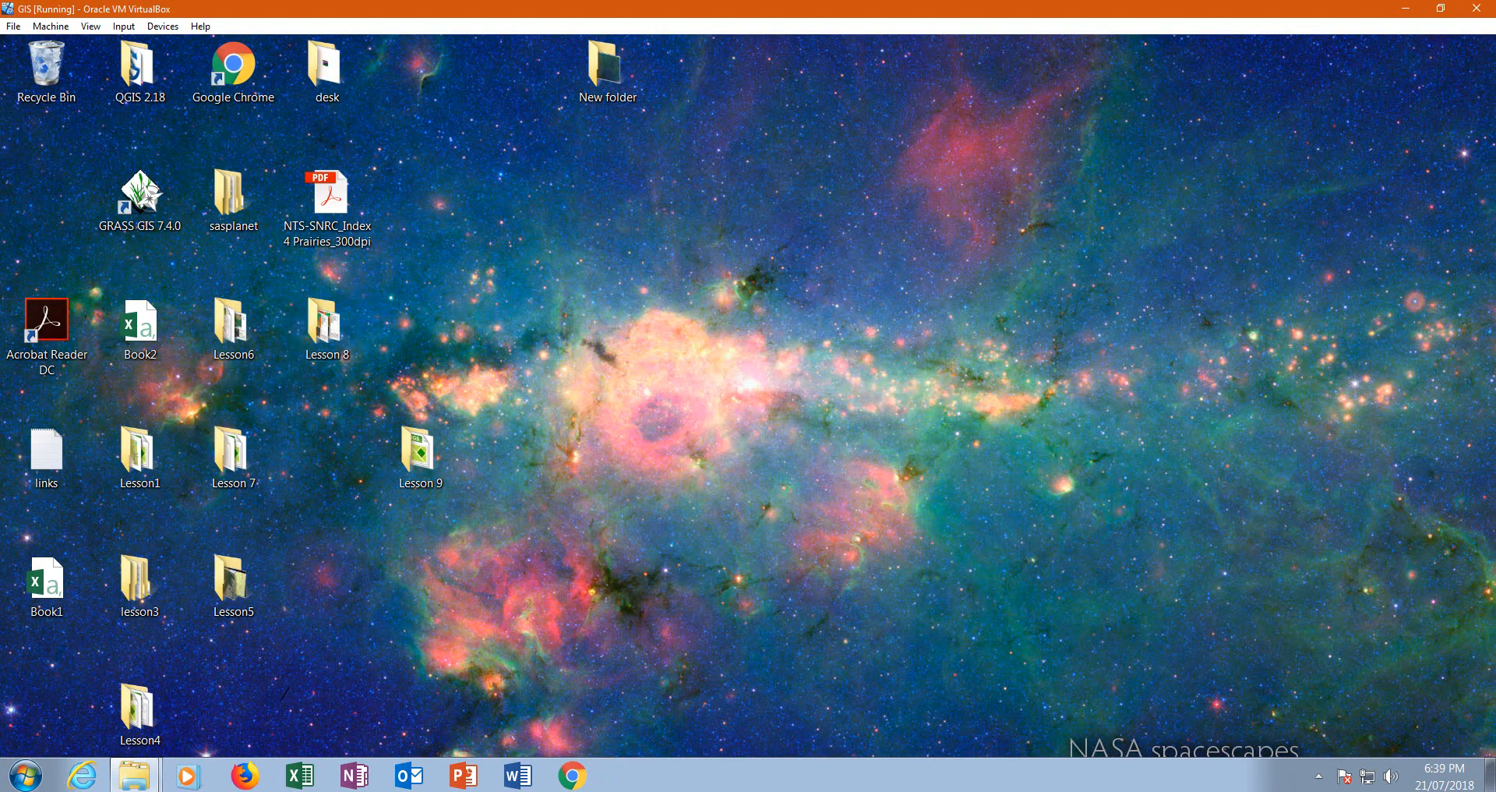
left_click(245, 771)
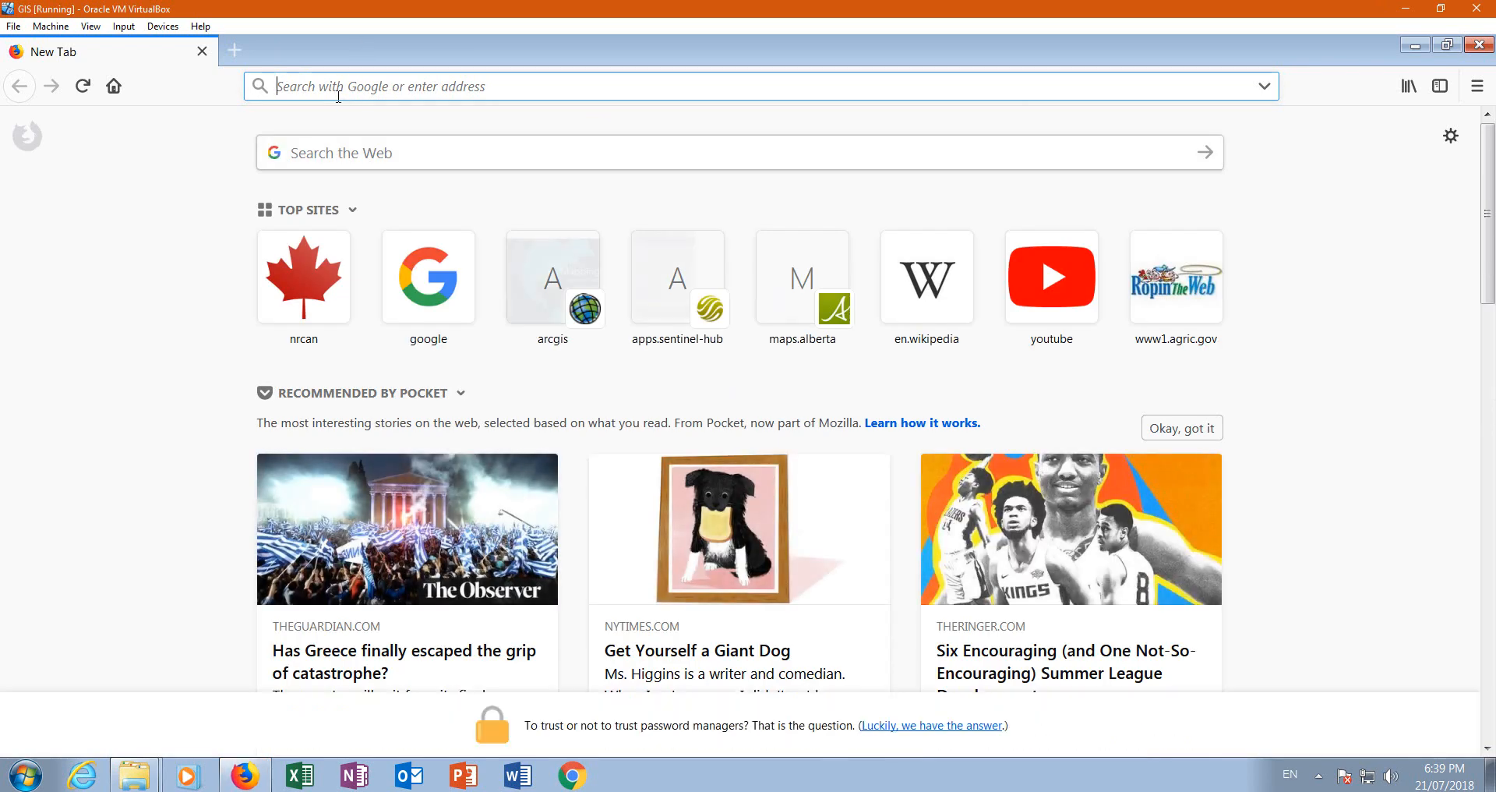
type("google.com/")
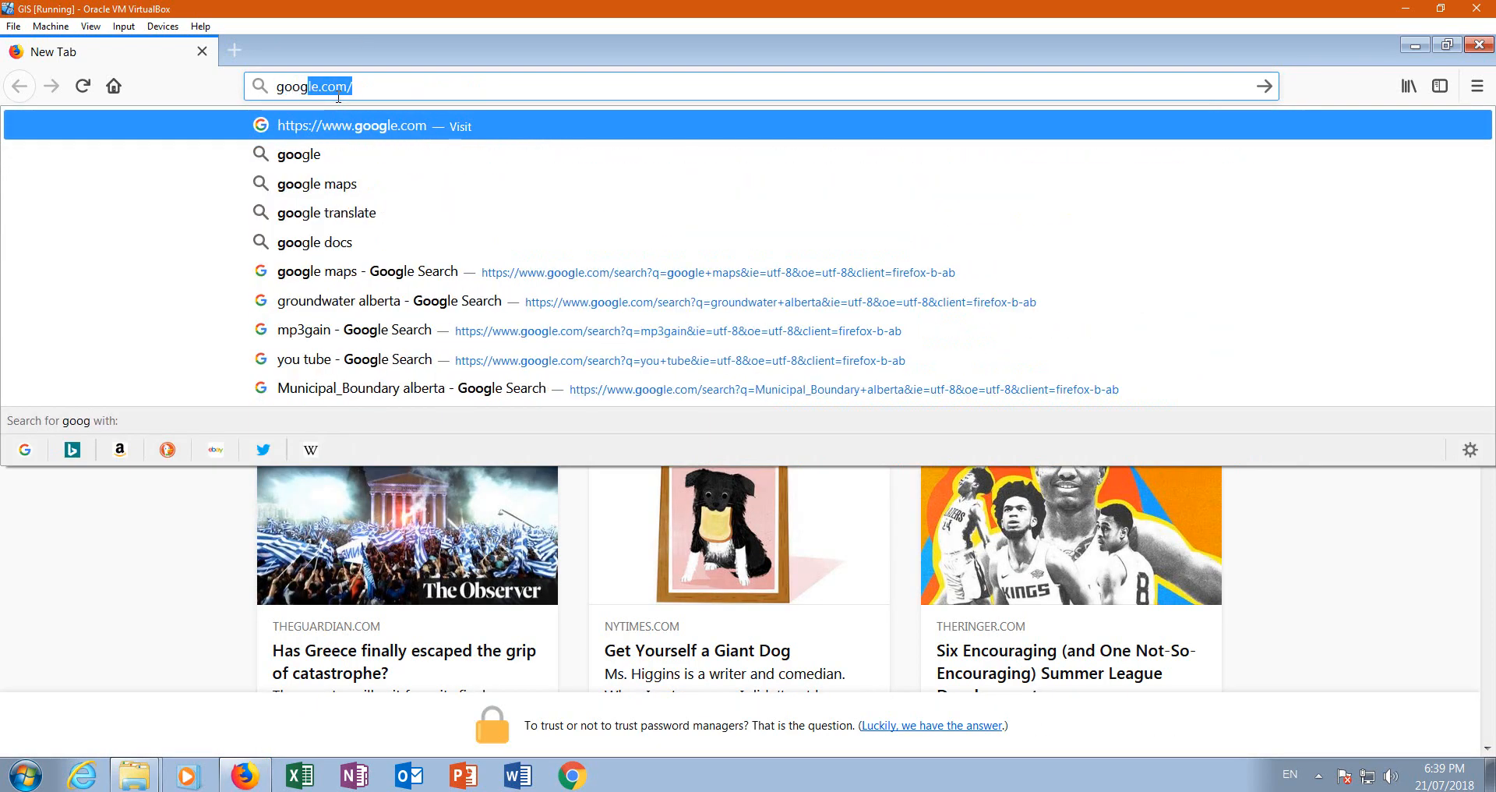
key("Return")
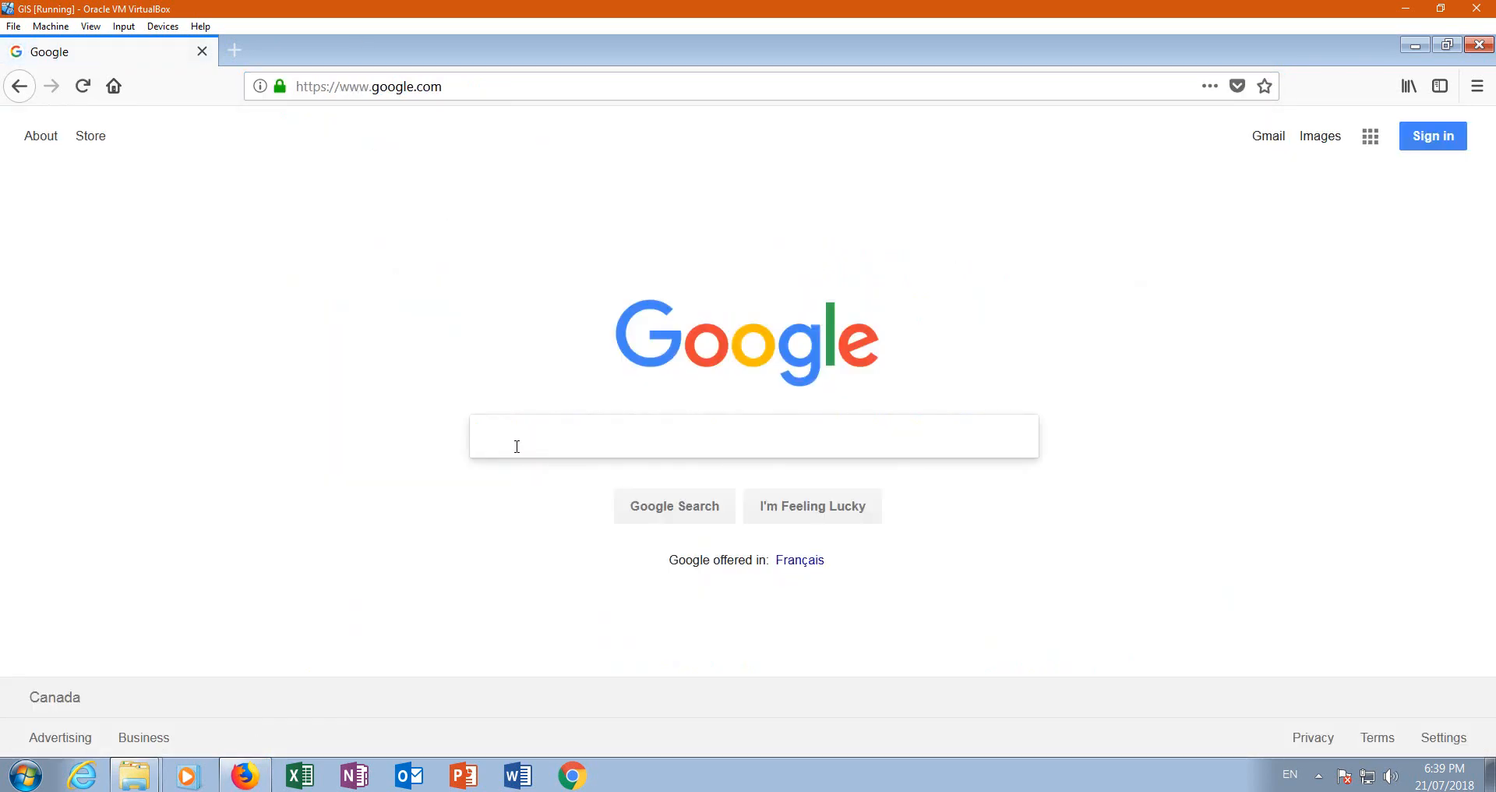
type("LAS")
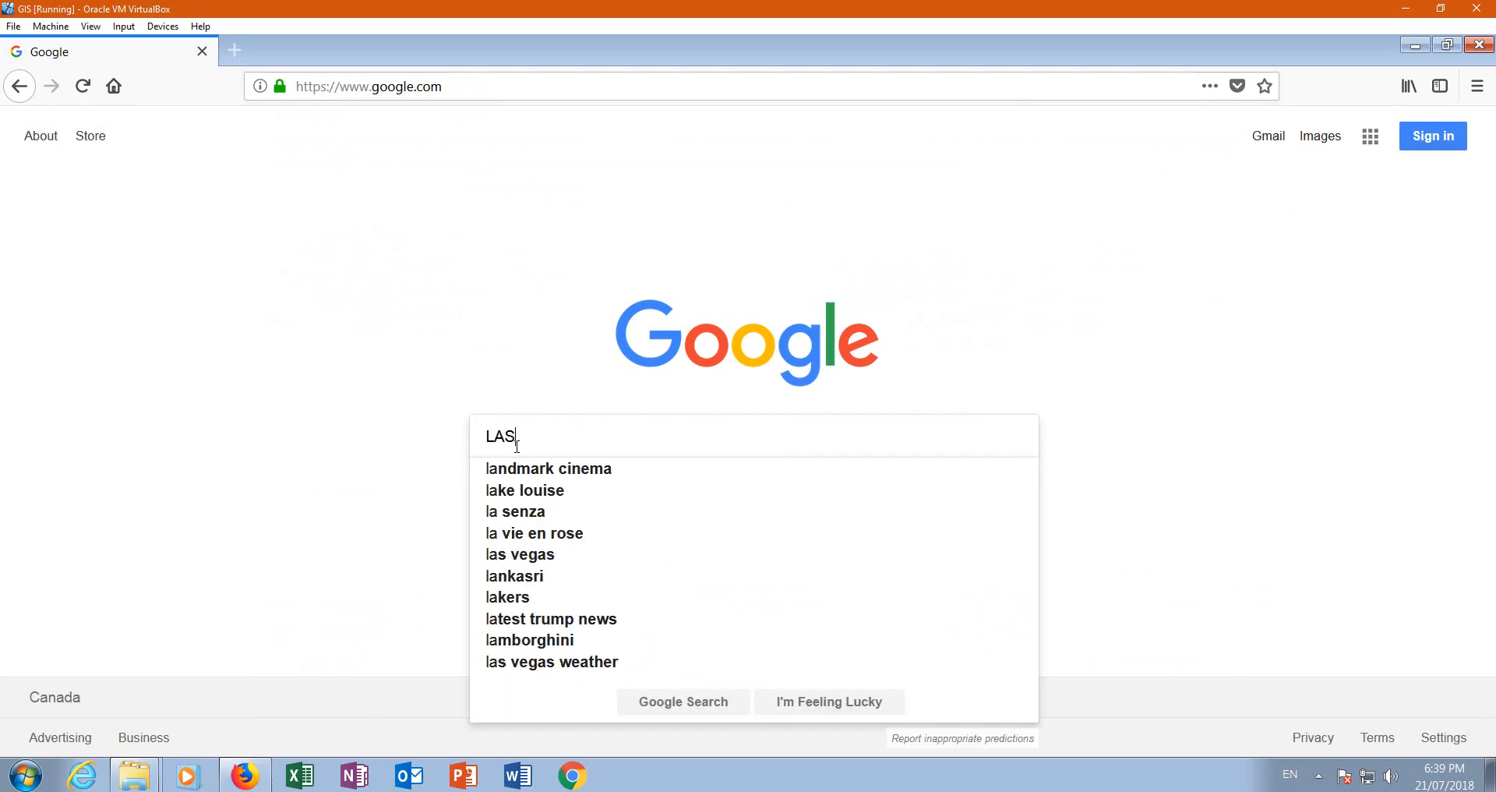
type("tools")
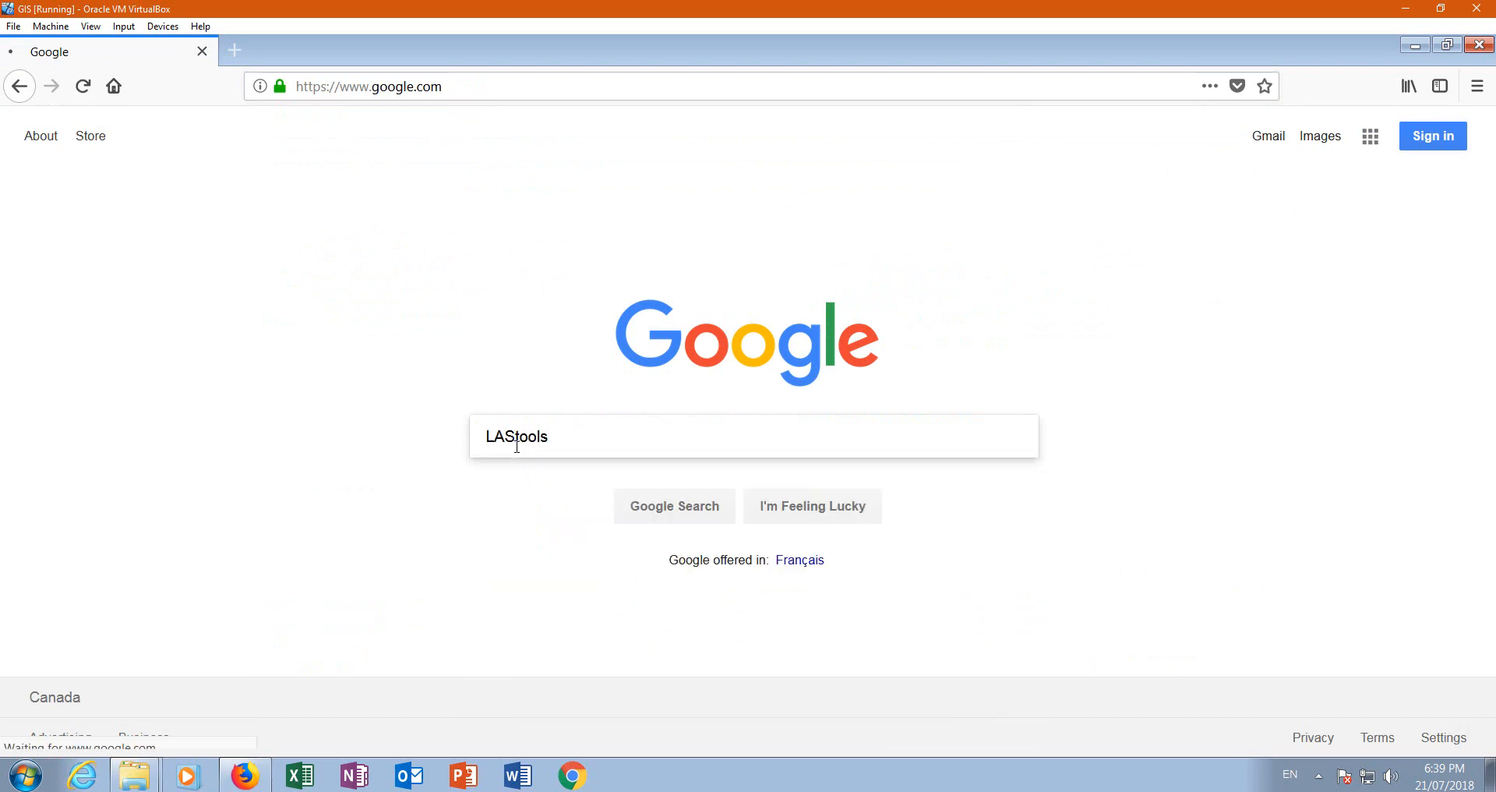
key("Return")
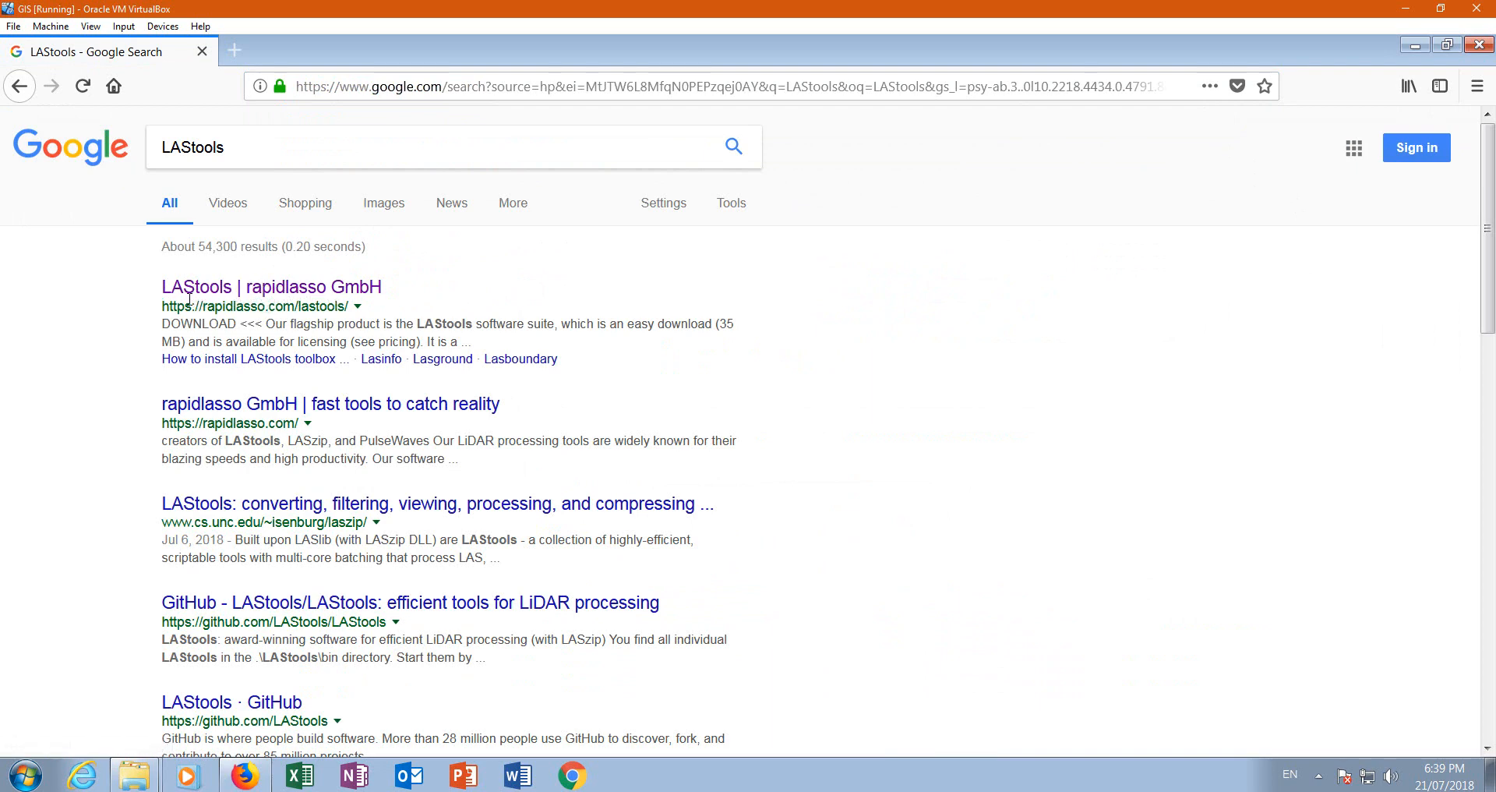
- Open the rapidlasso LAStools page from the search results, and download and save LAStools.zip
left_click(229, 290)
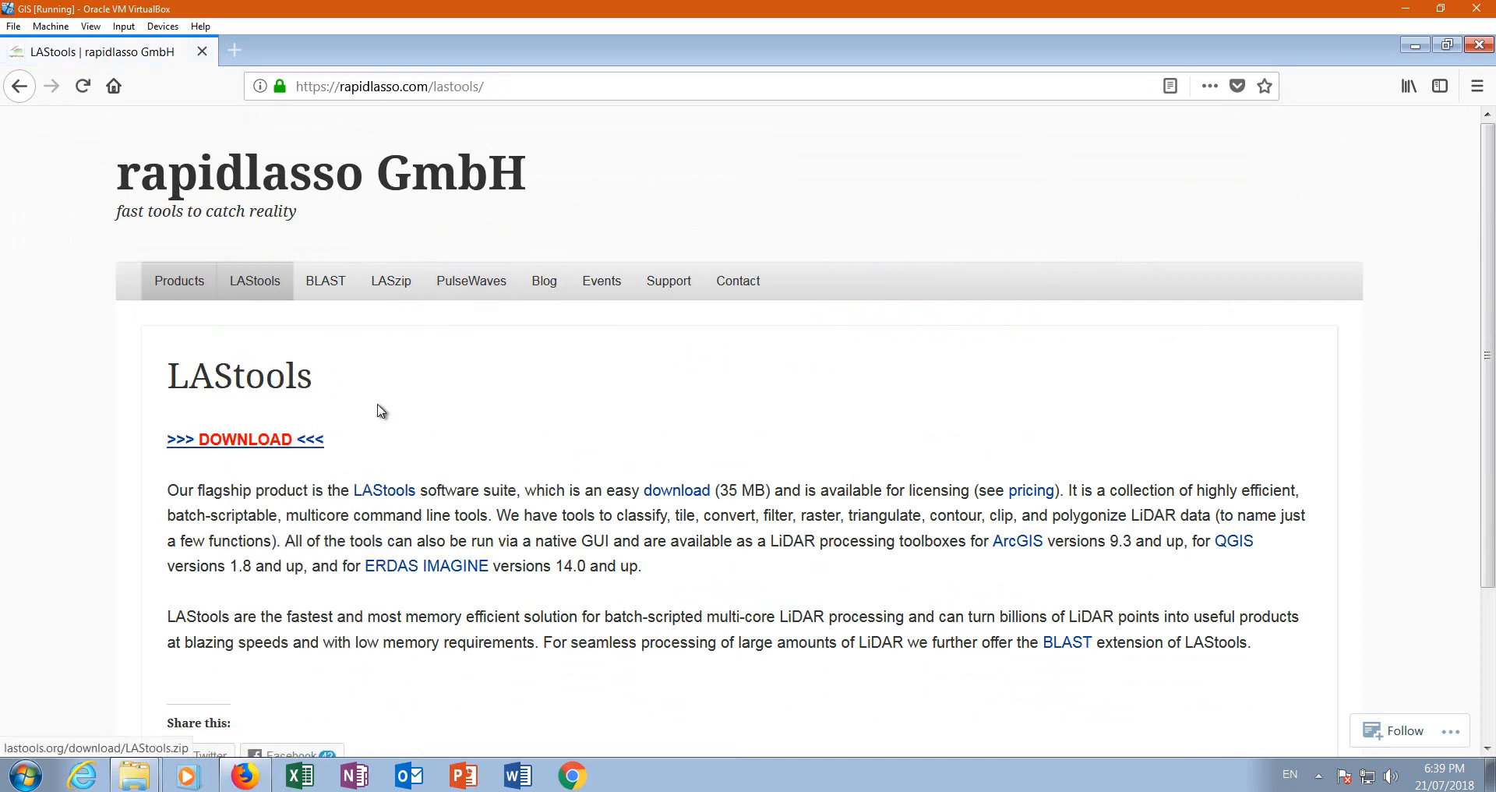
scroll(296, 425, "down", 3)
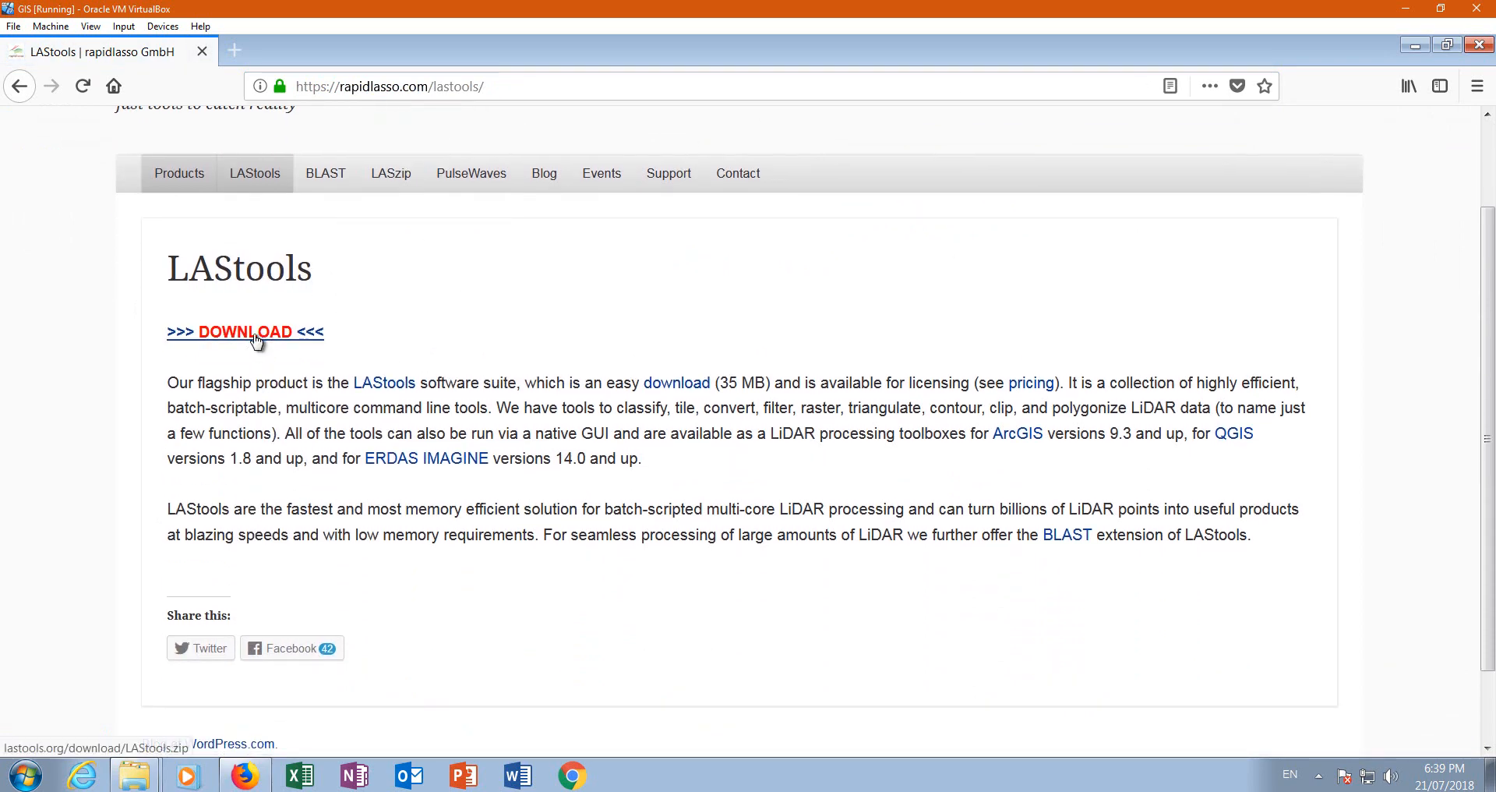
left_click(255, 341)
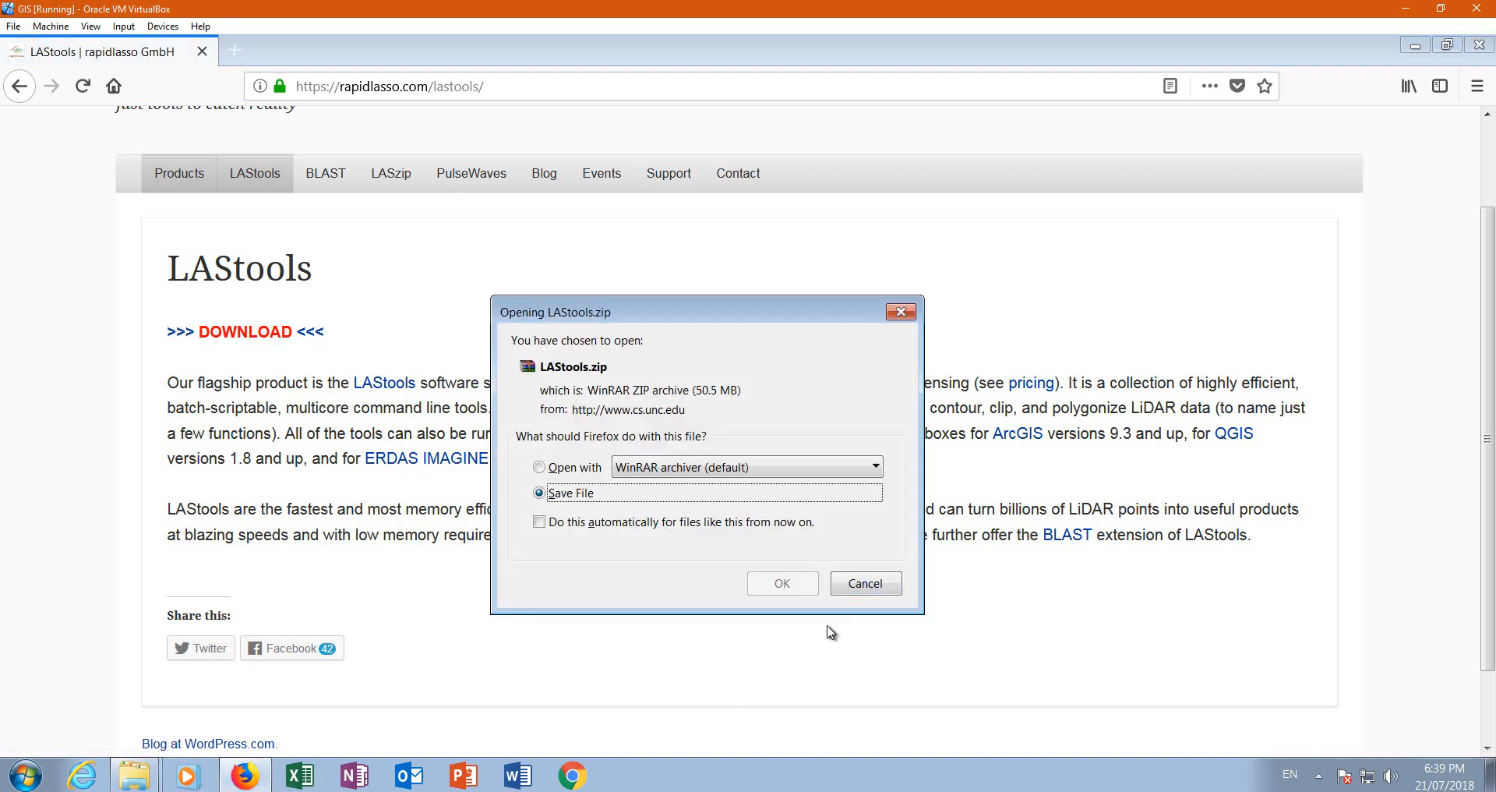
left_click(781, 584)
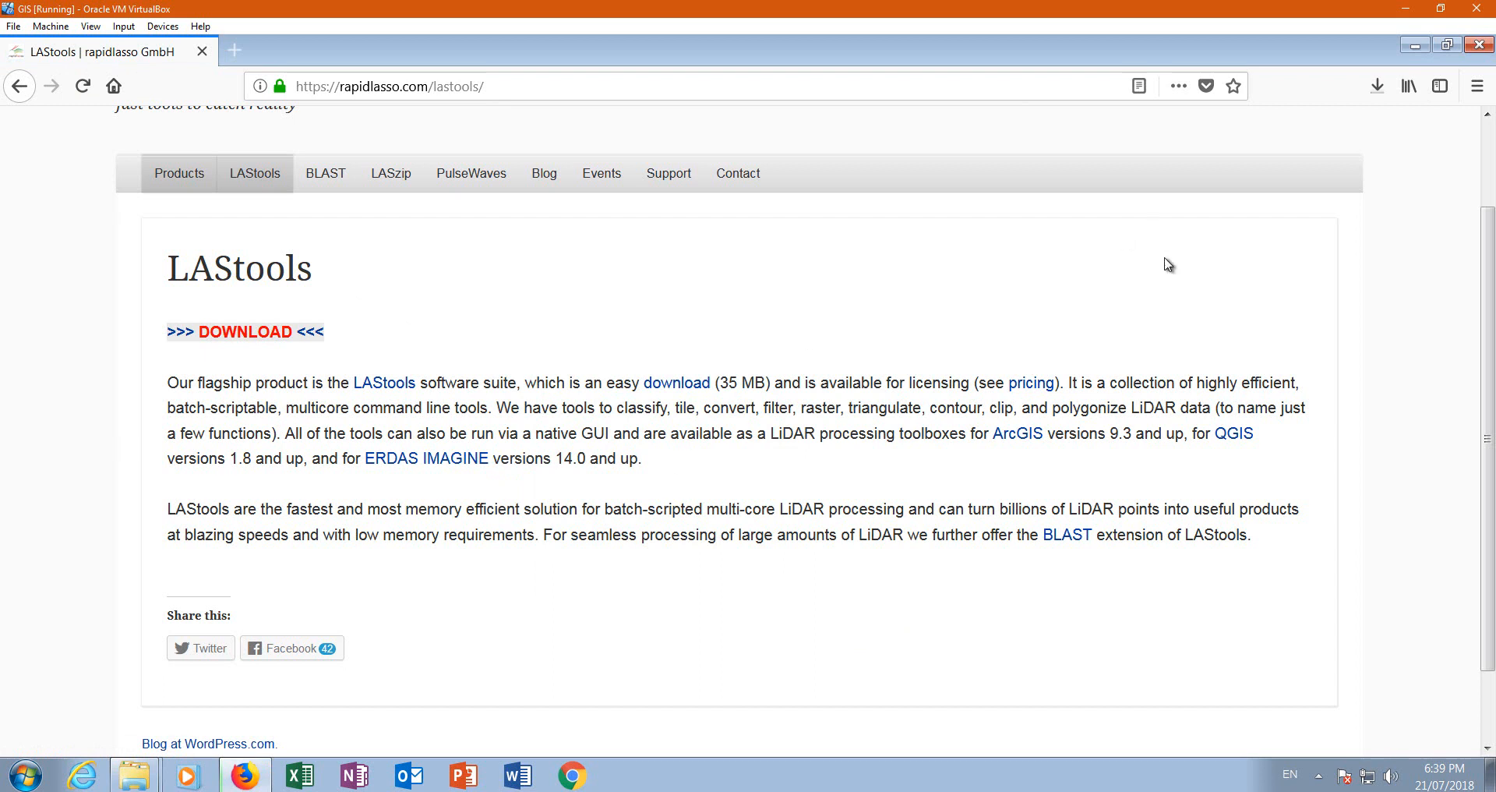
- Show the downloaded LAStools.zip in its containing folder and cut the archive for moving
left_click(1377, 86)
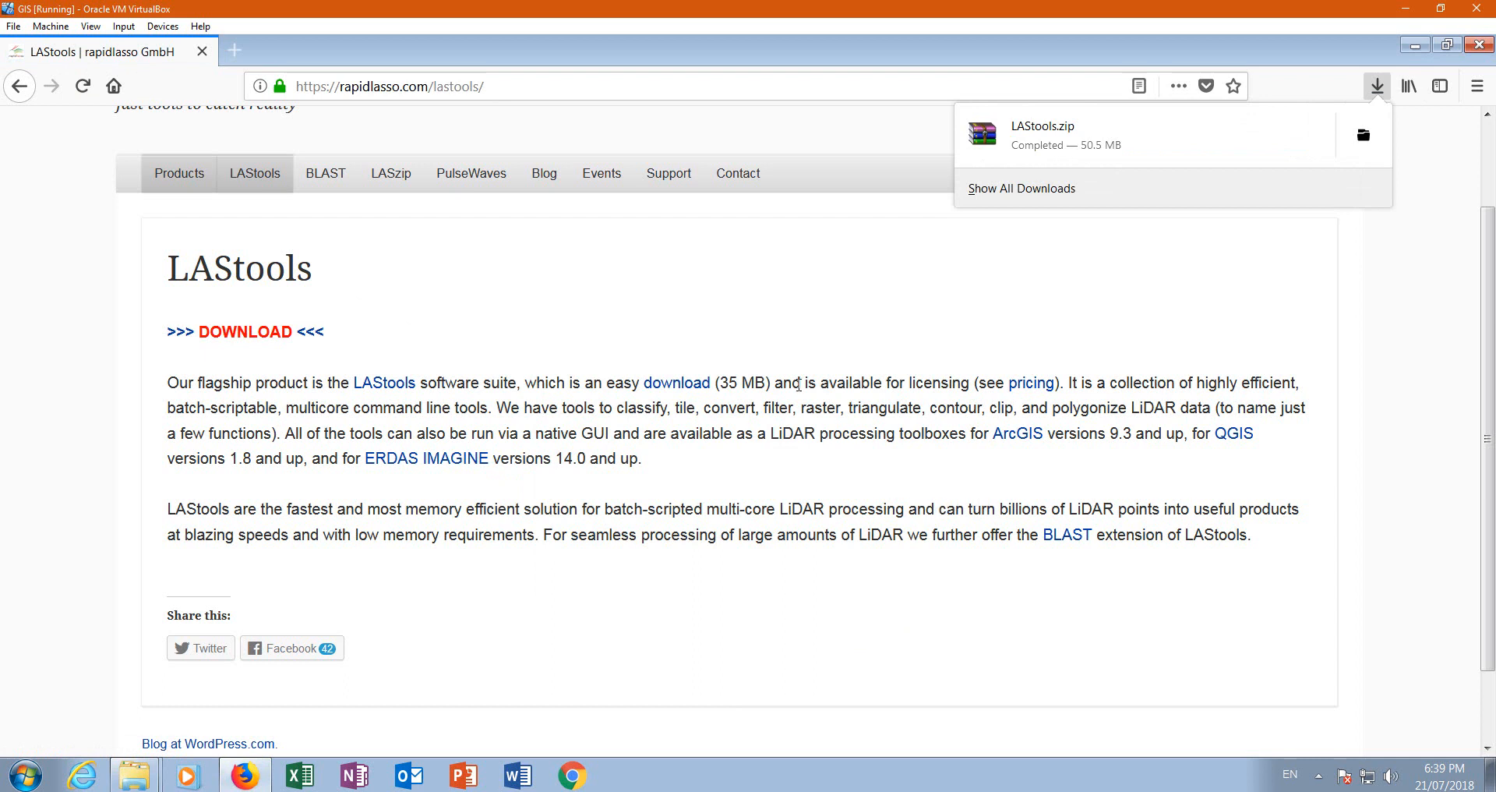
left_click(1377, 87)
left_click(1380, 91)
right_click(1072, 140)
left_click(1110, 152)
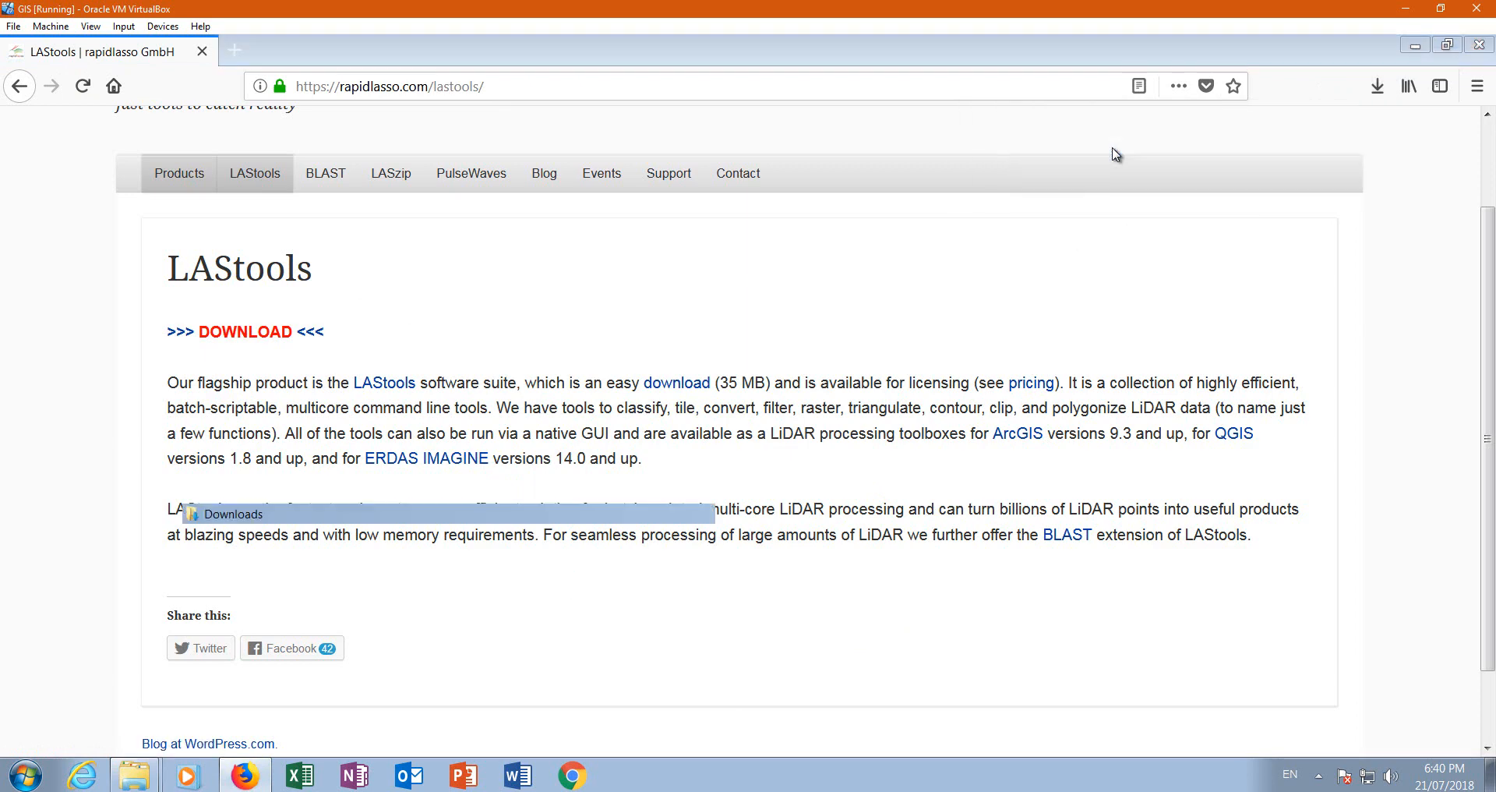
right_click(484, 370)
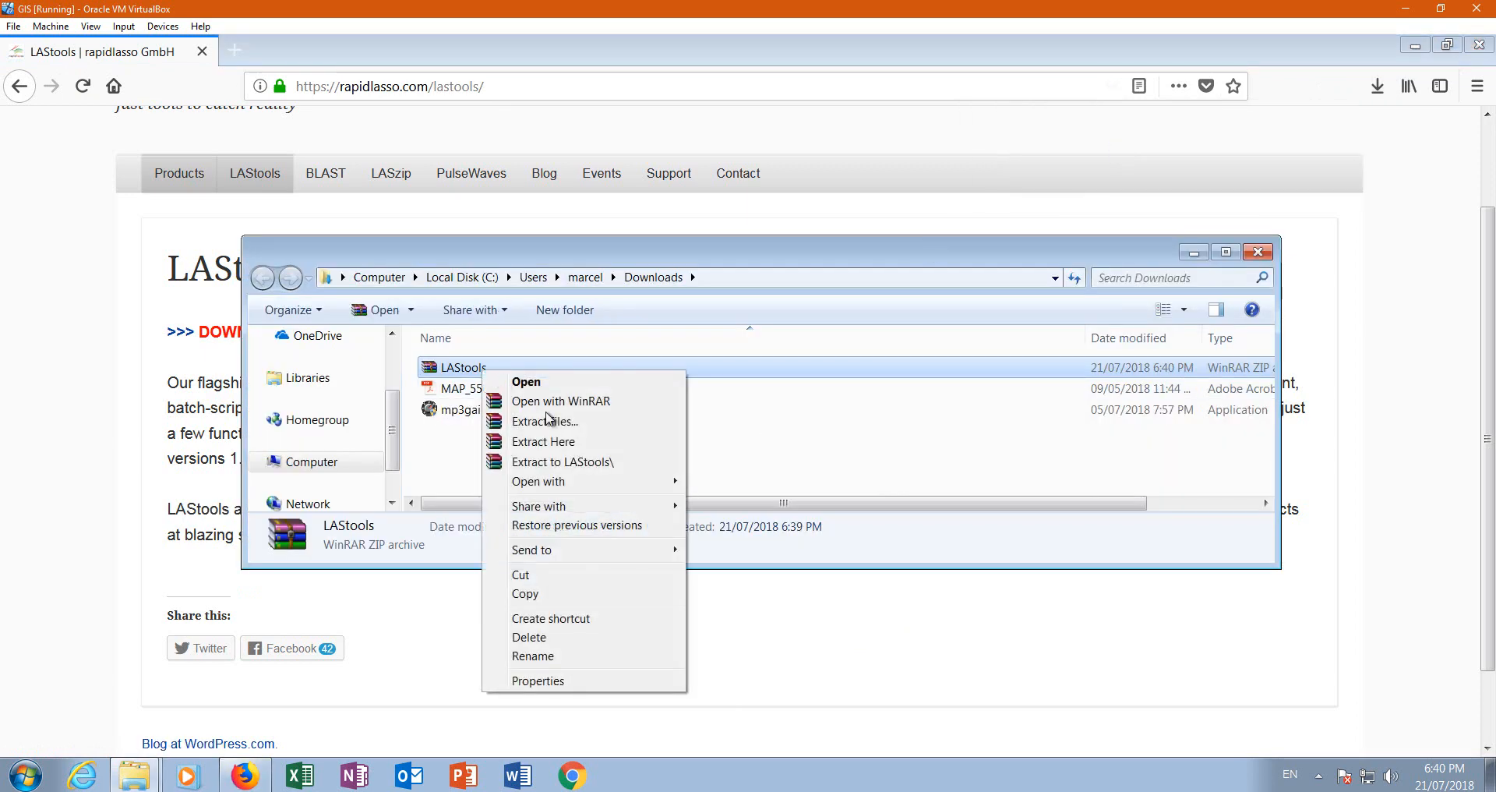
left_click(522, 575)
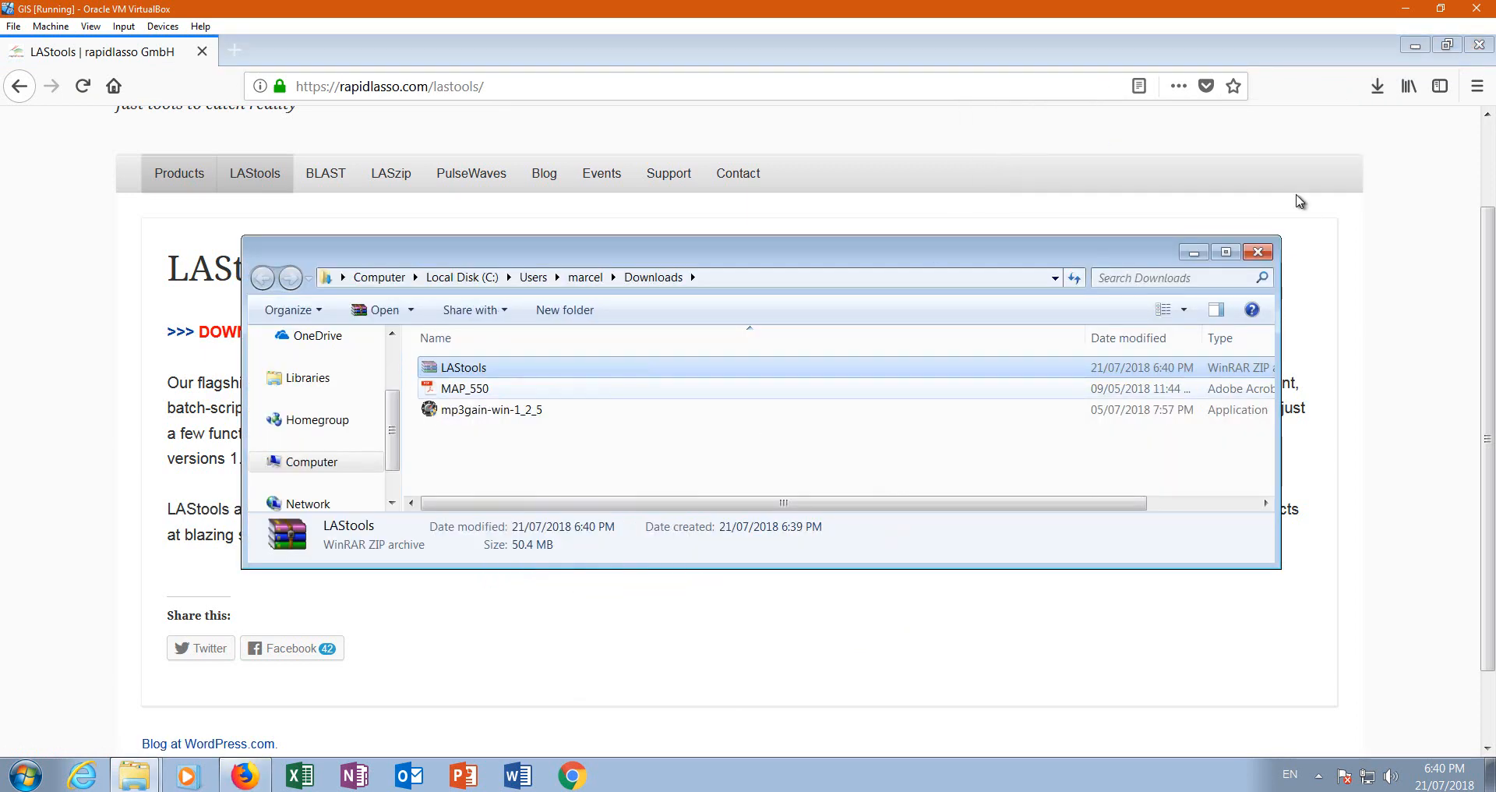
- Minimize the open windows and create a new desktop folder named "LAStools"
left_click(1193, 251)
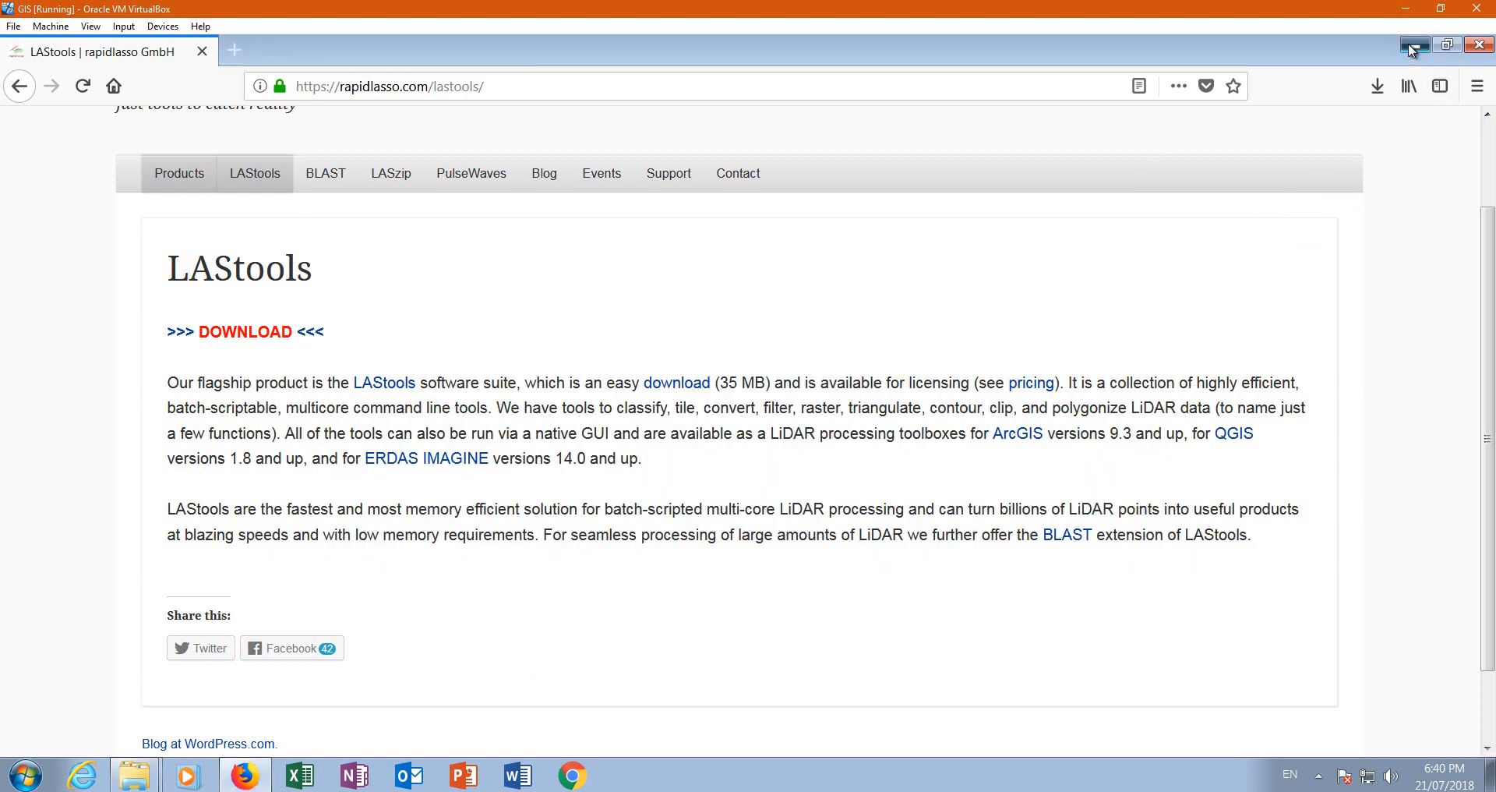
left_click(1415, 45)
right_click(640, 282)
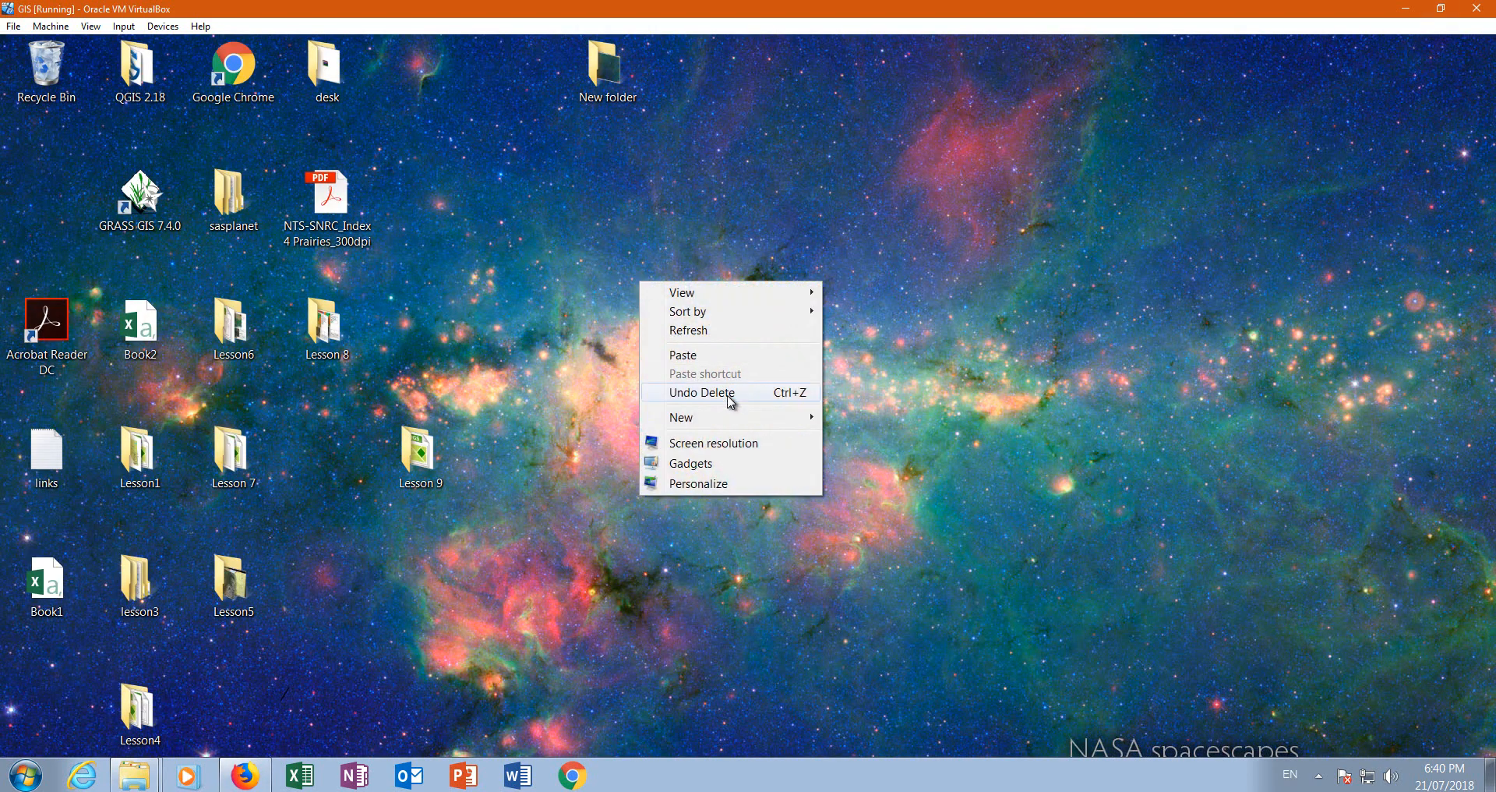
mouse_move(760, 419)
left_click(931, 415)
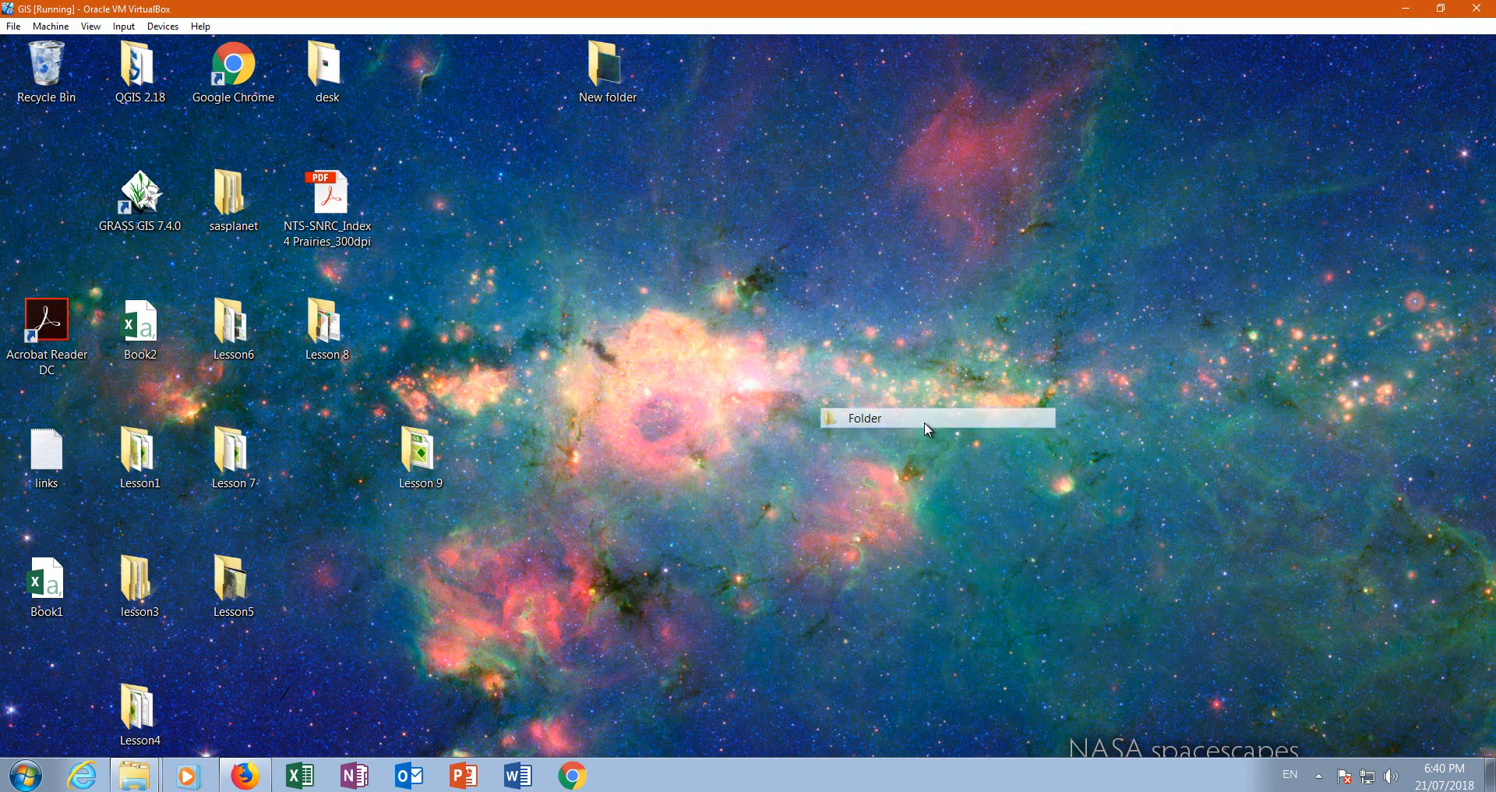
type("LA")
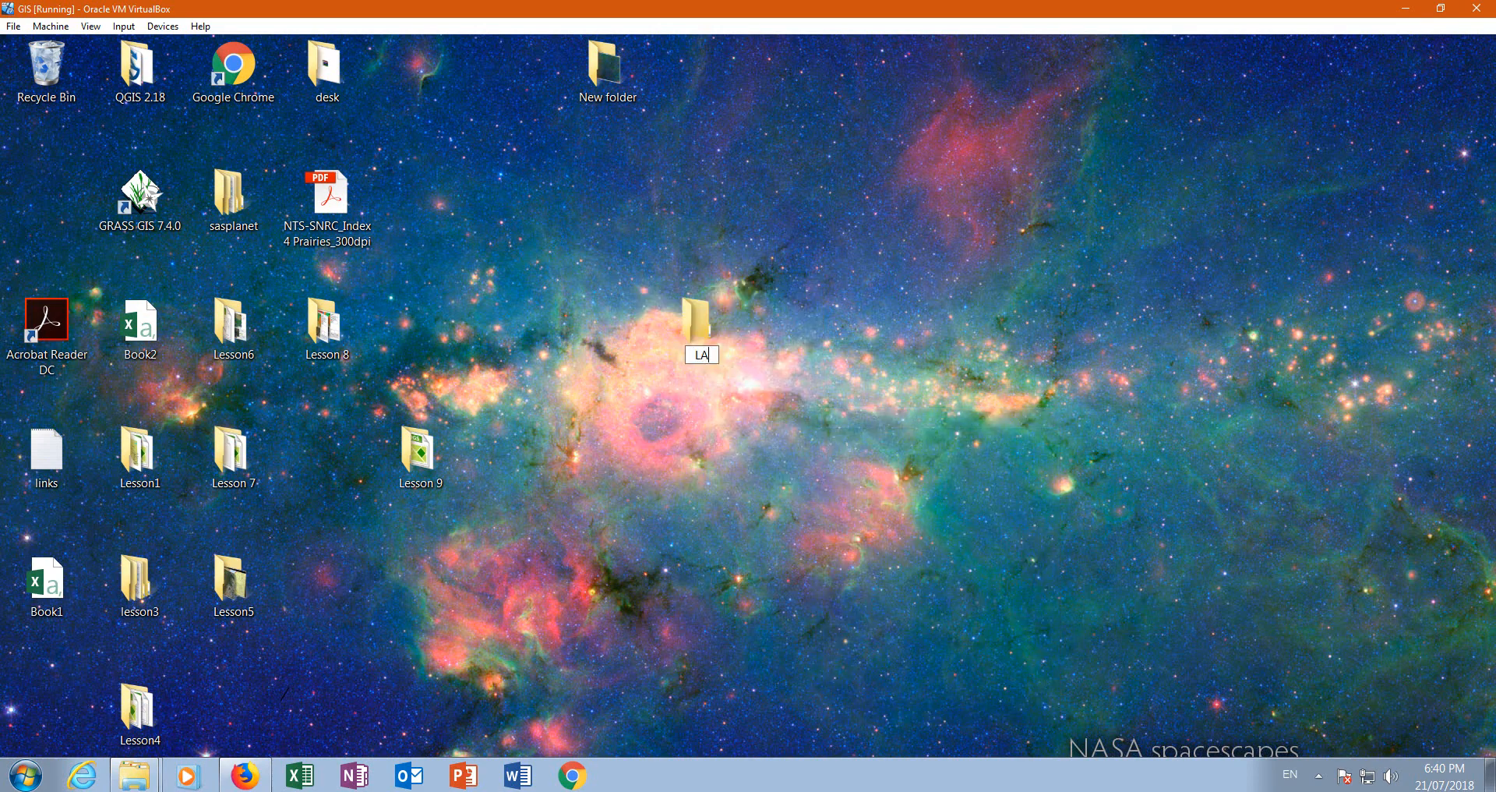
type("Stools")
key("Return")
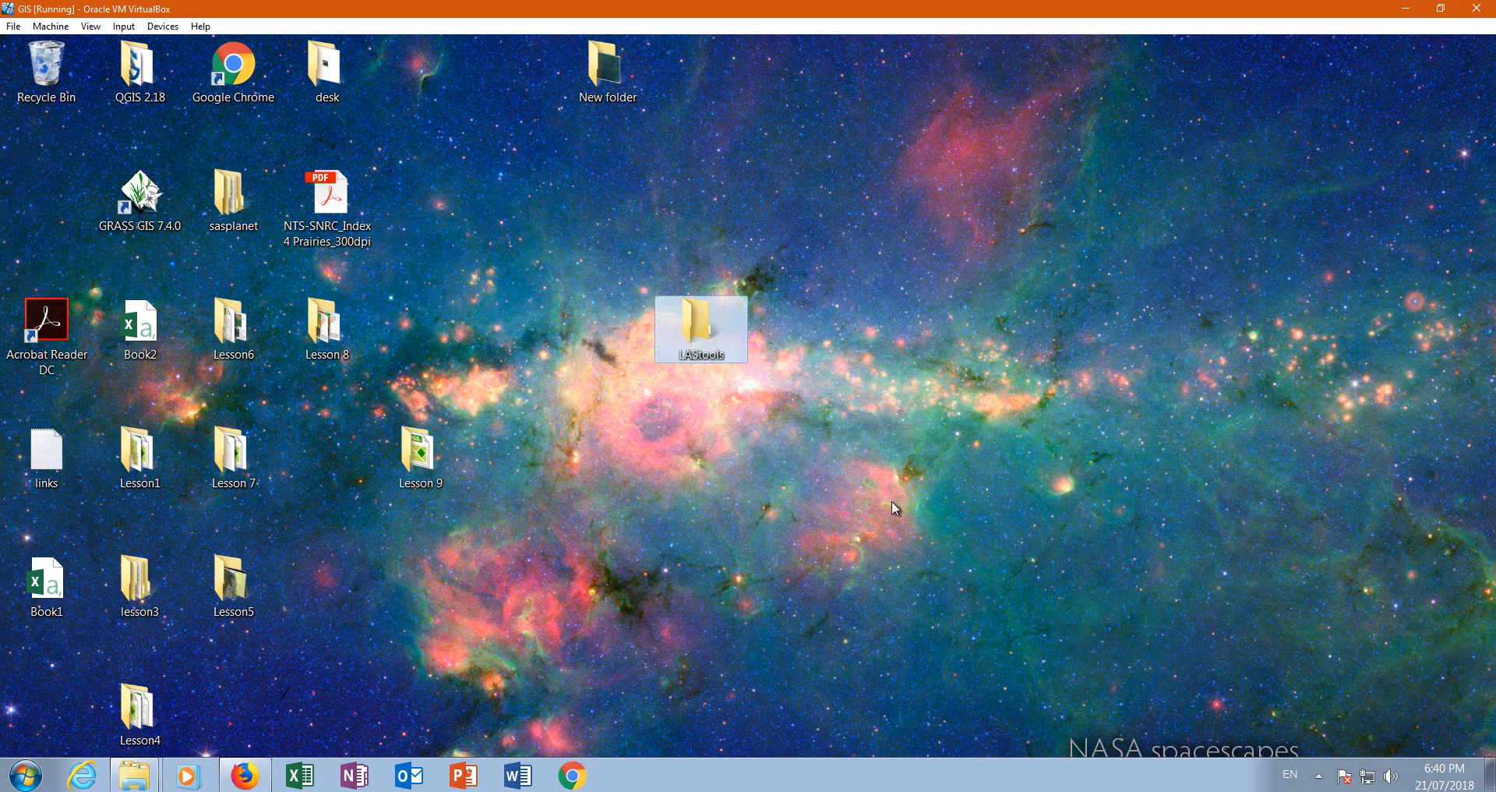
- Paste the cut LAStools archive into the new desktop LAStools folder and extract its contents there
double_click(695, 318)
right_click(720, 438)
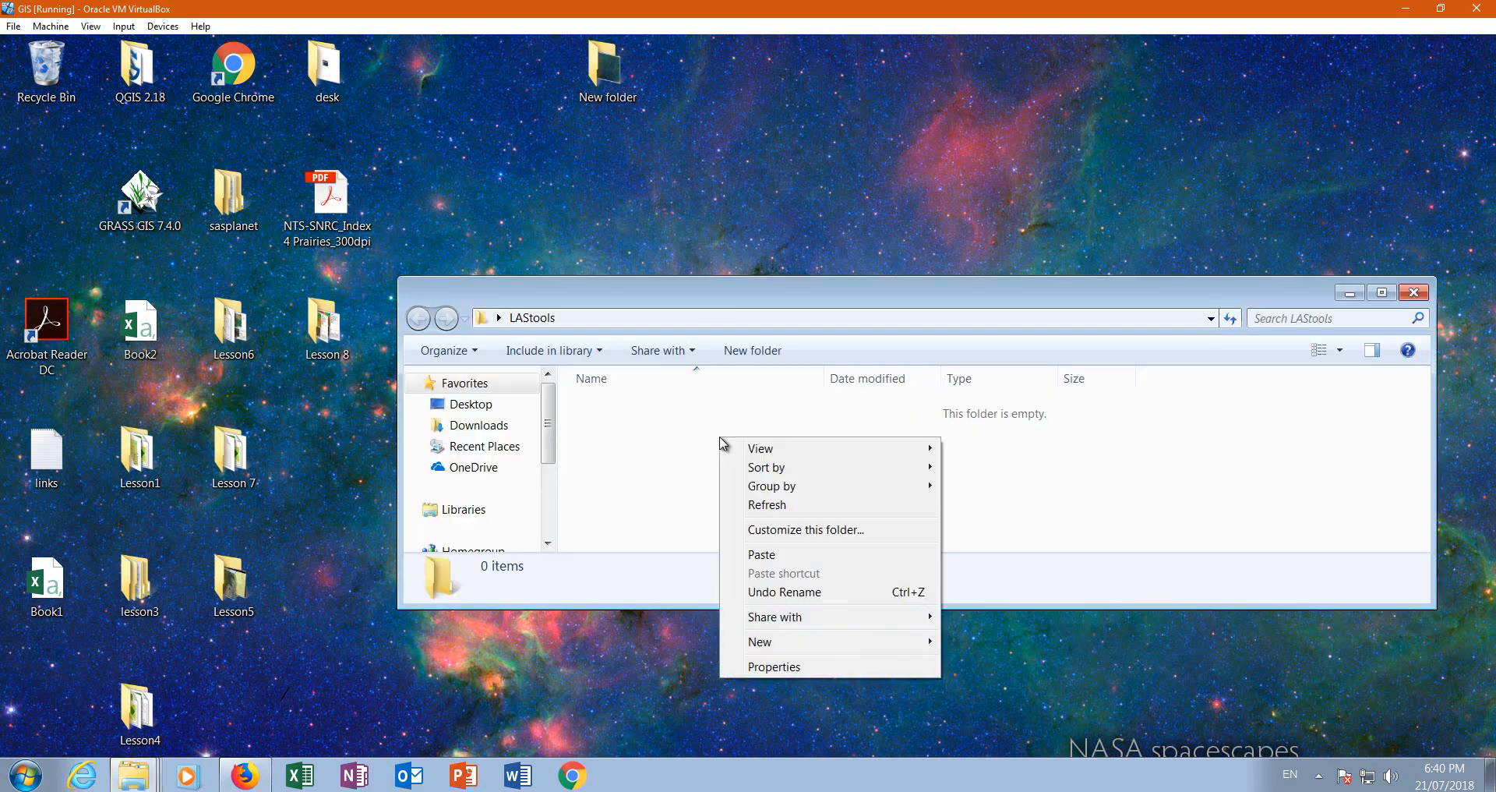
left_click(785, 557)
right_click(611, 410)
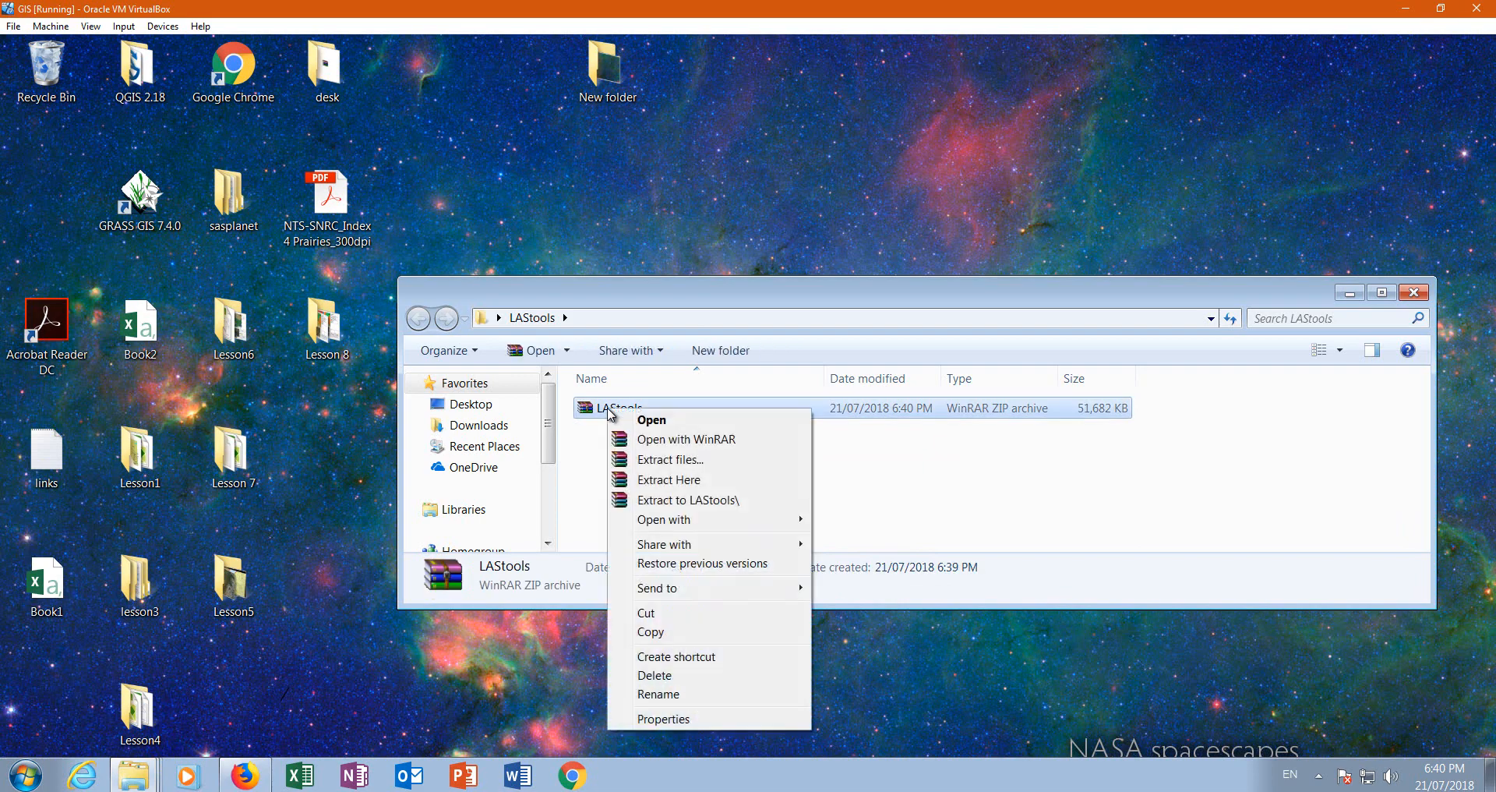
left_click(700, 480)
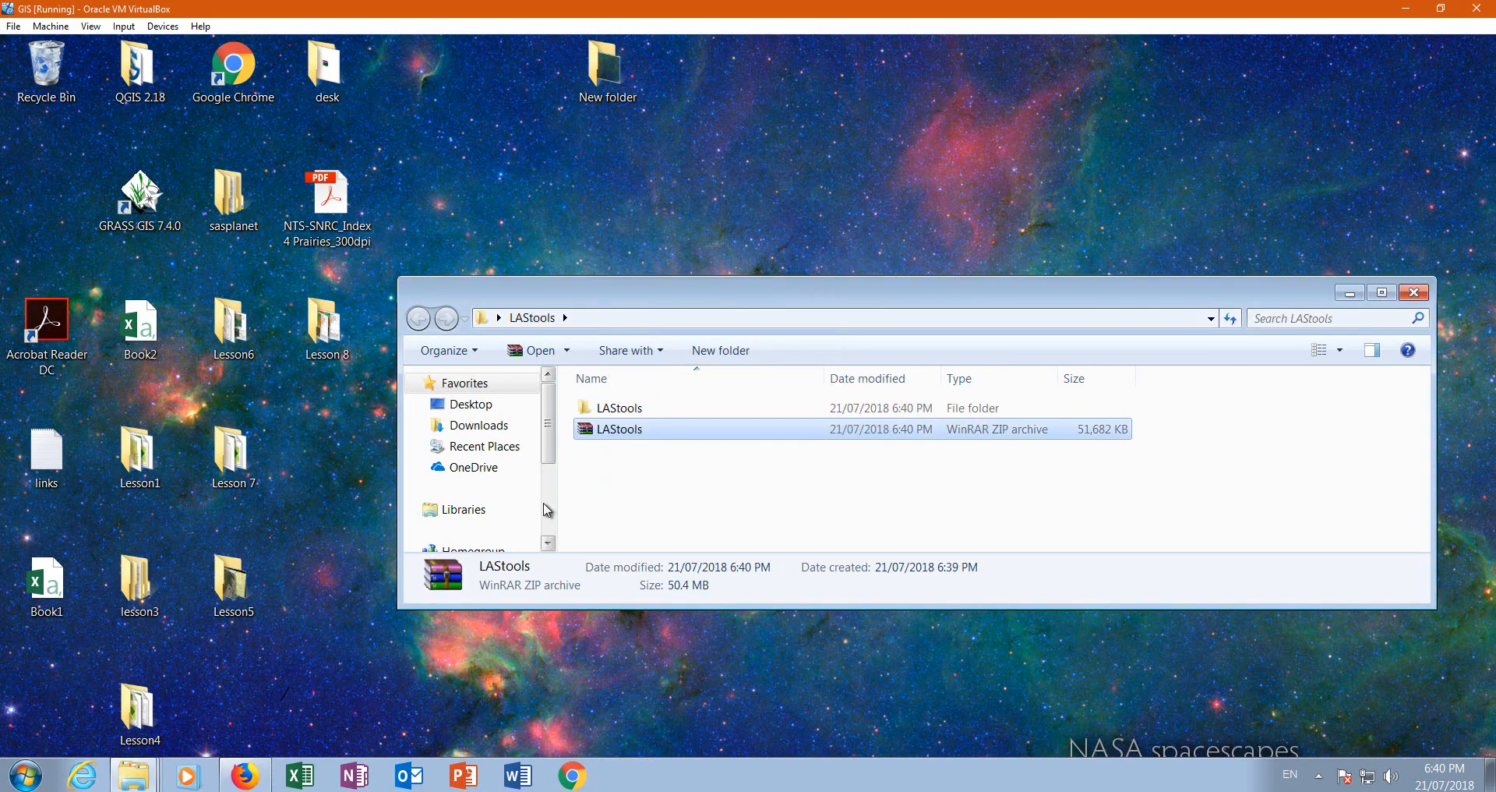
left_click_drag(792, 301, 847, 149)
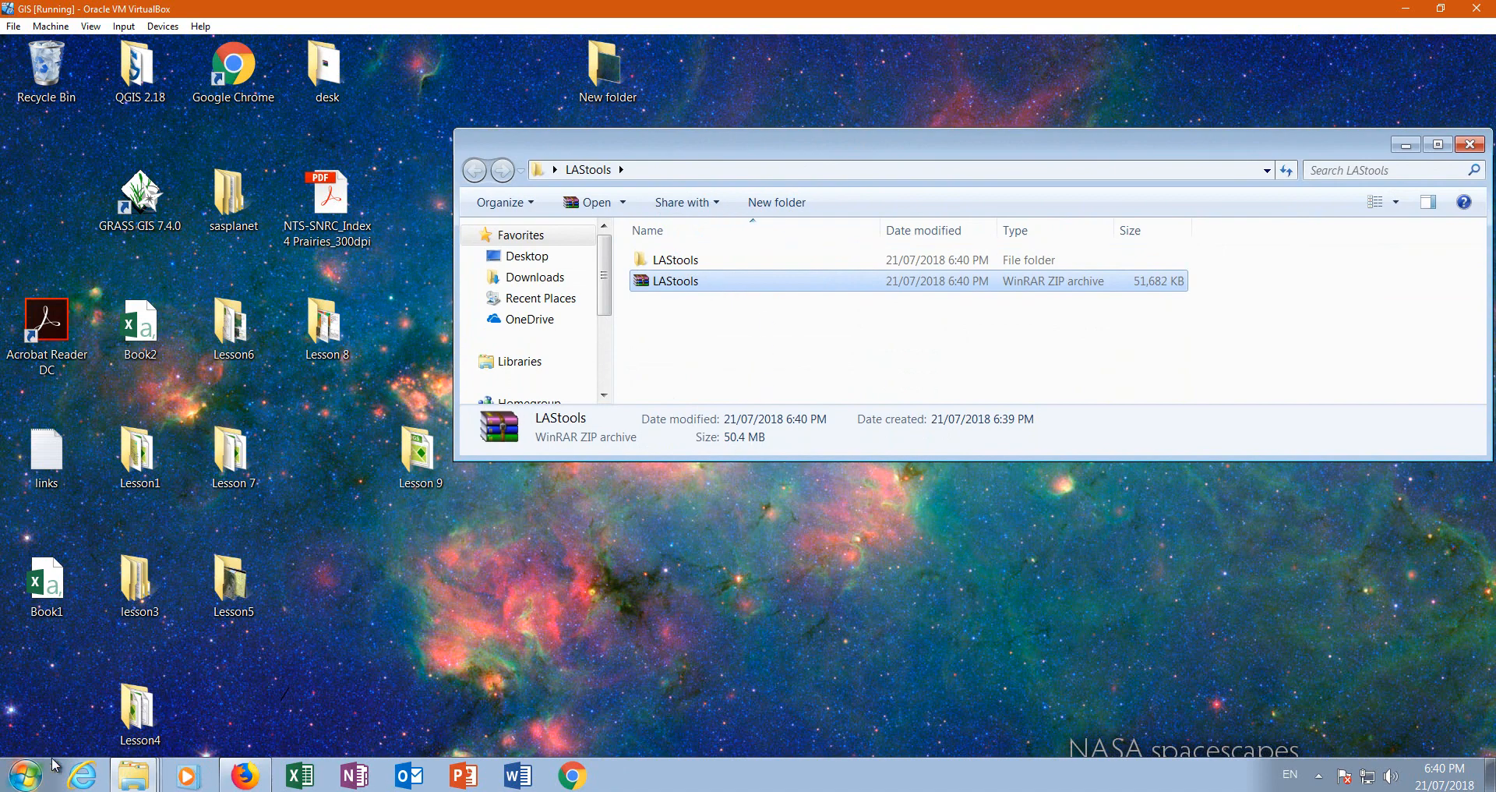
- Reopen the desktop LAStools folder and cut the extracted LAStools subfolder for moving
left_click(667, 260)
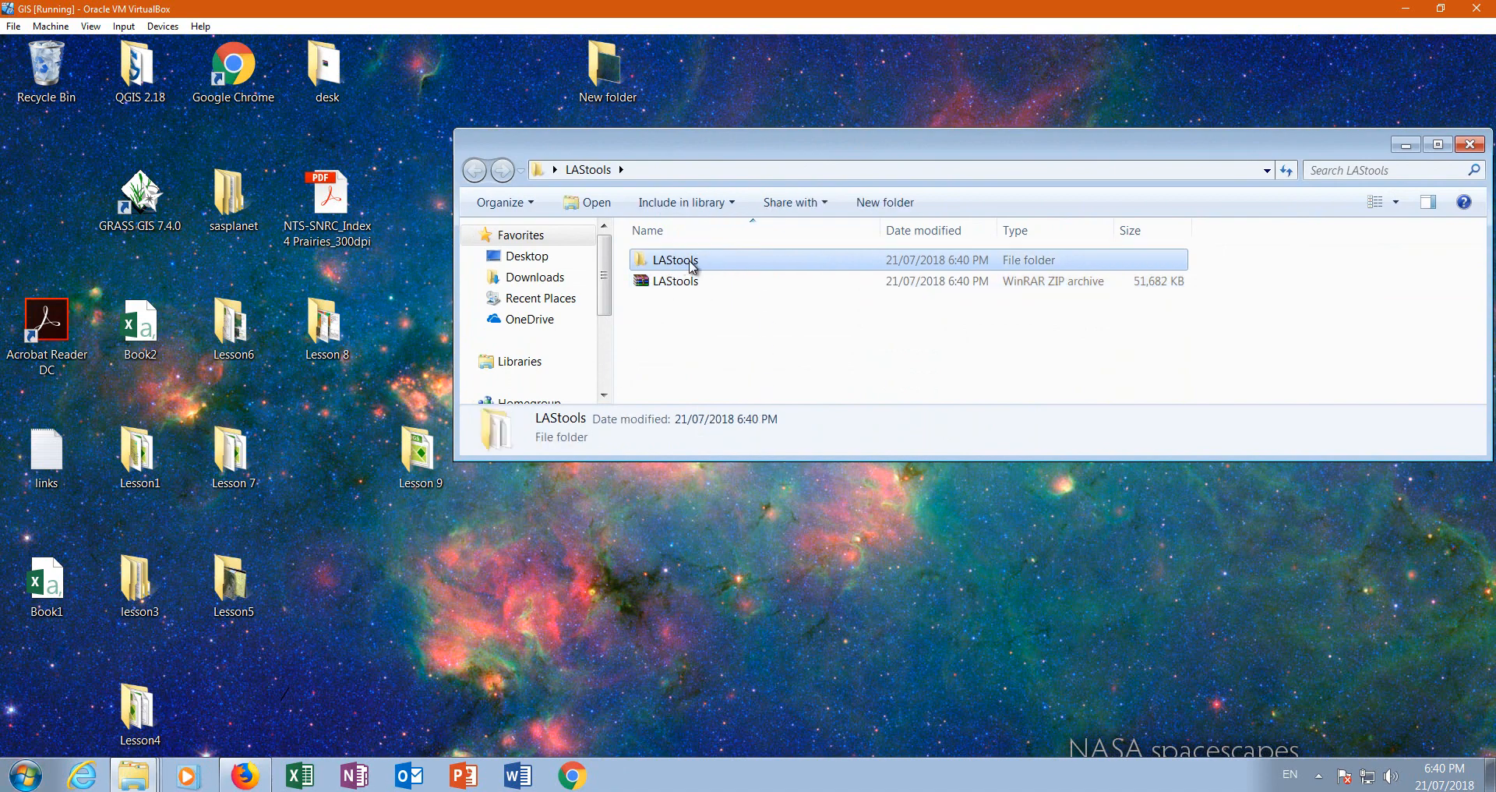
left_click(1470, 144)
double_click(691, 333)
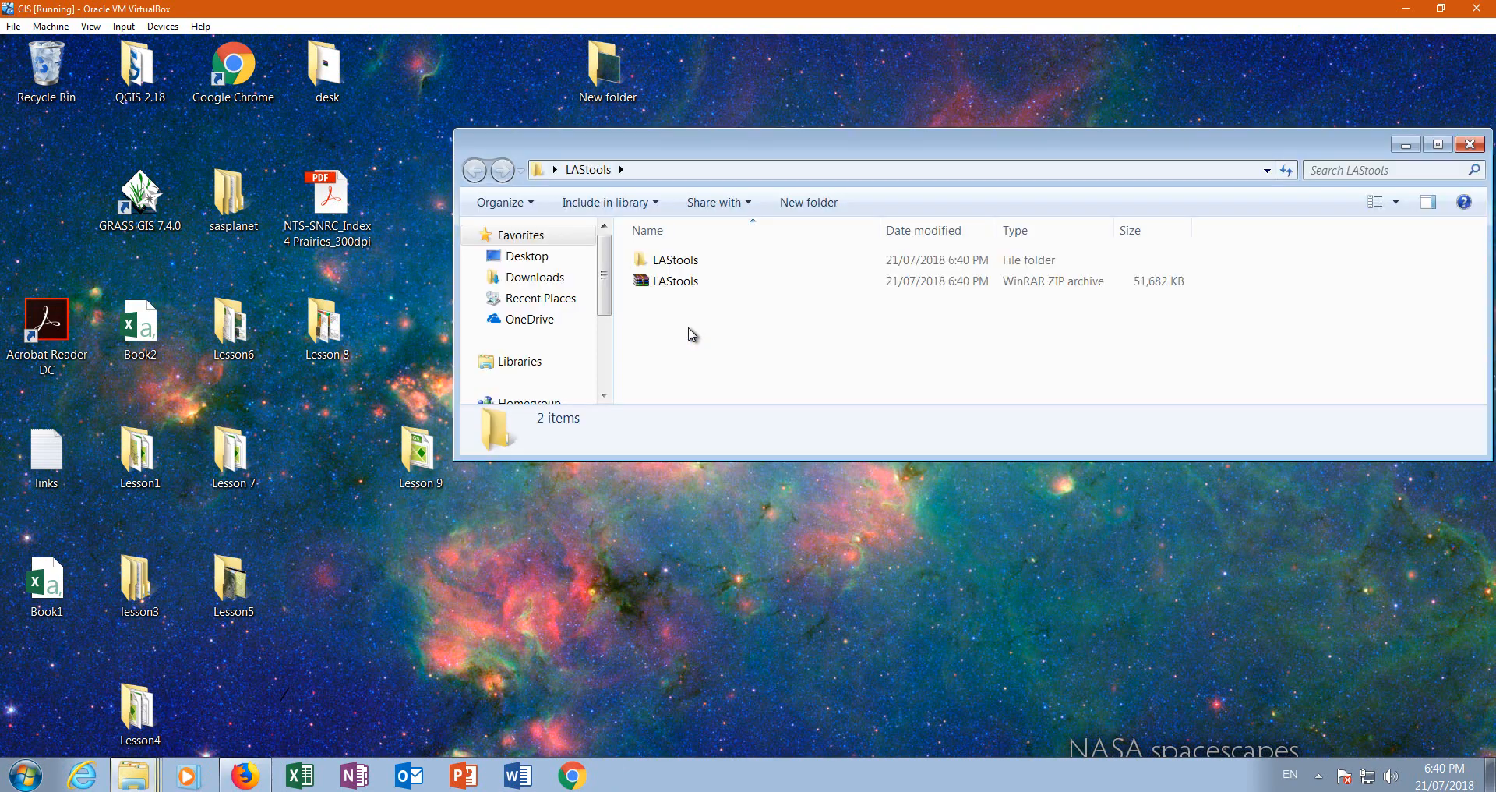
left_click(678, 264)
right_click(679, 266)
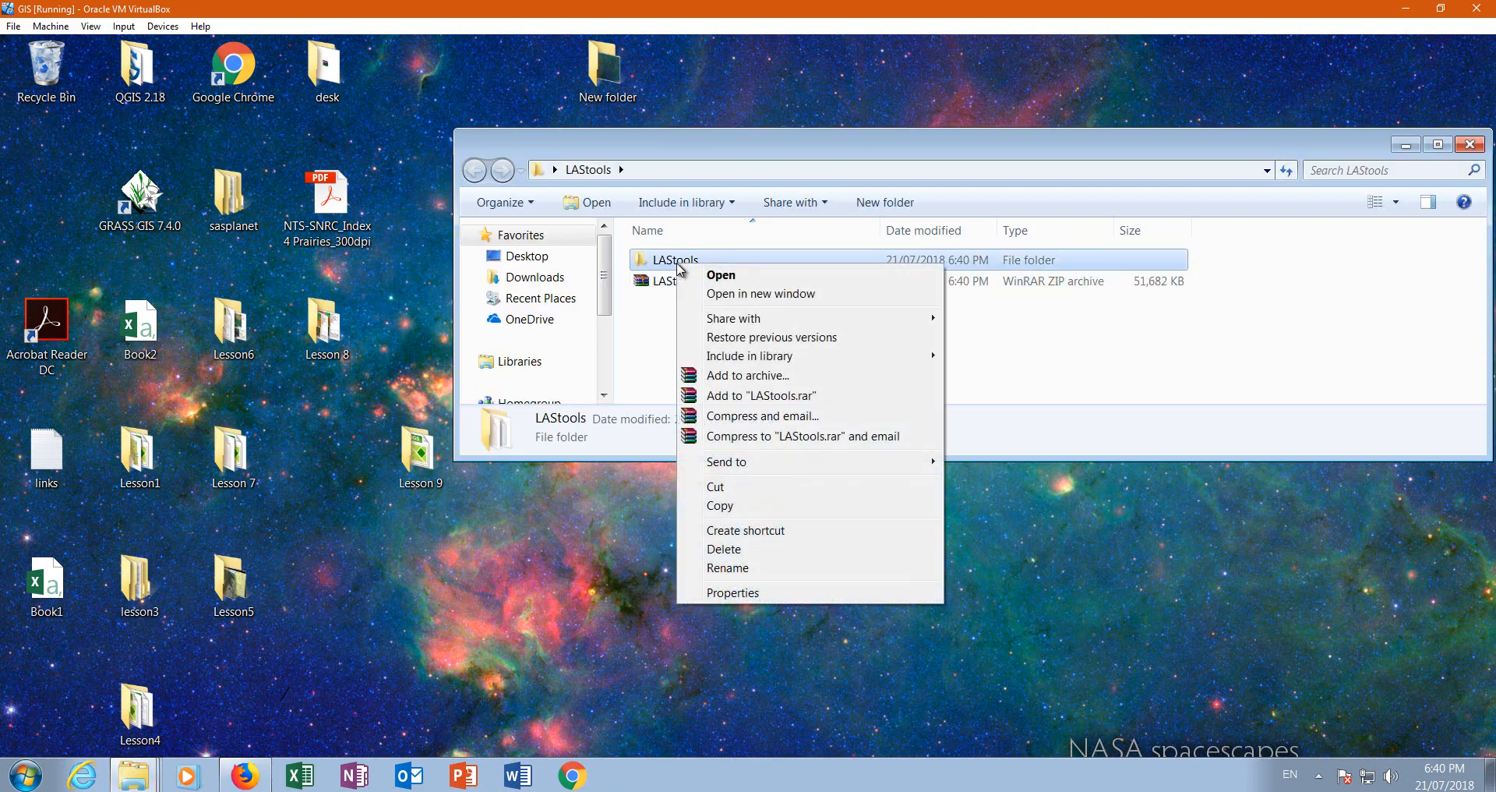
left_click(746, 488)
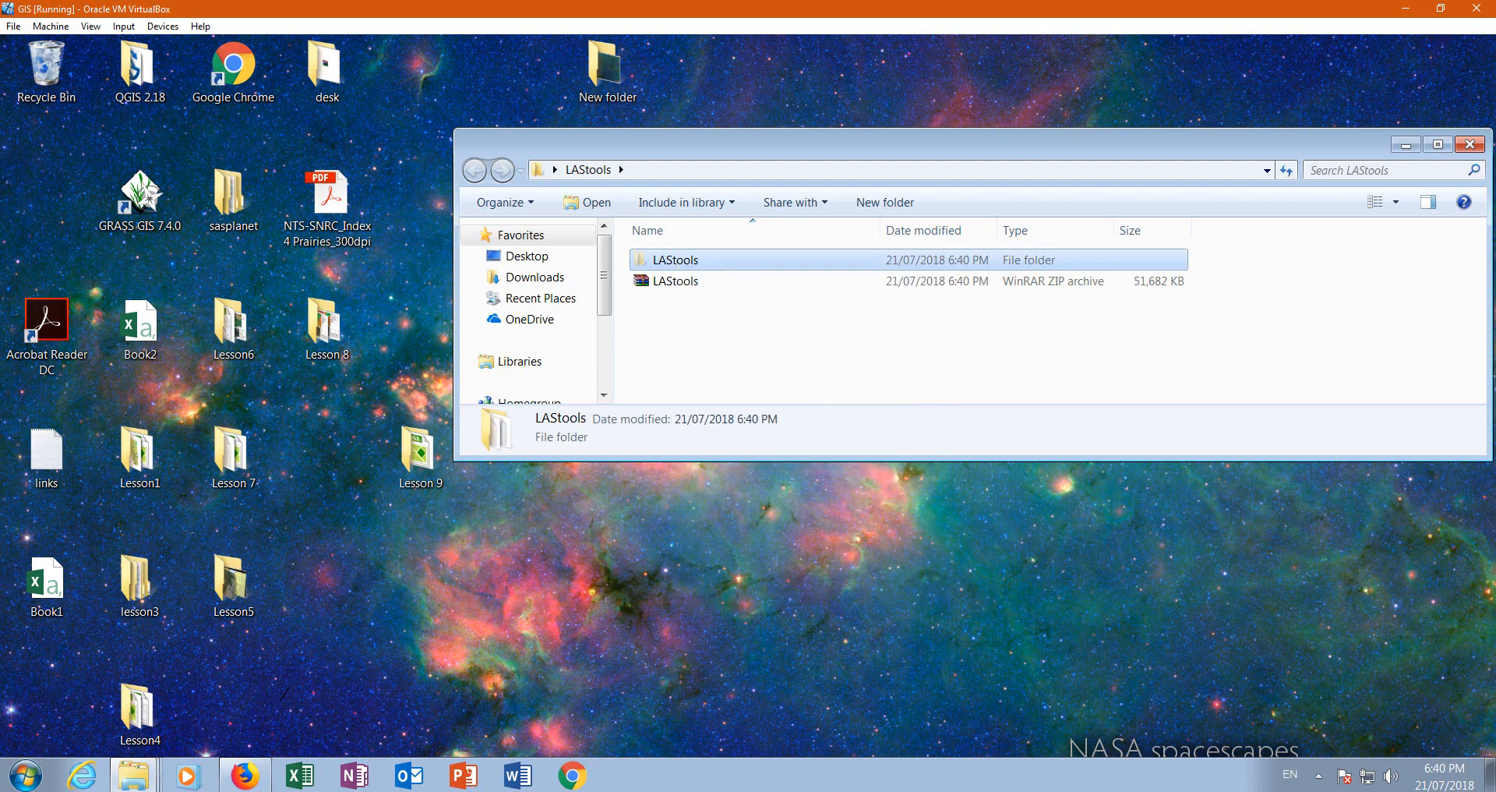
- Paste the cut LAStools folder into the root of Local Disk (C:) and close both folder windows
left_click(27, 779)
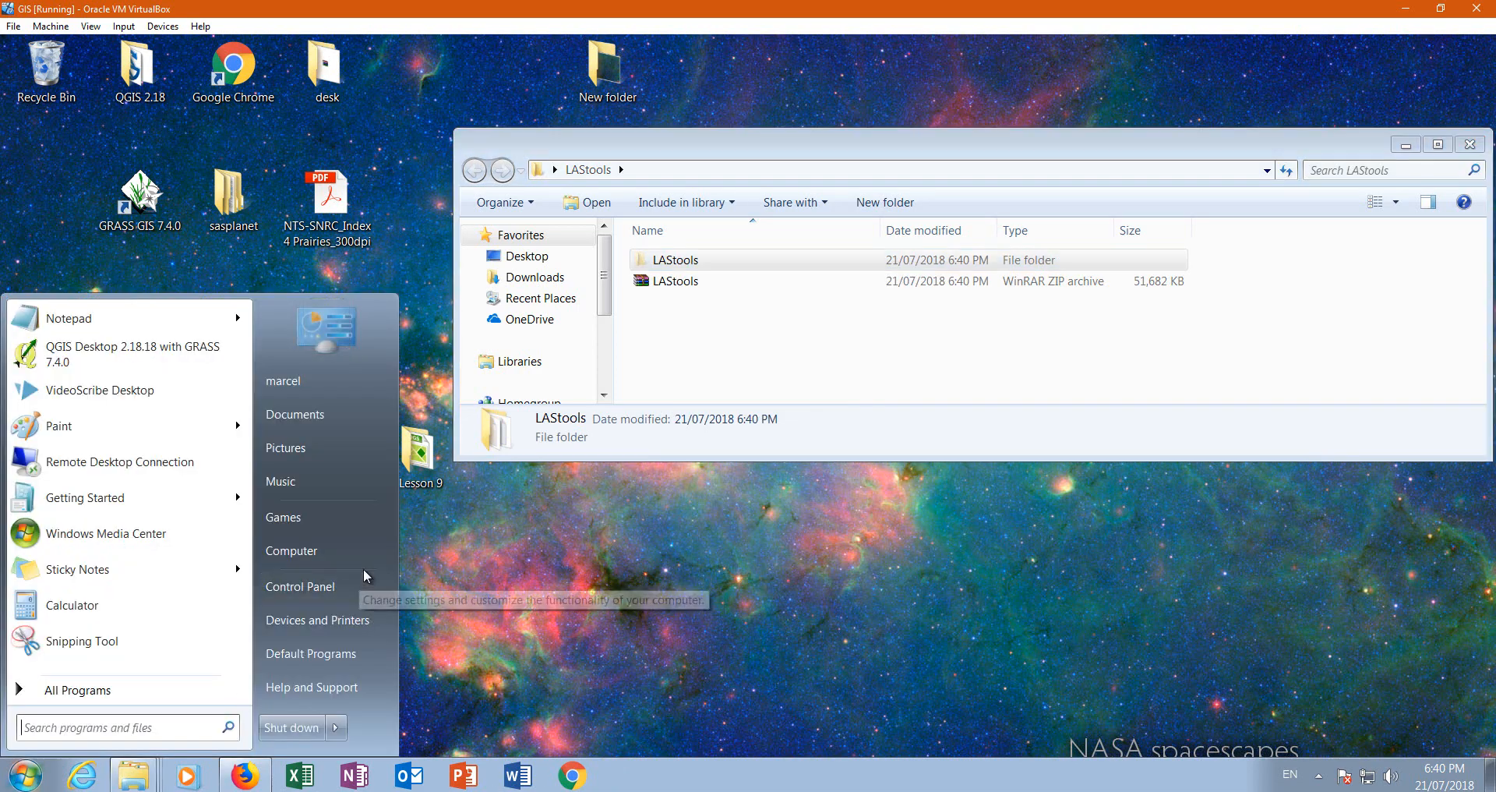
left_click(322, 549)
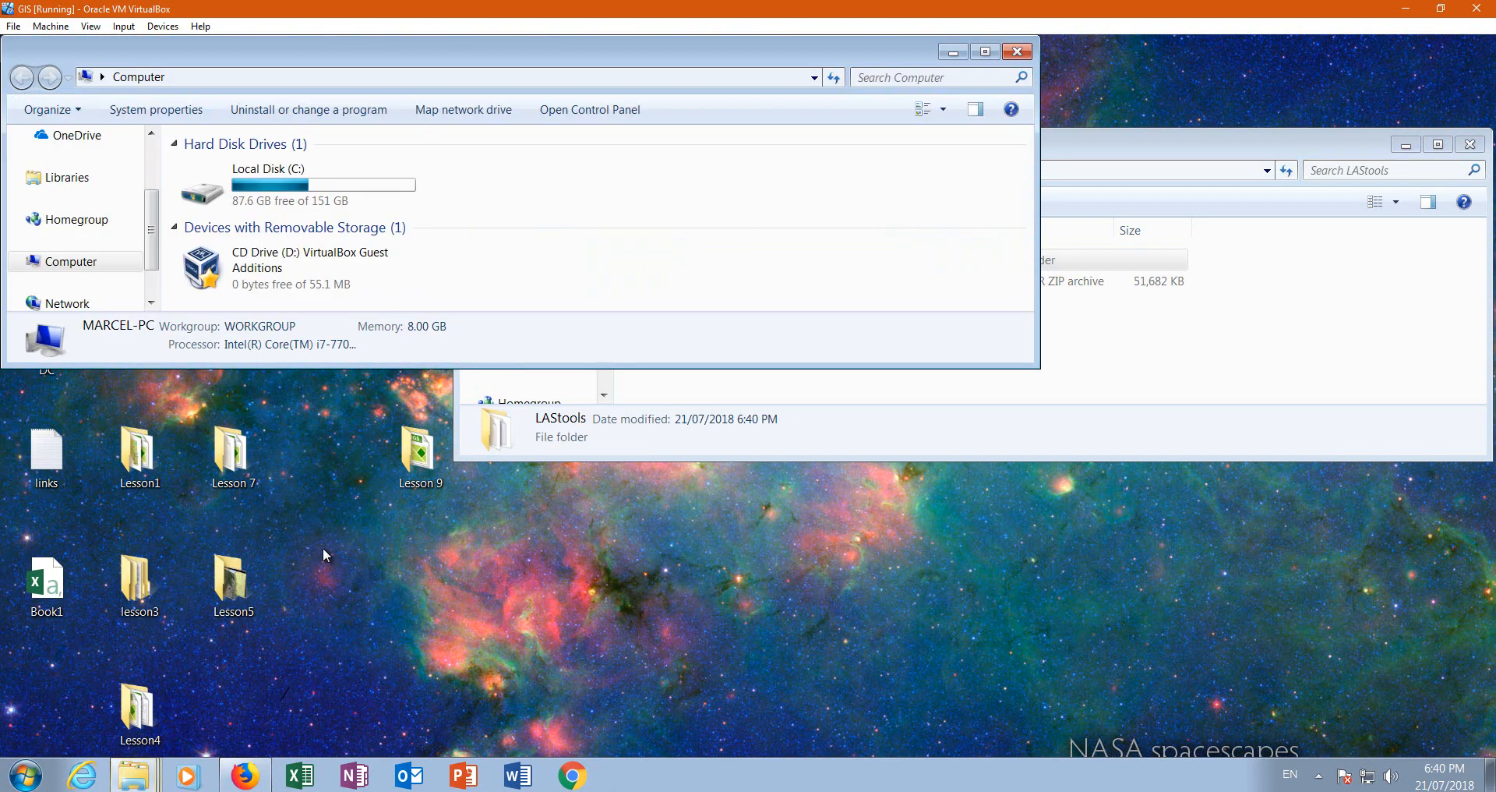
double_click(240, 187)
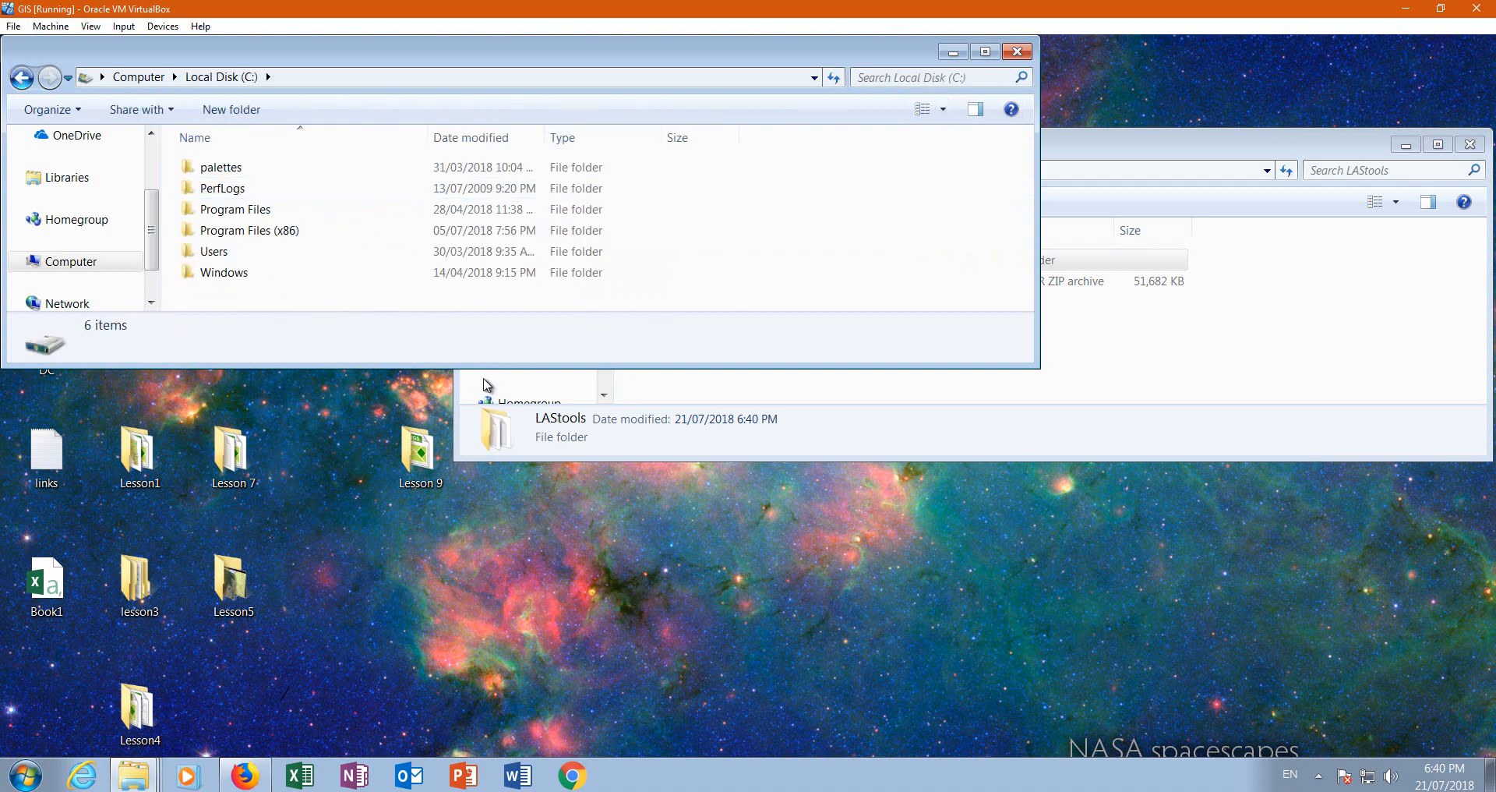
left_click_drag(484, 367, 420, 621)
right_click(207, 306)
left_click(268, 428)
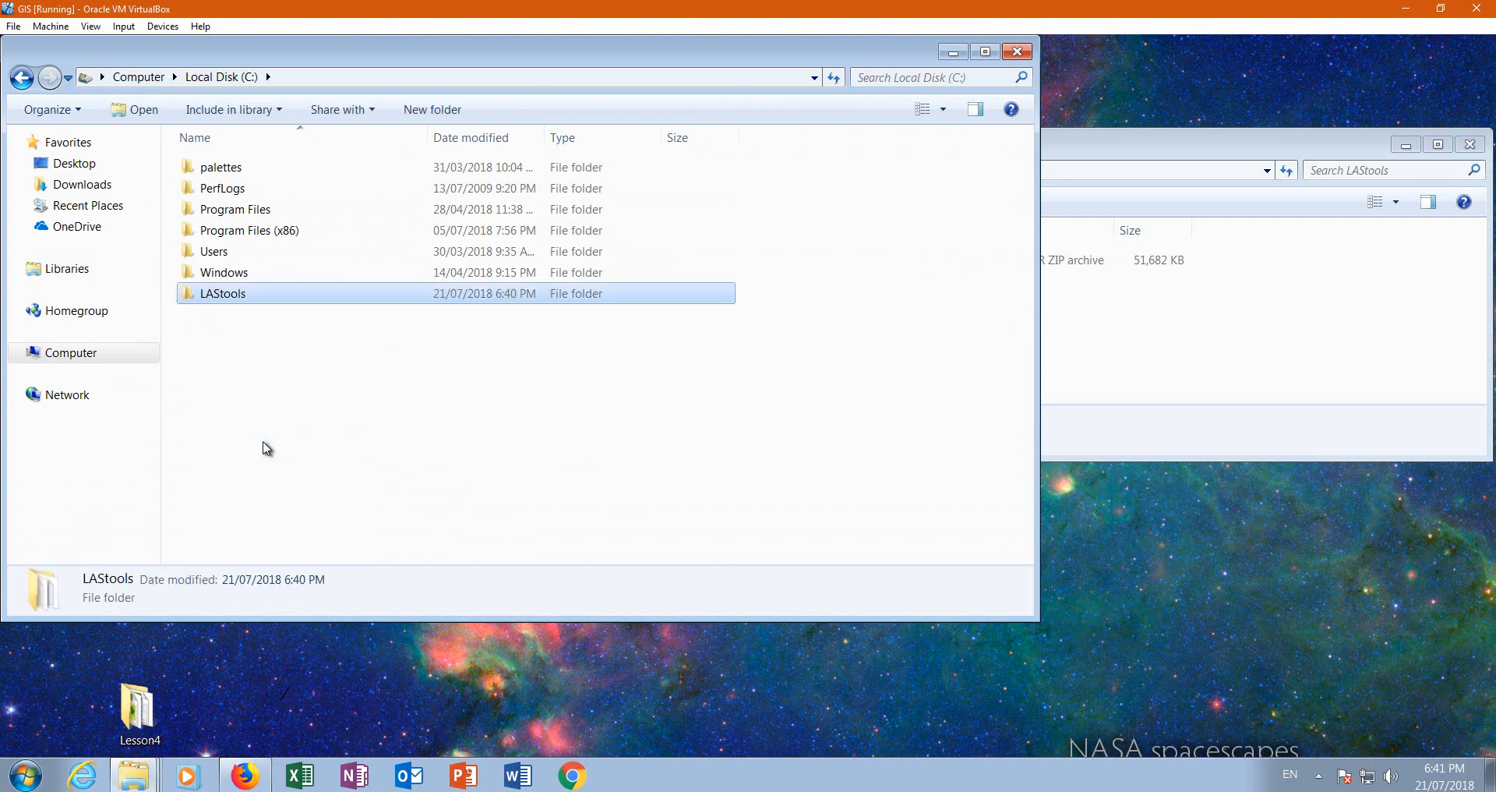
left_click(1018, 52)
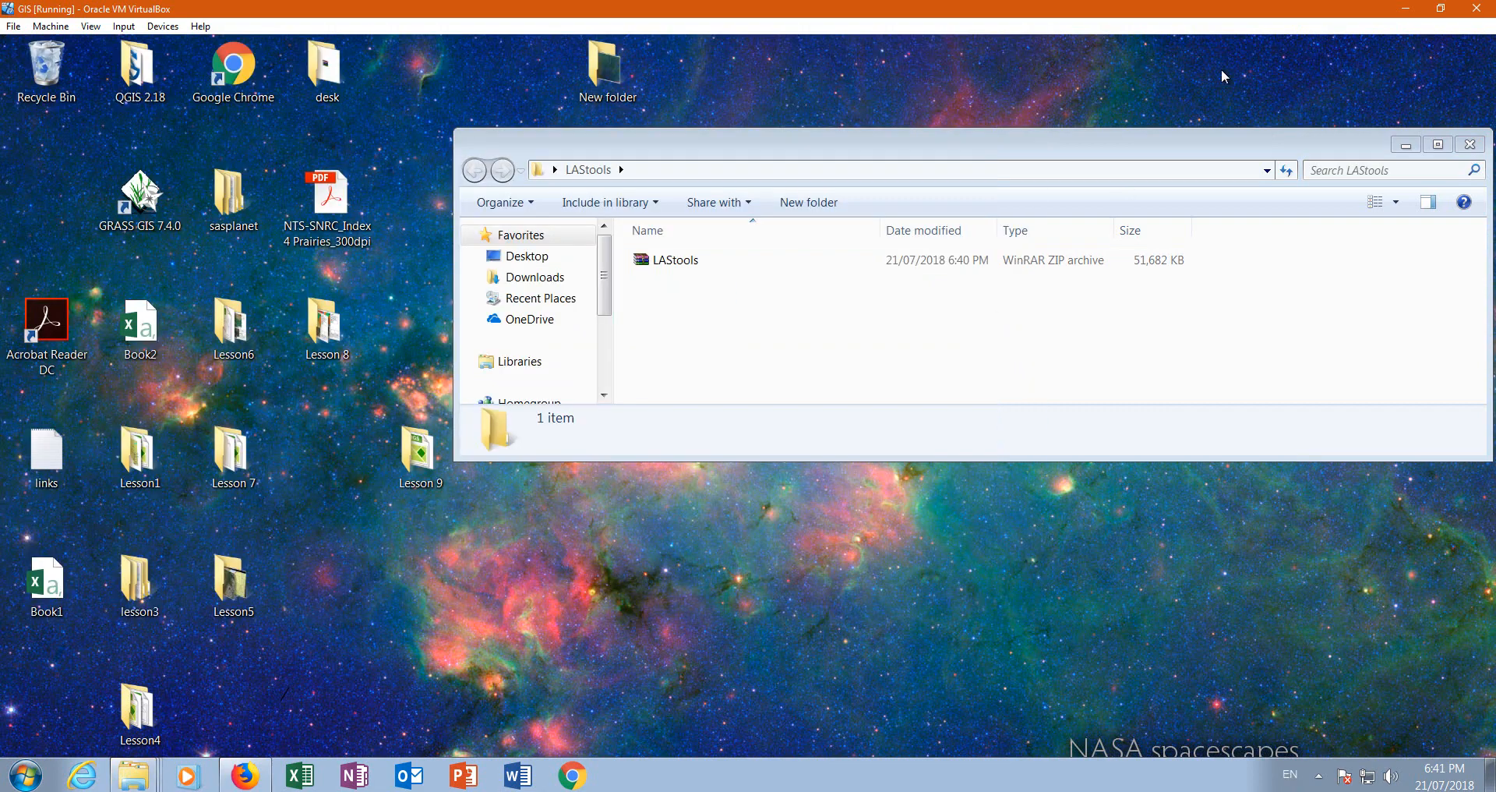
left_click(1469, 144)
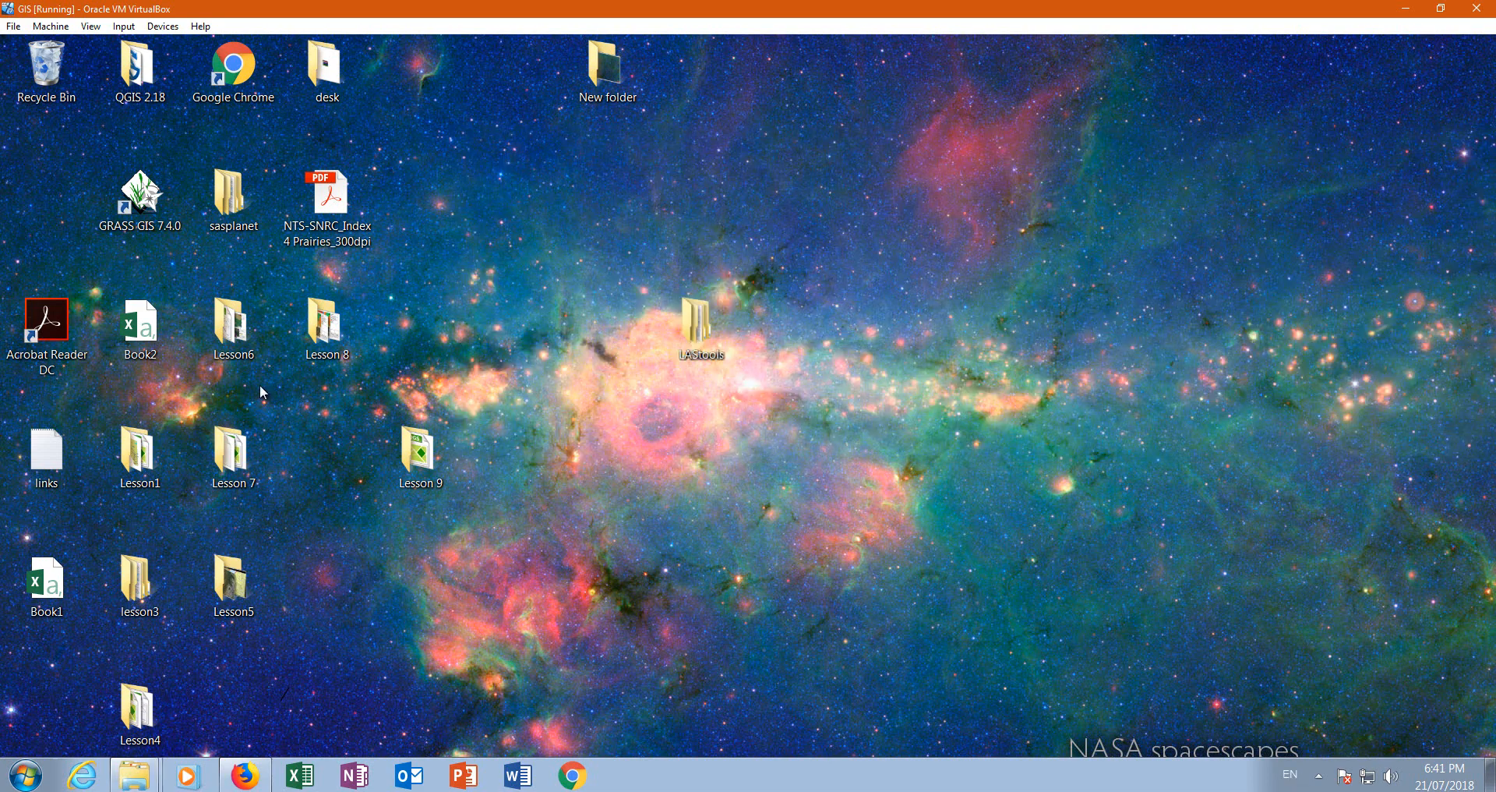
- Launch QGIS Desktop 2.18.18 with GRASS 7.4.0 and dismiss the startup tip
left_click(29, 780)
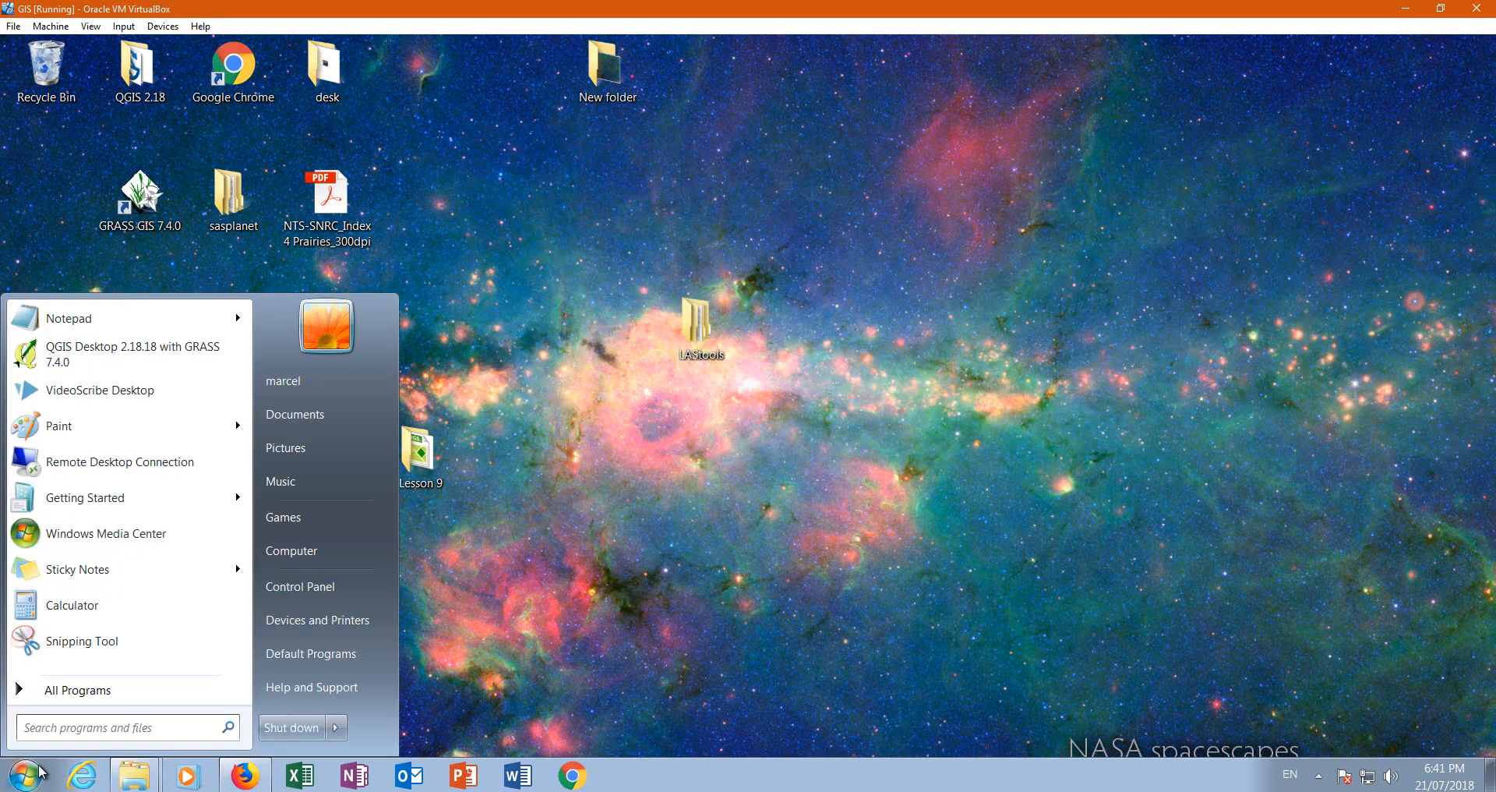
left_click(125, 353)
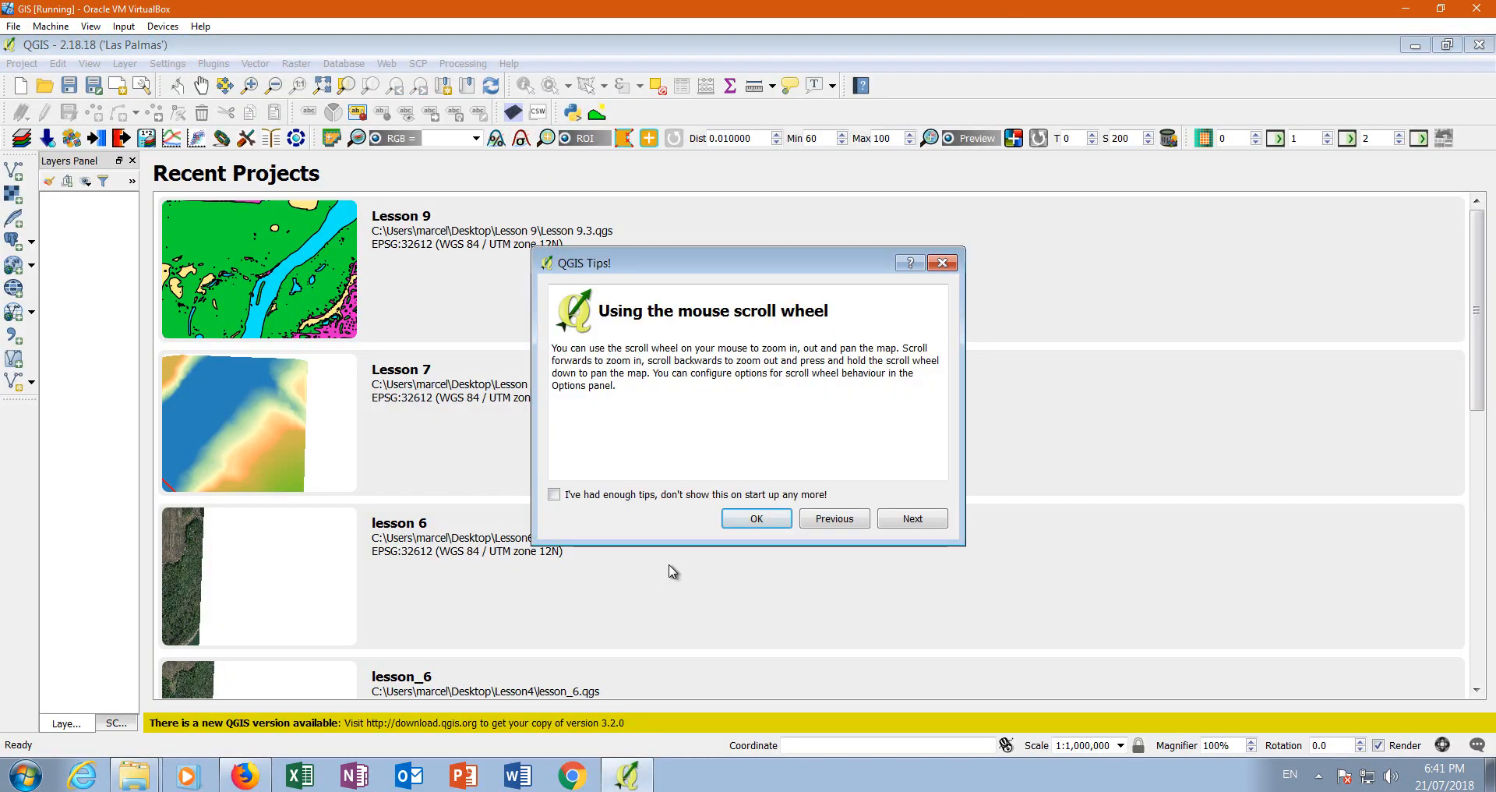
left_click(747, 518)
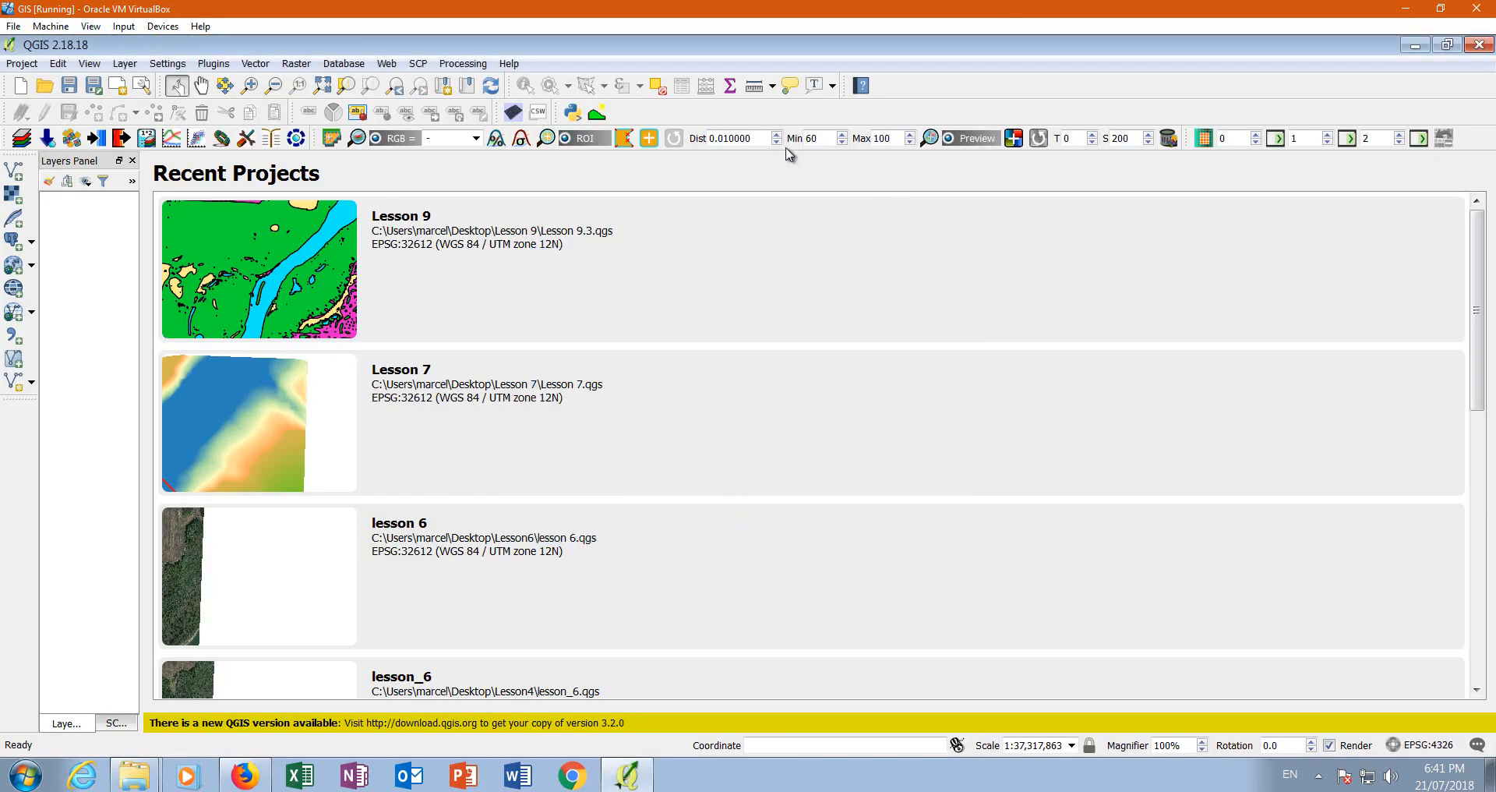
- In the Processing options, activate the Tools for LiDAR data provider
left_click(462, 63)
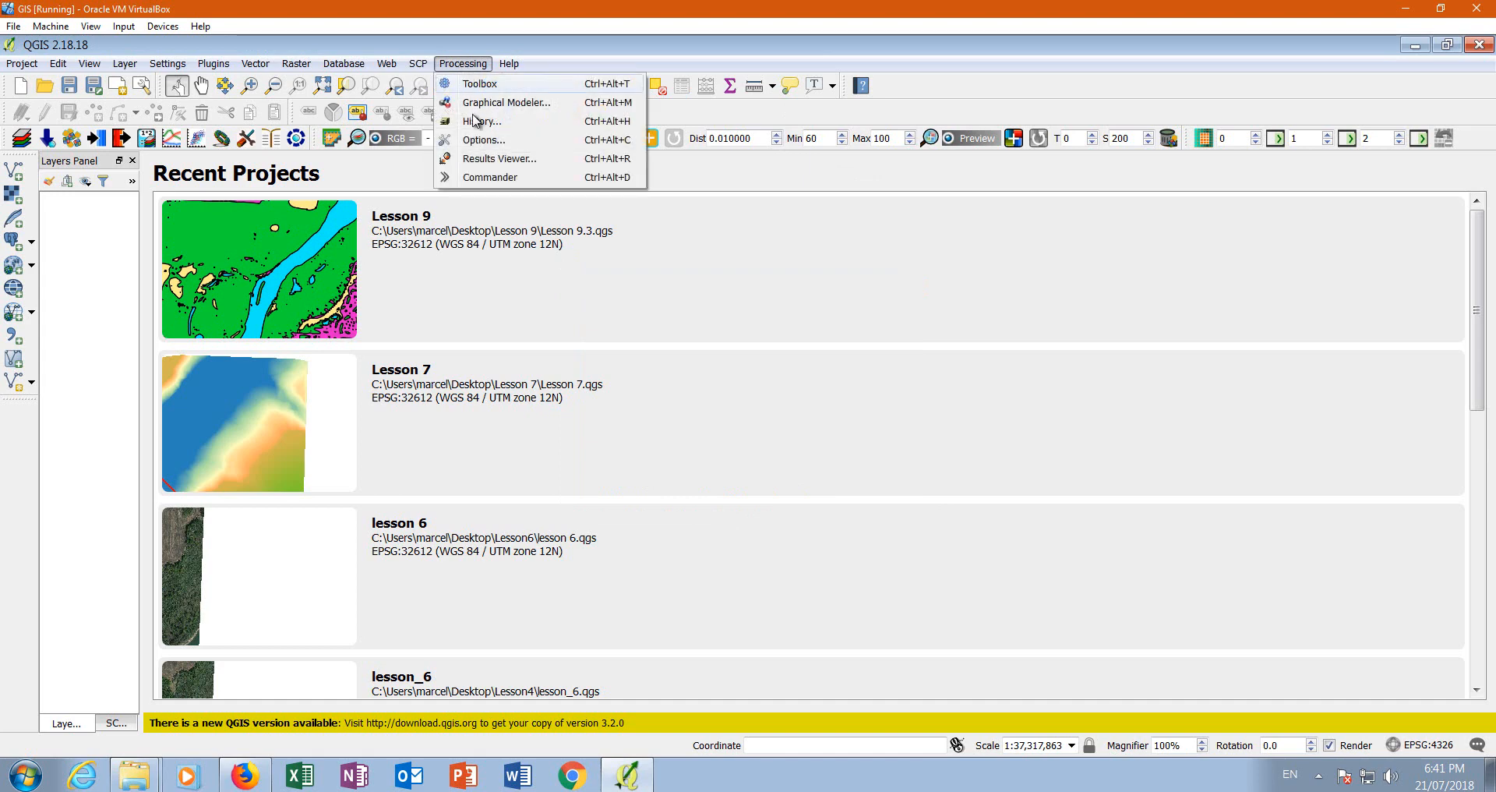
left_click(481, 142)
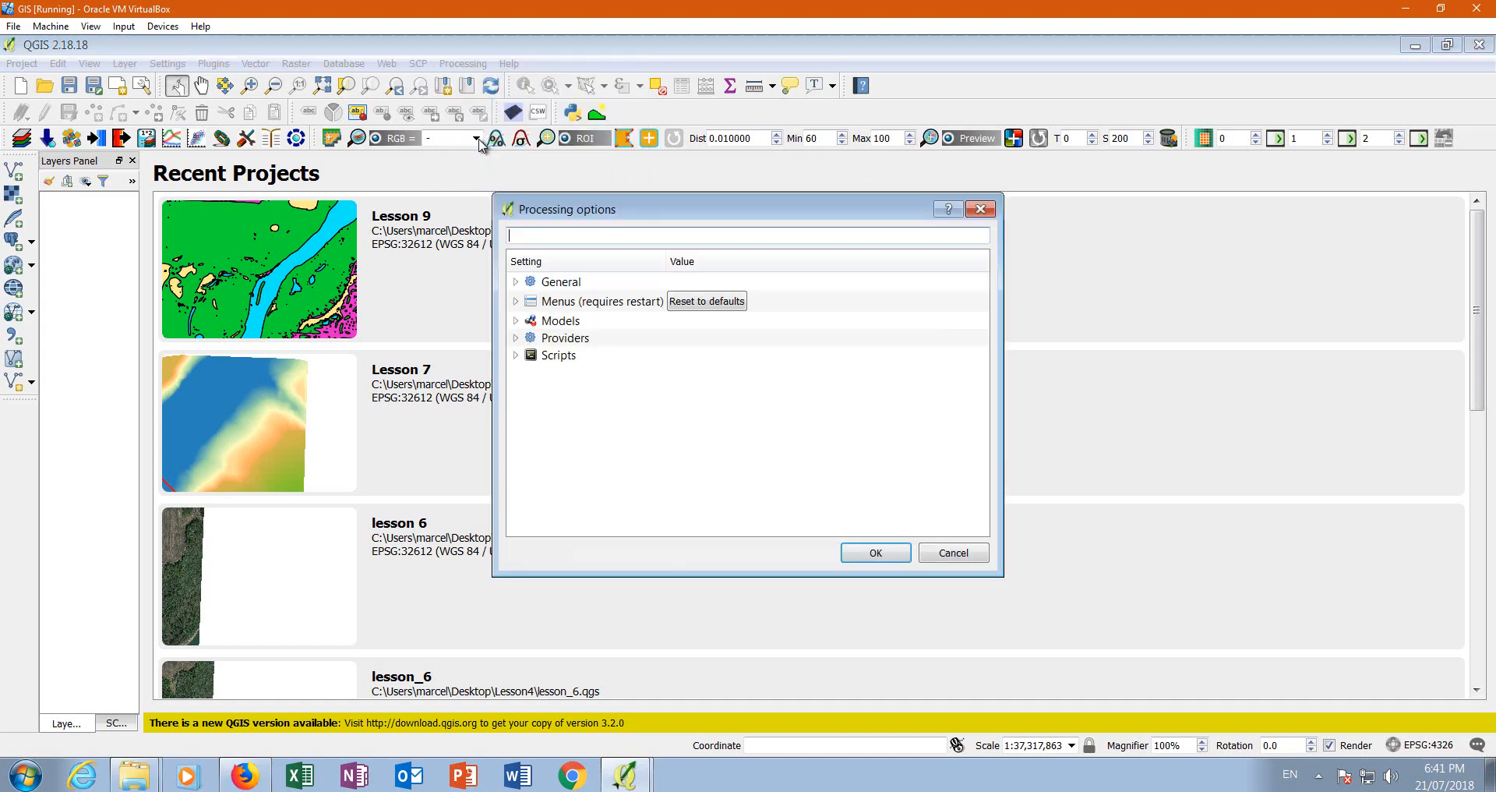
left_click(516, 340)
scroll(580, 437, "down", 1)
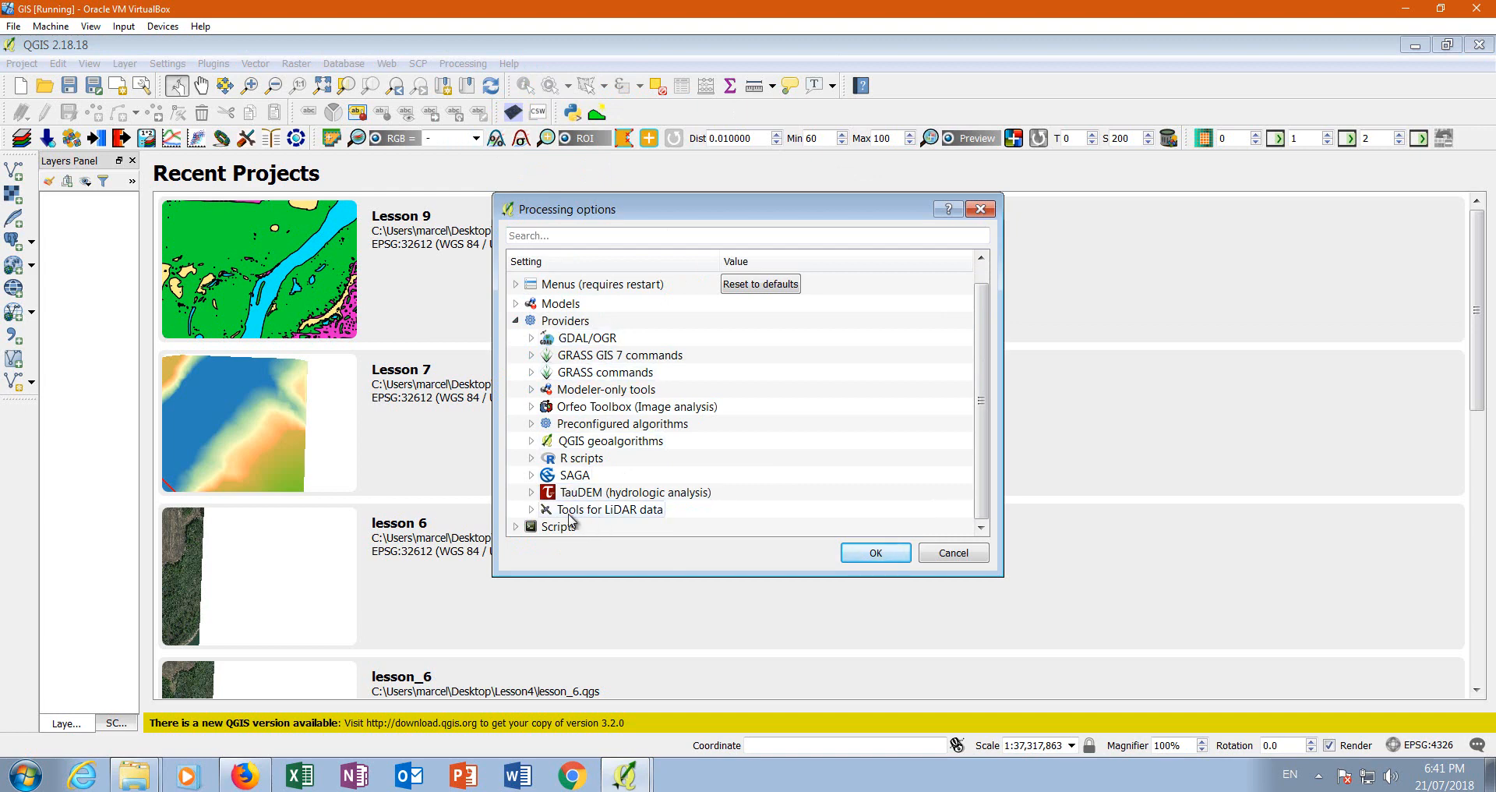
left_click(531, 510)
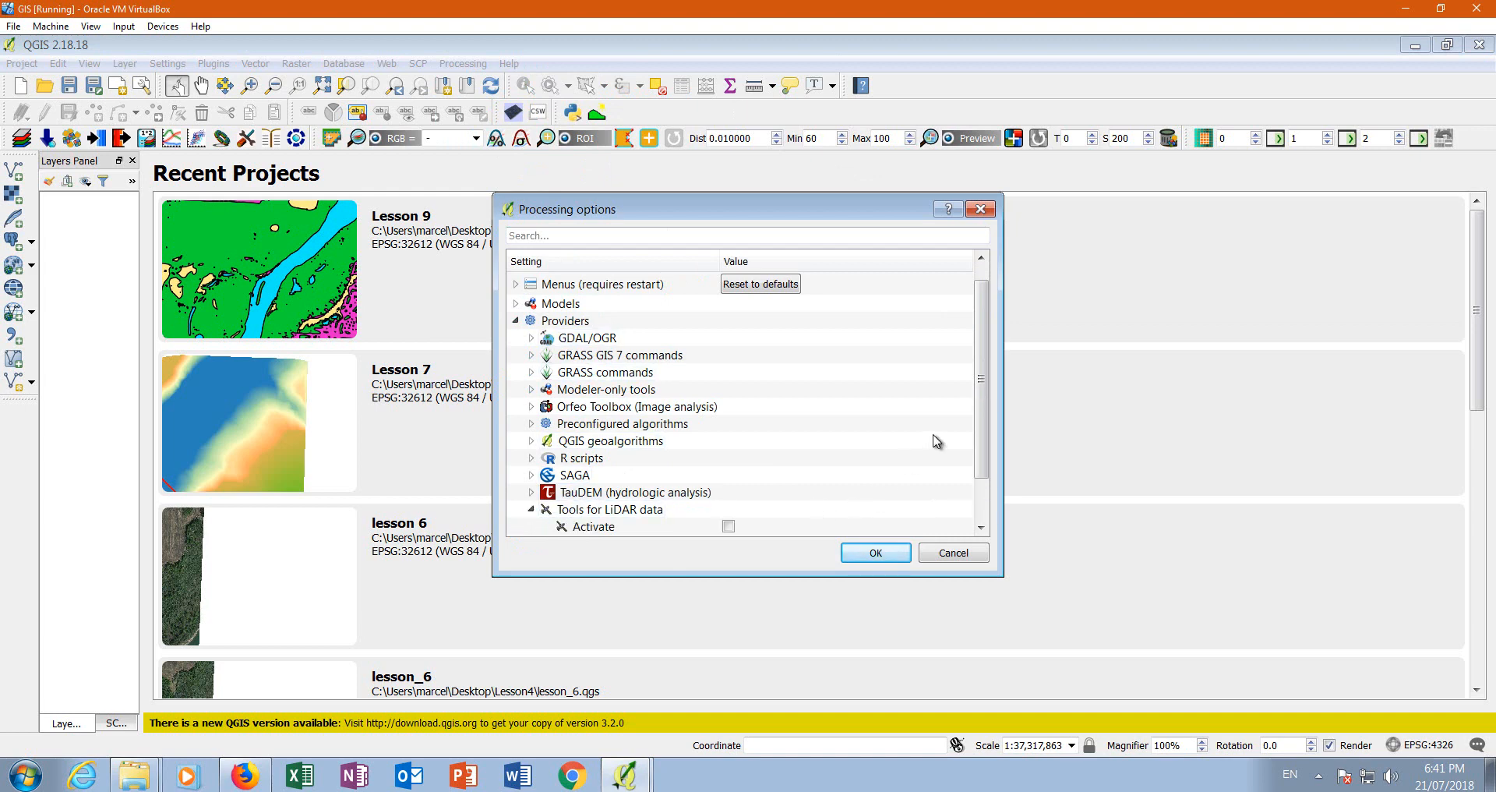
left_click_drag(984, 399, 985, 484)
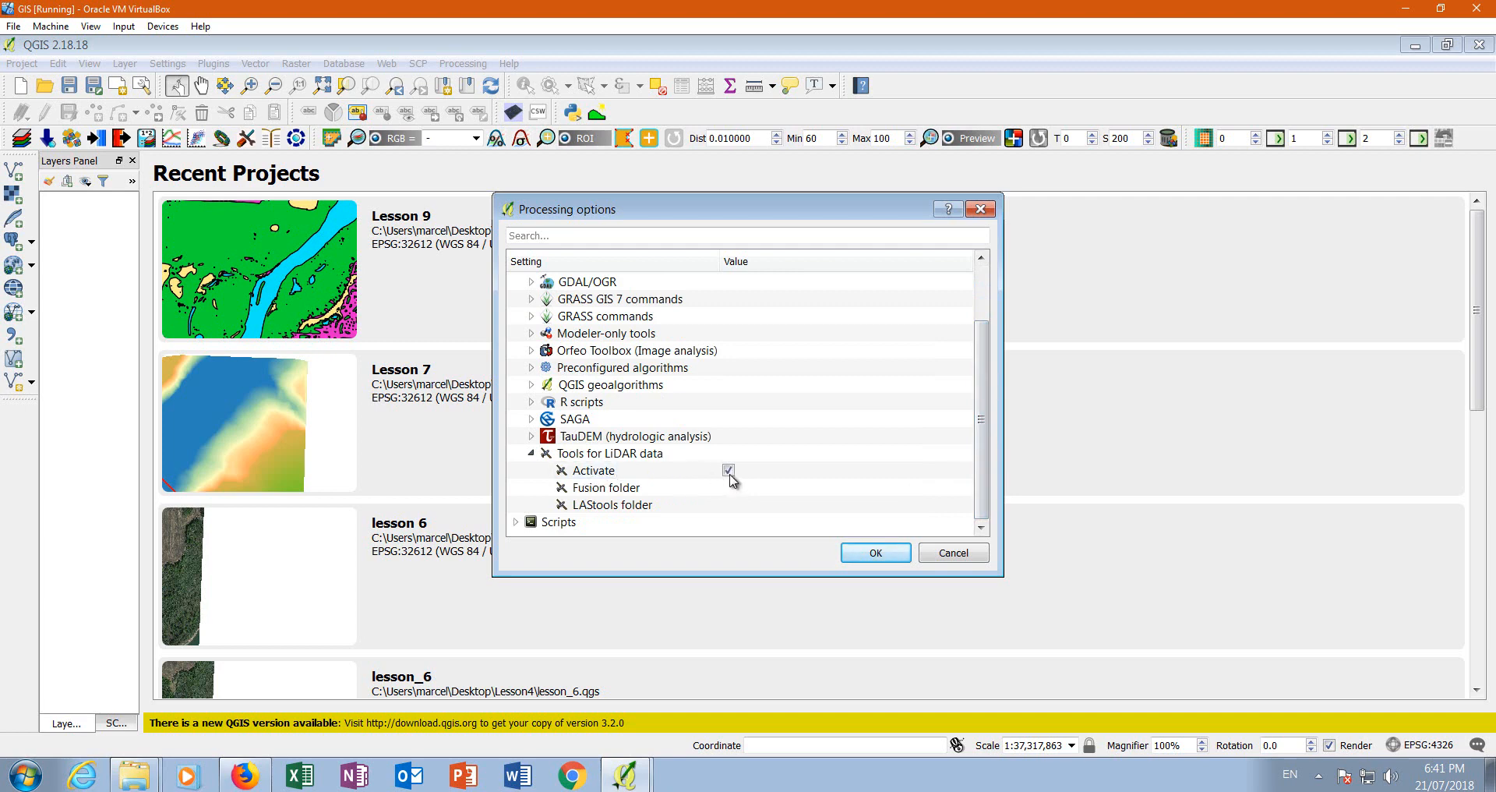
- Set the LAStools folder of the LiDAR tools provider to C:\LAStools
left_click(586, 506)
double_click(805, 504)
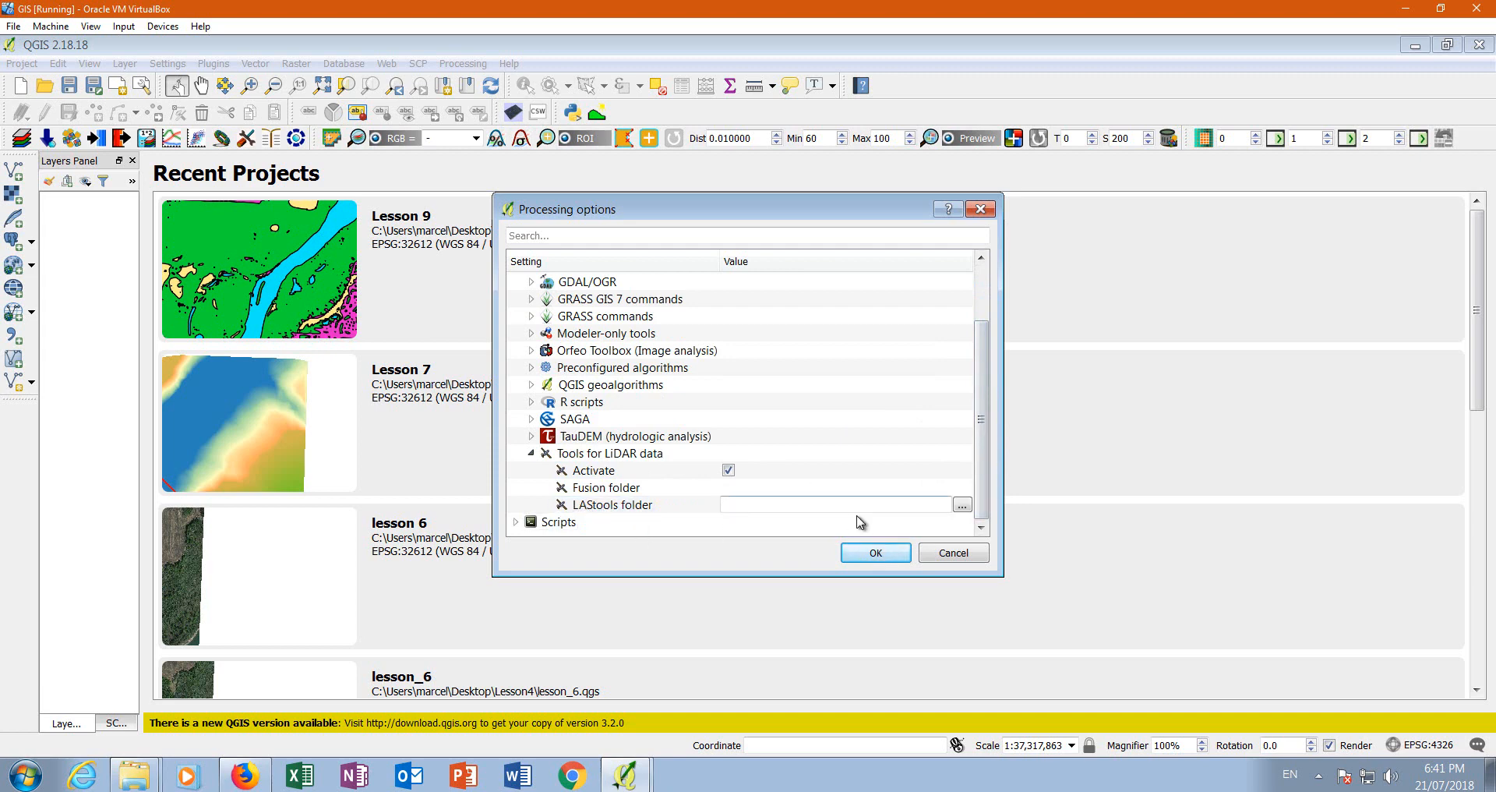
left_click(963, 507)
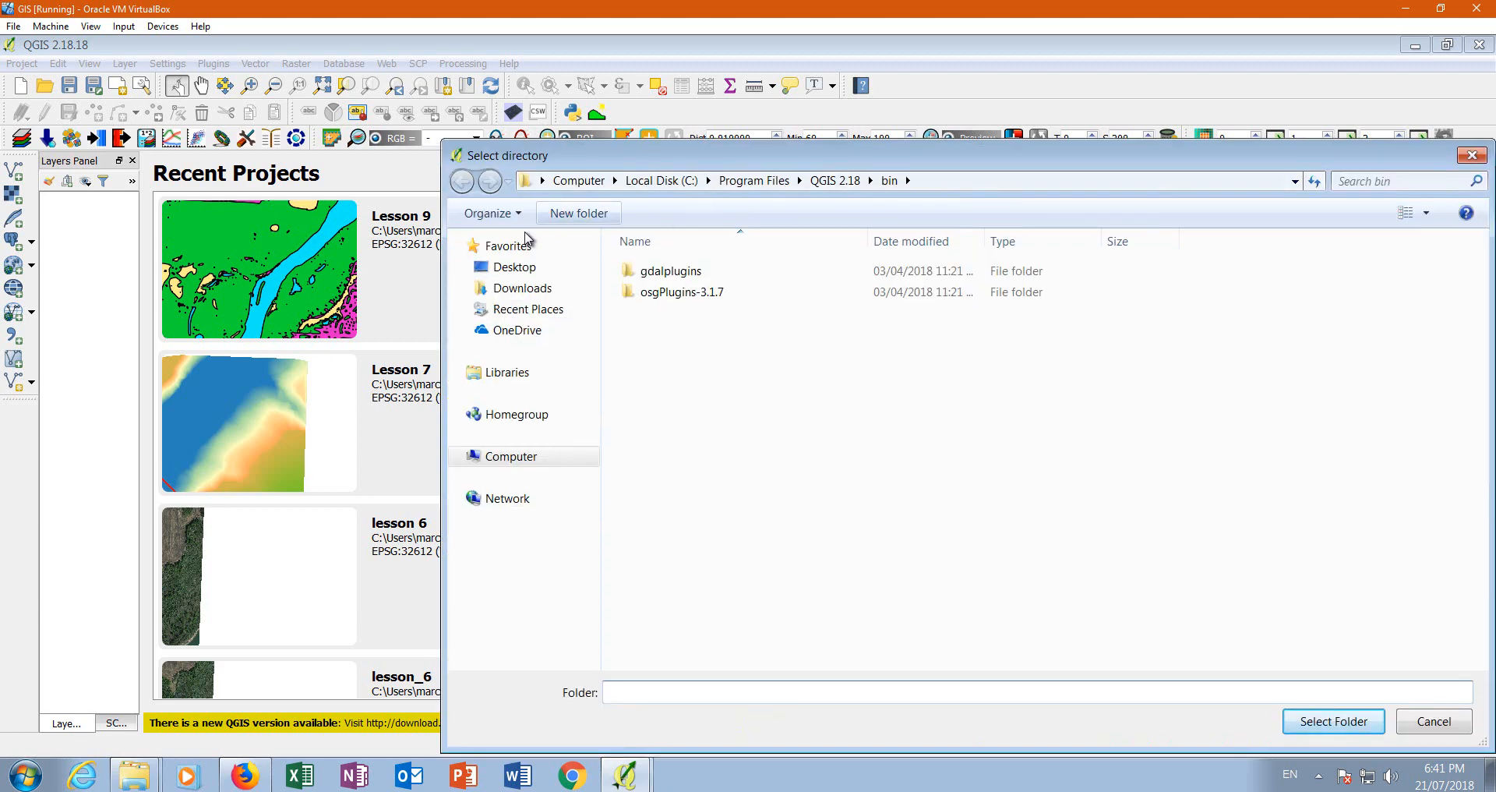
left_click(500, 460)
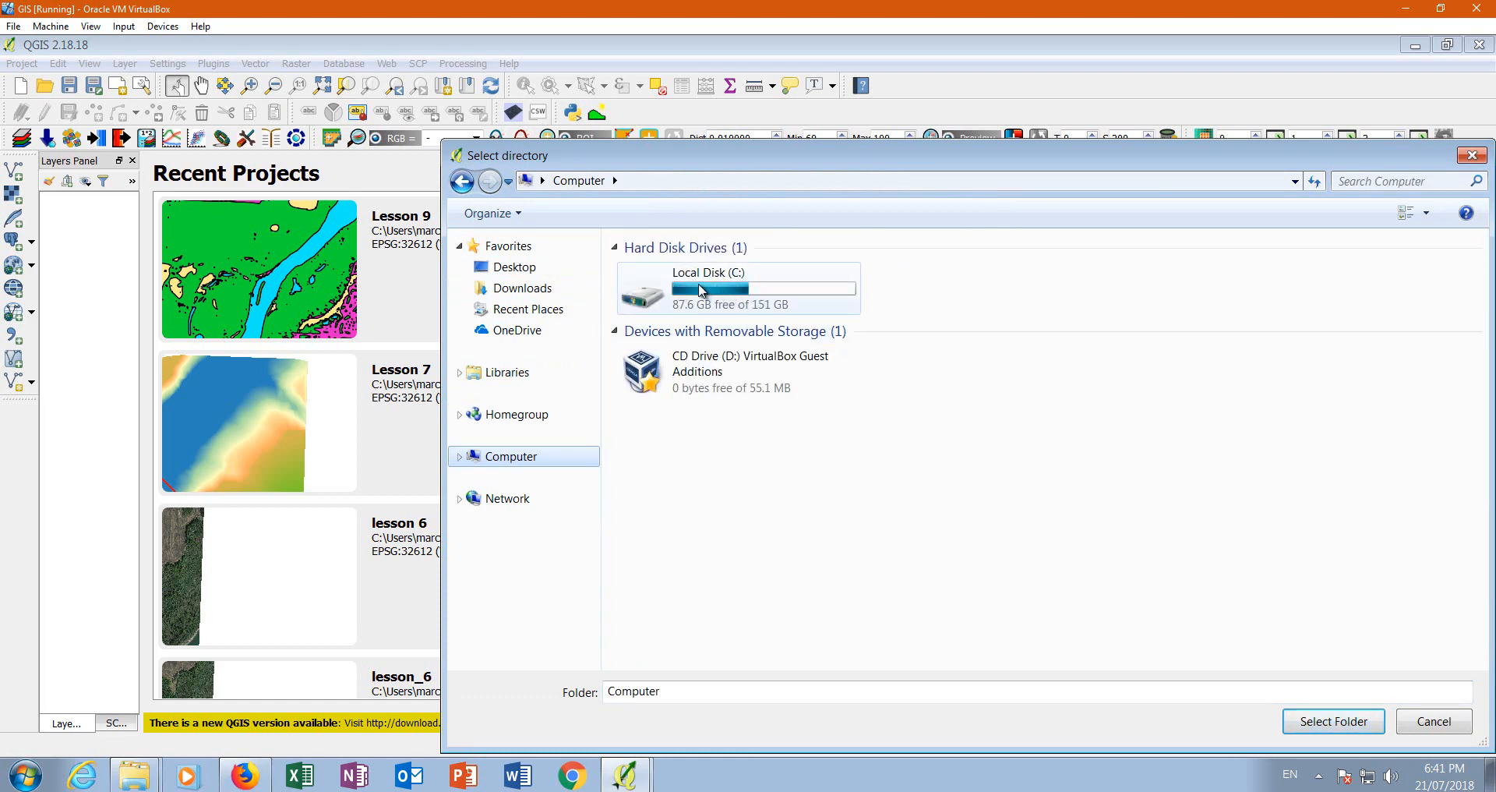
double_click(702, 290)
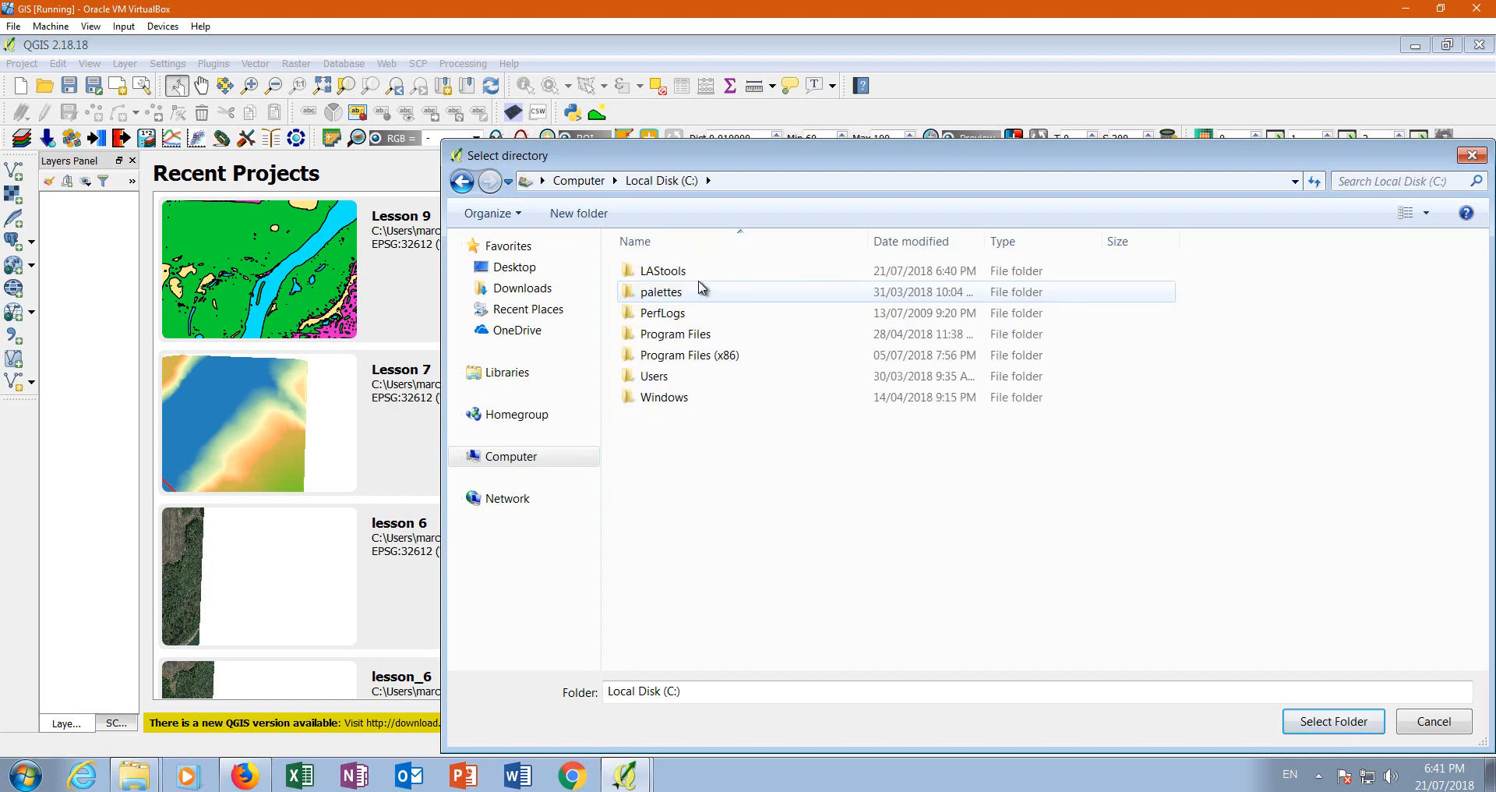
left_click(685, 273)
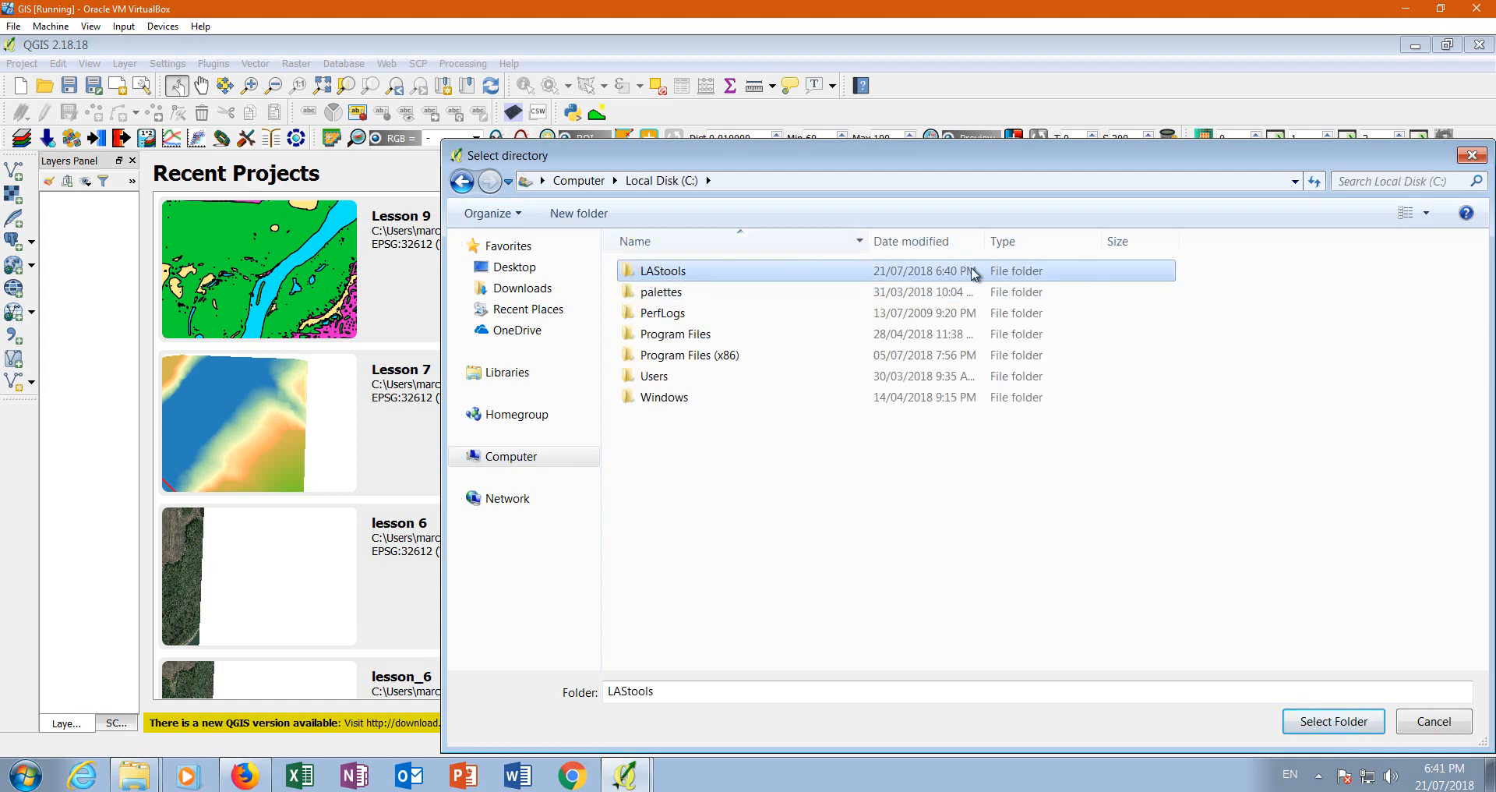
left_click(1334, 723)
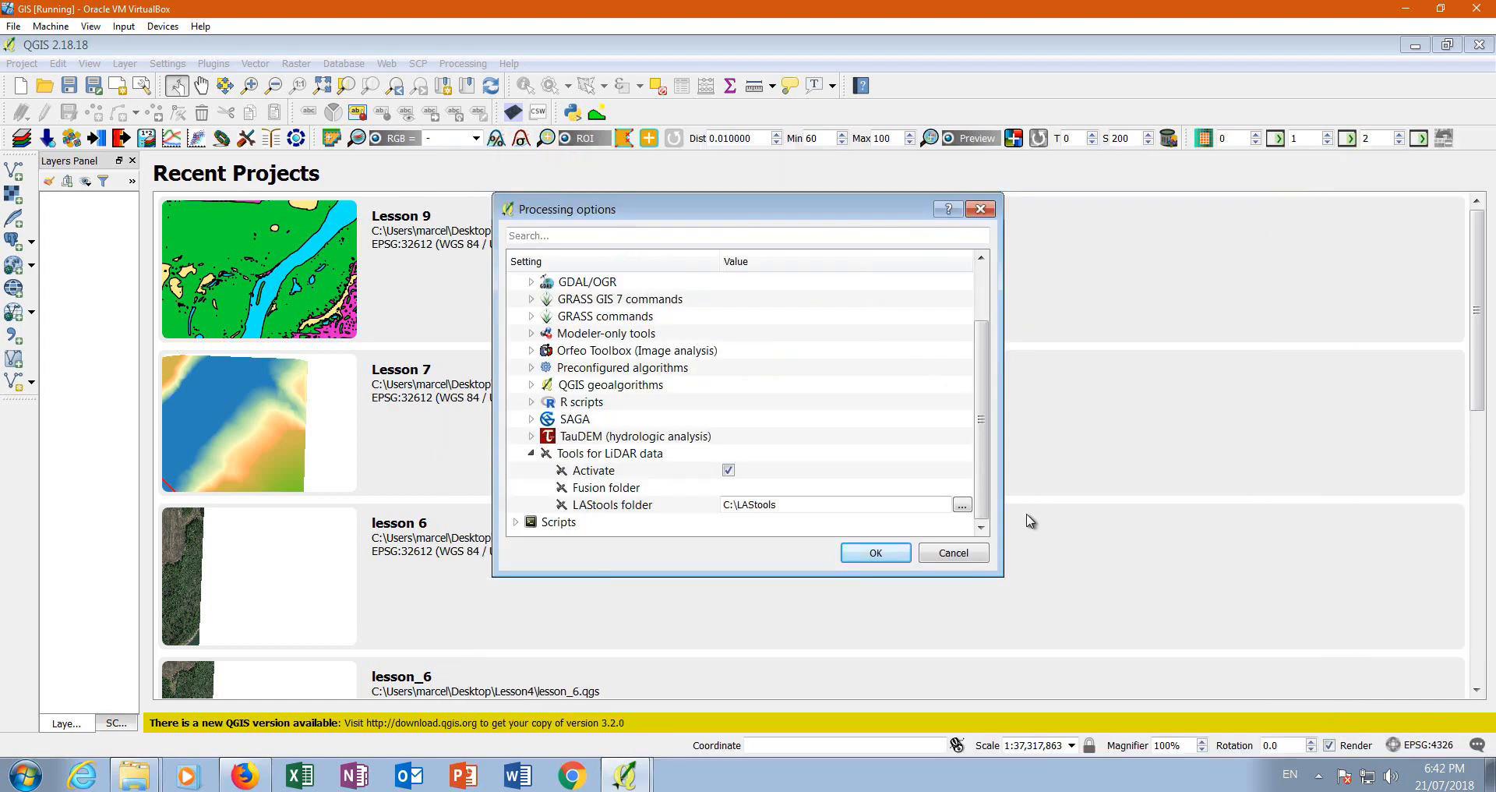
- Try to save the Processing options, dismiss the Msys folder warnings and close the dialog
left_click(874, 554)
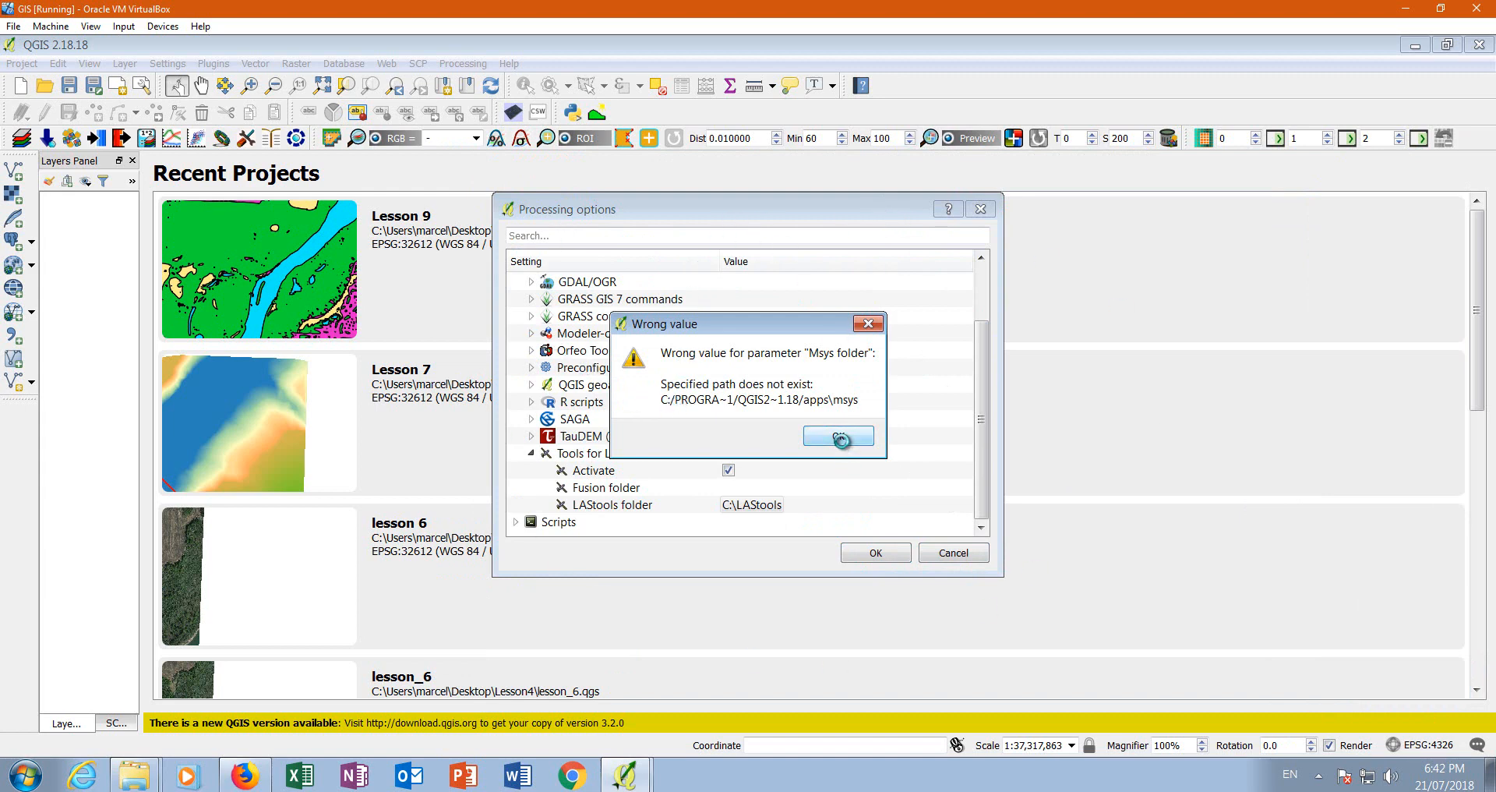
left_click(842, 441)
left_click(877, 551)
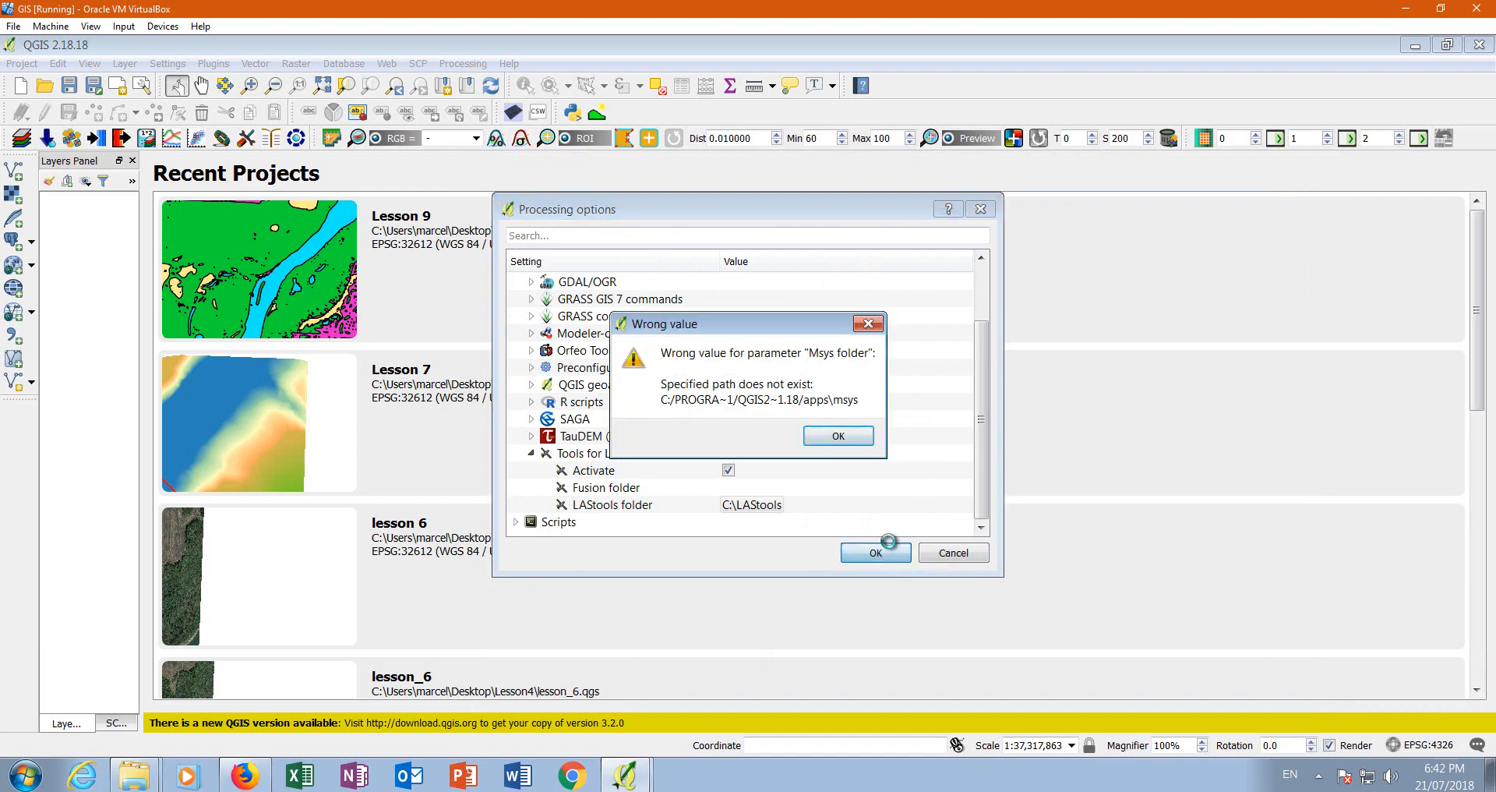
left_click(836, 429)
left_click(983, 212)
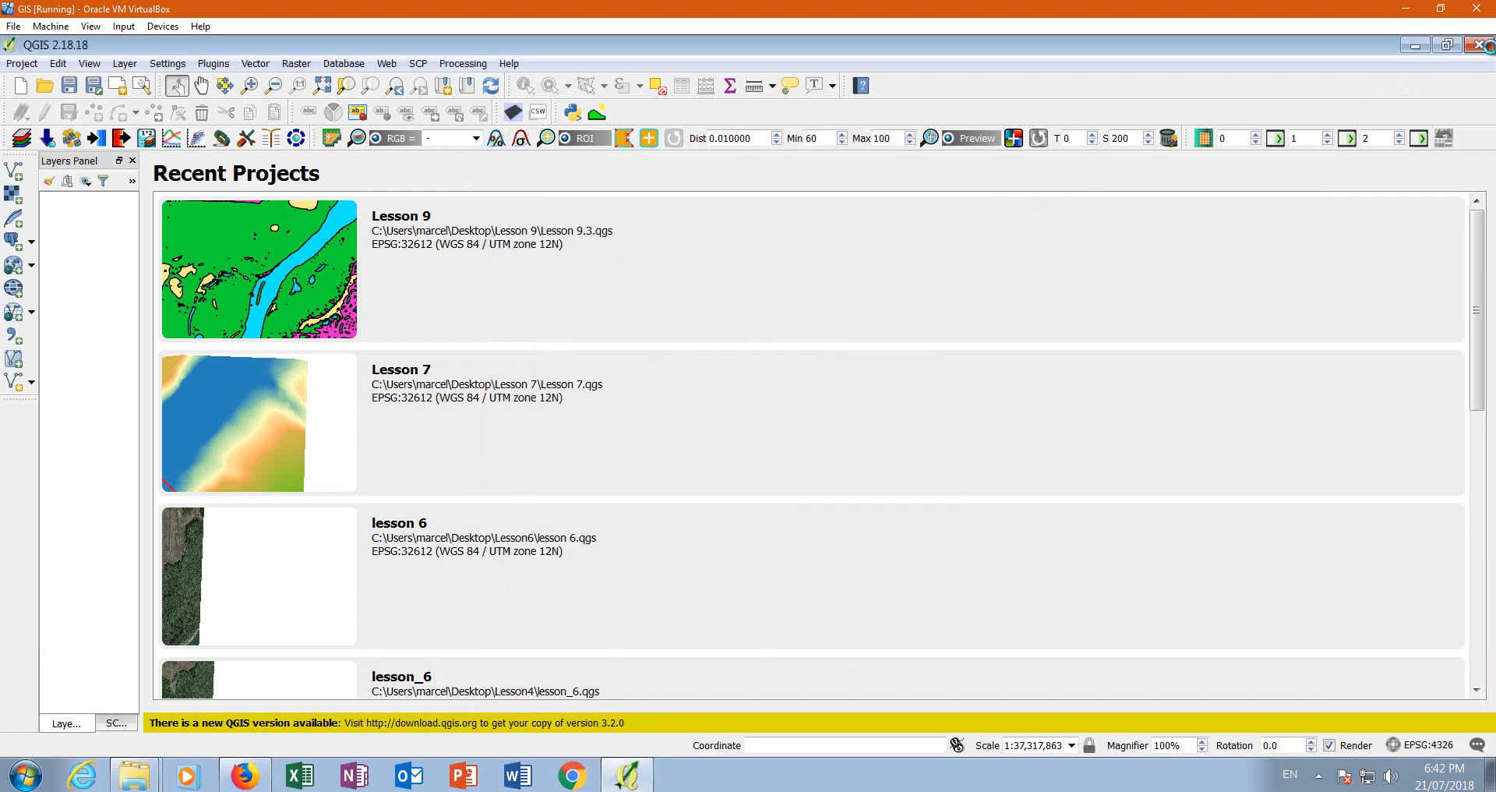
- Close QGIS, relaunch QGIS Desktop 2.18.18 with GRASS 7.4.0 and dismiss the startup tip
left_click(1478, 44)
left_click(26, 775)
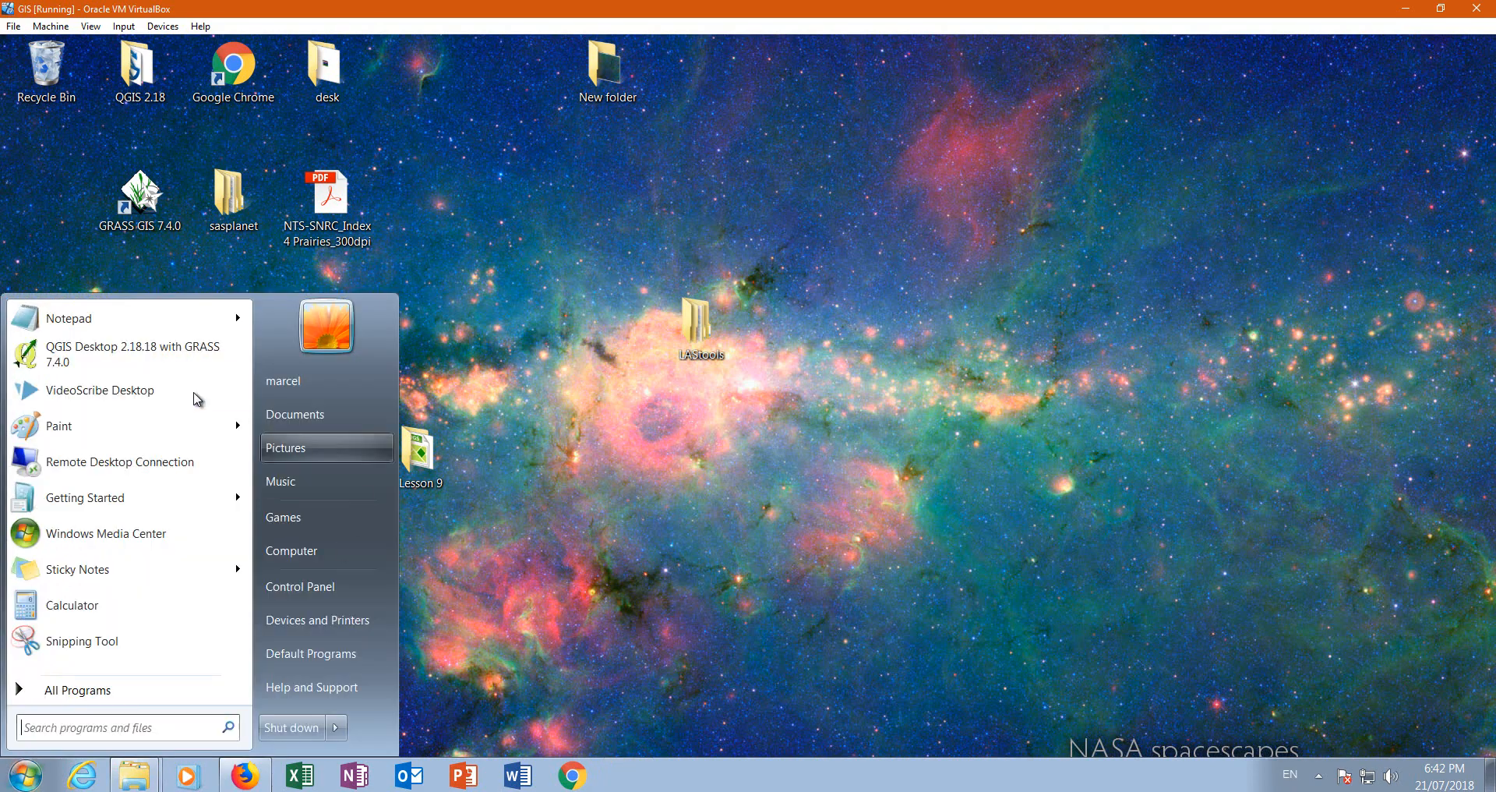
left_click(117, 353)
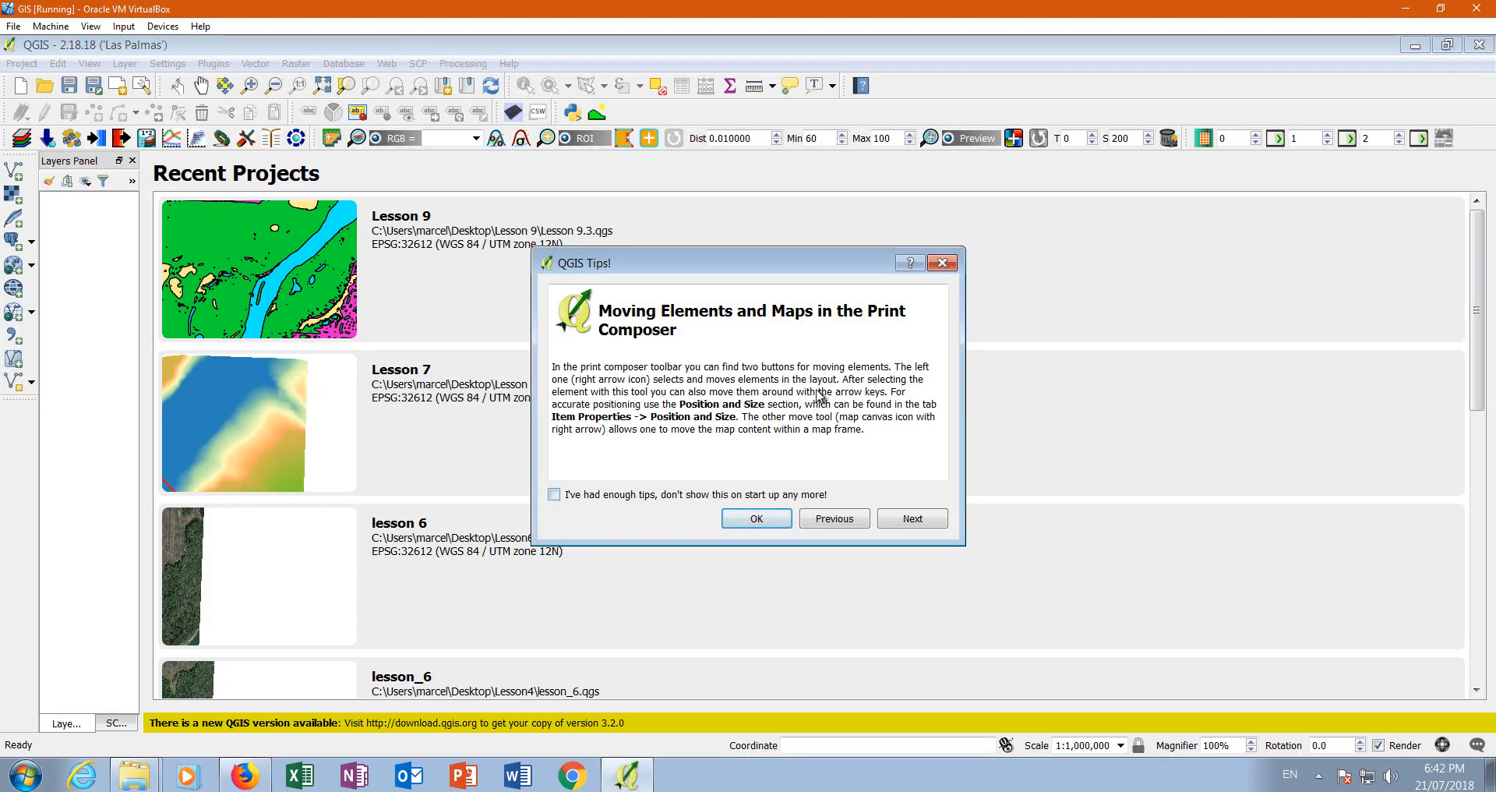
left_click(753, 519)
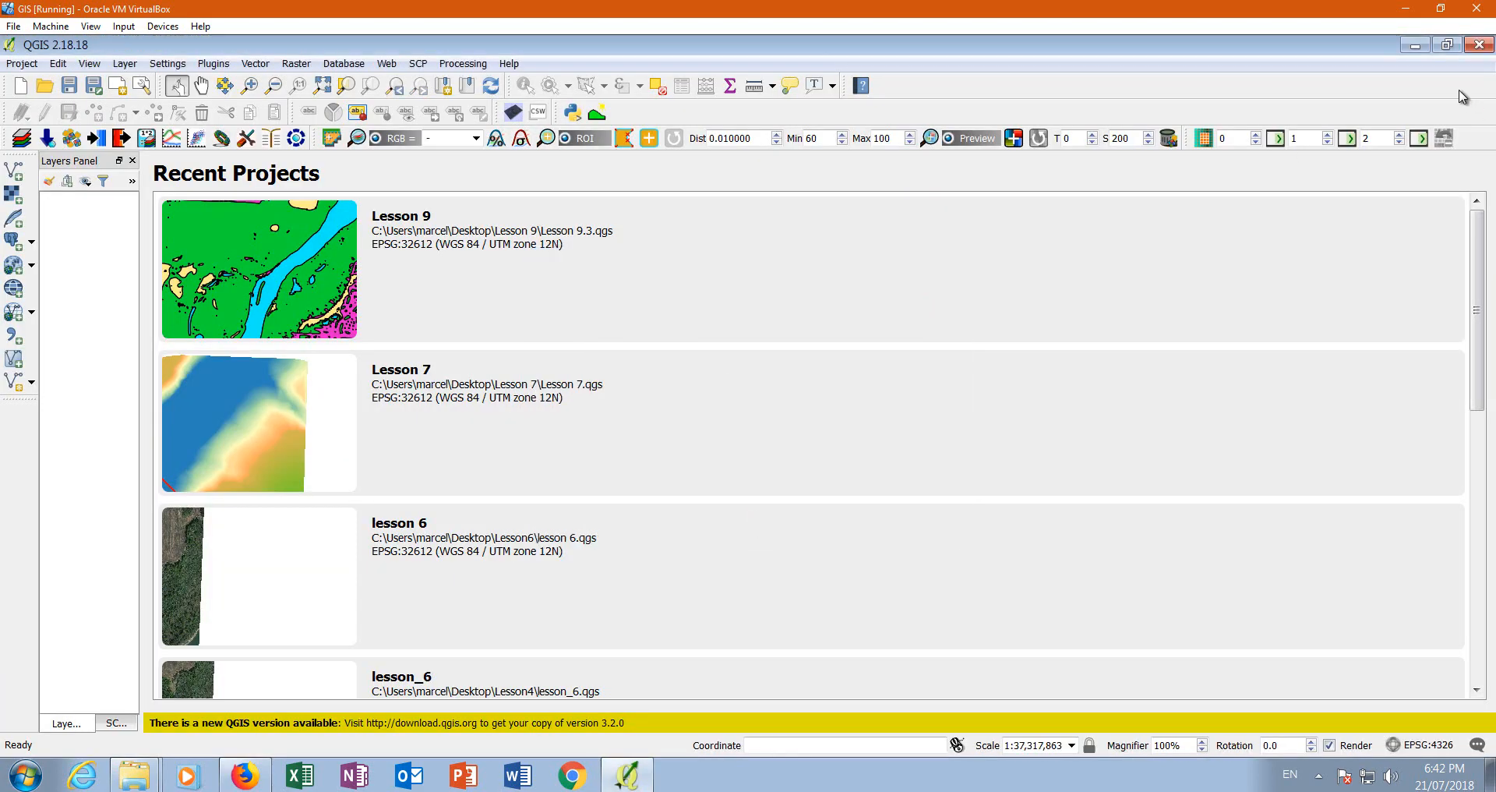
- Show the Processing Toolbox and widen it so the full algorithm provider names can be read
left_click(464, 63)
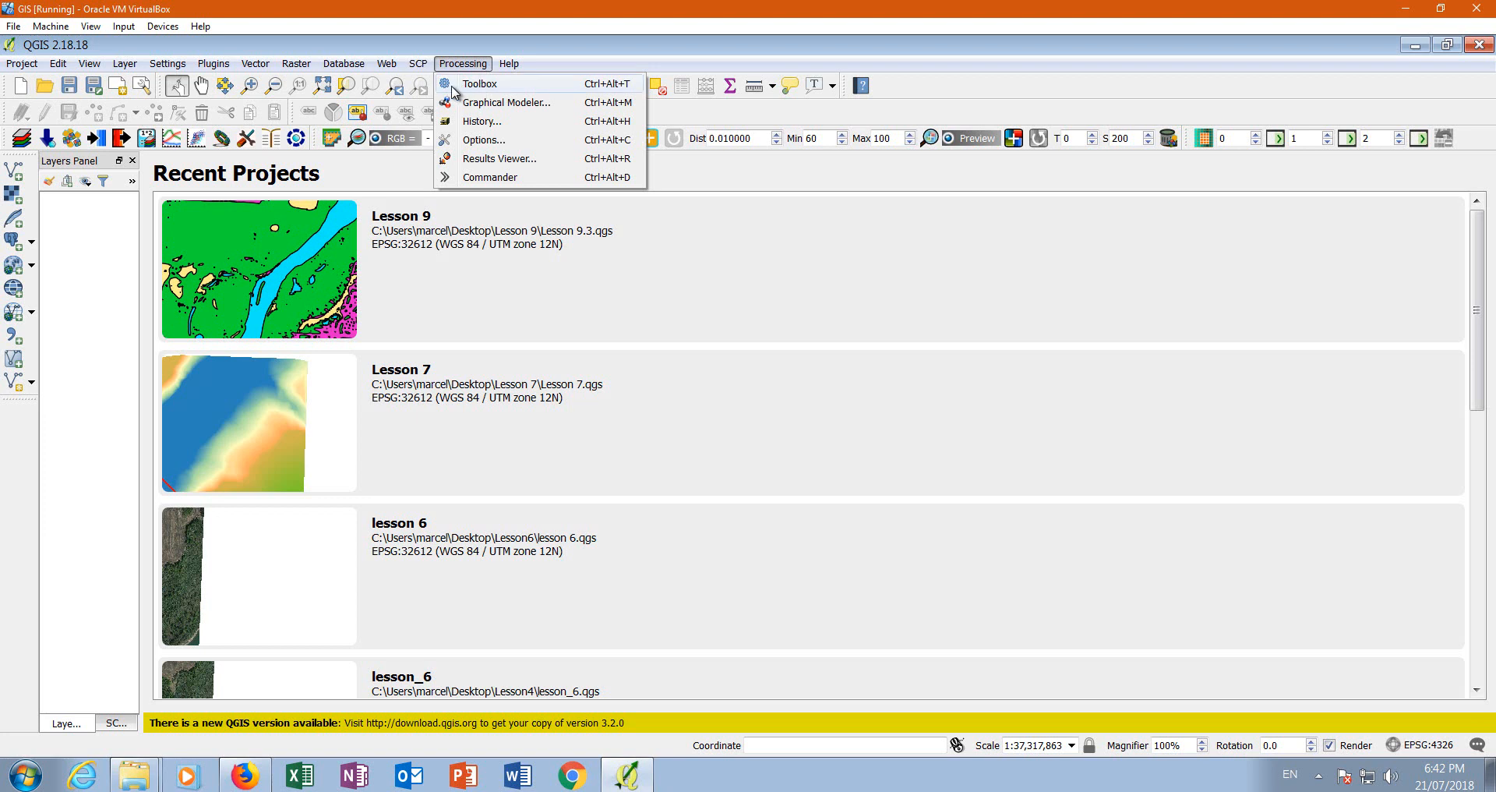
left_click(479, 85)
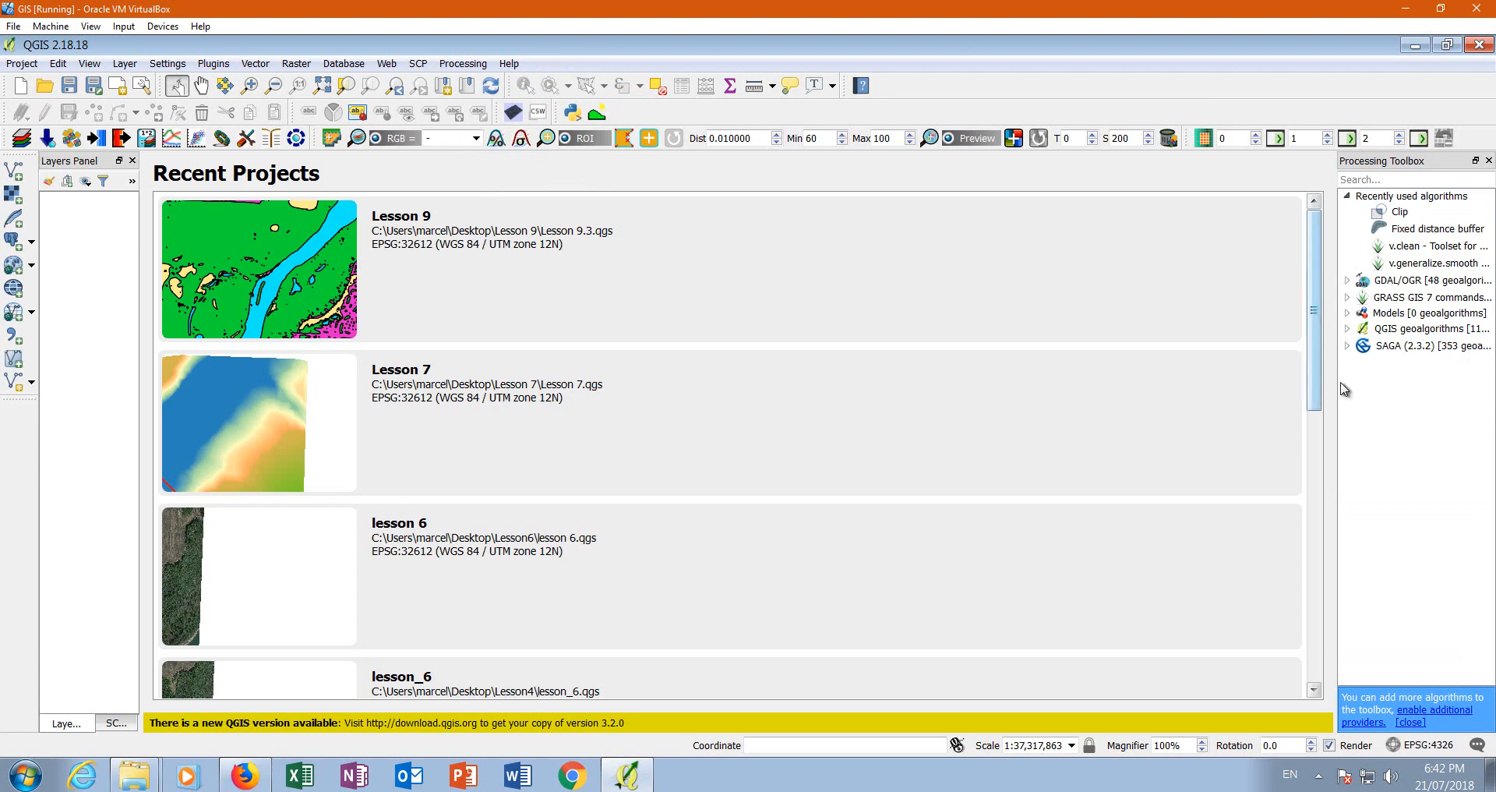
left_click_drag(1335, 387, 1070, 397)
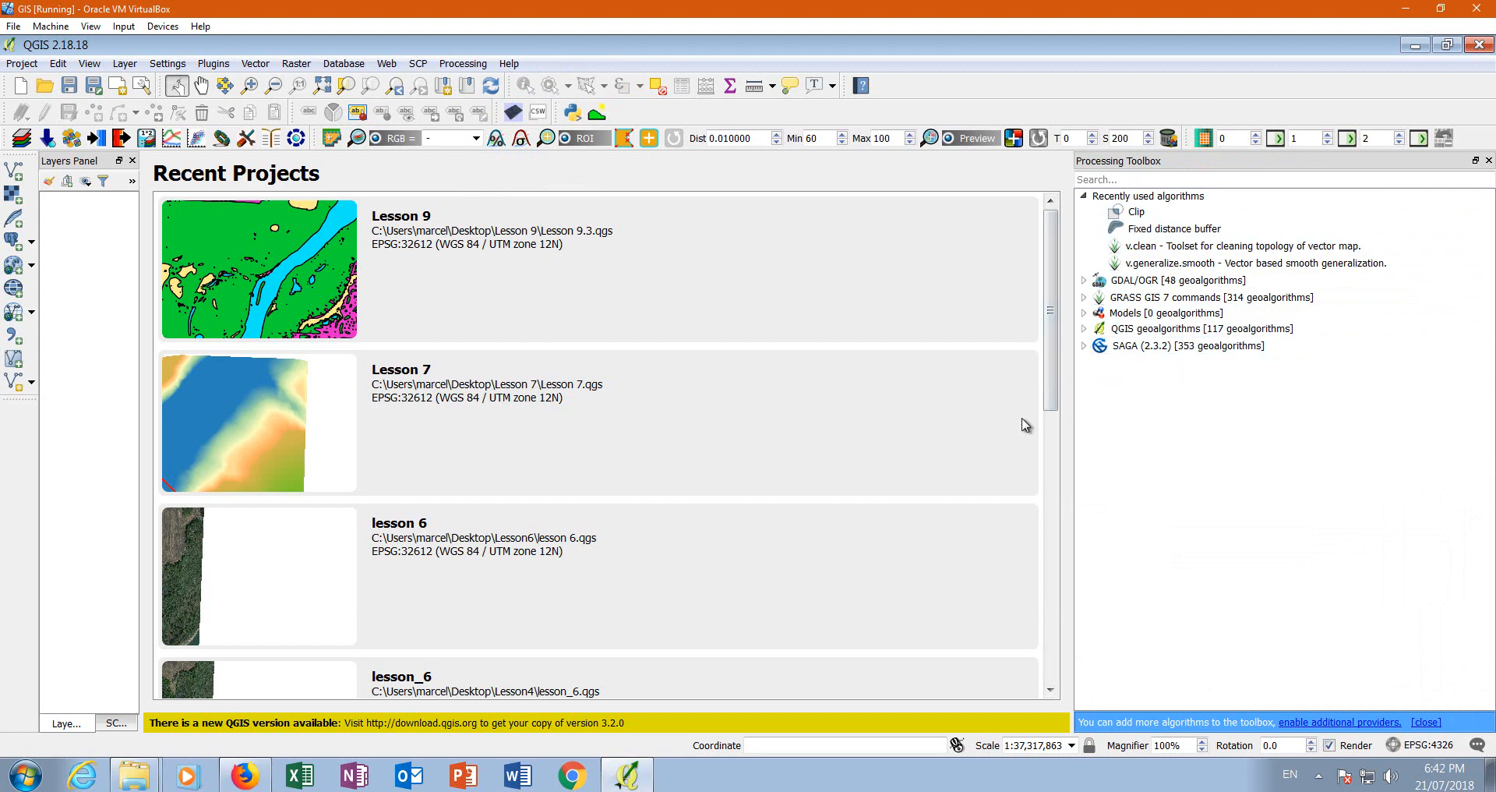
- Reopen the Processing options and activate the Tools for LiDAR data provider
left_click(466, 66)
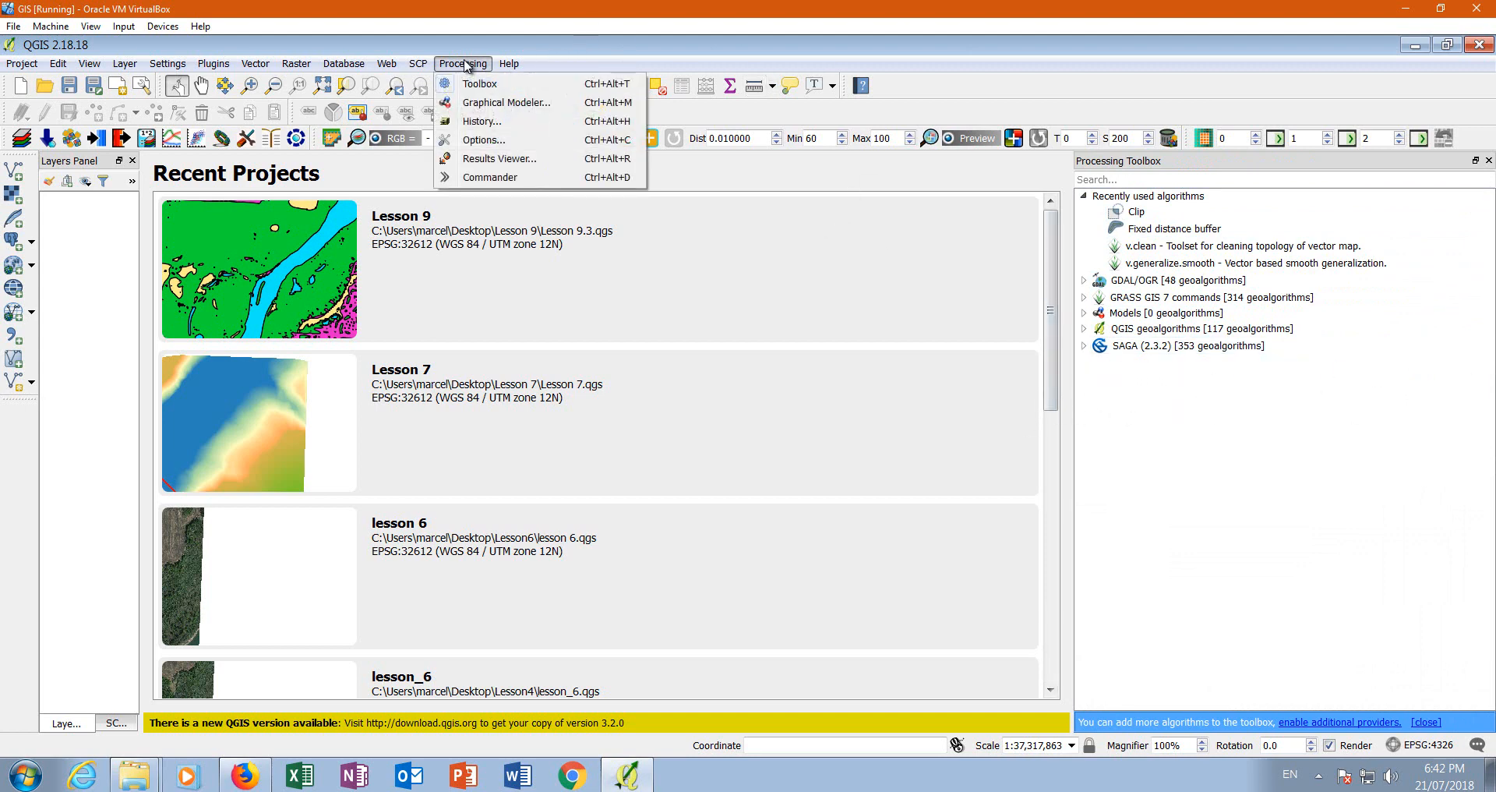
left_click(497, 143)
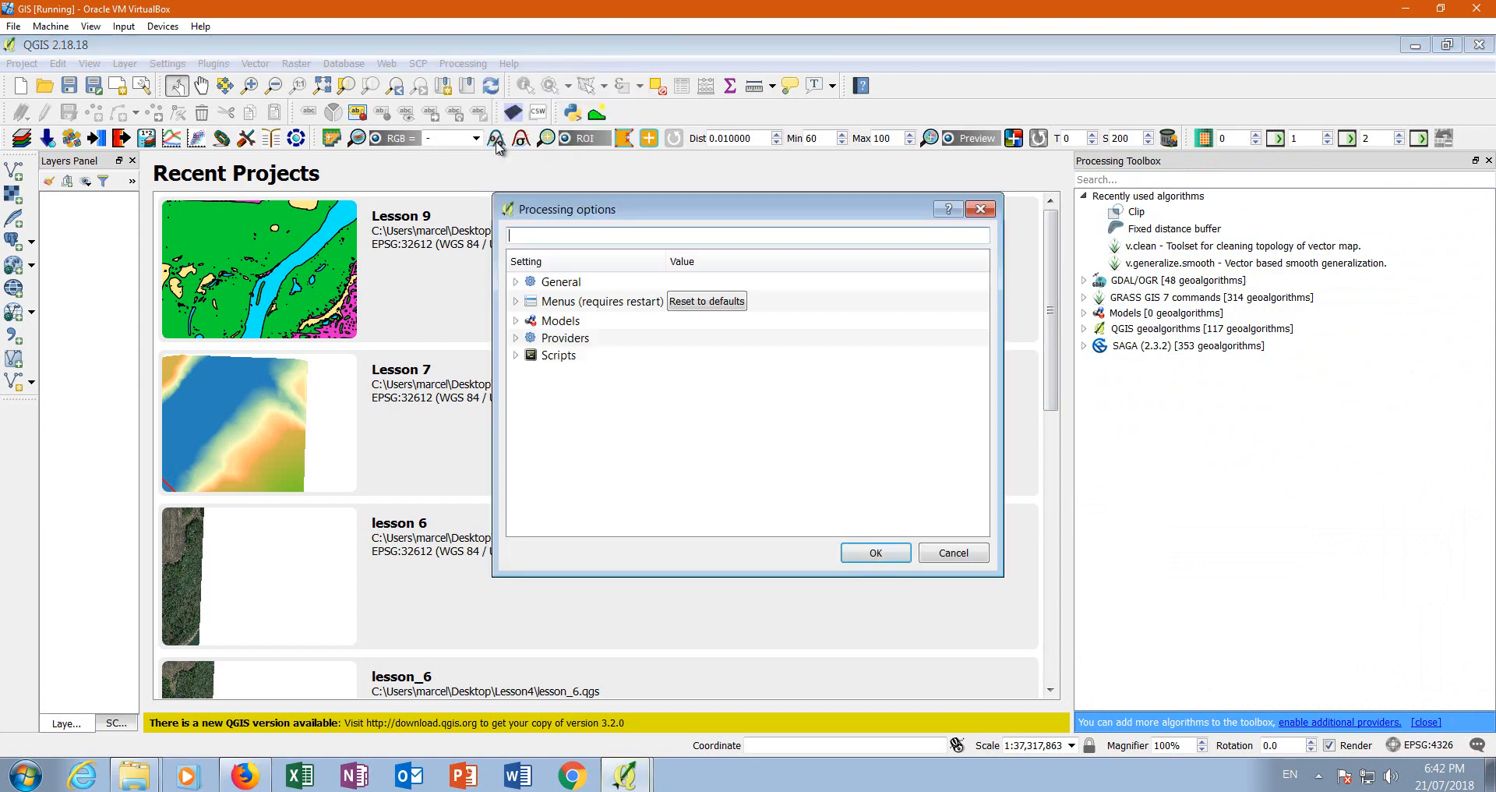
left_click(515, 338)
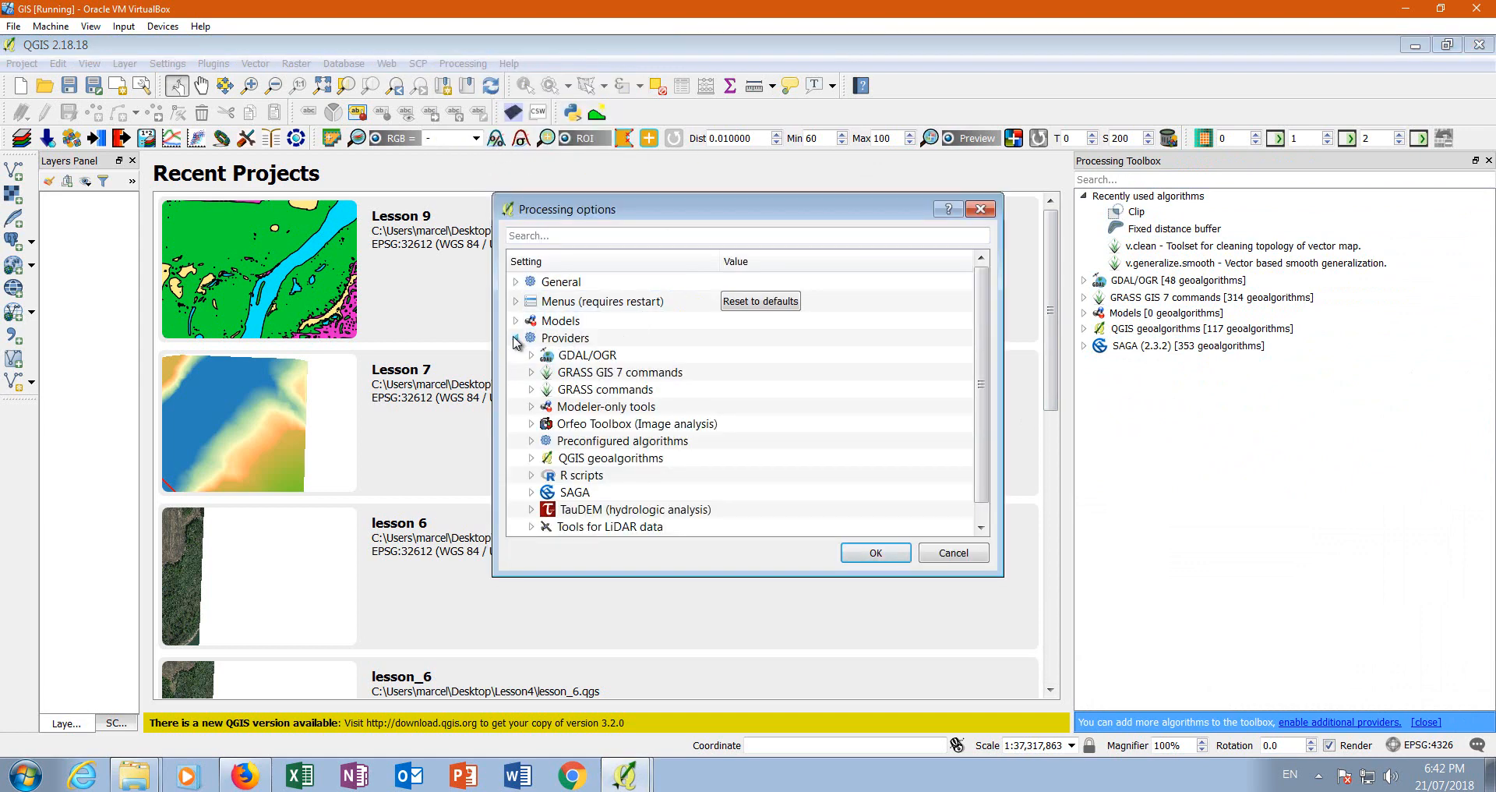
scroll(981, 382, "down", 1)
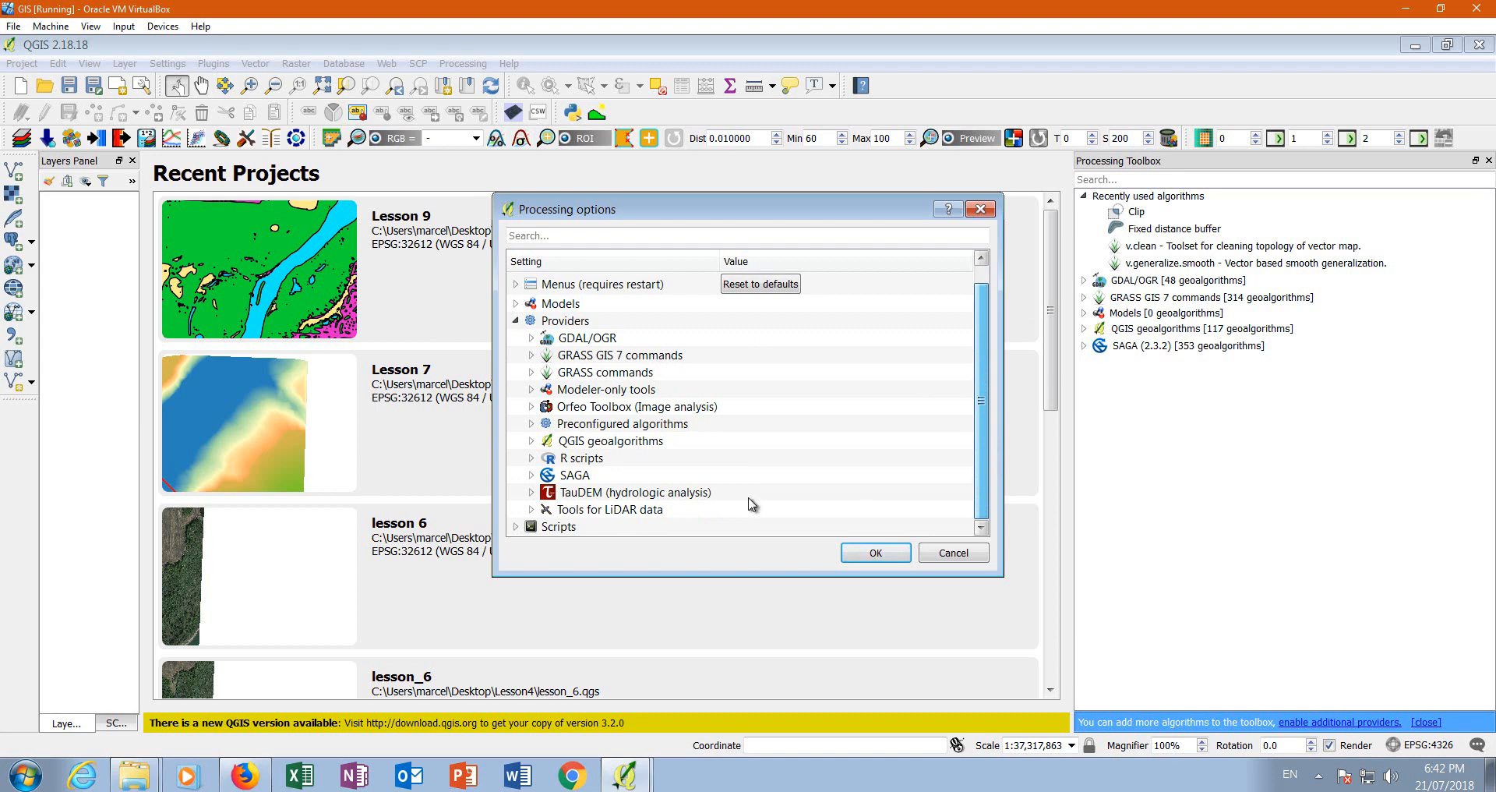
left_click(533, 510)
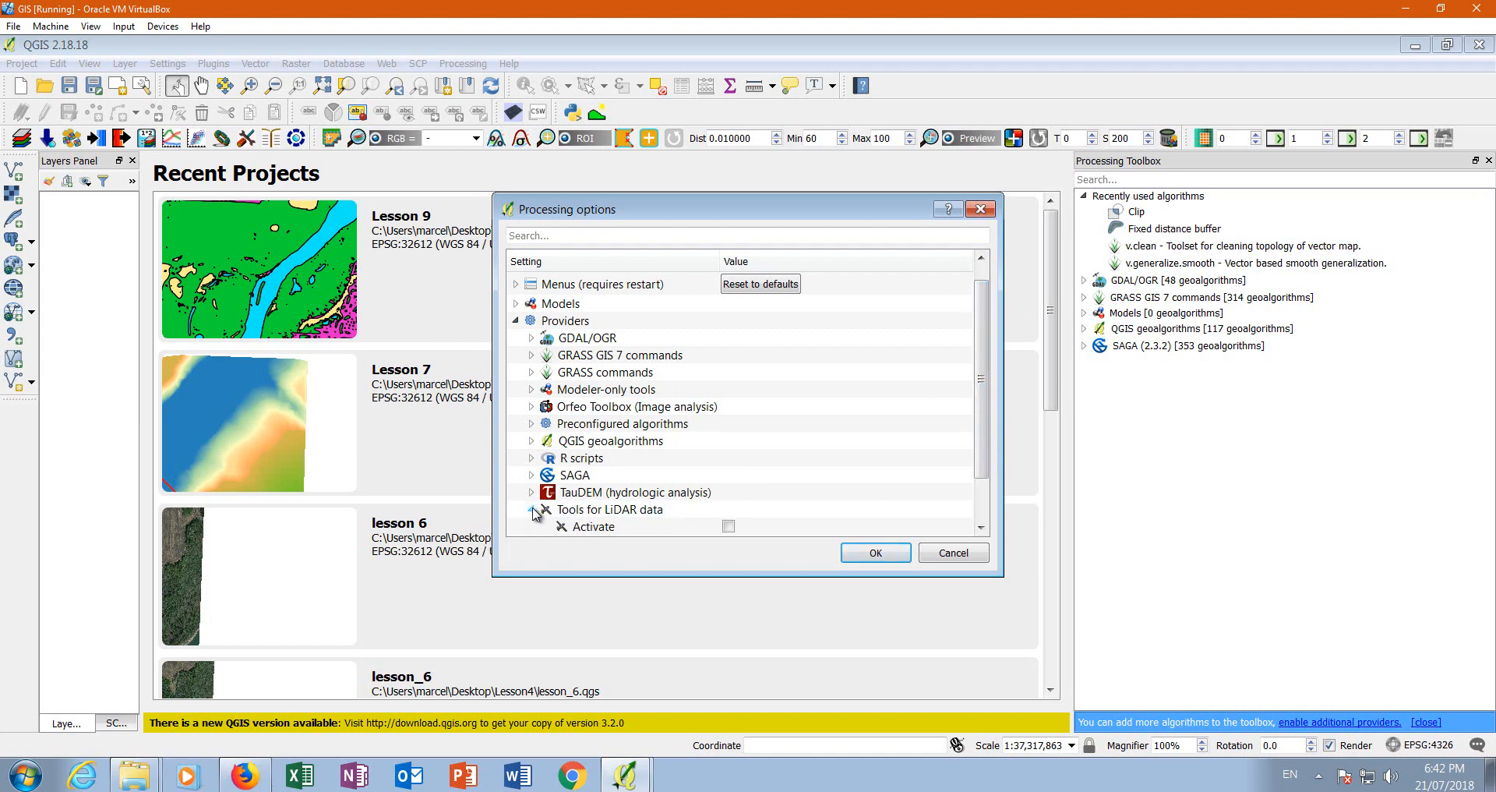
scroll(981, 413, "down", 1)
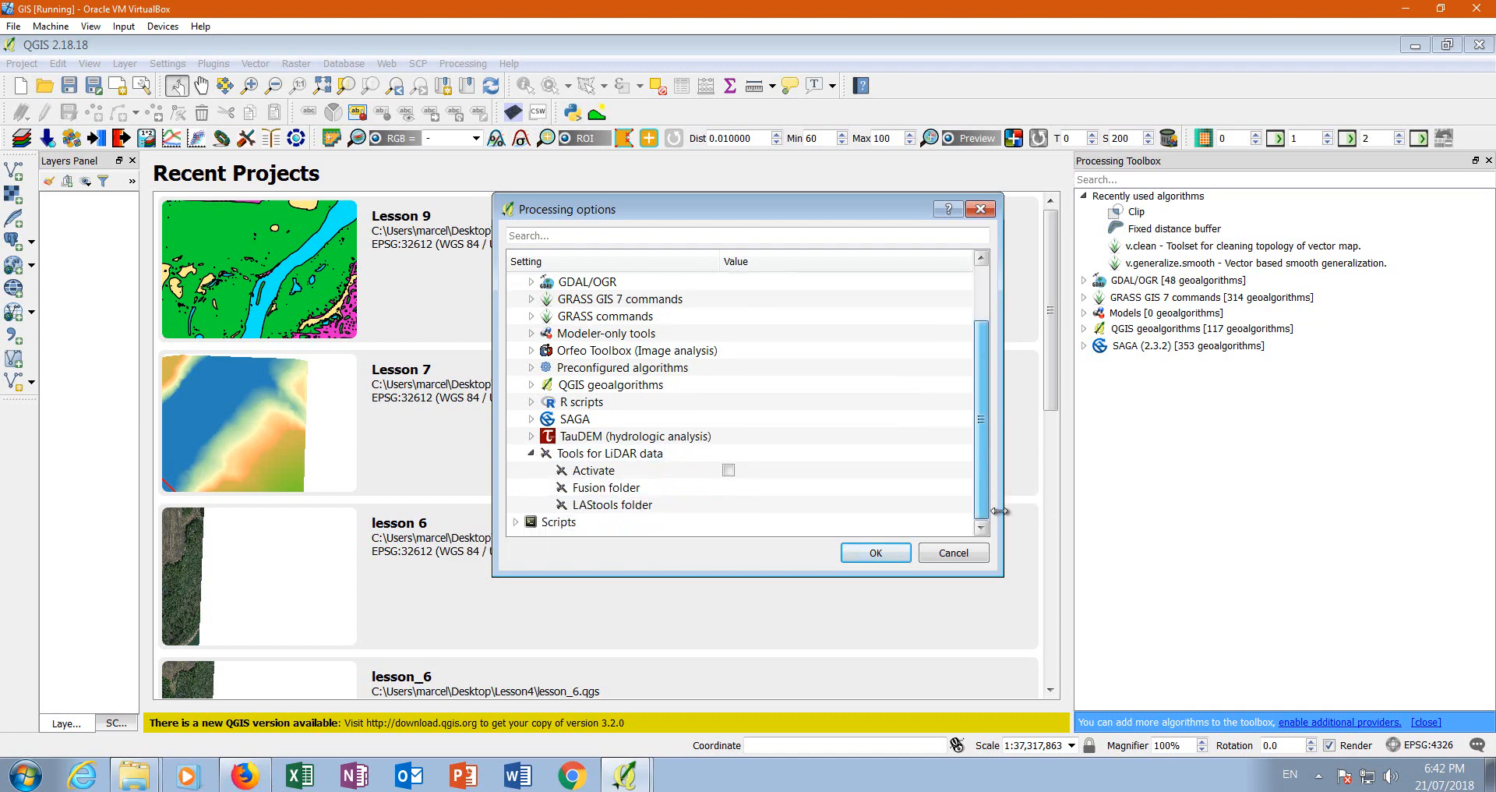
left_click(729, 470)
- Set the LAStools folder of the Tools for LiDAR data provider to C:\LAStools
double_click(840, 505)
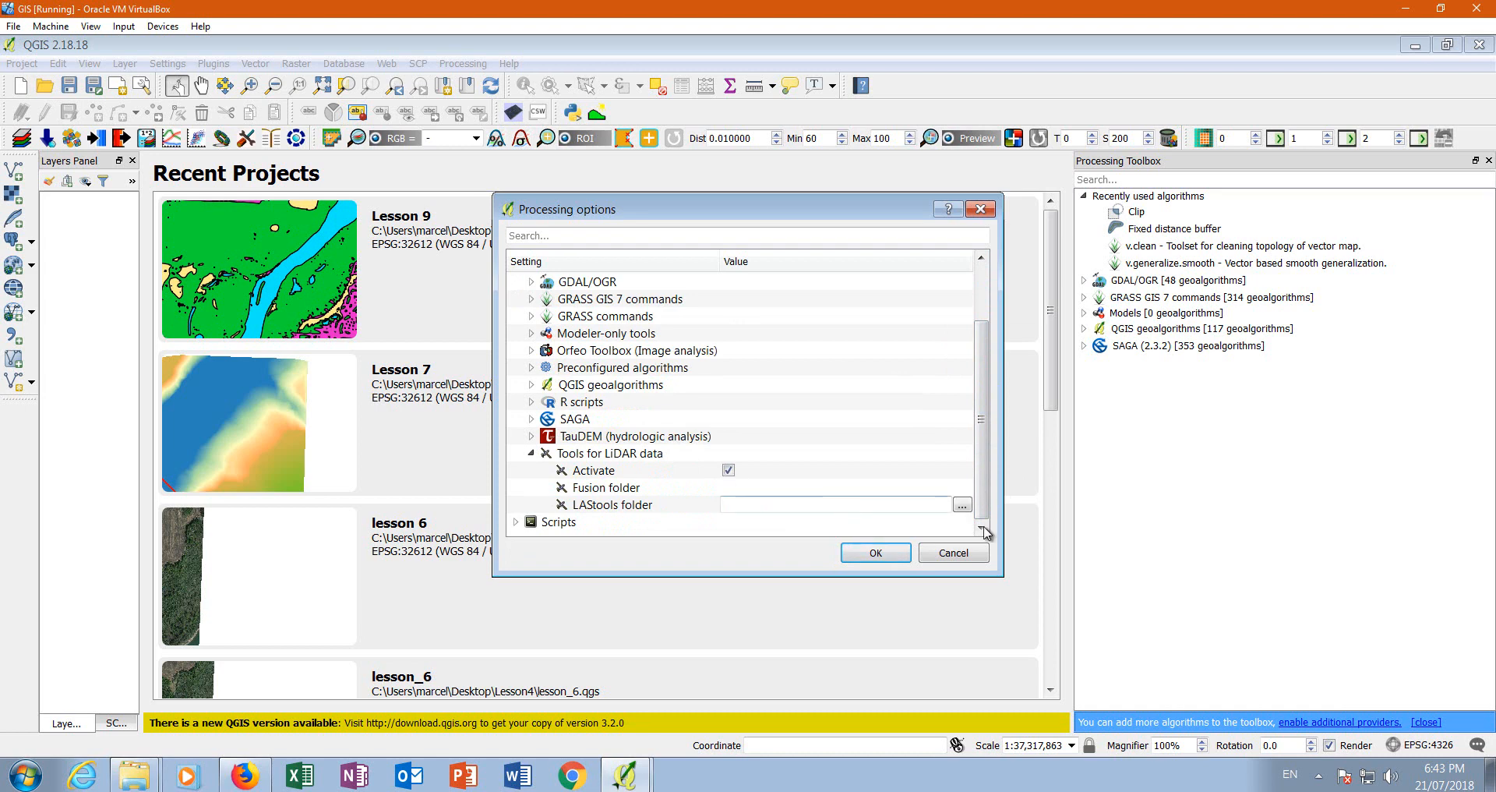
left_click(962, 505)
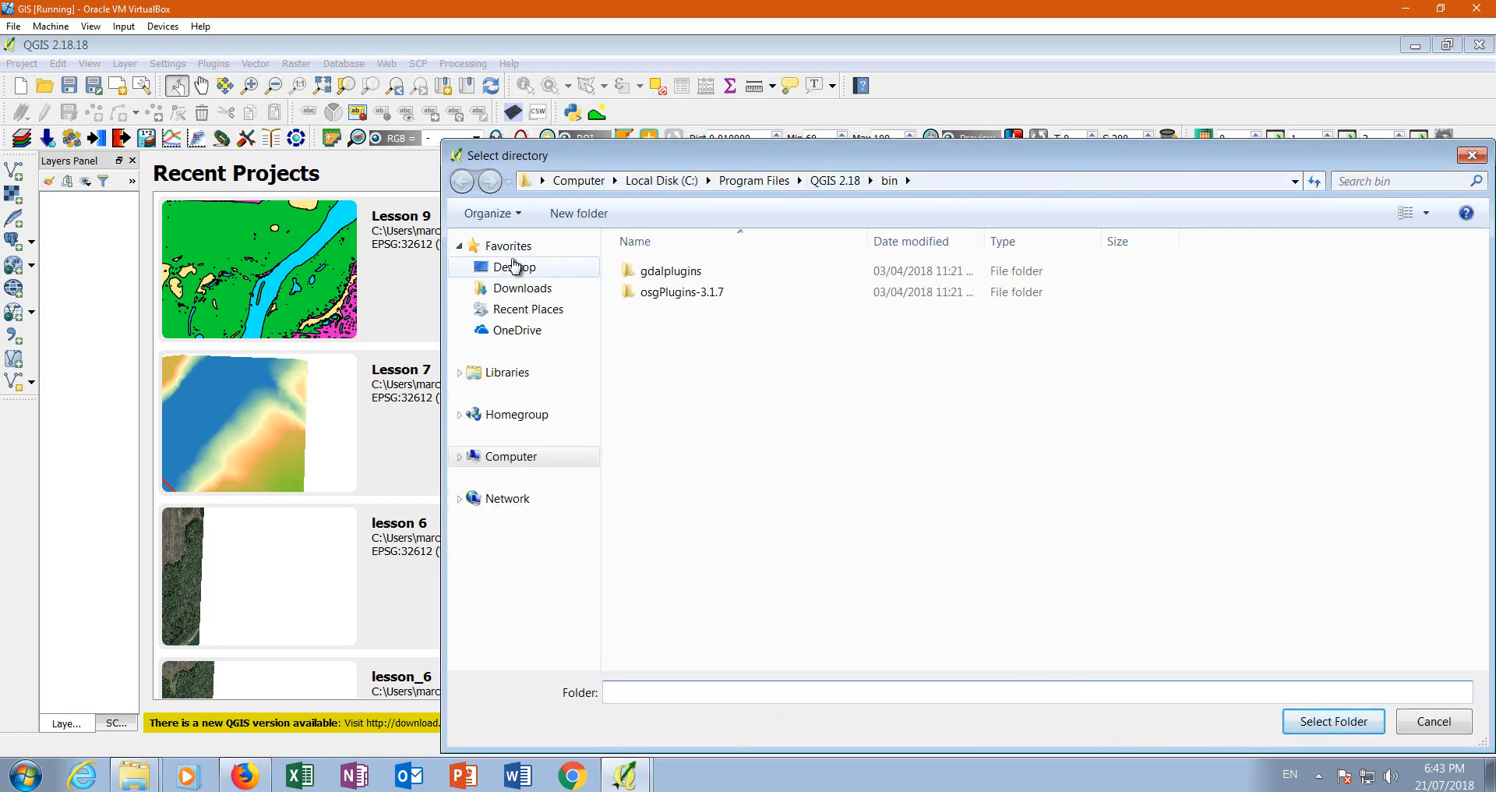
left_click(516, 273)
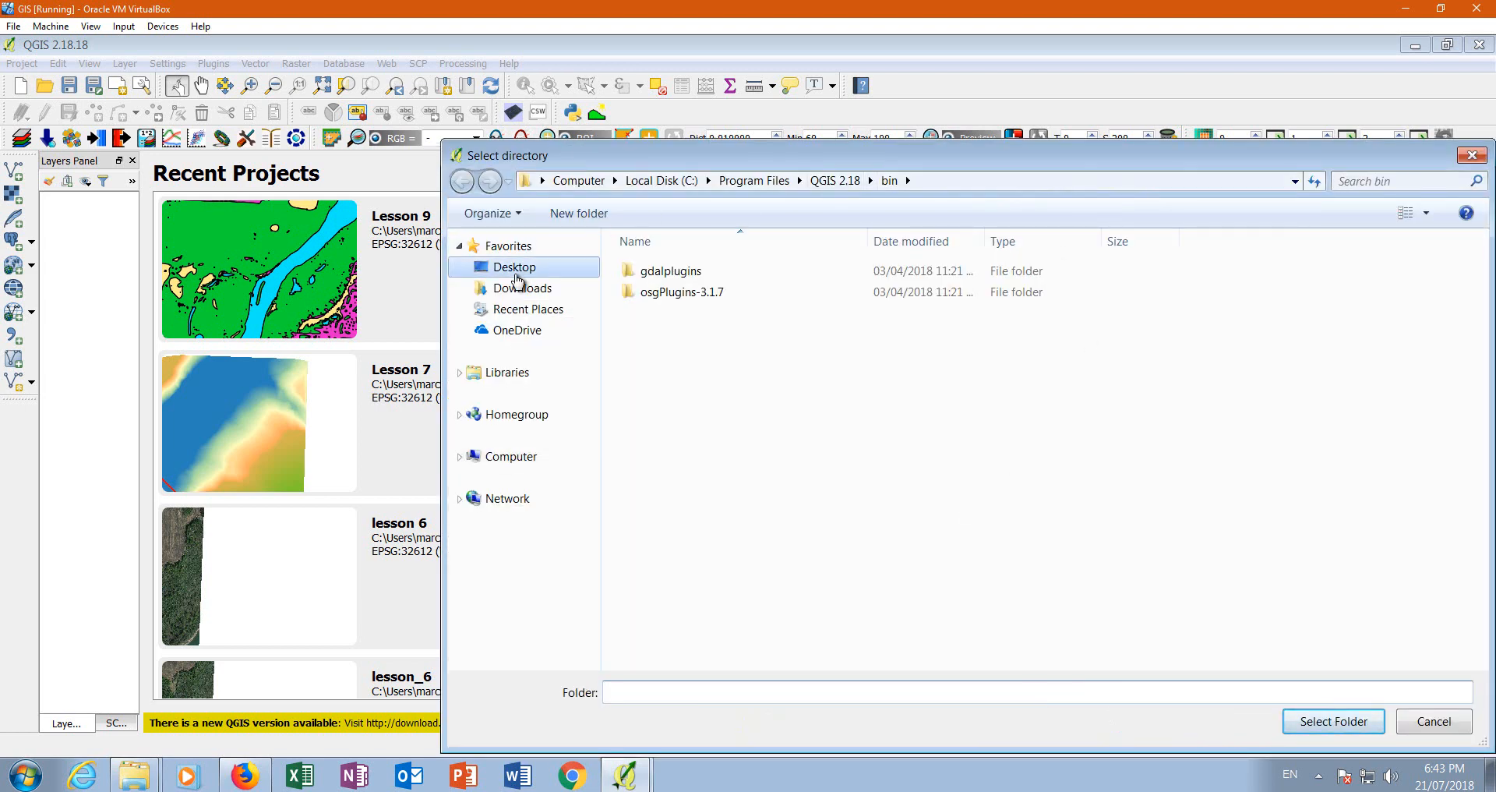
left_click(524, 459)
double_click(752, 292)
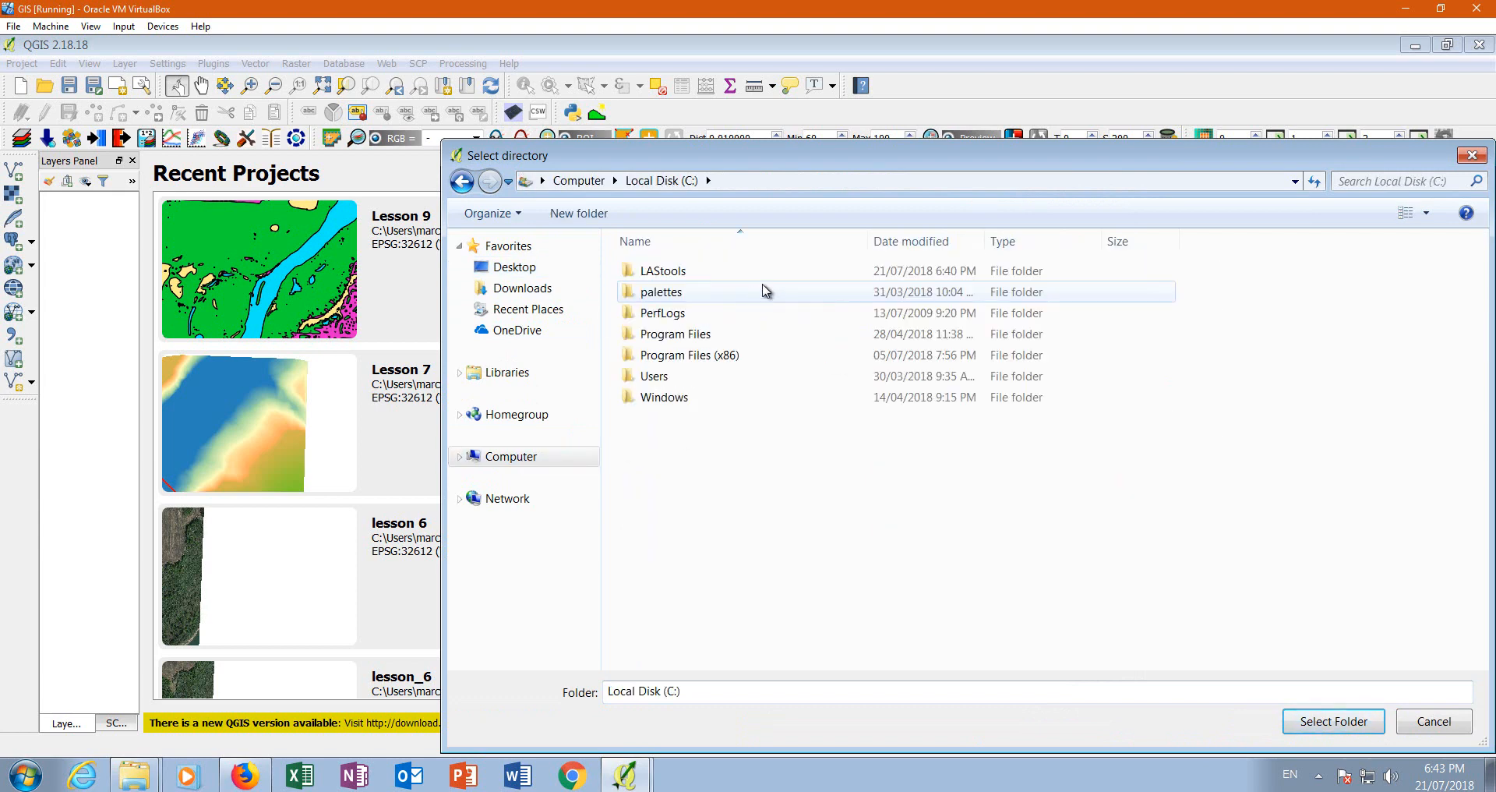
left_click(666, 271)
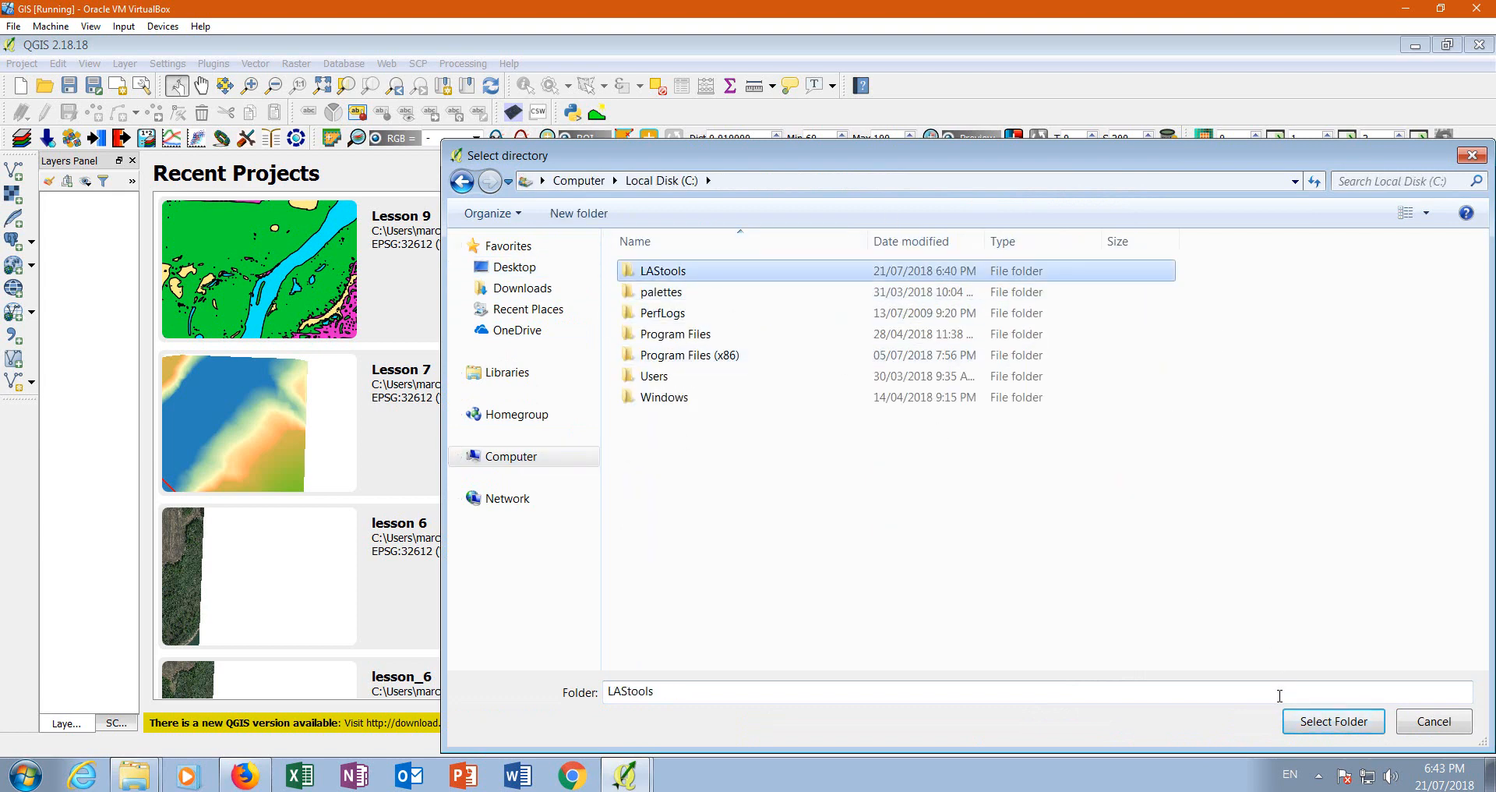
left_click(1333, 721)
- Save the Processing options, dismiss the Msys folder warnings and close the dialog
left_click(875, 552)
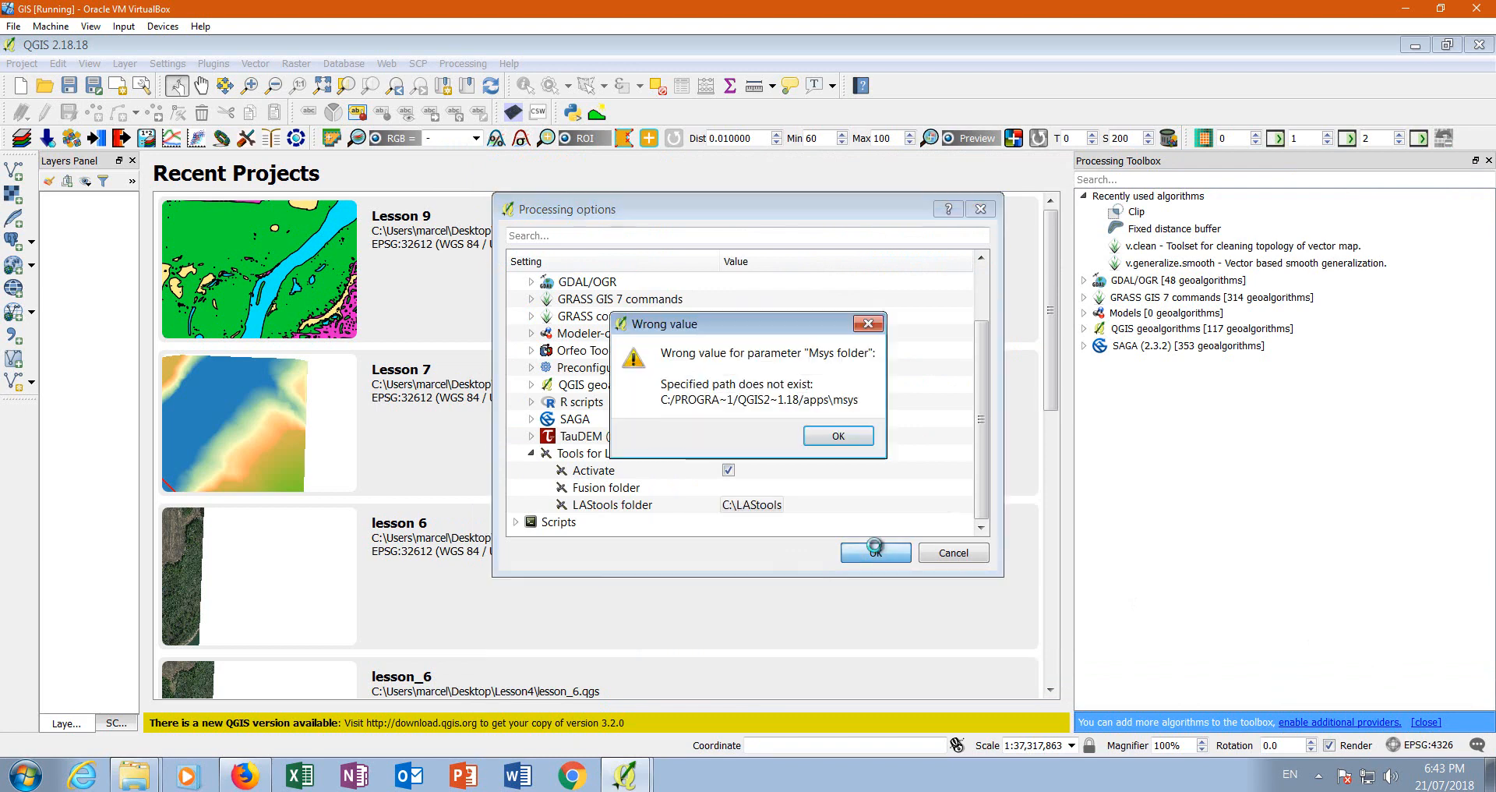
left_click(838, 433)
left_click(874, 553)
left_click(849, 440)
left_click(985, 208)
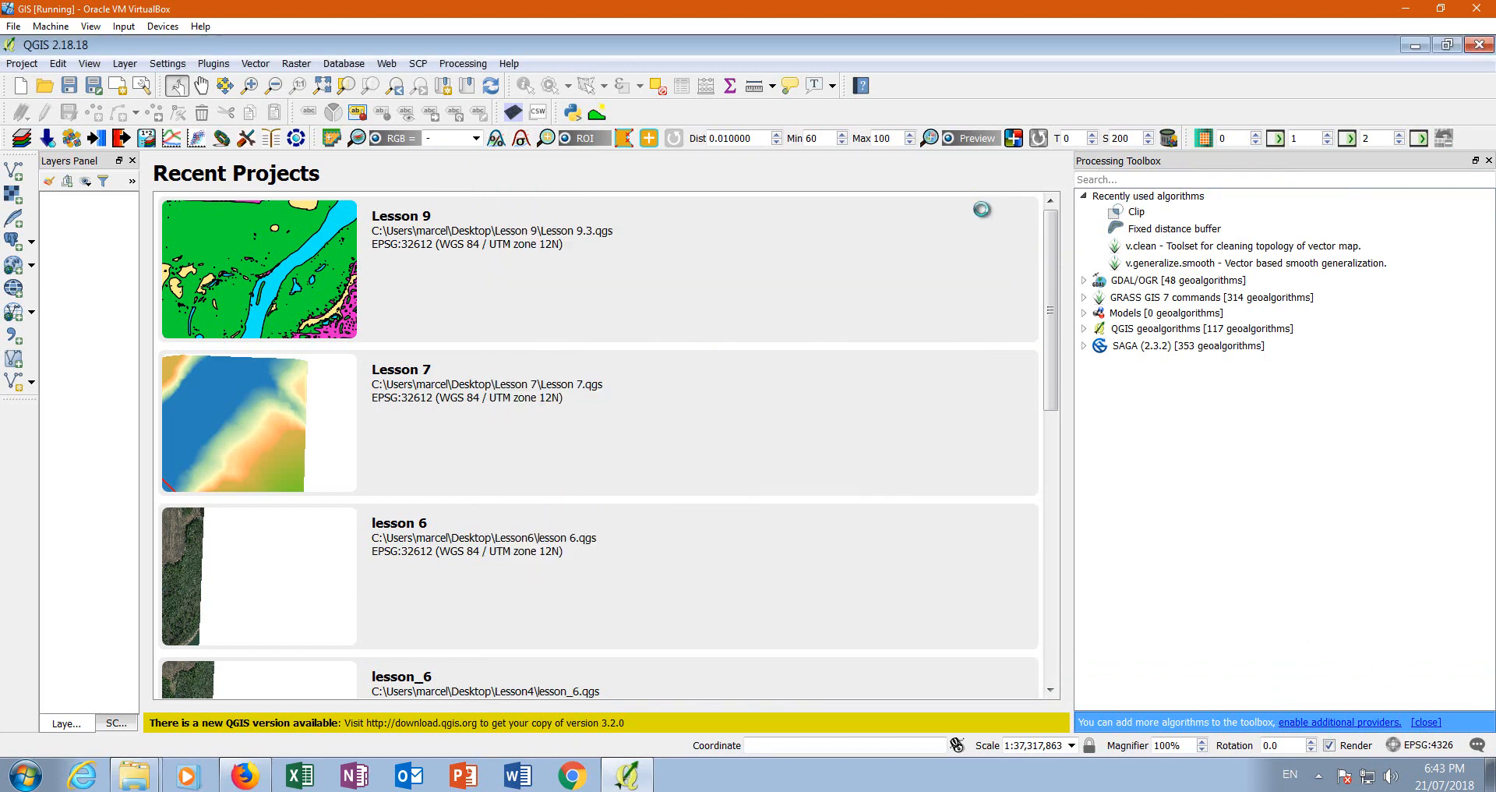
- Restart QGIS Desktop 2.18.18 with GRASS 7.4.0 and dismiss the startup tip
left_click(1480, 43)
left_click(19, 777)
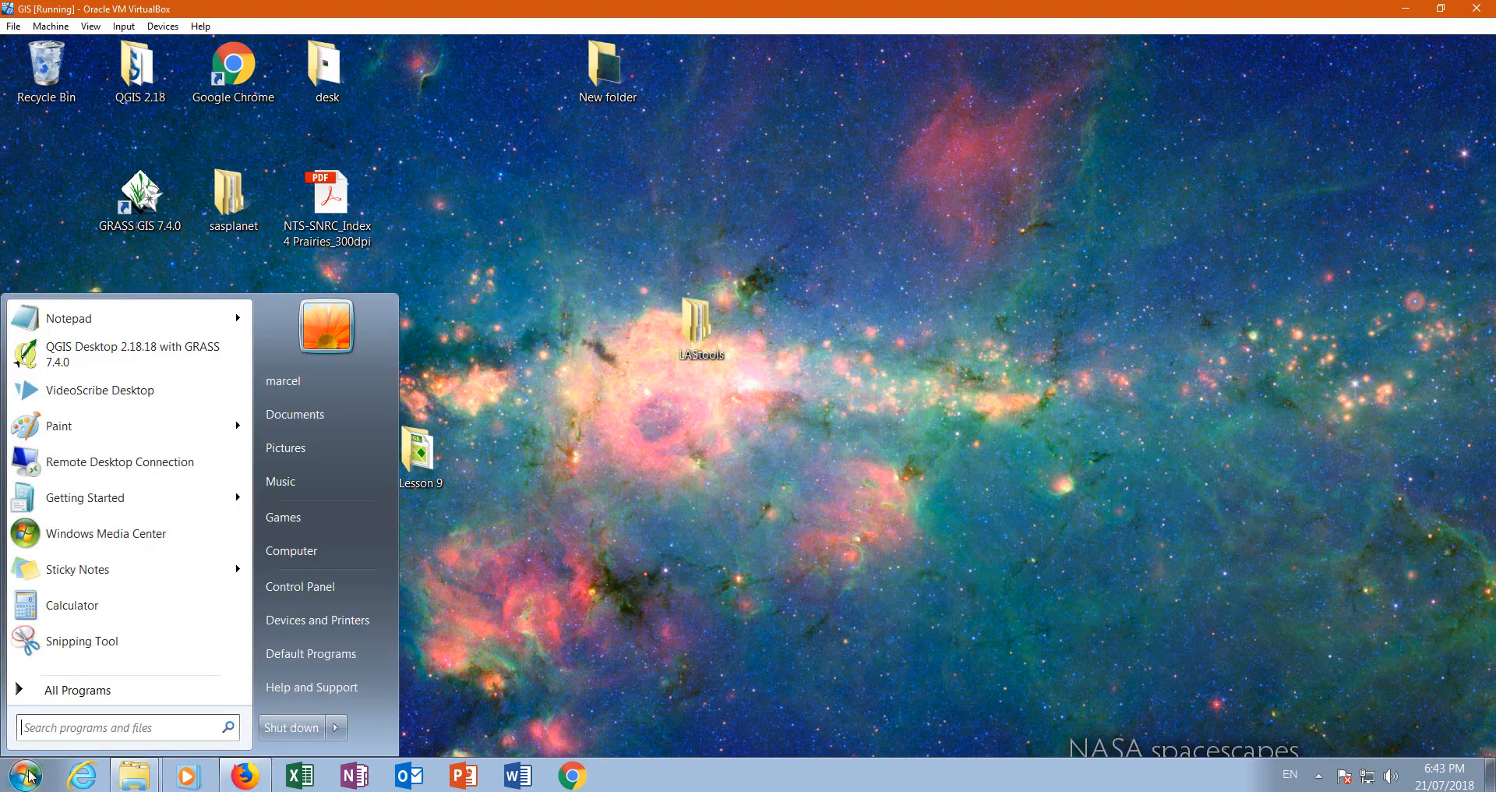
left_click(134, 347)
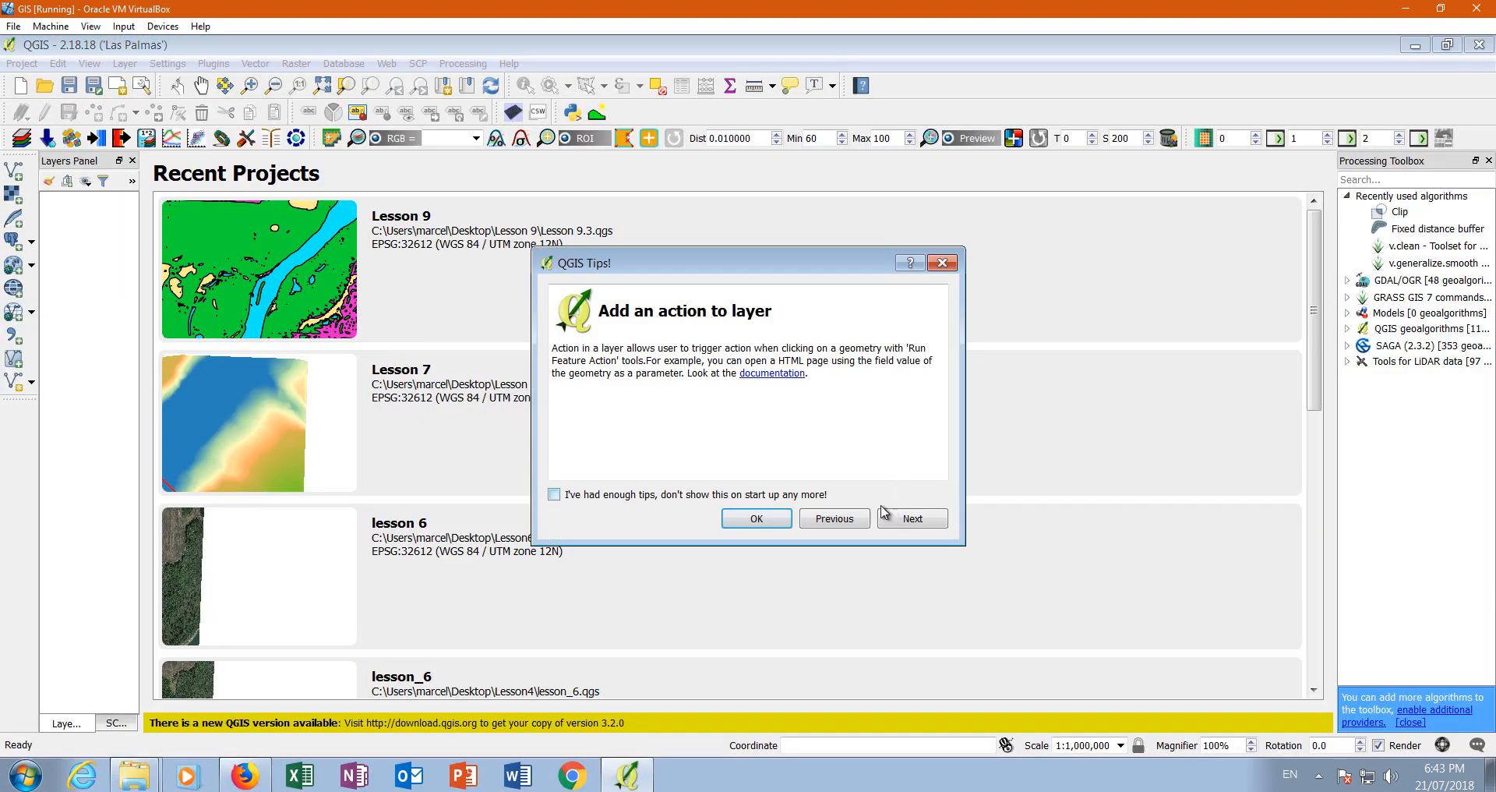
left_click(784, 524)
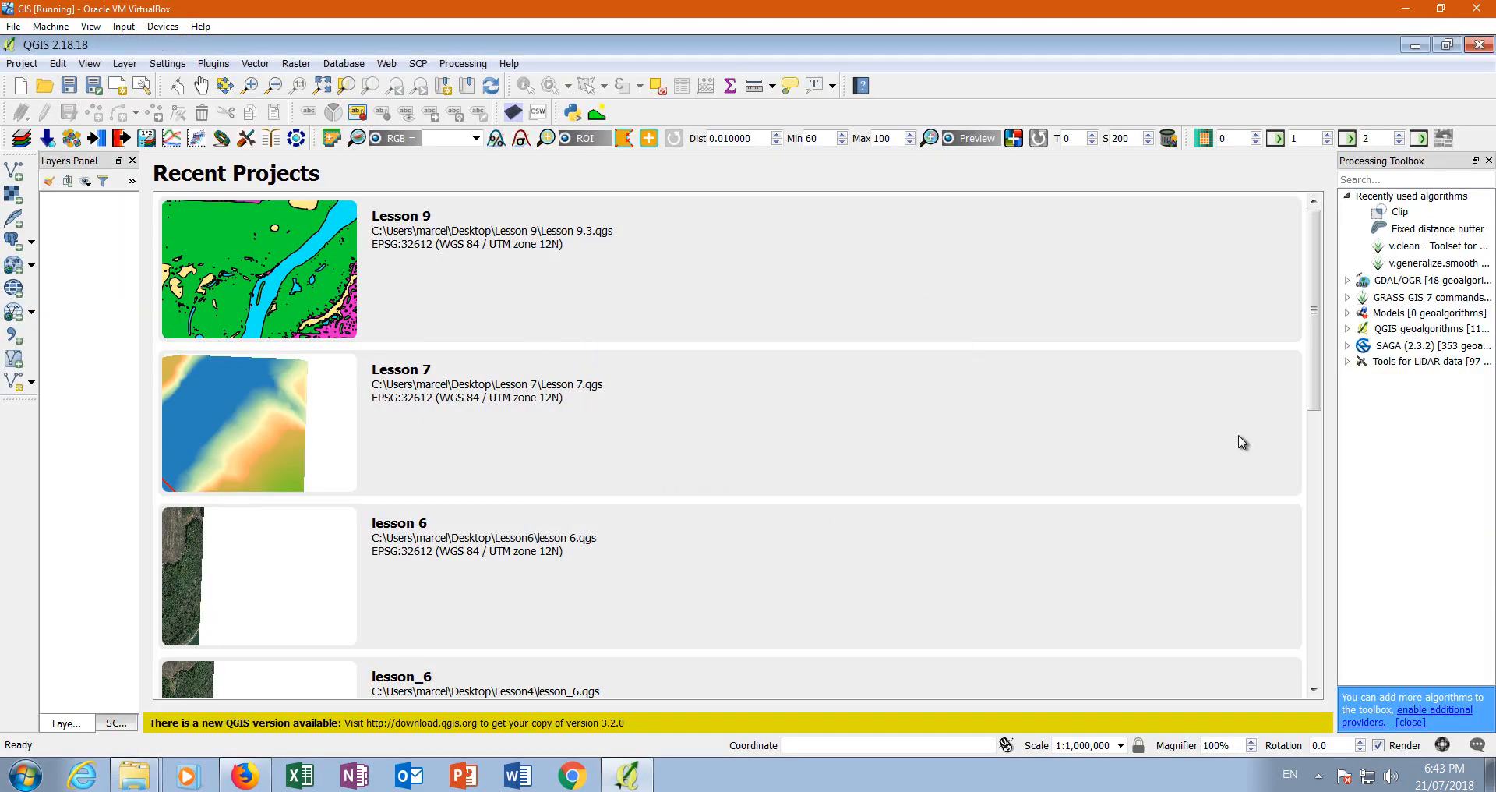
- Widen the Processing Toolbox and expand the Tools for LiDAR data provider to list its tool groups
left_click_drag(1335, 422, 1025, 455)
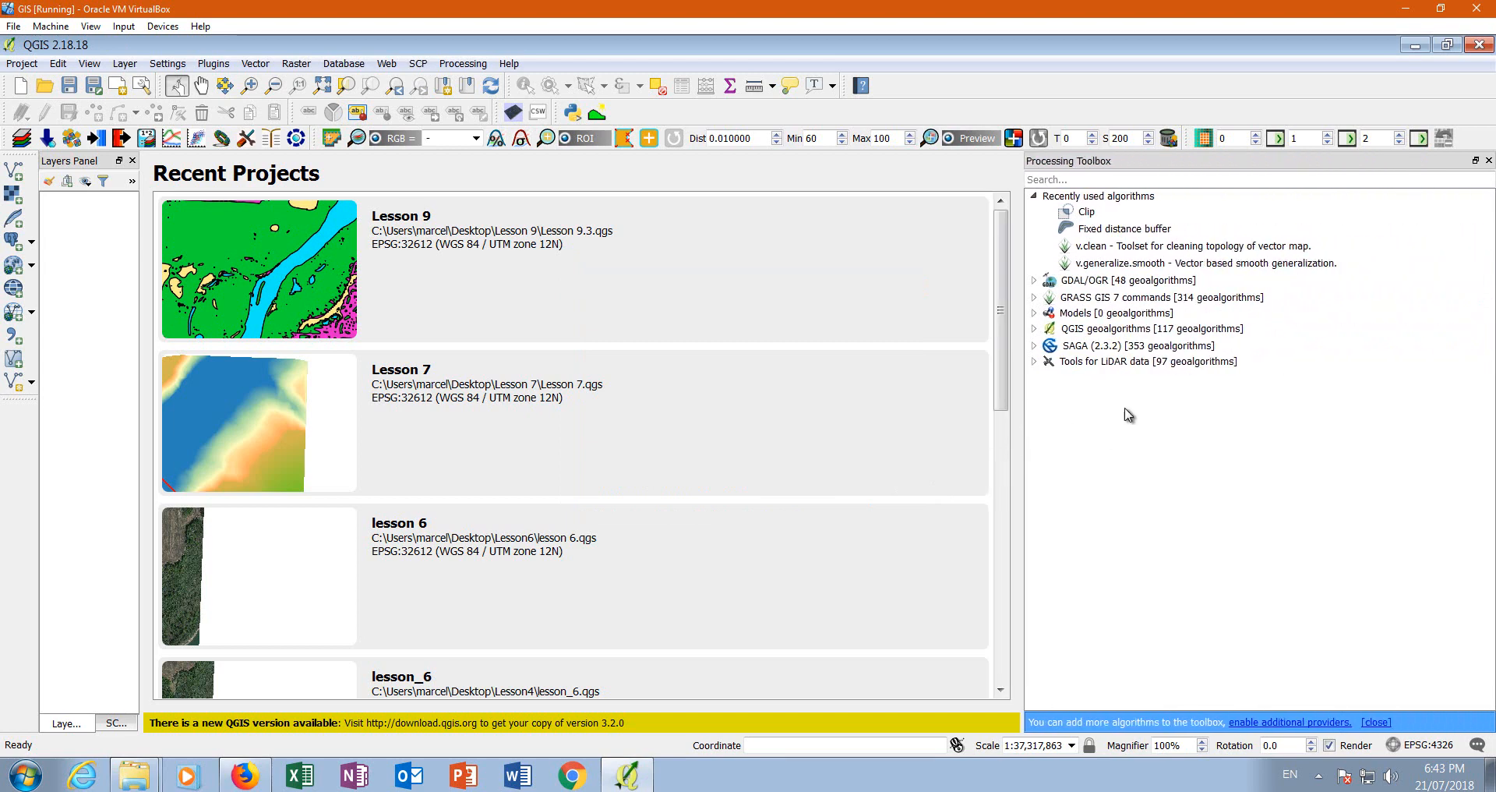
left_click(1034, 361)
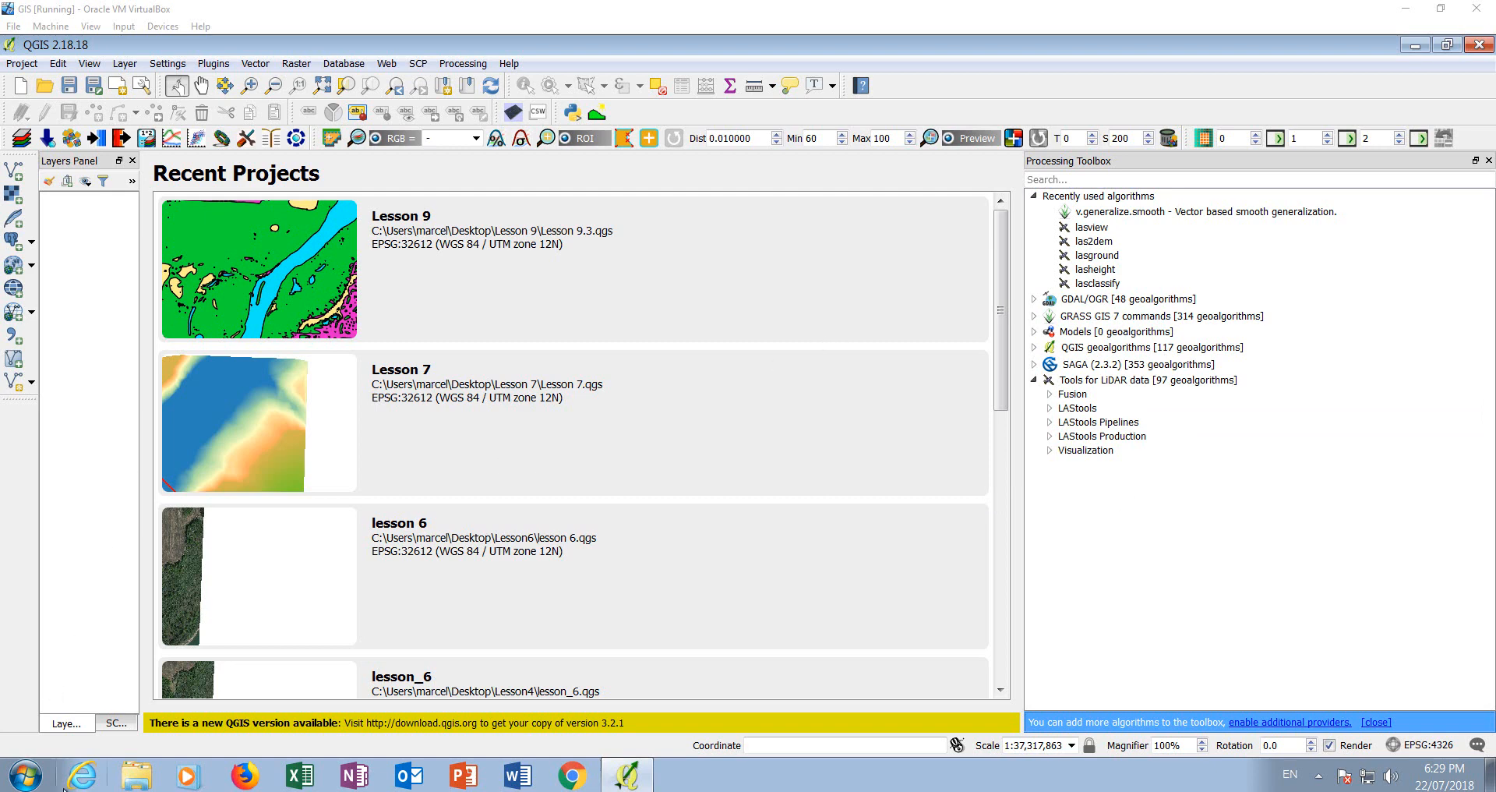
- Open the LAStools folder on Local Disk (C:) in Windows Explorer
left_click(26, 775)
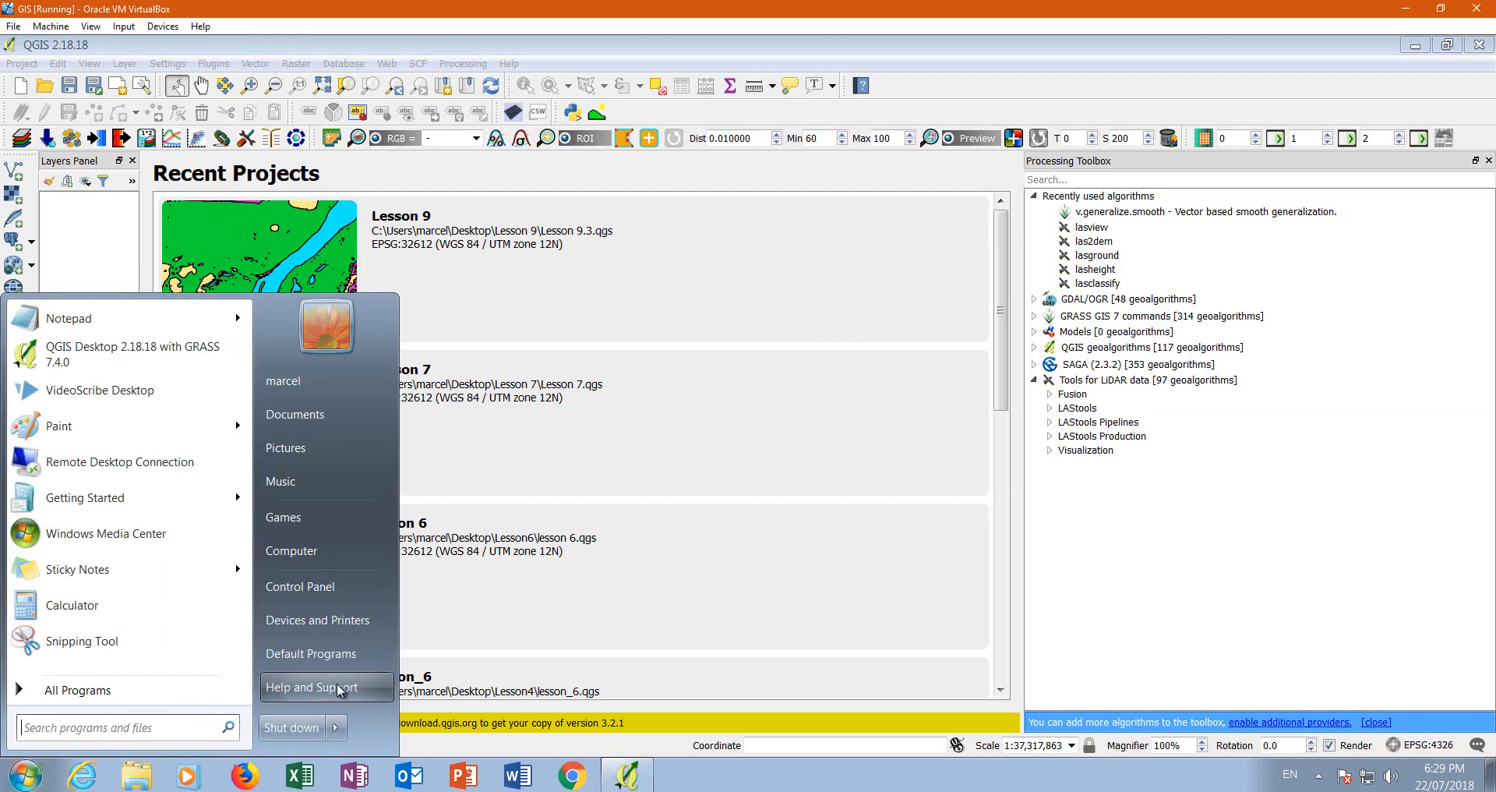
left_click(324, 550)
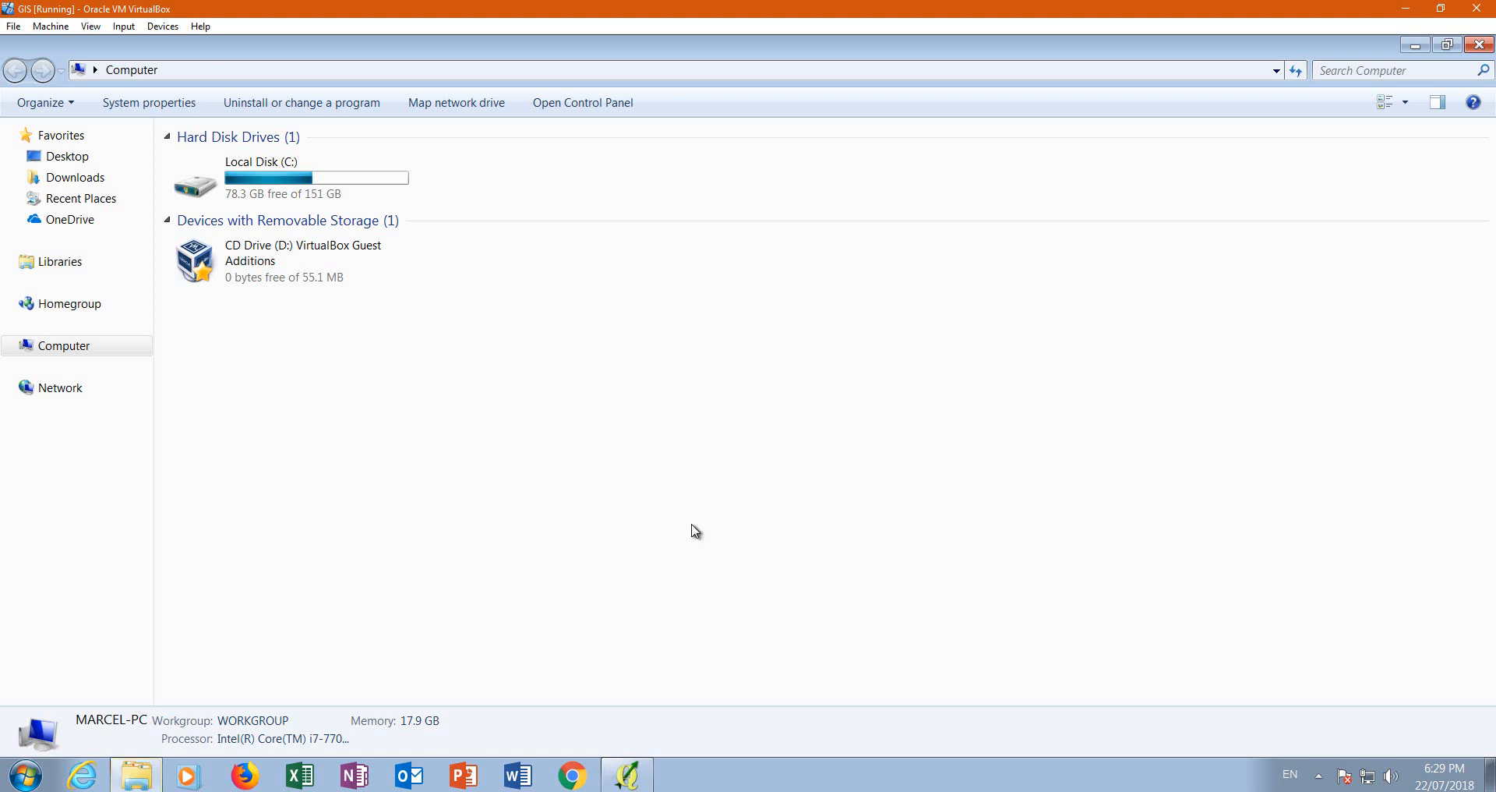
double_click(318, 195)
double_click(204, 161)
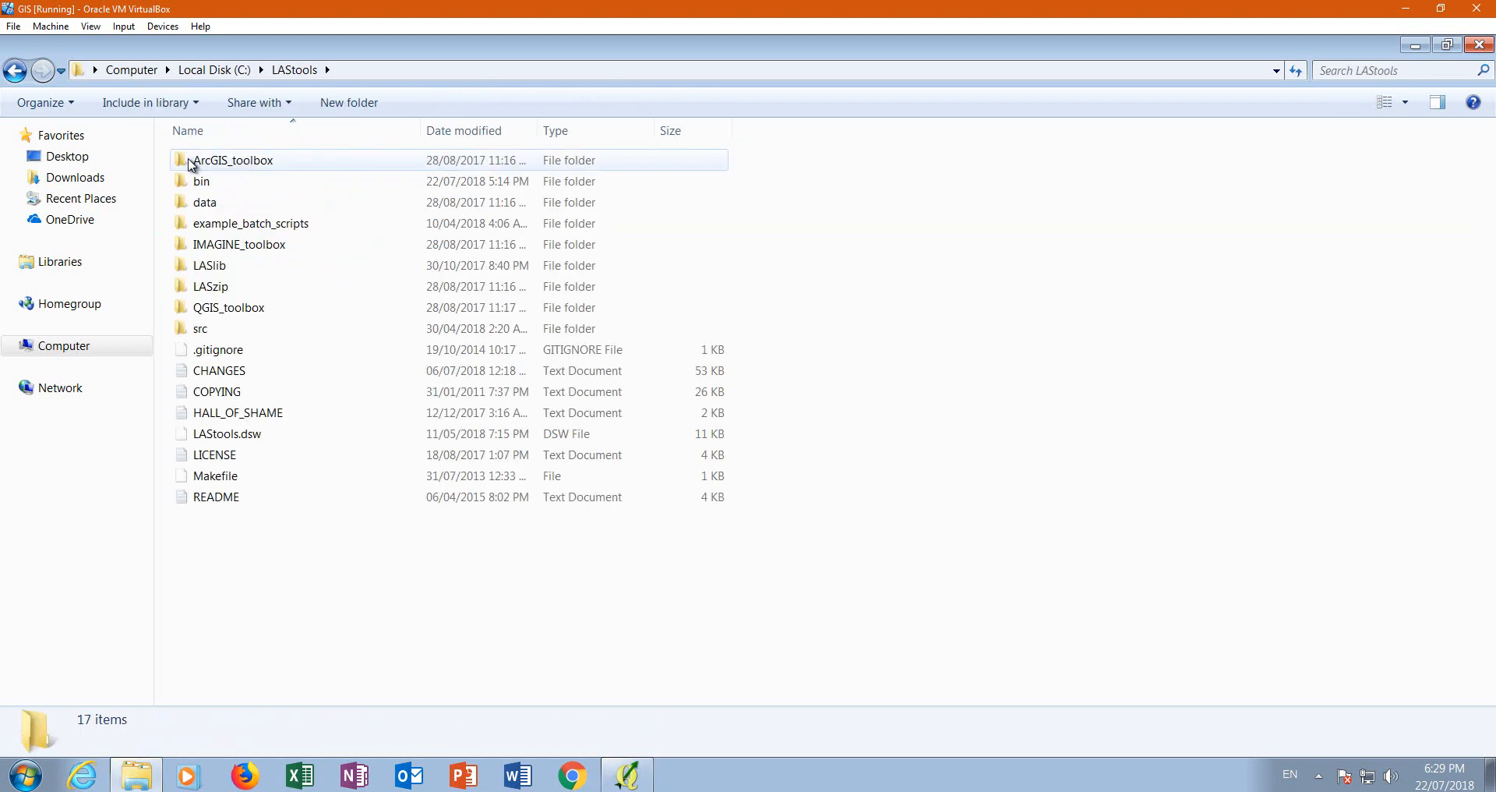
- Read the LICENSE text file for the free and licensed LAStools, and close the file and its folder
double_click(248, 454)
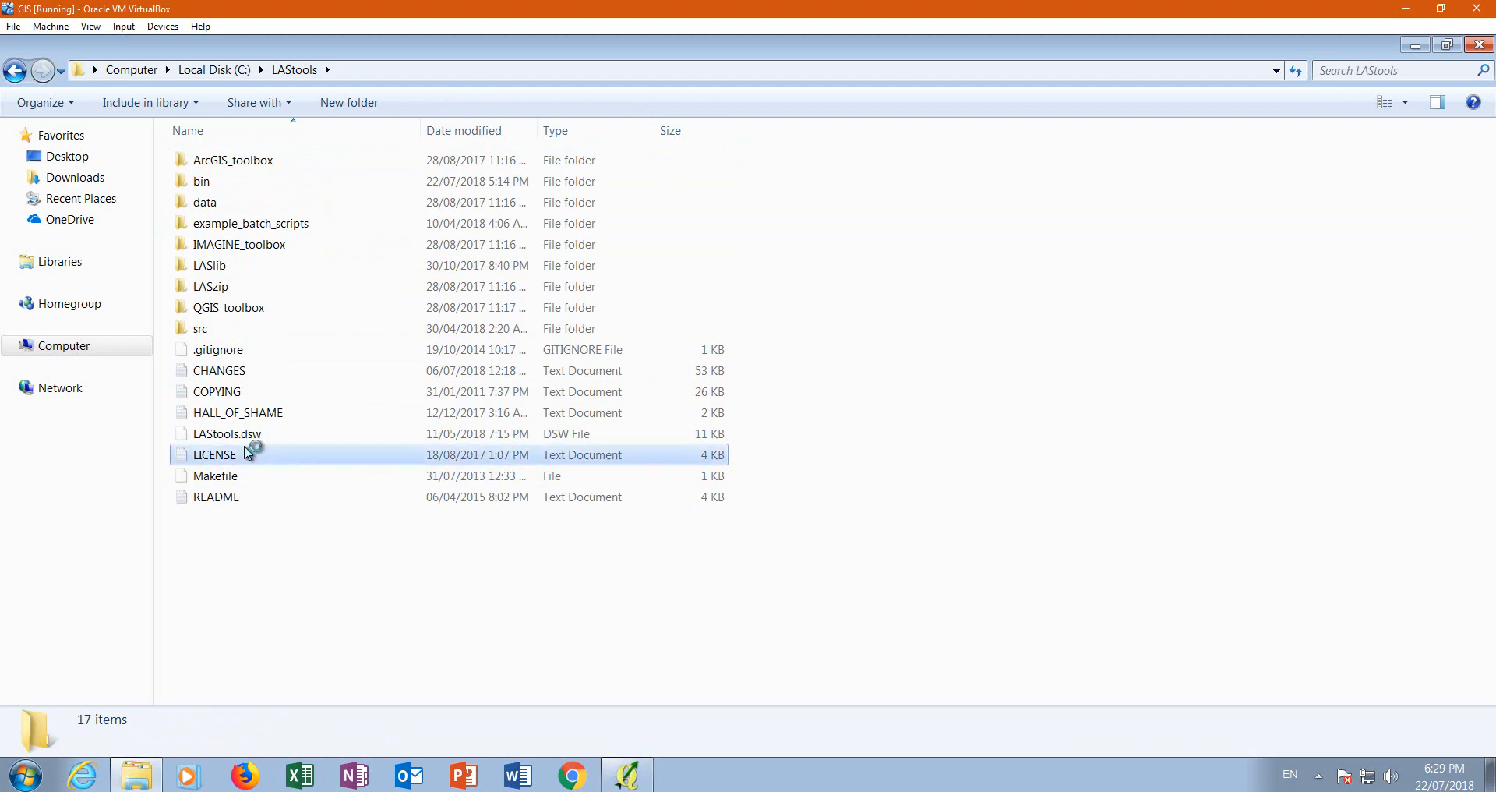
scroll(479, 336, "down", 3)
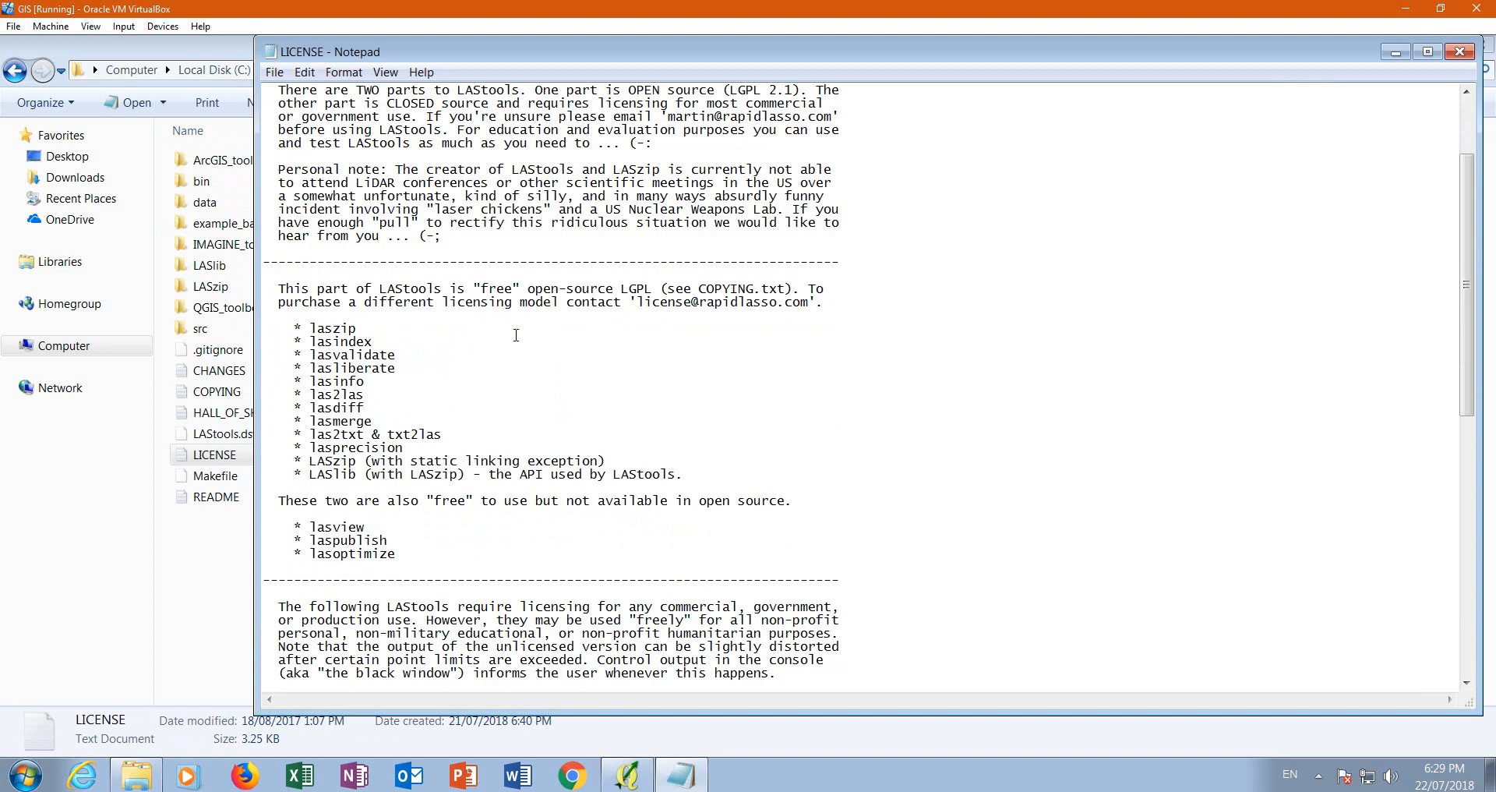
scroll(495, 356, "down", 1)
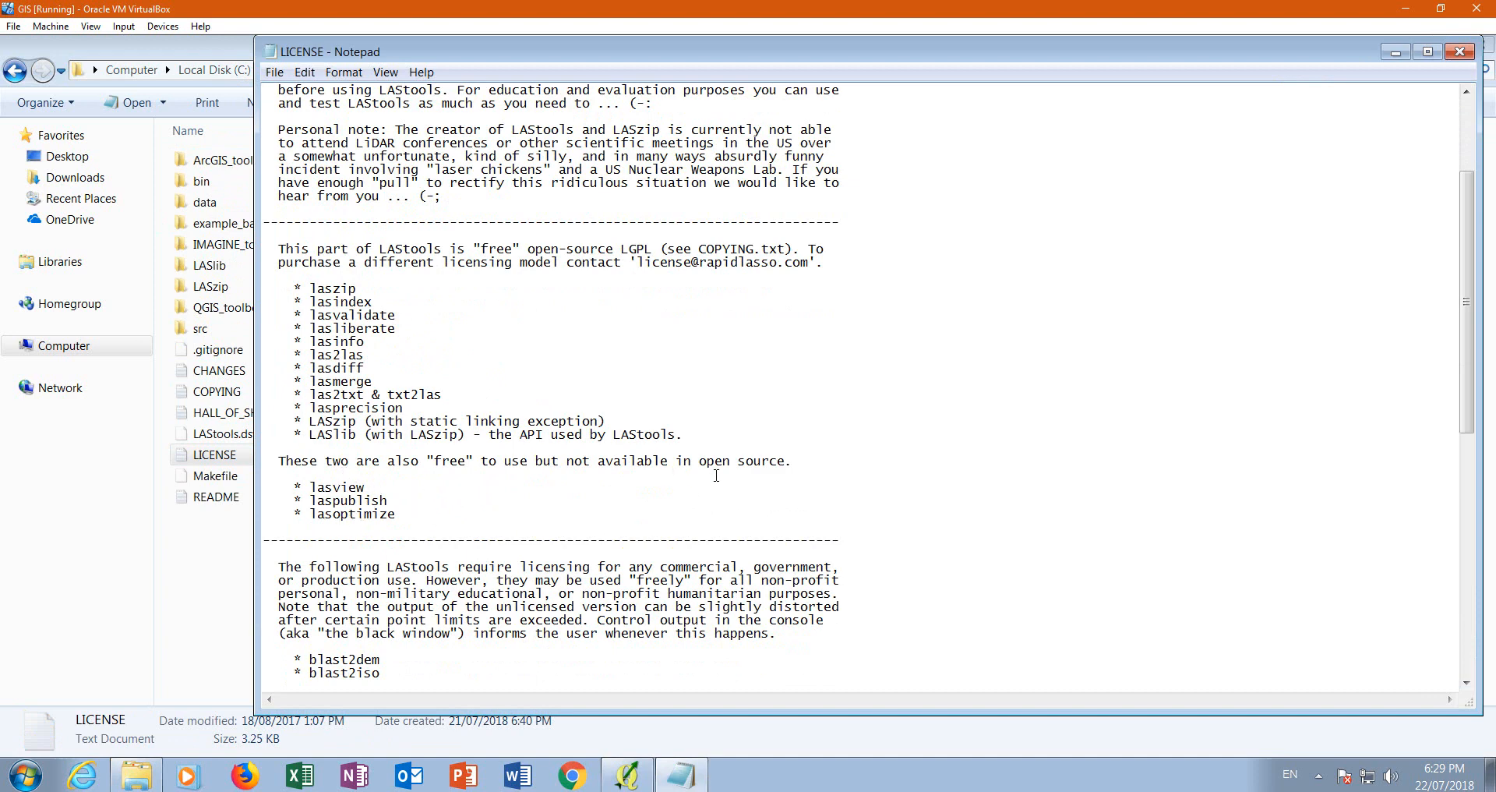
scroll(759, 468, "down", 4)
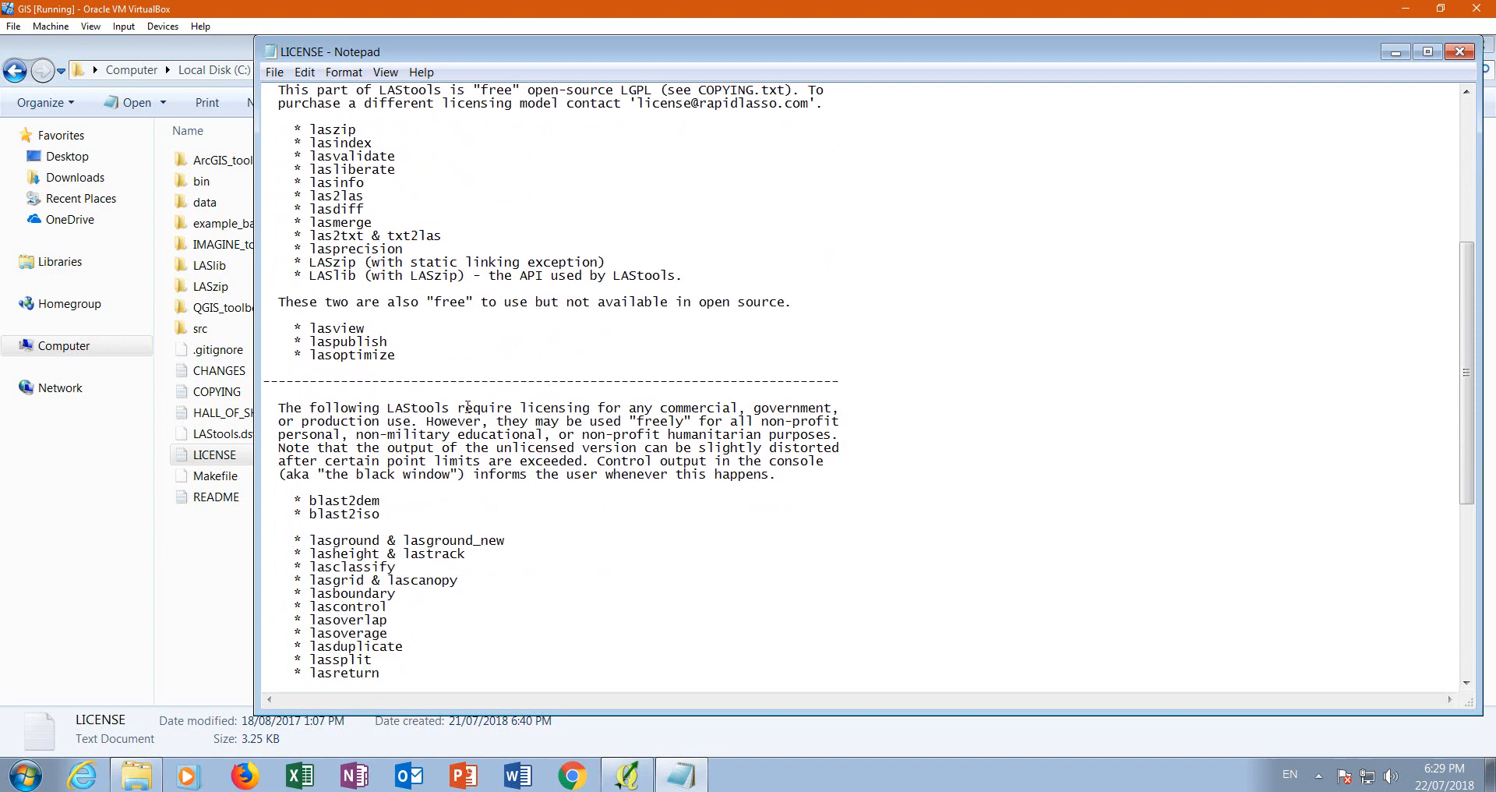
scroll(375, 485, "down", 2)
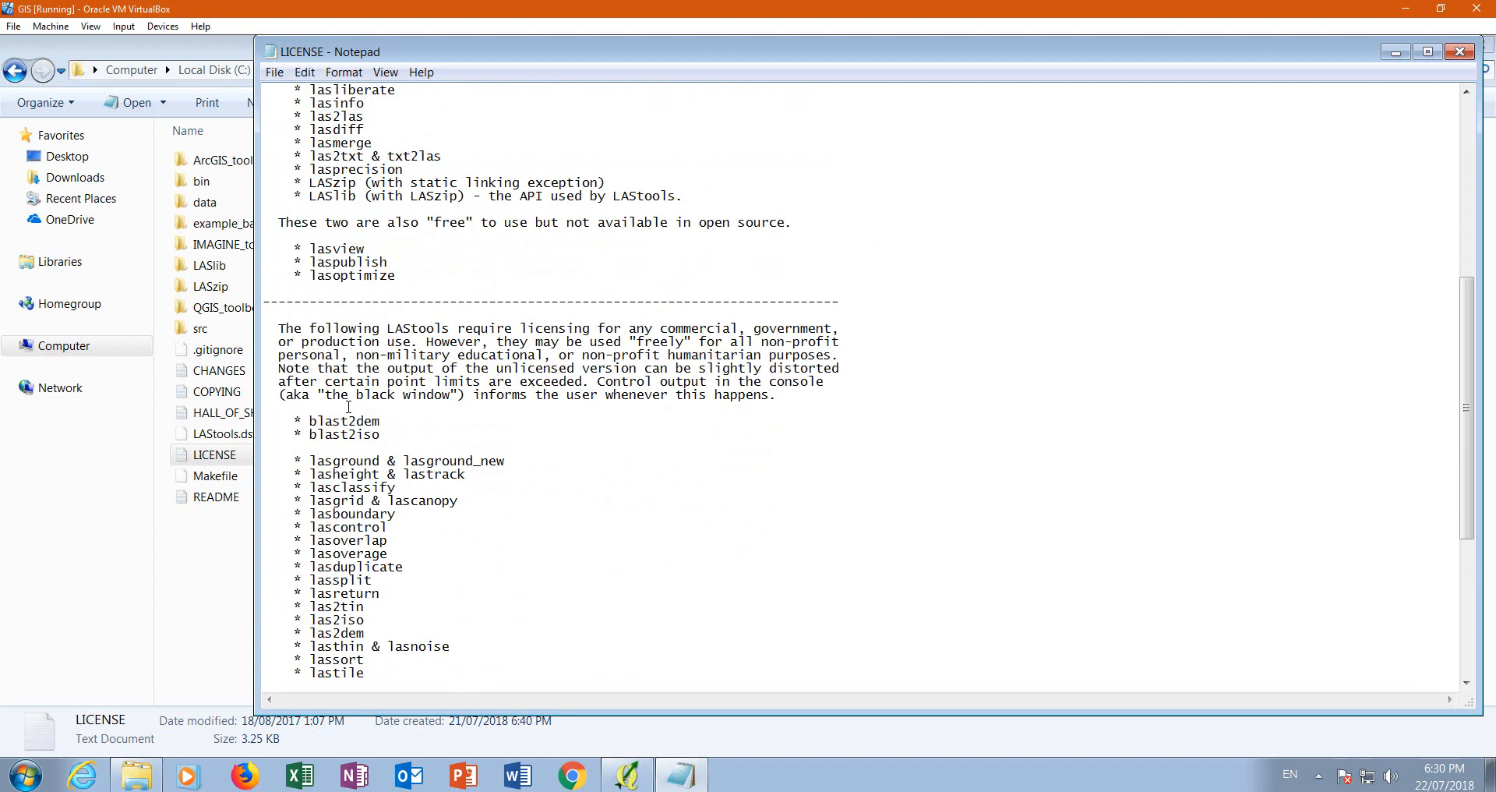
left_click(1460, 53)
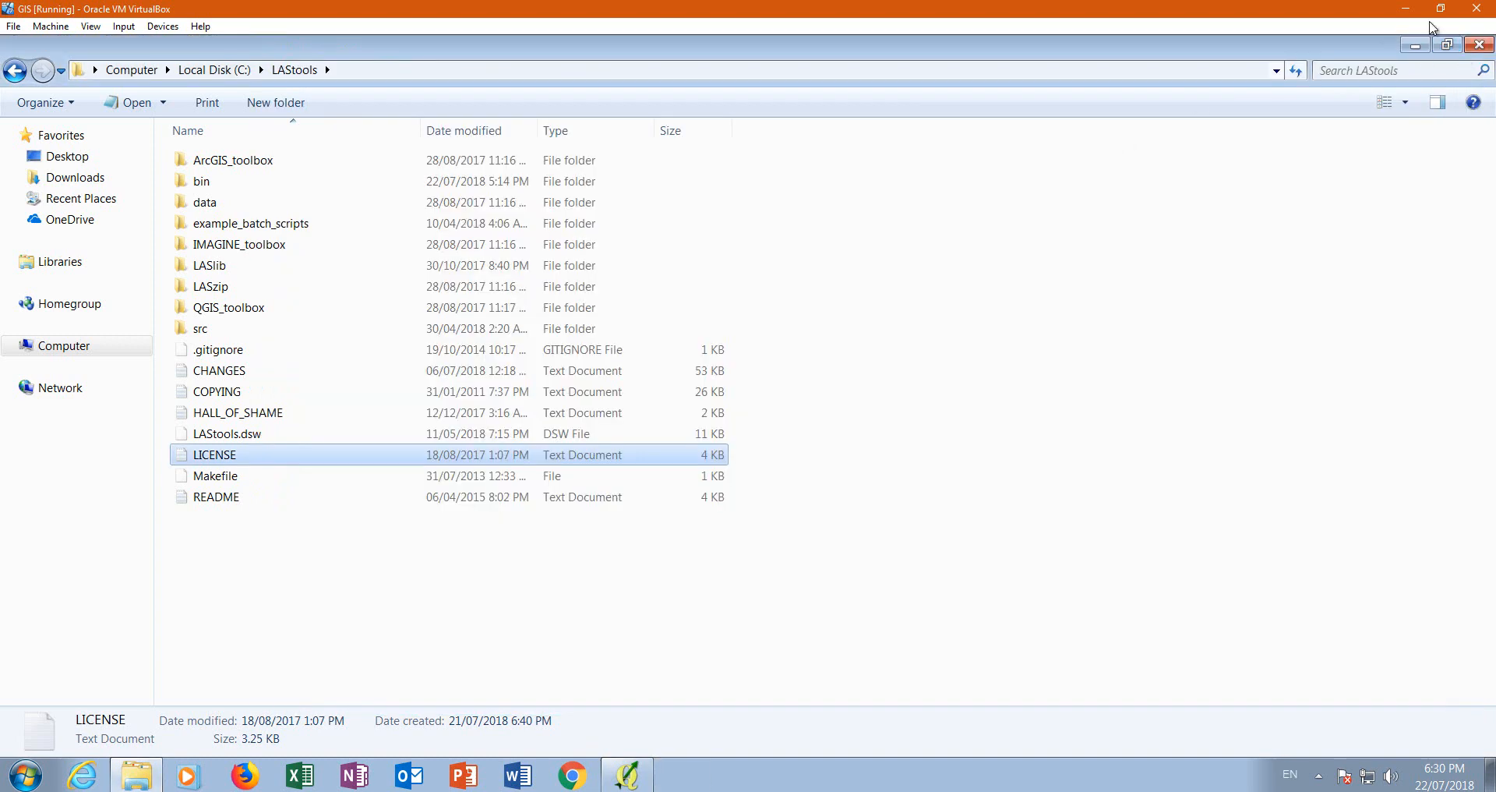
left_click(1478, 49)
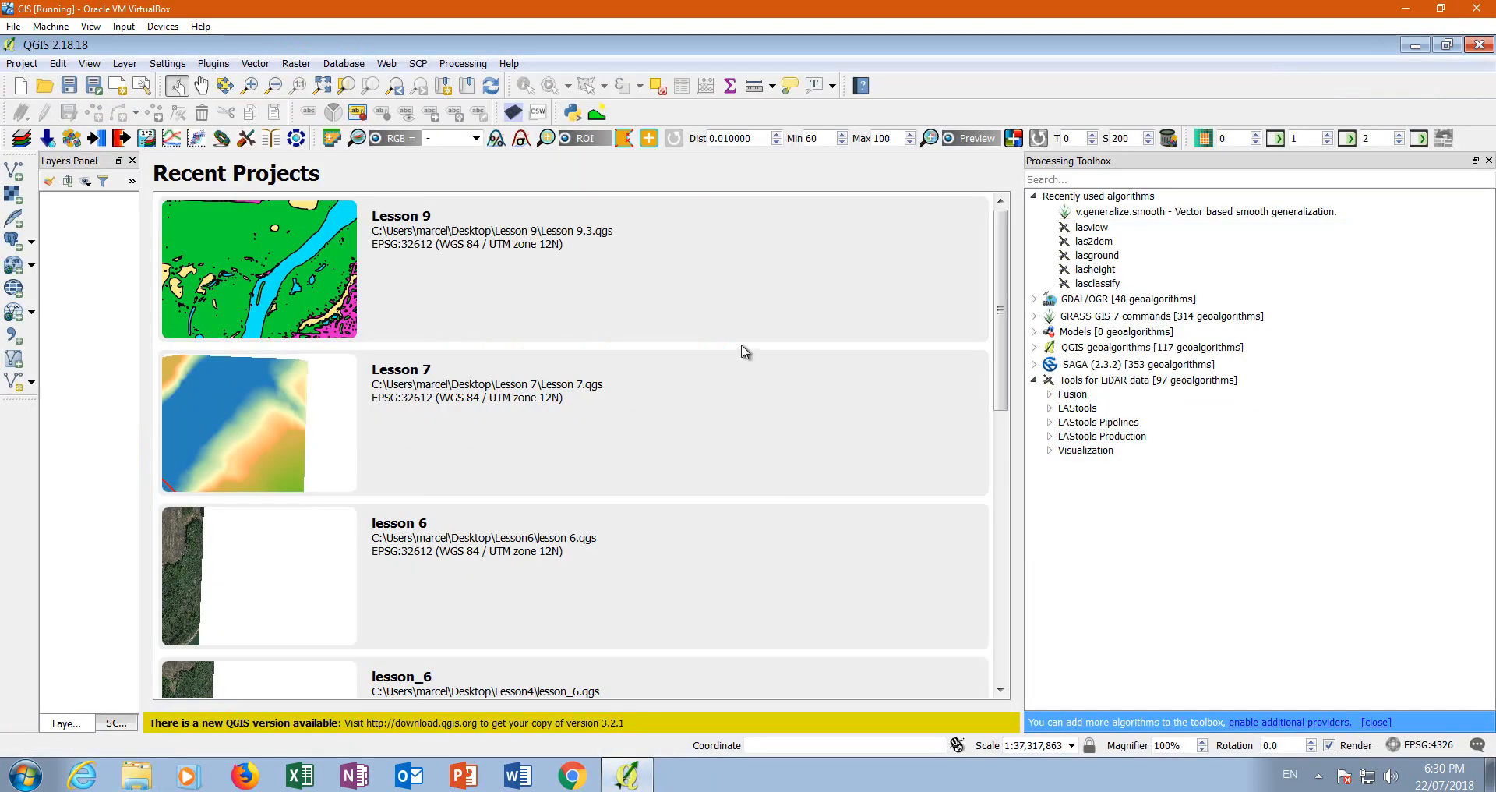
- Switch to Firefox and search the web for "Free LIDAR Alberta"
left_click(243, 776)
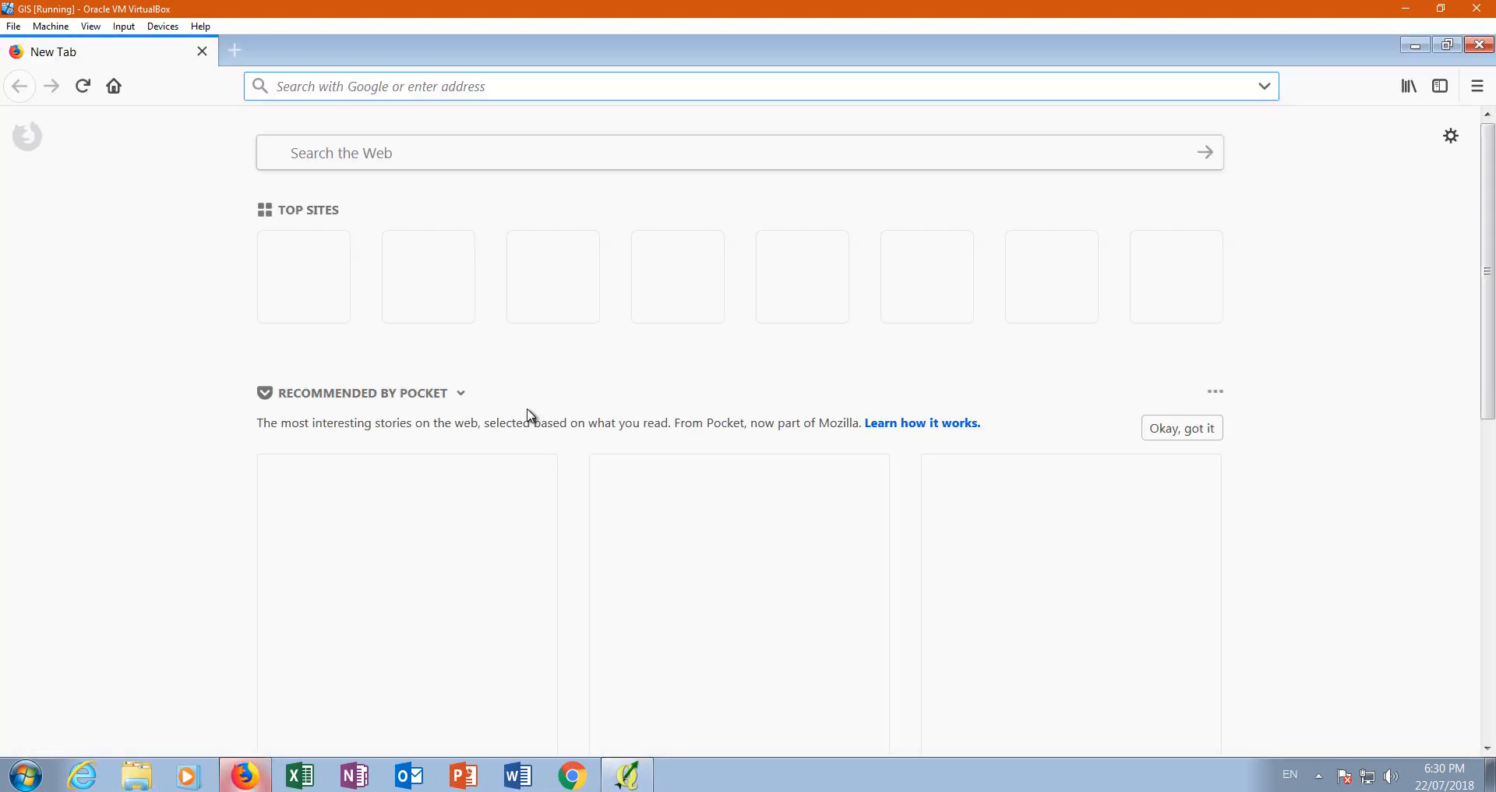
left_click(329, 153)
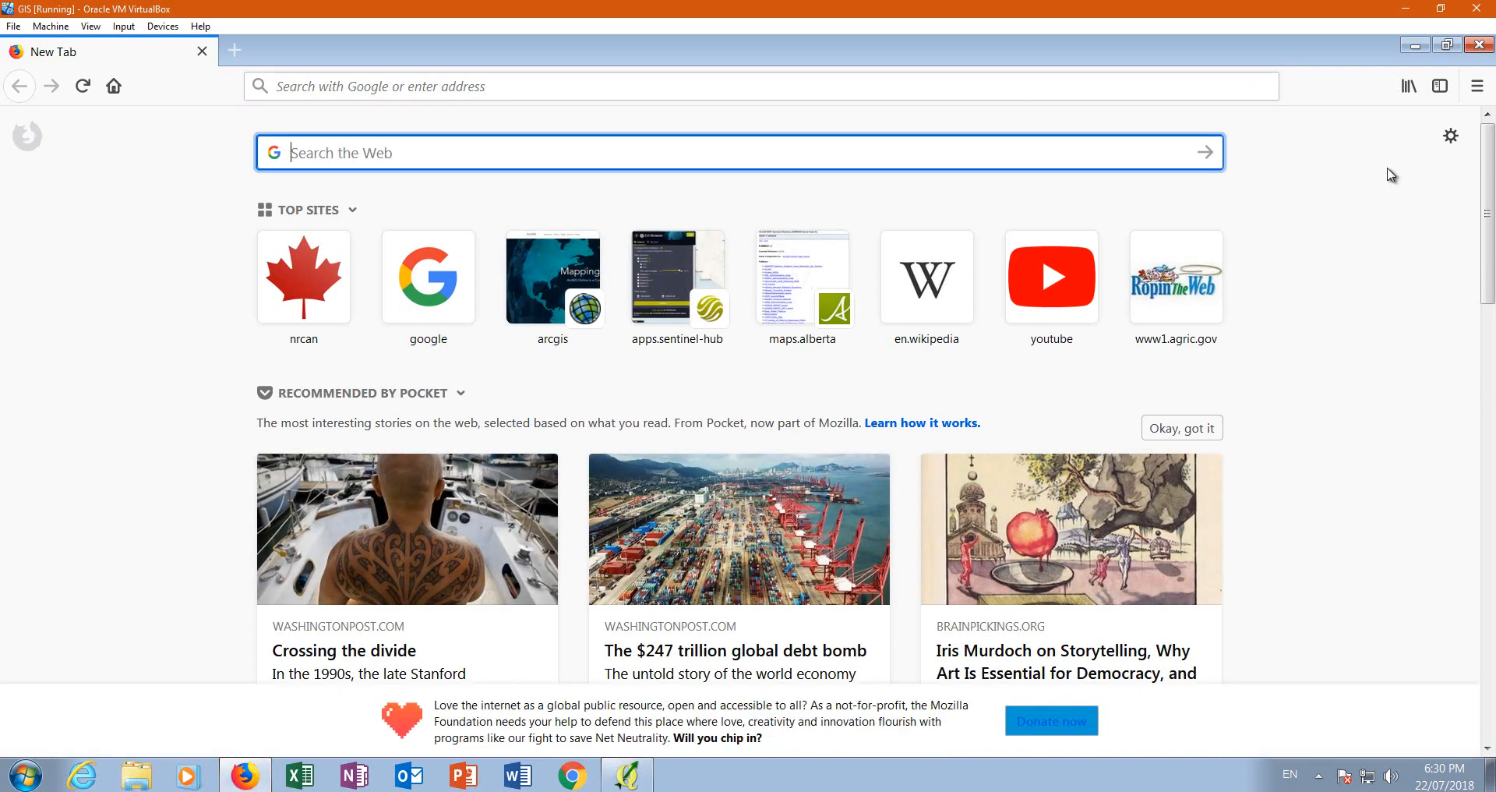
type("Free")
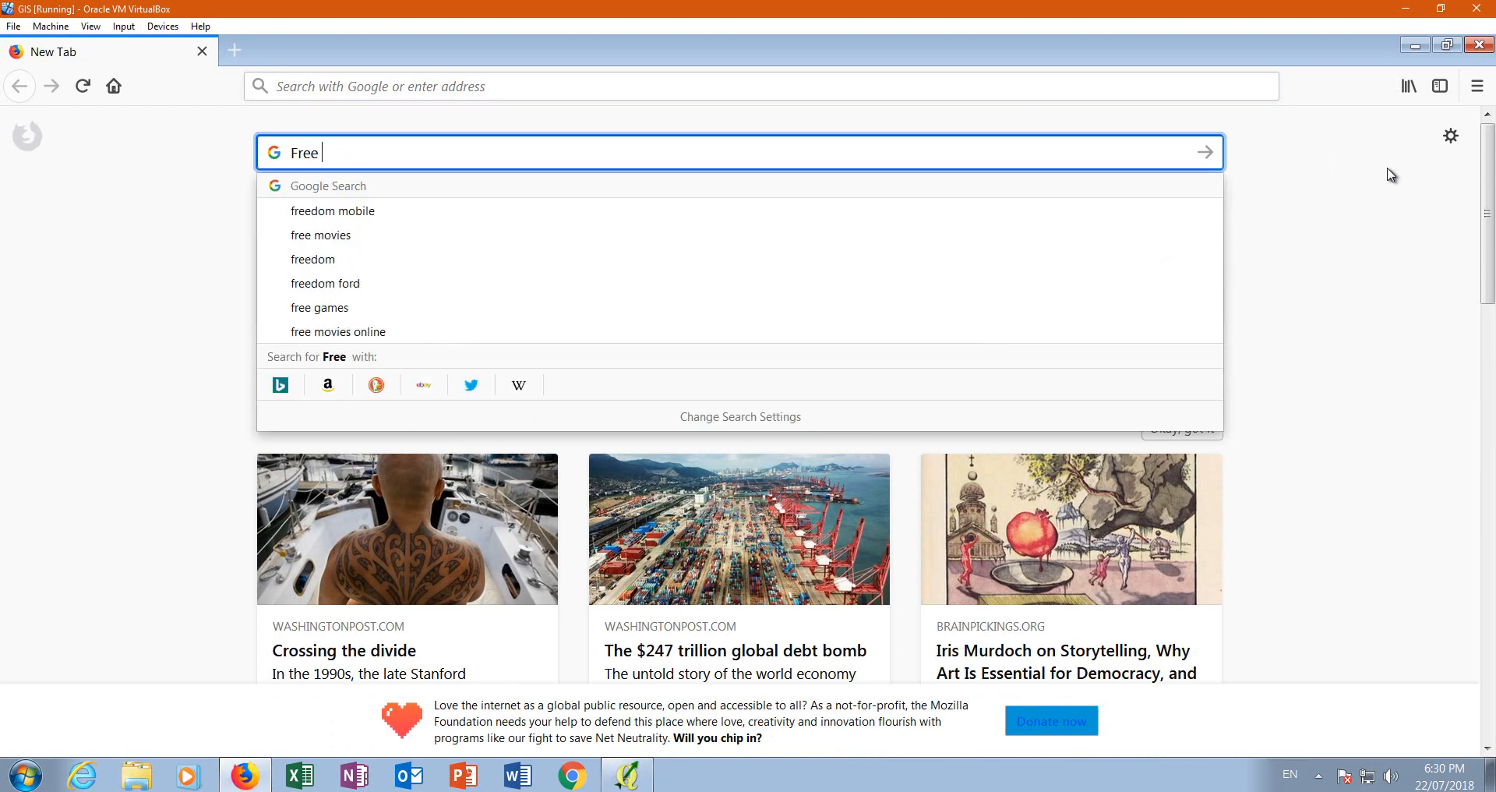
type(" LIDAR Alberta")
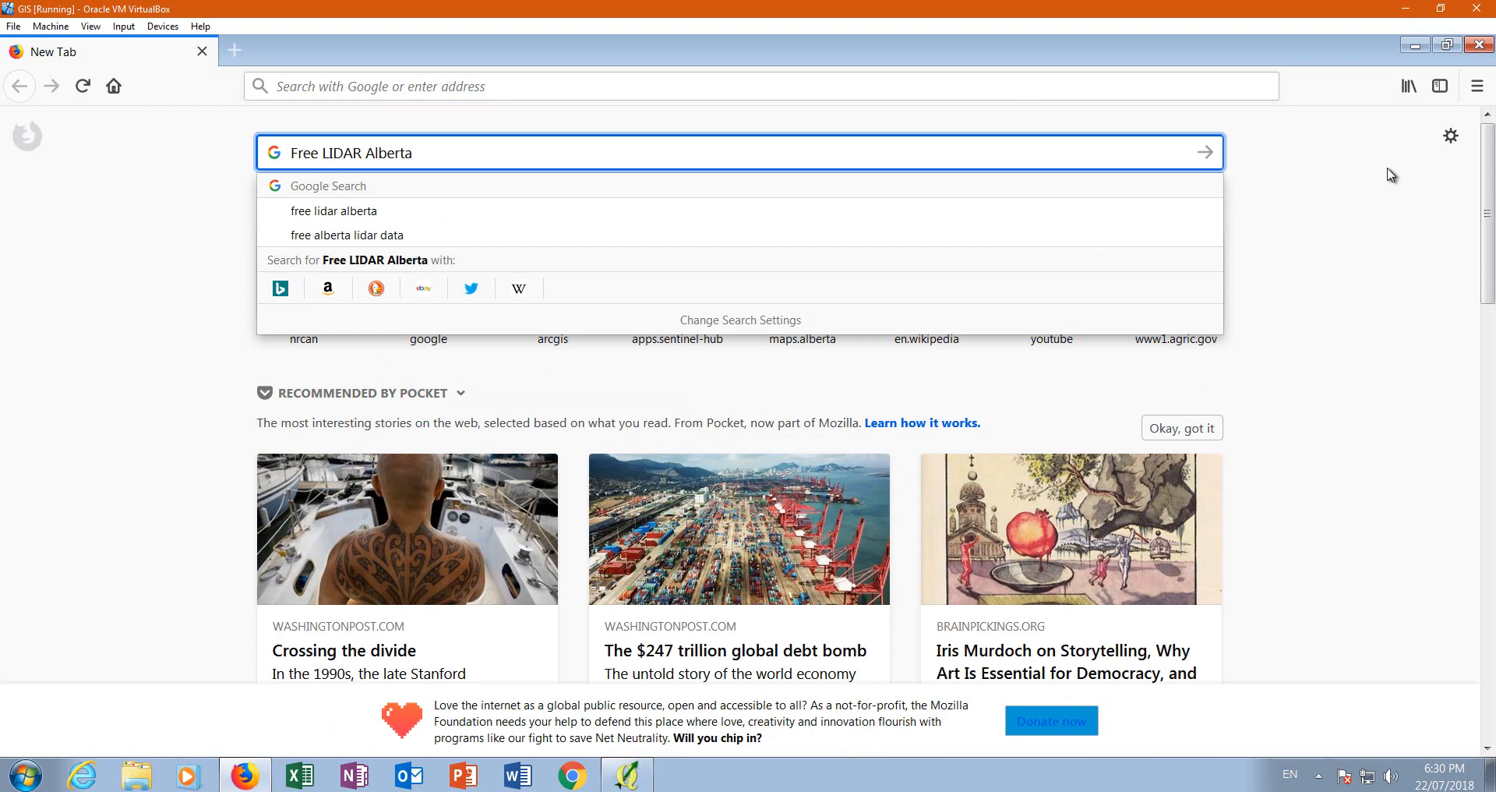
key("Return")
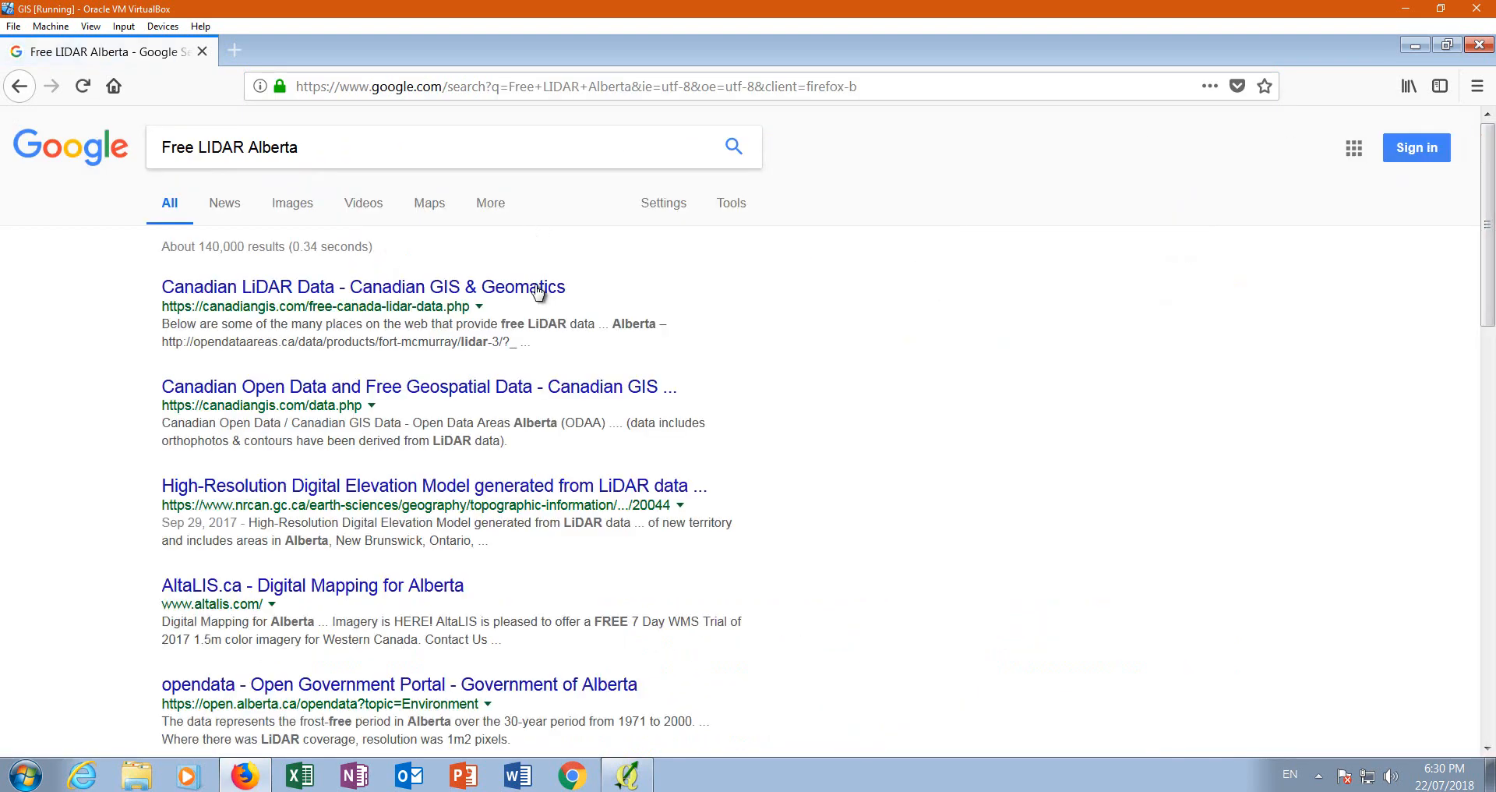
- Open the Canadian LiDAR Data page on canadiangis.com, accept its cookie notice, and find the Alberta LiDAR data links
left_click(399, 295)
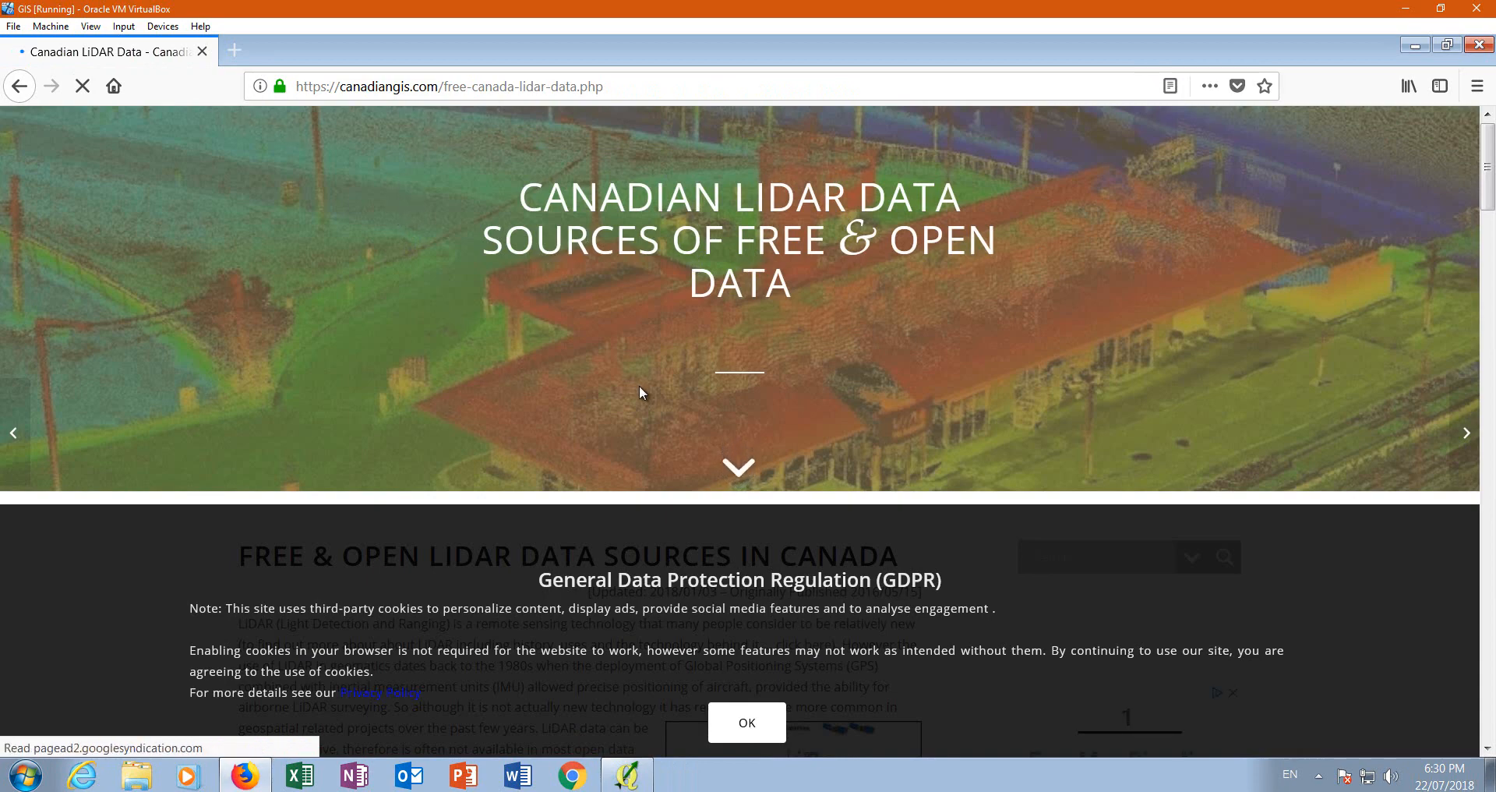
scroll(644, 391, "down", 5)
left_click(747, 722)
scroll(503, 377, "up", 5)
scroll(476, 397, "down", 11)
scroll(460, 403, "down", 3)
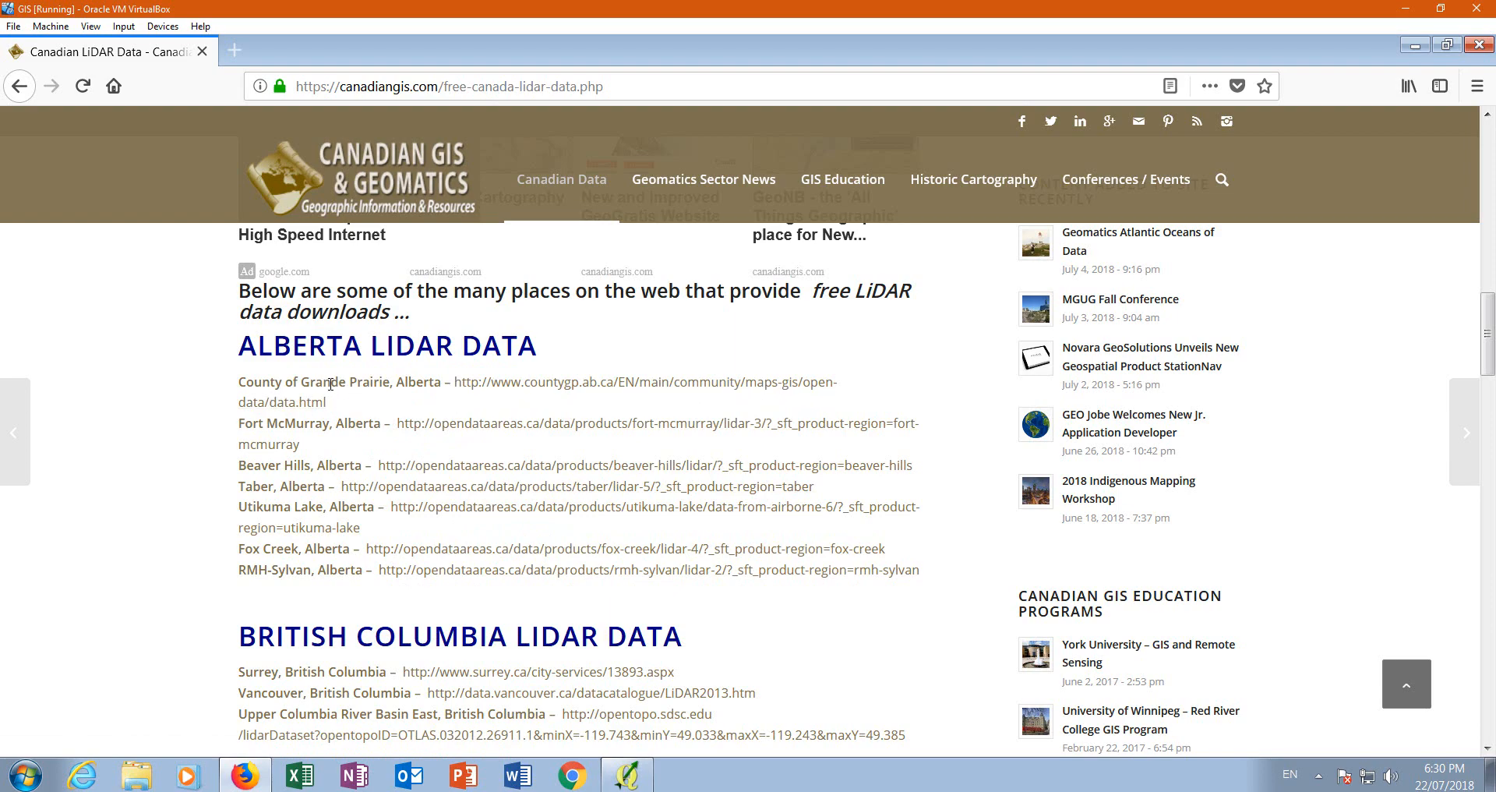
- Open the County of Grande Prairie's Open Data Catalogue, launch its LiDAR map, and dismiss the welcome message
left_click(633, 382)
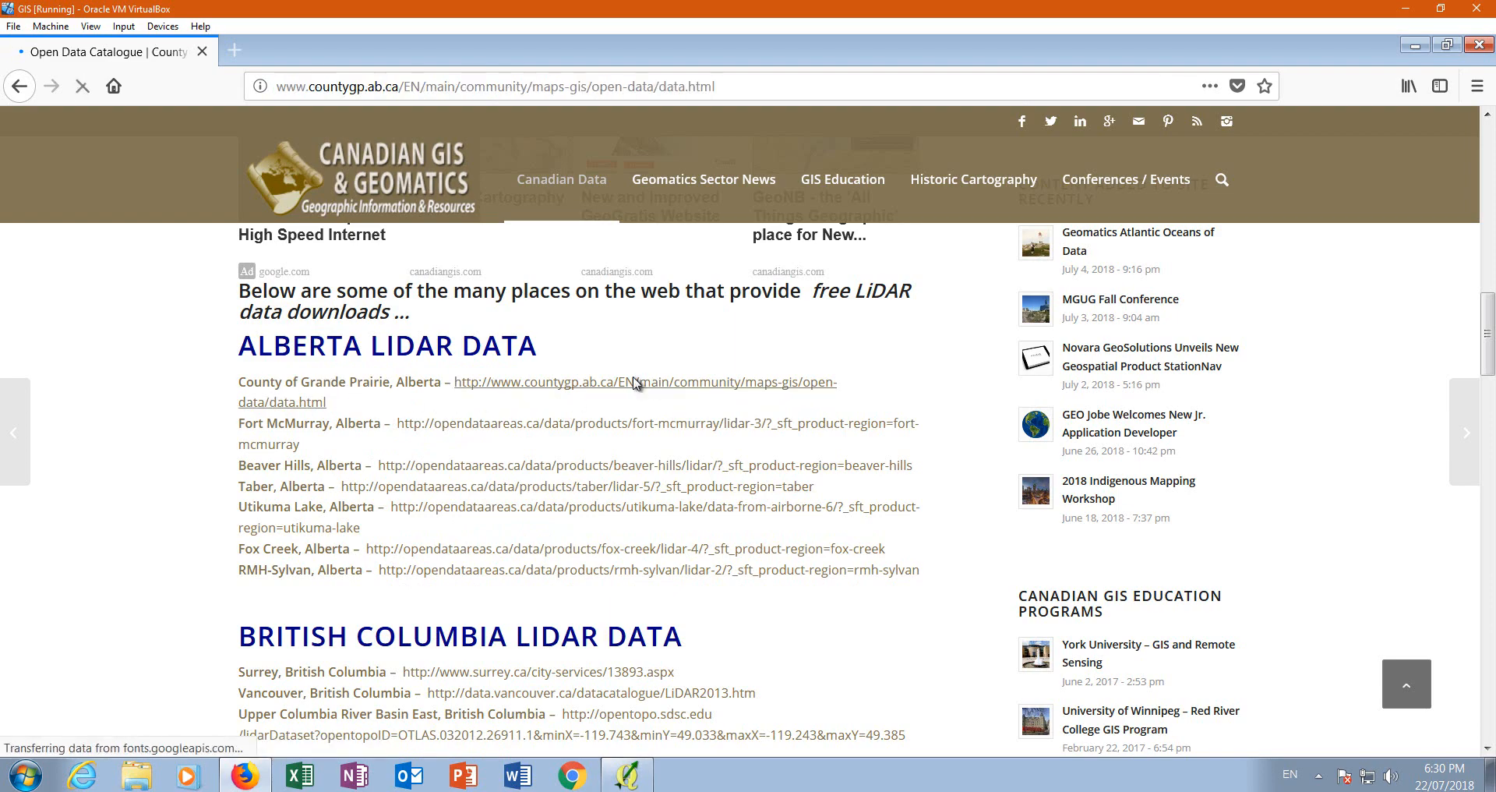
scroll(698, 332, "down", 4)
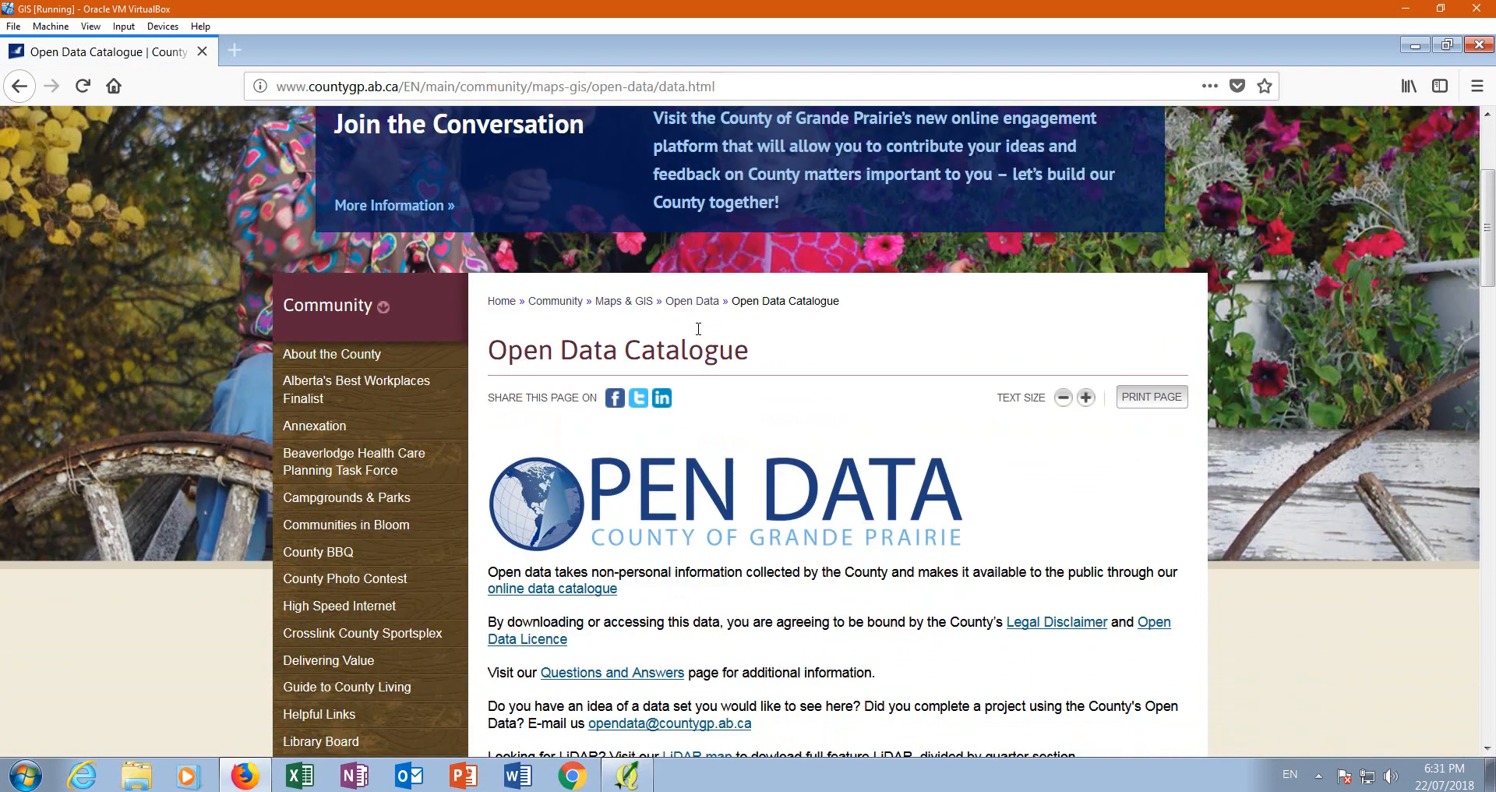
scroll(701, 335, "down", 1)
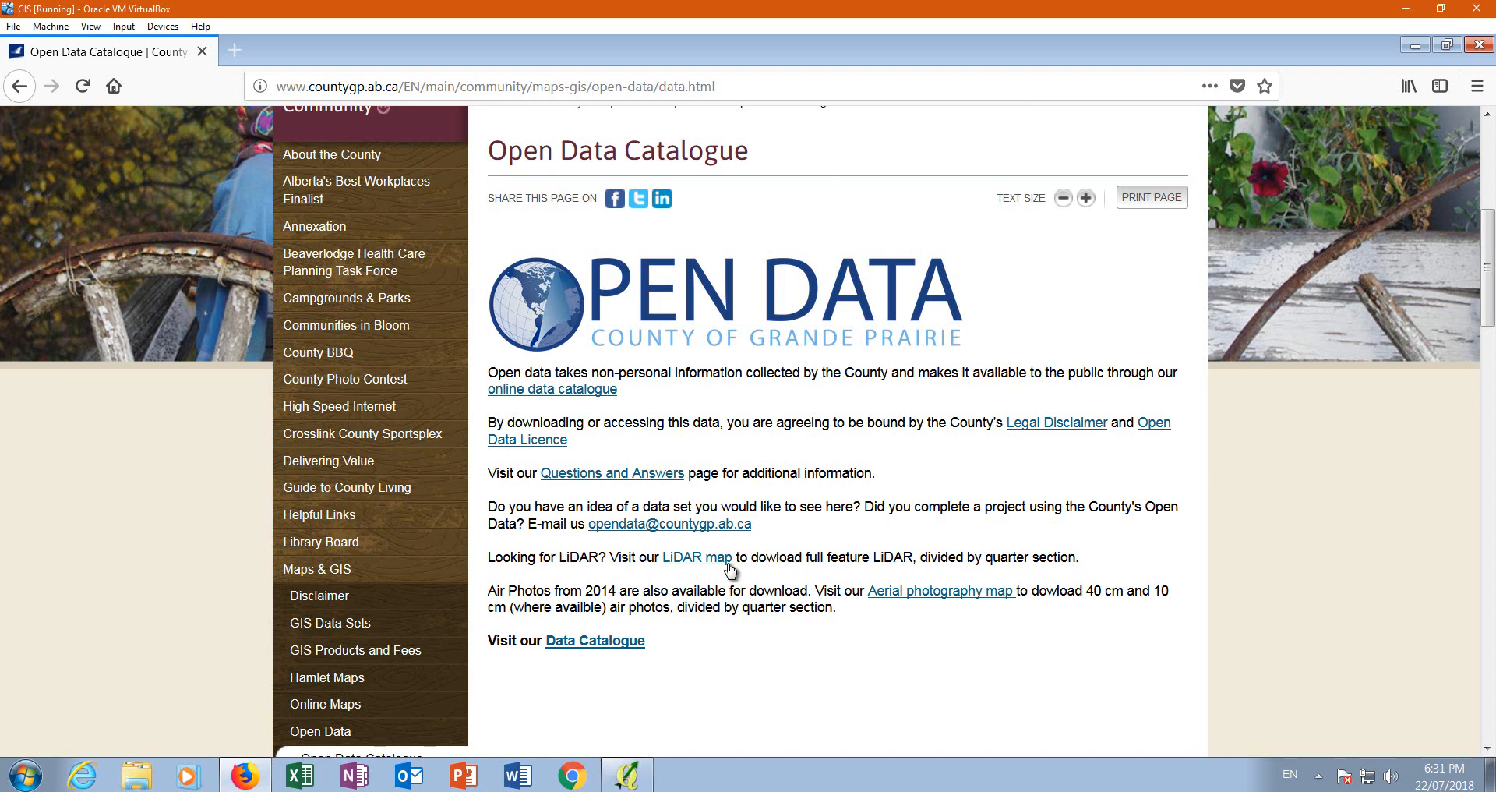
left_click(691, 559)
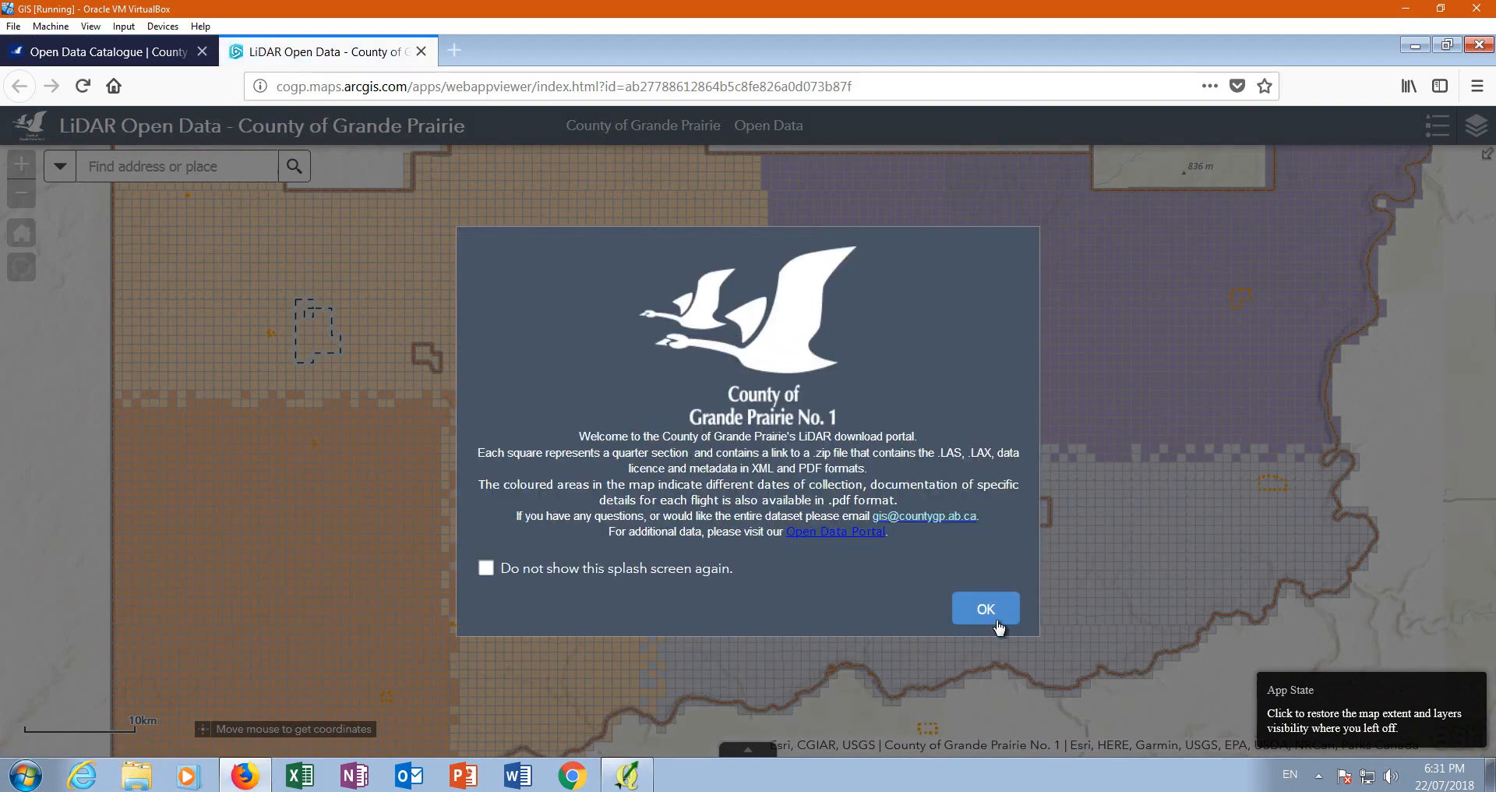
left_click(986, 609)
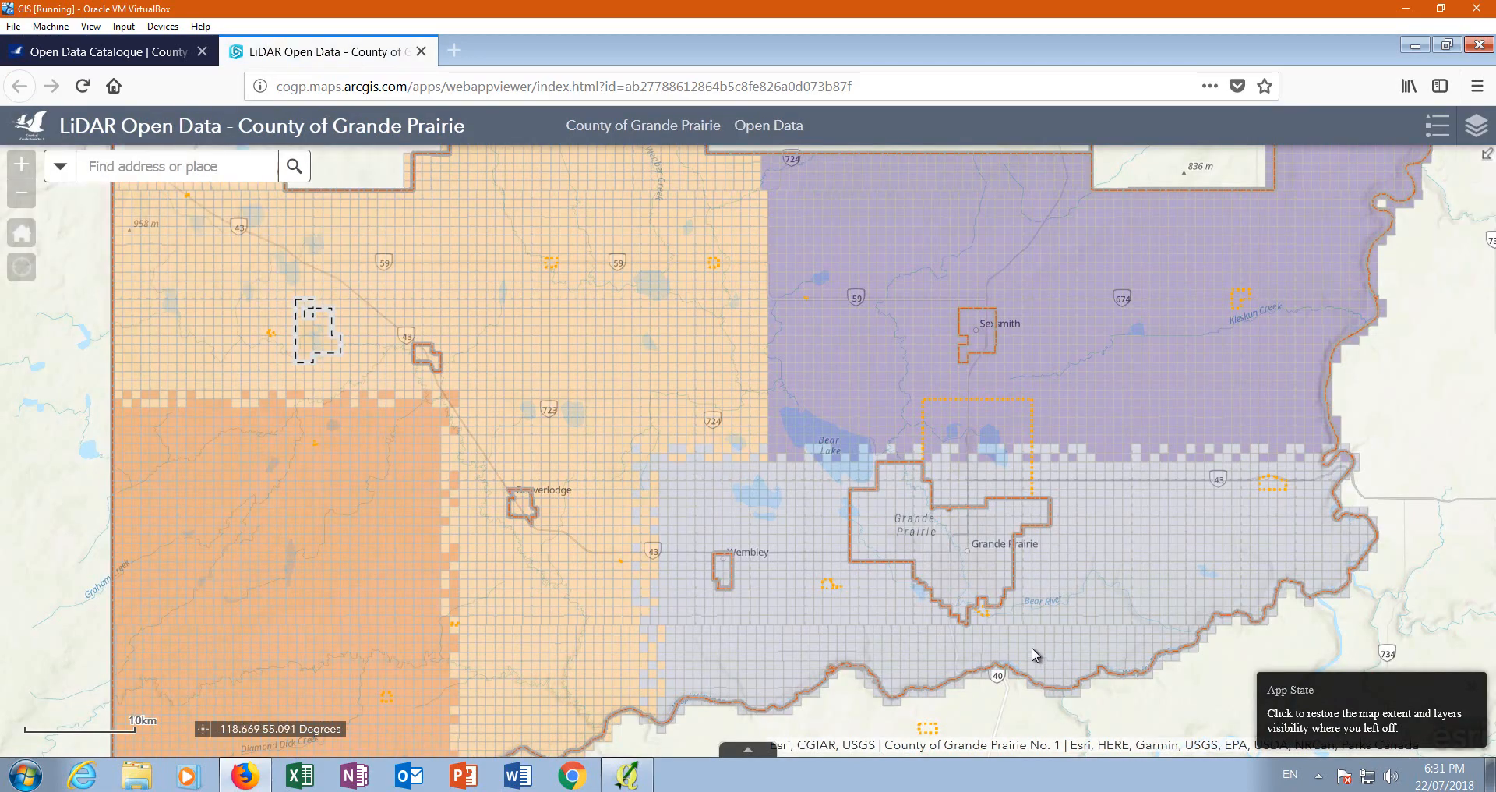
- Examine the LiDAR map south of Grande Prairie to locate the quarter sections along the Wapiti River near Shaver
scroll(1036, 654, "up", 1)
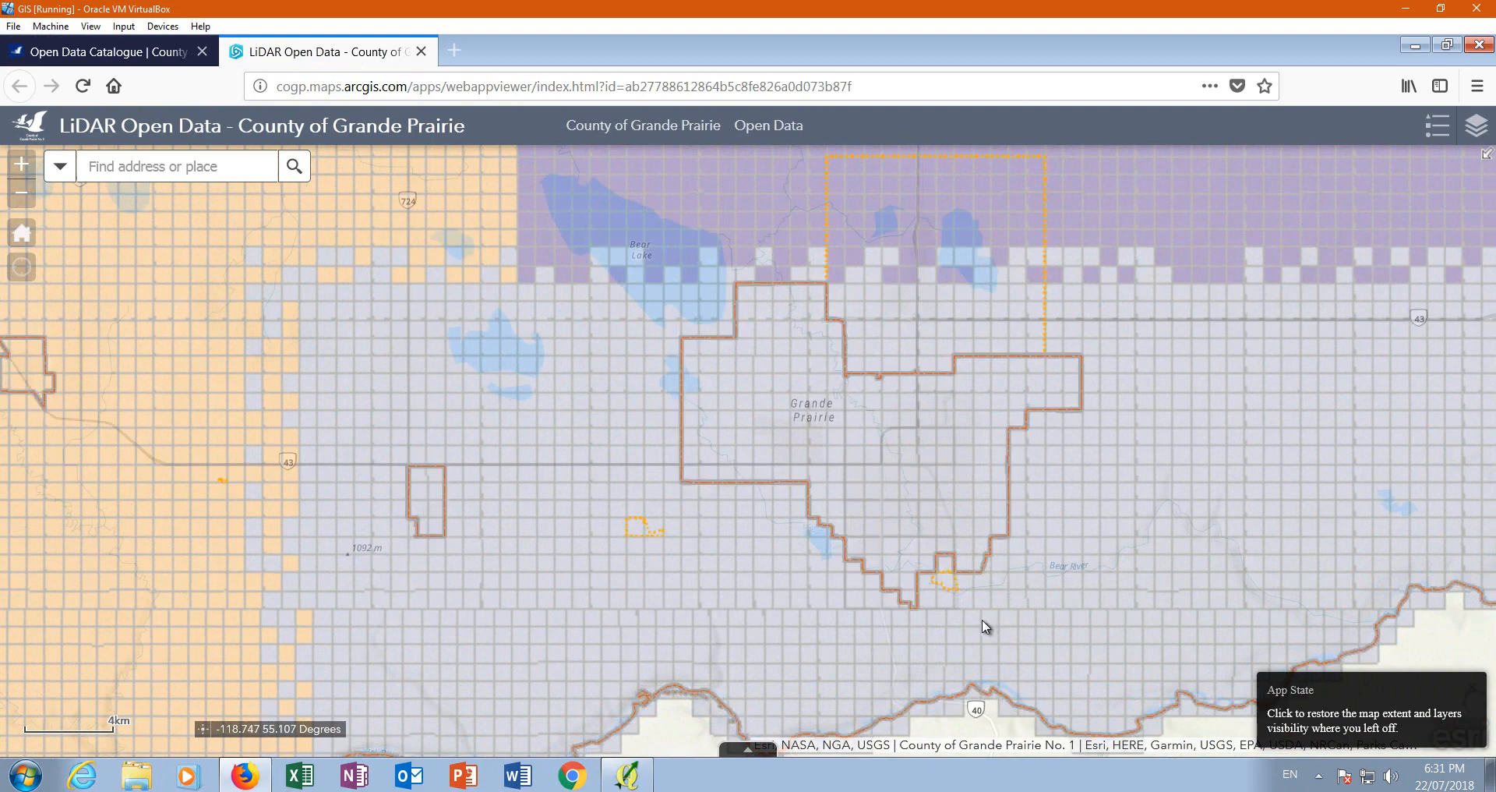
scroll(1010, 615, "up", 1)
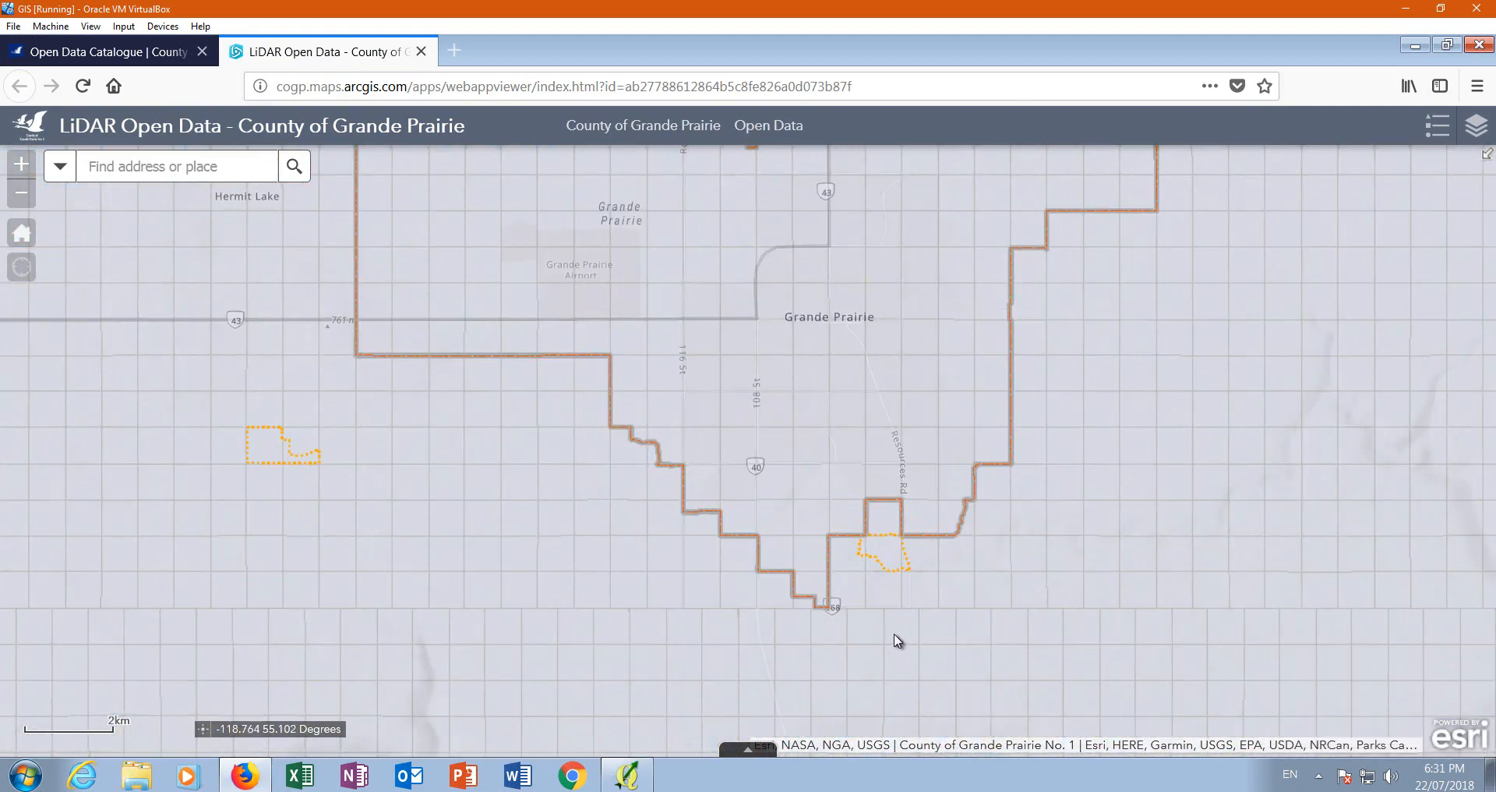
scroll(801, 466, "down", 1)
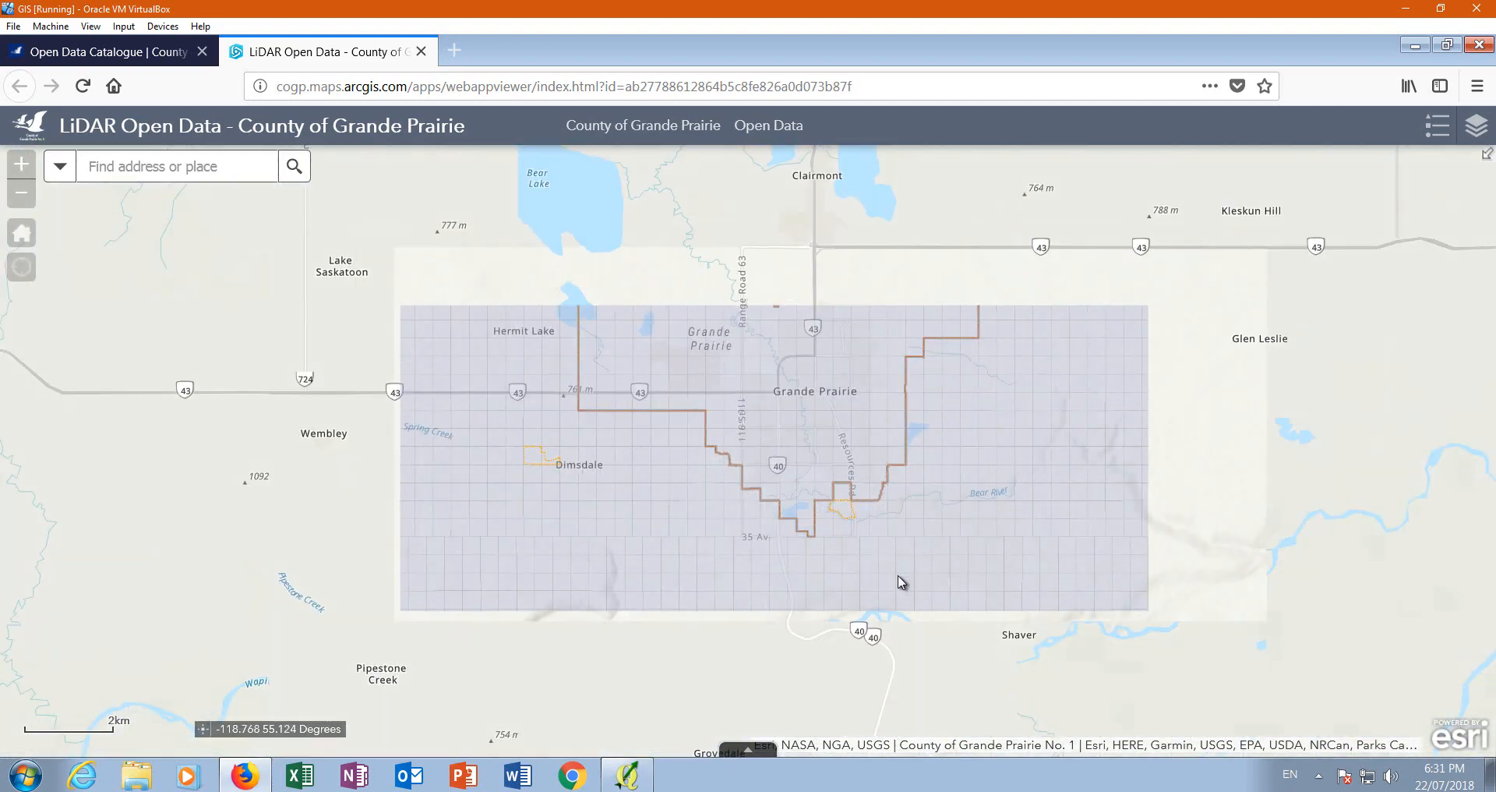
scroll(867, 527, "up", 1)
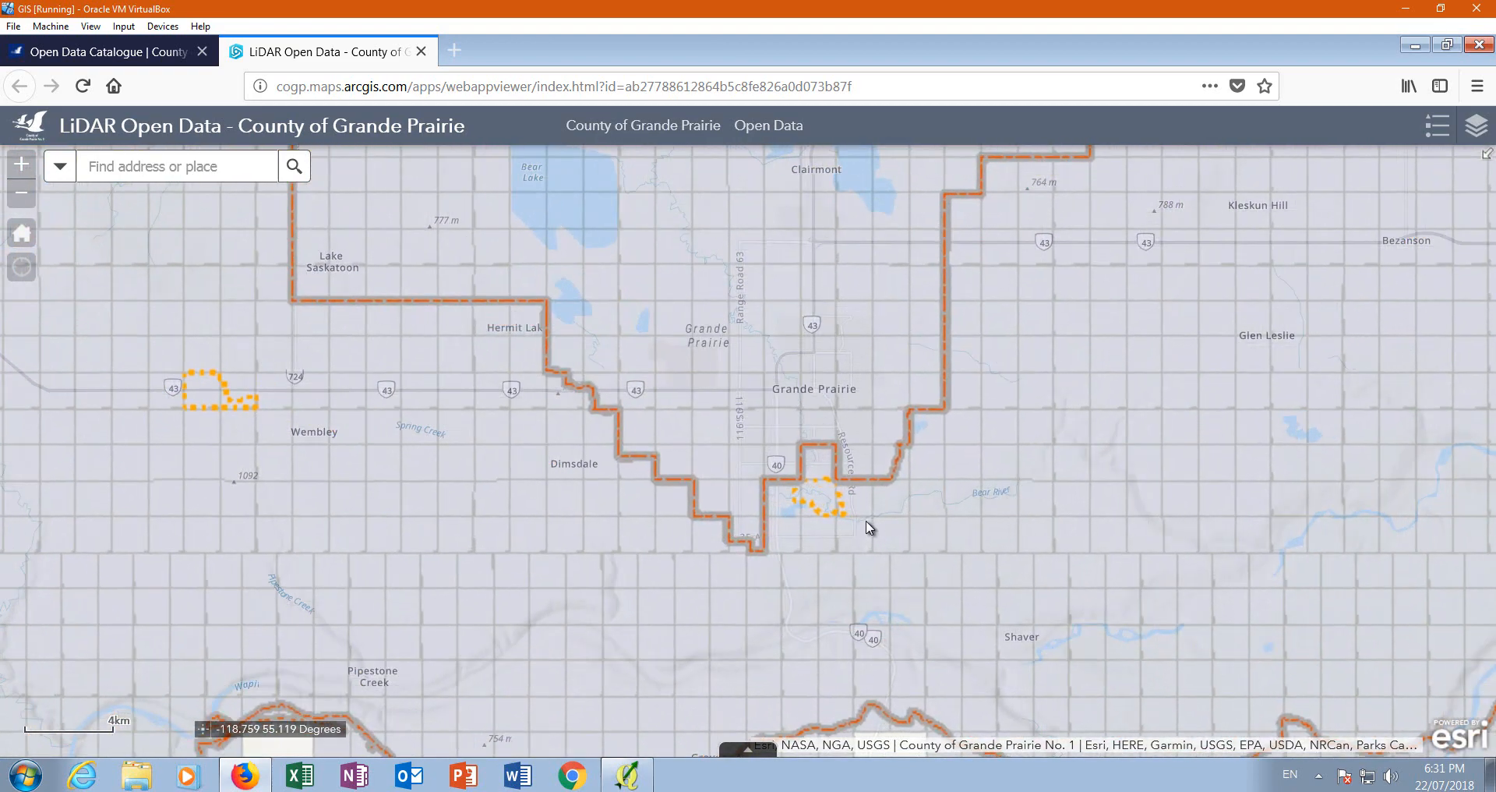
scroll(879, 532, "up", 1)
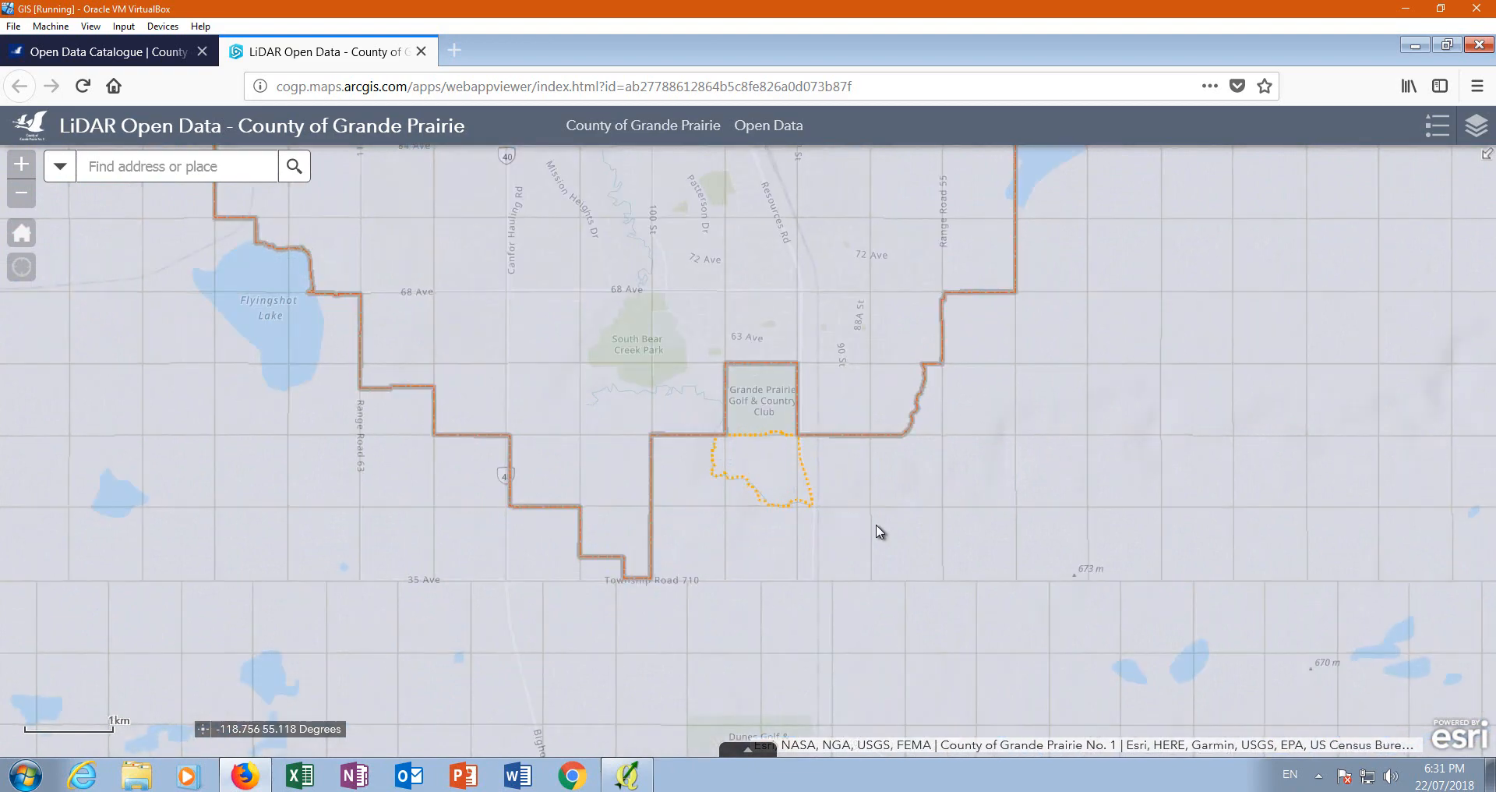
scroll(879, 532, "up", 1)
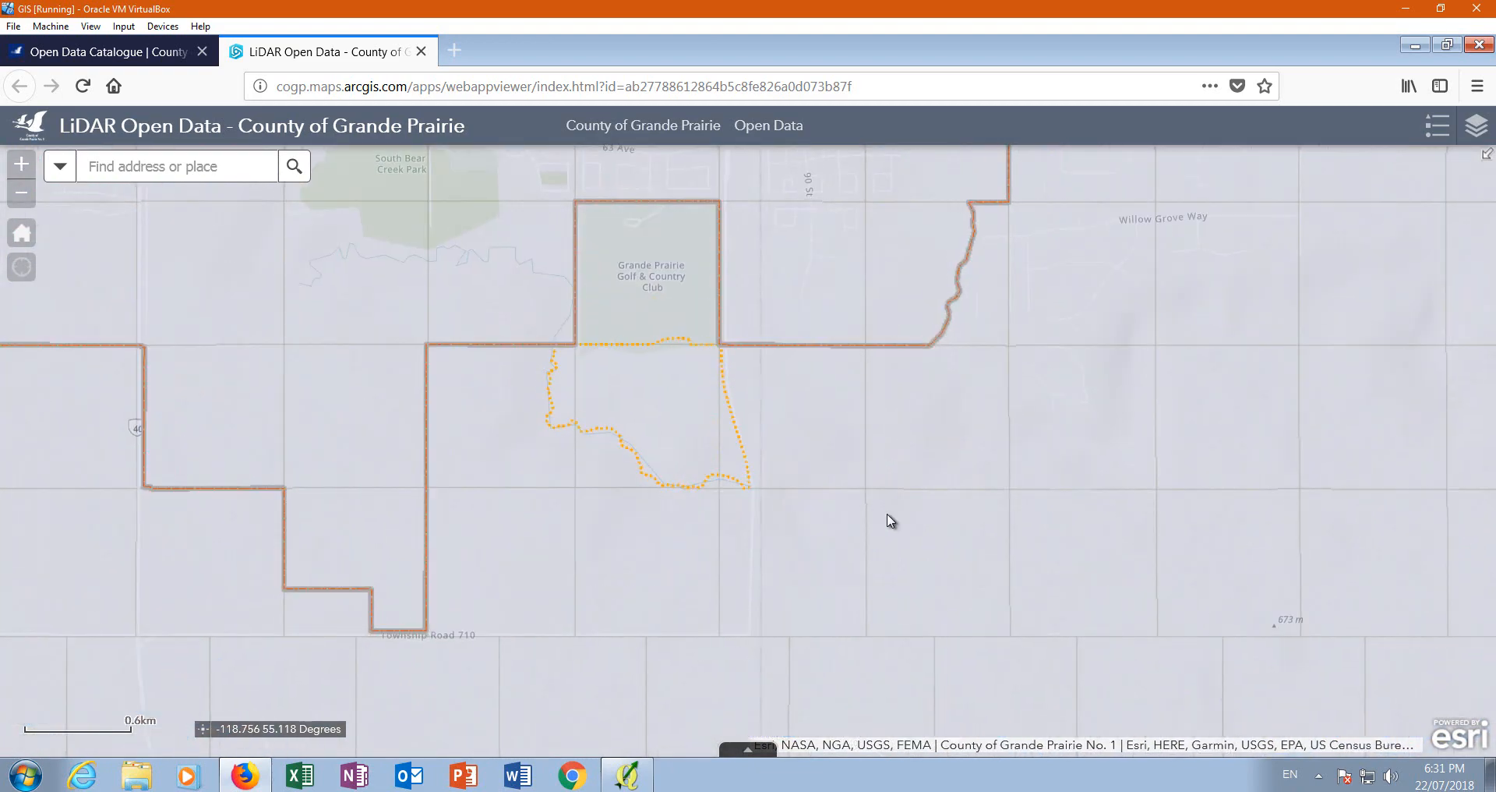
left_click_drag(911, 634, 882, 304)
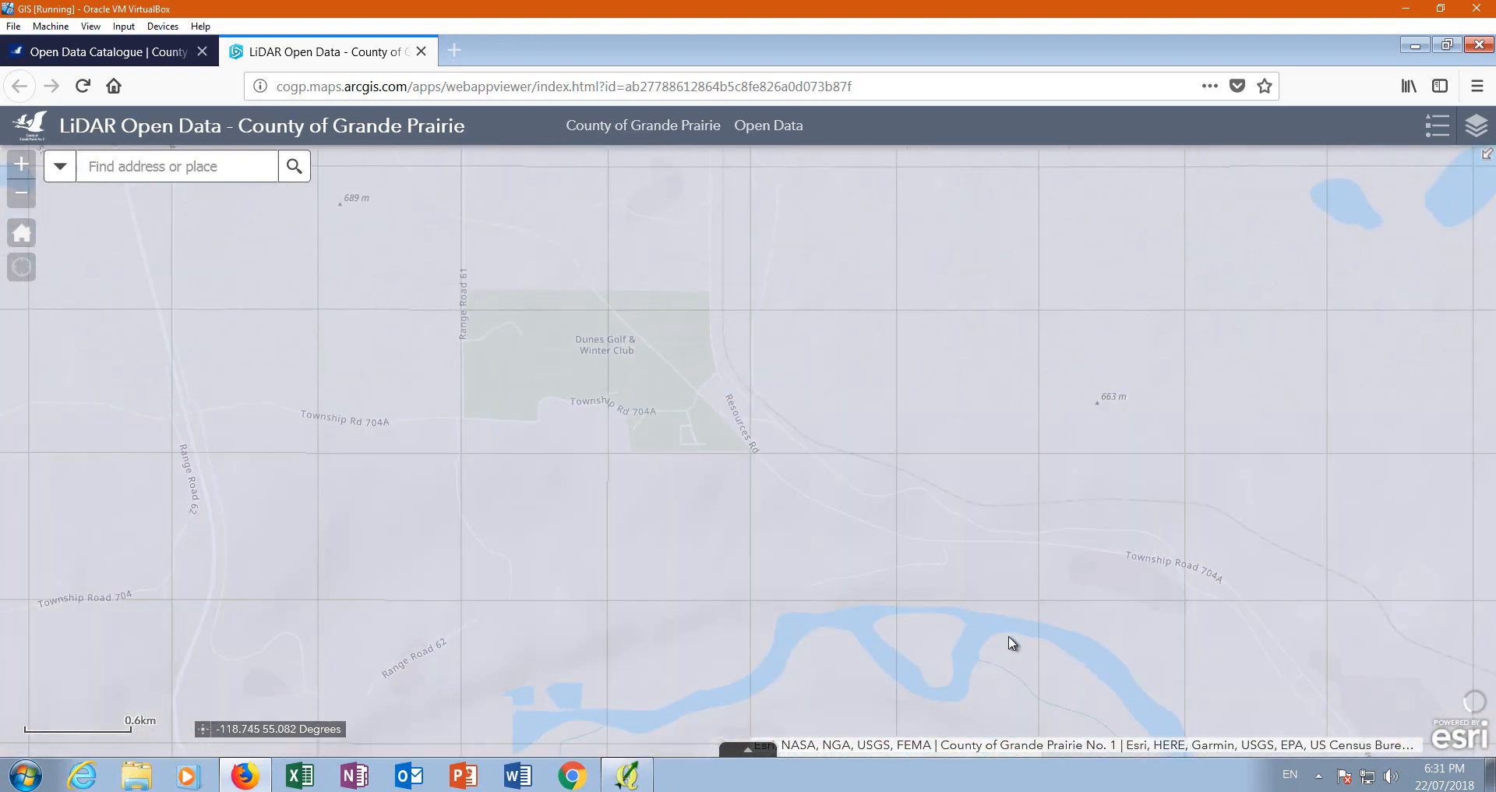
left_click_drag(1084, 660, 920, 387)
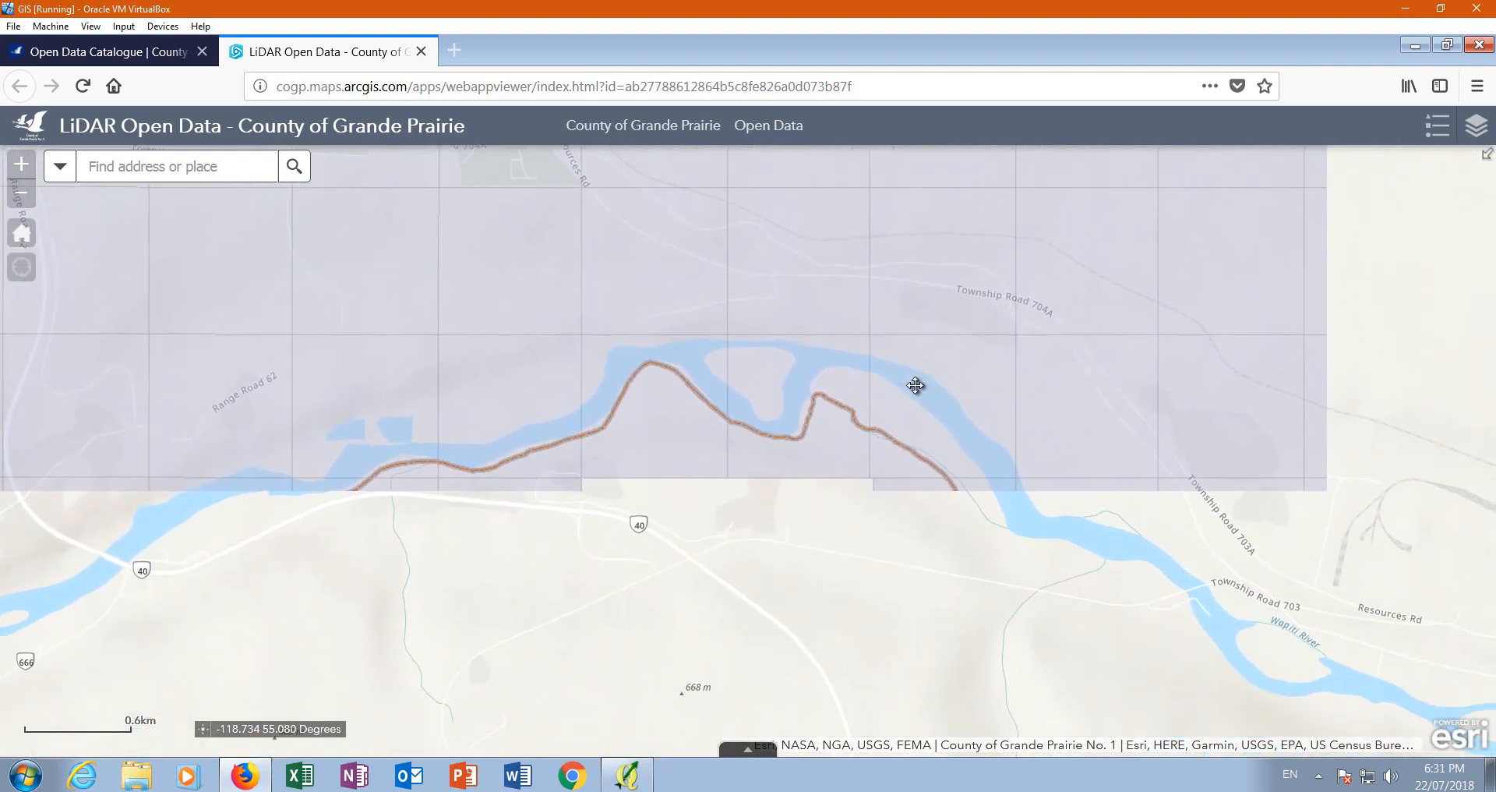
left_click_drag(1264, 587, 729, 383)
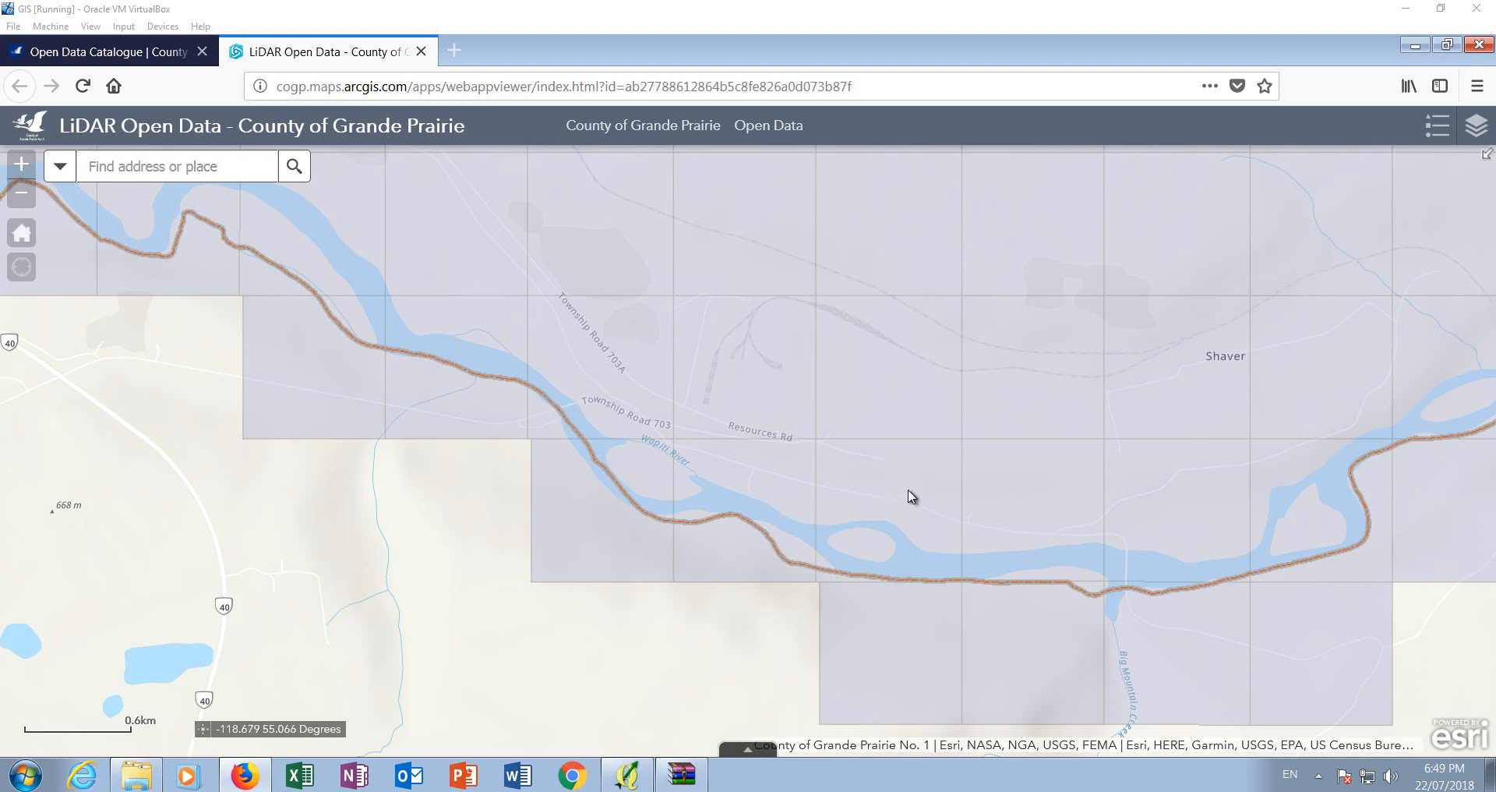
- Save the Full Feature LiDAR zip file of quarter section 700515NW on the Wapiti River and close its footprint pop-up
left_click(911, 496)
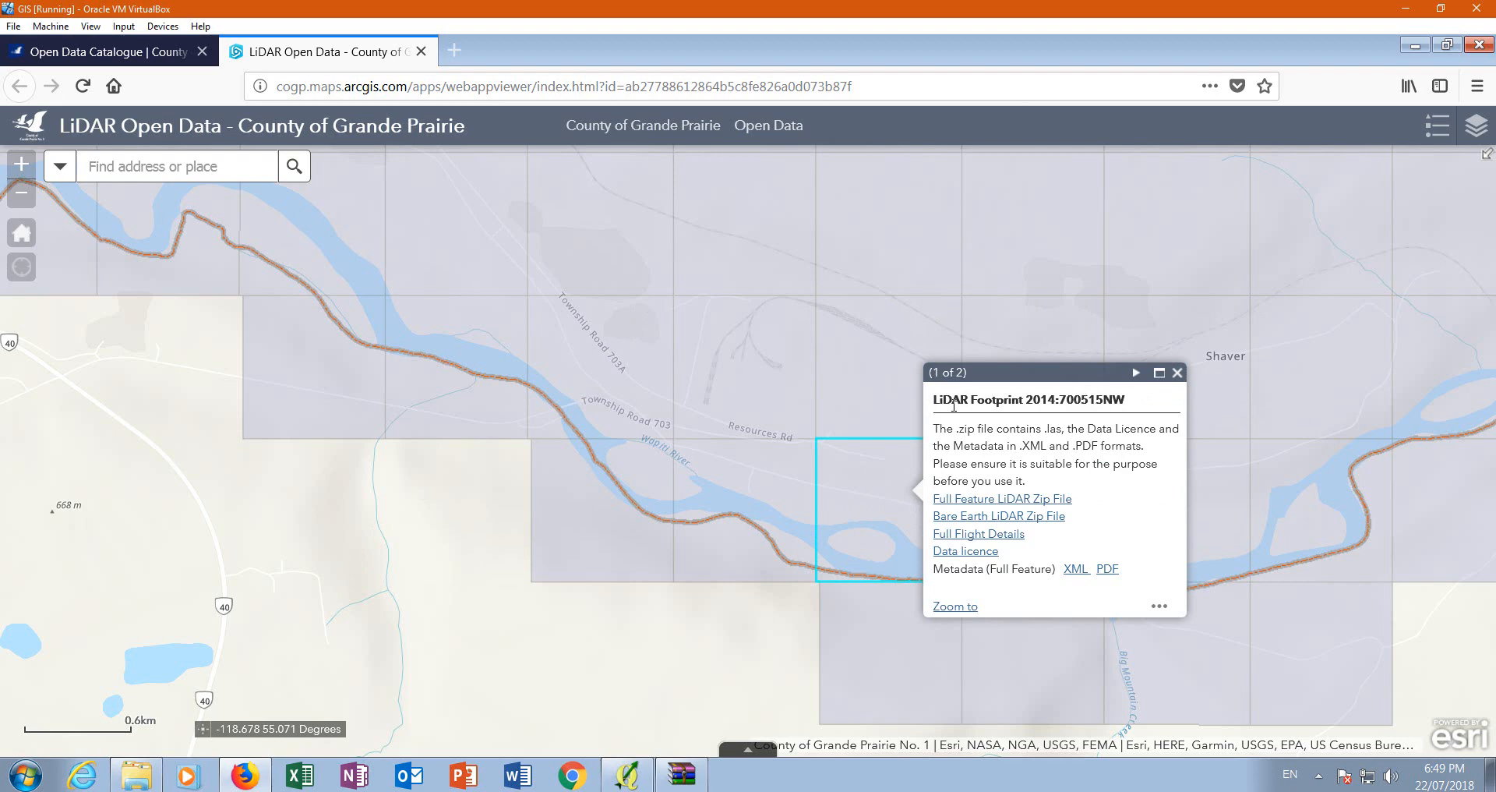
left_click(960, 502)
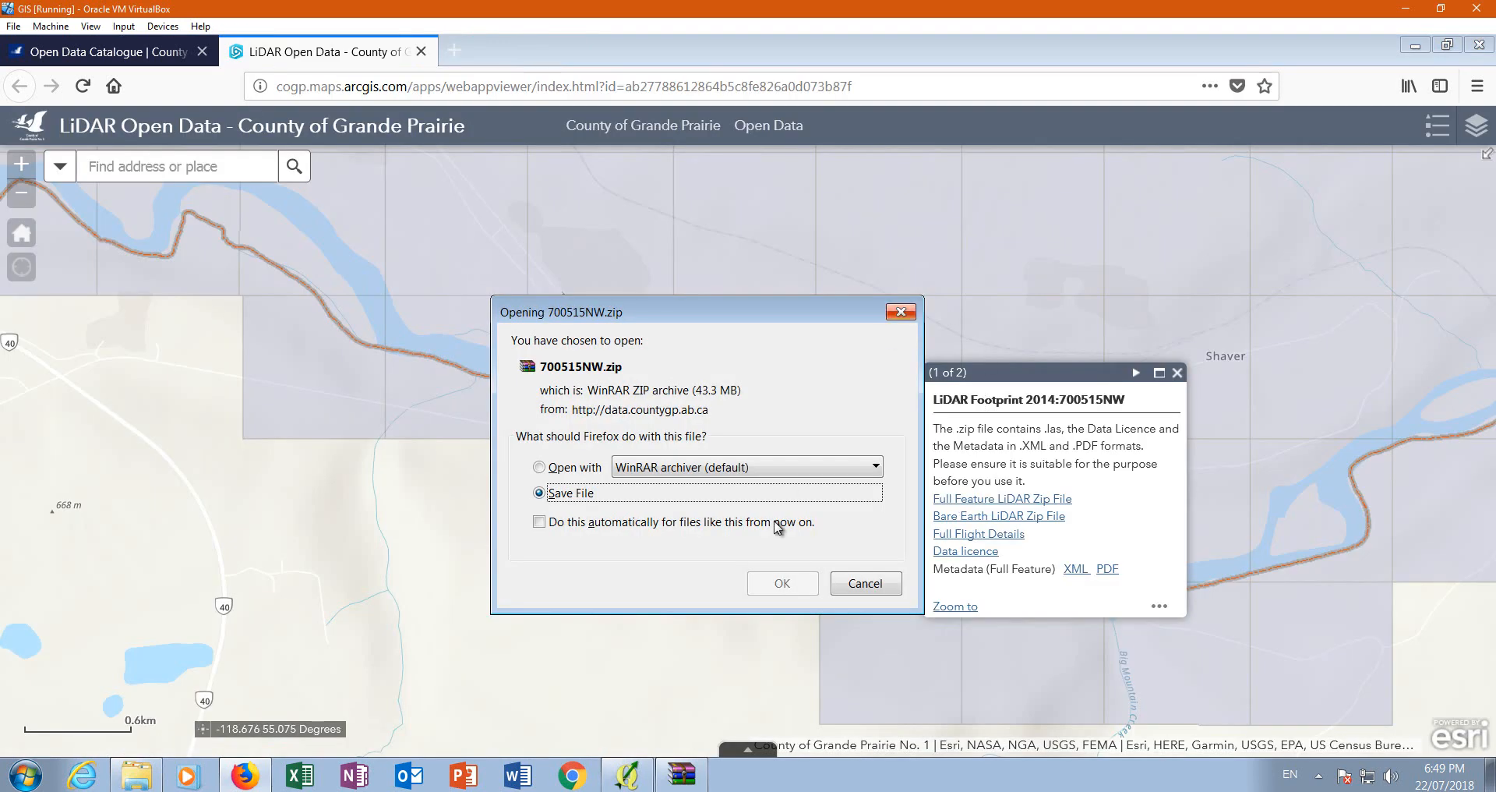
left_click(784, 592)
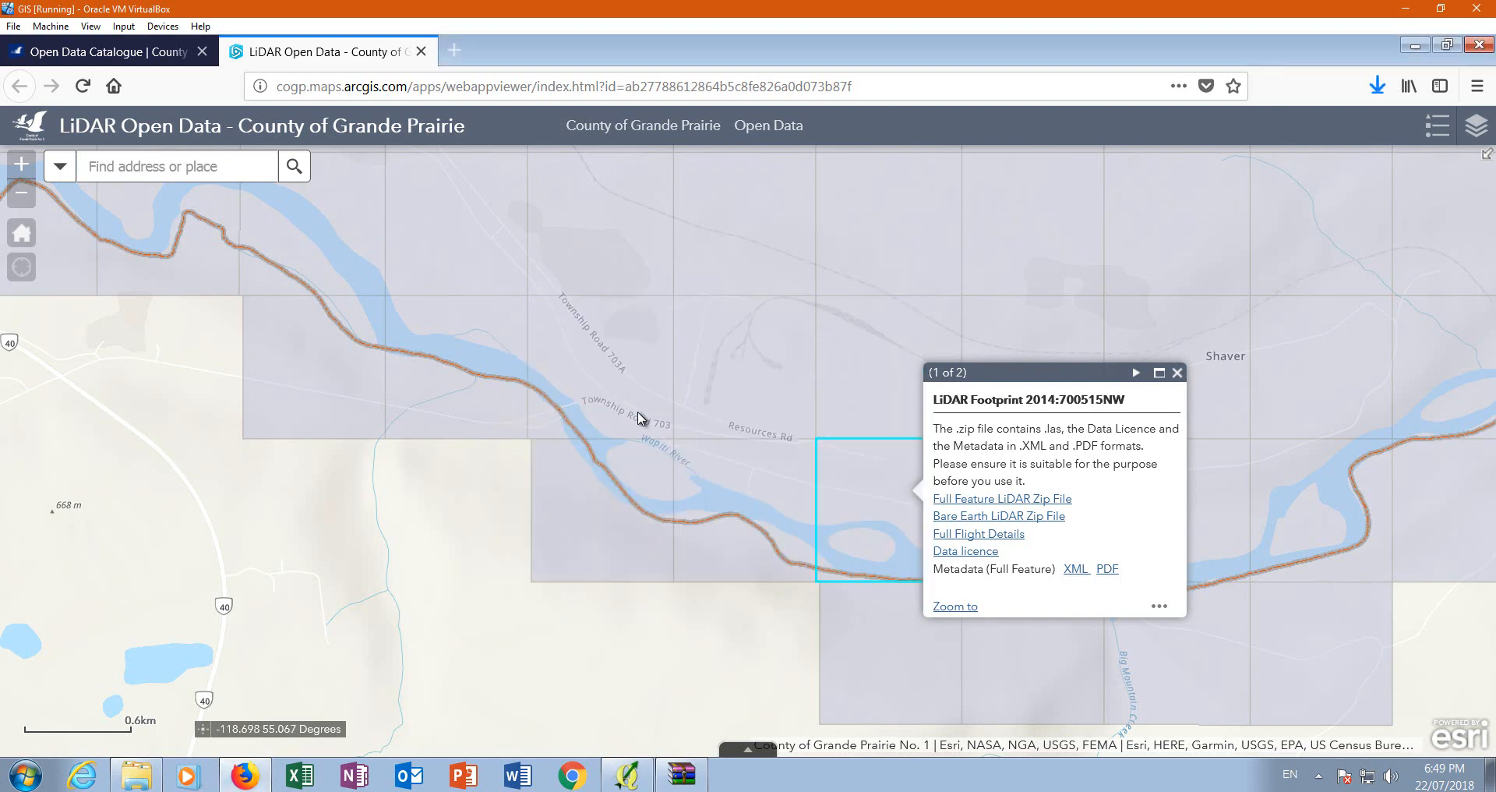
left_click(1177, 373)
- Show the downloaded 700515NW.zip in its containing folder and check the archive's properties
left_click(1377, 85)
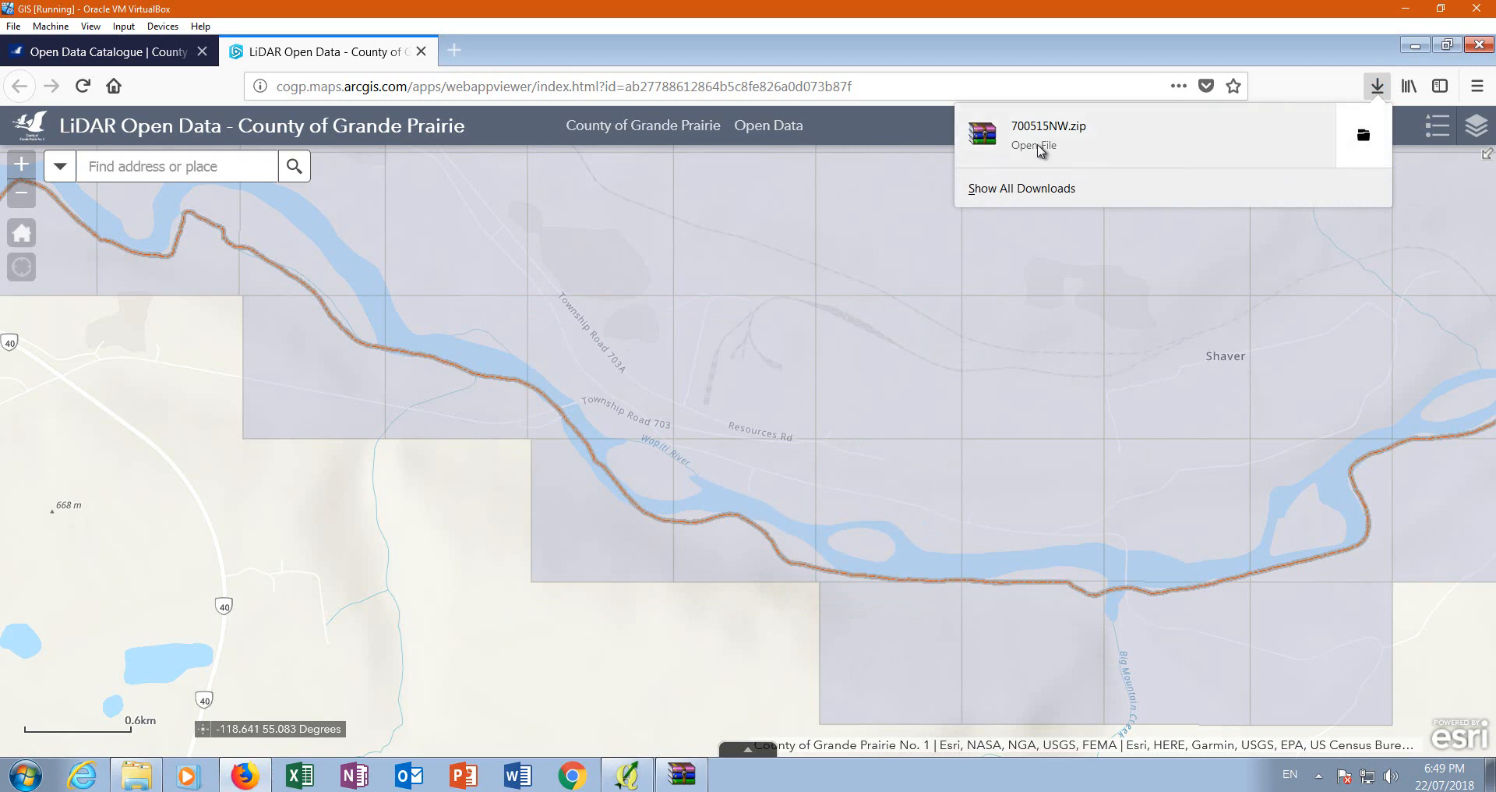
right_click(1033, 129)
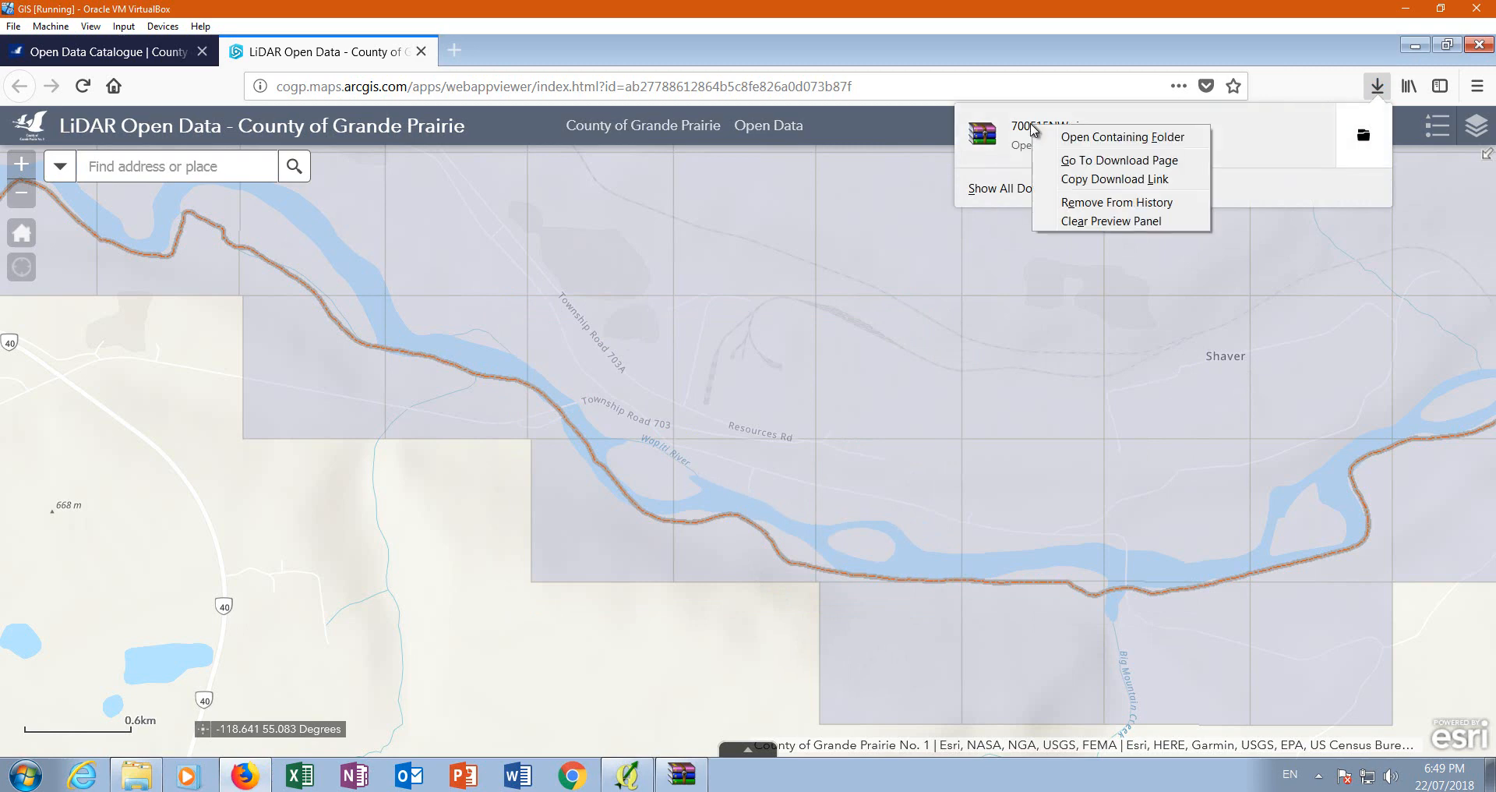
left_click(1122, 137)
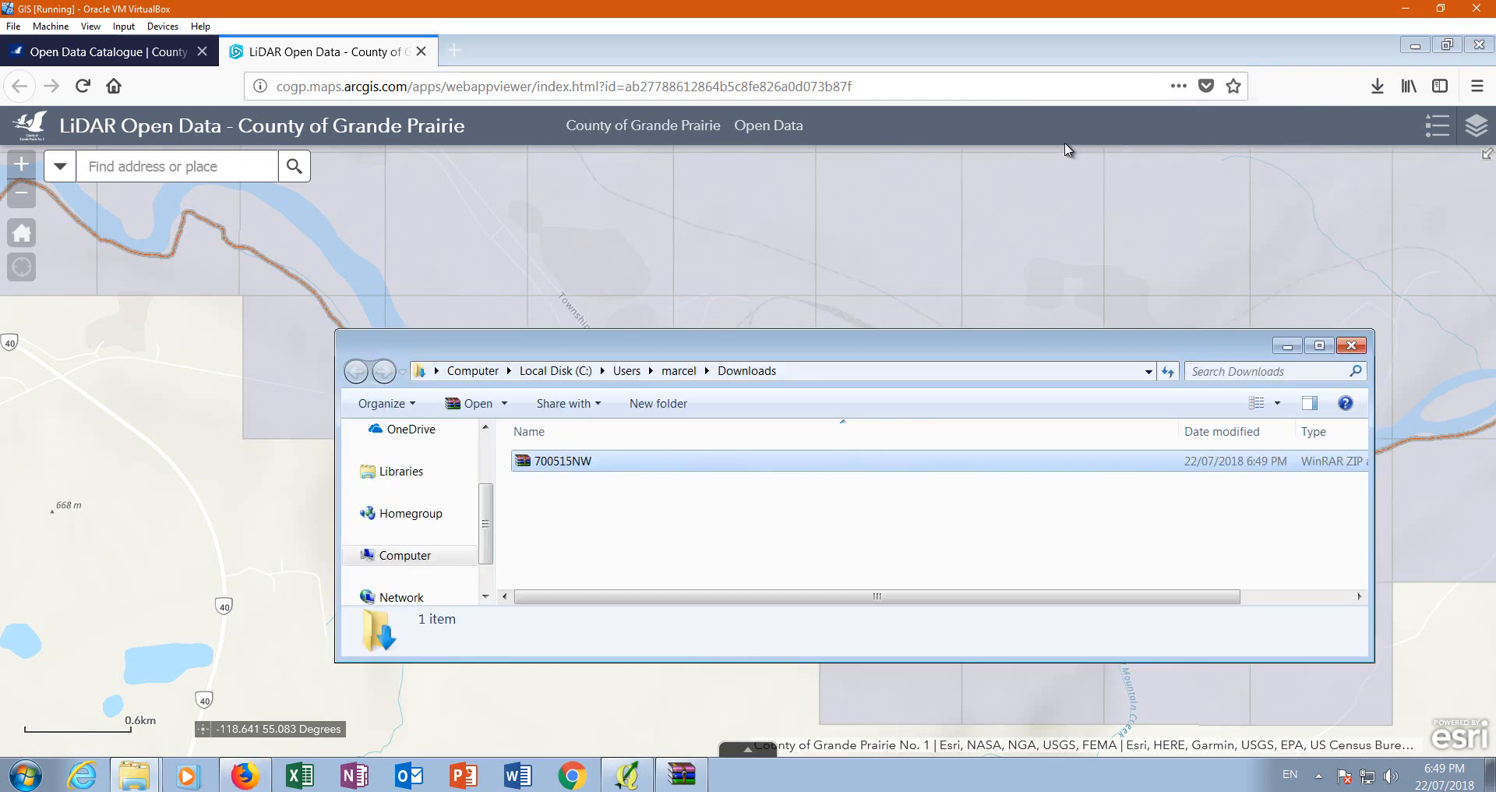
right_click(576, 468)
left_click(629, 453)
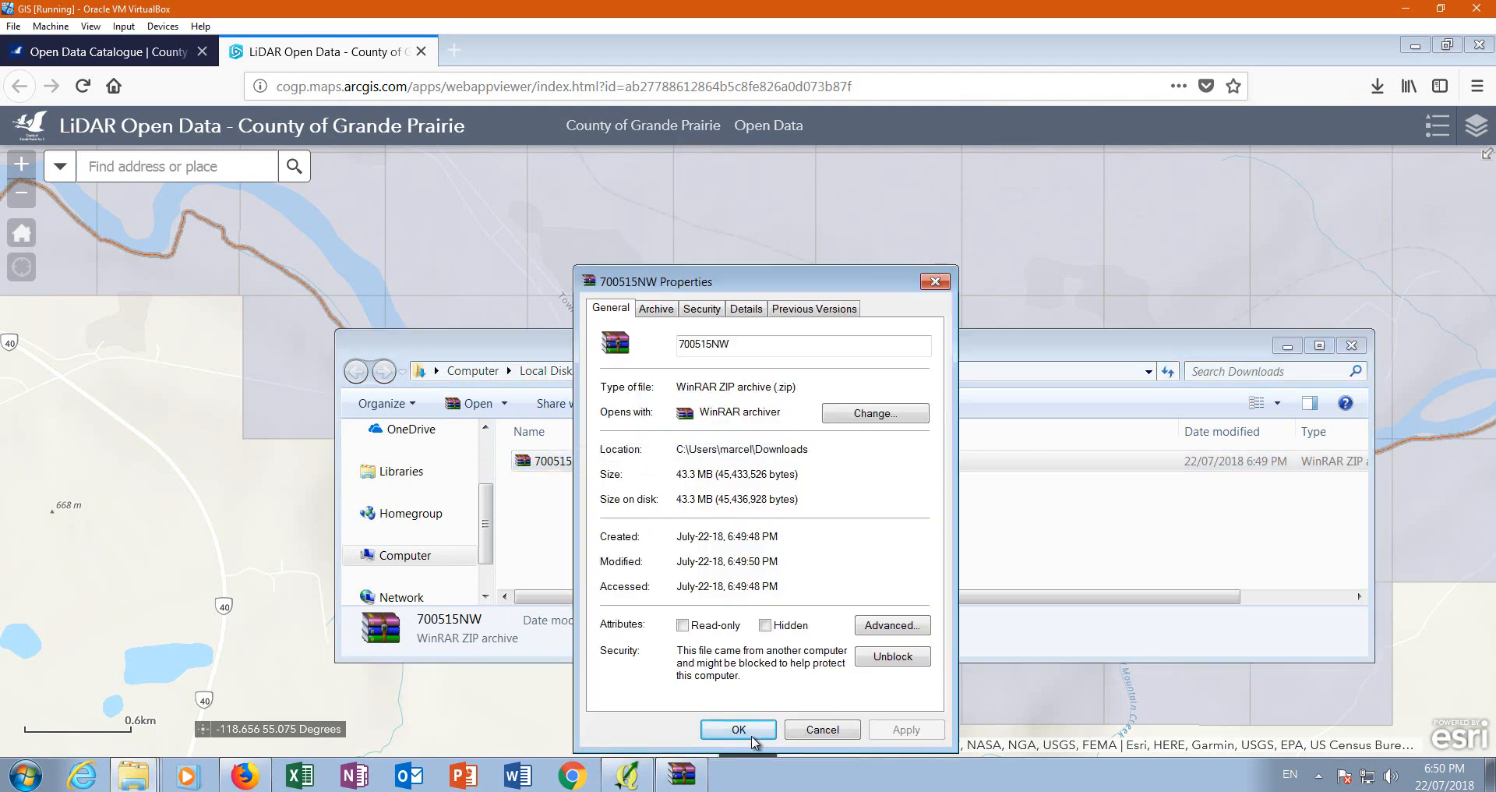
left_click(790, 733)
- Move the 700515NW archive from Downloads into the LIDAR folder of Lesson 10 on the desktop and extract it there
right_click(549, 459)
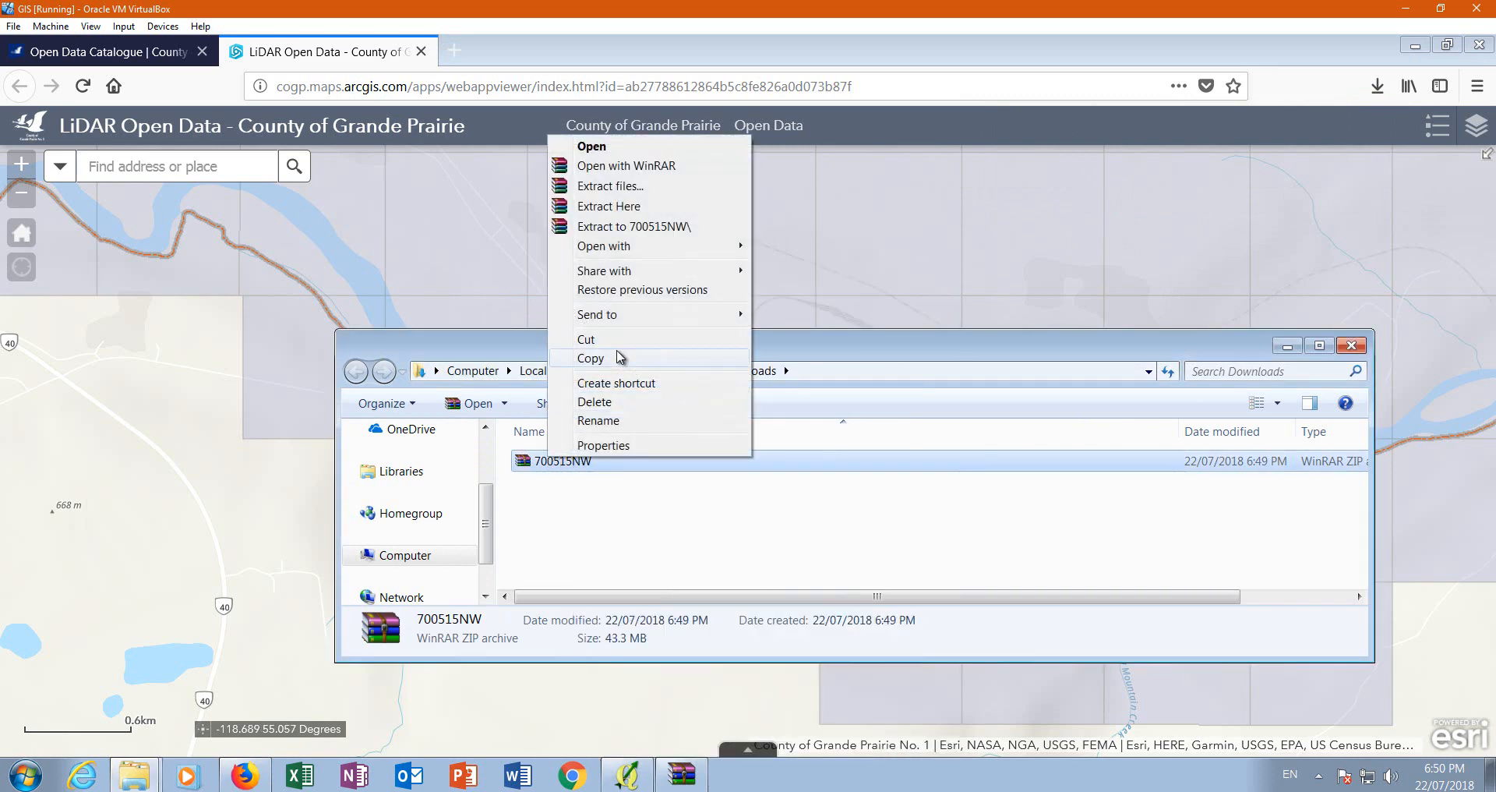
left_click(621, 341)
left_click(1282, 345)
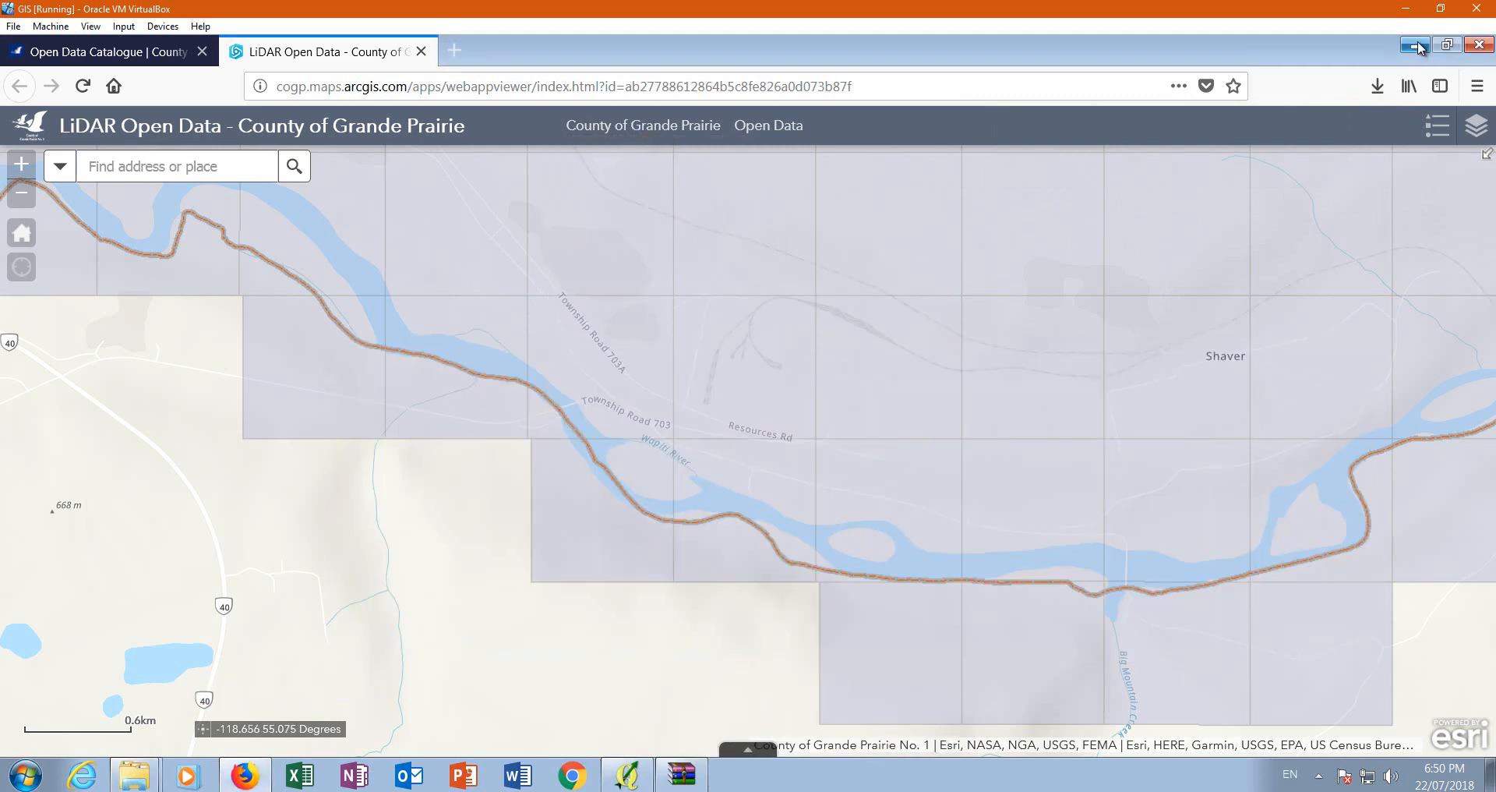
left_click(1414, 45)
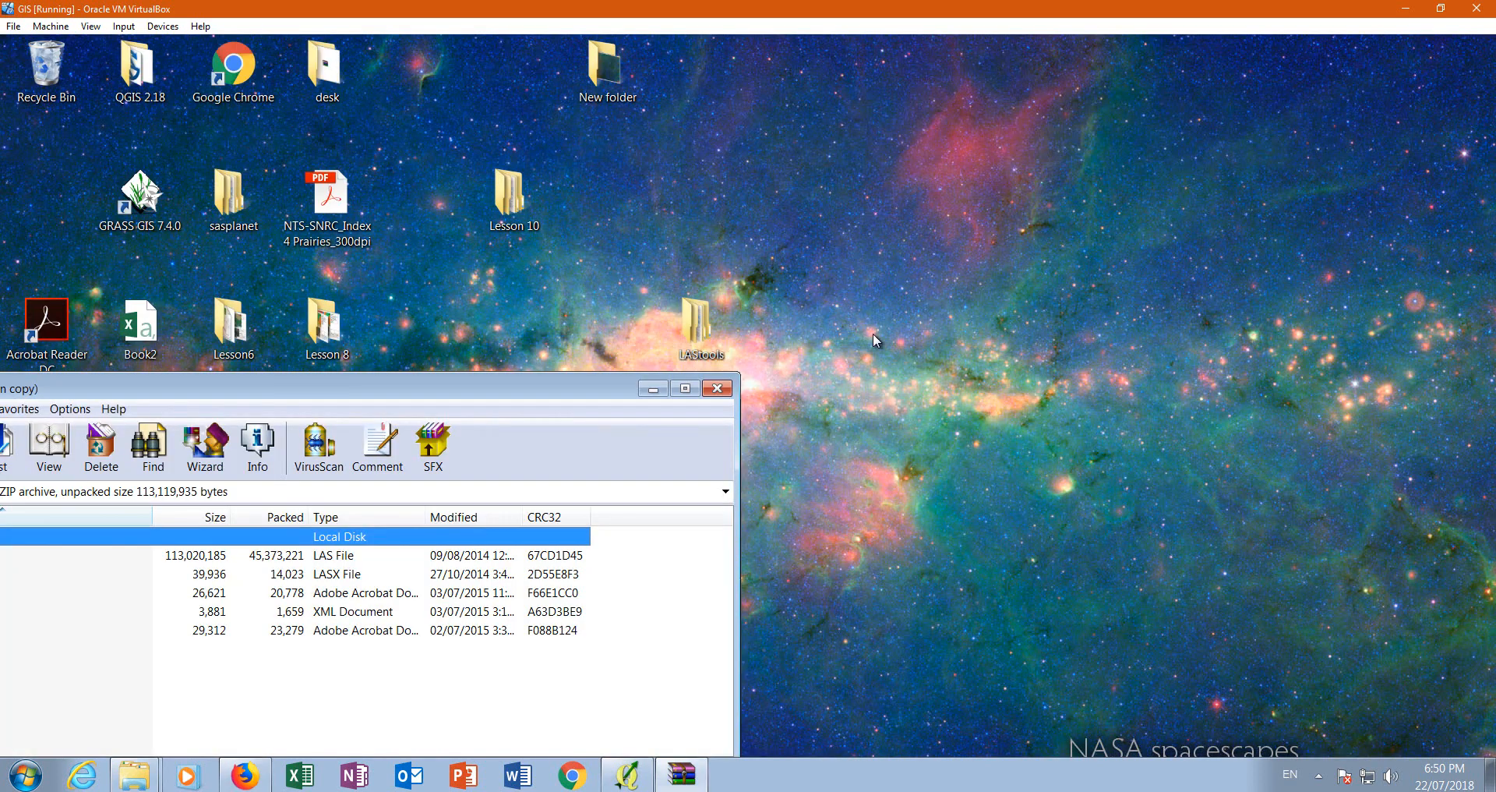
double_click(508, 184)
double_click(573, 486)
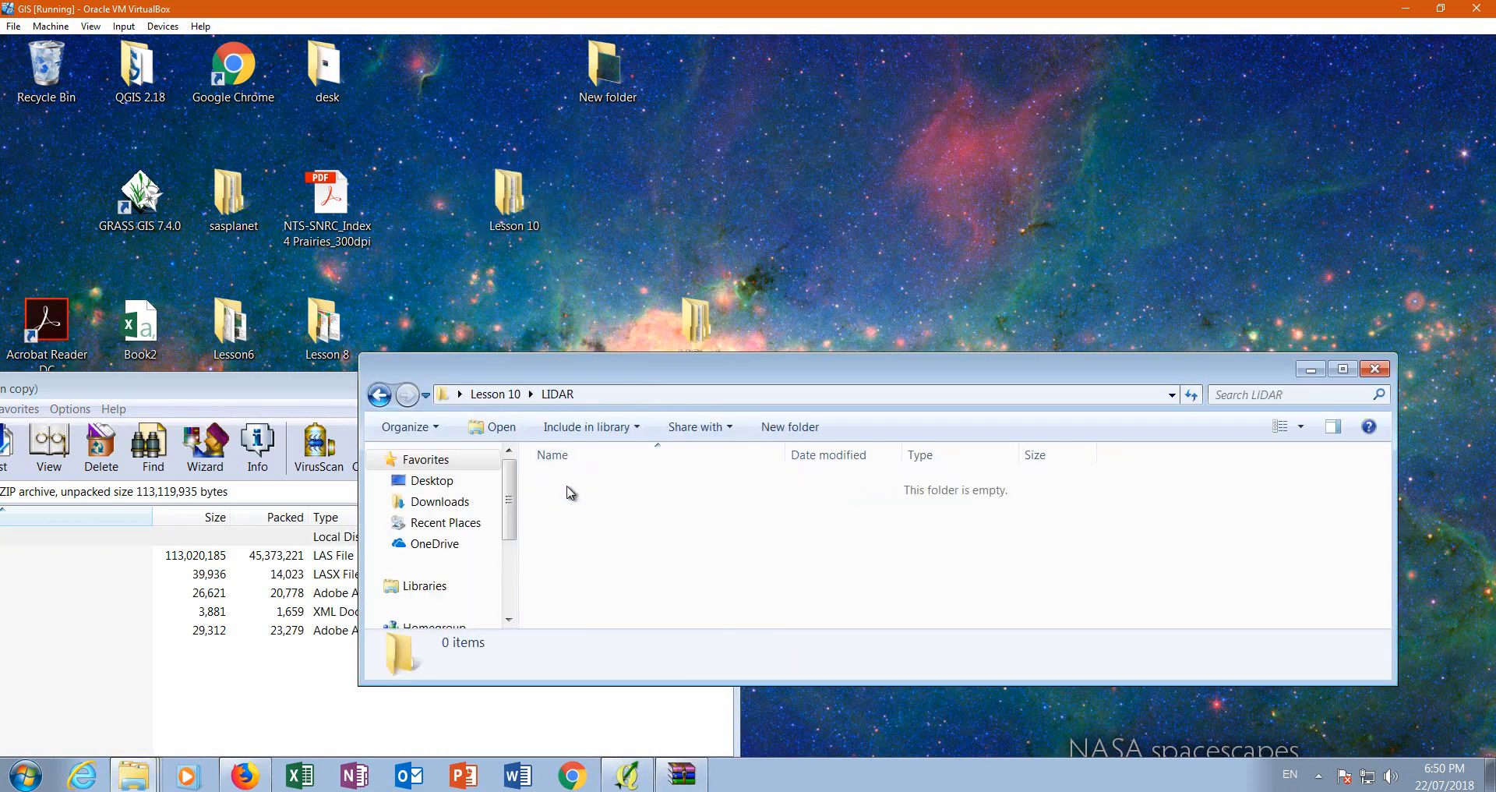
right_click(584, 495)
left_click(643, 614)
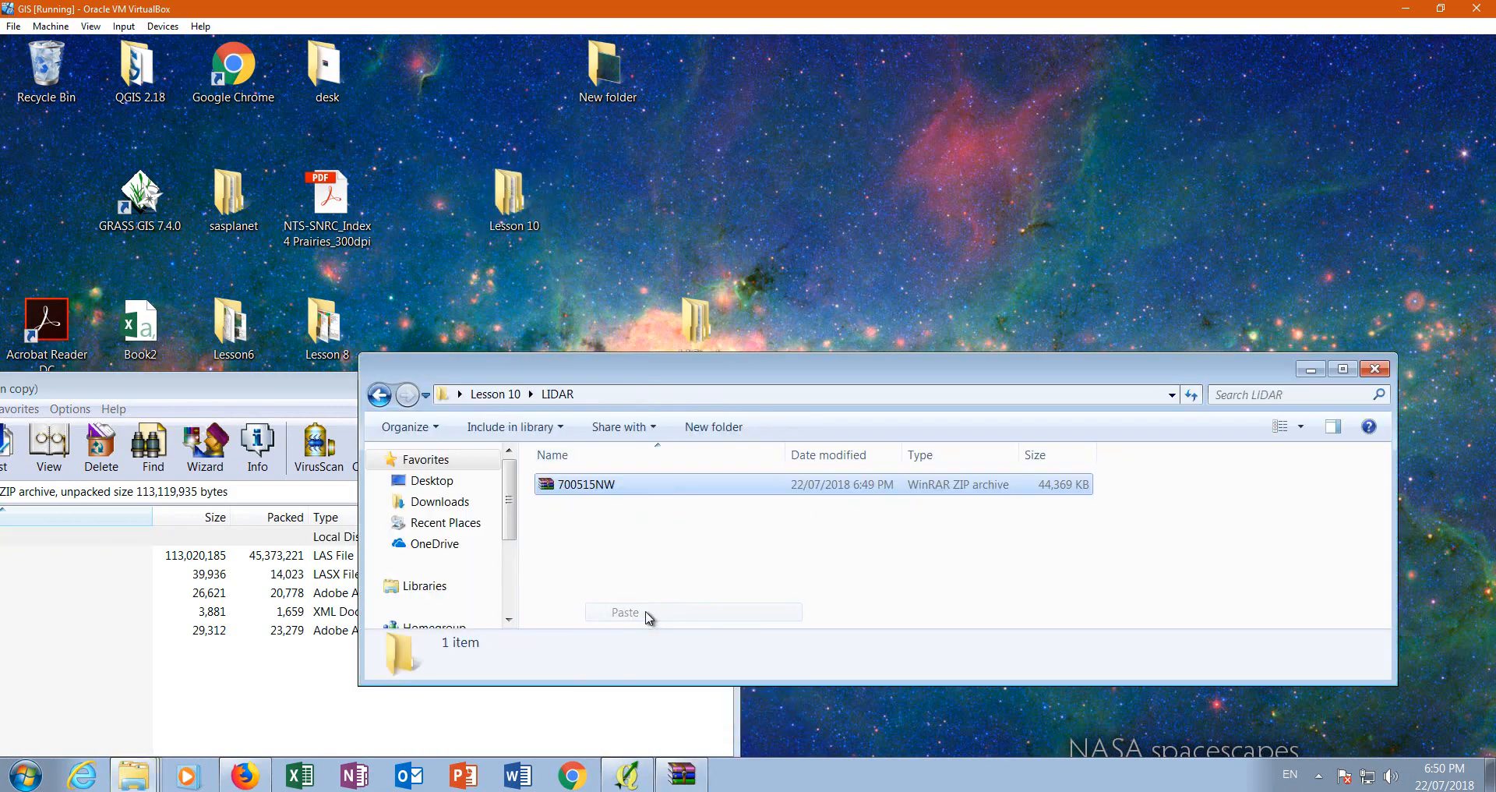
right_click(598, 484)
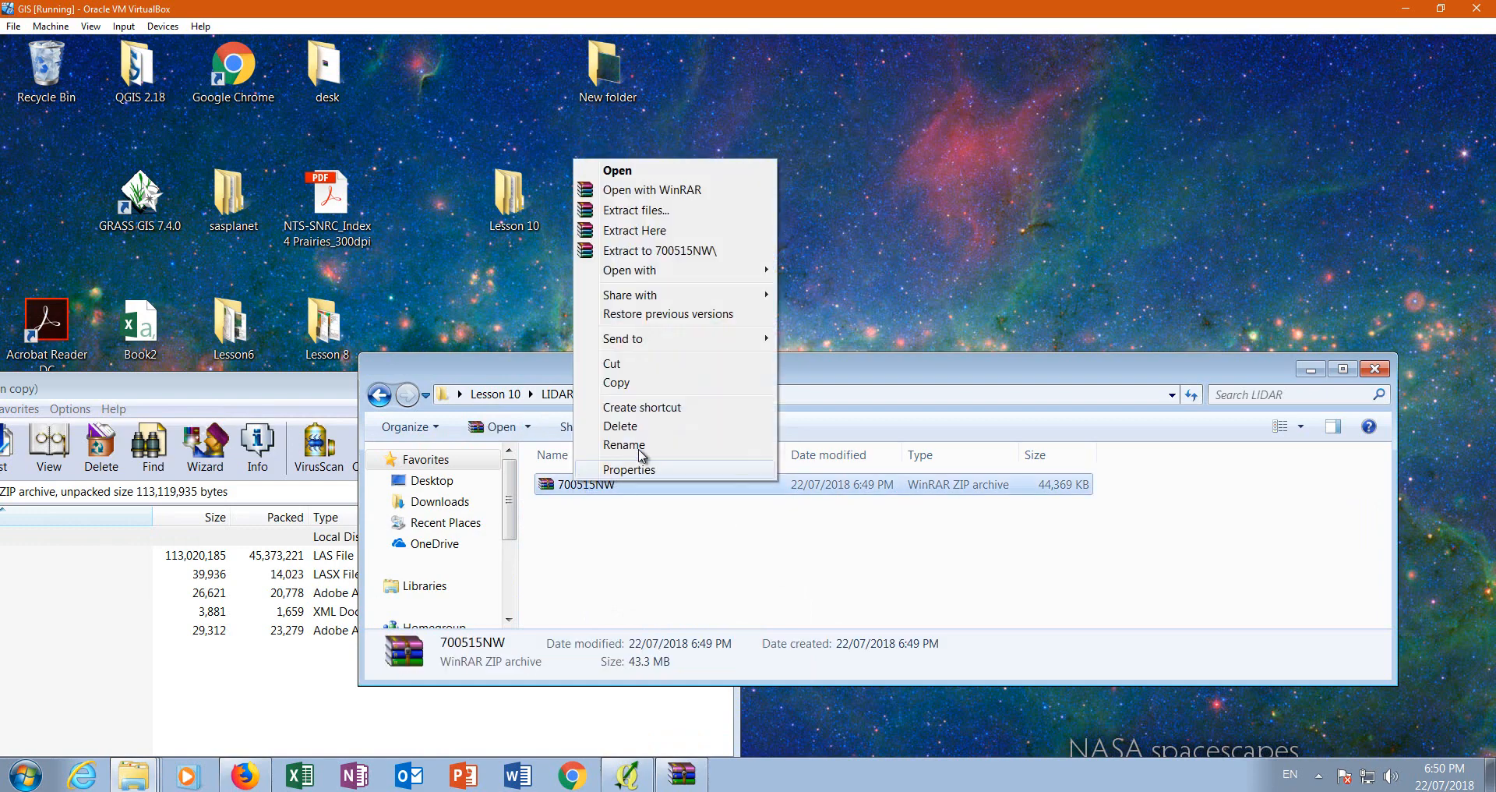
left_click(646, 231)
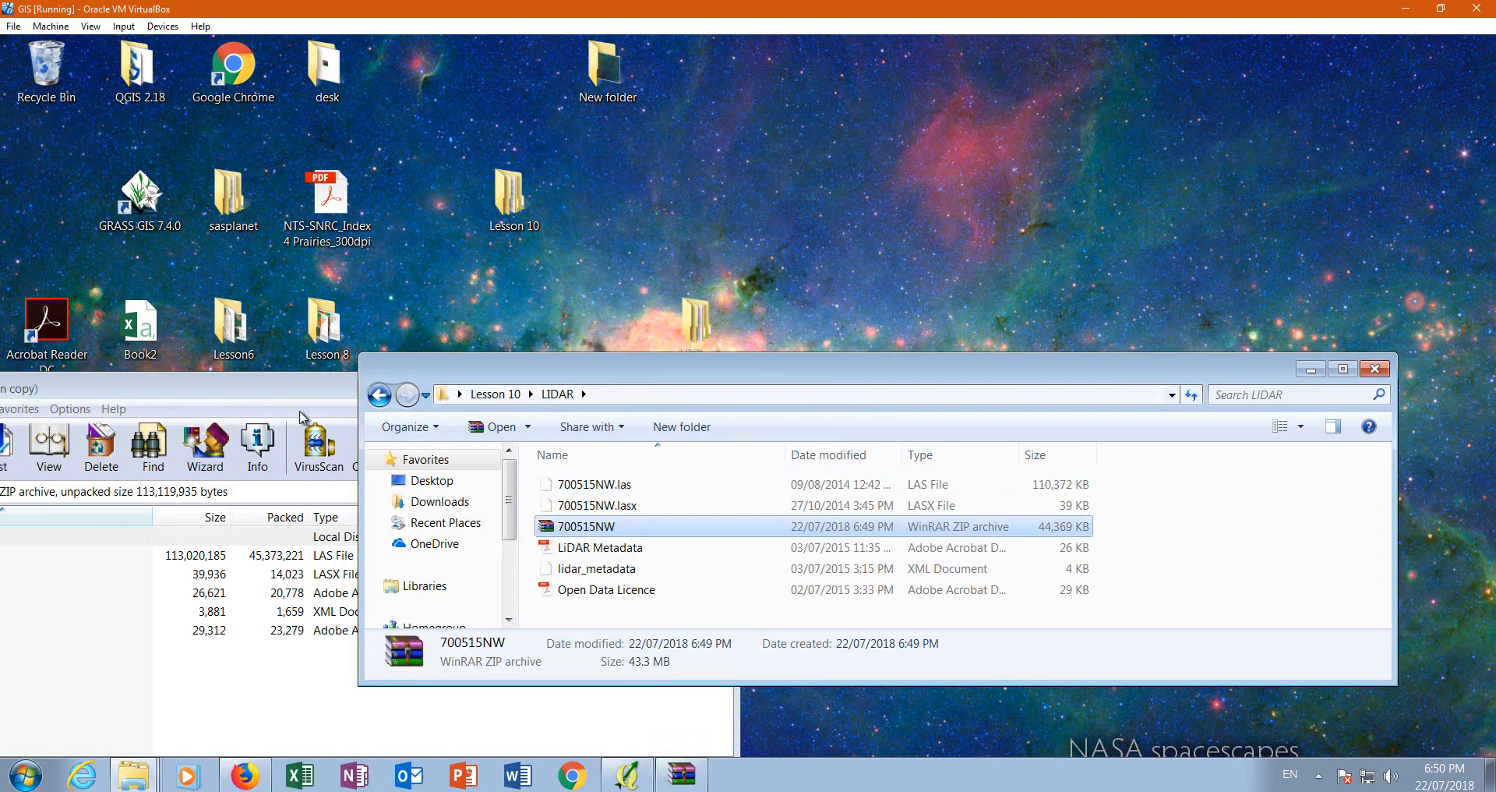
- Read the LiDAR Metadata PDF in the LIDAR folder for datum, UTM zone, accuracy and point density, then close it
left_click_drag(1074, 375, 1107, 169)
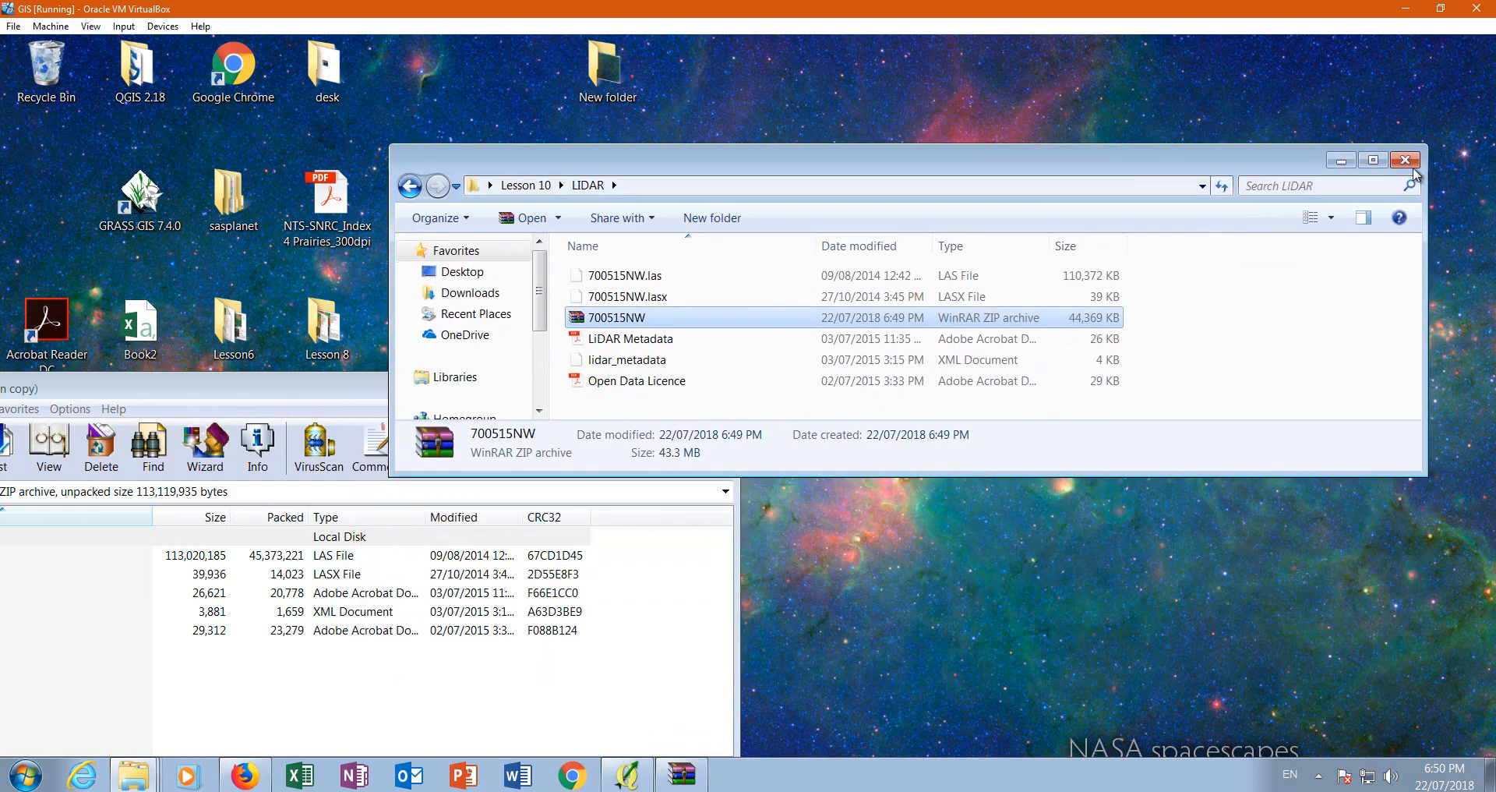
left_click(1374, 162)
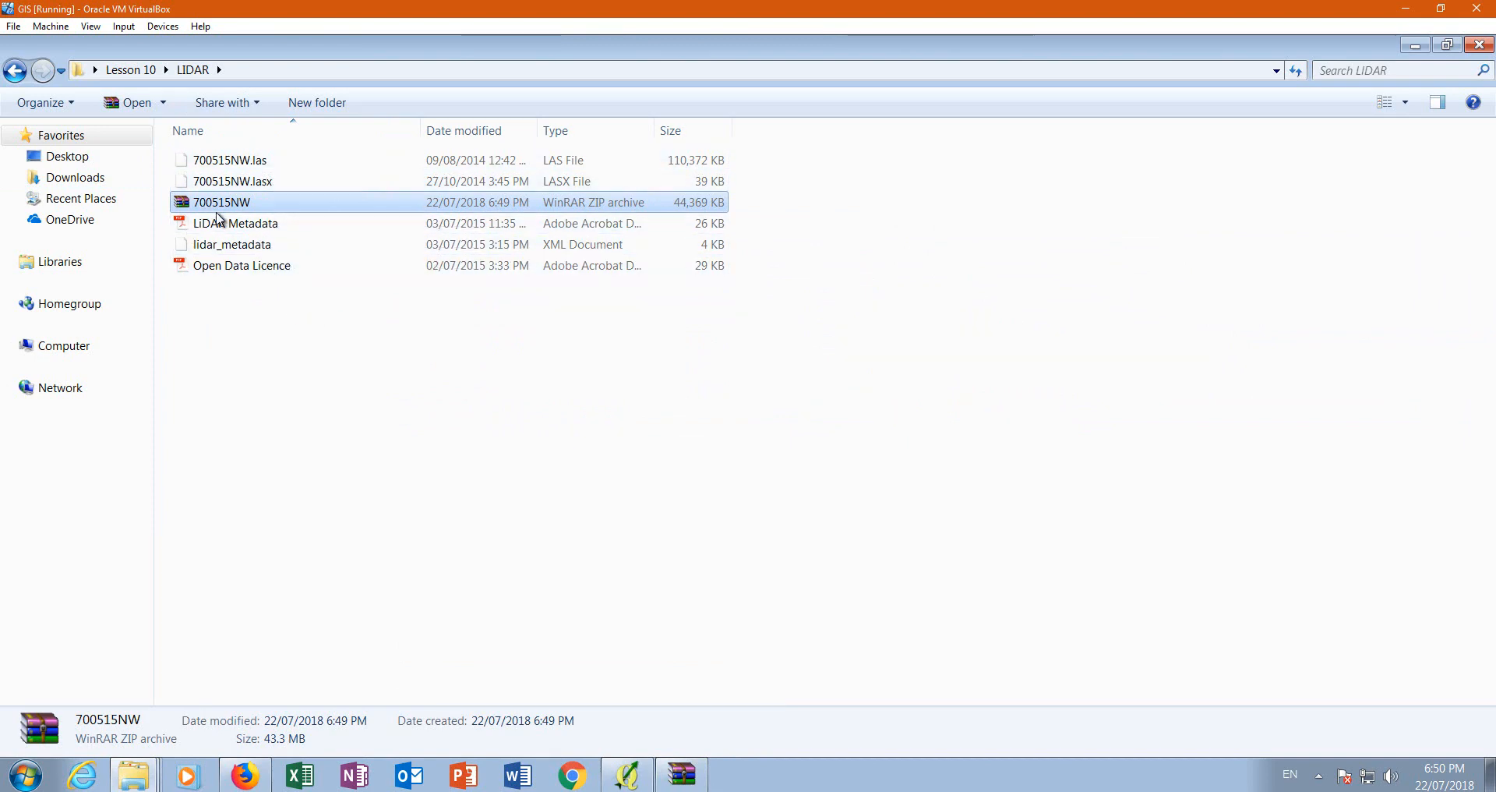
double_click(238, 224)
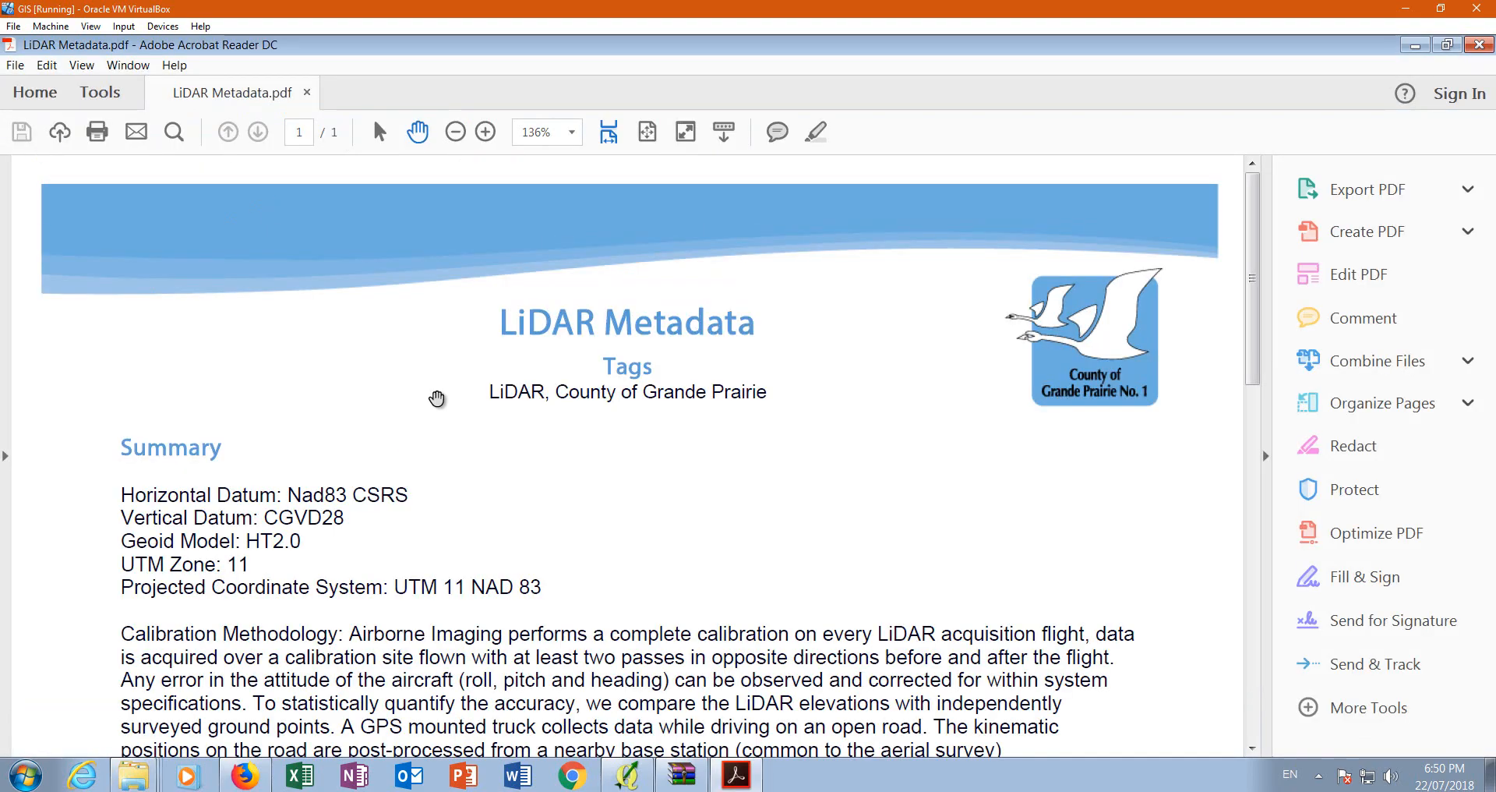
scroll(448, 389, "down", 5)
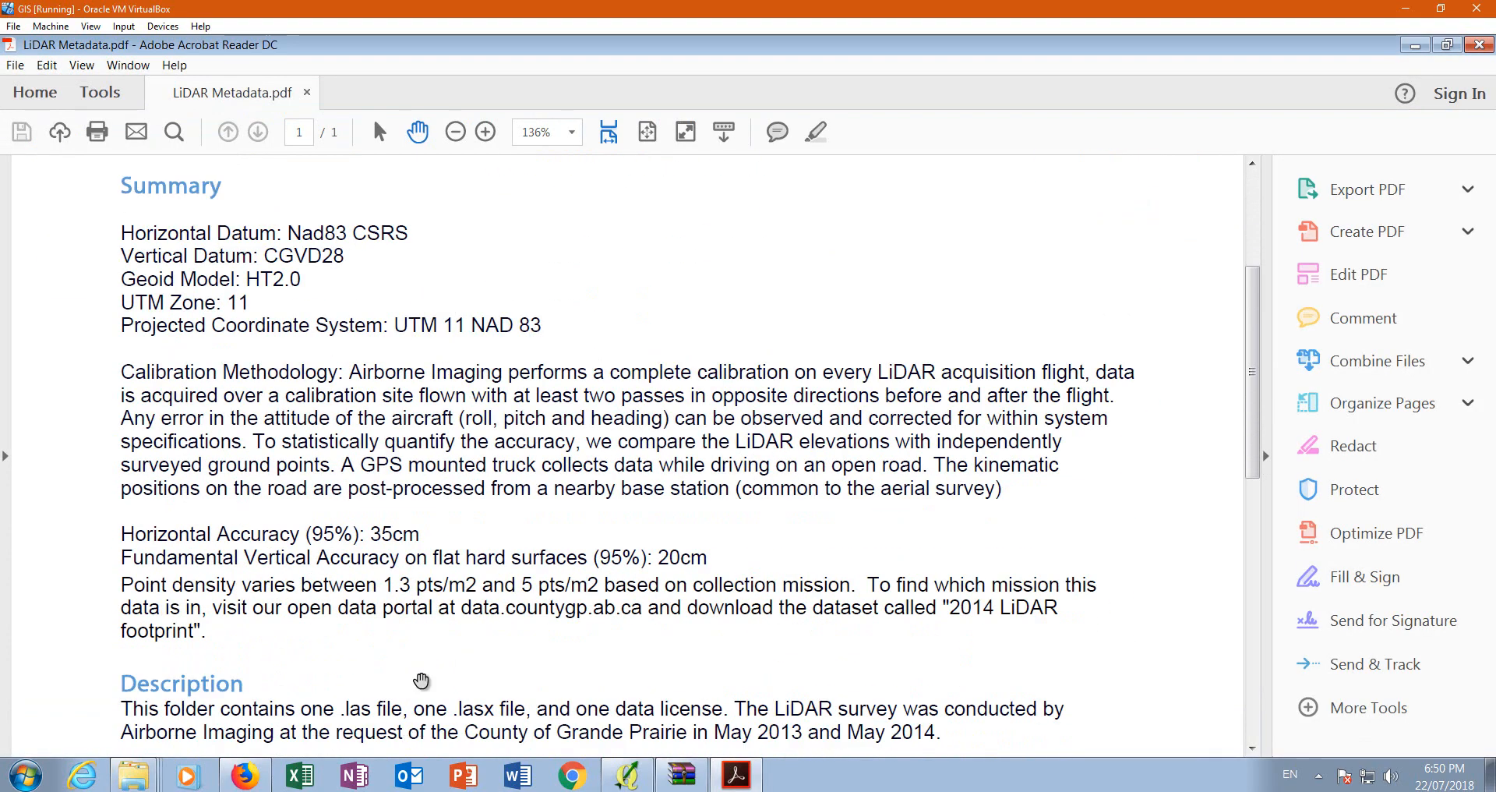
scroll(417, 608, "down", 10)
scroll(359, 580, "up", 11)
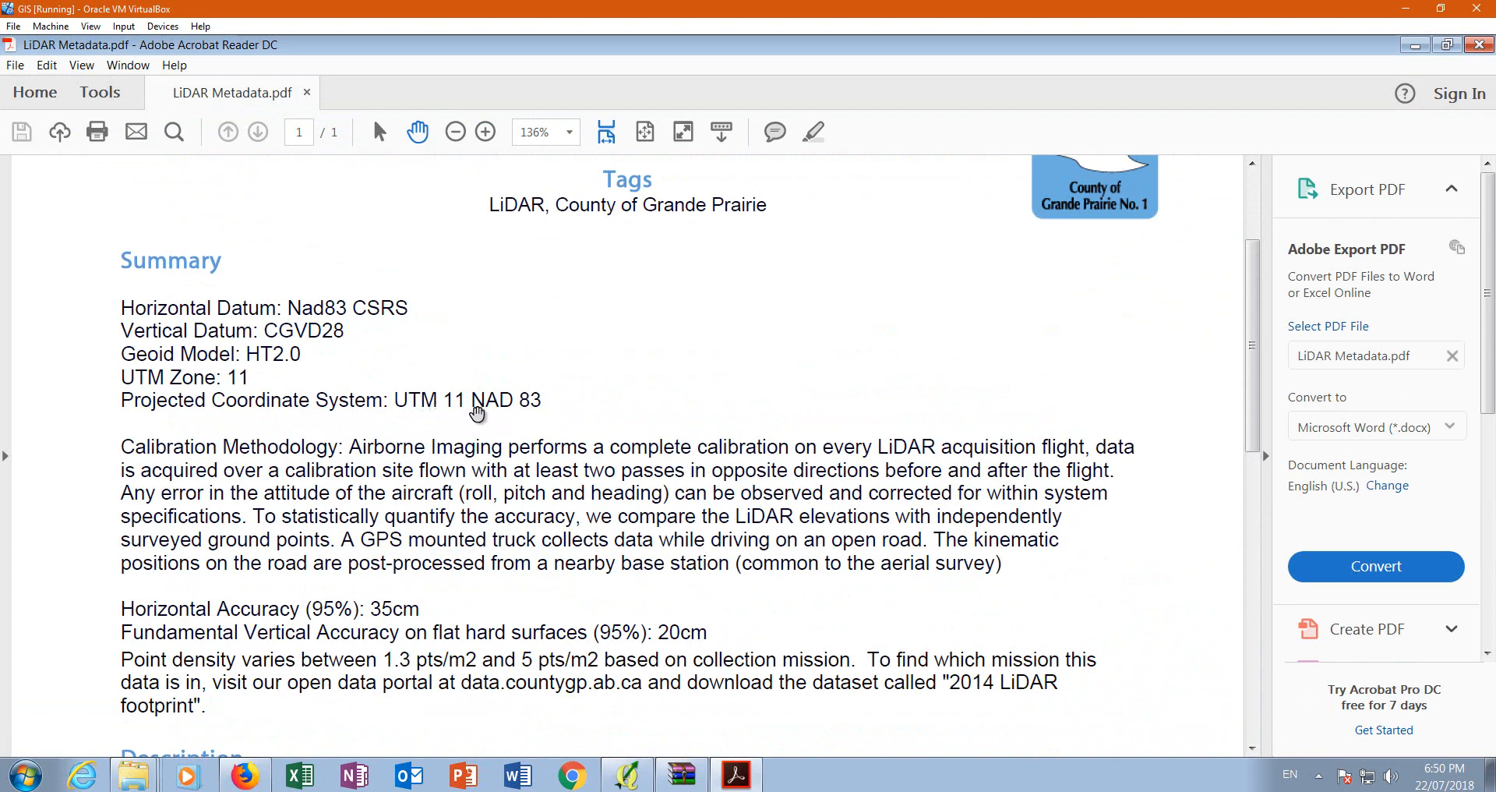
scroll(560, 402, "down", 4)
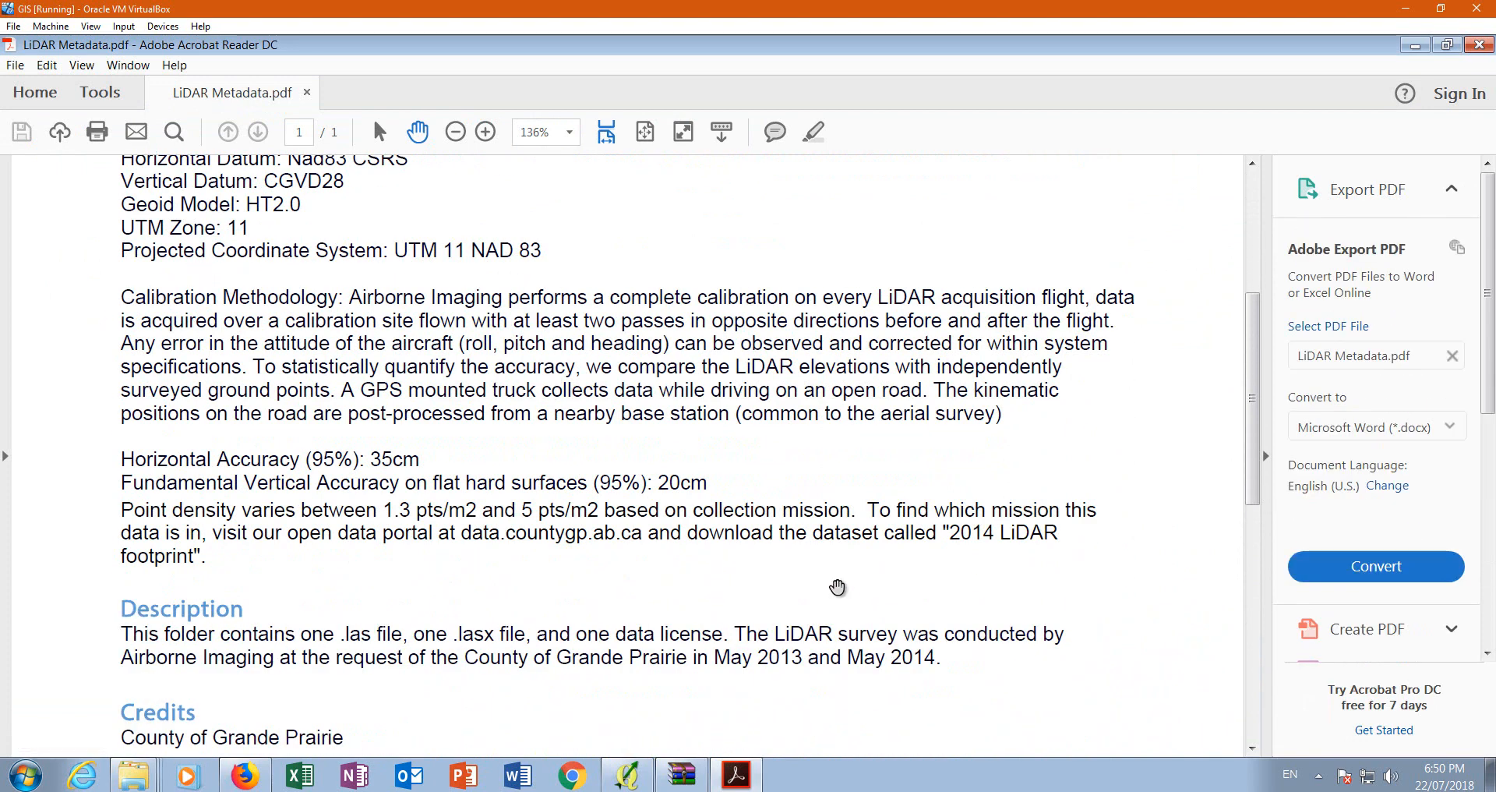
scroll(820, 569, "down", 4)
left_click(1478, 45)
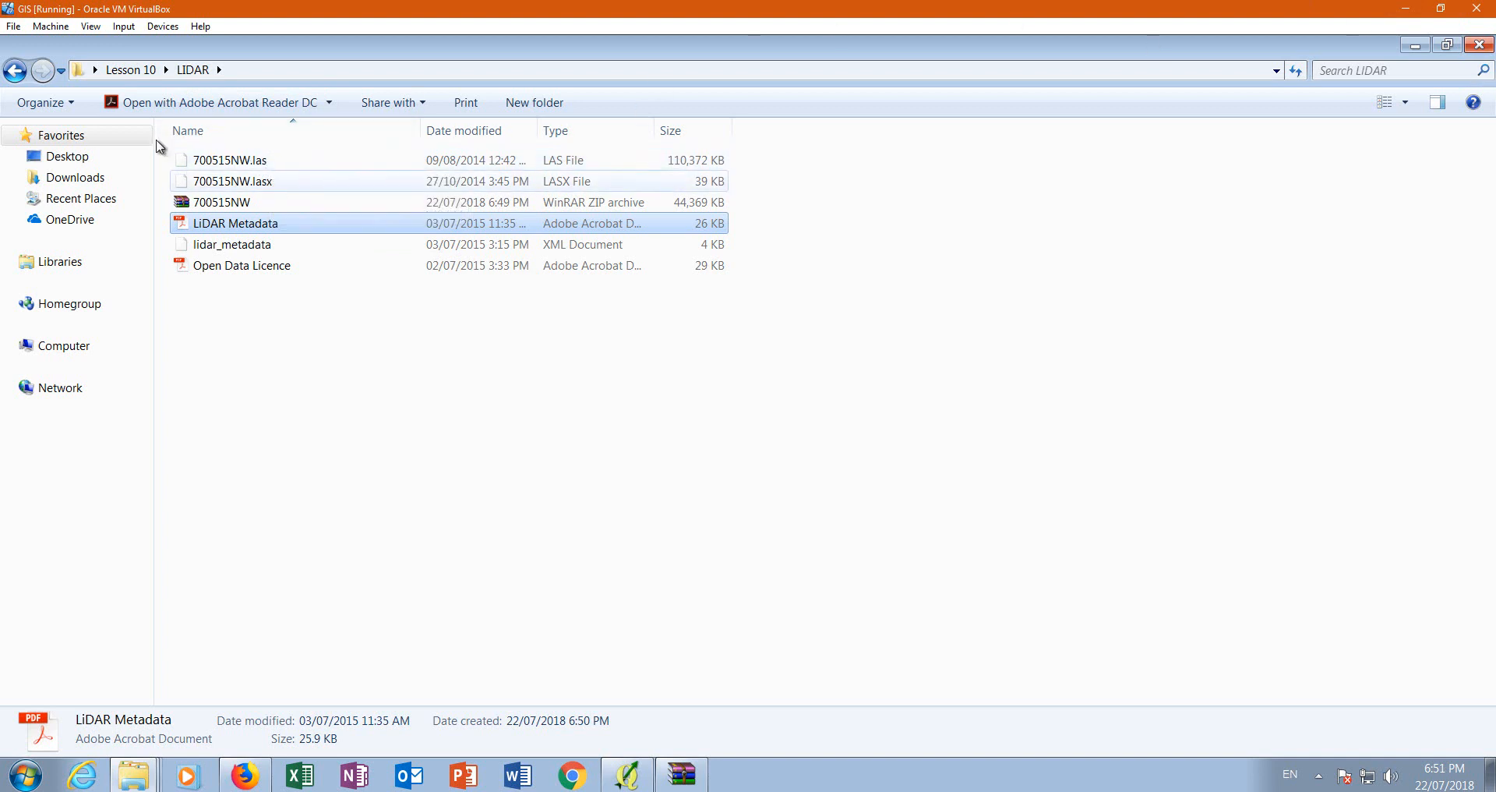
- Close the LIDAR folder, switch to QGIS and open the lasview tool from the LAStools group
left_click(248, 160)
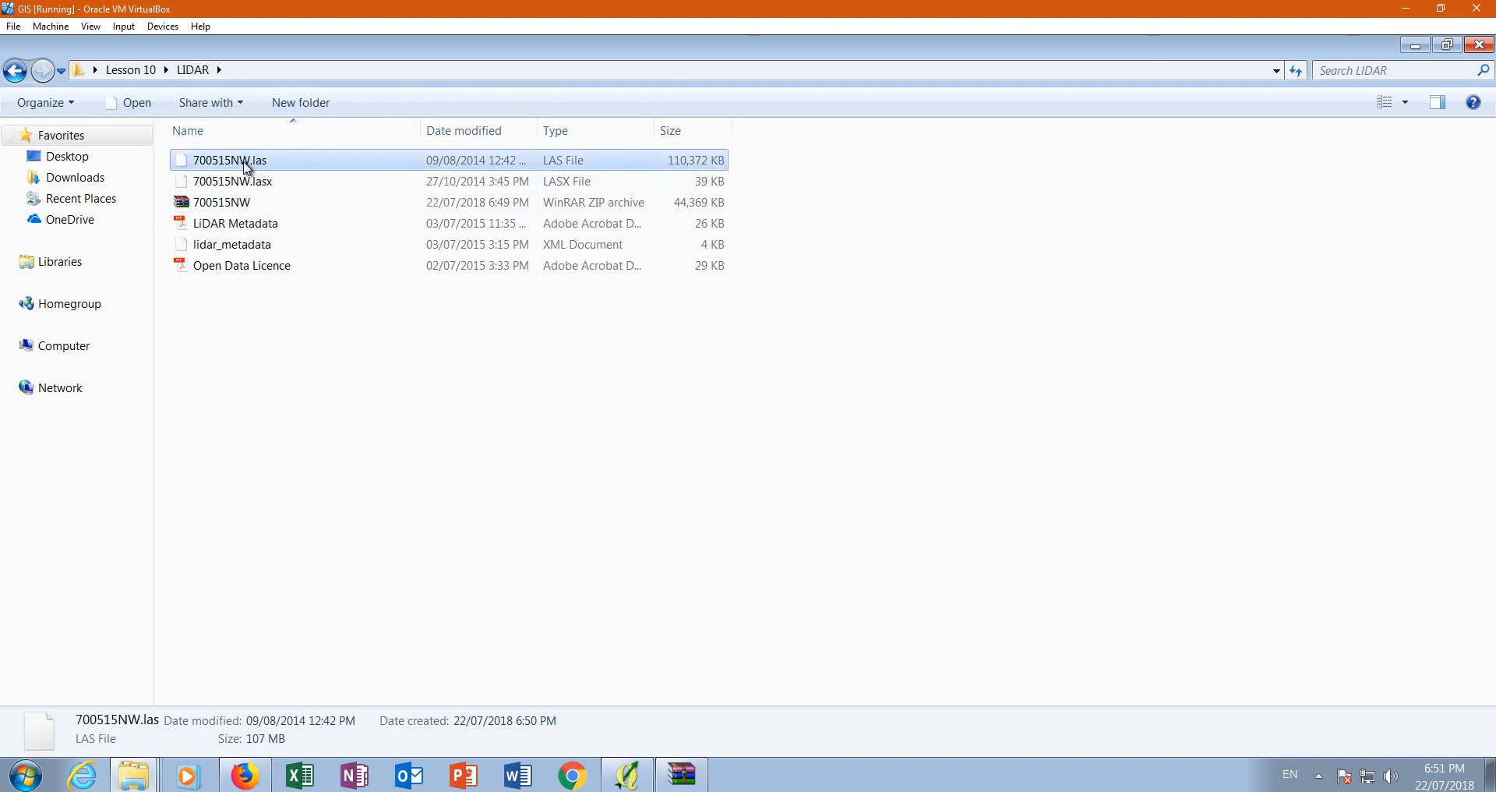
left_click(1483, 48)
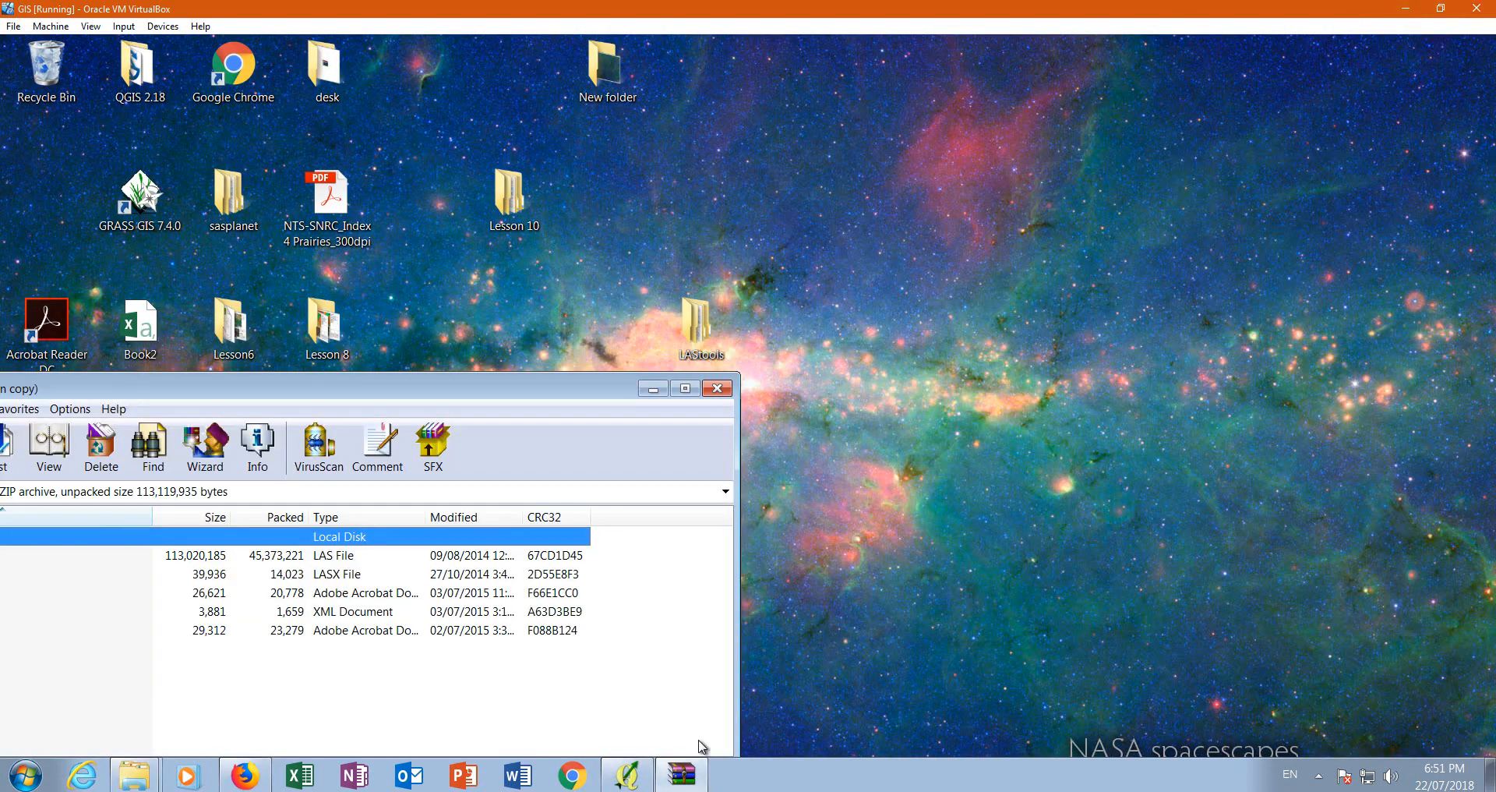
left_click(635, 781)
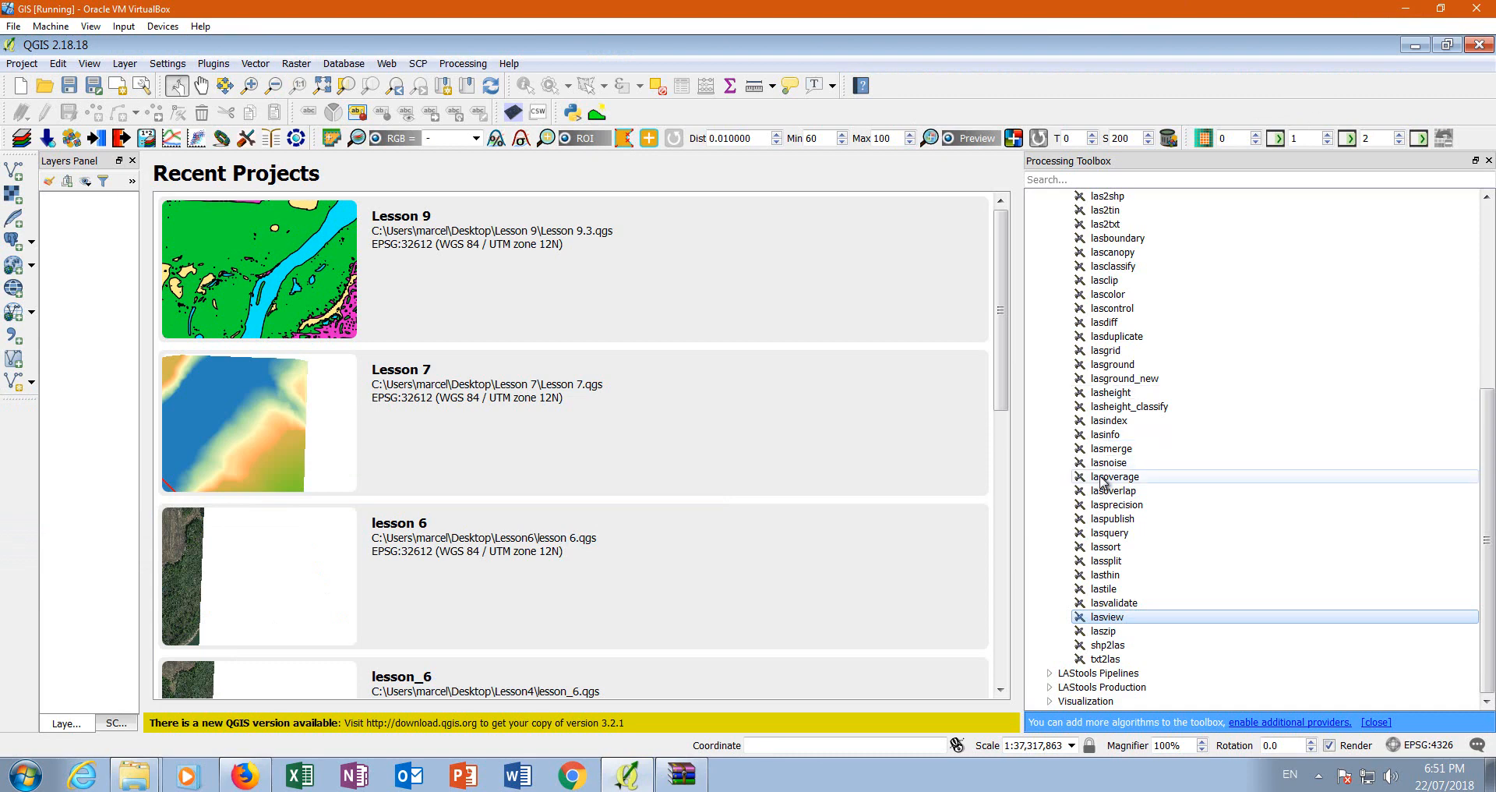
scroll(1114, 461, "up", 5)
left_click(1049, 306)
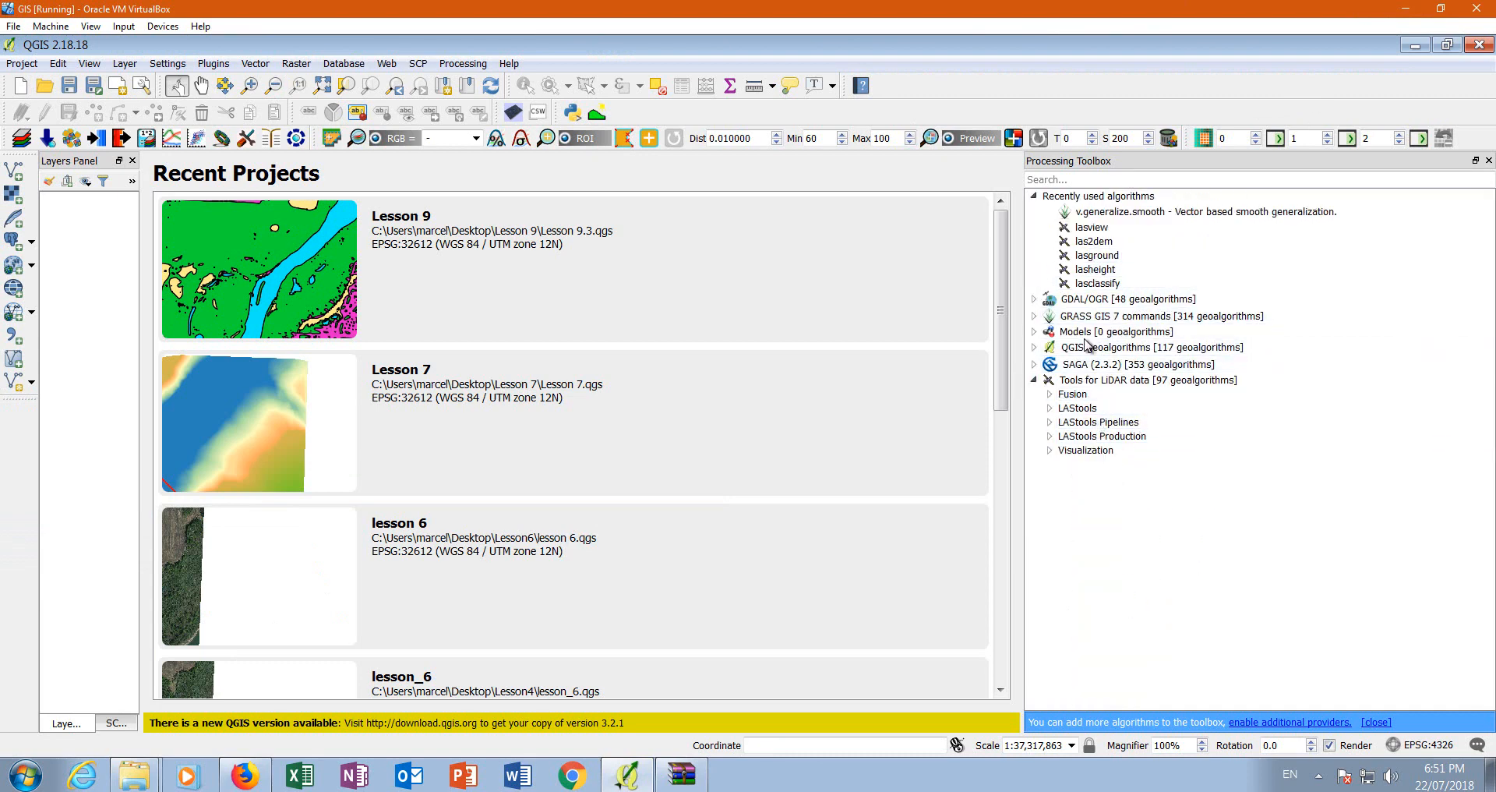
left_click(1035, 196)
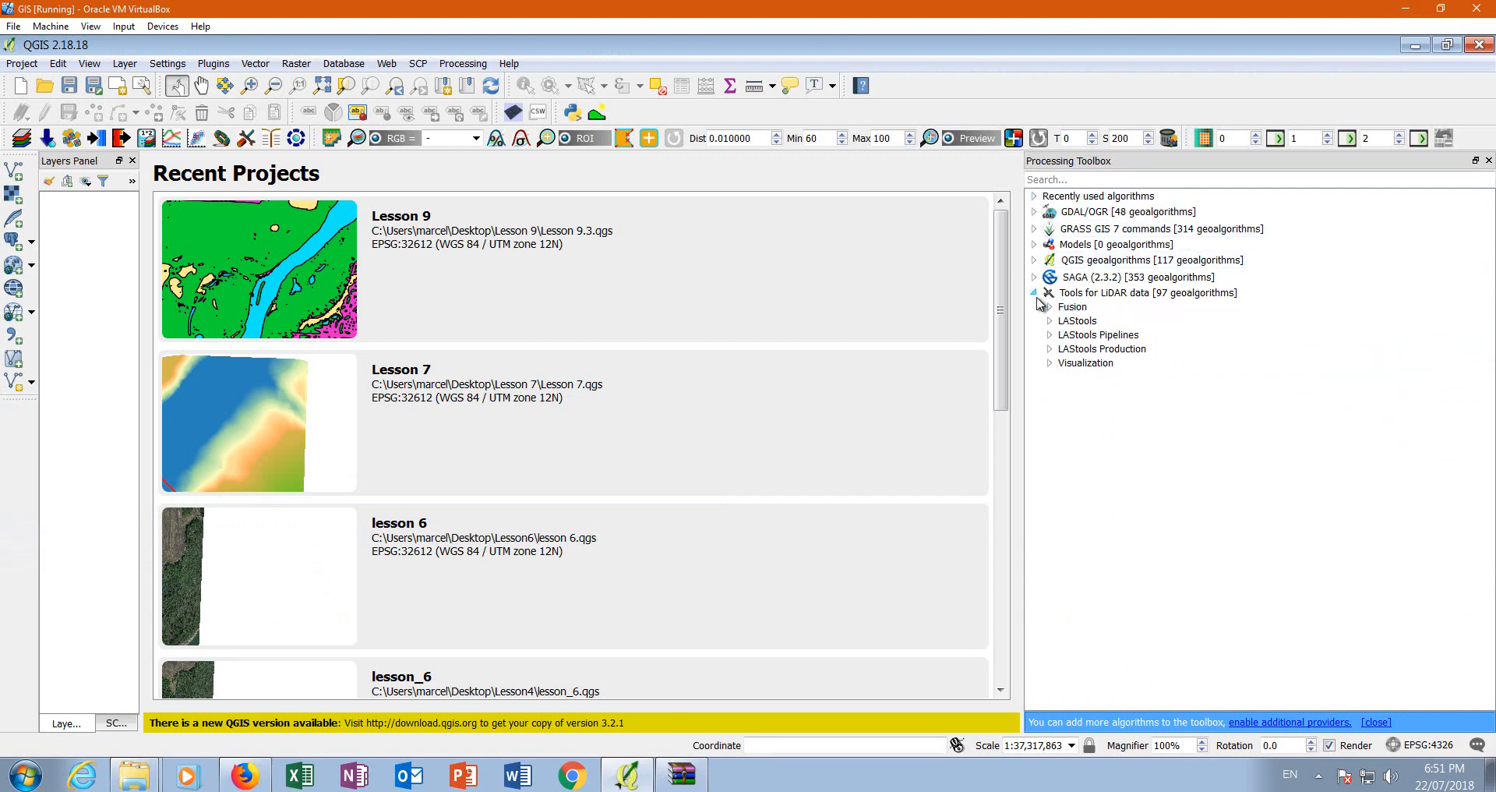
left_click(1050, 322)
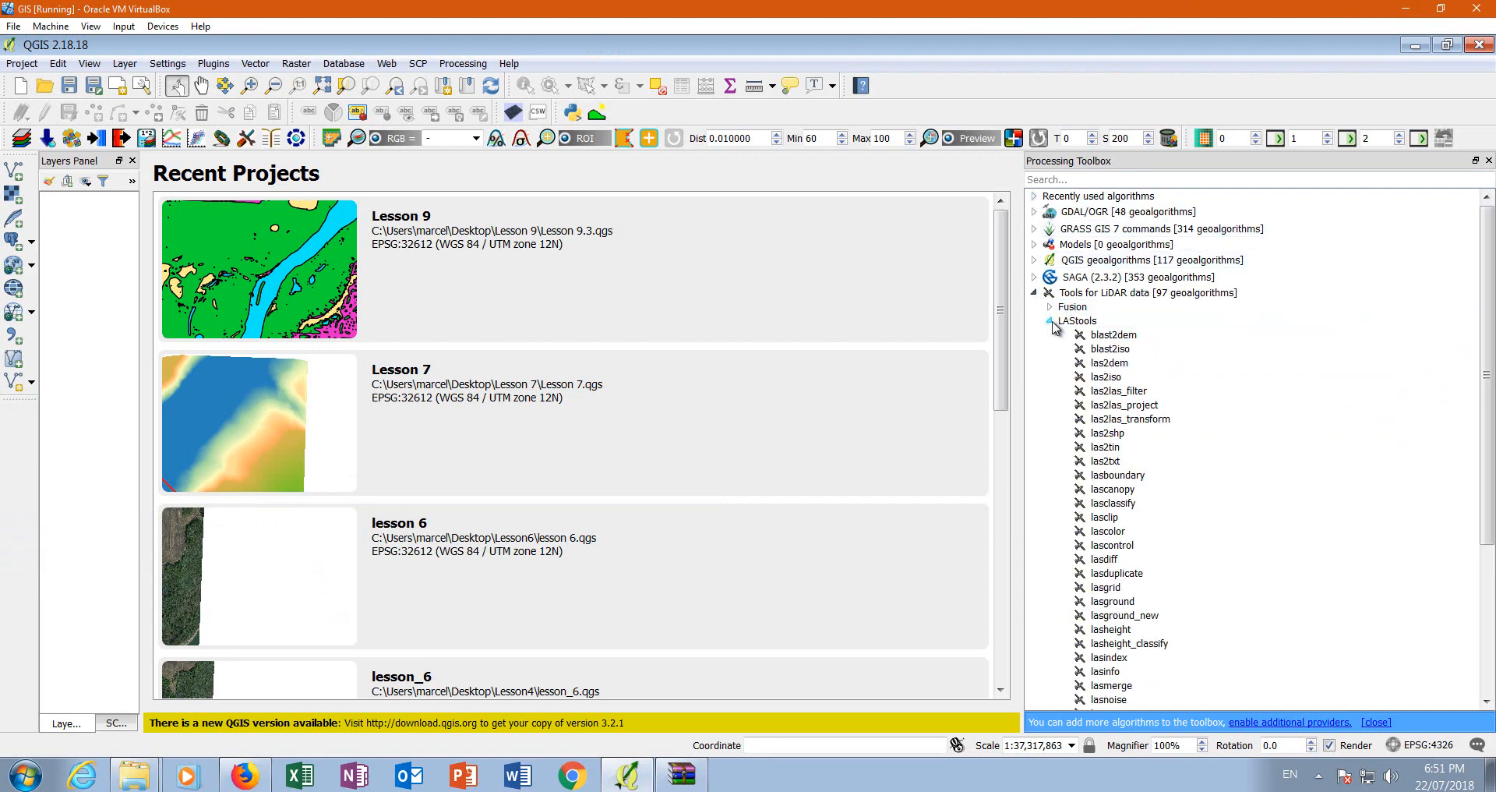
scroll(1055, 484, "down", 6)
left_click(1122, 617)
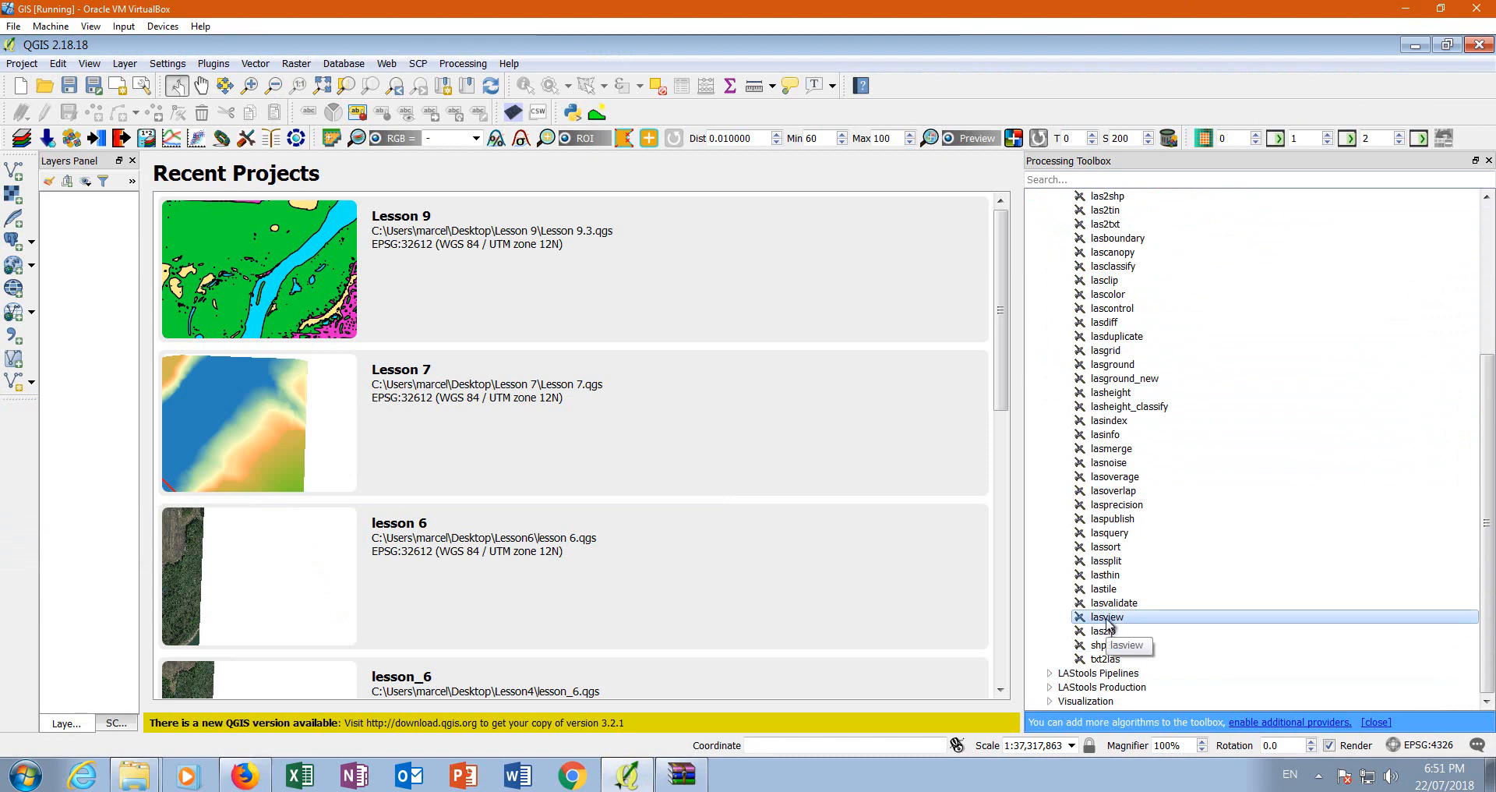
double_click(1107, 617)
- Run lasview with 700515NW.las from the LIDAR folder of Lesson 10 as the input file
left_click_drag(1249, 145, 908, 166)
left_click(1111, 269)
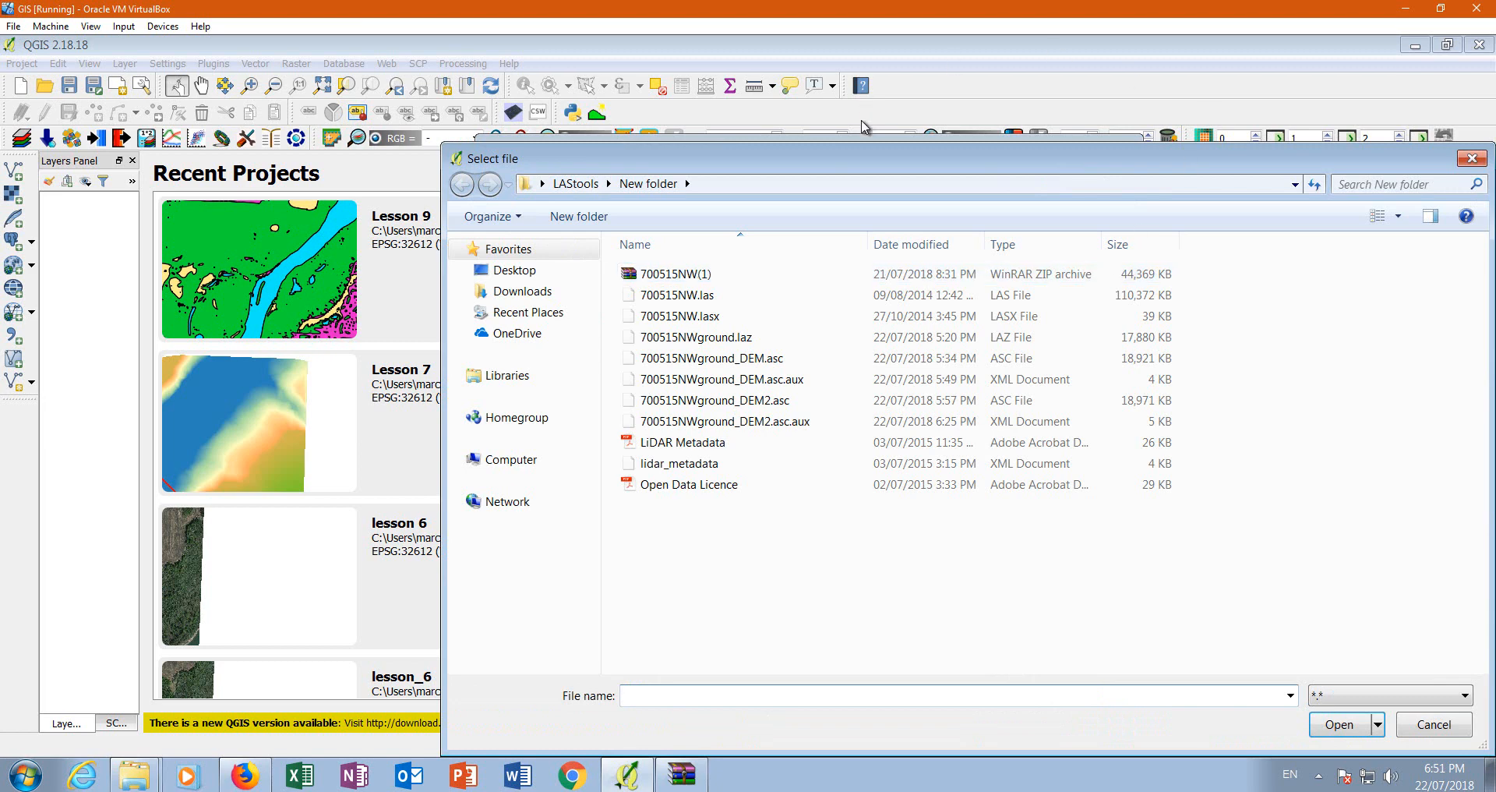
left_click(481, 268)
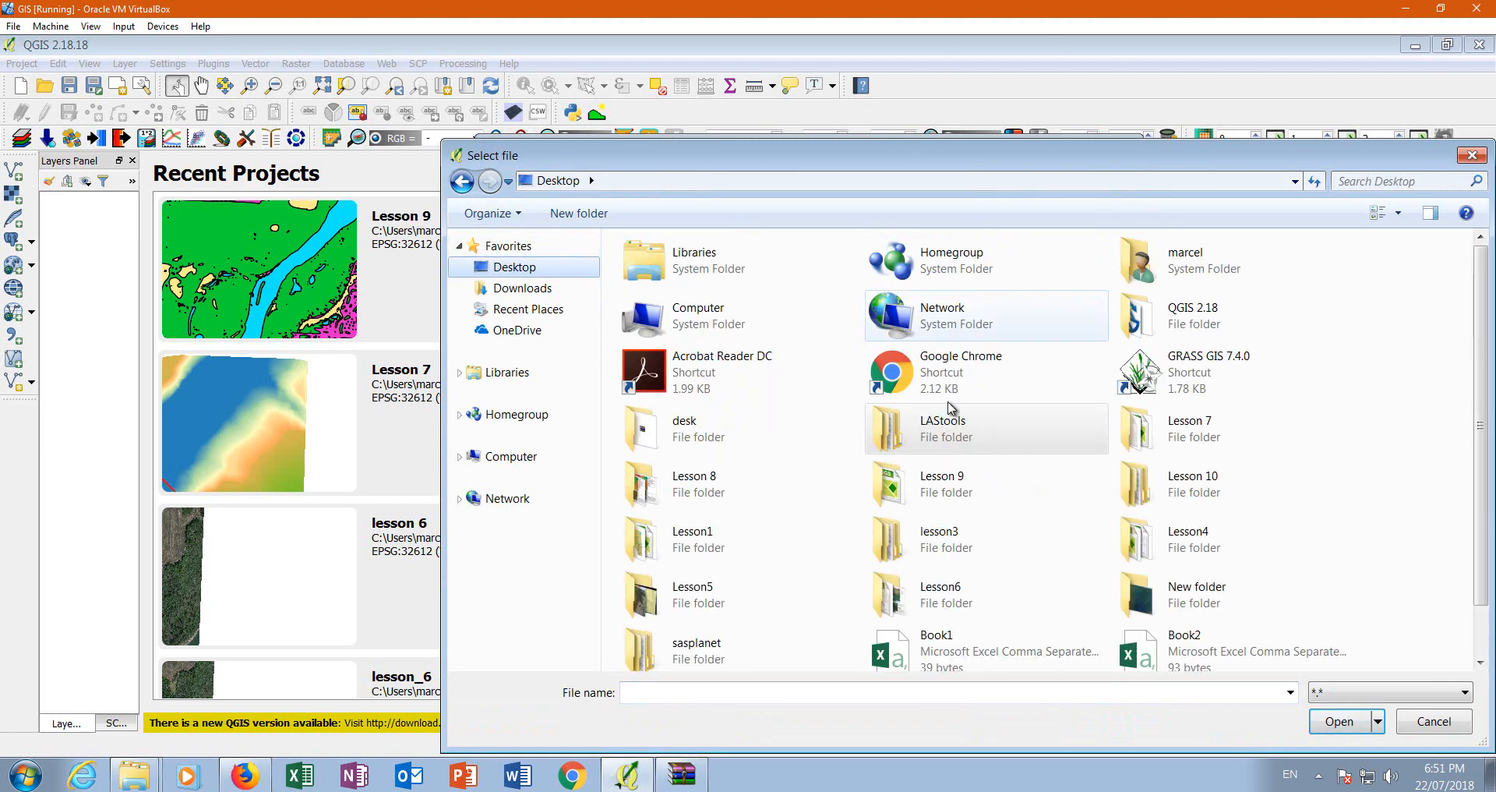
double_click(1191, 489)
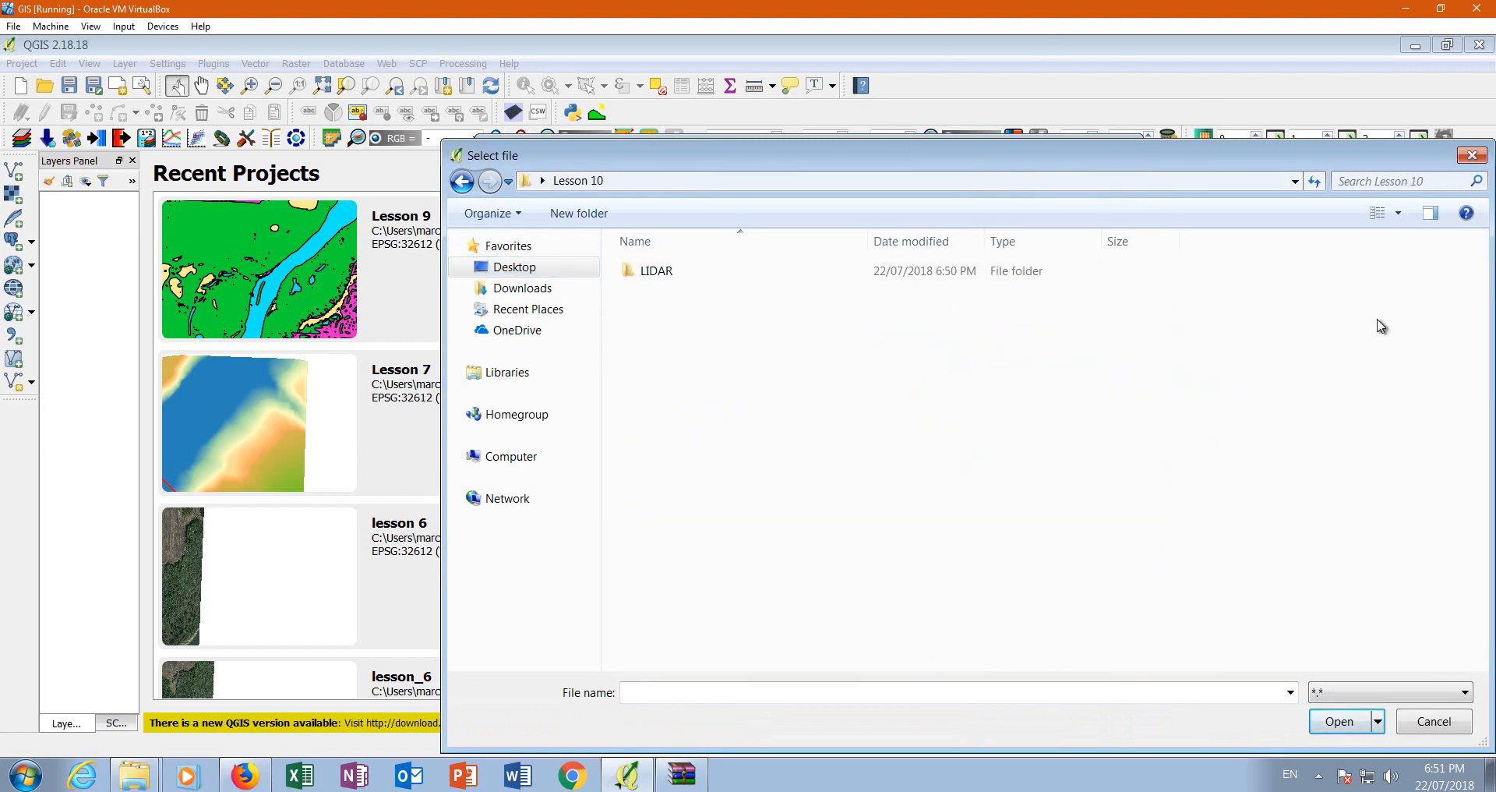
double_click(686, 271)
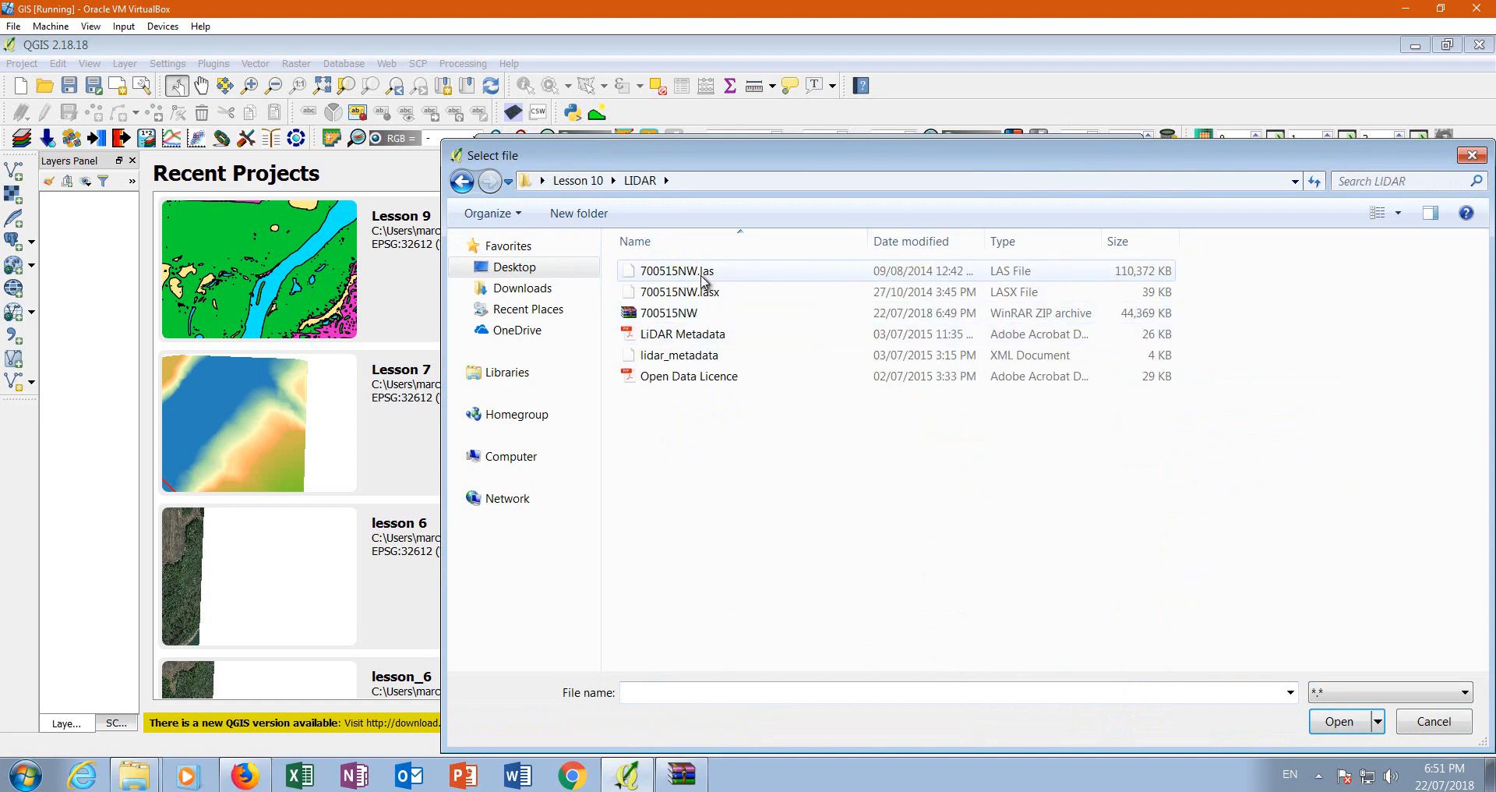
left_click(702, 274)
left_click(1370, 723)
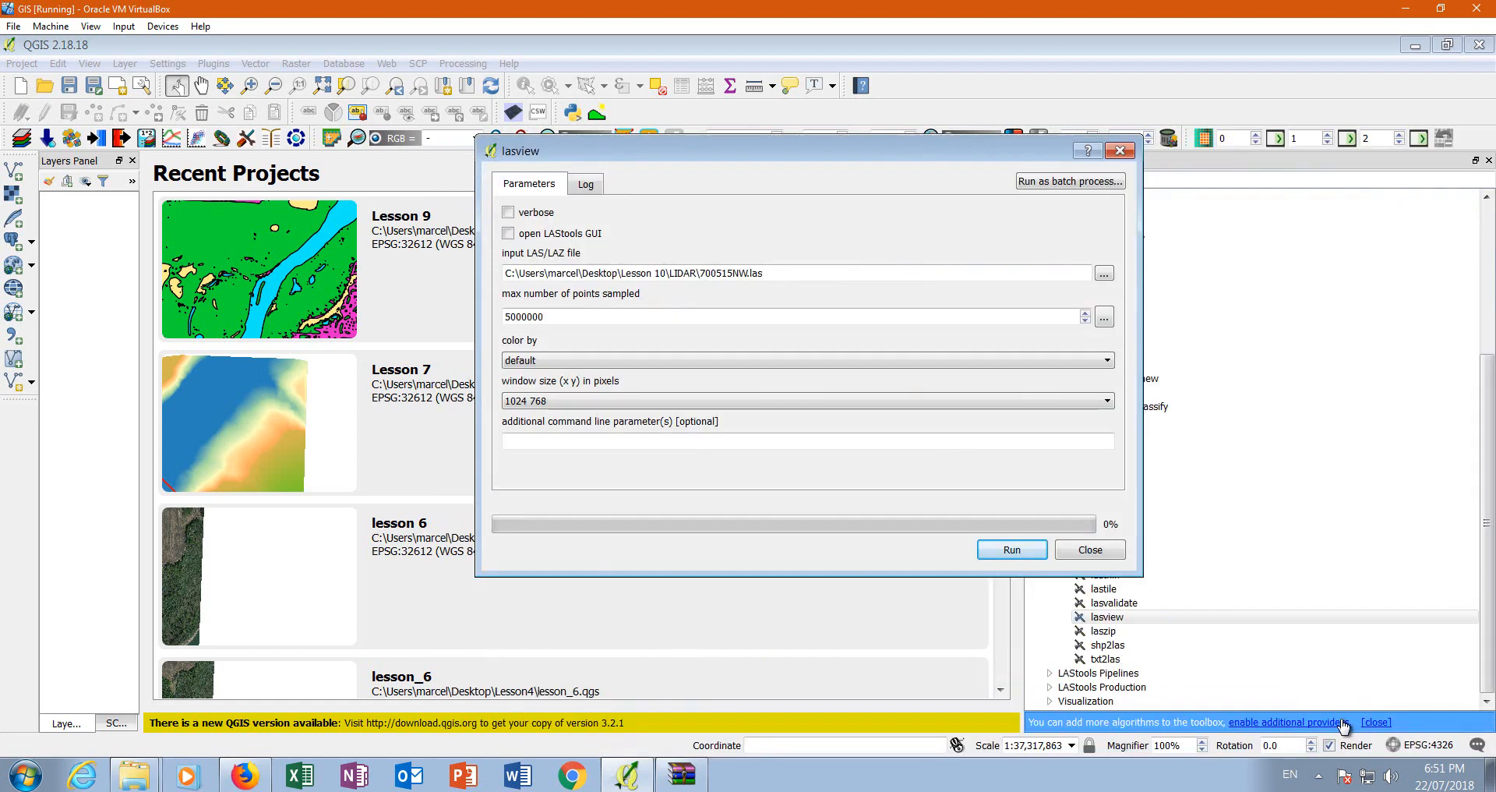
left_click(1012, 551)
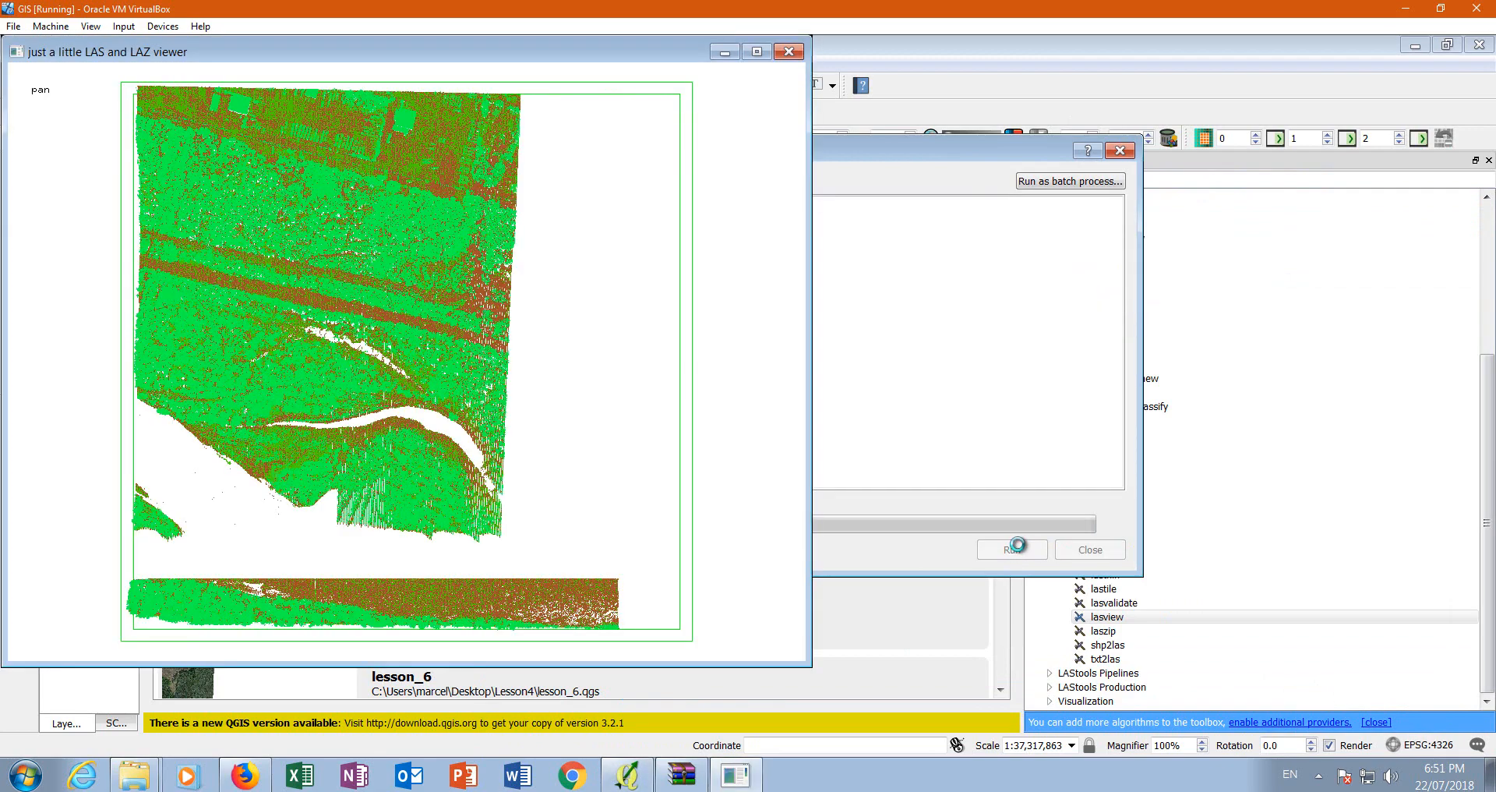
- Inspect the 700515NW point cloud in the viewer from a low side angle and from above
left_click_drag(464, 53, 773, 92)
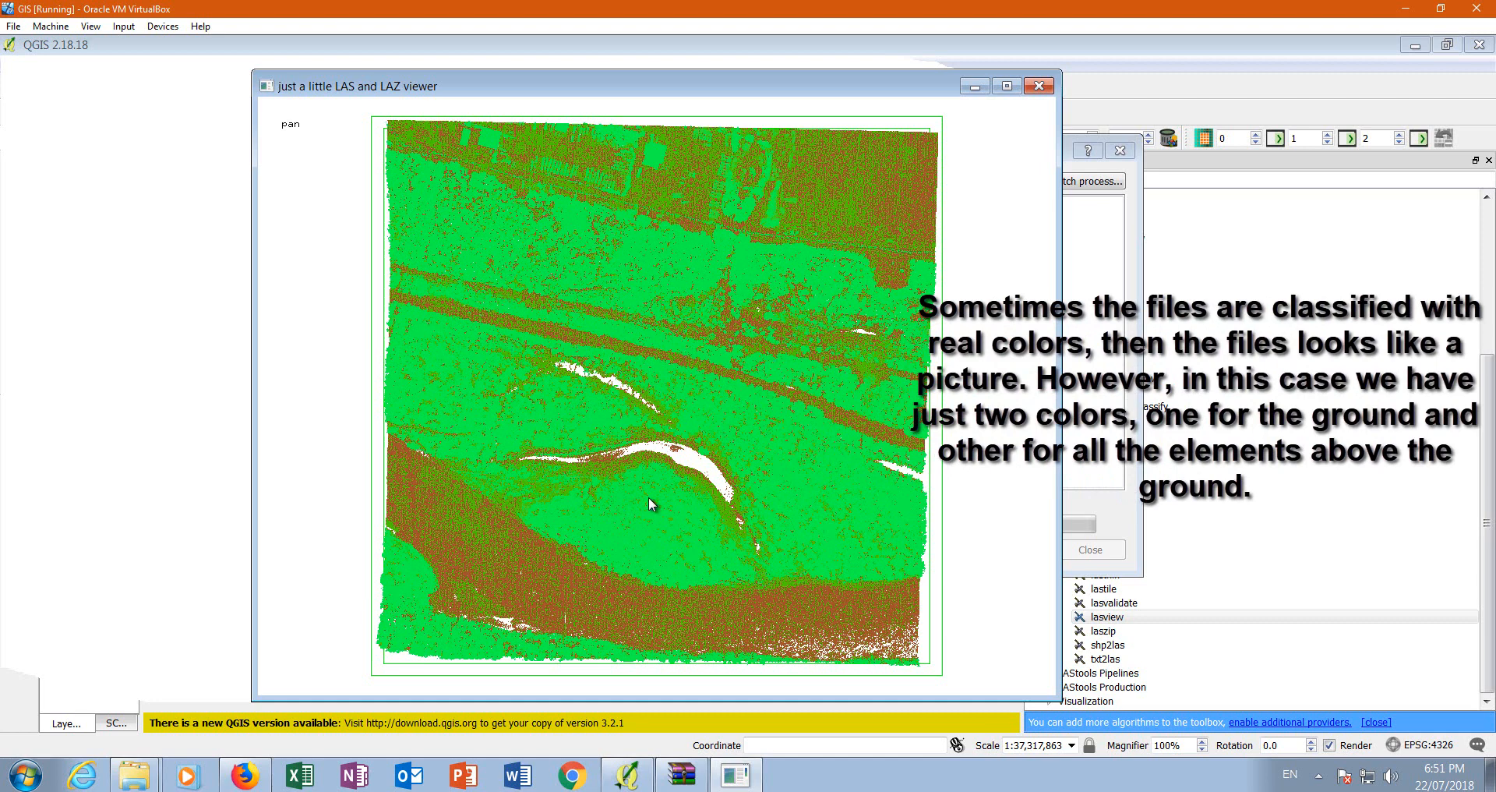
left_click_drag(657, 569, 895, 410)
mouse_move(778, 427)
left_mouse_down()
mouse_move(702, 463)
mouse_move(600, 430)
mouse_move(553, 389)
mouse_move(524, 391)
mouse_move(756, 406)
mouse_move(685, 434)
mouse_move(796, 444)
left_mouse_up()
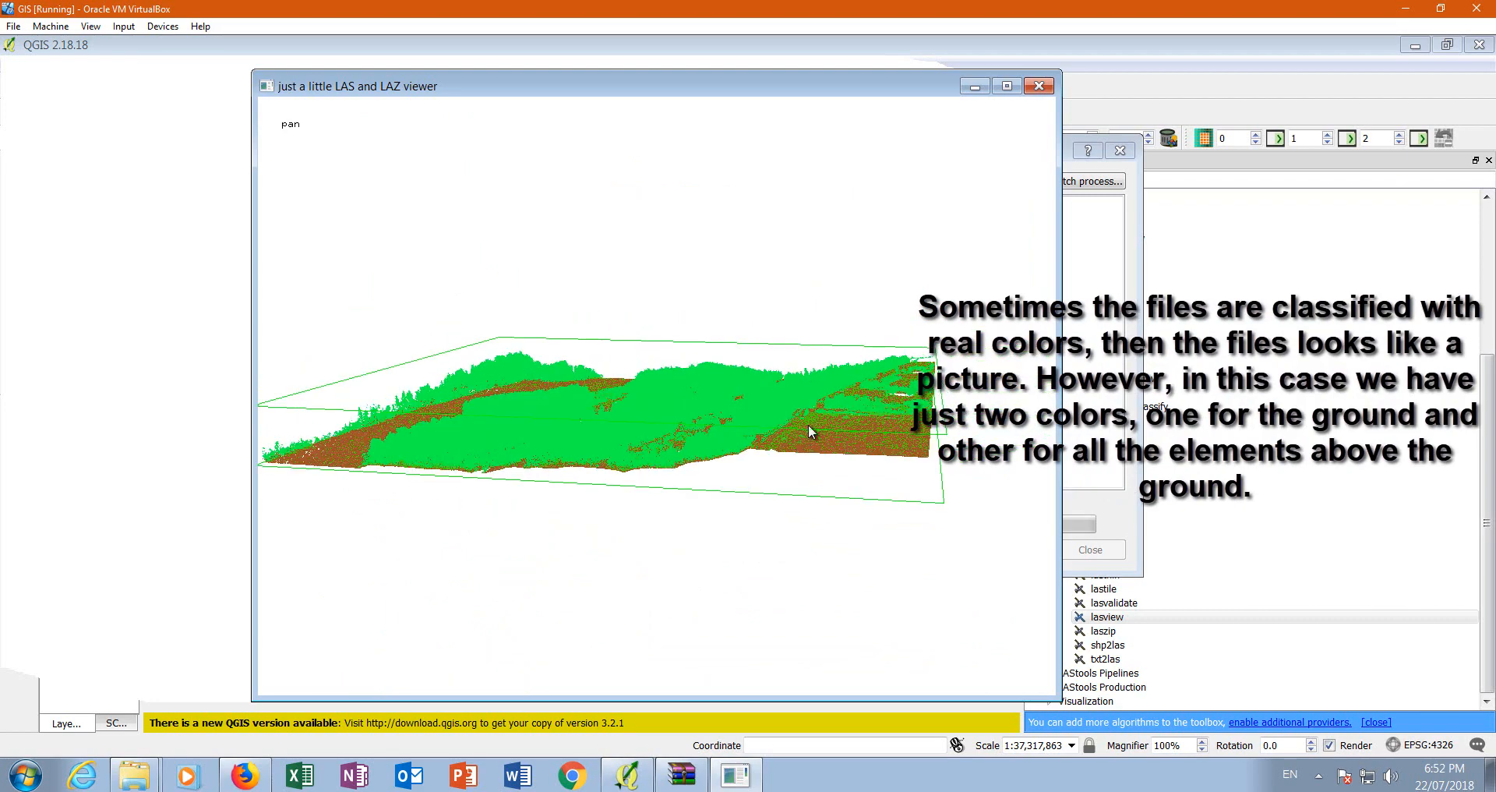
left_click_drag(892, 501, 446, 405)
left_click_drag(488, 494, 723, 634)
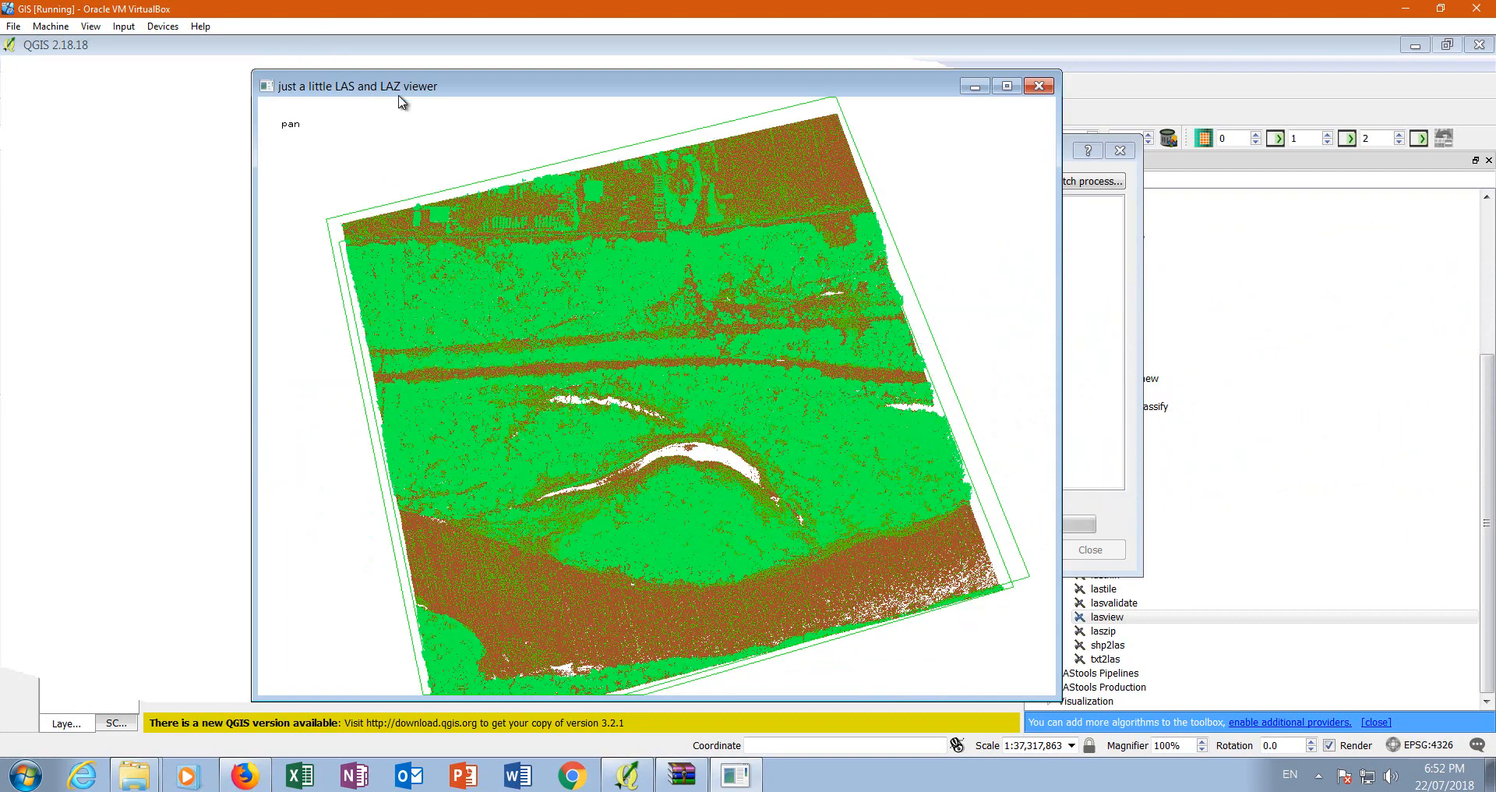
left_click_drag(444, 317, 672, 692)
- Color the point cloud by elevation (black->red->yellow->white) and view it tilted
right_click(1007, 175)
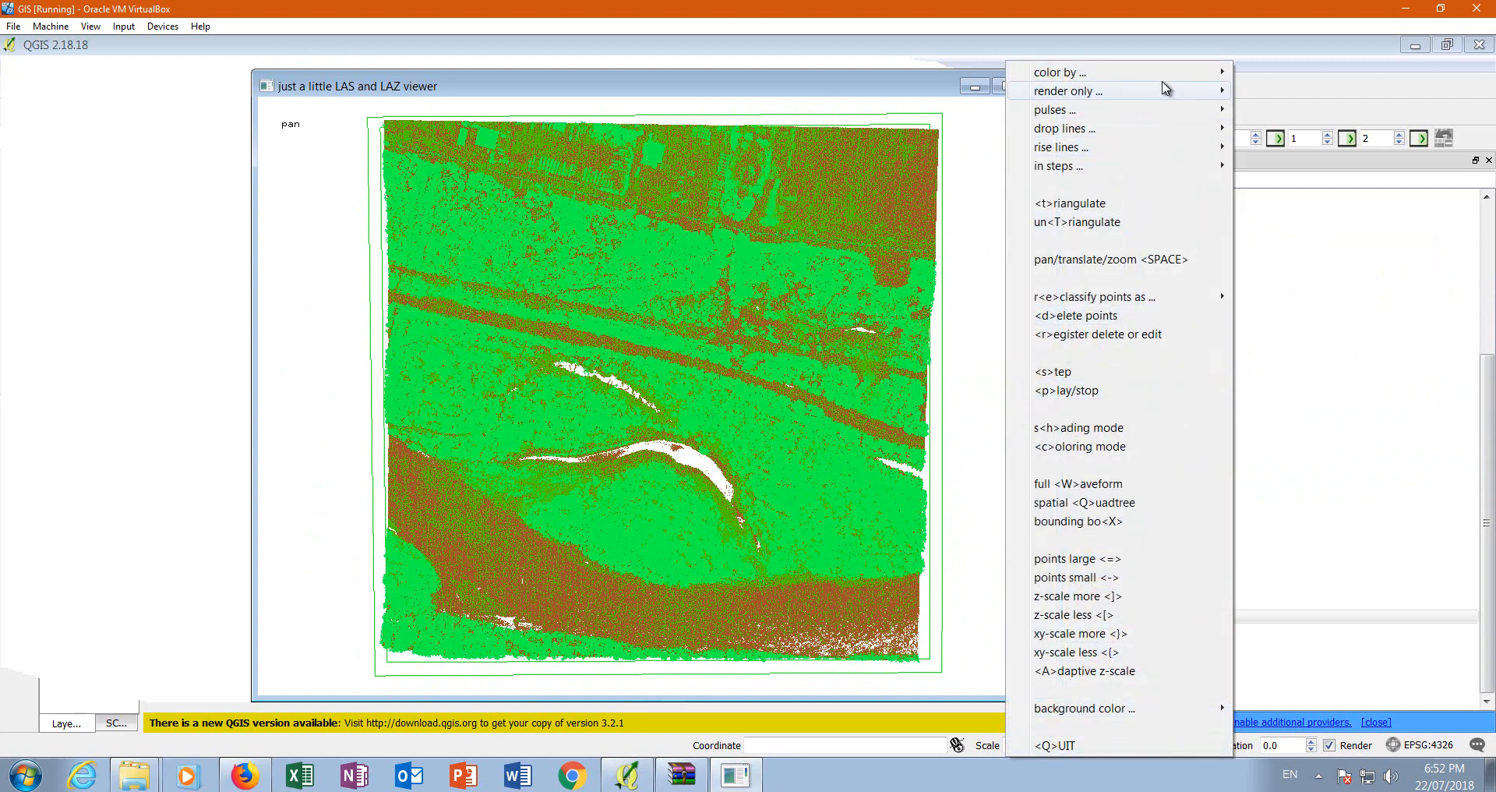
mouse_move(1069, 74)
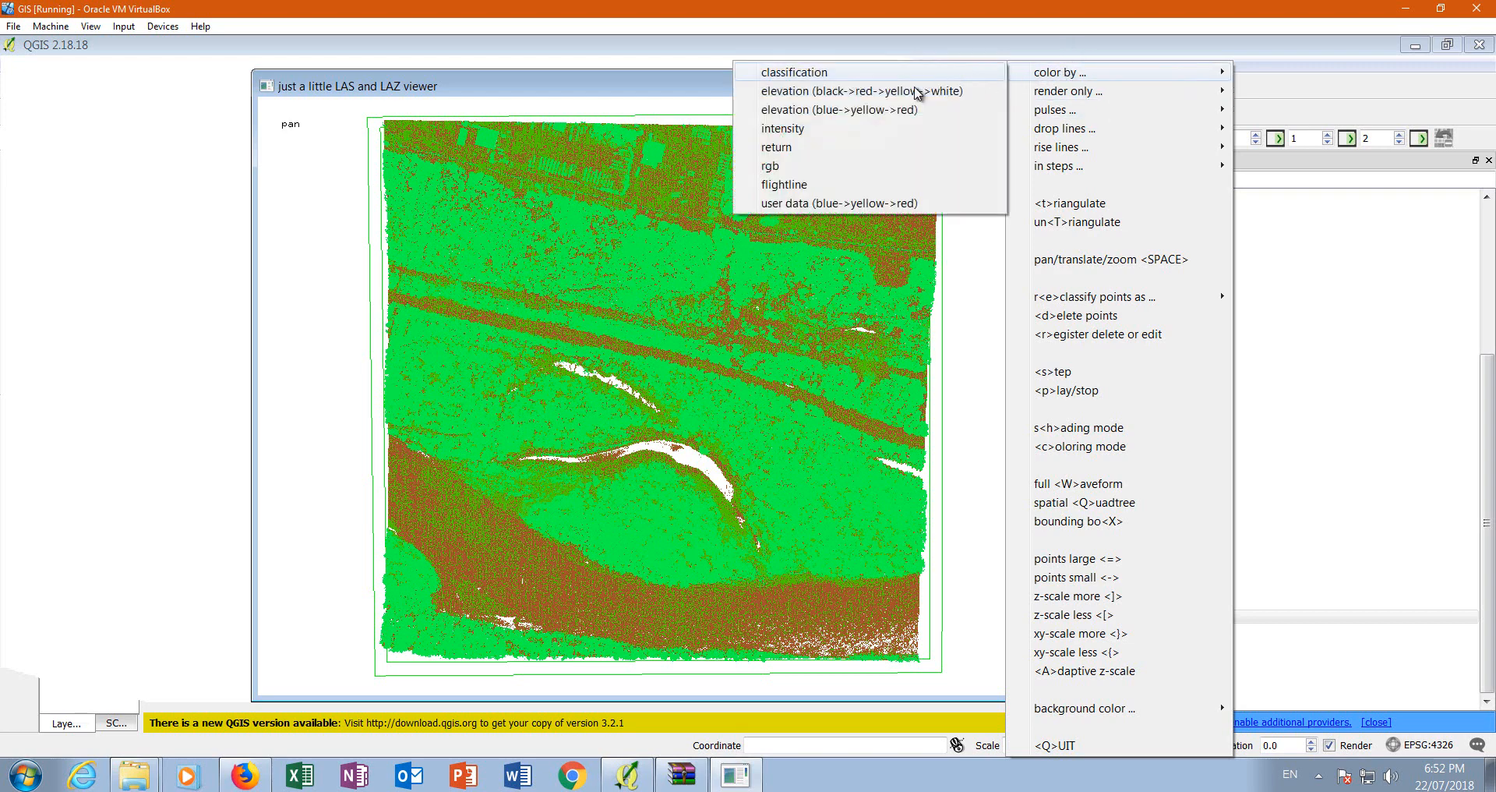
left_click(789, 95)
left_click_drag(798, 570, 536, 343)
- Color the point cloud by elevation (blue->yellow->red)
right_click(950, 204)
mouse_move(1022, 72)
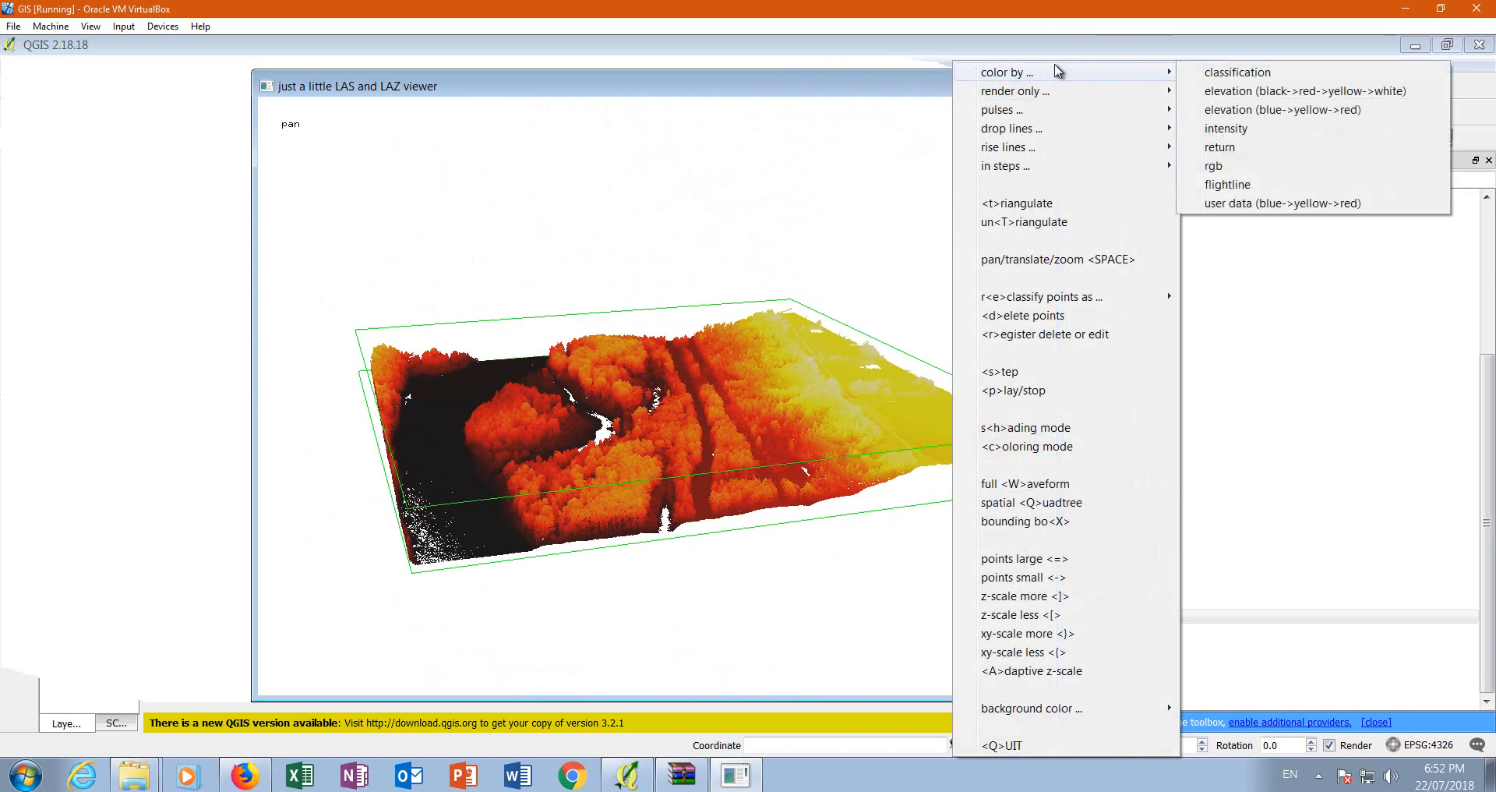
left_click(1300, 109)
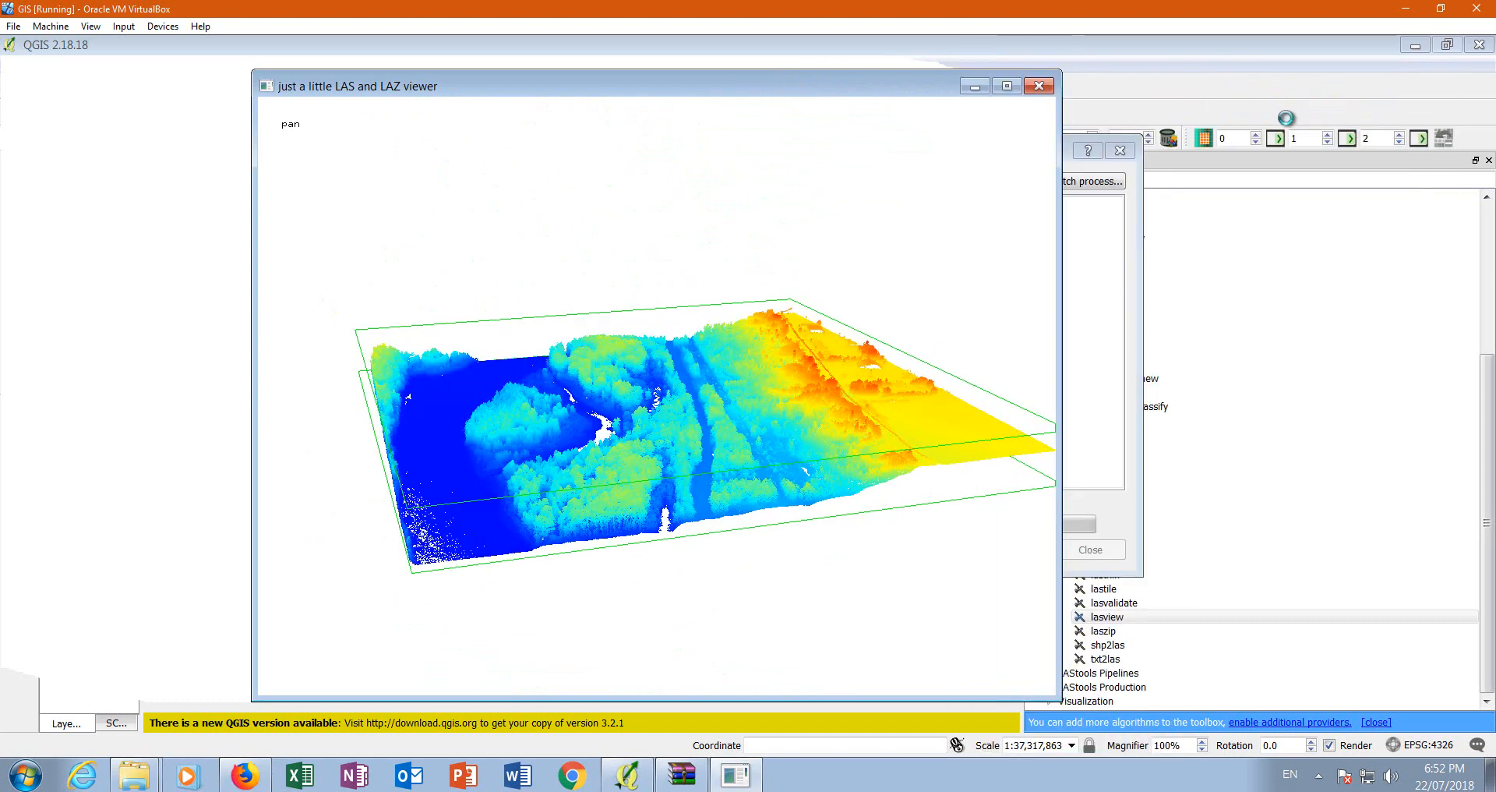
- Color the point cloud by intensity and examine it from above
right_click(1016, 130)
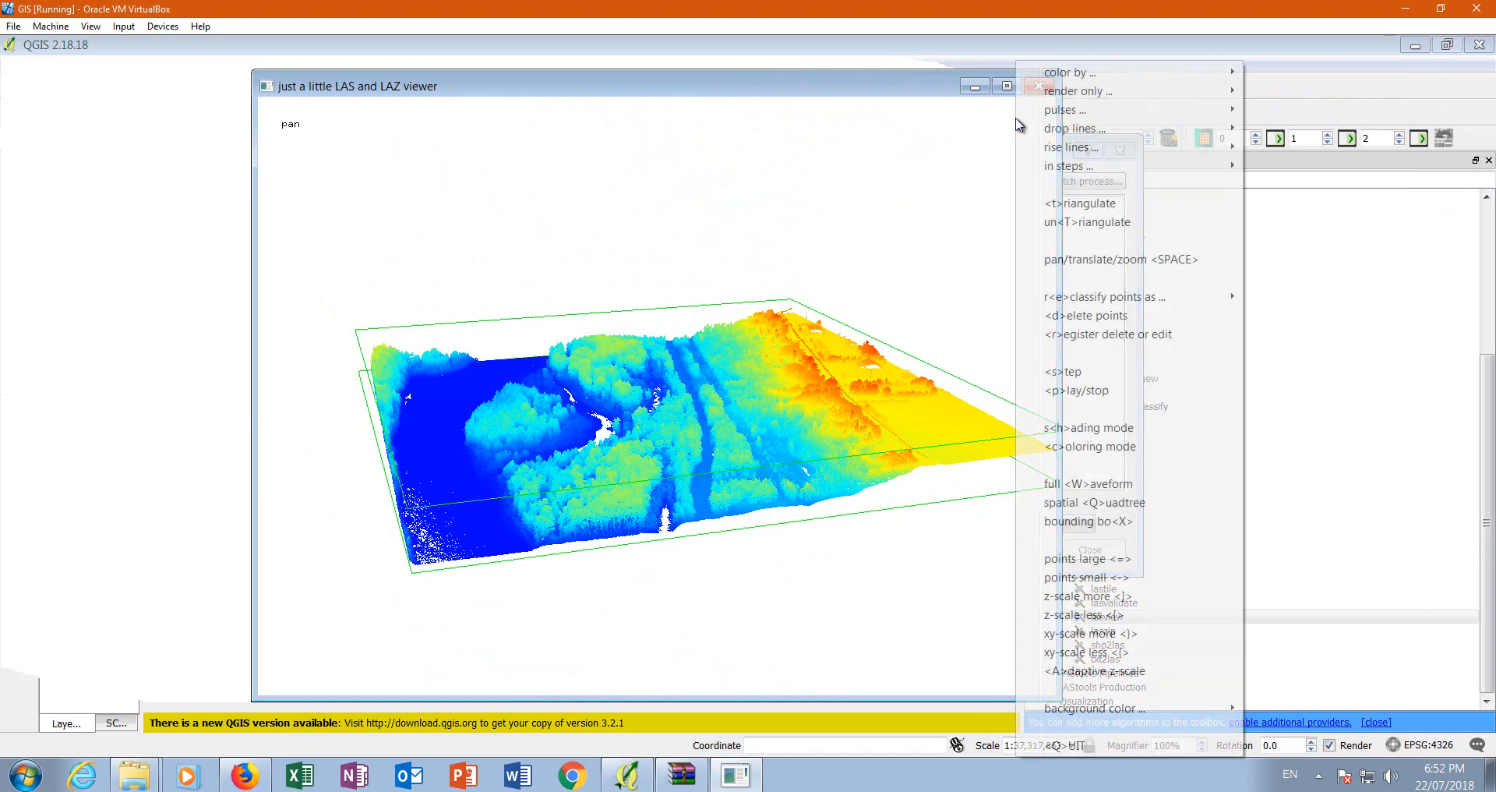
mouse_move(1053, 74)
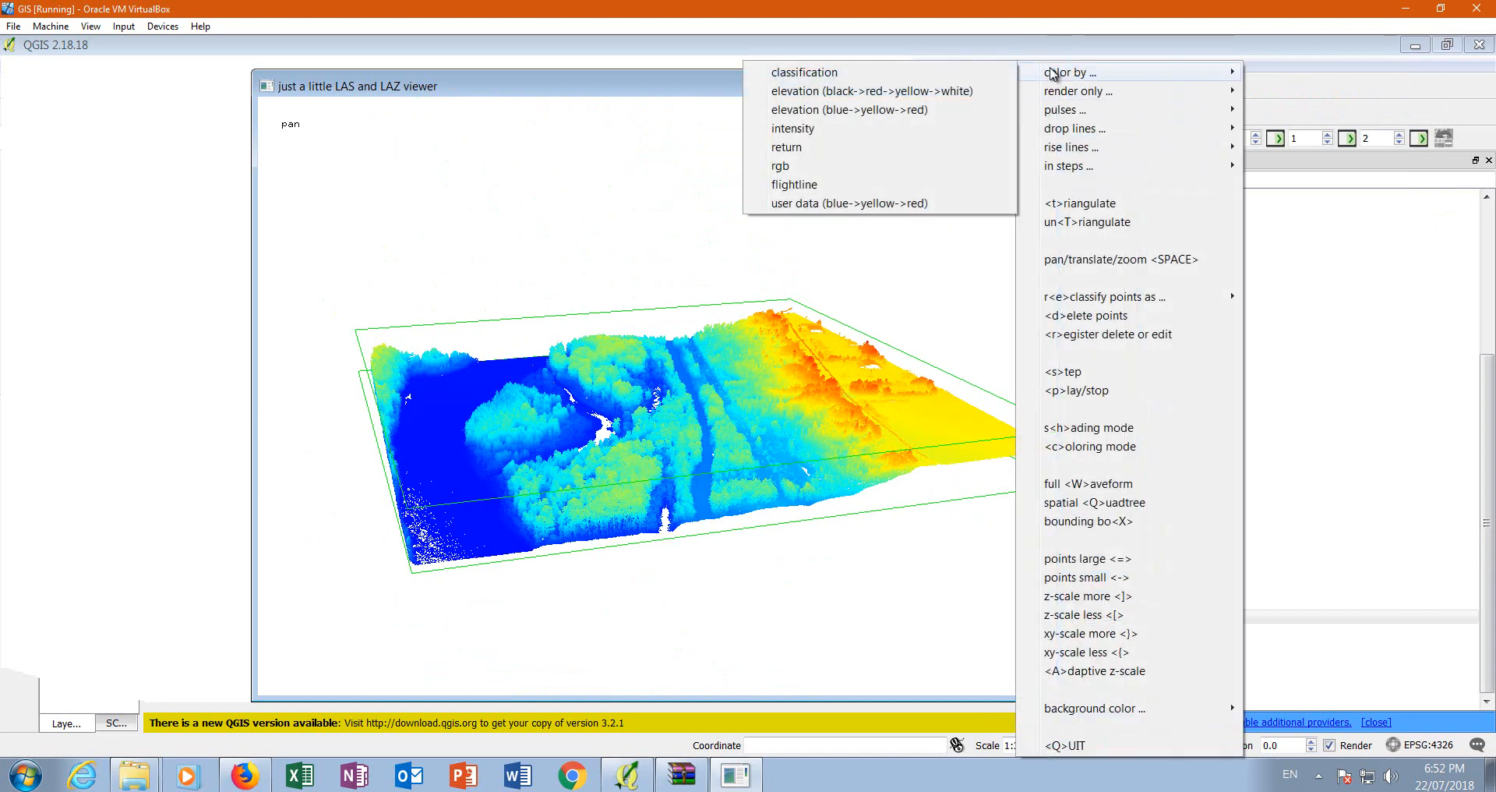
left_click(832, 133)
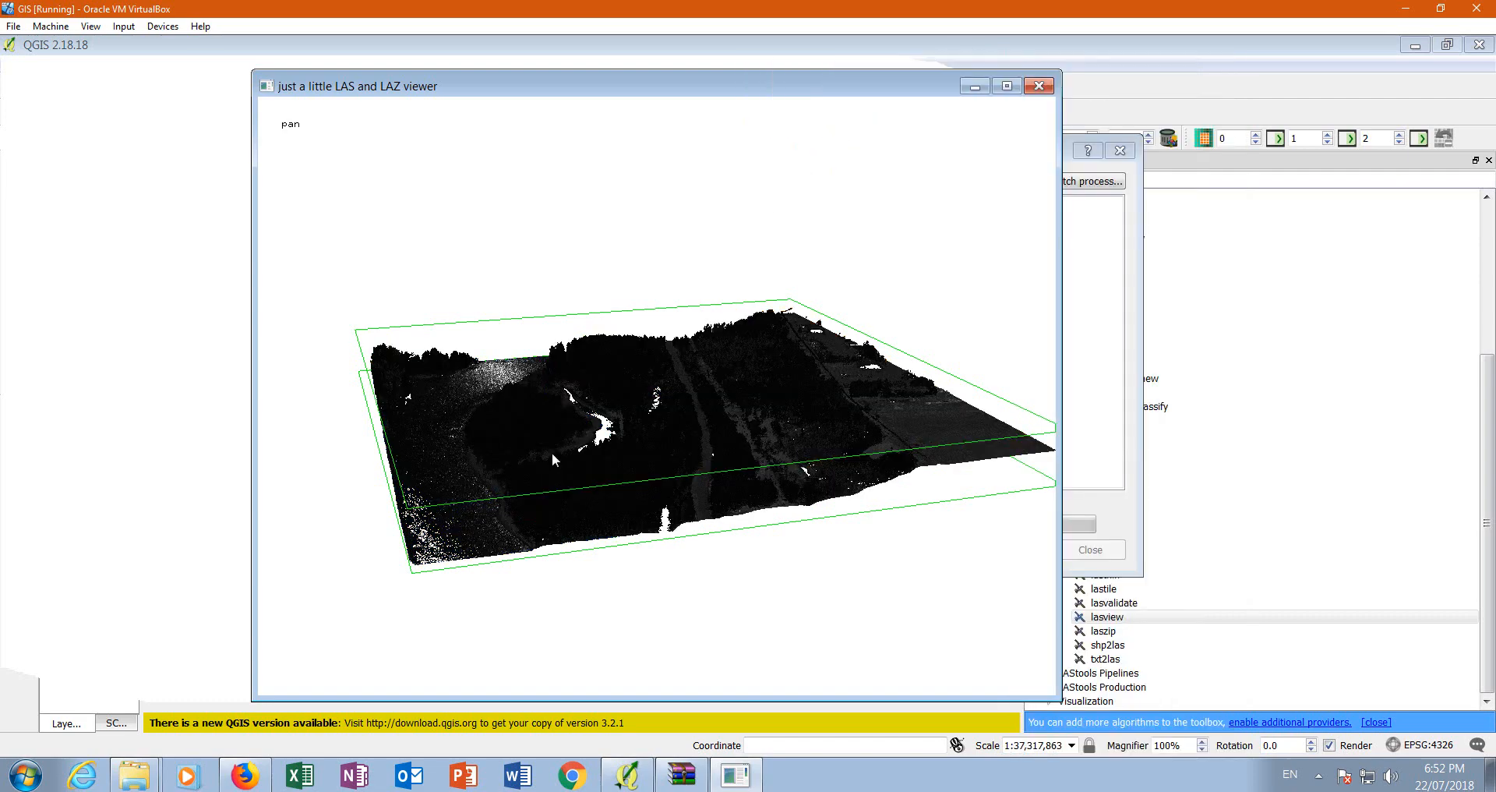
left_click_drag(532, 510, 872, 614)
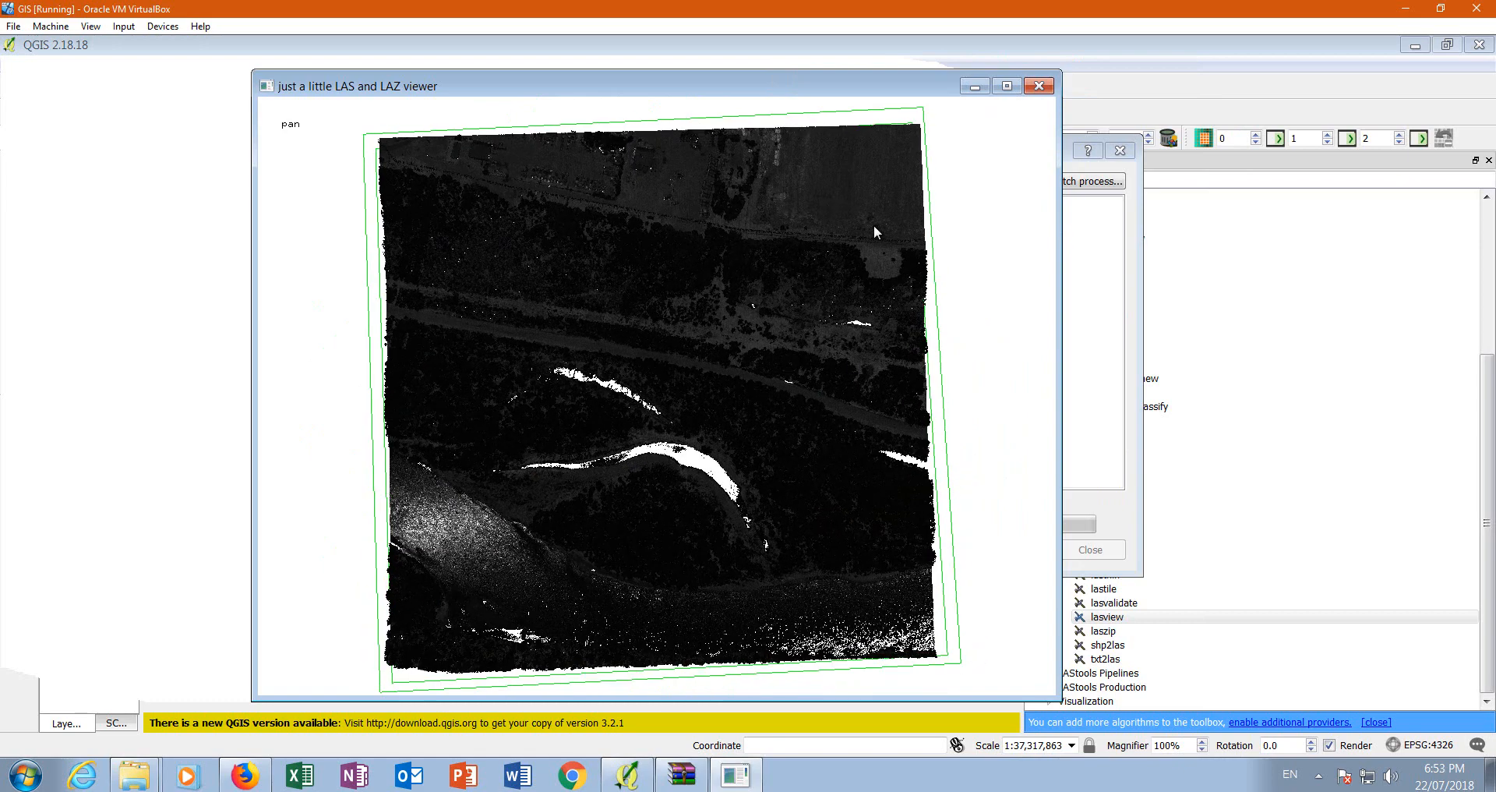
left_click_drag(890, 230, 922, 227)
- Color the point cloud by return and rotate it to examine the vegetation and open ground
right_click(985, 140)
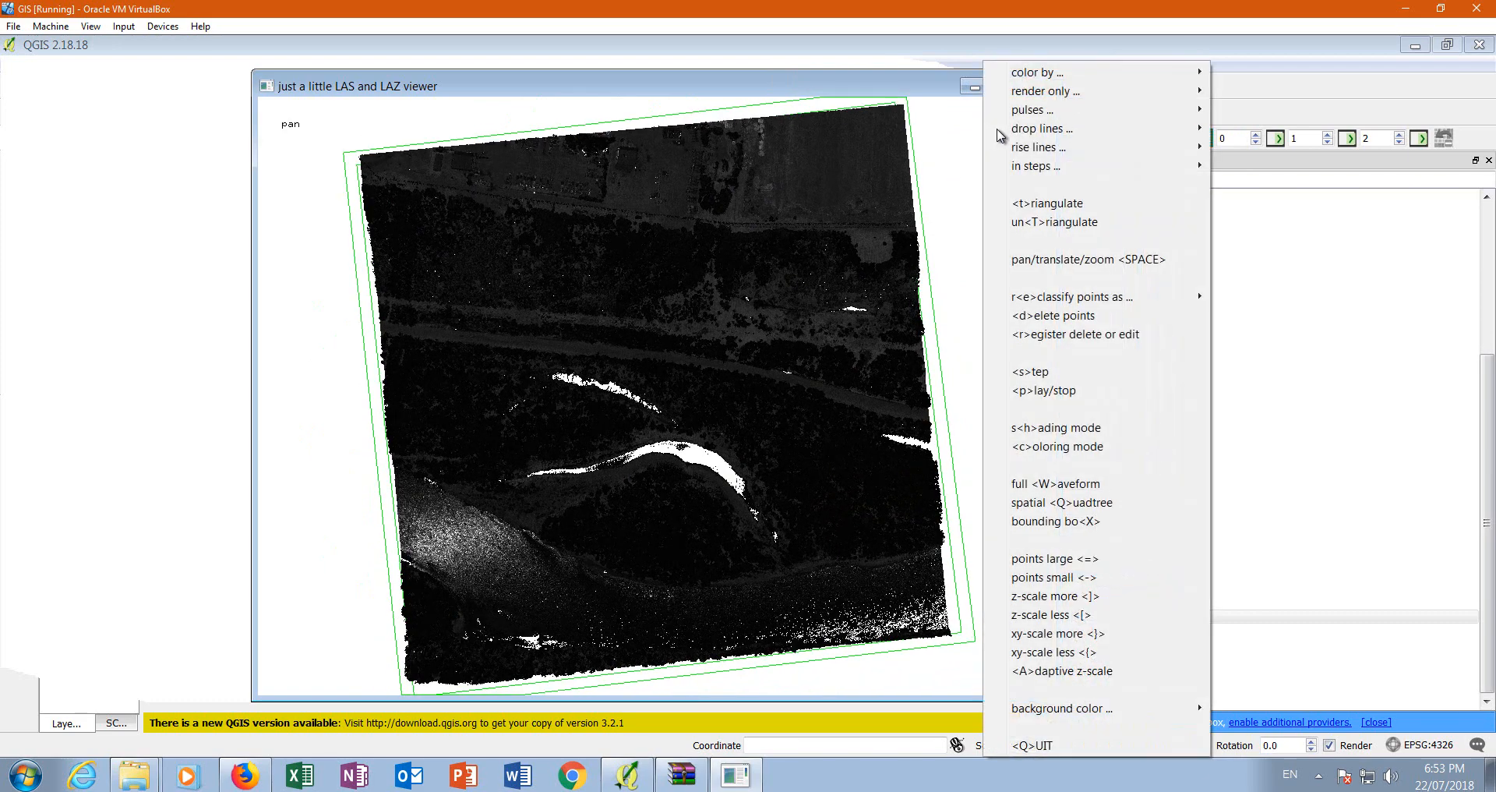
mouse_move(1045, 72)
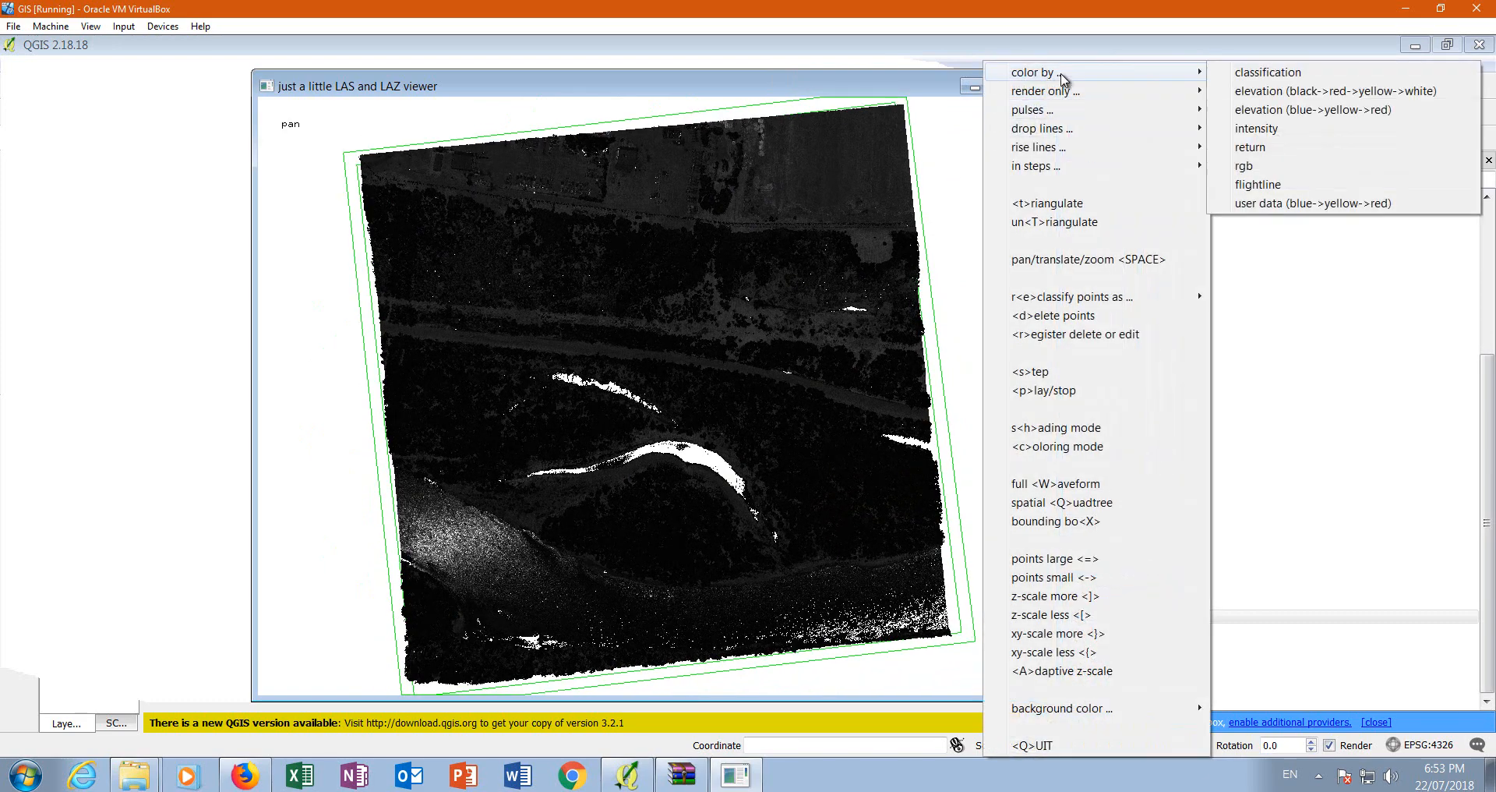
left_click(1250, 146)
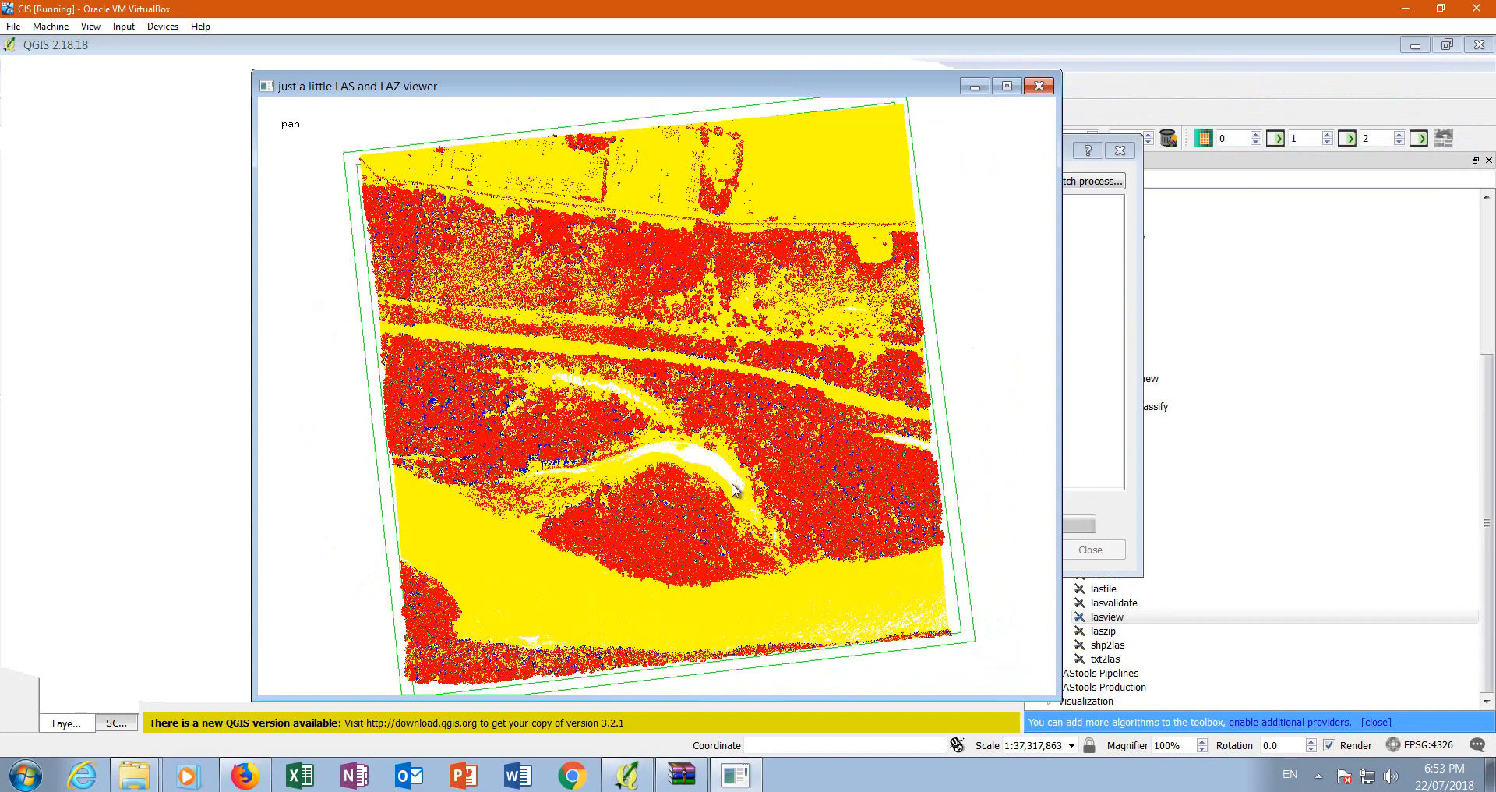
left_click_drag(637, 538, 698, 628)
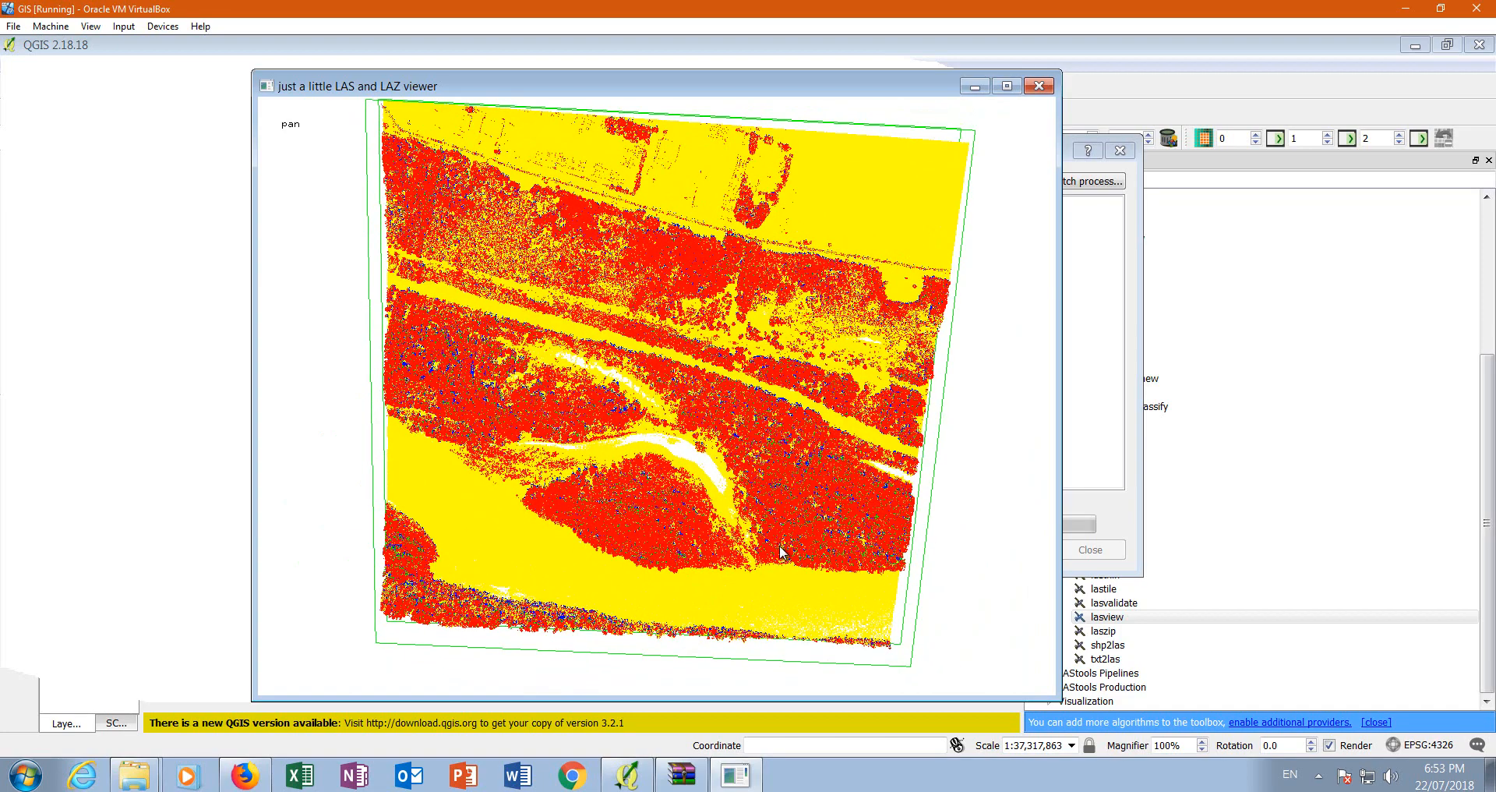
- Rotate the point cloud colored by return to inspect its sides, view it from above and color it by flightline
left_click_drag(711, 581, 713, 302)
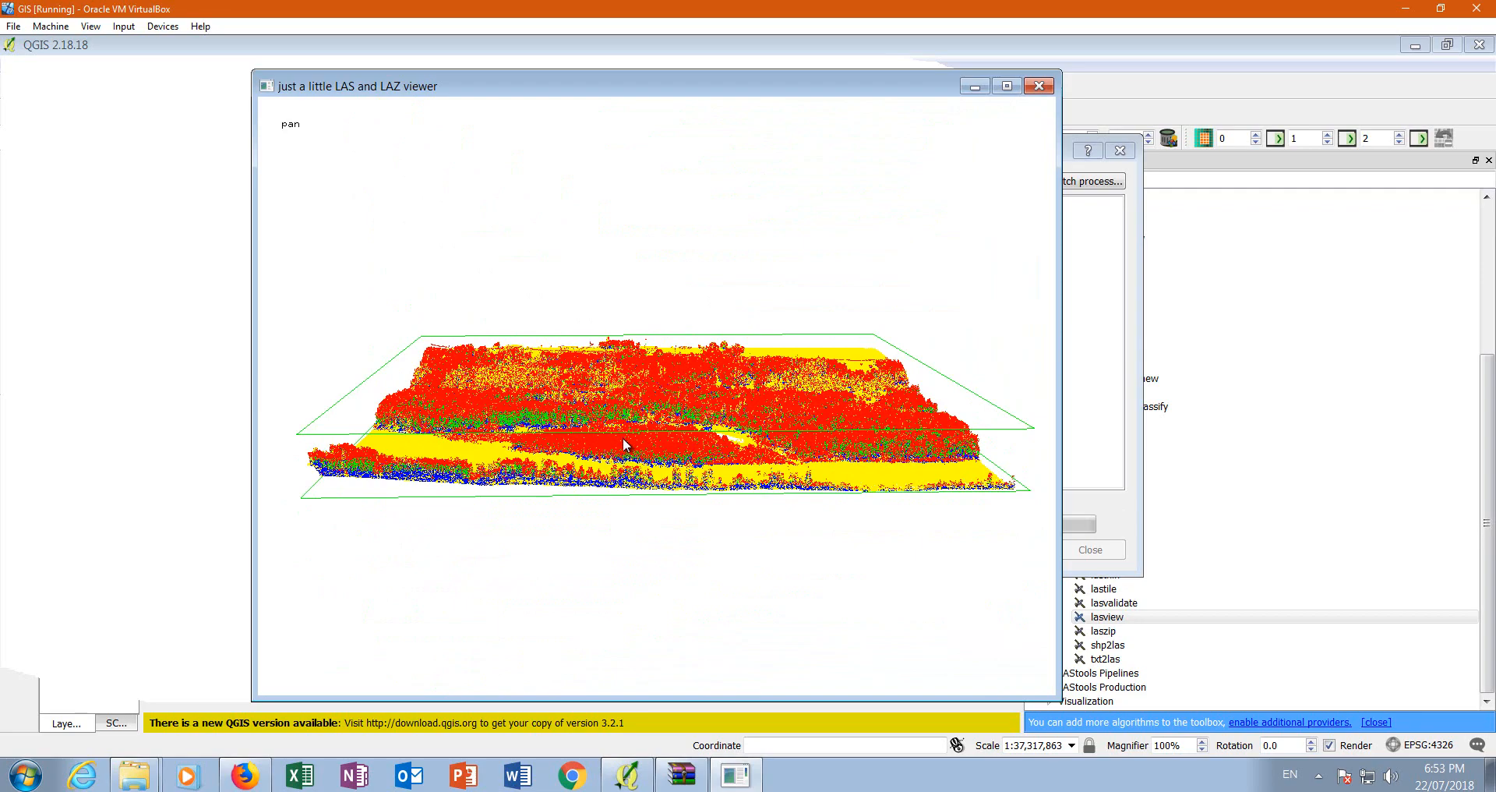
left_click_drag(828, 460, 818, 548)
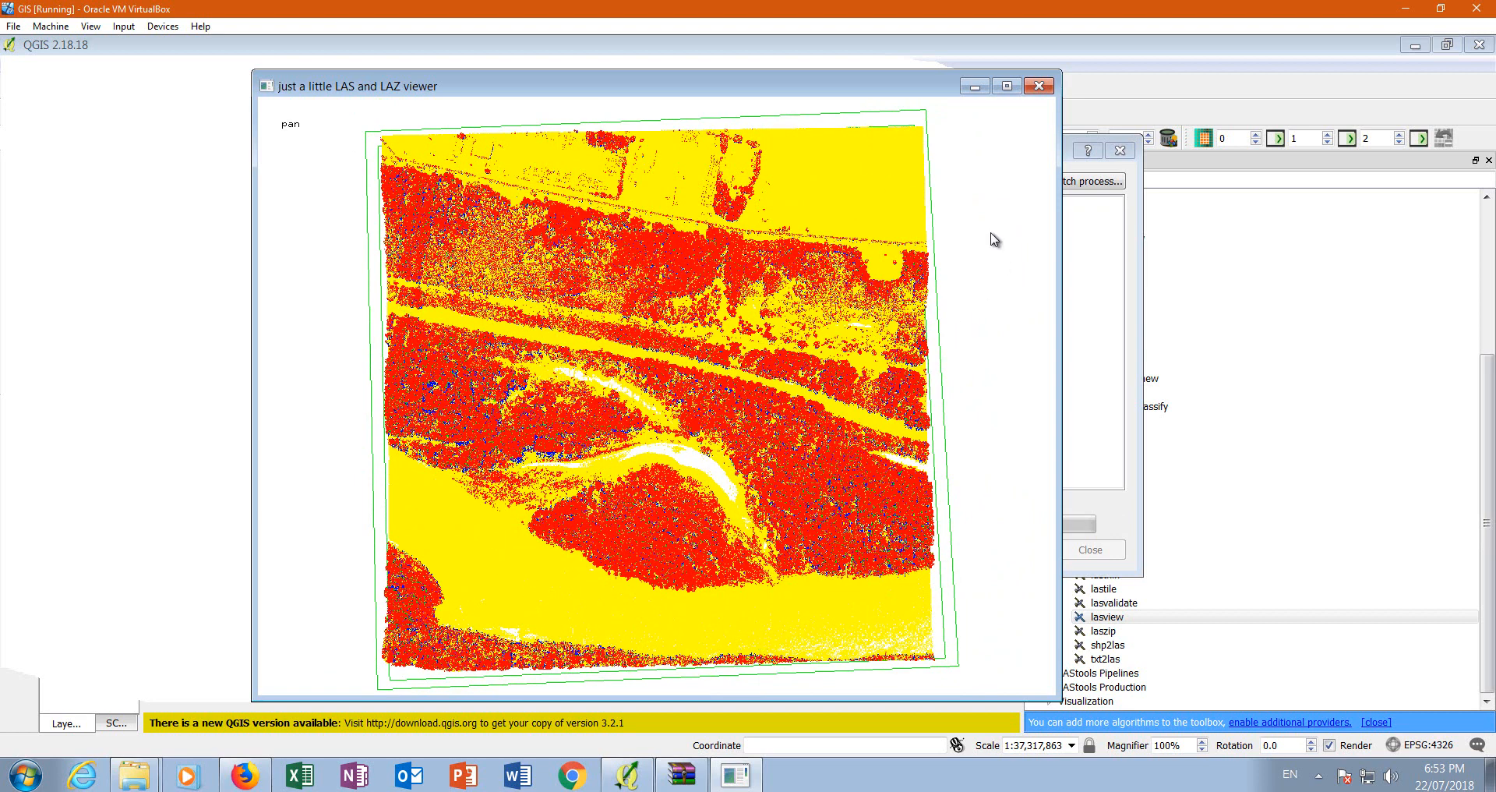
right_click(1014, 126)
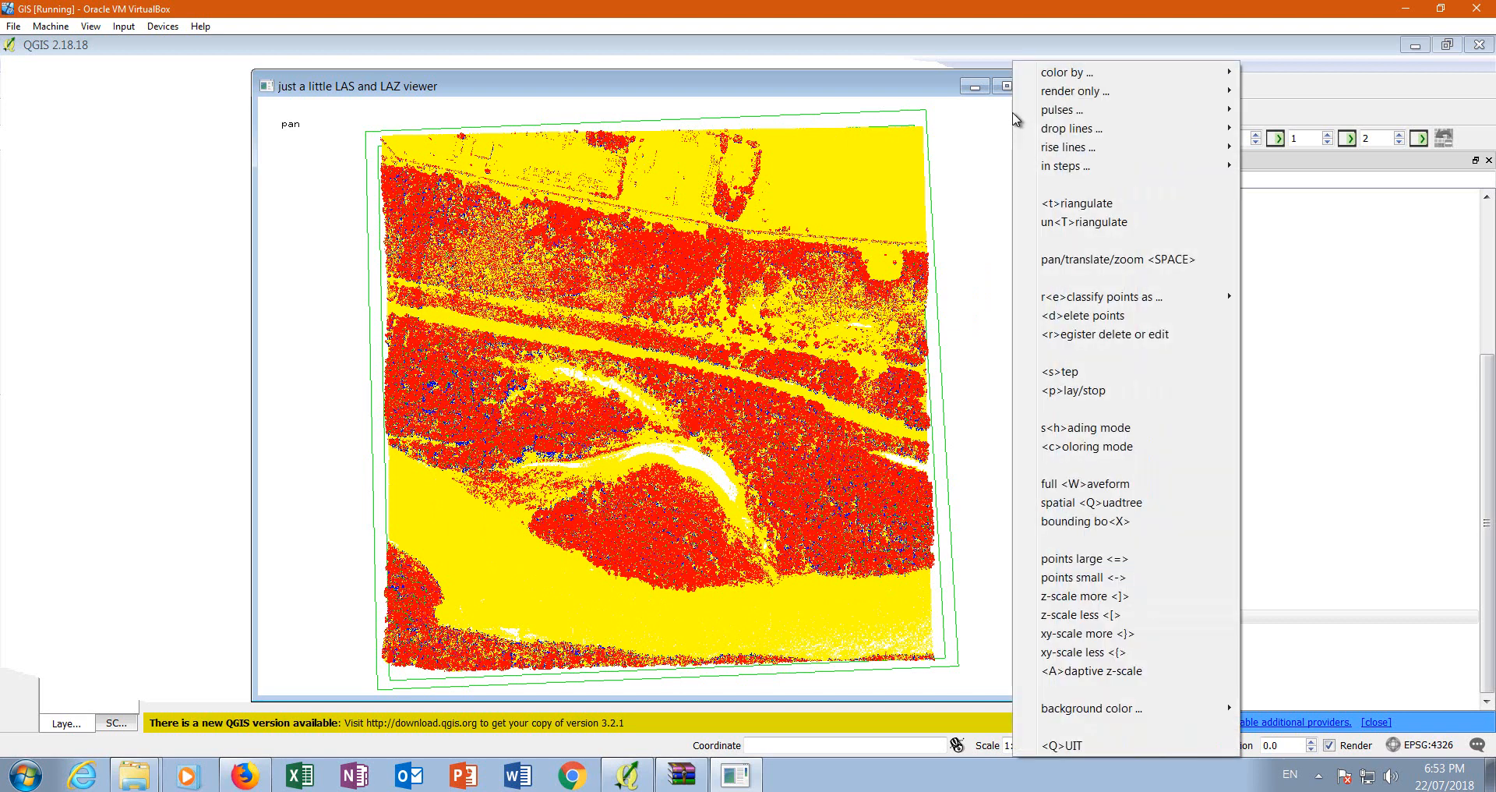
mouse_move(1048, 73)
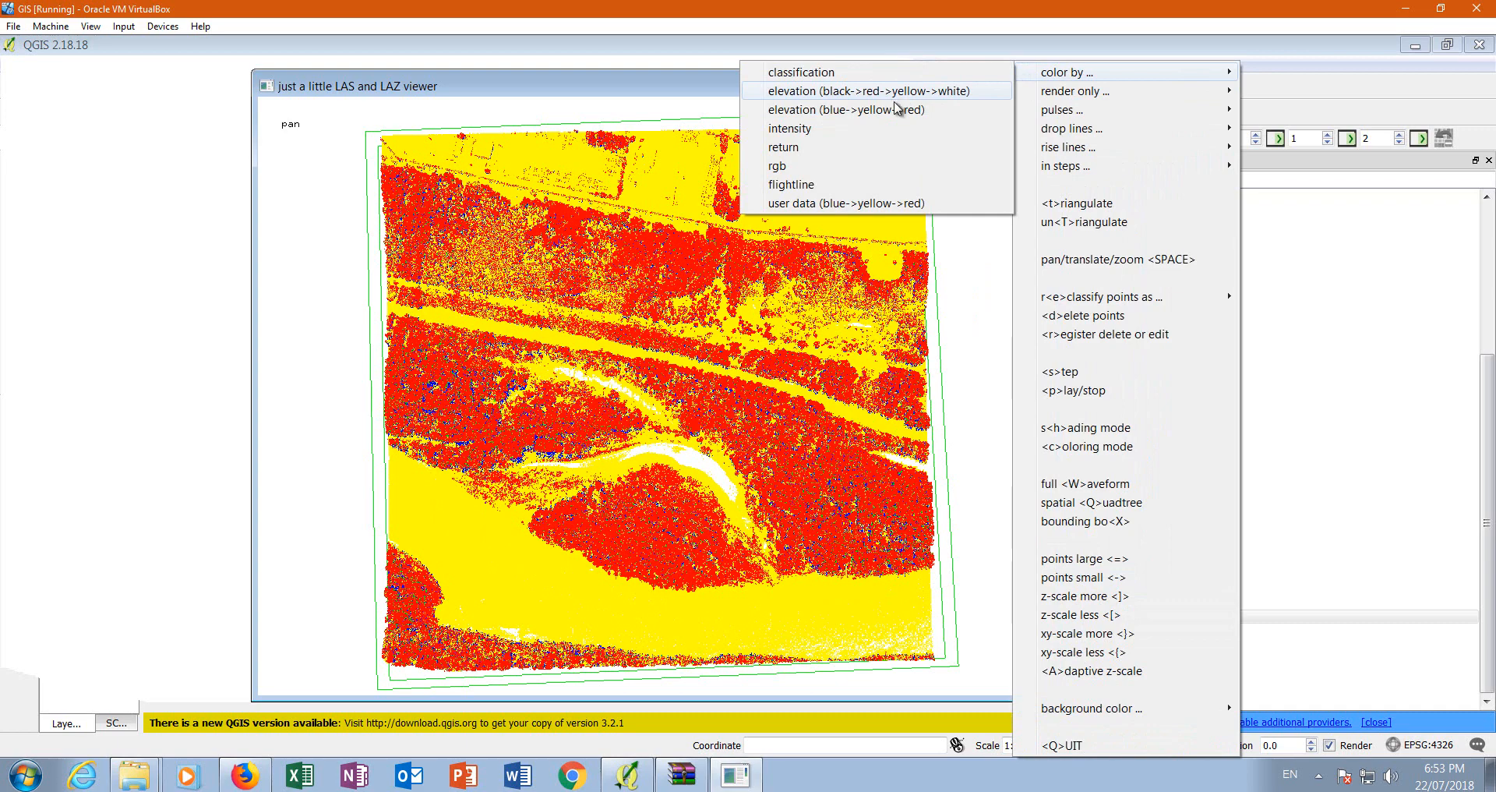
left_click(805, 185)
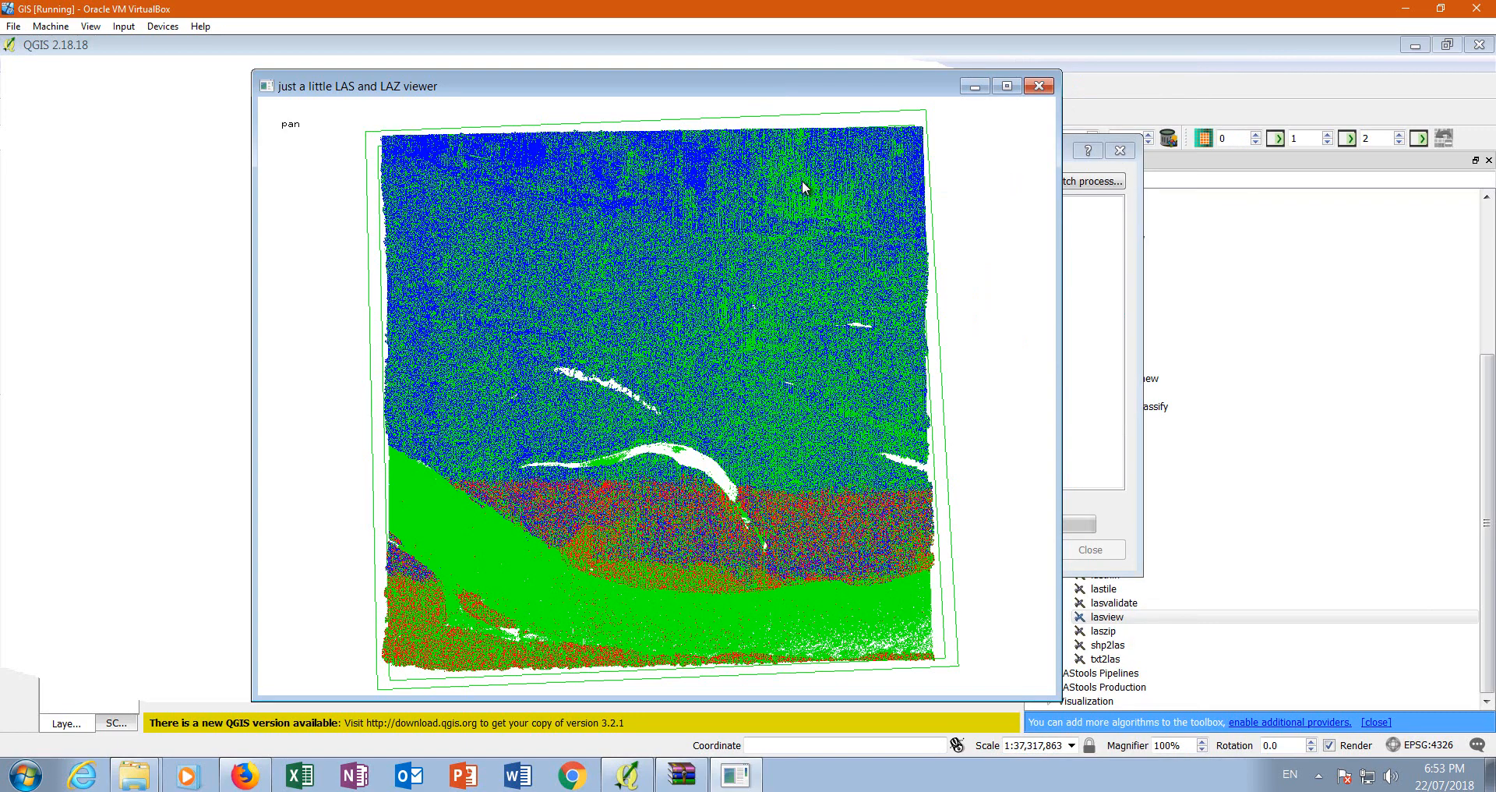
- Color the point cloud by elevation (black->red->yellow->white)
right_click(1016, 111)
left_click(982, 186)
right_click(994, 184)
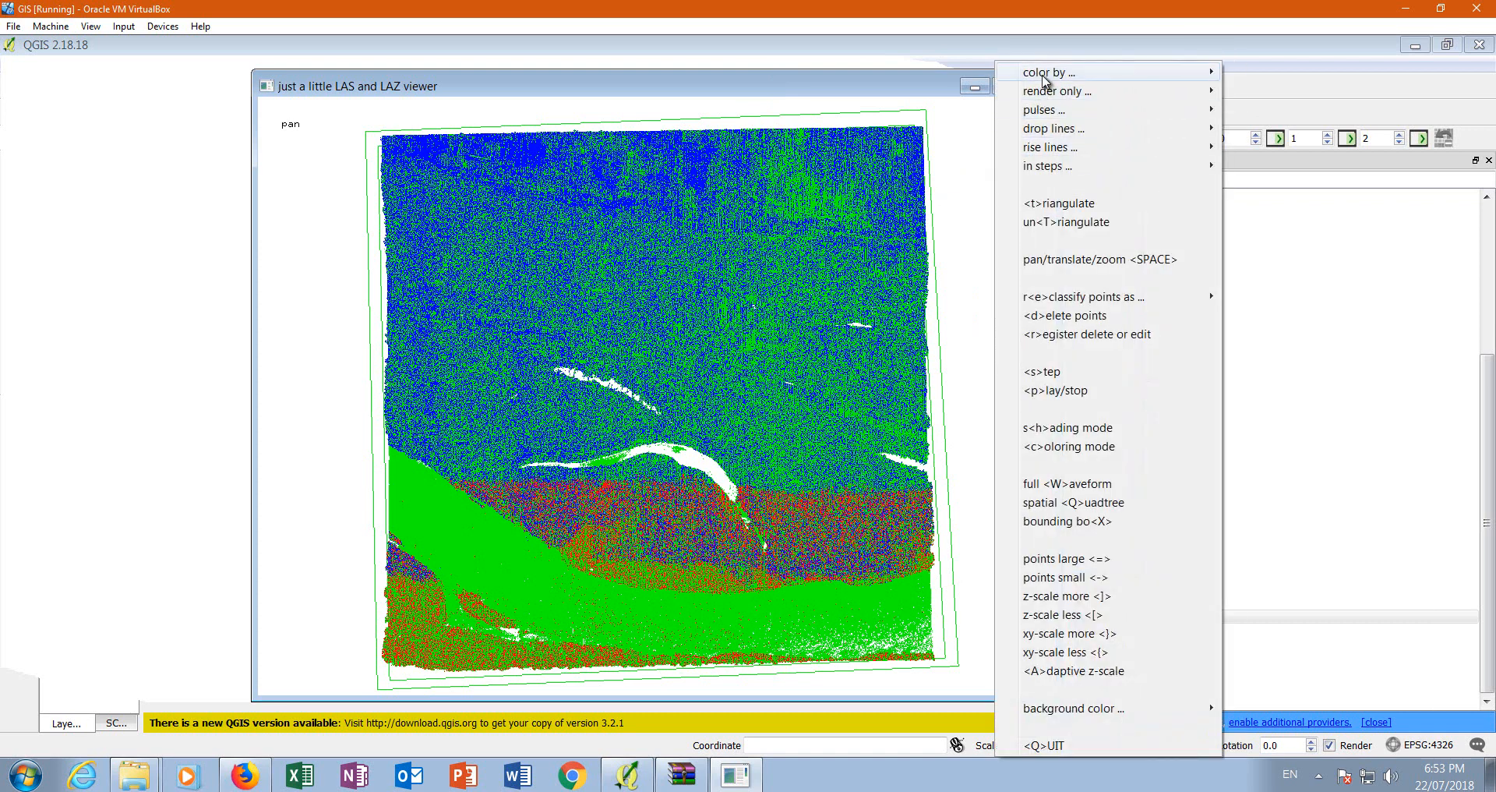
left_click(1274, 90)
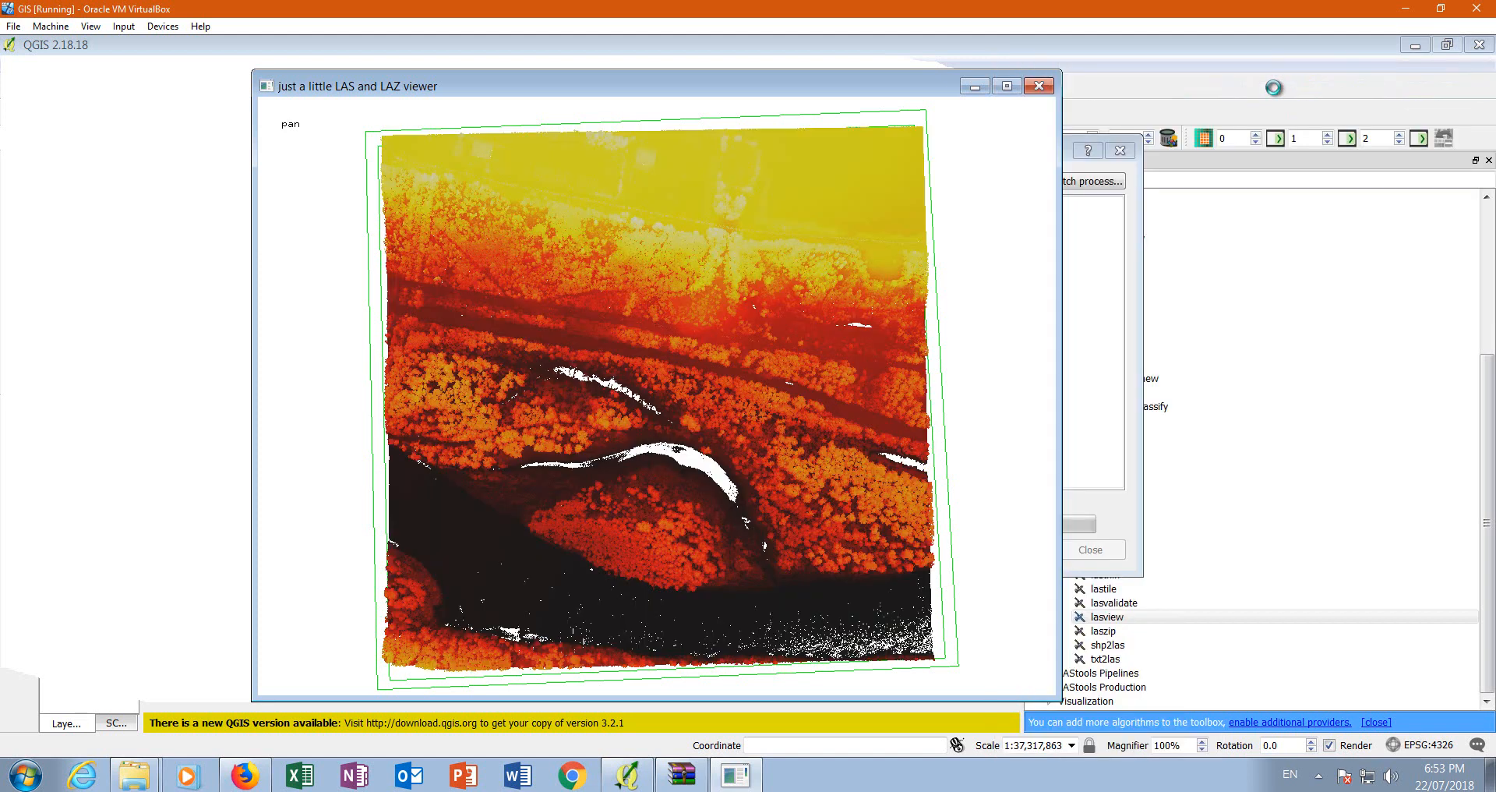
- Render only the ground points and rotate the terrain to inspect it from the side and from above
right_click(1001, 156)
mouse_move(1054, 93)
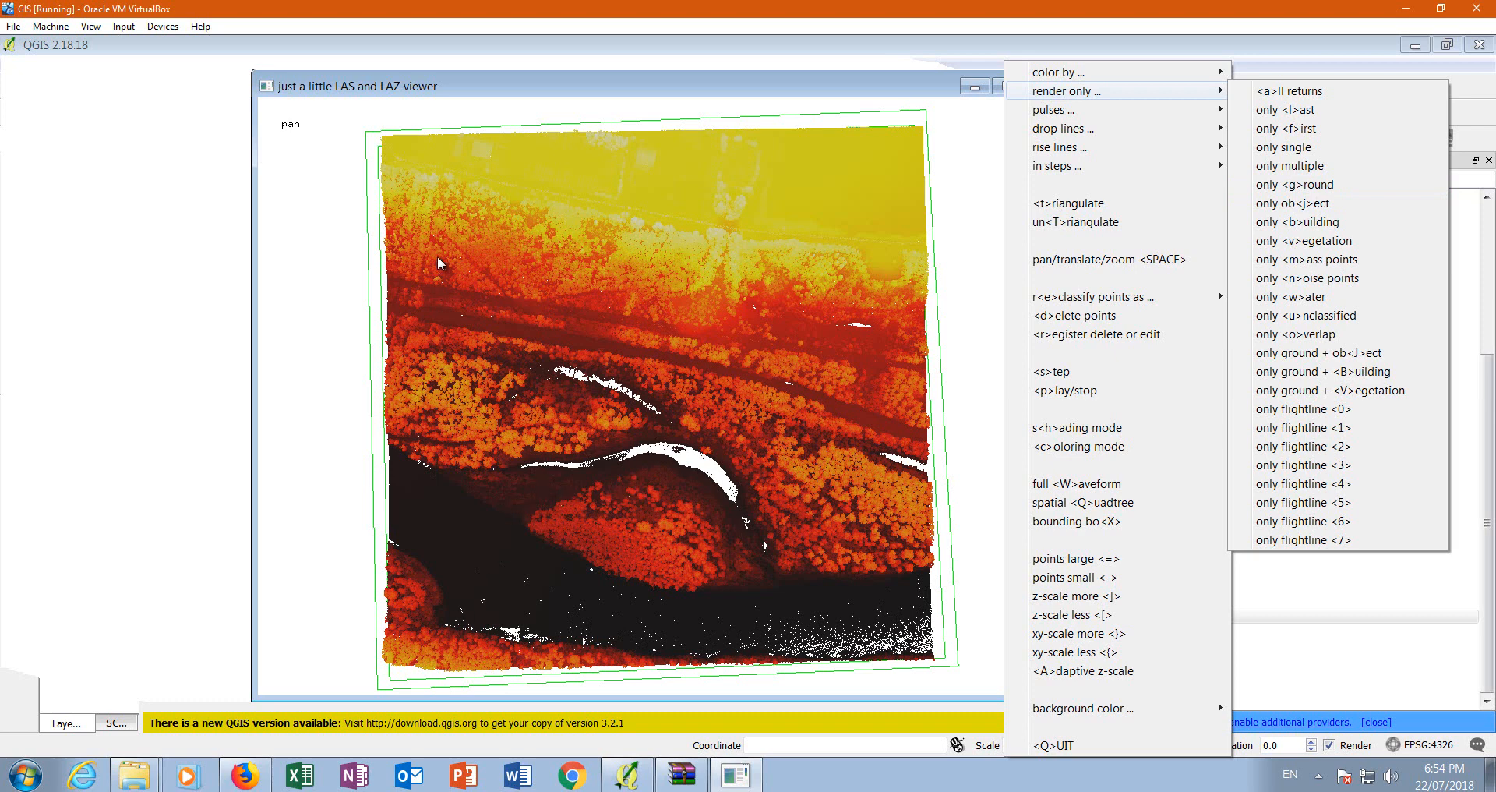
left_click(915, 506)
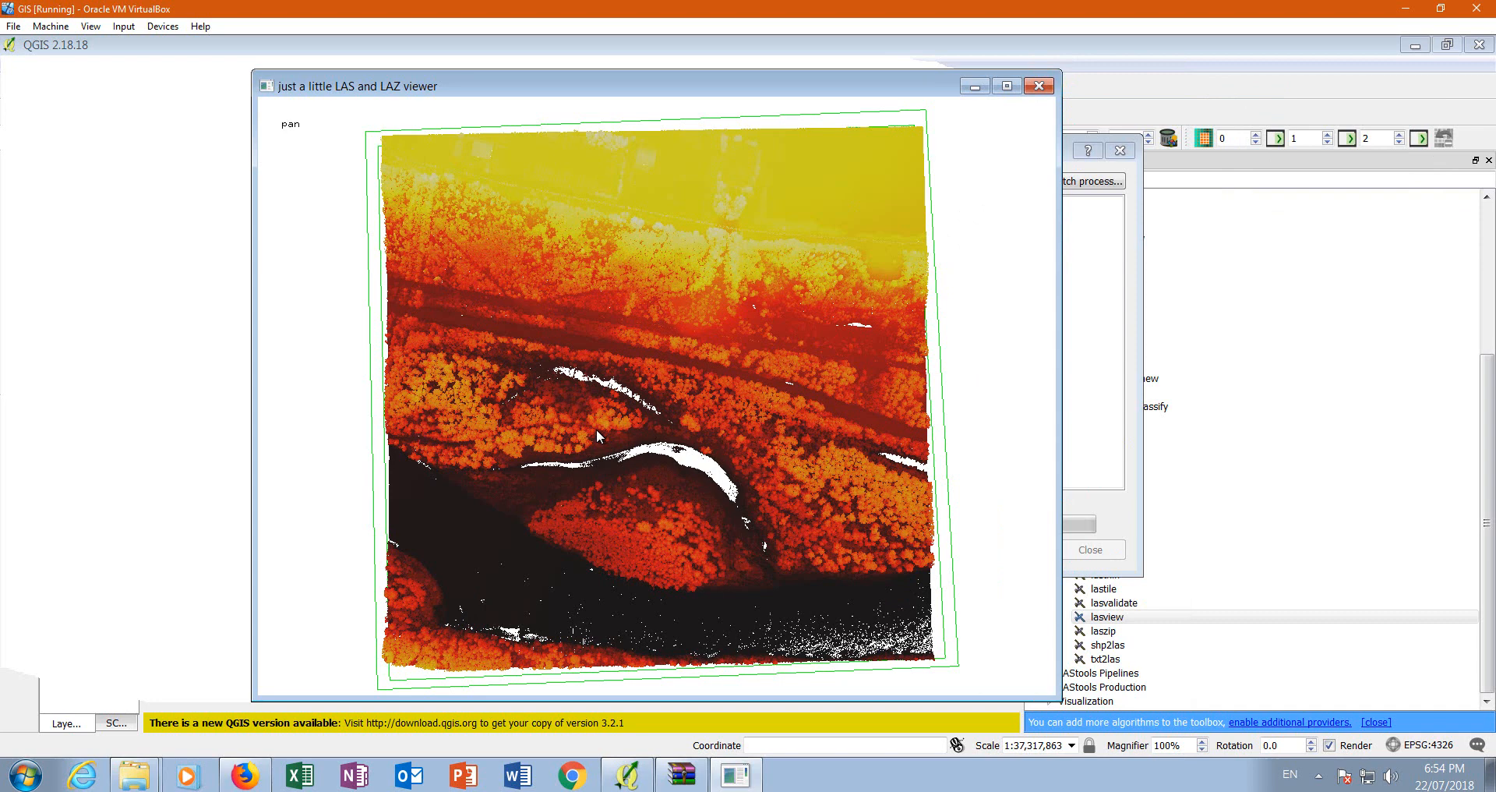
right_click(994, 148)
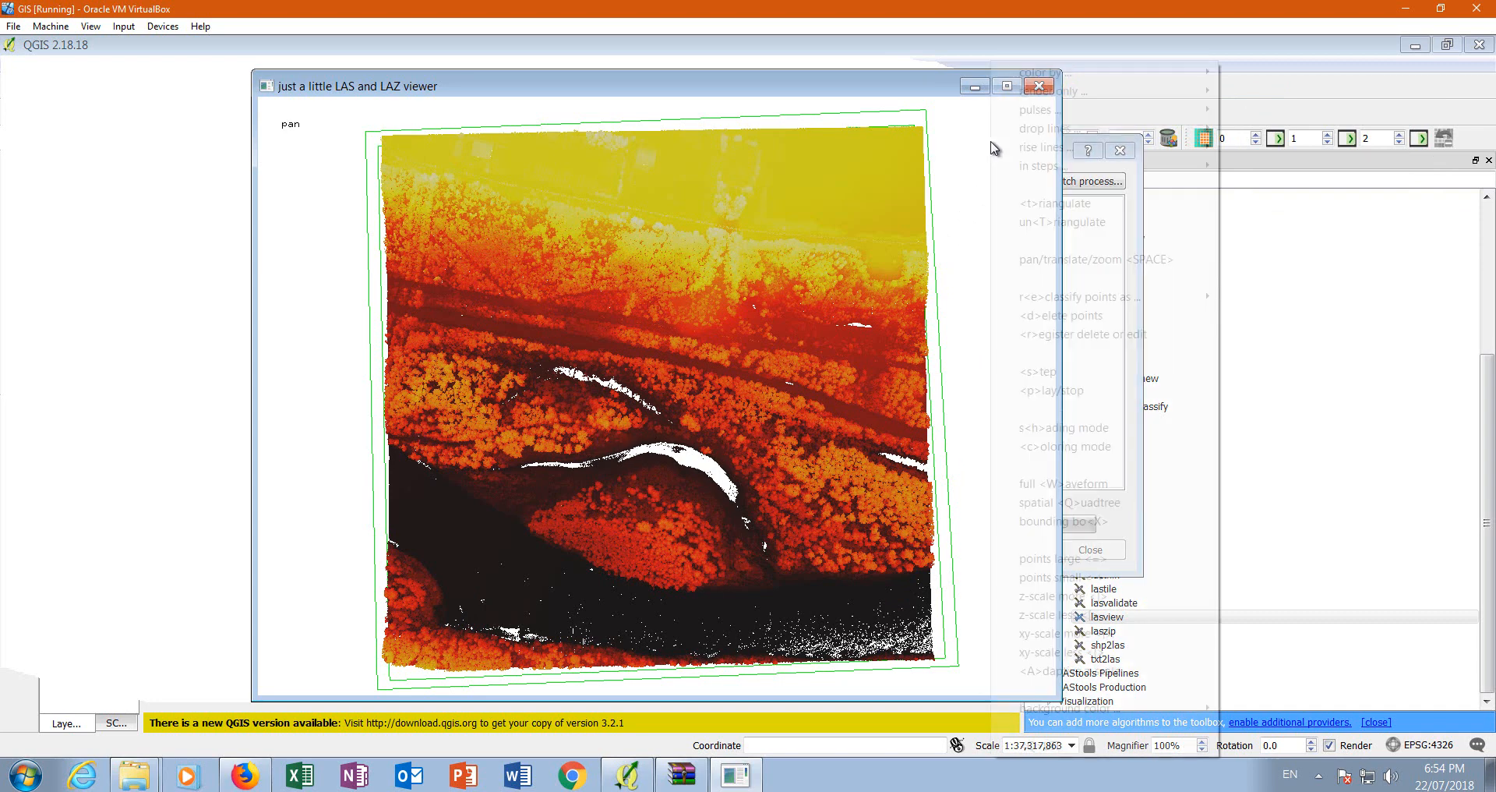
mouse_move(1076, 94)
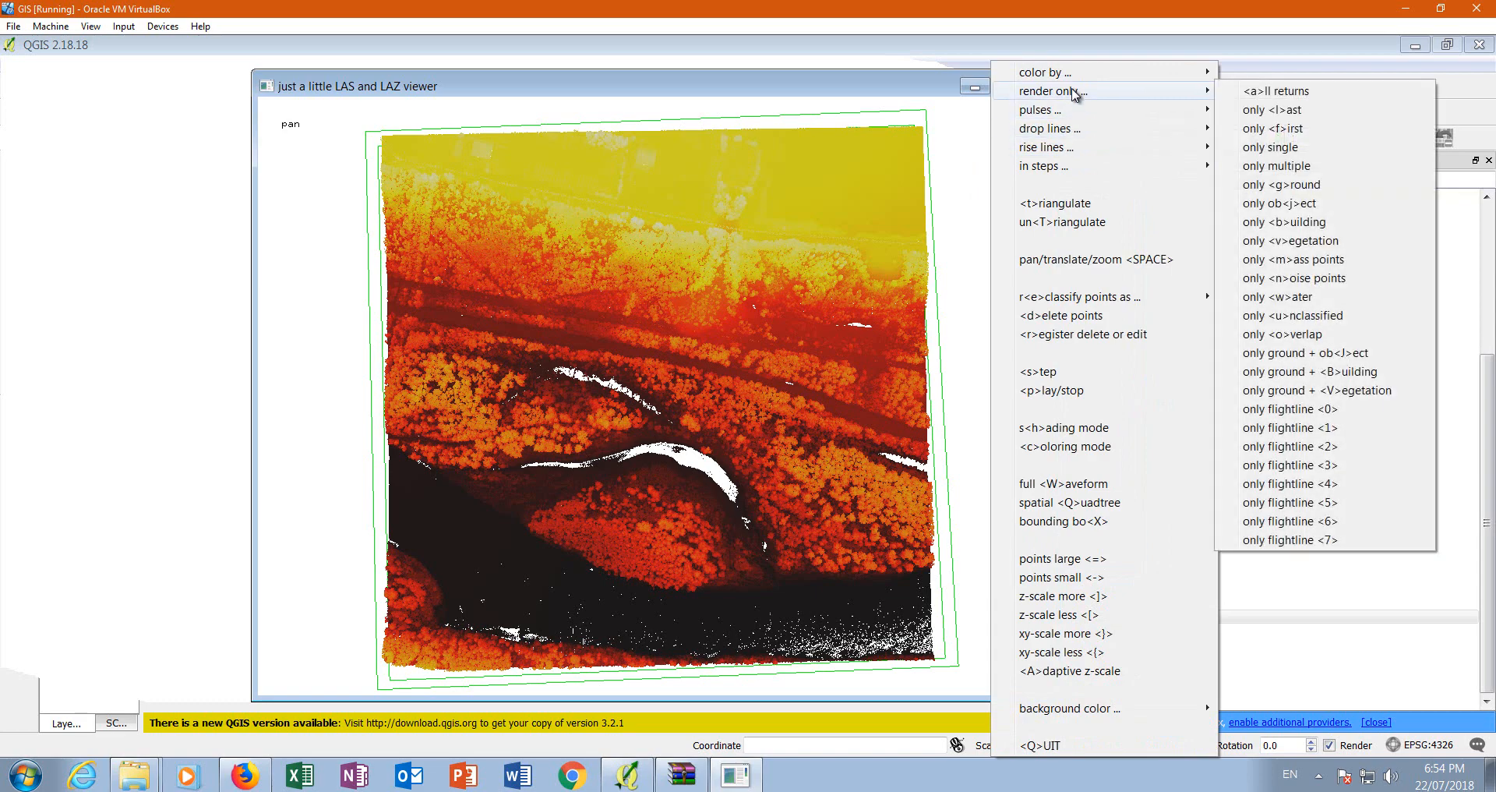
left_click(1335, 184)
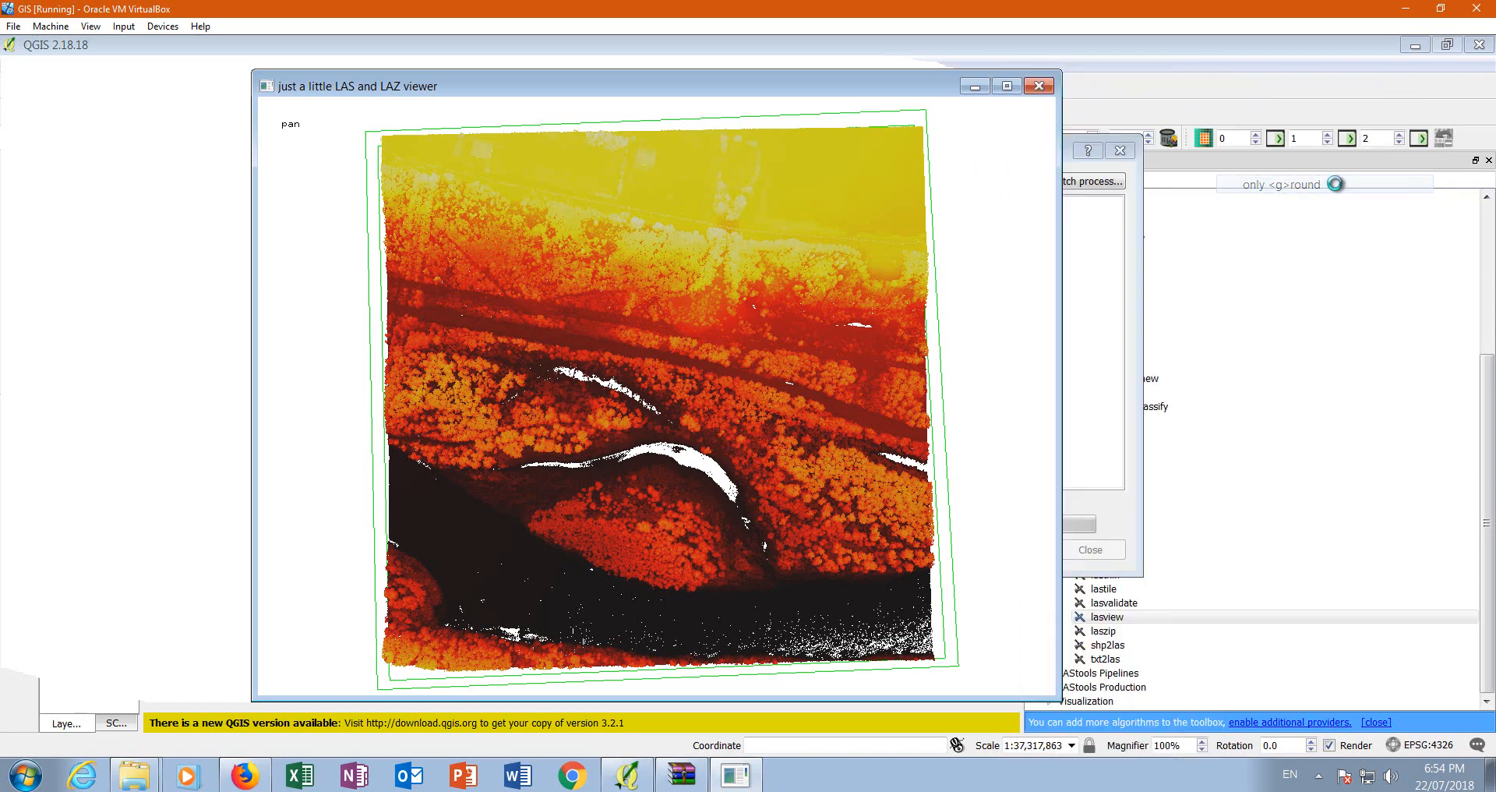
left_click_drag(755, 559, 574, 228)
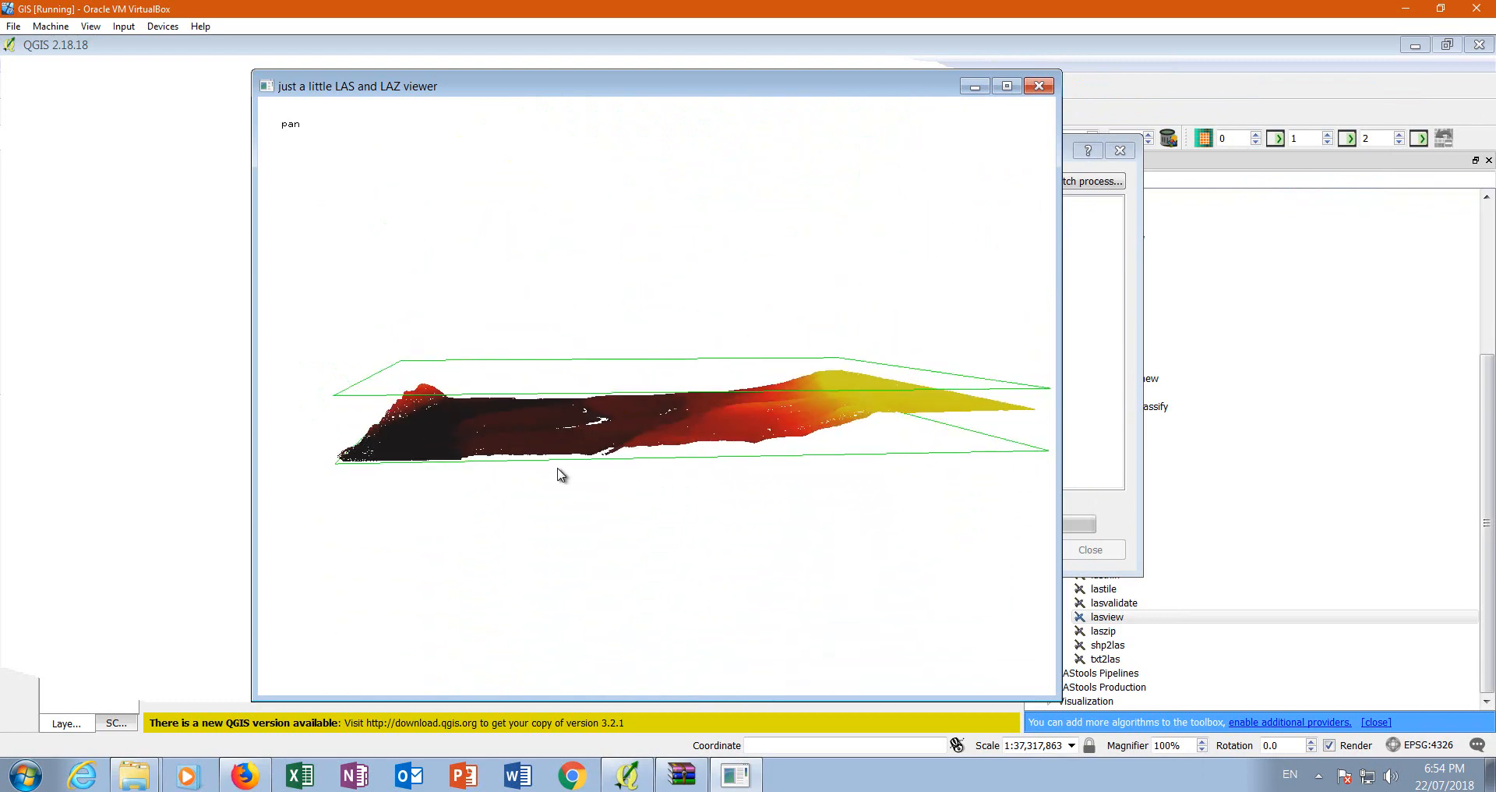
left_click_drag(548, 466, 788, 556)
- Render only the vegetation points and rotate the point cloud to a low side view
right_click(1002, 188)
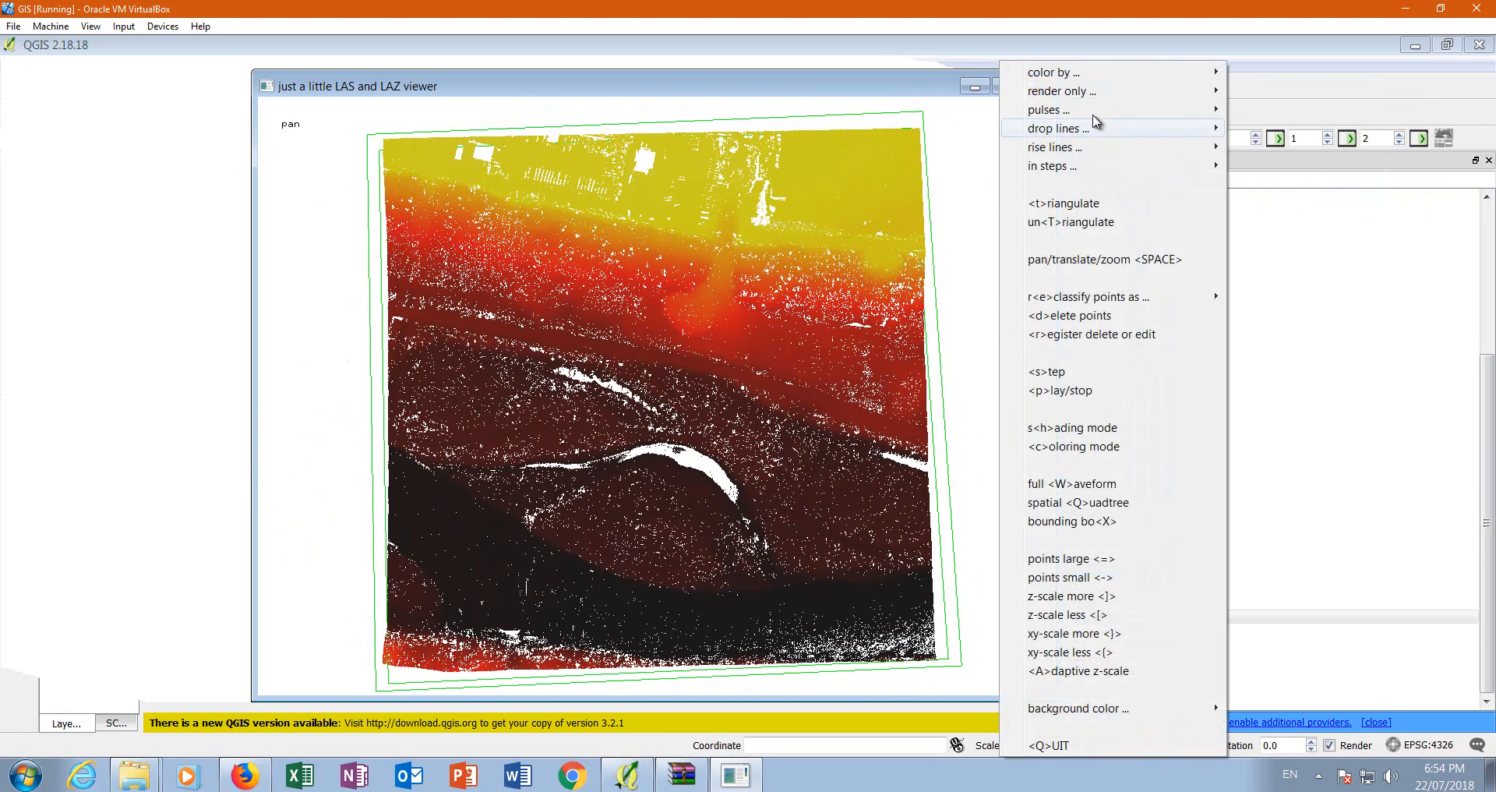
mouse_move(1066, 92)
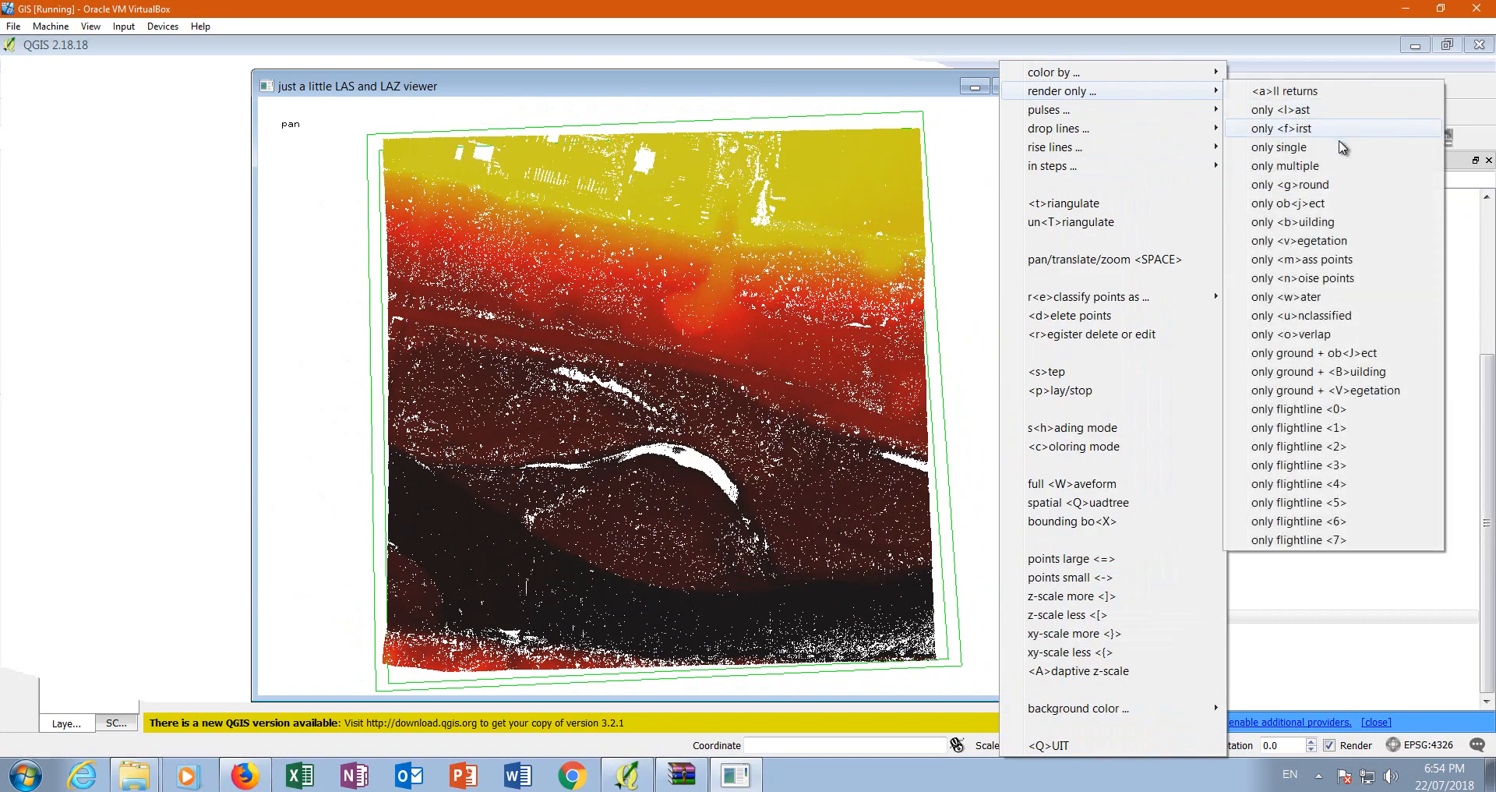
left_click(1341, 243)
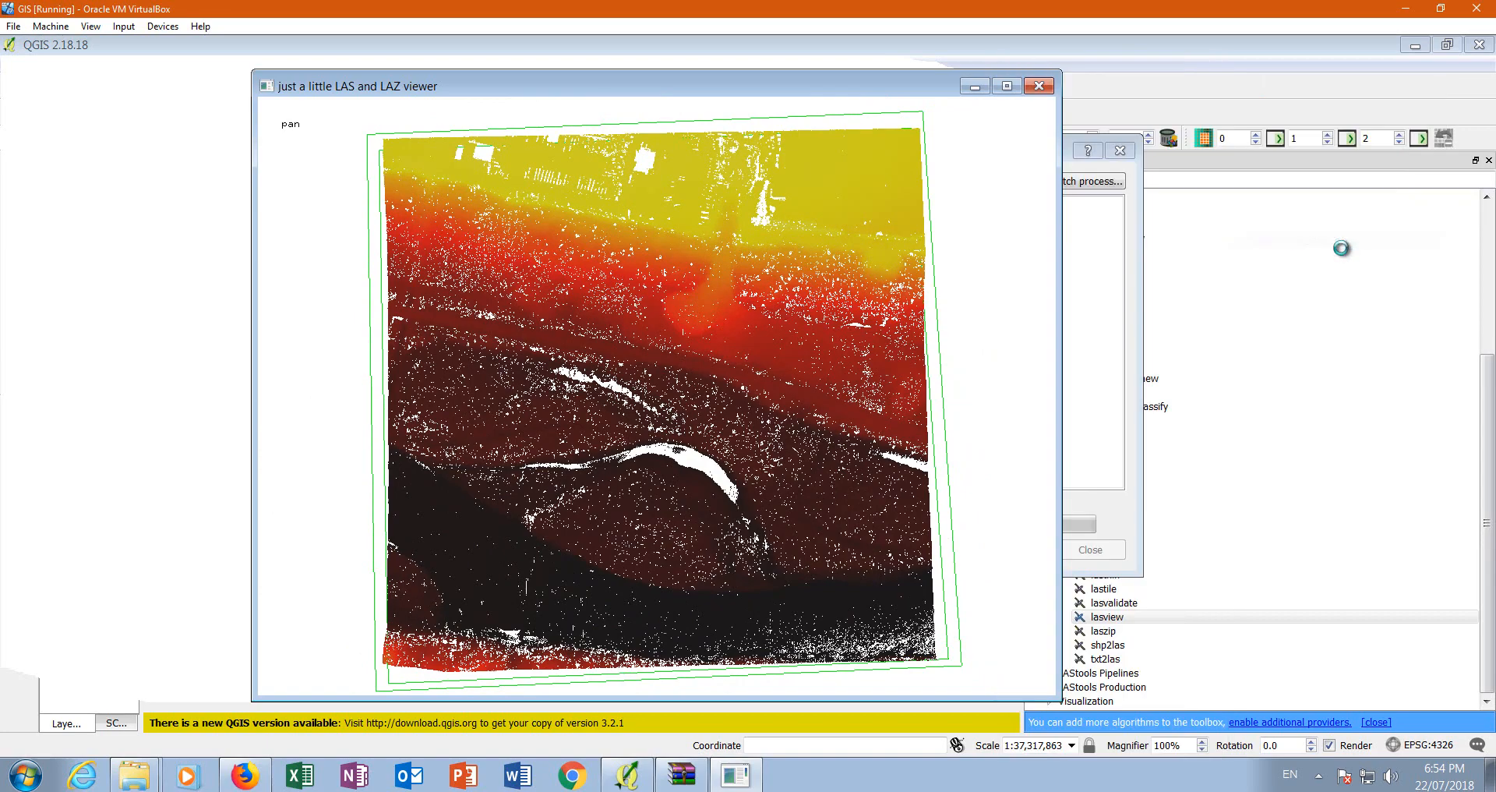
left_click_drag(819, 549, 634, 295)
left_click_drag(894, 451, 657, 418)
- Color the vegetation points by elevation (blue->yellow->red) and tilt them into an oblique view
right_click(960, 168)
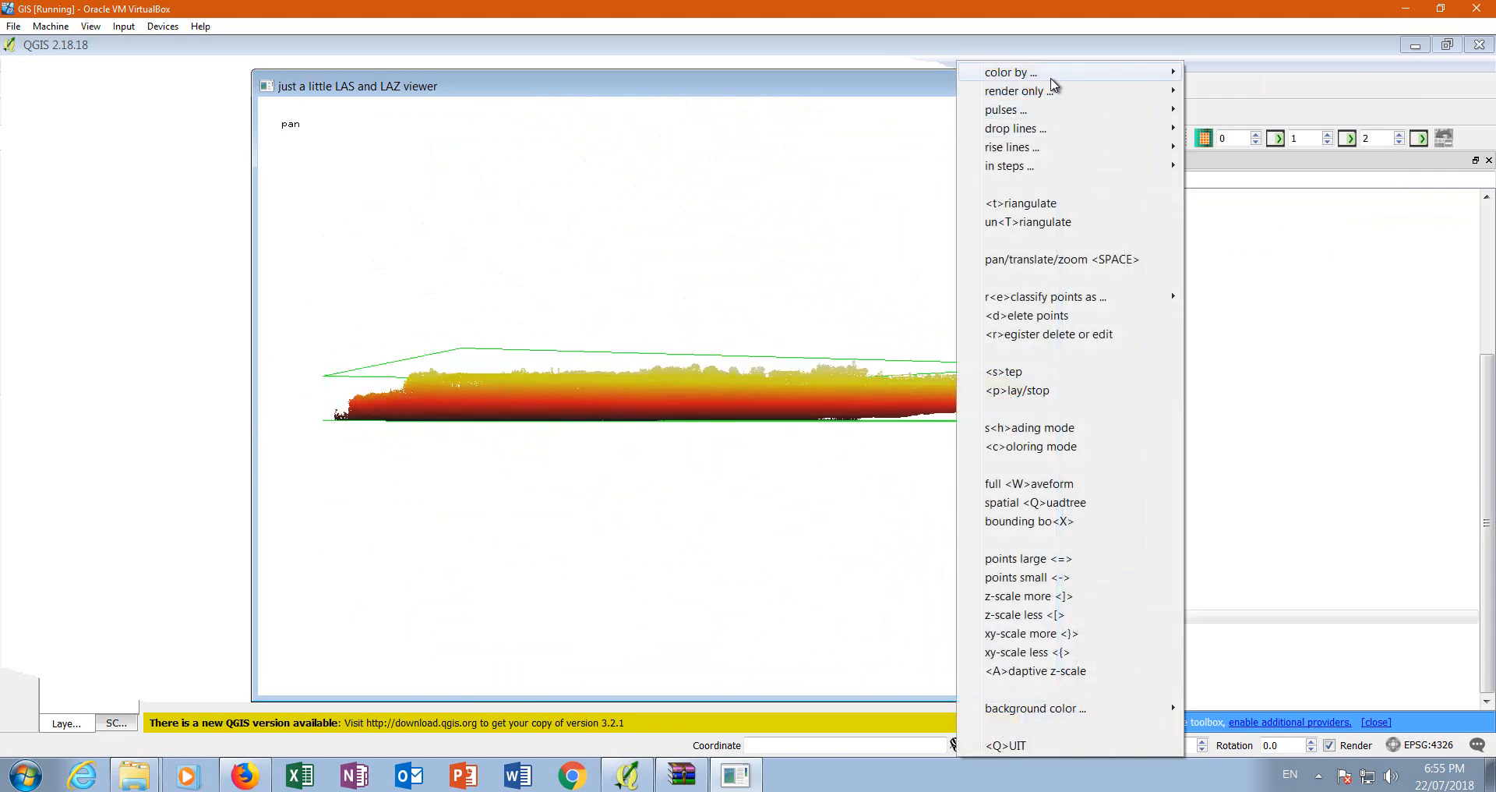
mouse_move(1036, 73)
left_click(1270, 110)
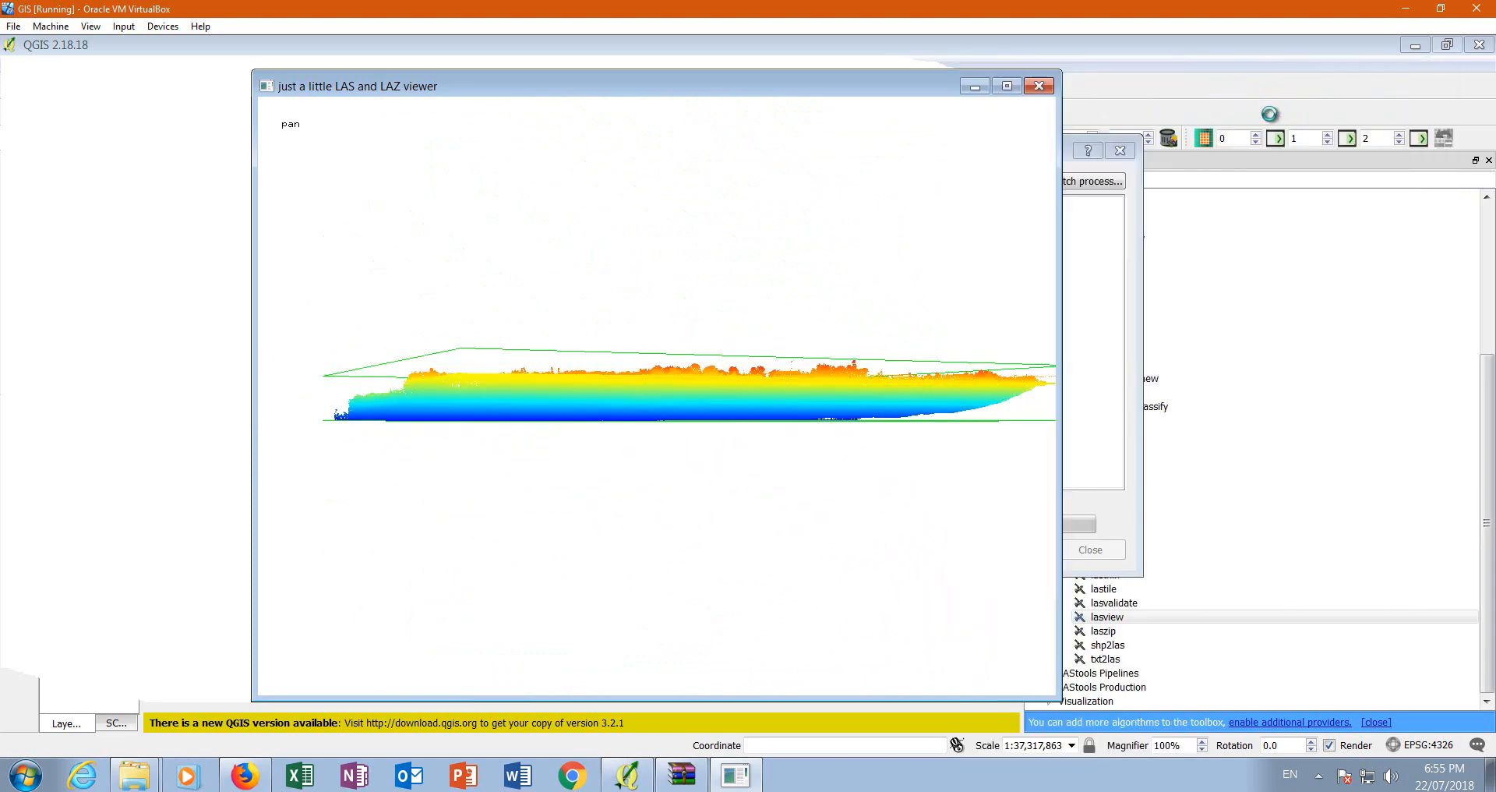
left_click_drag(782, 402, 815, 446)
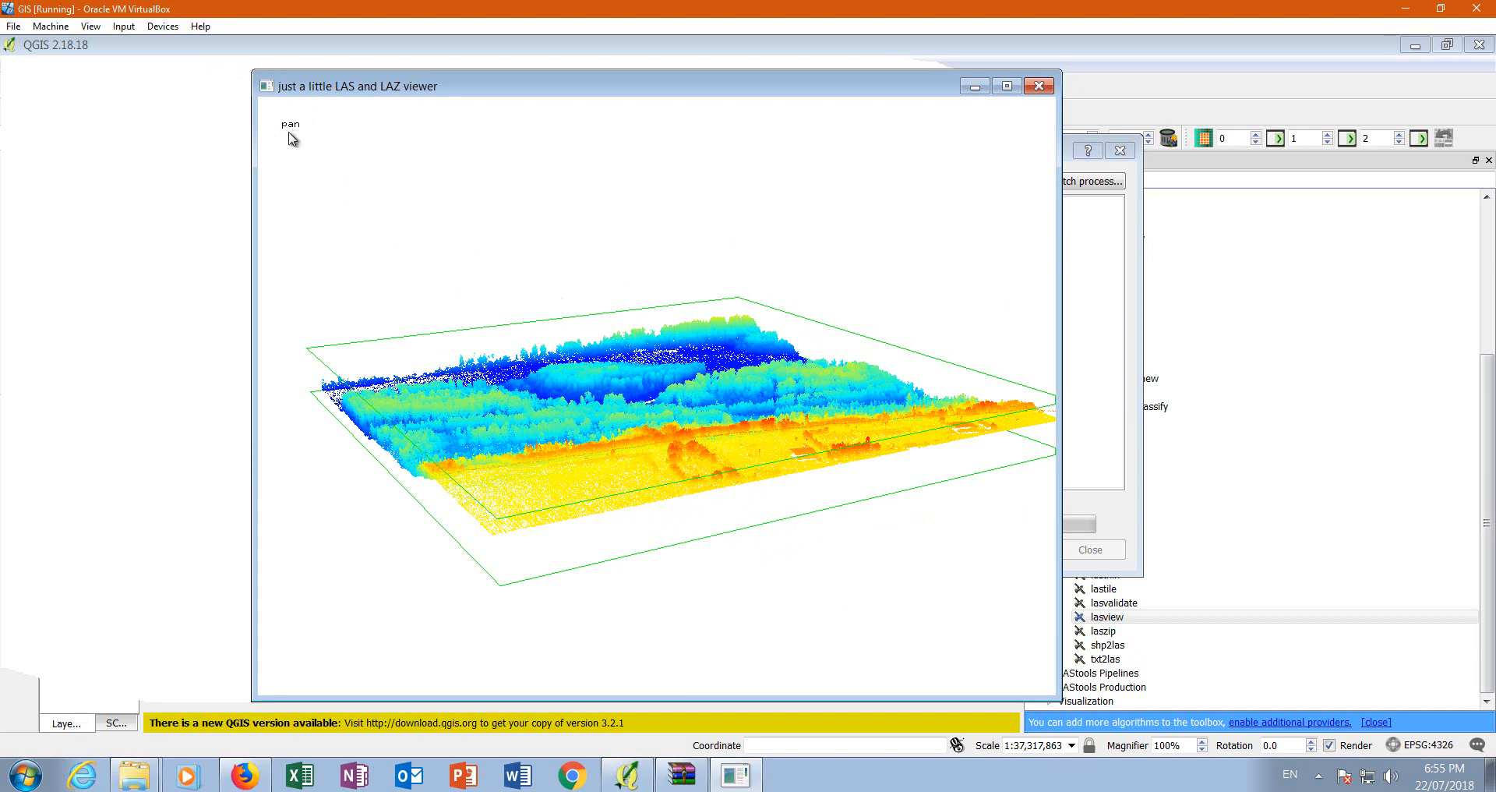
- Zoom in on the vegetation points to examine the trees and the open ground in the foreground
key("t")
key("shift+t")
key("t")
key("z")
left_click_drag(736, 564, 737, 790)
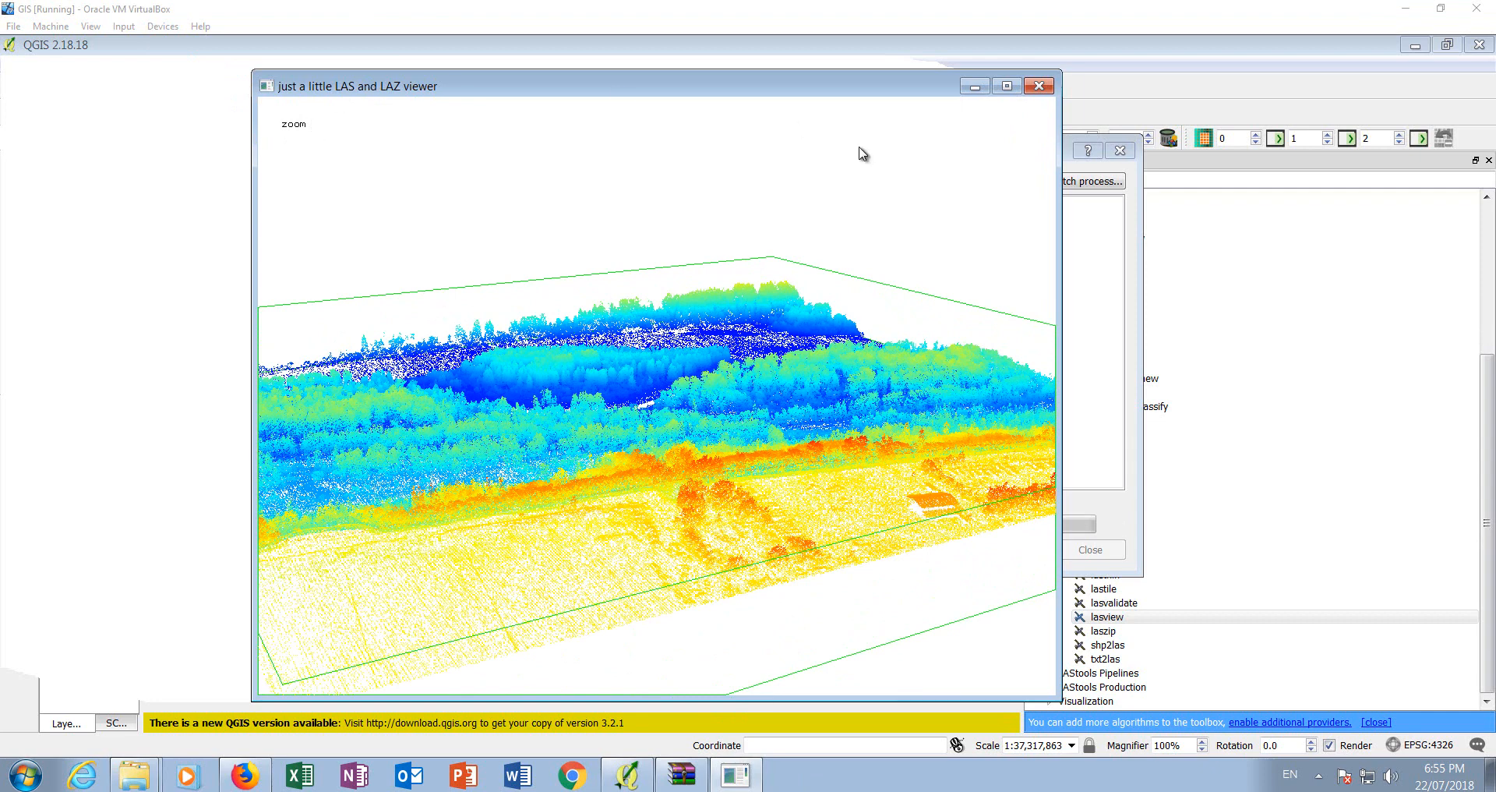
- Render only the vegetation points again and color them by classification
right_click(951, 138)
mouse_move(1053, 92)
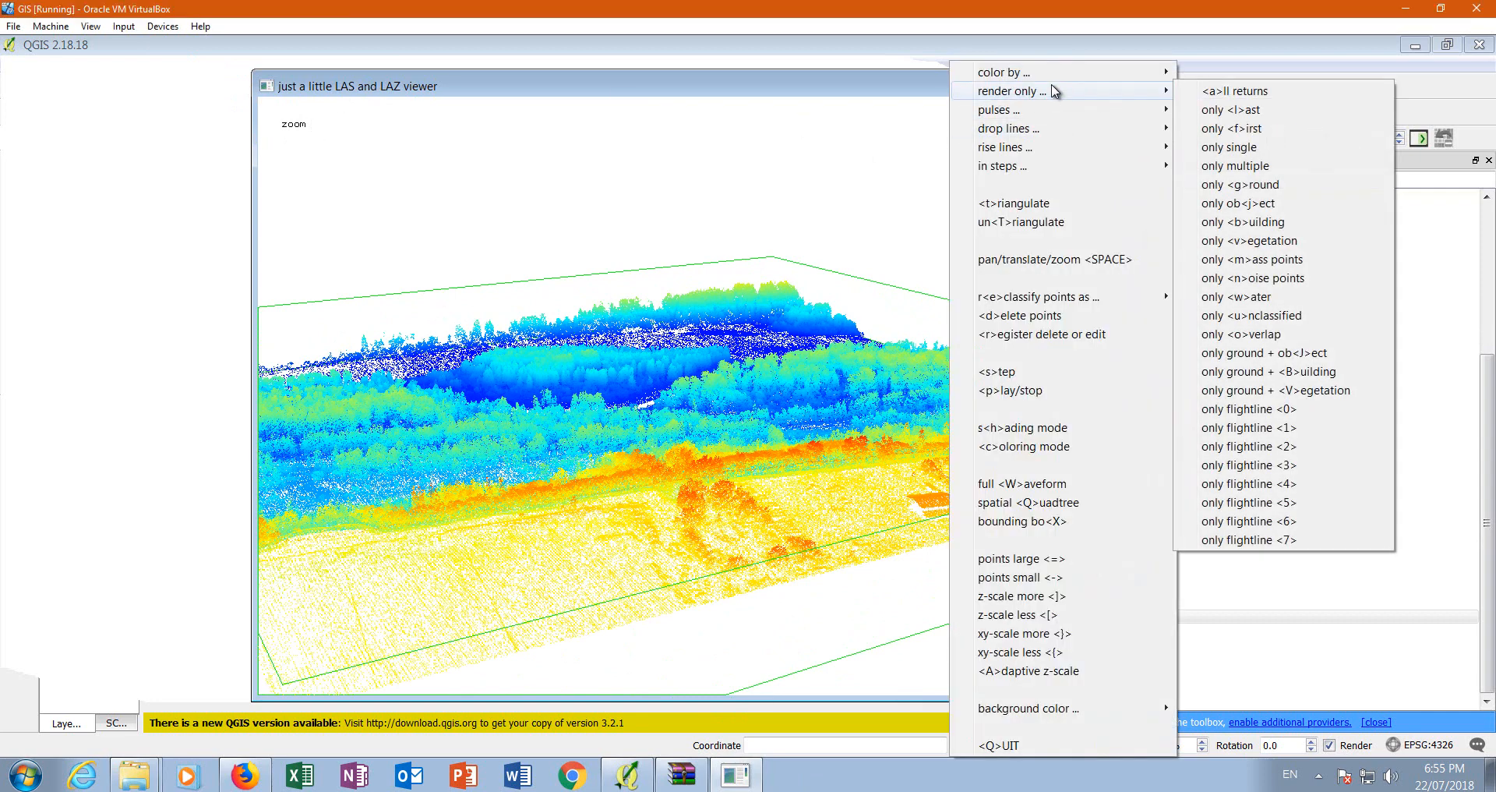
left_click(1294, 241)
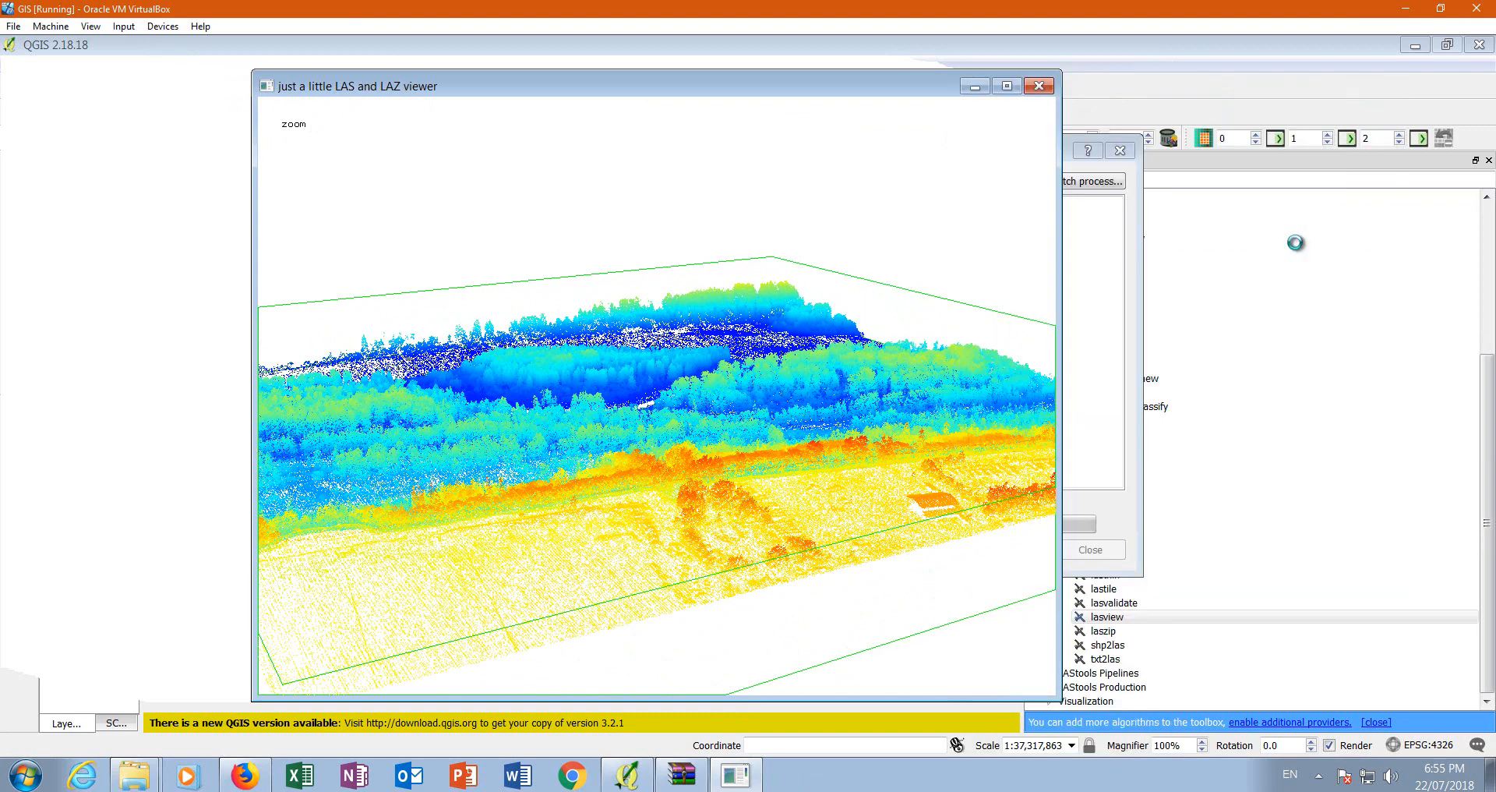
right_click(964, 165)
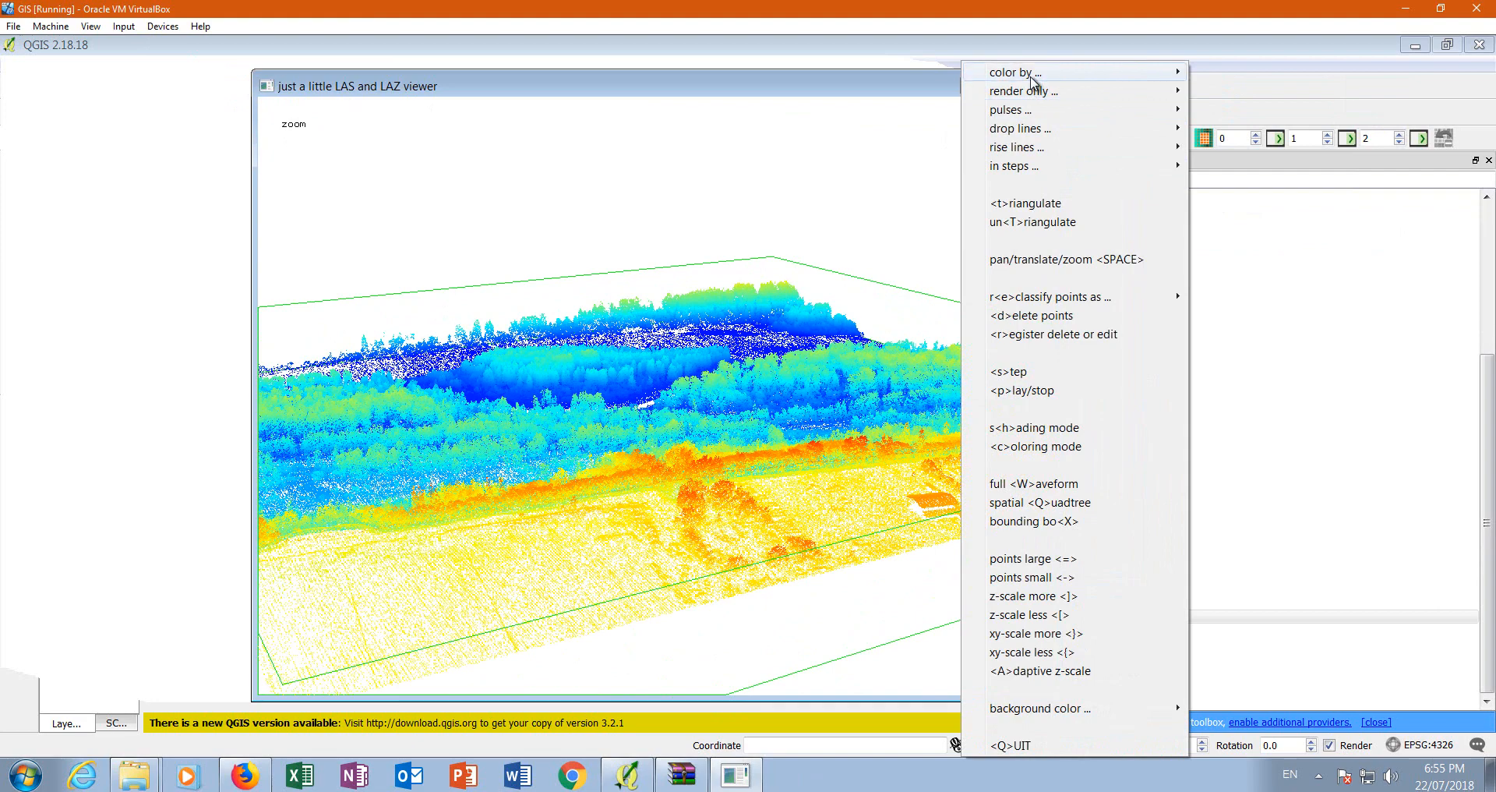
mouse_move(1031, 76)
left_click(1292, 75)
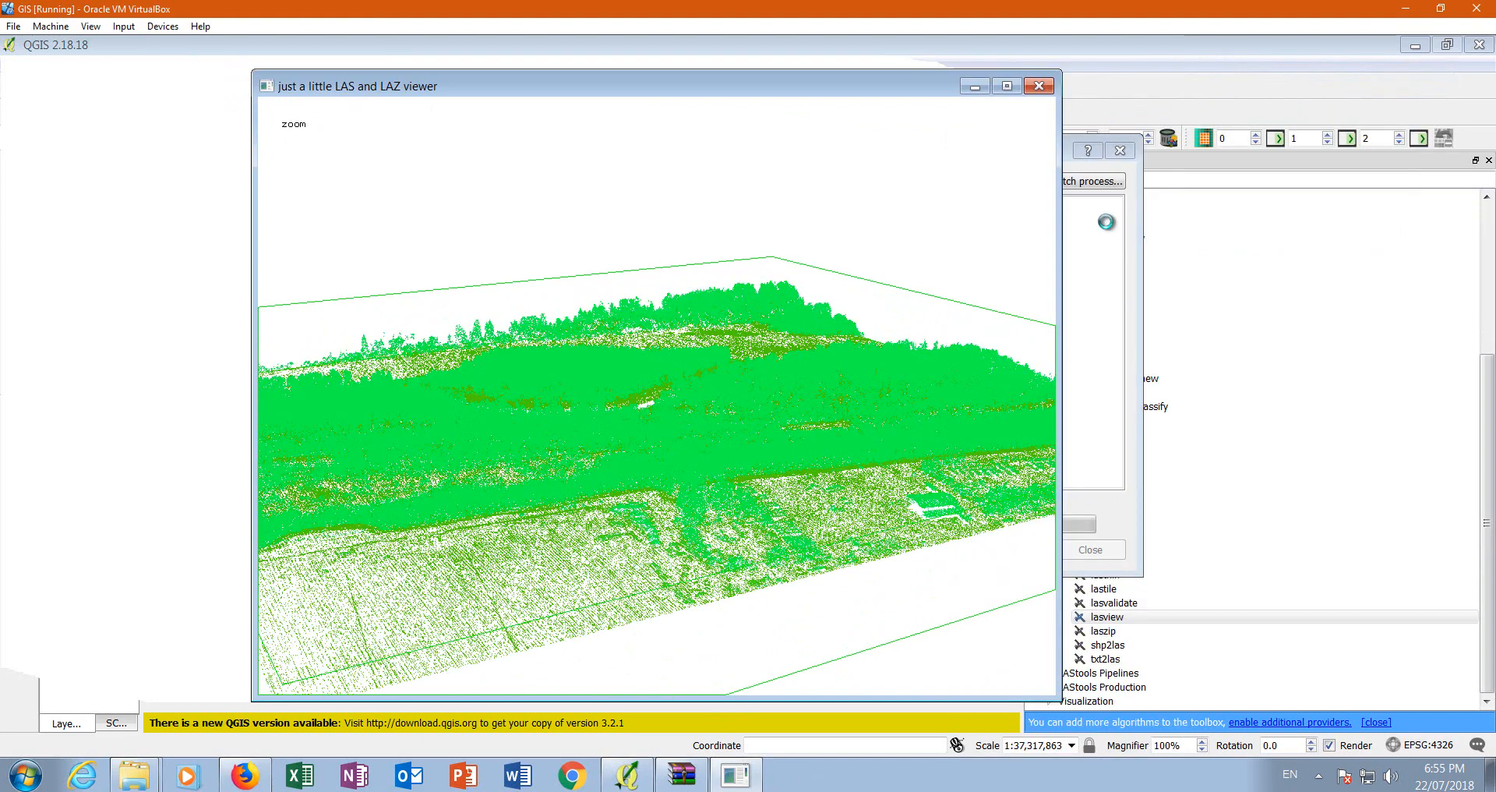
- Examine the building in the open area beside the forest up close by zooming, translating and rotating the point cloud
right_click(986, 216)
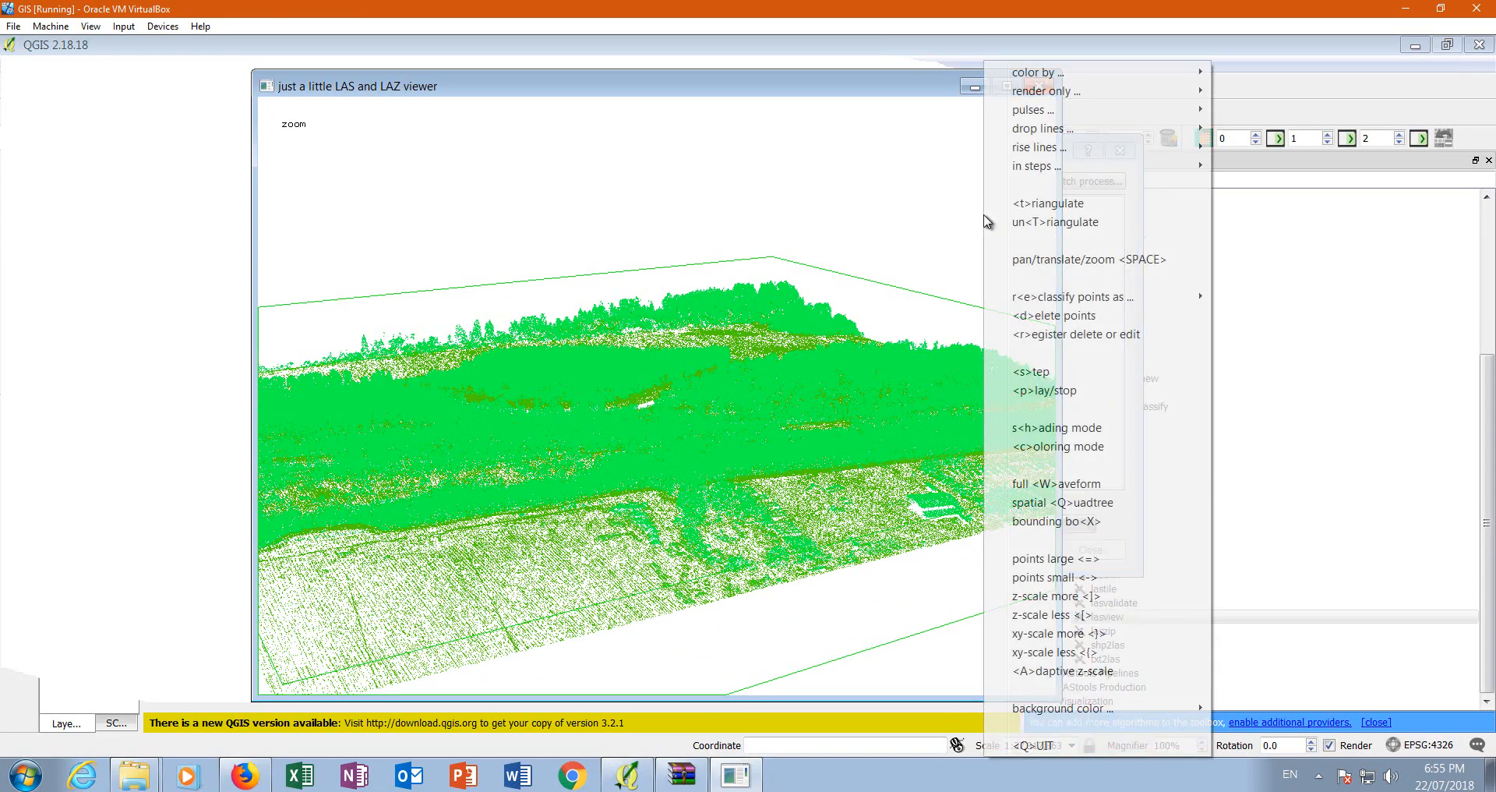
left_click(798, 305)
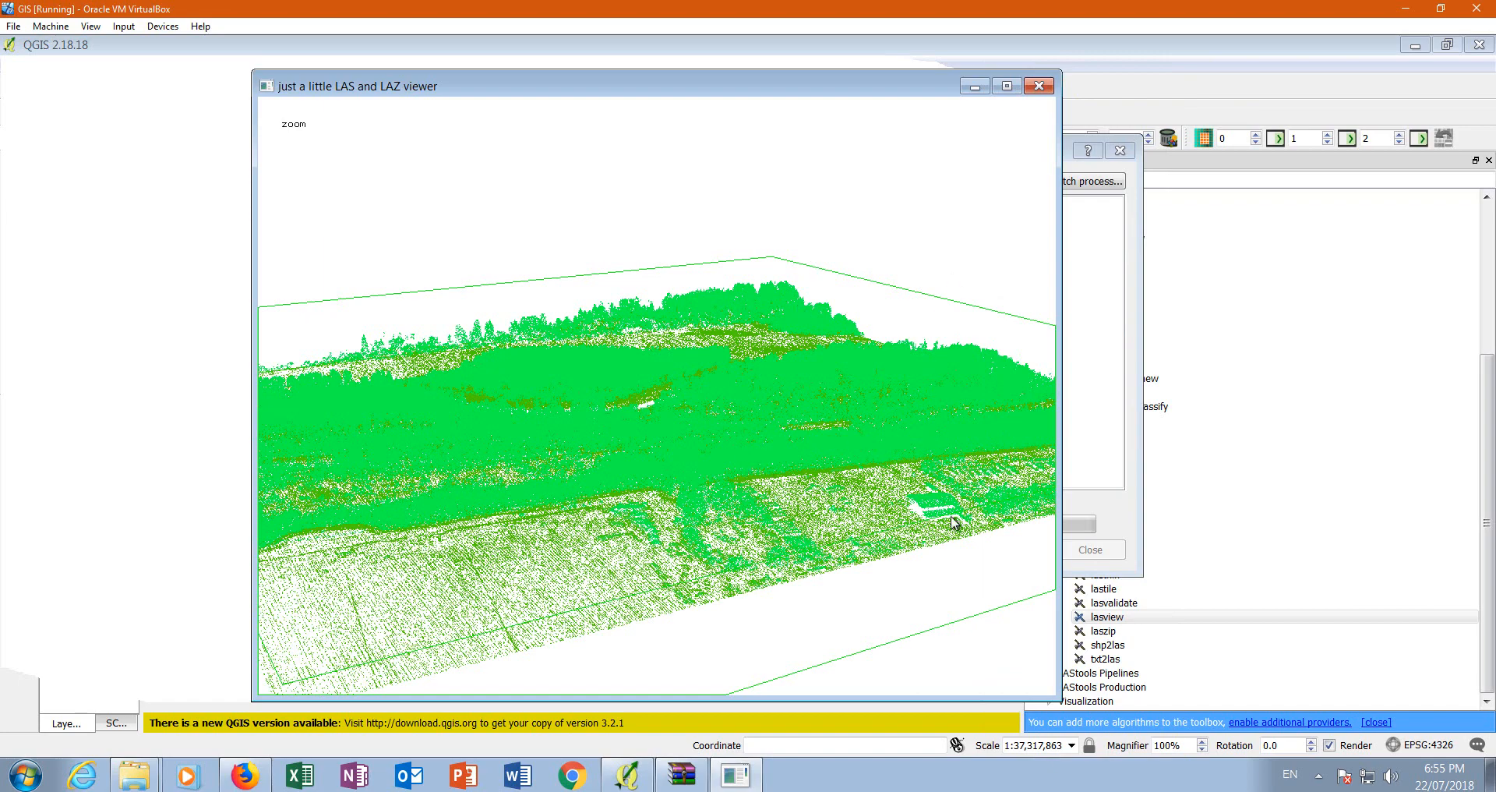
left_click_drag(920, 506, 879, 514)
key("t")
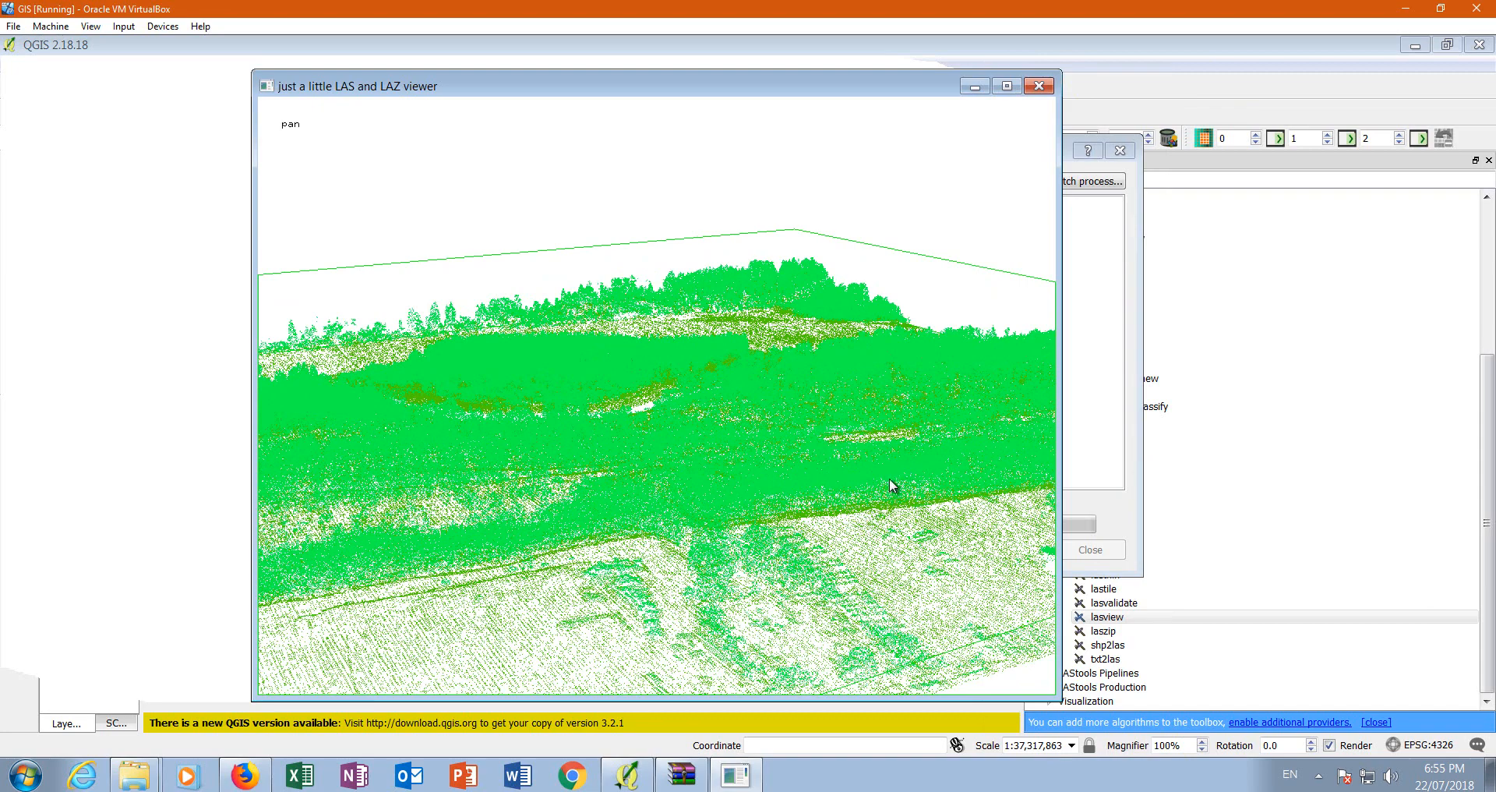
left_click_drag(885, 477, 708, 466)
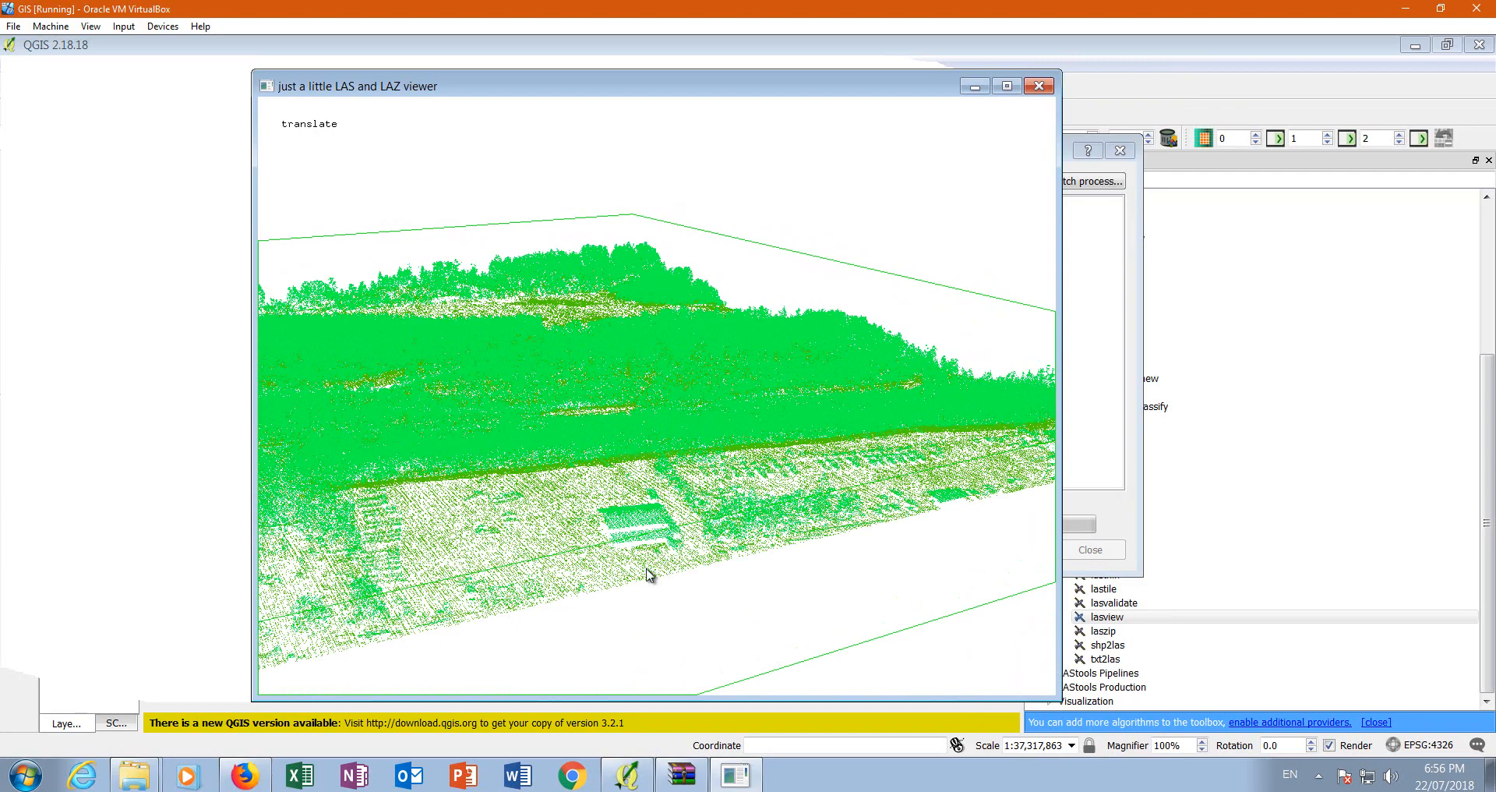
left_click_drag(663, 587, 690, 692)
key("p")
left_click_drag(695, 536, 735, 551)
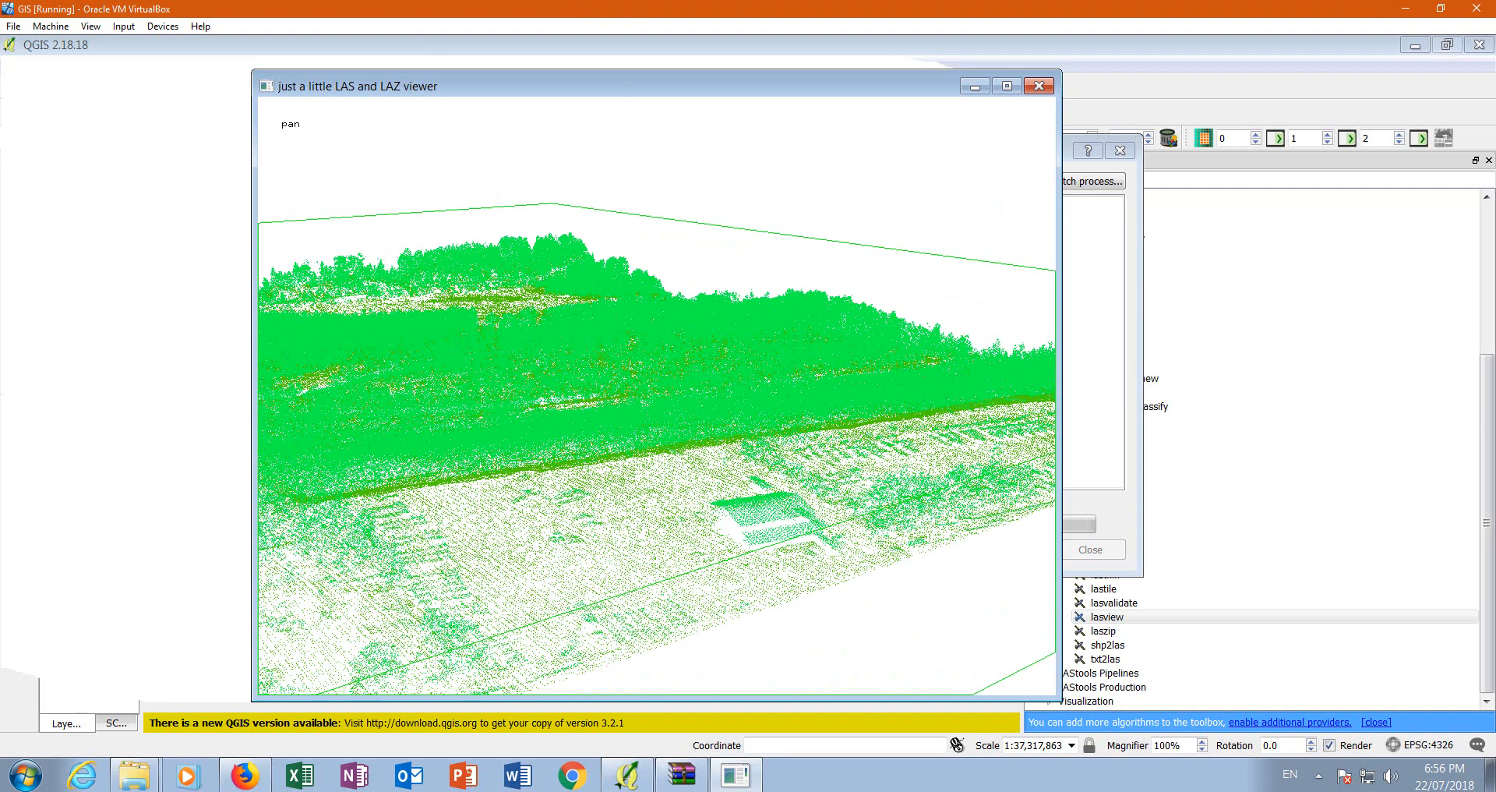
- Switch to Google Earth and zoom in on the yard buildings north of the forest to compare them with the point cloud
left_click_drag(0, 139, 161, 31)
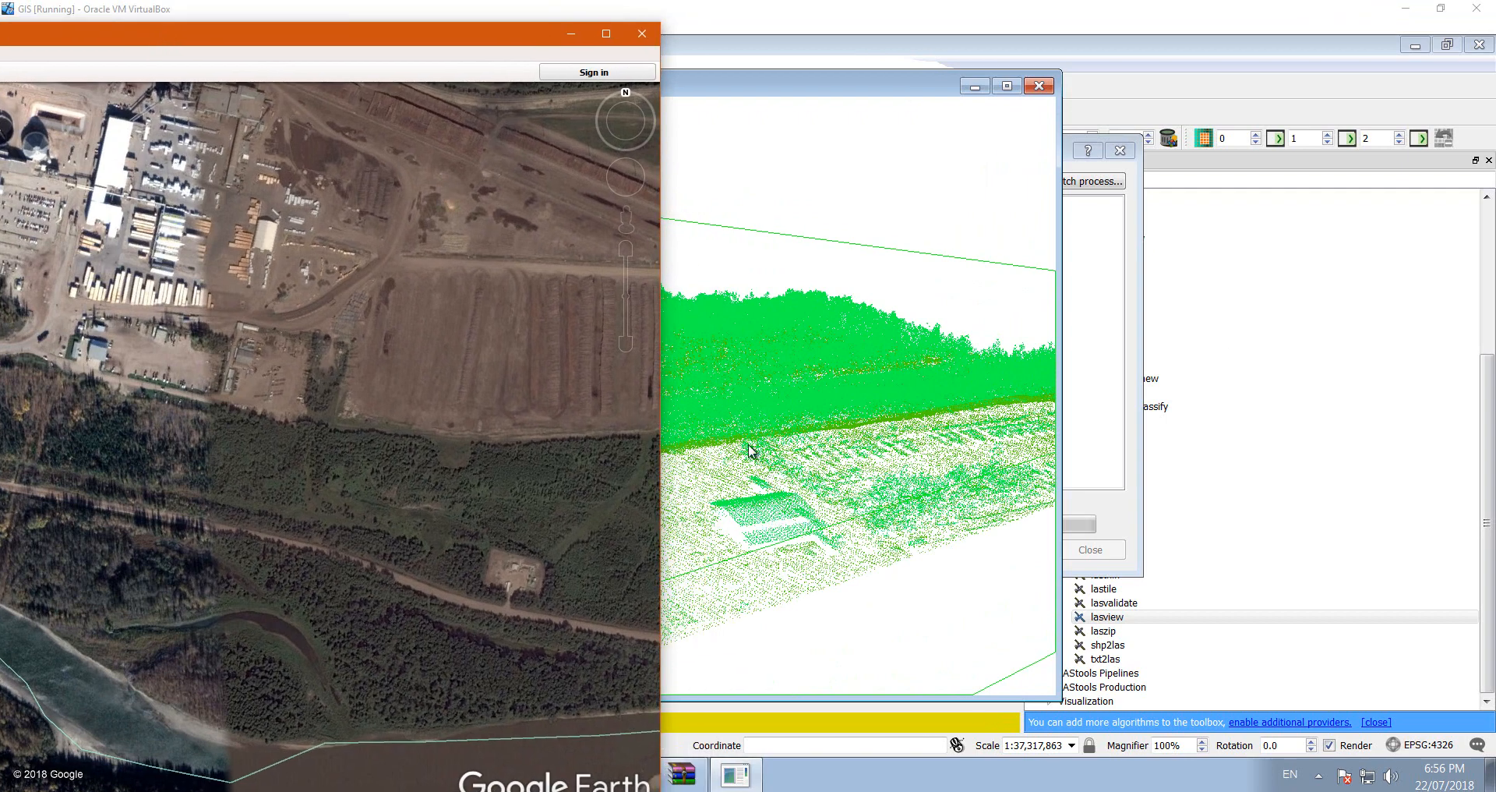
scroll(257, 363, "up", 1)
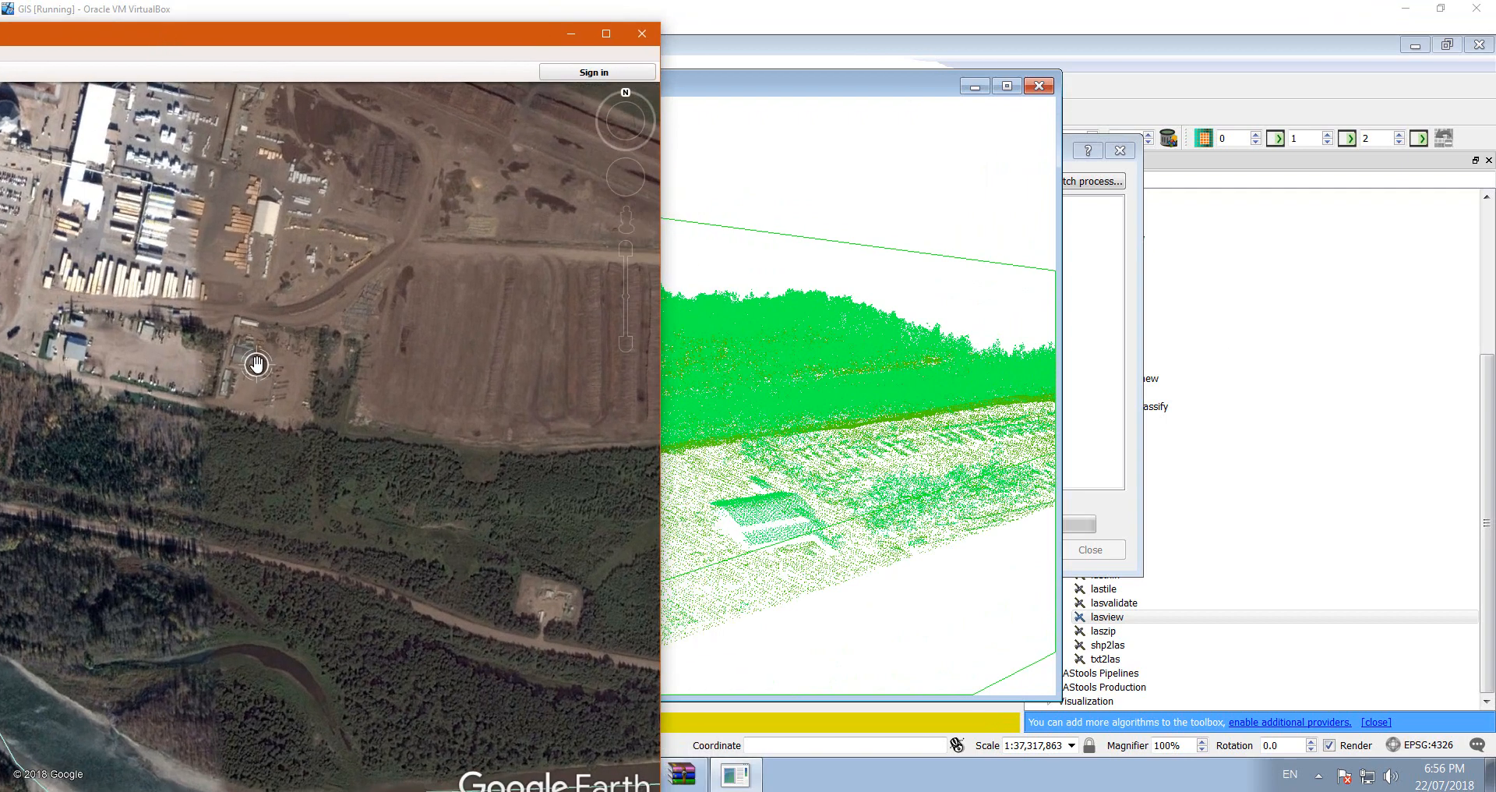
left_click_drag(248, 39, 923, 17)
scroll(908, 335, "up", 3)
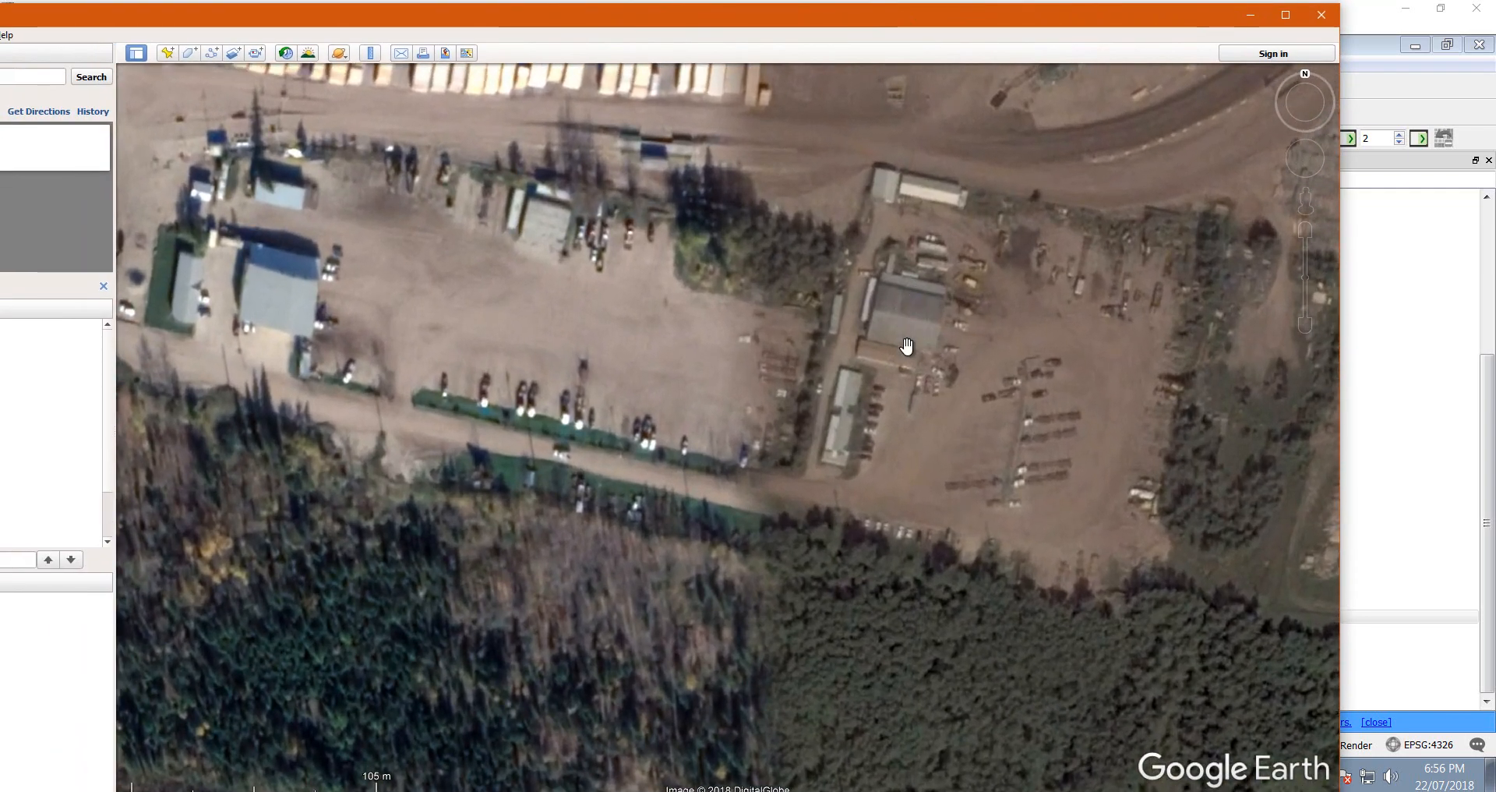
left_click_drag(1005, 29, 0, 164)
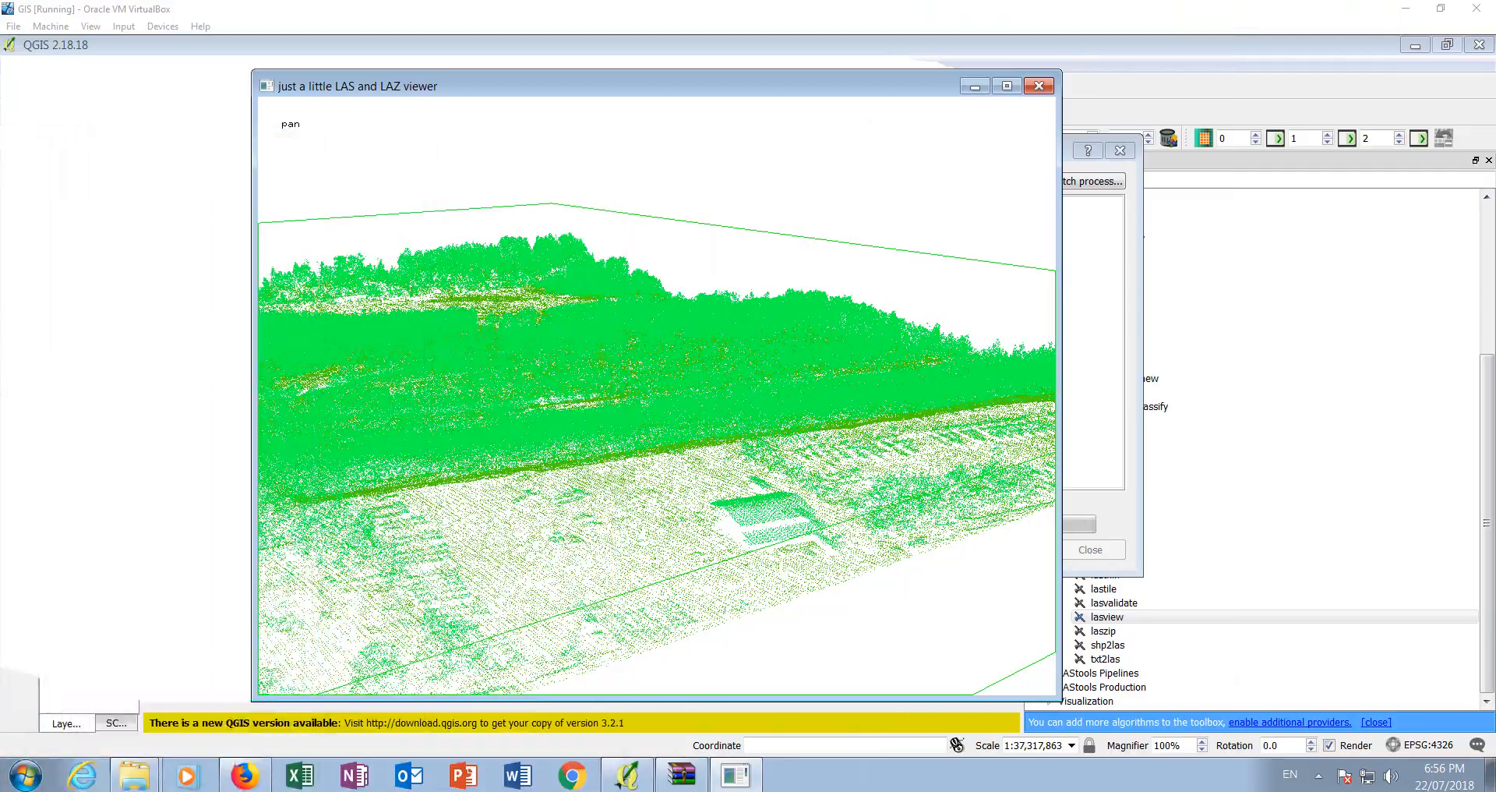
- View the classified points from above and shift them to examine the buildings along the northern edge
left_click_drag(417, 459, 813, 410)
left_click_drag(399, 505, 546, 592)
key("space")
left_click_drag(635, 546, 641, 472)
left_click_drag(612, 394, 618, 211)
key("space")
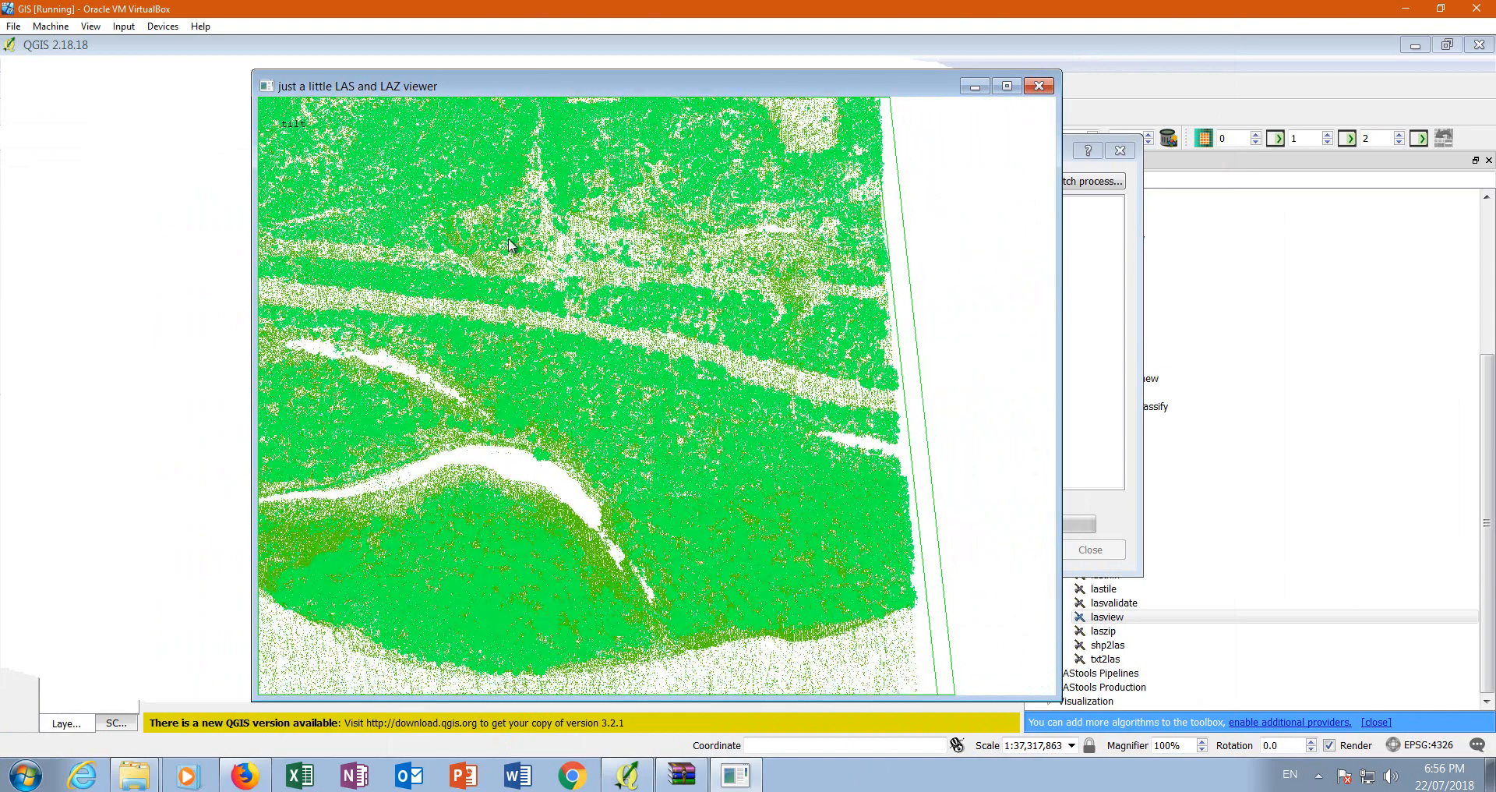
key("space")
left_click_drag(544, 296, 677, 368)
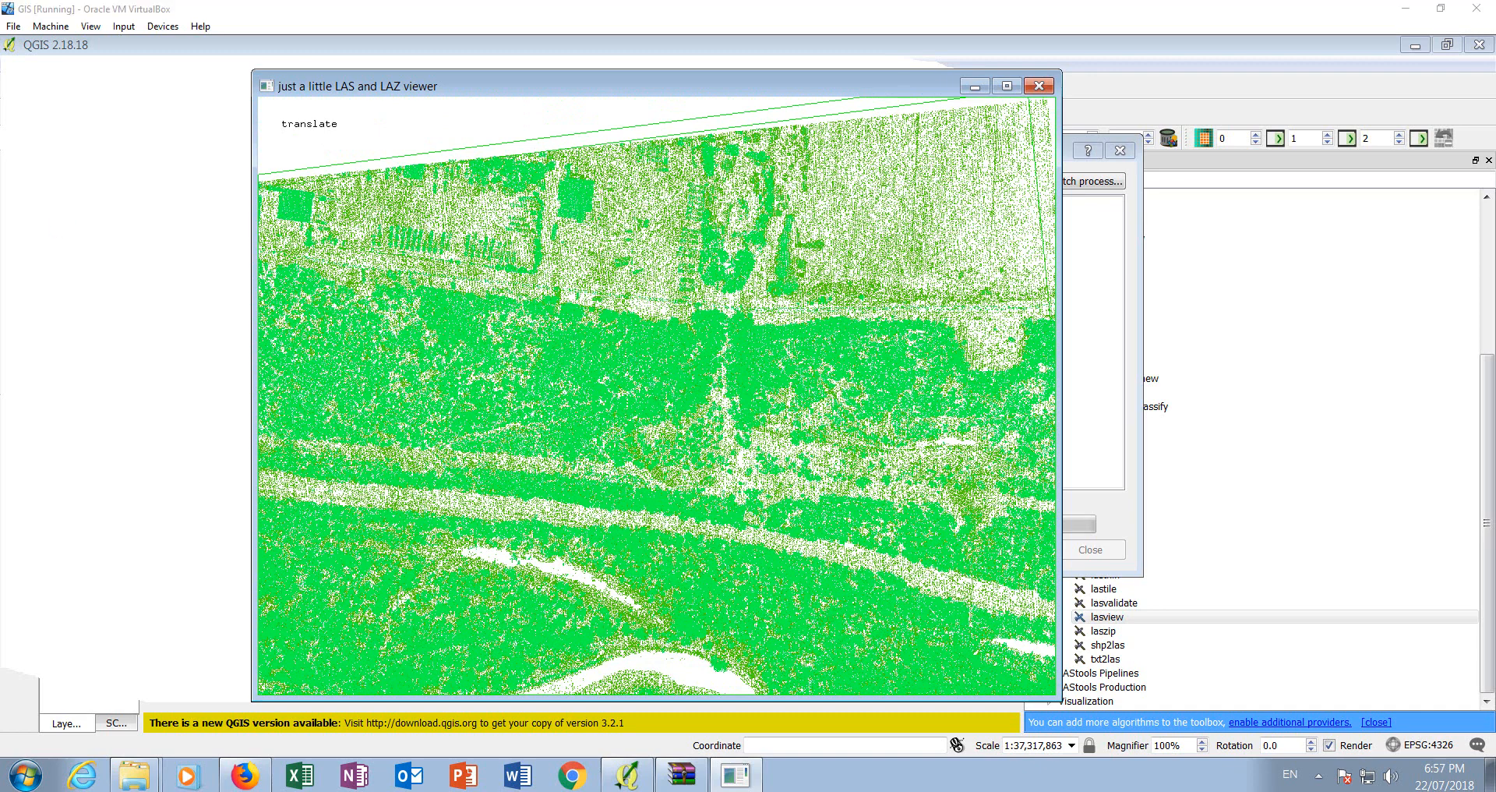
- Return to the point cloud from Google Earth and render only the water points
left_click_drag(0, 127, 1056, 285)
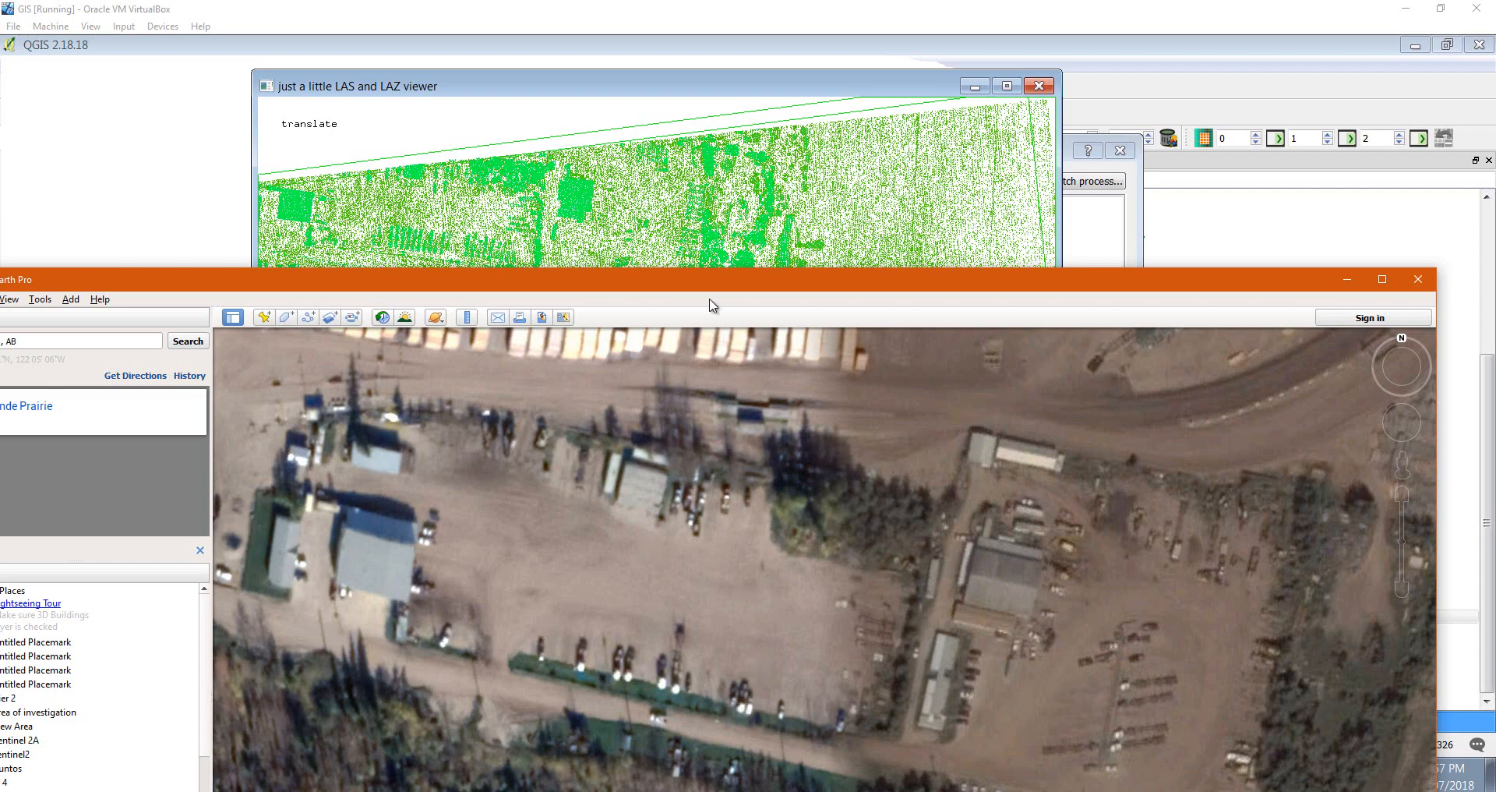
right_click(1021, 146)
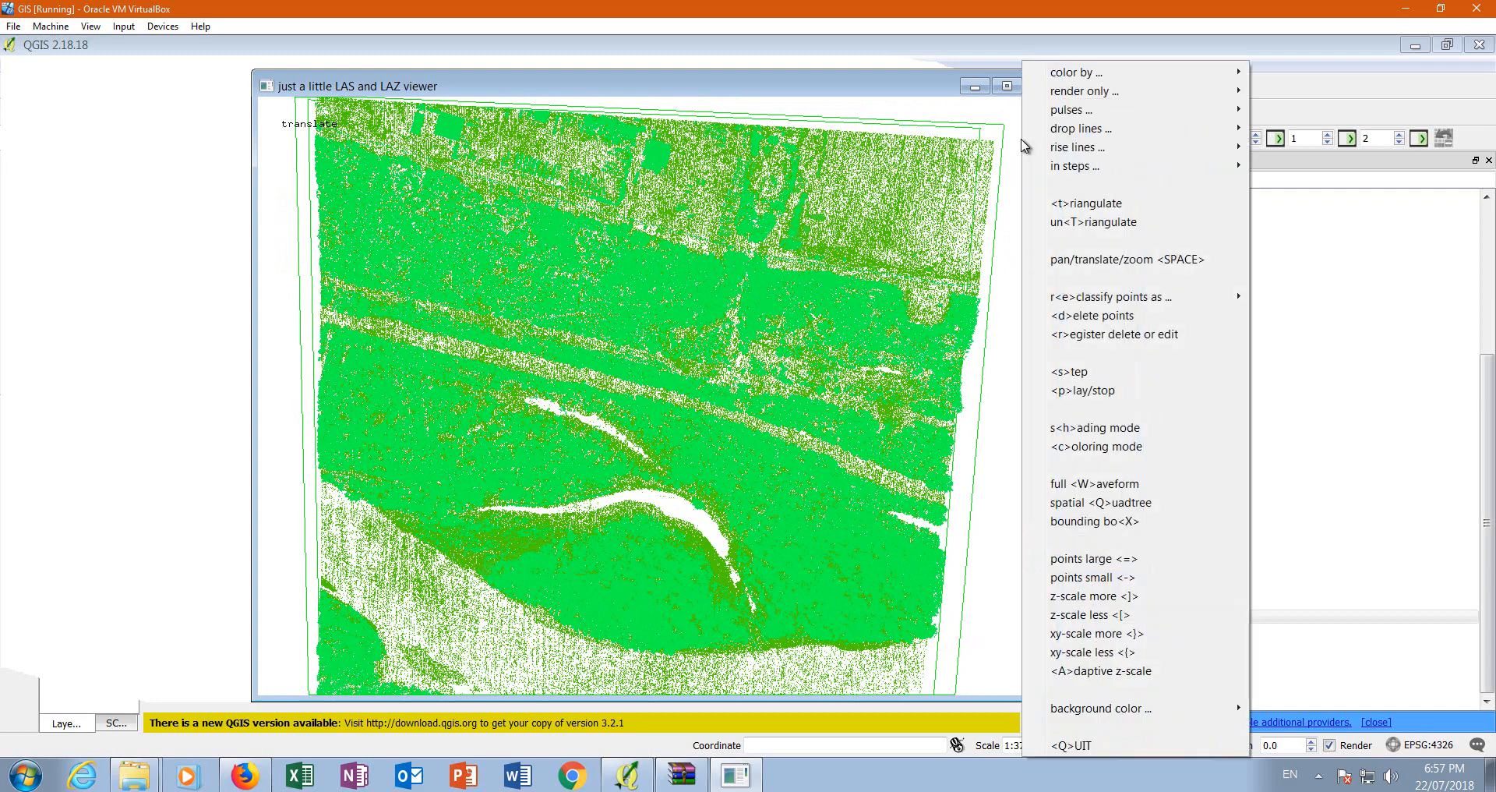
mouse_move(1136, 93)
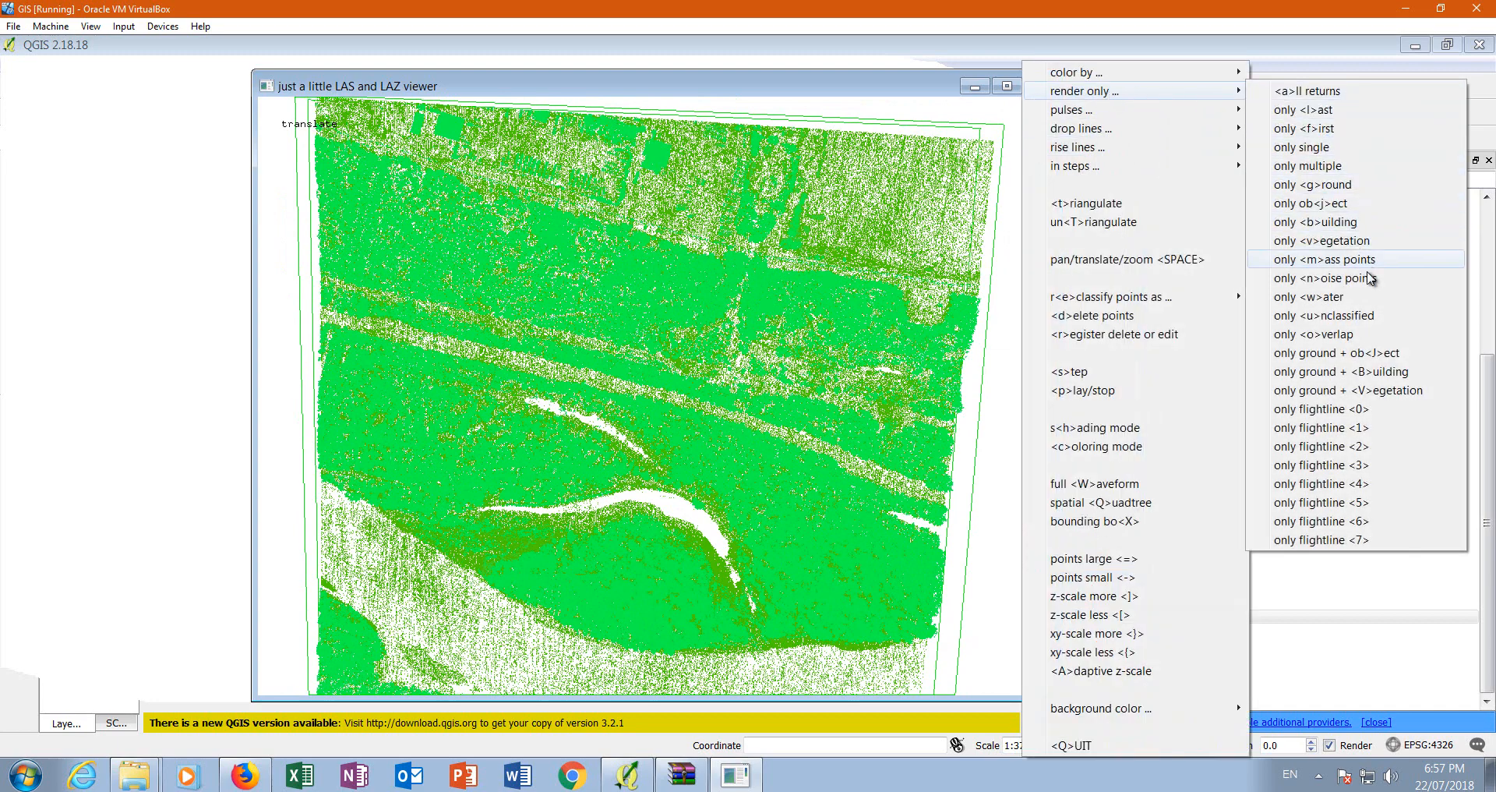
left_click(1325, 297)
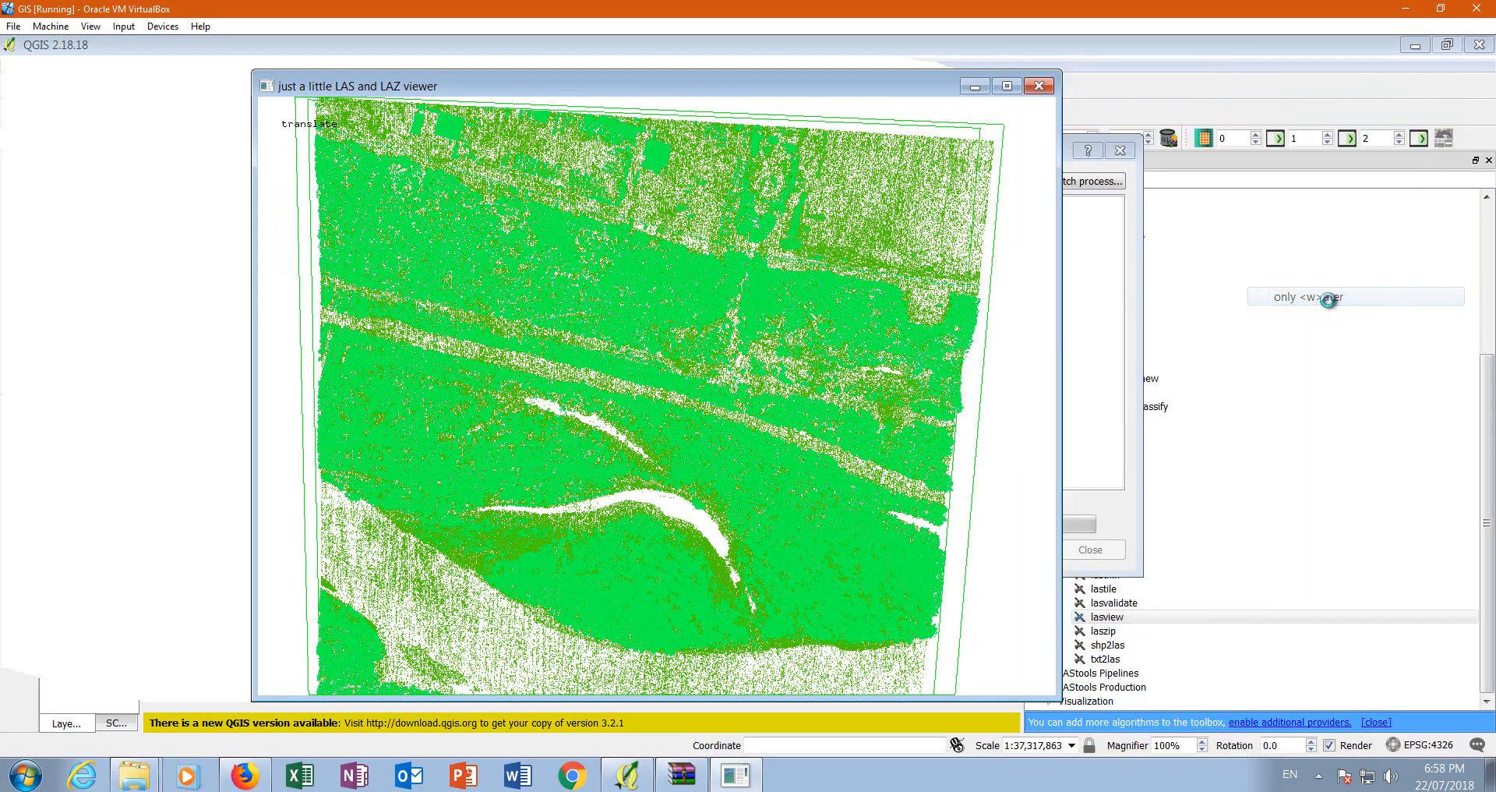
- Render only the building points of the cloud
right_click(1021, 213)
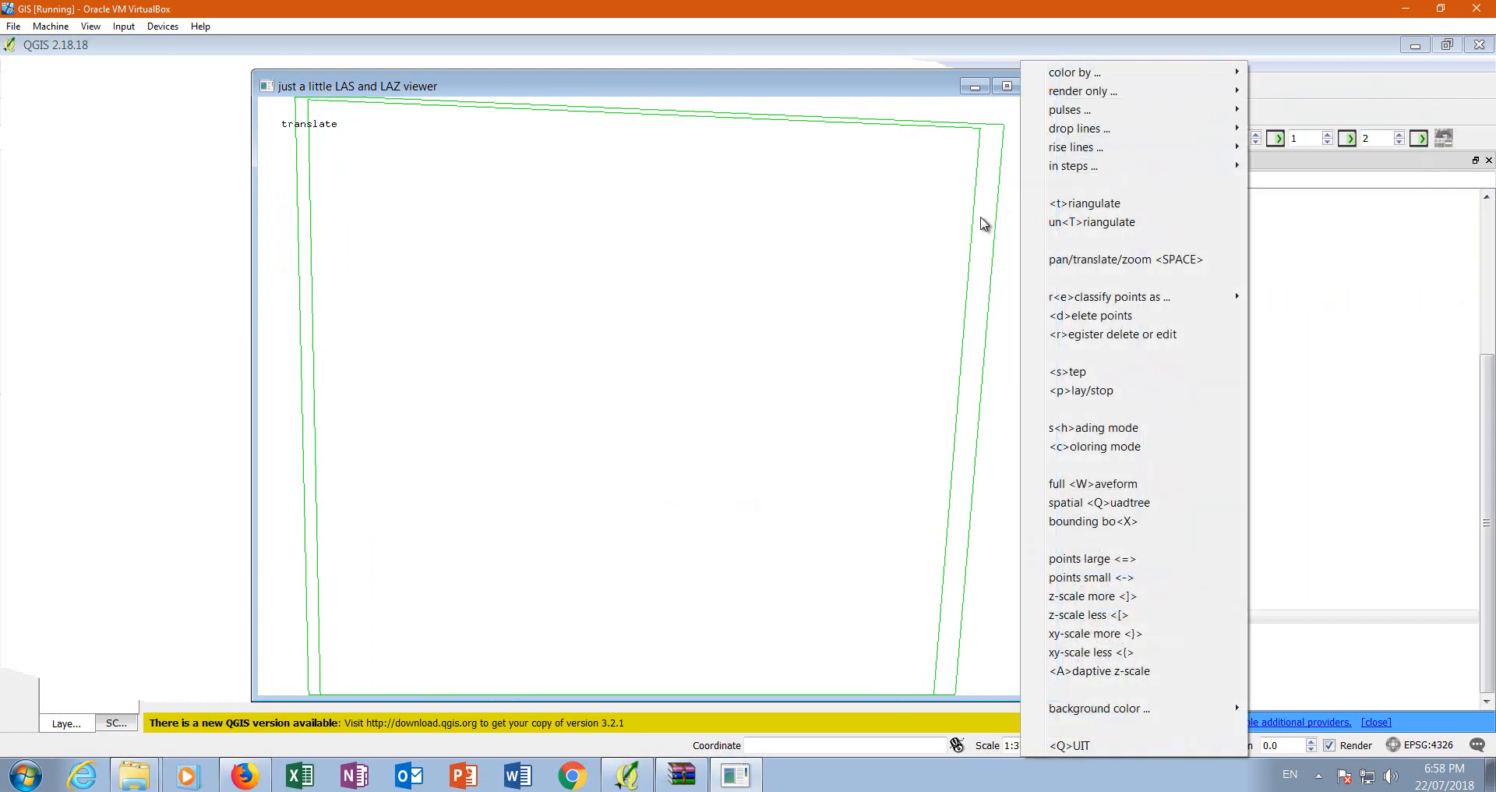
mouse_move(1091, 91)
left_click(1371, 232)
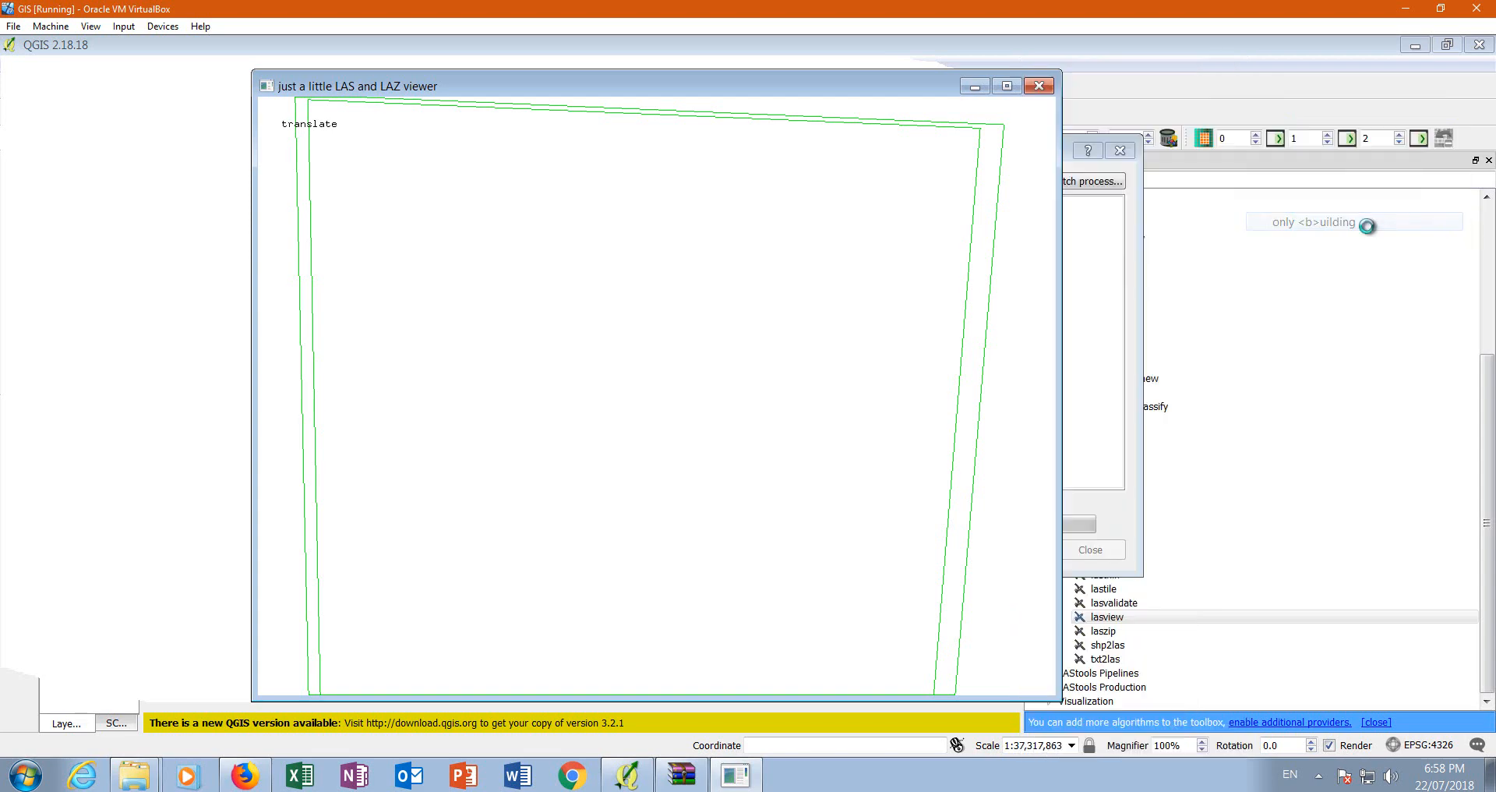
- Render only the ground points of the cloud
right_click(1022, 160)
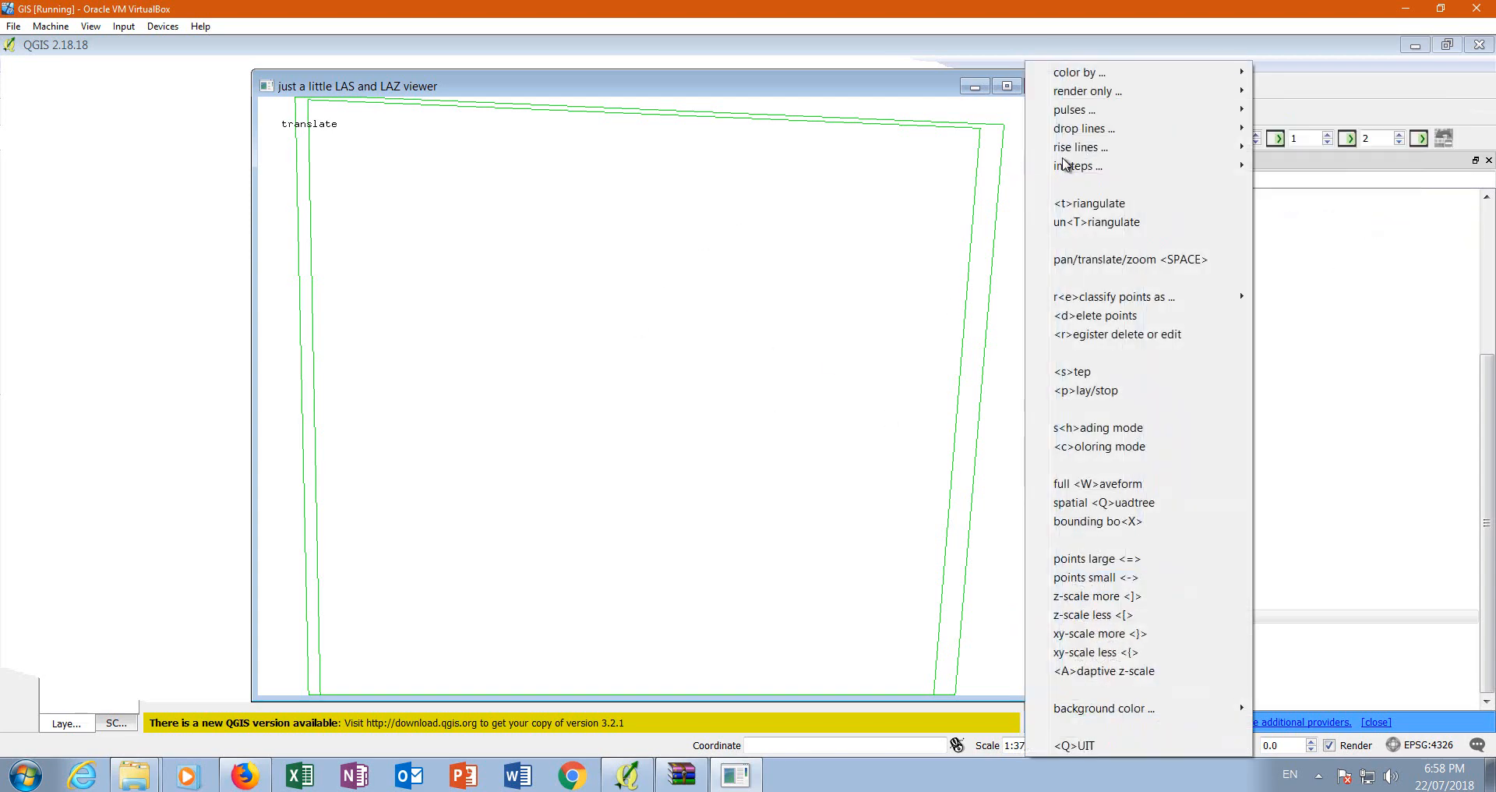
mouse_move(1105, 113)
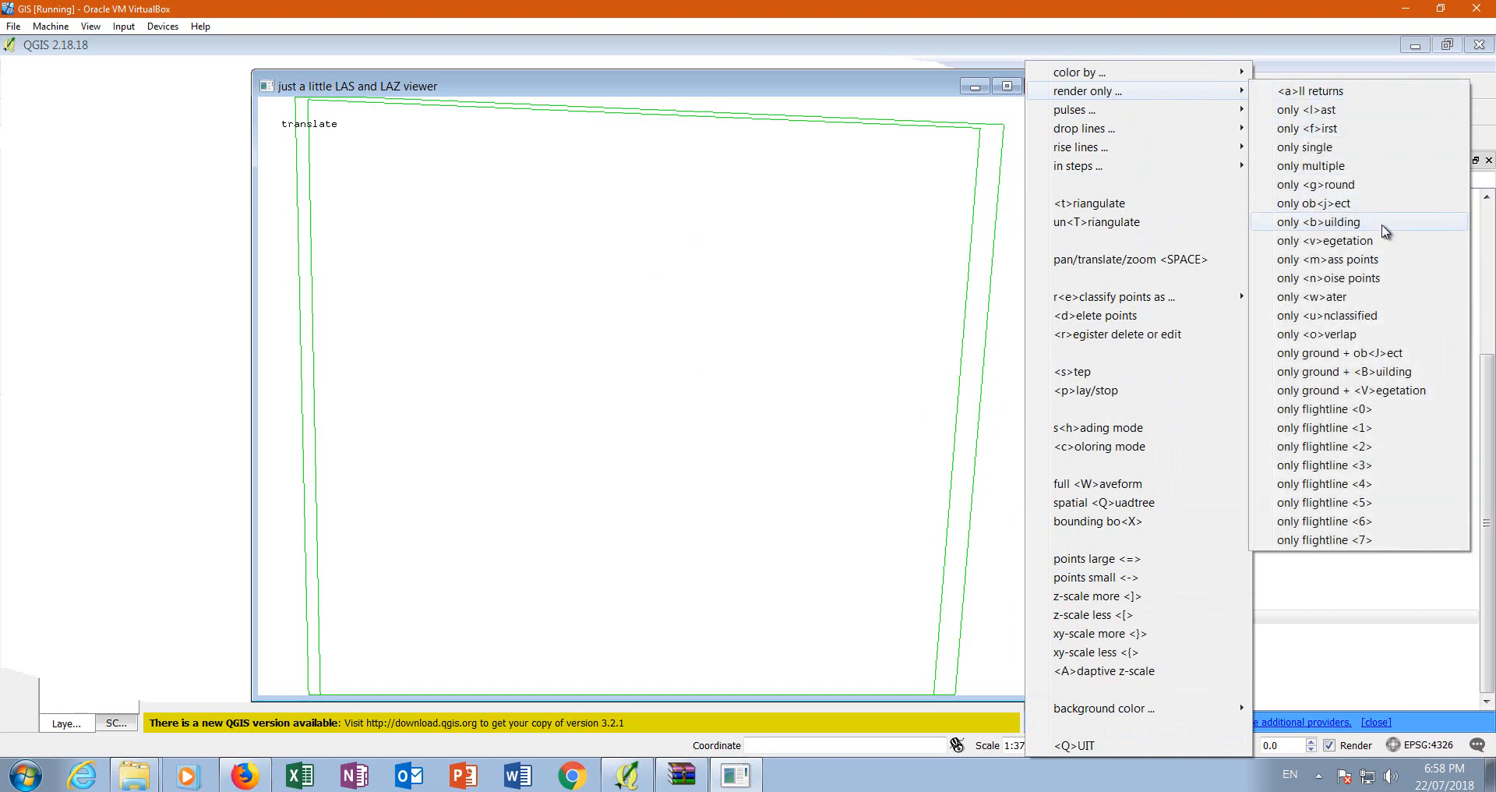
left_click(1357, 185)
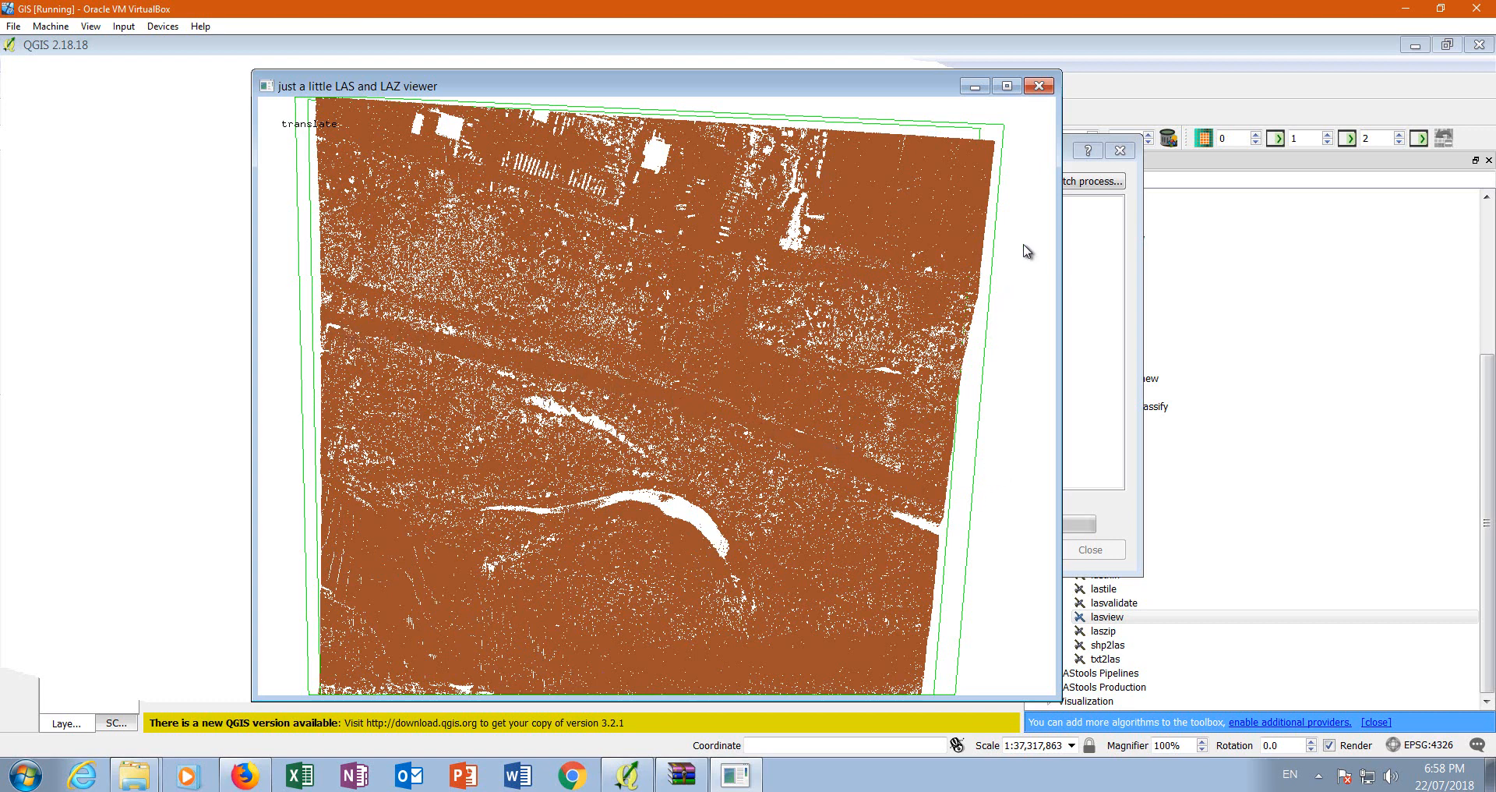
- Render only the points of flightline 1, followed by only those of flightline 4
right_click(1010, 191)
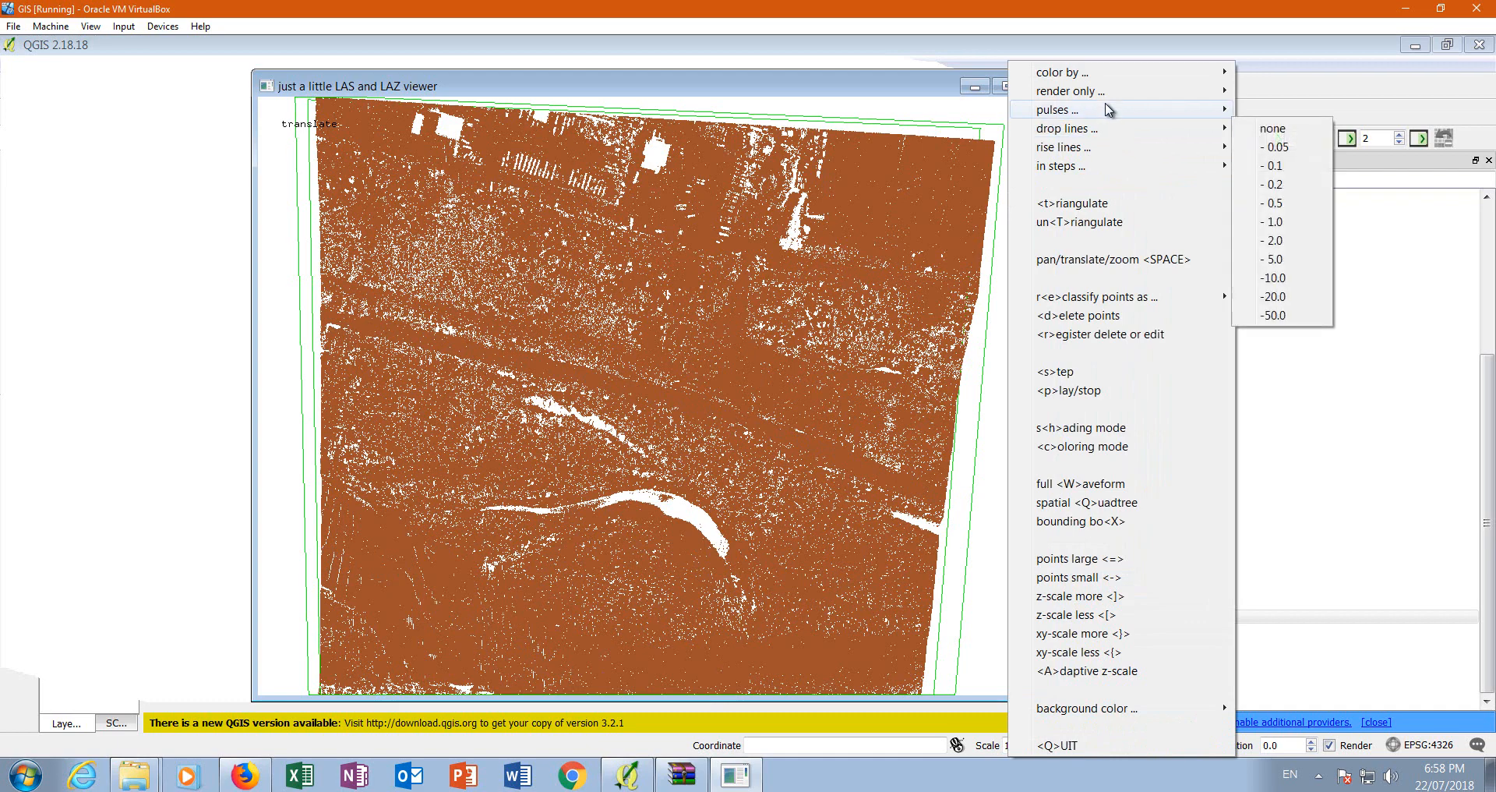
mouse_move(1109, 90)
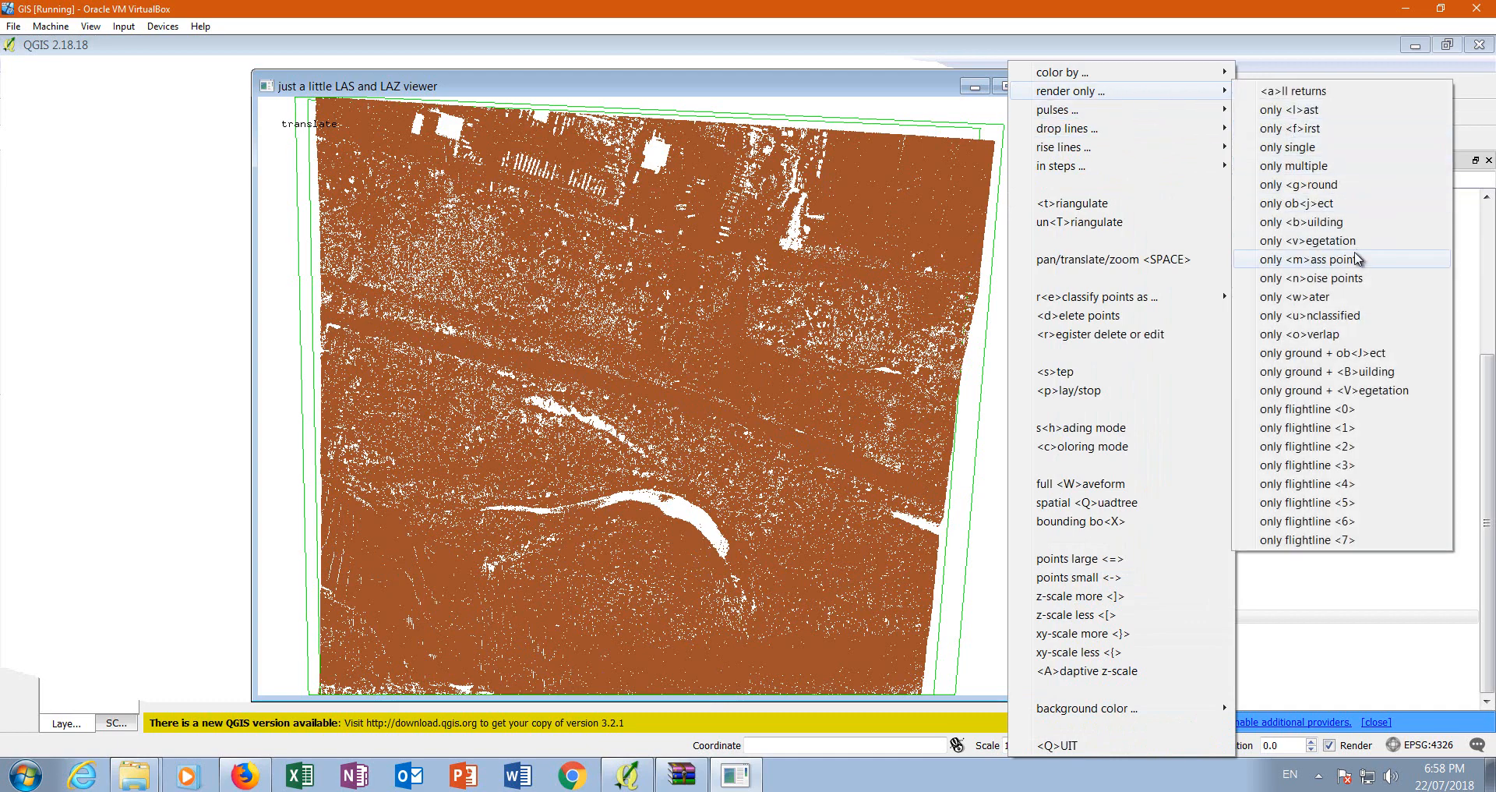
left_click(1298, 427)
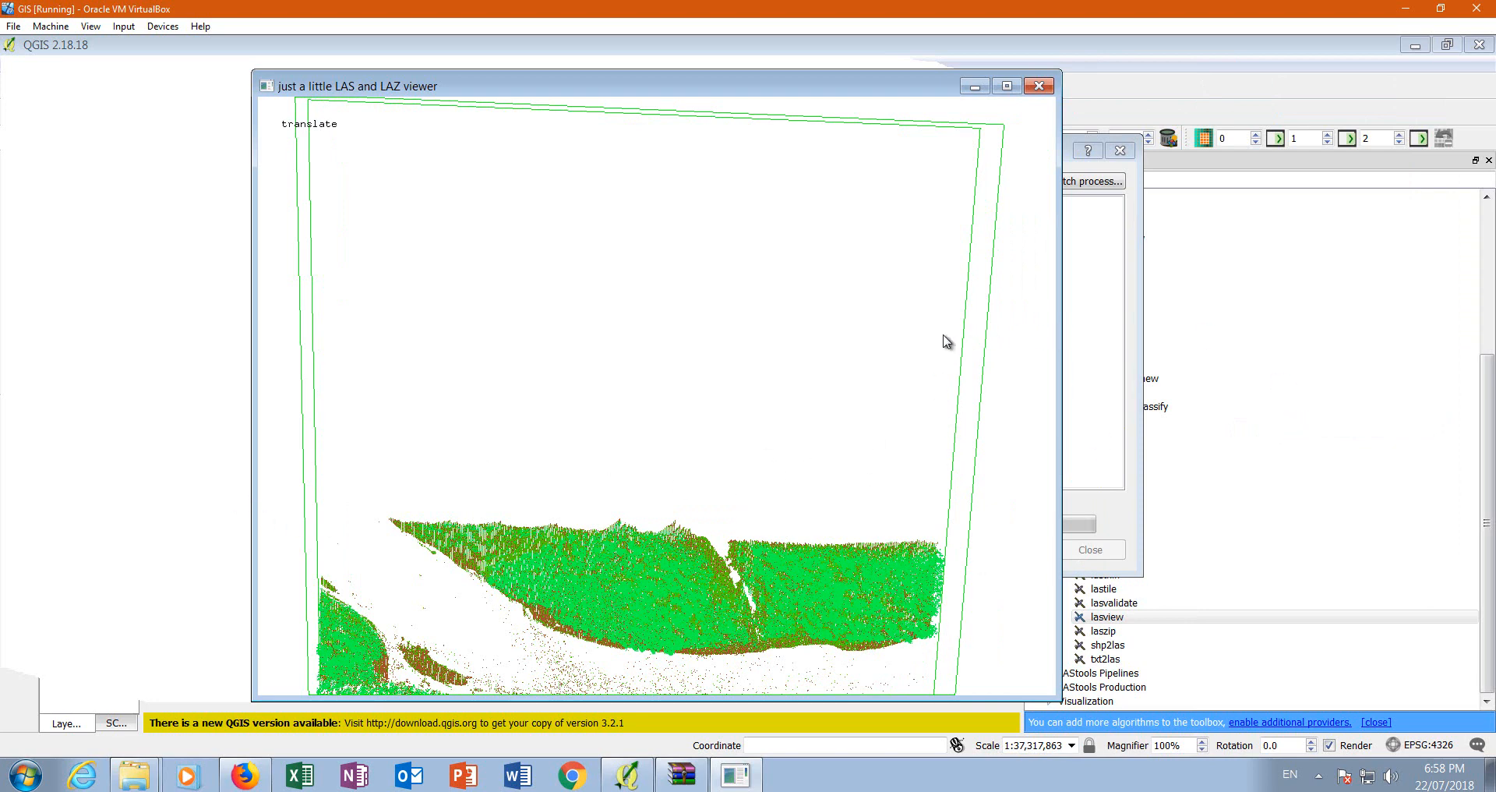
right_click(1018, 219)
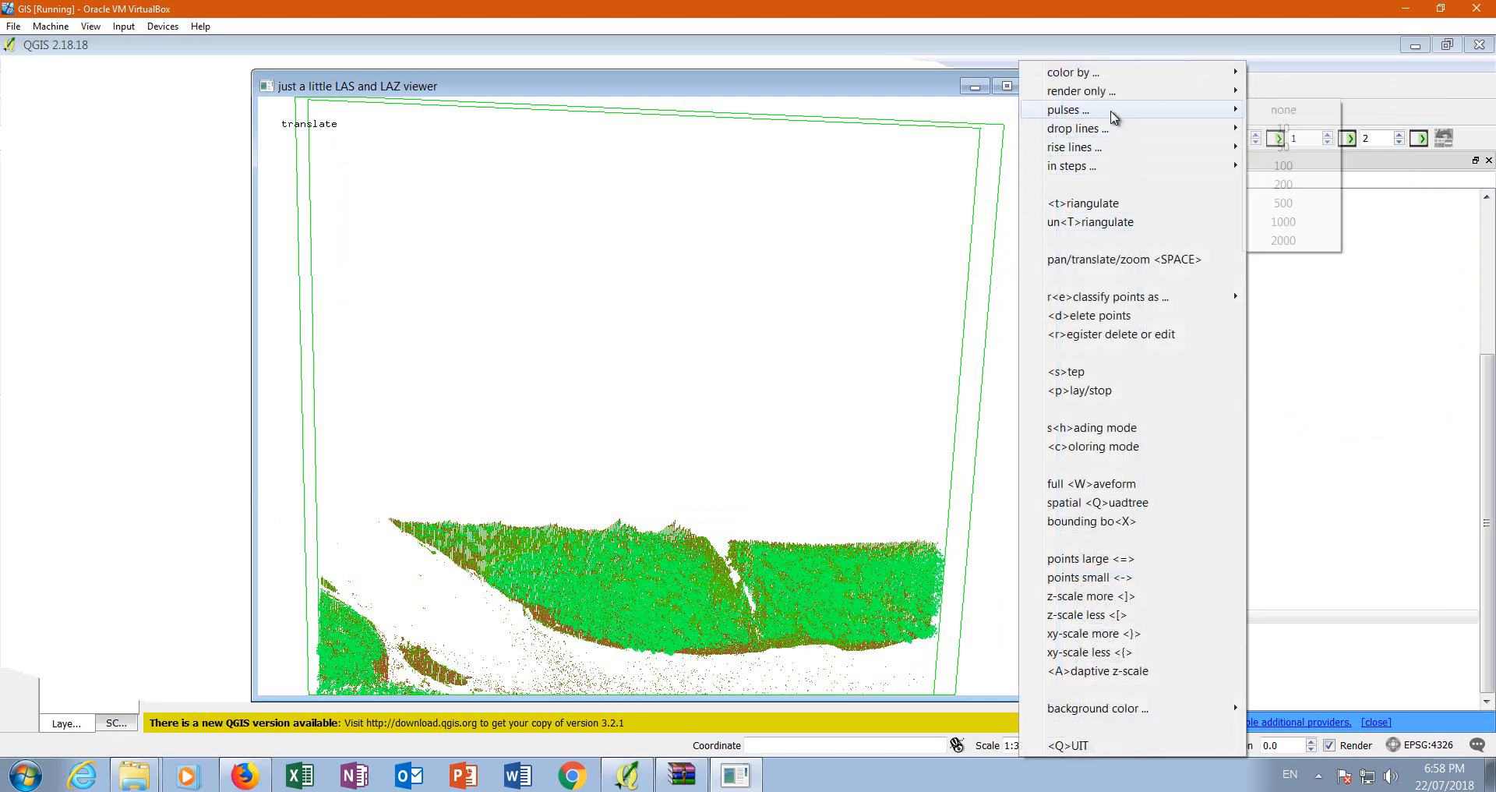
mouse_move(1119, 94)
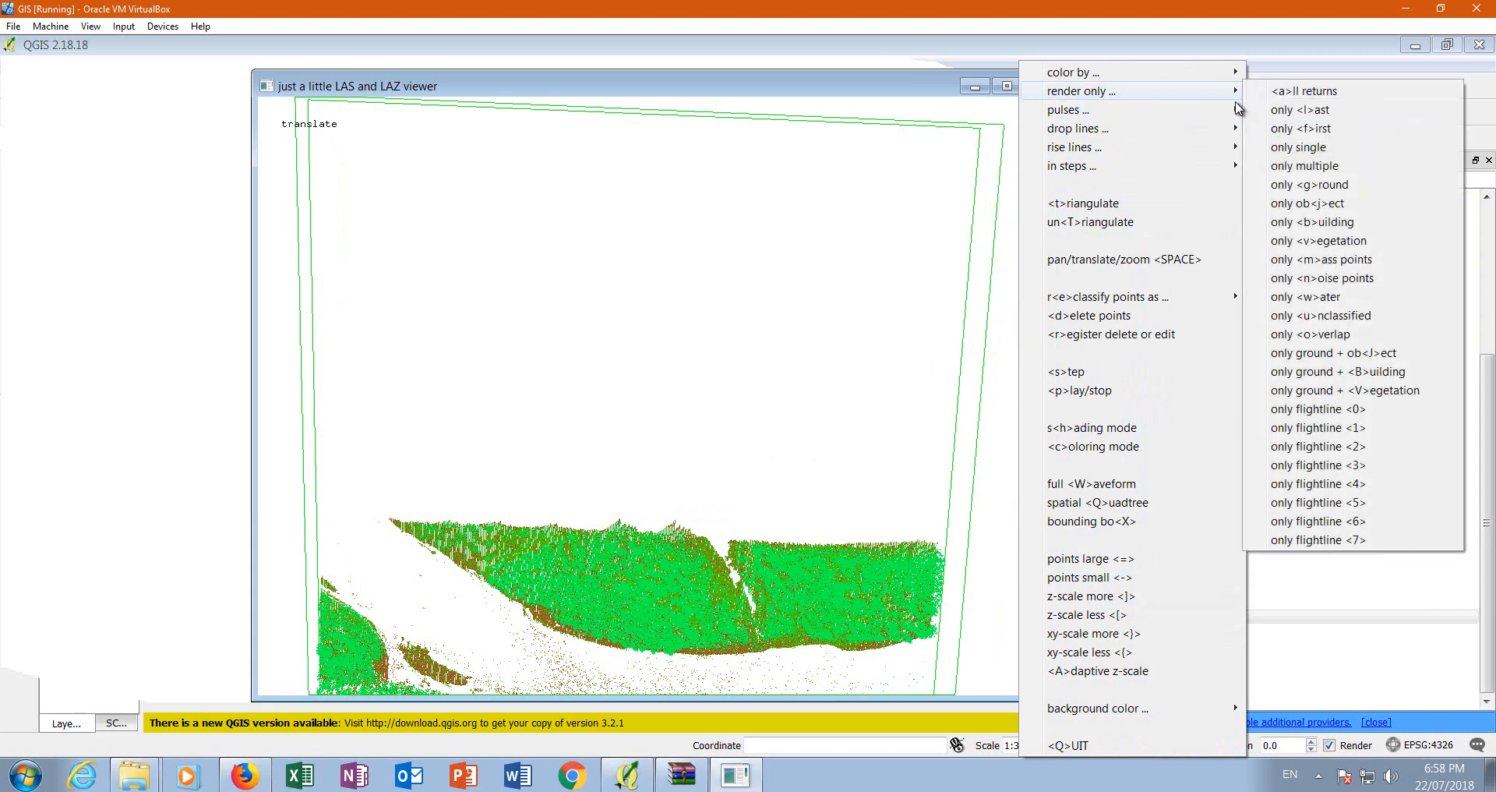
left_click(1327, 484)
- Render only the points of flightline 7, followed by only those of flightline 0
right_click(1033, 178)
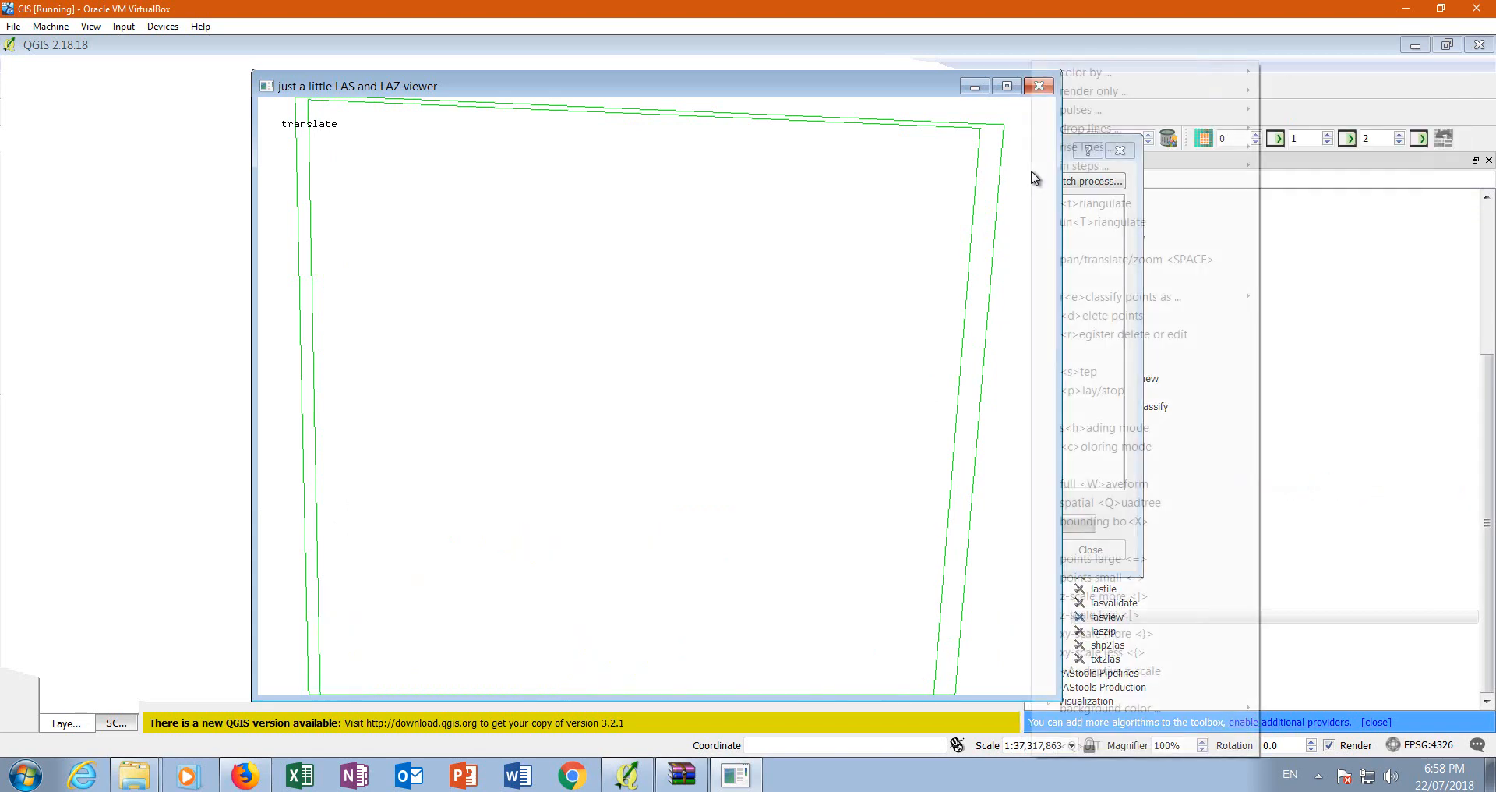
mouse_move(1102, 93)
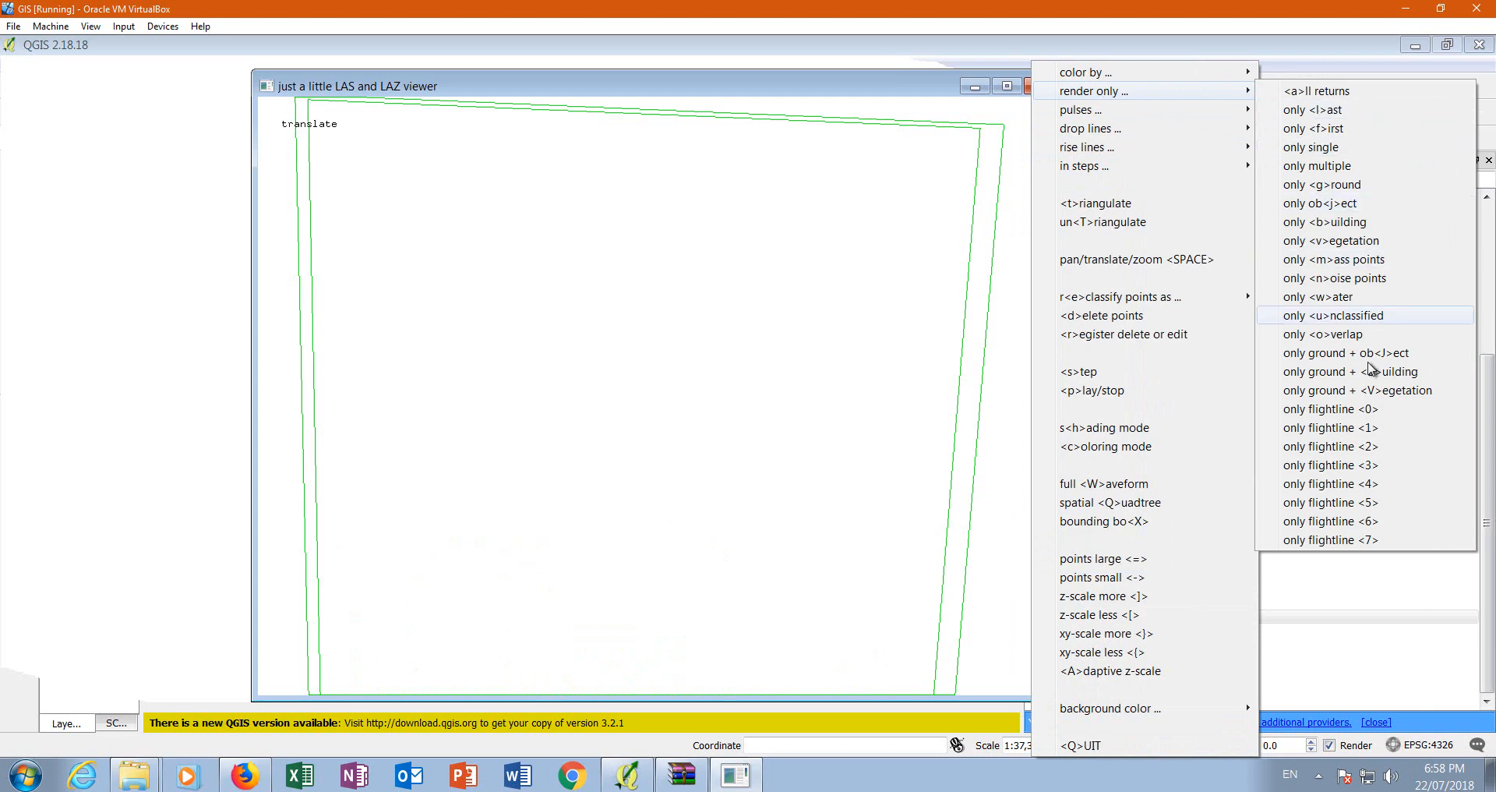
left_click(1347, 549)
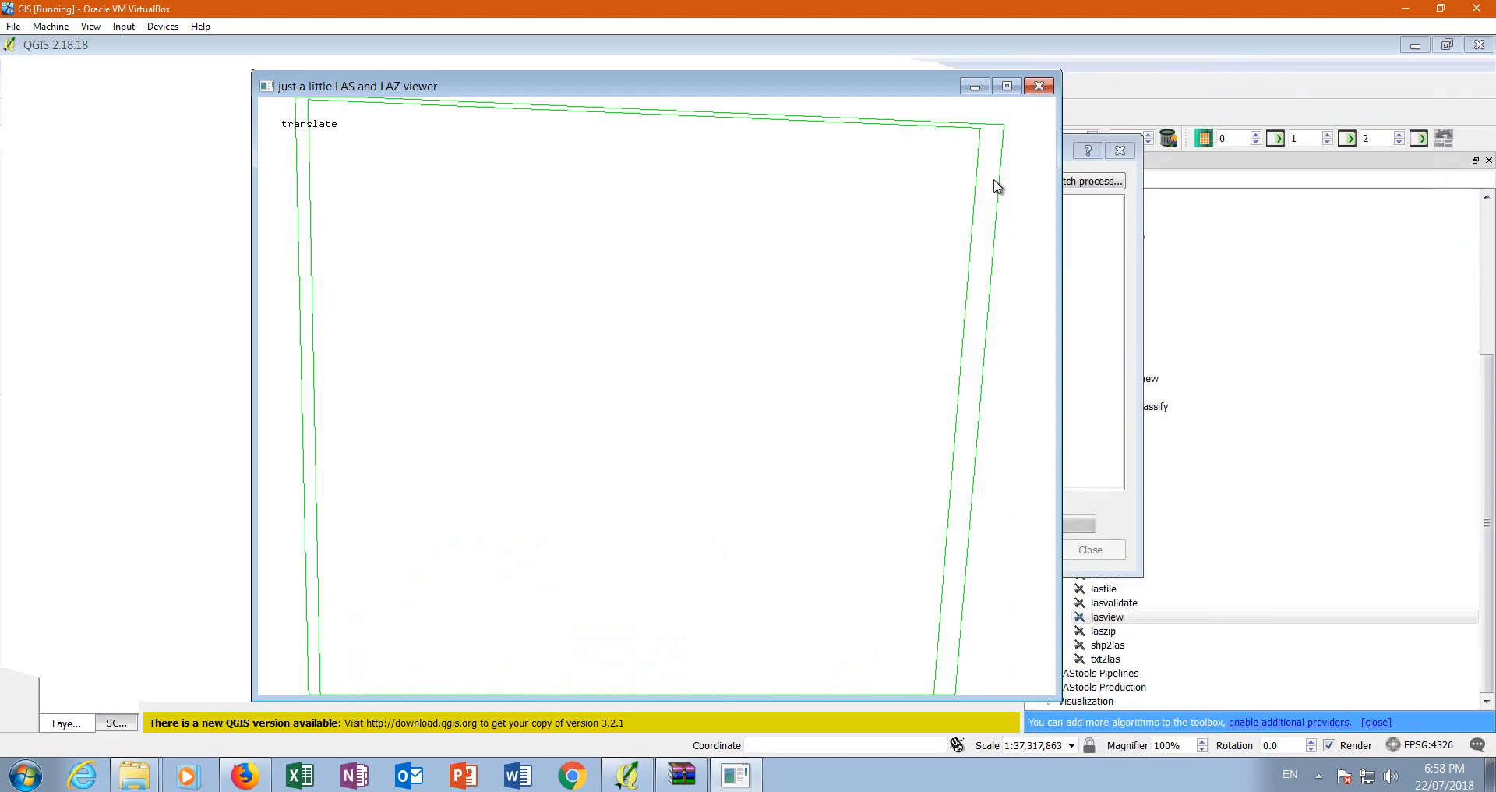
right_click(1025, 160)
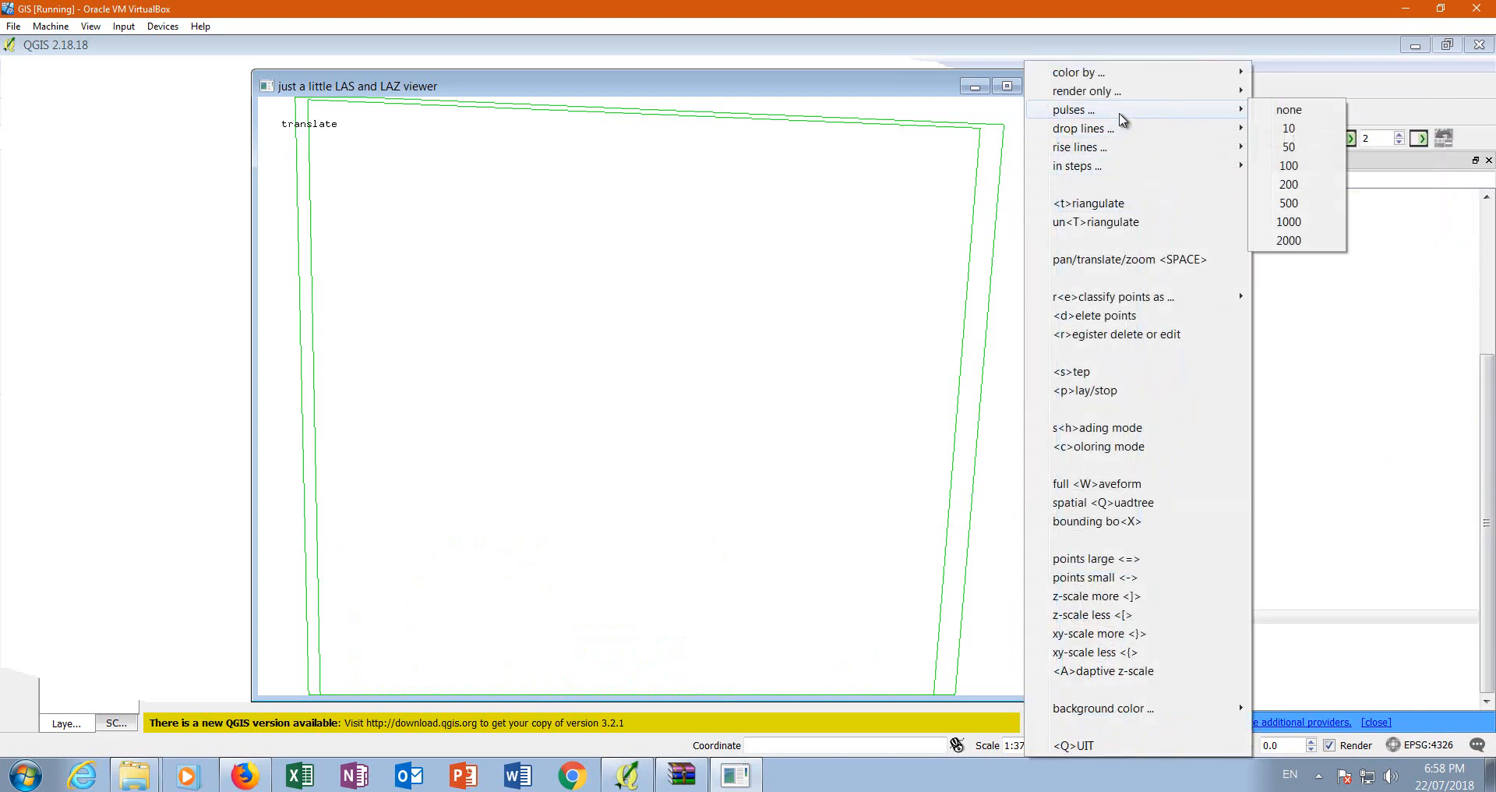
mouse_move(1126, 97)
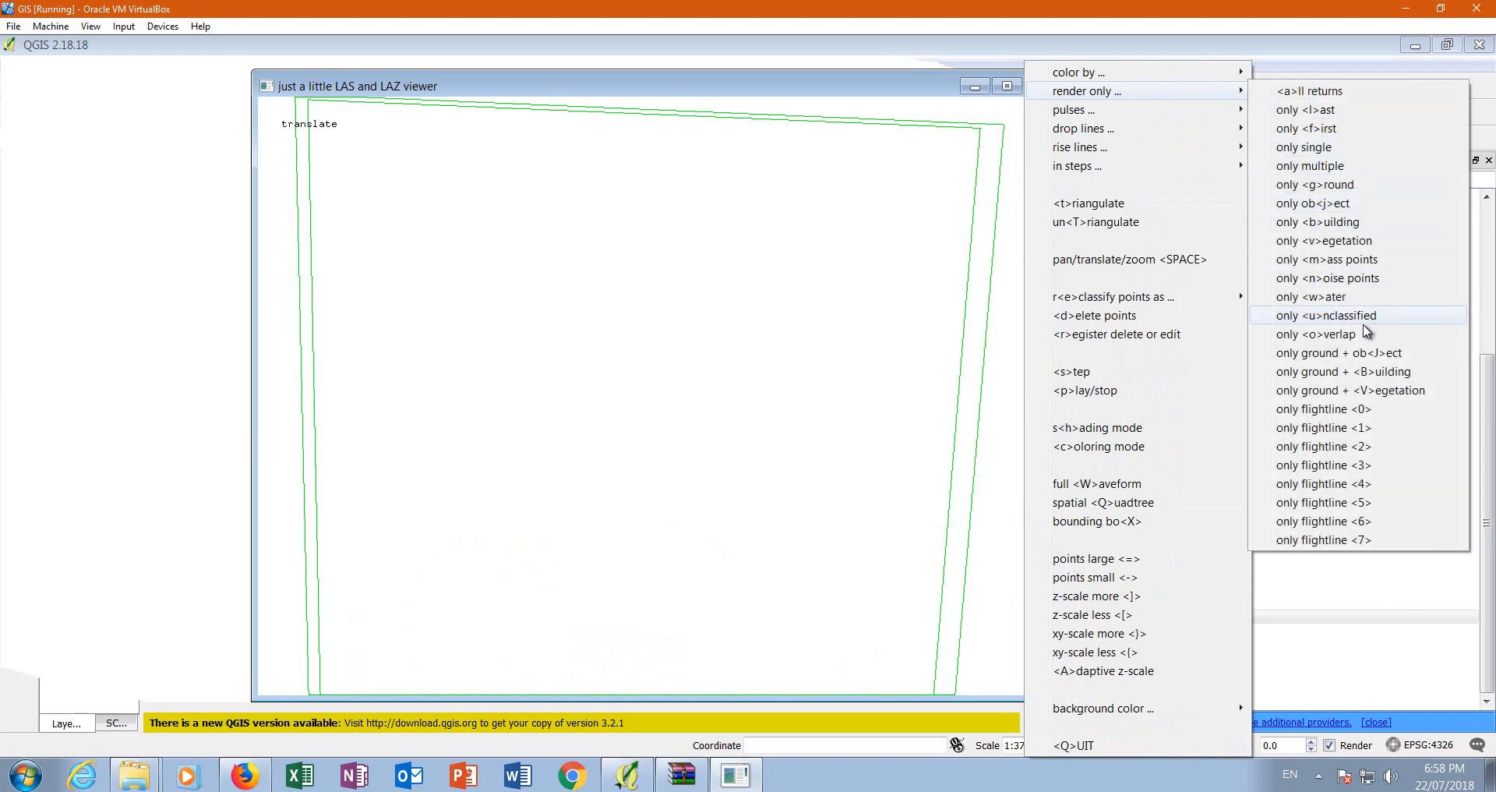
left_click(1353, 411)
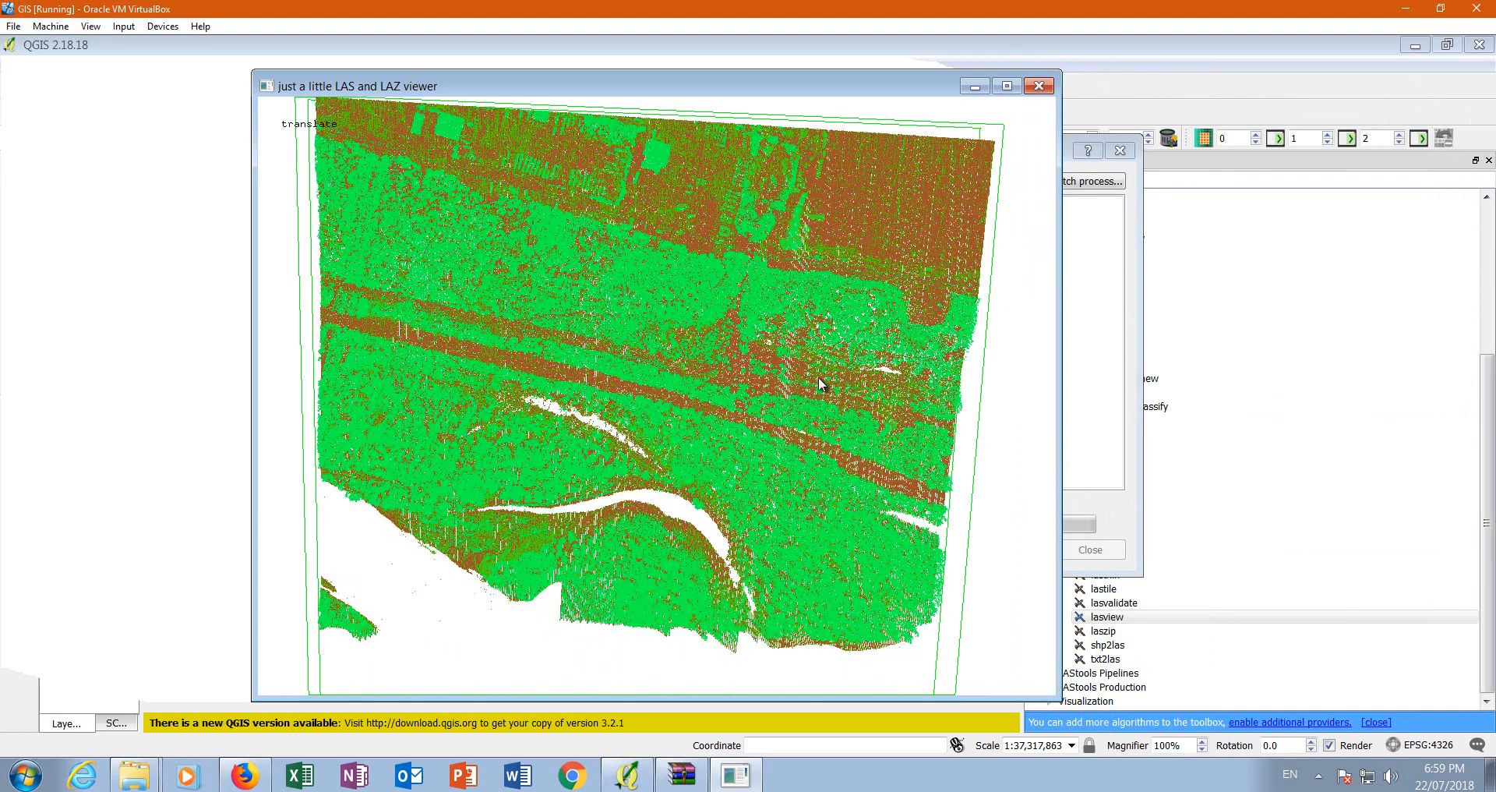
key("0")
key("g")
- Render all returns of the point cloud and set the drop lines to none
right_click(1037, 206)
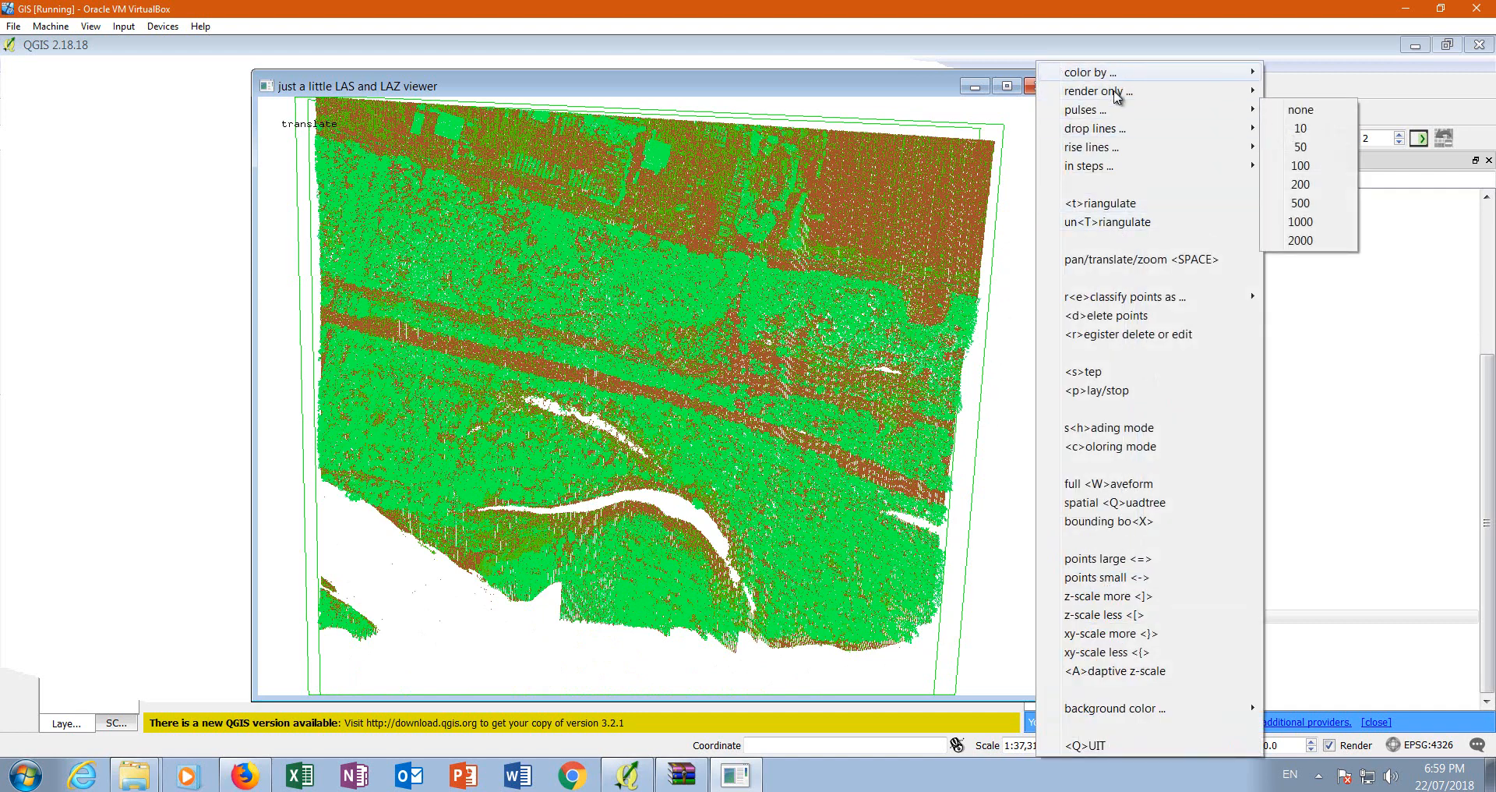
mouse_move(1169, 90)
left_click(1351, 91)
right_click(1013, 275)
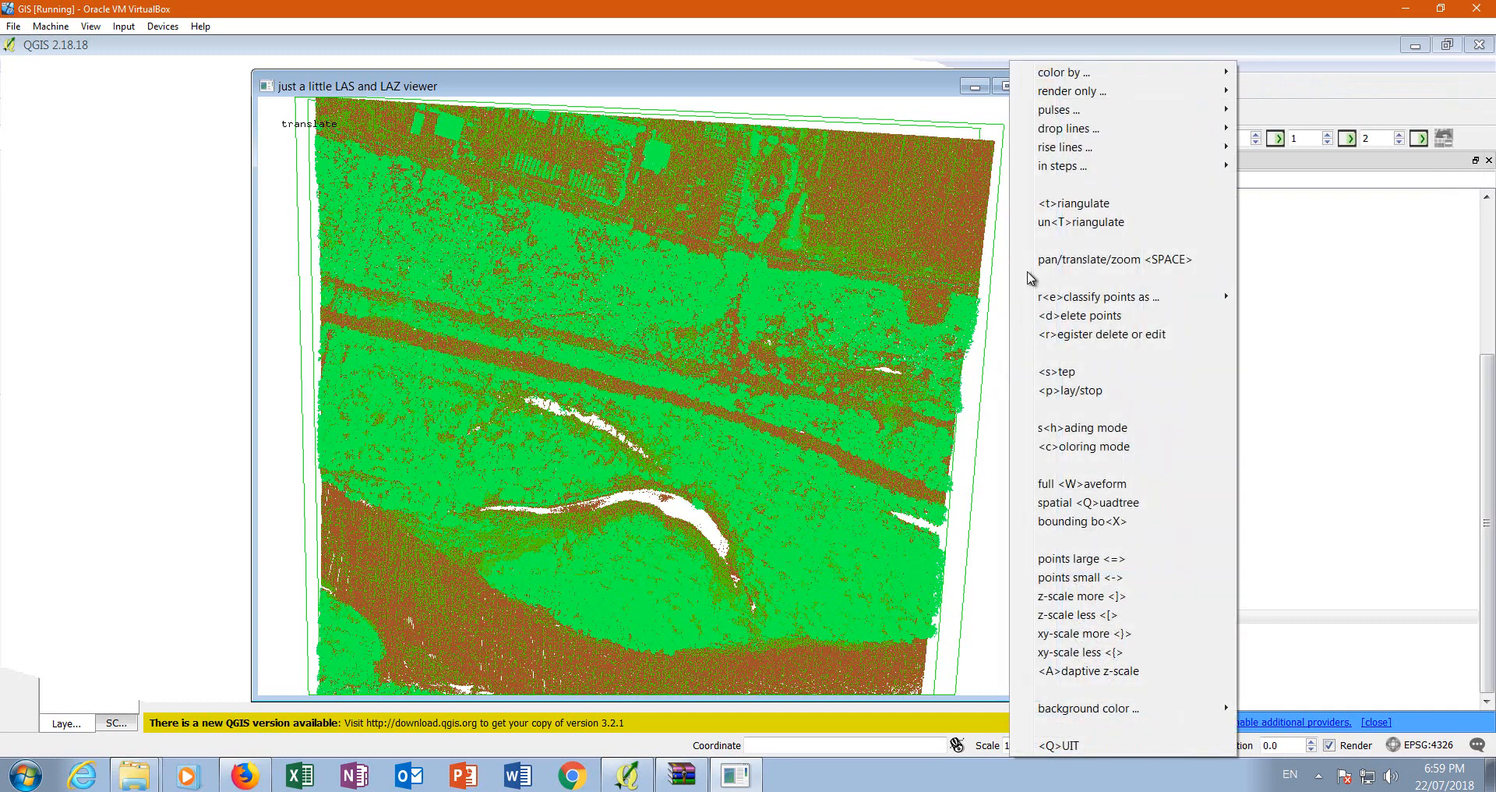
mouse_move(1105, 131)
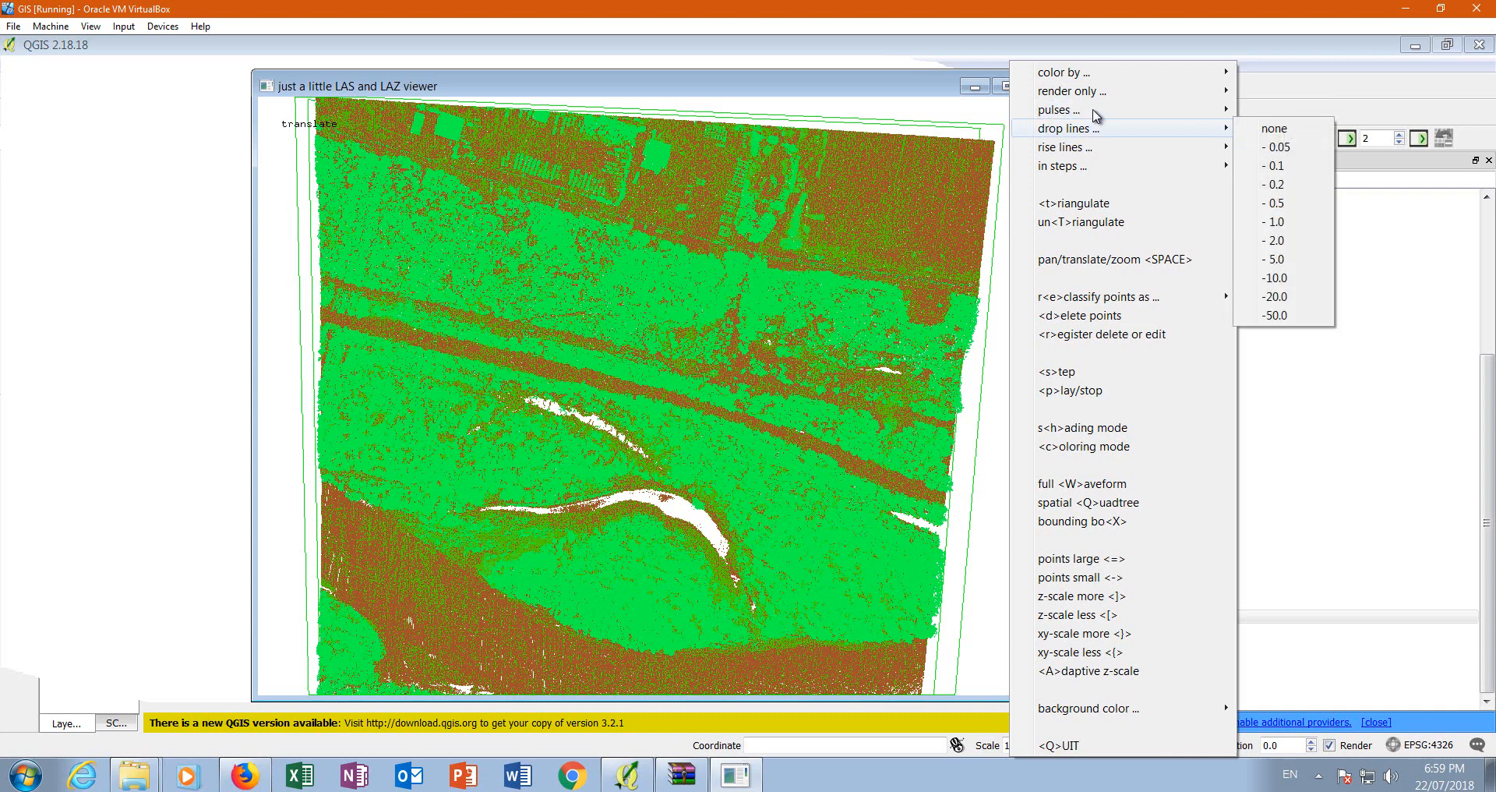
left_click(1274, 127)
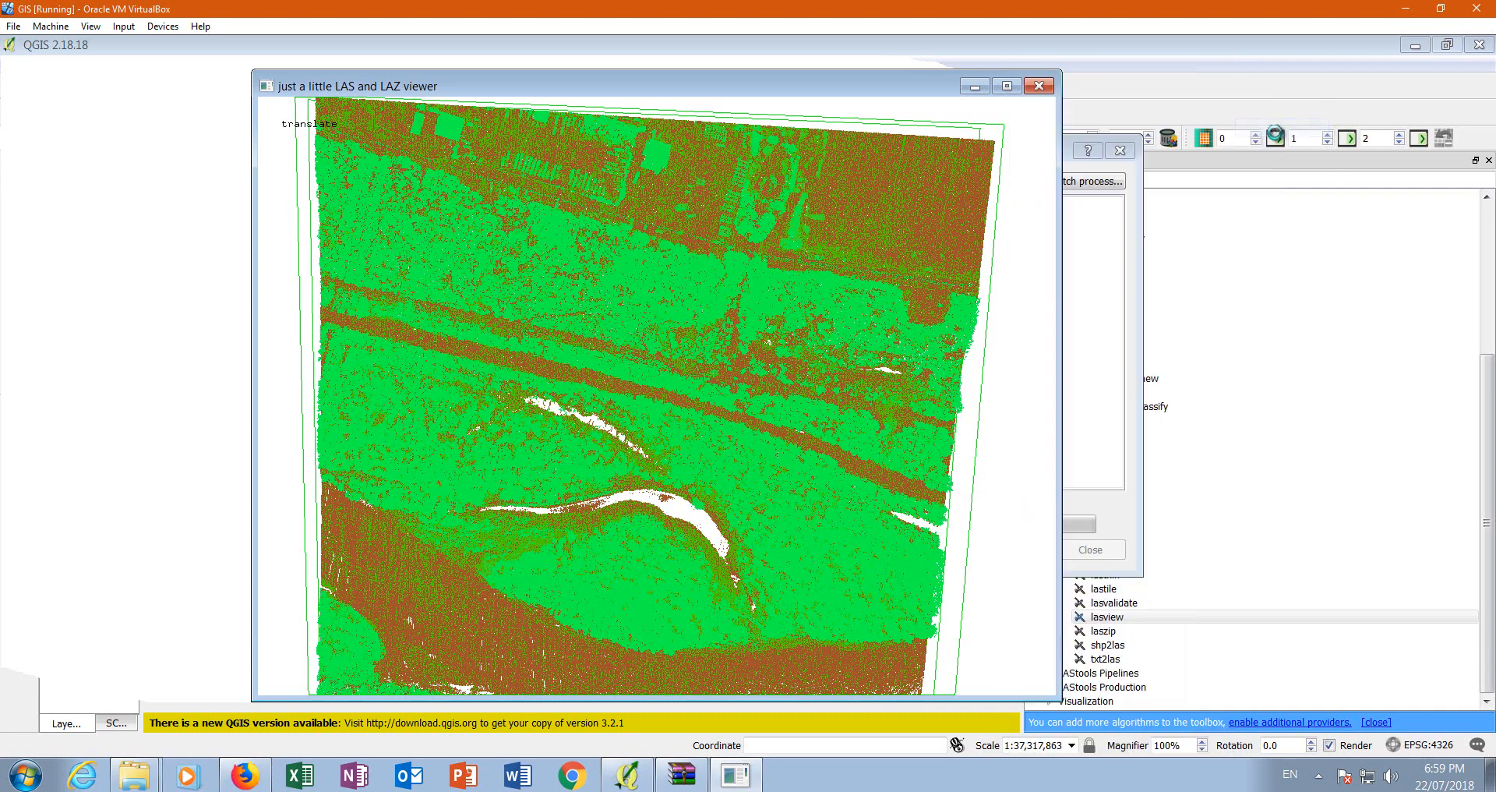
- Display the laser pulses over the point cloud with a setting of 50 and increase it to 100
right_click(1018, 209)
mouse_move(1113, 119)
left_click(1302, 147)
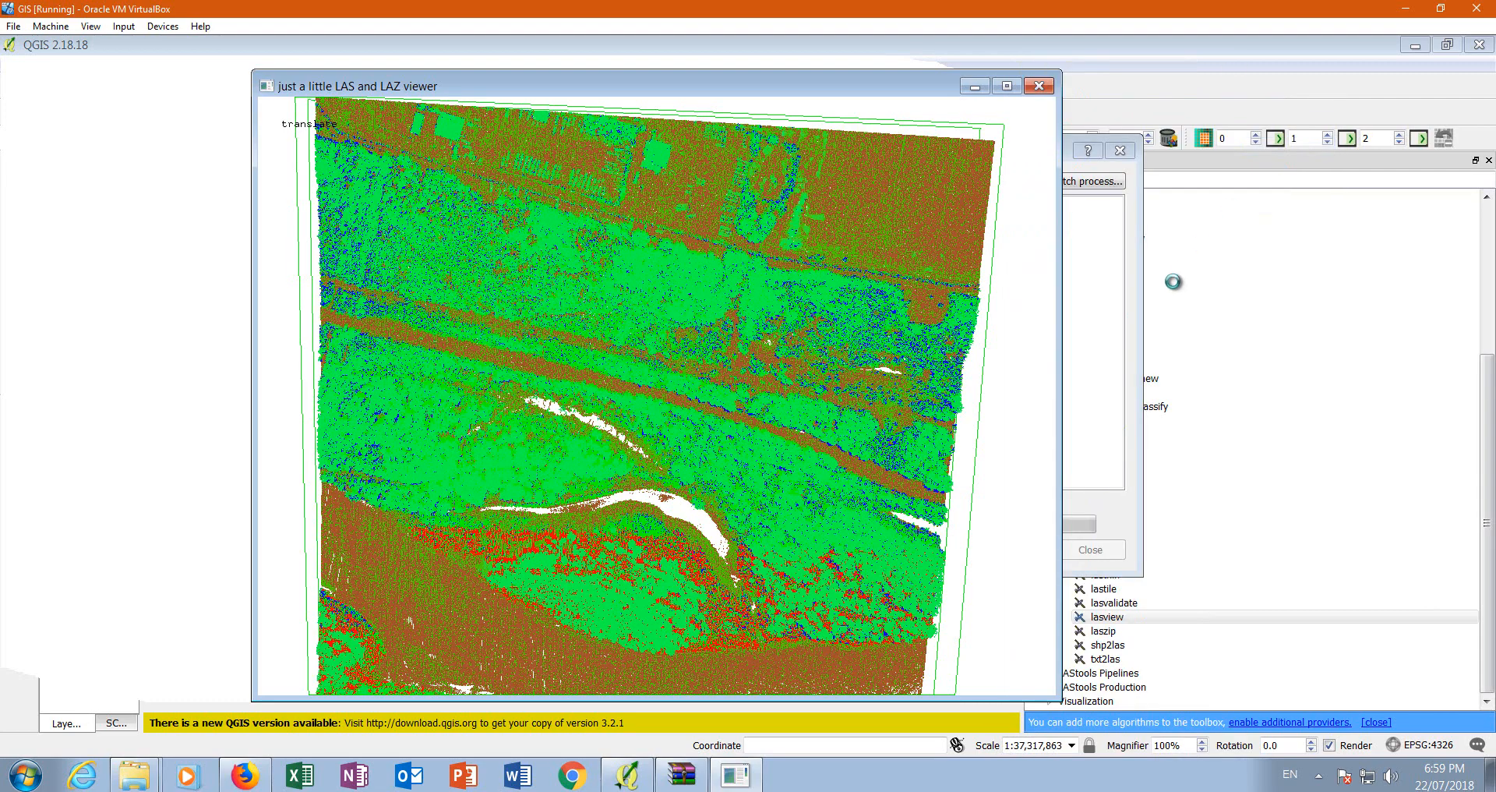
right_click(1021, 189)
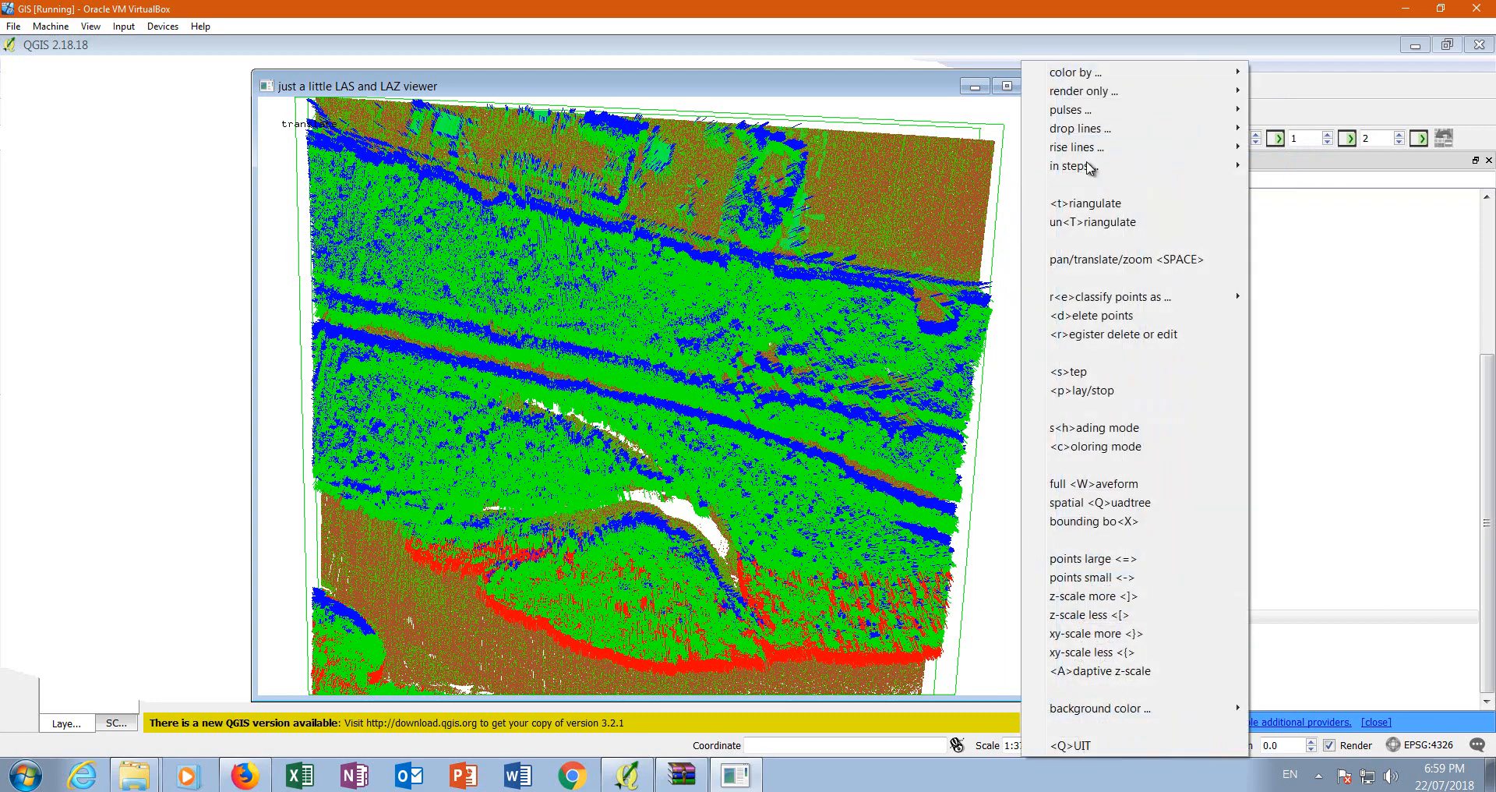
mouse_move(1082, 118)
left_click(1294, 165)
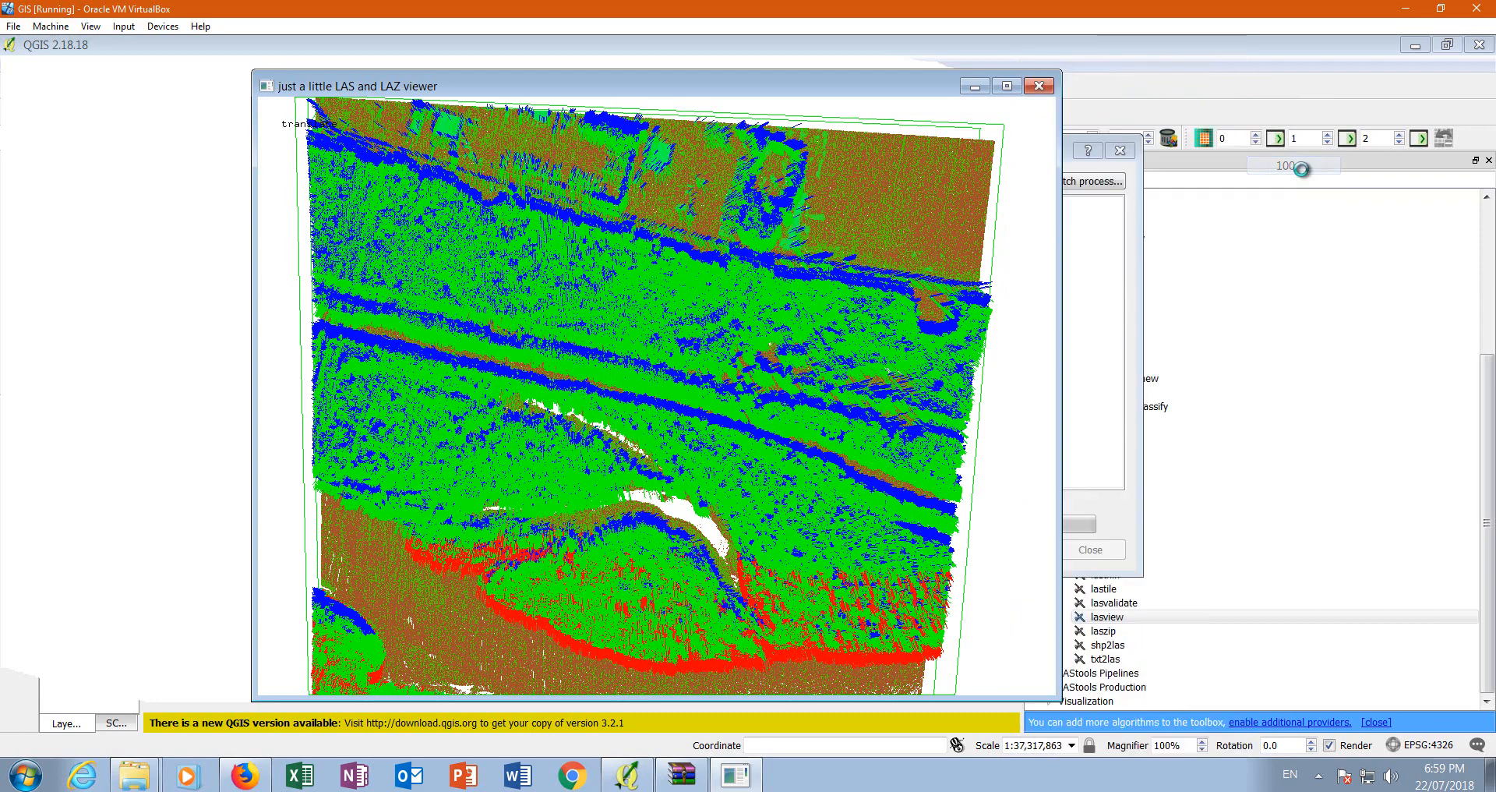
- Set the displayed pulses to none to hide them from the point cloud
right_click(1009, 195)
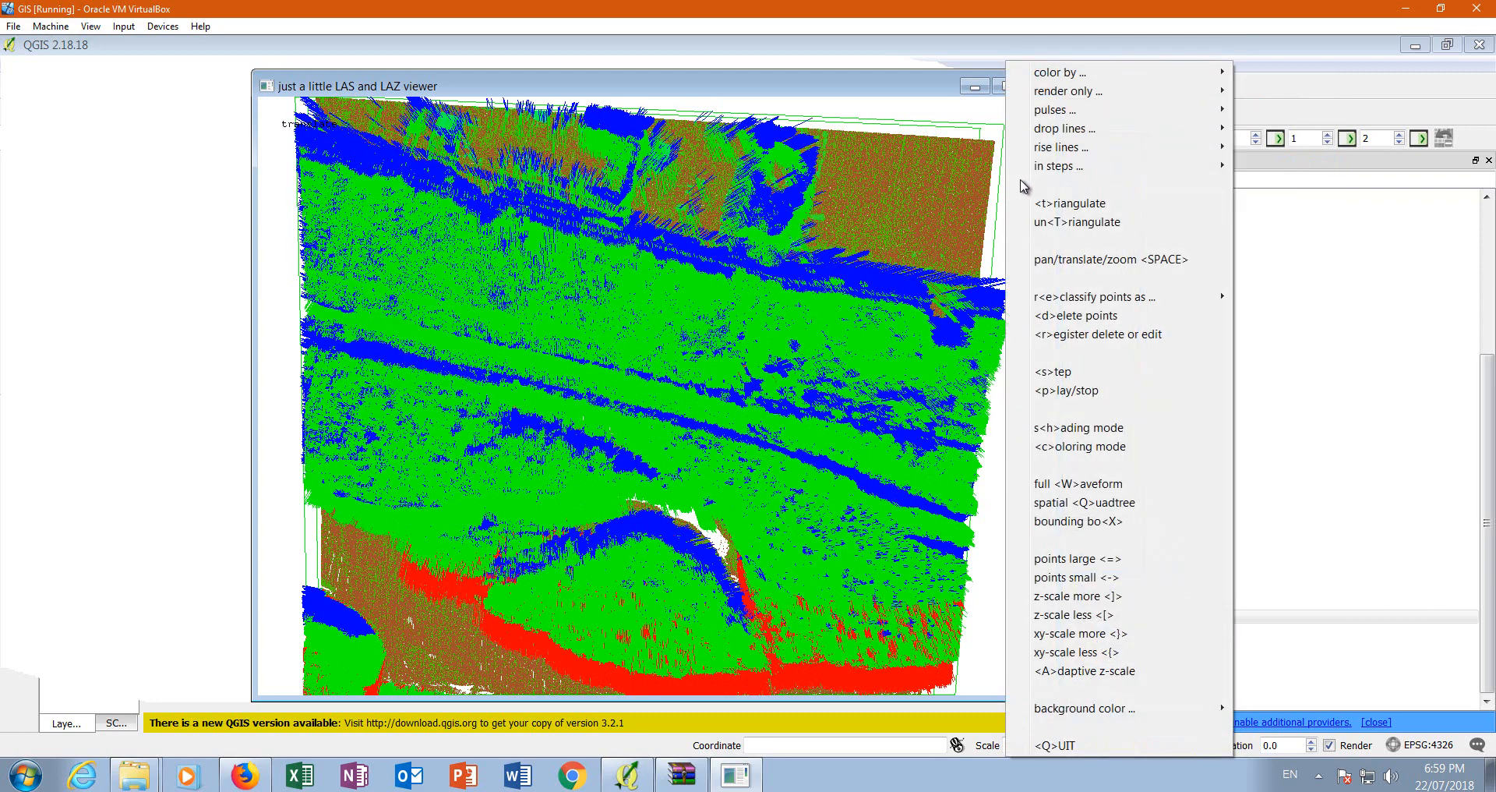
mouse_move(1083, 114)
left_click(1270, 110)
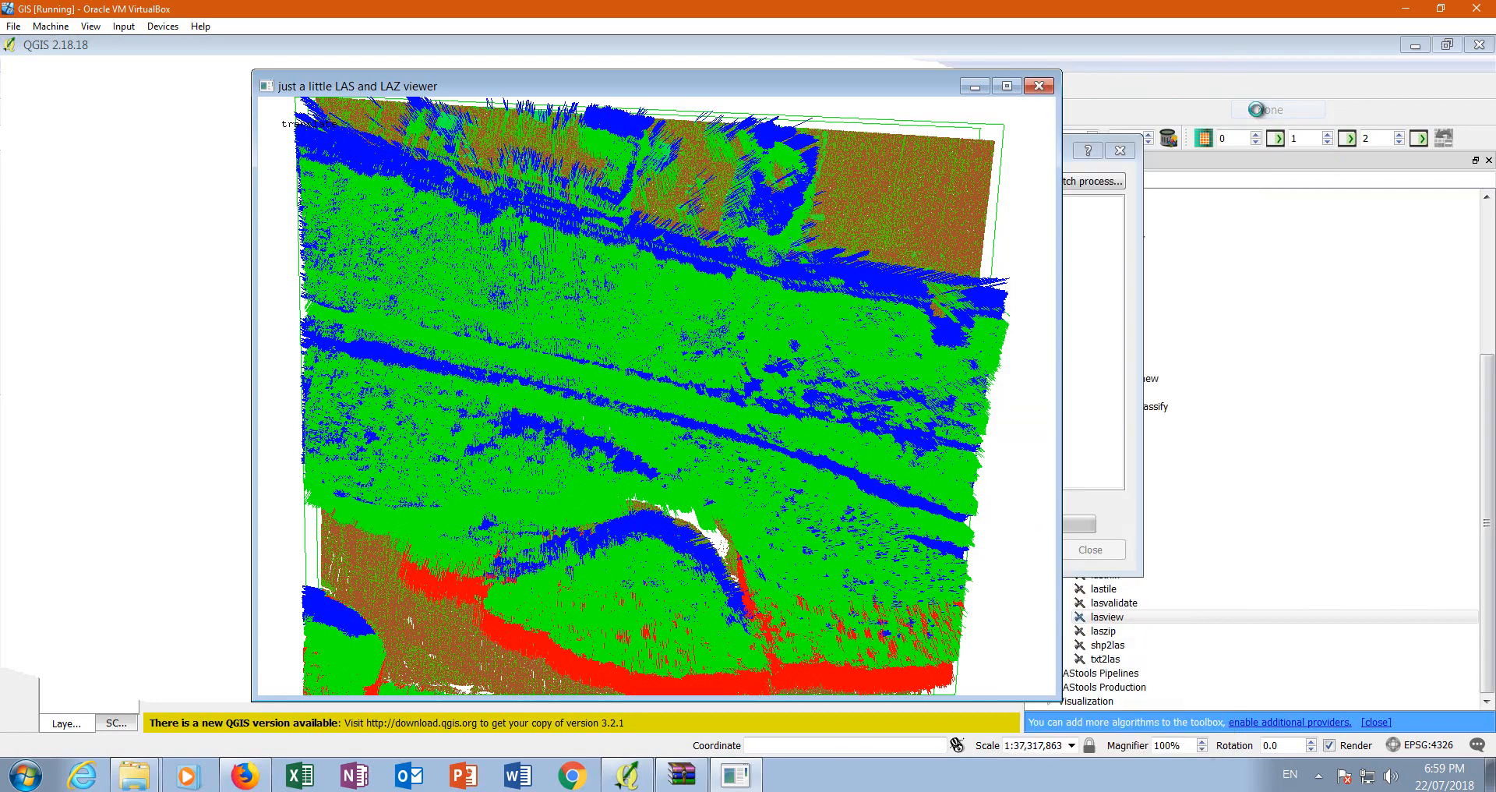
- Try rise lines of 5.0 on the point cloud and set them back to none
right_click(1019, 134)
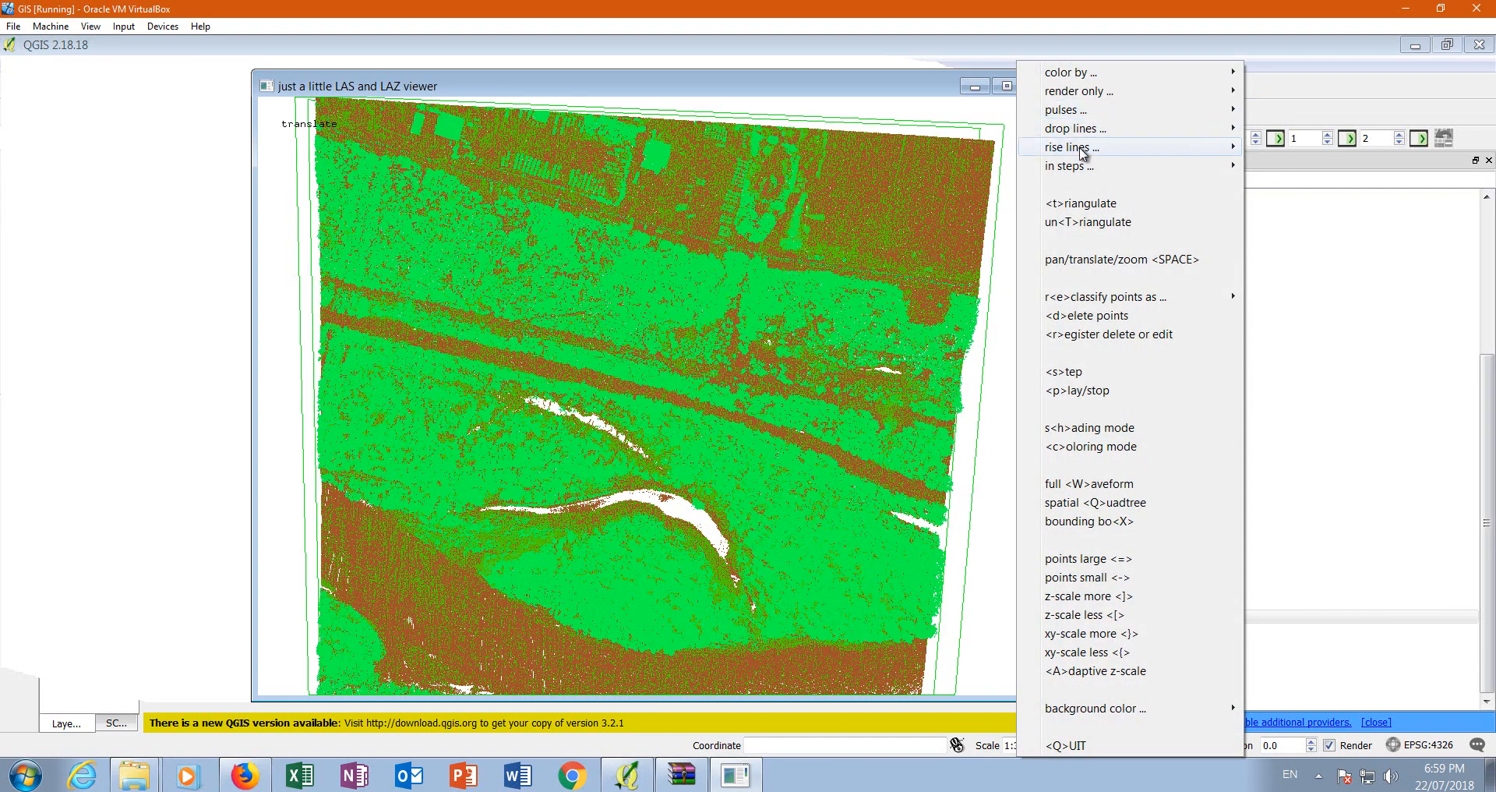
mouse_move(1085, 155)
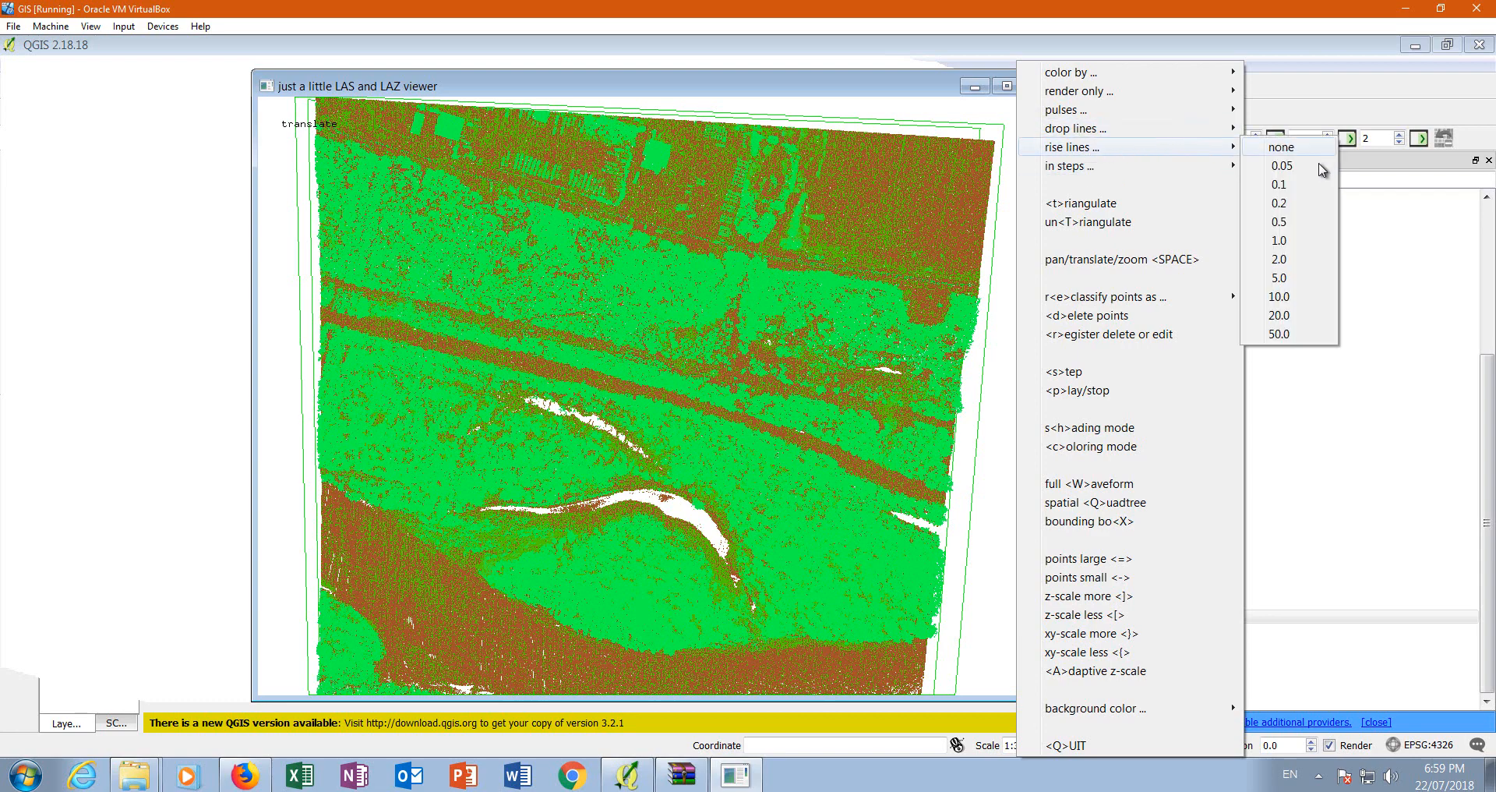
left_click(1304, 282)
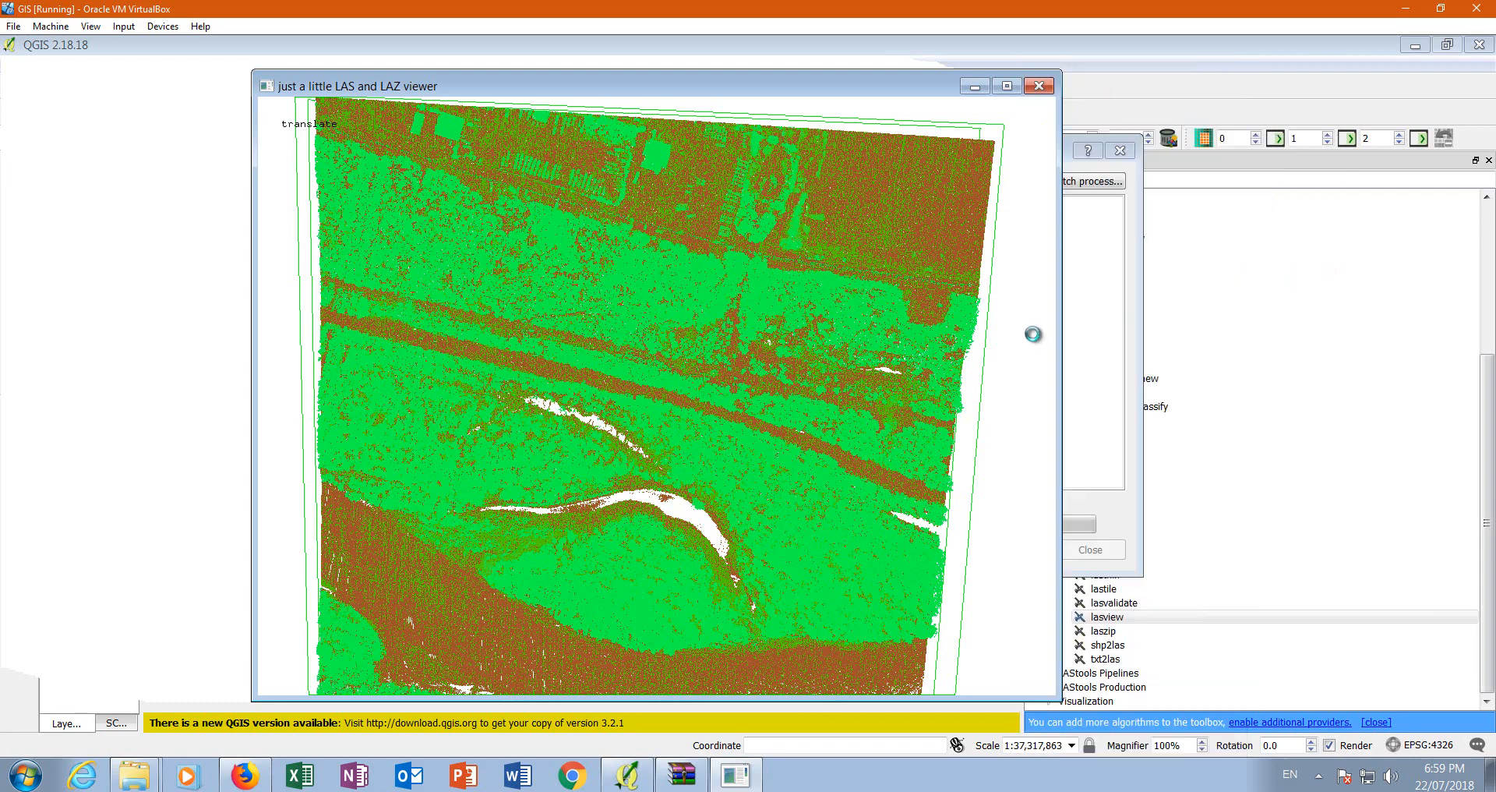
right_click(1019, 195)
mouse_move(1106, 134)
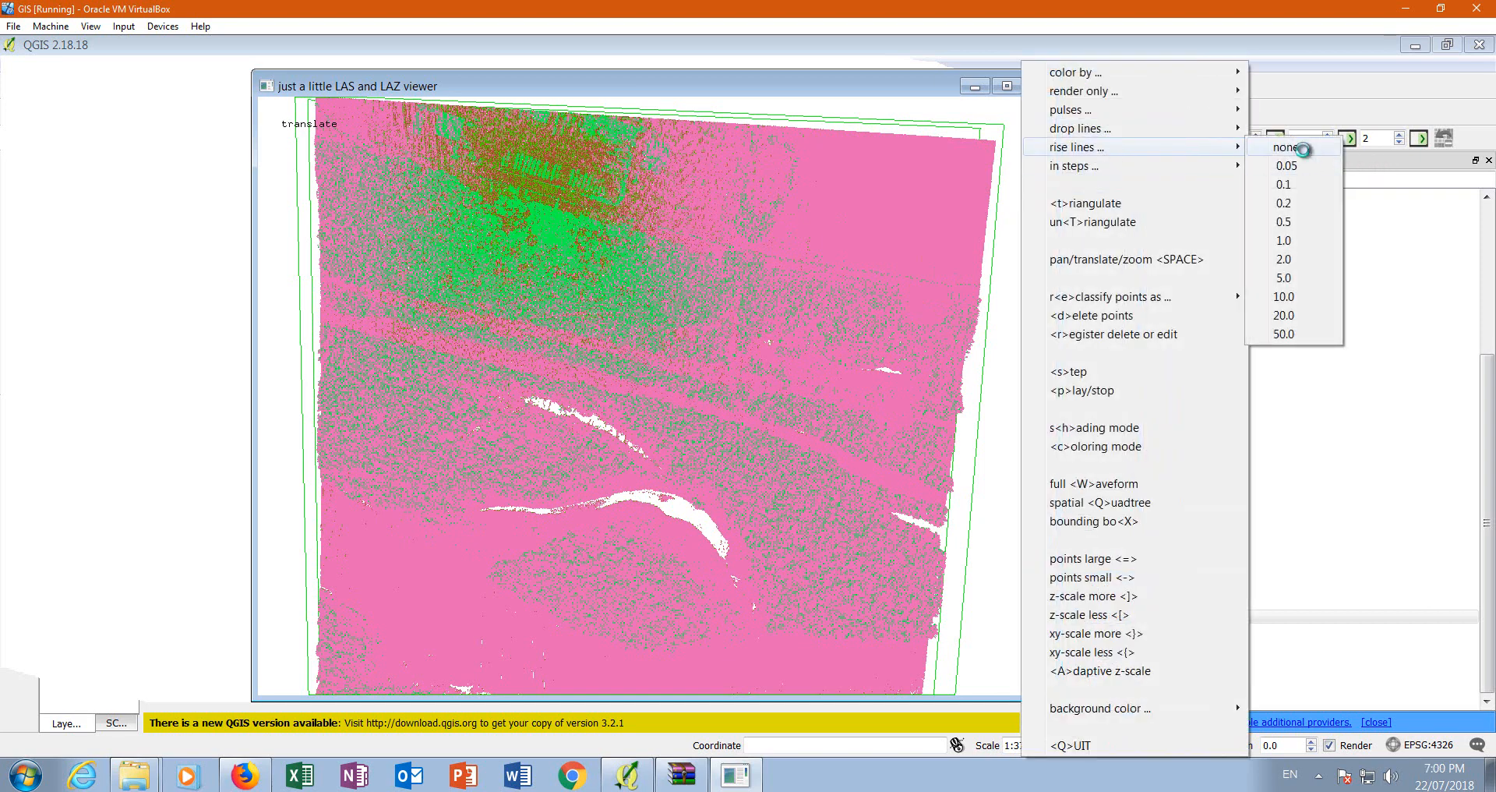
left_click(1286, 147)
right_click(1026, 217)
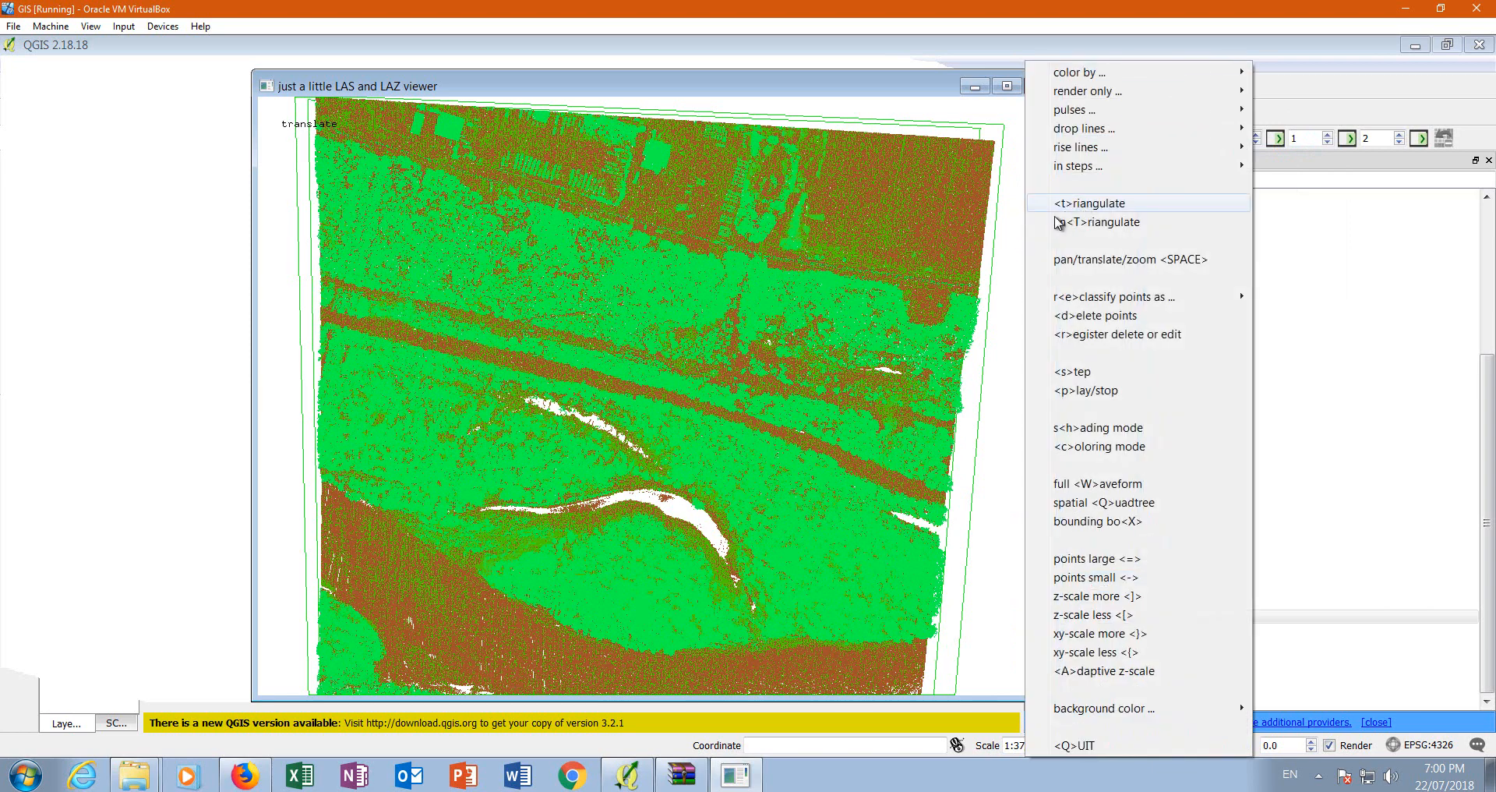
left_click(1005, 291)
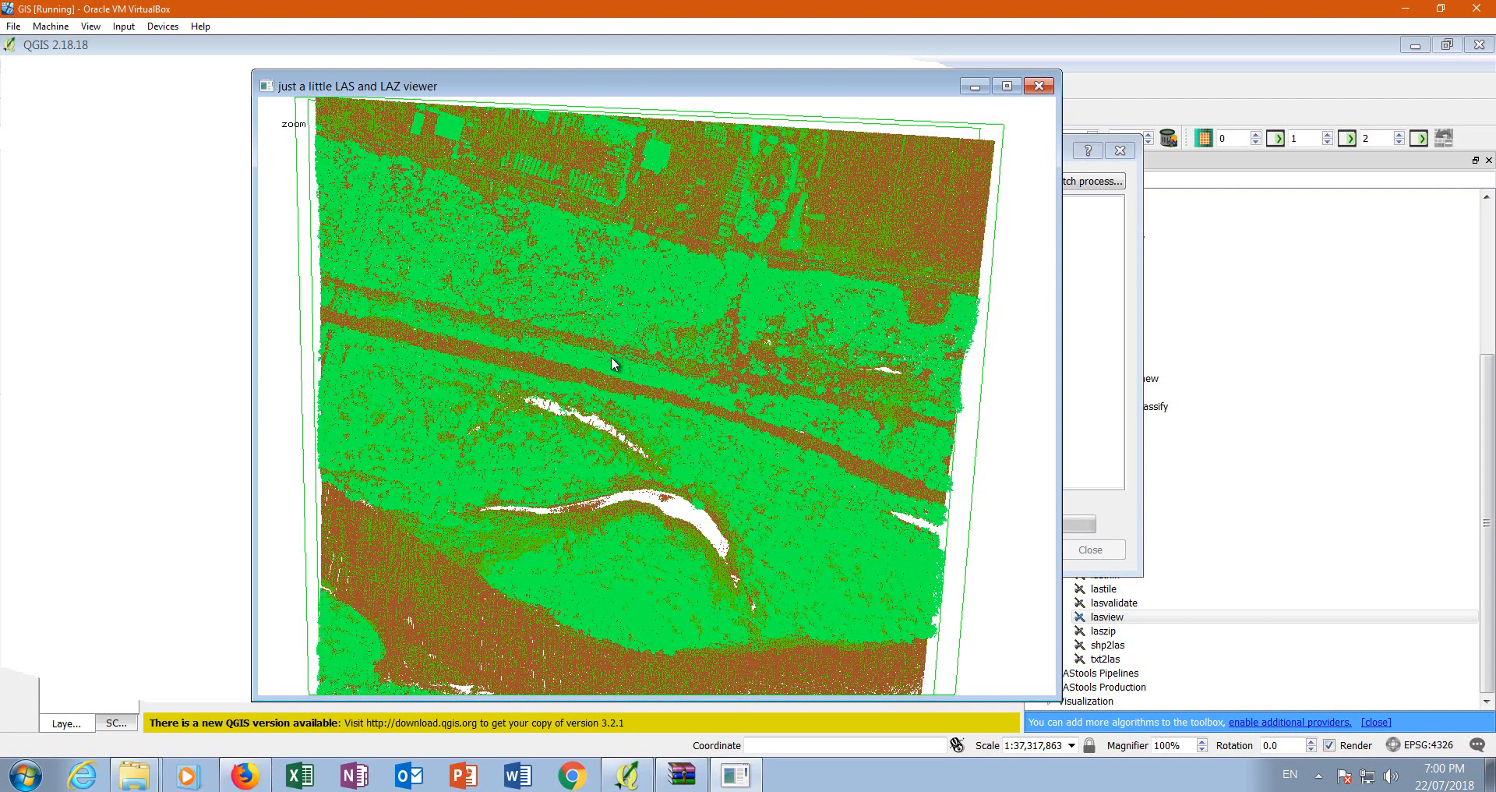
- Select a cross-section strip across the full width of the point cloud's northern edge and display only its points
left_click_drag(611, 346, 614, 305)
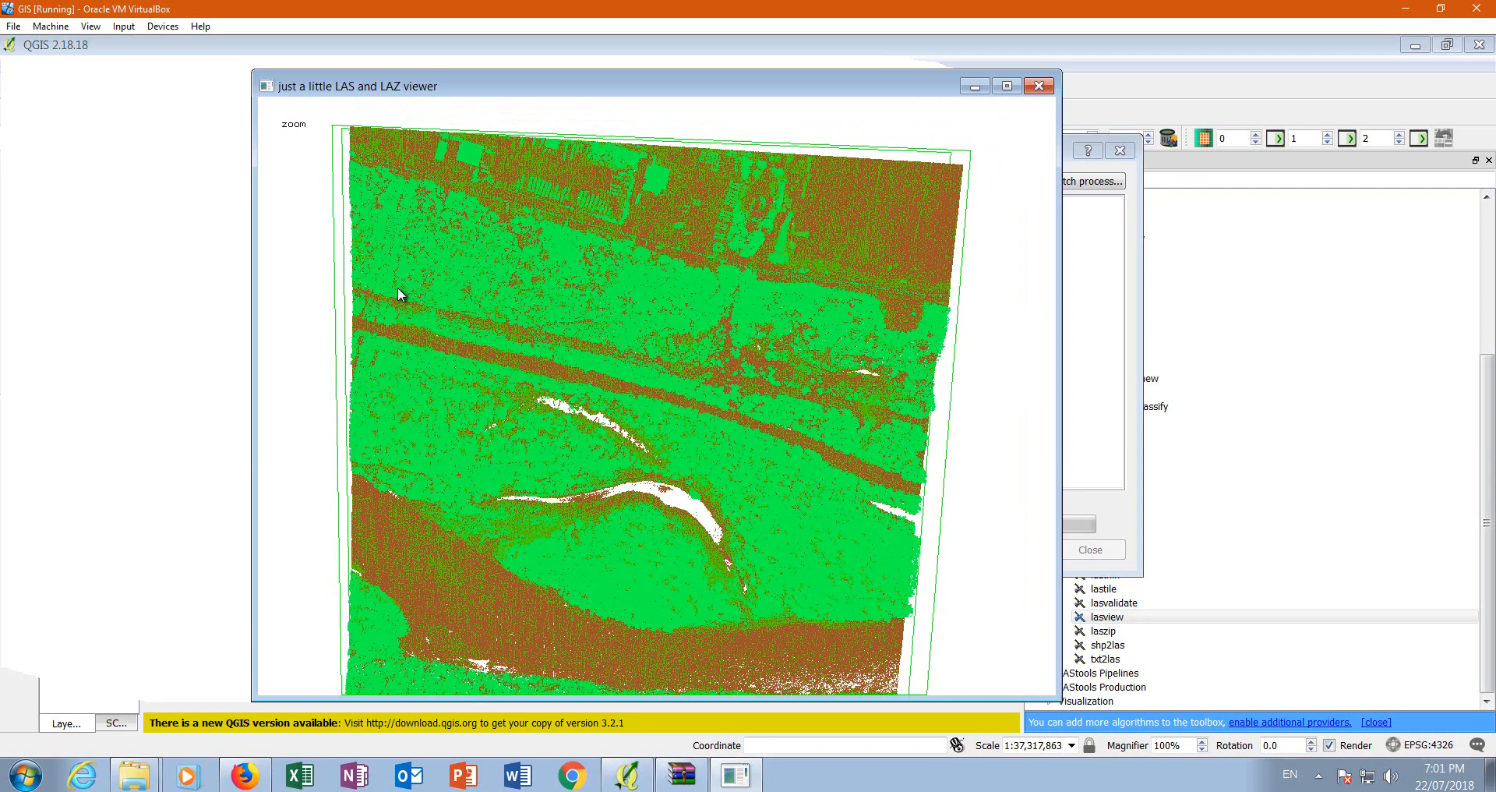
key("x")
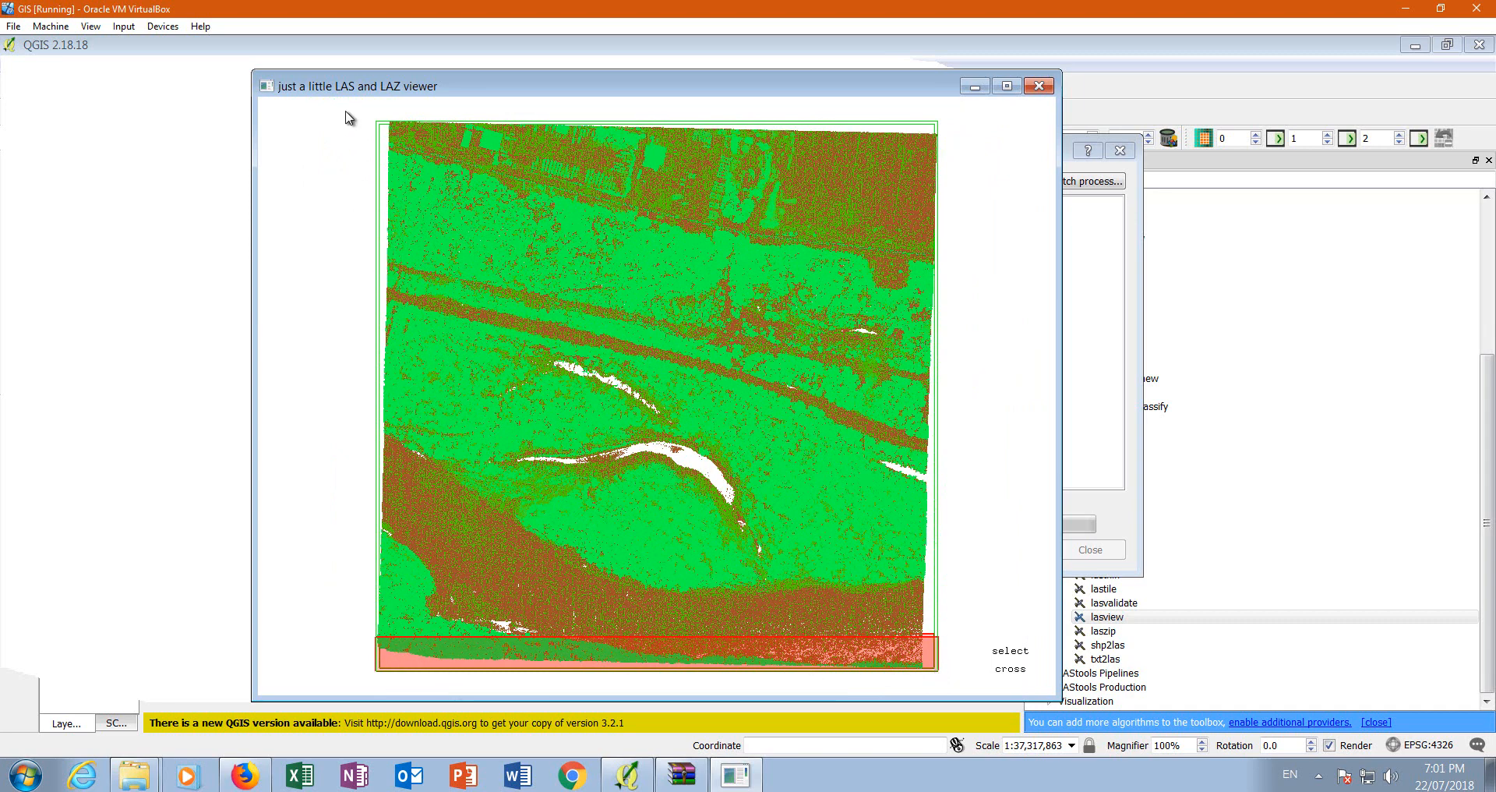
left_click_drag(346, 161, 995, 187)
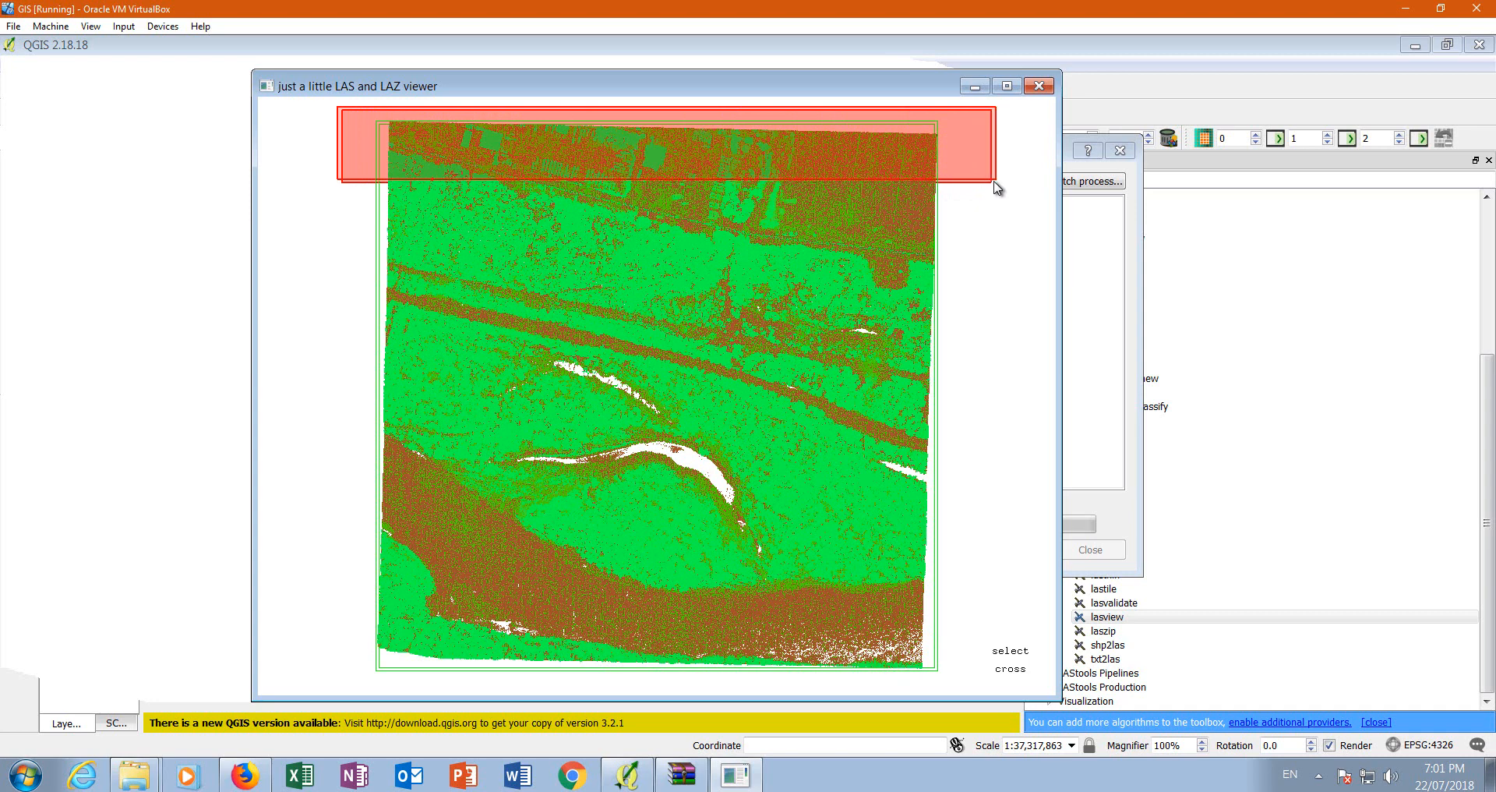
left_click_drag(995, 187, 995, 187)
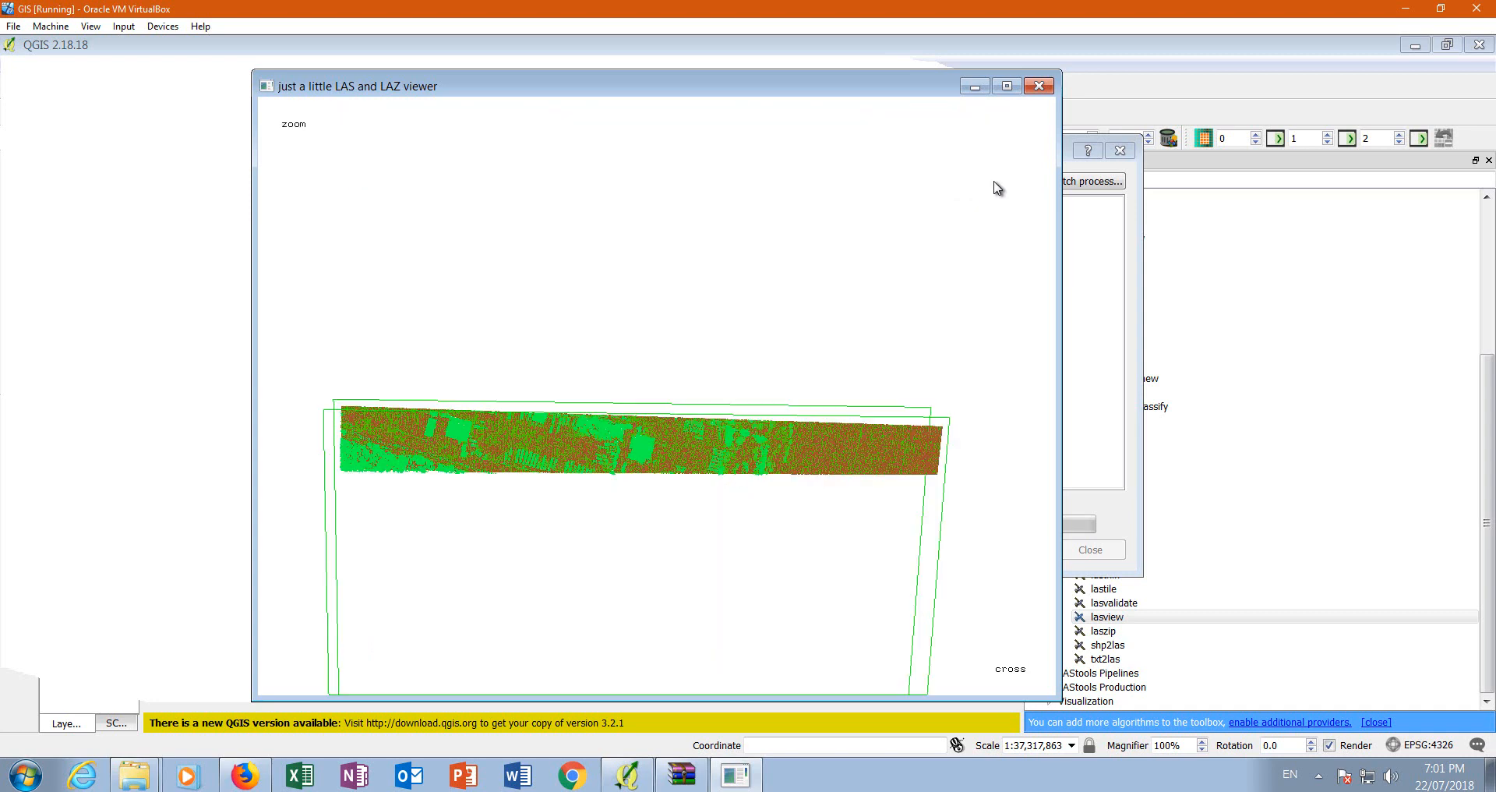
- Examine the northern cross-section strip from an oblique angle and up close, including its buildings and trees
left_click_drag(659, 574, 585, 301)
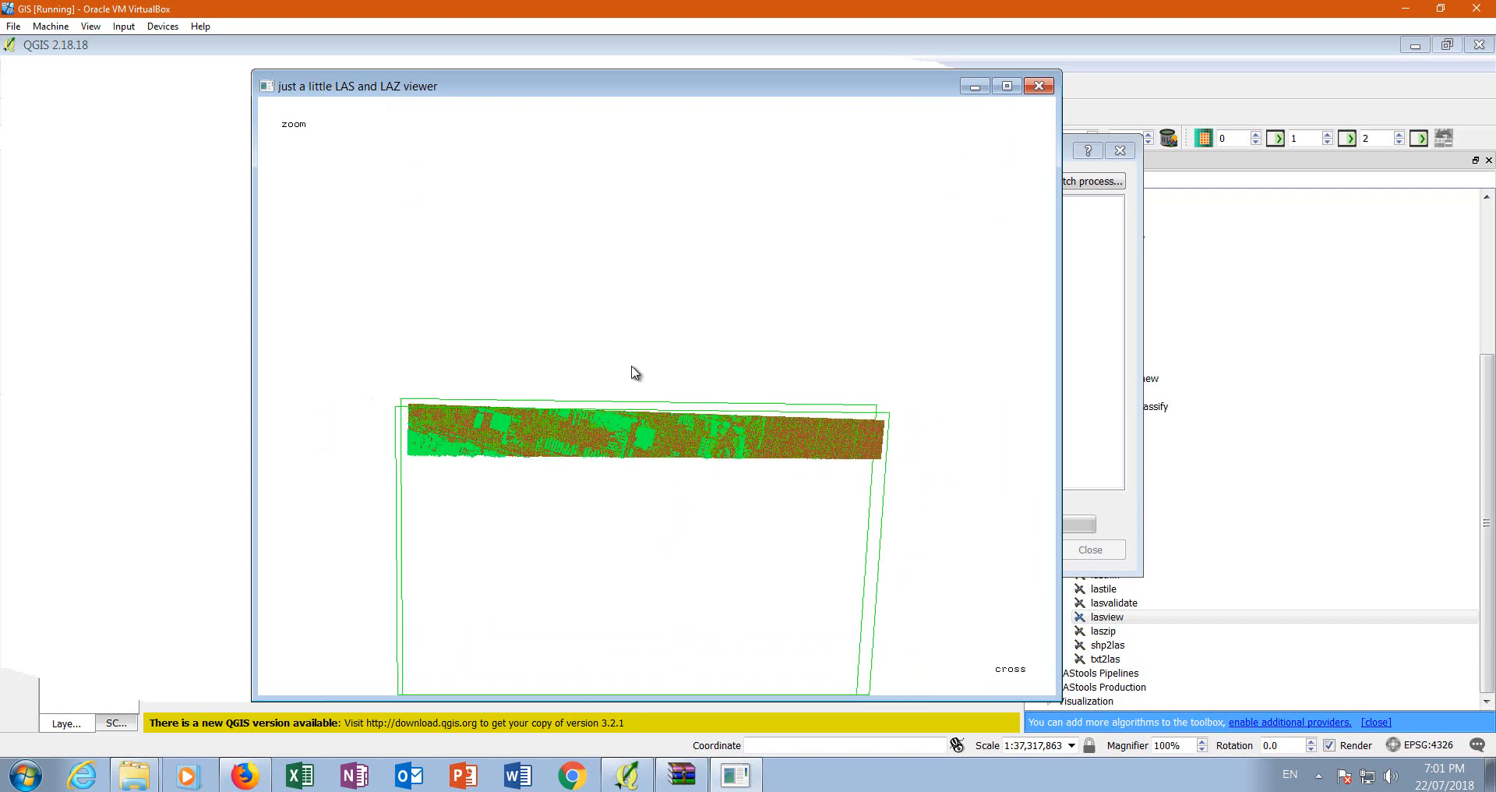
key("t")
key("z")
left_click_drag(631, 354, 631, 248)
left_click_drag(628, 148, 444, 457)
left_click_drag(448, 371, 739, 511)
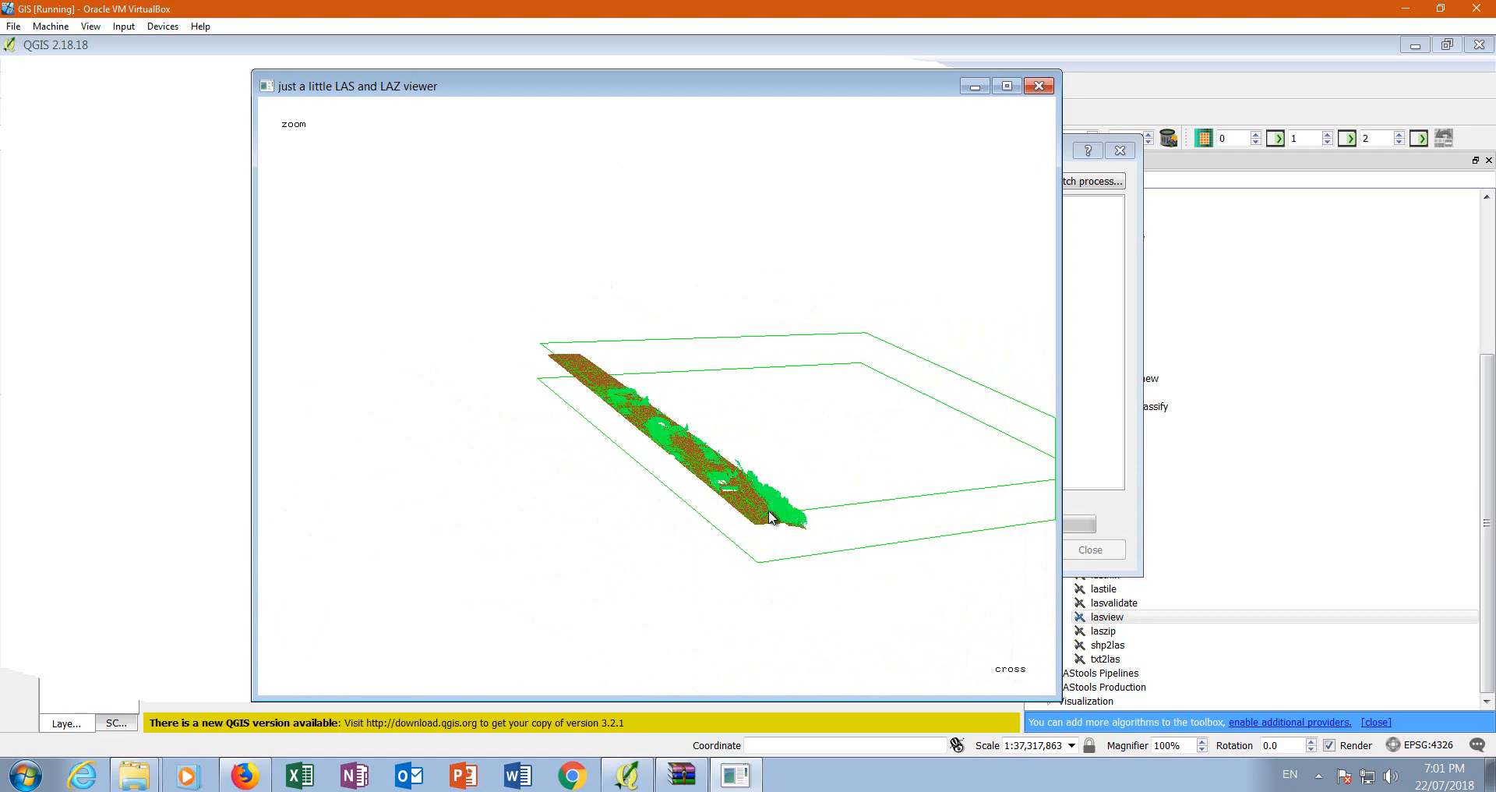
left_click_drag(738, 434, 646, 536)
key("space")
key("space")
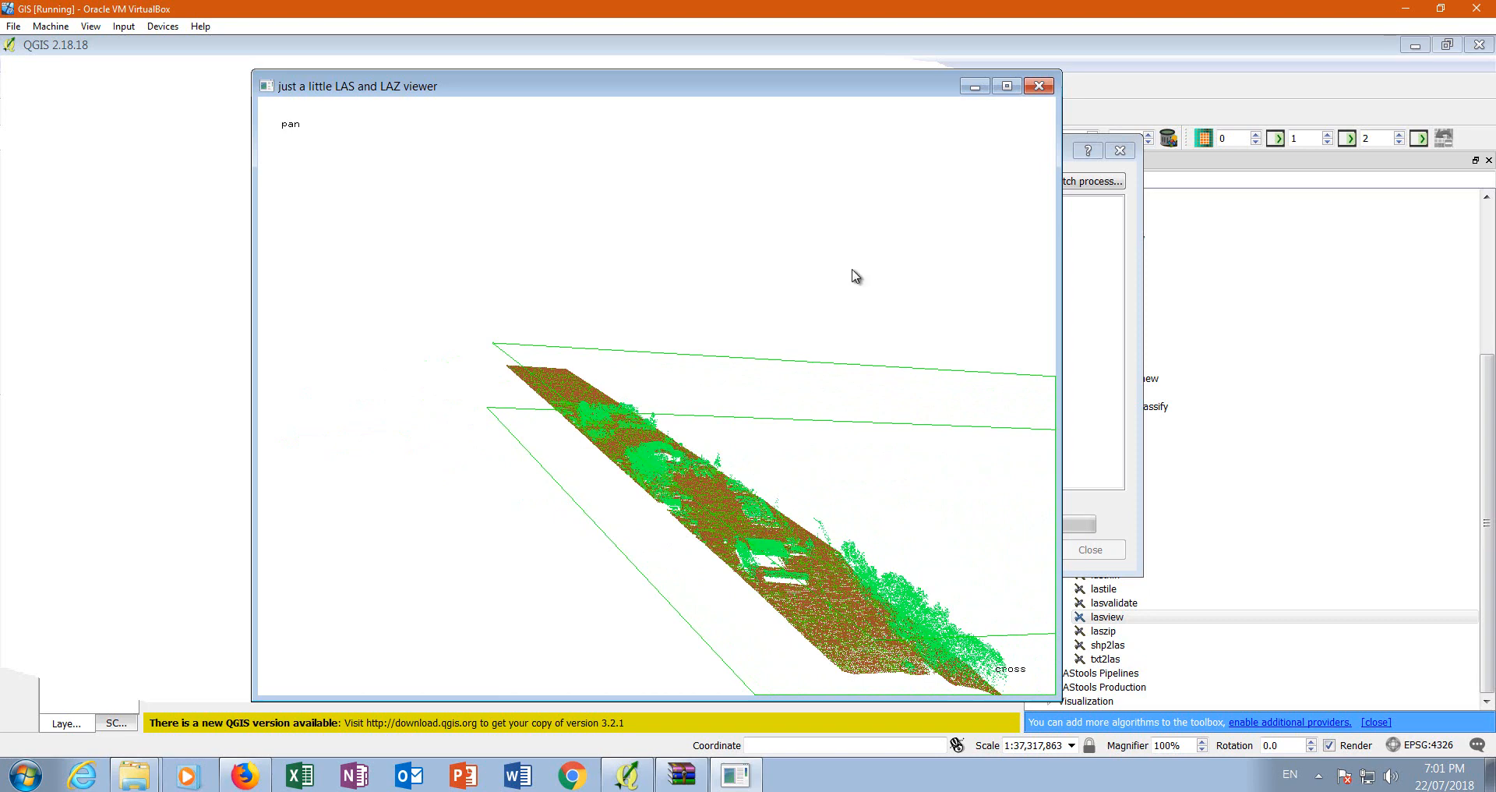
- Triangulate the cross section's points and try rendering only the water points, inspecting the surface from other angles
right_click(975, 170)
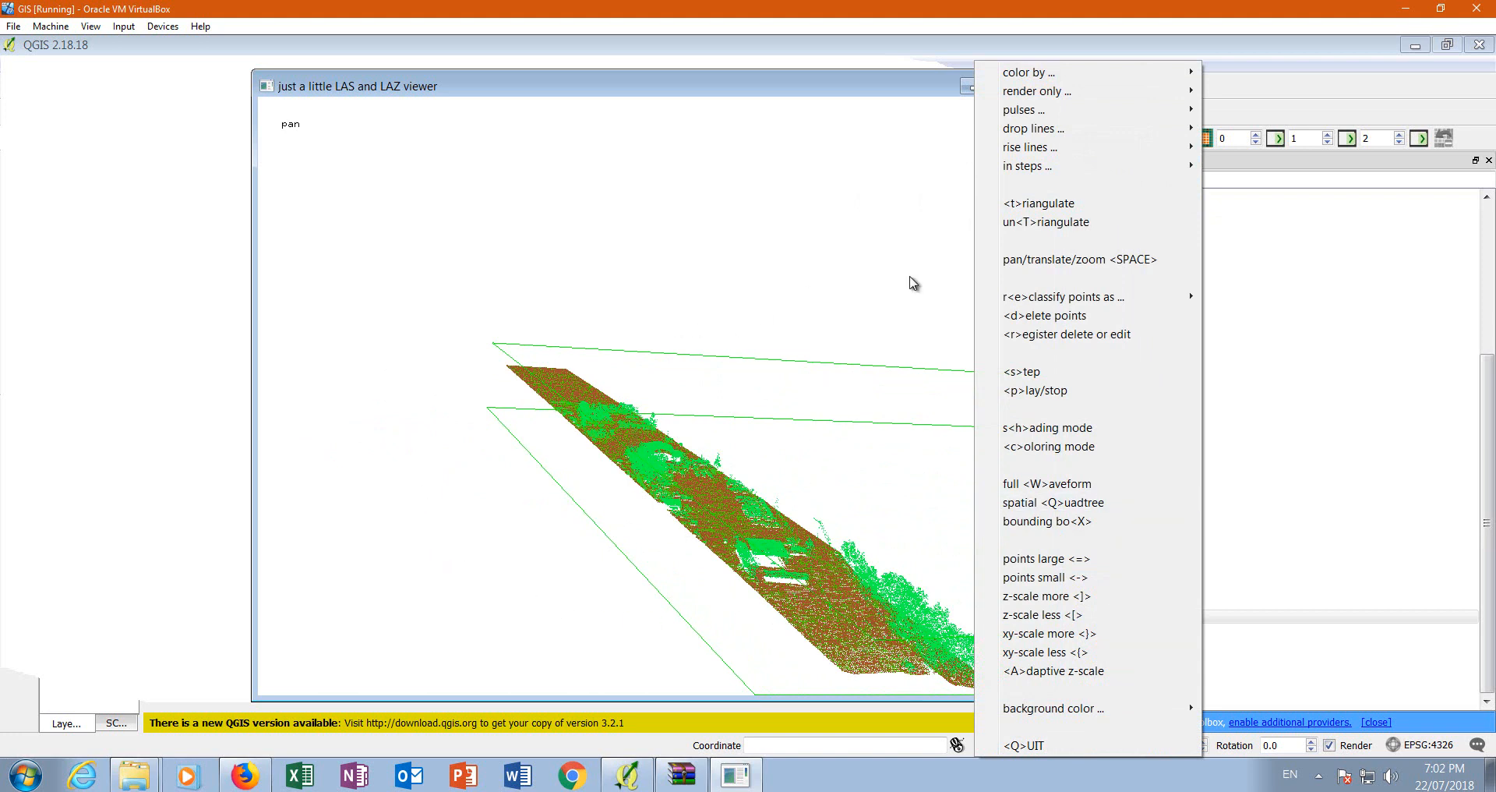
left_click(1052, 205)
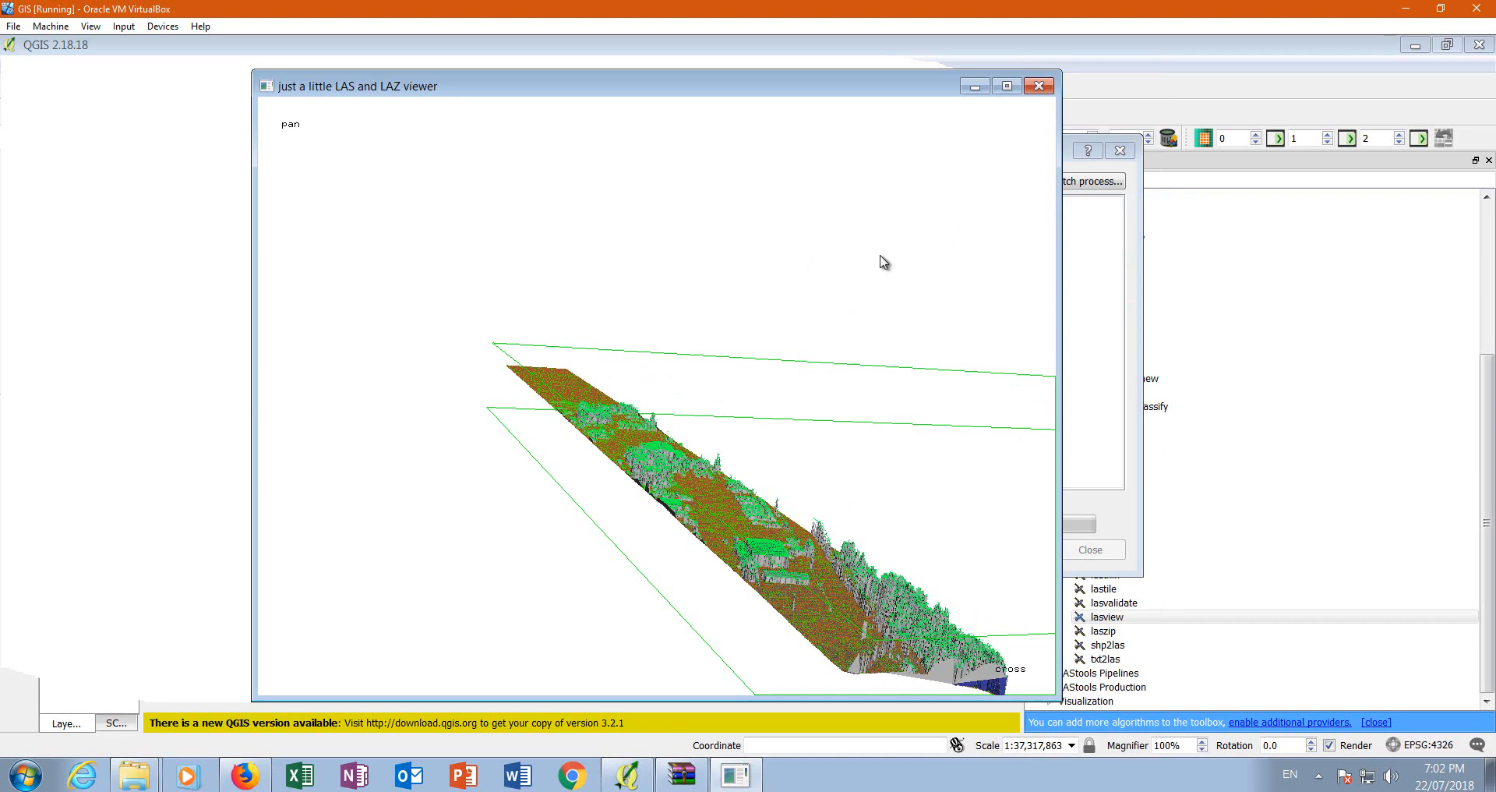
right_click(919, 186)
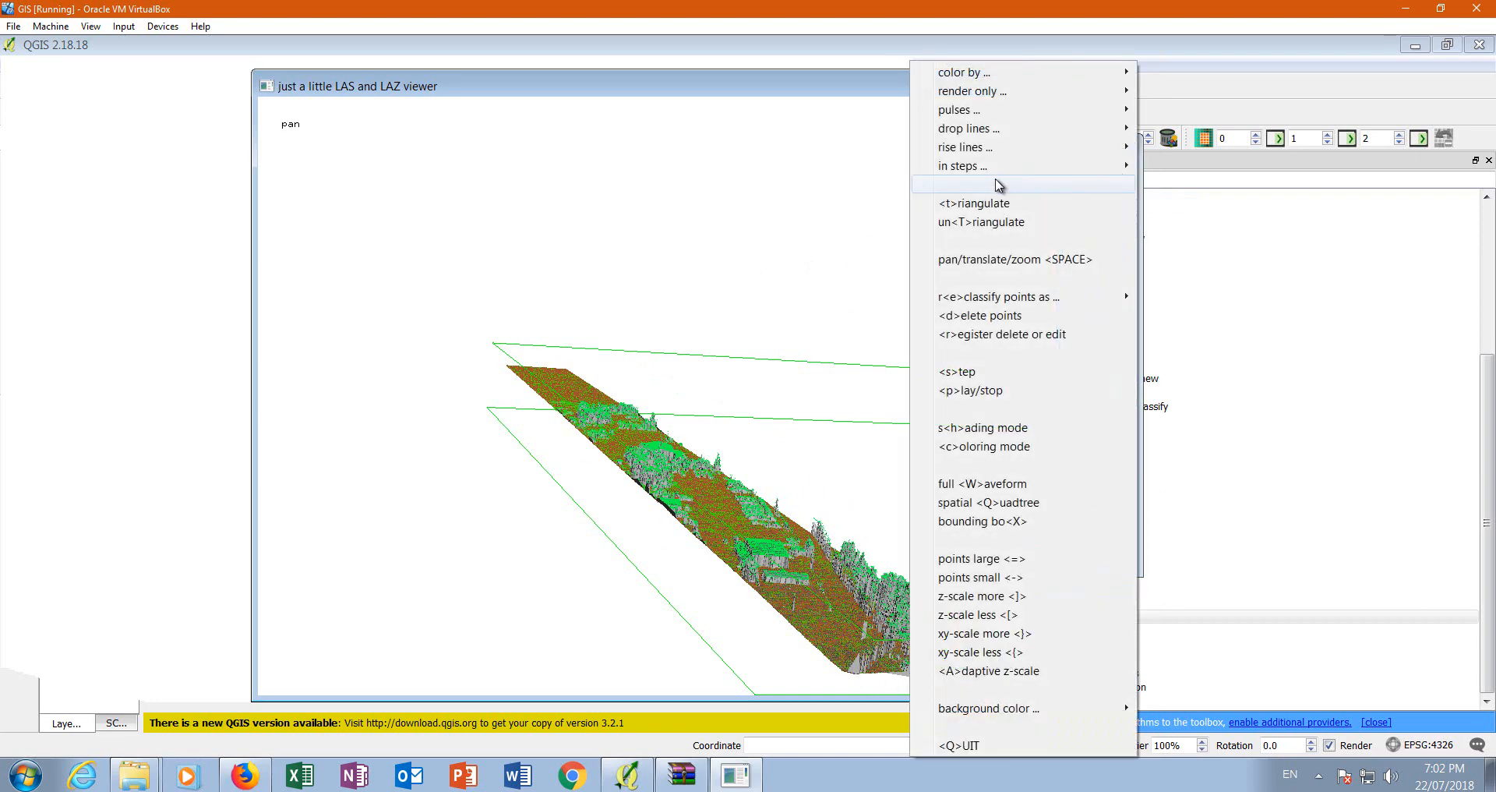
mouse_move(996, 95)
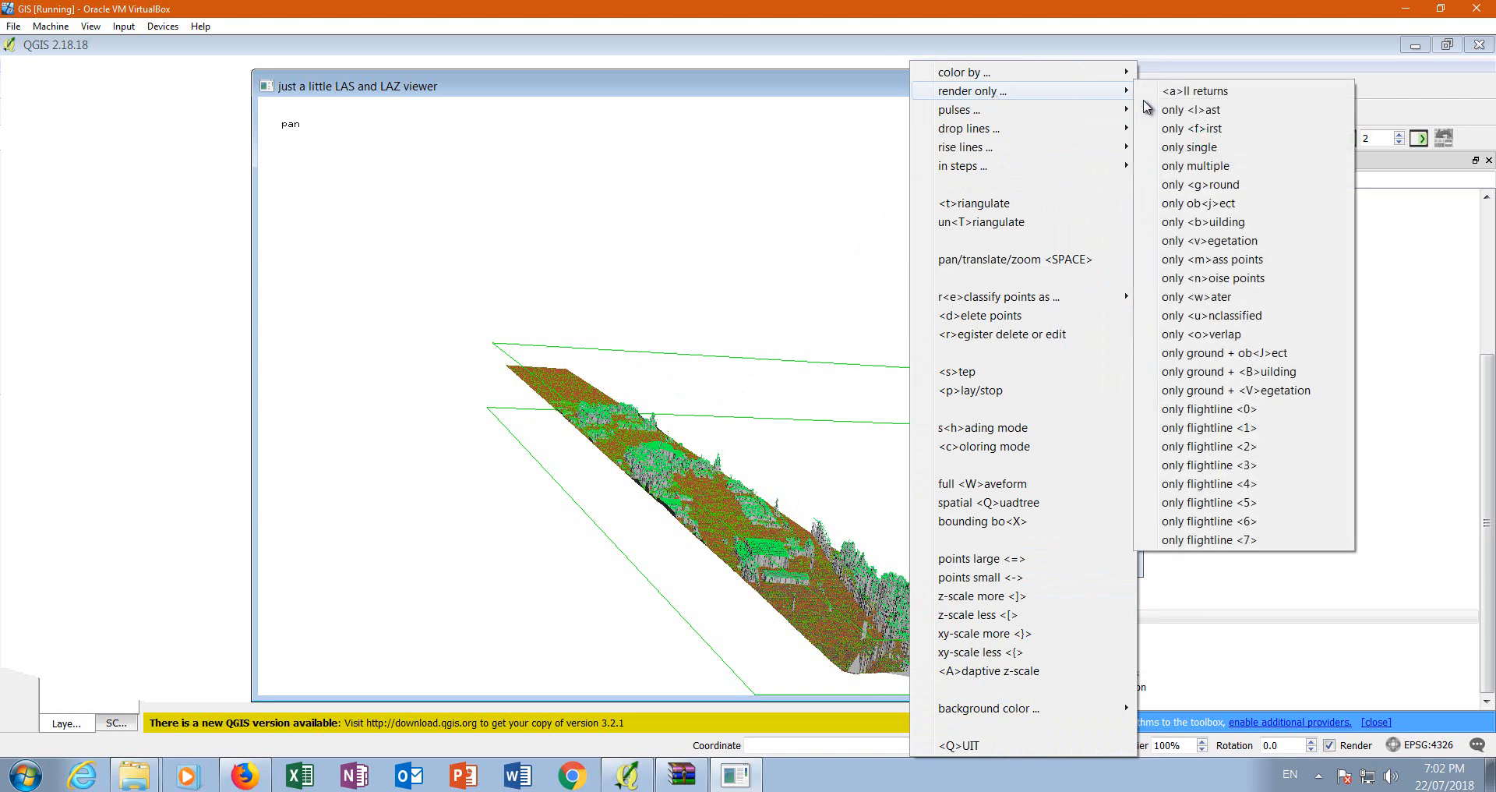
left_click(1220, 301)
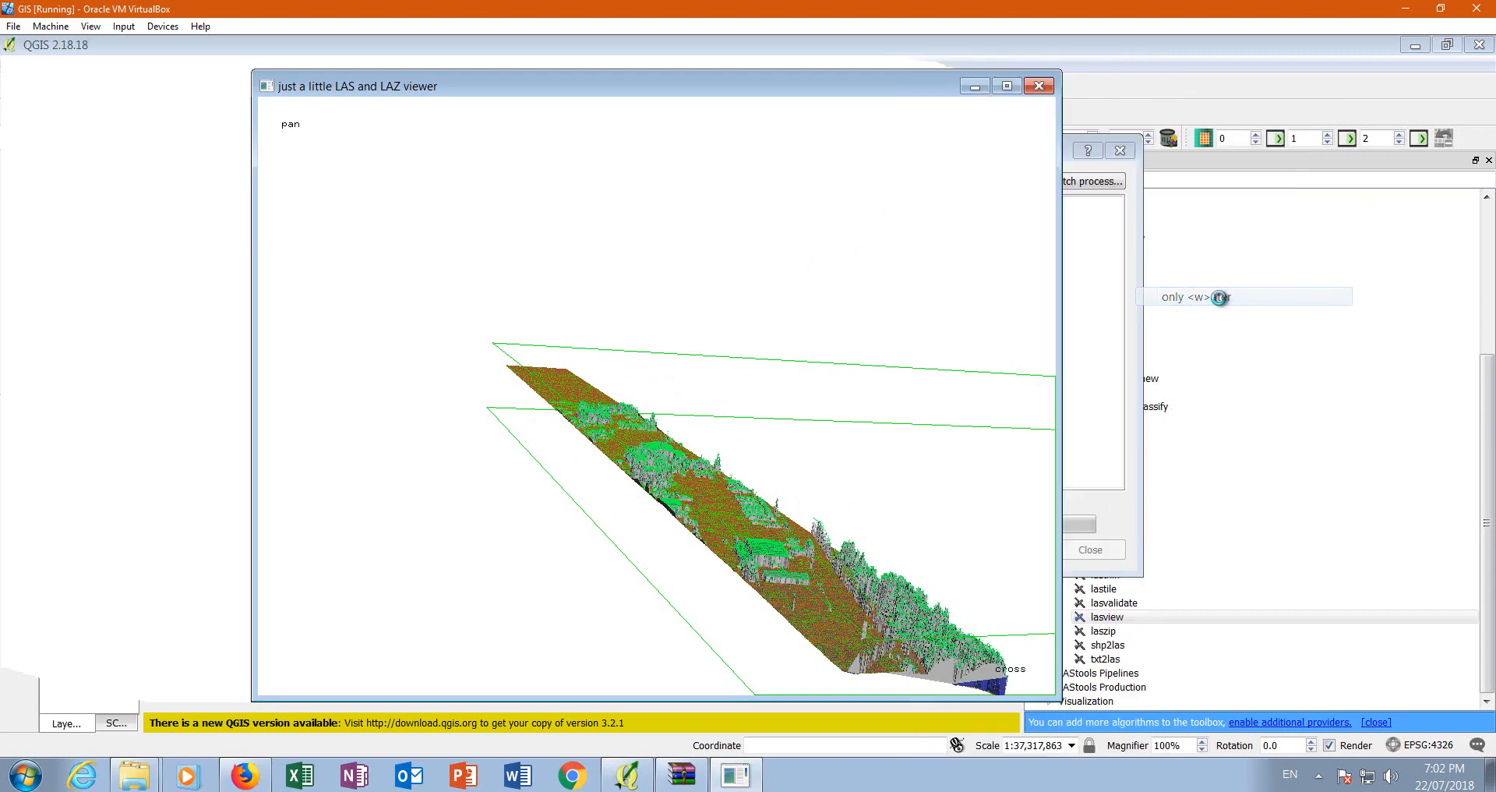
left_click_drag(806, 578, 678, 587)
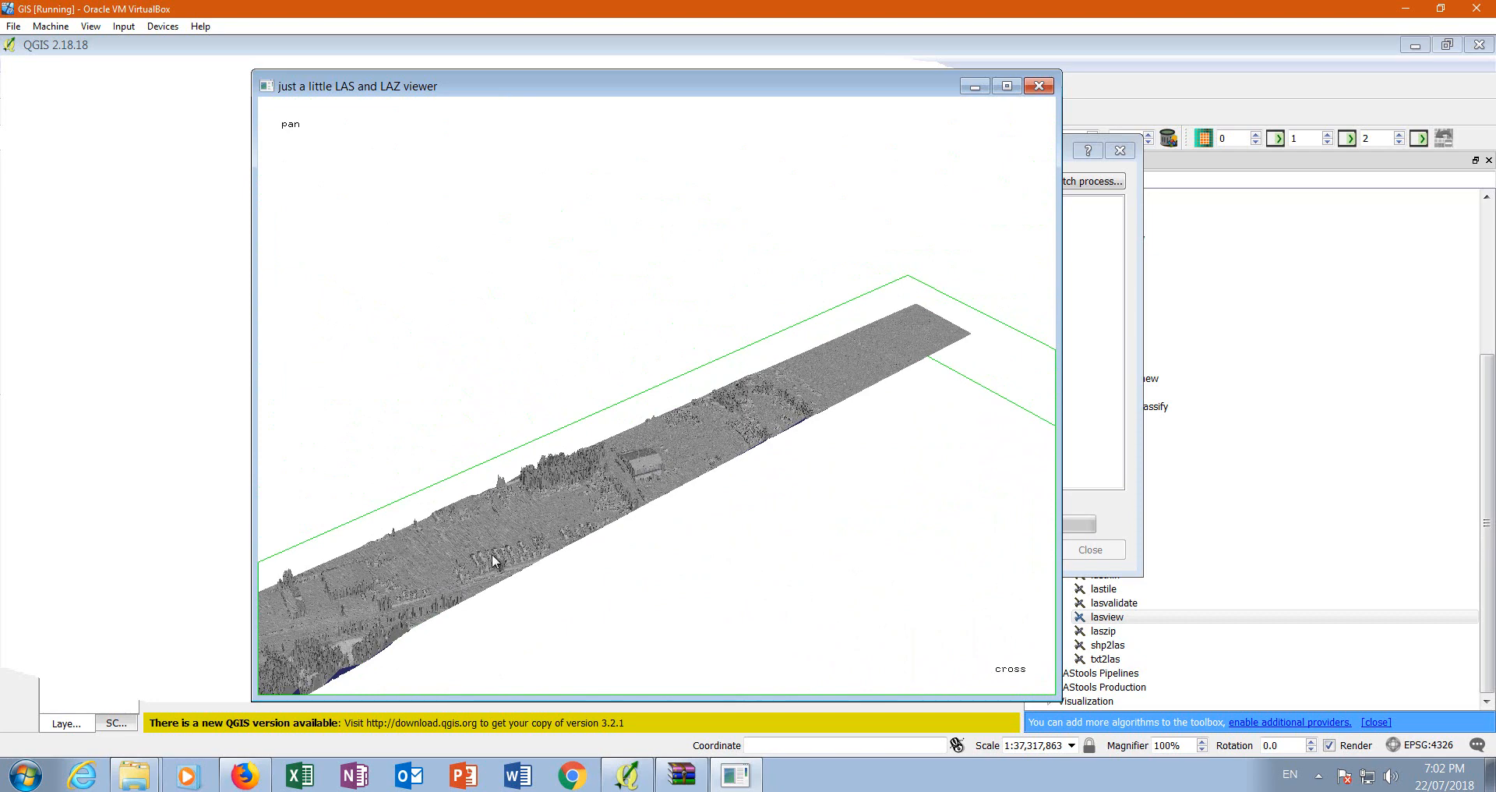
left_click_drag(805, 501, 906, 538)
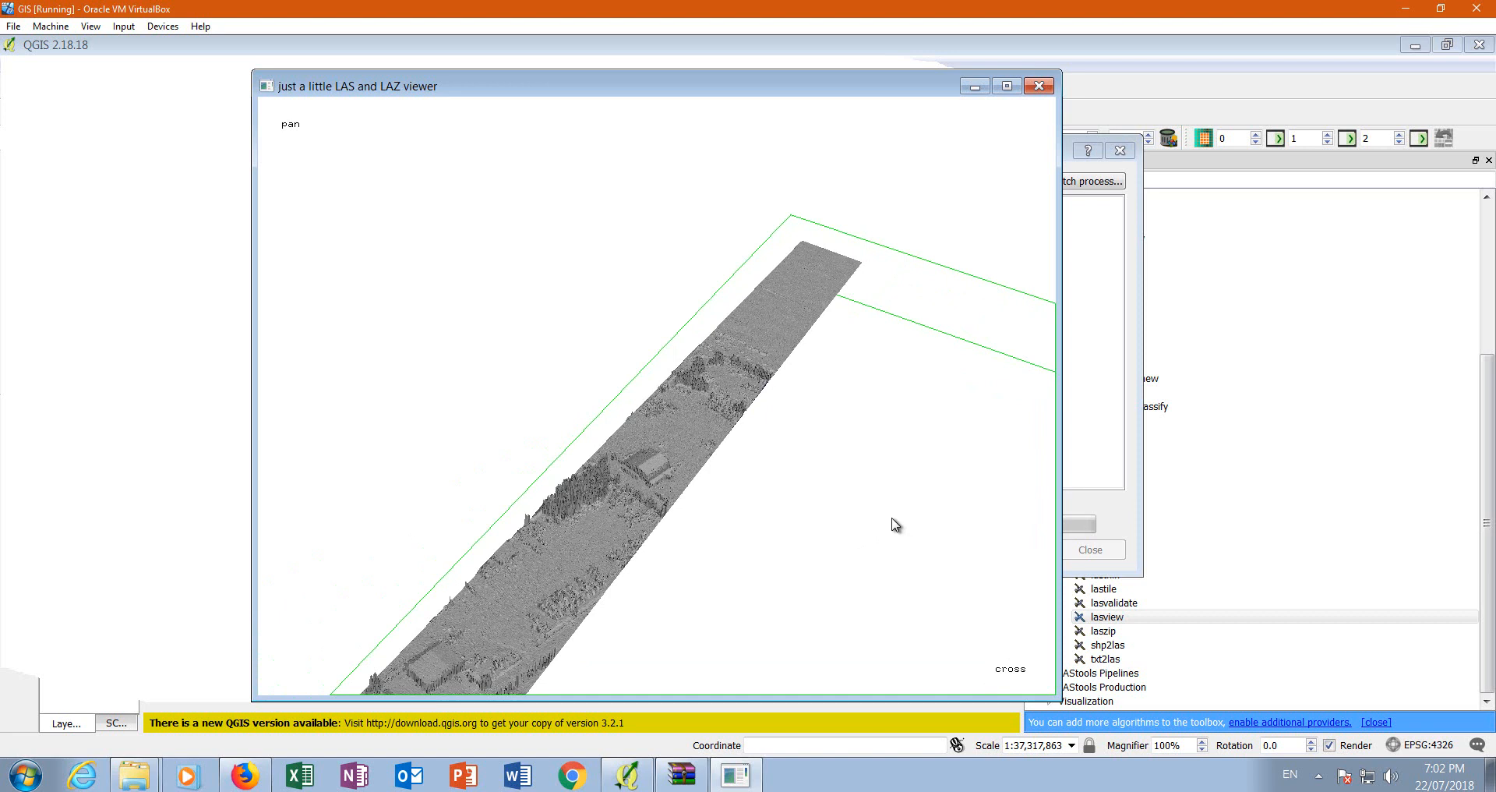
- Render all returns of the cross section again
key("g")
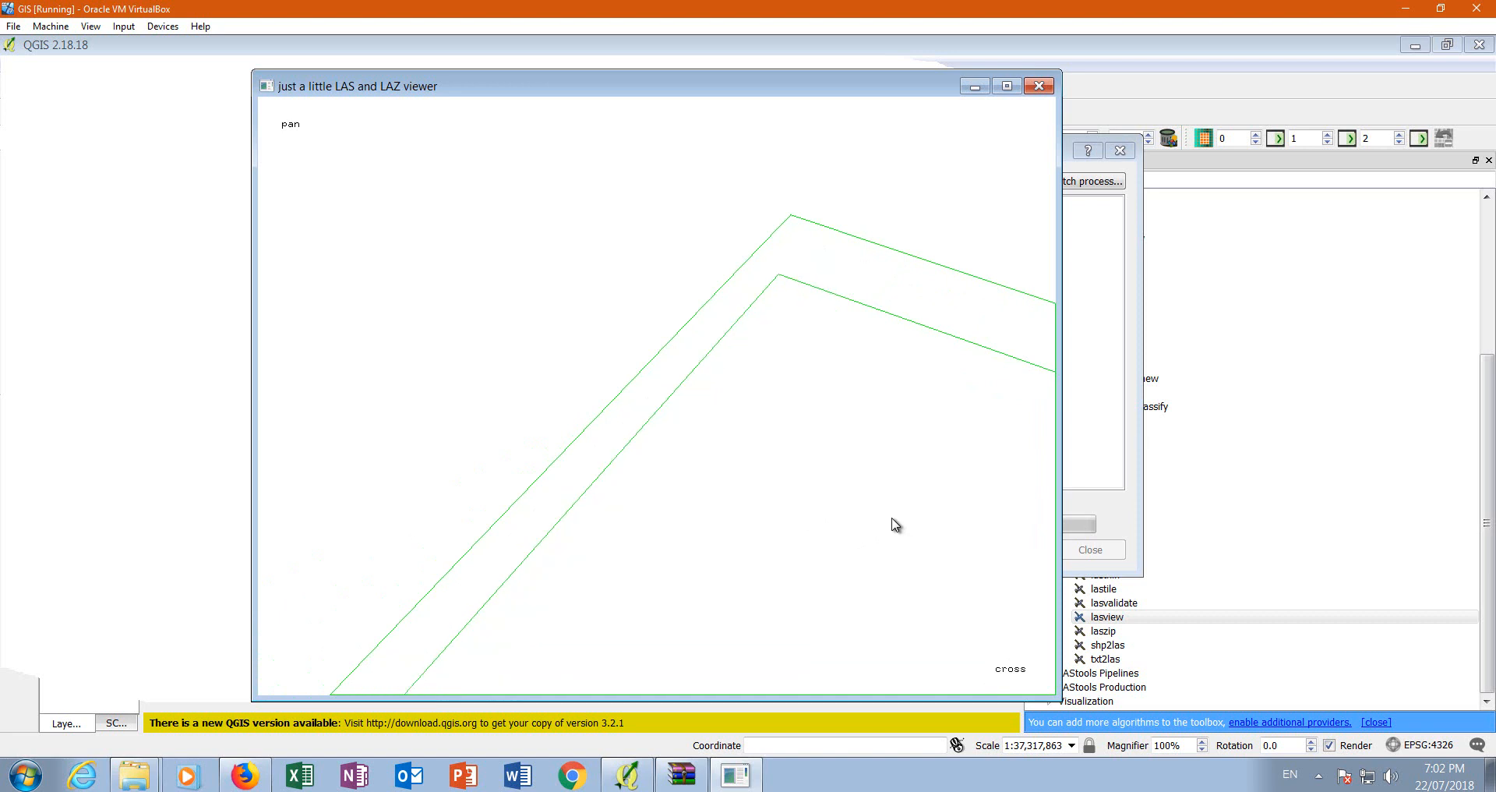
right_click(910, 204)
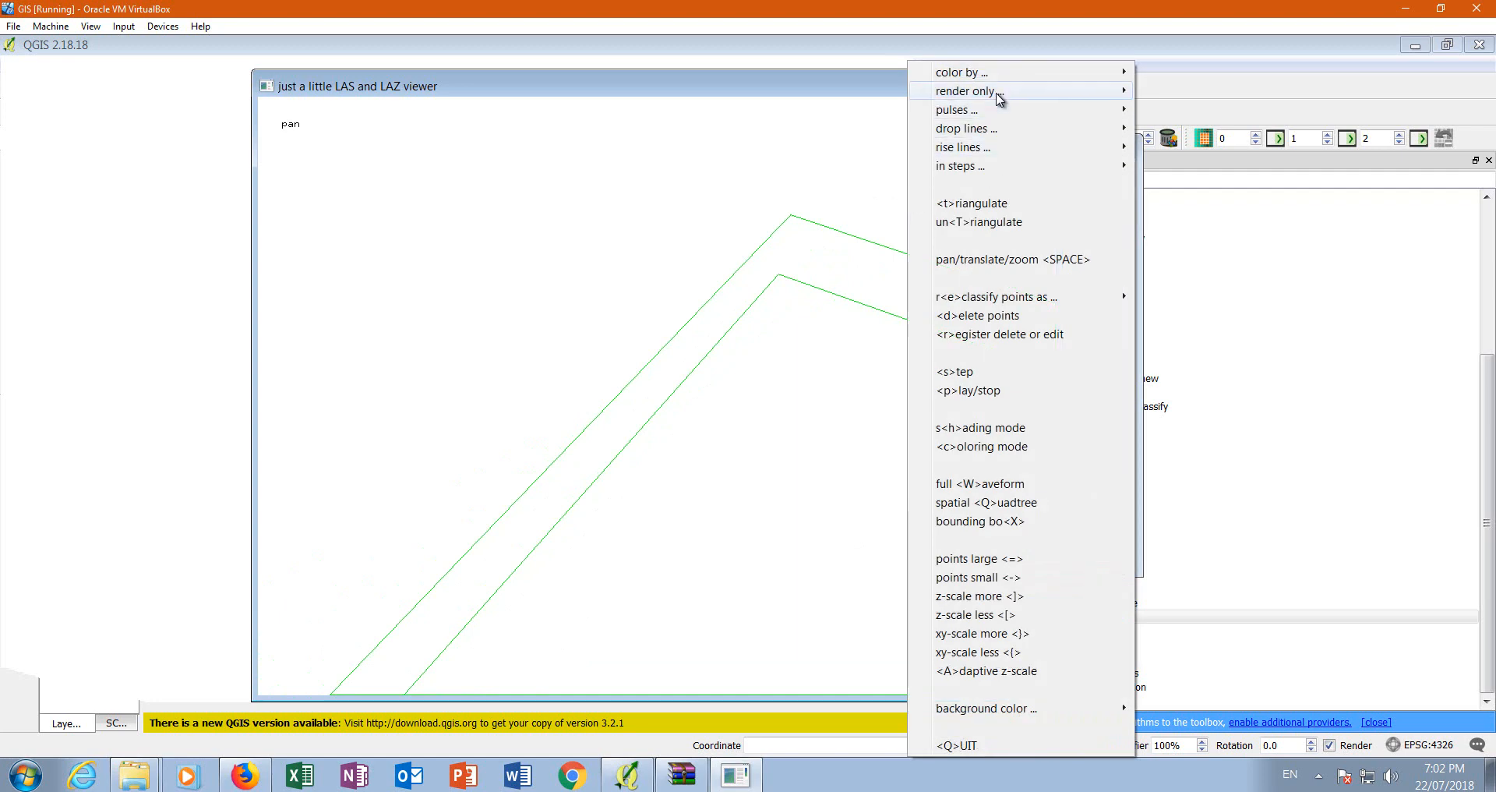
left_click(1190, 90)
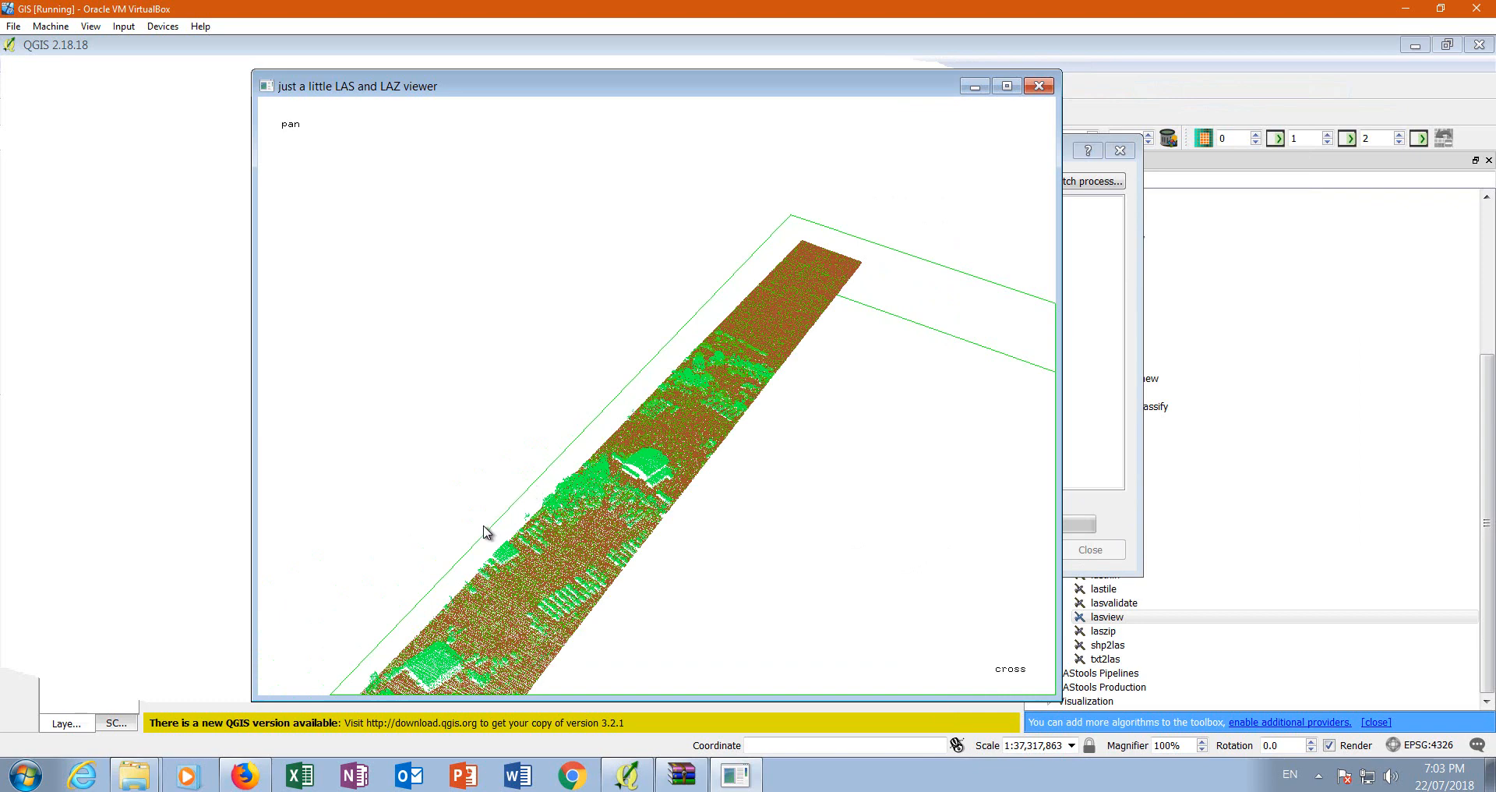
right_click(981, 166)
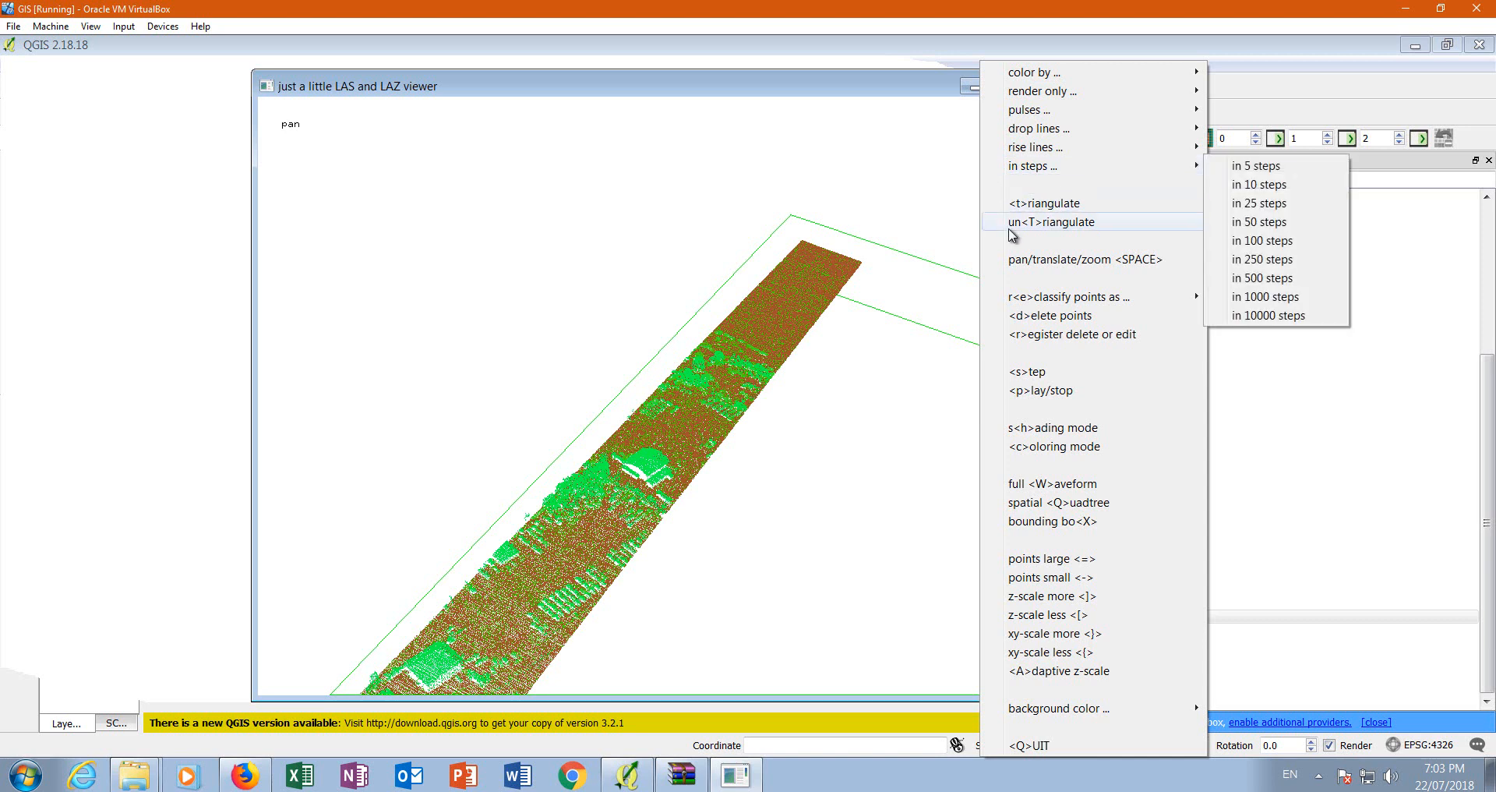
mouse_move(1069, 303)
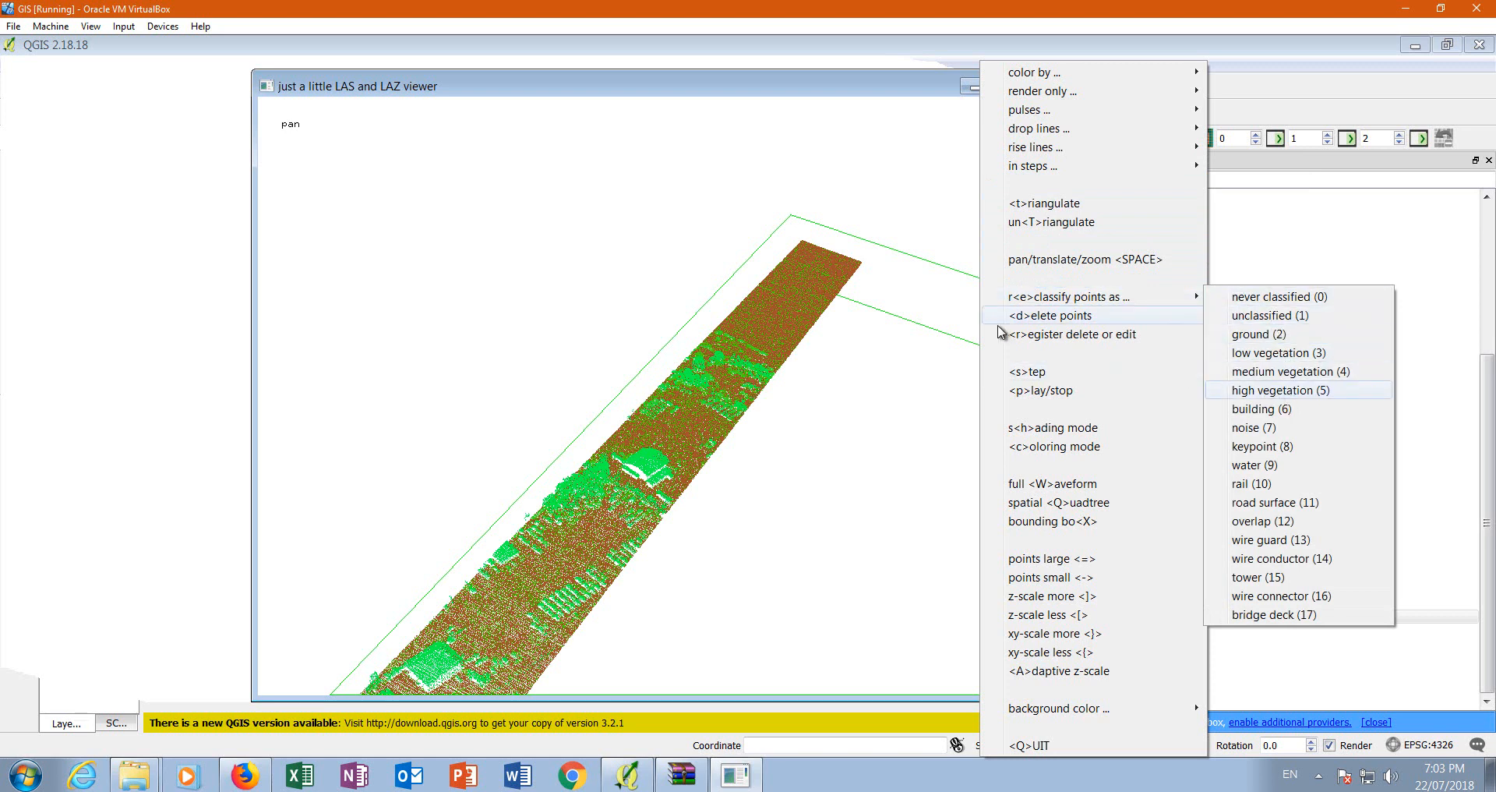
left_click(621, 240)
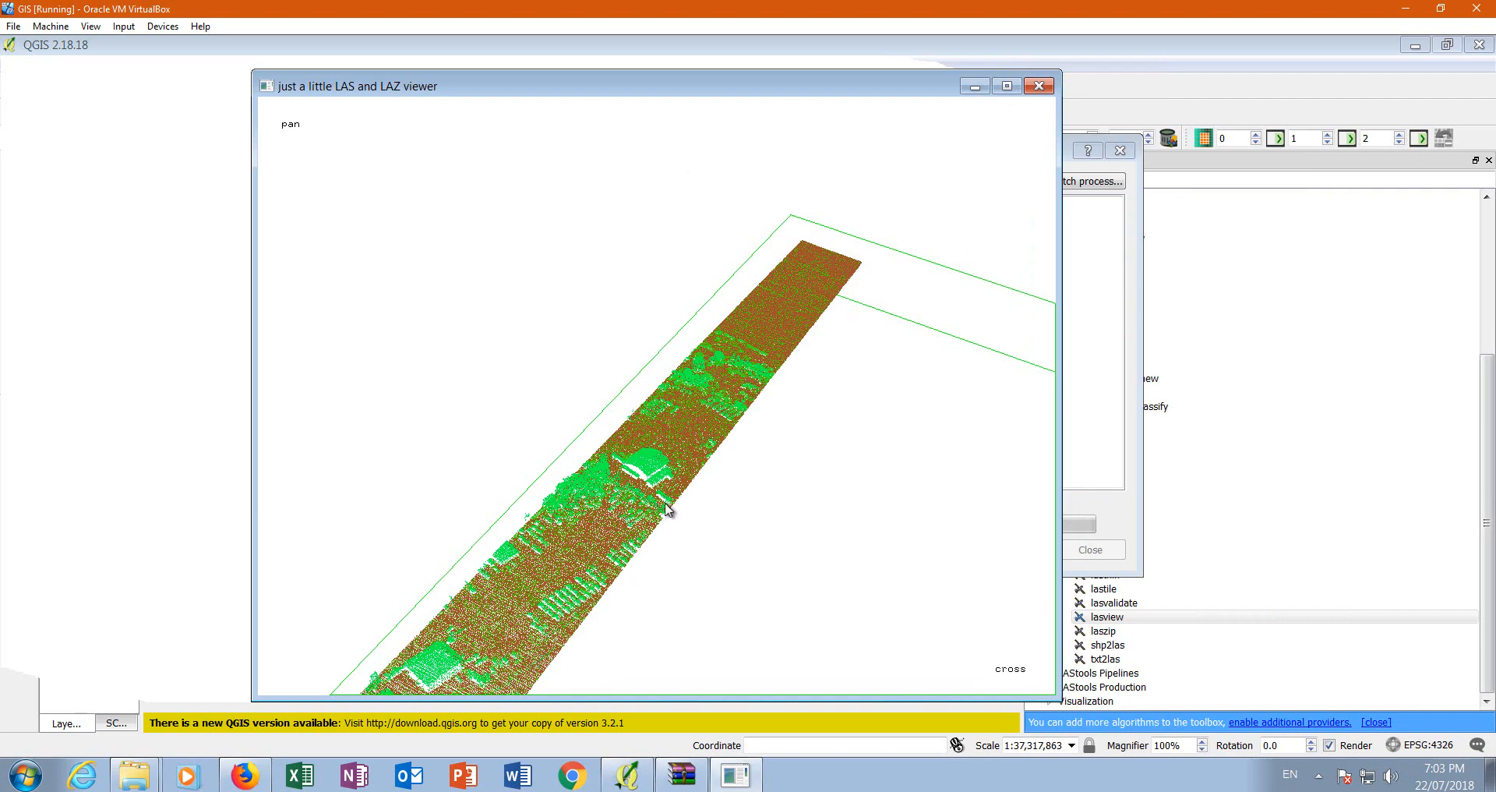
- Start a reclassification of points as building (6) and enlarge the displayed points
right_click(1016, 220)
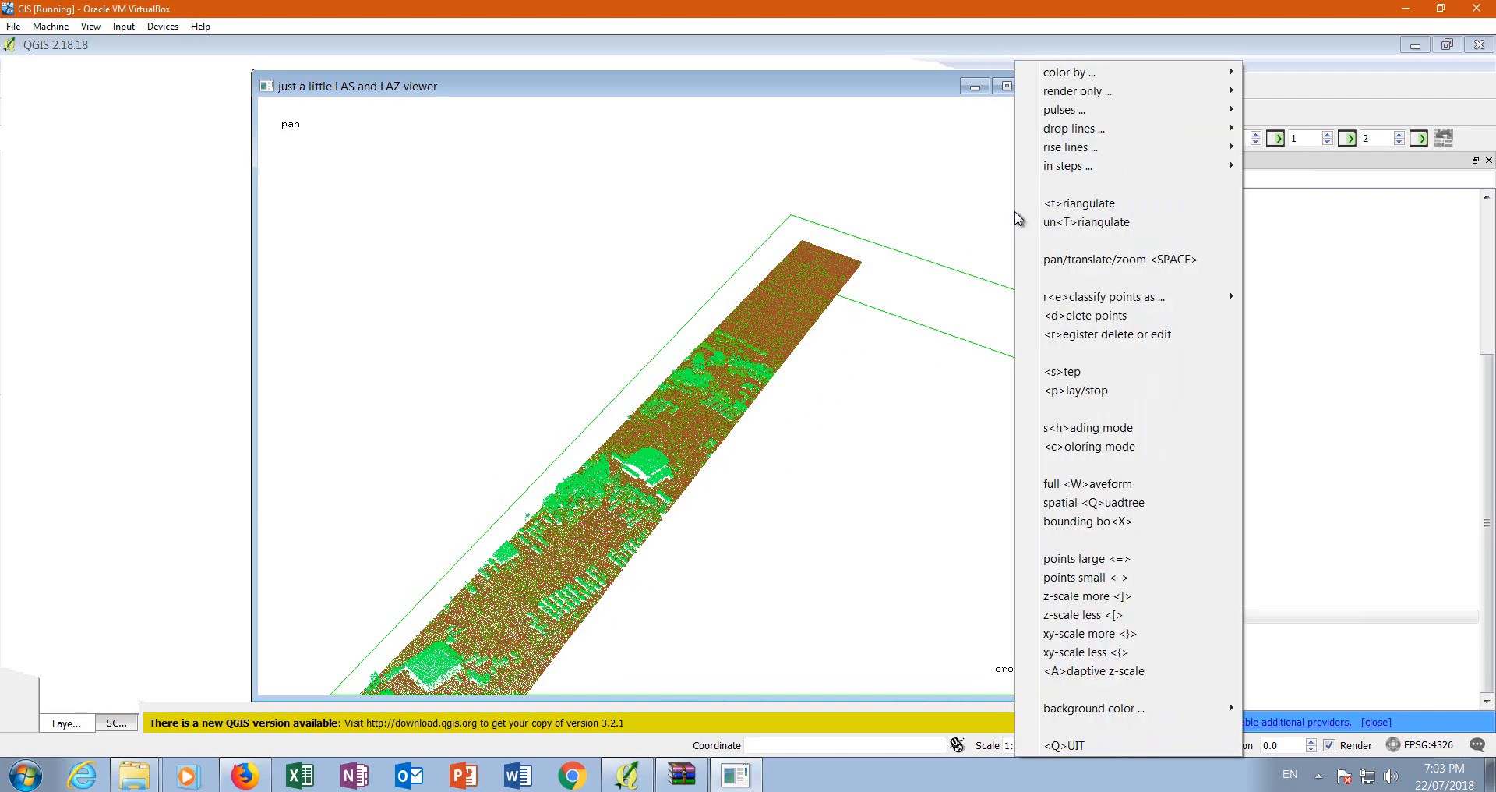
mouse_move(1114, 299)
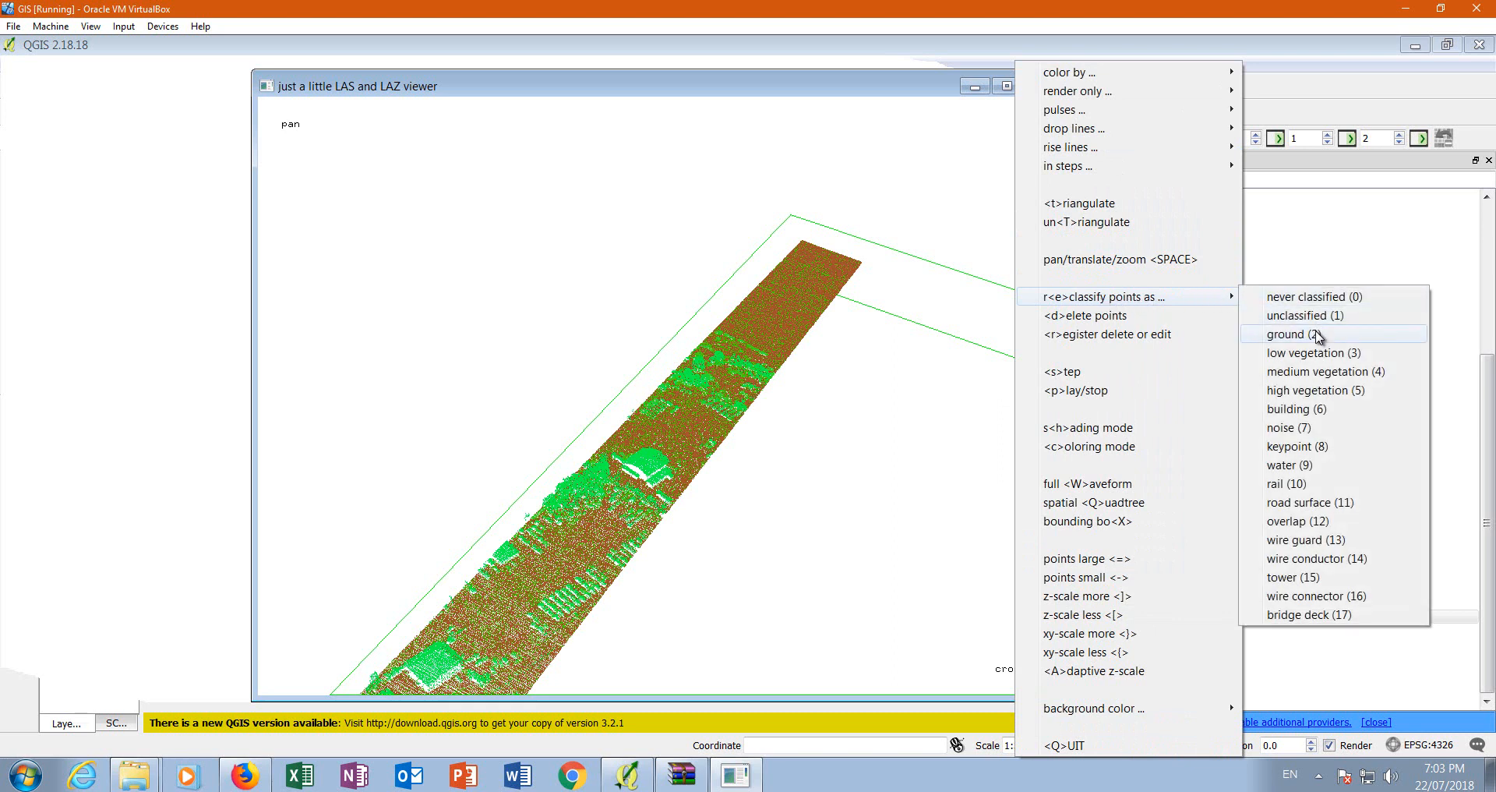
left_click(1290, 410)
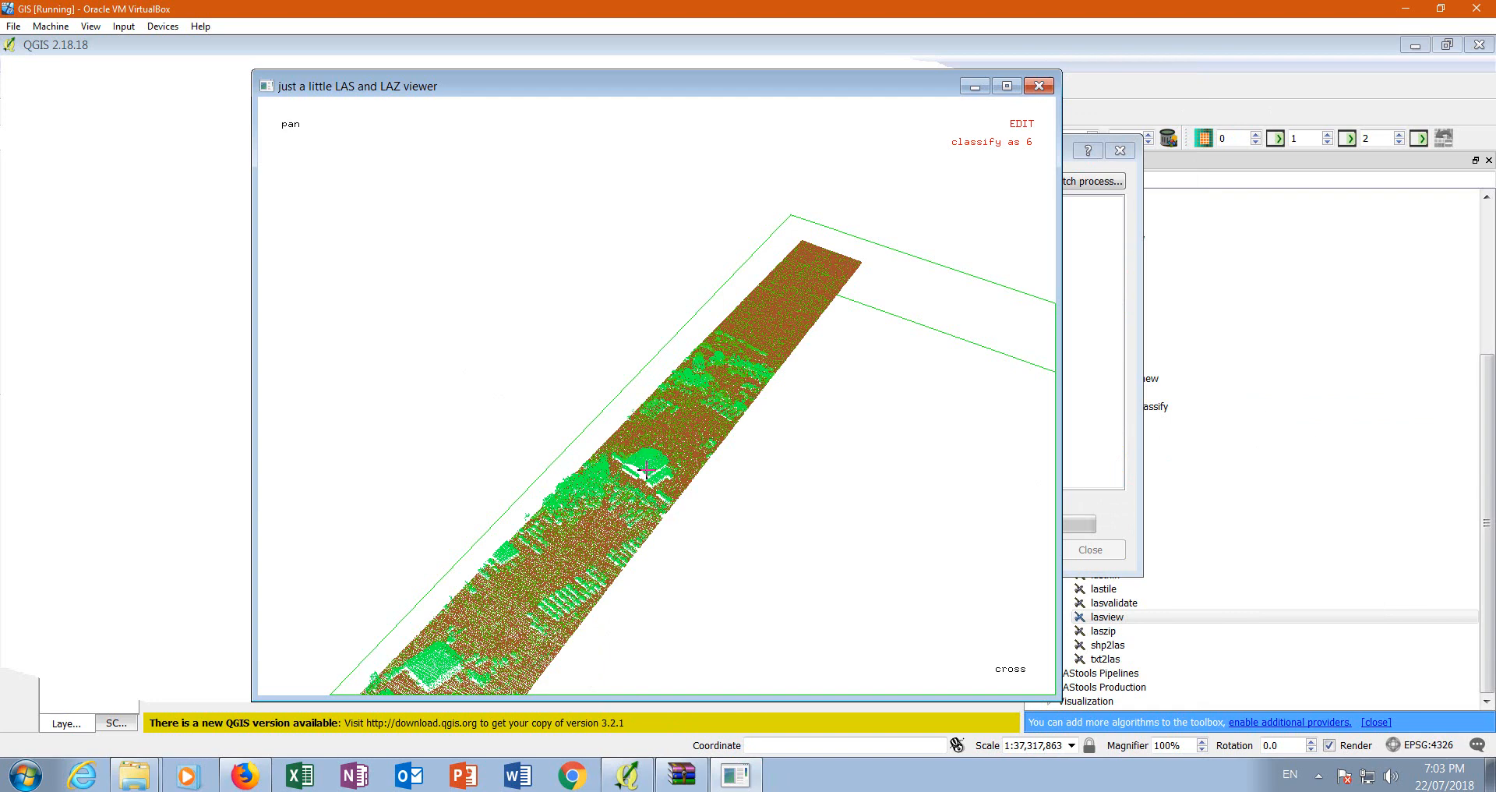
key("=")
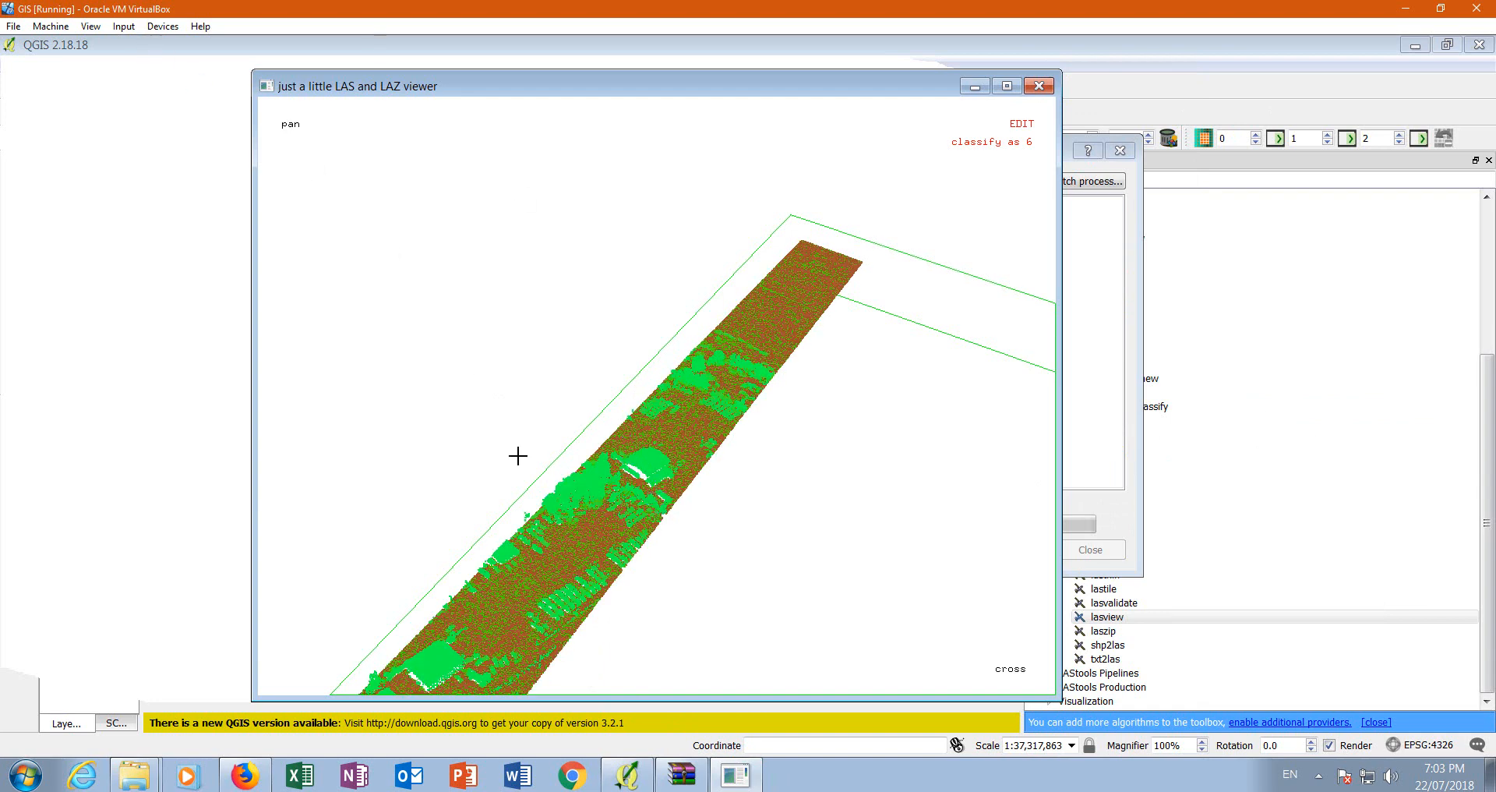
key("z")
- Try reclassifying as never classified (0) with a polygon drawn in the empty area beside the strip, and register the edit
right_click(993, 234)
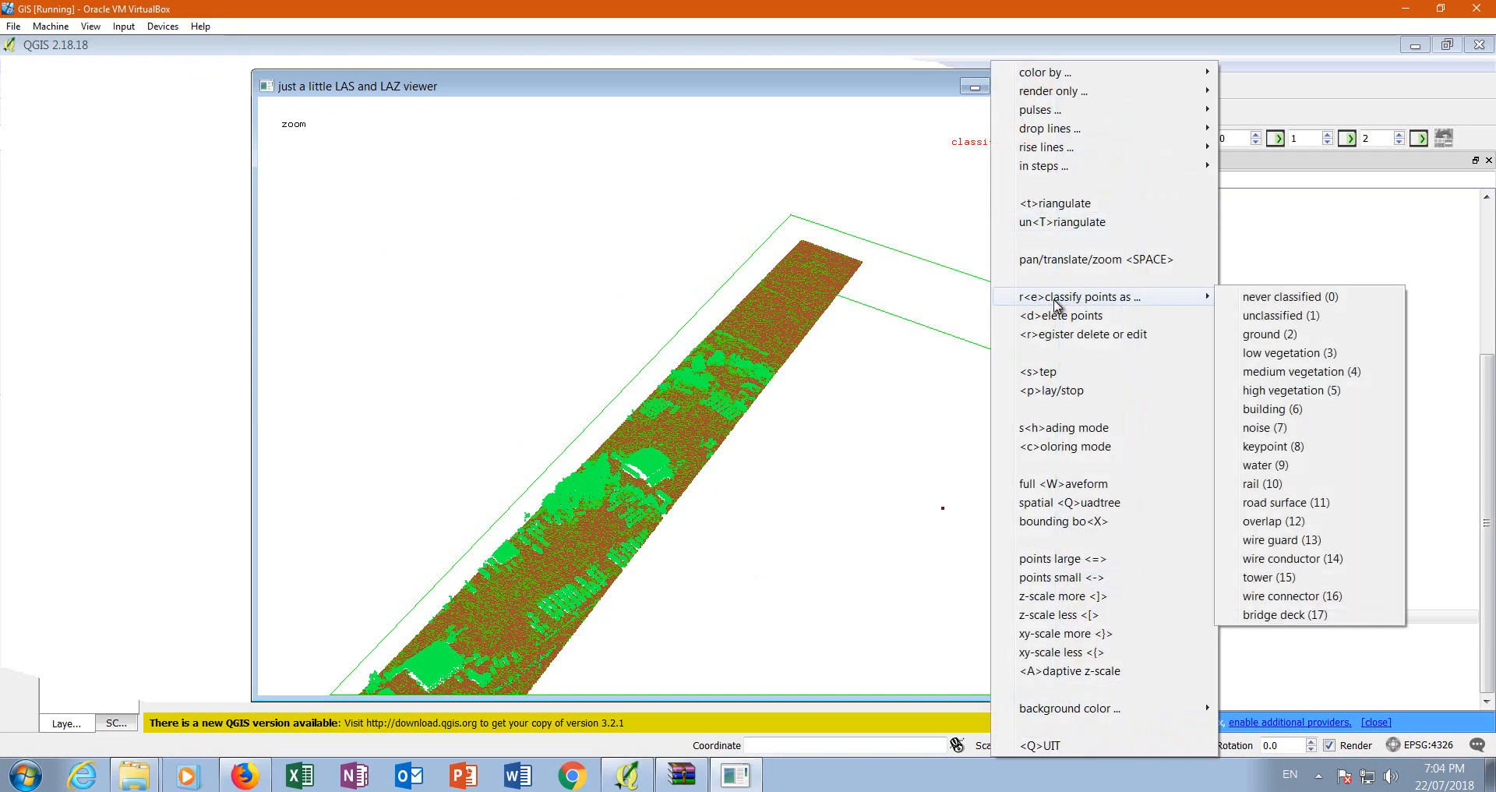
left_click(1258, 296)
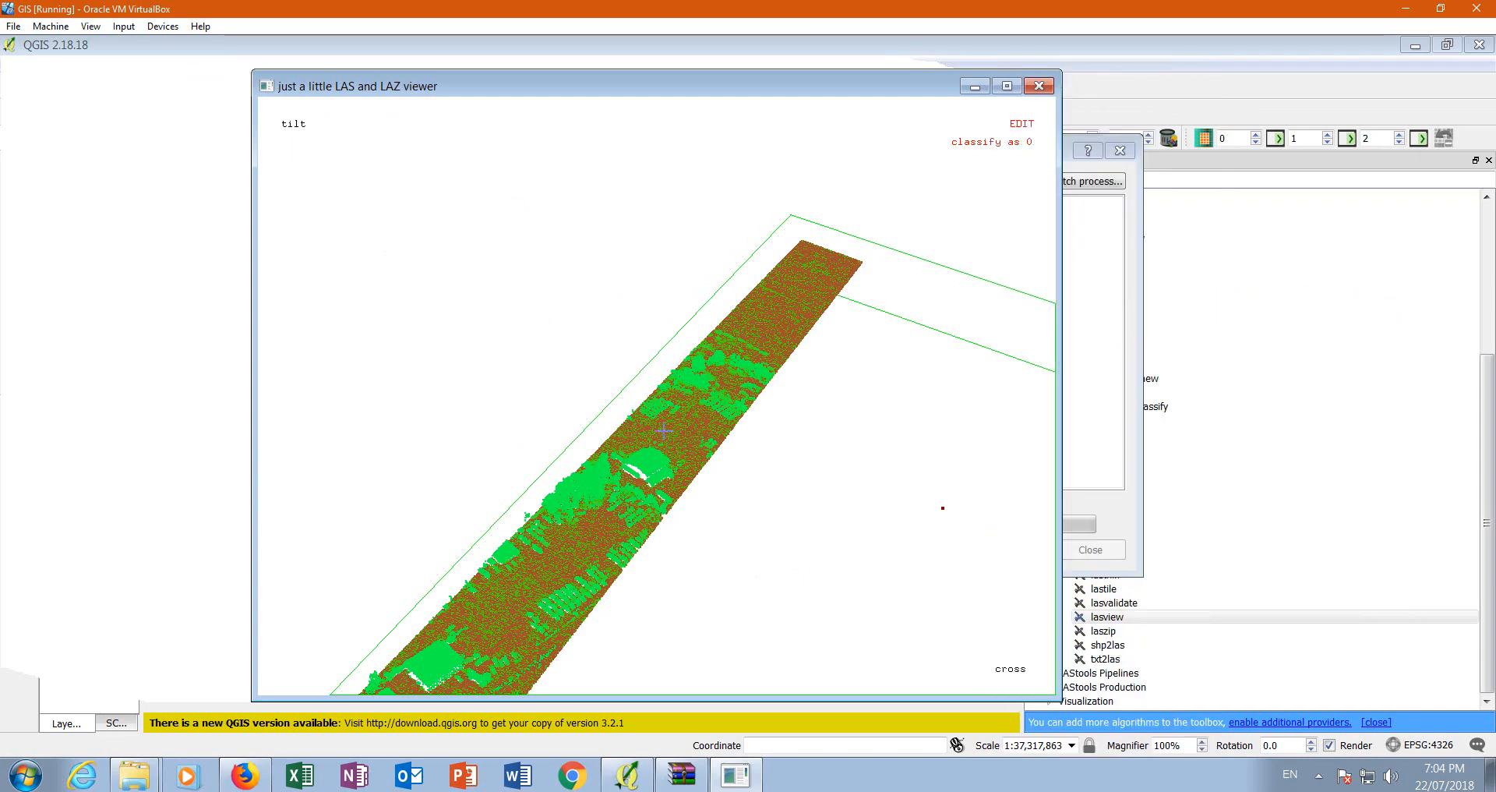
key("z")
left_click(895, 554)
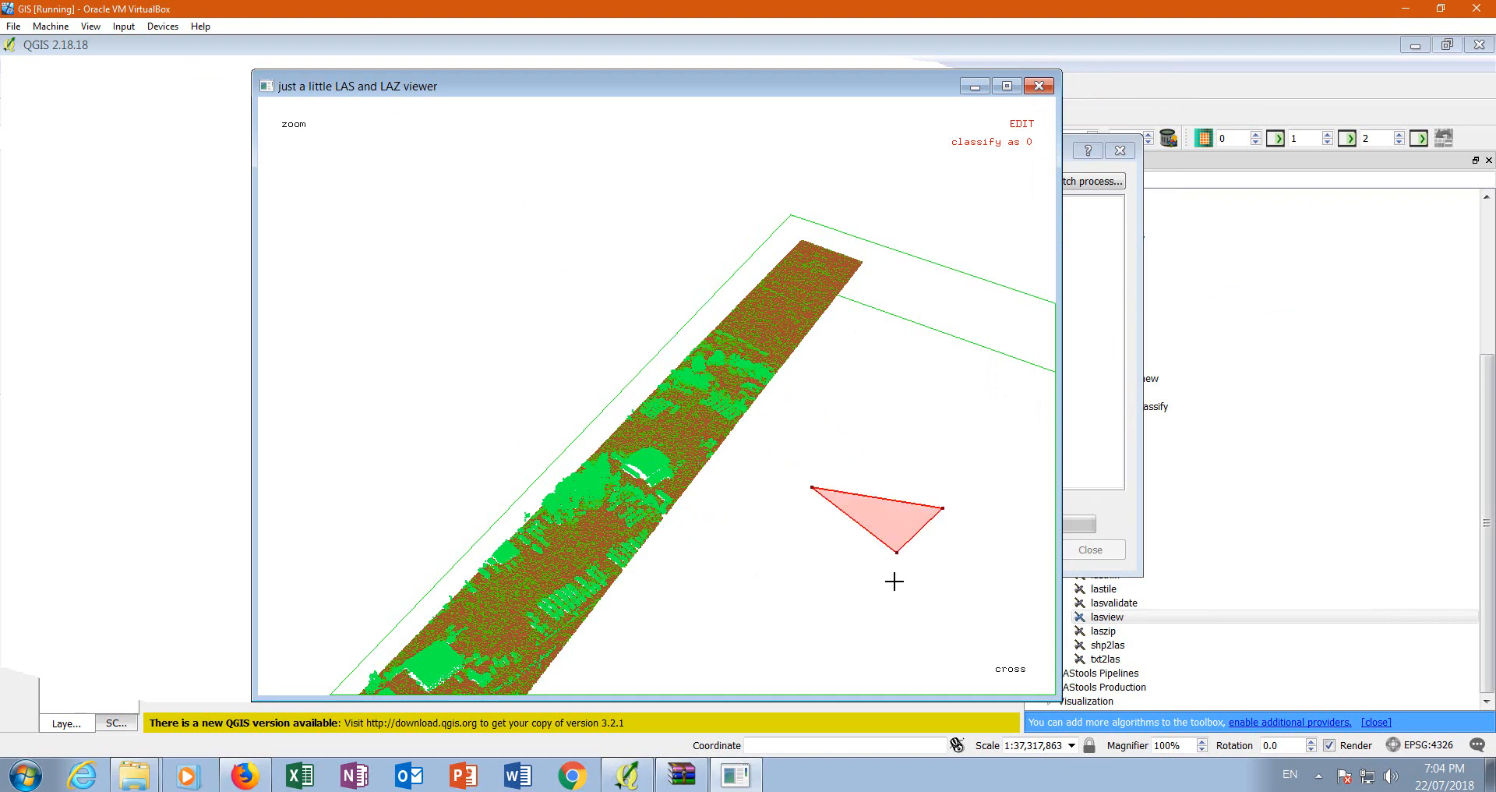
left_click(806, 554)
right_click(815, 540)
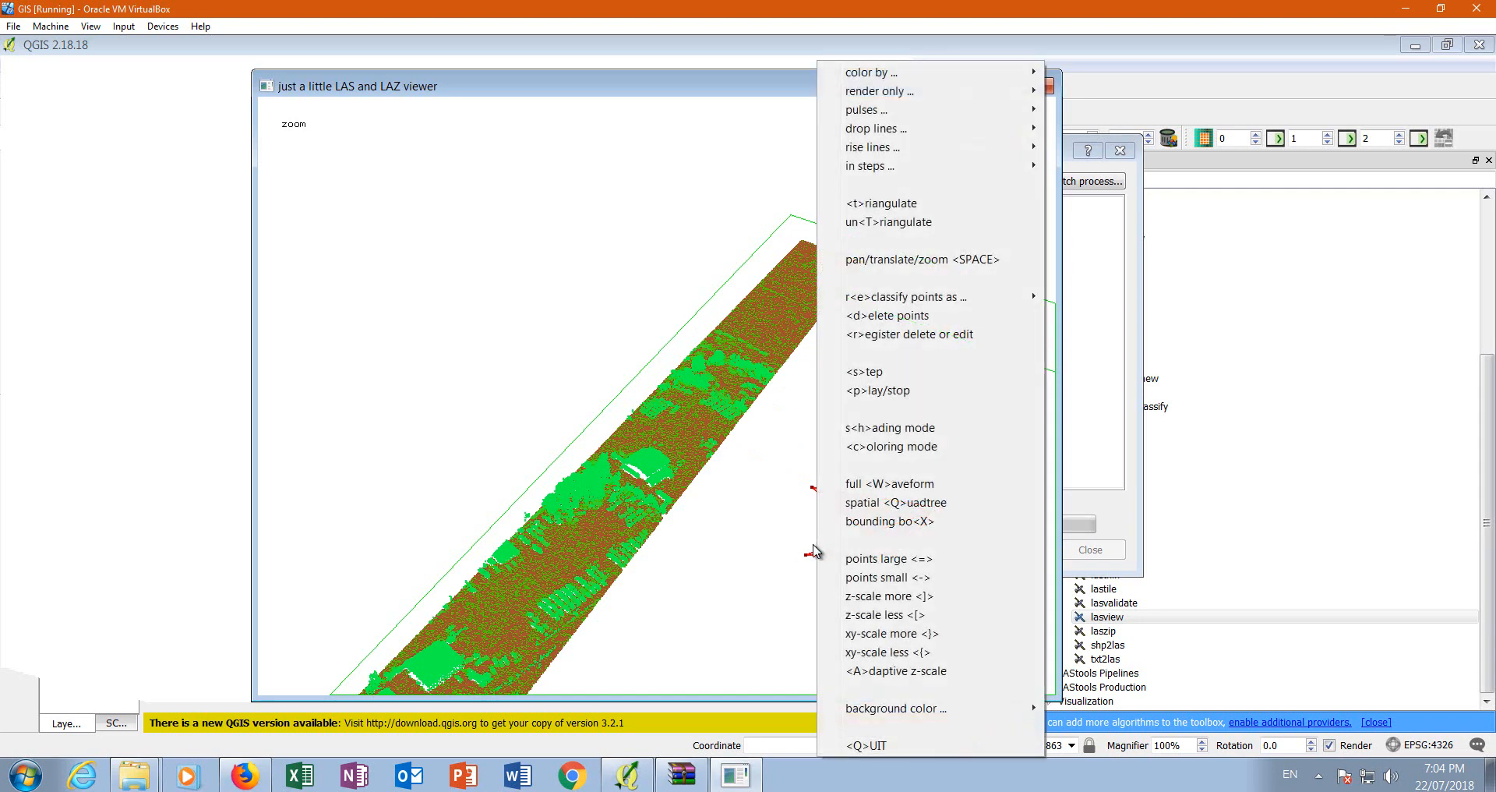
left_click(773, 553)
key("r")
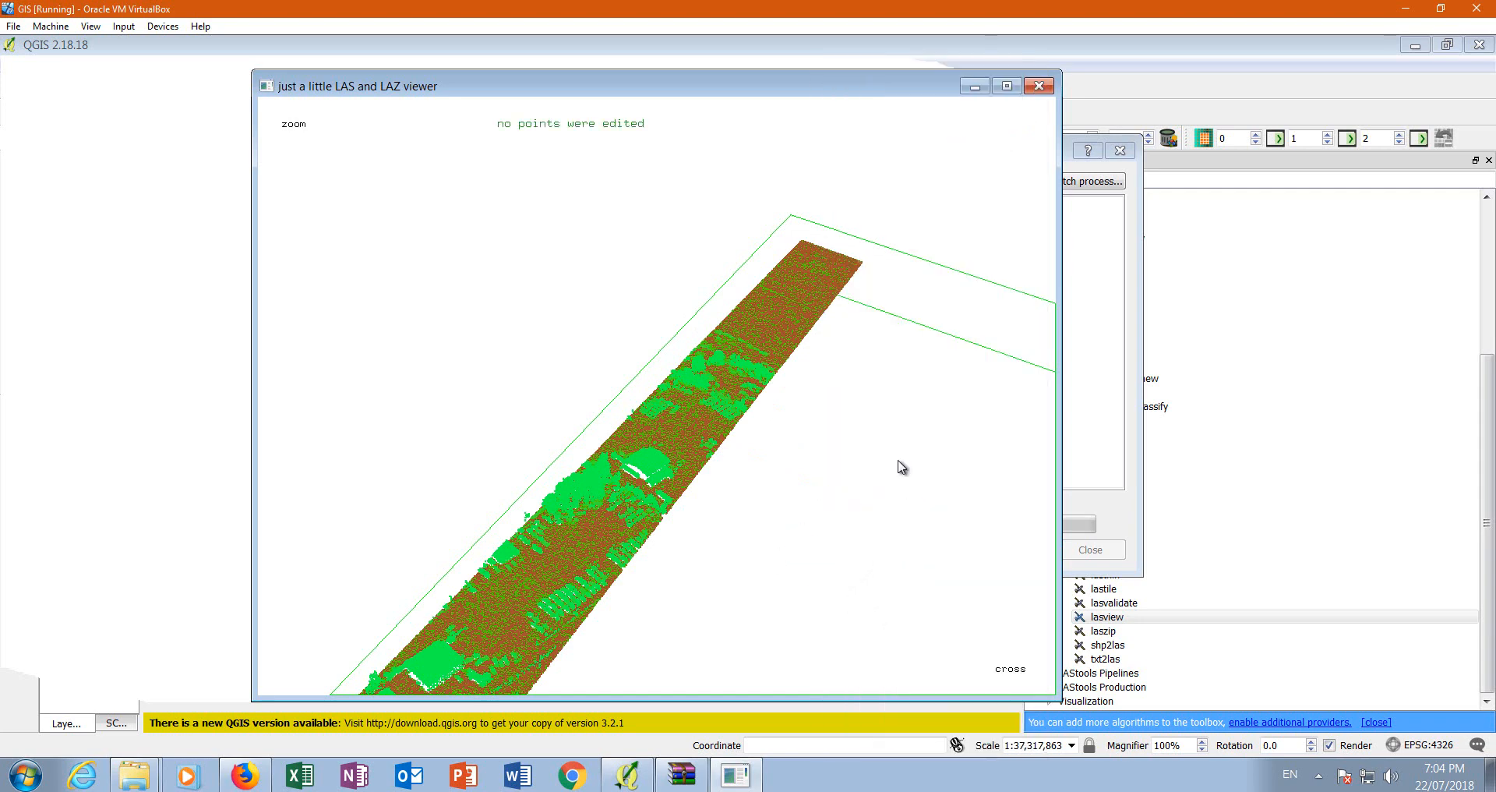
- Start reclassifying points as building (6) for the green building beside the trees in the cross section
left_click_drag(646, 391, 734, 791)
left_click_drag(705, 574, 759, 671)
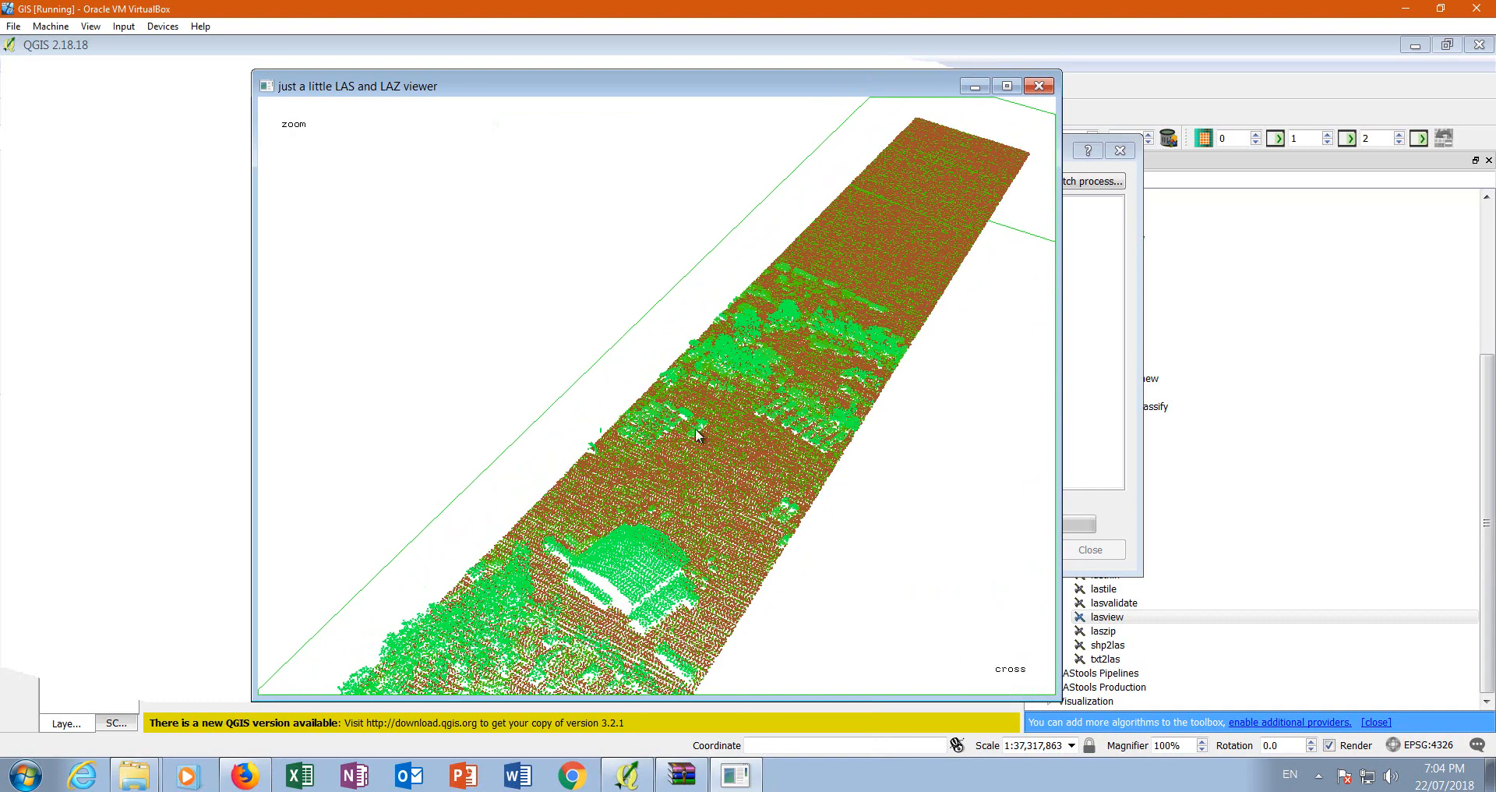
key("t")
key("p")
left_click_drag(573, 638, 618, 669)
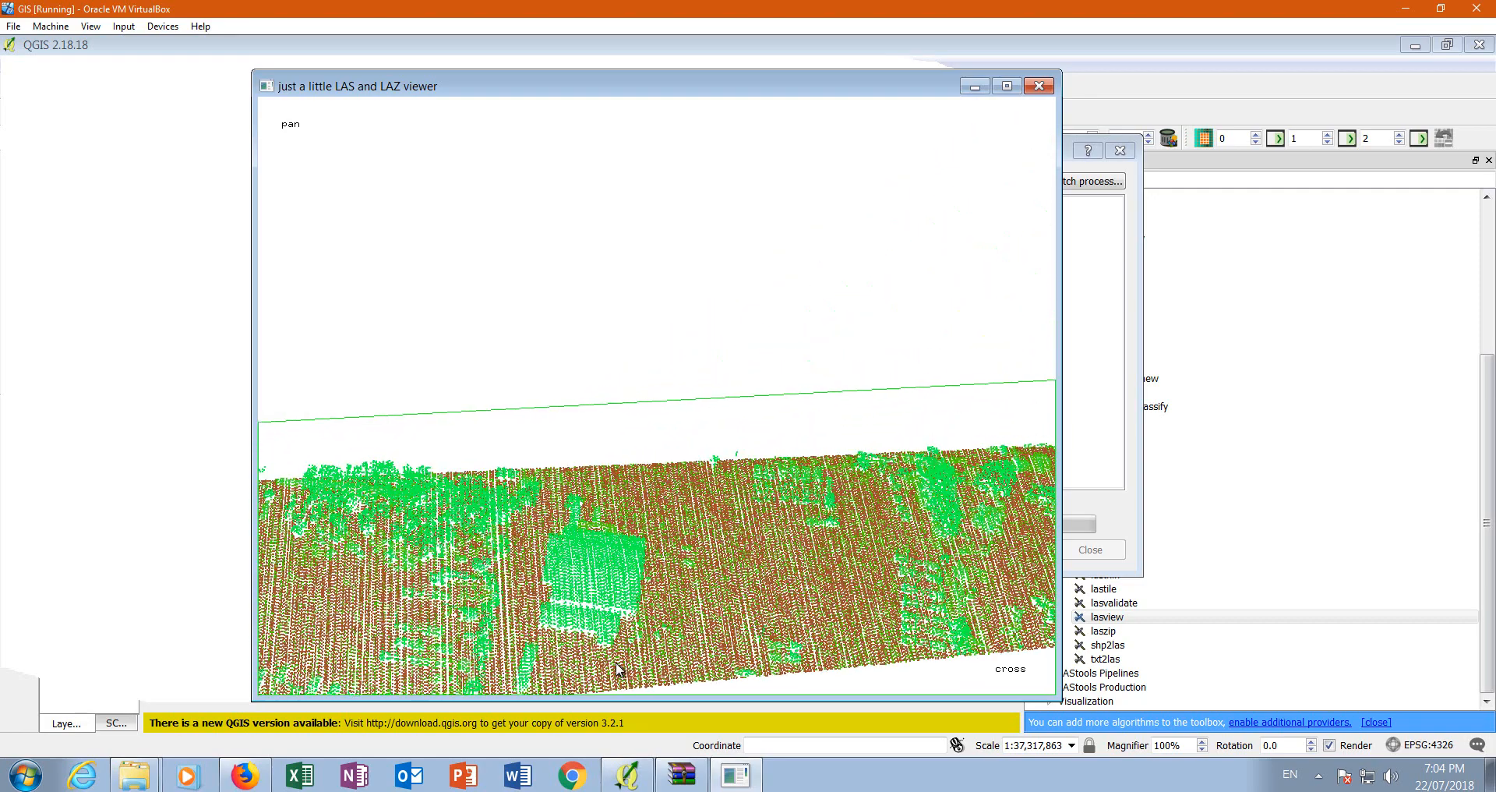
right_click(945, 279)
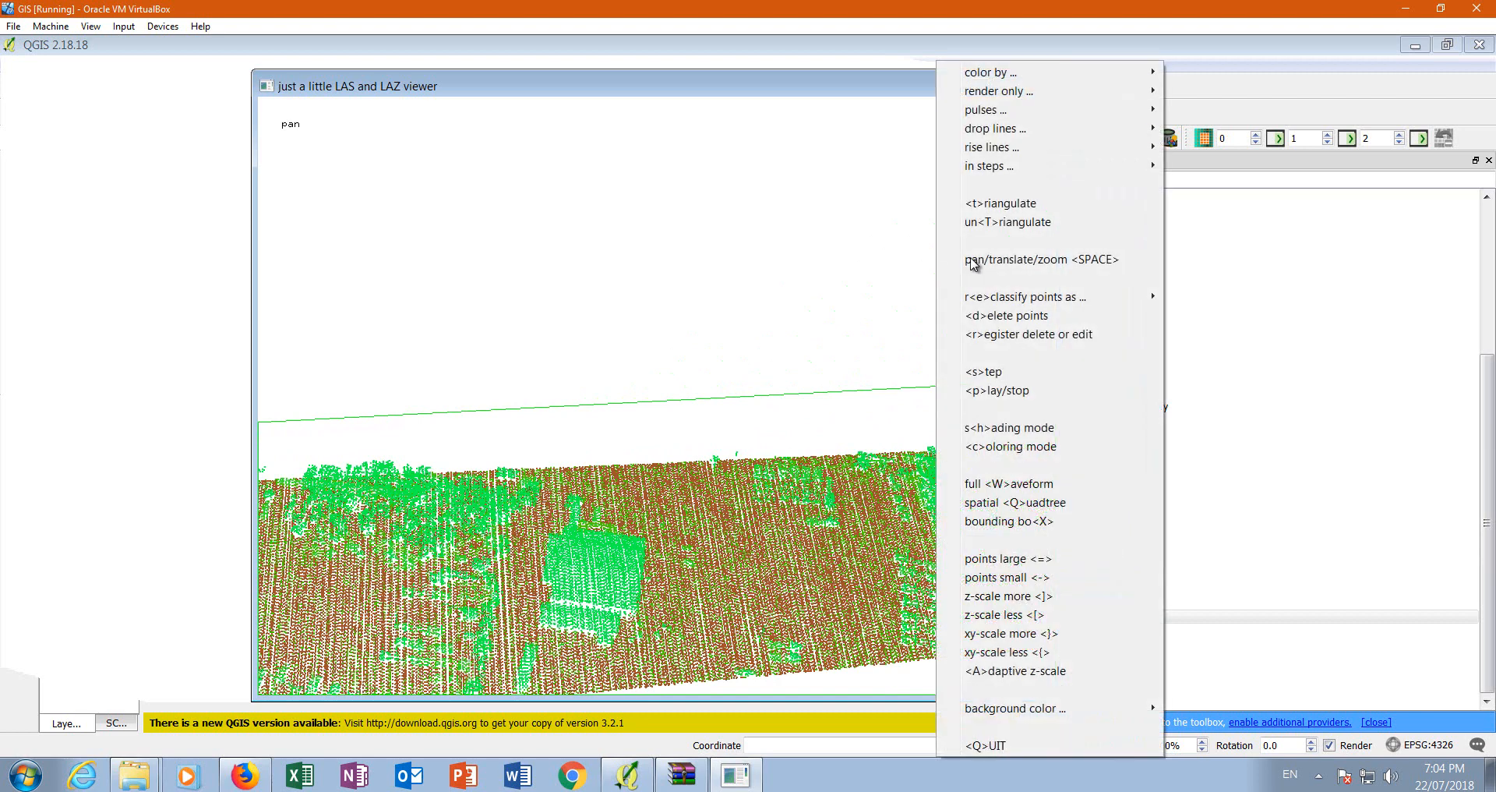
mouse_move(1022, 302)
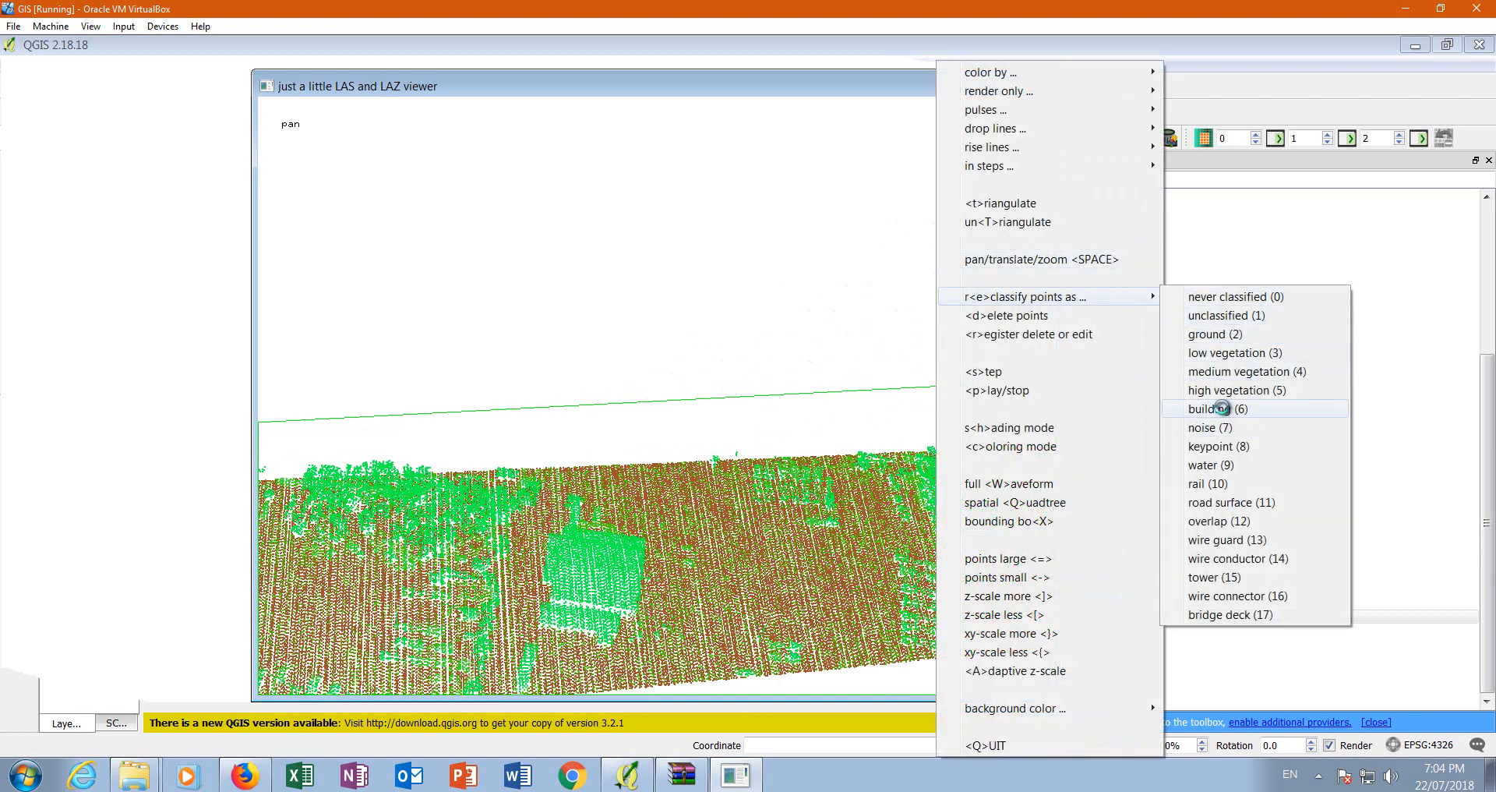
left_click(1276, 409)
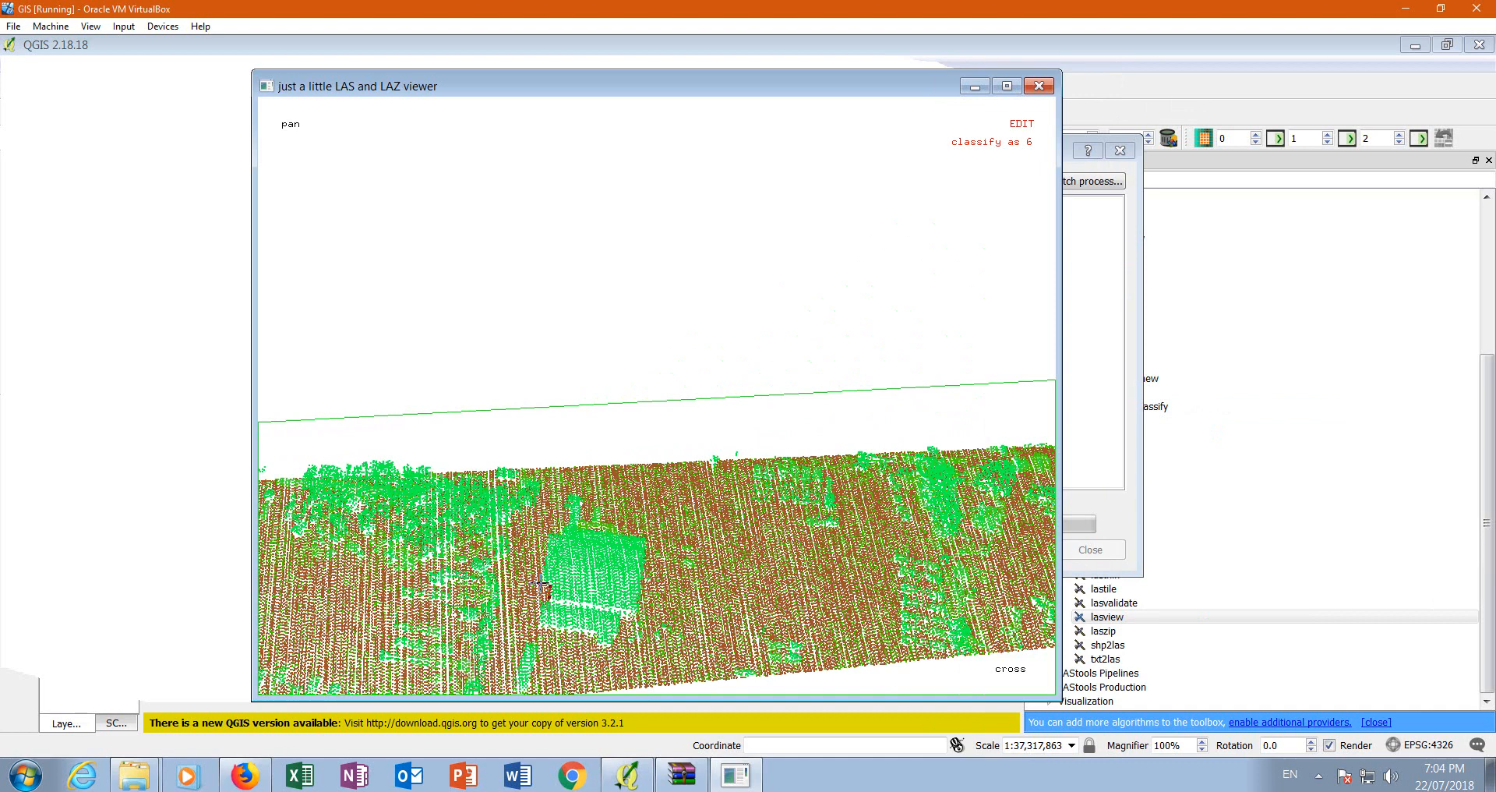
- Outline the building's roof and its lower extension with a polygon and register the edit
left_click(553, 527)
left_click(644, 542)
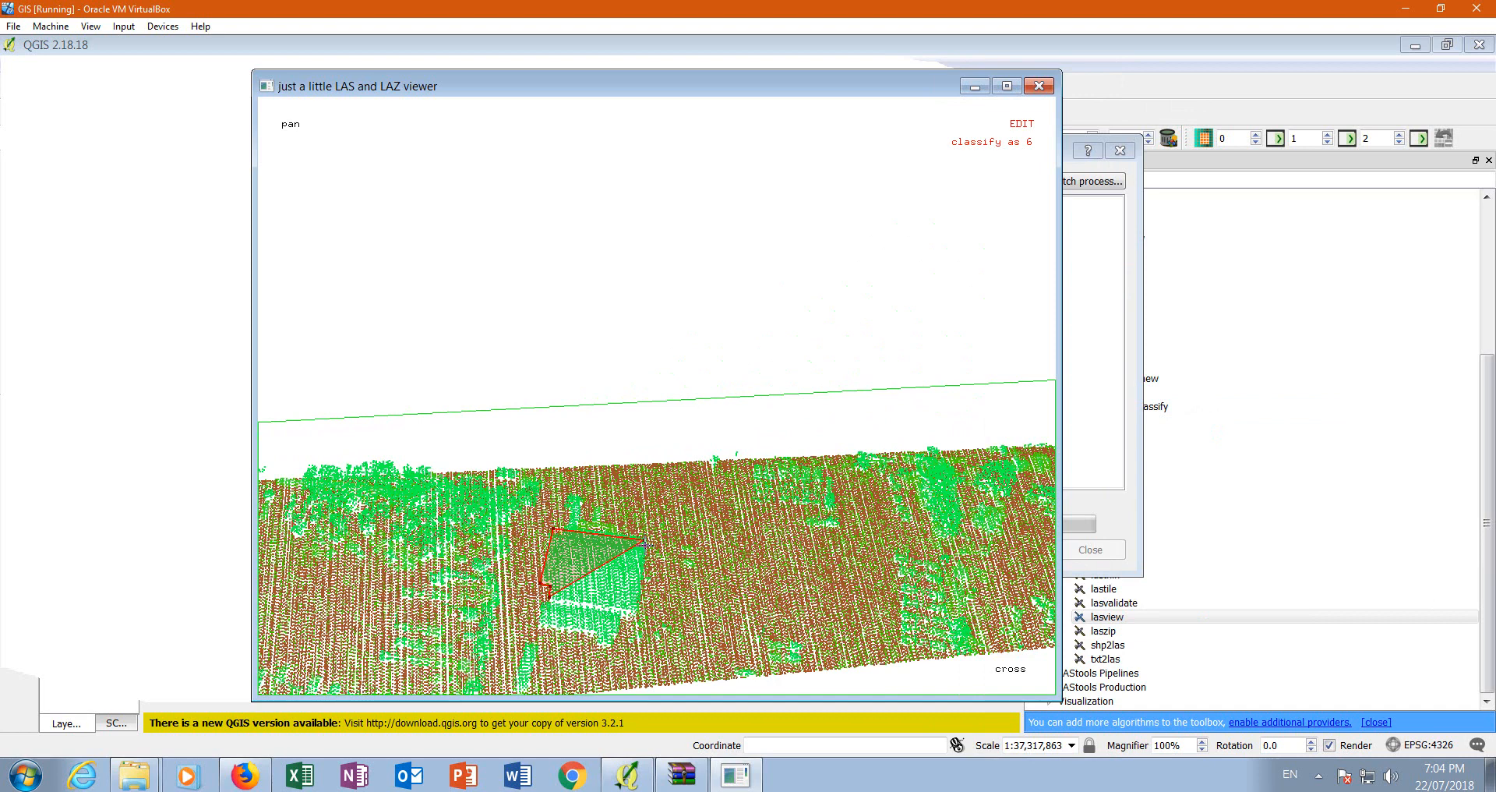
left_click(636, 608)
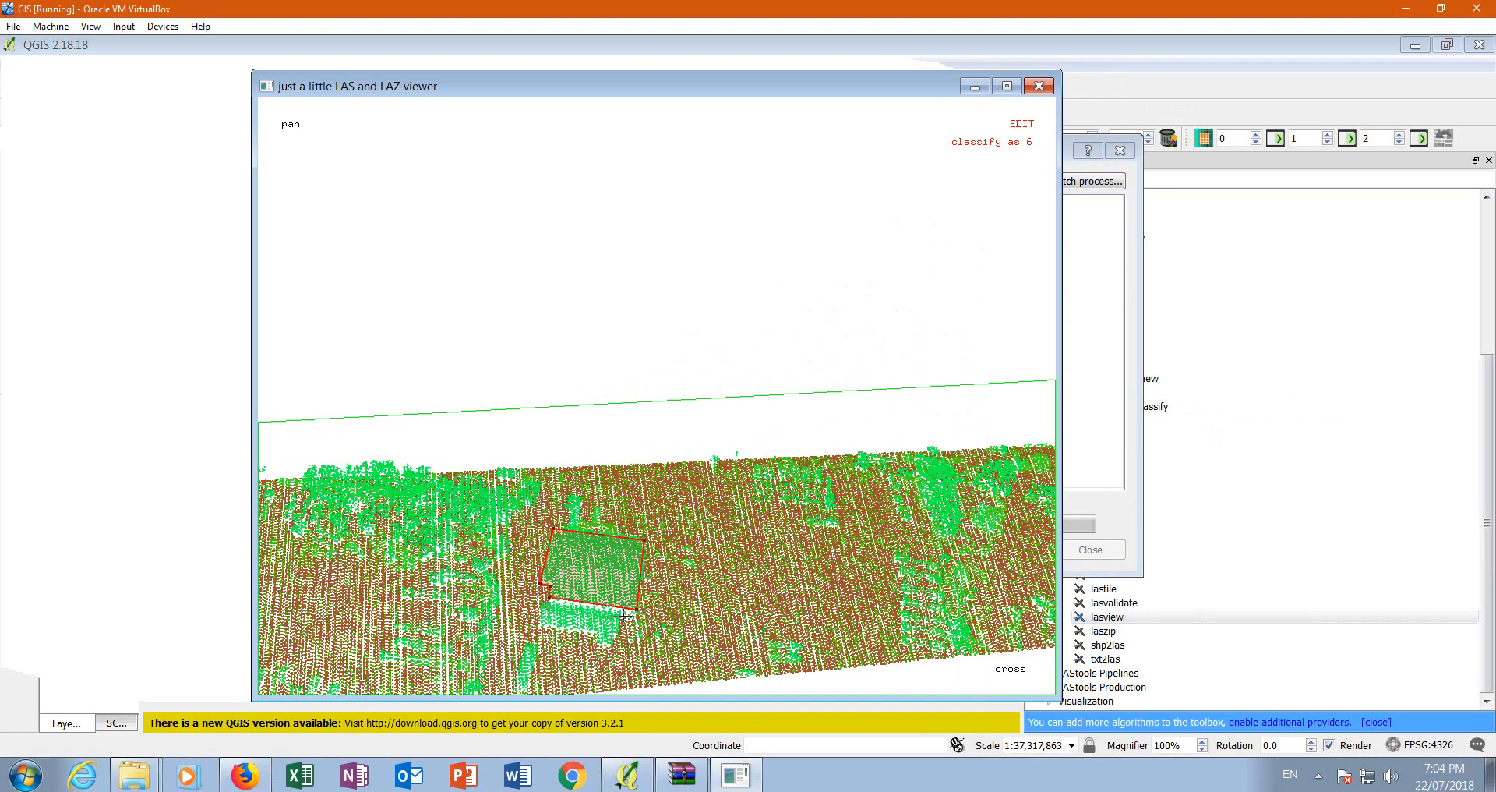
left_click(621, 613)
left_click(616, 641)
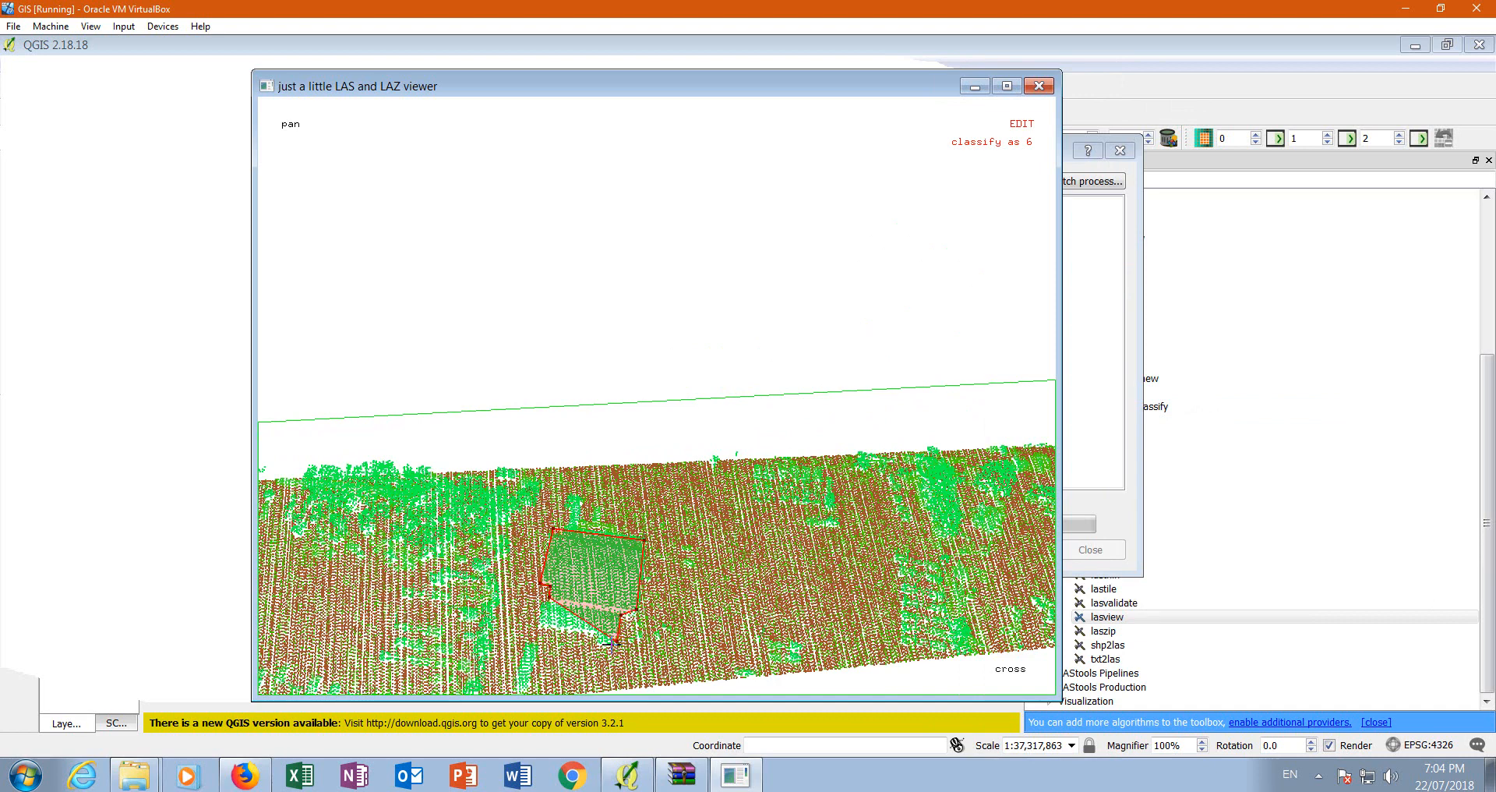
left_click(598, 644)
left_click(578, 632)
left_click(539, 627)
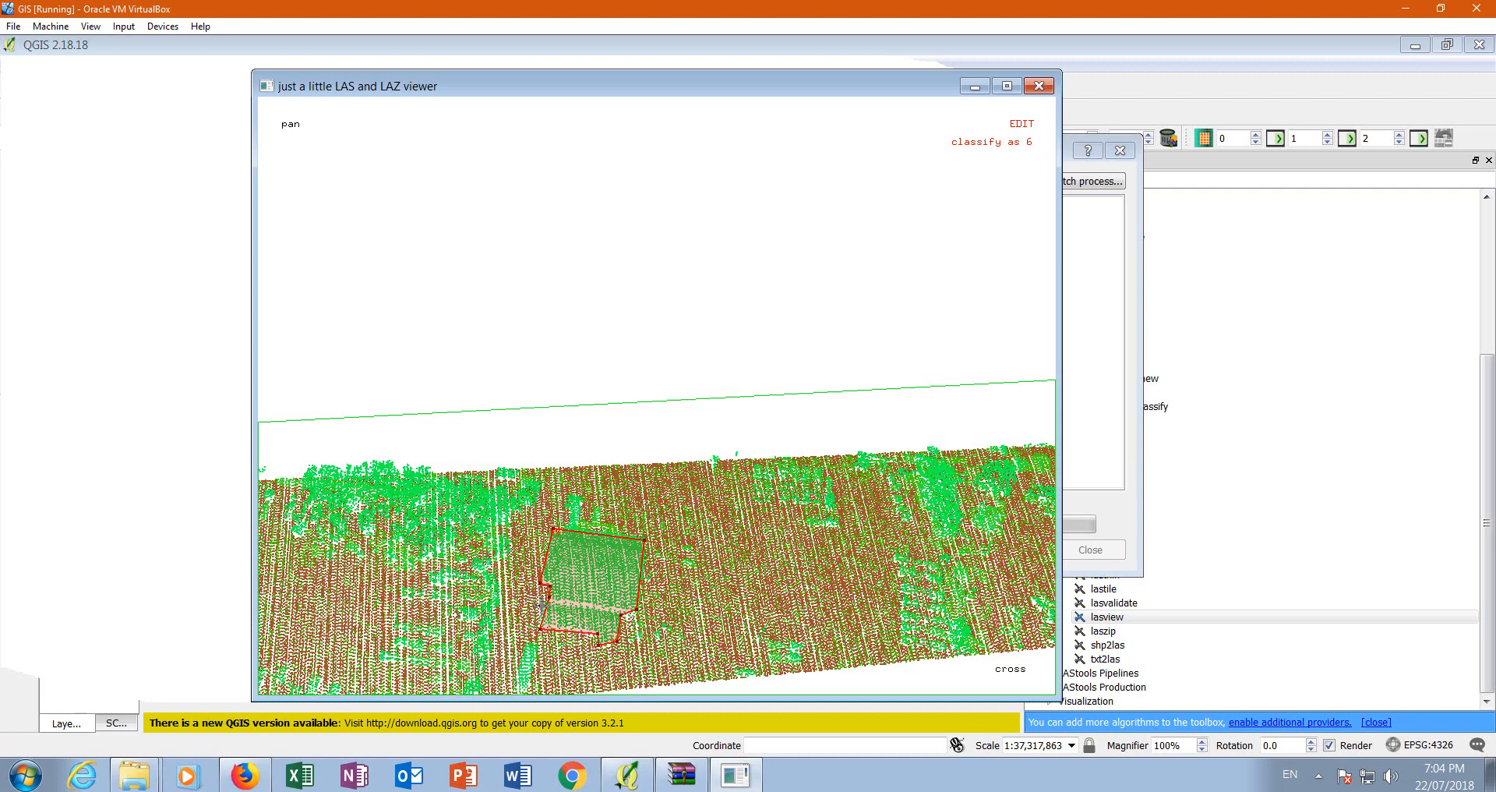
right_click(874, 316)
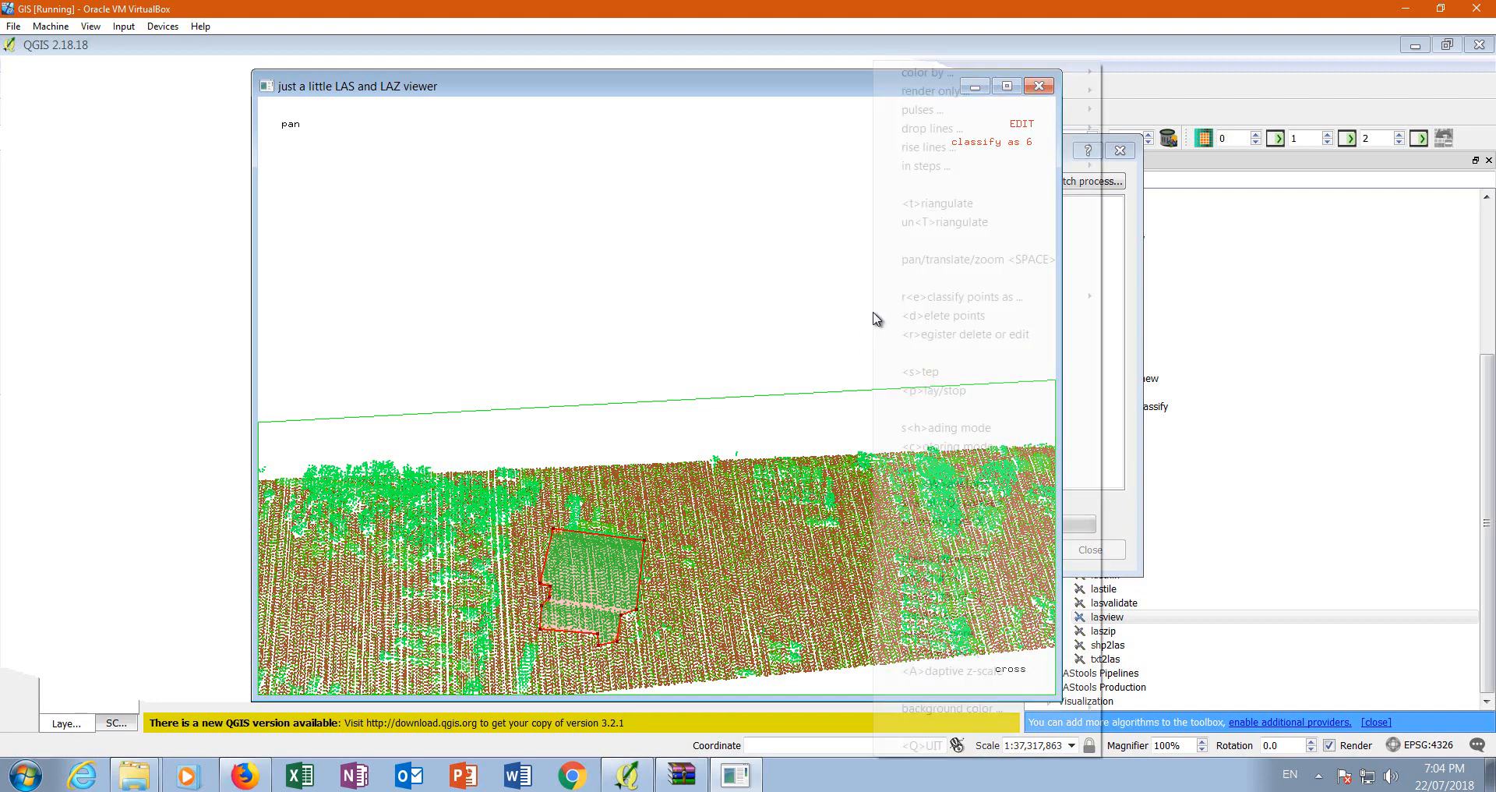
left_click(946, 339)
- Start another reclassification as building (6) for the small rectangular roof near the strip's wooded end
left_click_drag(593, 623, 320, 296)
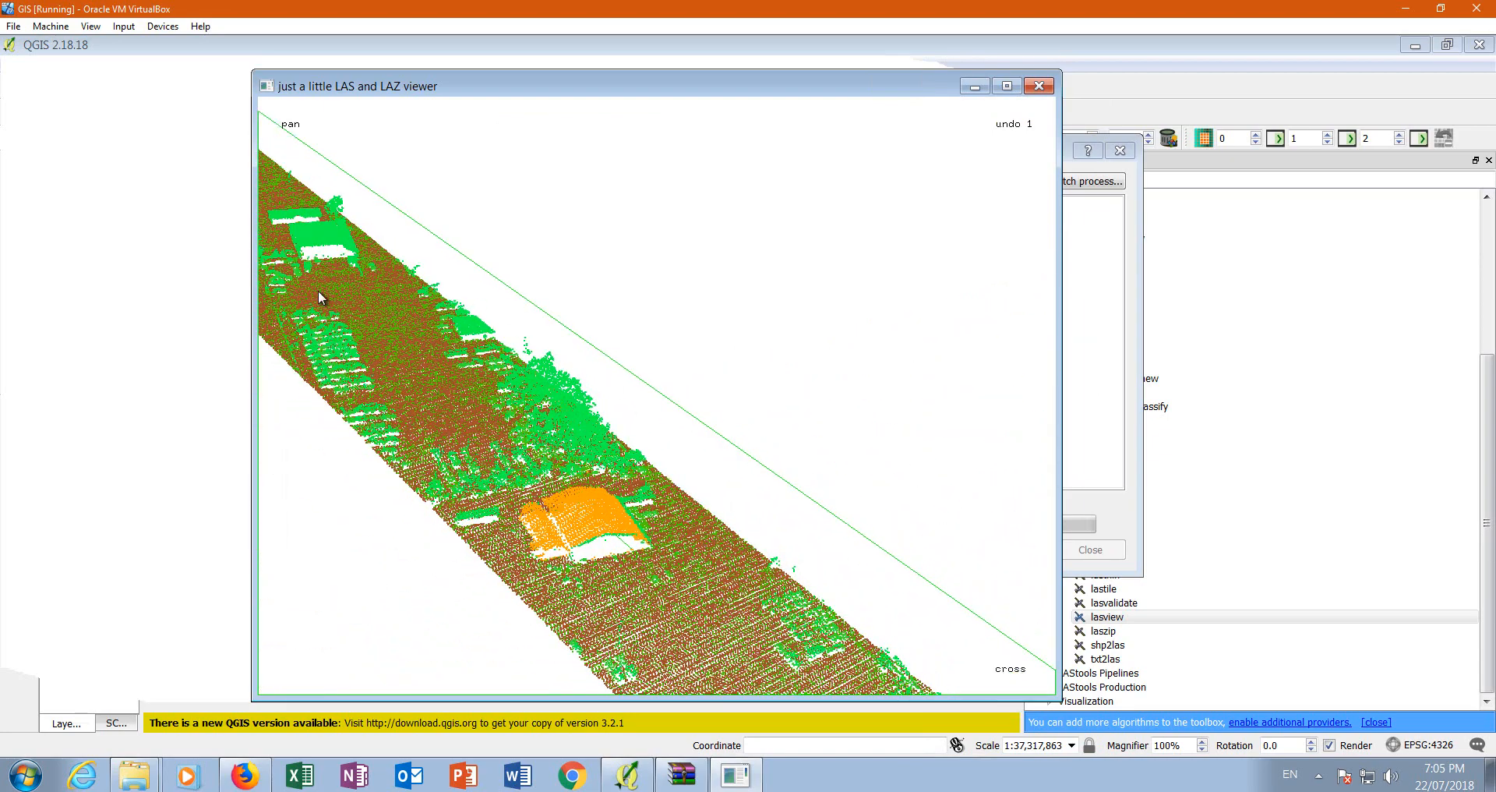
key("t")
left_click_drag(462, 470, 664, 559)
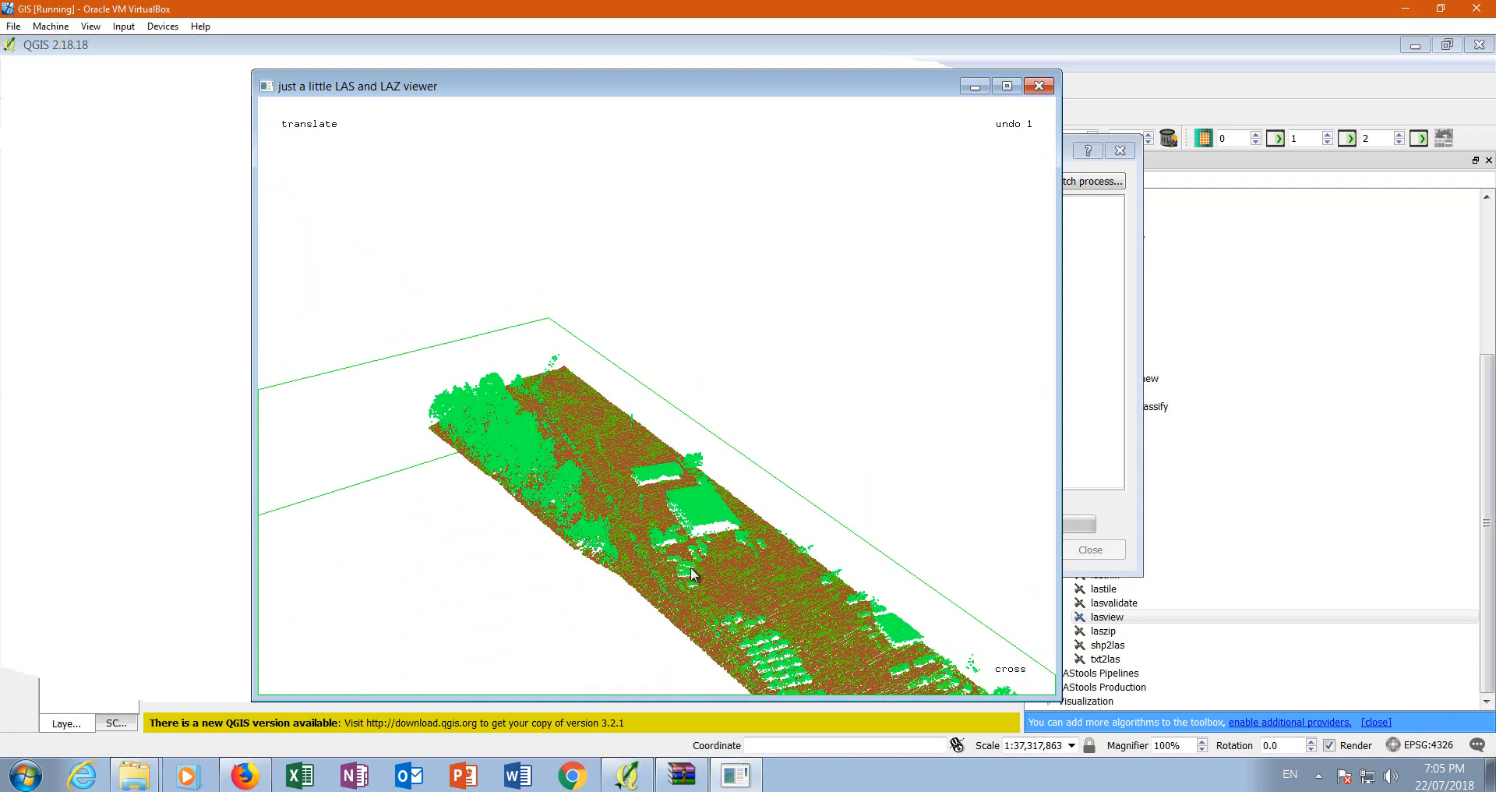
key("z")
key("p")
left_click_drag(678, 550, 611, 616)
left_click_drag(885, 451, 887, 555)
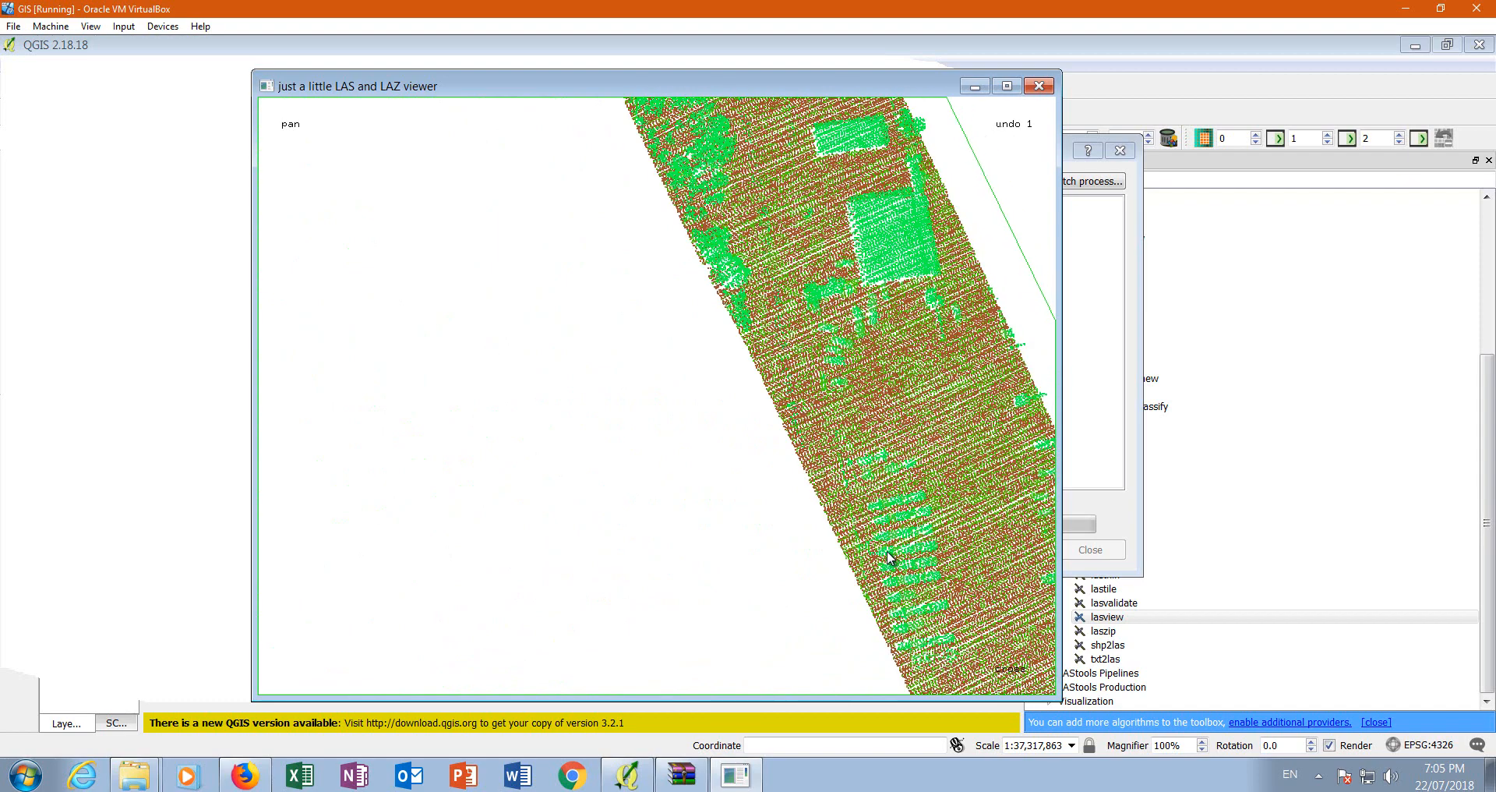
key("t")
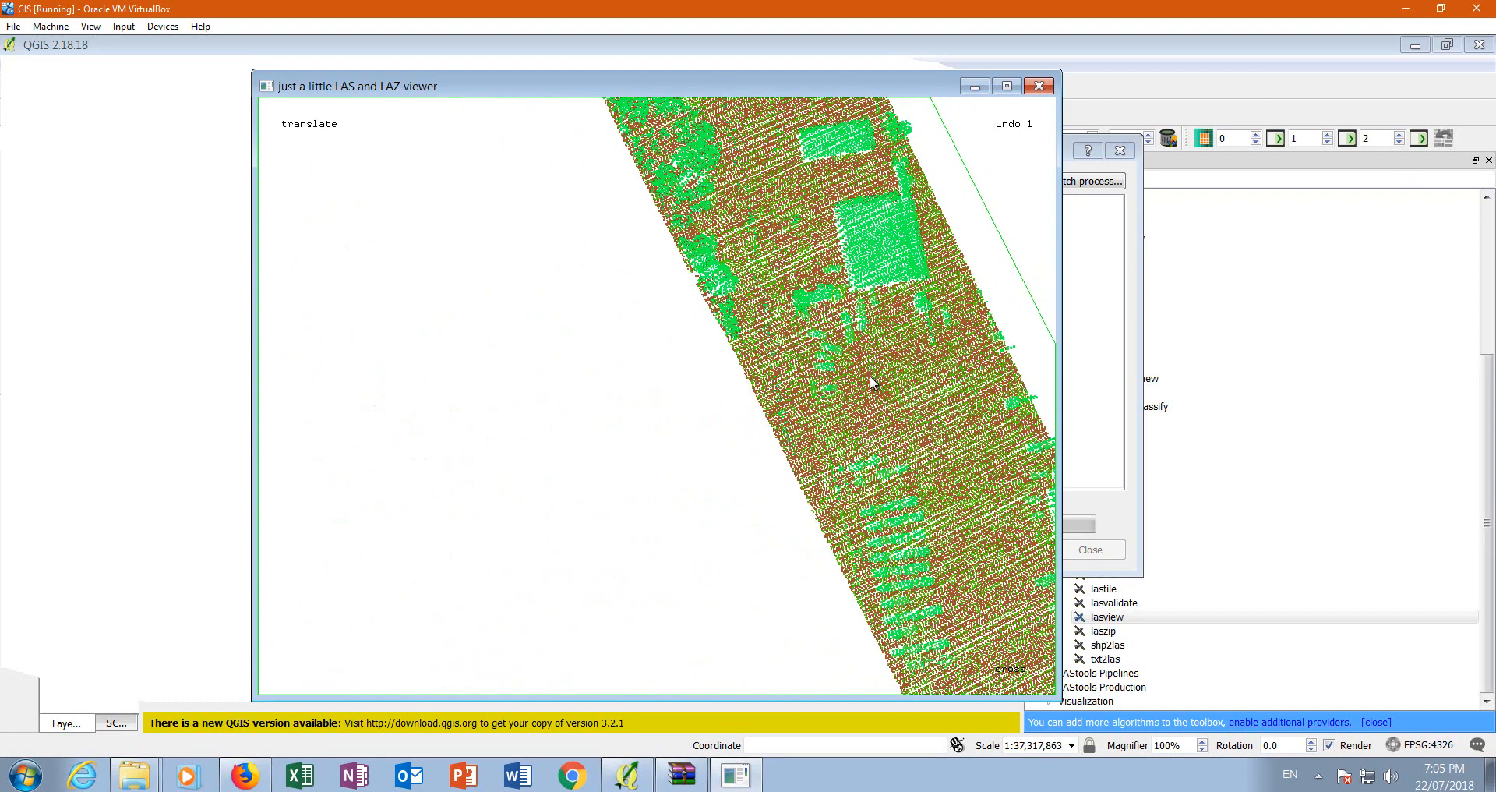
left_click_drag(895, 355, 815, 421)
right_click(904, 329)
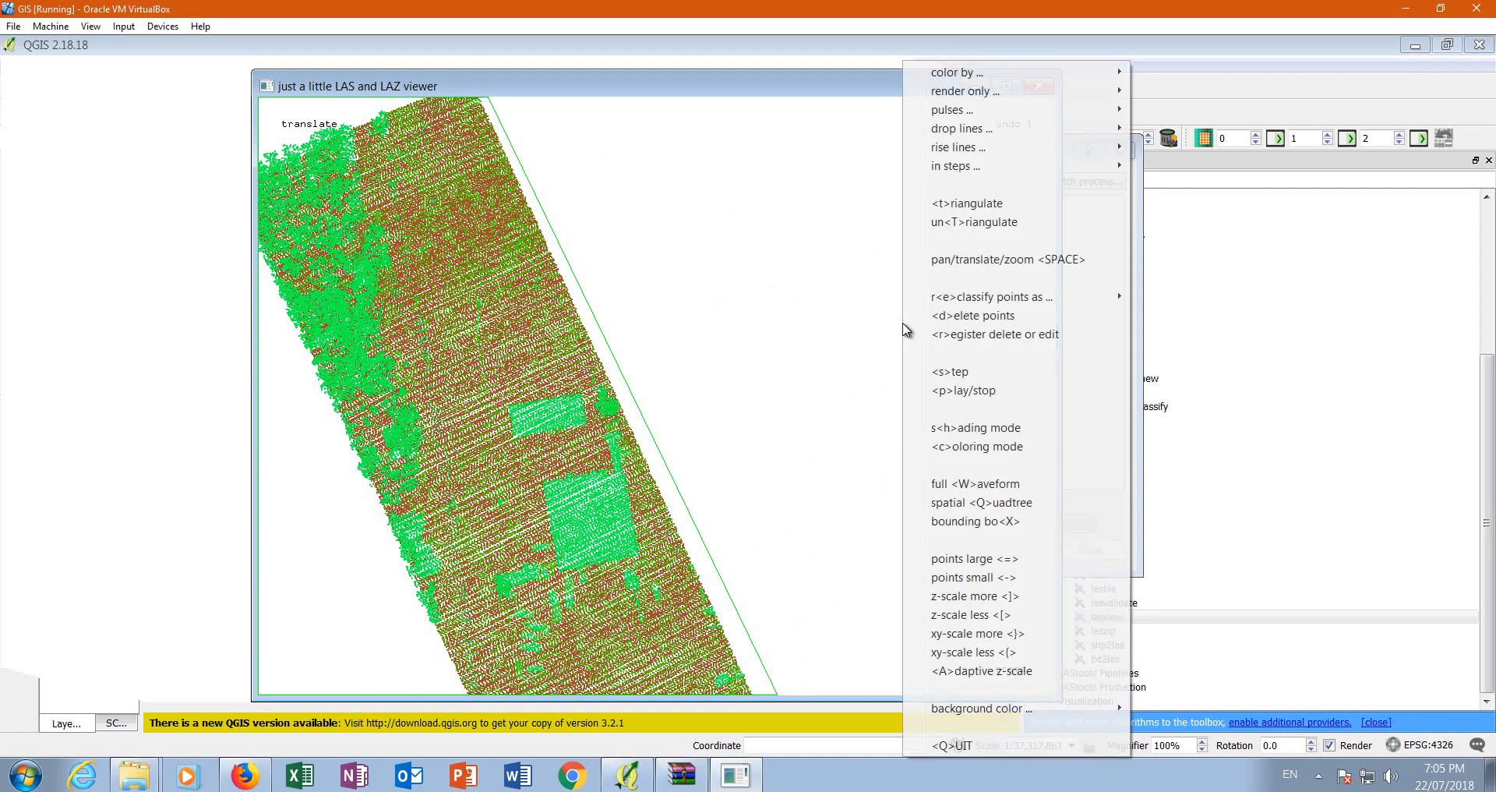
mouse_move(1013, 297)
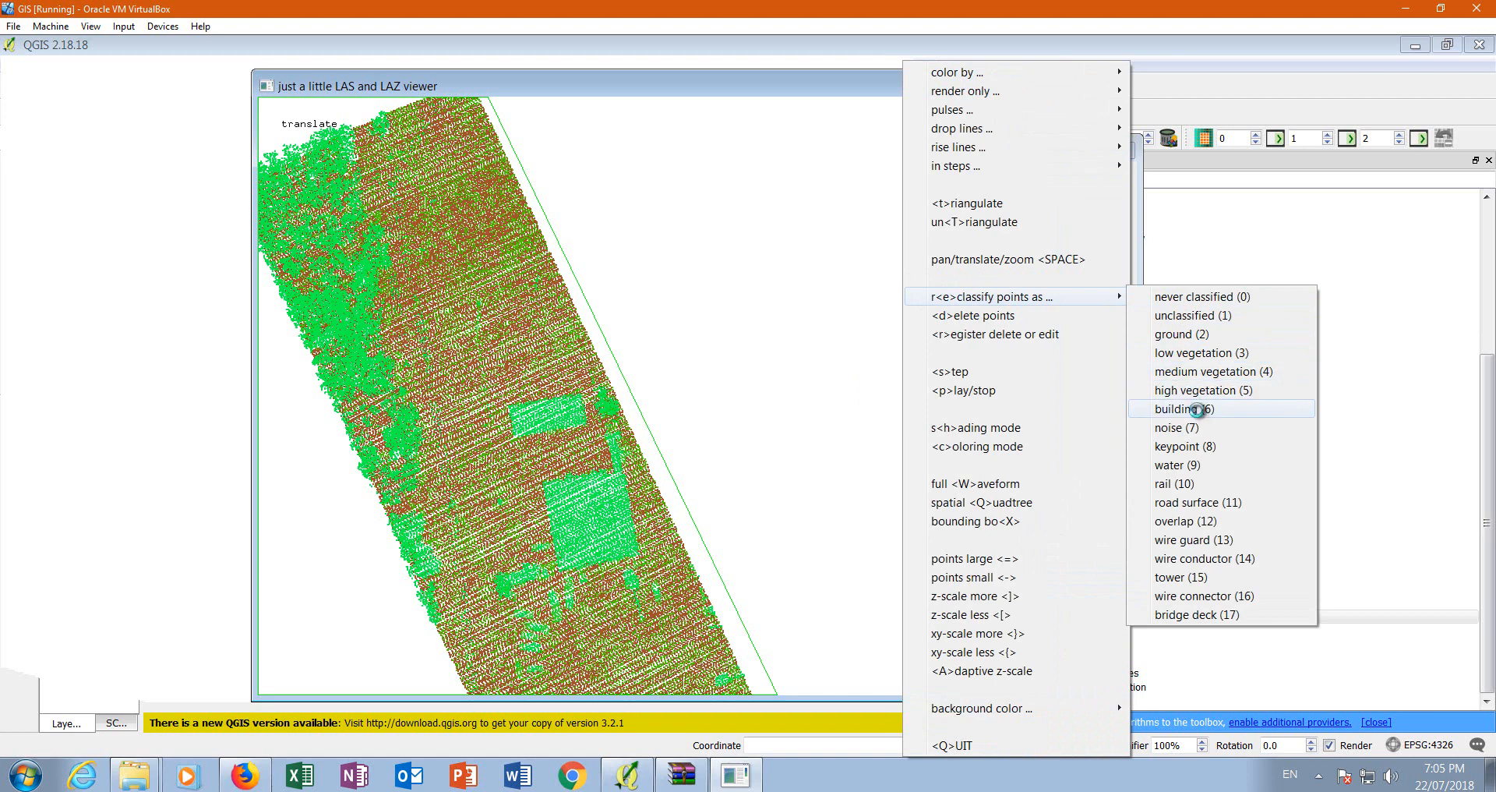
left_click(1200, 409)
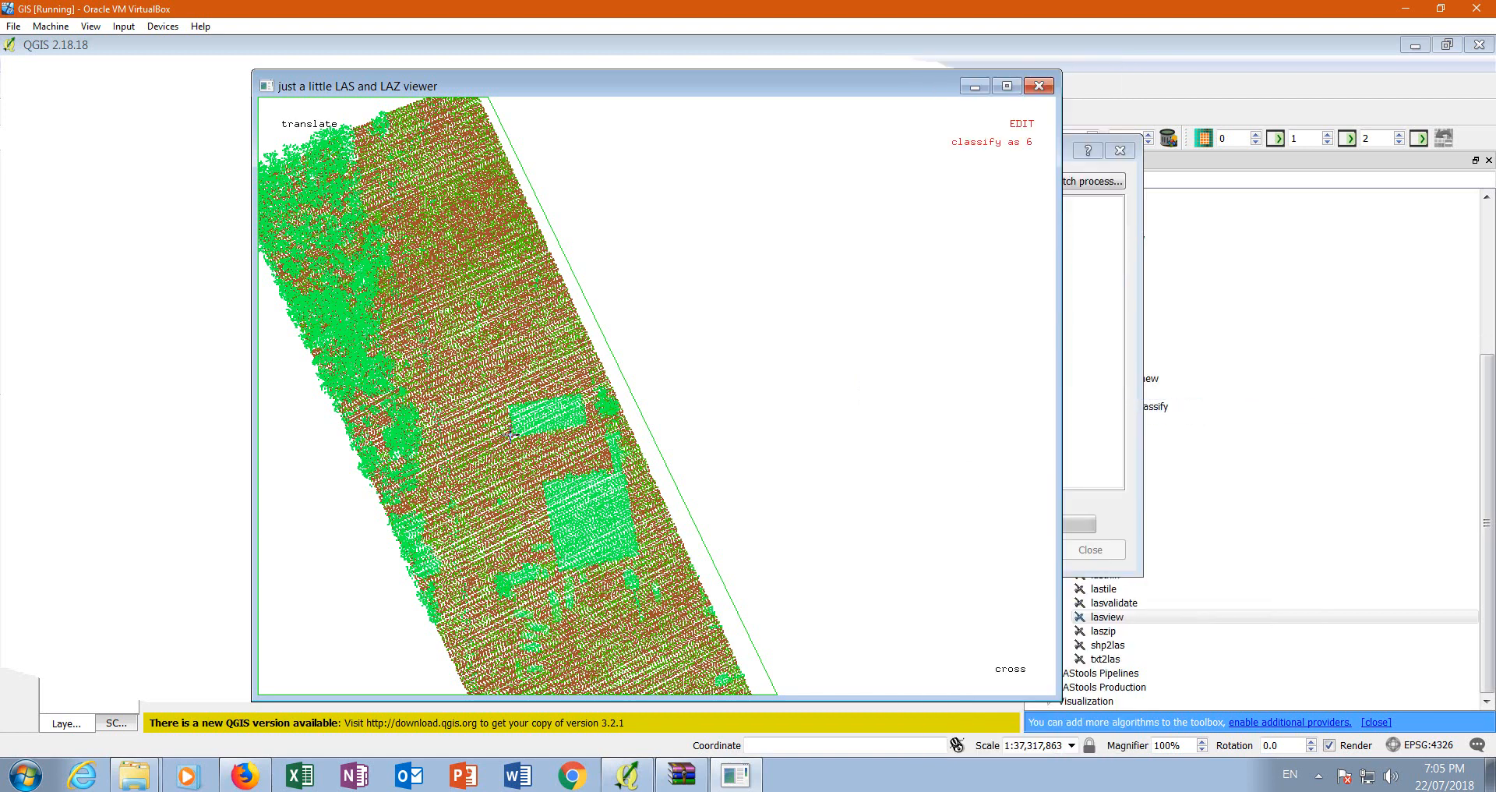
- Outline the small rectangular roof with a four-corner polygon and register the edit
left_click(581, 396)
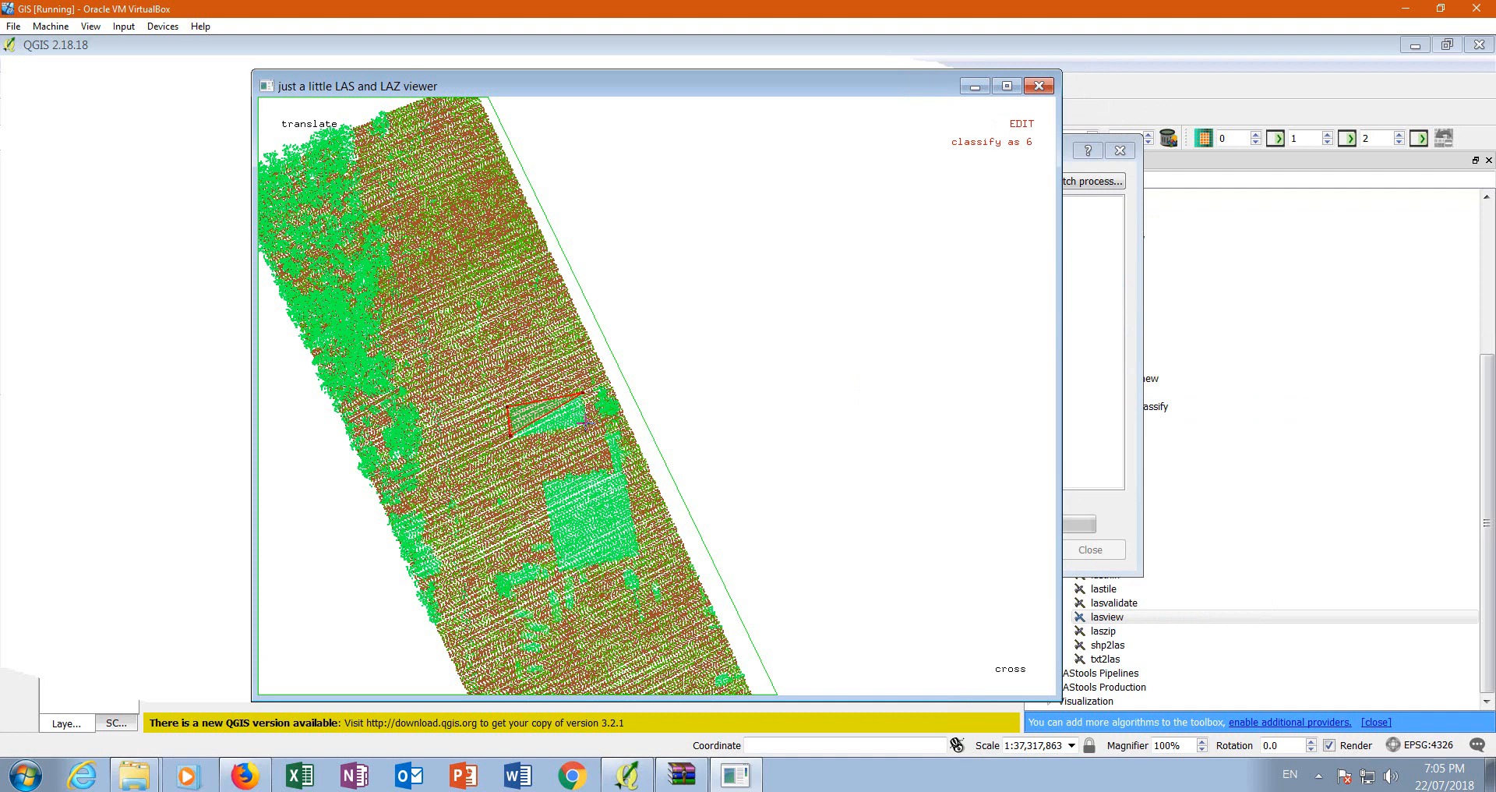
left_click(584, 423)
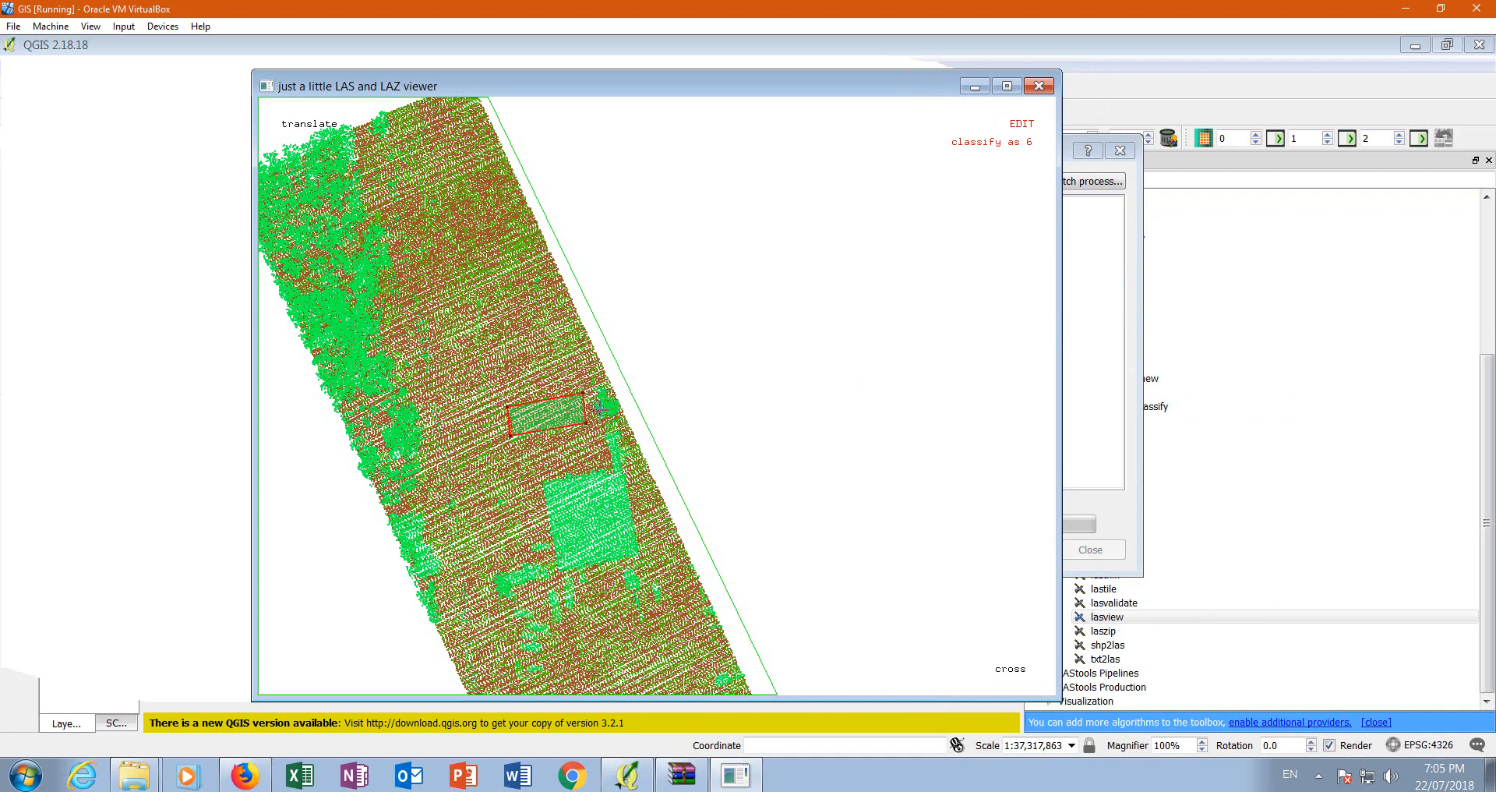
right_click(937, 299)
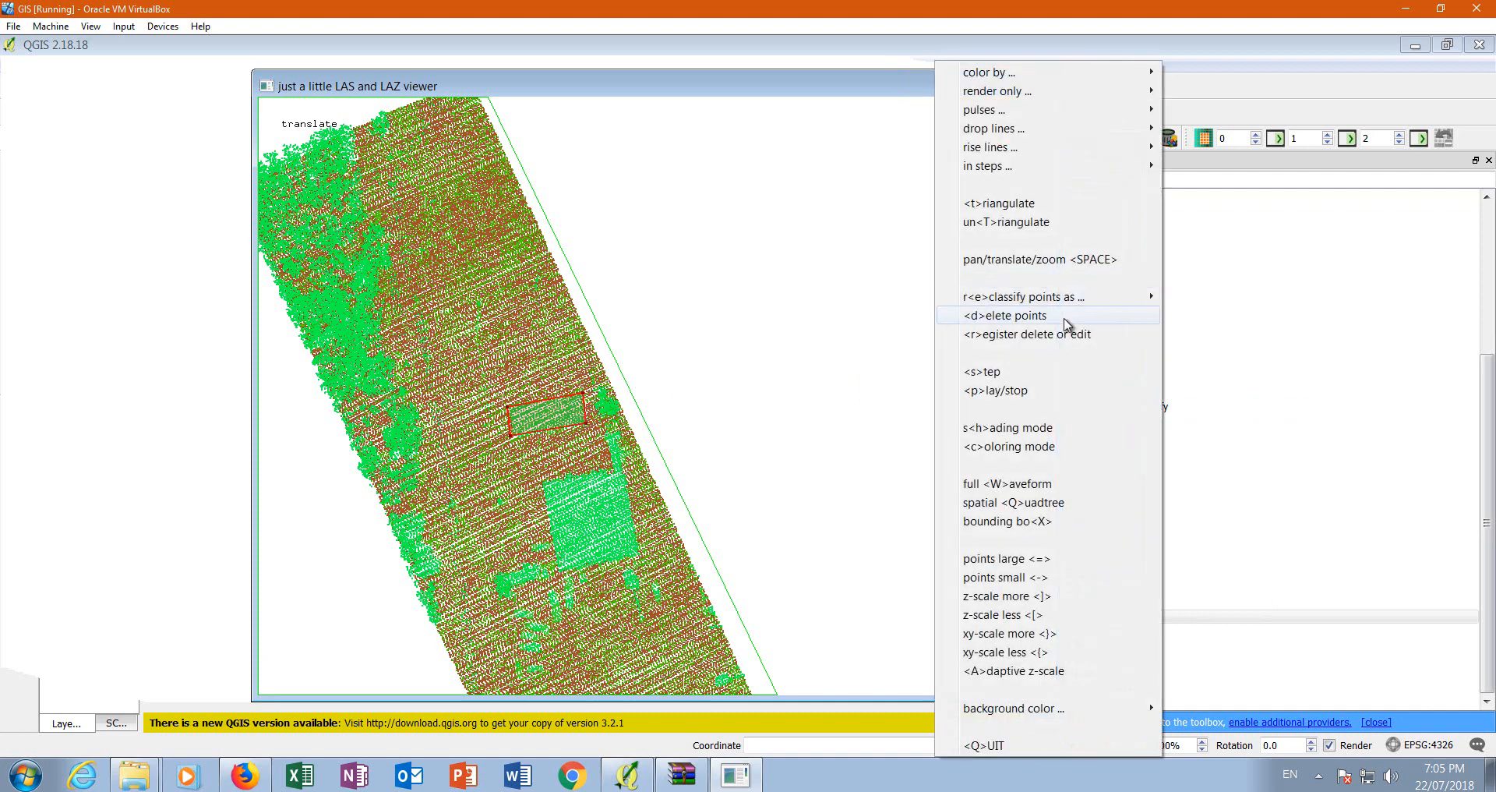
left_click(1057, 340)
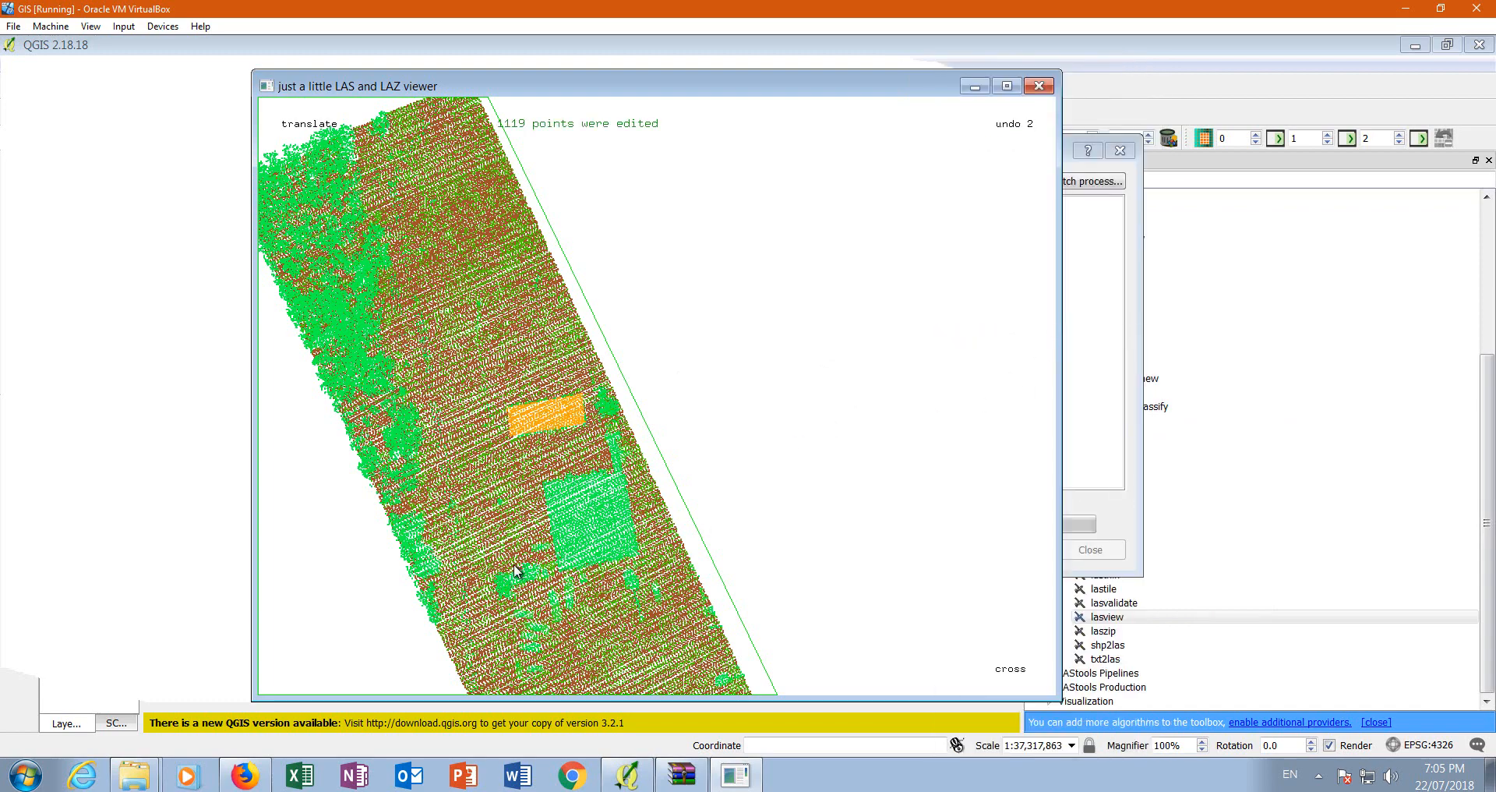
- Inspect the reclassified small roof and the neighbouring buildings in the strip from other distances and angles
key("z")
left_click_drag(512, 479, 646, 392)
key("t")
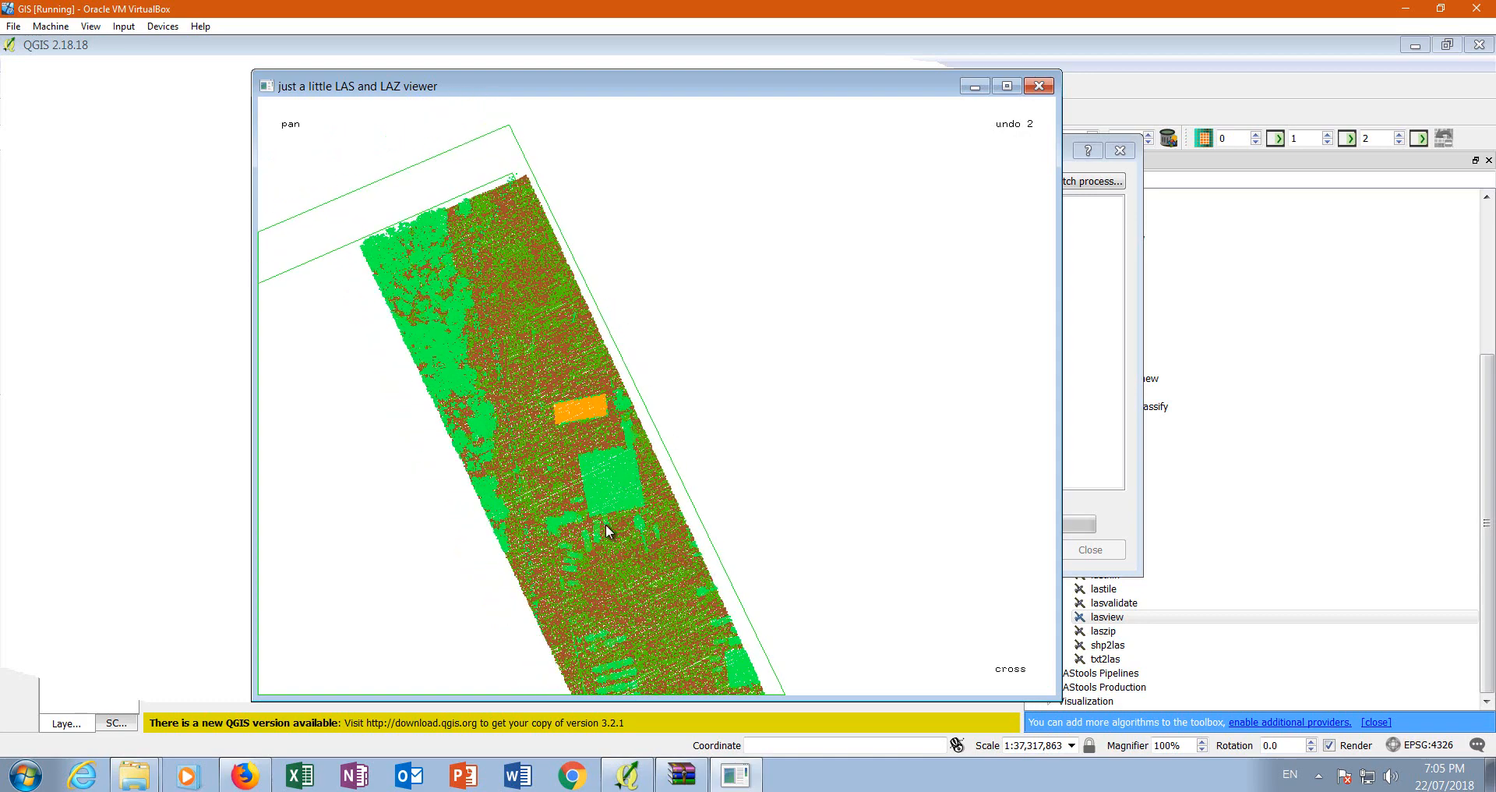
left_click_drag(605, 524, 619, 515)
left_click_drag(704, 536, 520, 321)
key("t")
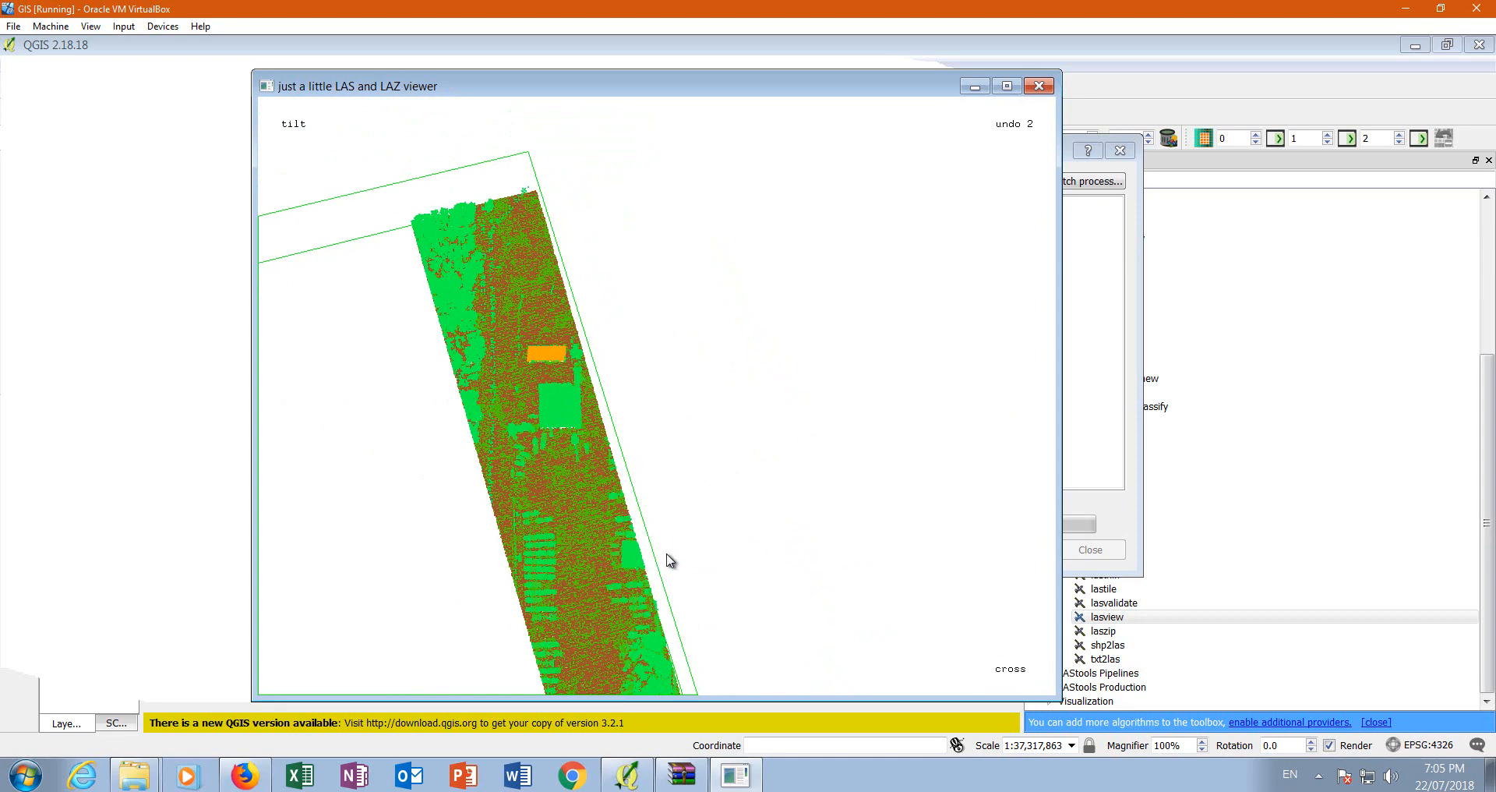
- Close the point cloud viewer and run lasview again with 700515NW.las from the LIDAR folder as input
left_click(1039, 86)
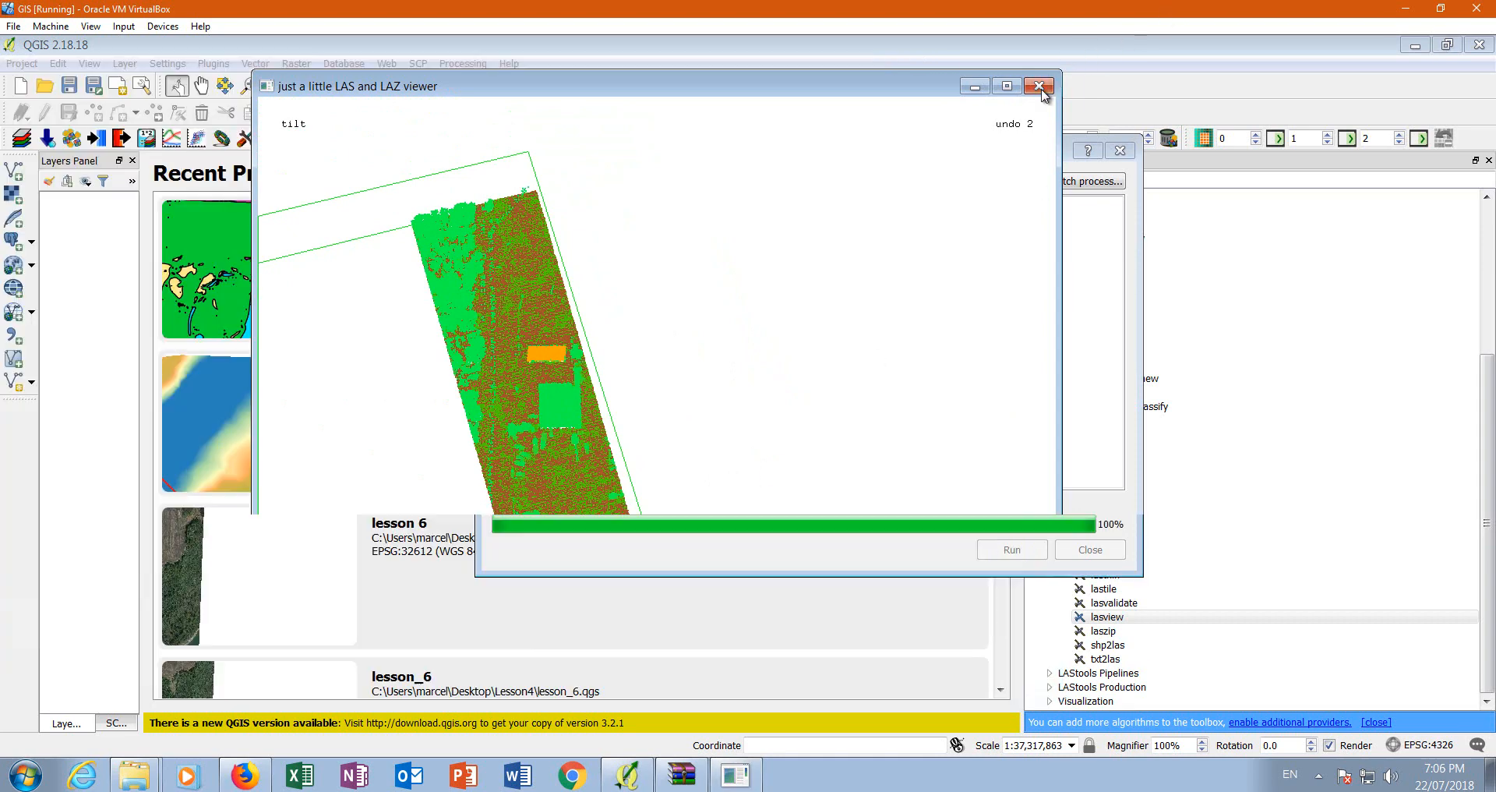
double_click(1102, 701)
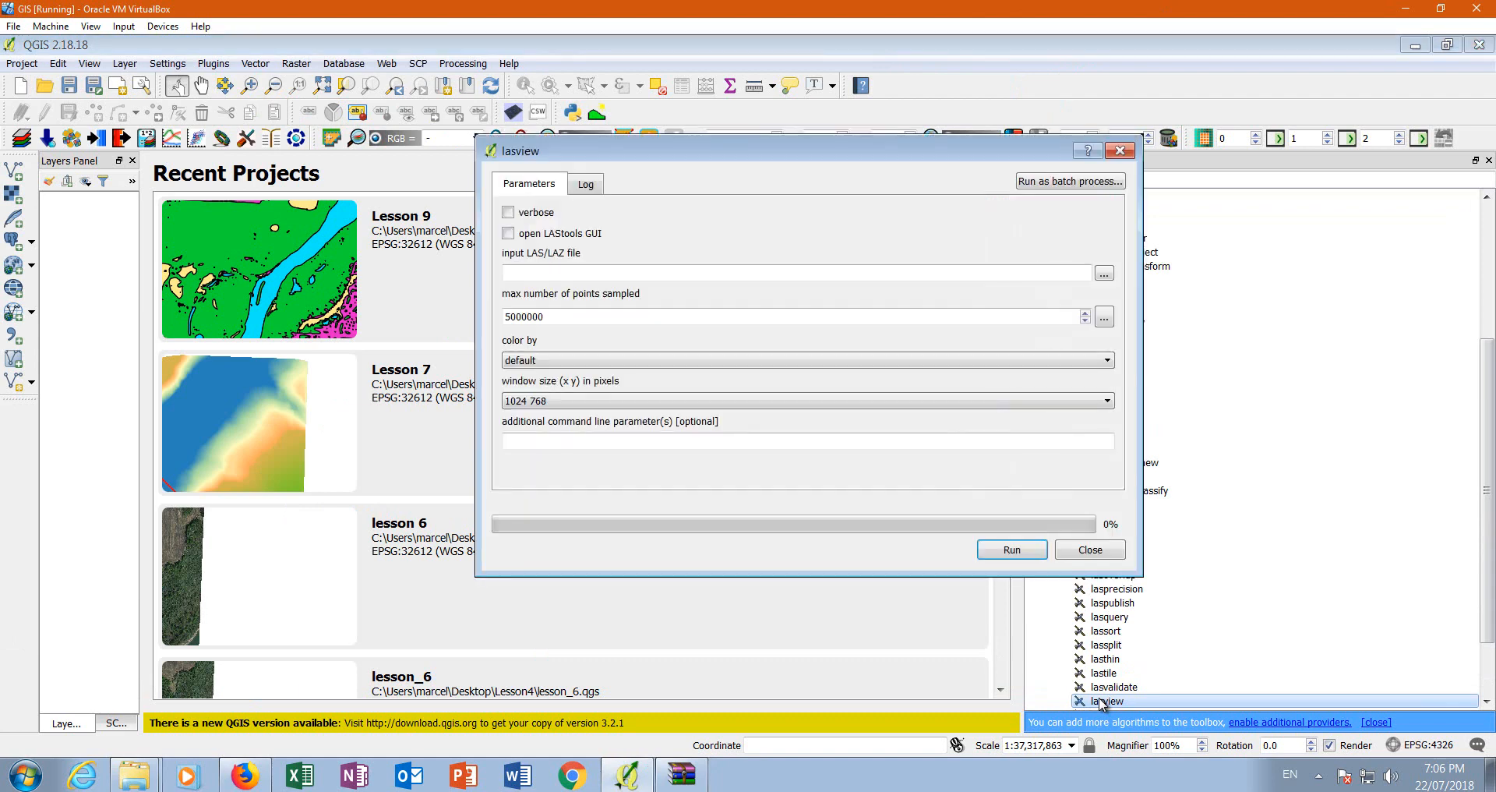
left_click(1105, 272)
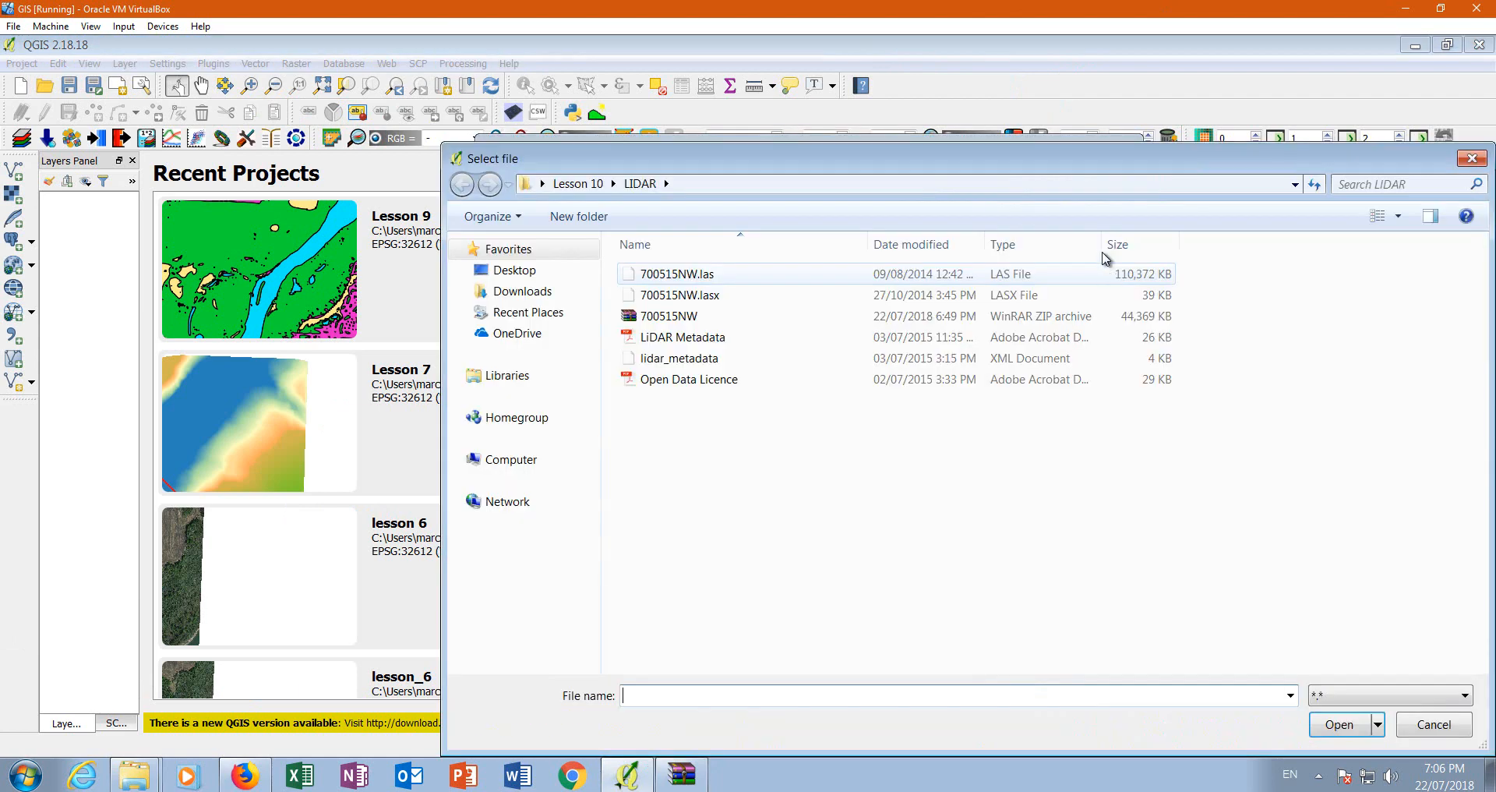
left_click(679, 273)
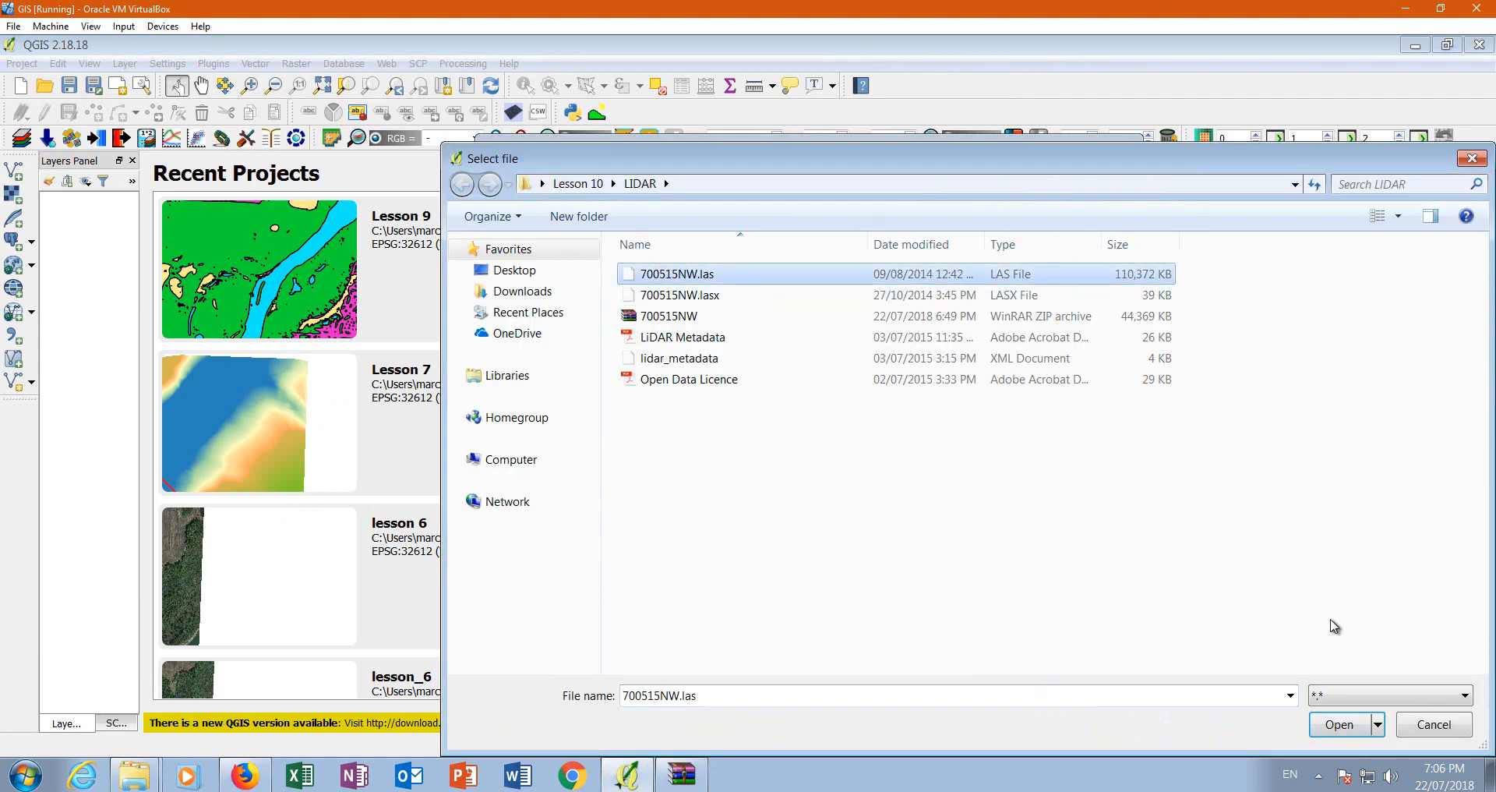
left_click(1337, 726)
left_click(1012, 550)
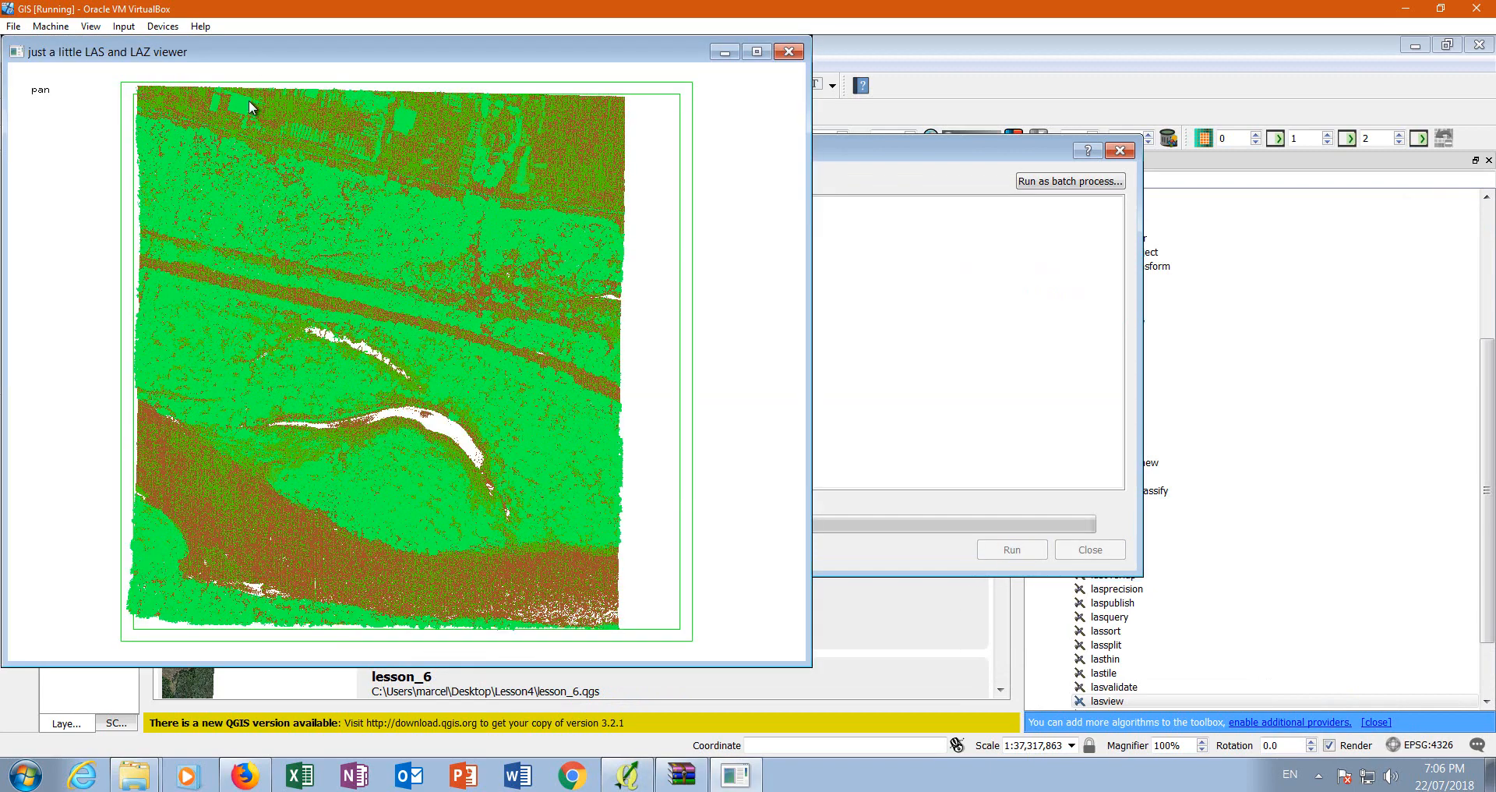
left_click_drag(663, 62, 797, 84)
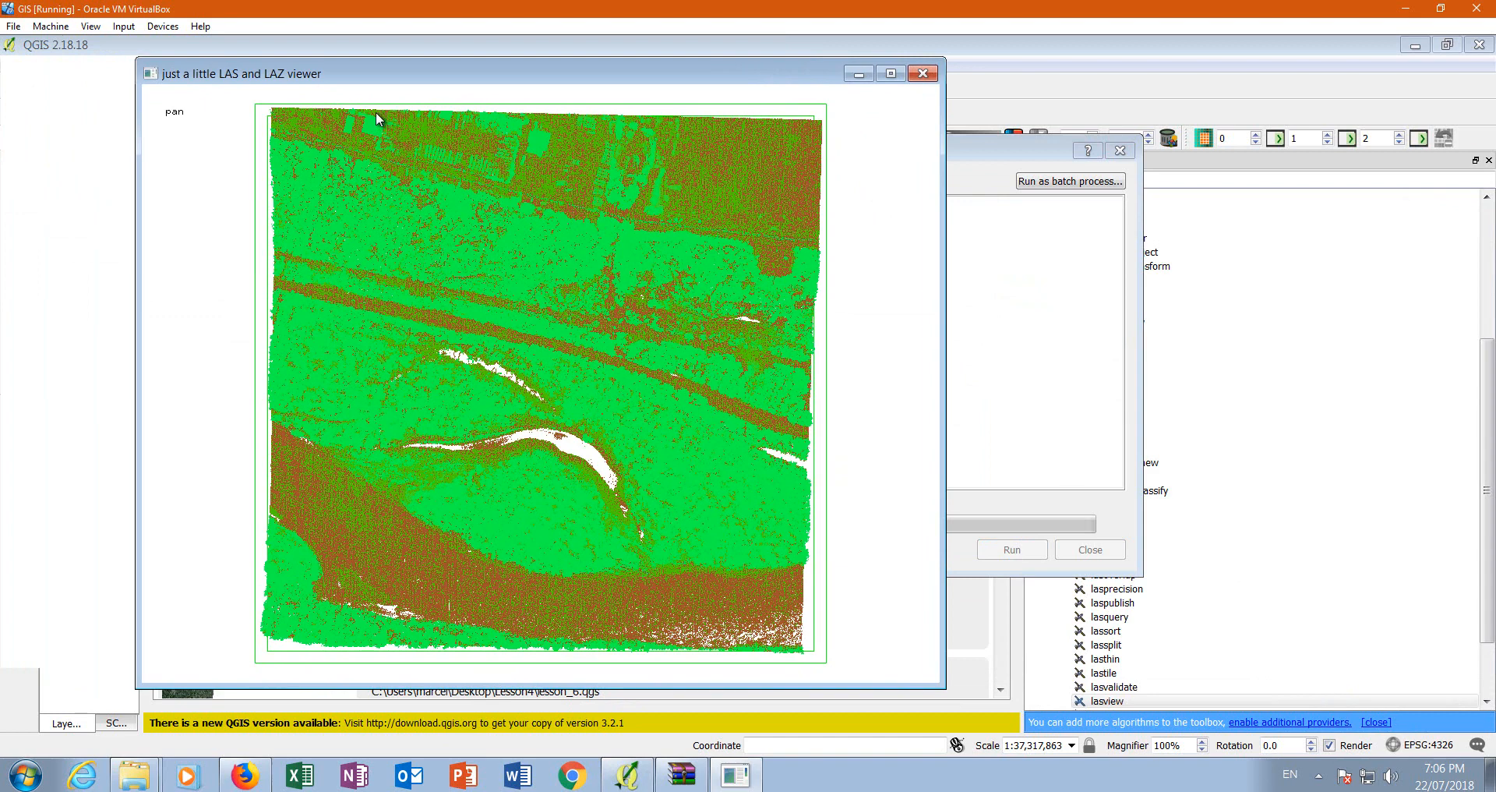
- Cycle through the point cloud's colouring modes, including intensity, and finish on elevation (black->red->yellow->white)
right_click(889, 201)
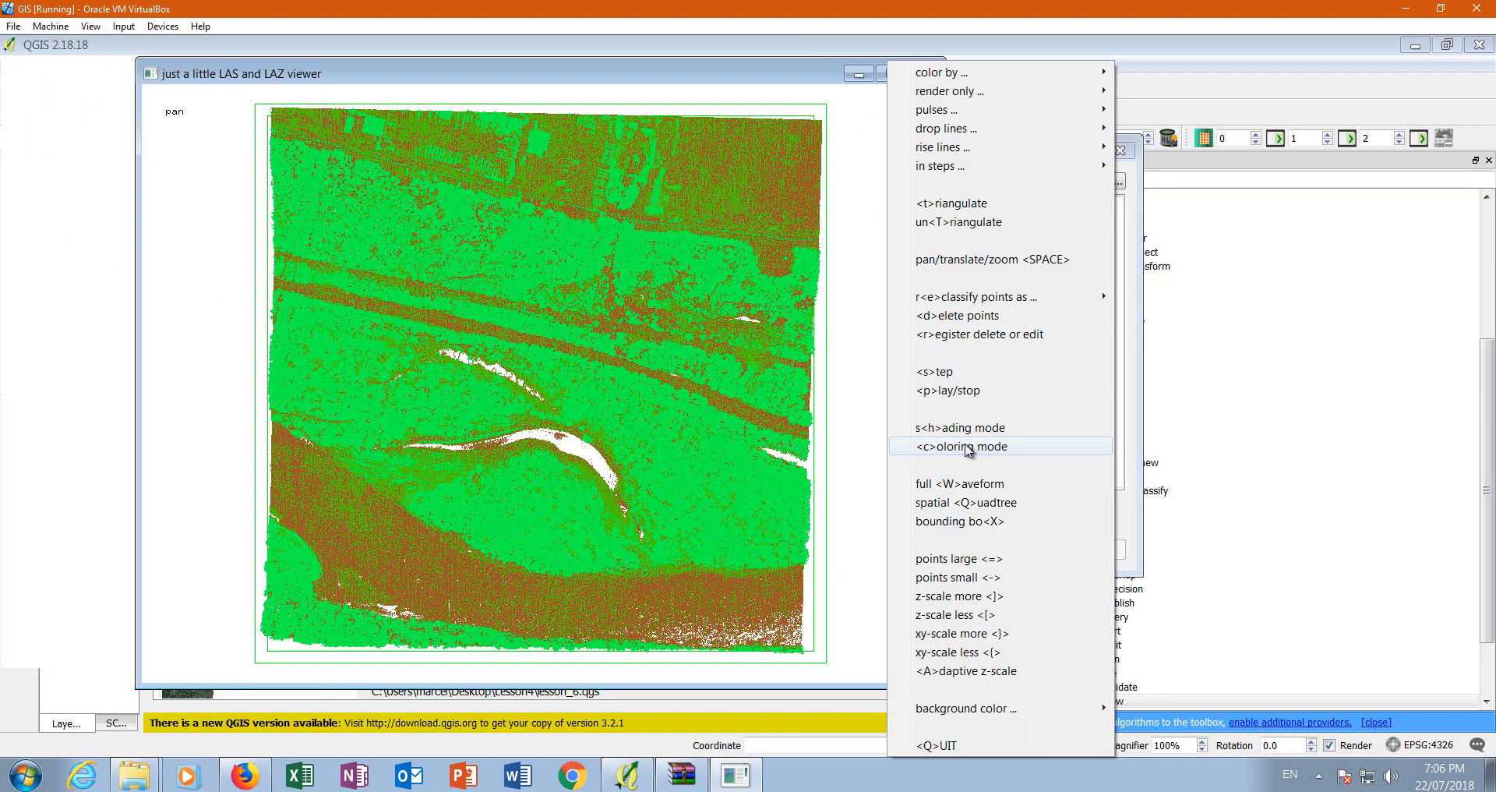
key("c")
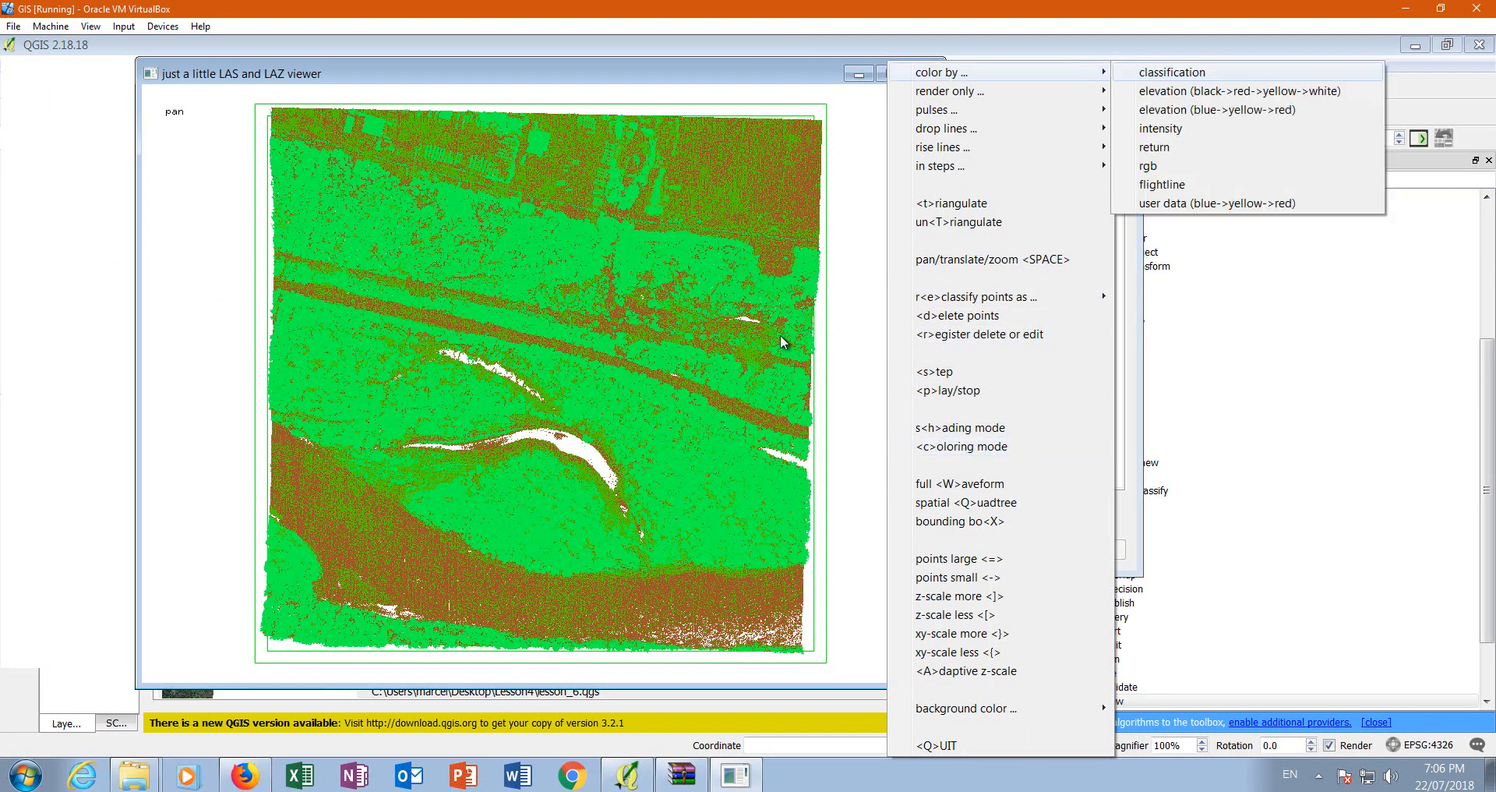
key("Return")
key("c")
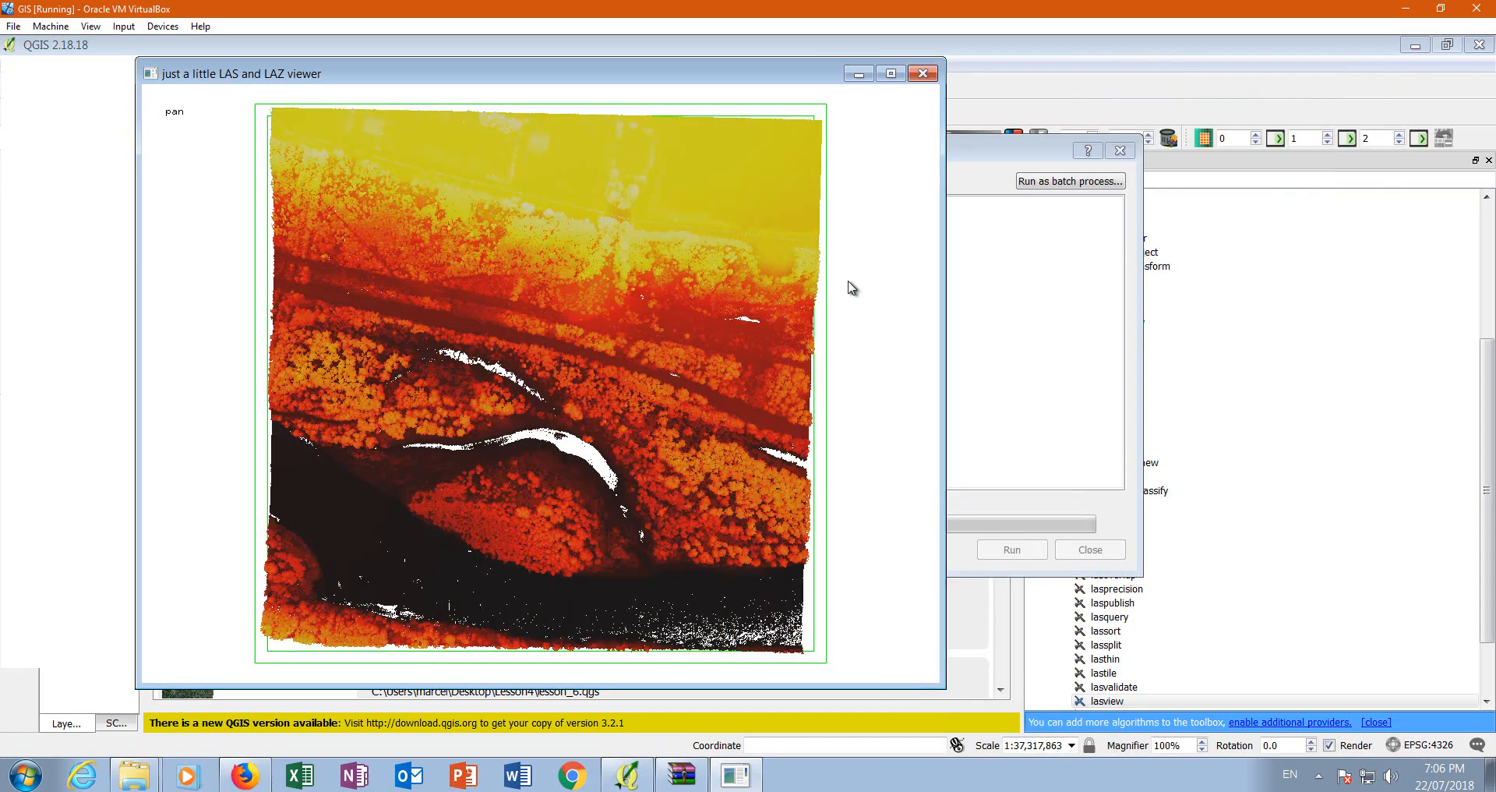
key("c")
key("c")
key("c")
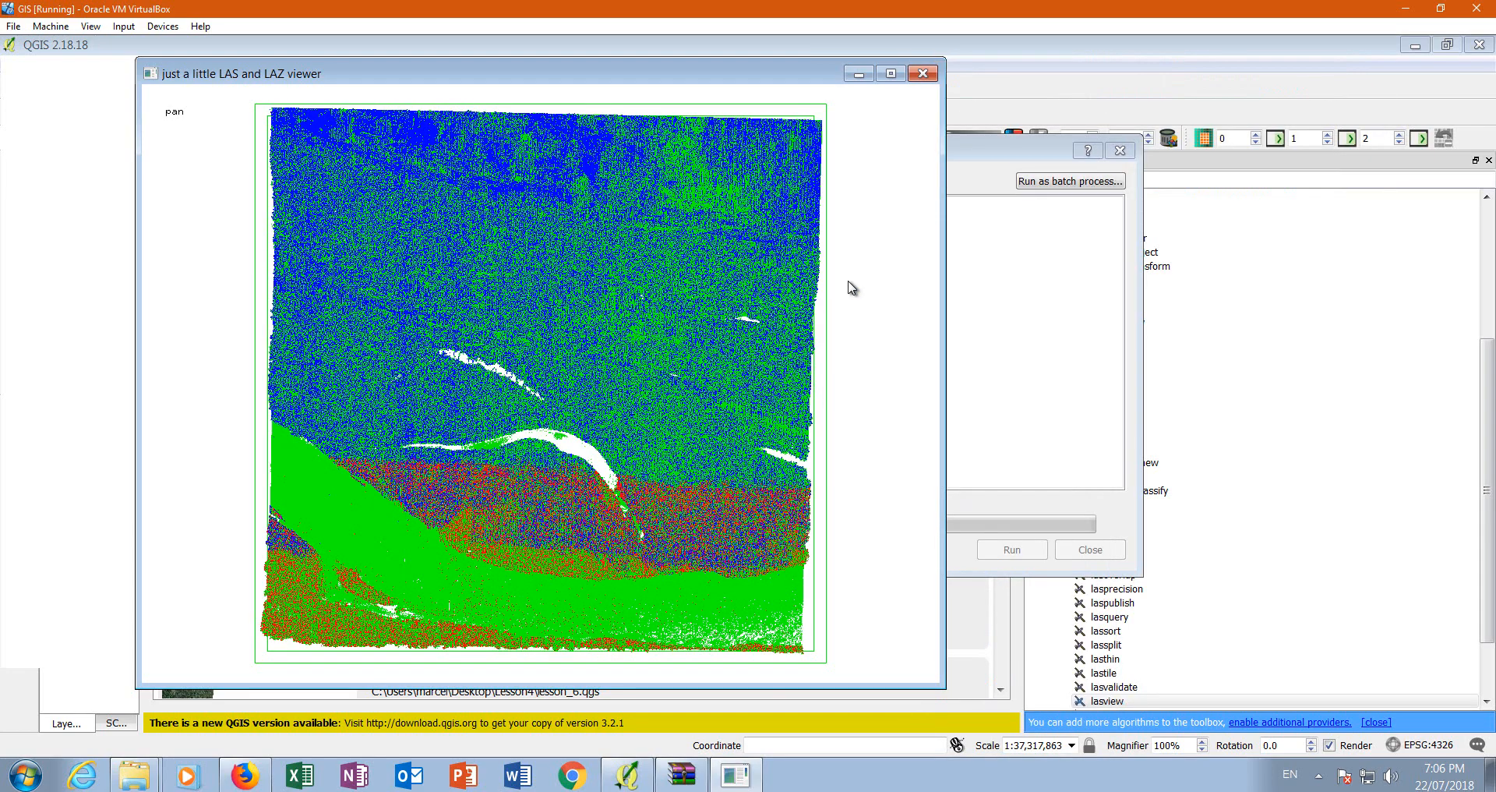
key("c")
key("c")
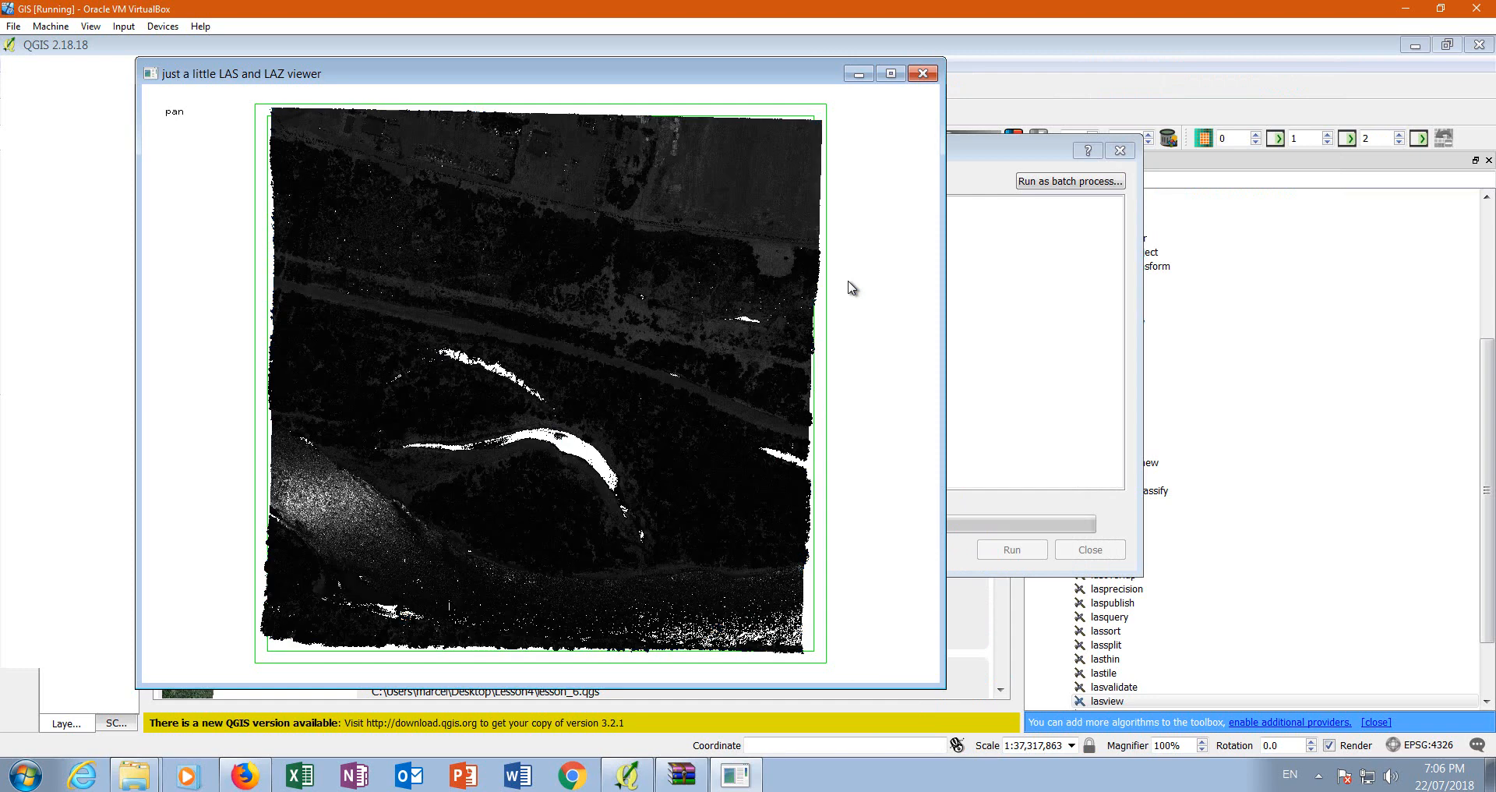
key("c")
key("c")
right_click(862, 287)
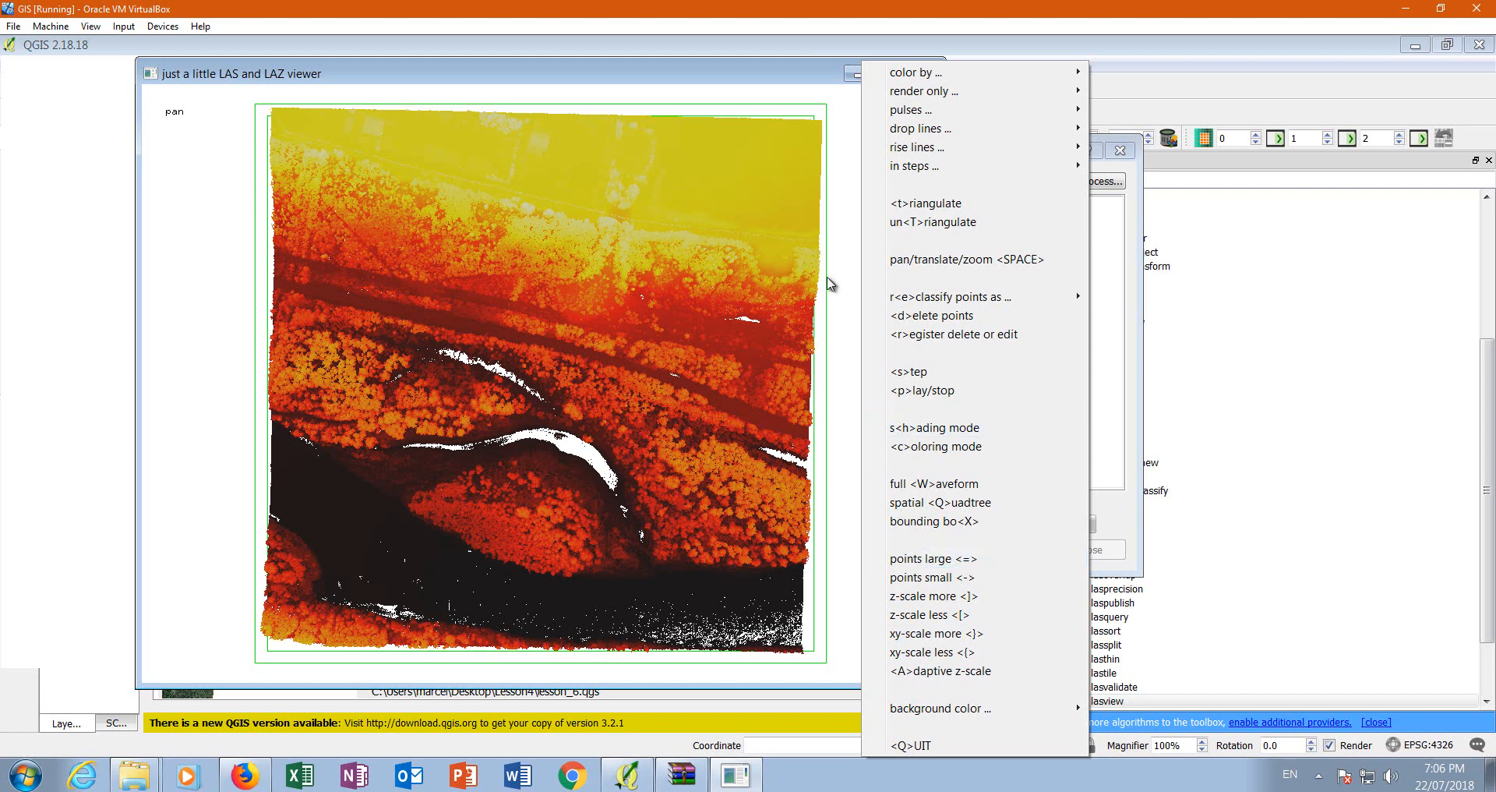
left_click(850, 306)
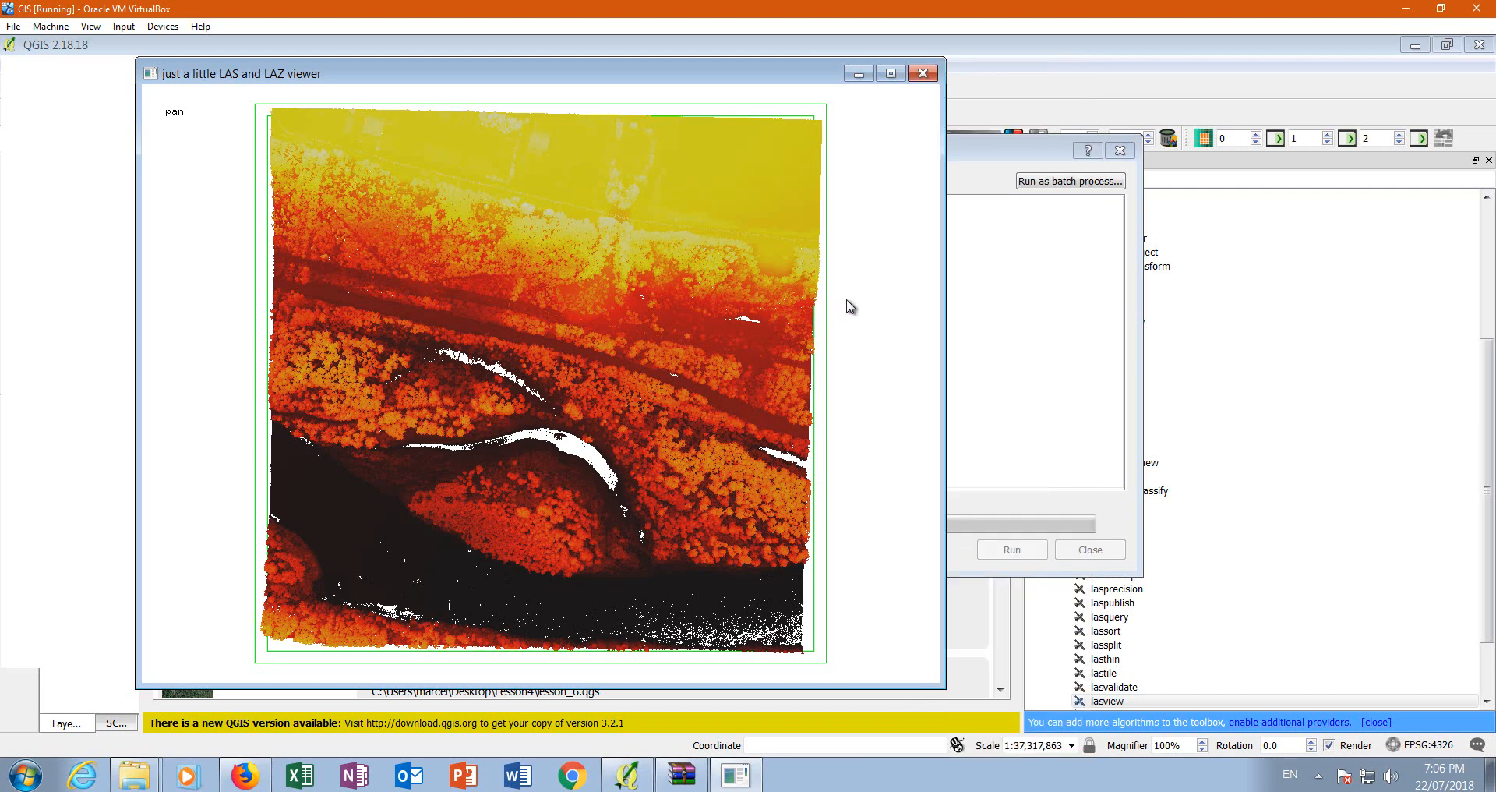
left_click_drag(635, 72, 664, 51)
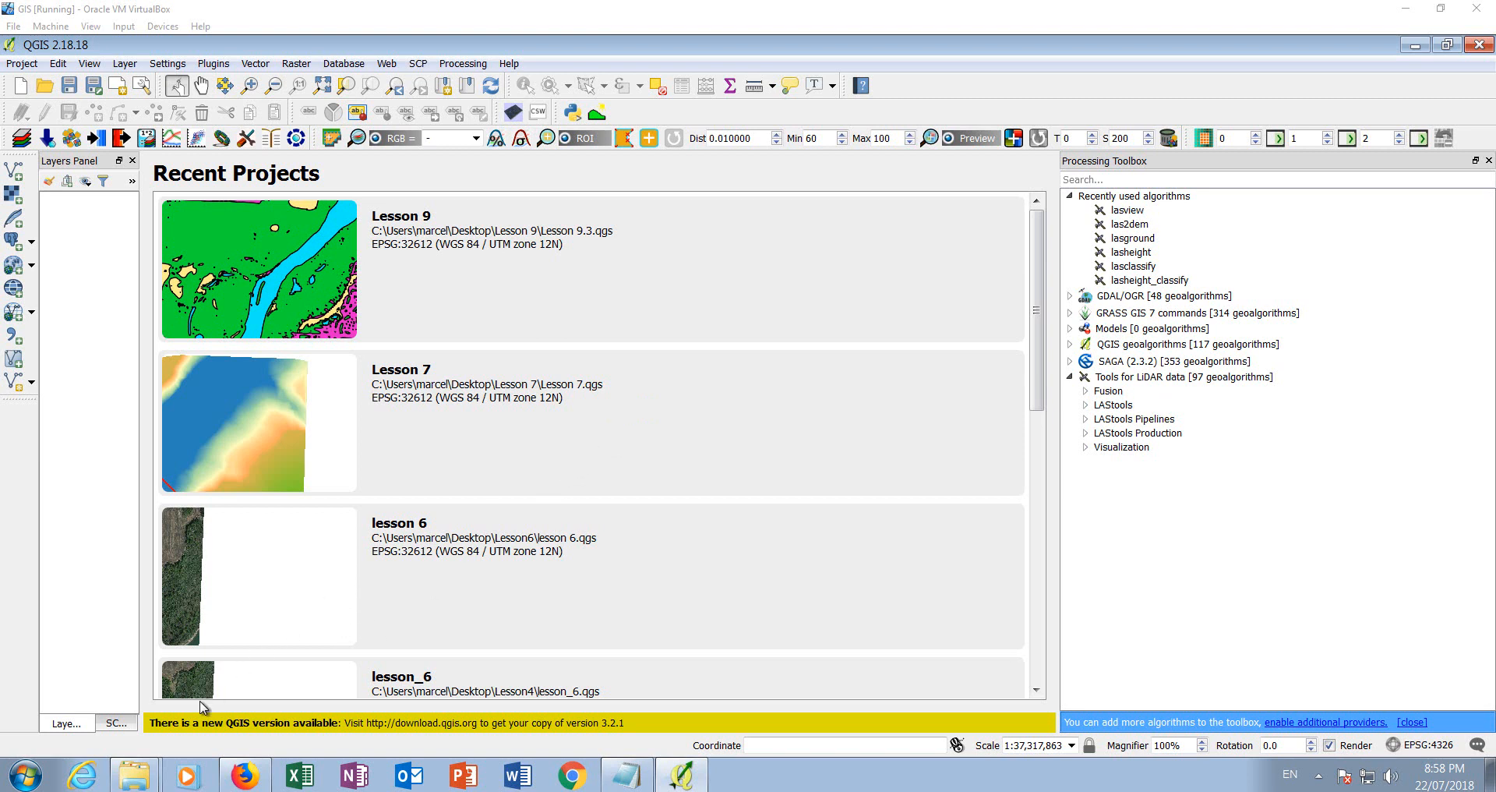
- Browse in Windows Explorer to the bin folder inside LAStools on Local Disk (C:)
left_click(41, 772)
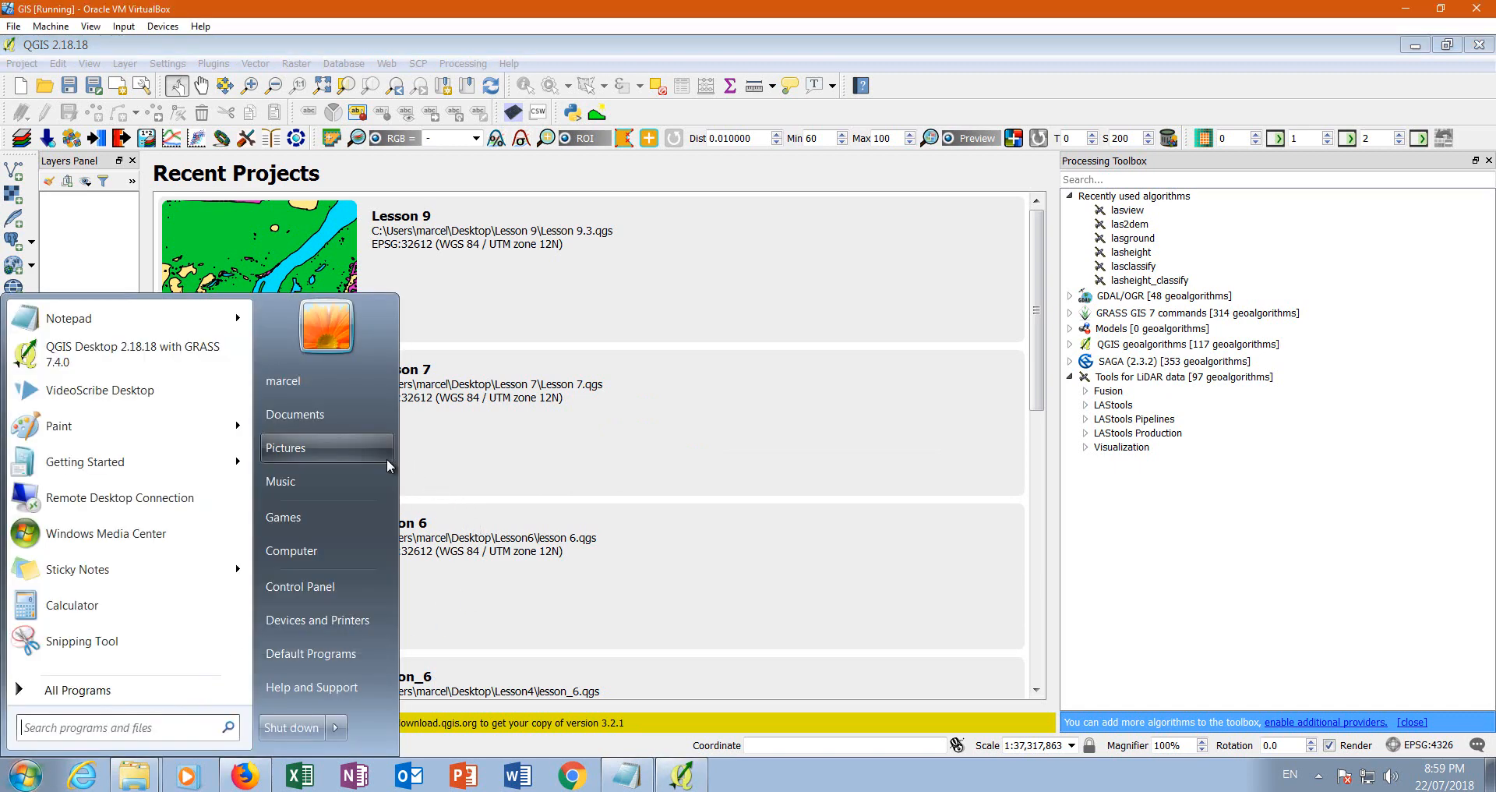
left_click(313, 550)
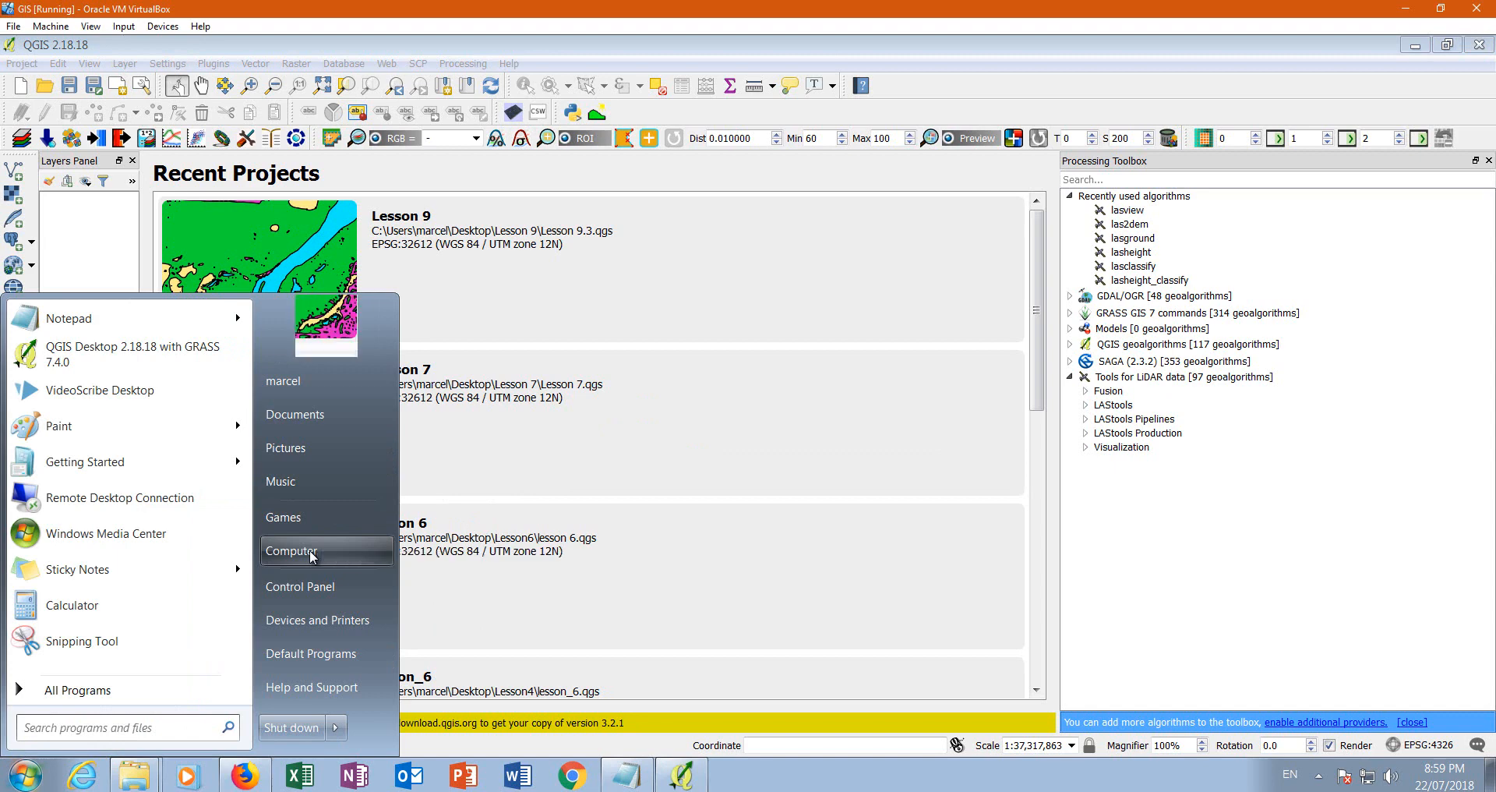
double_click(293, 165)
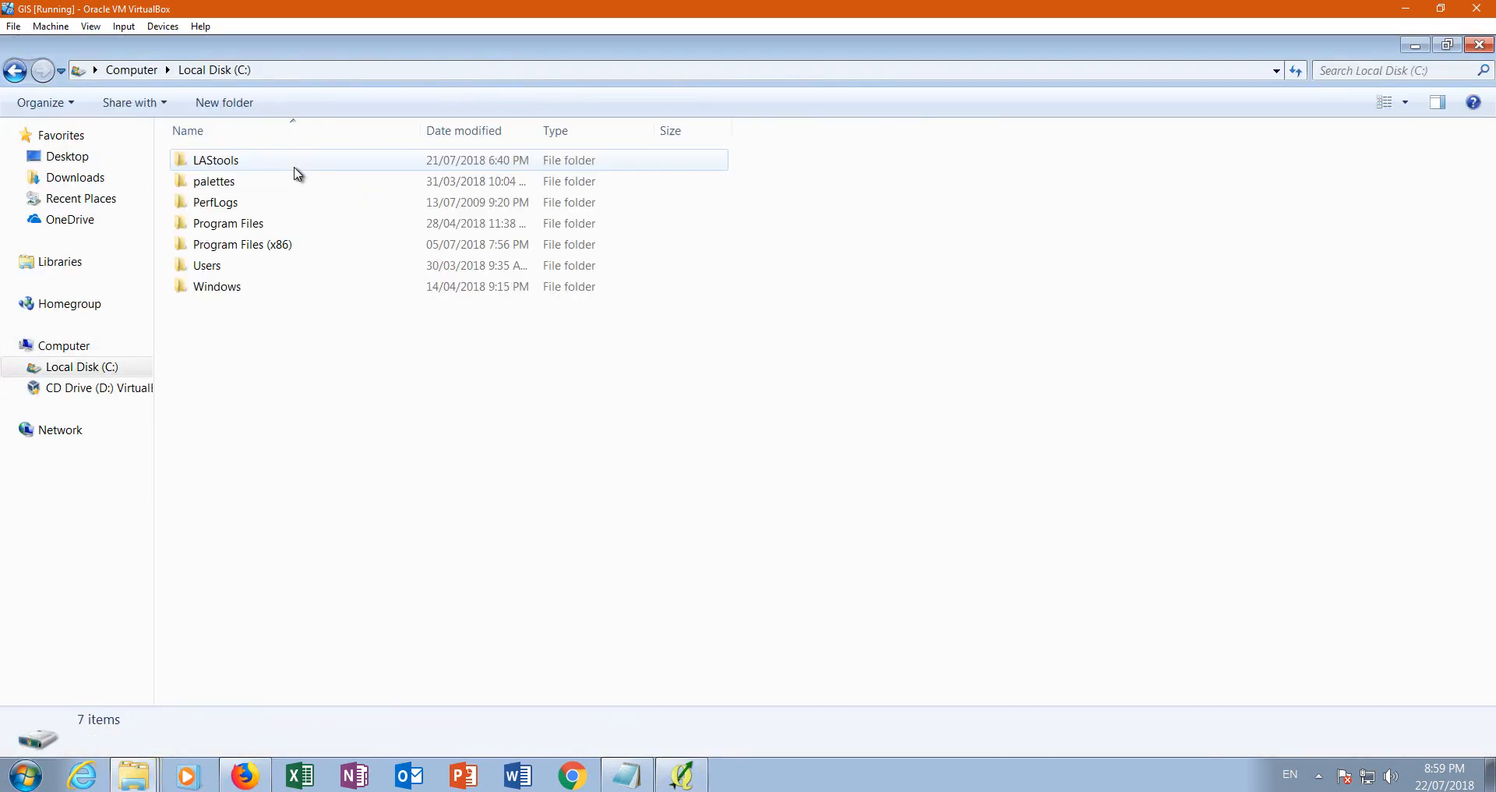
double_click(225, 161)
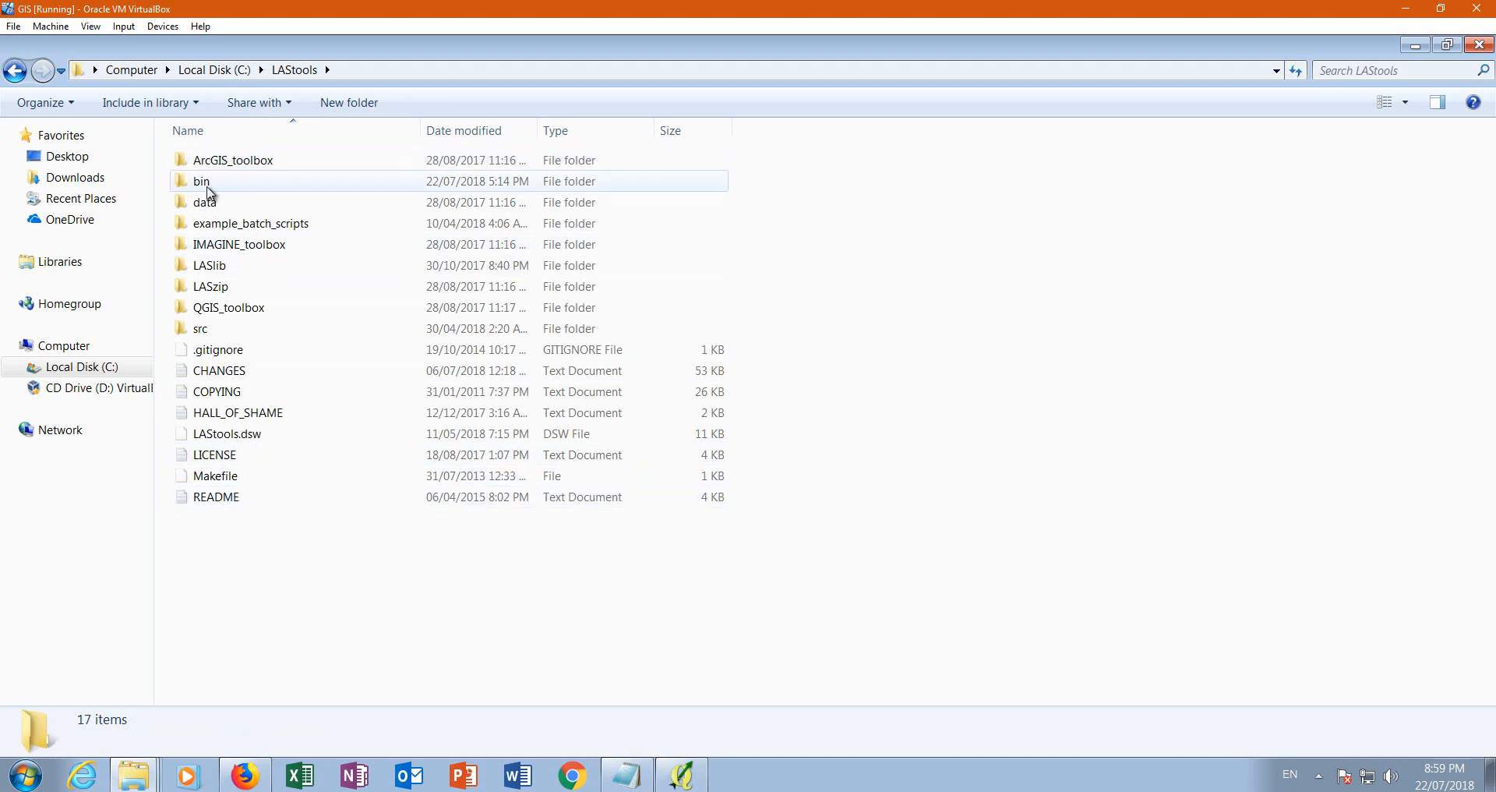
double_click(204, 183)
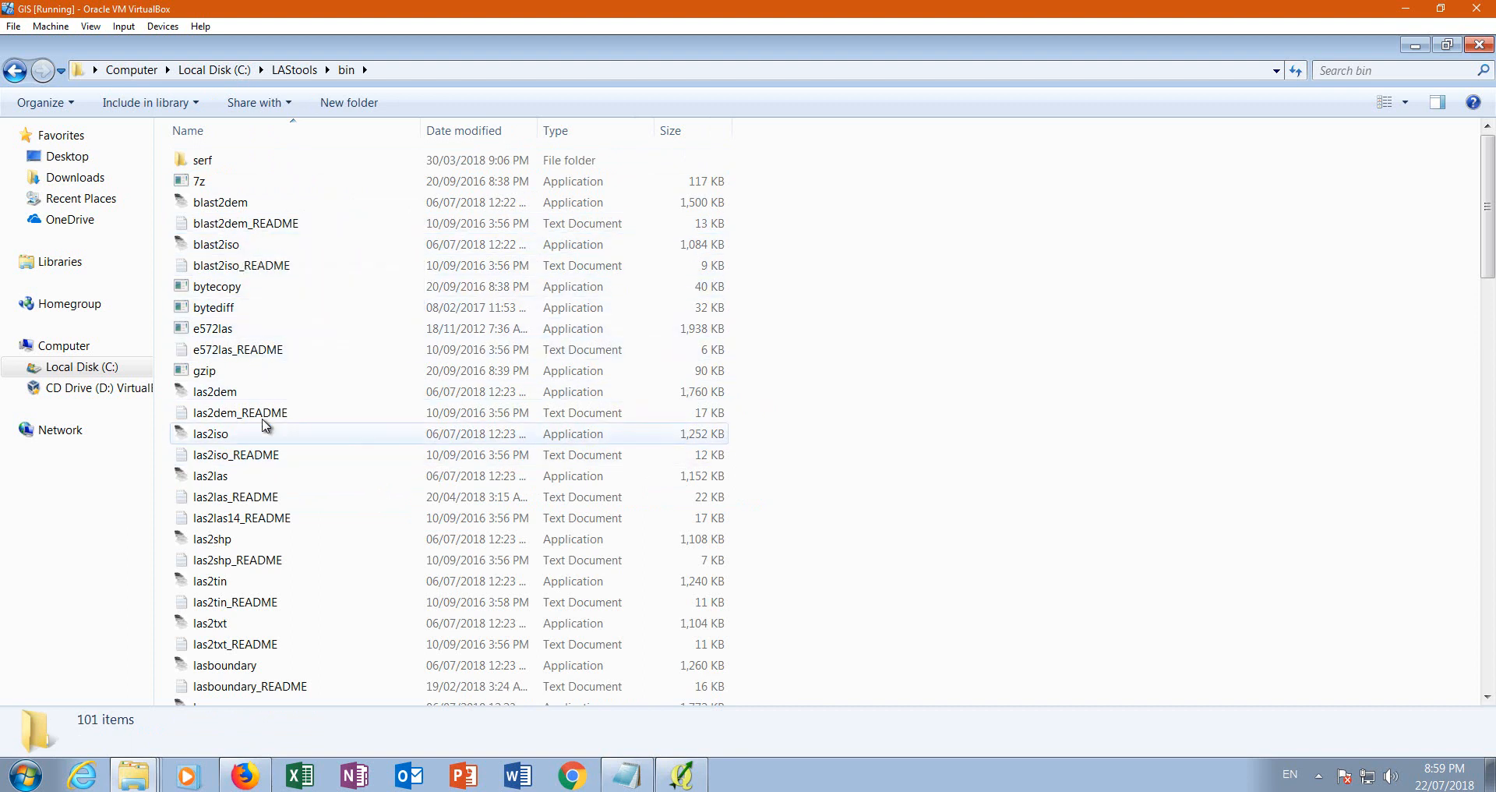
- Open lasclassify_README, read through its description and example usage, and minimize both it and the bin folder
scroll(266, 419, "down", 2)
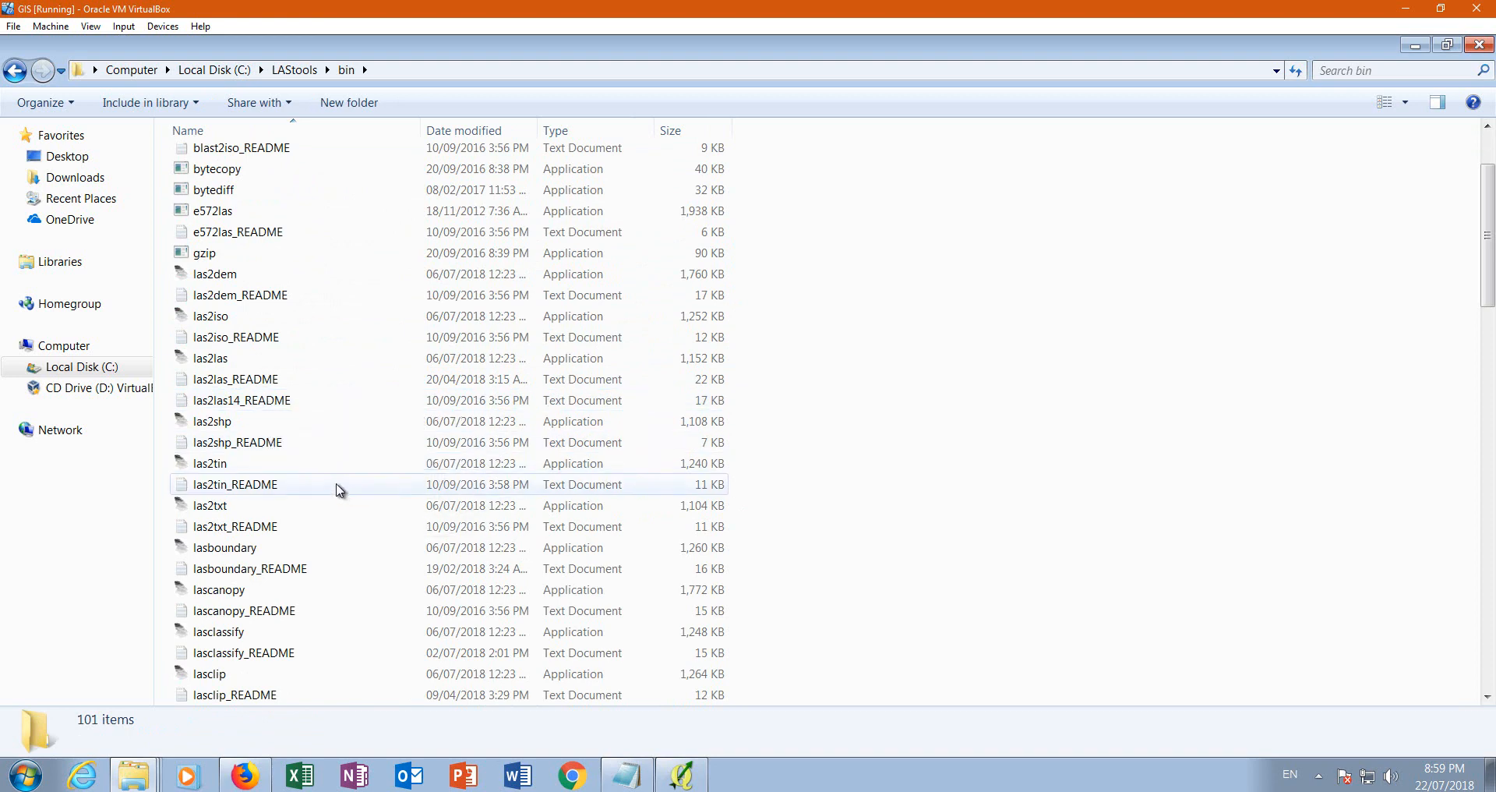
scroll(316, 492, "down", 1)
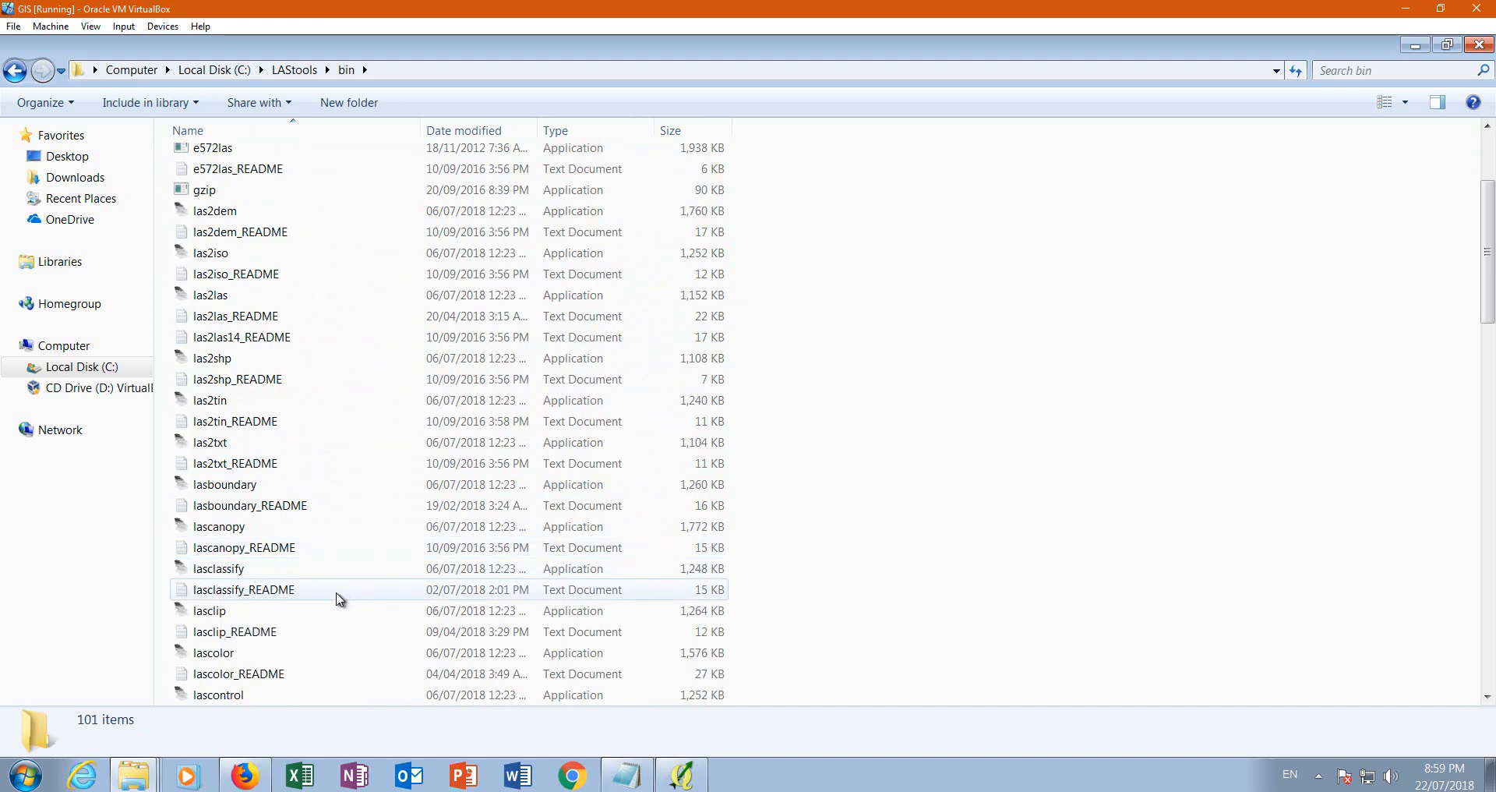
left_click(264, 596)
double_click(263, 595)
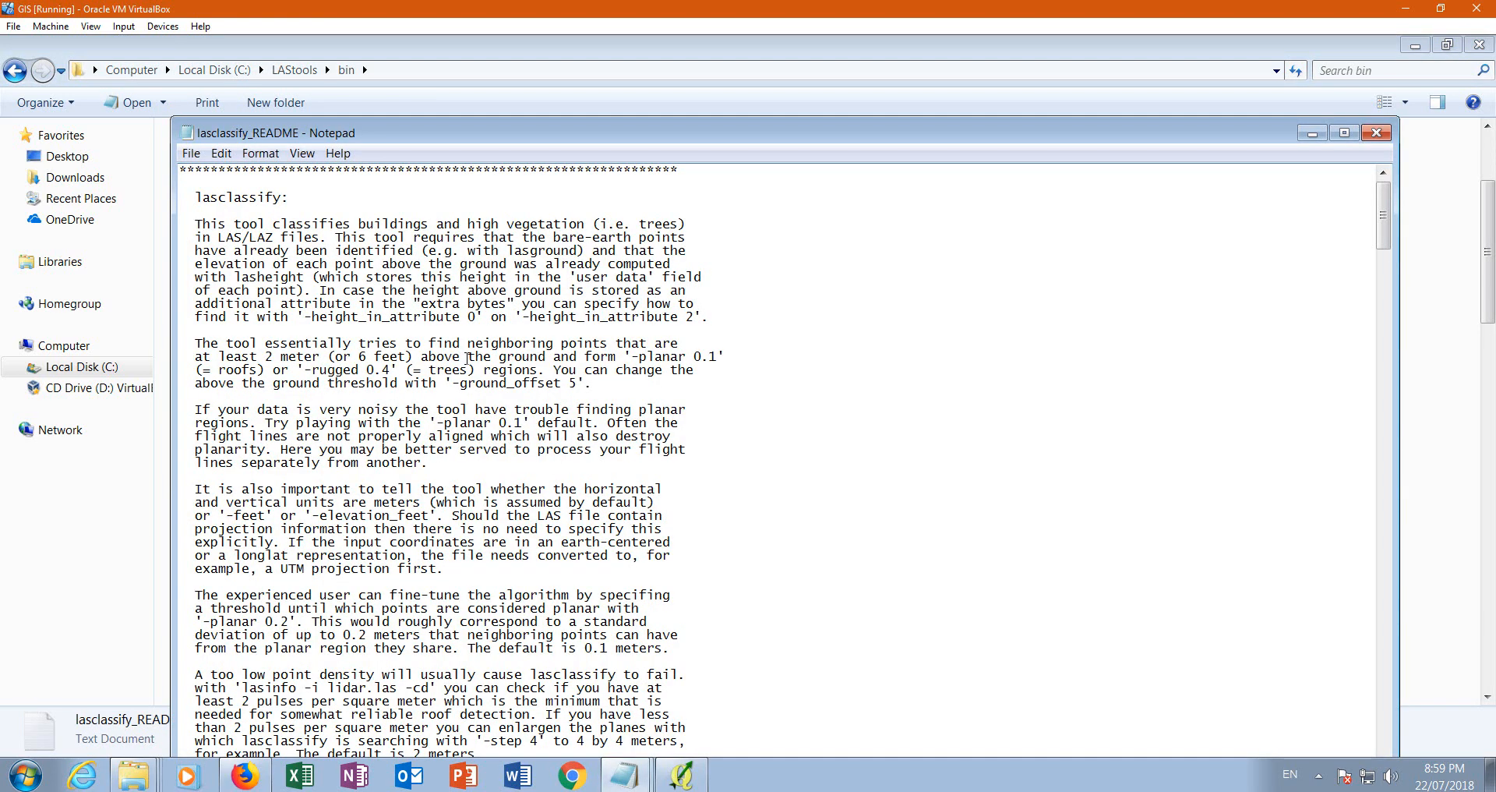
scroll(466, 359, "down", 12)
scroll(466, 387, "down", 7)
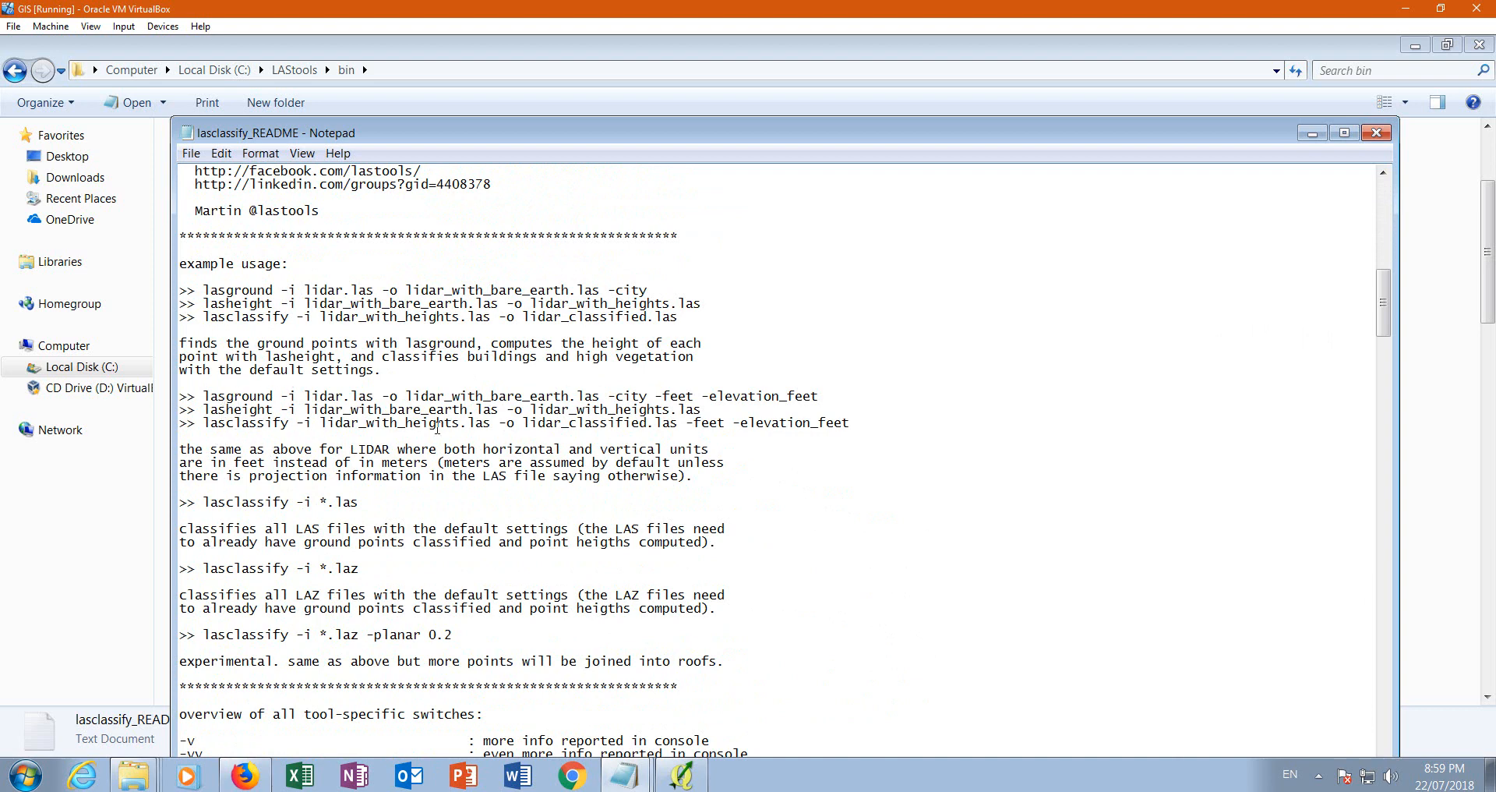
left_click(1312, 133)
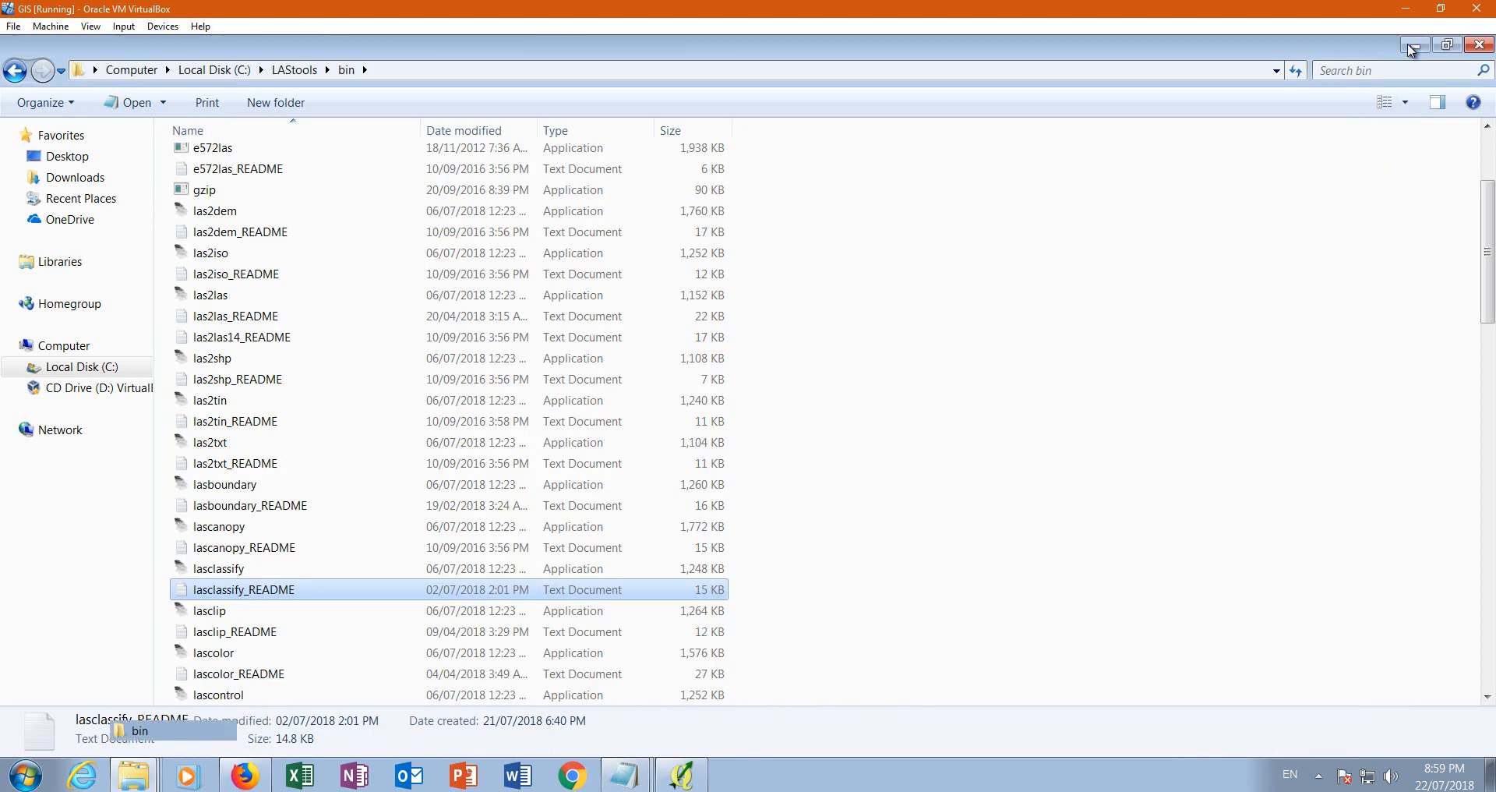
left_click(1414, 46)
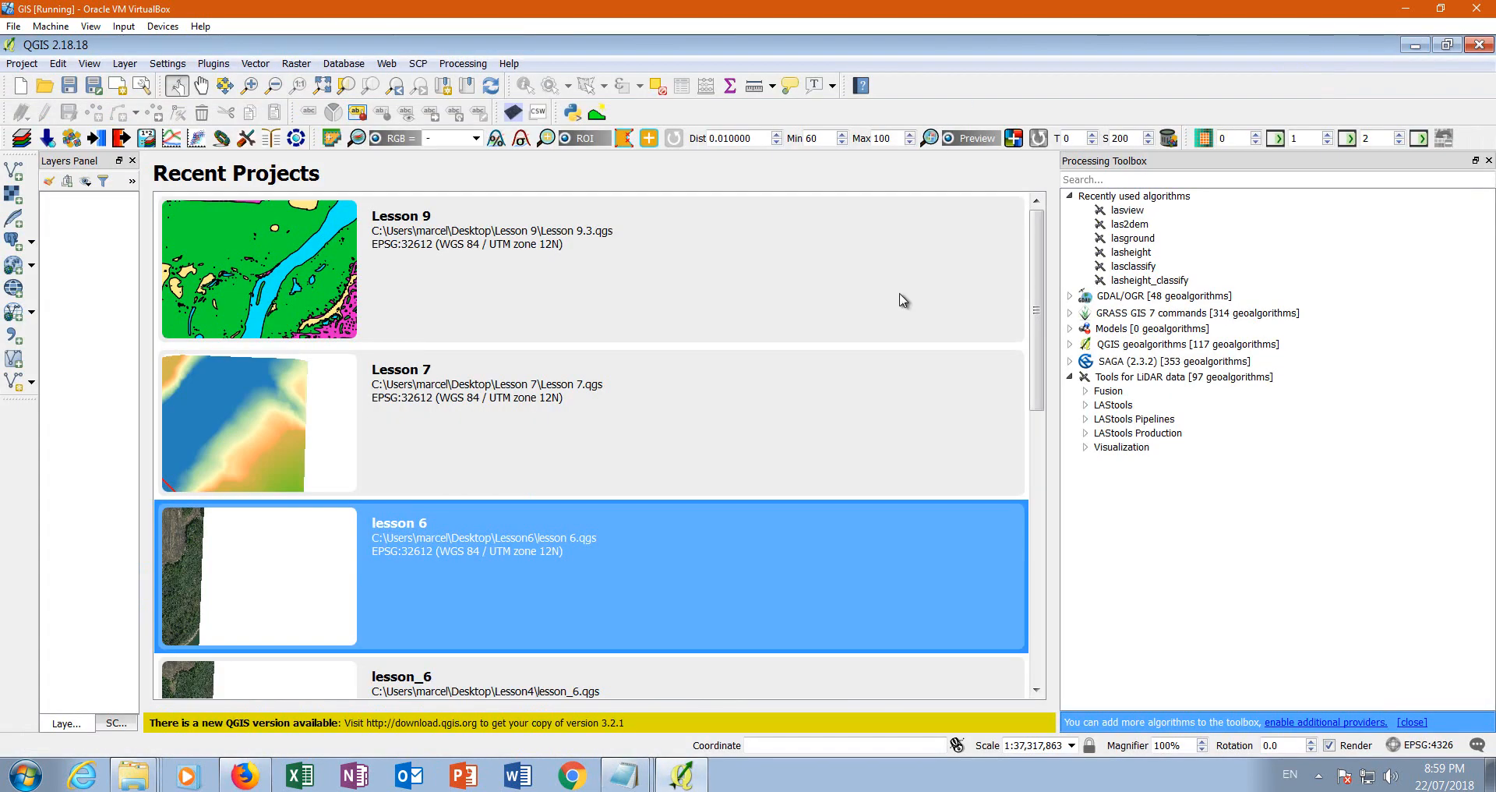
- Run lasview from the LAStools algorithms with 700515NW.las from the LIDAR folder as input
left_click(1086, 405)
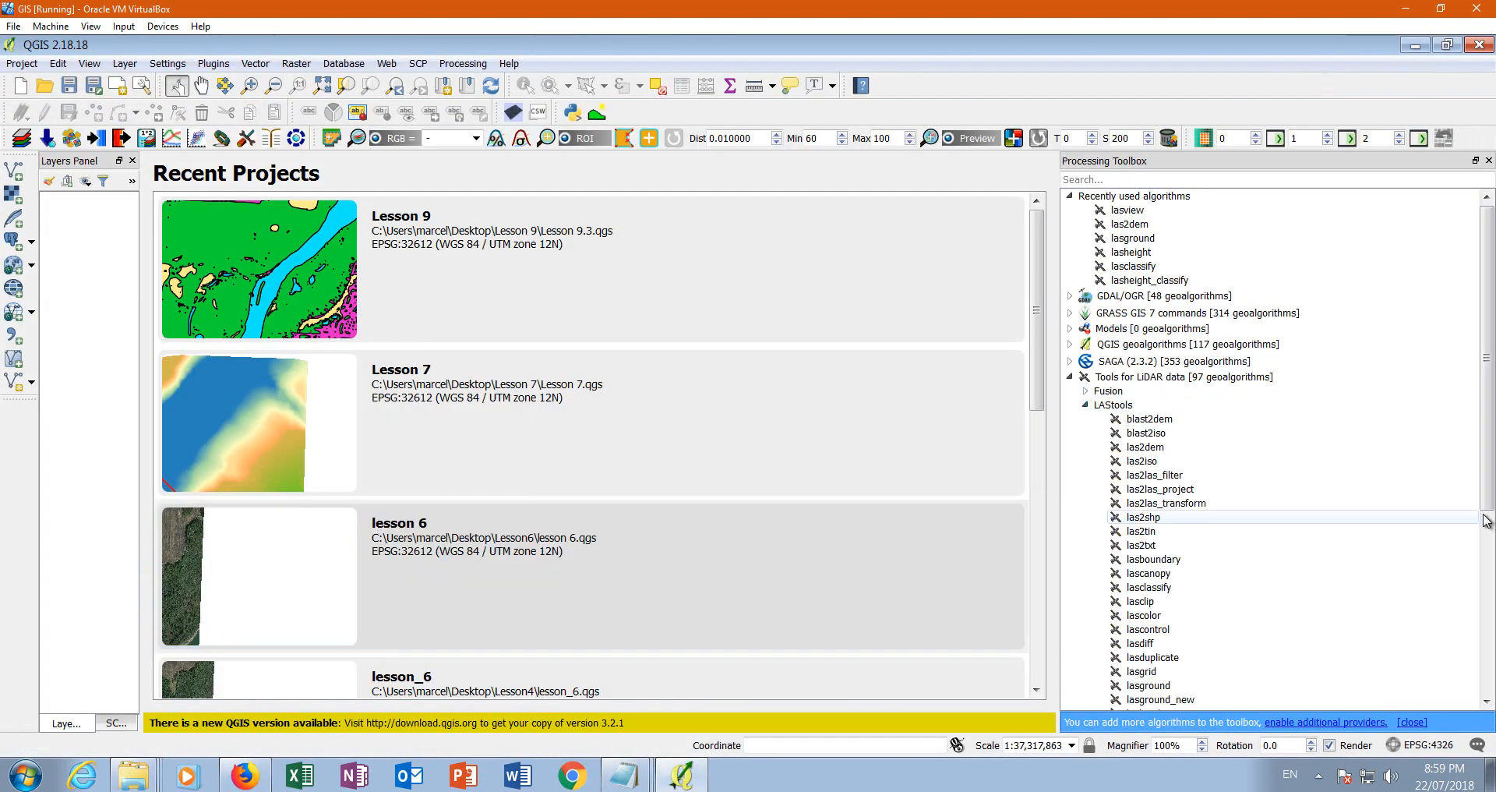
scroll(1270, 448, "down", 8)
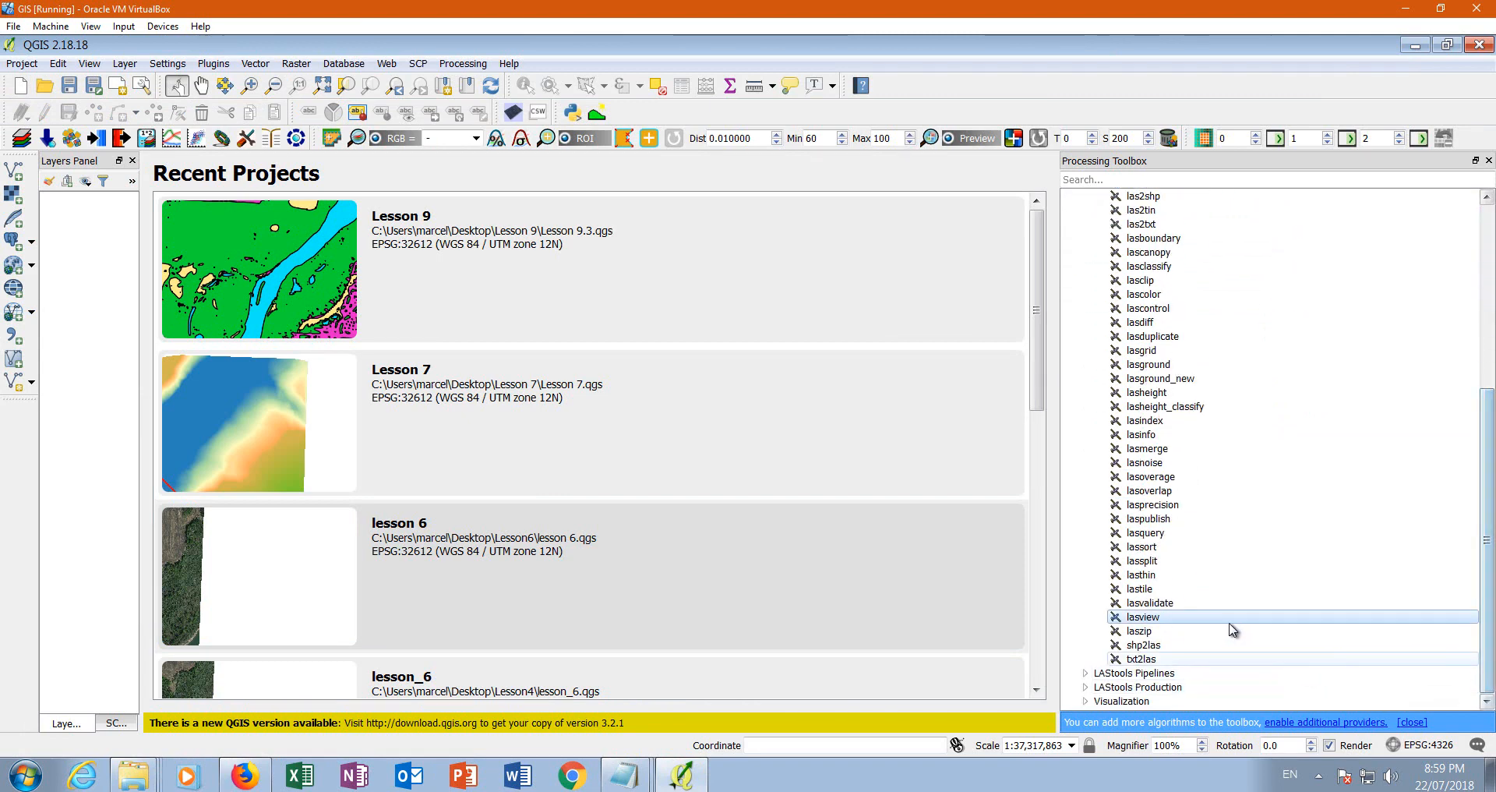
double_click(1177, 618)
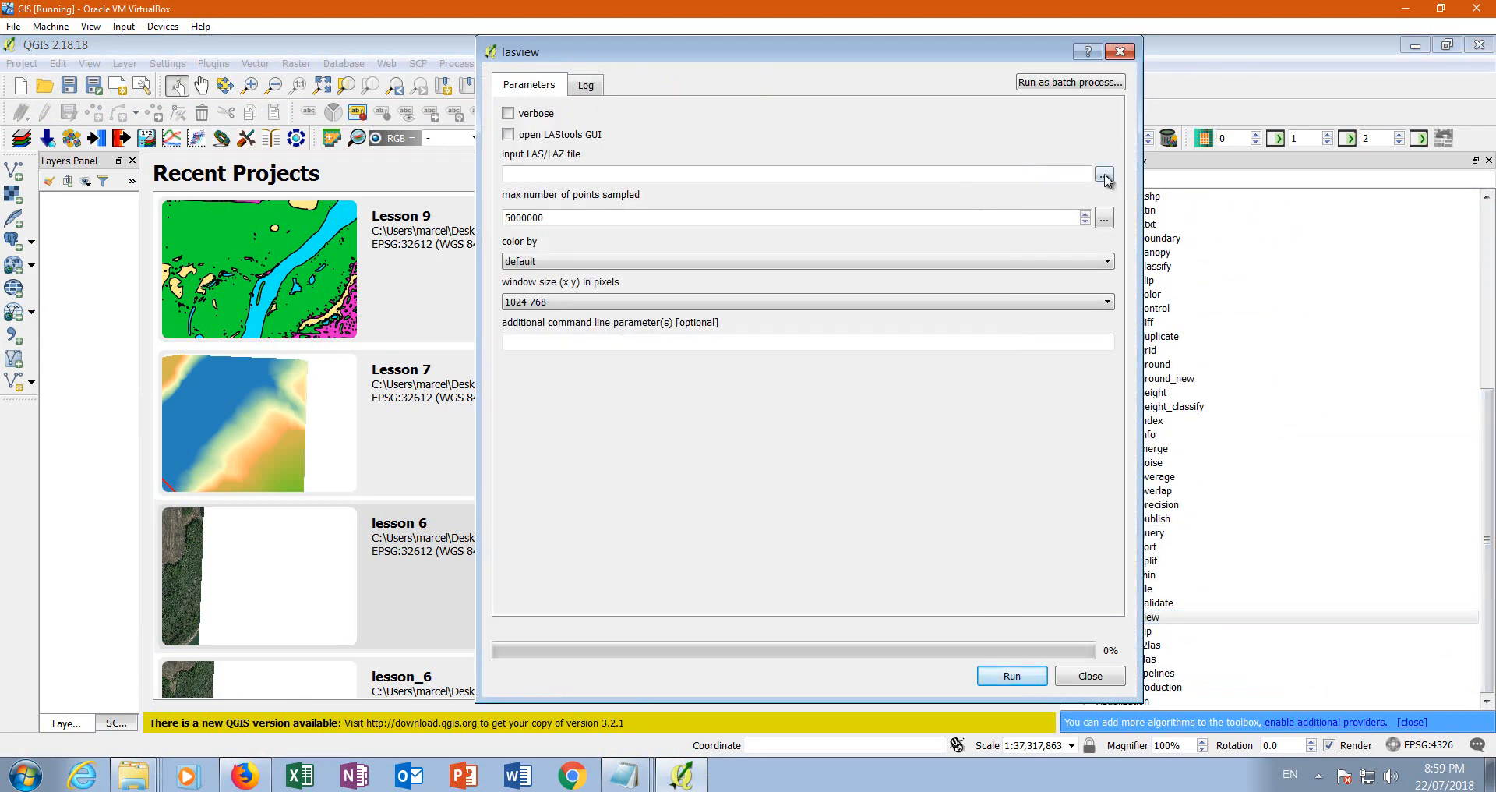
left_click(1104, 173)
left_click(700, 197)
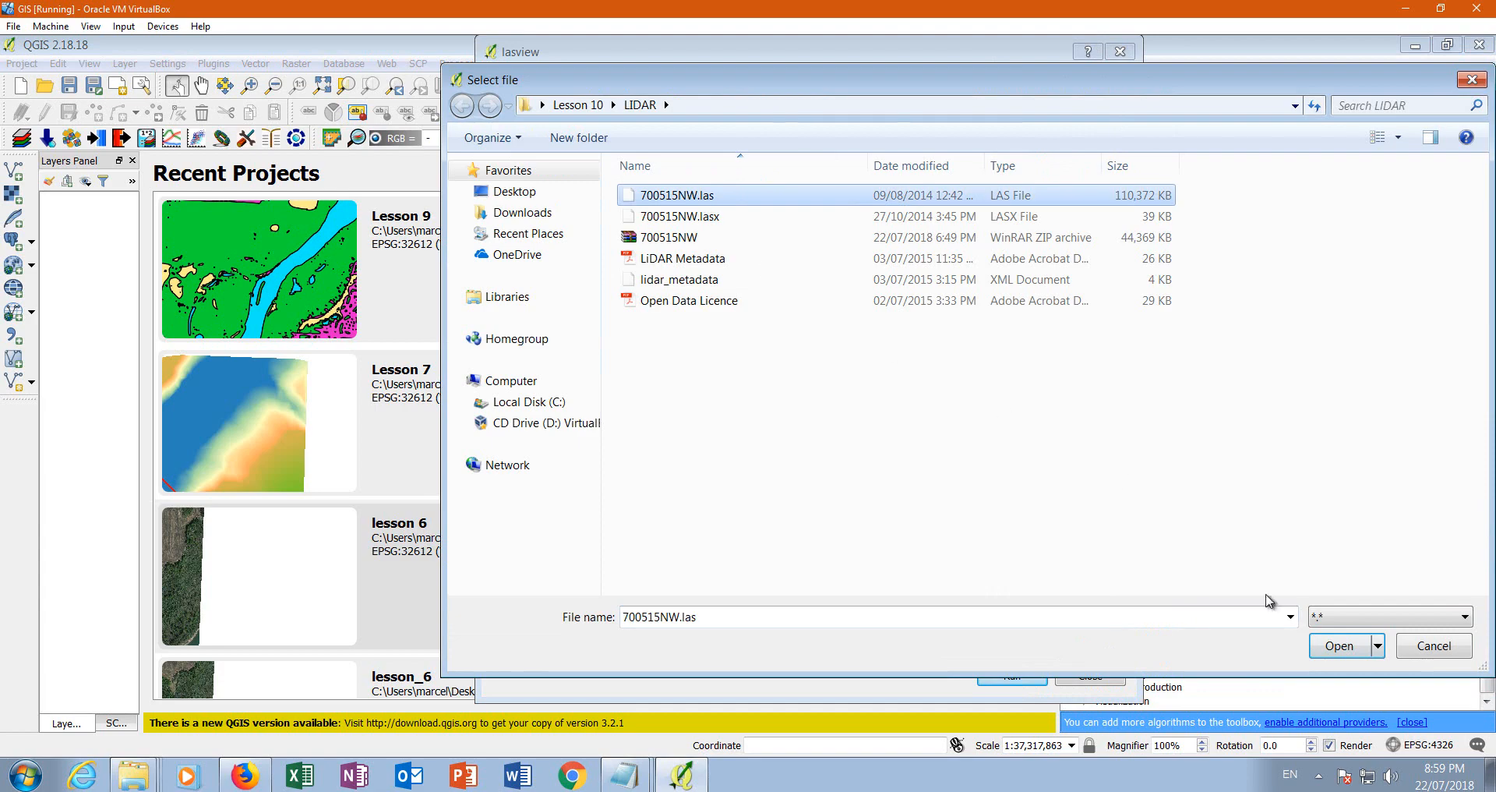
left_click(1342, 648)
left_click(997, 673)
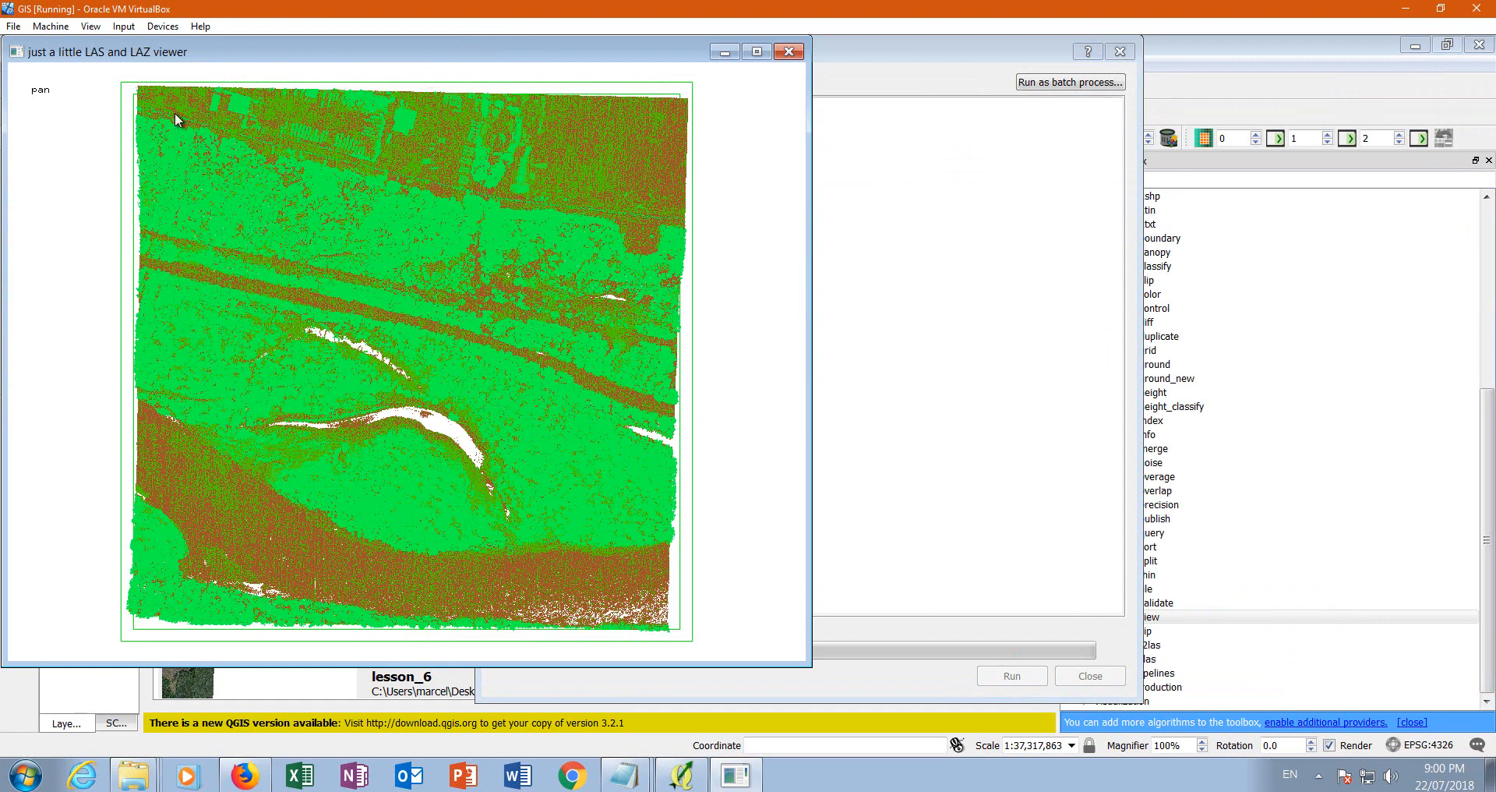
- Reclassify the rectangular roof near the tile's upper edge as building (6) with a four-corner polygon and register the edit
right_click(725, 123)
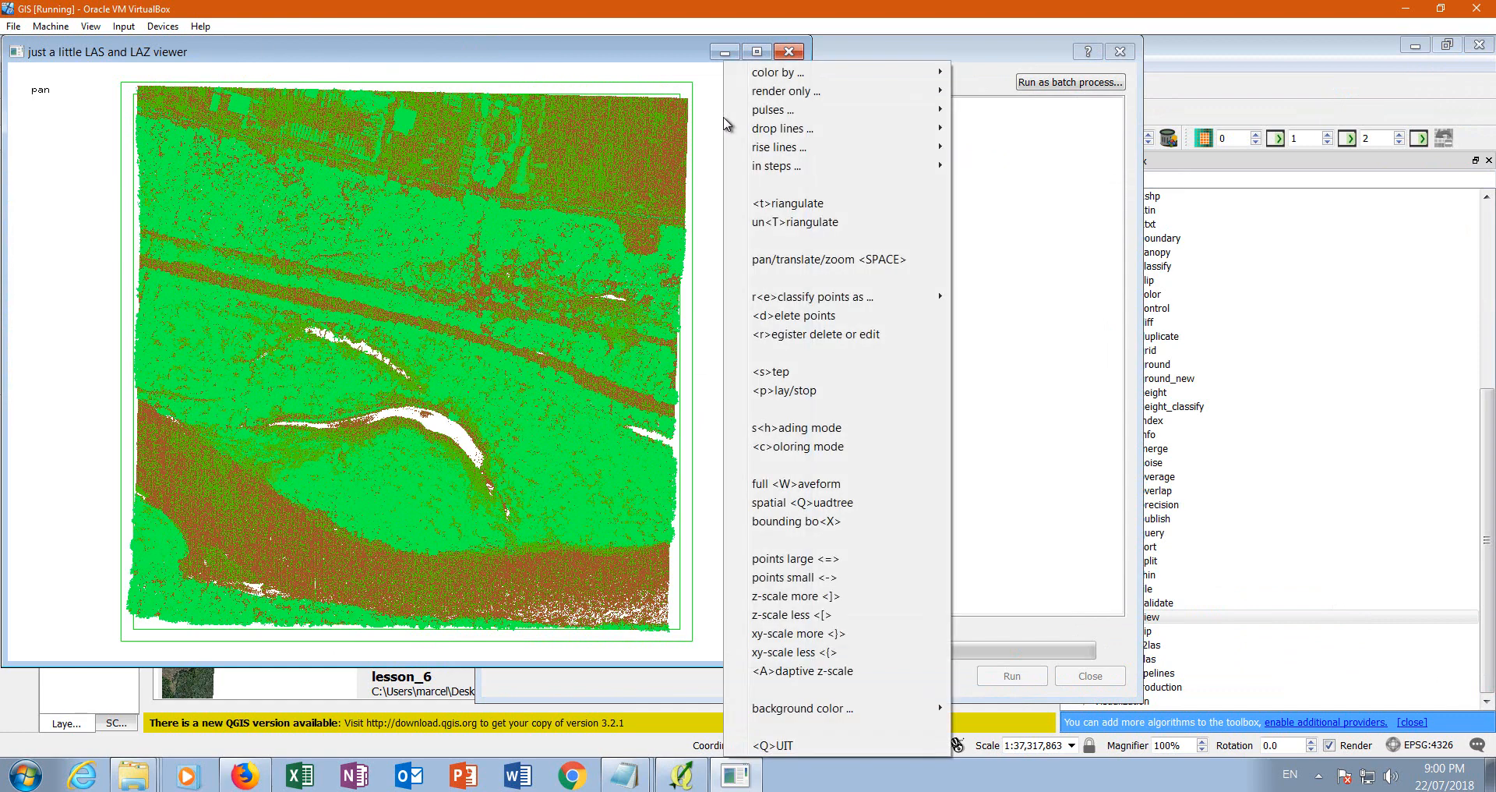
mouse_move(815, 301)
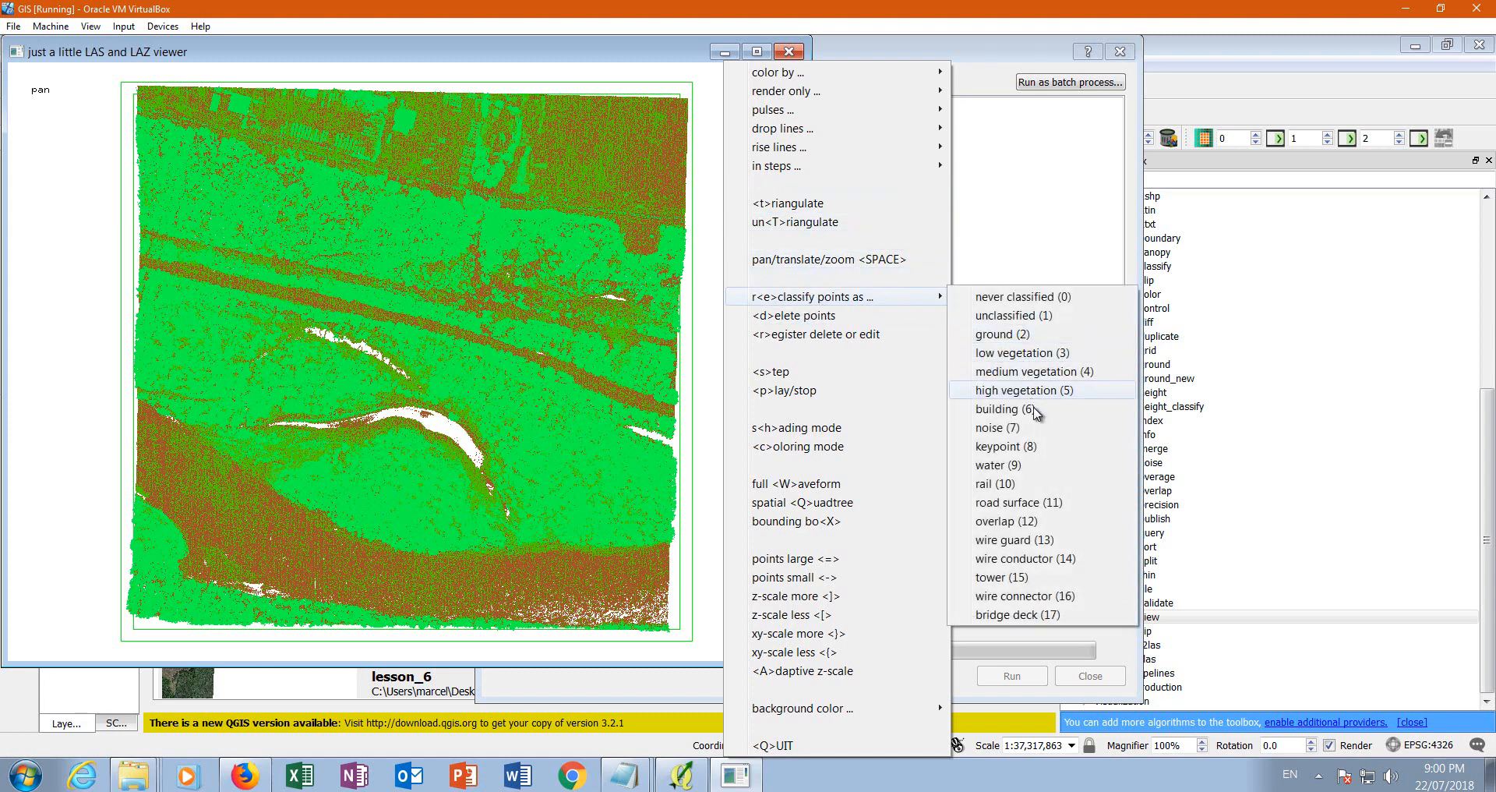
left_click(1005, 408)
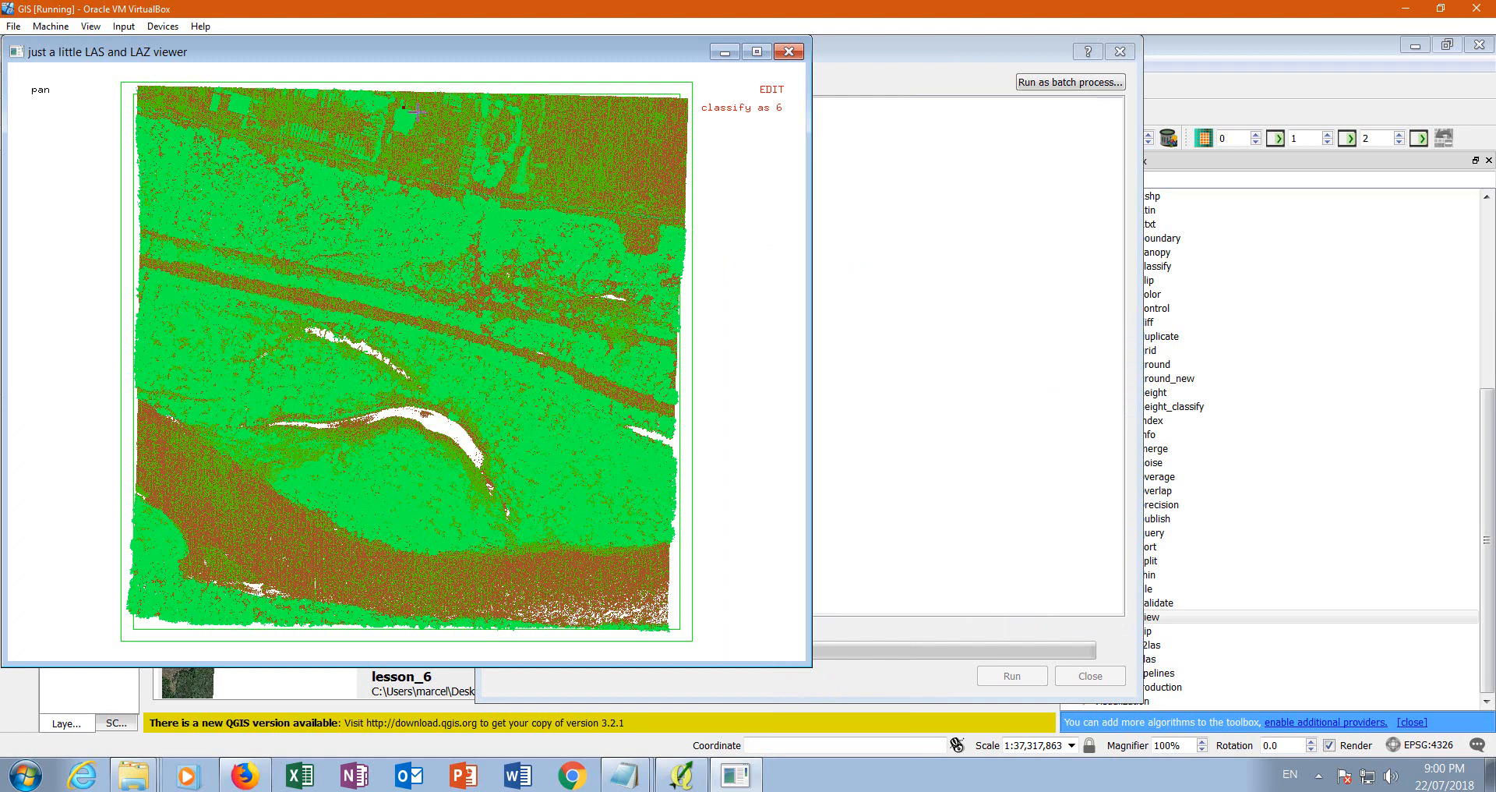
left_click(412, 130)
right_click(731, 207)
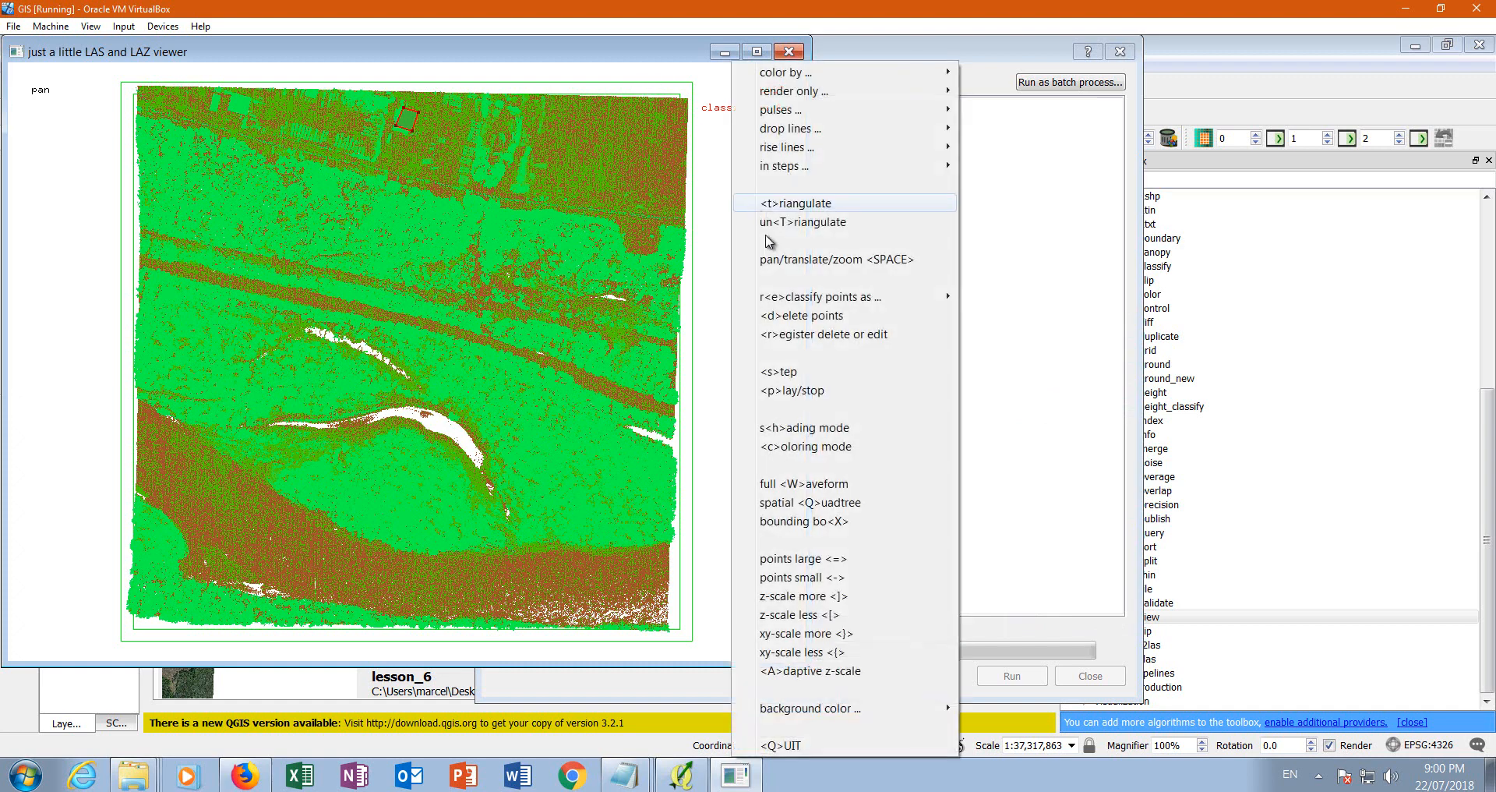
left_click(787, 337)
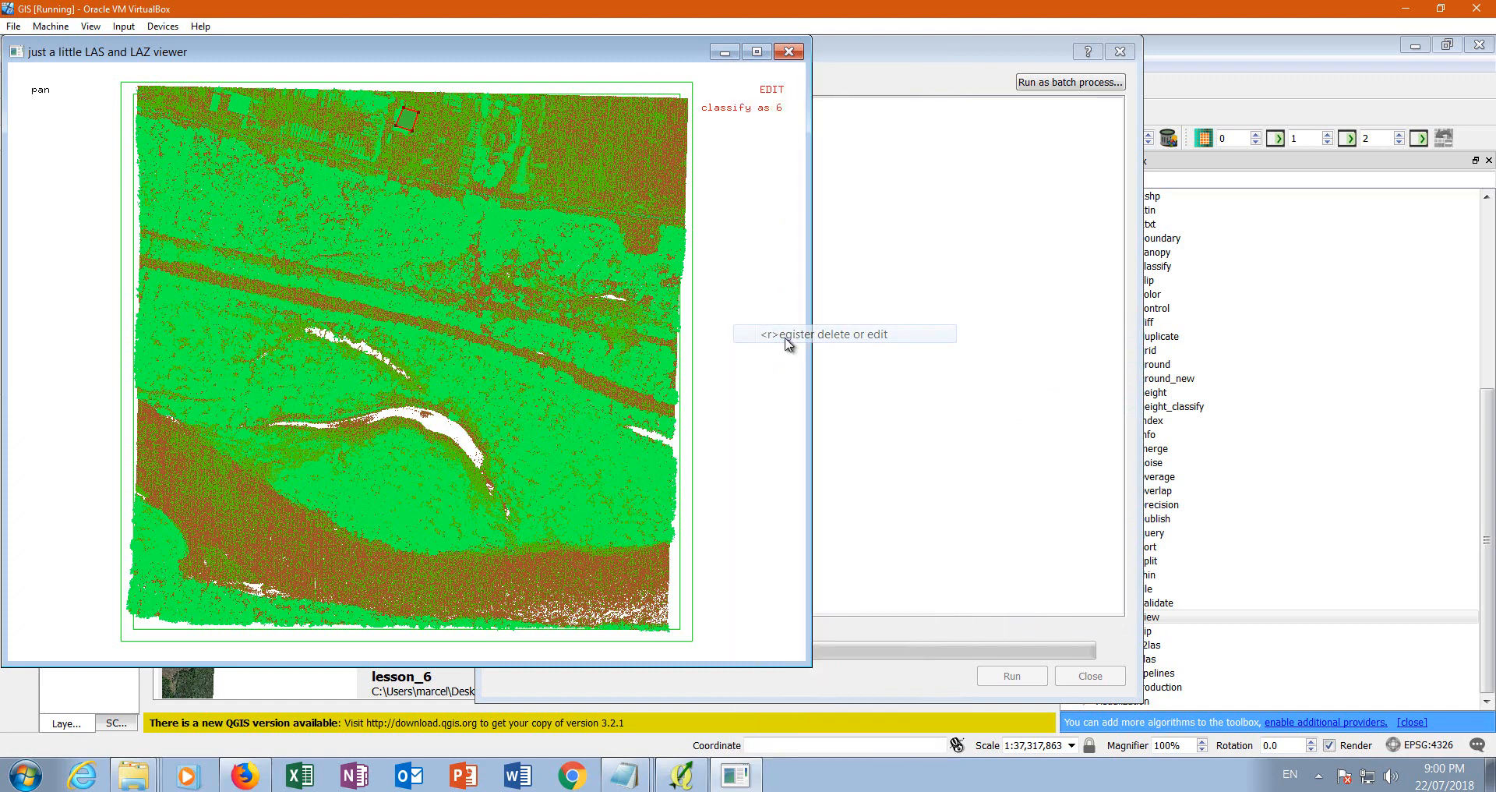
- Render only the points classified as building in the point cloud
right_click(729, 192)
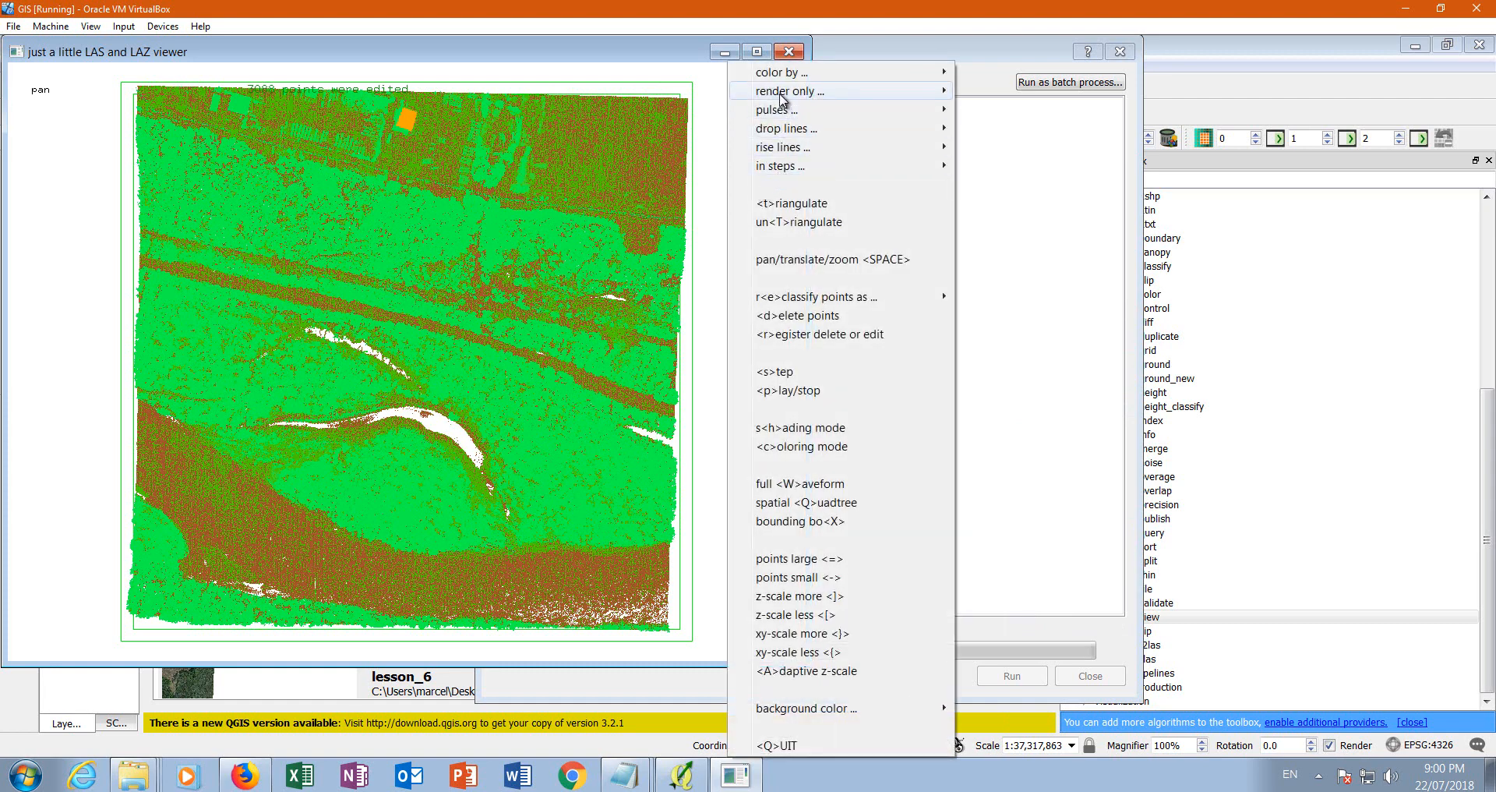
mouse_move(783, 91)
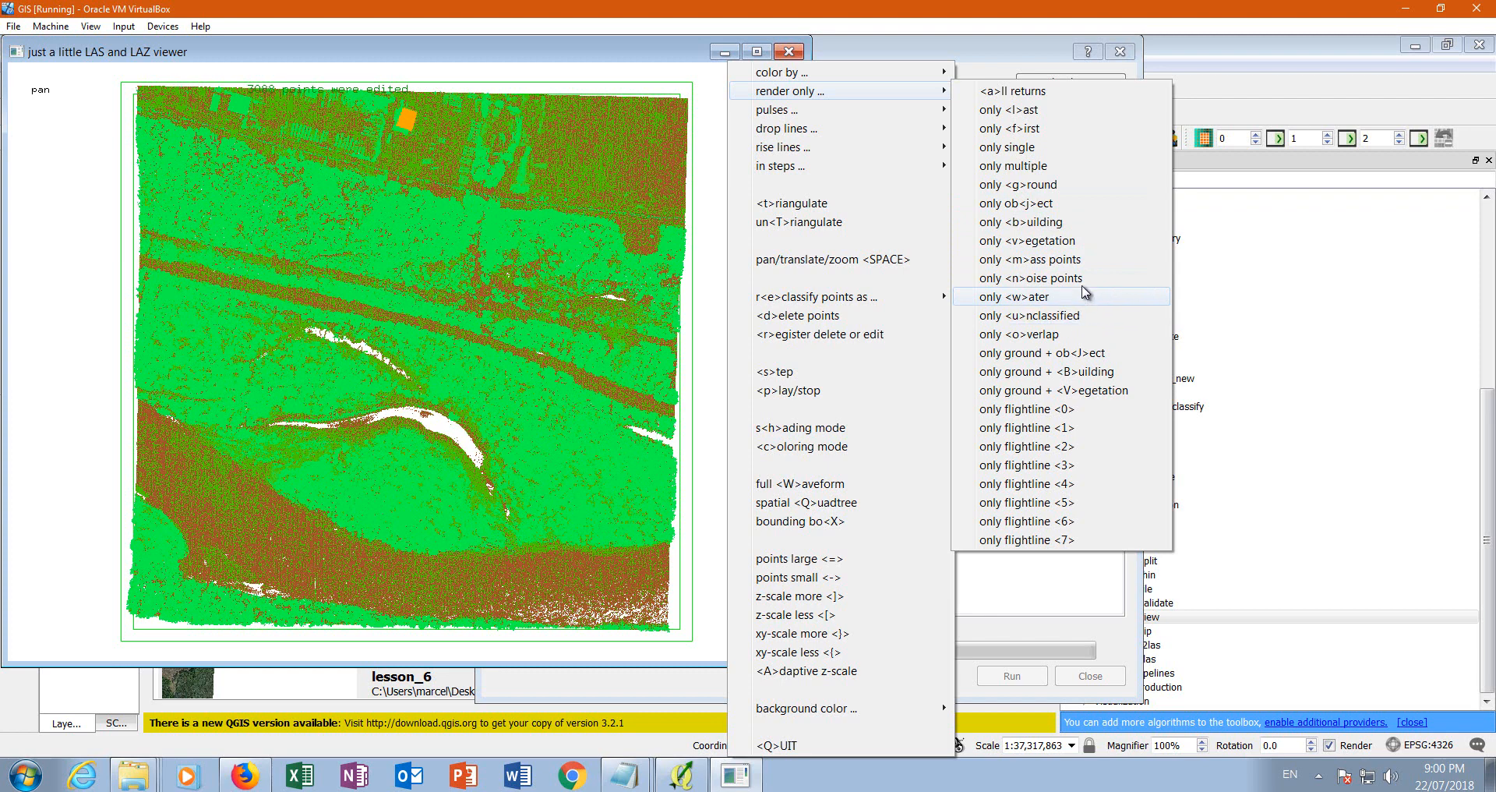
left_click(1079, 222)
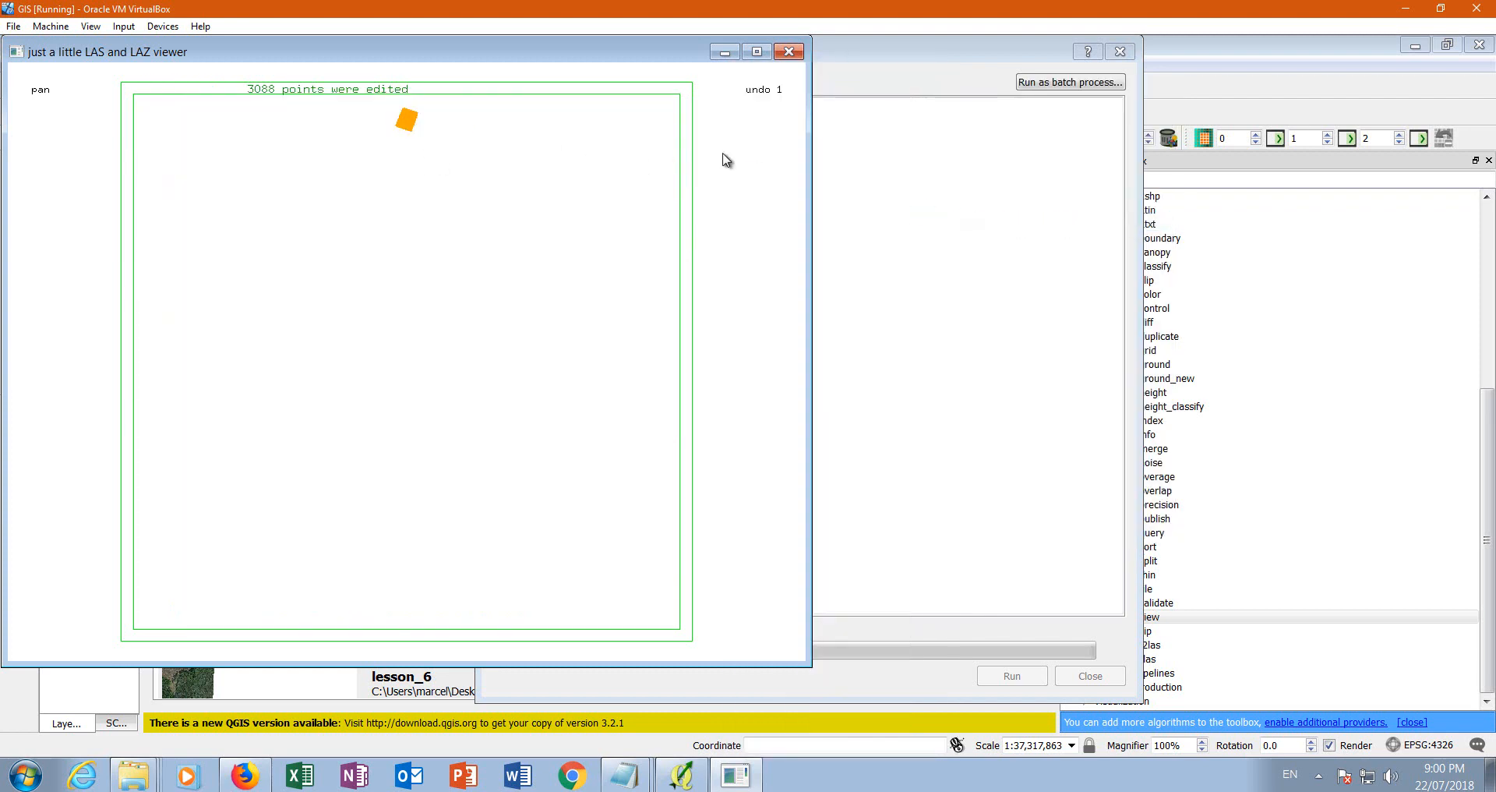
- Switch the point cloud to render only the vegetation points
right_click(750, 137)
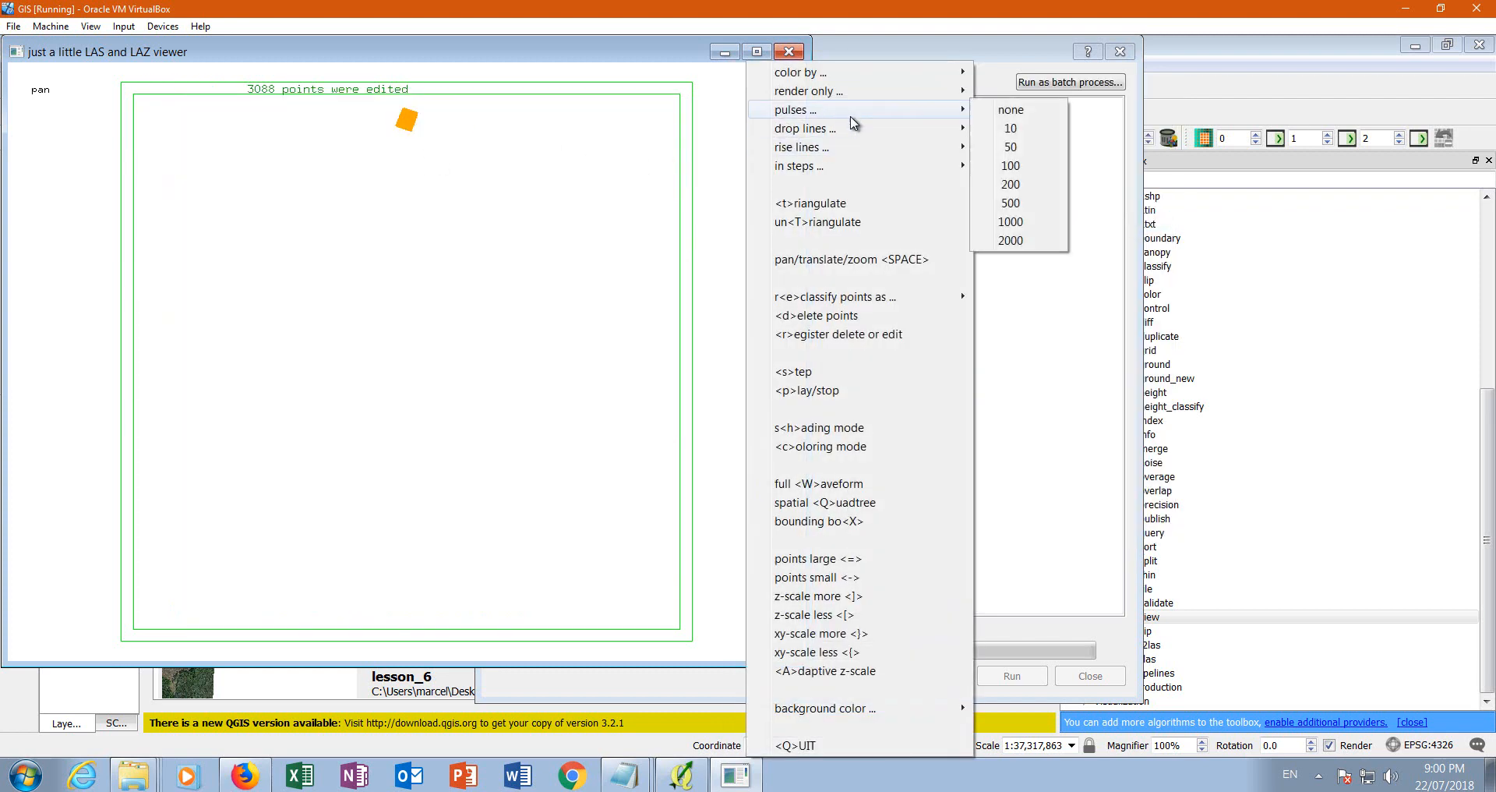
mouse_move(840, 97)
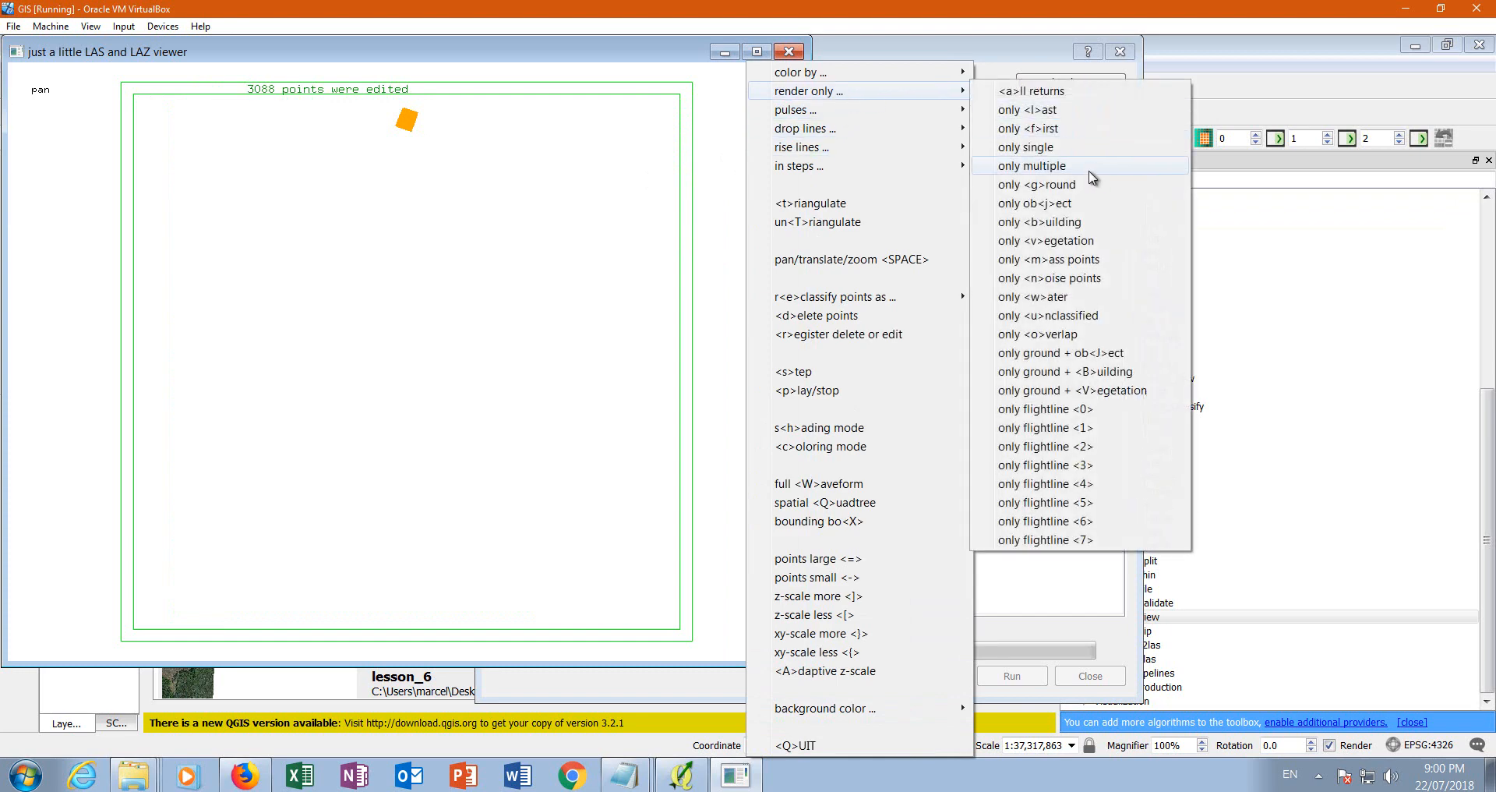
left_click(1044, 242)
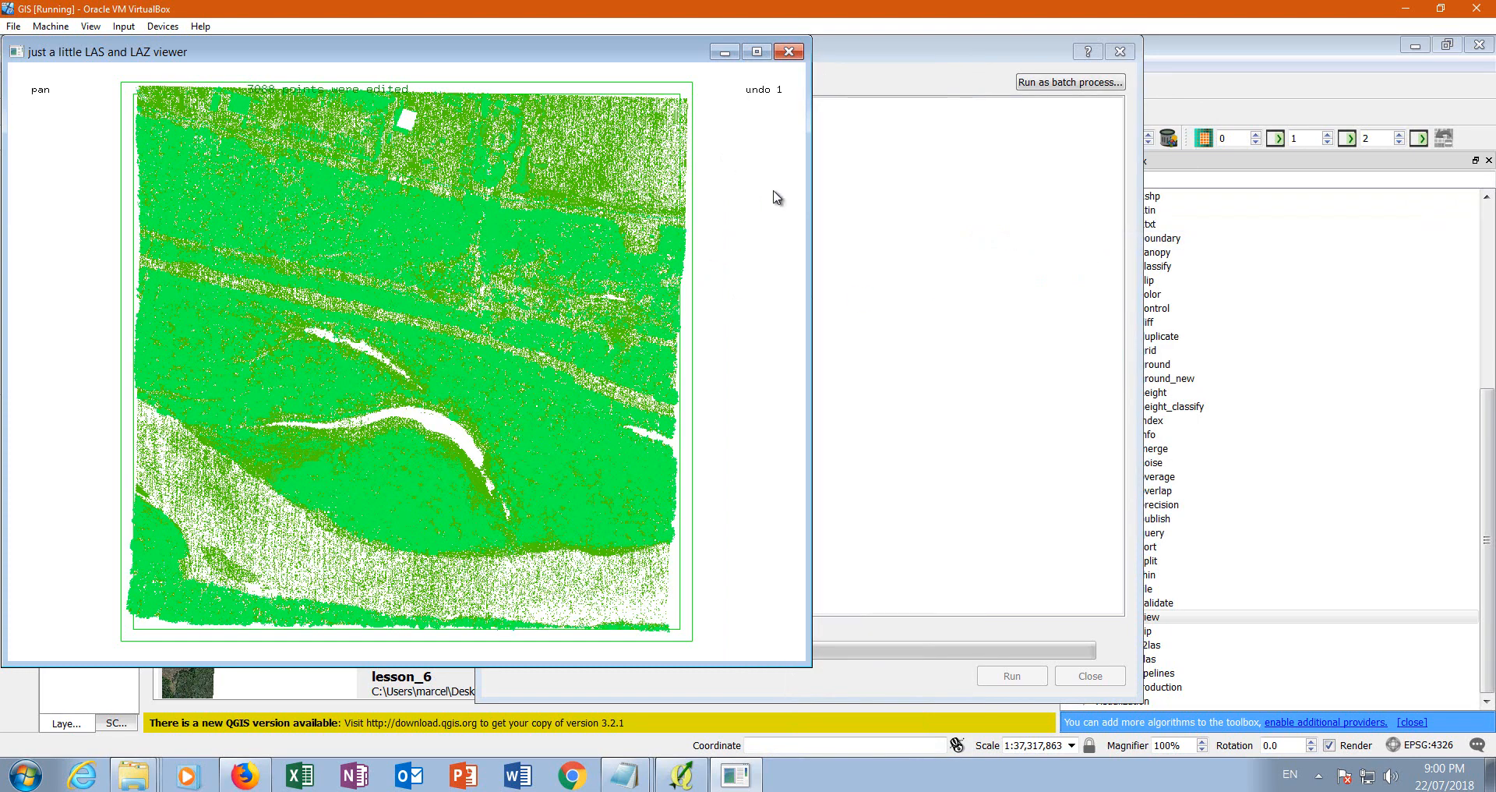
- Switch the point cloud to render only the ground points
right_click(762, 149)
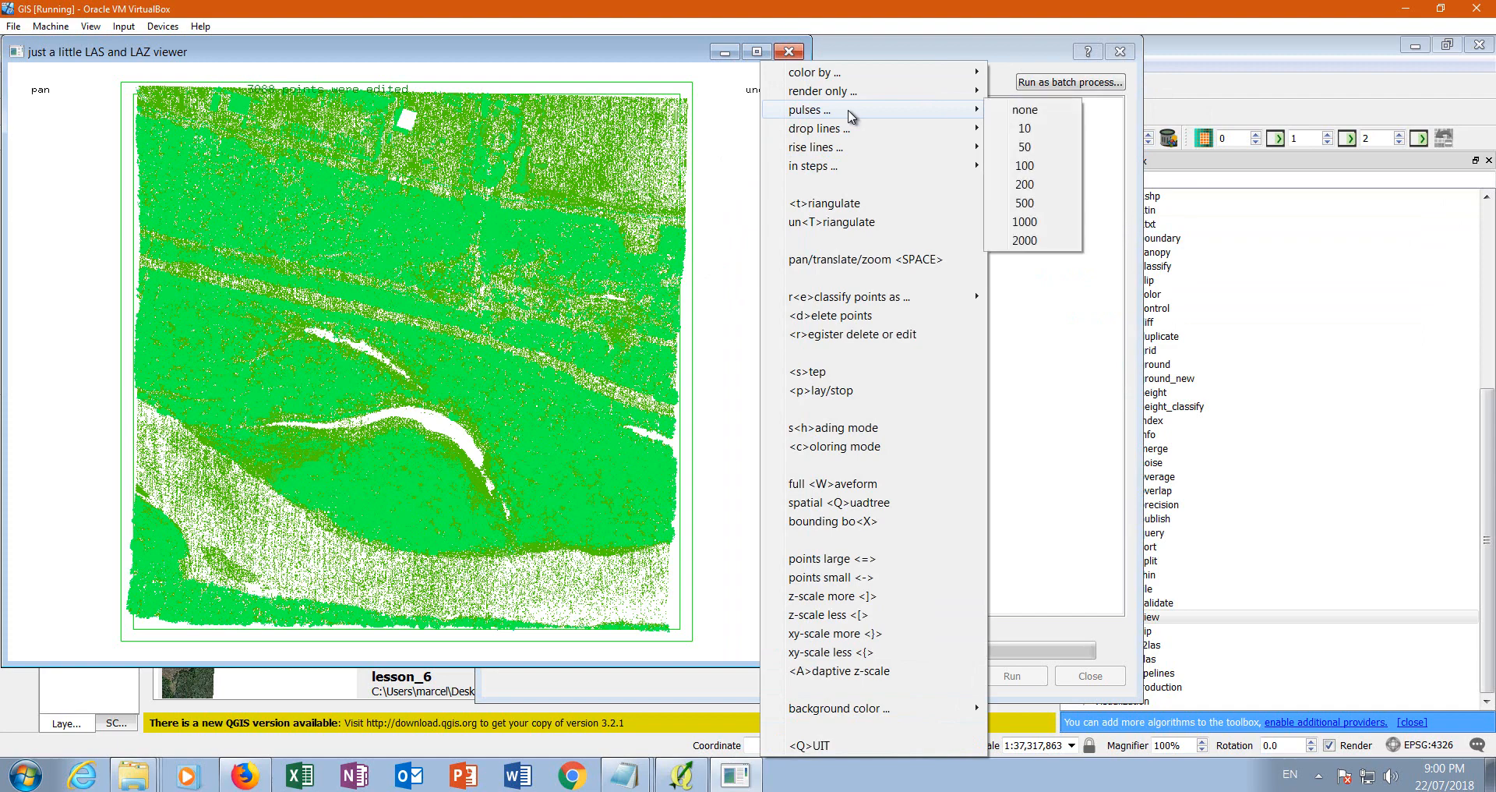
mouse_move(851, 93)
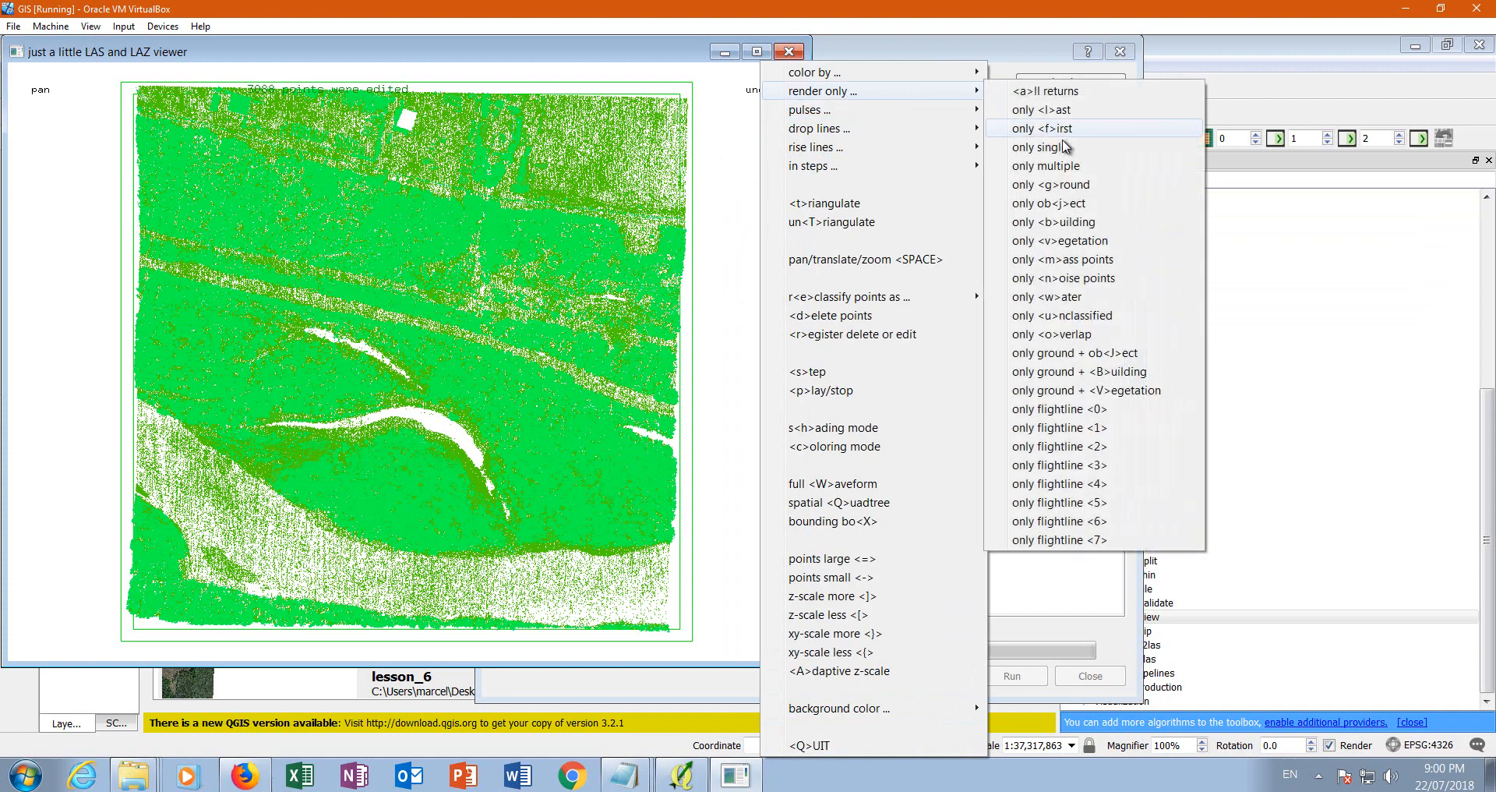
left_click(1105, 185)
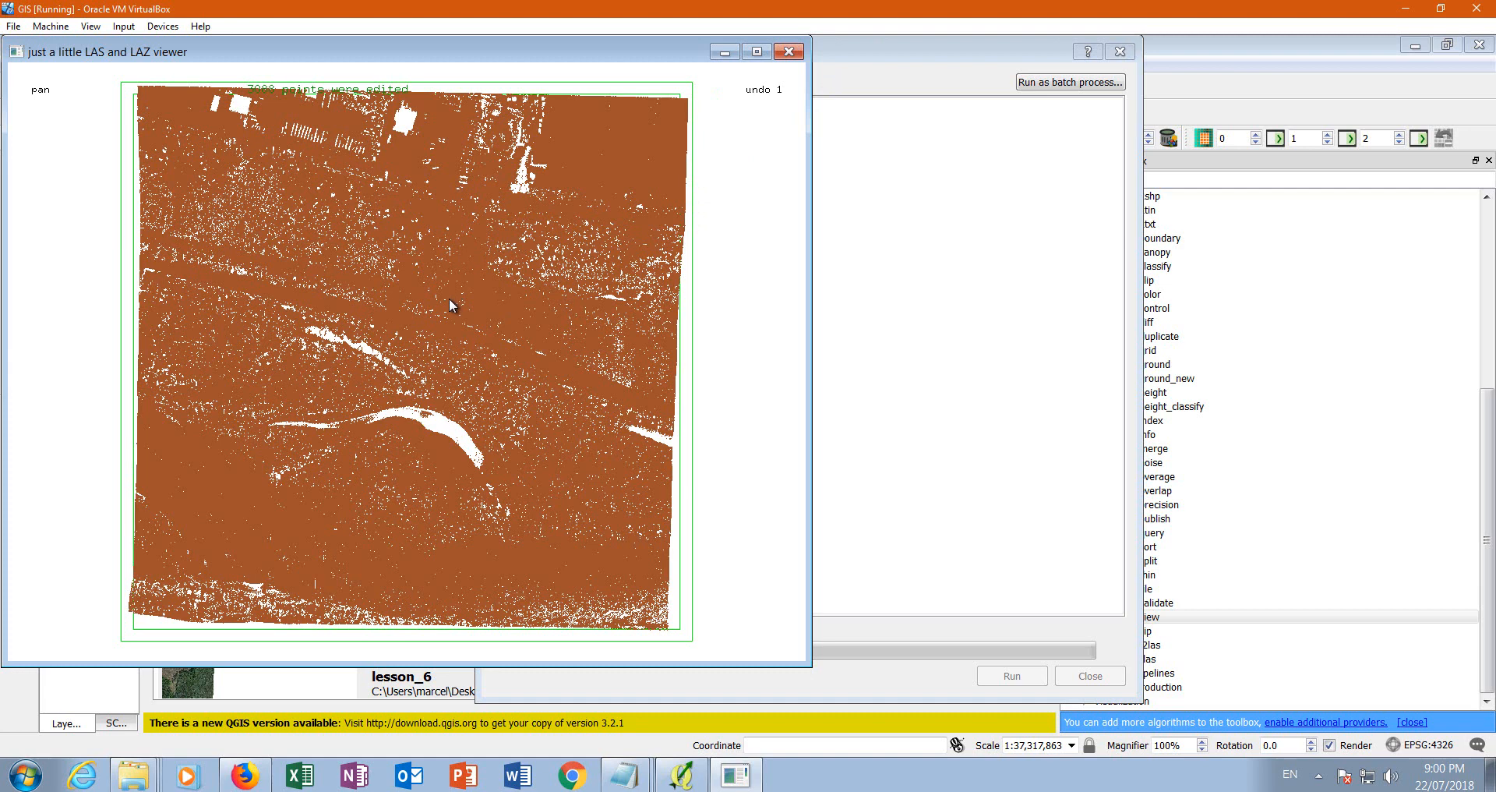
- Close the point cloud viewer and check the example usage commands for lasground and lasclassify in the lasclassify README in Notepad
left_click(788, 52)
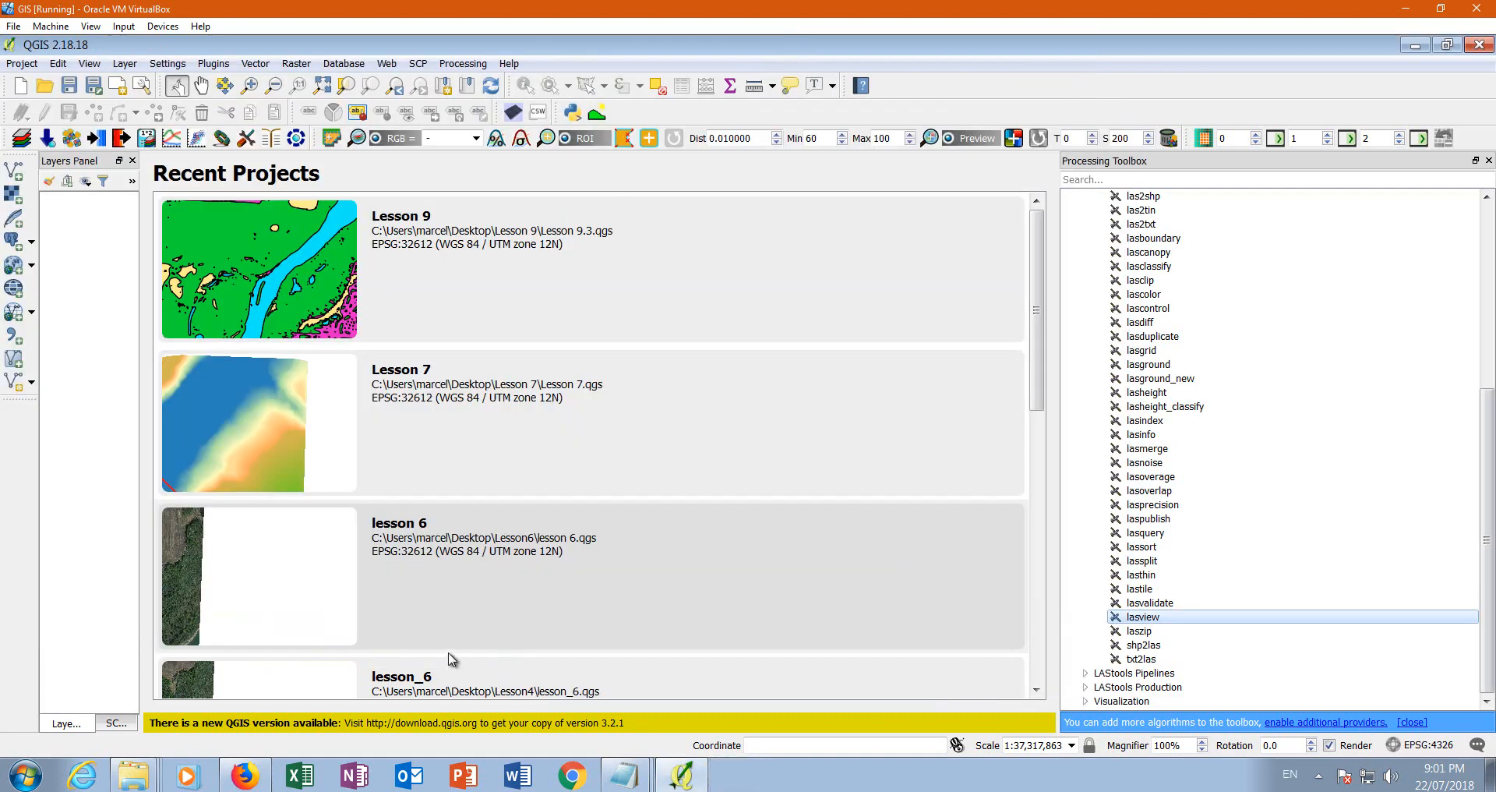
mouse_move(633, 775)
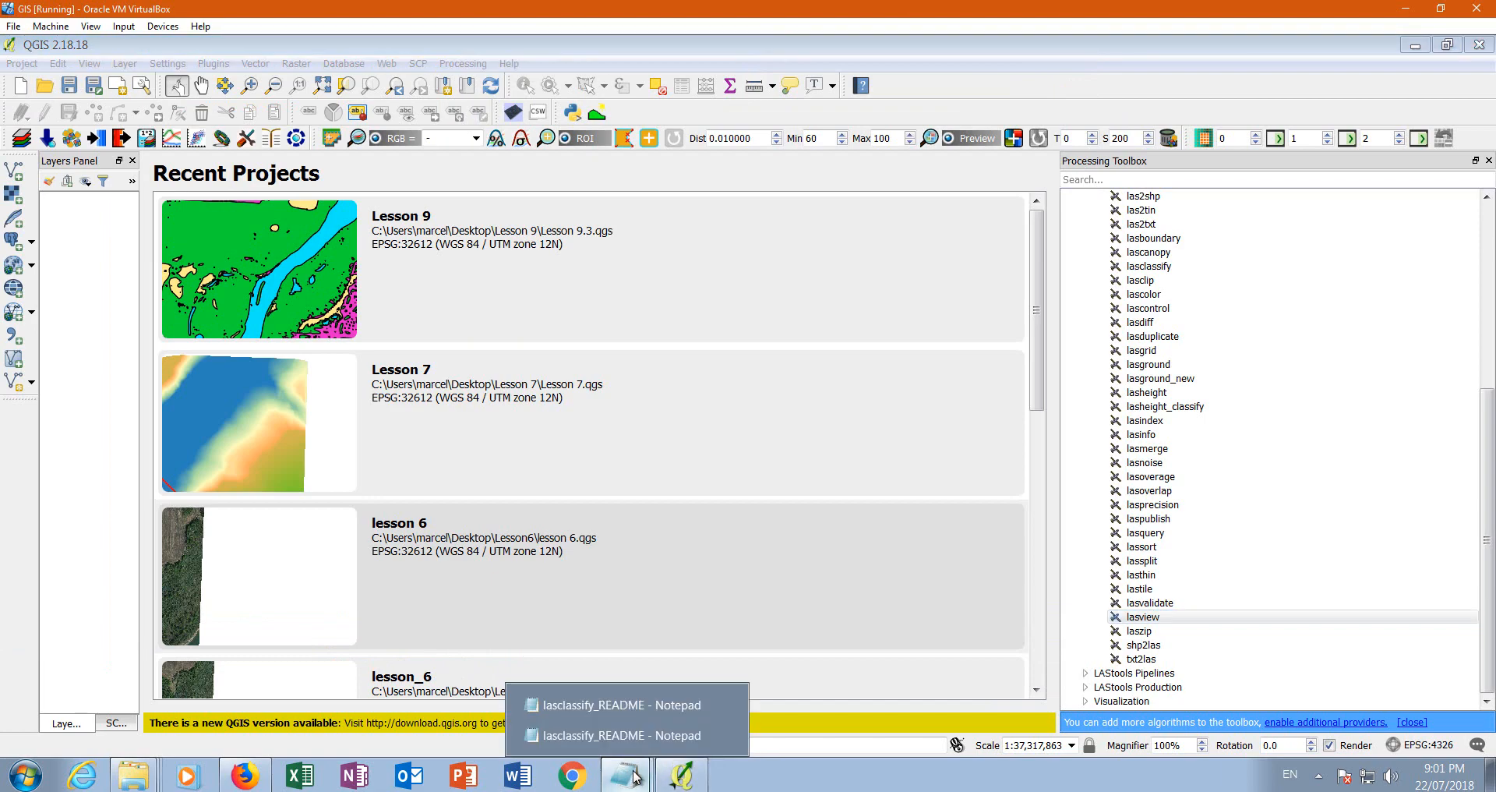
left_click(606, 704)
scroll(394, 582, "up", 20)
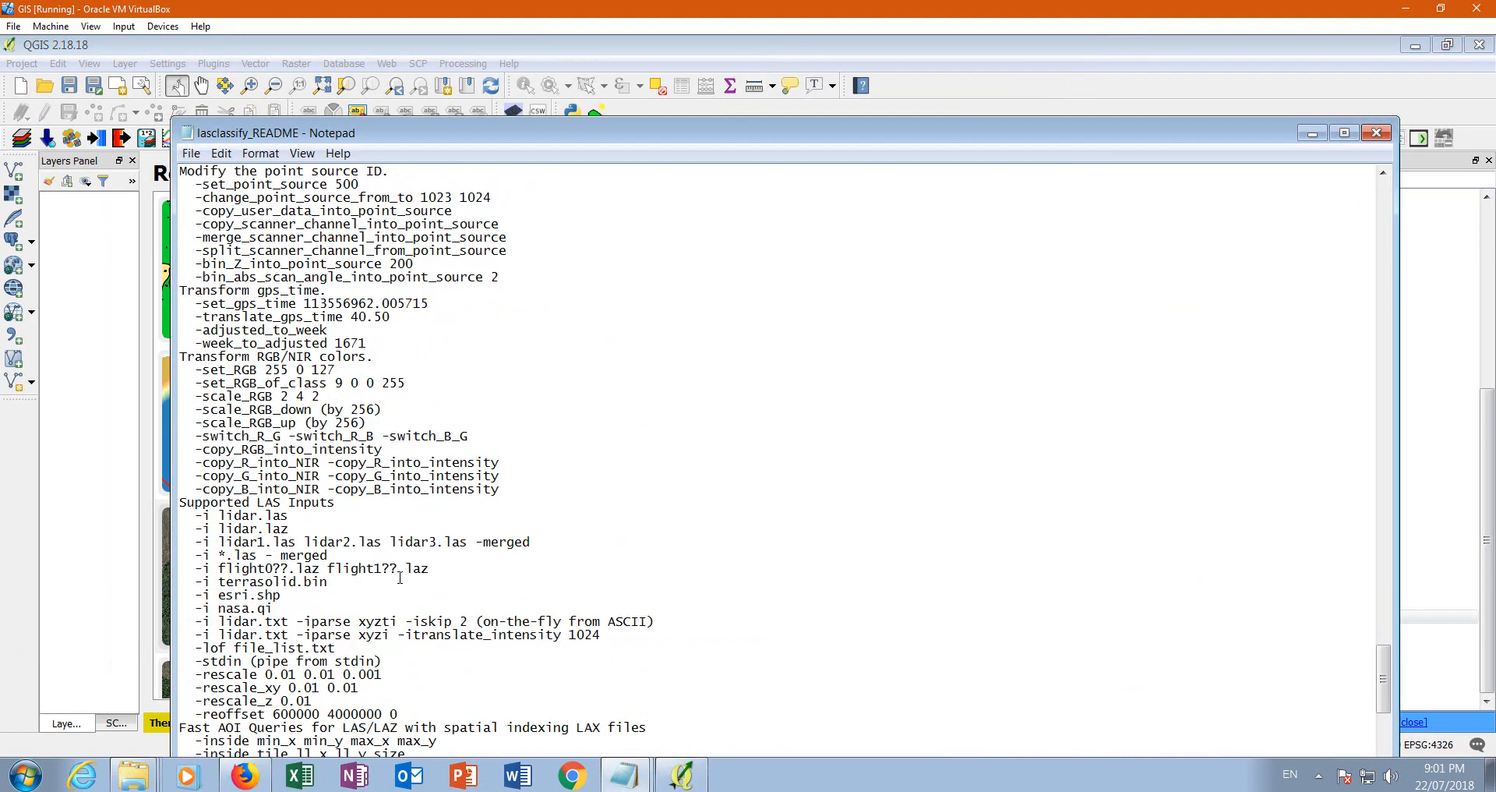
left_click_drag(1388, 556, 1387, 296)
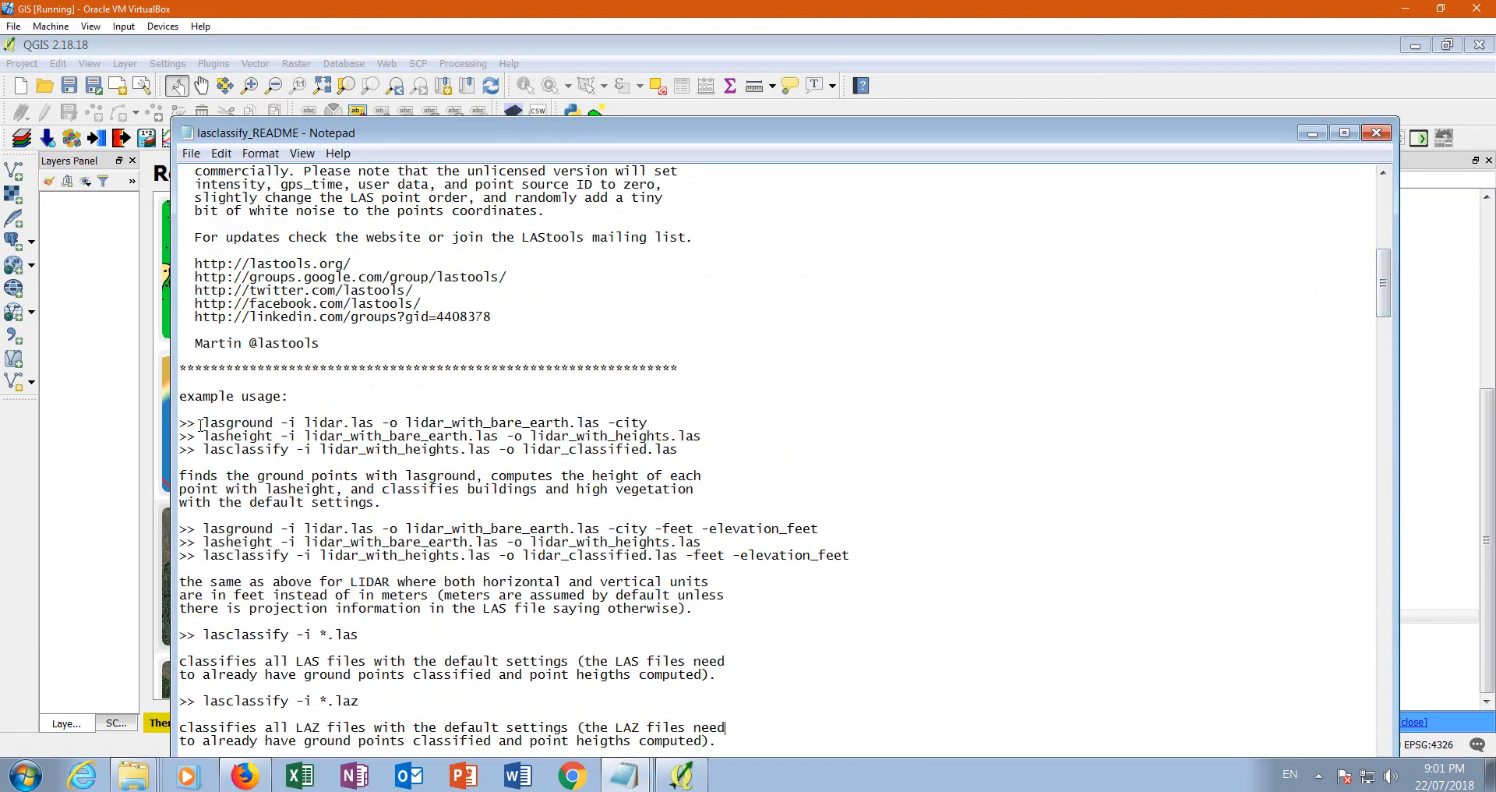
left_click_drag(205, 424, 295, 449)
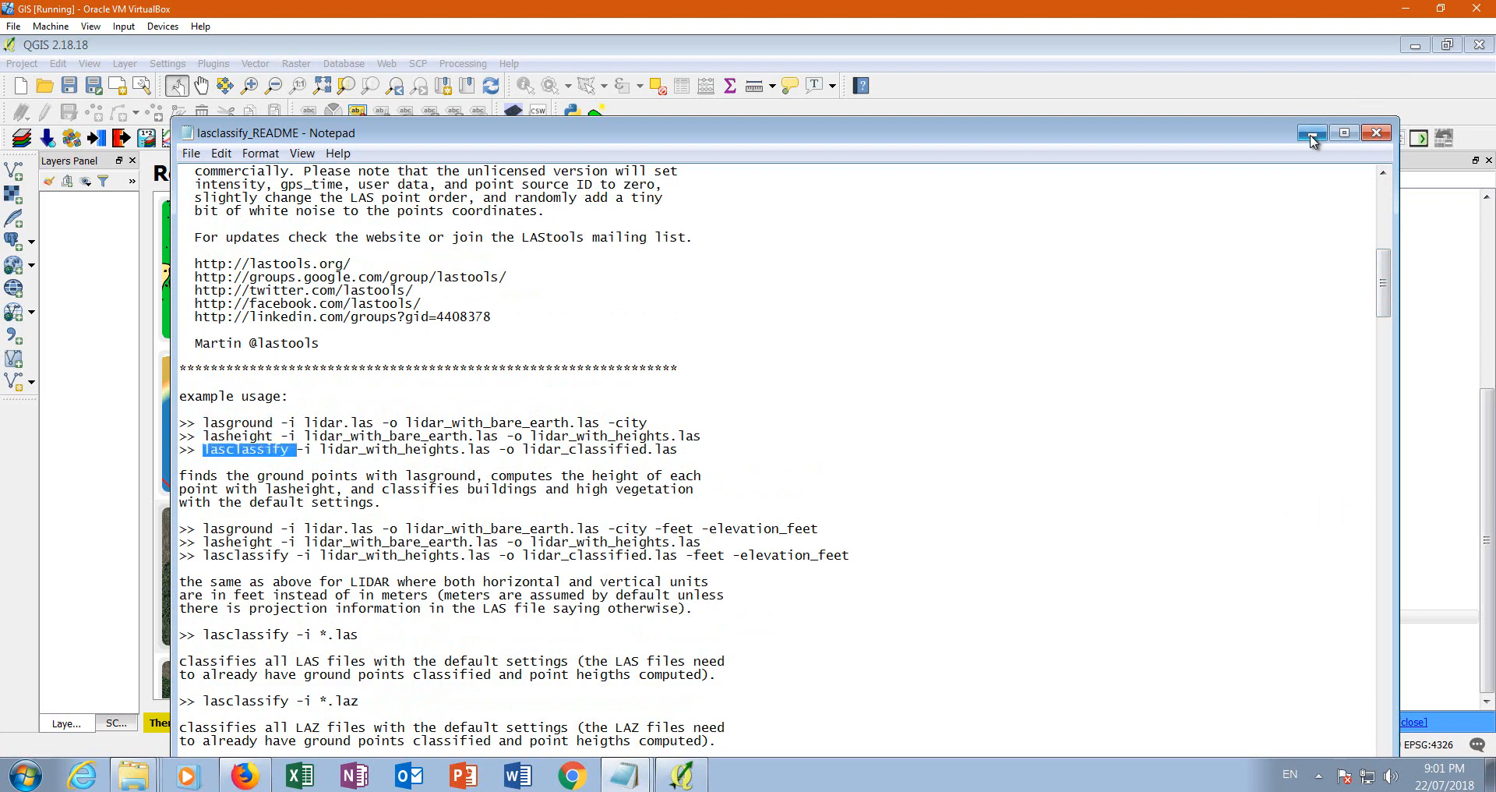
left_click(208, 450)
left_click_drag(205, 424, 282, 423)
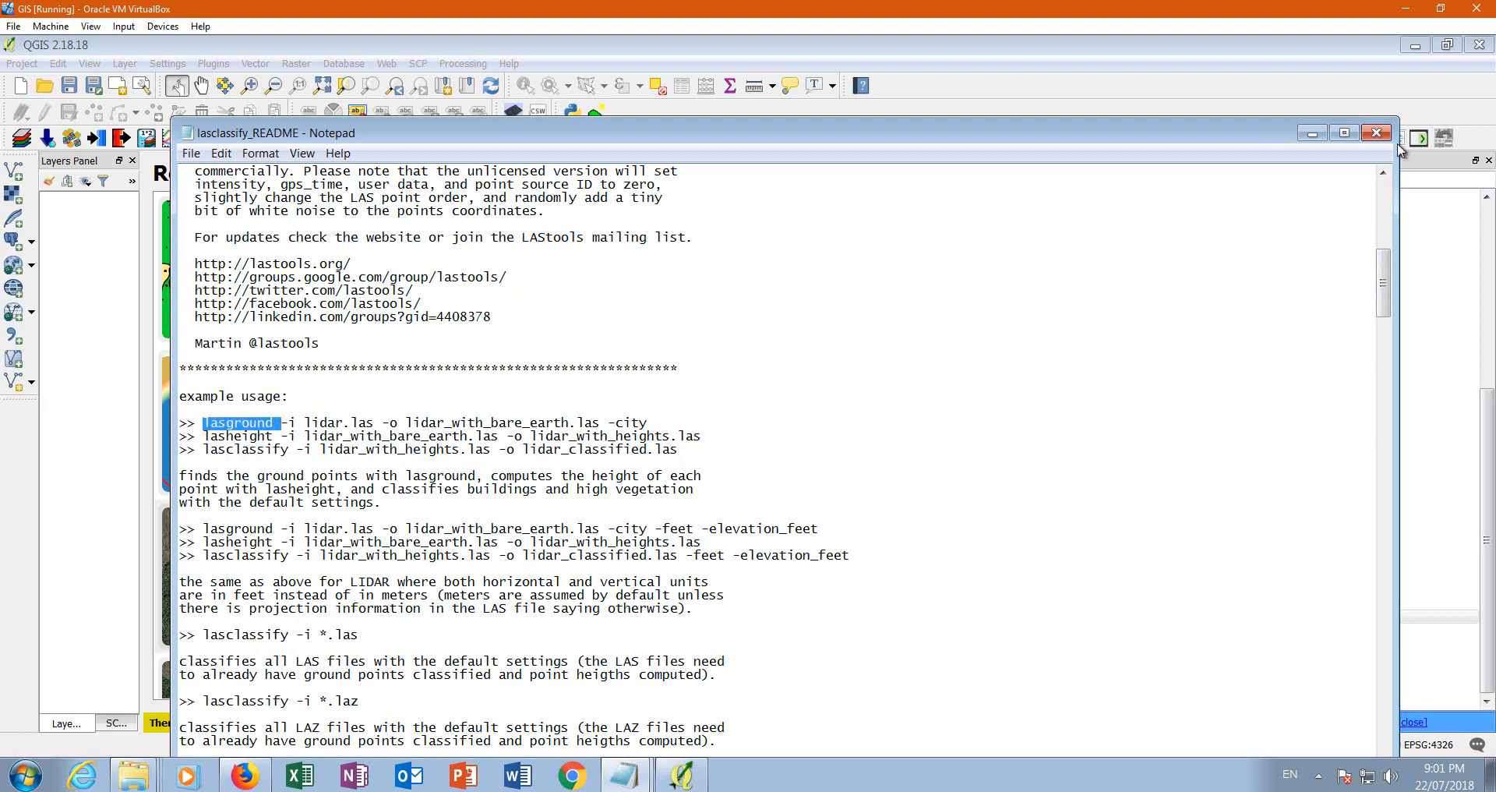
left_click(1313, 134)
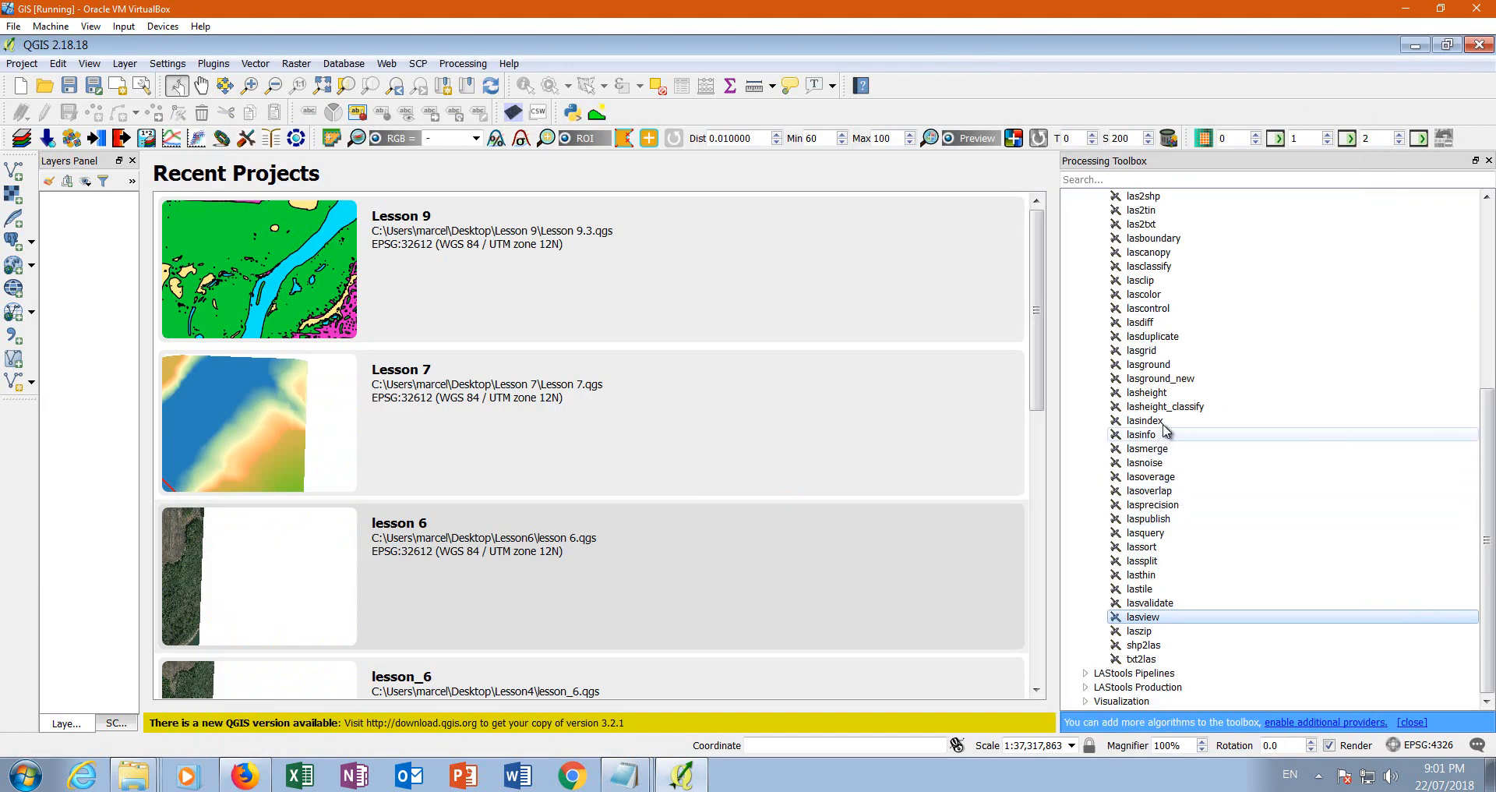
- Open the lasground tool in QGIS and load 700515NW.las from the LIDAR folder as its input file
double_click(1172, 370)
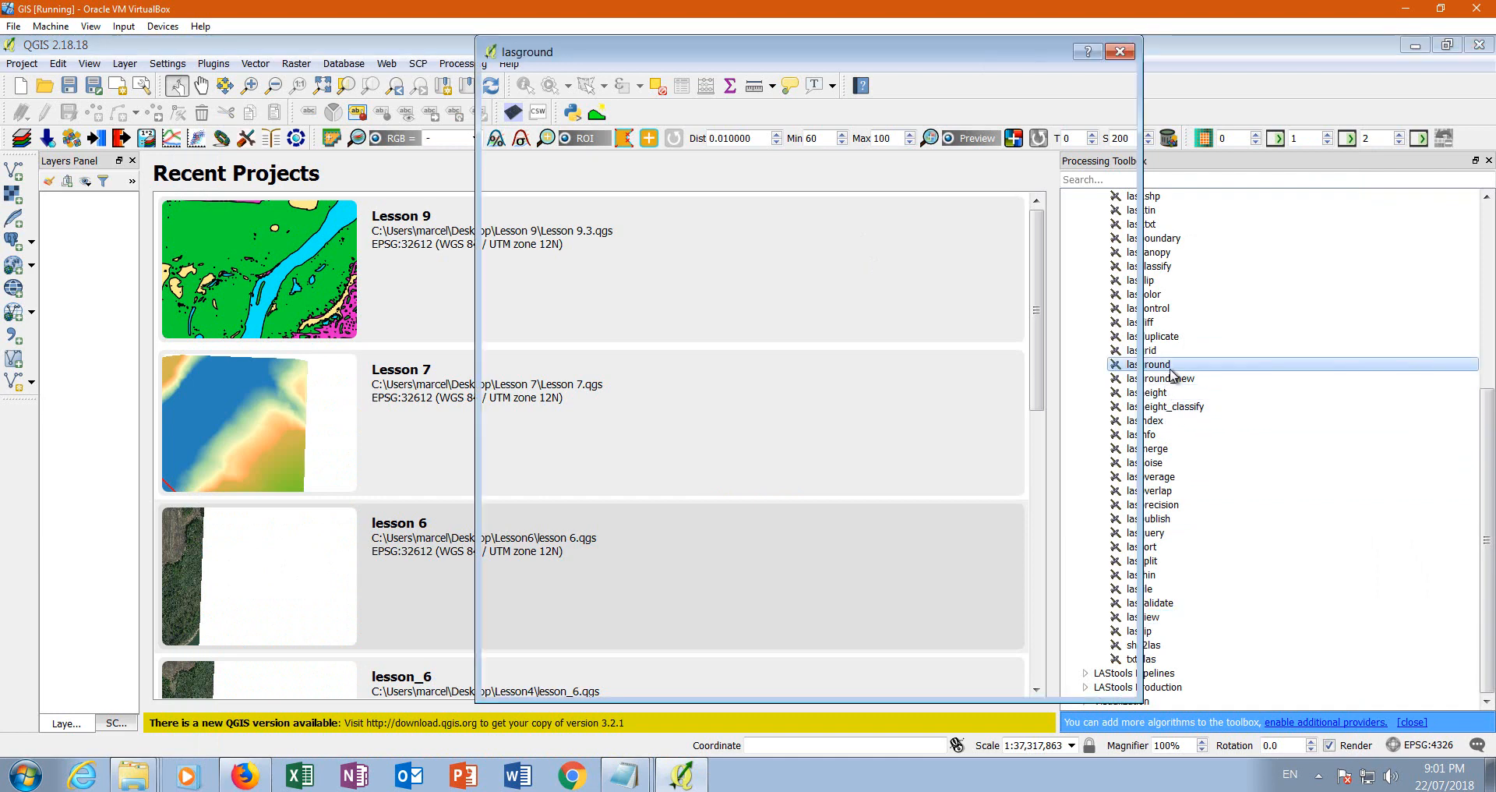
left_click(1103, 174)
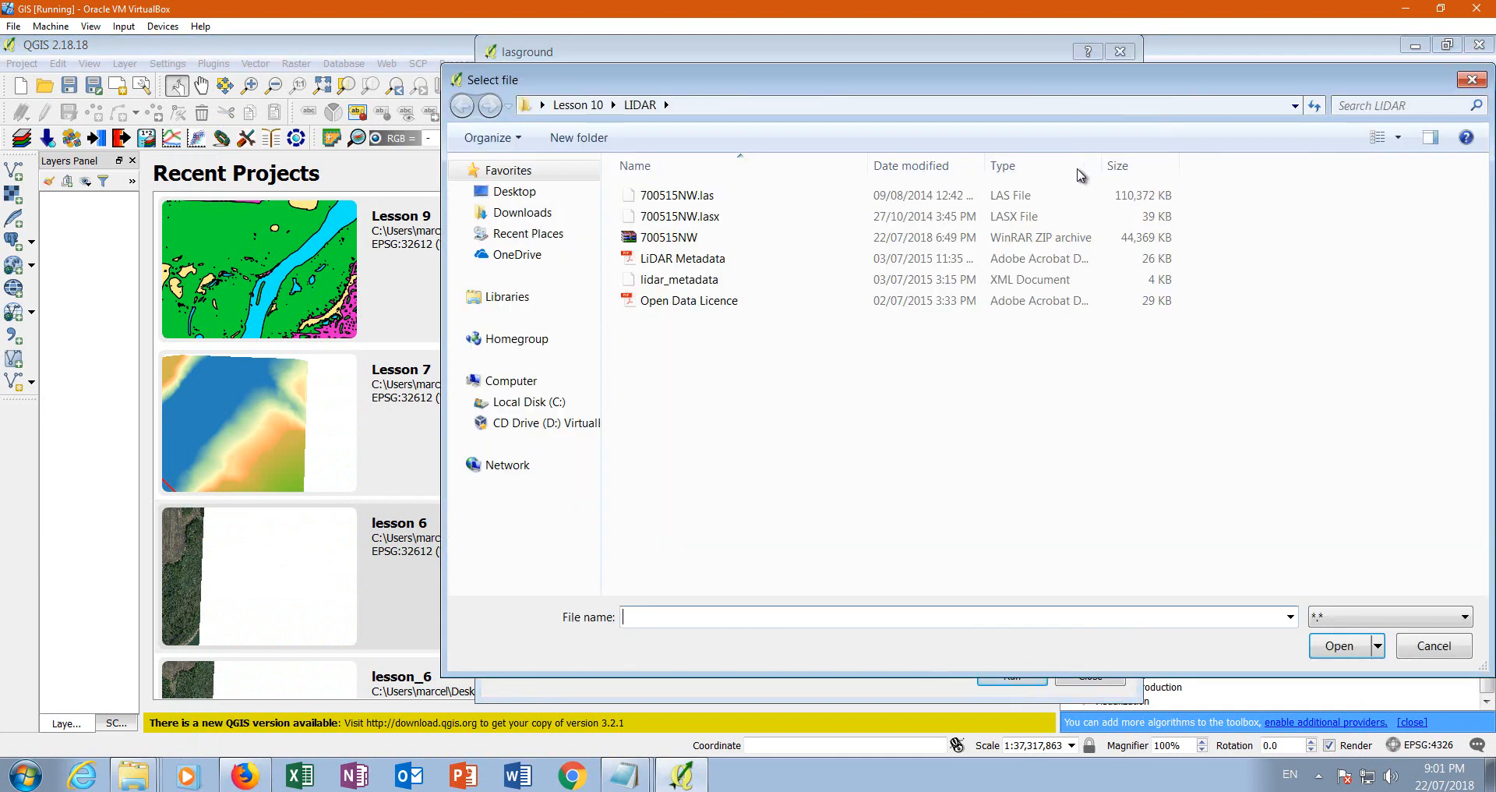
left_click(702, 196)
left_click(1337, 646)
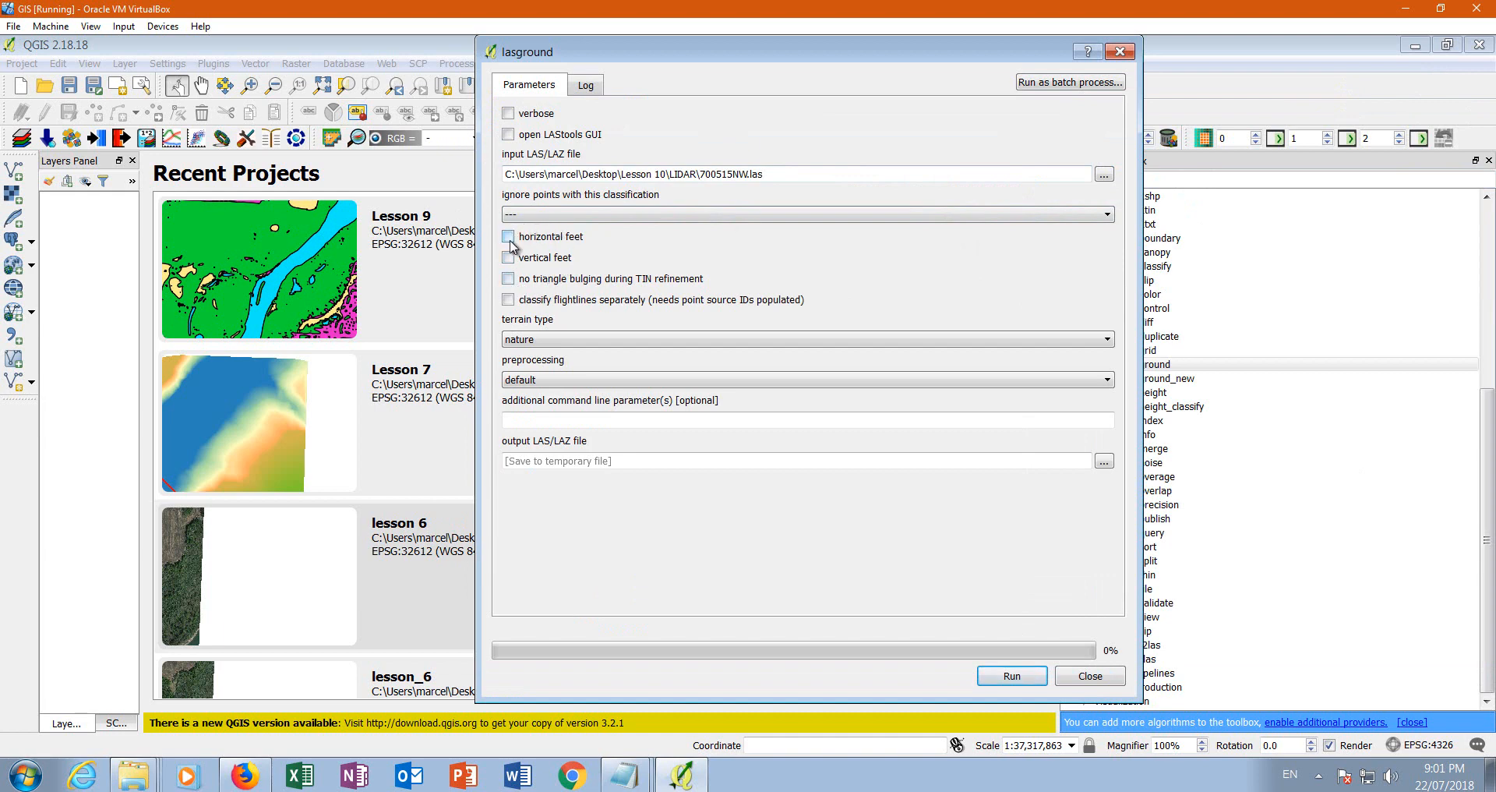
- Set the lasground terrain type to wilderness and the preprocessing to extra_fine
left_click_drag(826, 51, 993, 84)
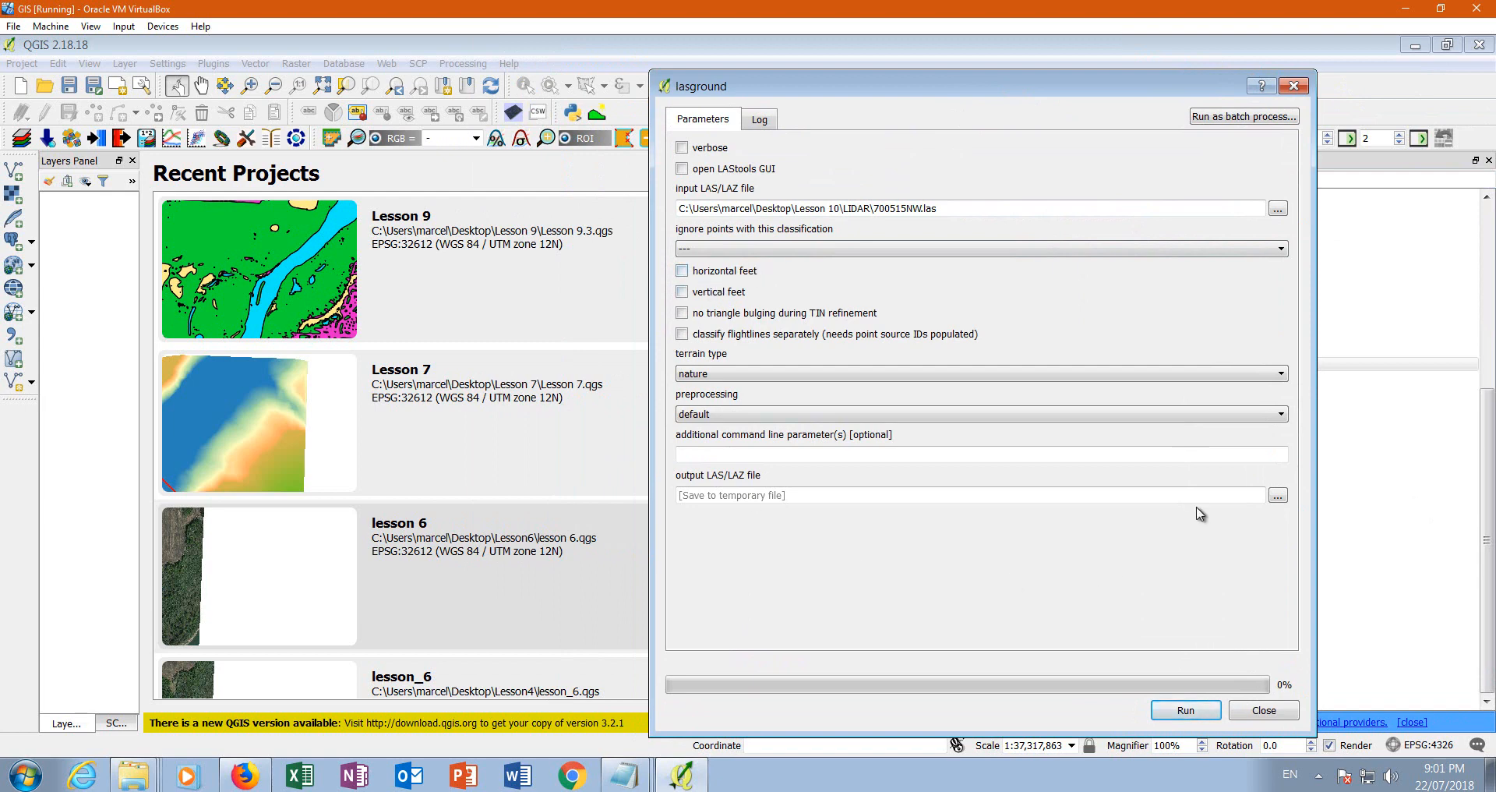
left_click(752, 374)
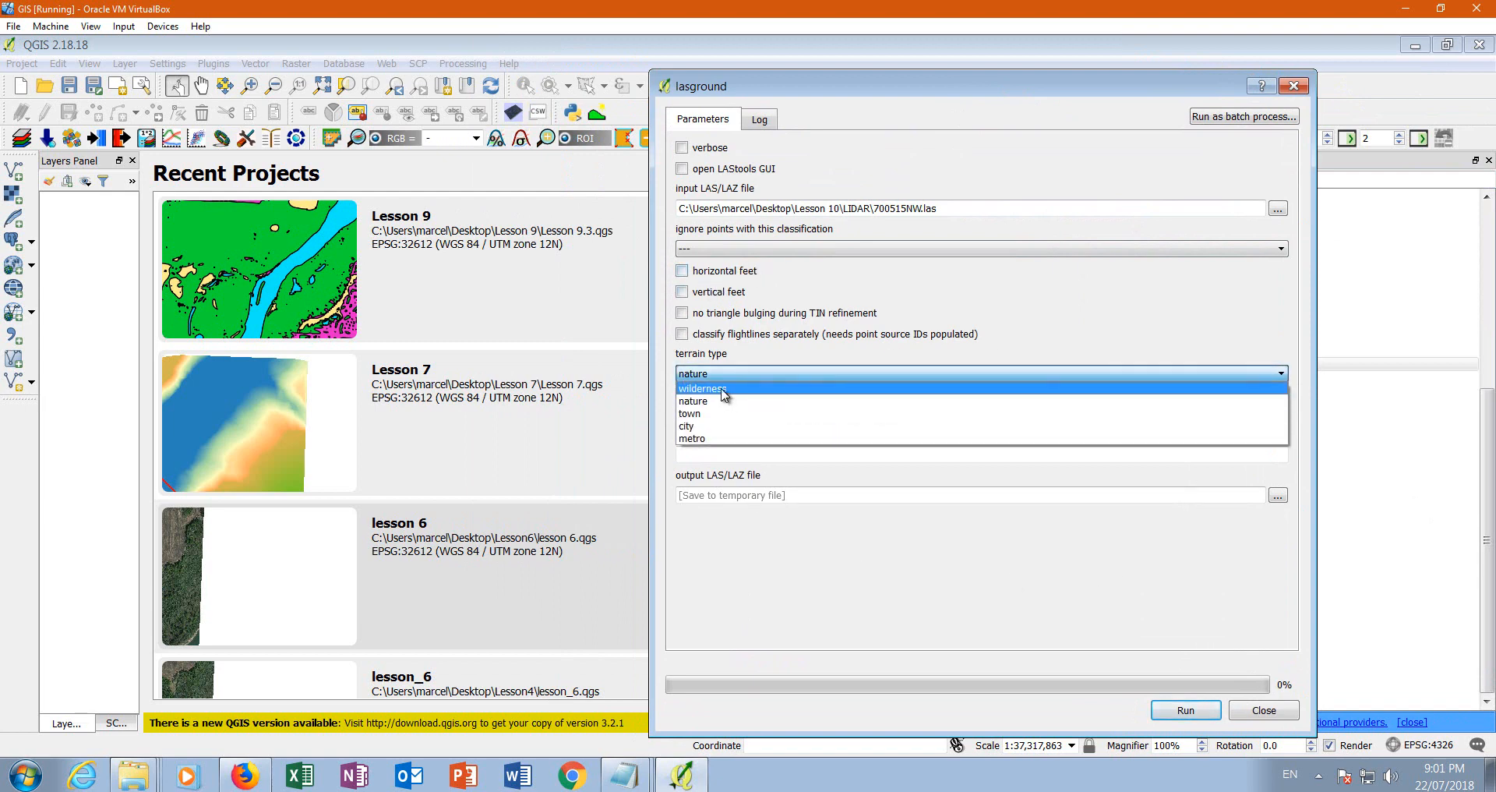
left_click(723, 389)
left_click(741, 414)
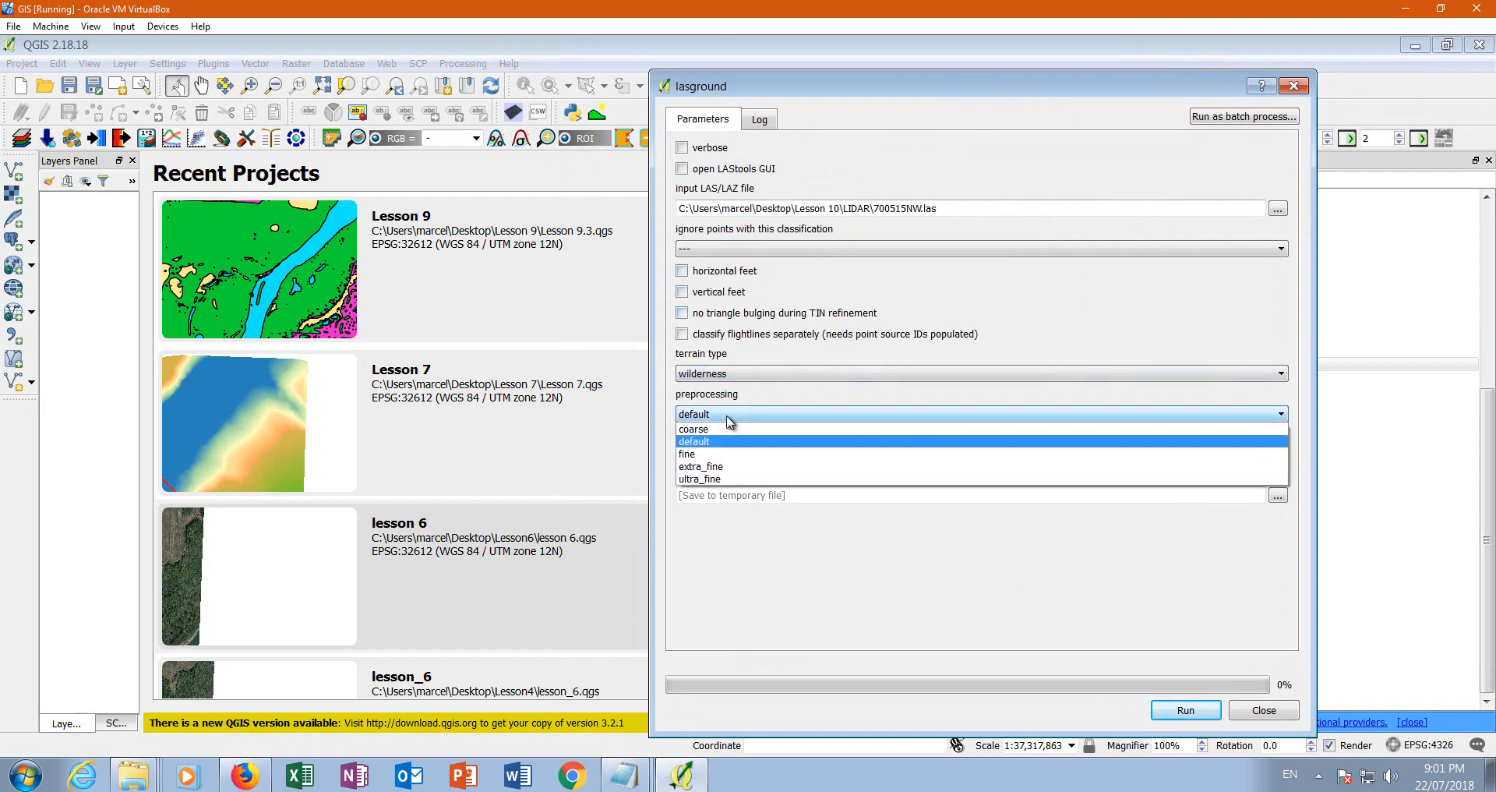
left_click(718, 466)
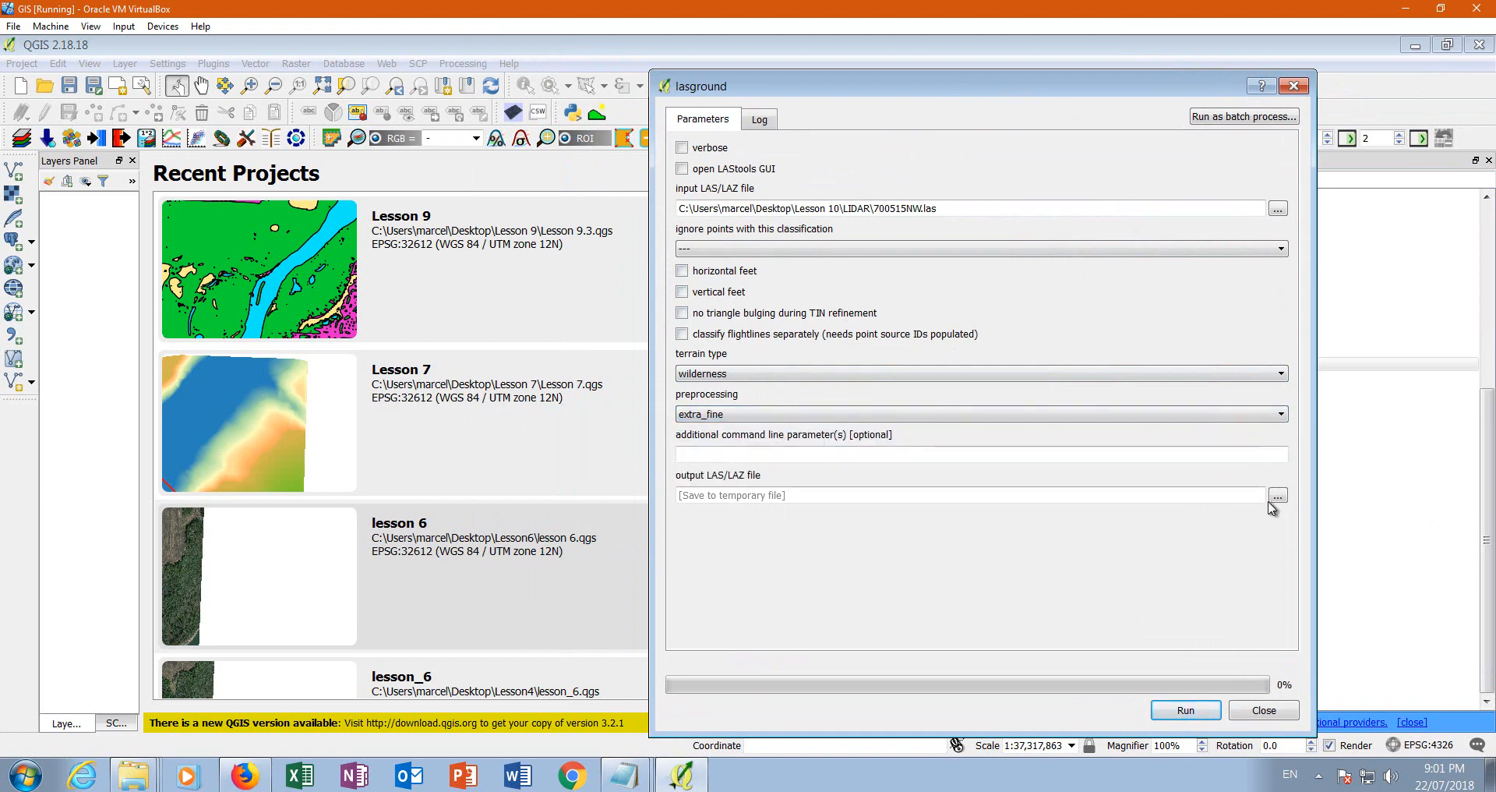
- Set the lasground output to a laz file named Ground in the Lesson 10 LIDAR folder and run the tool
left_click(1278, 495)
left_click(1317, 522)
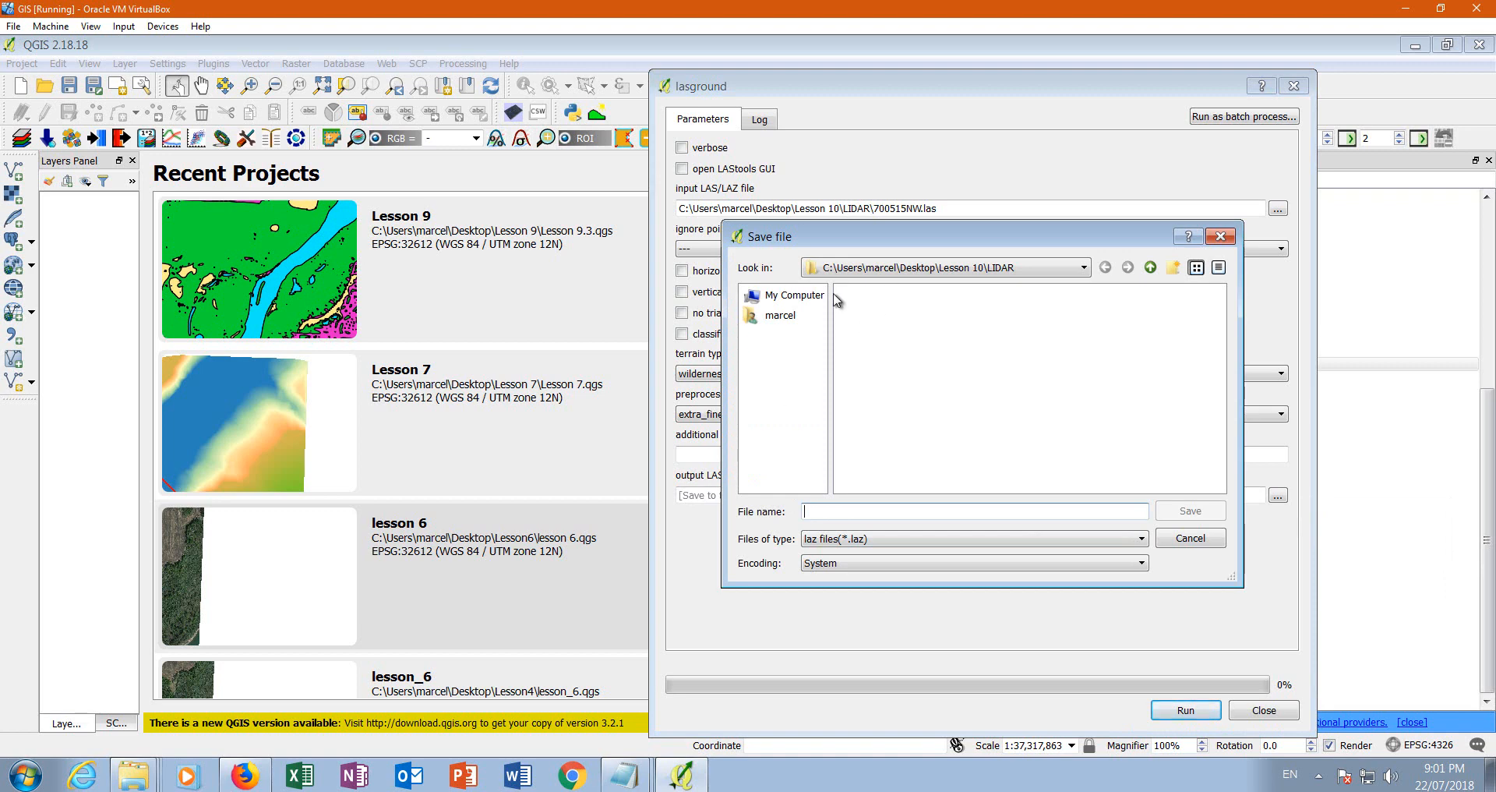
left_click(770, 318)
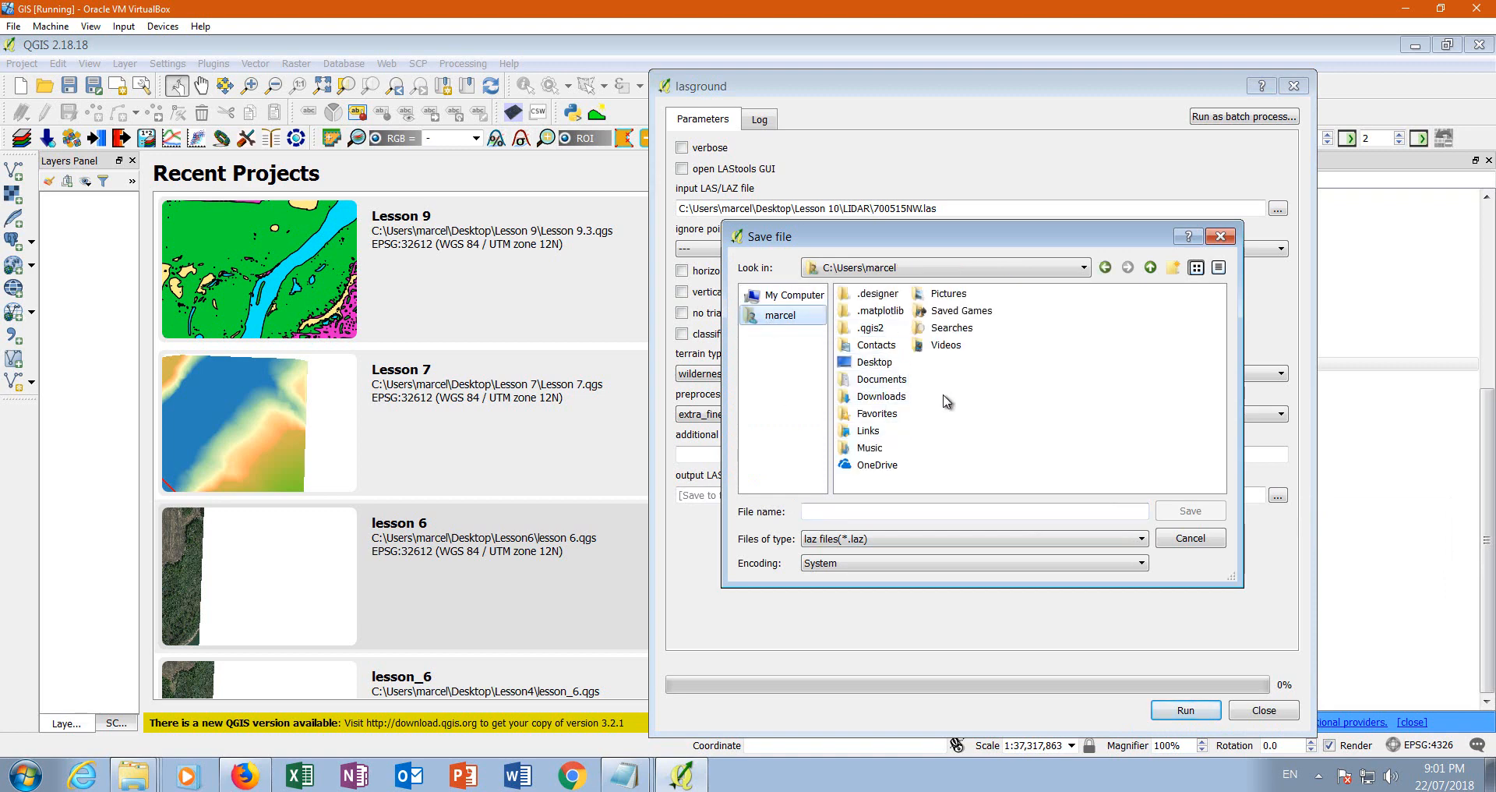
left_click(878, 363)
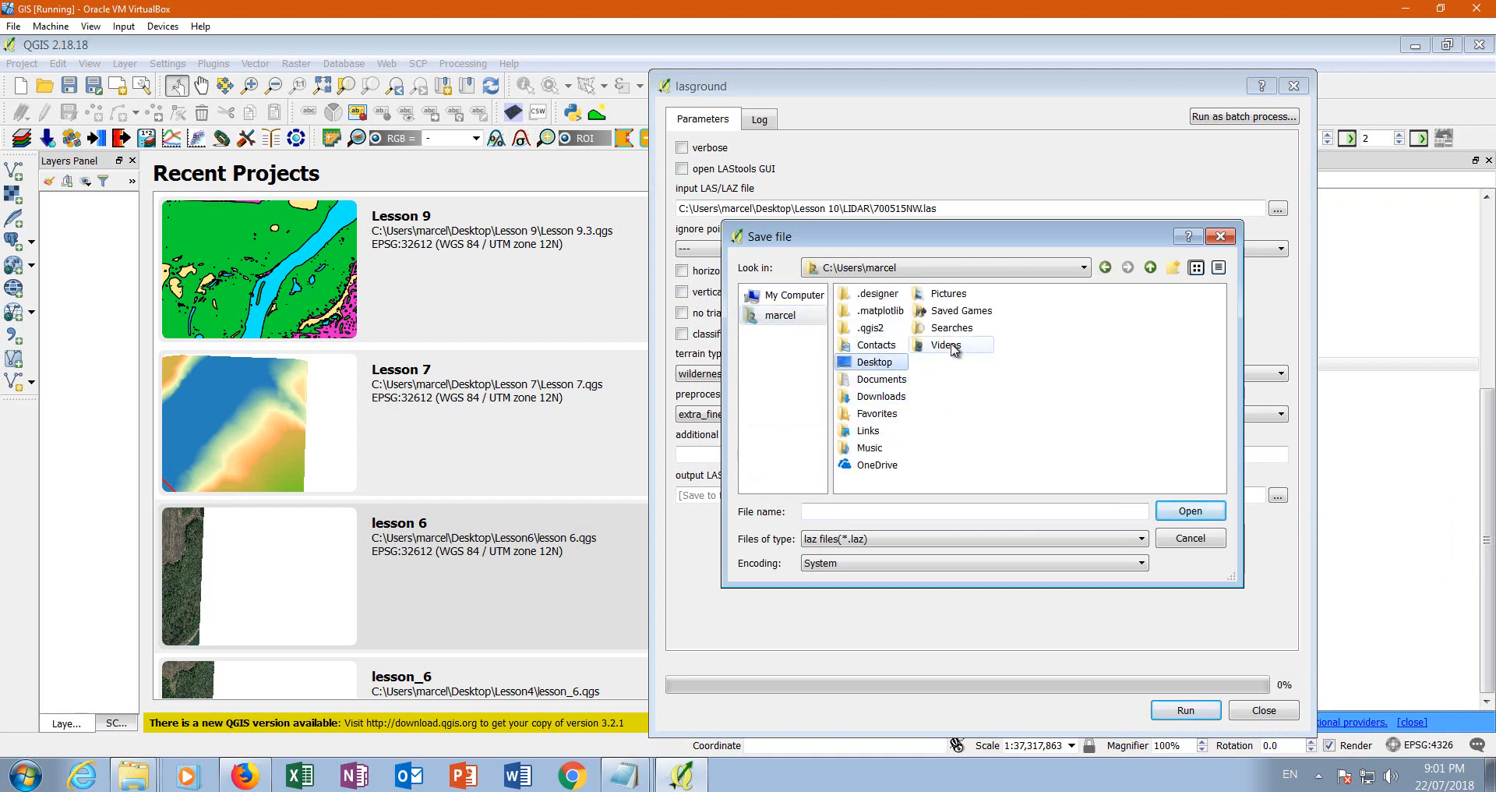
double_click(878, 363)
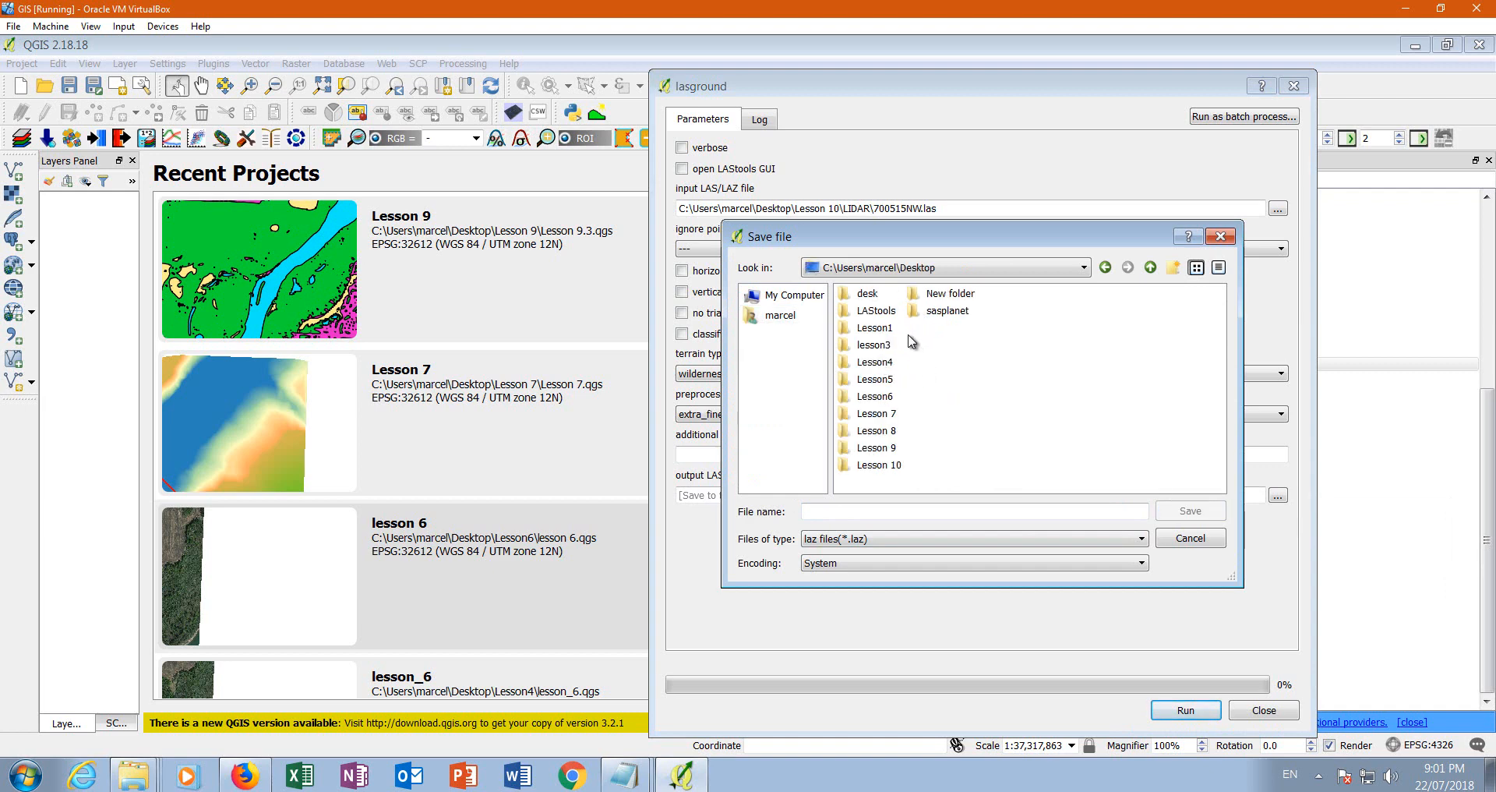
double_click(881, 466)
left_click(877, 302)
double_click(879, 303)
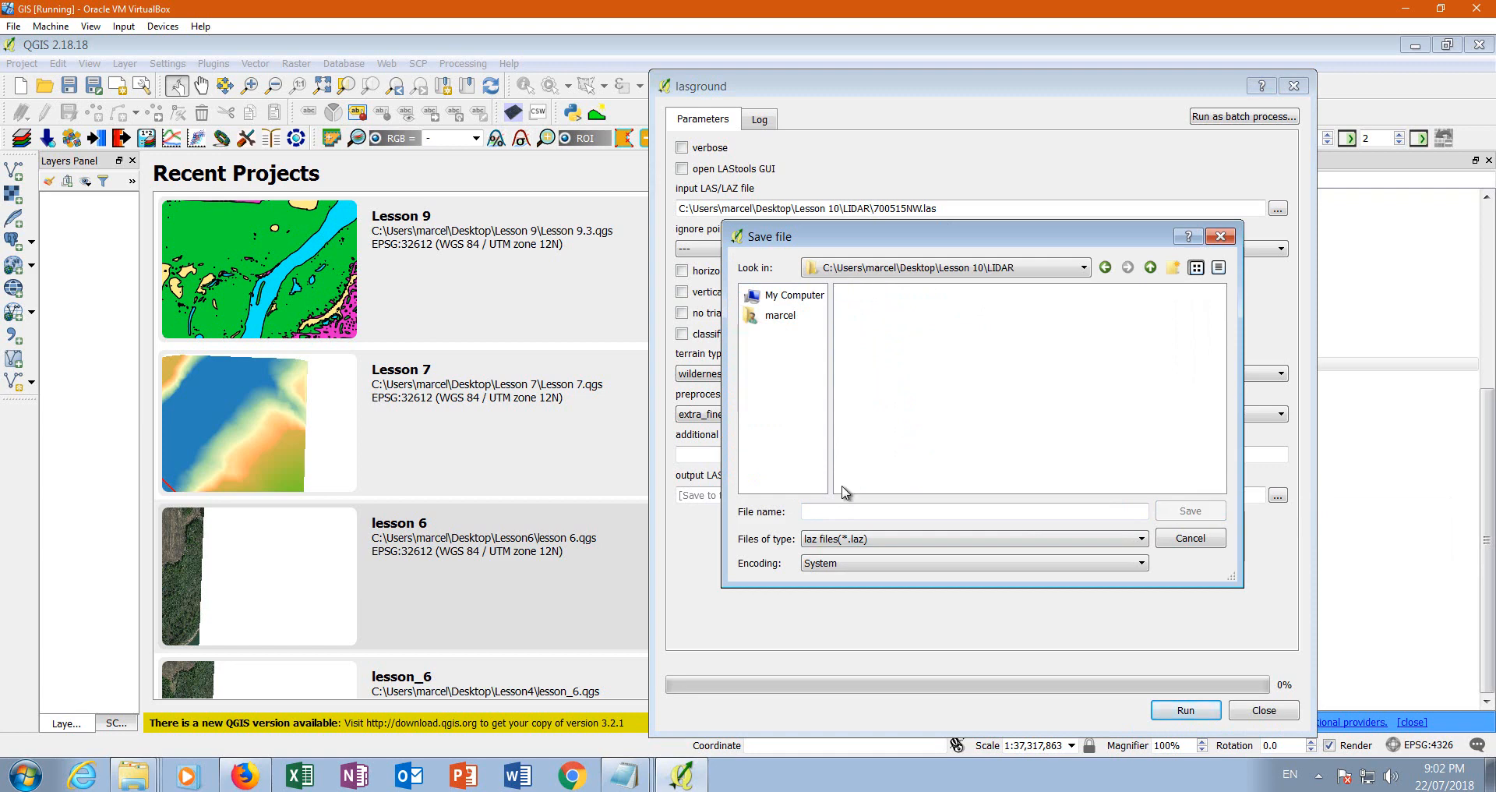
left_click(840, 518)
type("Ground")
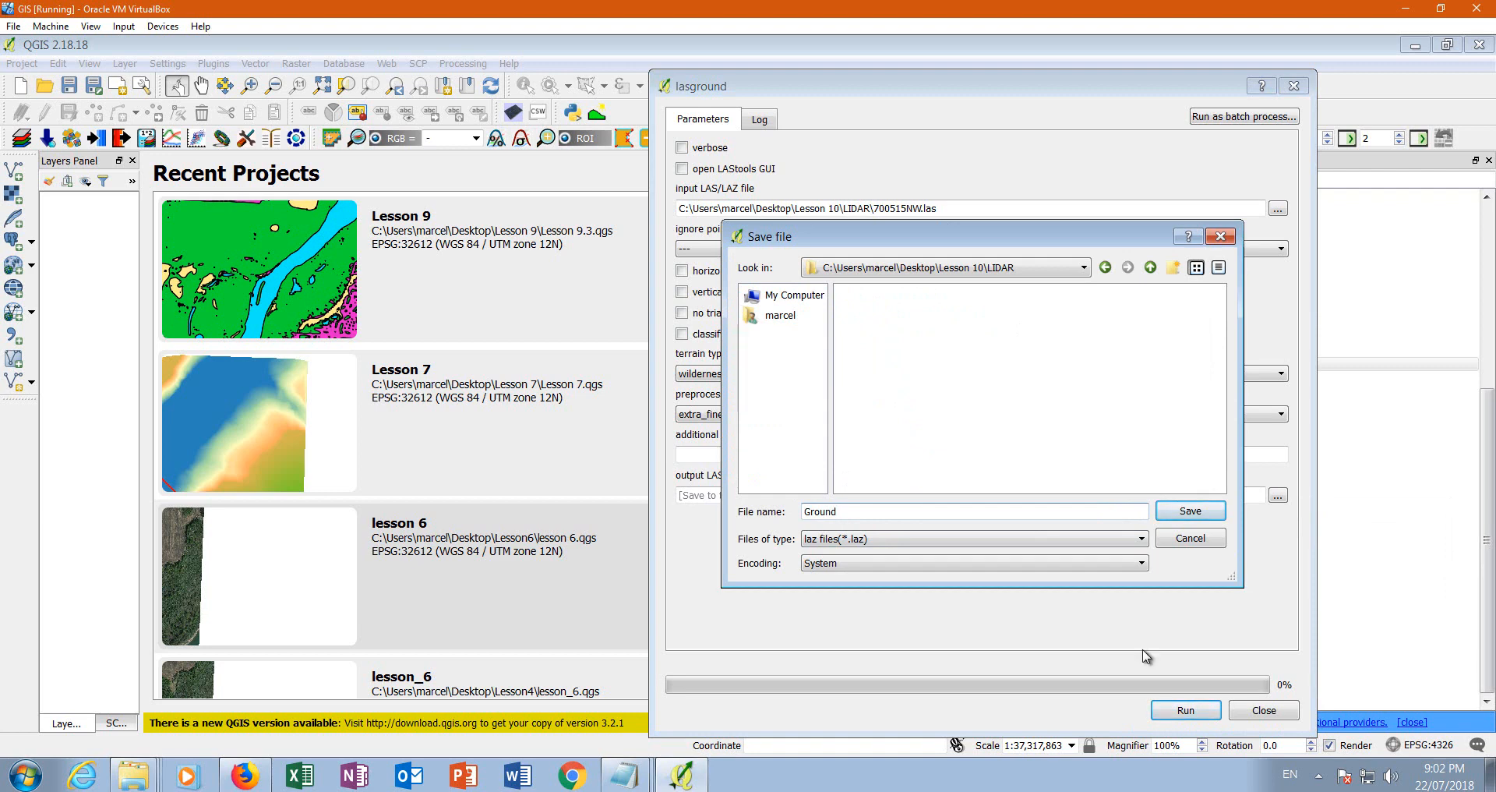
left_click(1190, 510)
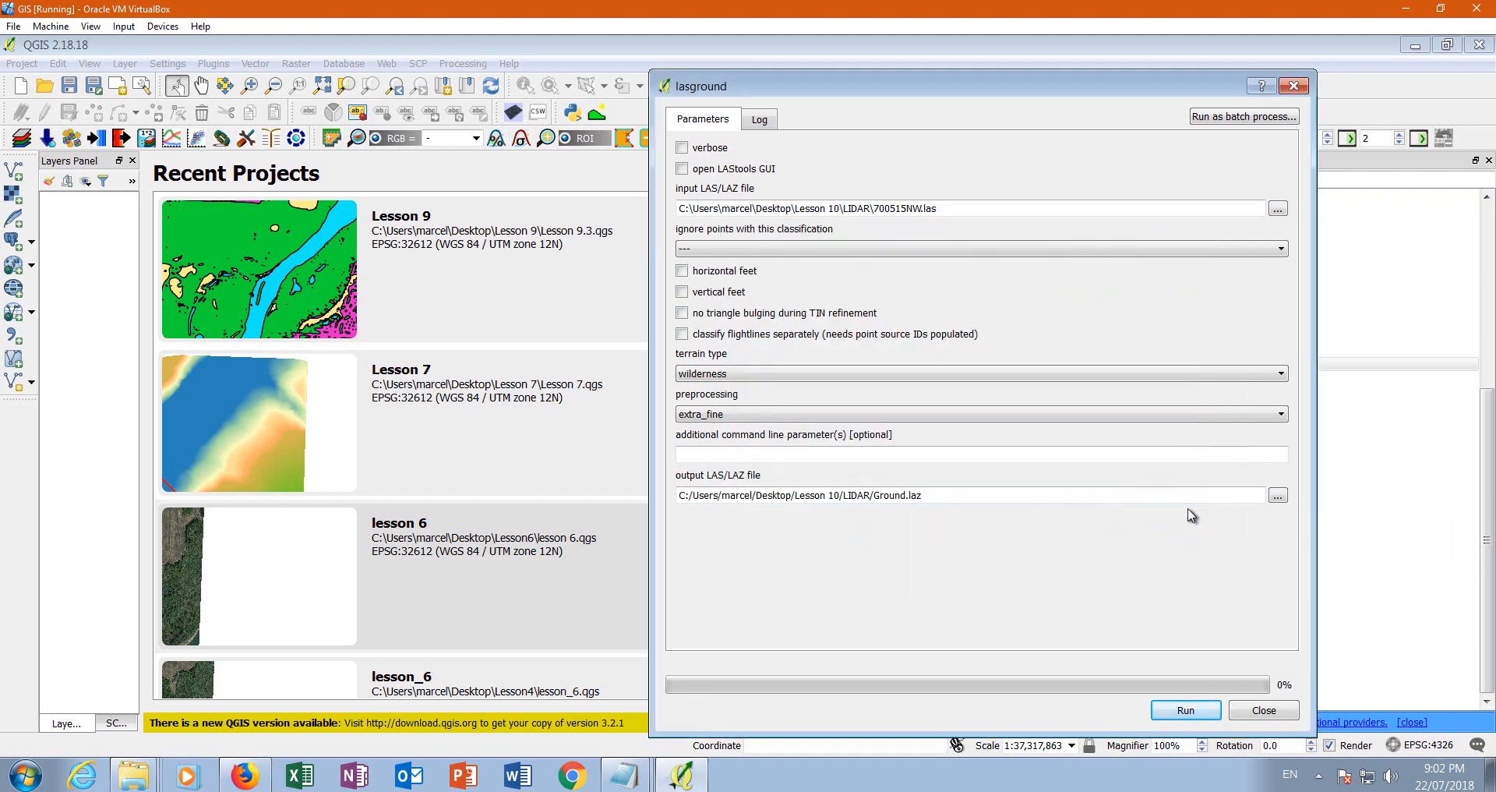
left_click(1175, 718)
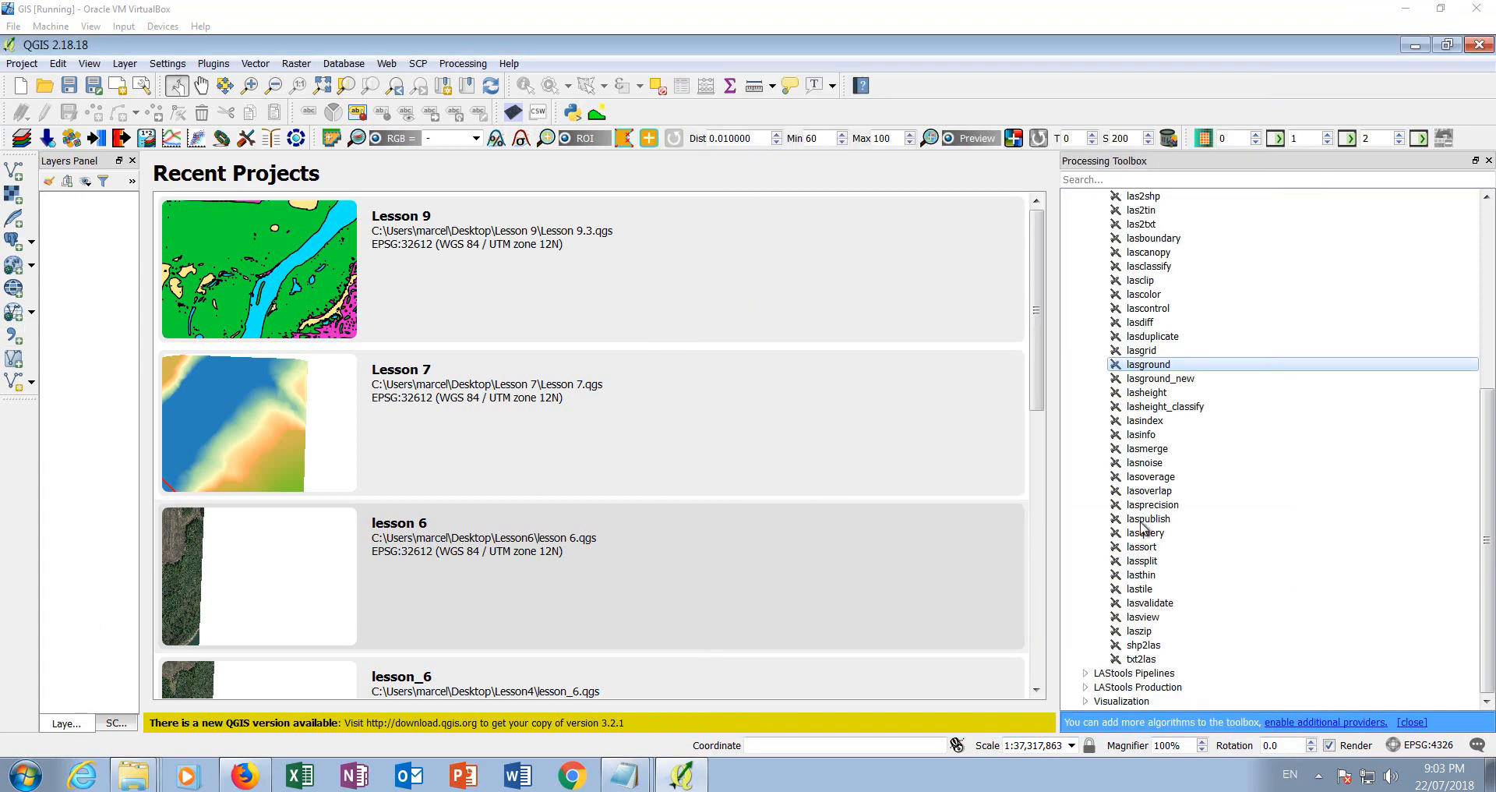
- Check the lasheight example command in the lasclassify README in Notepad and return to QGIS
left_click(1160, 618)
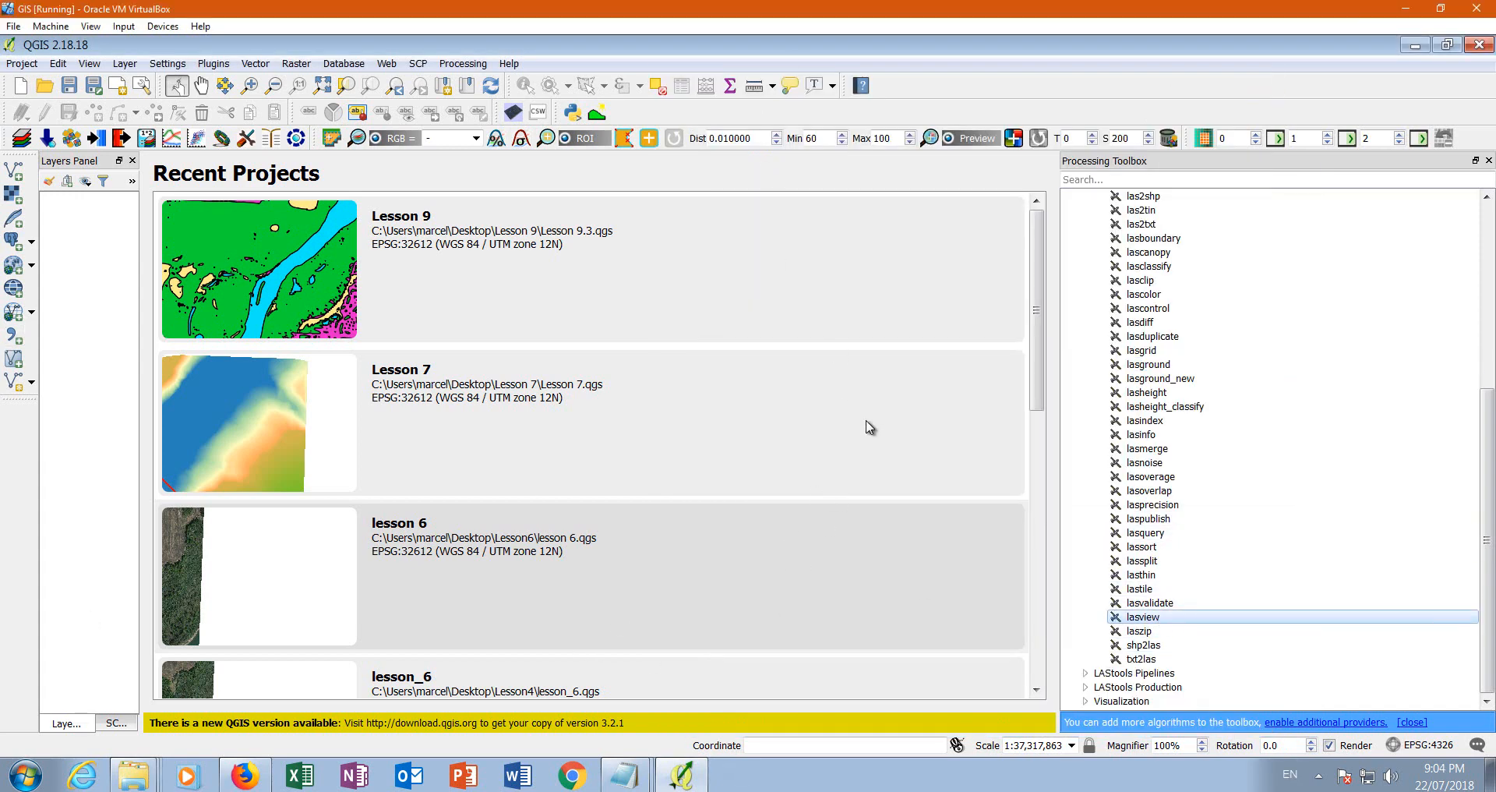
left_click(637, 785)
left_click(617, 706)
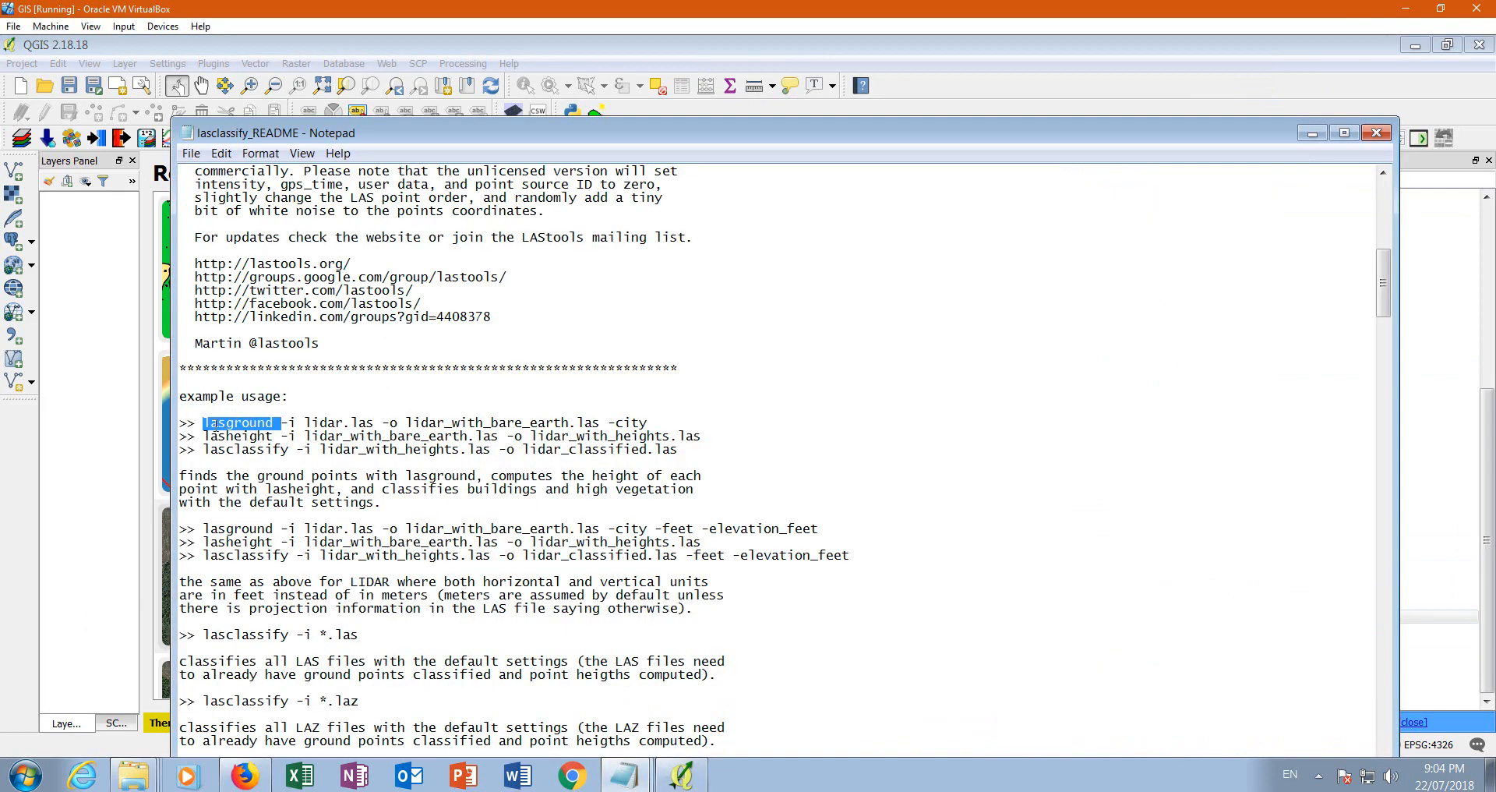
left_click_drag(204, 437, 258, 436)
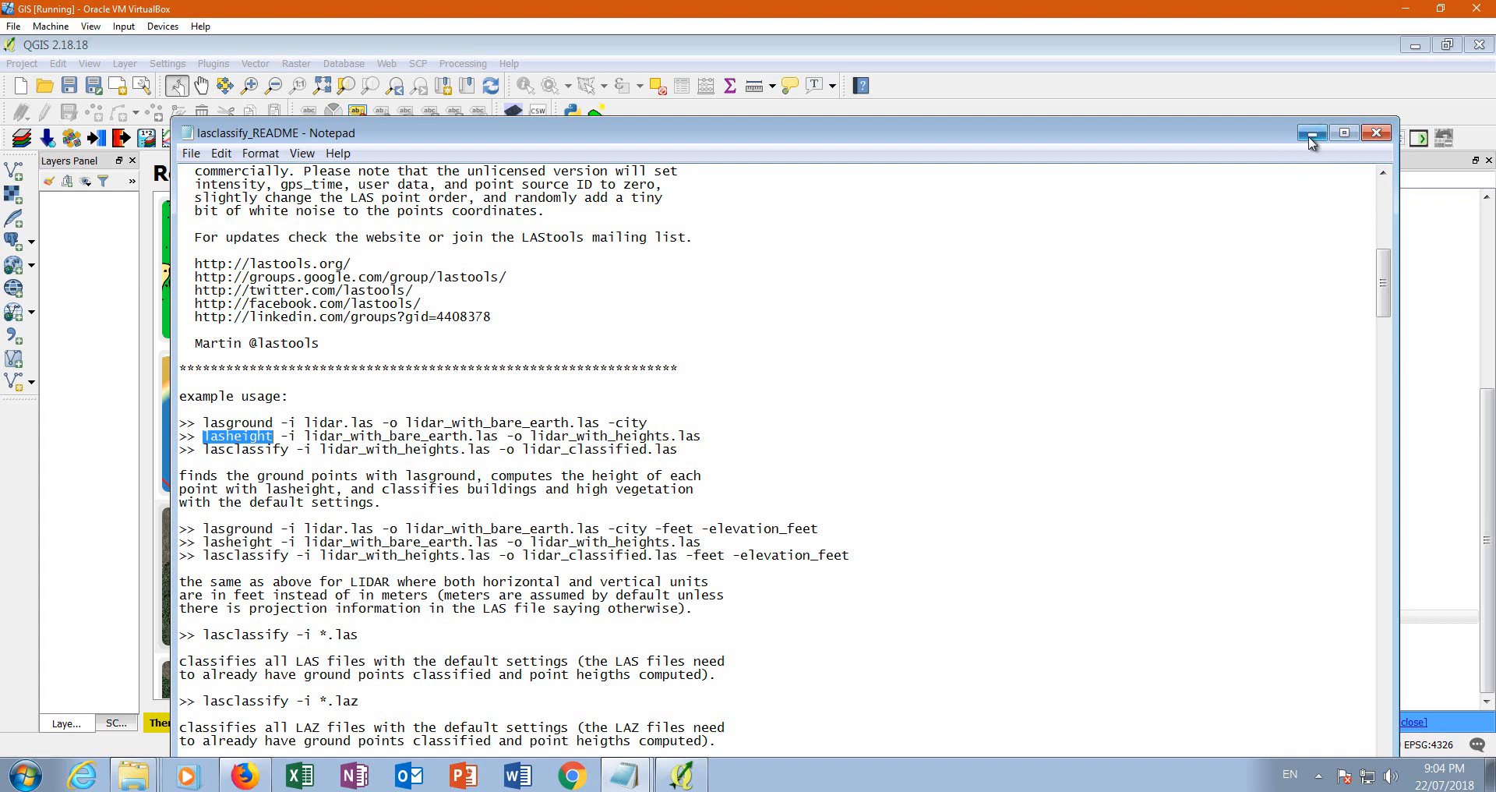
left_click(1312, 133)
left_click(1185, 618)
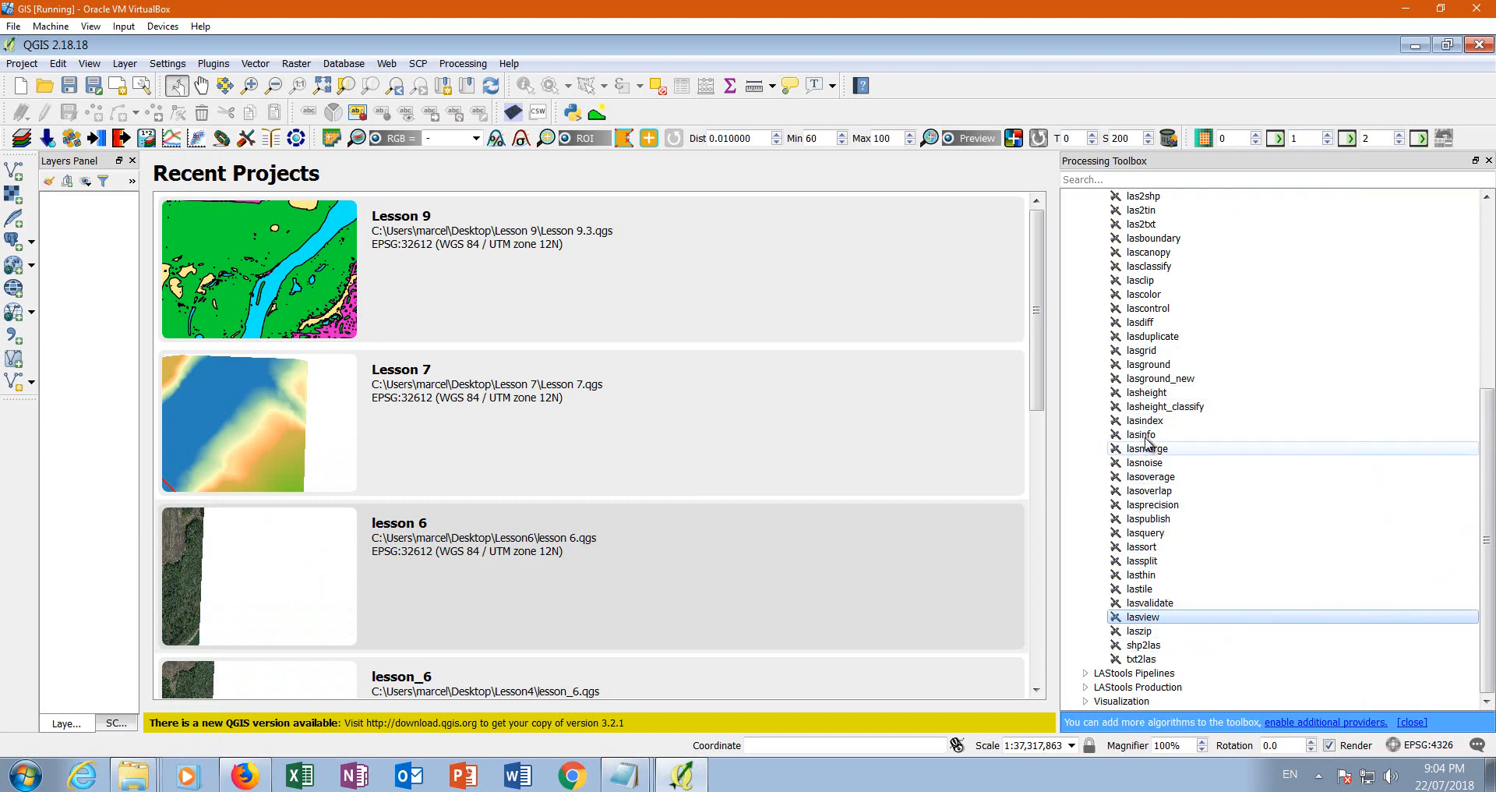
- Open the lasheight tool and select Ground.laz in the LIDAR folder for its input file
double_click(1156, 395)
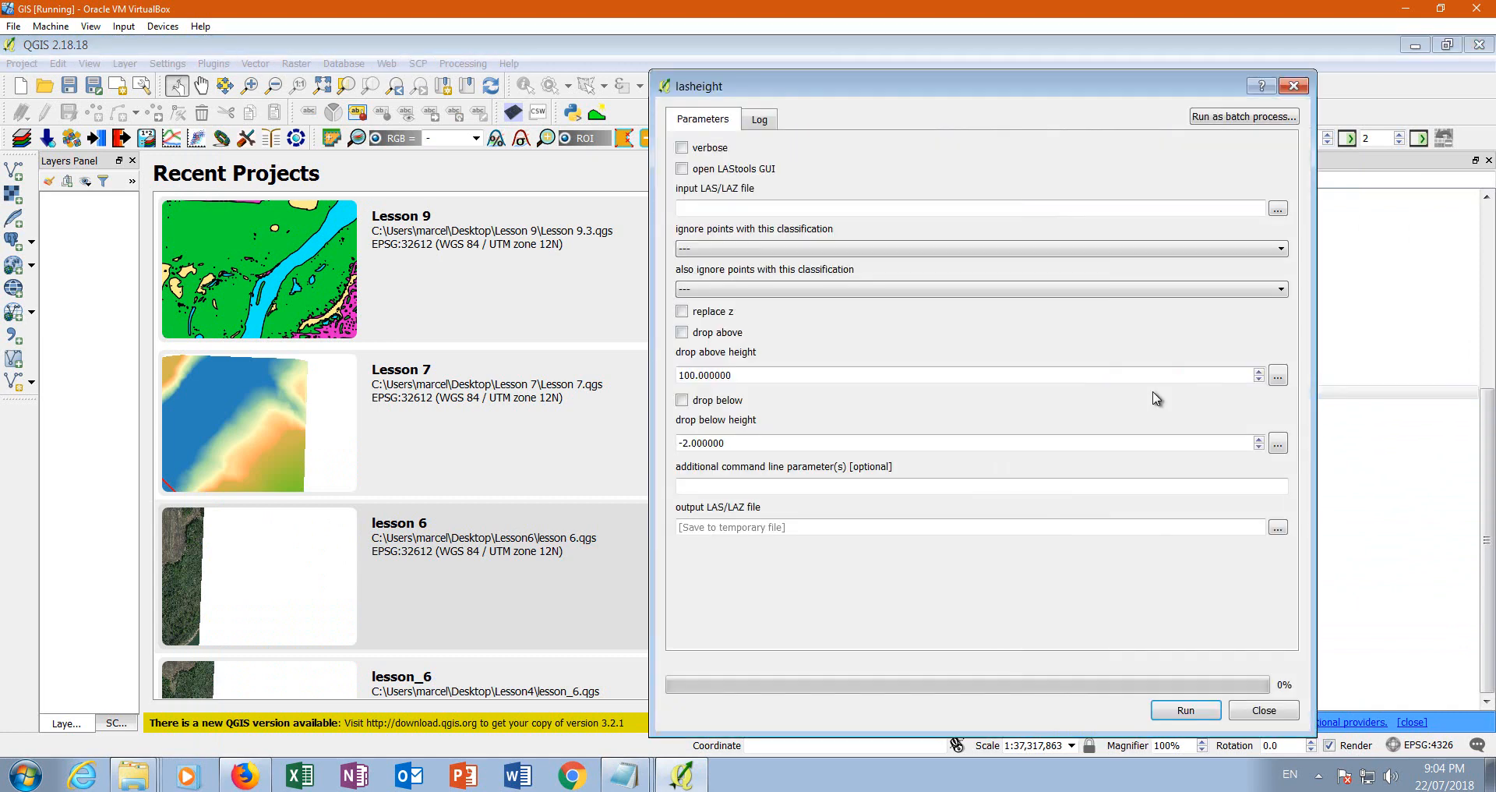
left_click(1278, 208)
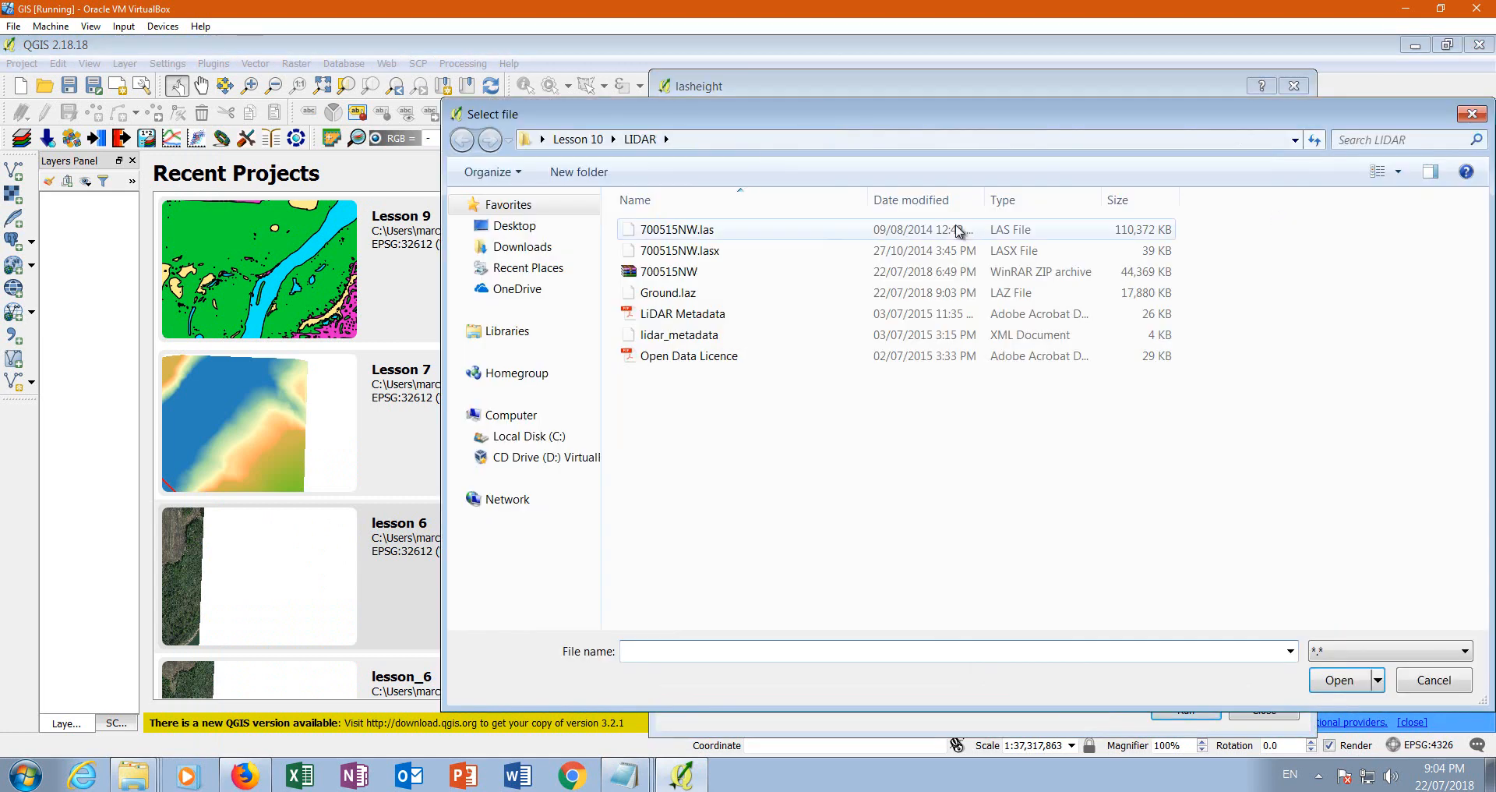
left_click(657, 293)
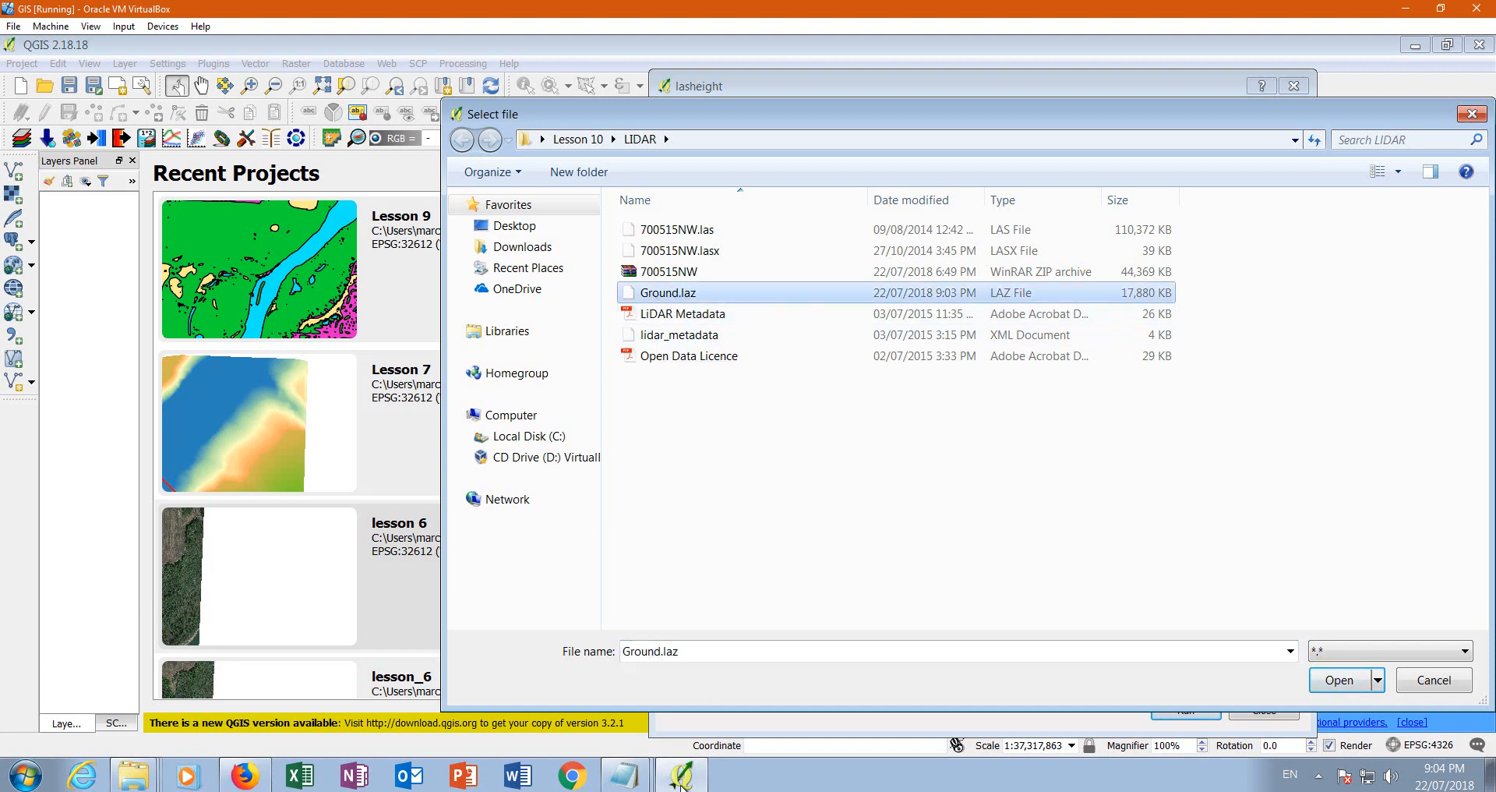
- Read the lasclassify README's tool description and example usage in Notepad, leaving the file unsaved, and return to the file selection
left_click(633, 779)
left_click(623, 734)
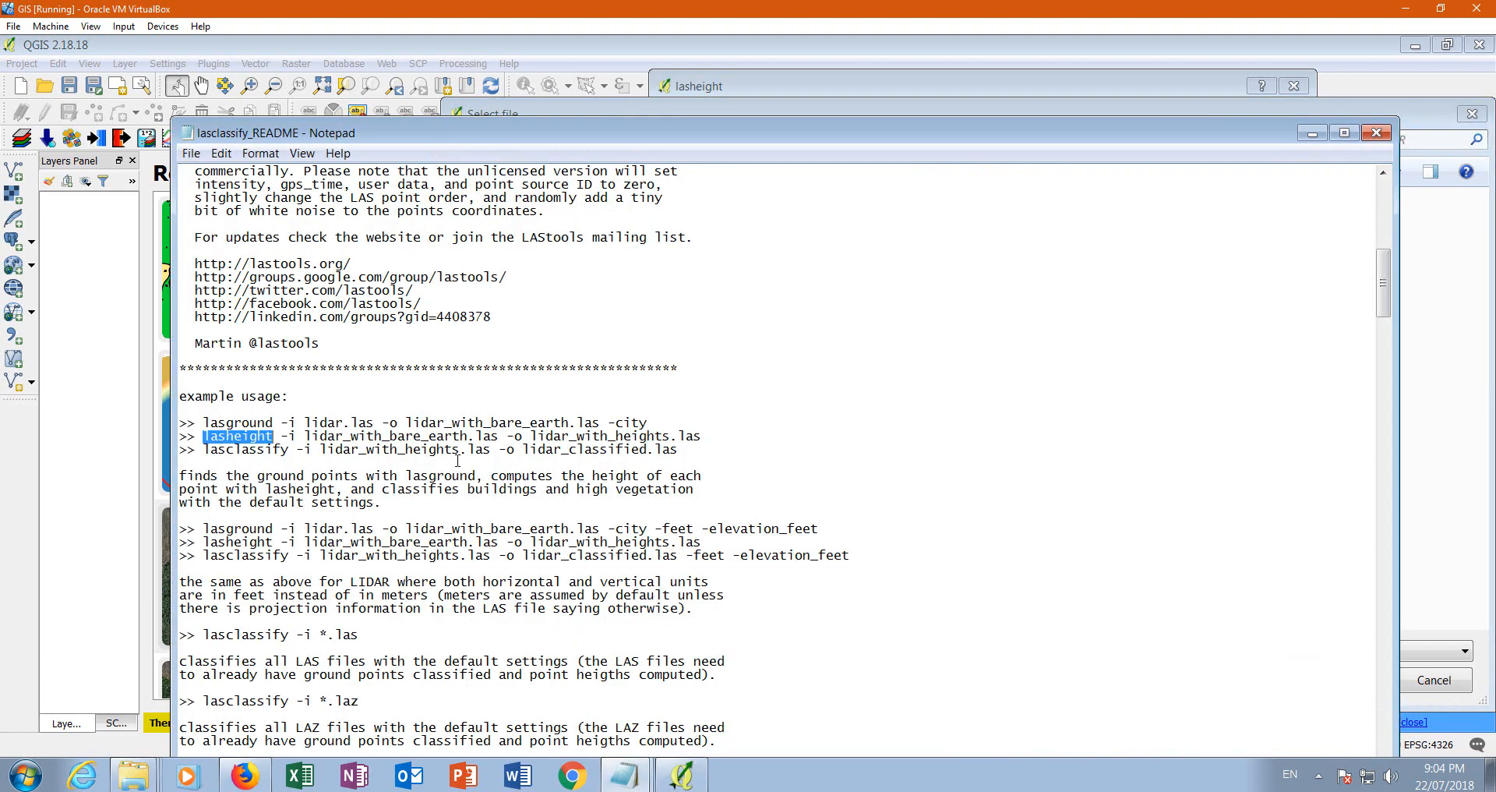
scroll(356, 491, "down", 1)
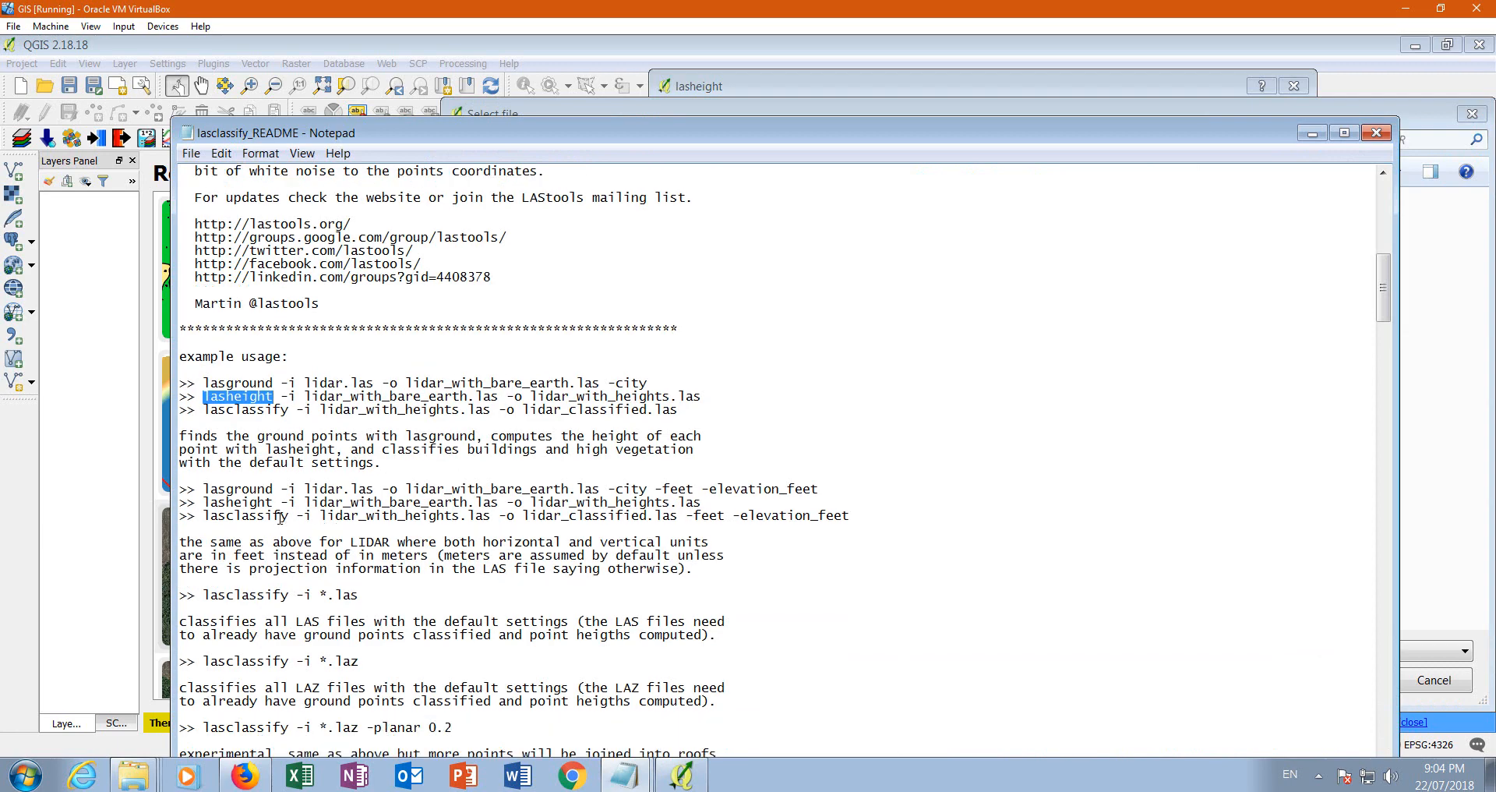
scroll(341, 466, "up", 15)
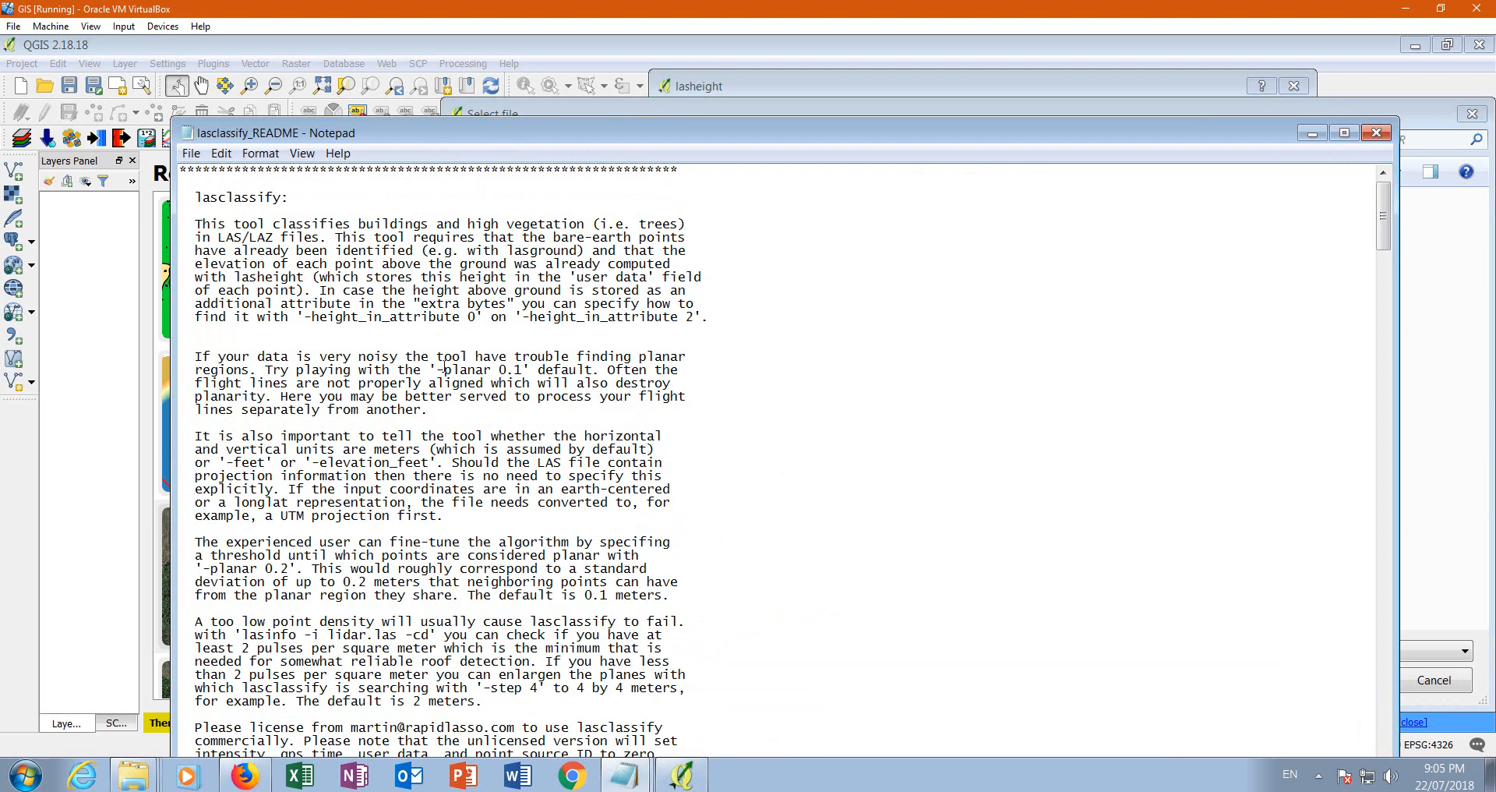
scroll(479, 400, "down", 14)
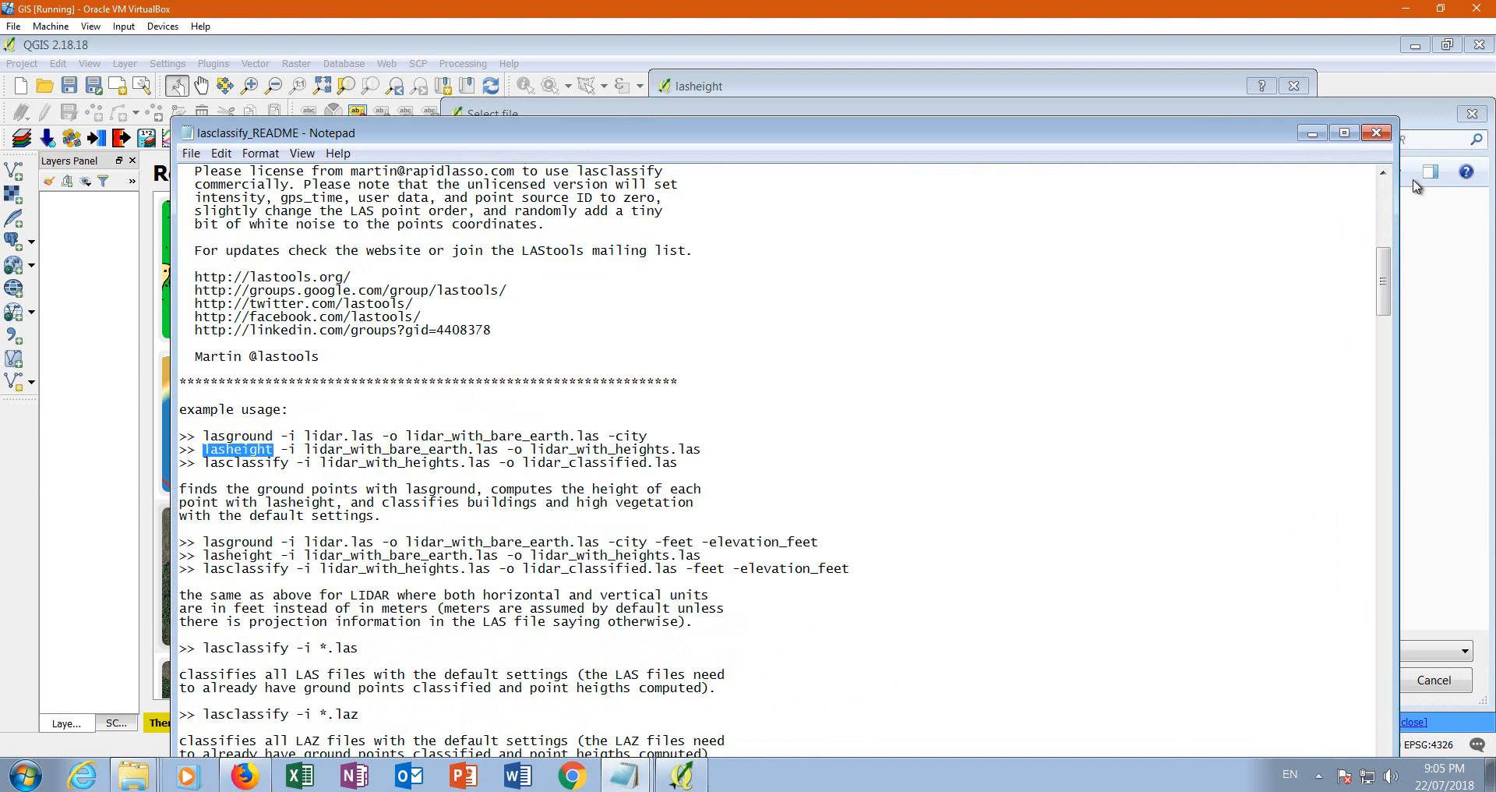
left_click(1376, 133)
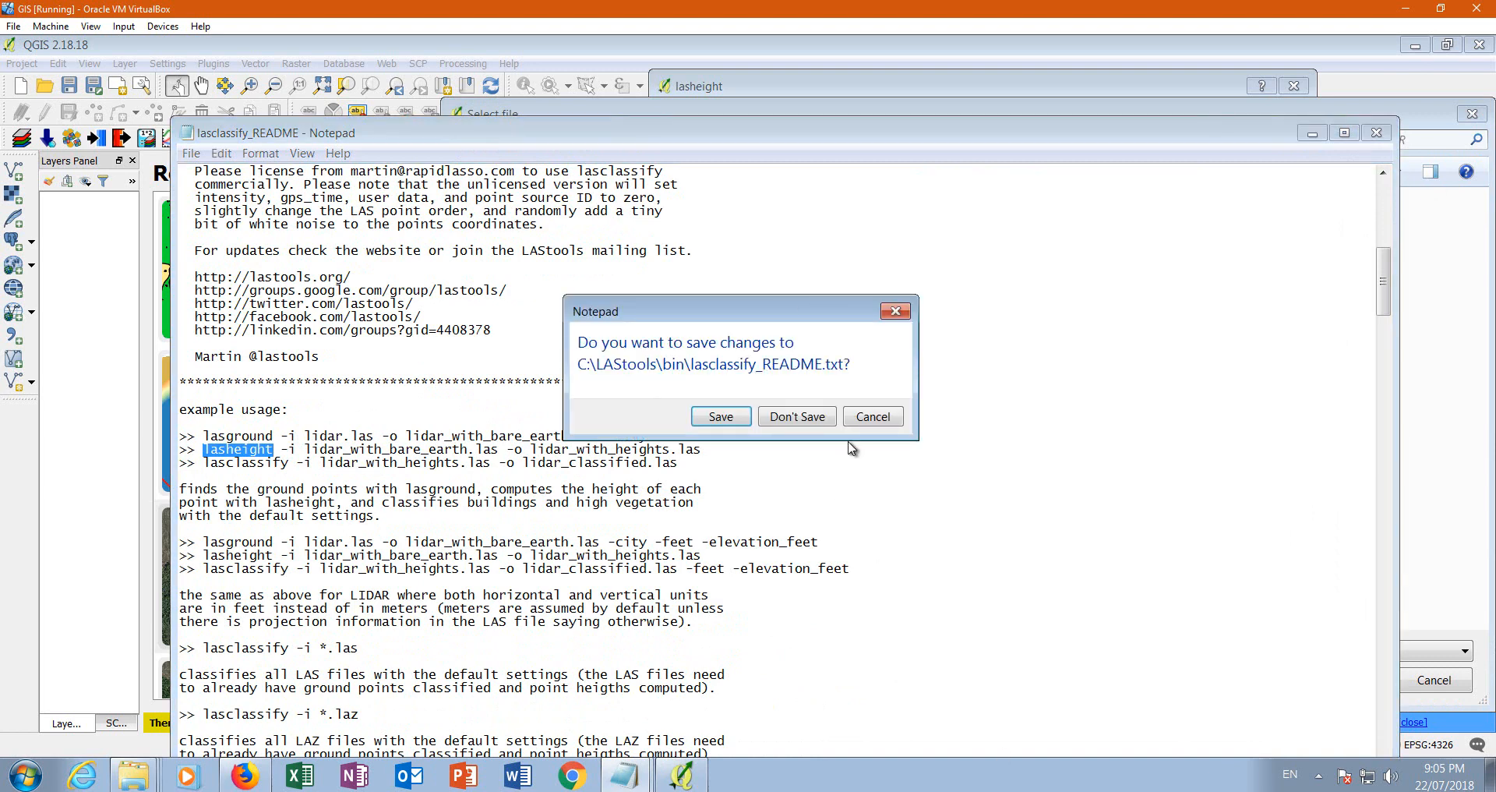
left_click(881, 314)
left_click(1314, 133)
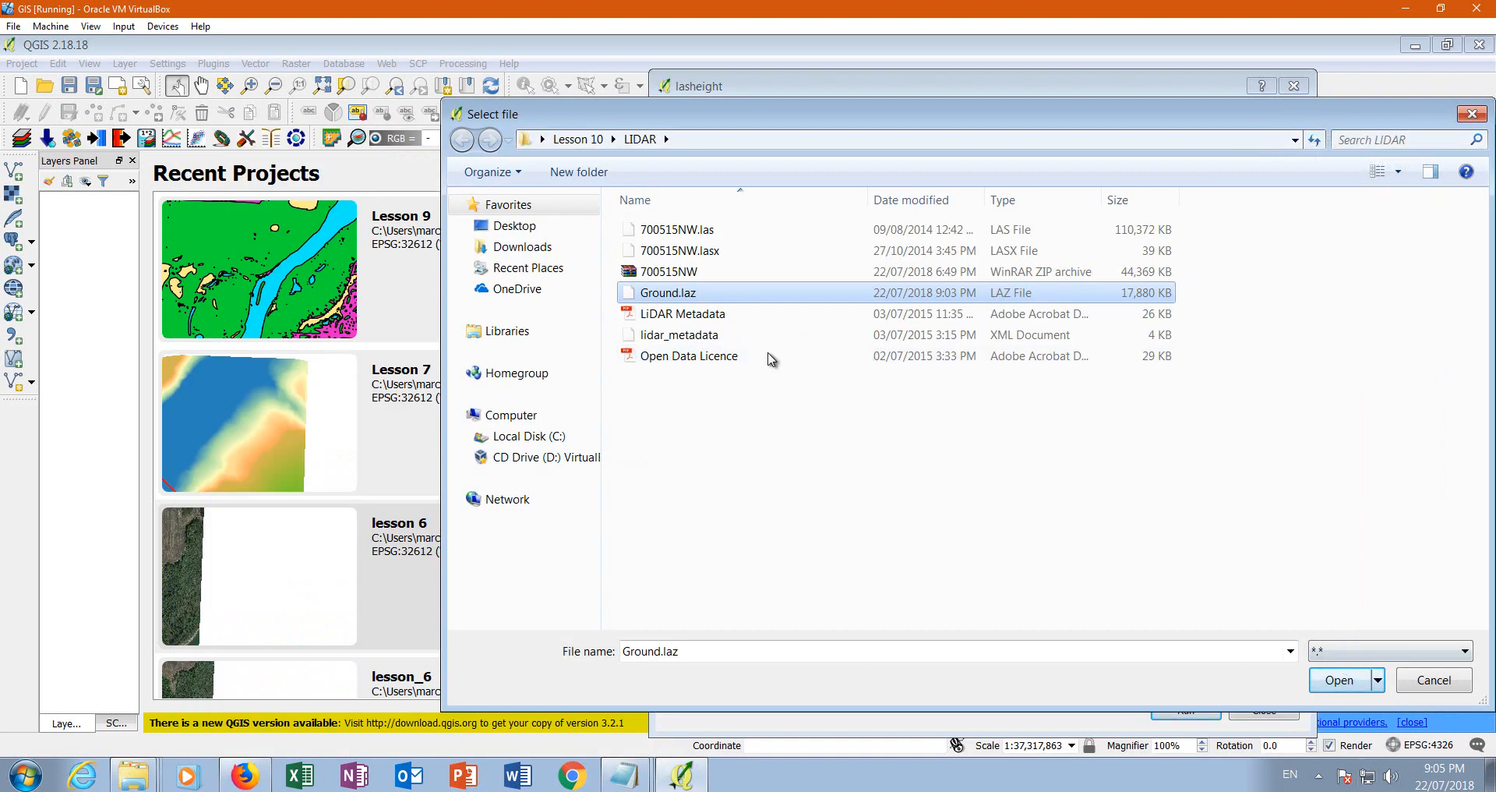
- Confirm Ground.laz as the lasheight input, set the output to a laz file named Height in the LIDAR folder, and run the tool
left_click(1331, 683)
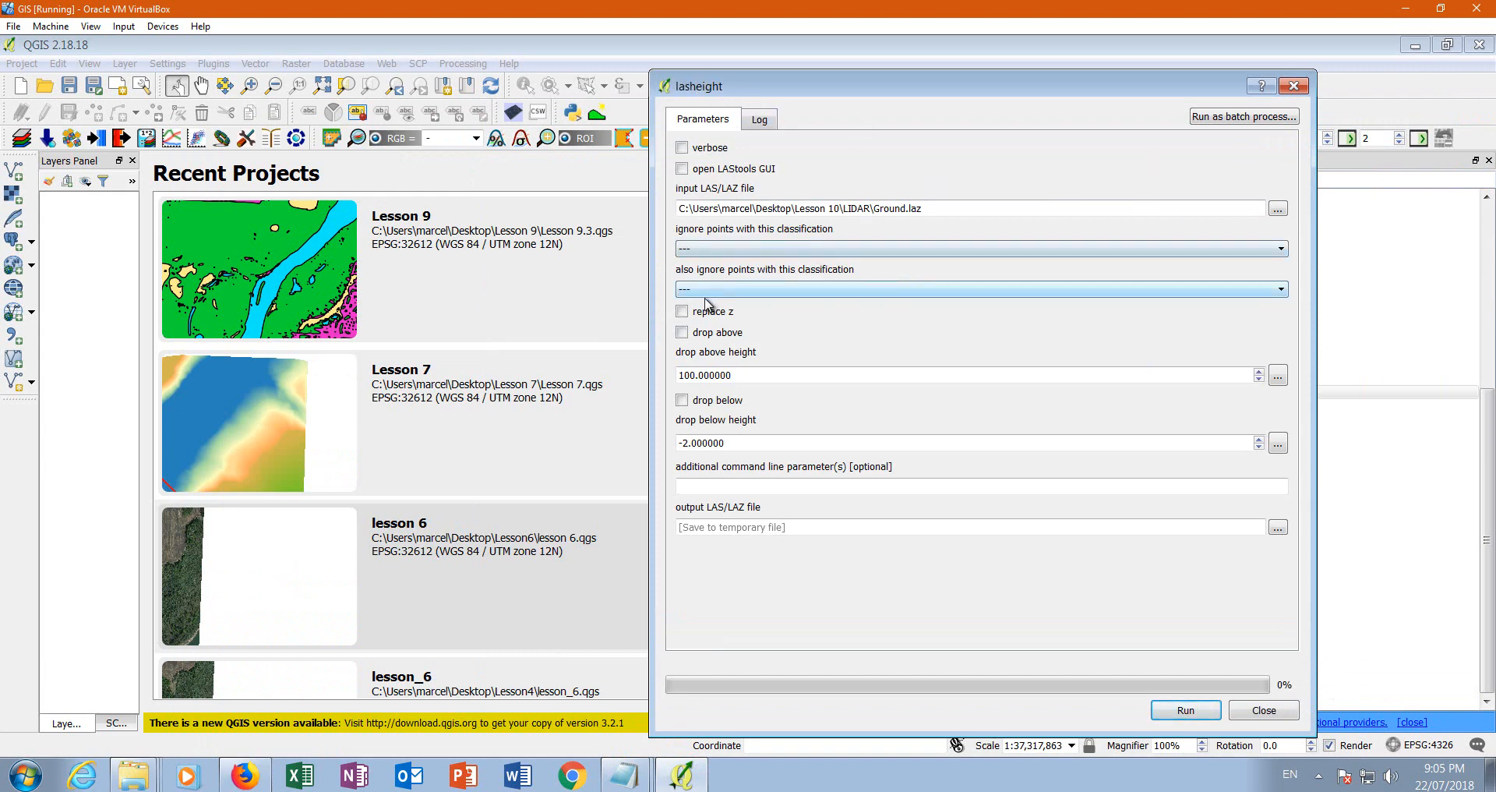
left_click(1279, 528)
left_click(1365, 555)
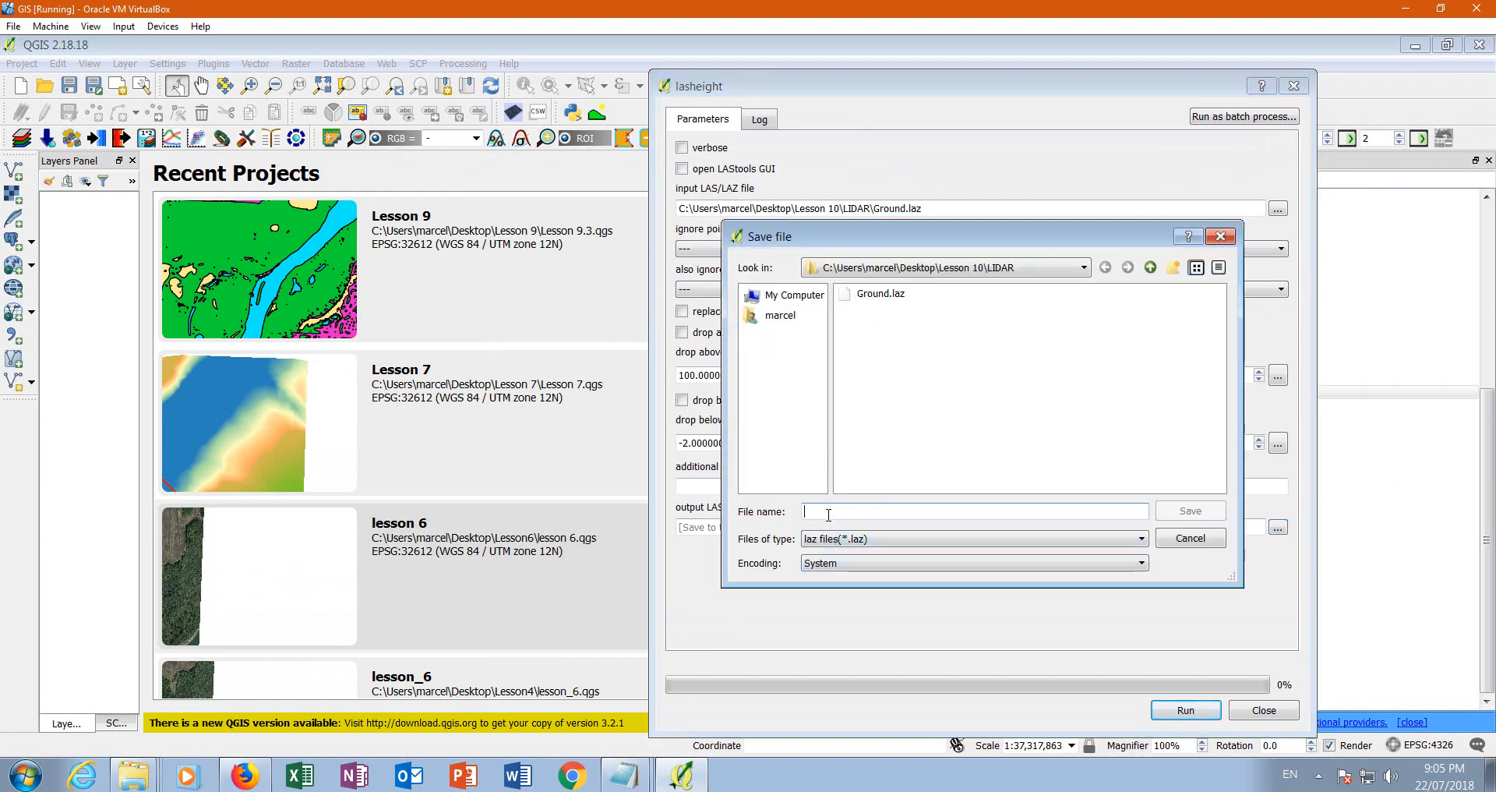
type("Height")
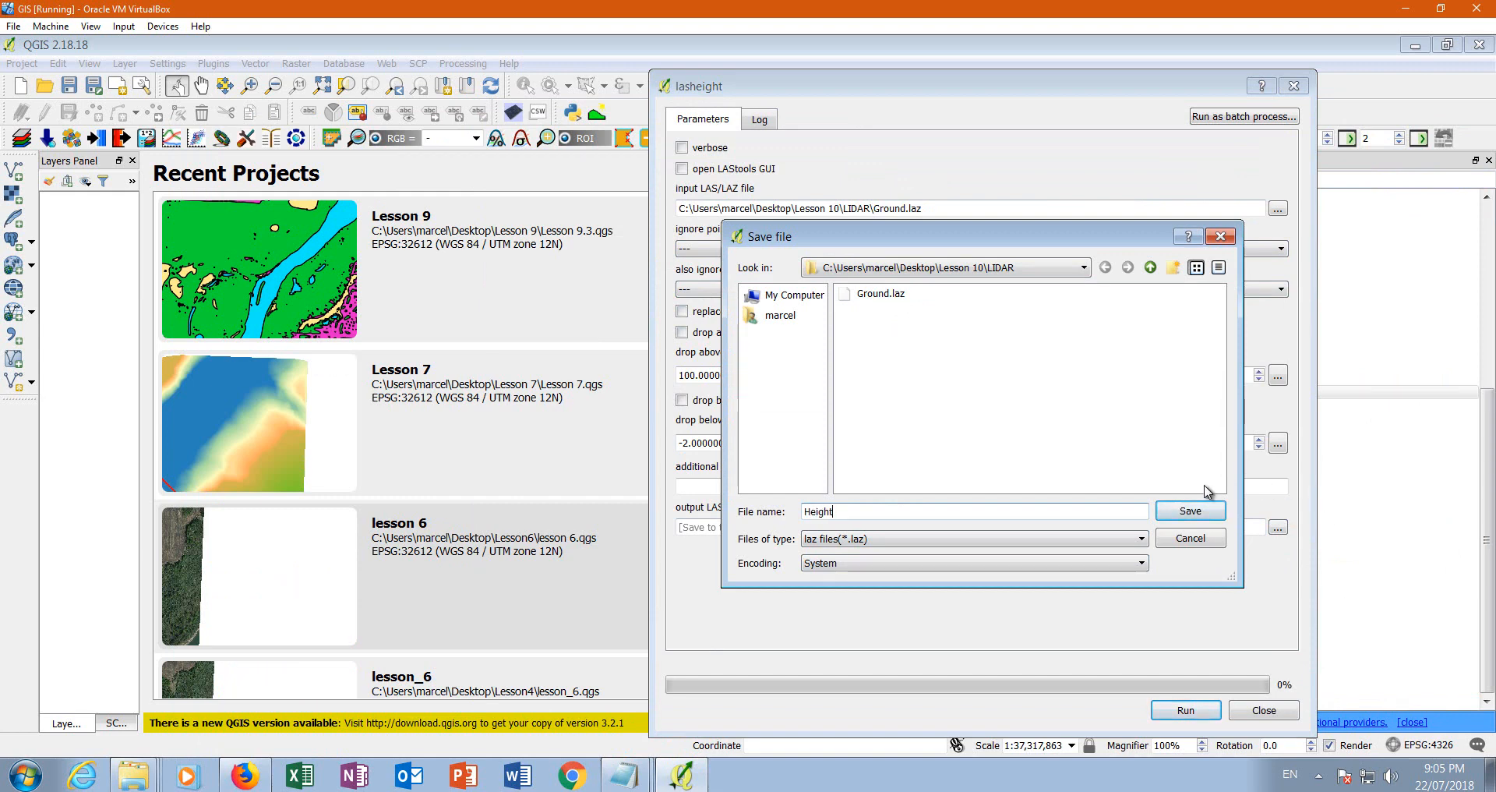
left_click(1184, 511)
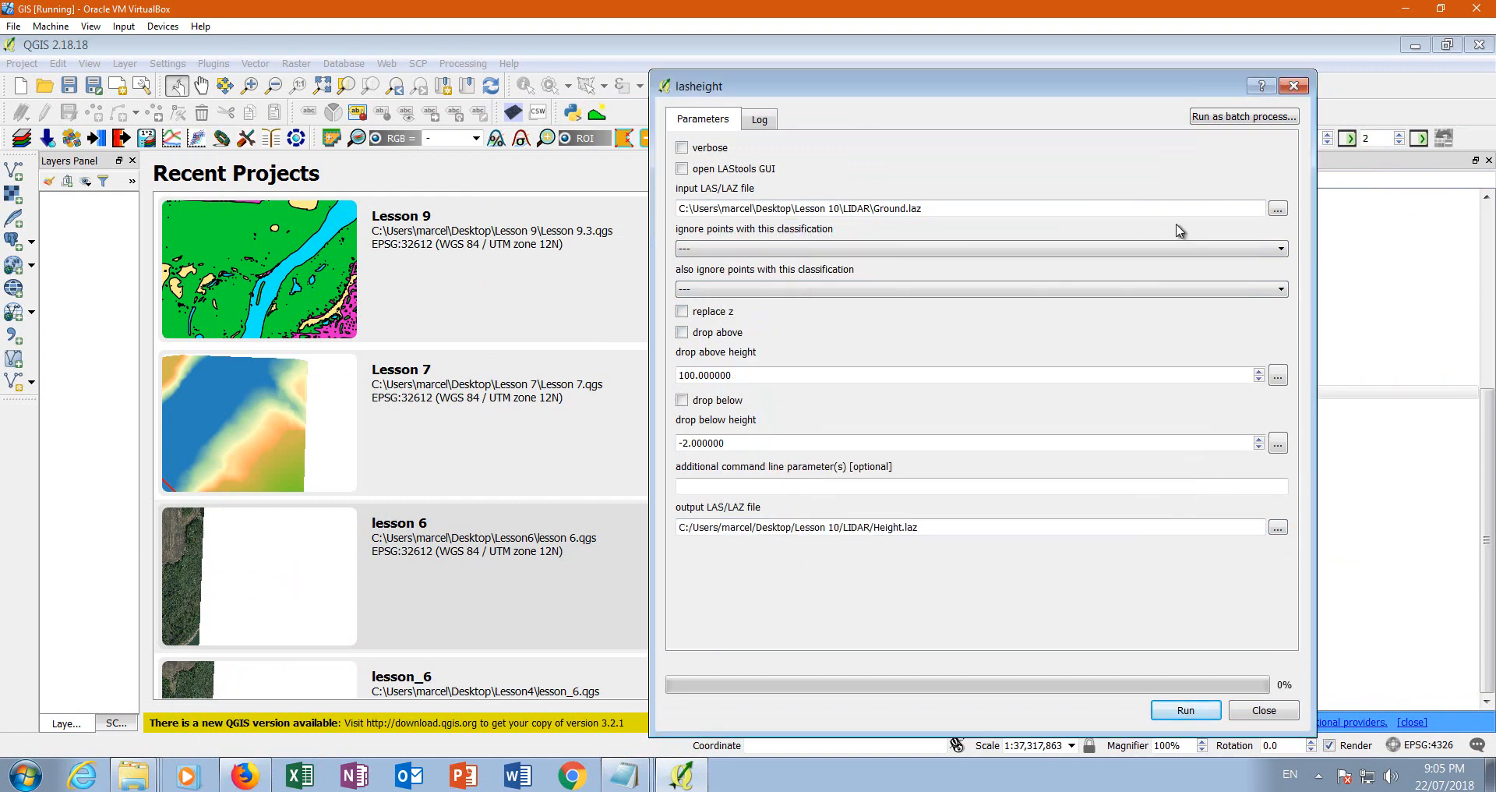
left_click(1190, 710)
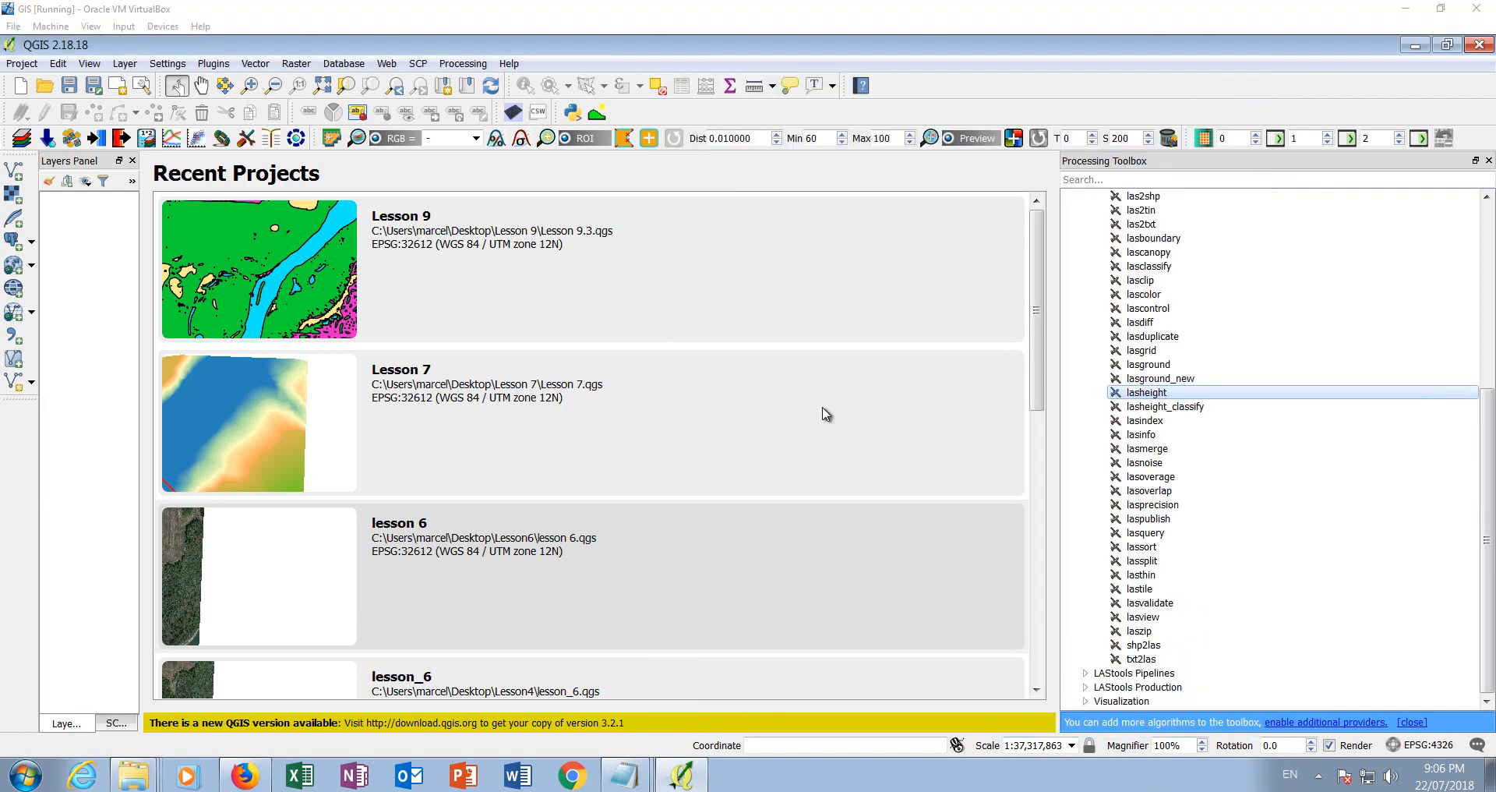
- Open the lasclassify tool and choose Height.laz from the LIDAR folder as its input file
left_click(1153, 616)
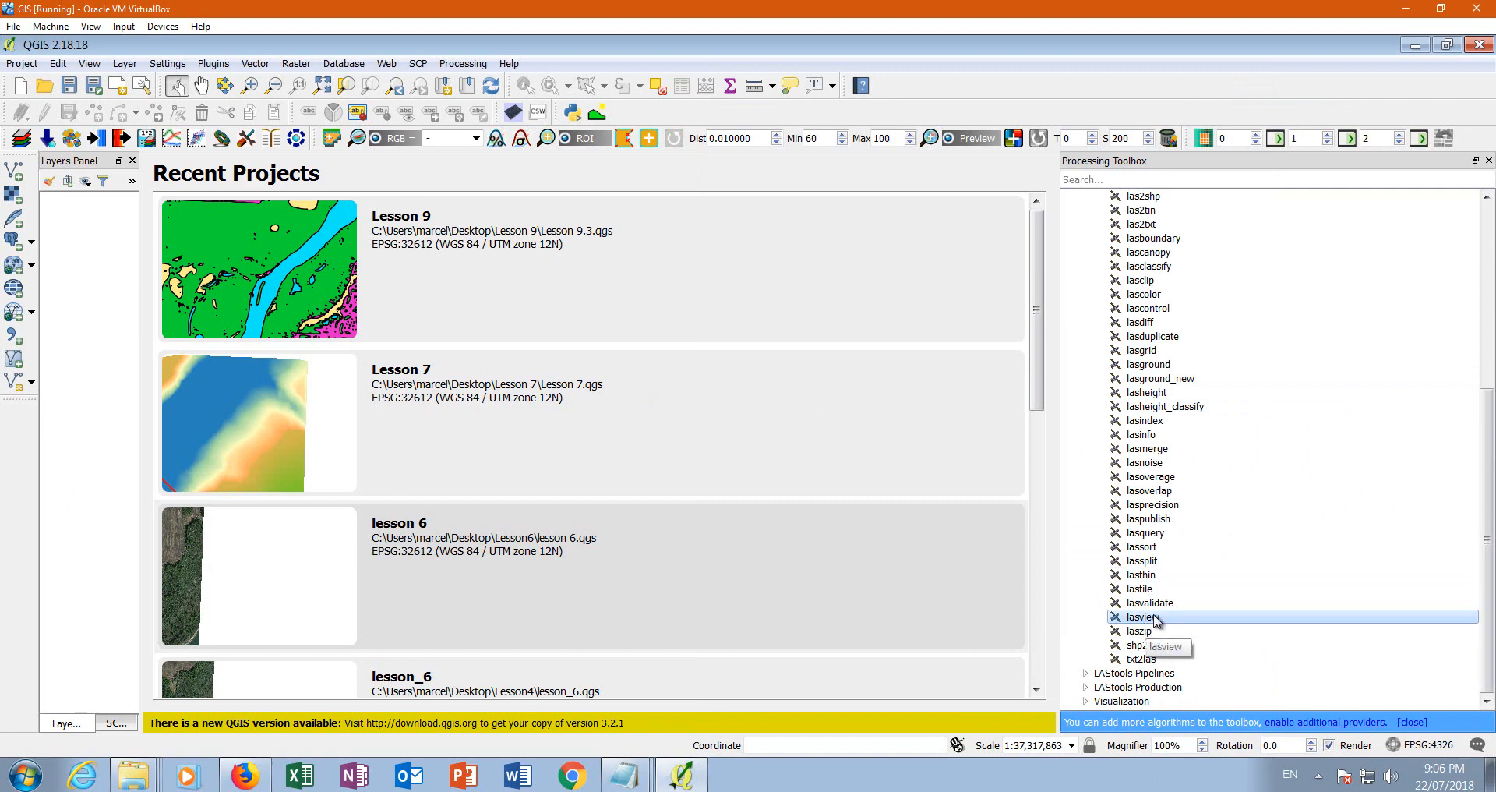
double_click(1154, 267)
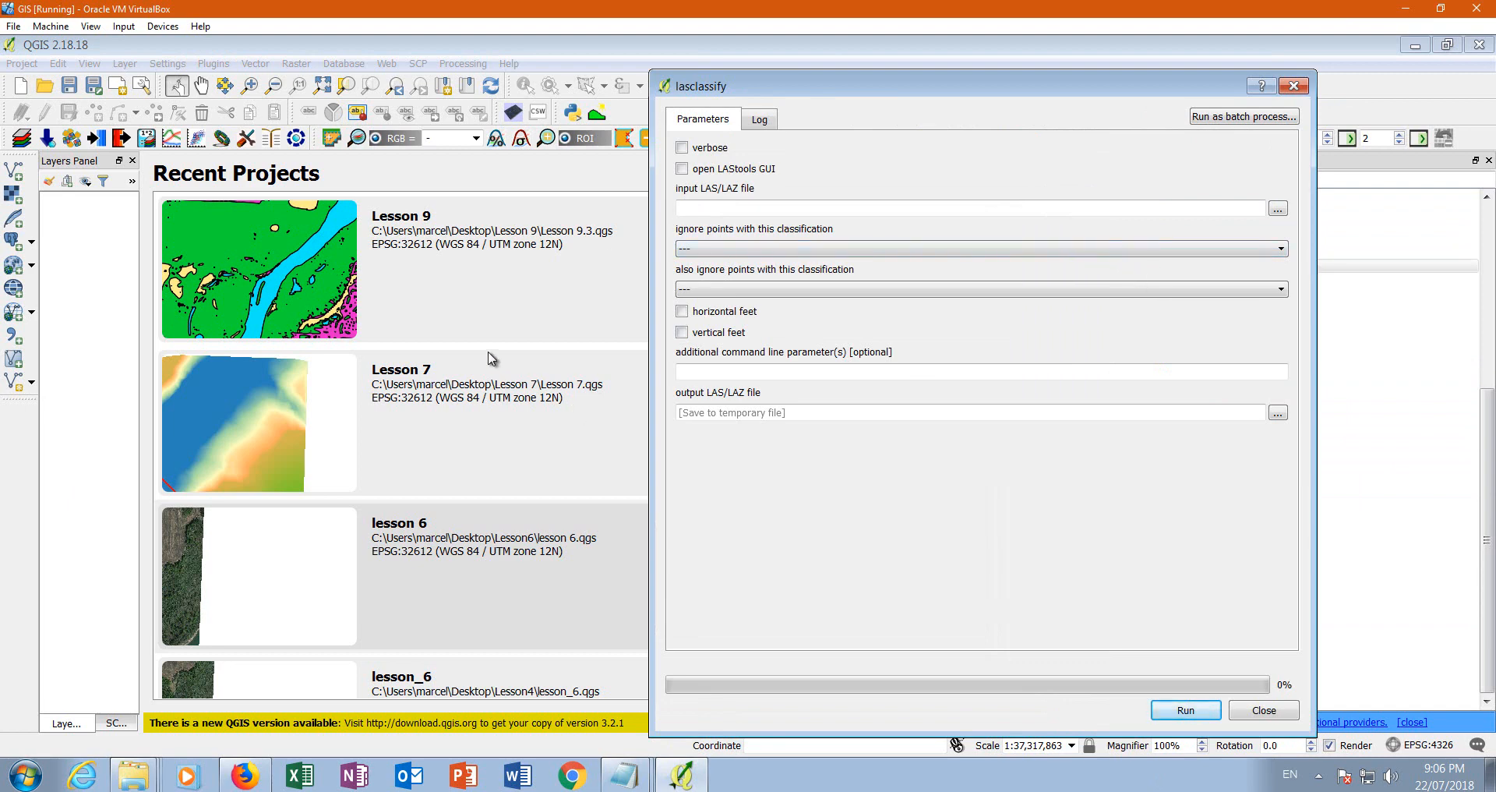
left_click(1276, 212)
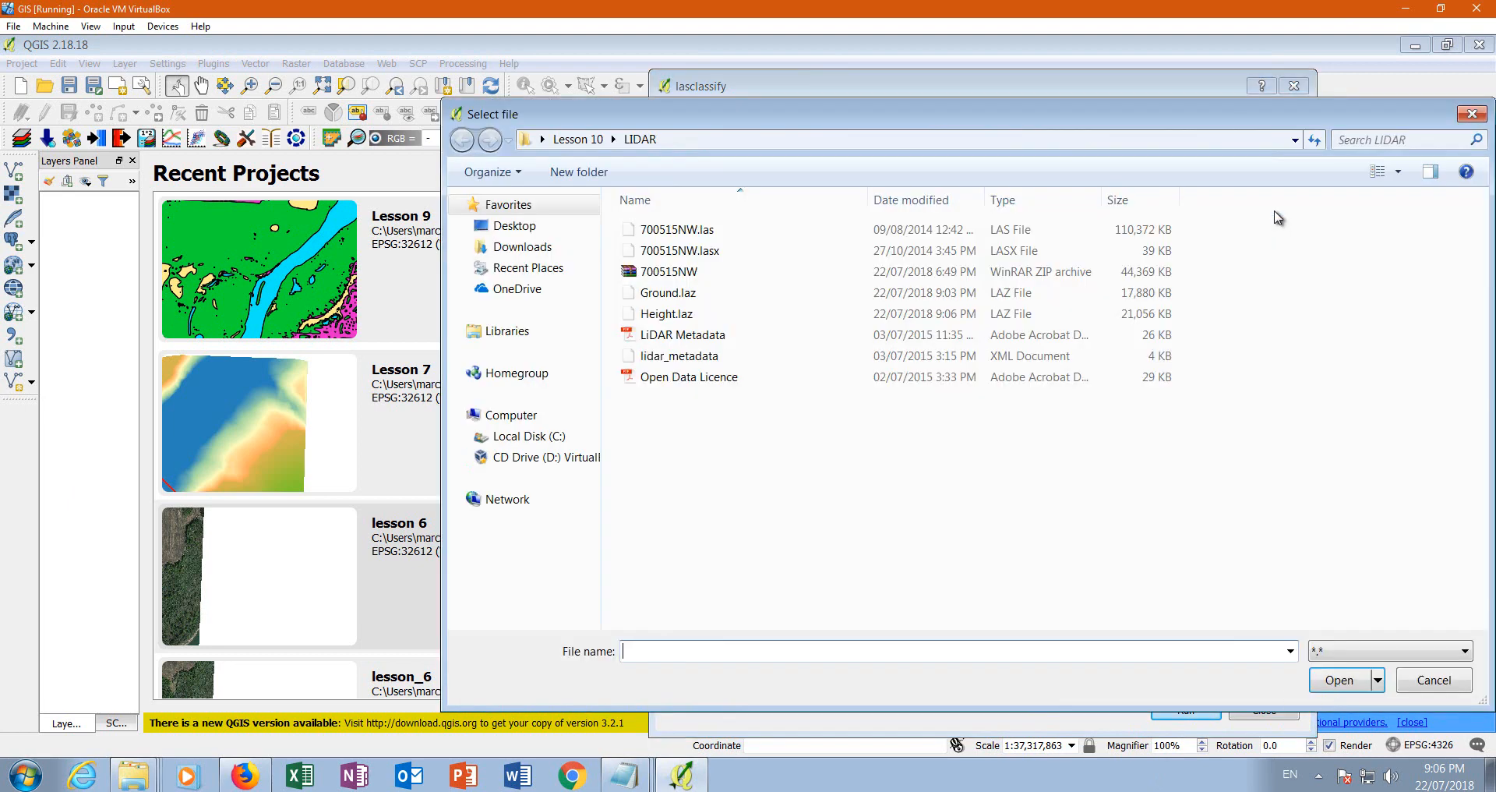
left_click(664, 317)
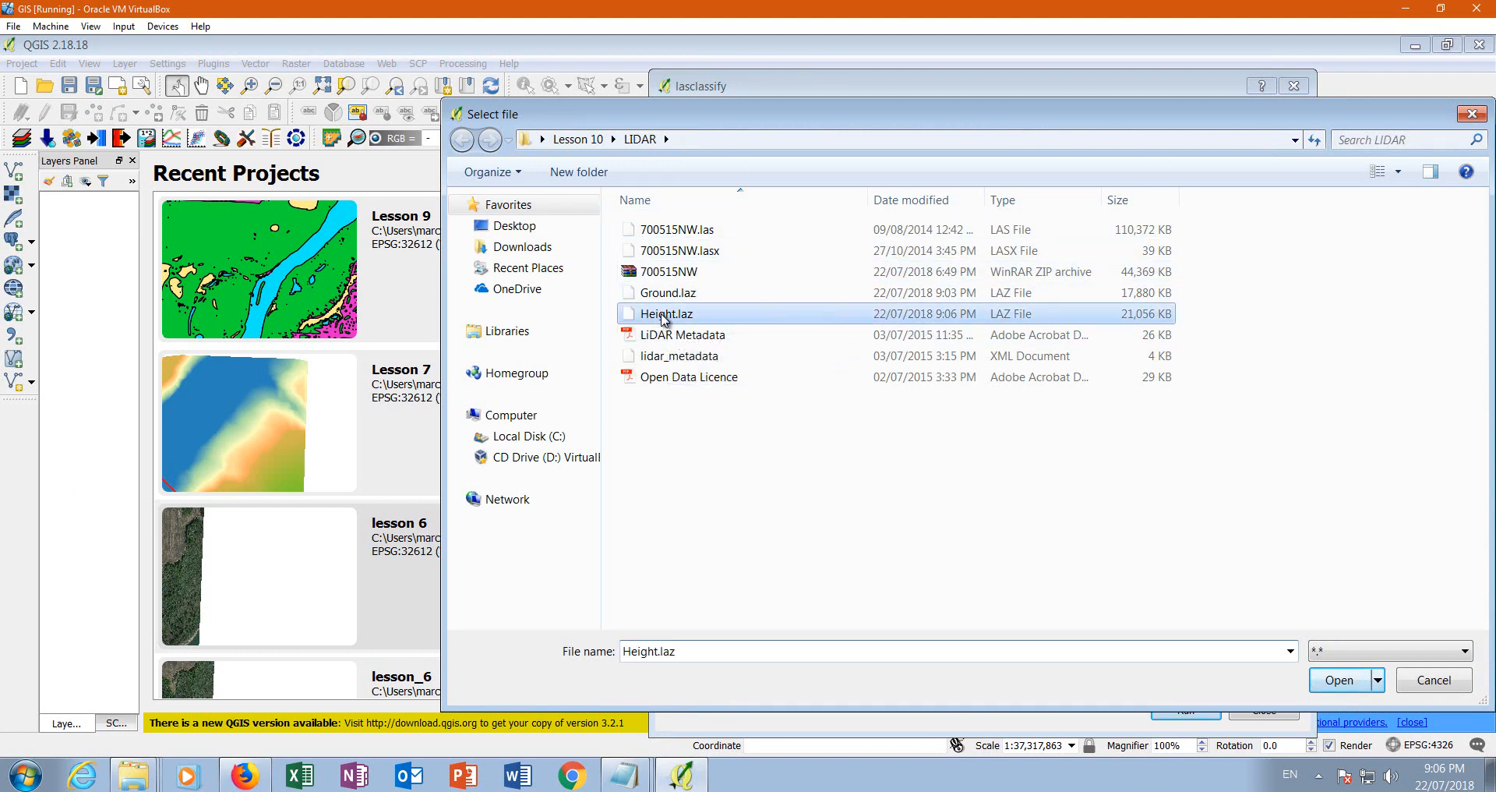
left_click(1339, 680)
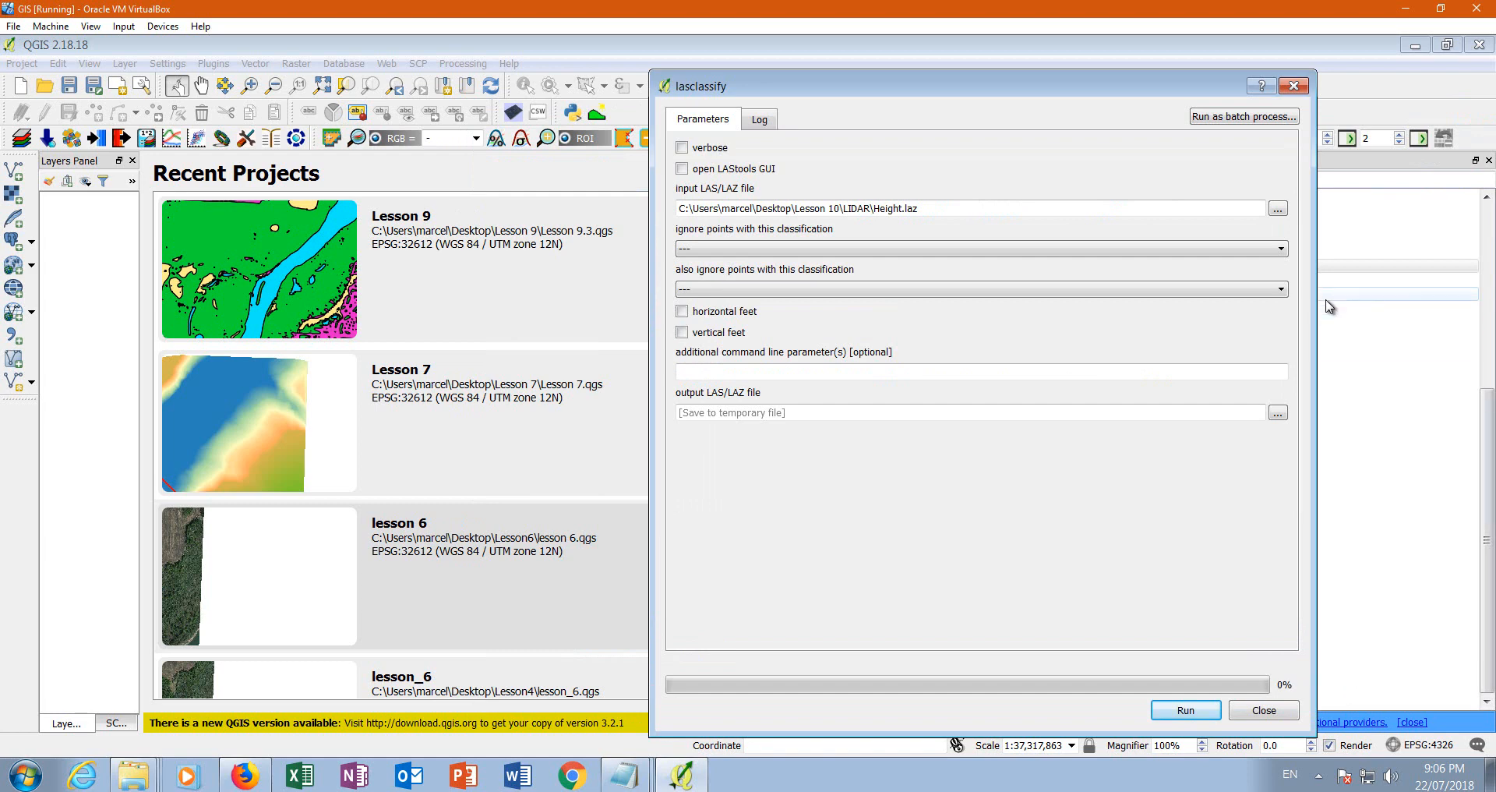
- Set the lasclassify output to a laz file named Classif in the LIDAR folder and run the tool
left_click(1278, 413)
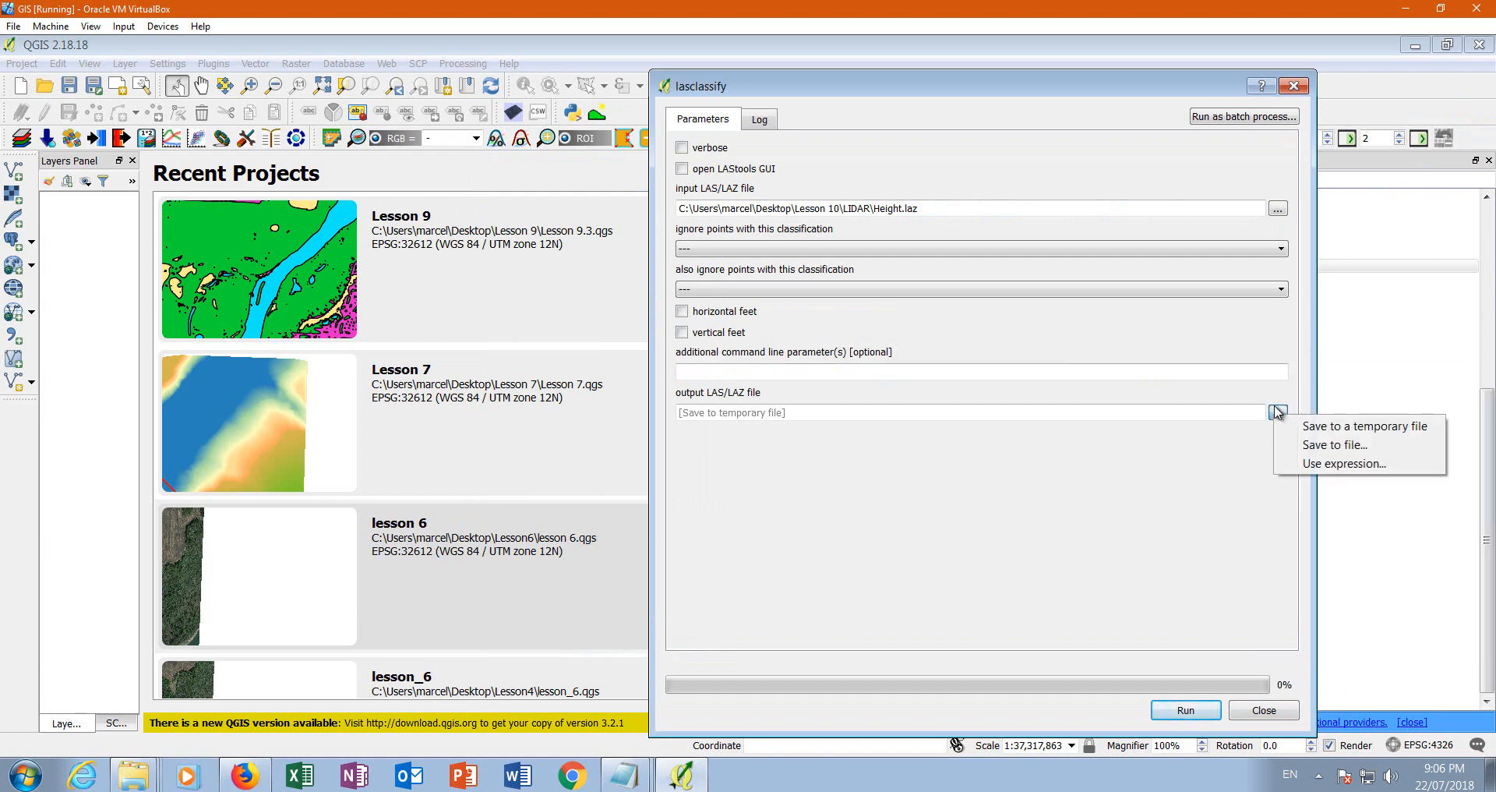
left_click(1327, 445)
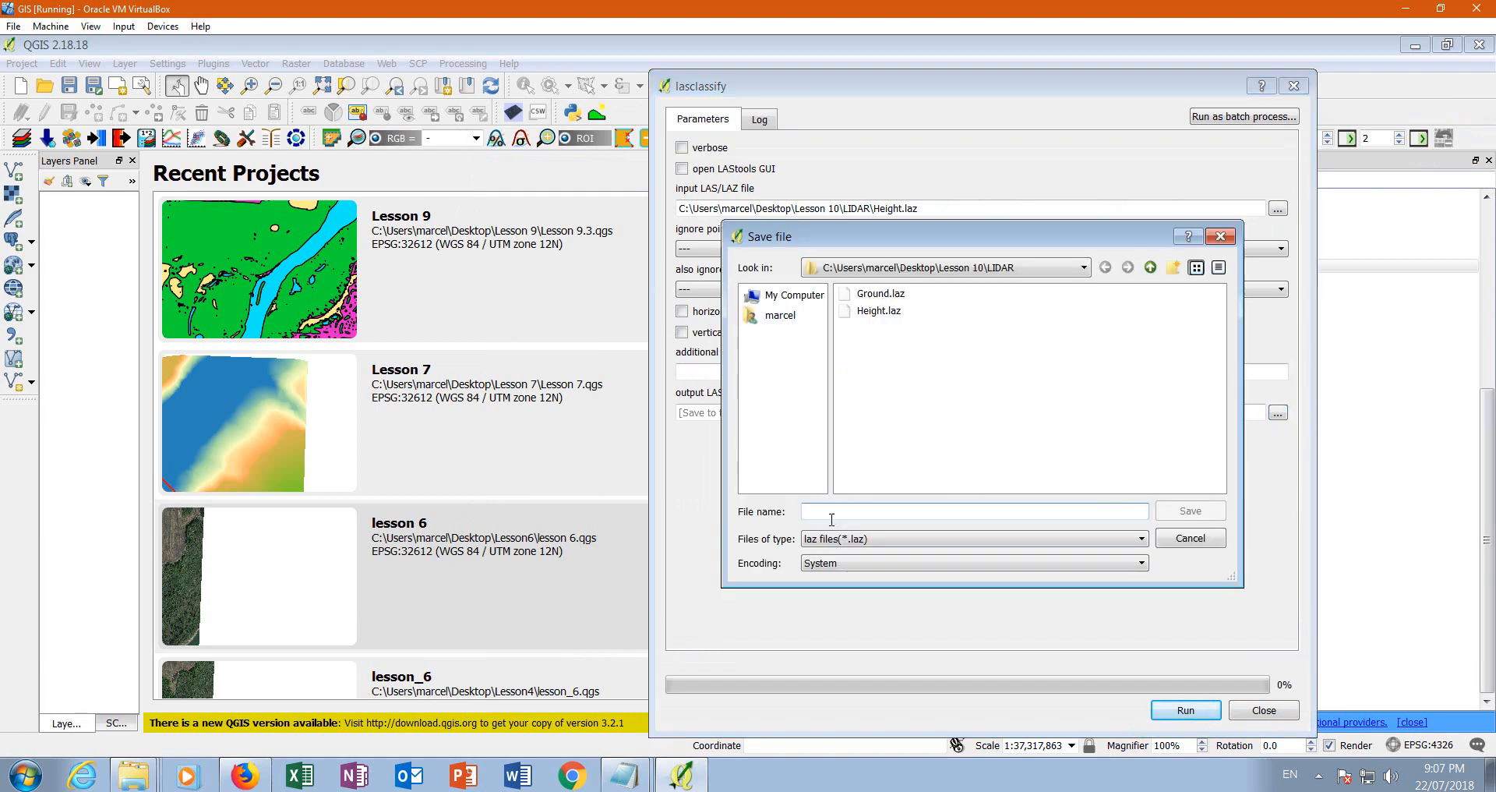
type("Classif")
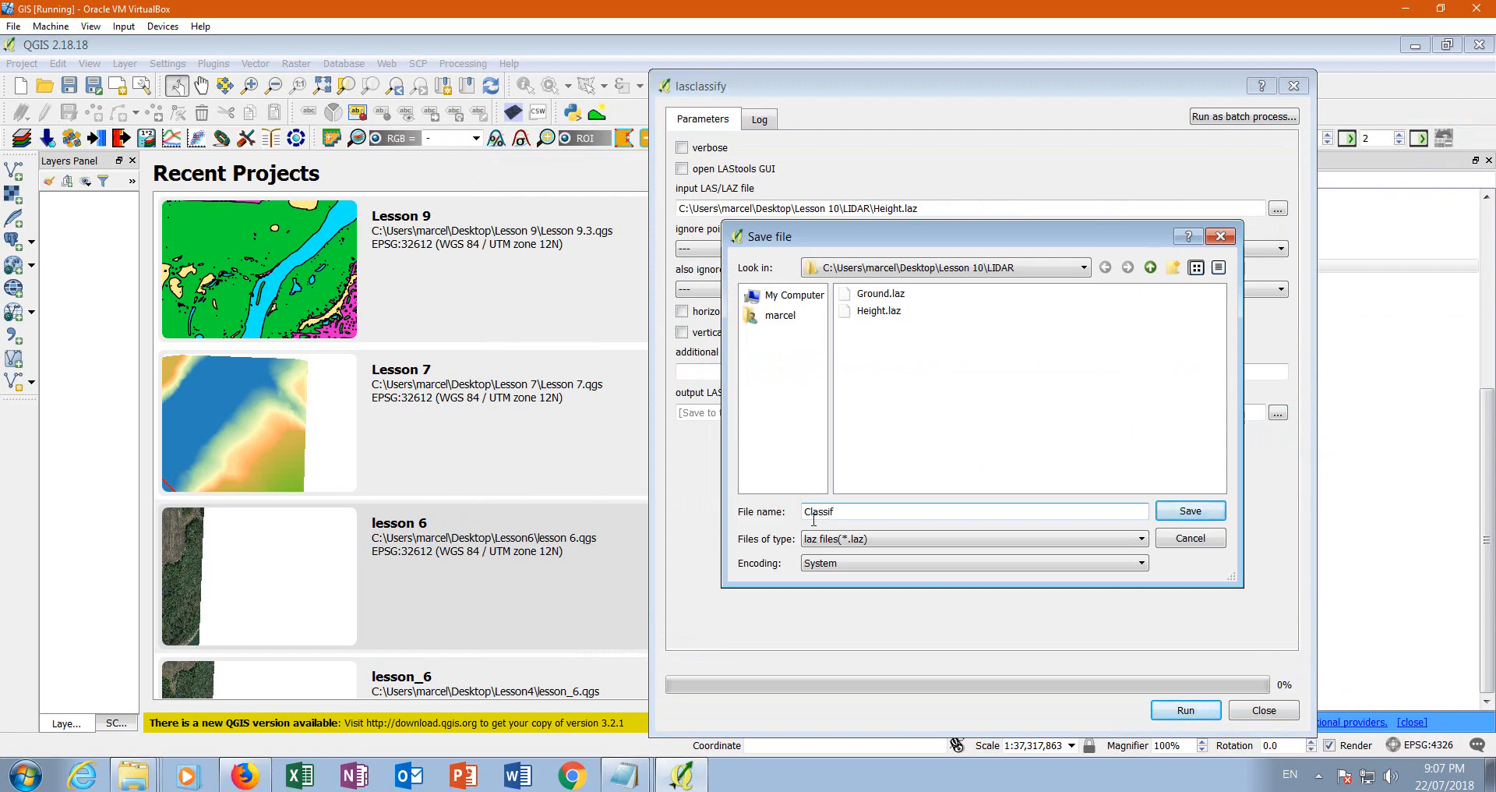
left_click(1201, 521)
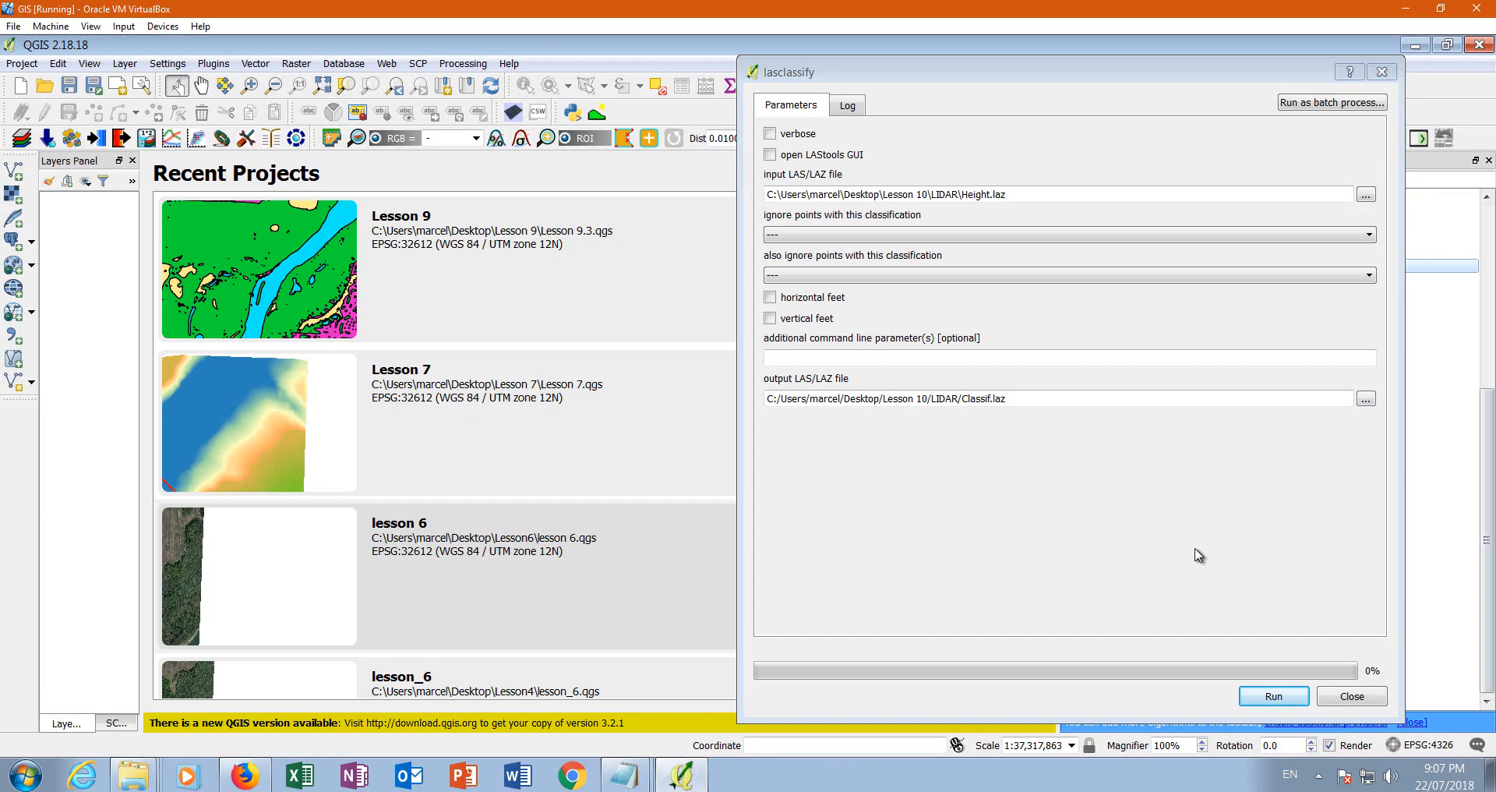
left_click(1274, 696)
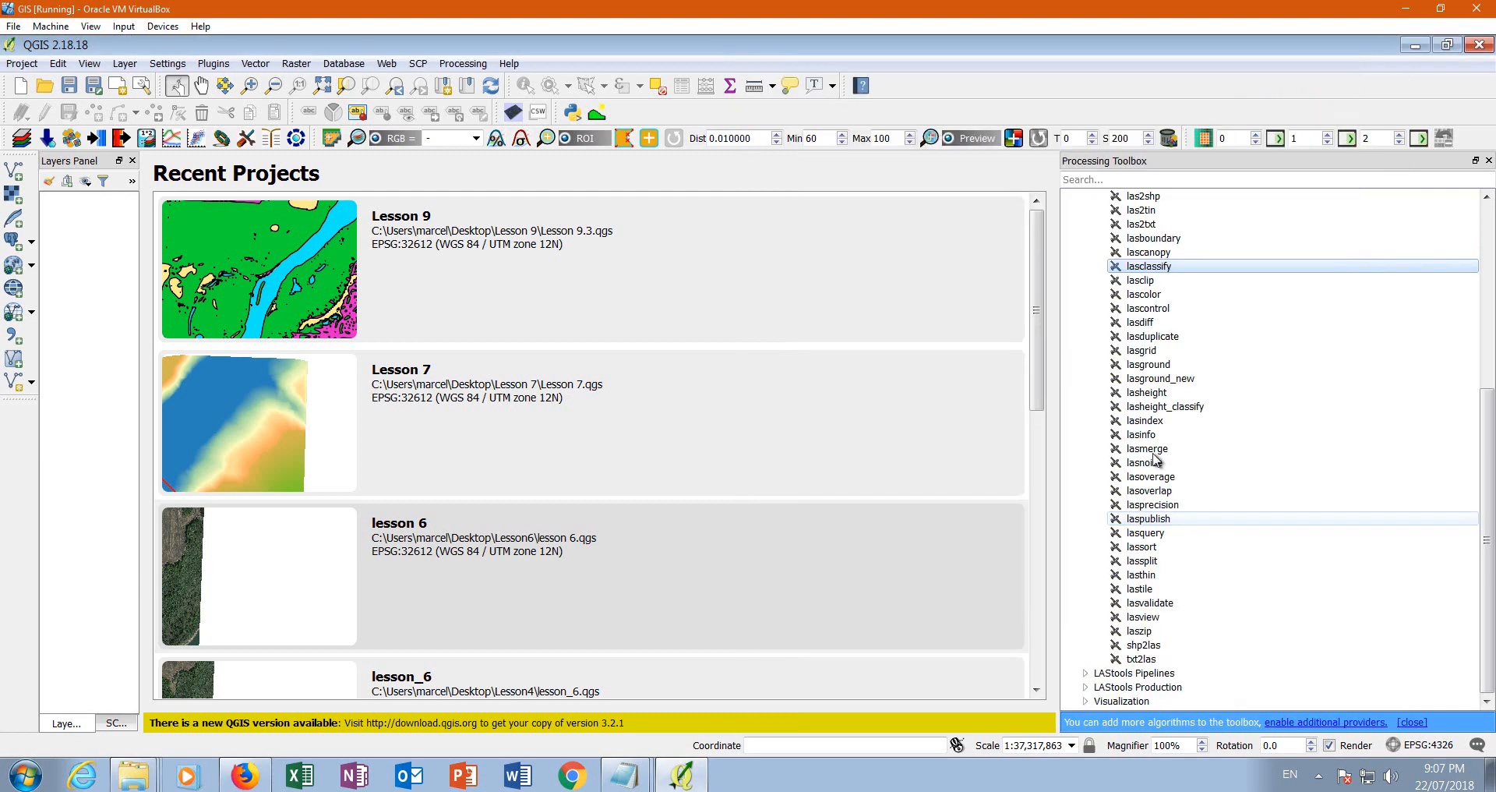
- Open the lasview tool, choose Classif.laz as its input file, and run it to display the classified point cloud
double_click(1143, 617)
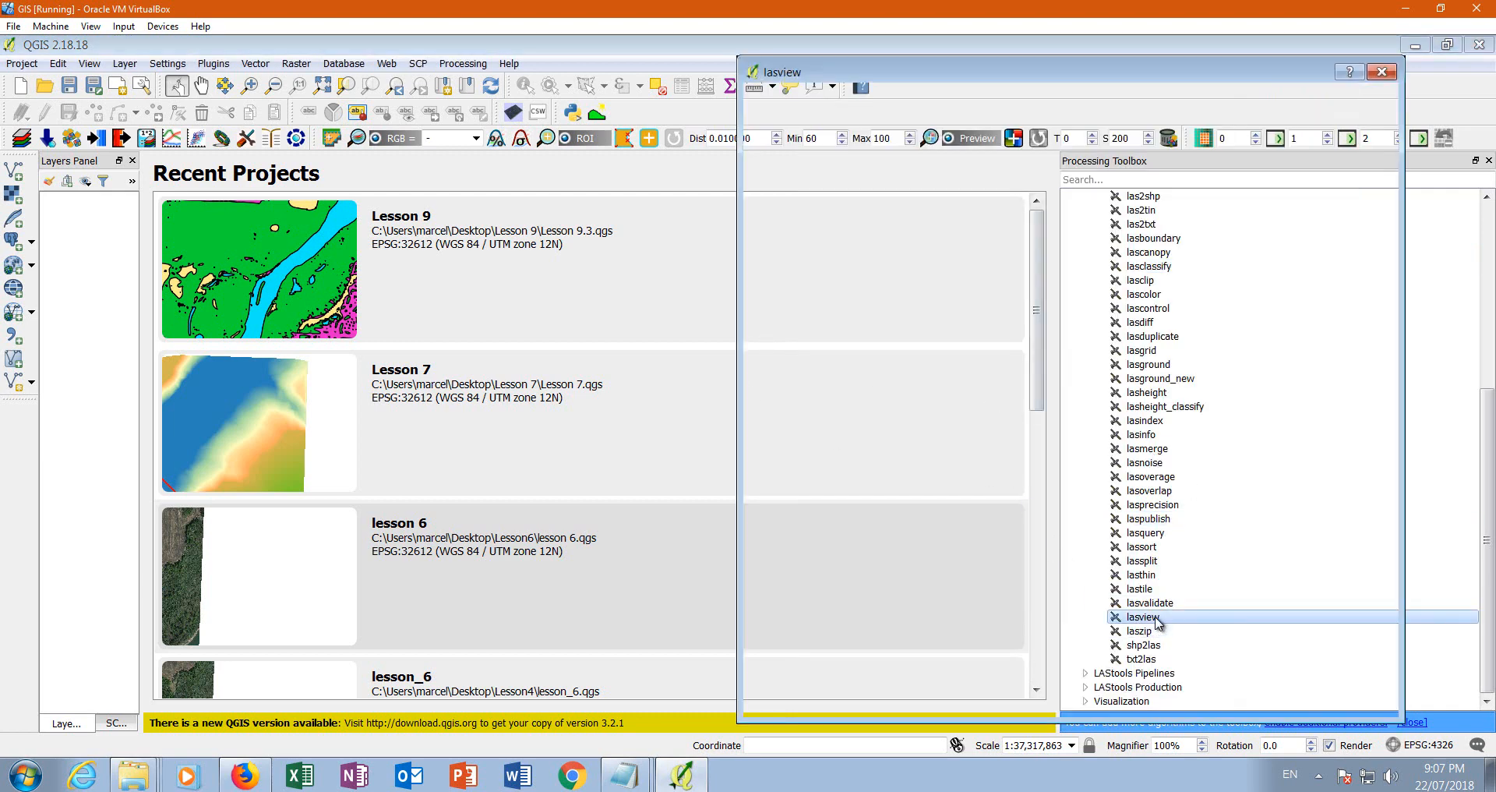
left_click(1366, 194)
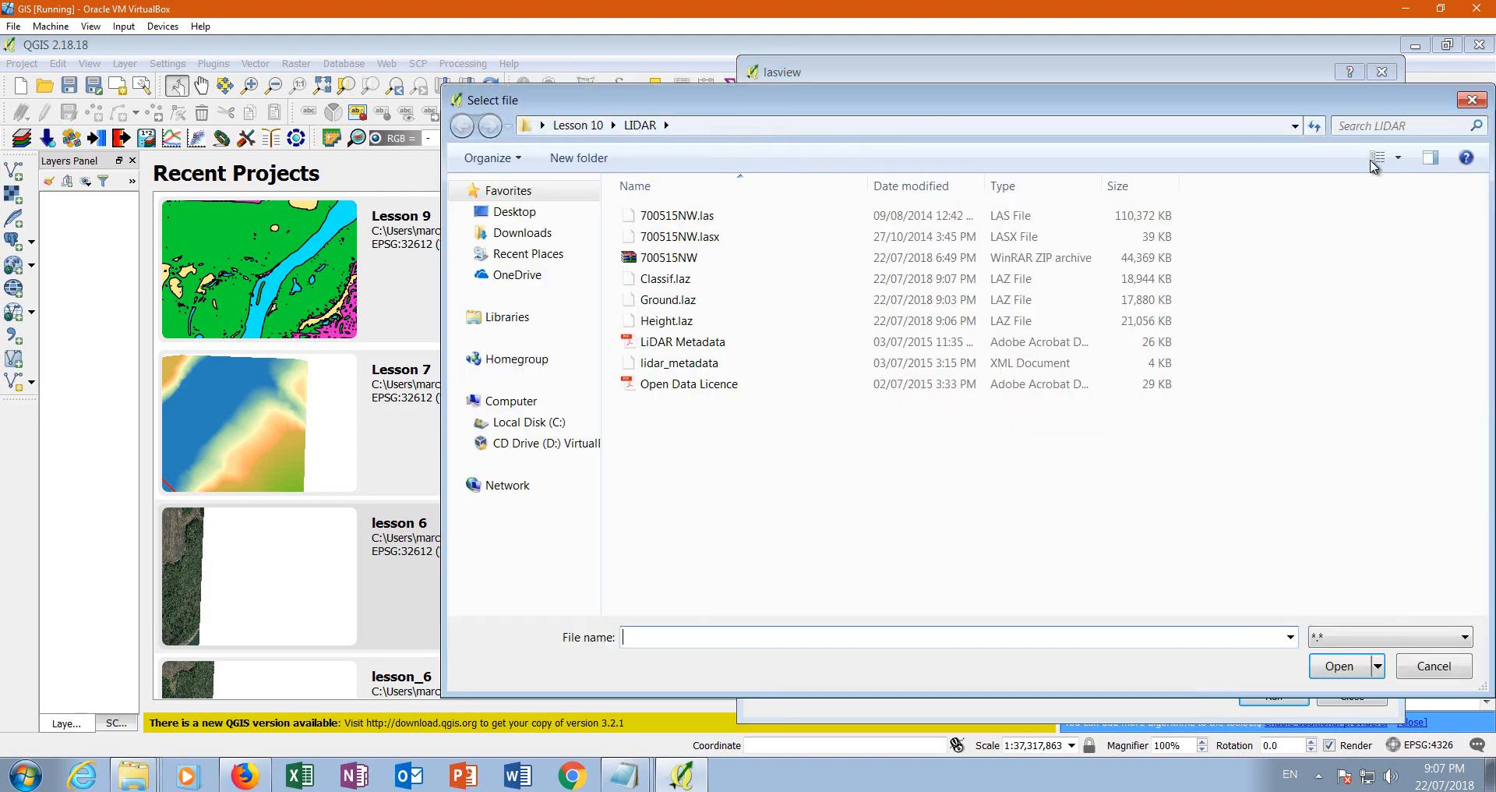
left_click(696, 280)
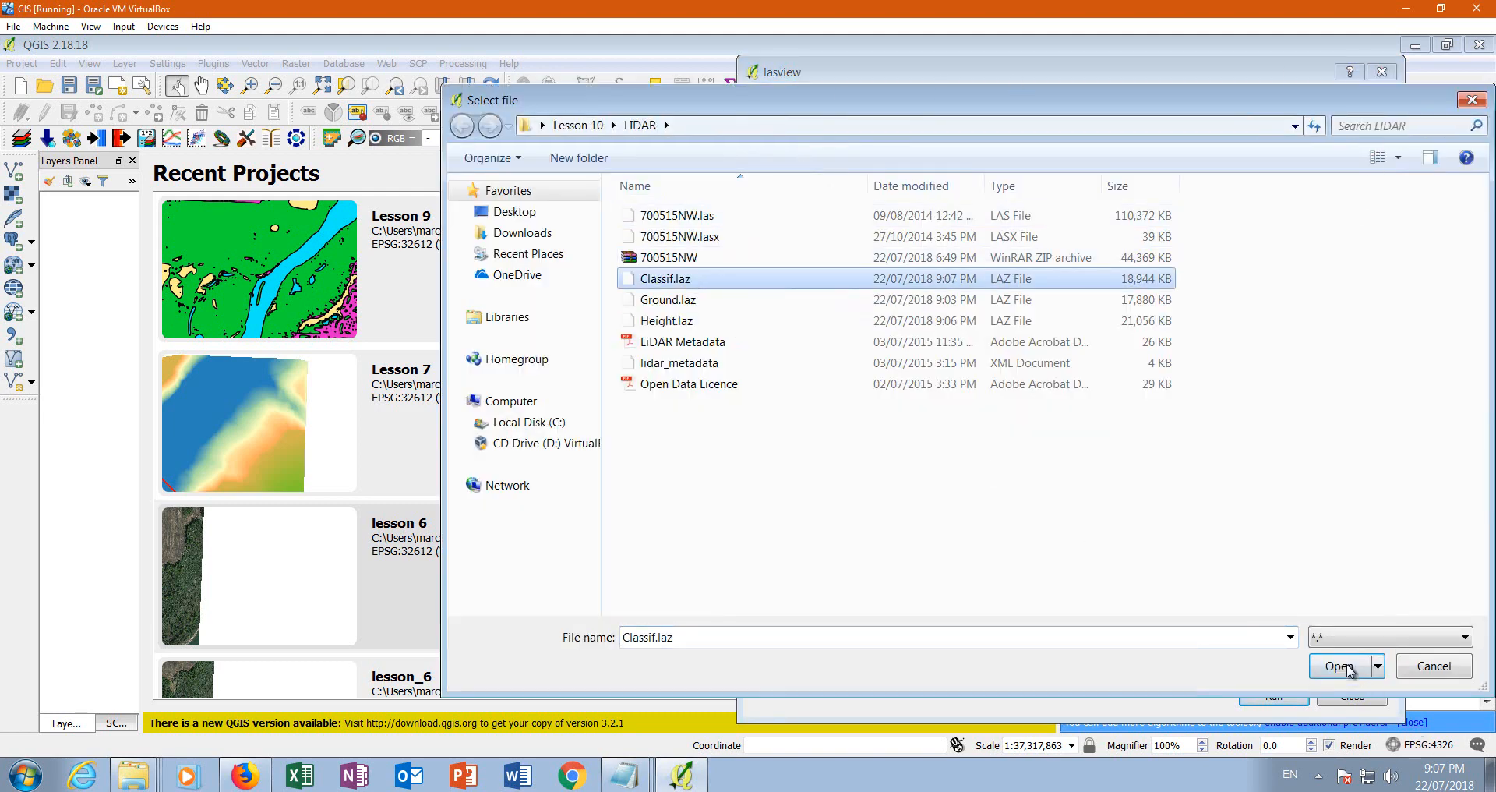
left_click(1338, 666)
left_click(1275, 693)
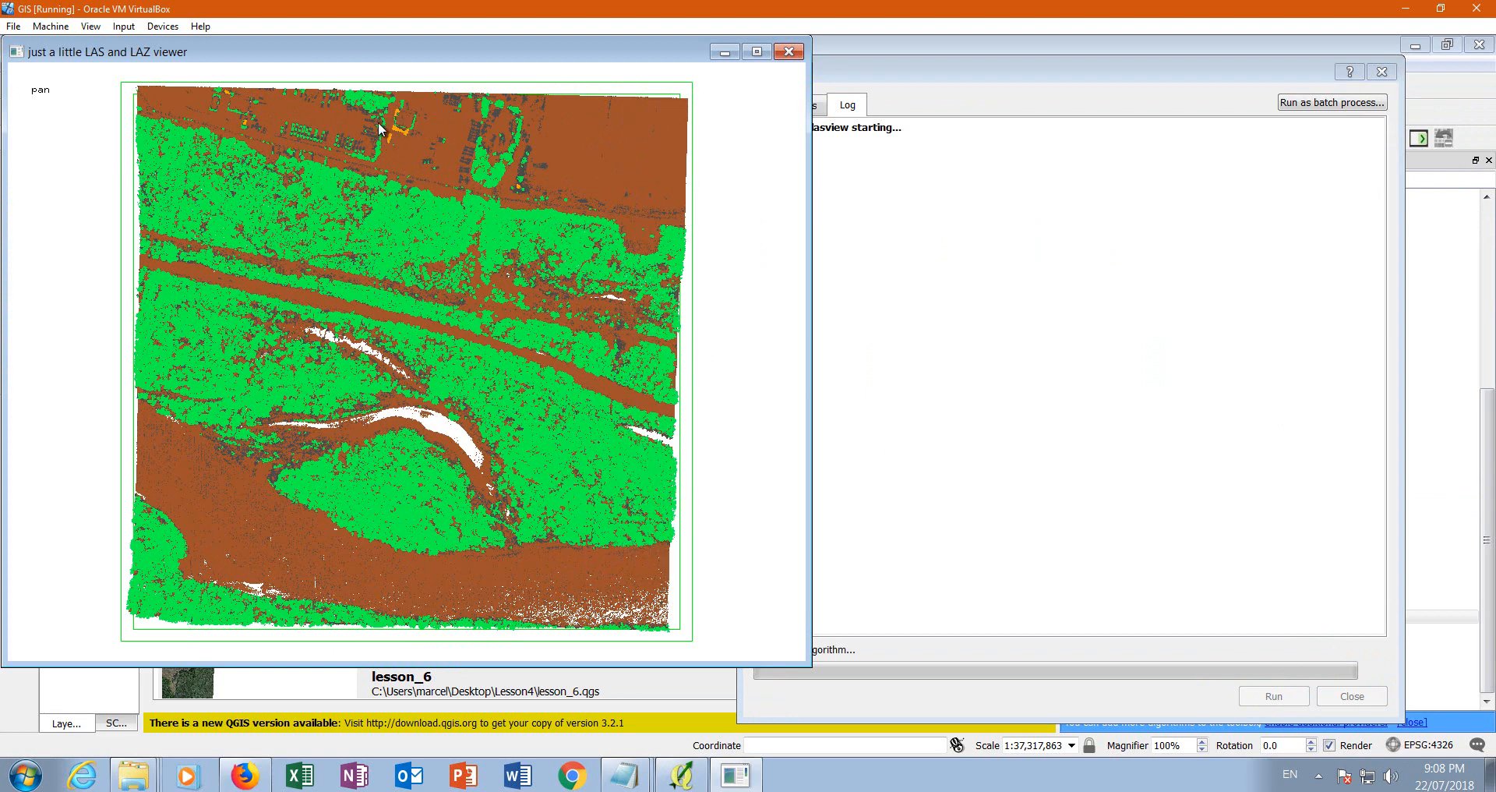
- Render only the building points of the classified cloud, followed by only the vegetation points
right_click(746, 139)
mouse_move(866, 92)
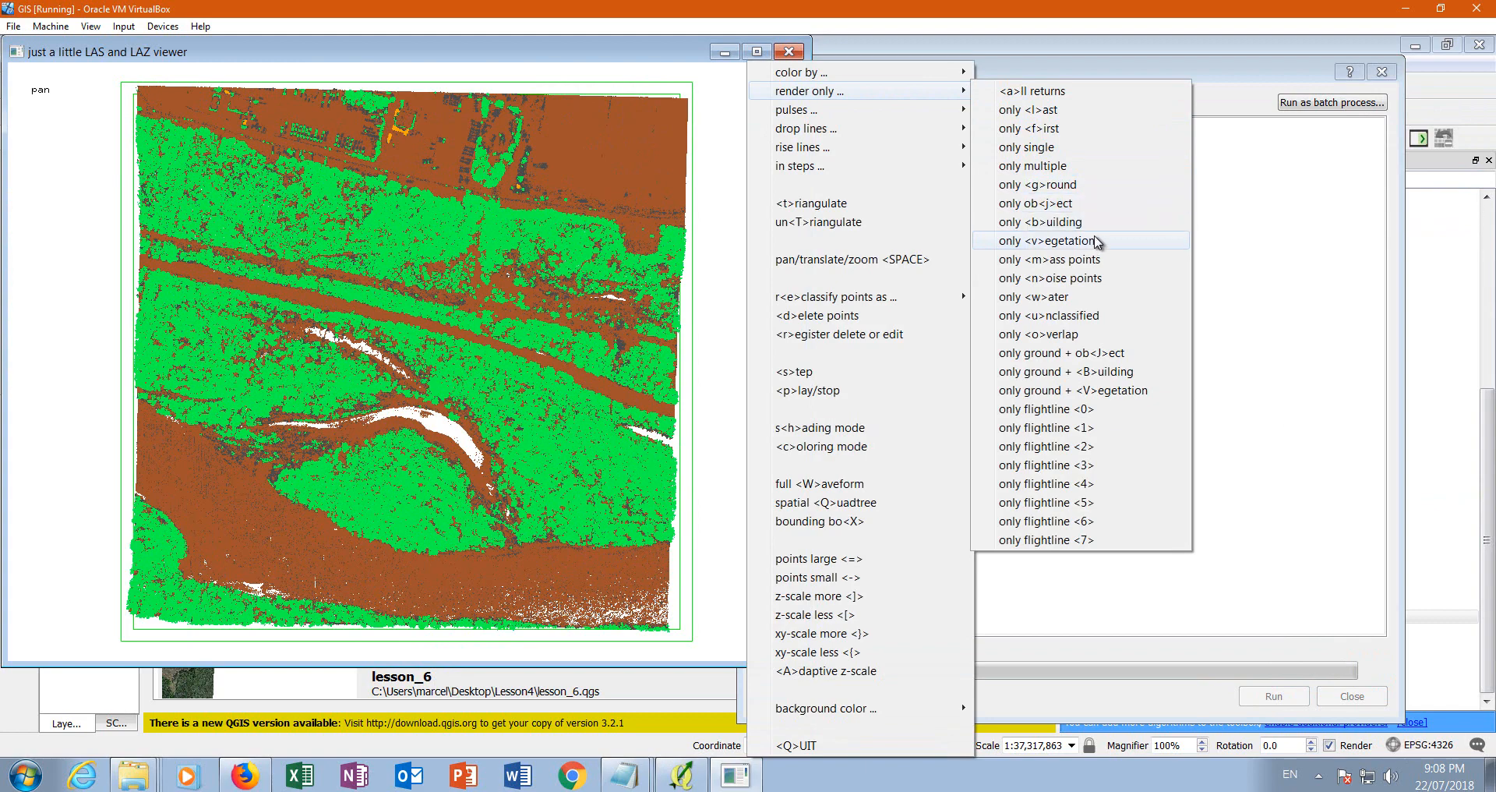
left_click(1037, 240)
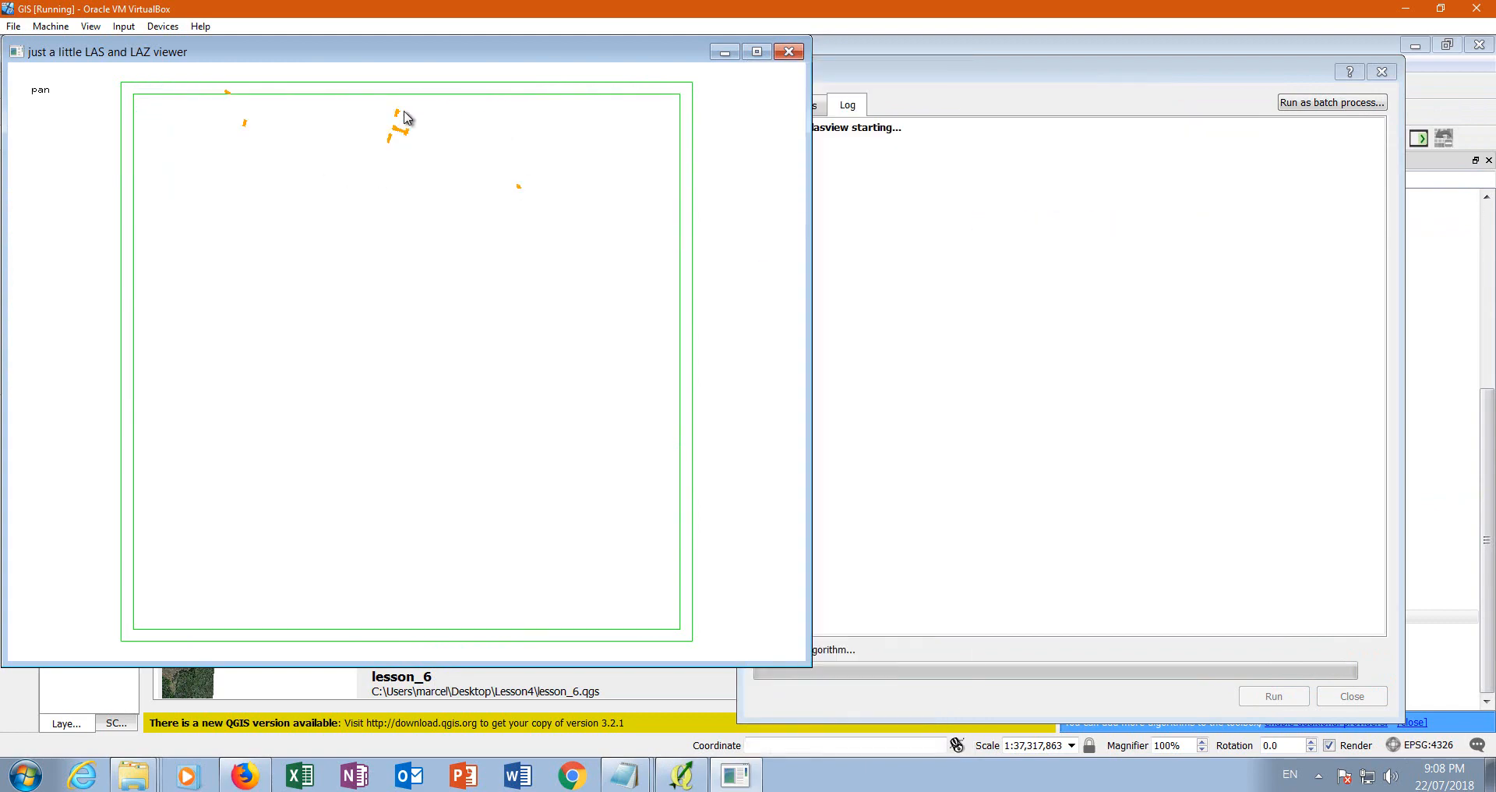
right_click(755, 131)
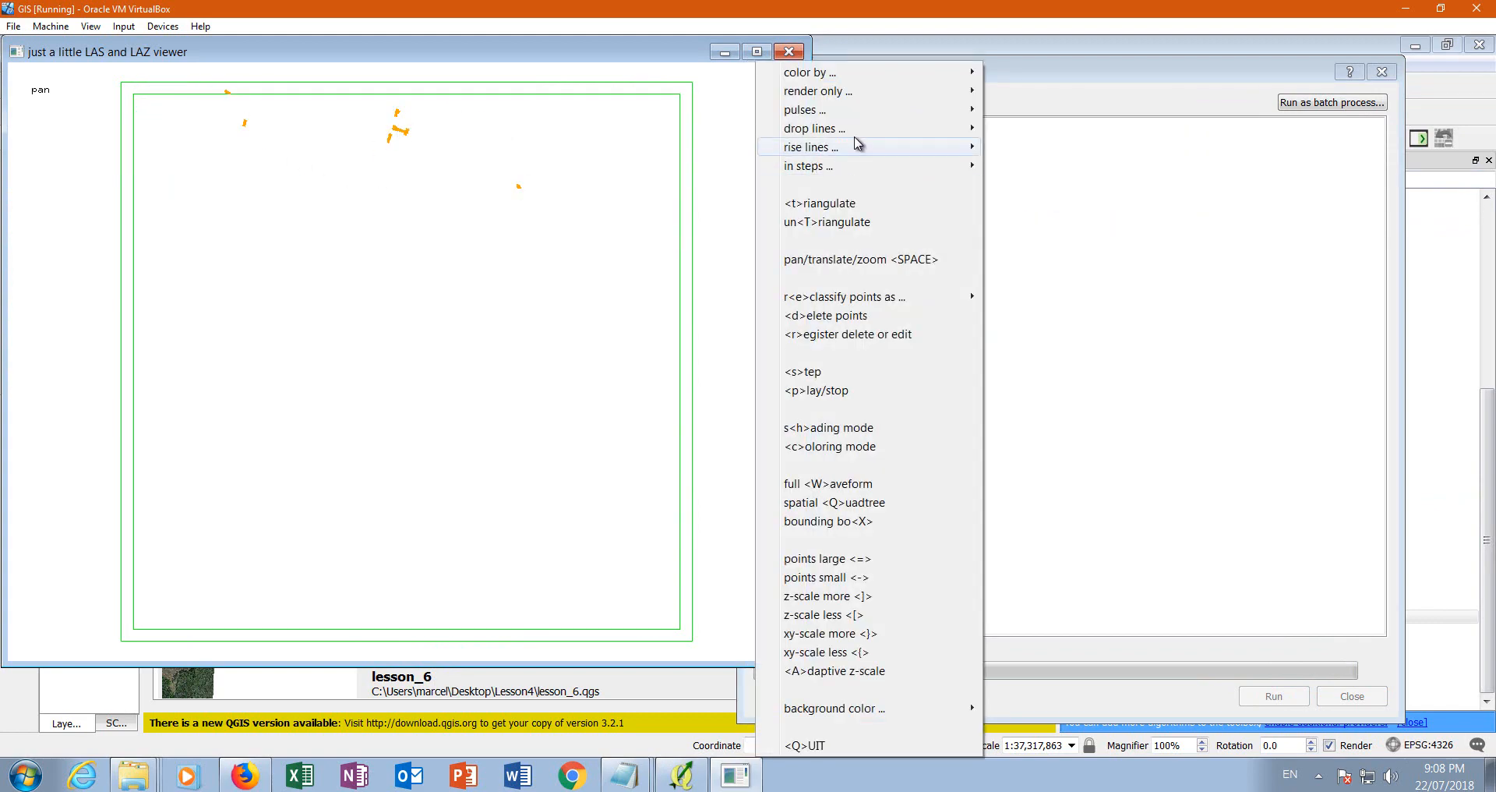
mouse_move(836, 98)
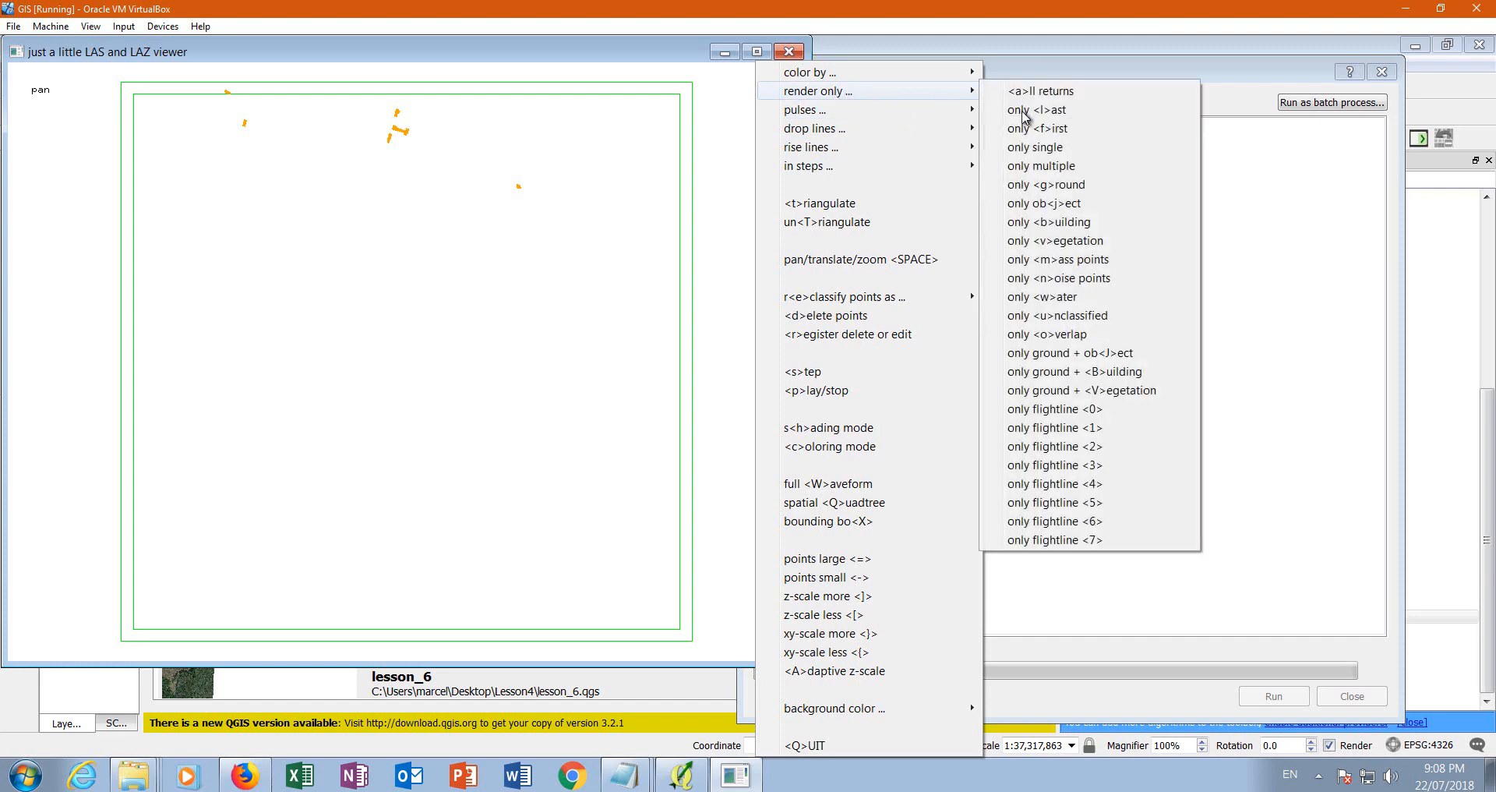
left_click(1069, 241)
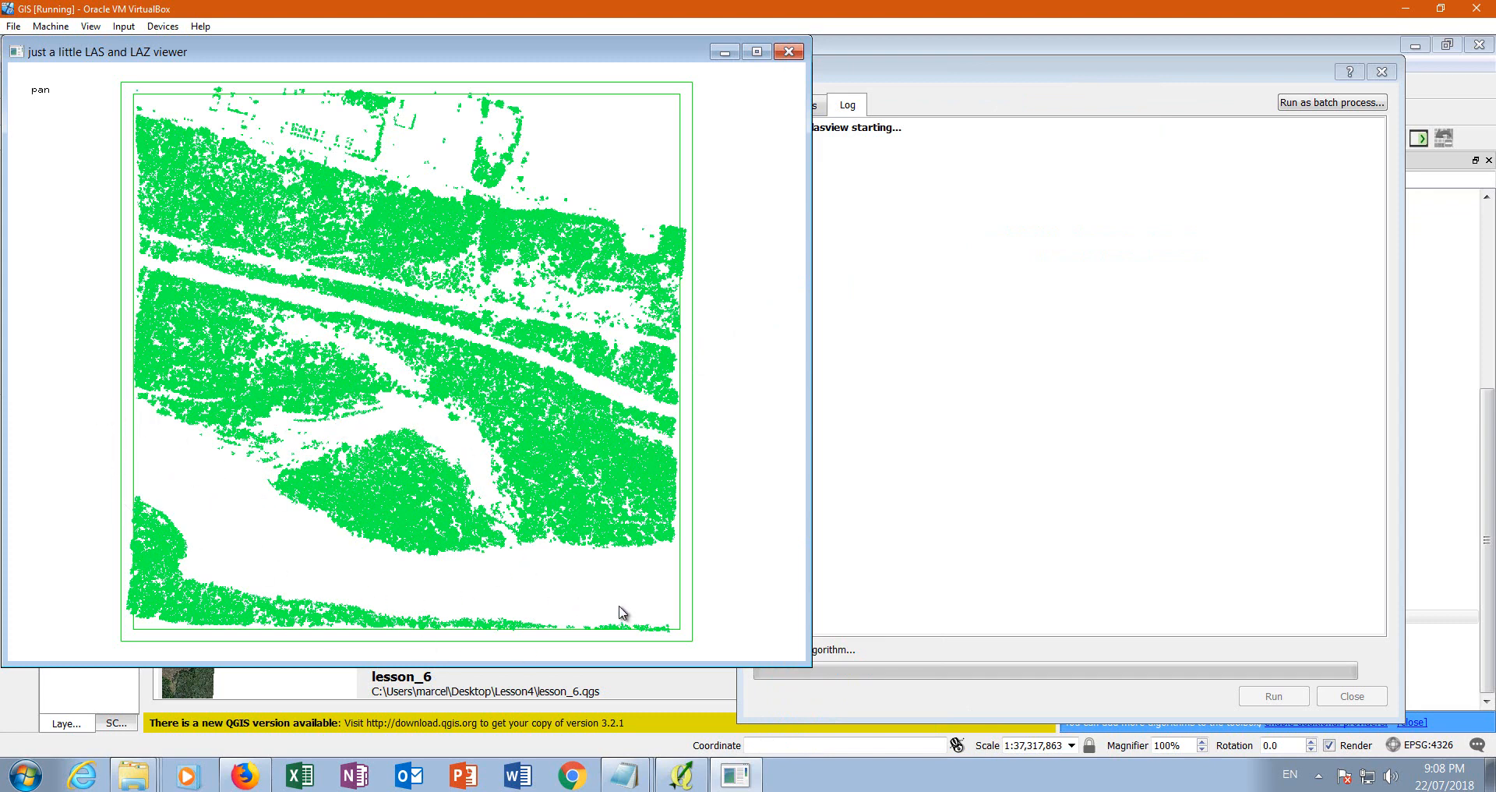
- Switch the point cloud viewer to render only the ground points
right_click(741, 133)
mouse_move(796, 92)
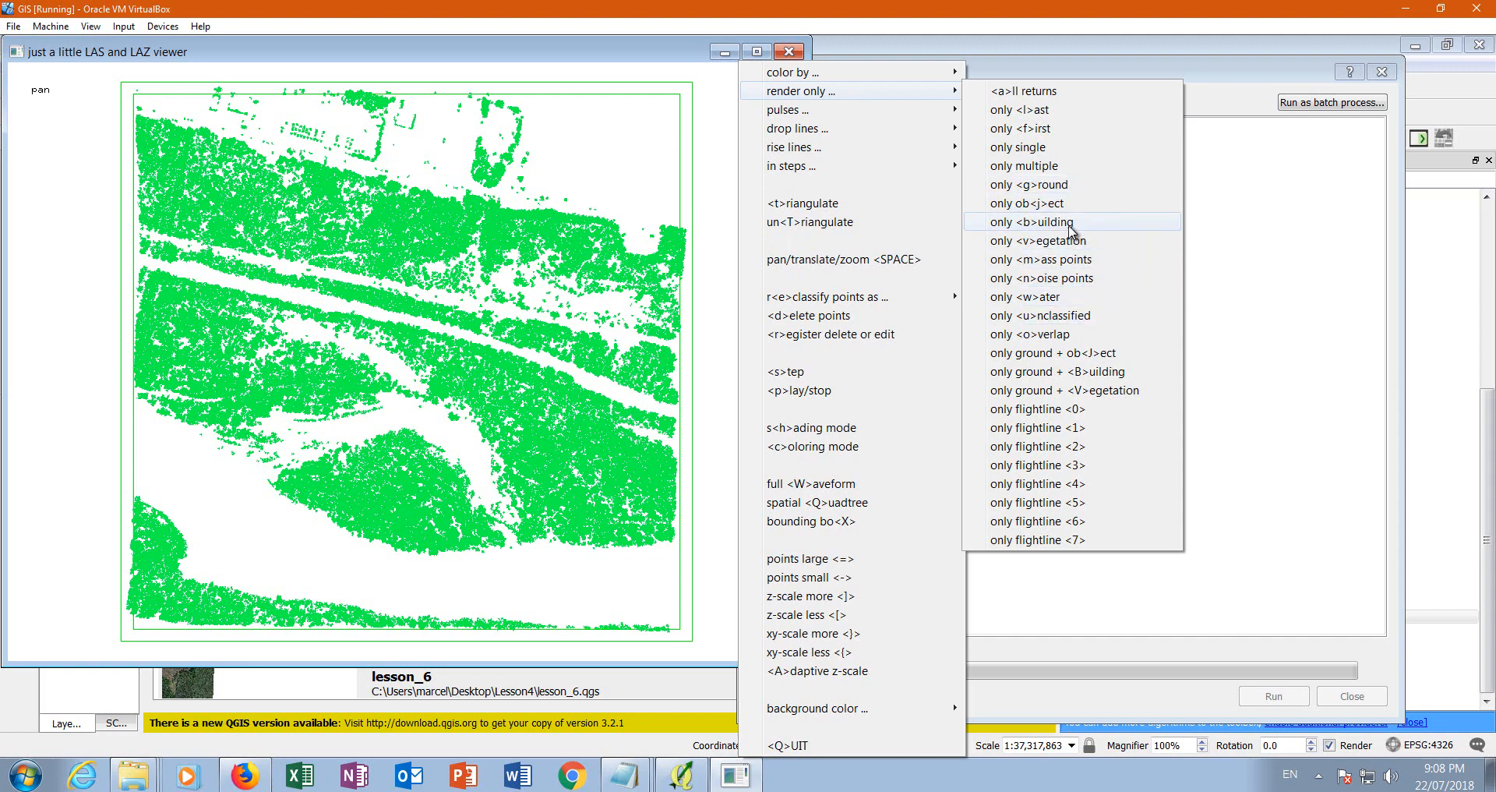
left_click(1058, 186)
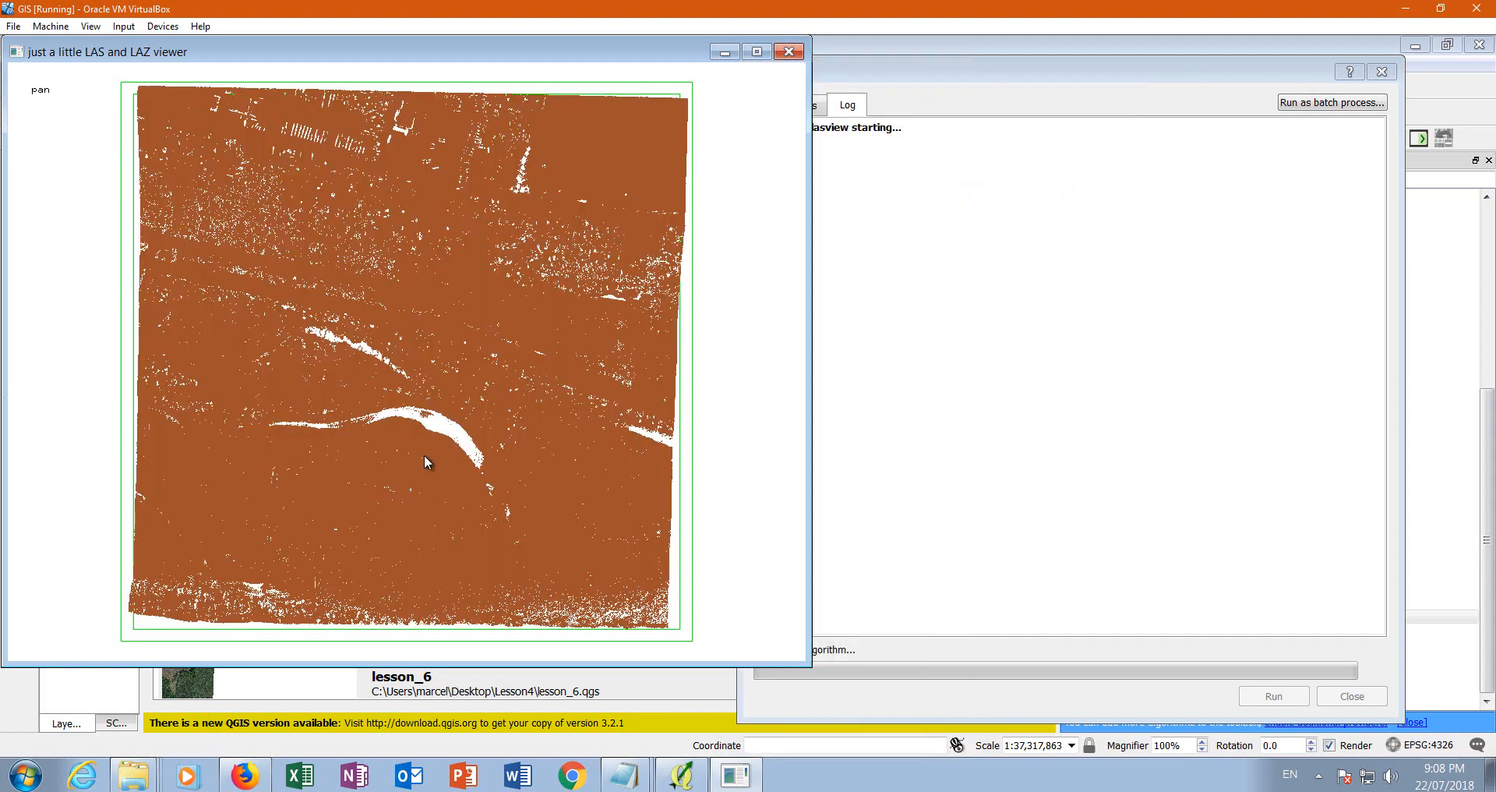
- Examine the relief of the ground points and the gaps in the surface from the side, and close the point cloud viewer
left_click_drag(549, 503, 283, 223)
mouse_move(491, 380)
left_mouse_down()
mouse_move(180, 385)
mouse_move(219, 331)
mouse_move(148, 361)
mouse_move(577, 377)
mouse_move(631, 394)
mouse_move(514, 383)
mouse_move(498, 363)
left_mouse_up()
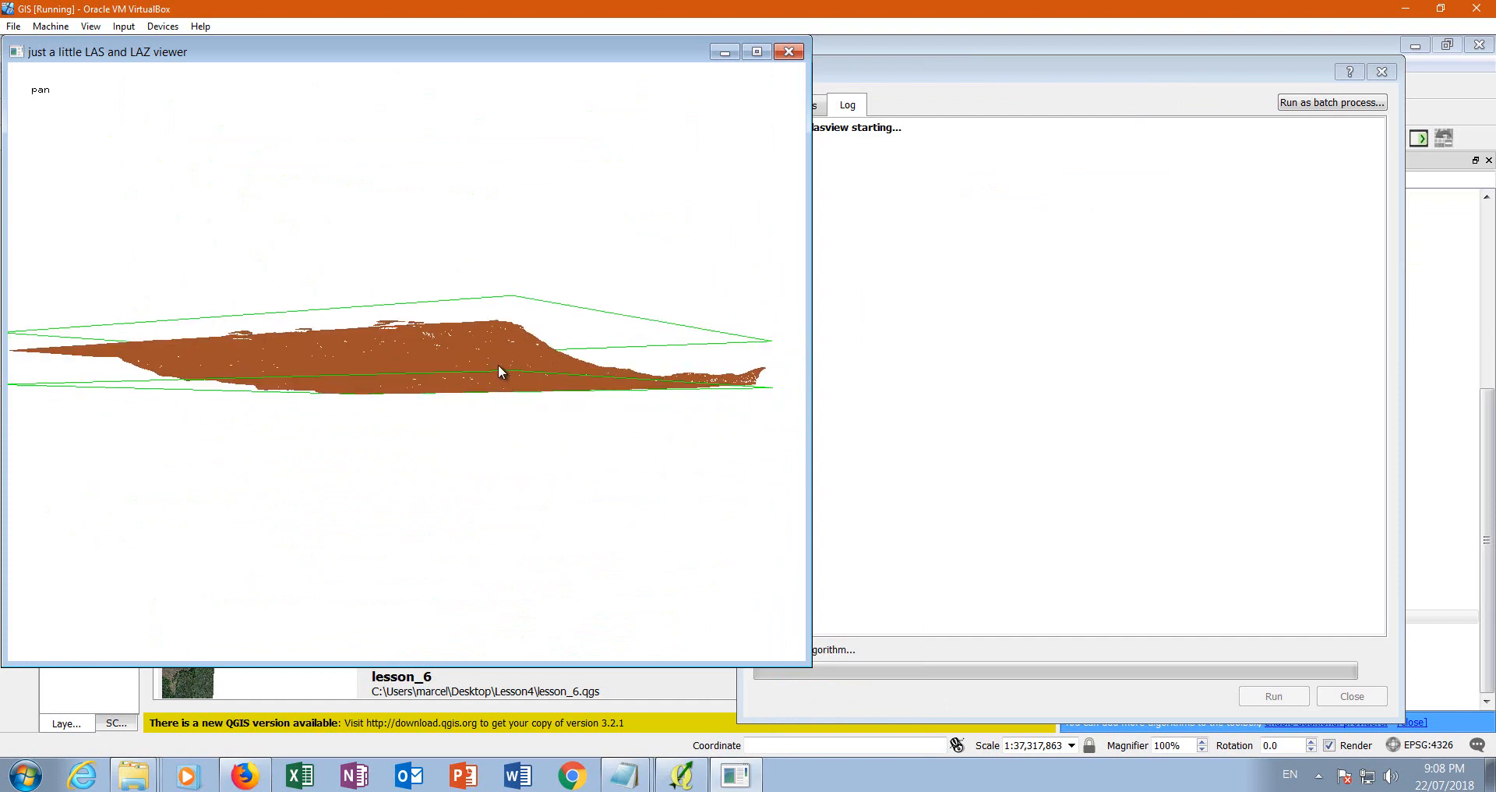
key("t")
left_click_drag(340, 332, 397, 654)
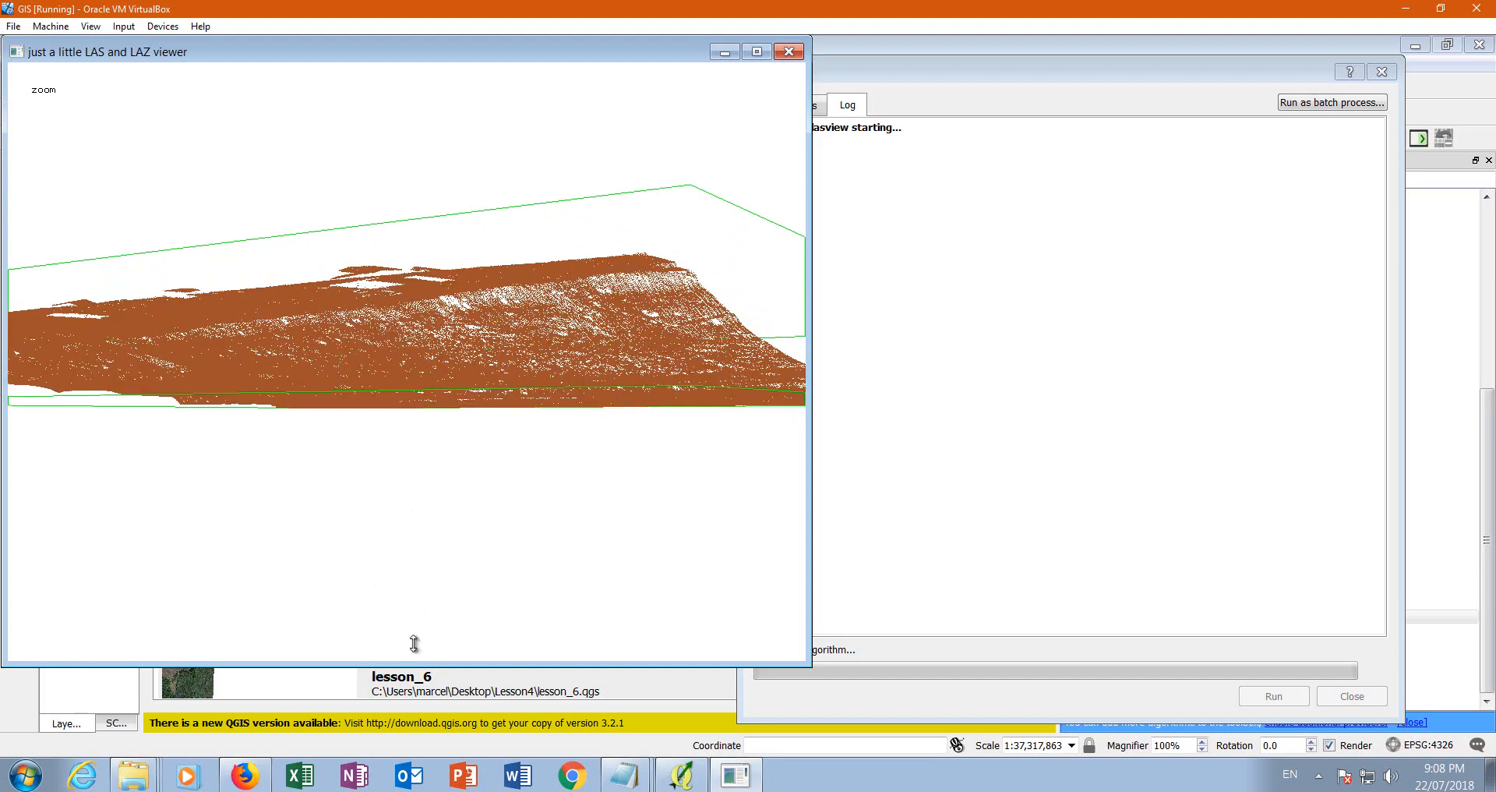
left_click_drag(349, 327, 399, 406)
key("space")
left_click_drag(361, 265, 437, 274)
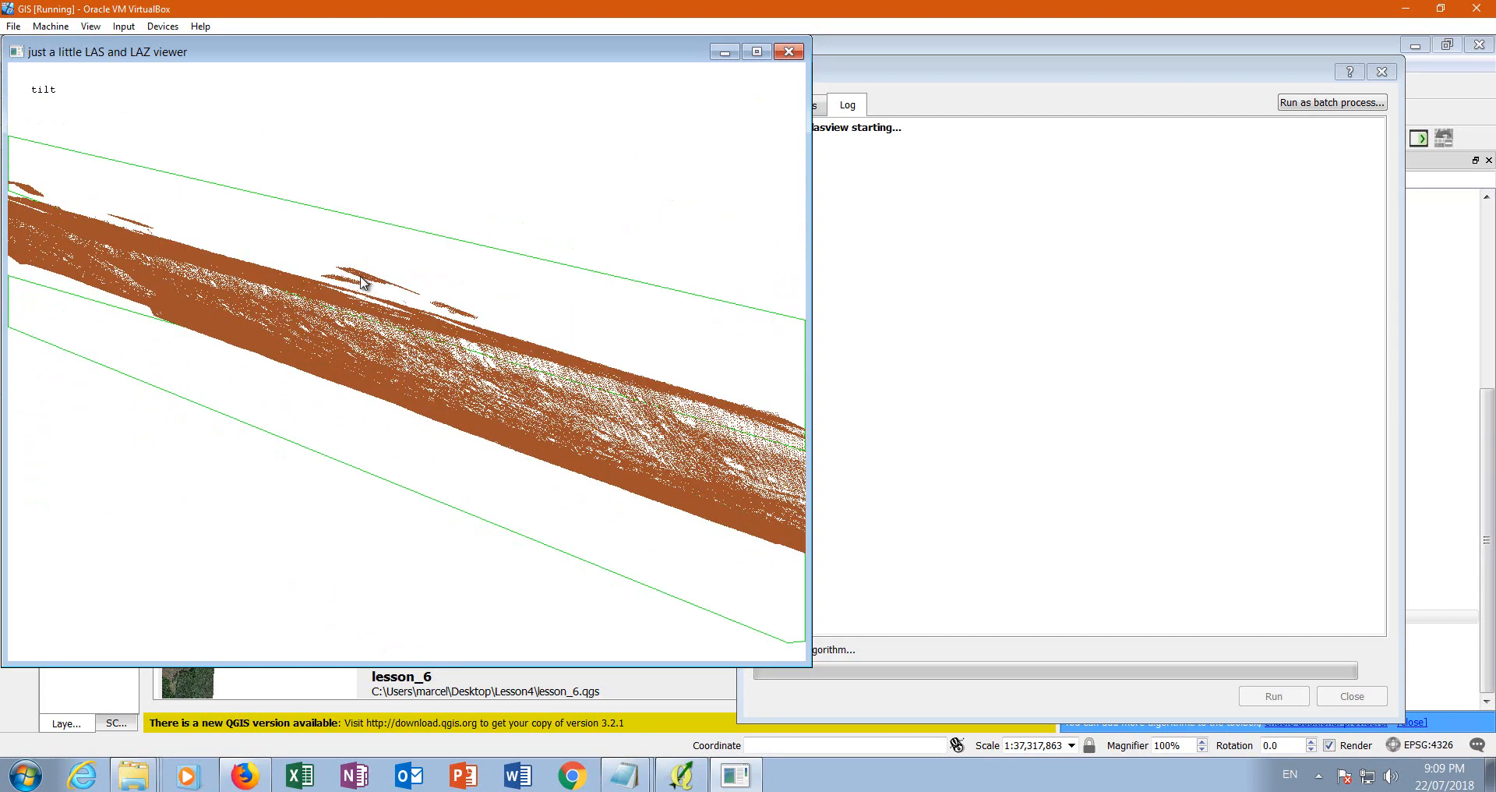
left_click_drag(50, 293, 48, 327)
left_click(788, 53)
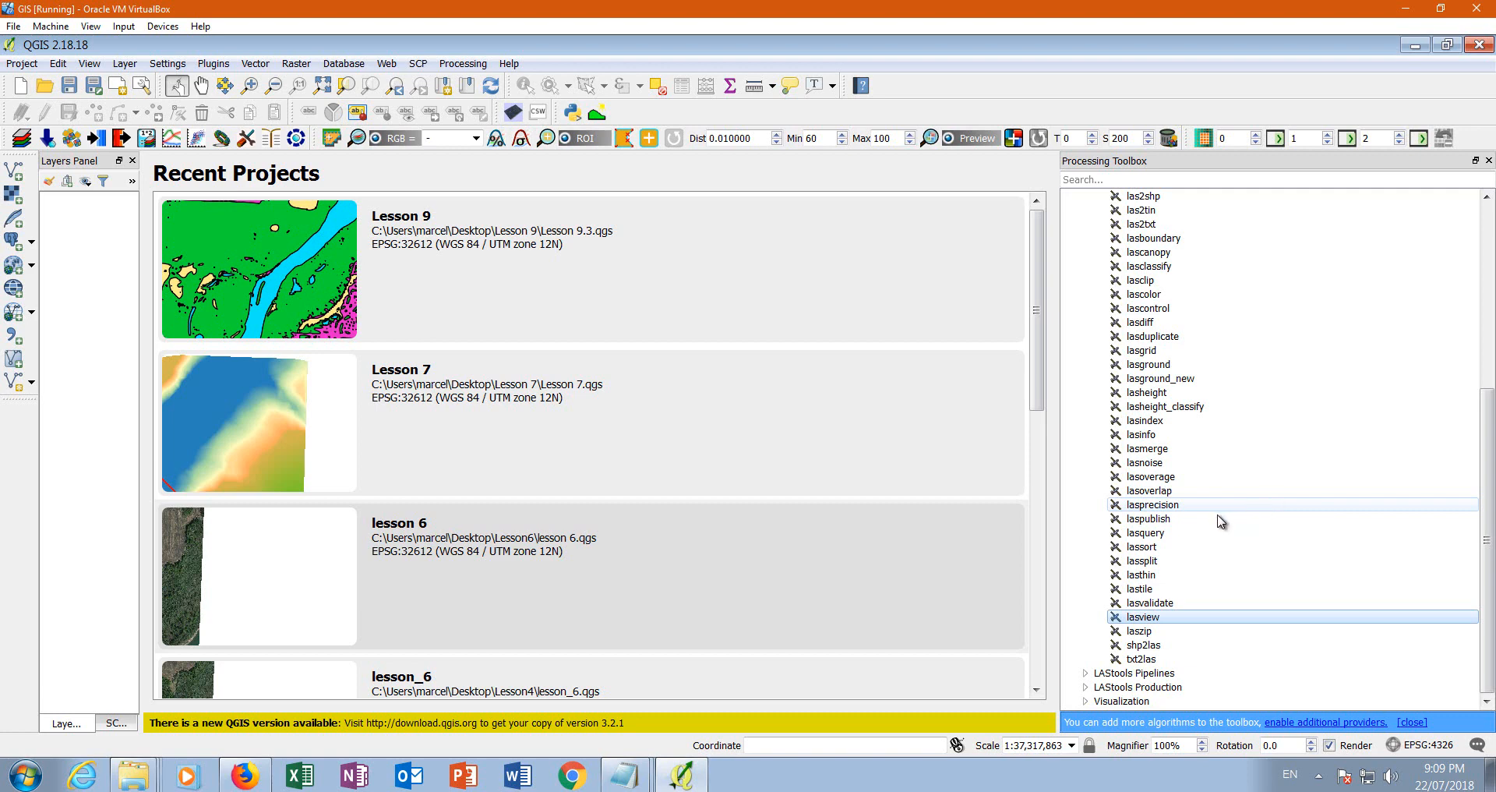
- Open the las2dem tool and choose 700515NW.las from the LIDAR folder as its input file
left_click_drag(1489, 511, 1489, 364)
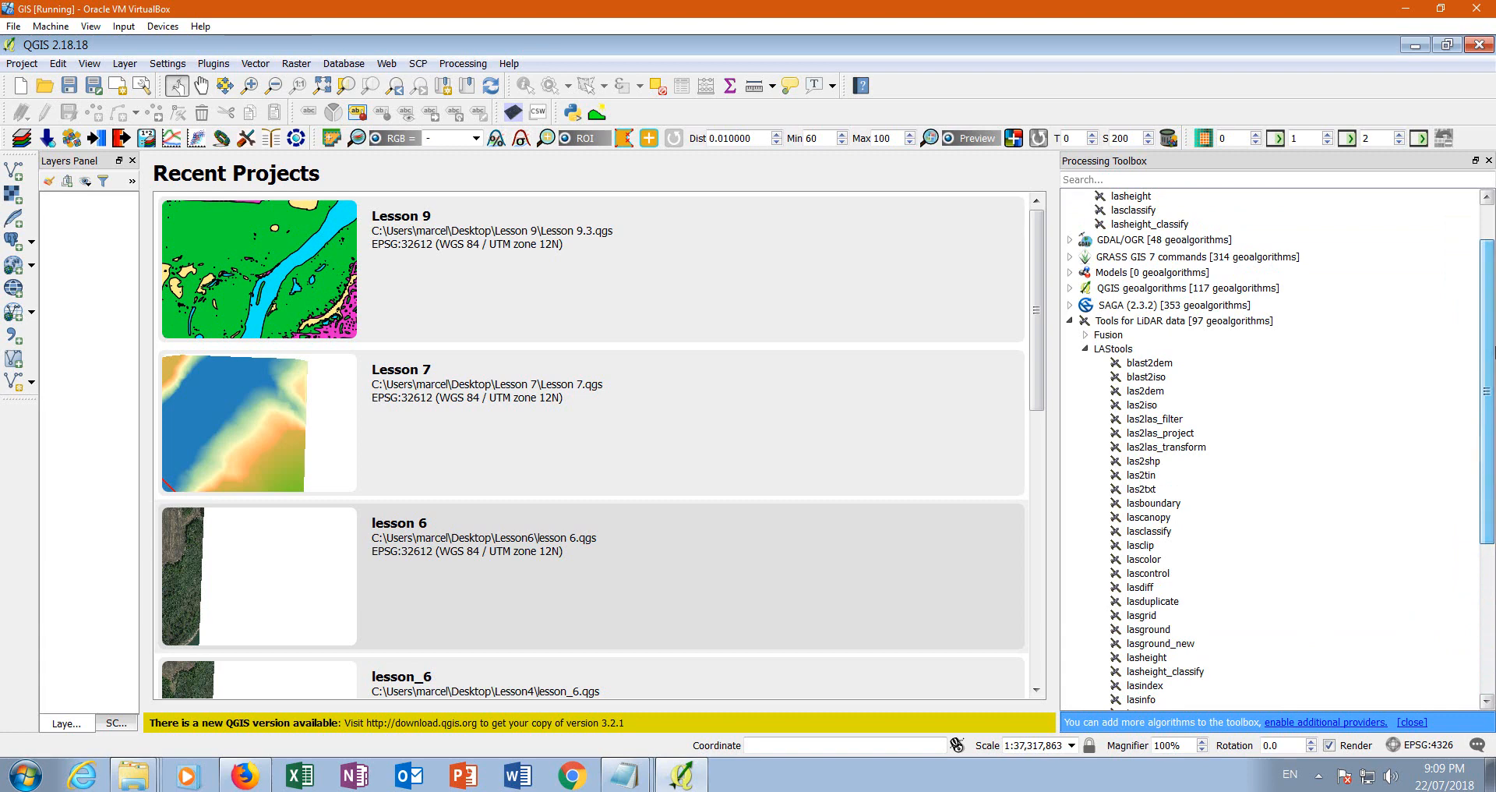
double_click(1162, 394)
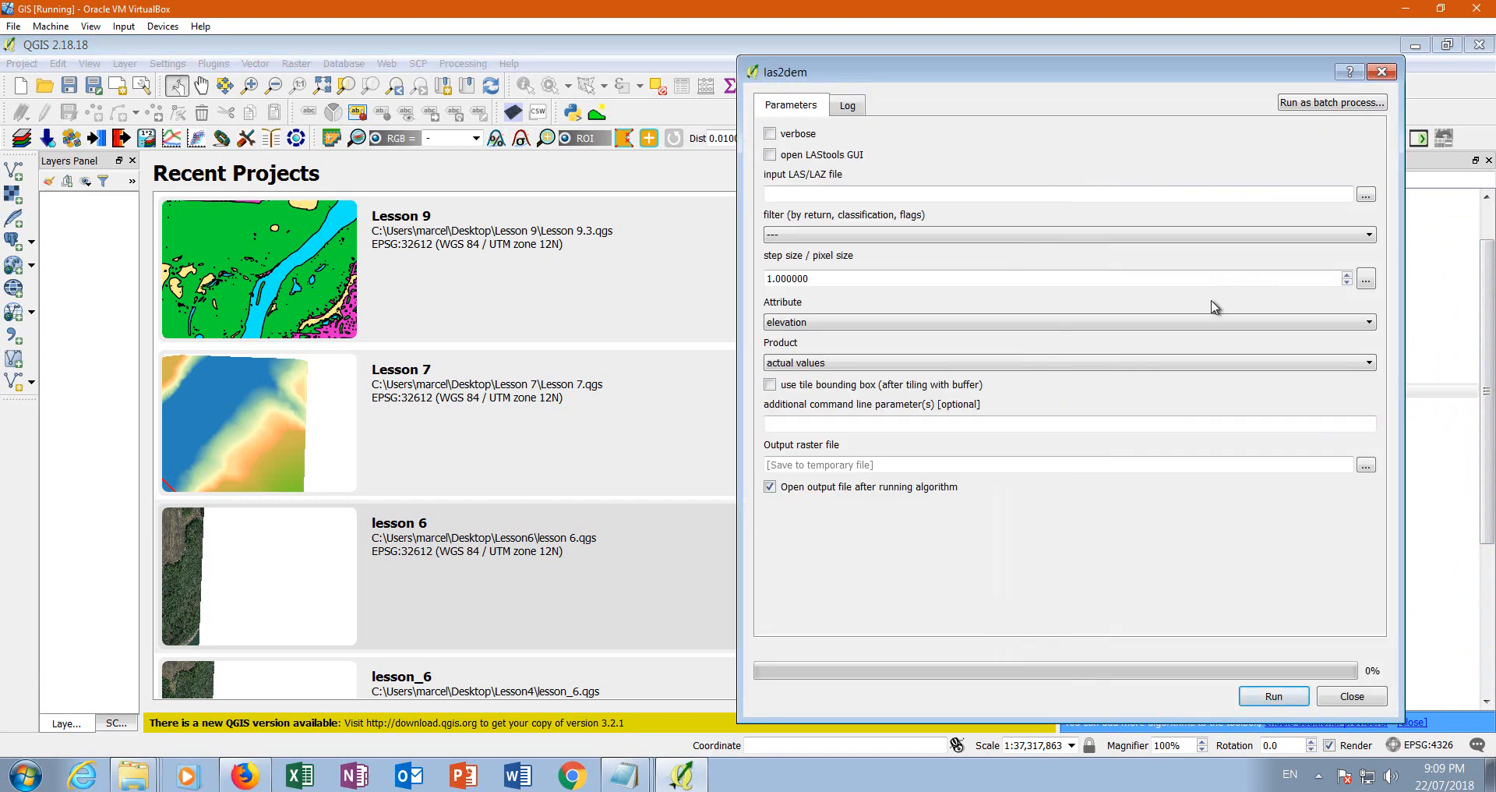
left_click(1365, 195)
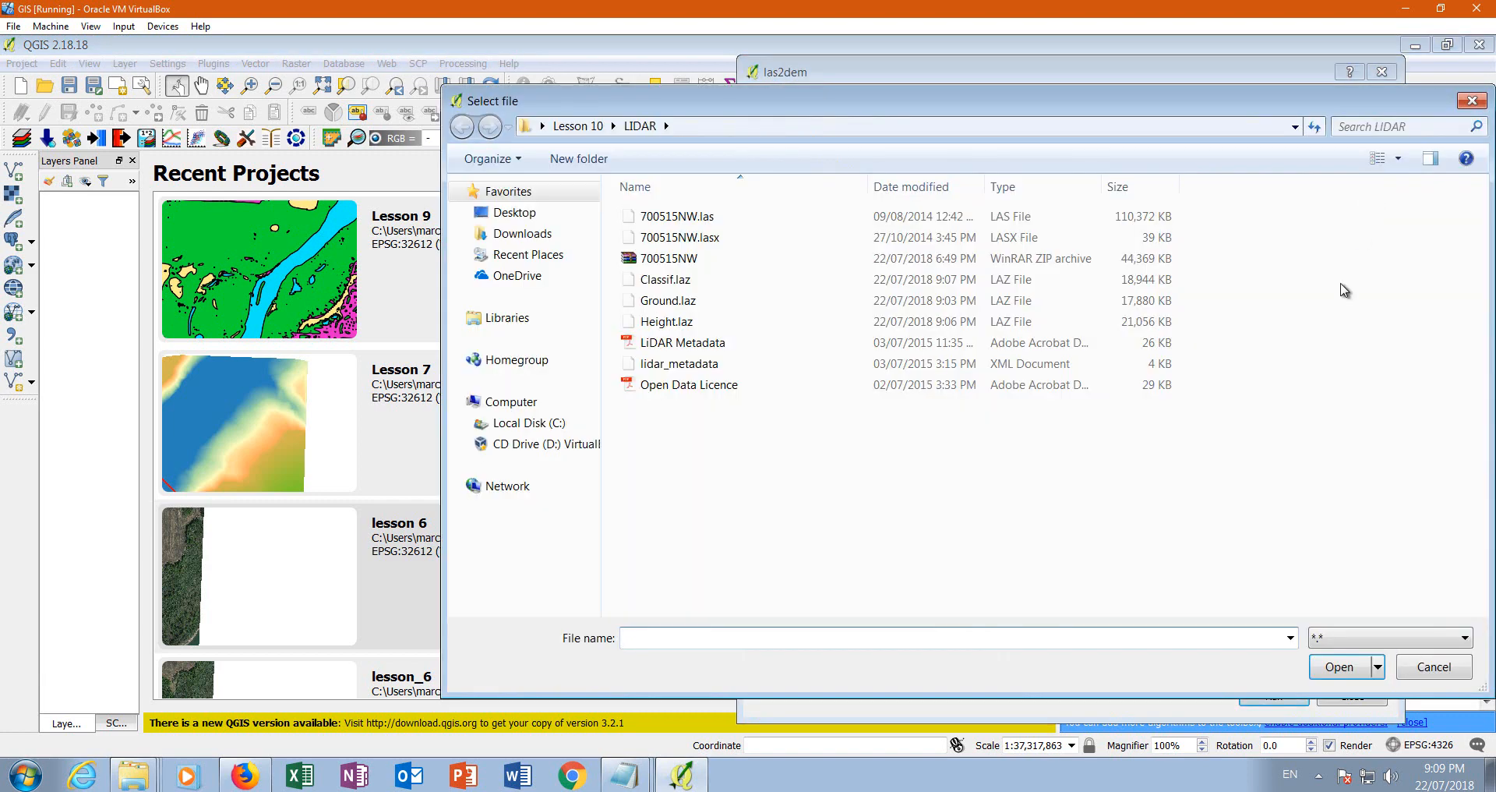
left_click(689, 220)
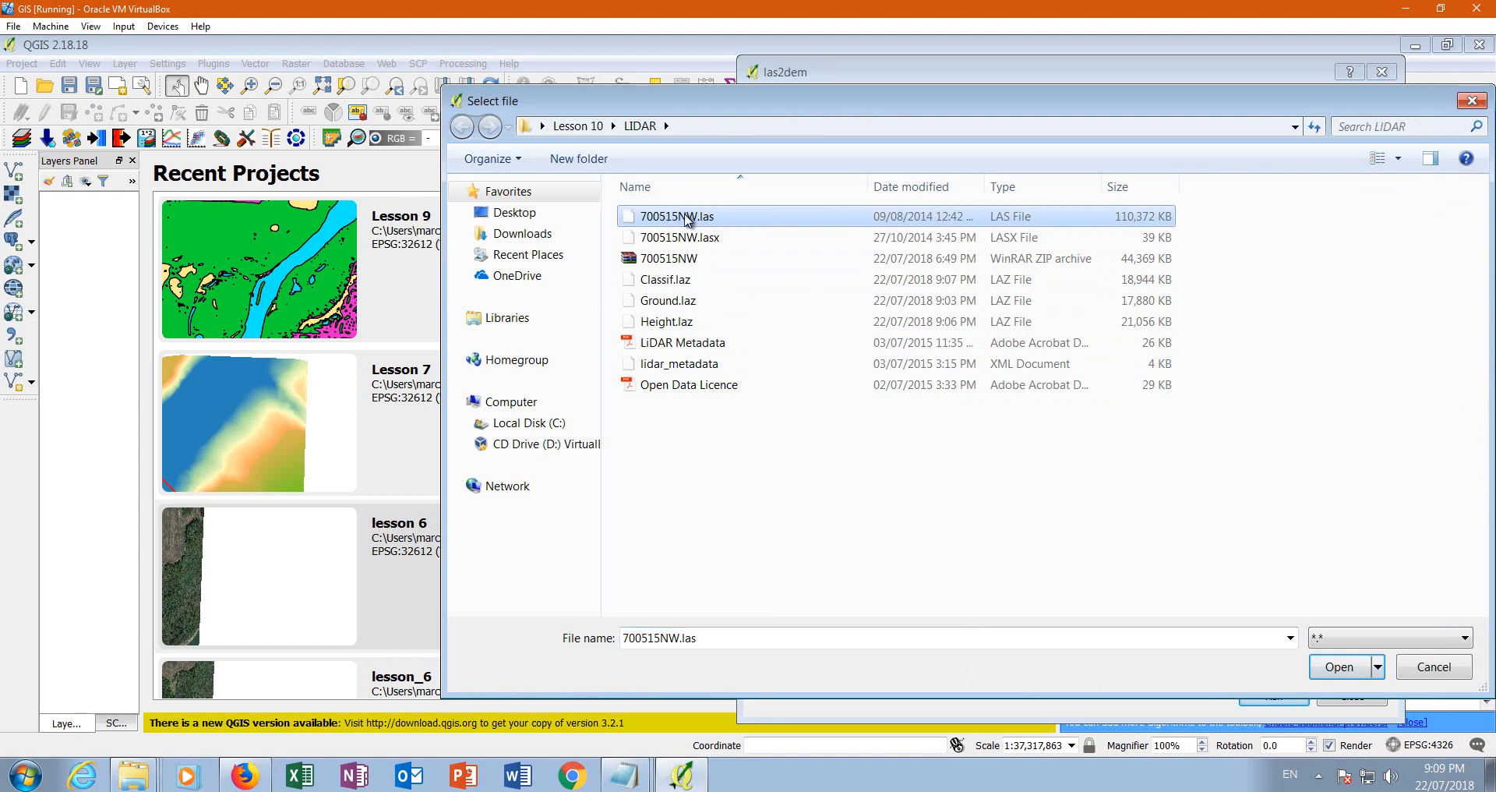
left_click(1350, 667)
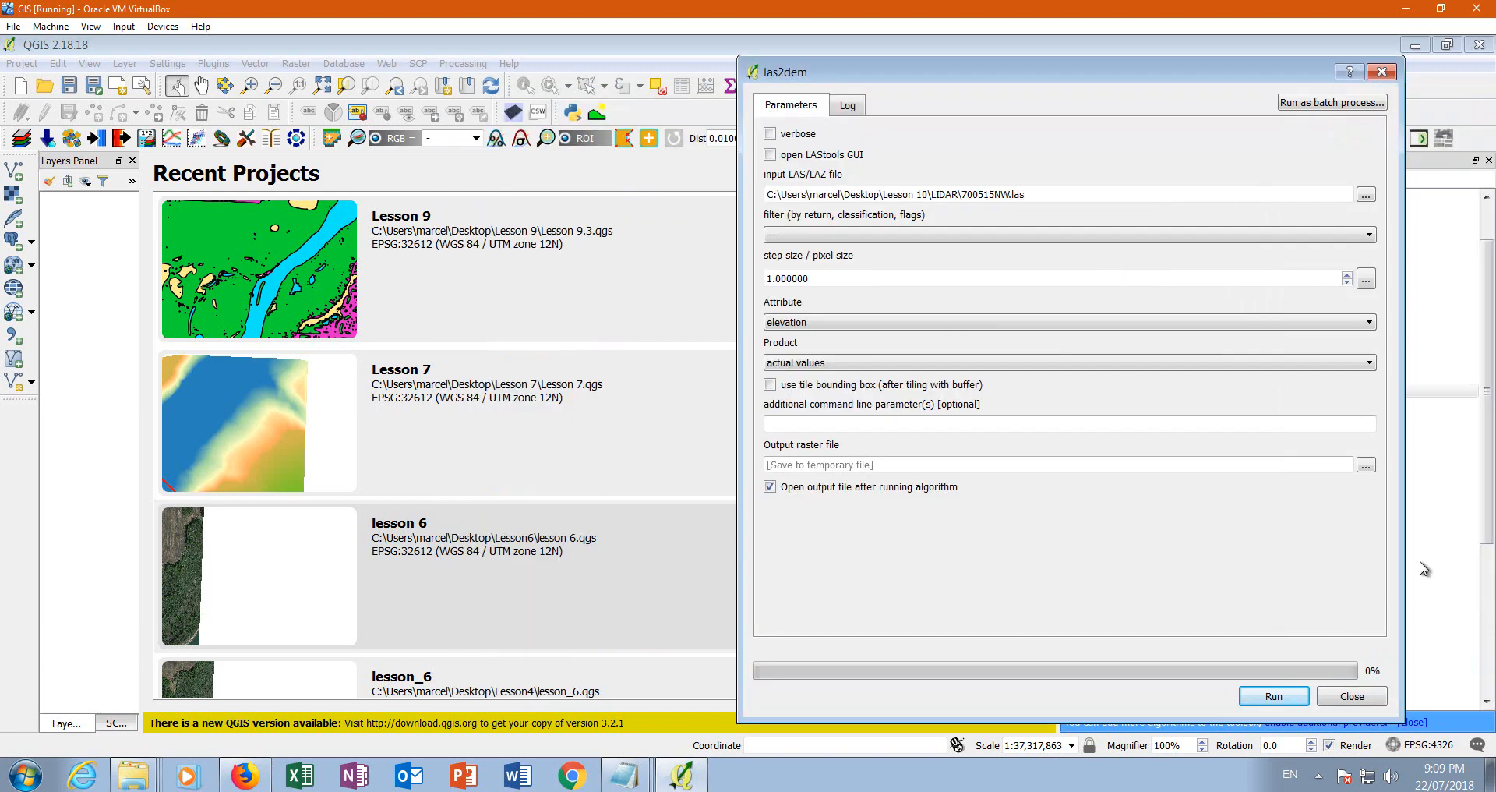
- Try to run las2dem with the output raster saved as DEM in the Lesson 10 LIDAR folder, and close the tool
left_click(1362, 466)
left_click(1367, 489)
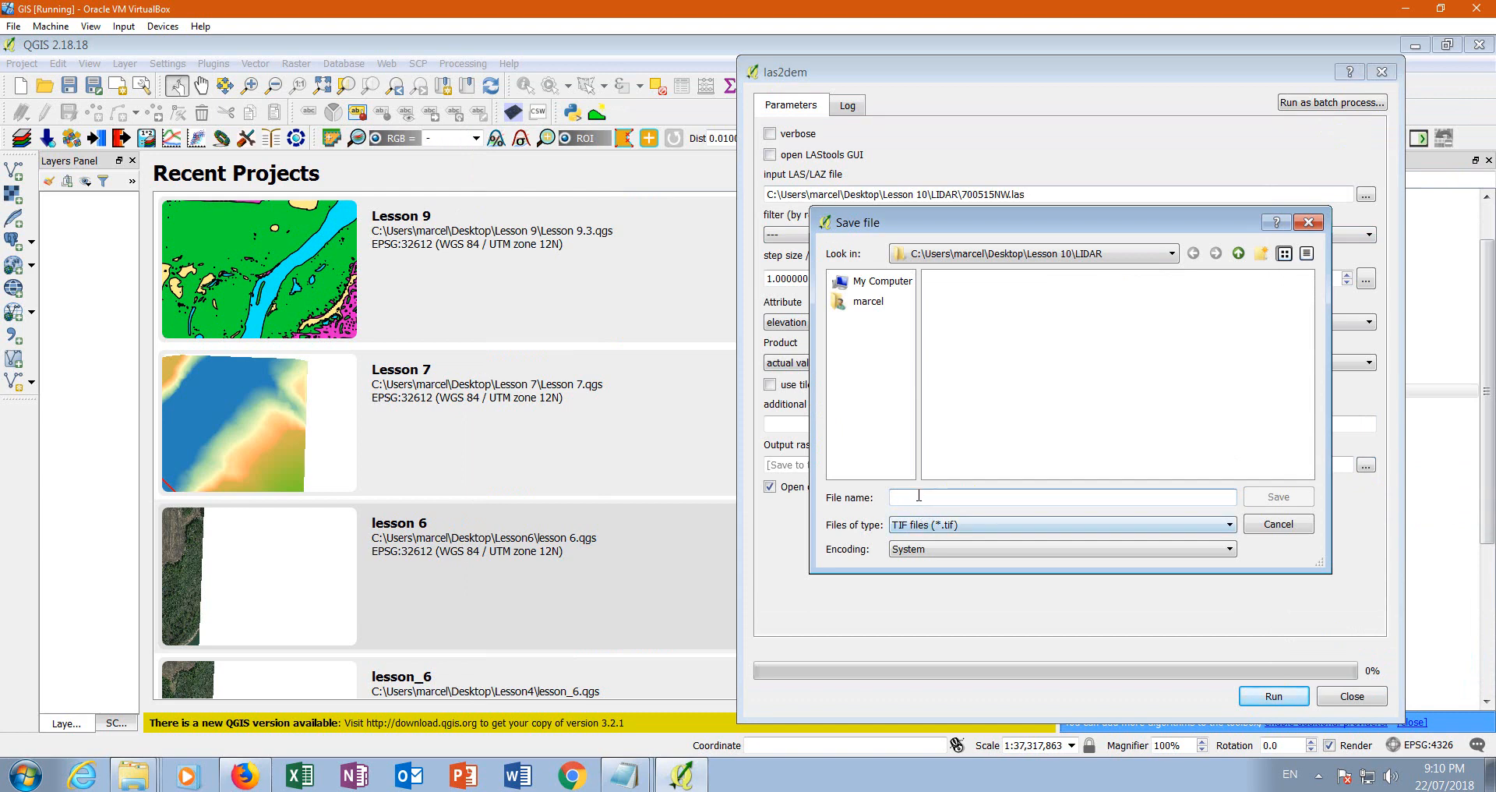
left_click(871, 282)
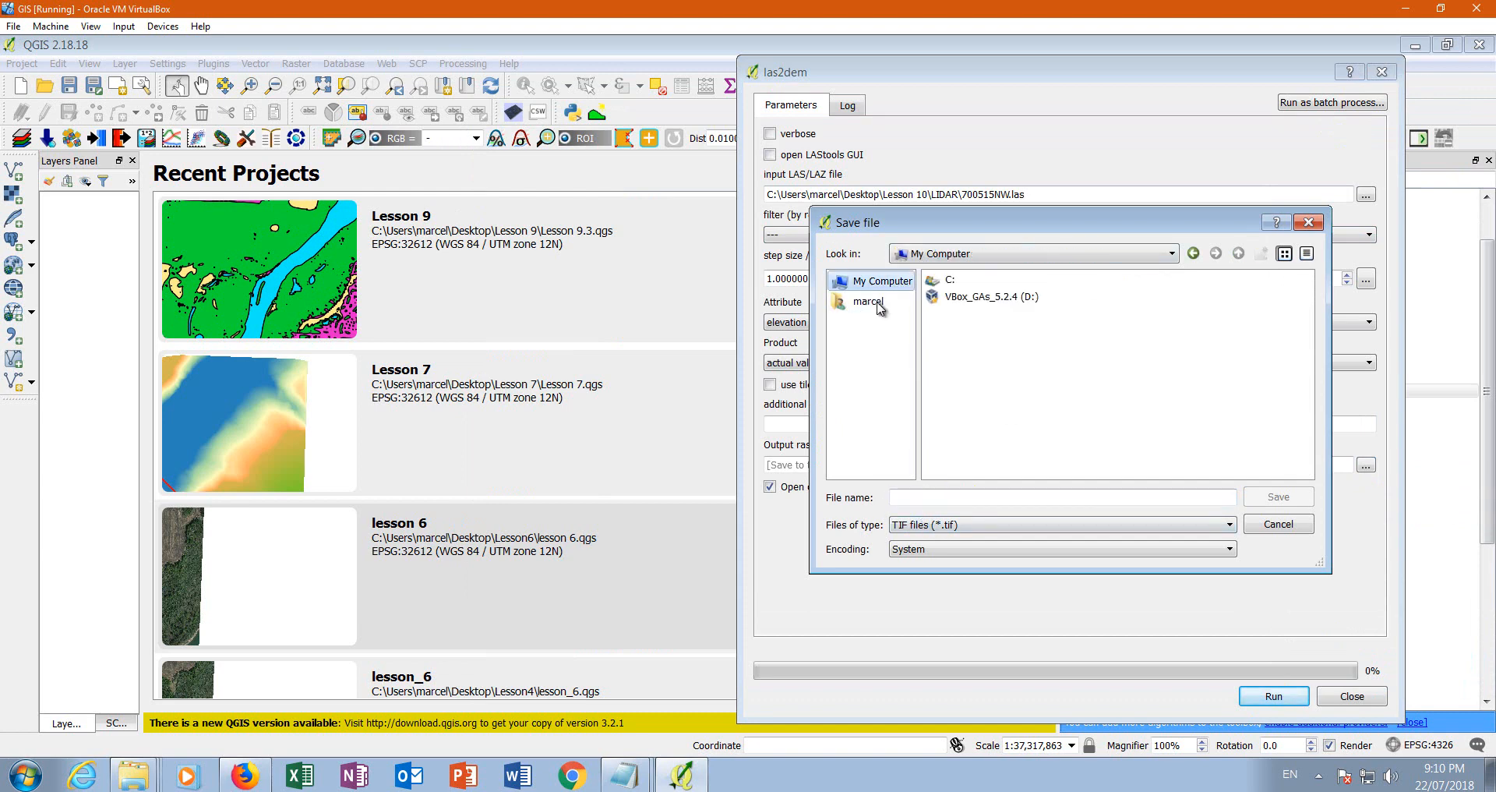
left_click(865, 304)
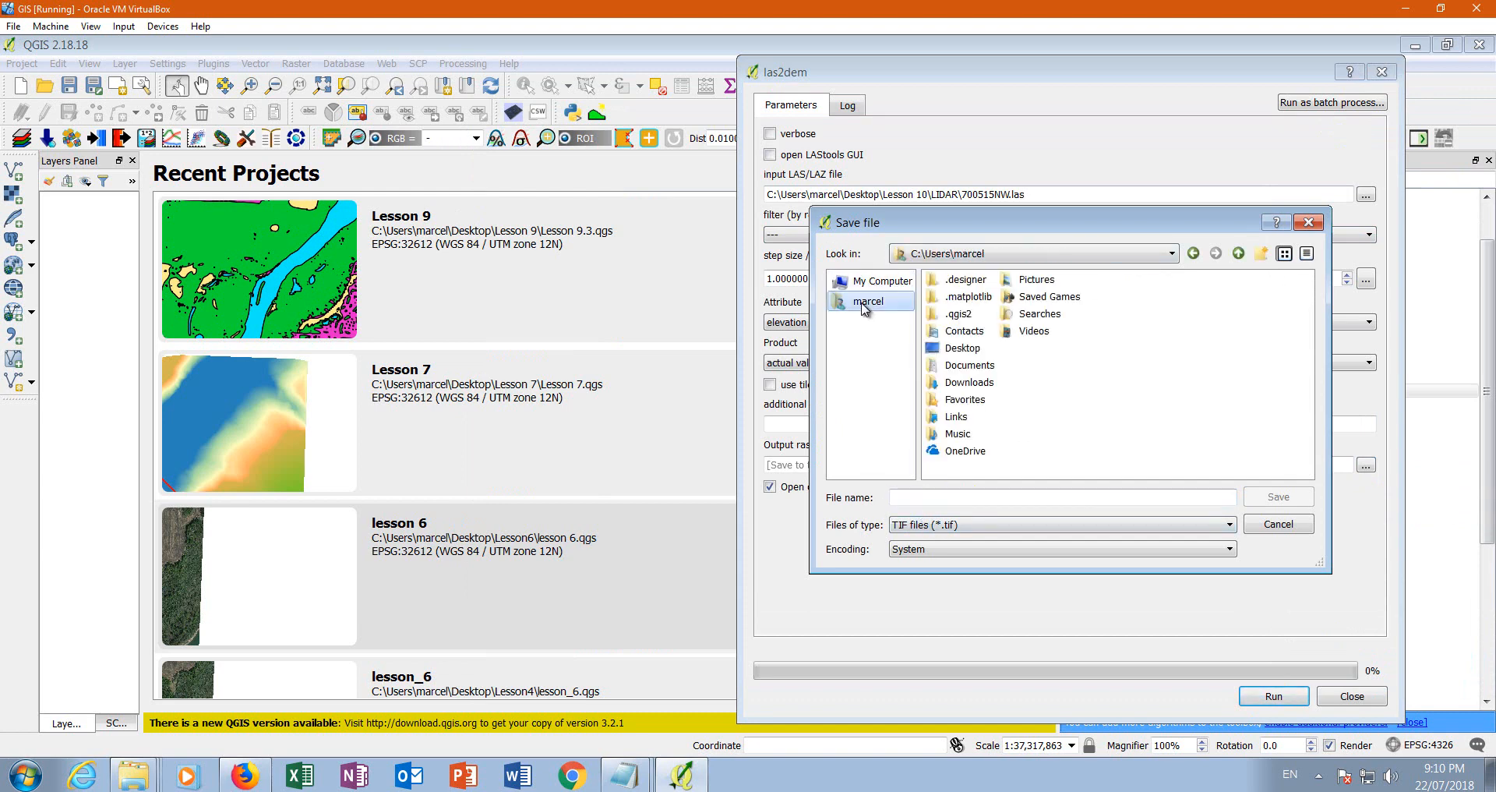
double_click(963, 348)
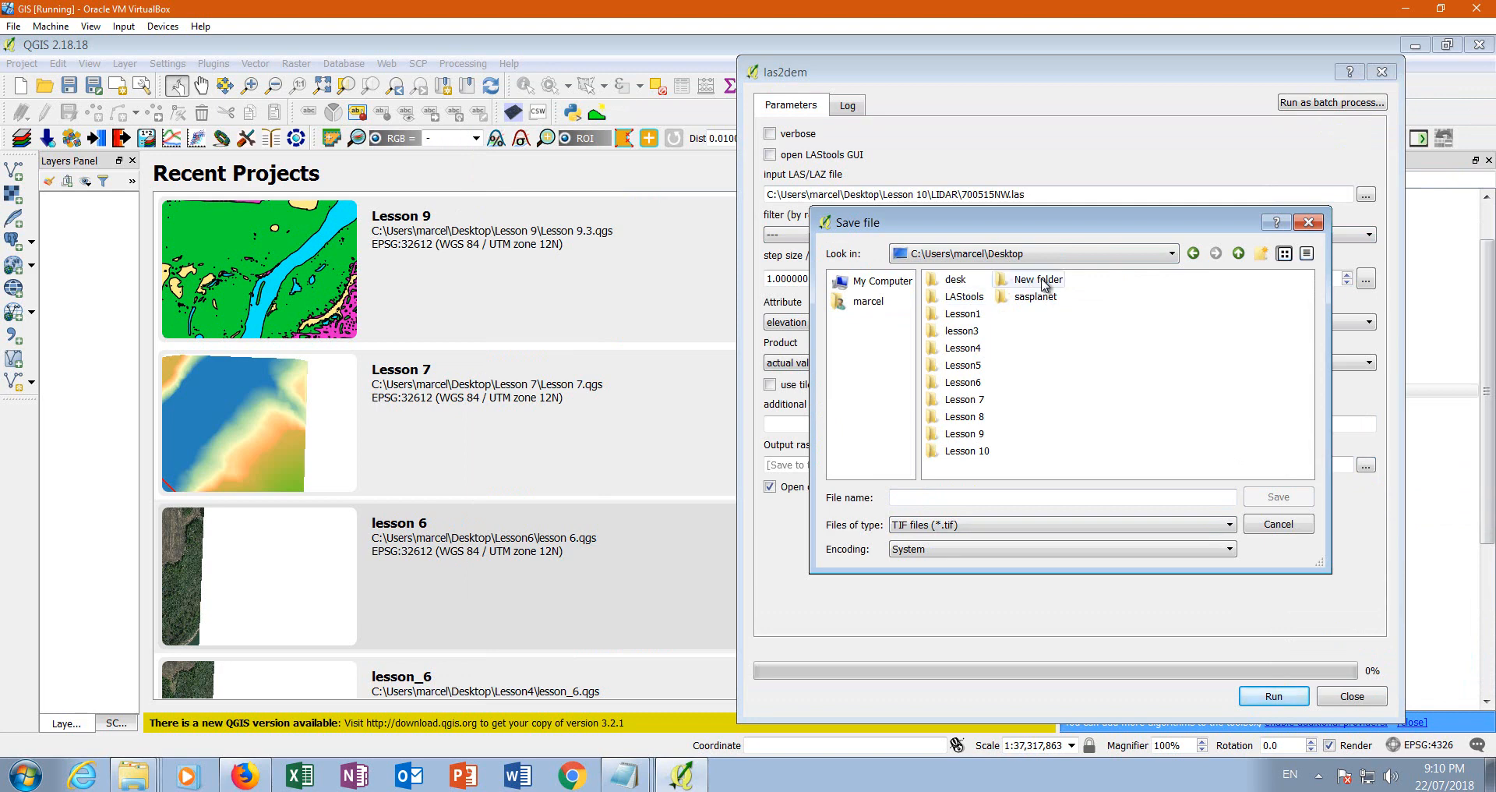
double_click(967, 450)
double_click(957, 280)
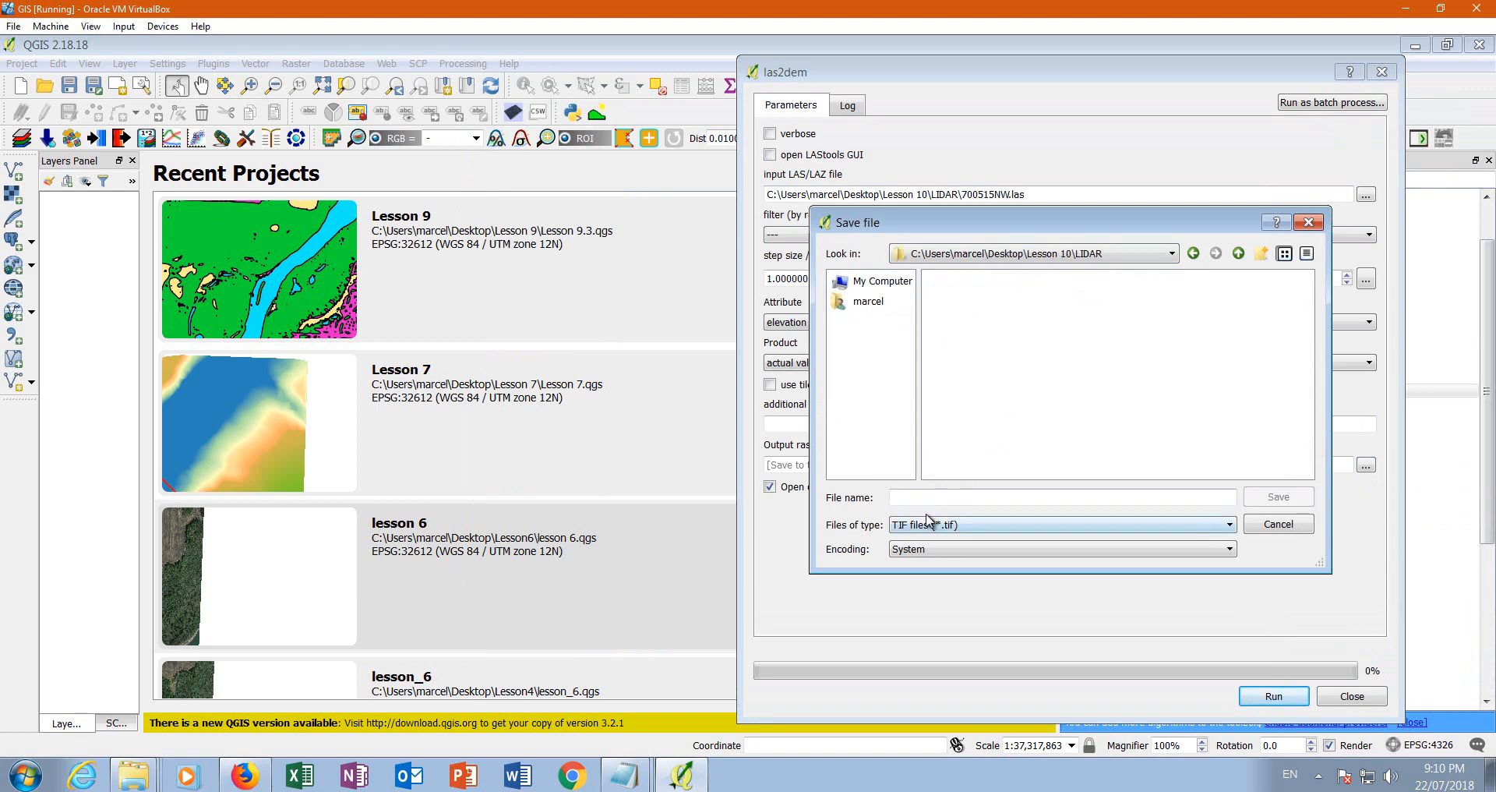
type("DEM")
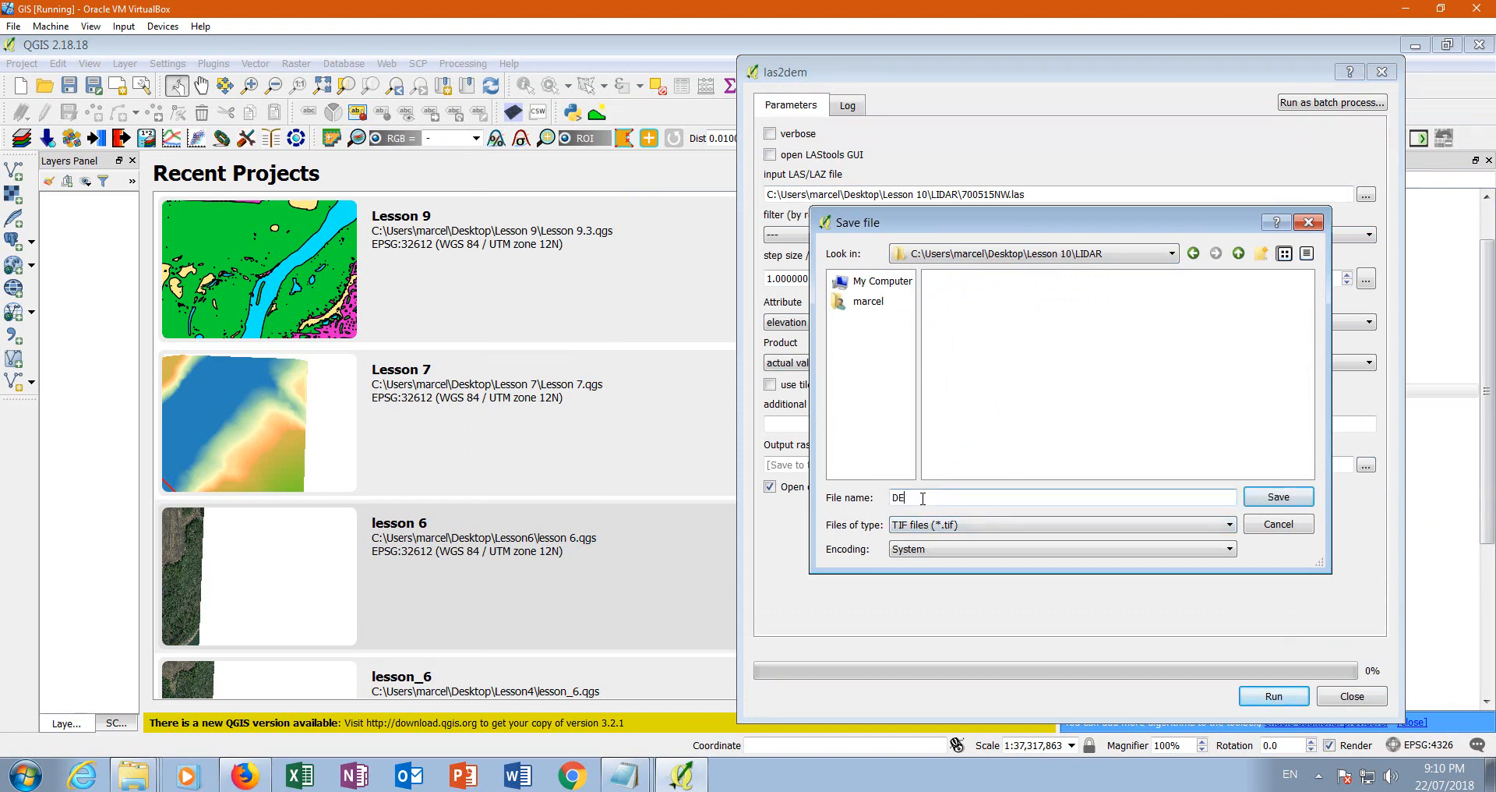
left_click(1283, 496)
left_click(1281, 699)
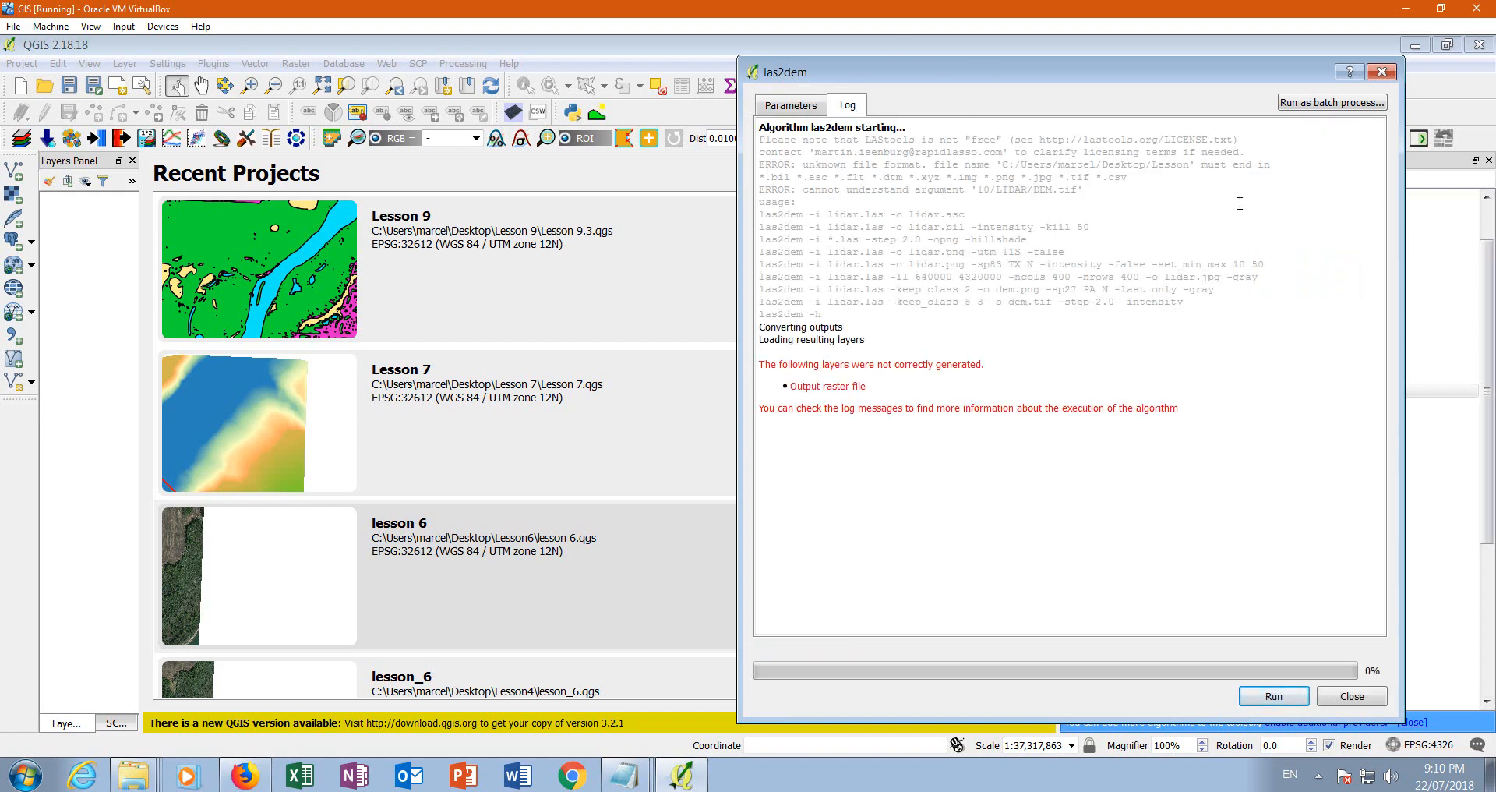
left_click(1382, 72)
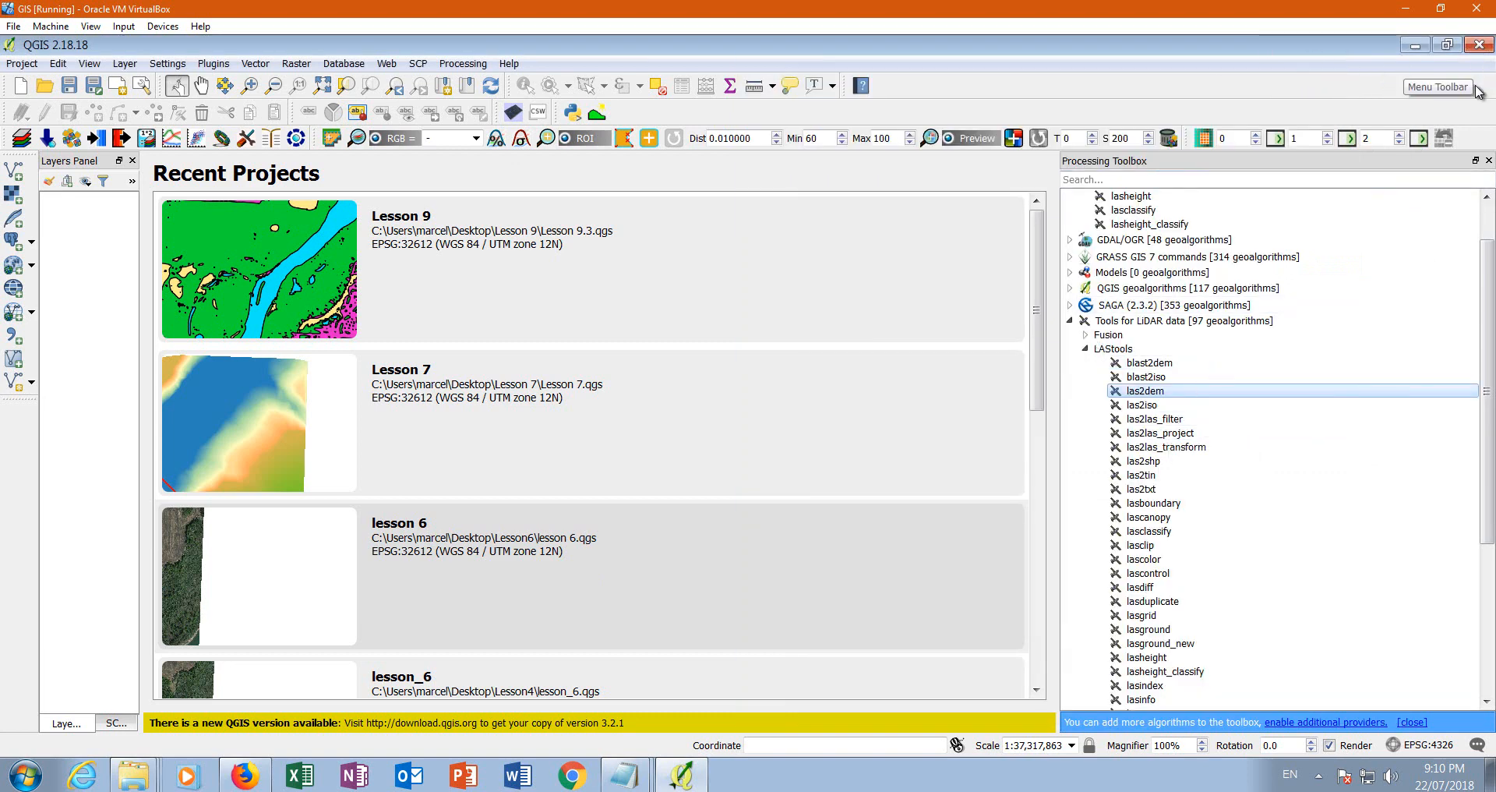
- Reduce the QGIS window to reveal the desktop, and open the C:\LAStools\bin folder in Windows Explorer
left_click(1447, 44)
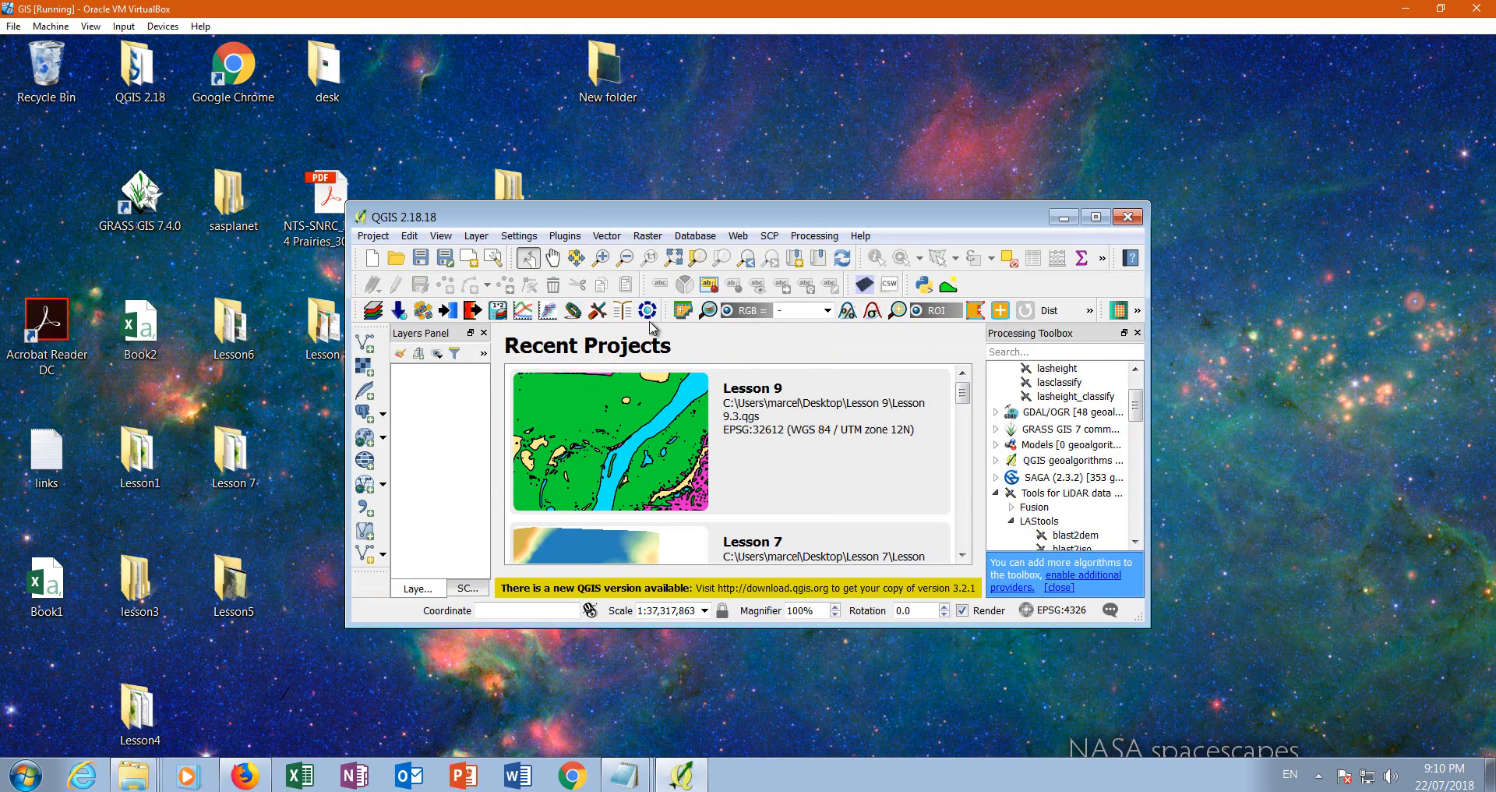
left_click_drag(803, 207, 1033, 109)
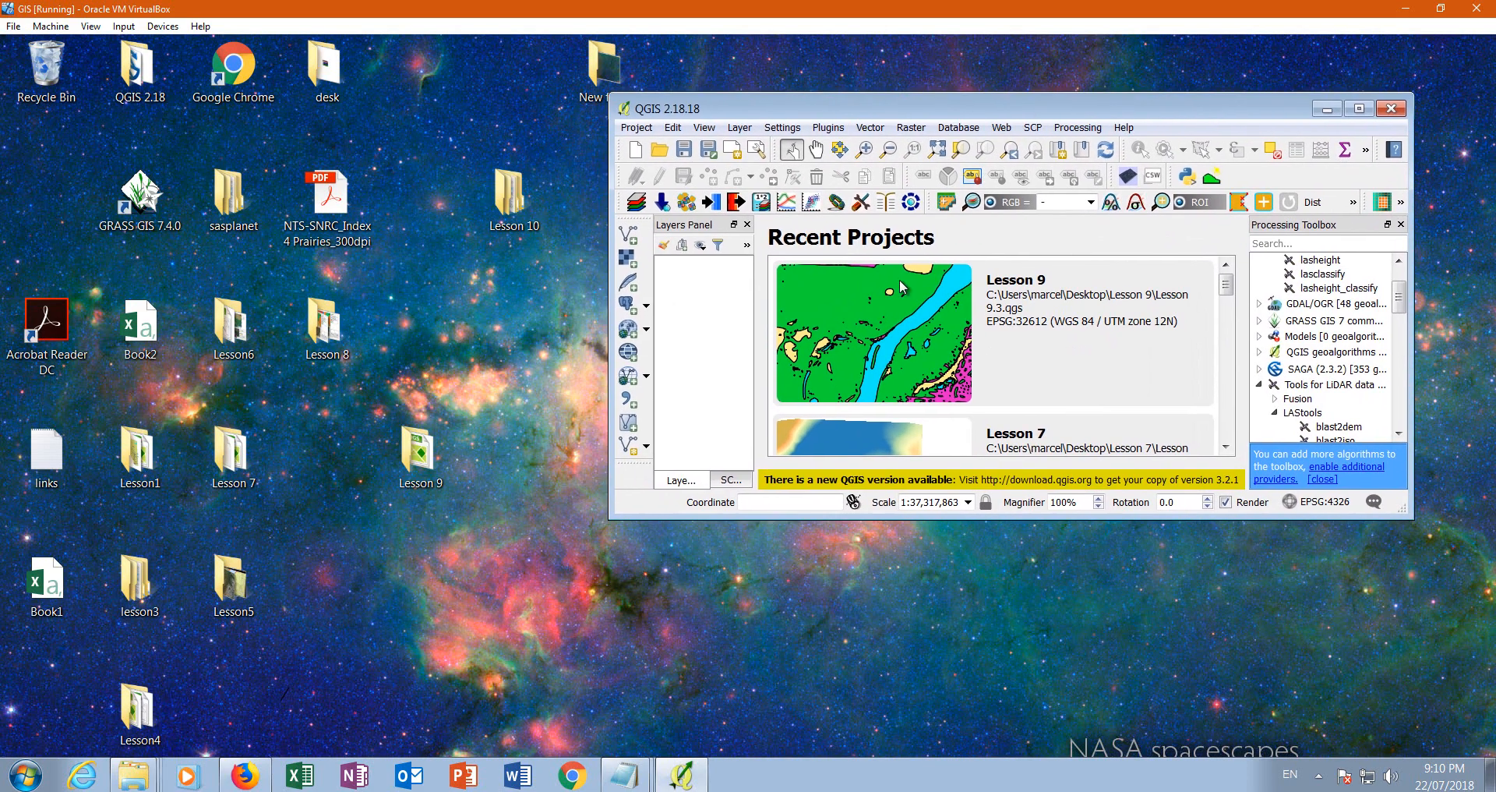
left_click(25, 775)
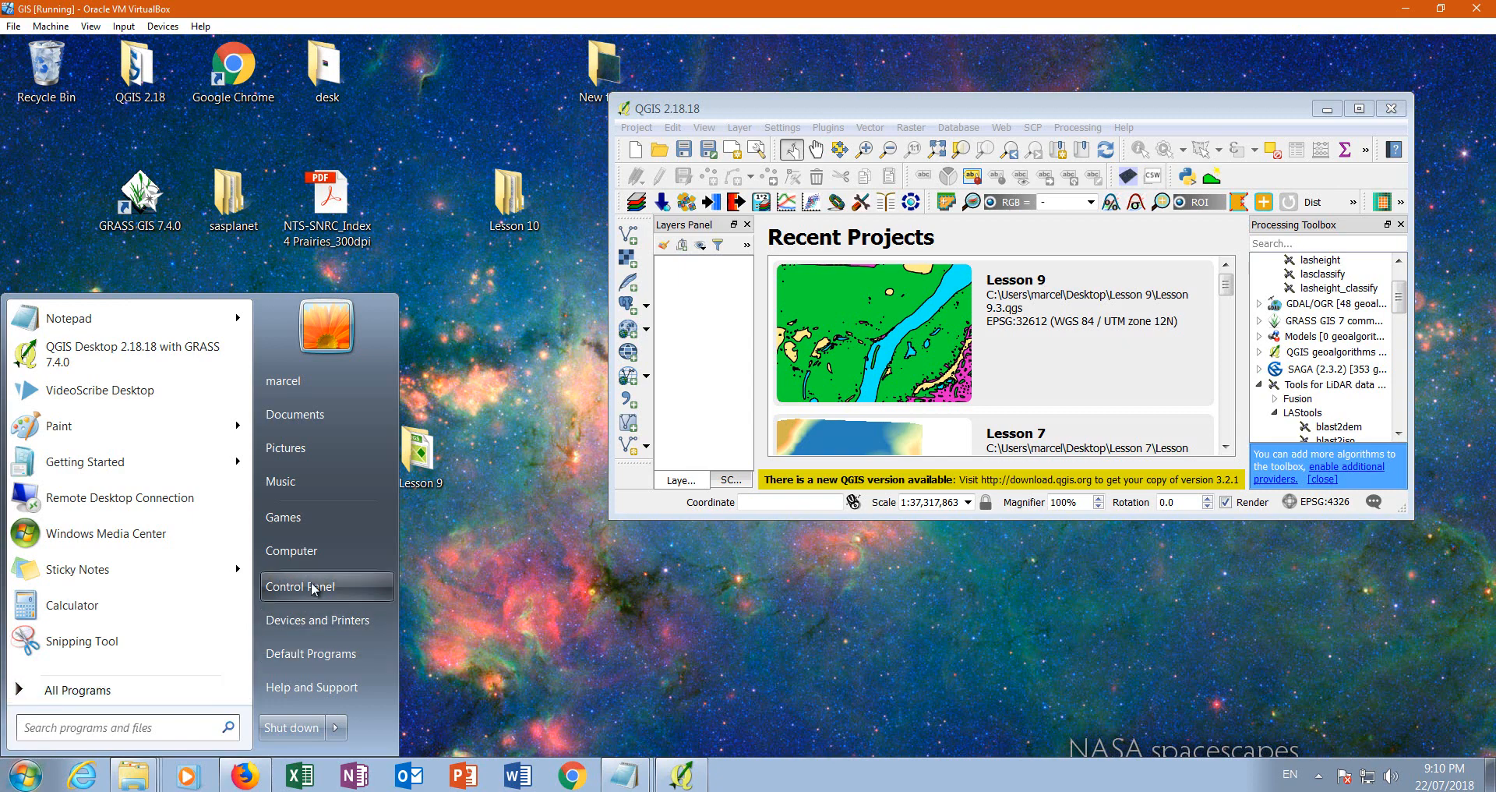
left_click(292, 550)
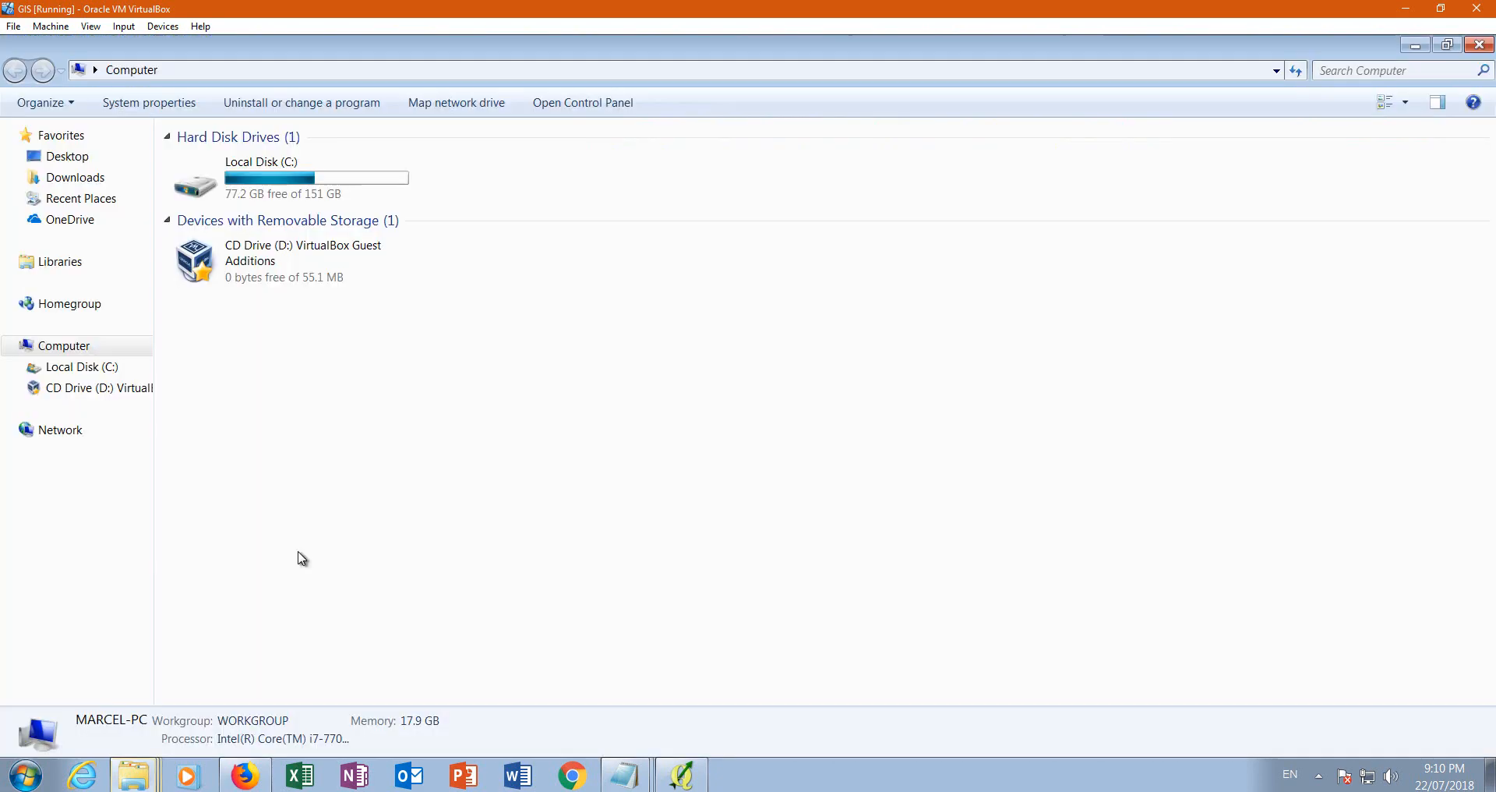
double_click(246, 181)
double_click(209, 162)
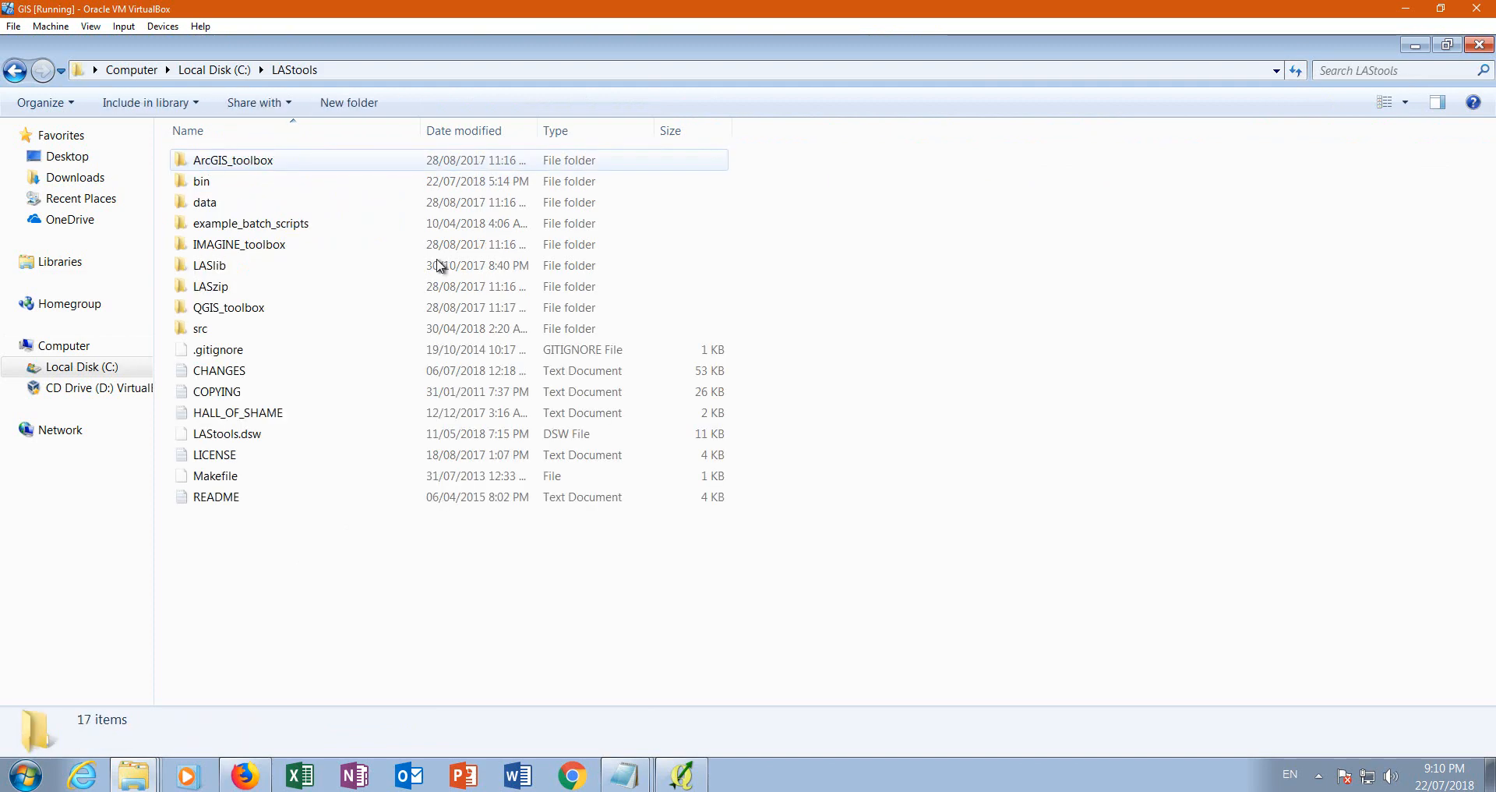
double_click(201, 182)
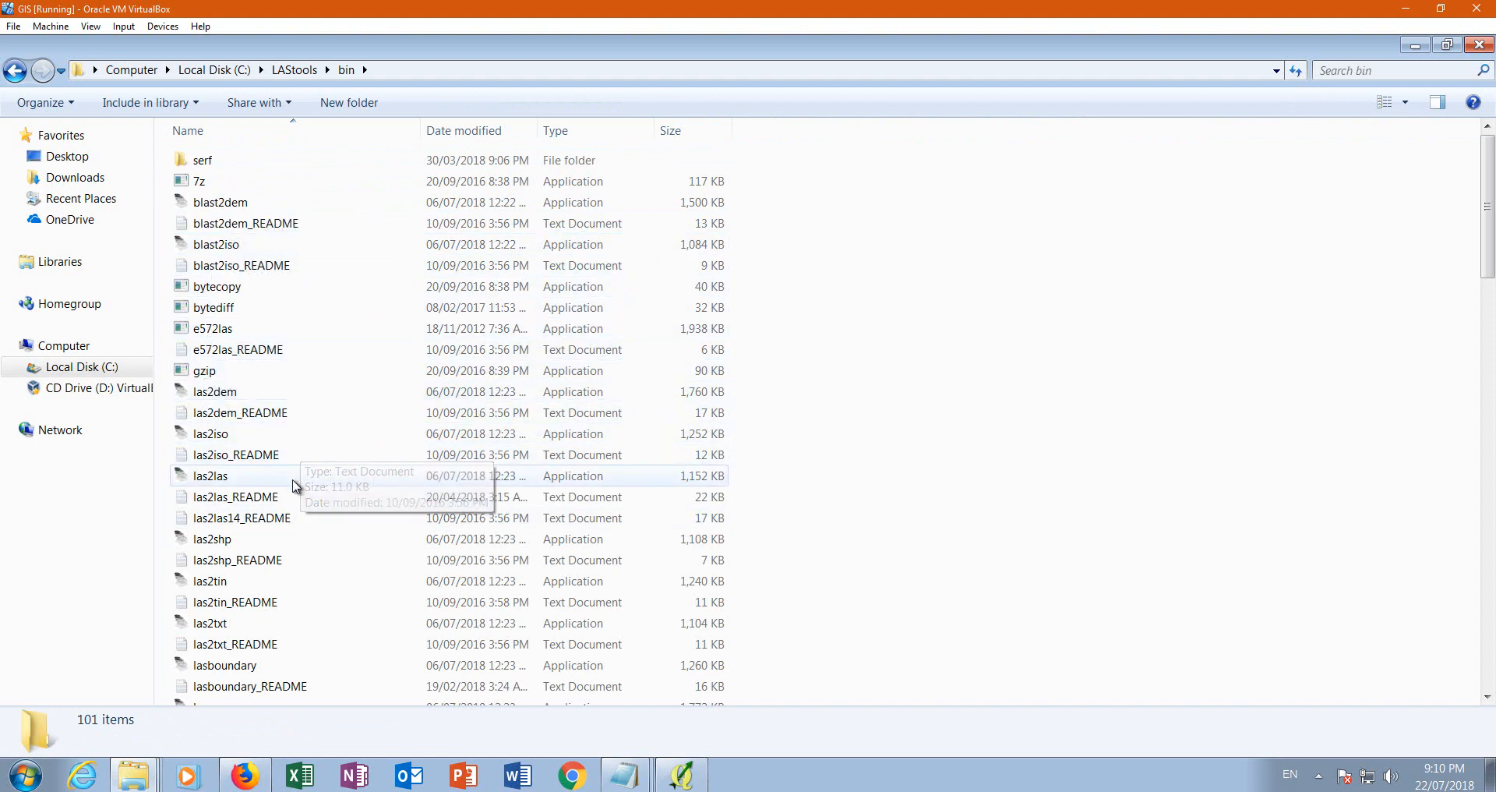
- Read through the las2las_README text file, including its example usage commands, and close it
double_click(217, 497)
scroll(479, 291, "down", 3)
scroll(478, 291, "down", 20)
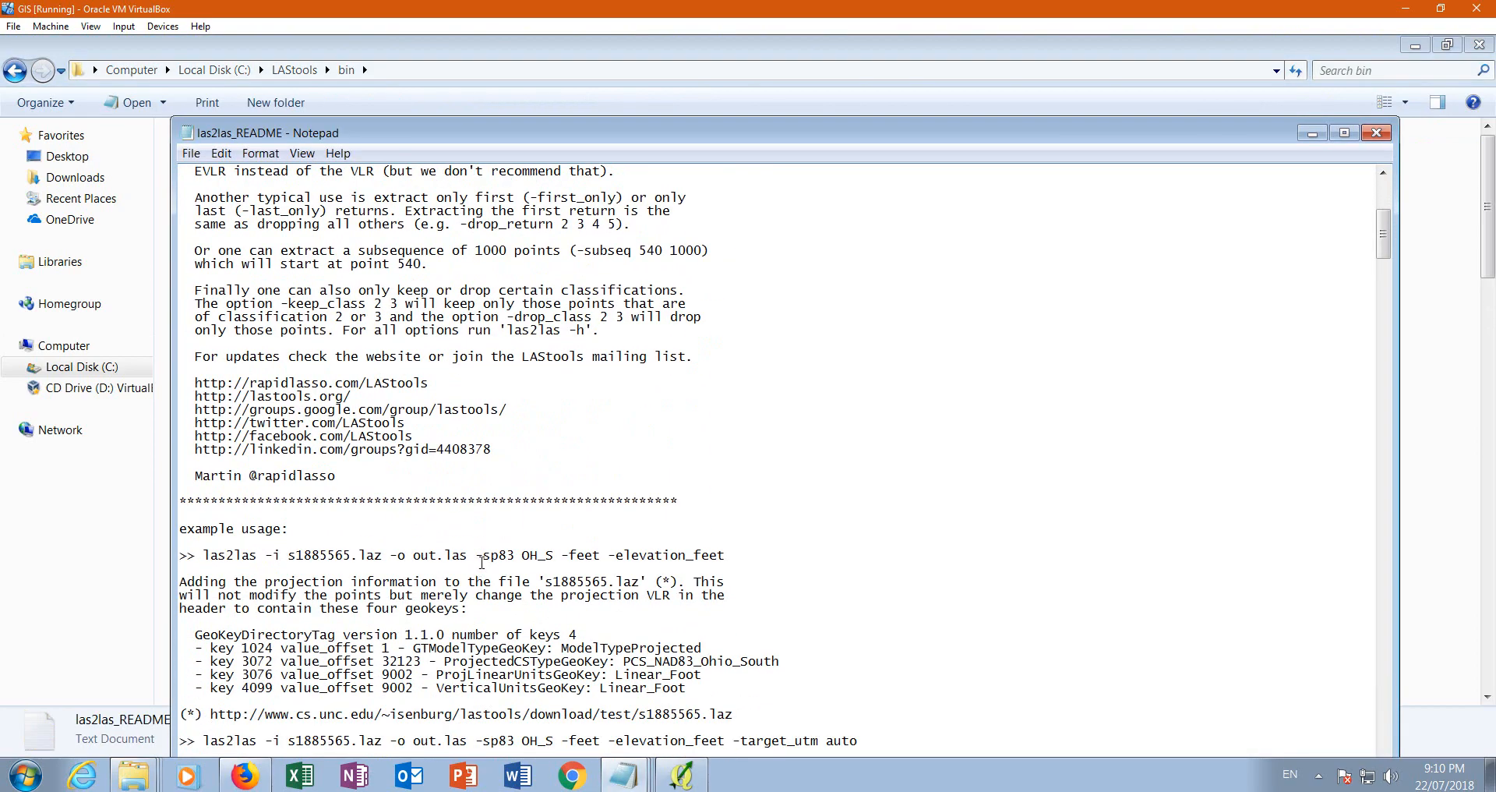
scroll(558, 543, "up", 6)
scroll(558, 543, "up", 20)
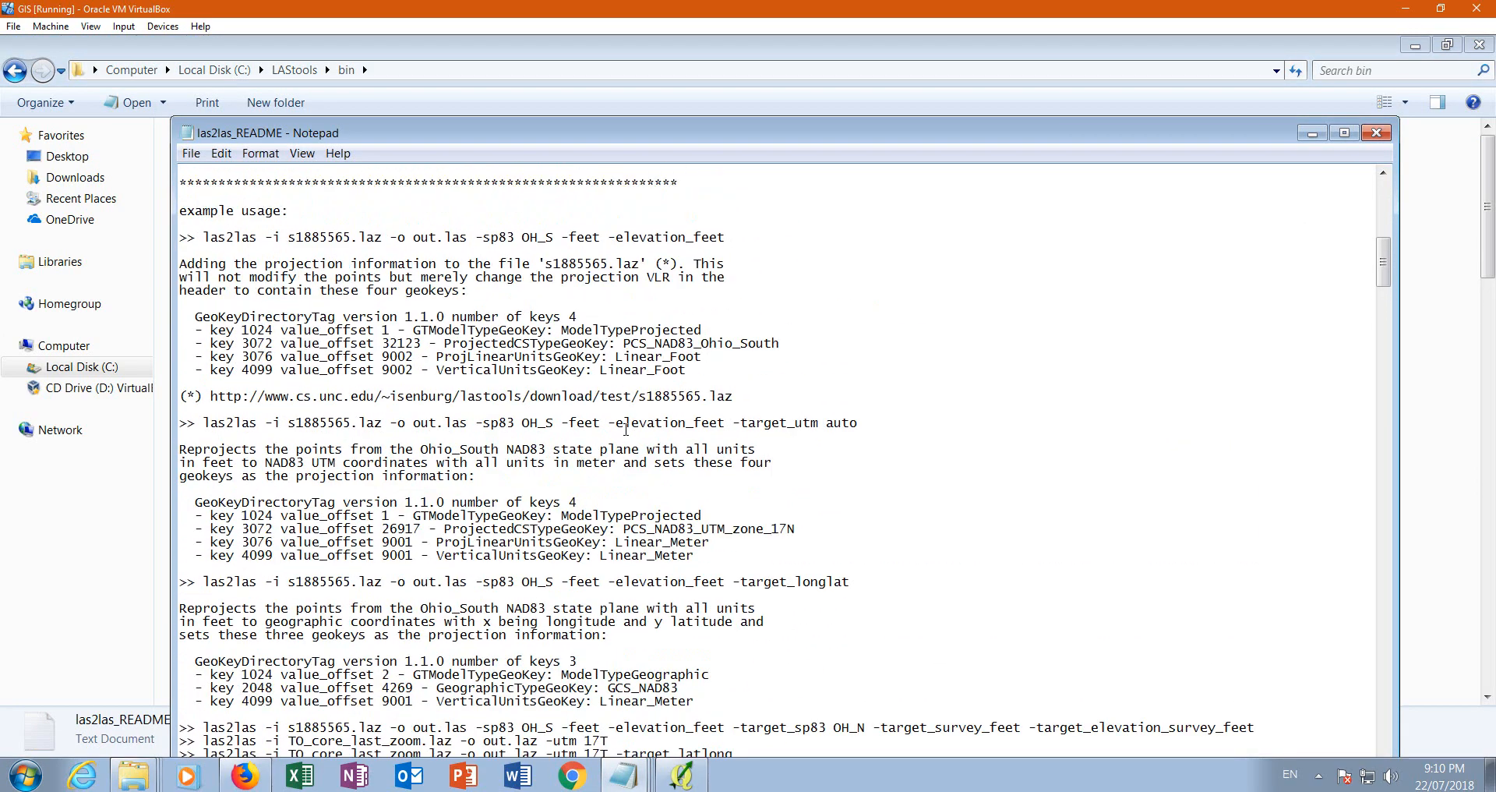
left_click(1376, 132)
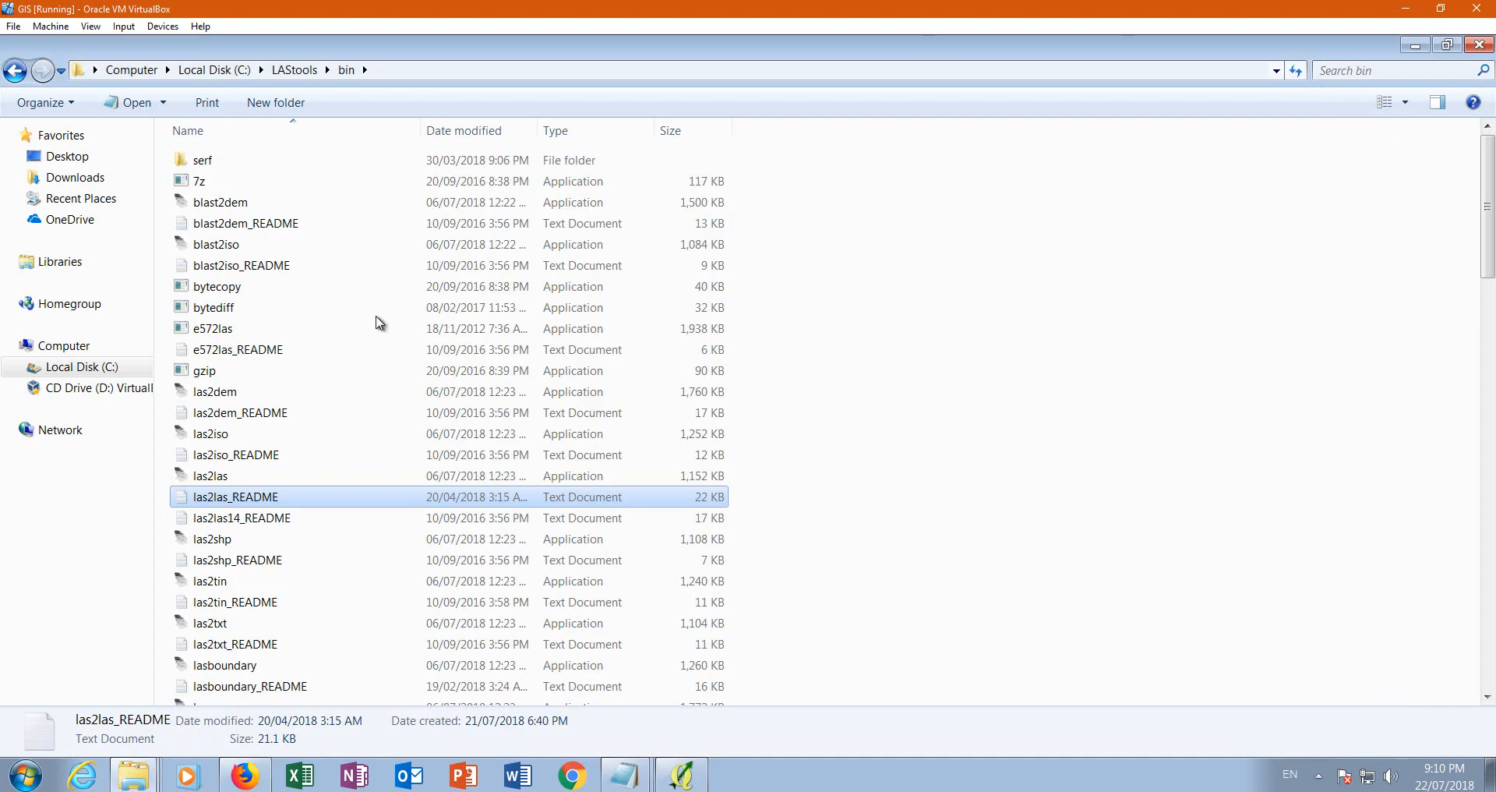
- Launch the las2las application from the bin folder and maximize its window
double_click(224, 477)
left_click_drag(490, 51, 615, 90)
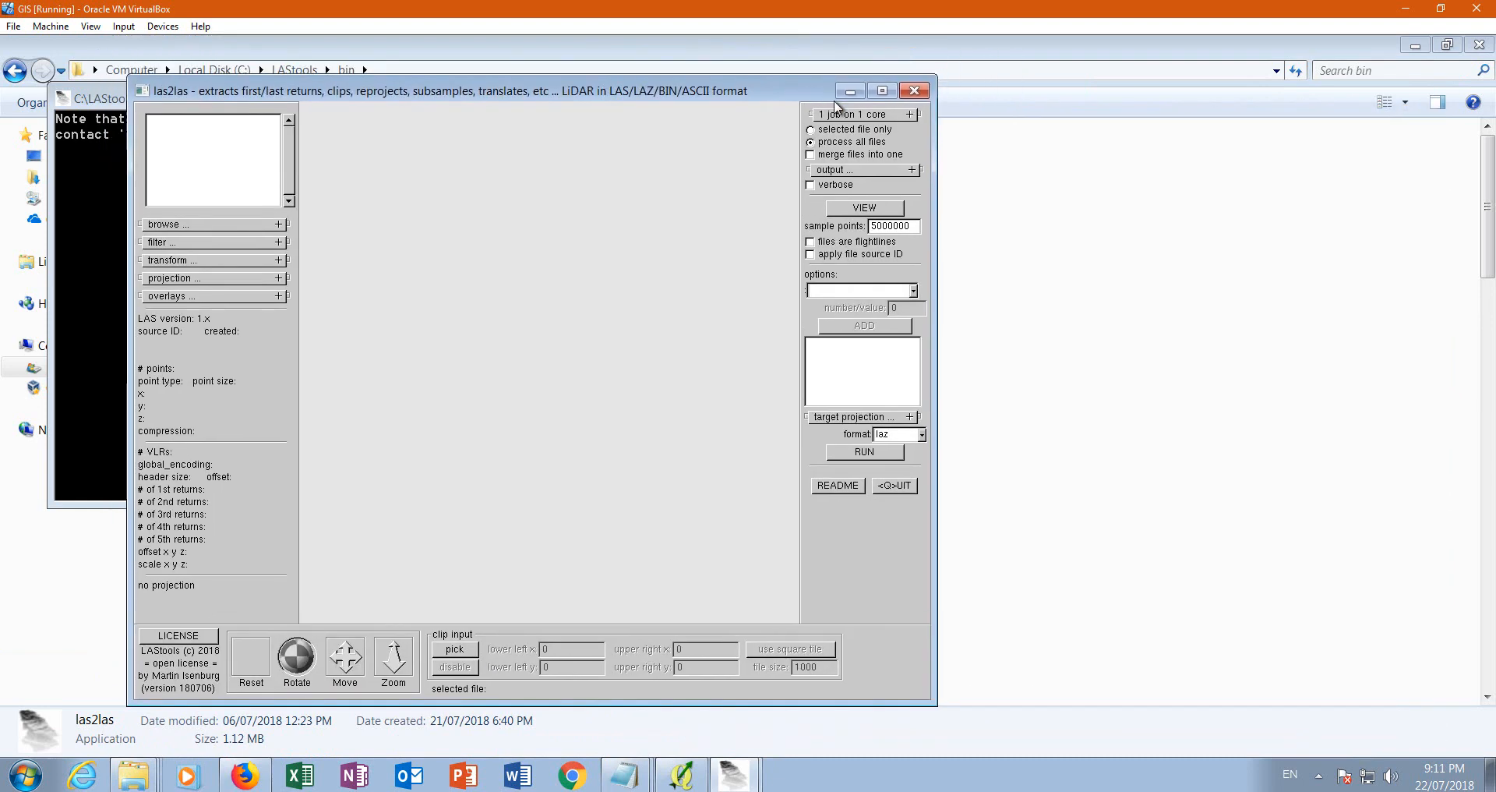
left_click(885, 92)
left_click(1447, 47)
left_click(885, 92)
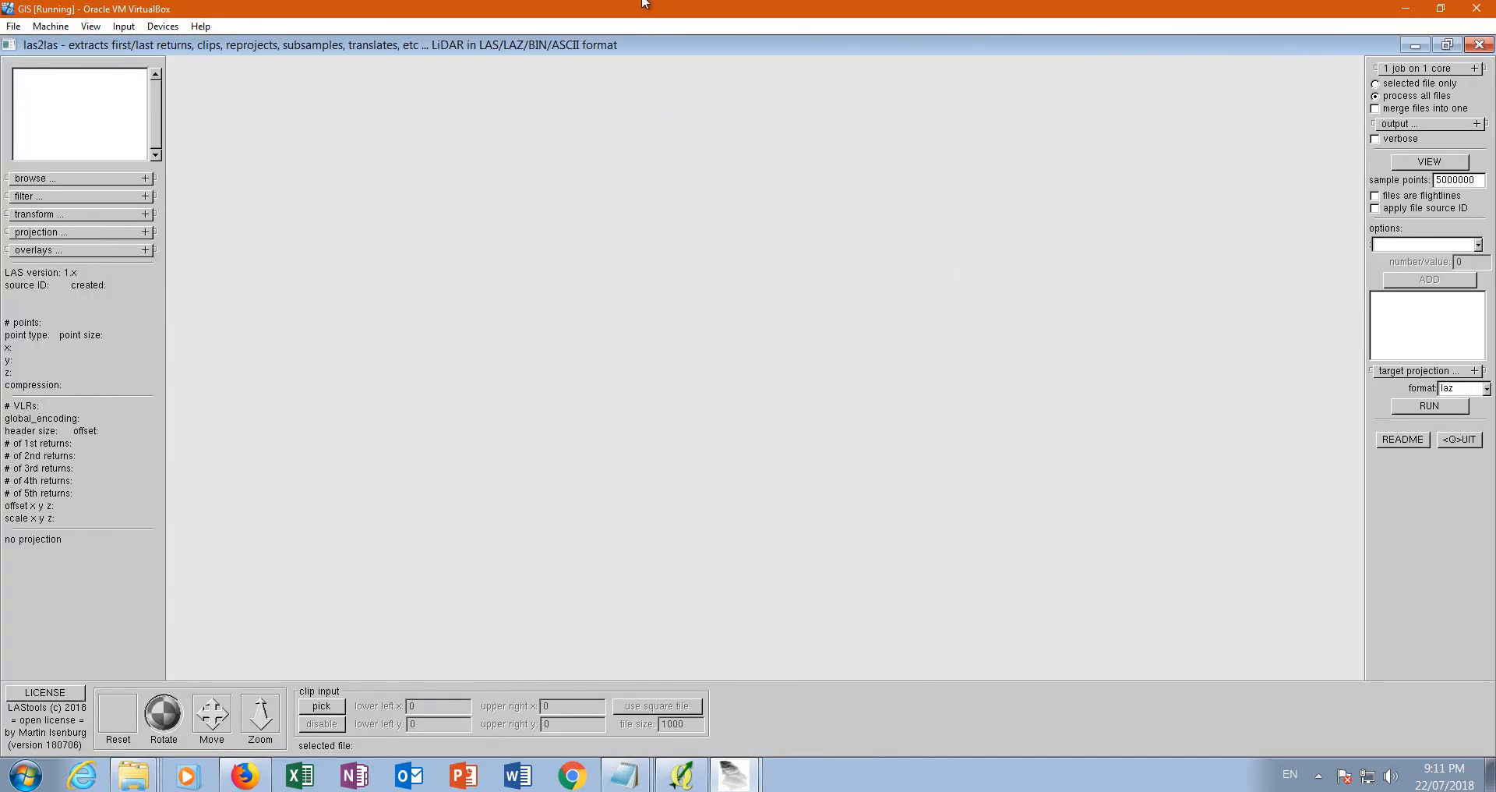
- Point the las2las file browser to the C:\ directory and list its folders
left_click(31, 181)
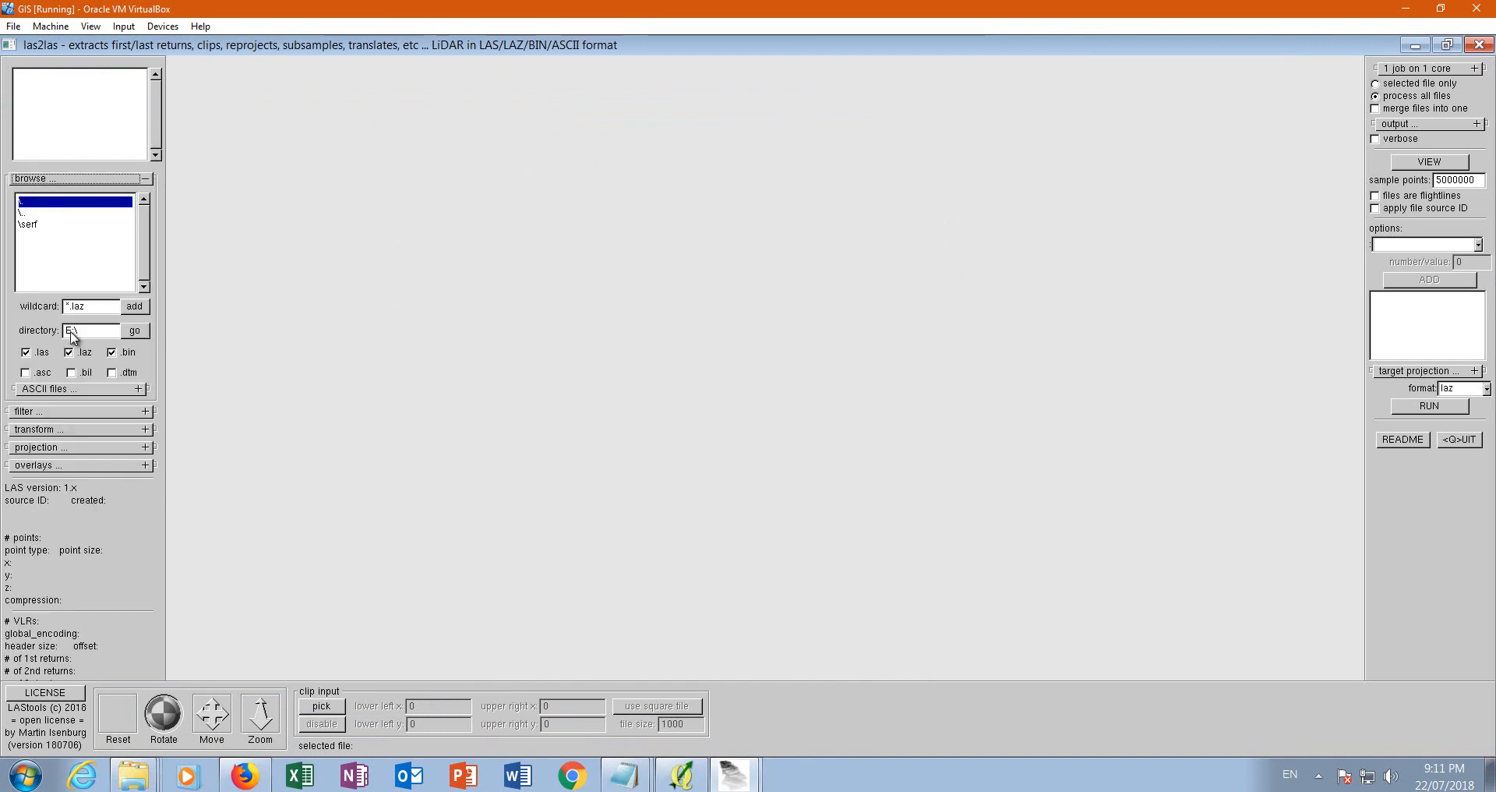
key("BackSpace")
key("BackSpace")
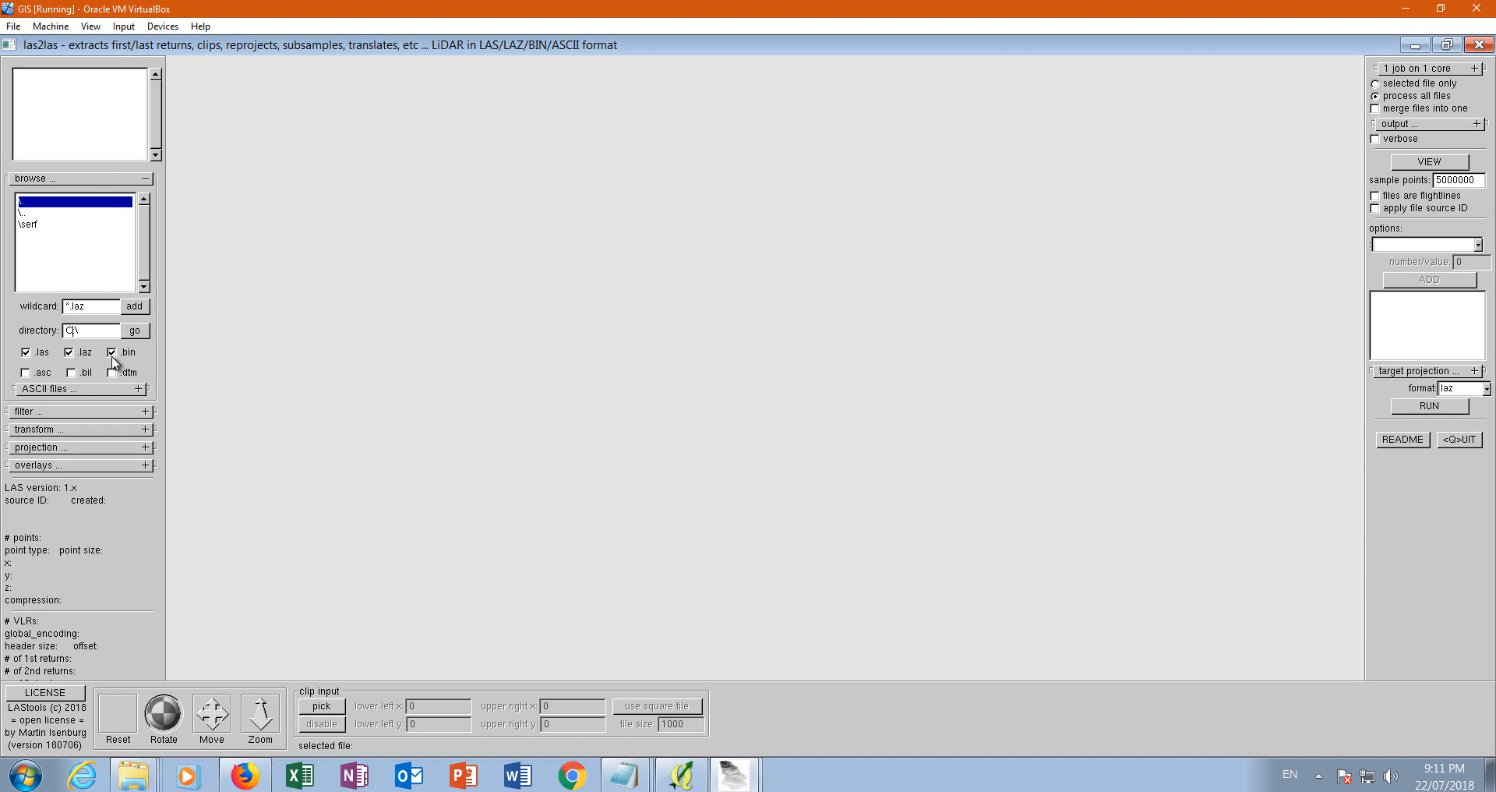
left_click(135, 332)
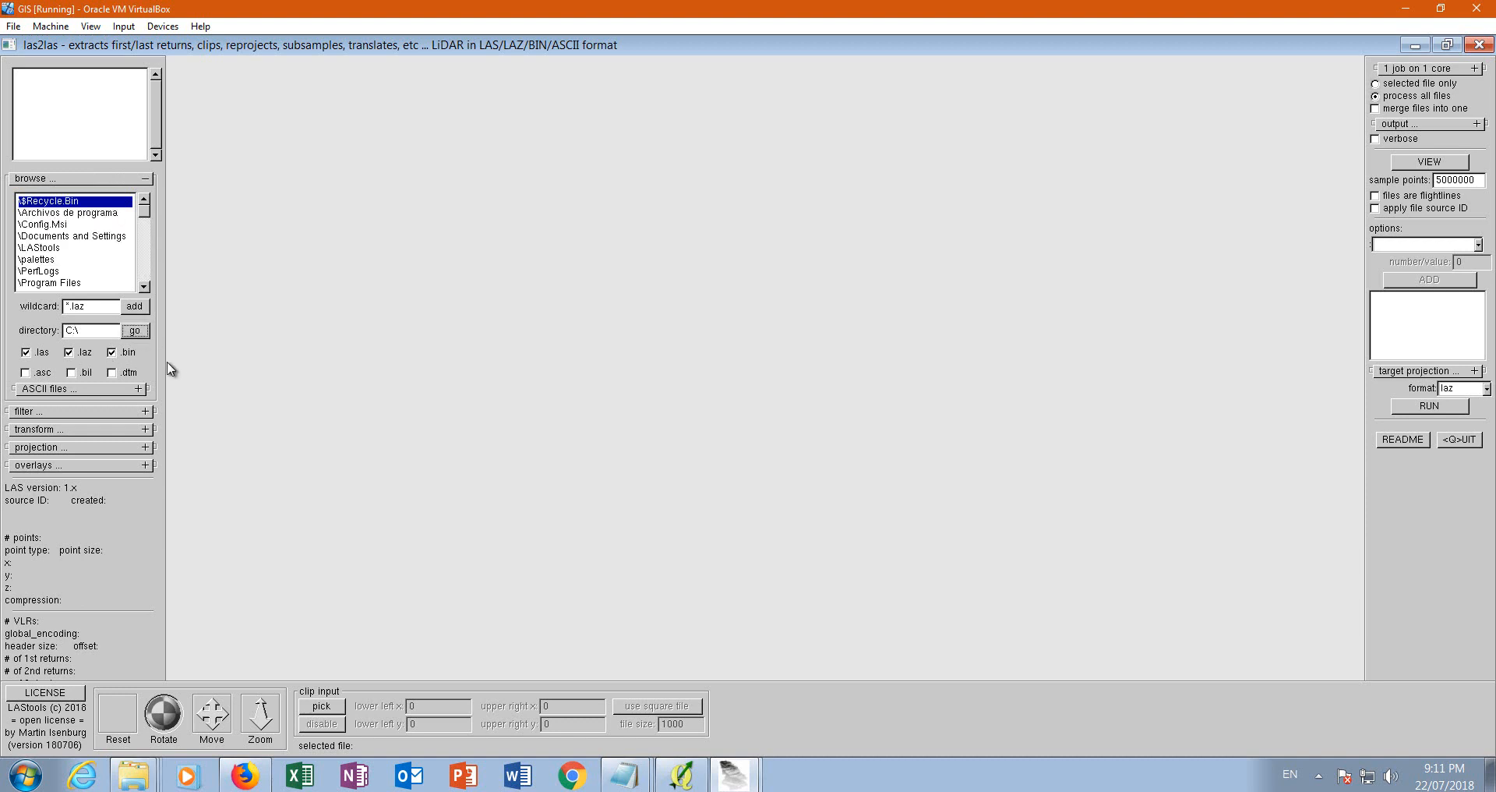
- Browse to the Desktop\Lesson 10\LIDAR folder and add its files matching the *.laz wildcard as input
left_click(145, 286)
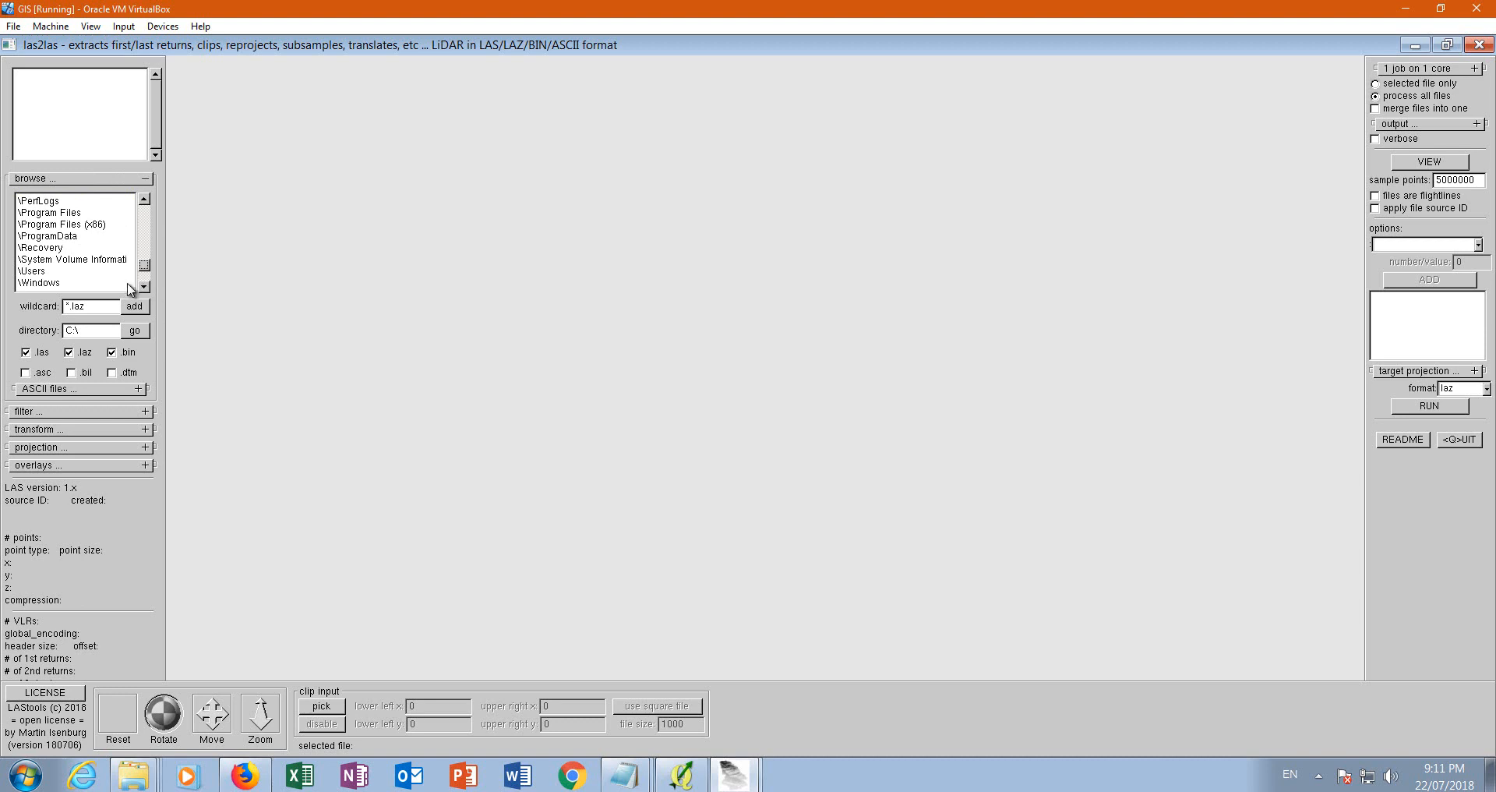
double_click(37, 276)
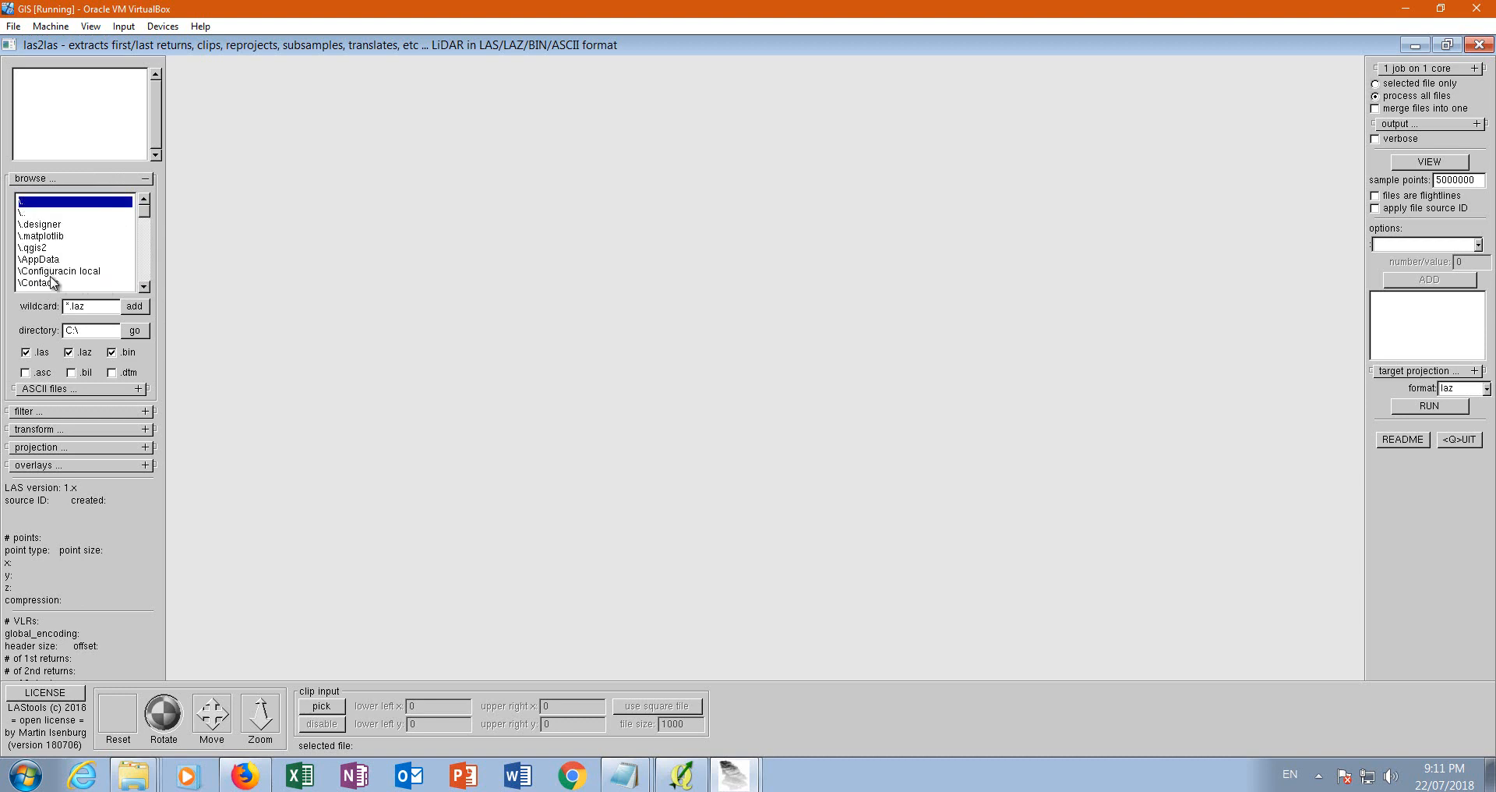
left_click(145, 287)
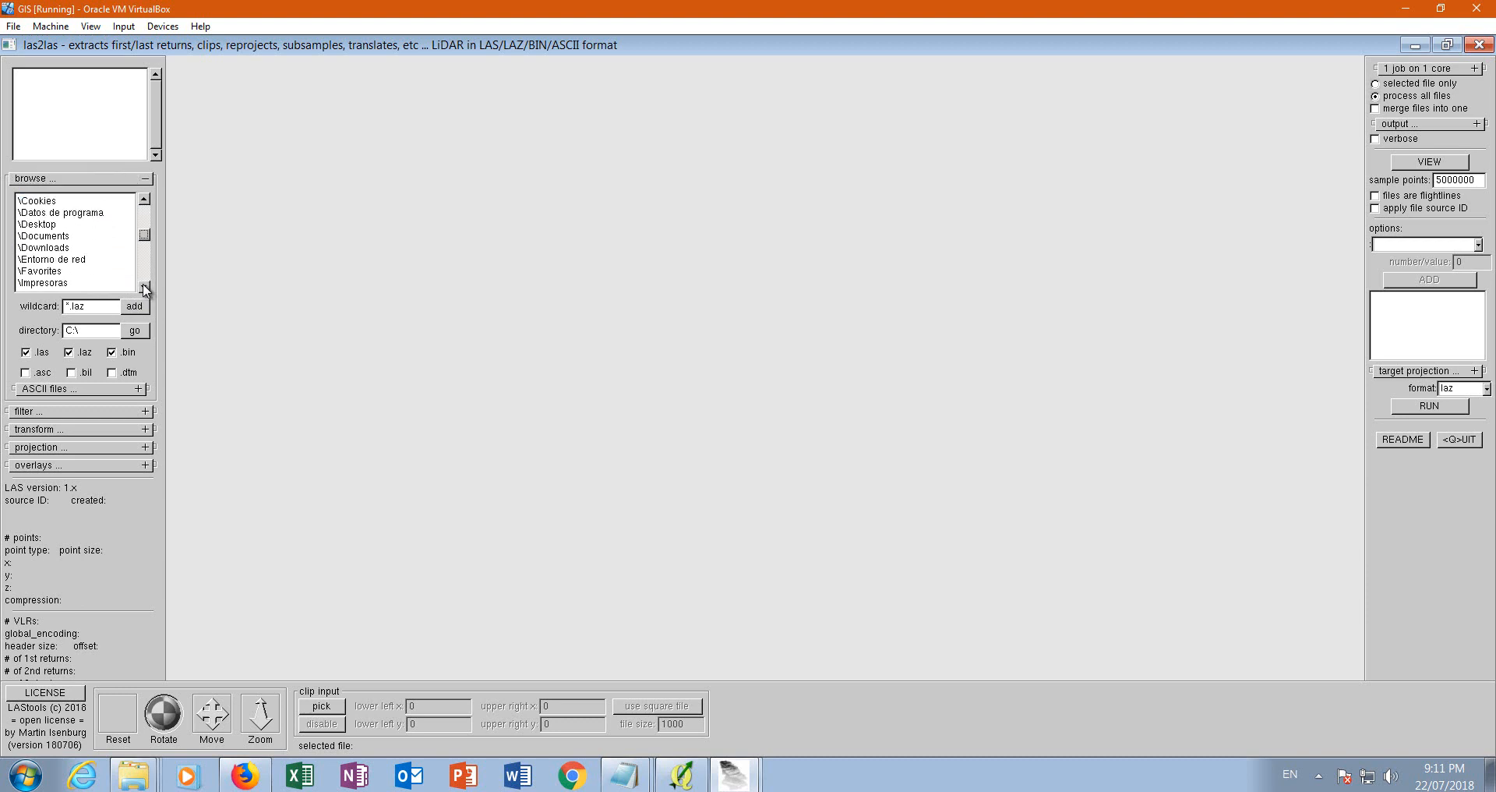
double_click(42, 226)
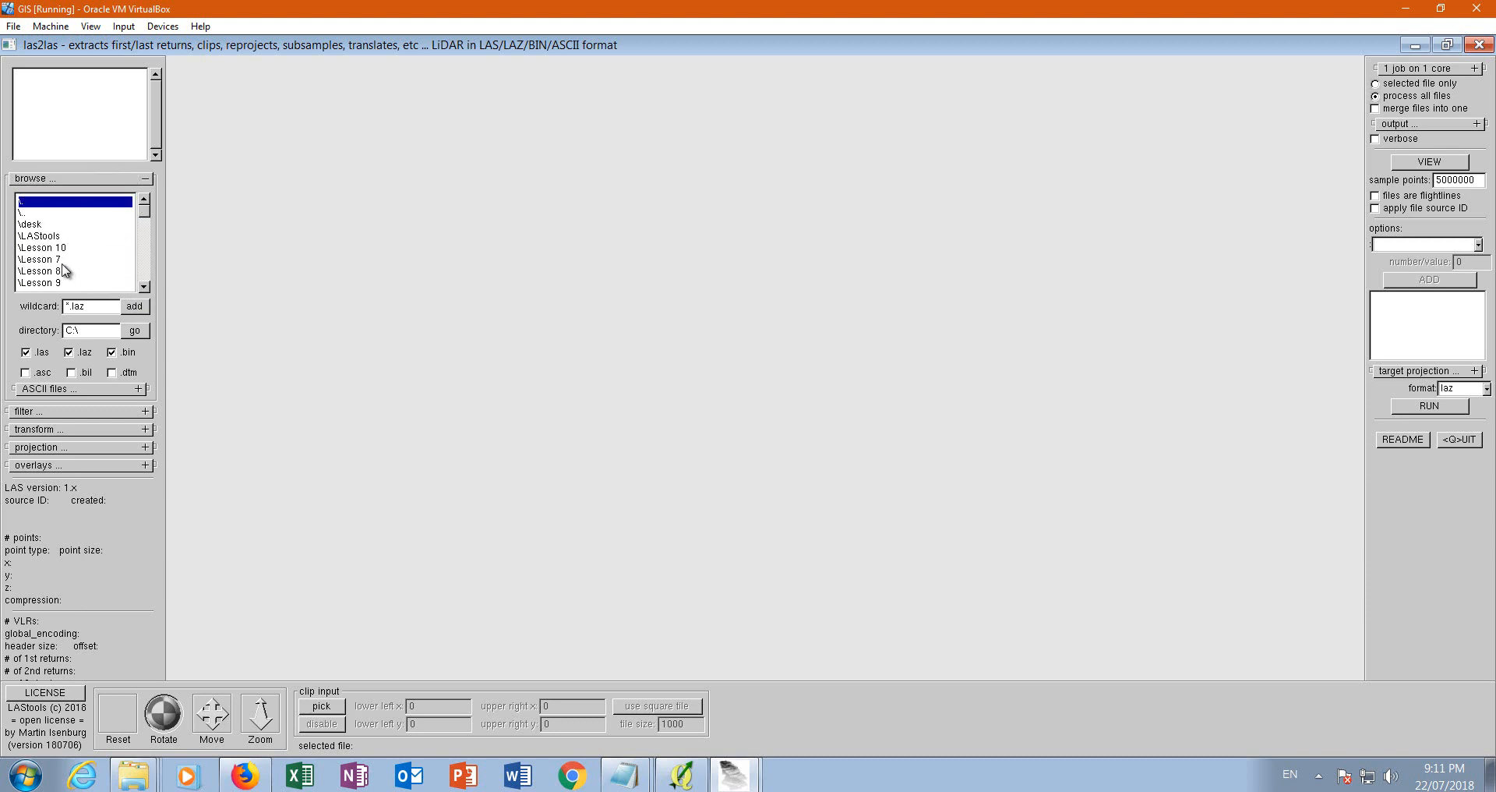
double_click(32, 248)
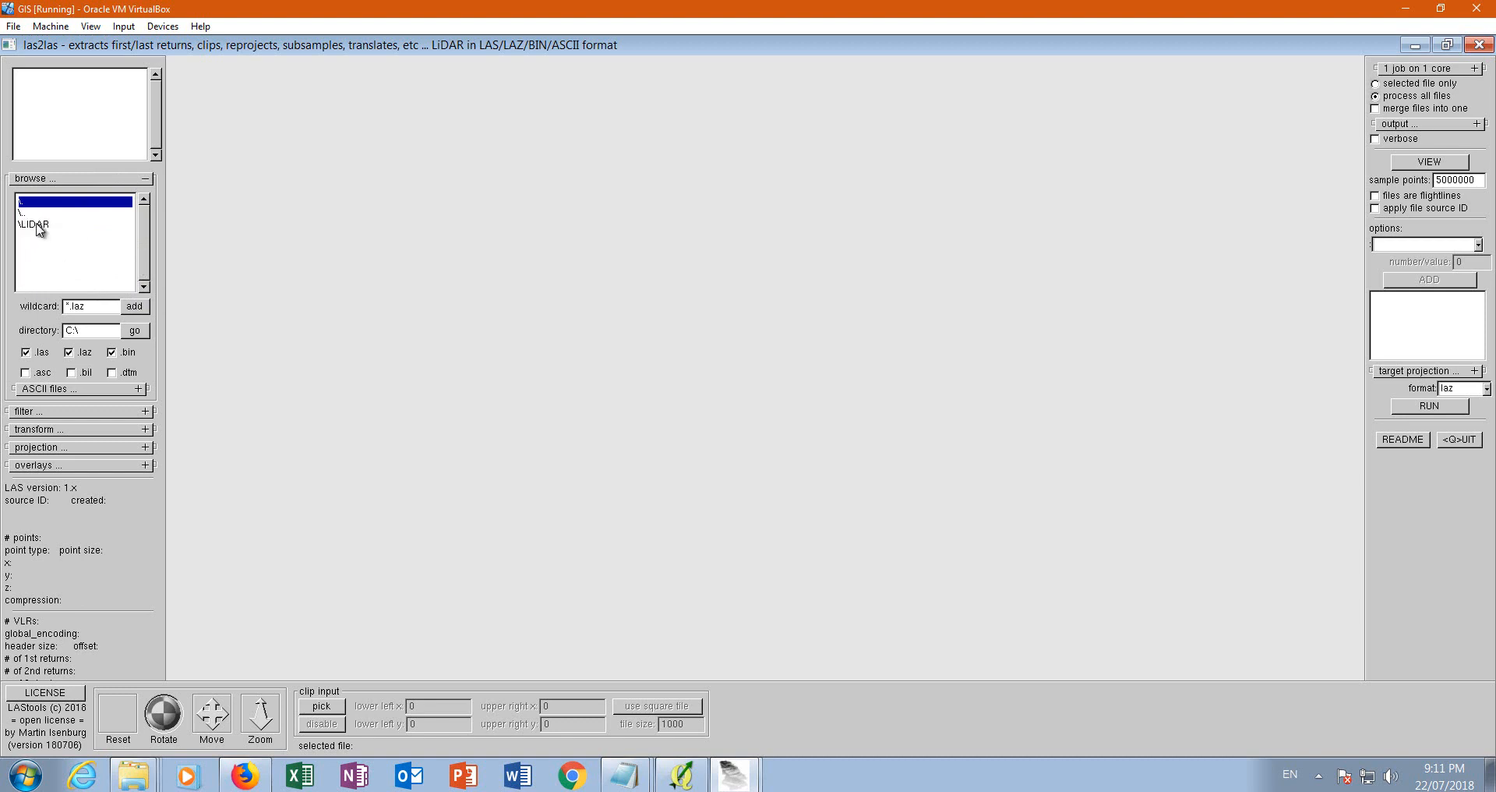
double_click(35, 225)
left_click(67, 225)
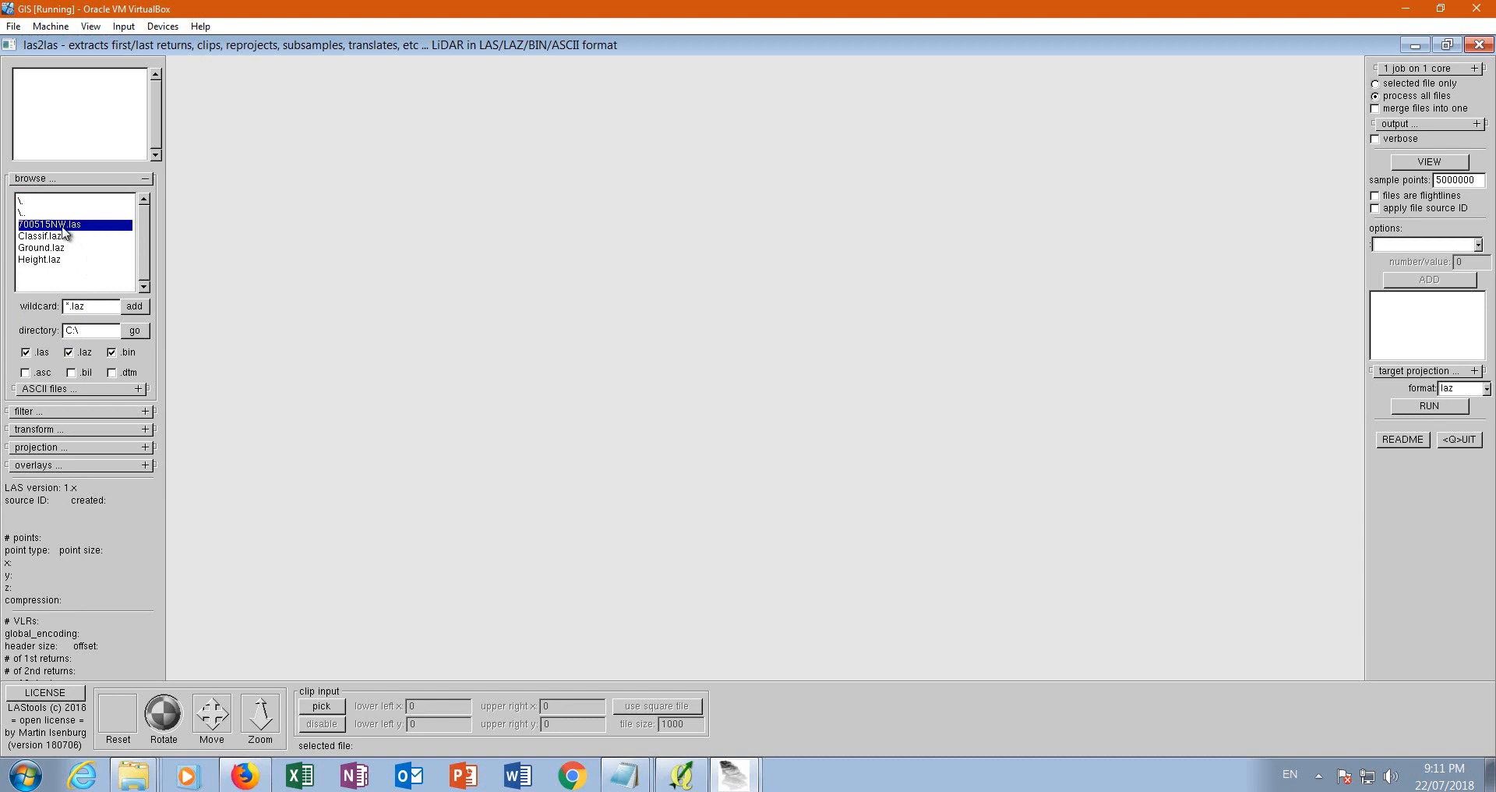
left_click(134, 305)
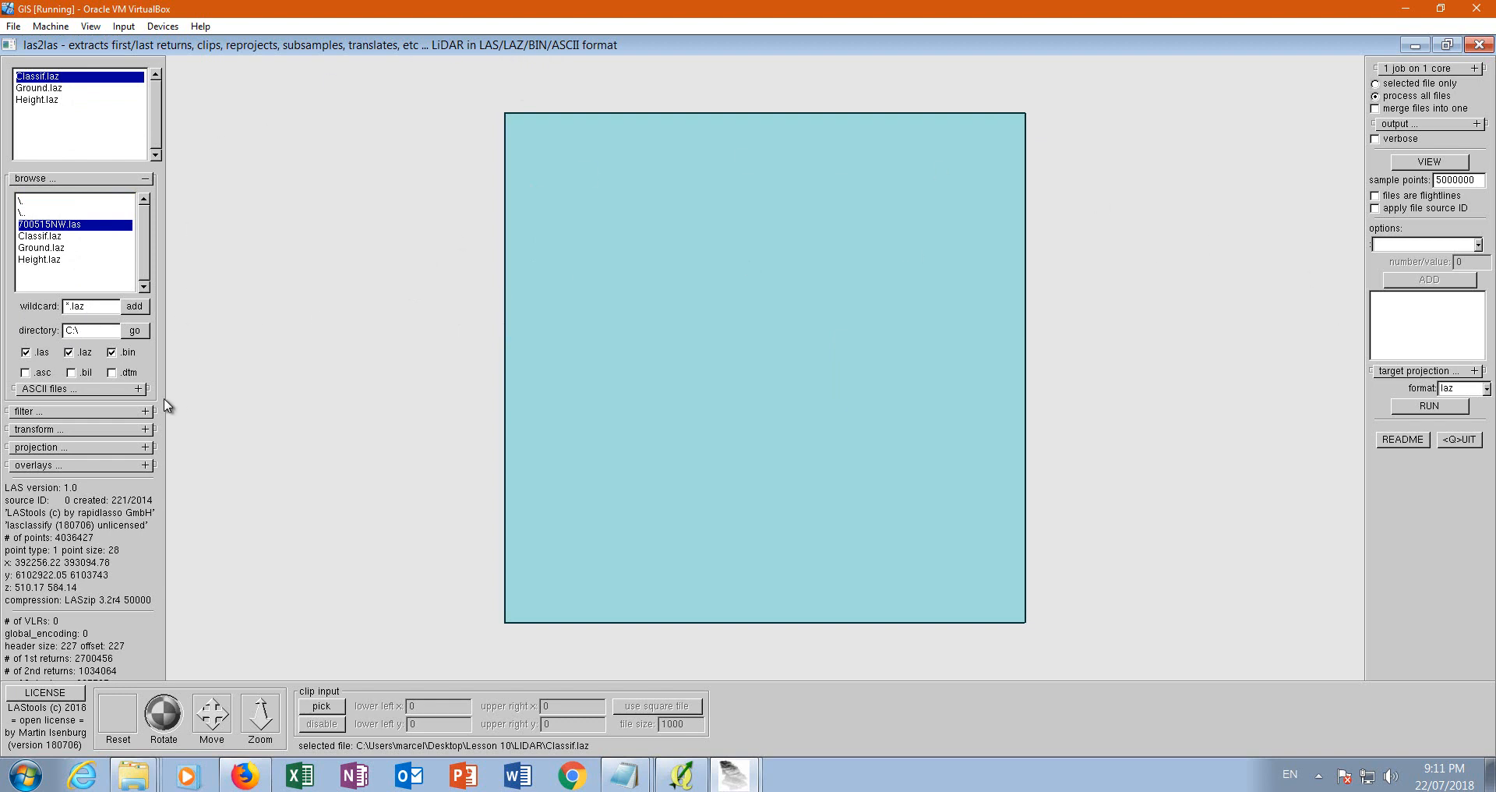
- Add a keep_classification filter with the value 2 to the las2las input
left_click(52, 413)
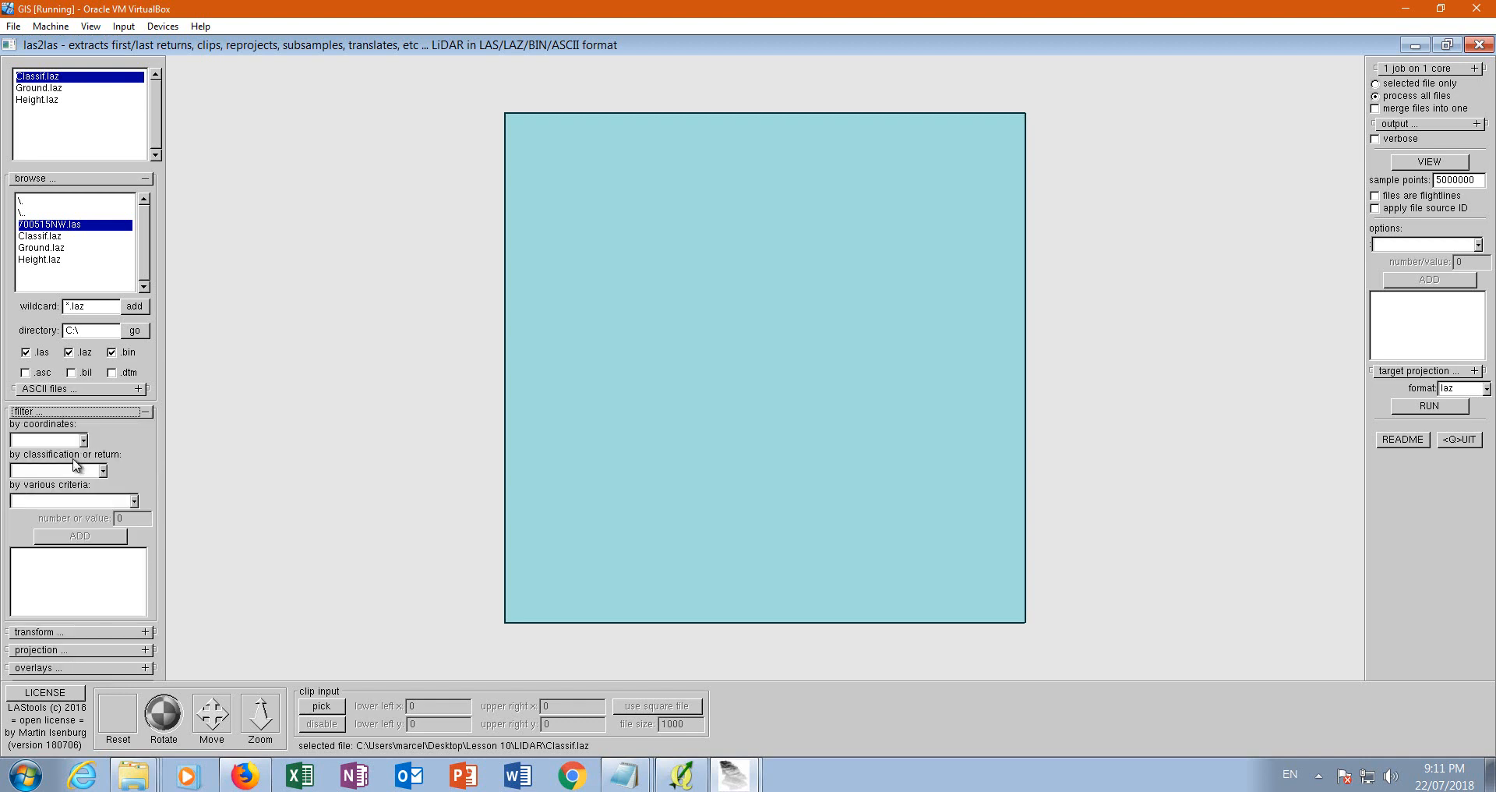
left_click(95, 472)
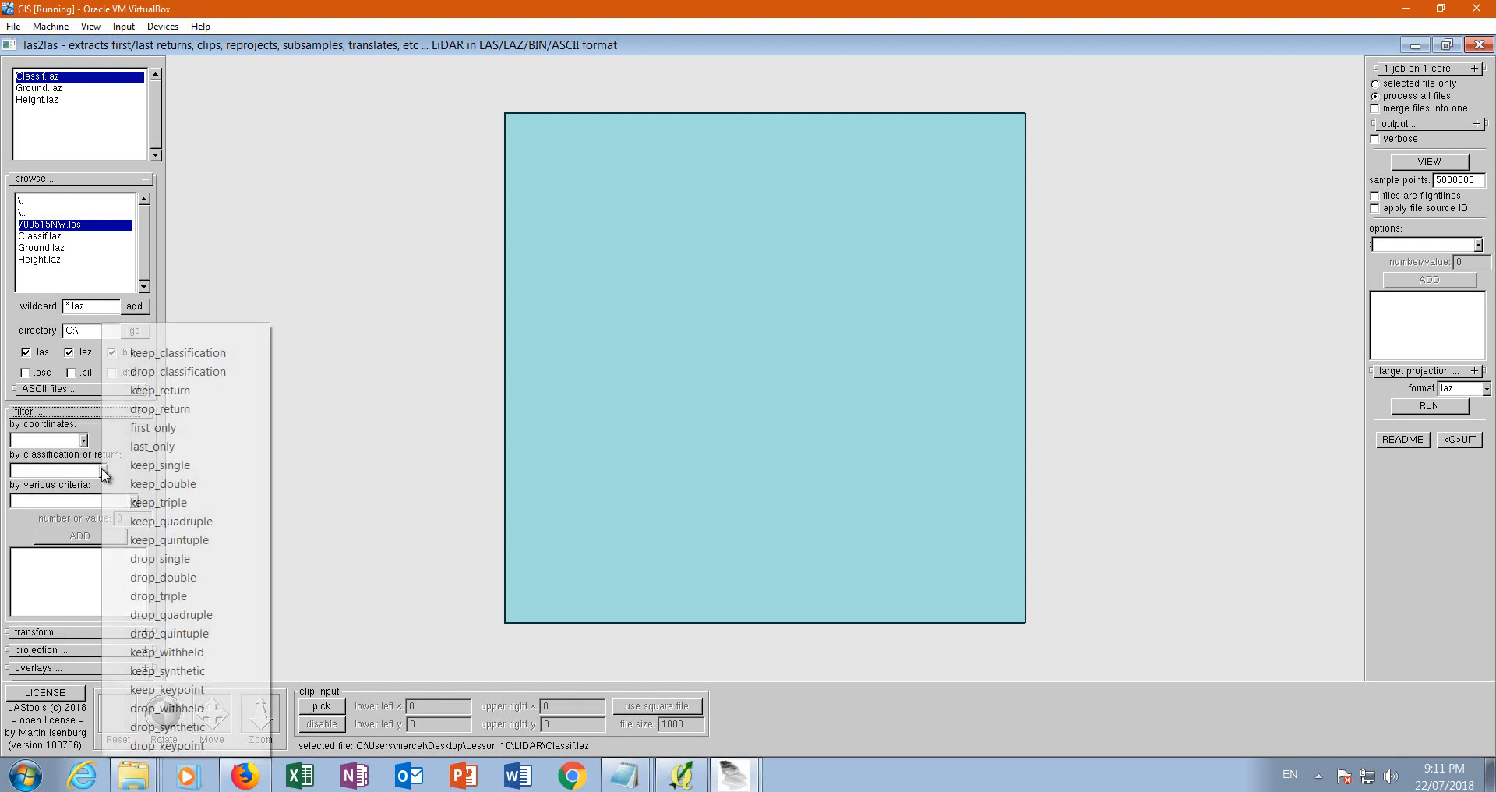
left_click(181, 354)
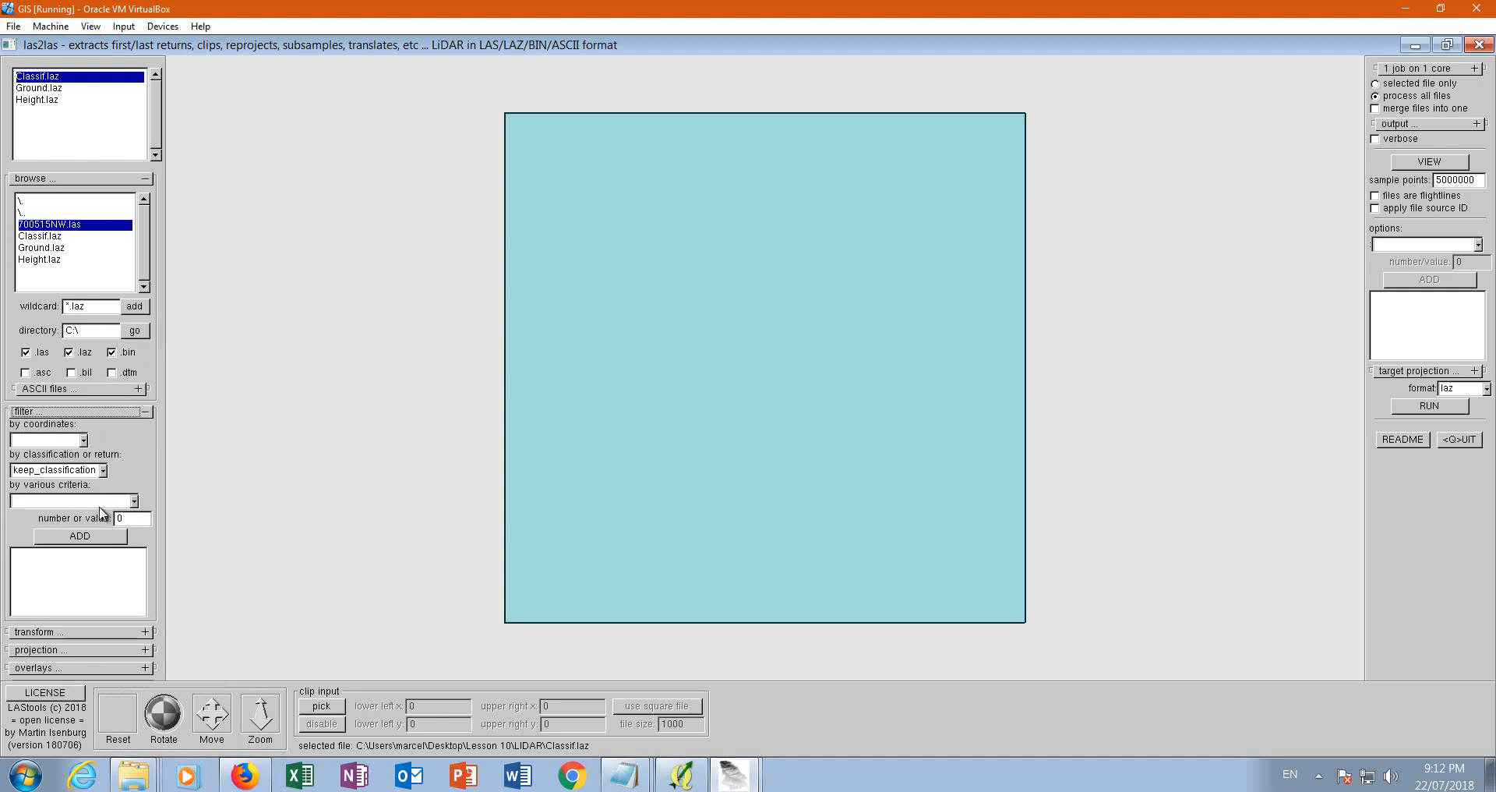
left_click(119, 518)
left_click(72, 538)
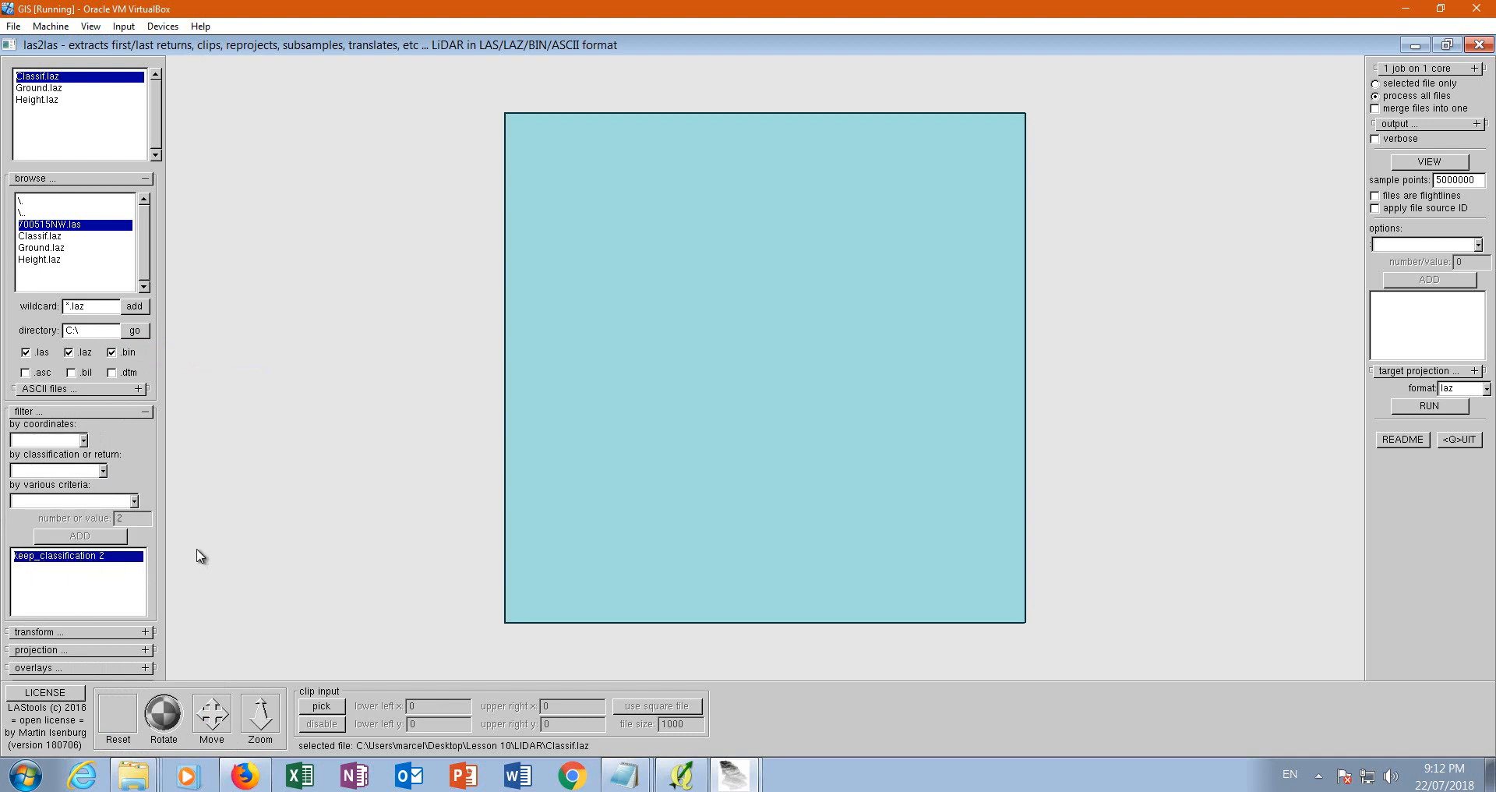
- Set the las2las output appendix to DEM
left_click(1408, 125)
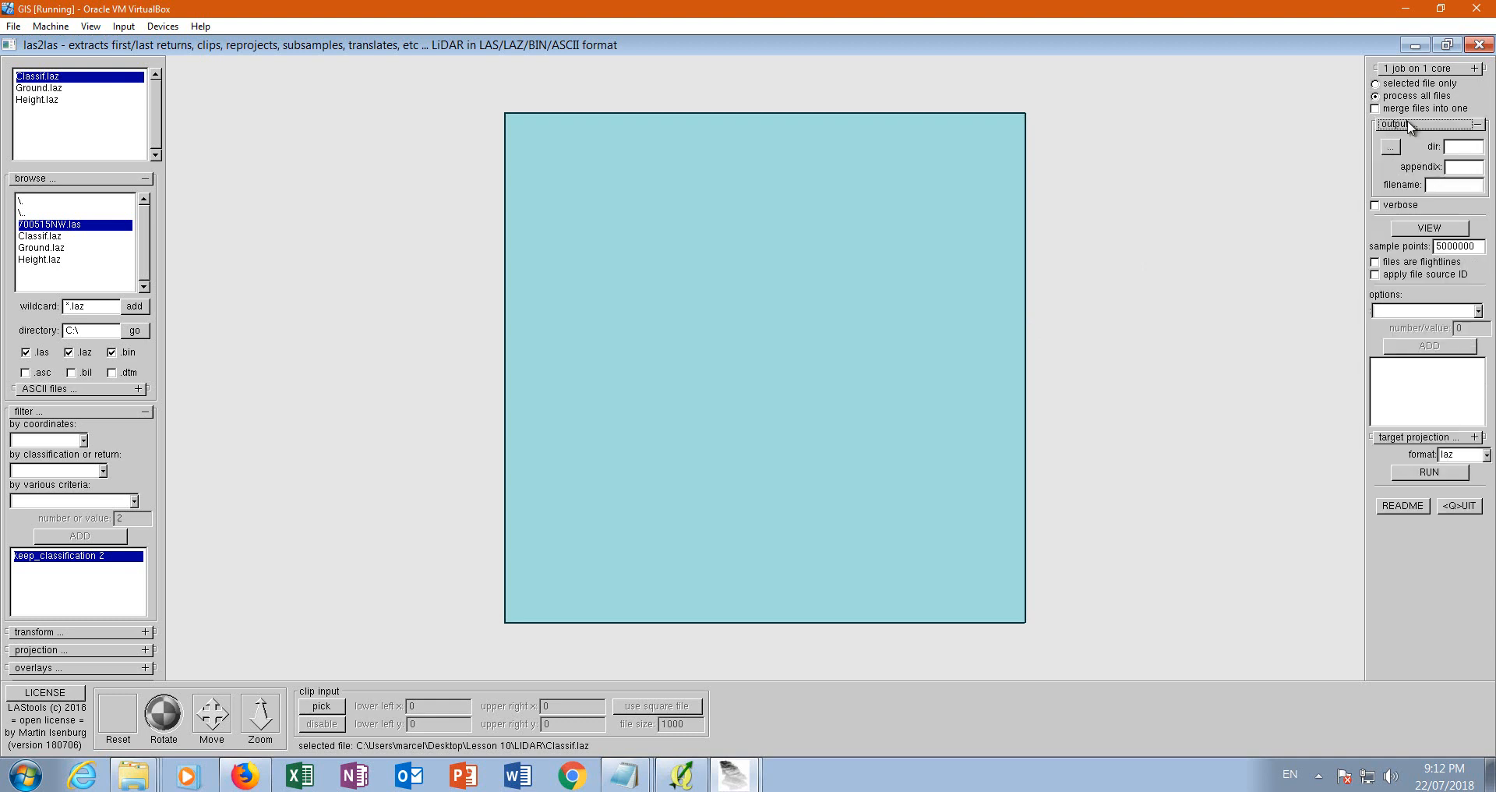
left_click(1451, 166)
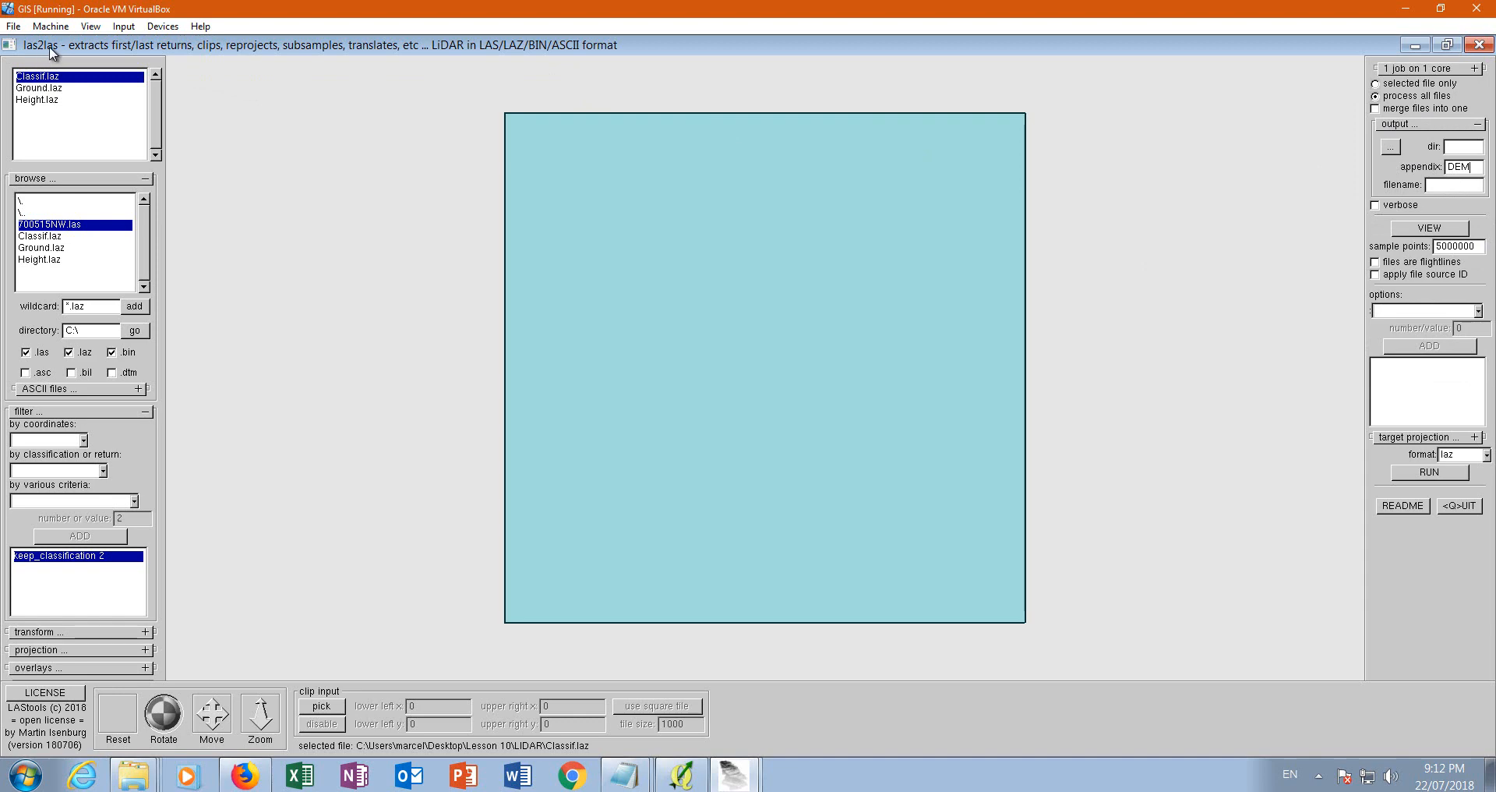
- Close las2las and open the las2dem tool from the LAStools bin folder in a maximized window
left_click(1479, 46)
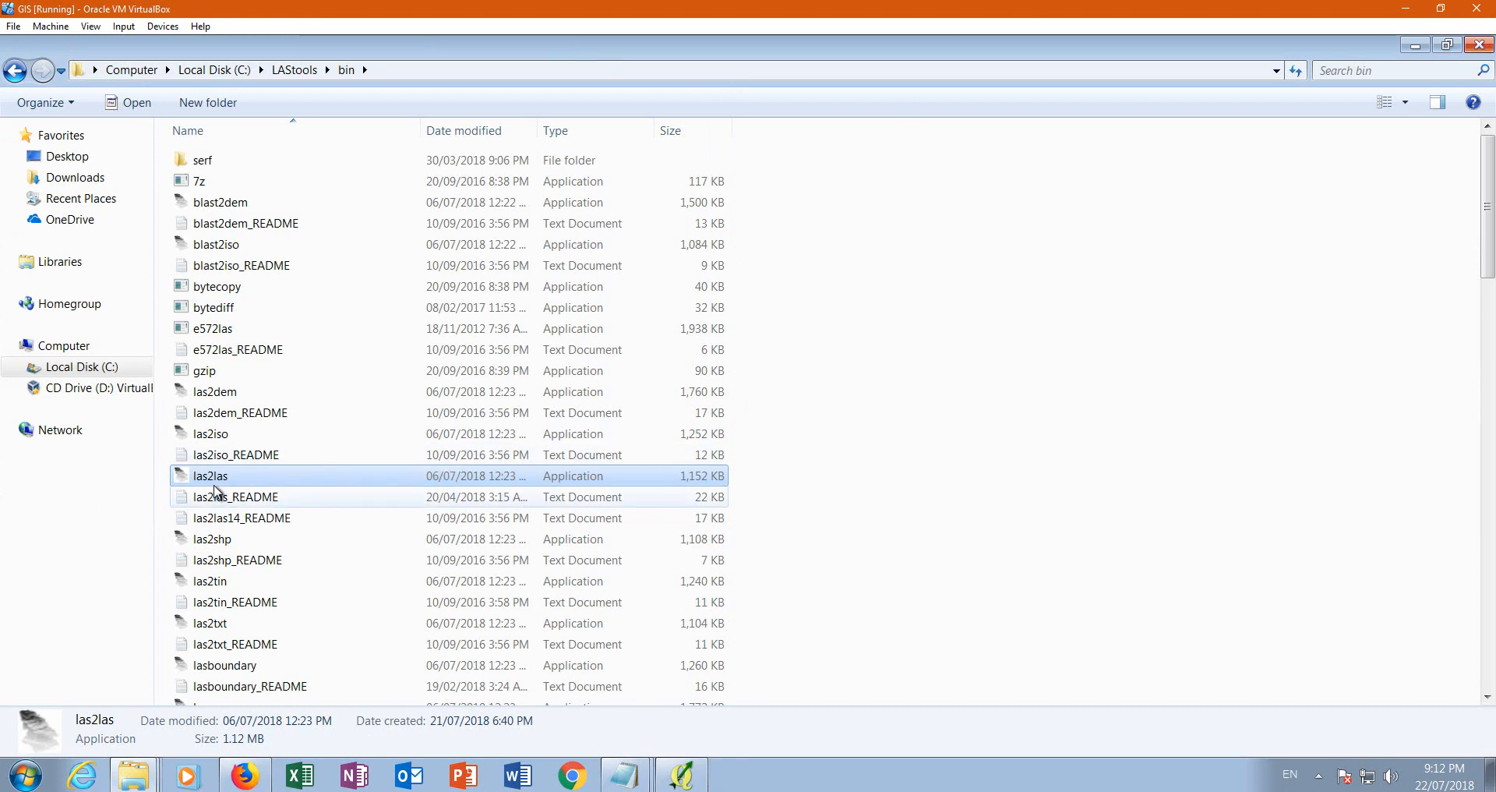
left_click(221, 396)
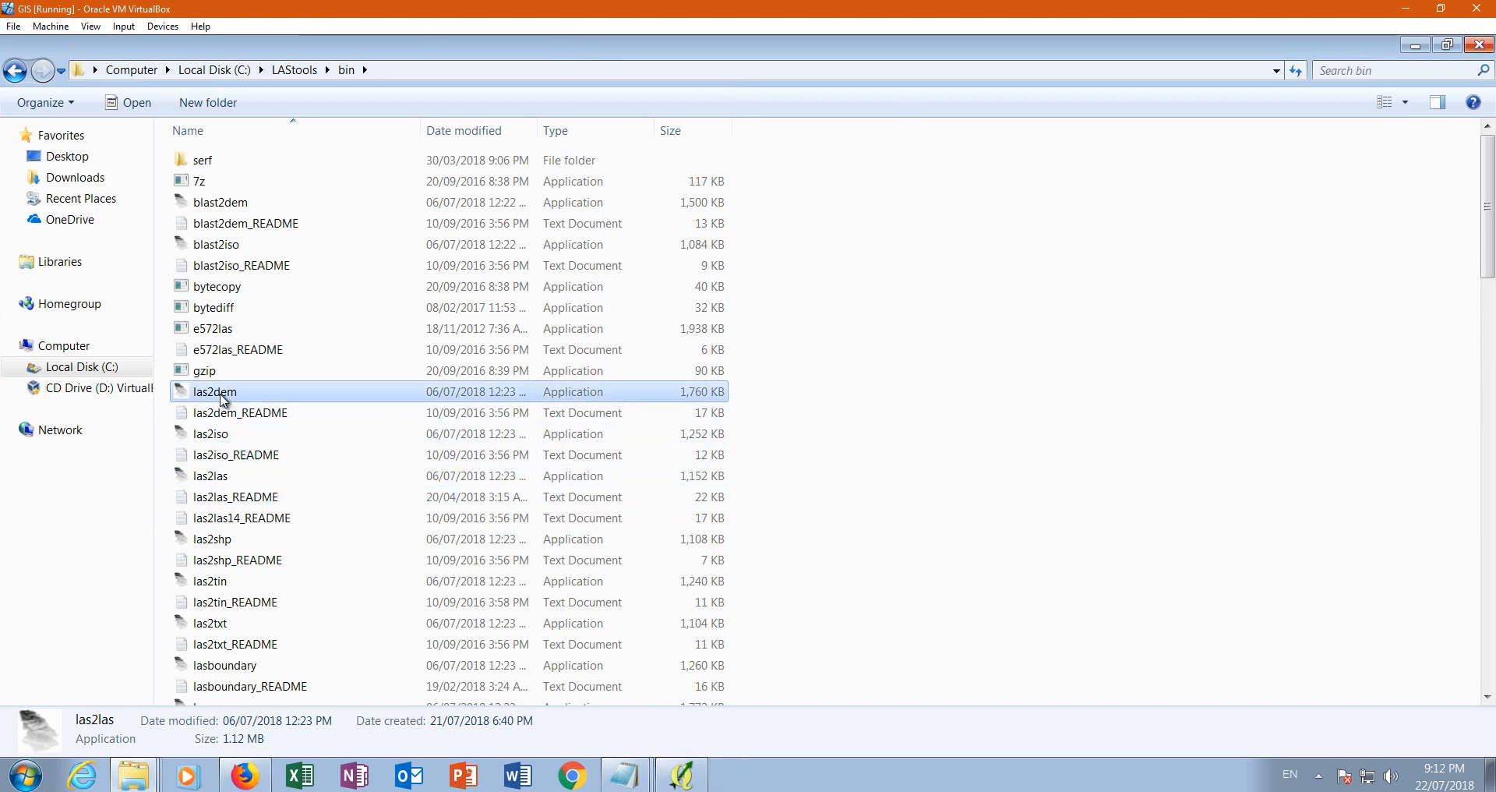
double_click(224, 398)
left_click(398, 268)
left_click(756, 52)
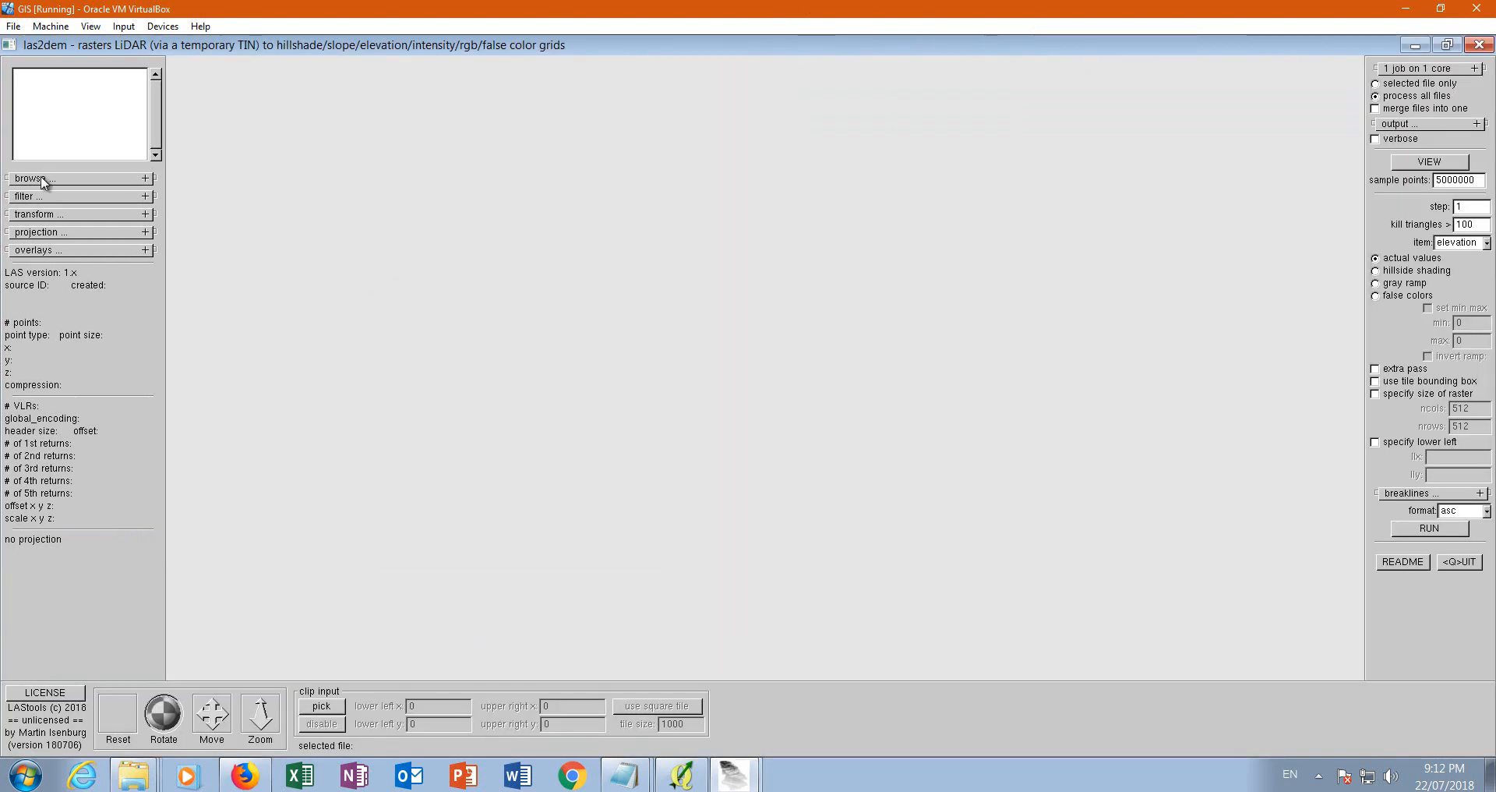
- Point the las2dem file browser to the C:\ directory and list its folders
left_click(46, 181)
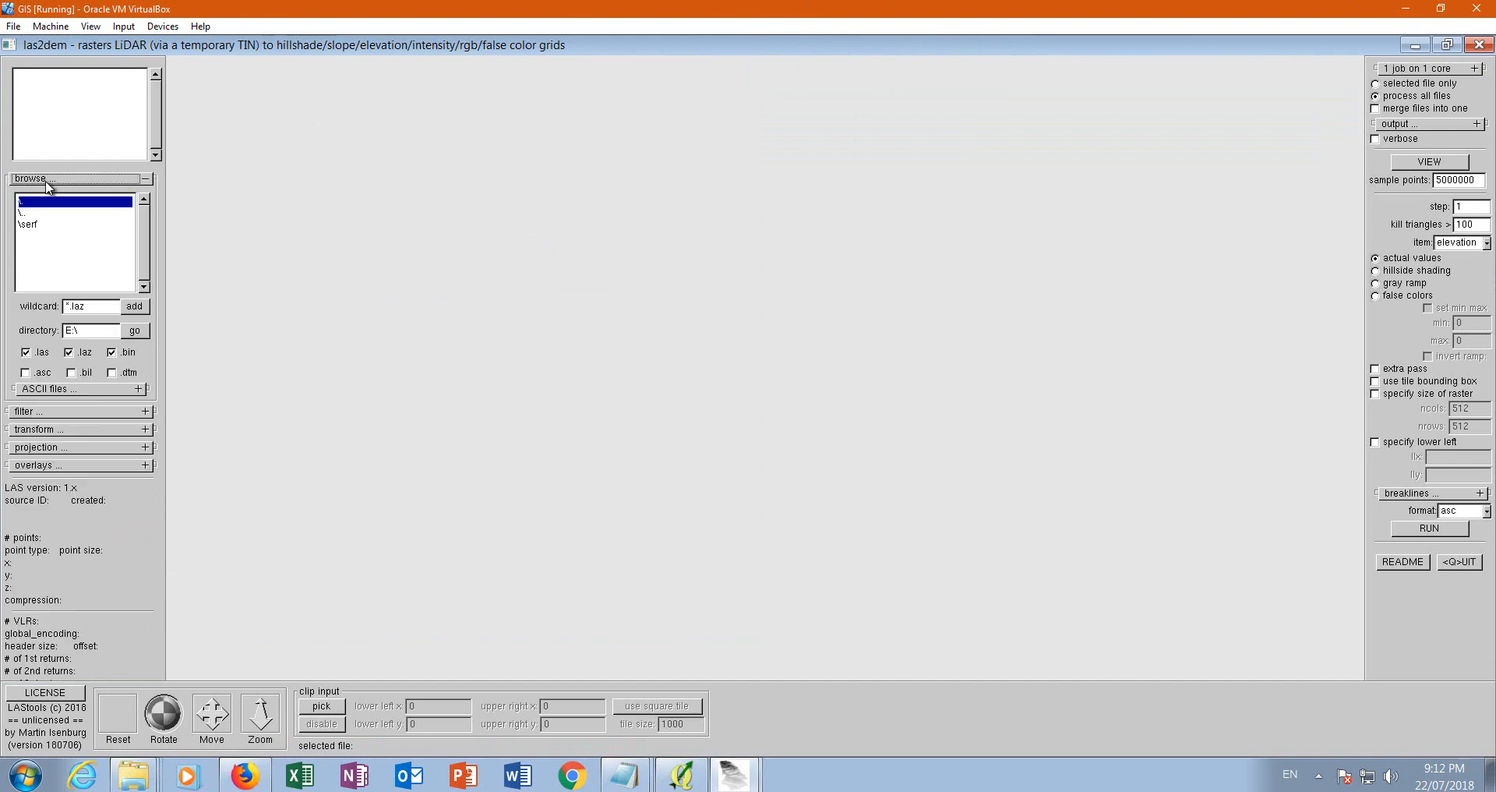
left_click(72, 332)
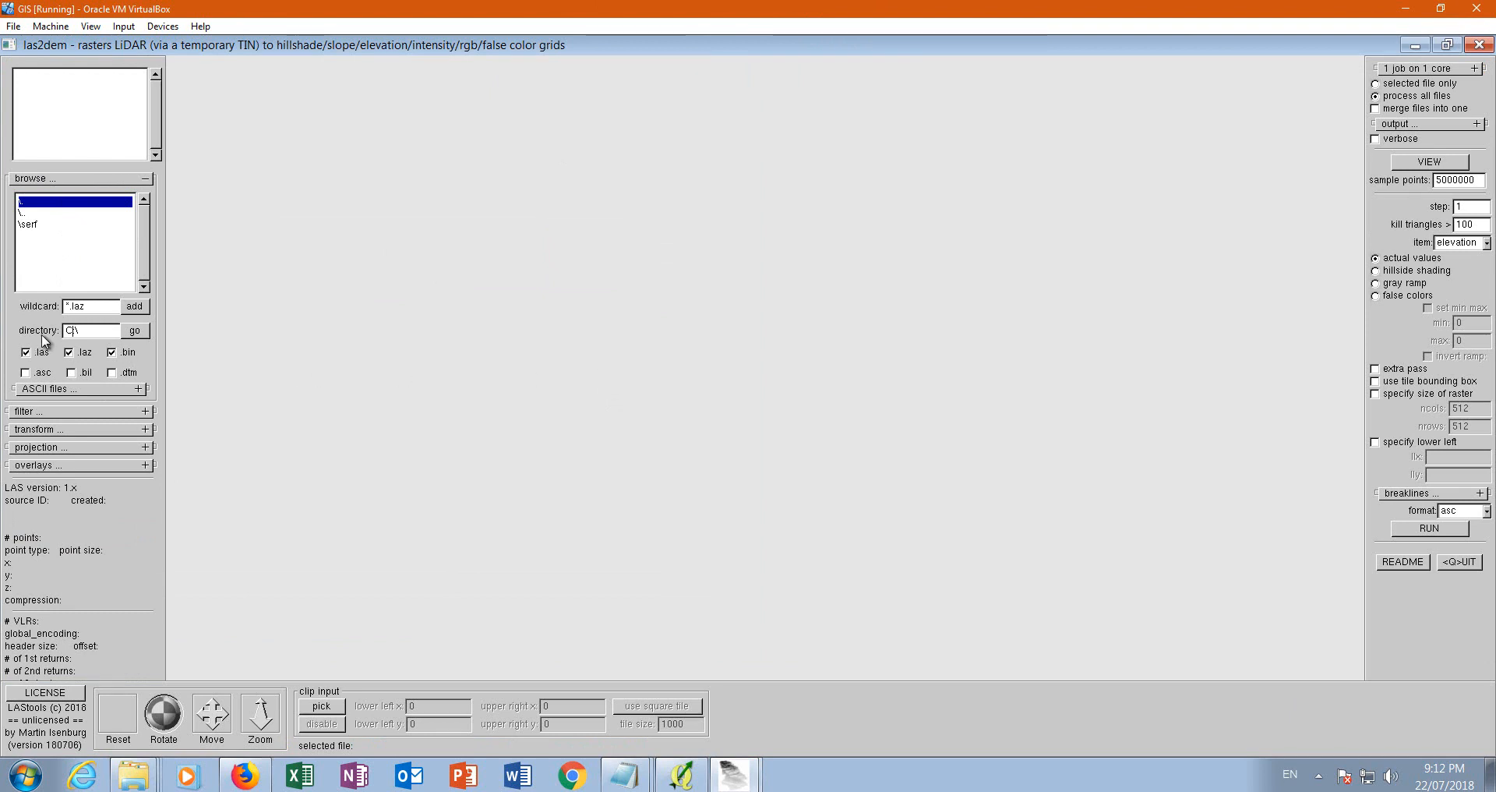
left_click(135, 331)
- Browse to the Desktop\Lesson 10\LIDAR folder and add 700515NW.las as the las2dem input
scroll(145, 286, "down", 2)
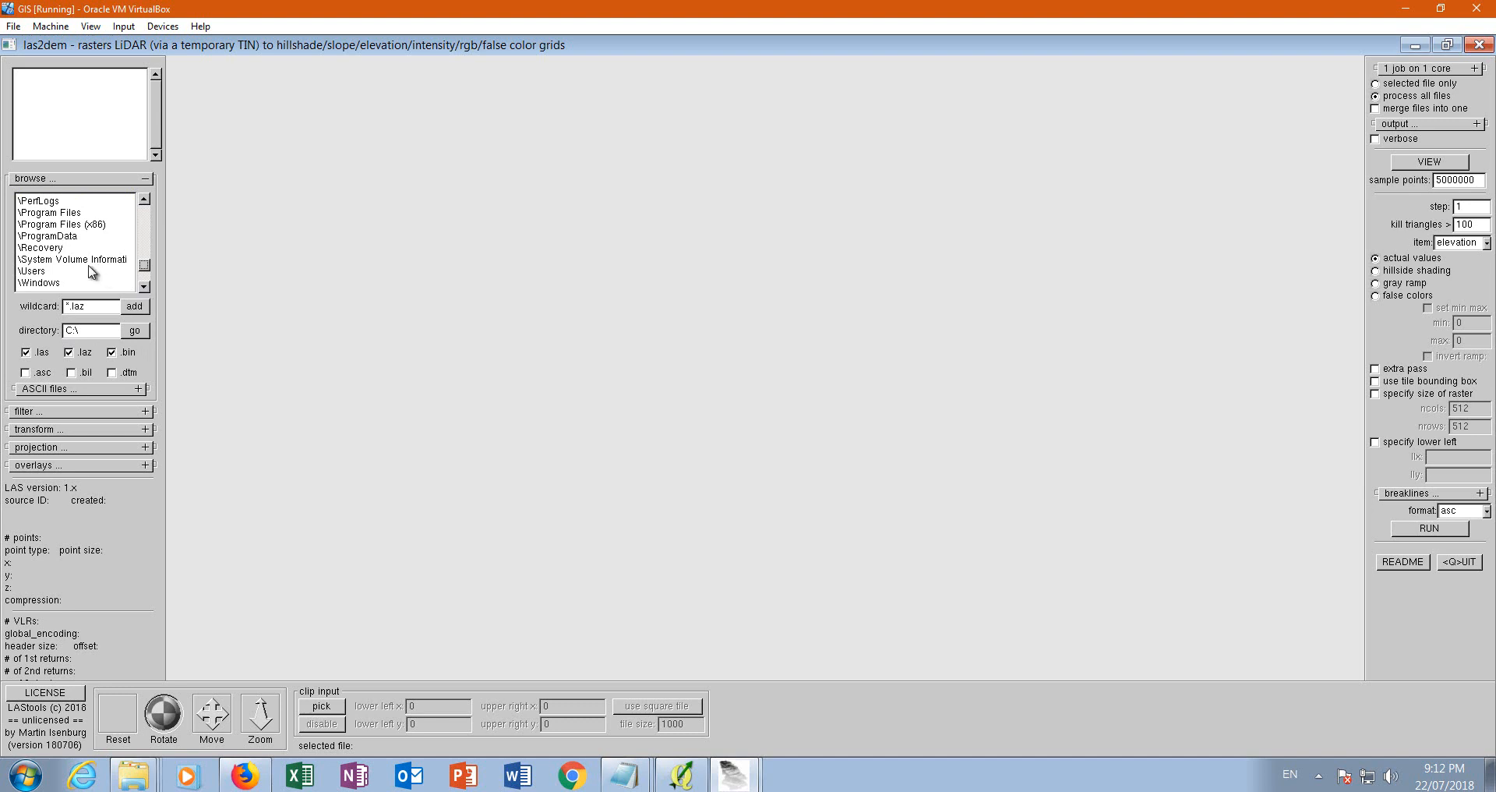
double_click(30, 279)
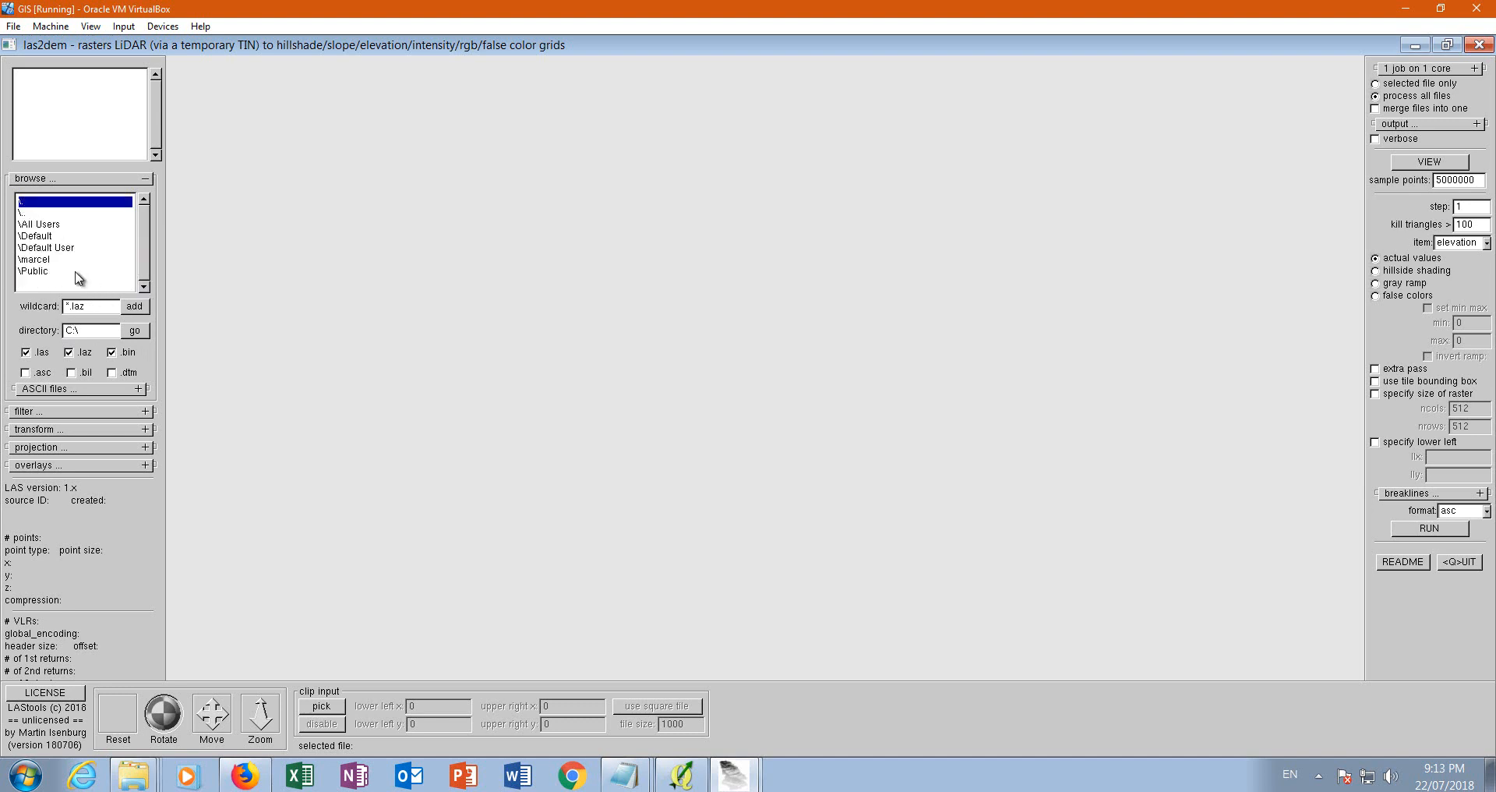
double_click(39, 260)
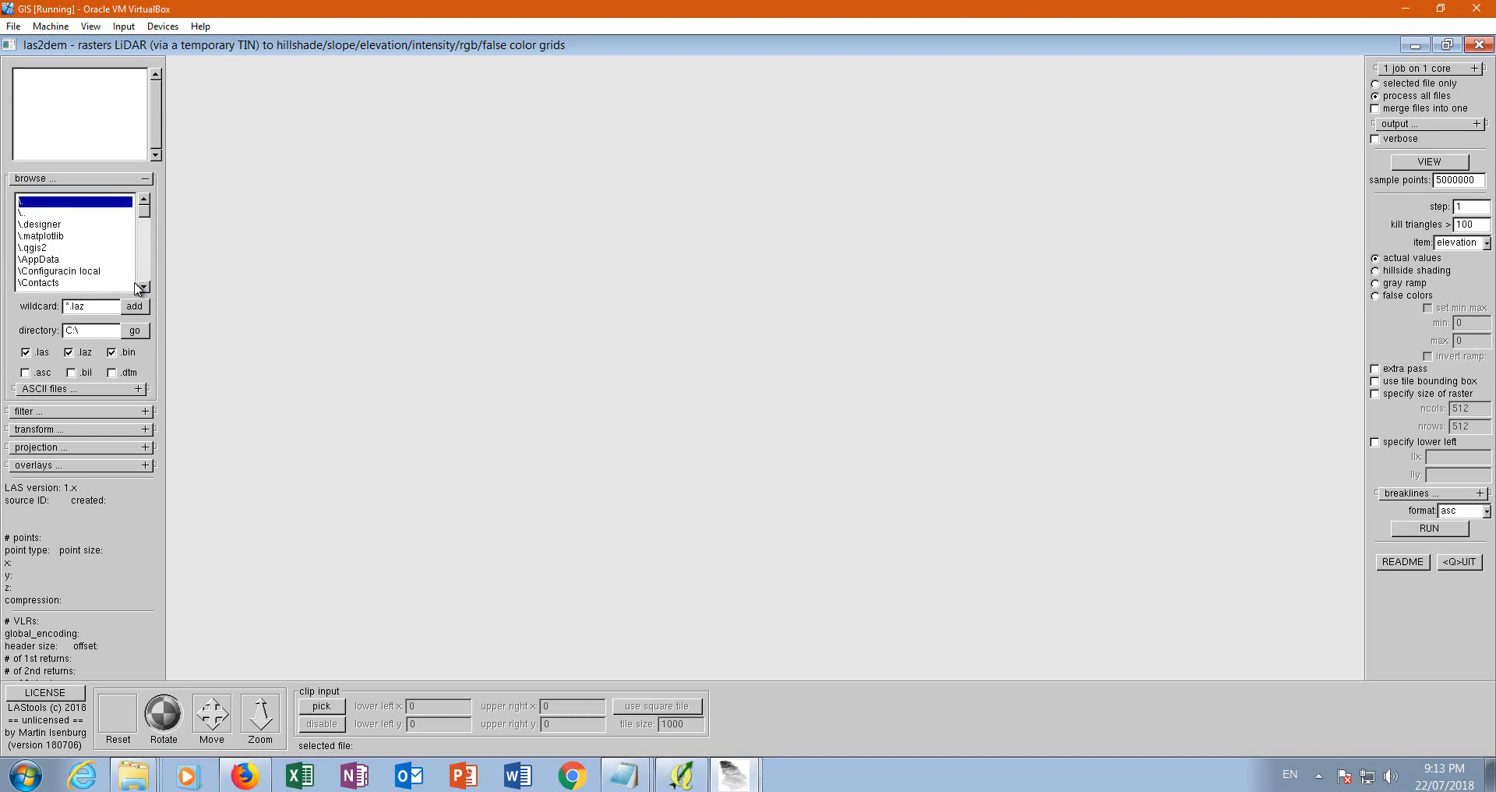
scroll(136, 287, "down", 2)
double_click(44, 261)
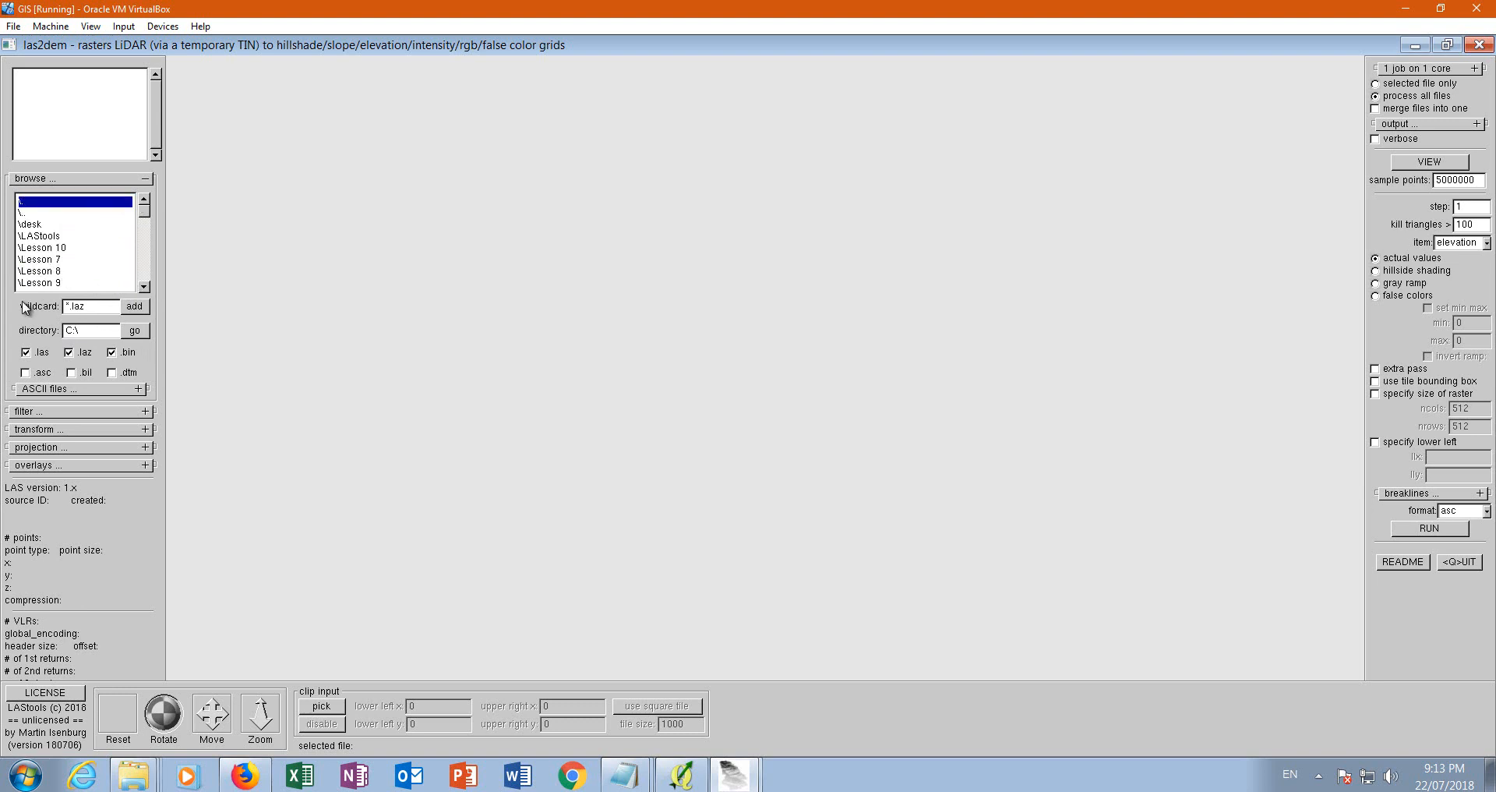
double_click(80, 254)
double_click(28, 223)
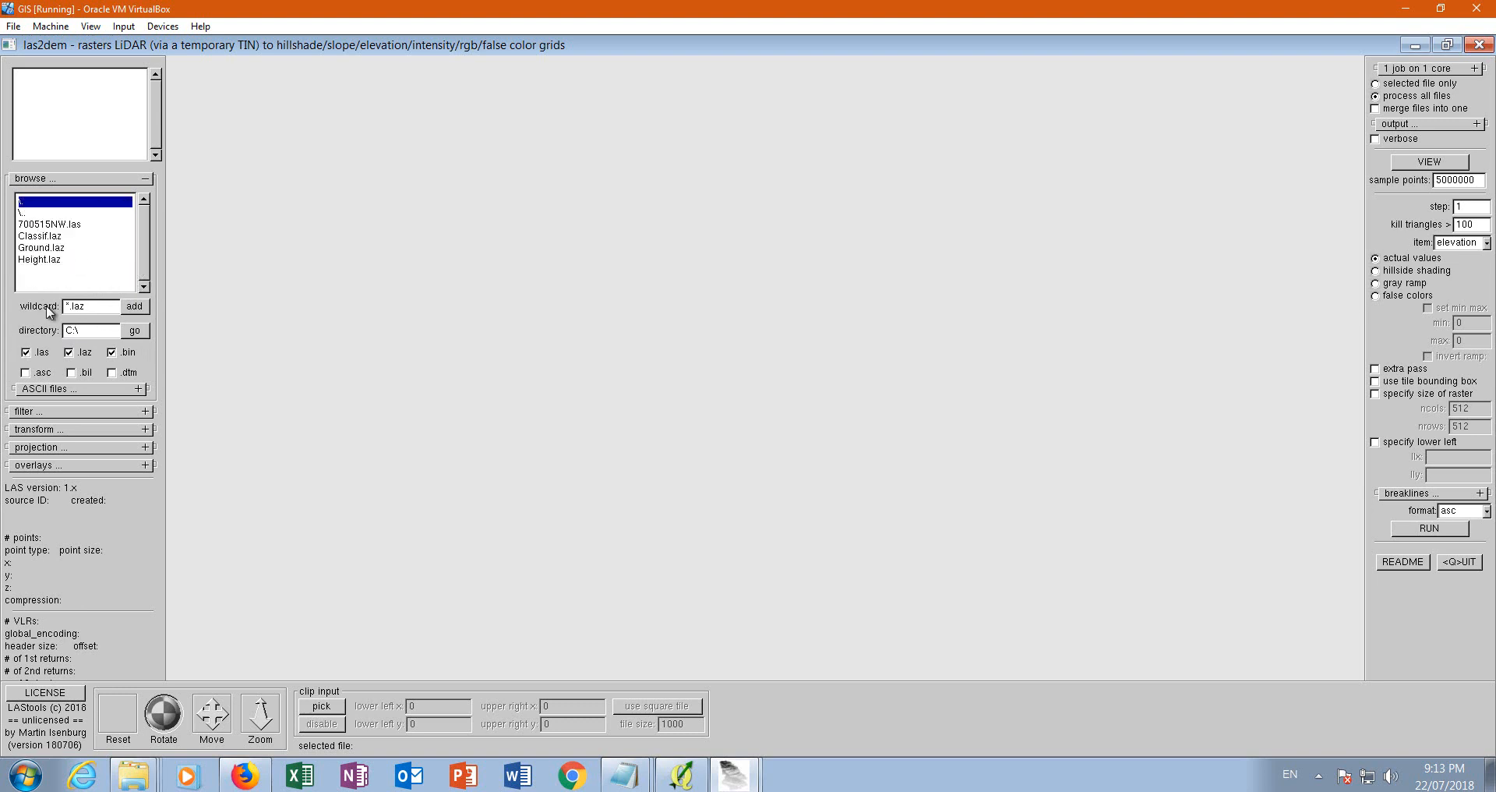
double_click(61, 226)
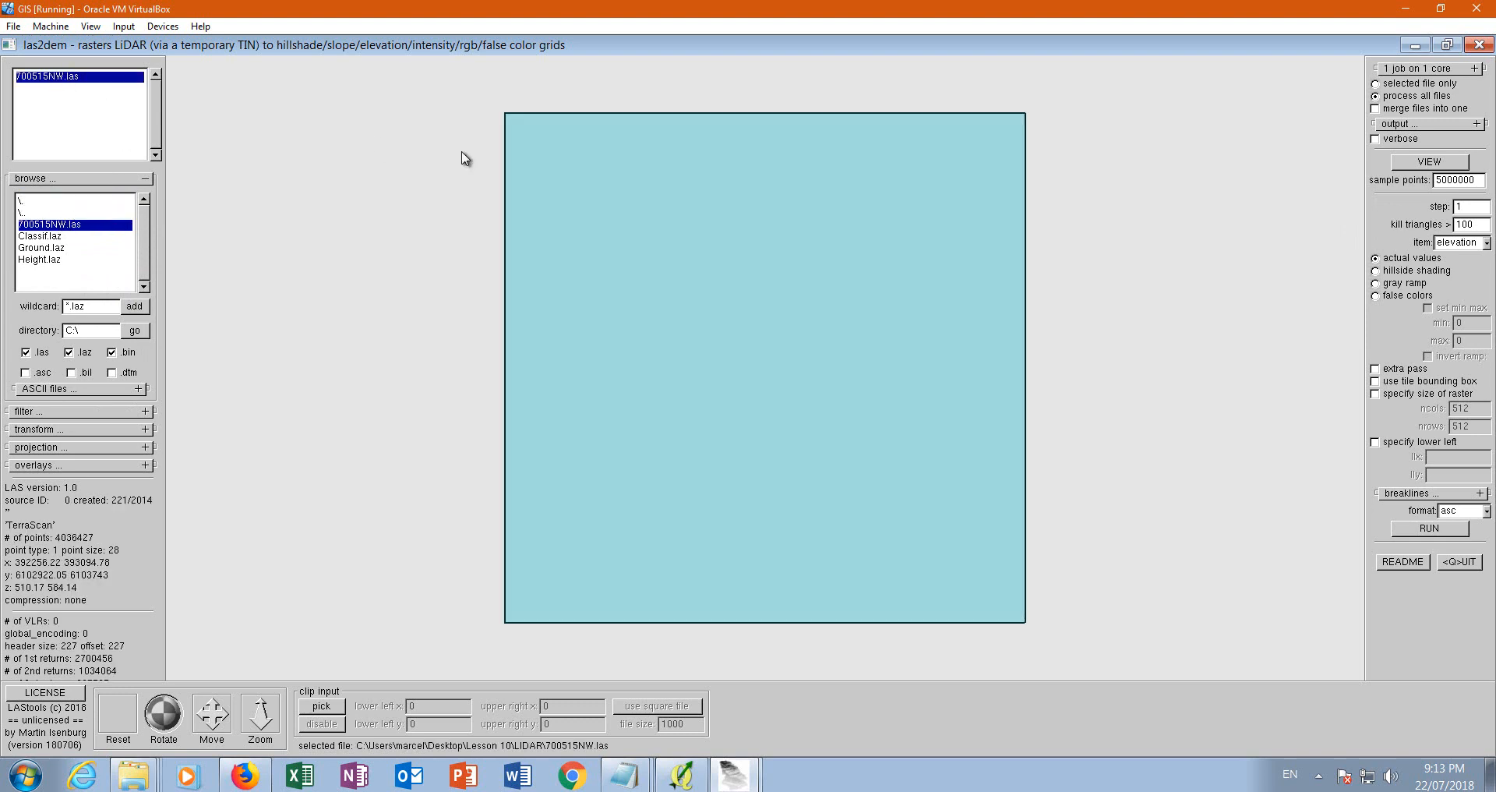
- Add a keep_classification filter with the value 2 and set the raster step to 0.5
left_click(71, 412)
left_click(102, 471)
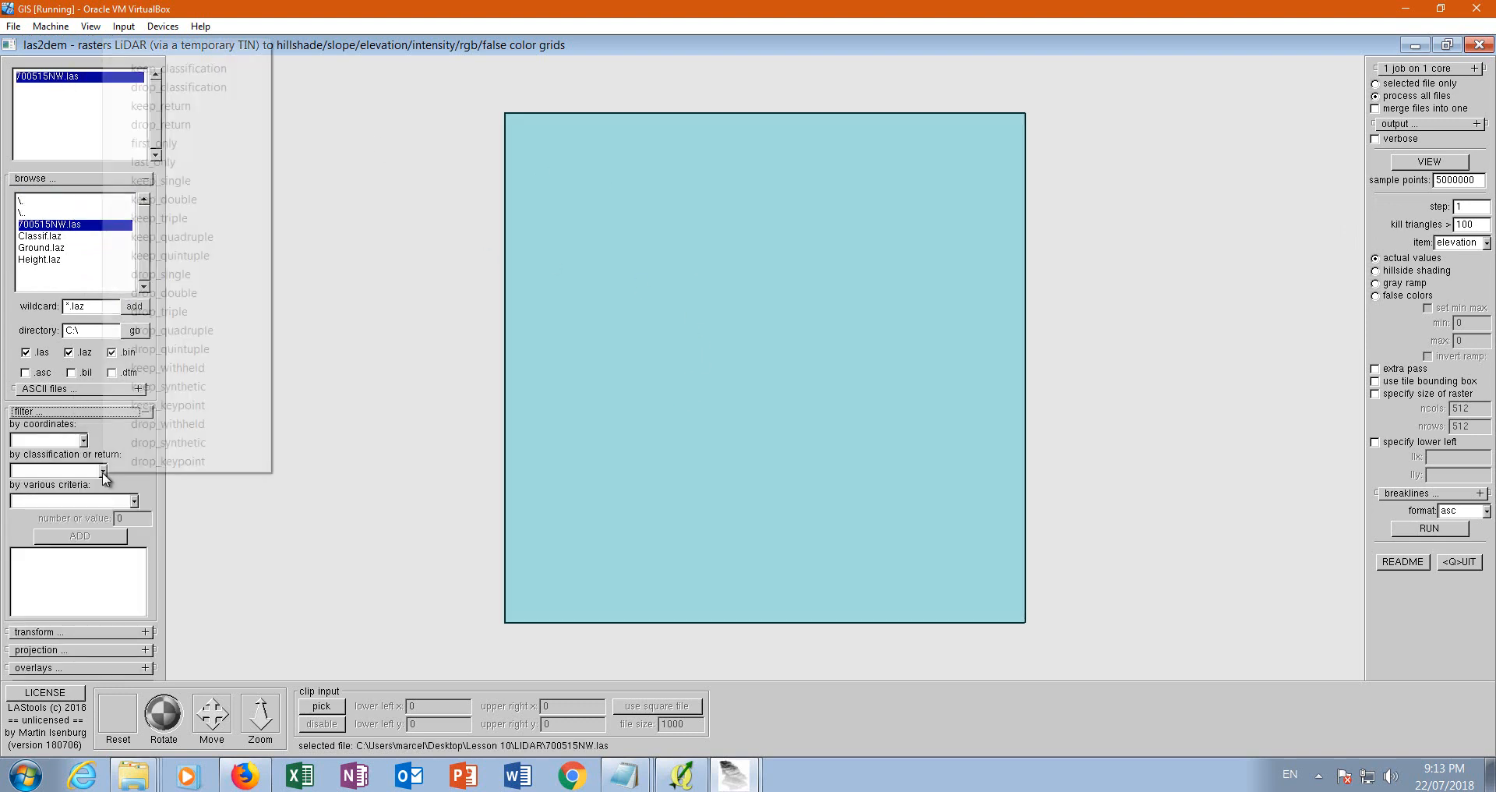
left_click(177, 66)
left_click_drag(131, 519, 67, 506)
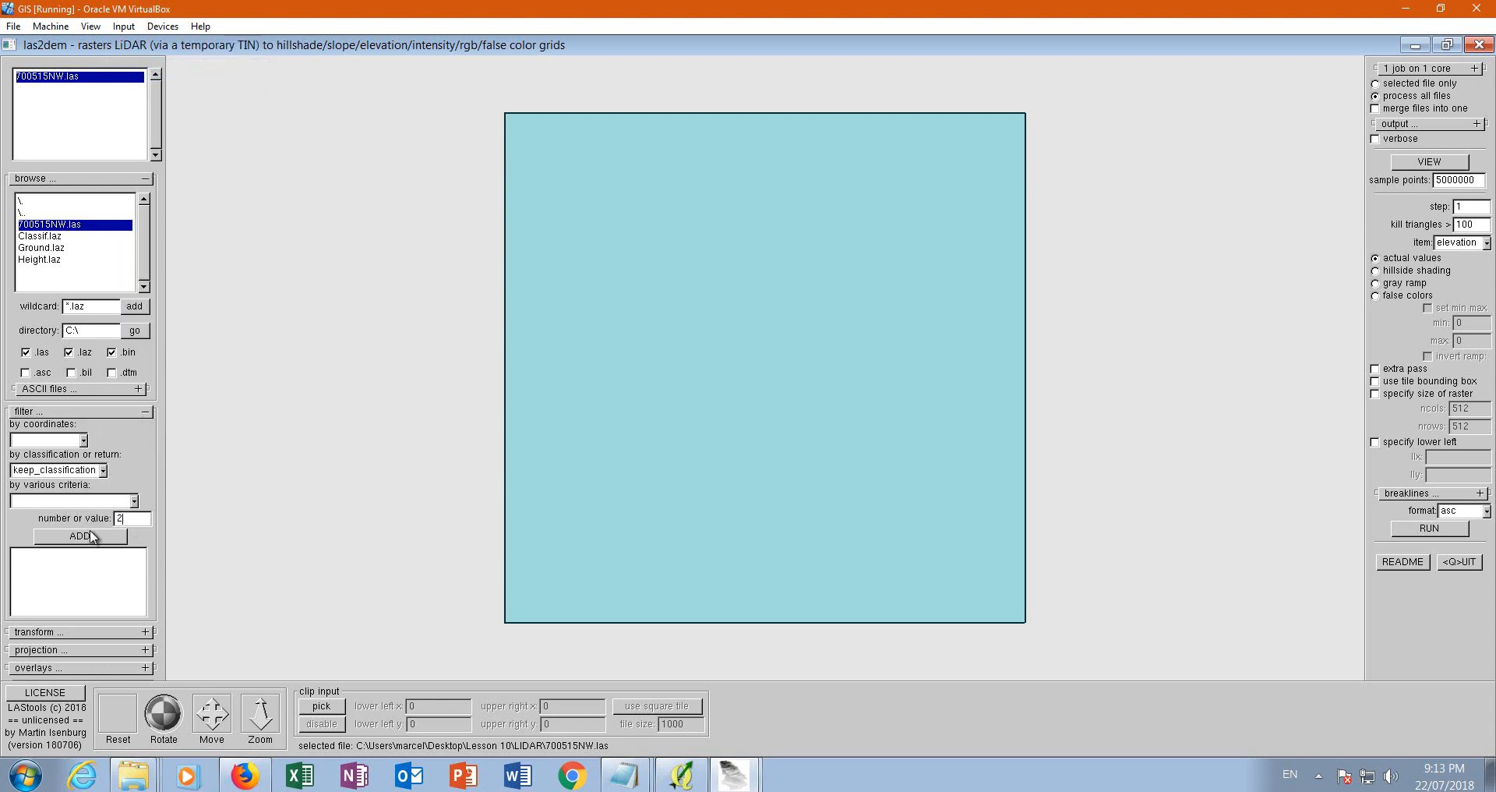
left_click(81, 537)
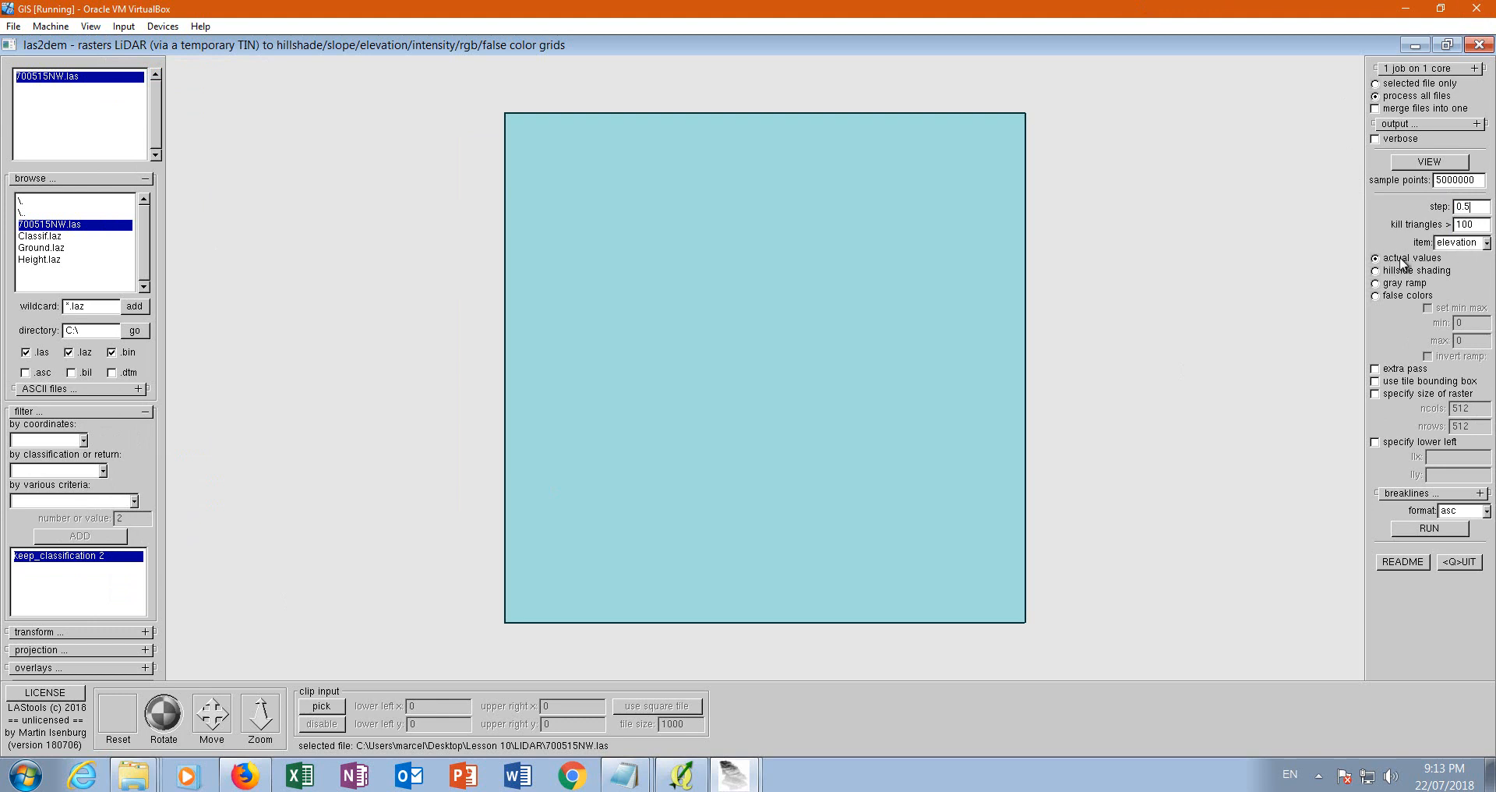
- Set the las2dem output appendix to DEM and review the generated run command without starting it
left_click(1402, 126)
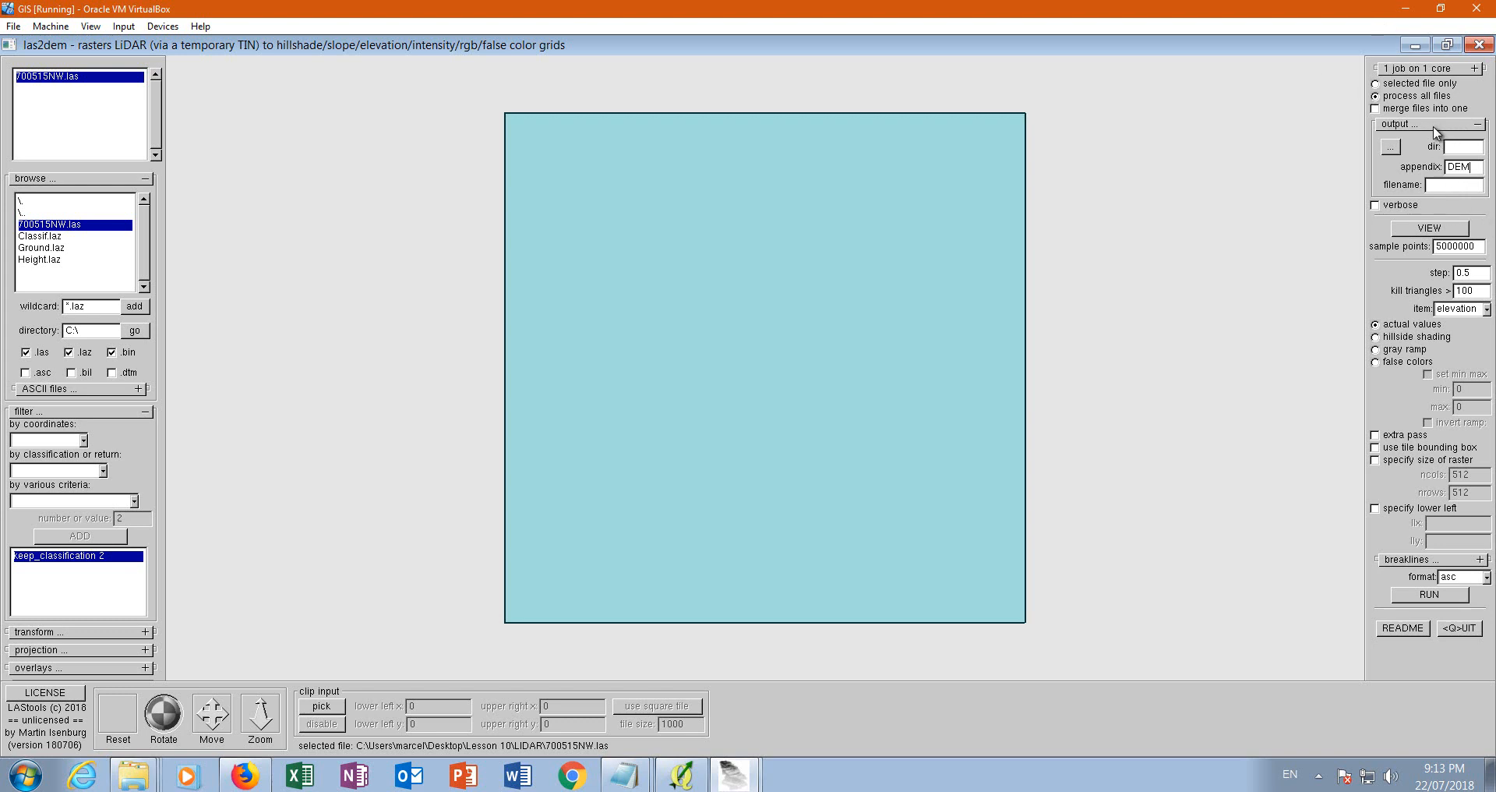
left_click(1477, 126)
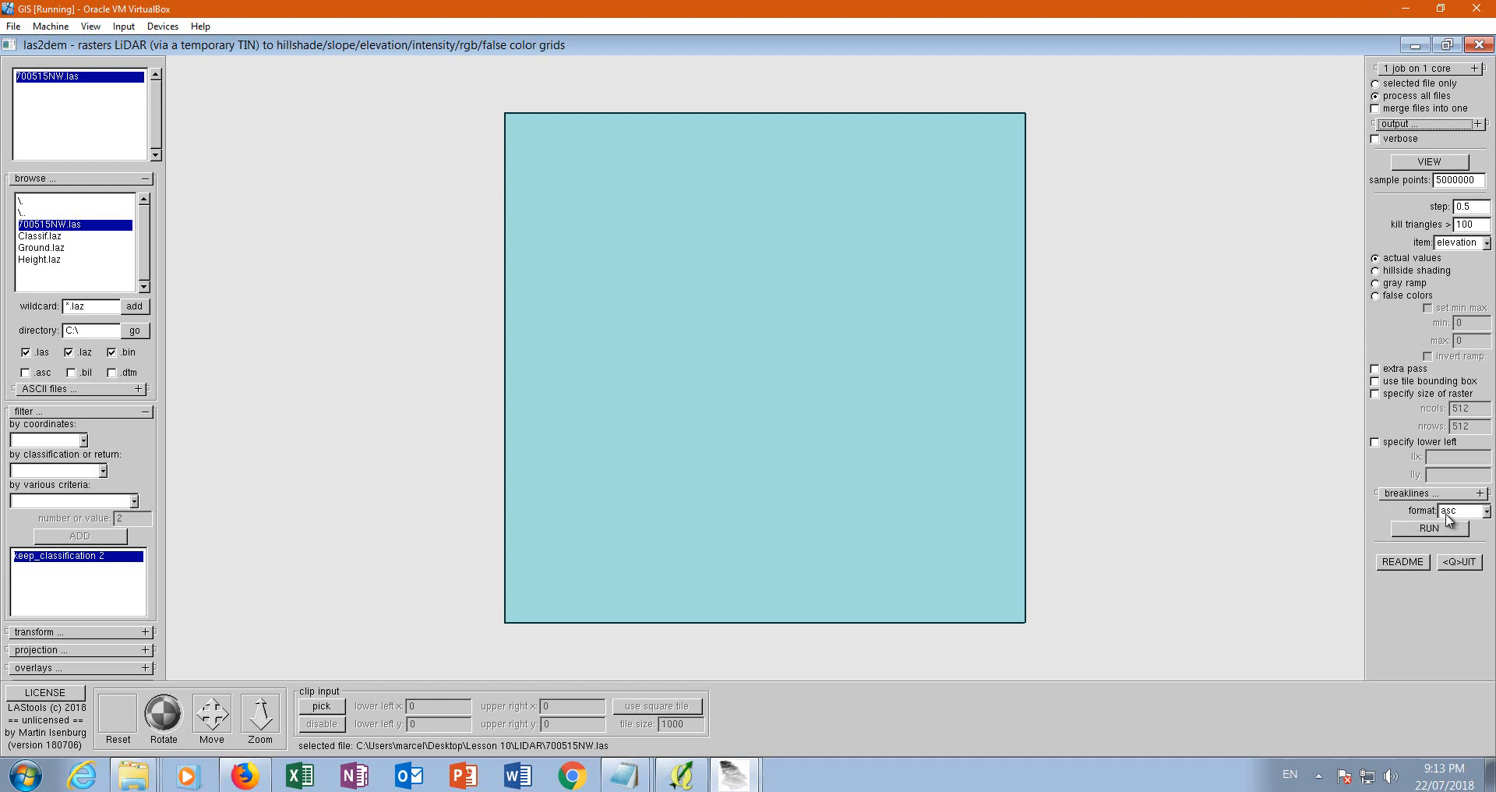
left_click(1429, 528)
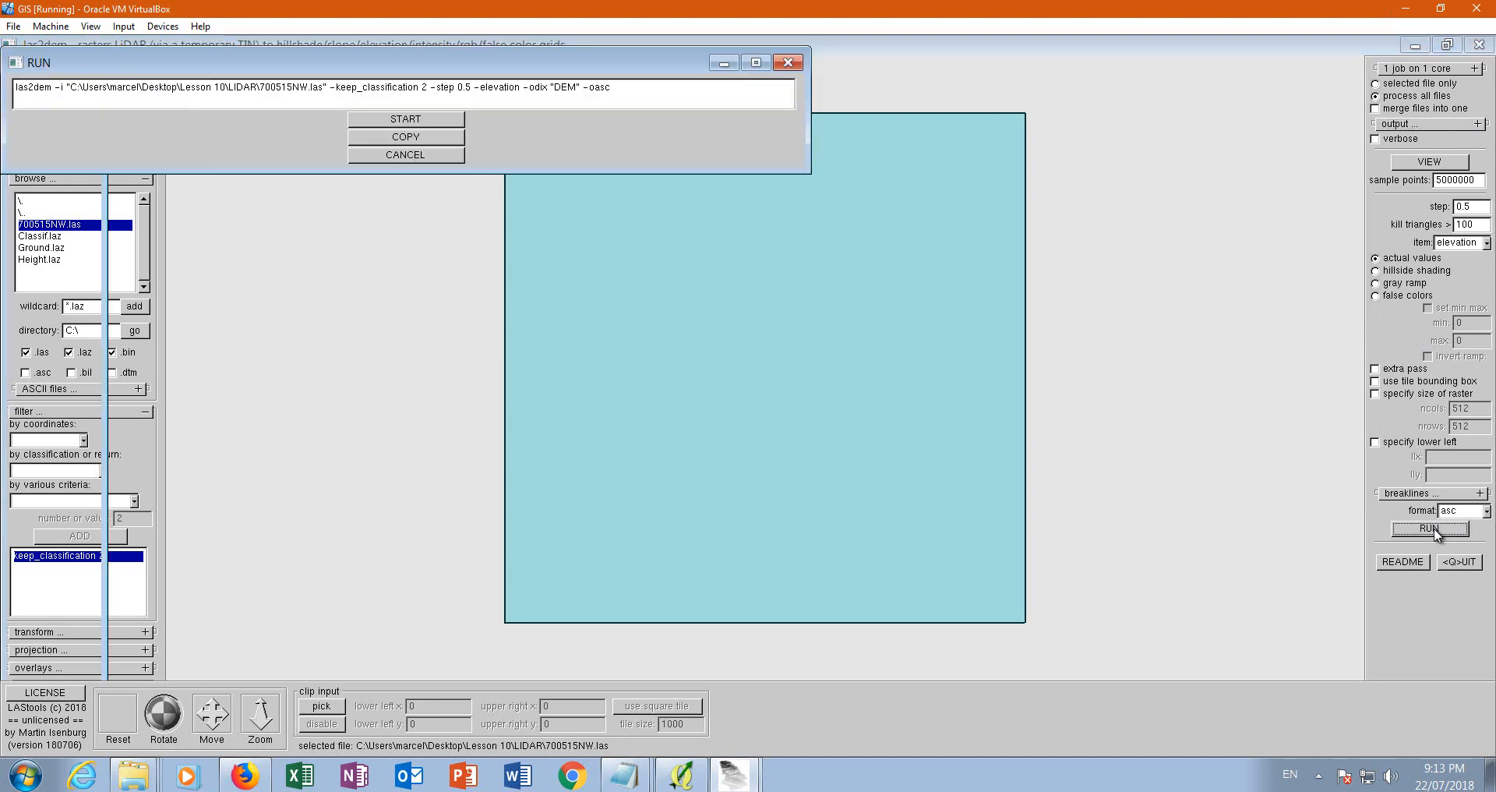
left_click(427, 155)
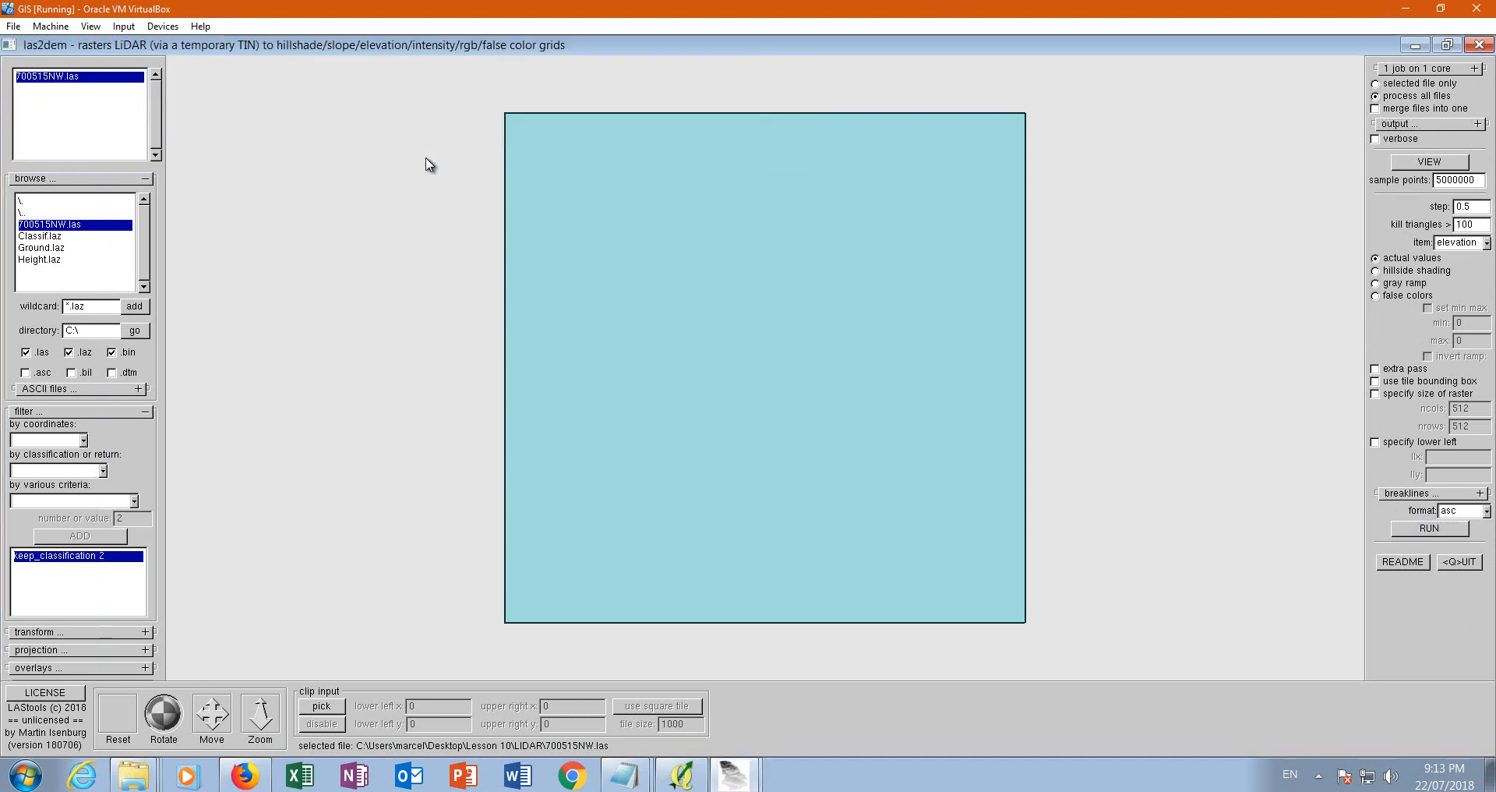
- Place the las2dem window beside its console and start the elevation raster export in asc format
left_click(1447, 45)
left_click_drag(538, 56, 1249, 99)
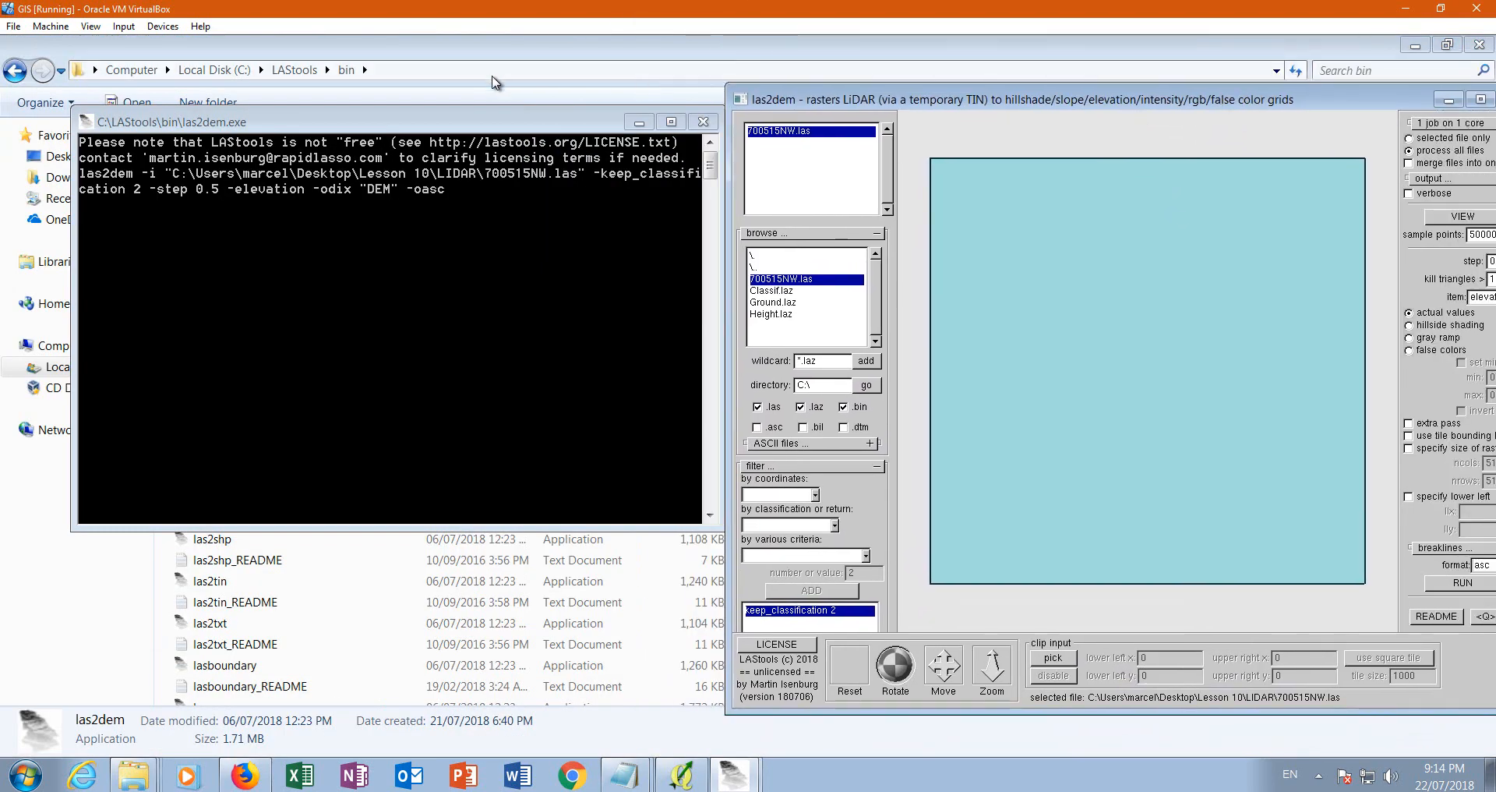
left_click_drag(403, 113, 350, 95)
left_click_drag(804, 96, 761, 100)
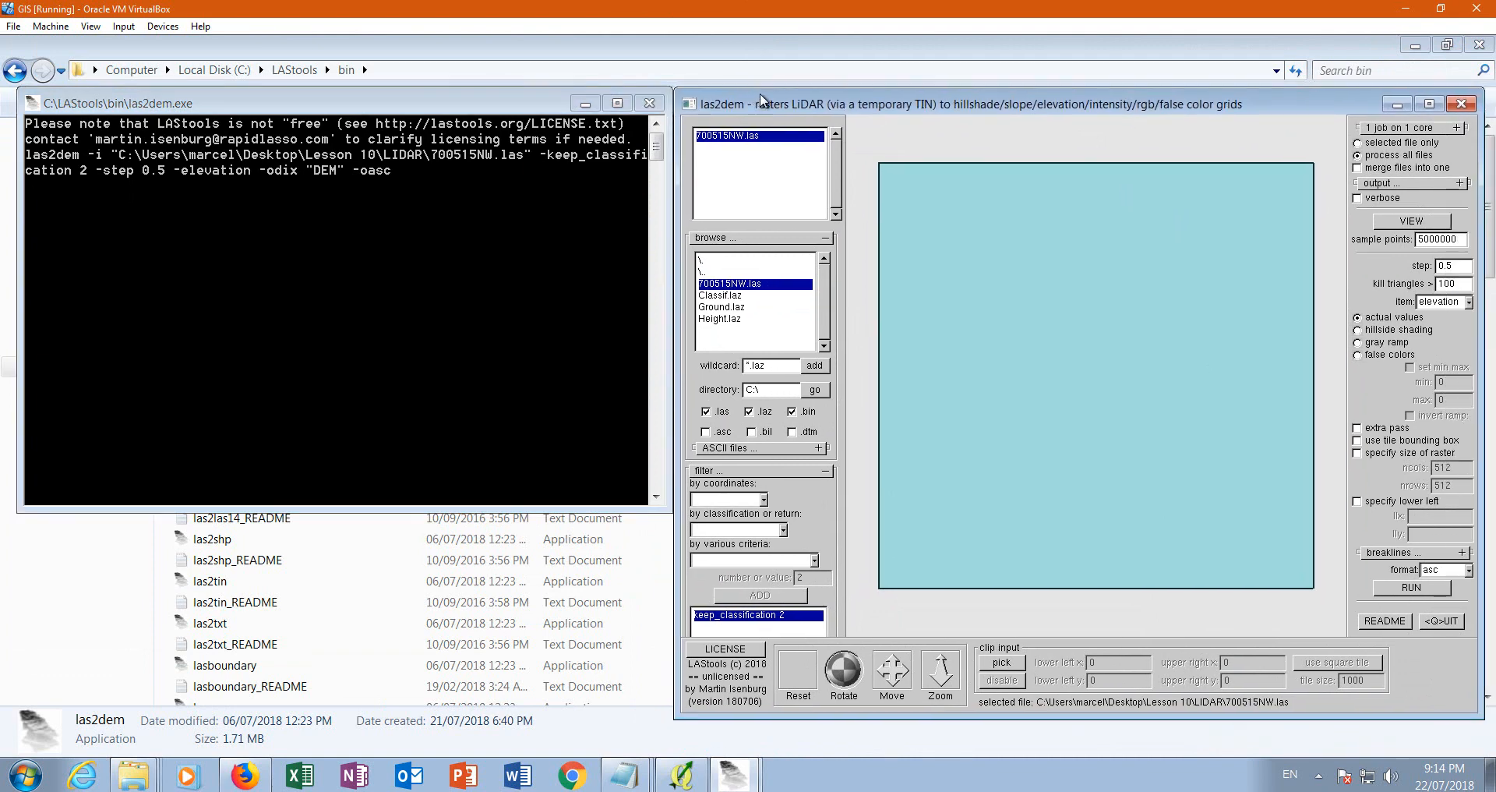
left_click(1412, 588)
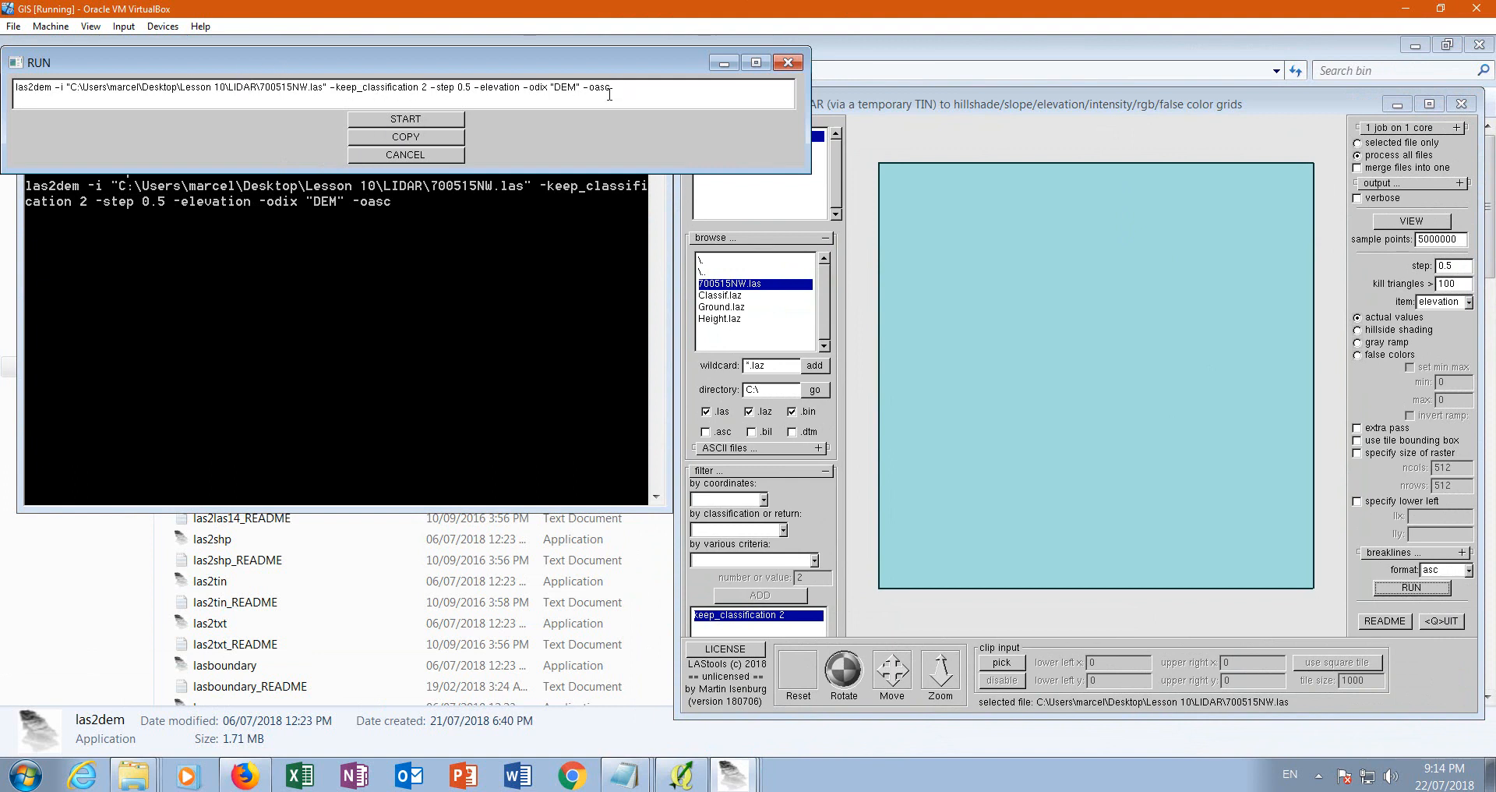
left_click(400, 121)
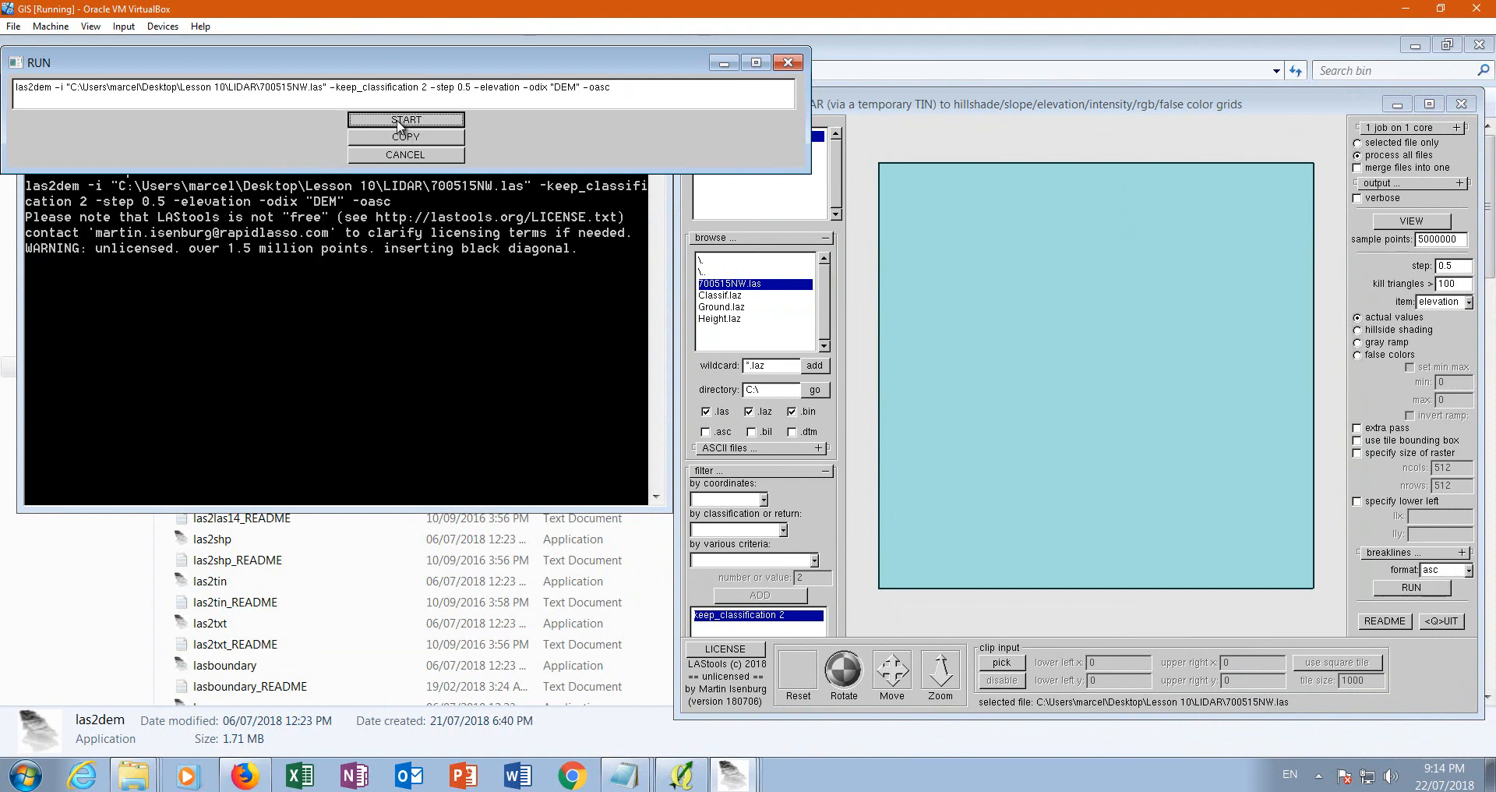
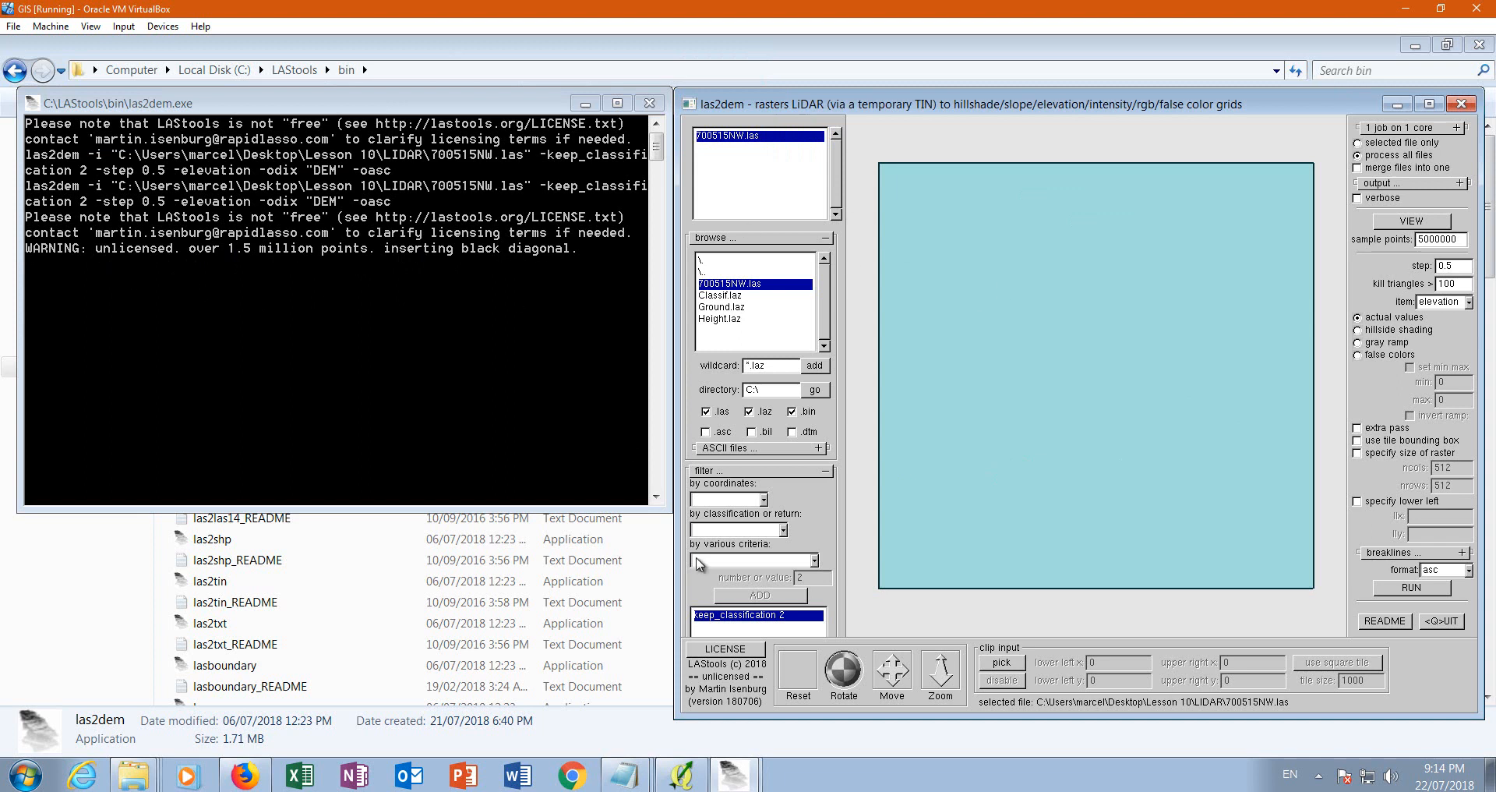
- Switch to QGIS and add the raster 700515NWDEM.asc from the Desktop\Lesson 10\LIDAR folder
left_click(680, 776)
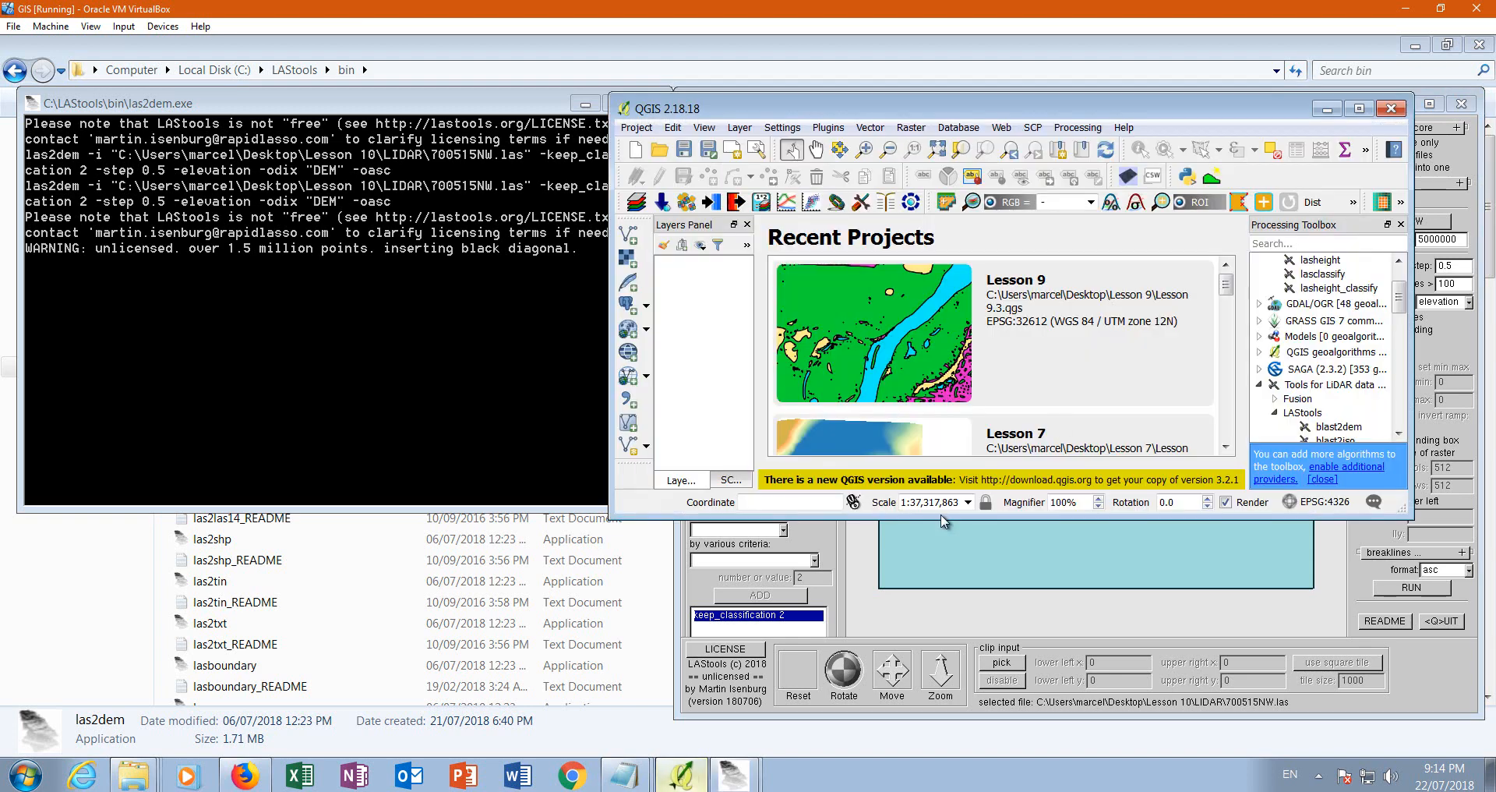
left_click(1359, 109)
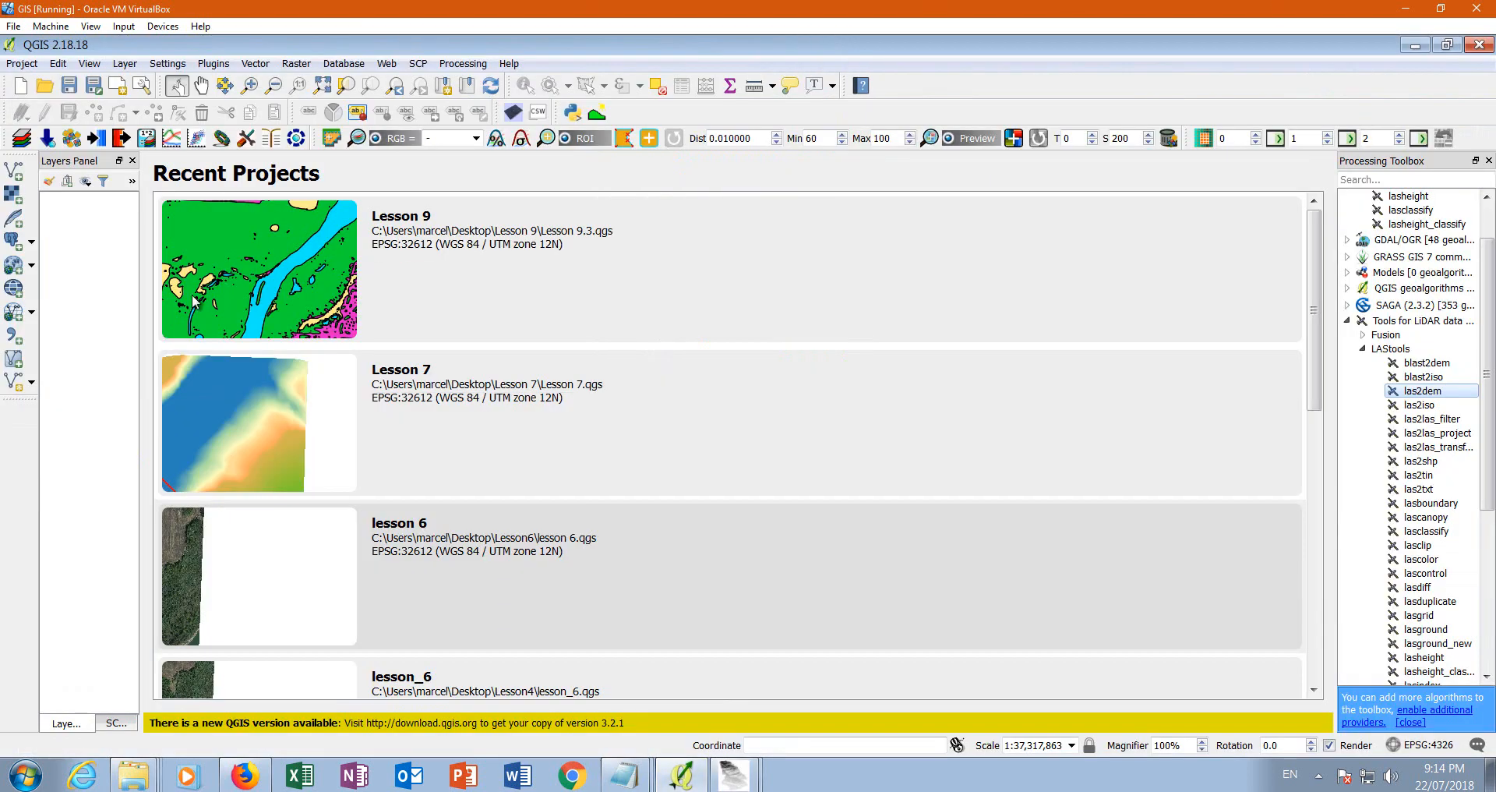
left_click(11, 200)
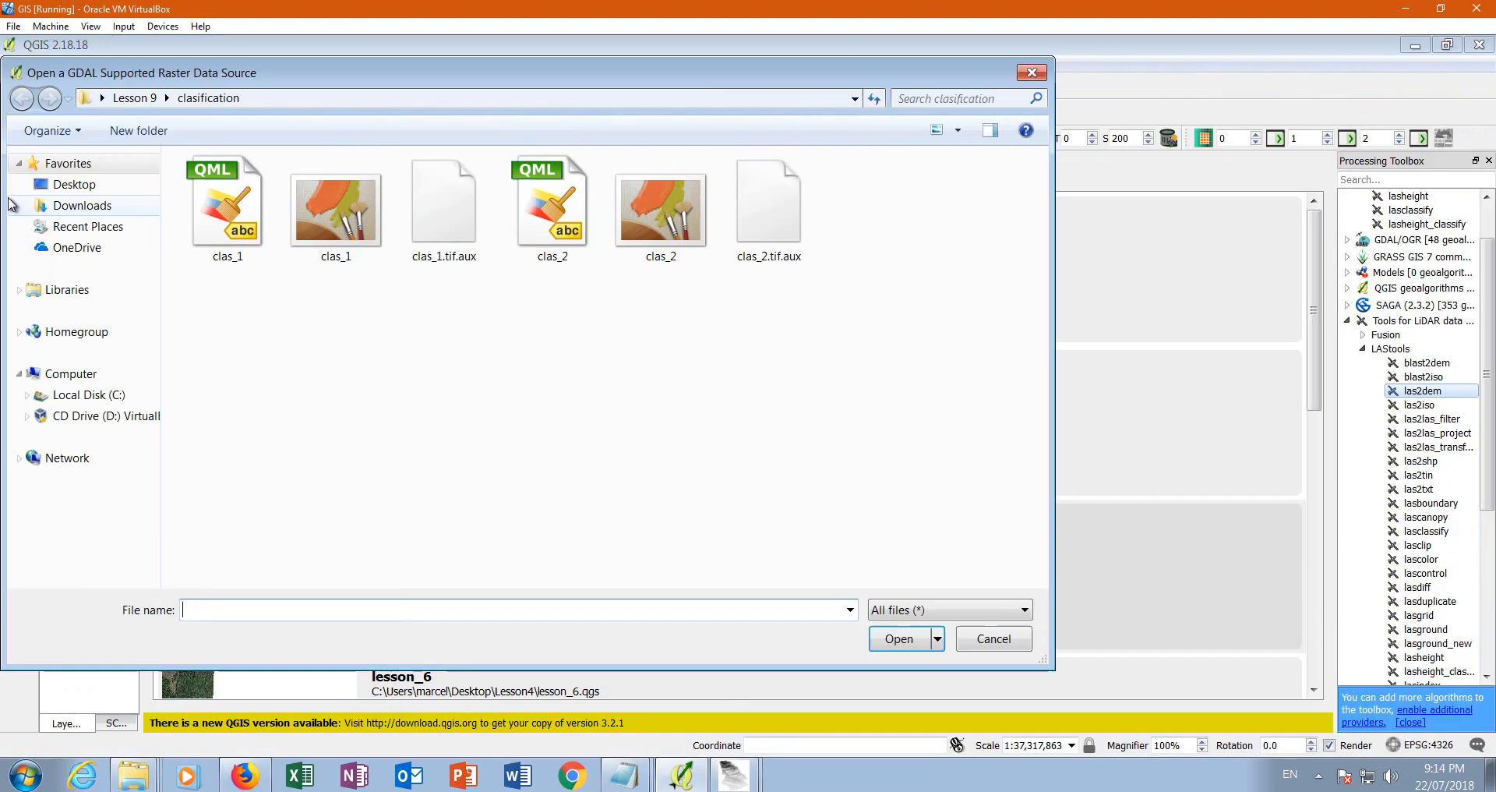
left_click(60, 186)
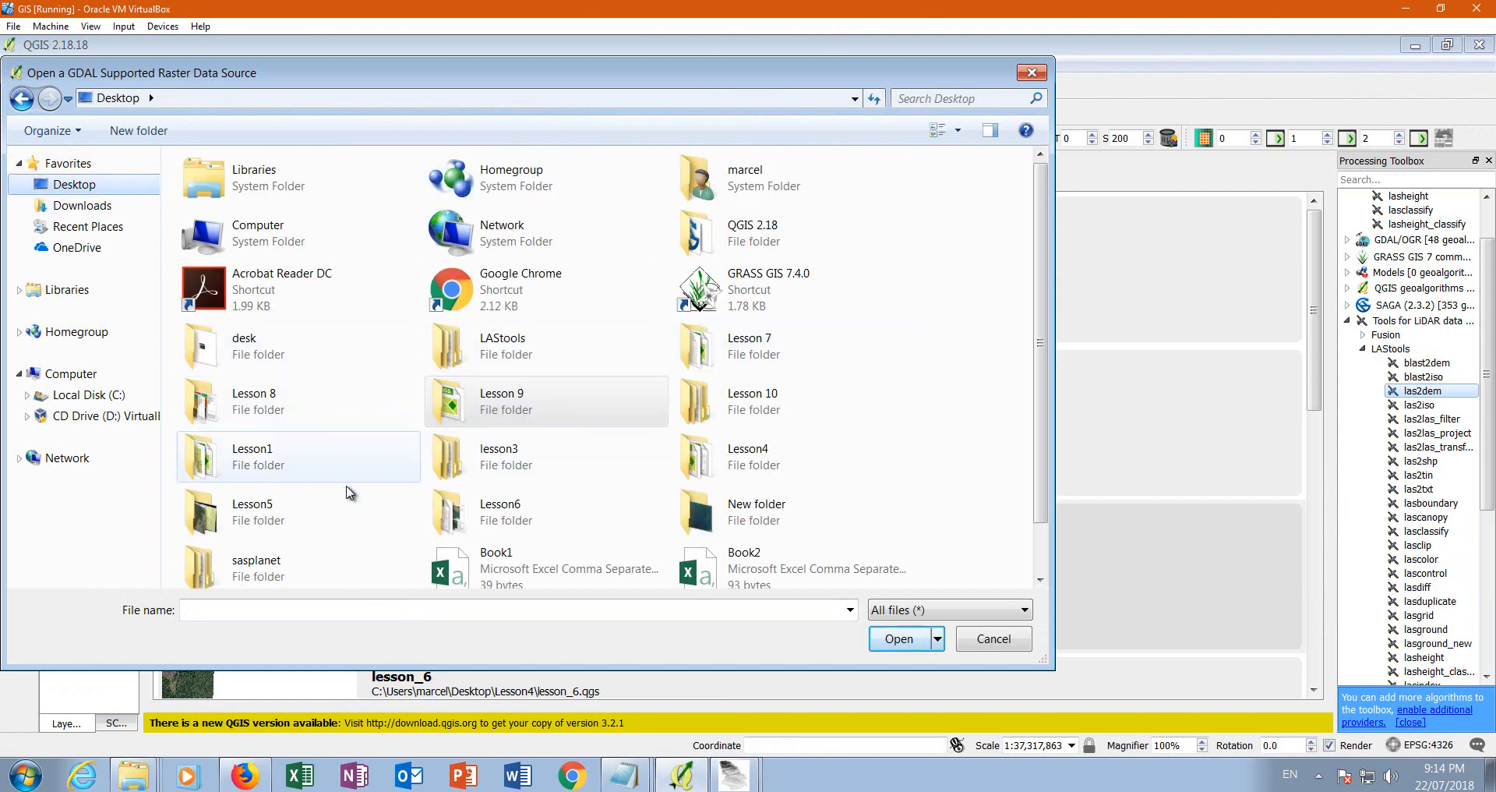
double_click(748, 402)
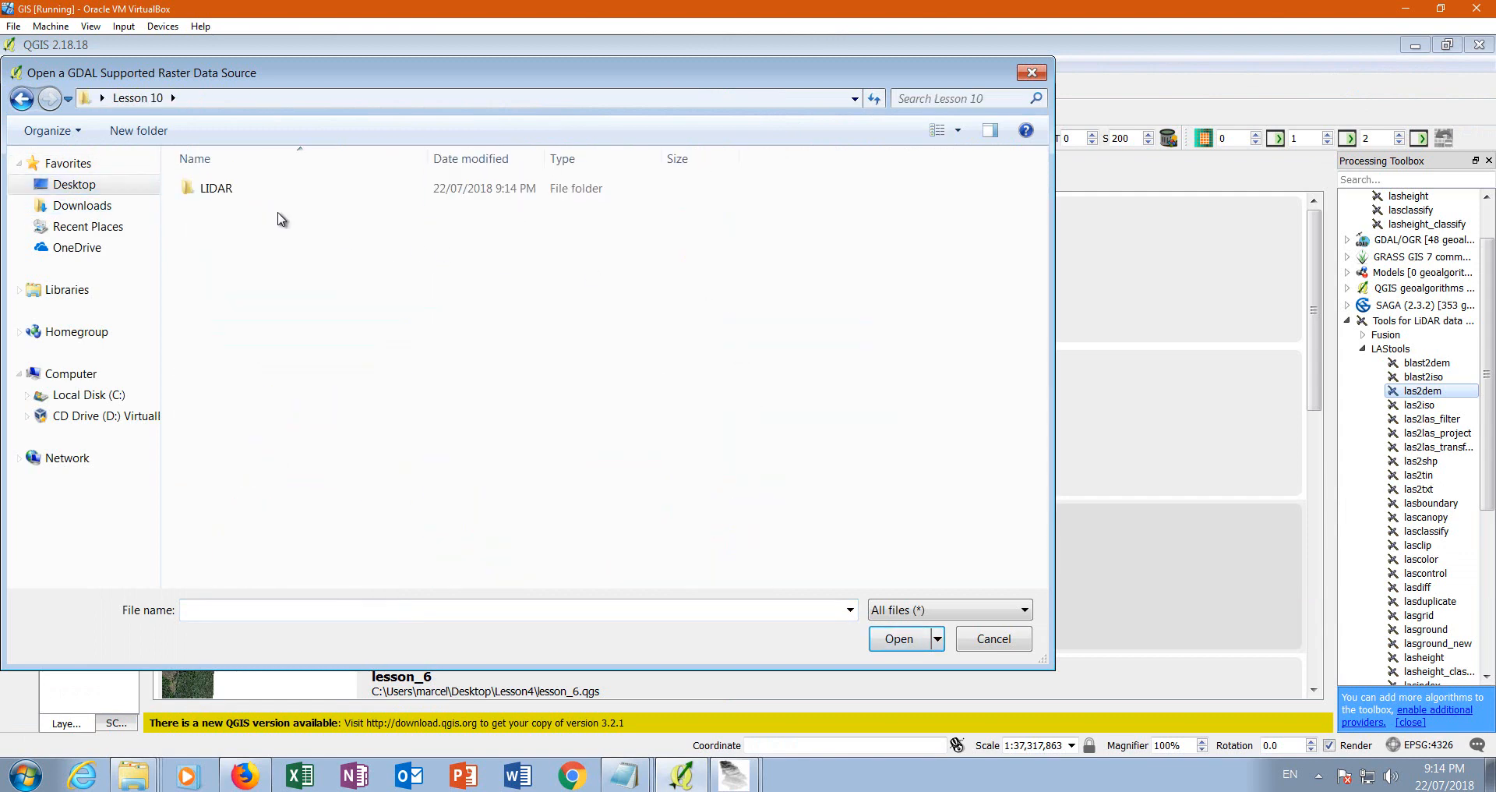
double_click(248, 190)
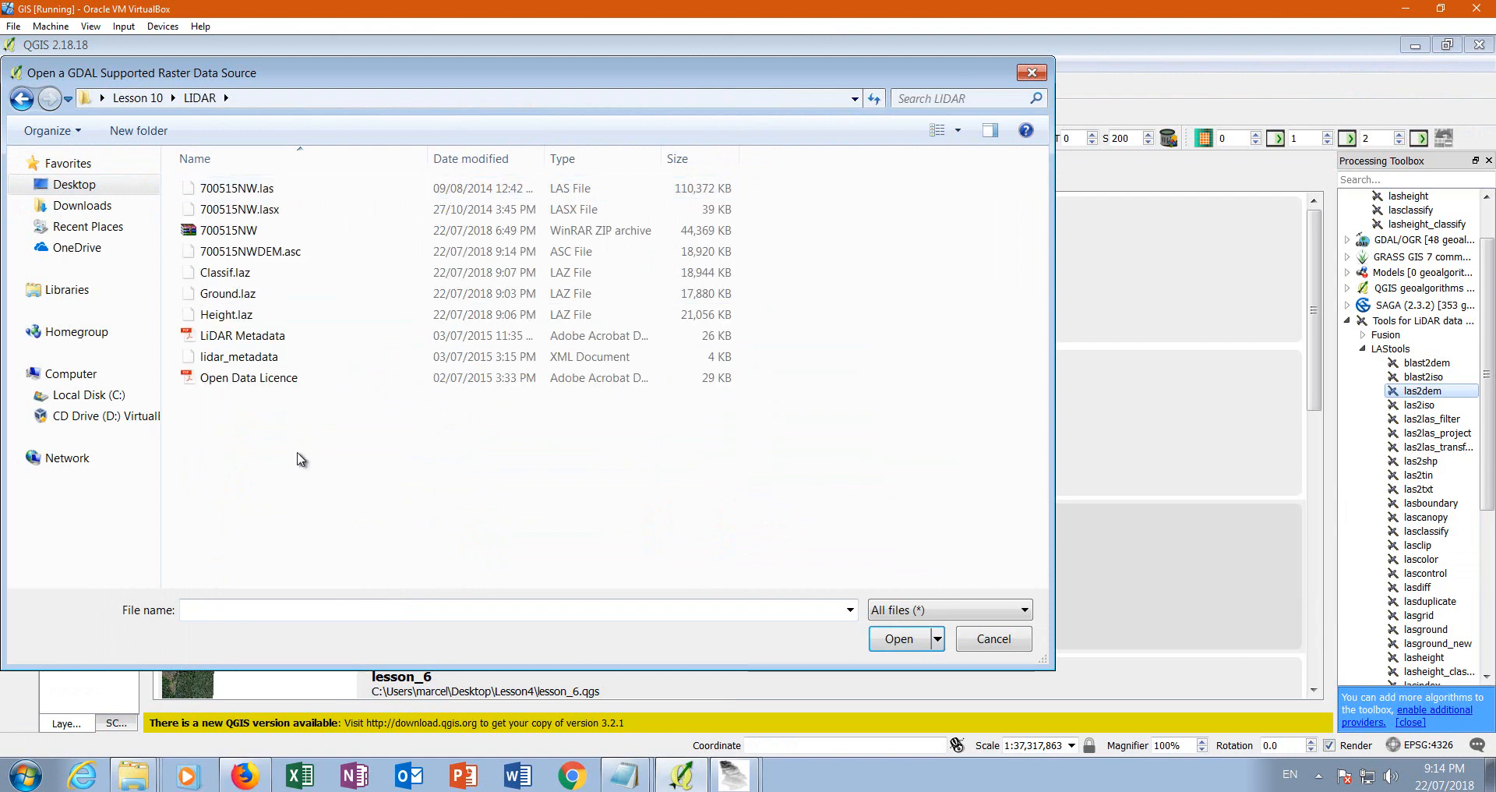
left_click(224, 254)
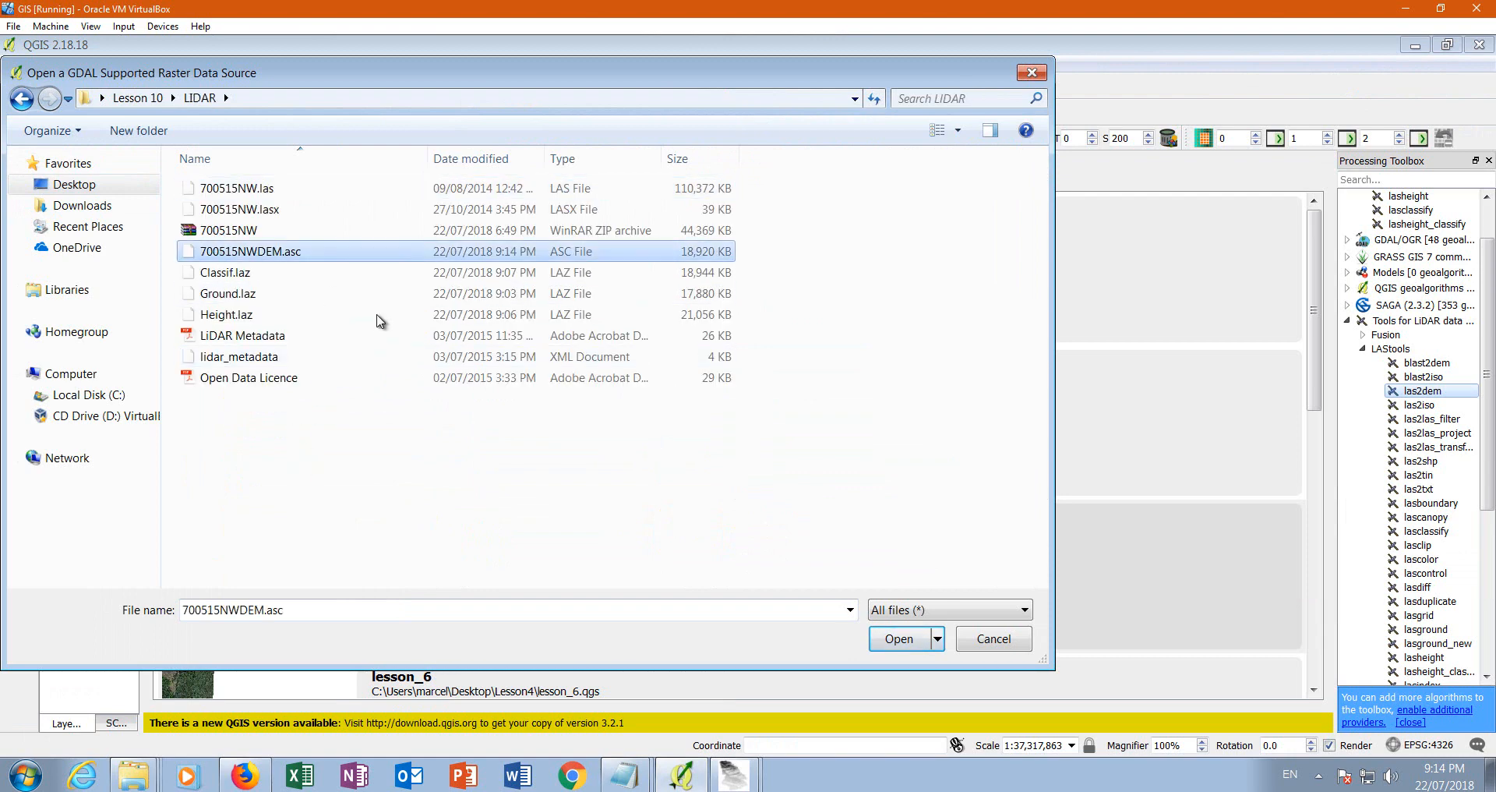
left_click(908, 640)
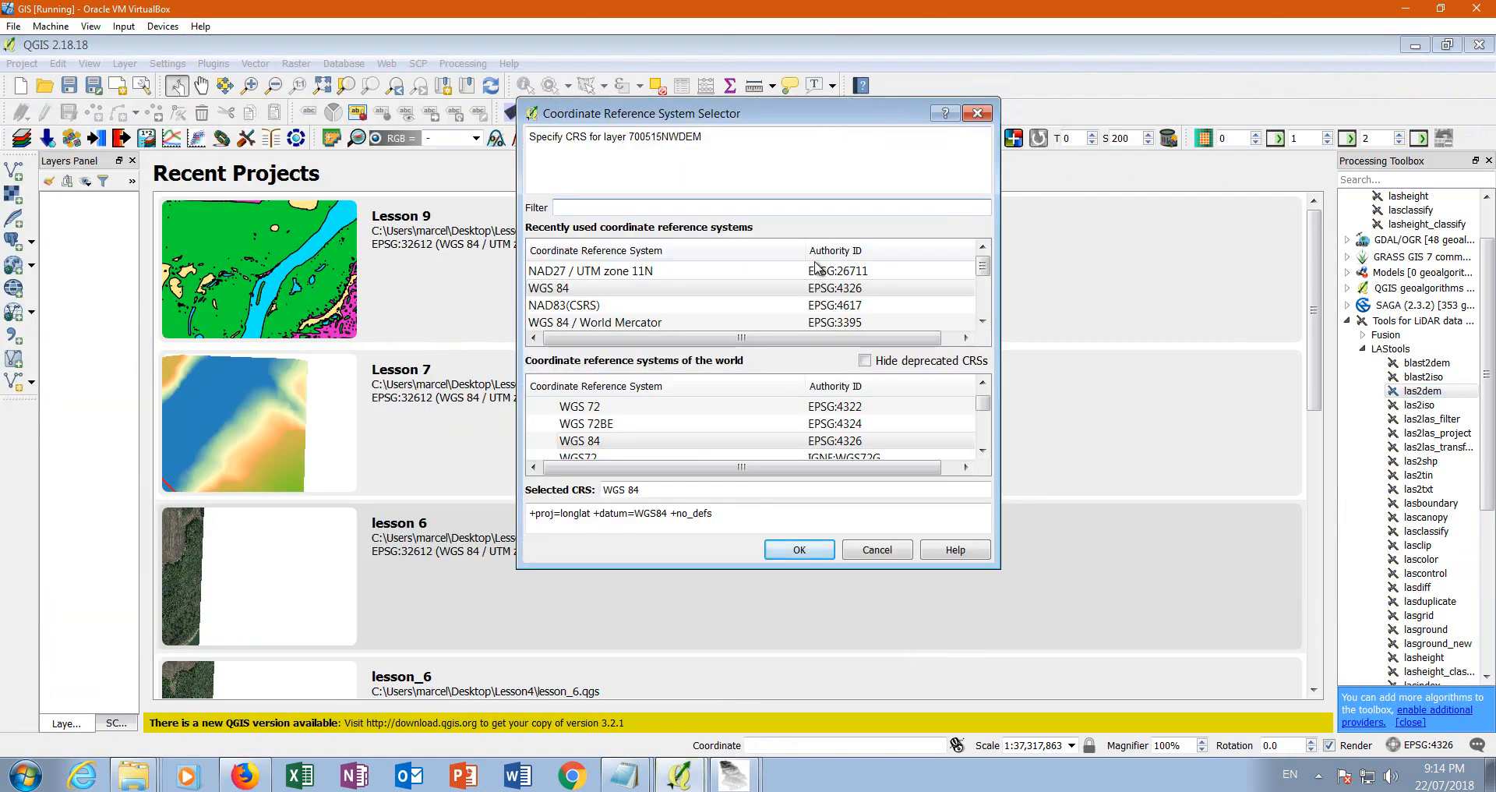
- Open the LiDAR Metadata PDF from the LIDAR folder to look up the data's coordinate reference system
left_click(982, 321)
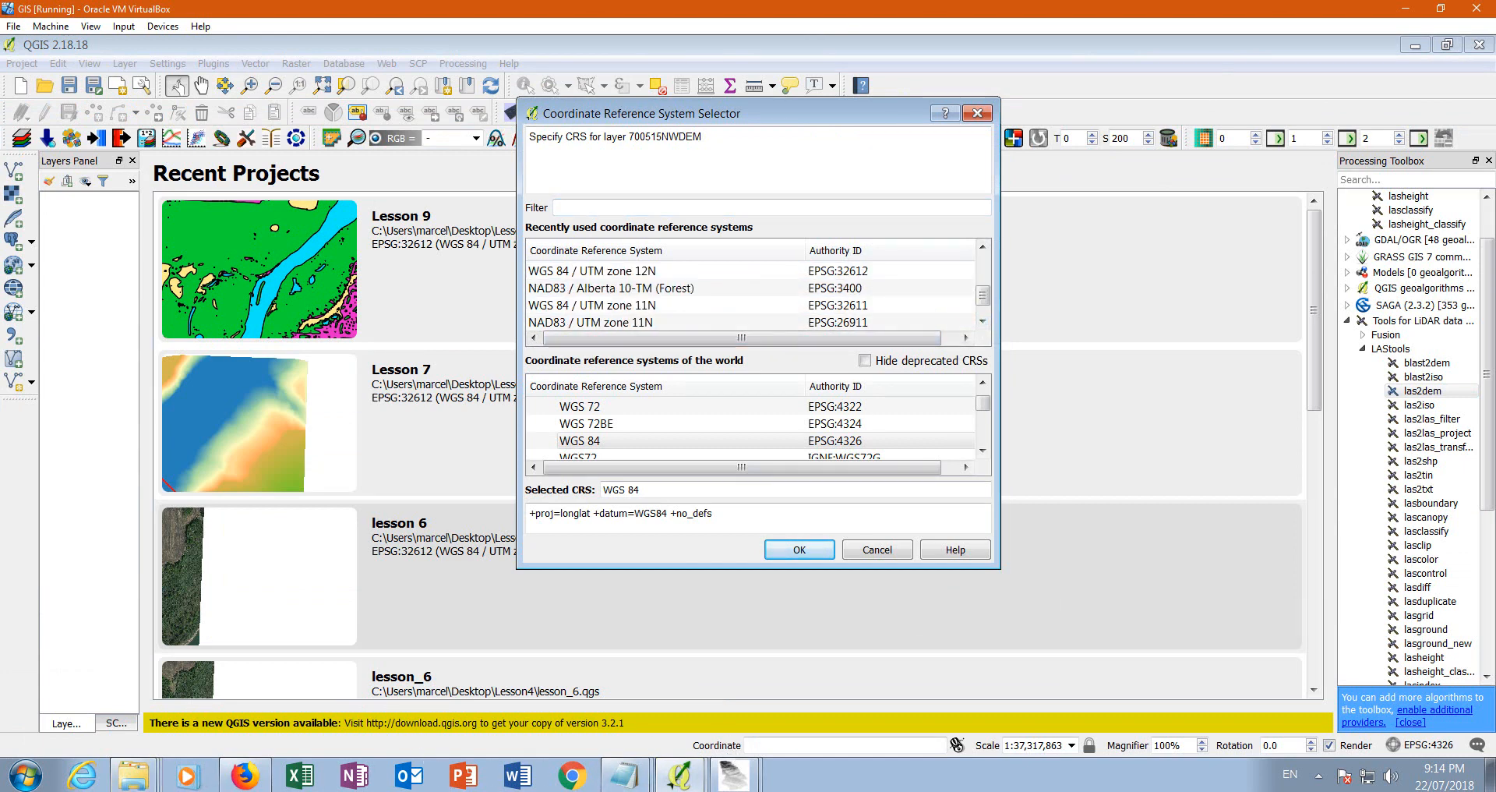
left_click(137, 787)
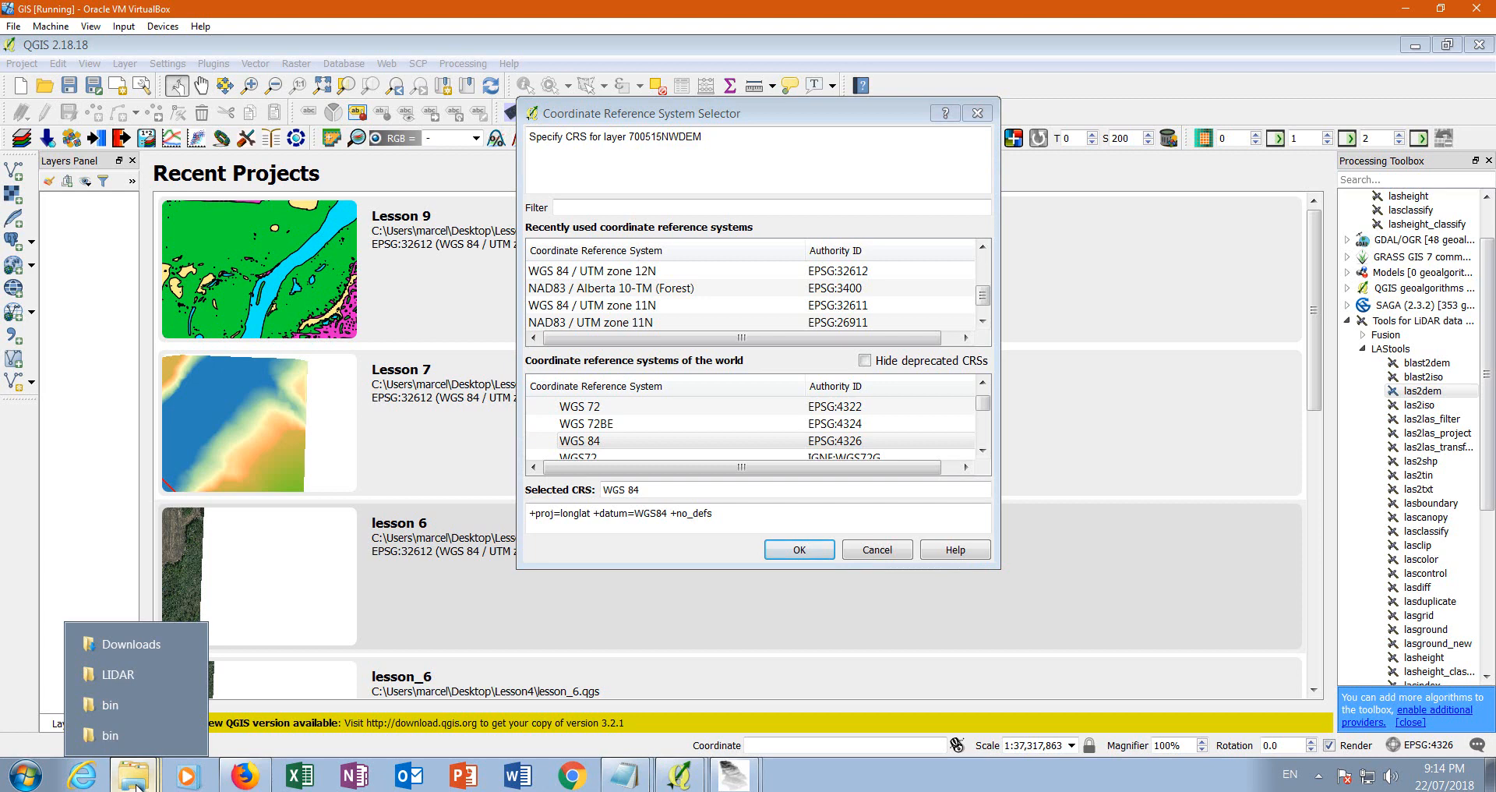
left_click(138, 675)
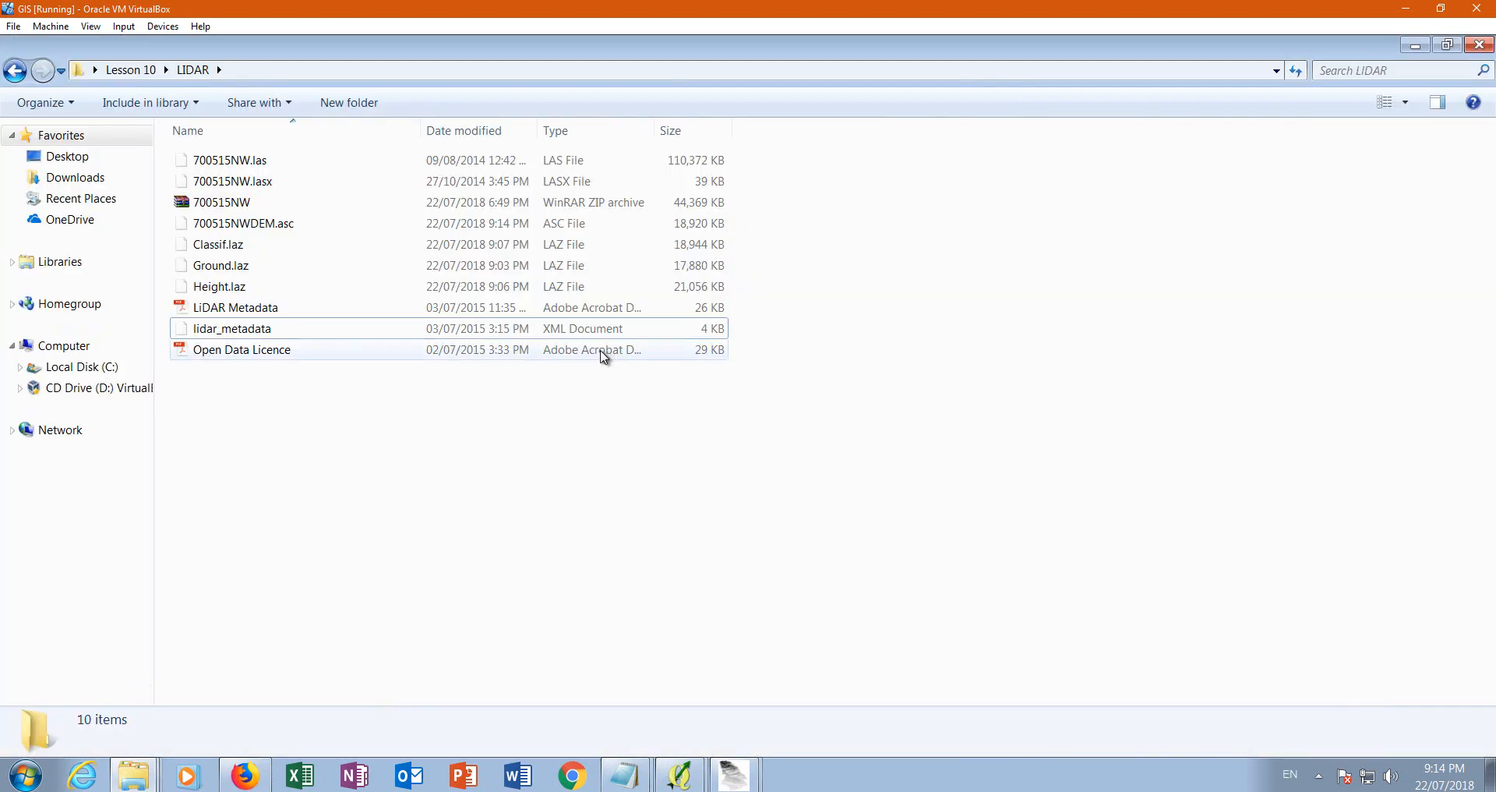
double_click(244, 307)
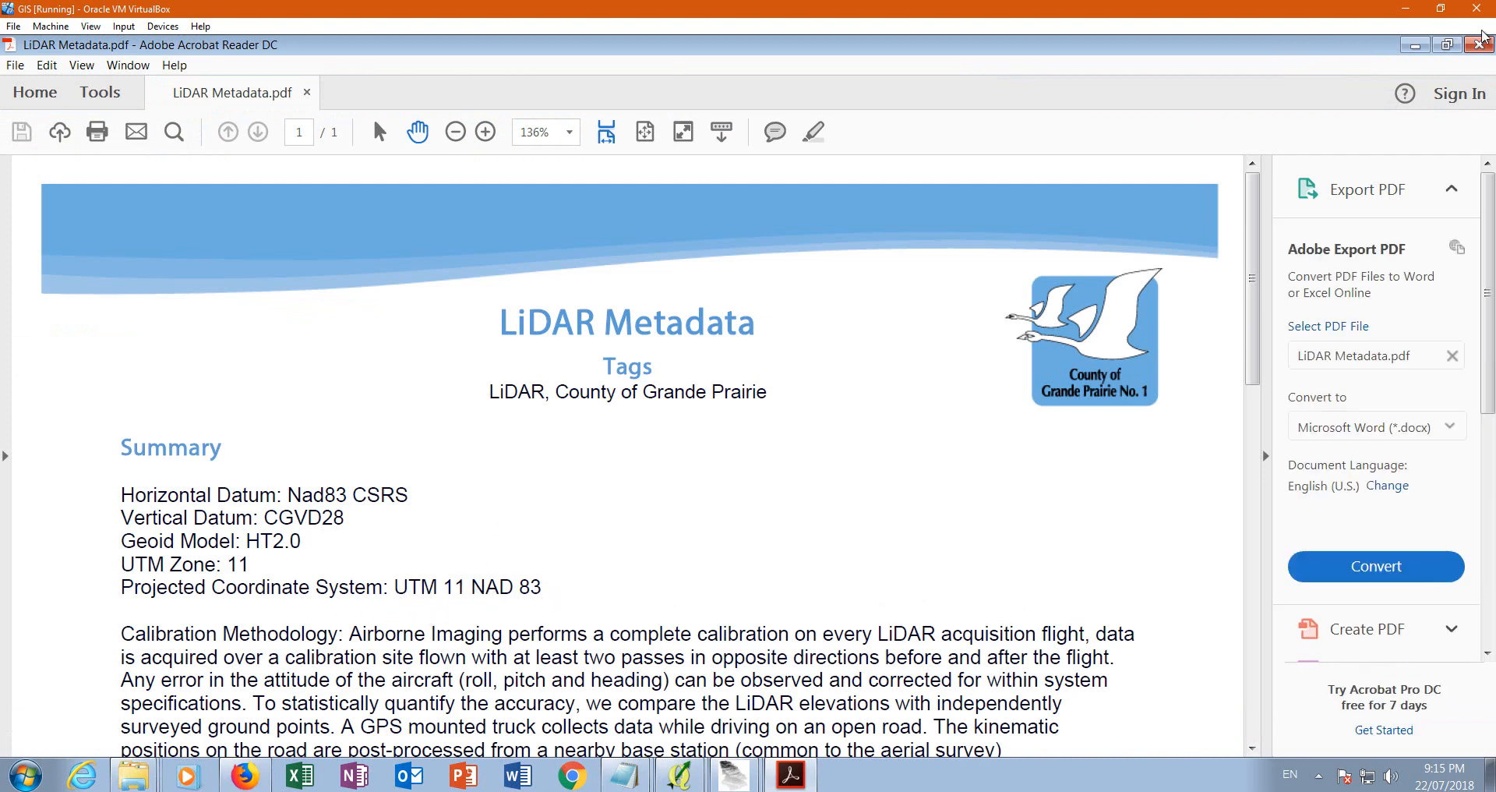
- Return to QGIS, assign NAD83 / UTM zone 11N (EPSG:26911) to the 700515NWDEM layer, and check the las2dem console output
left_click(1415, 44)
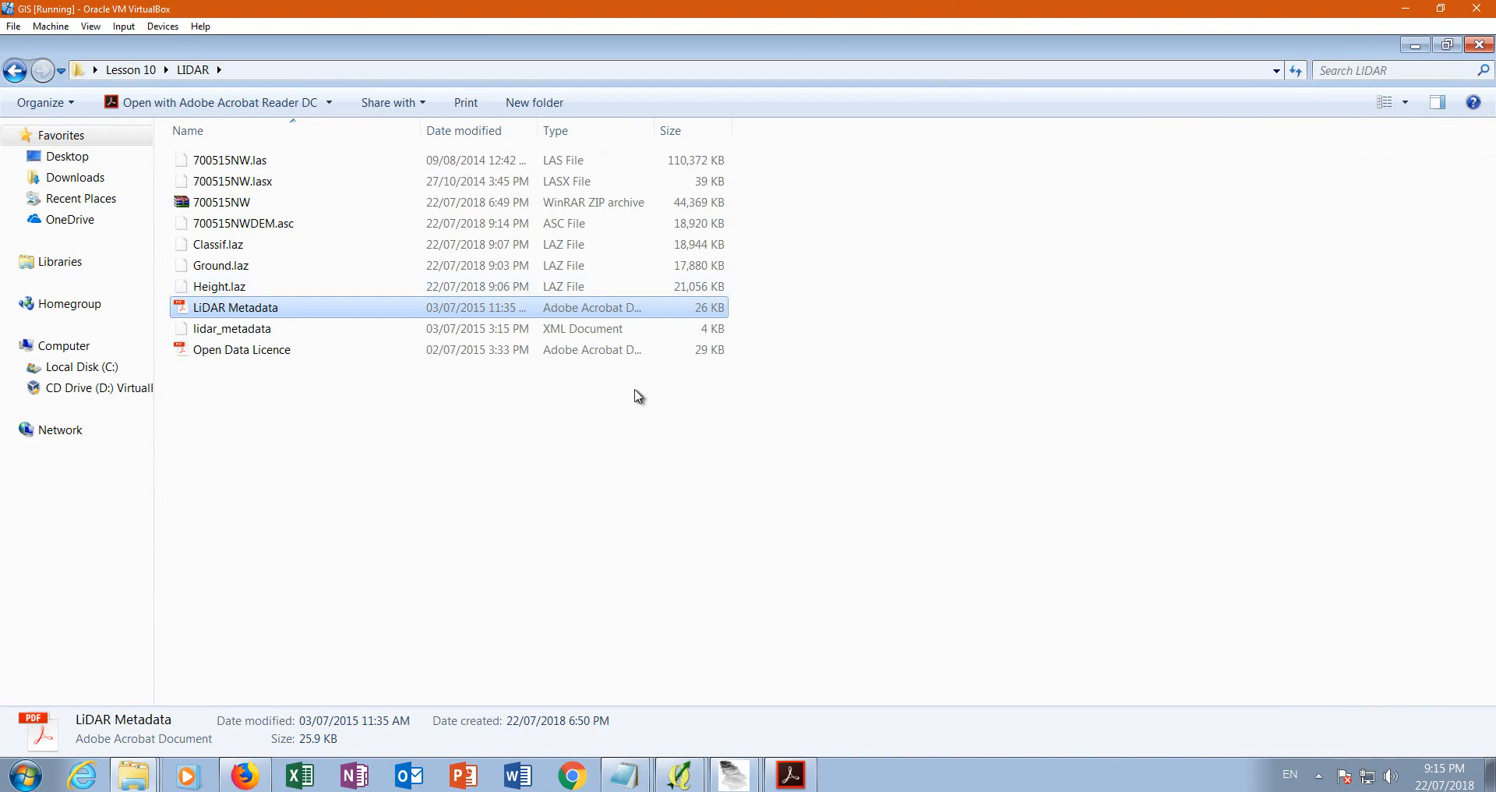
left_click(1415, 44)
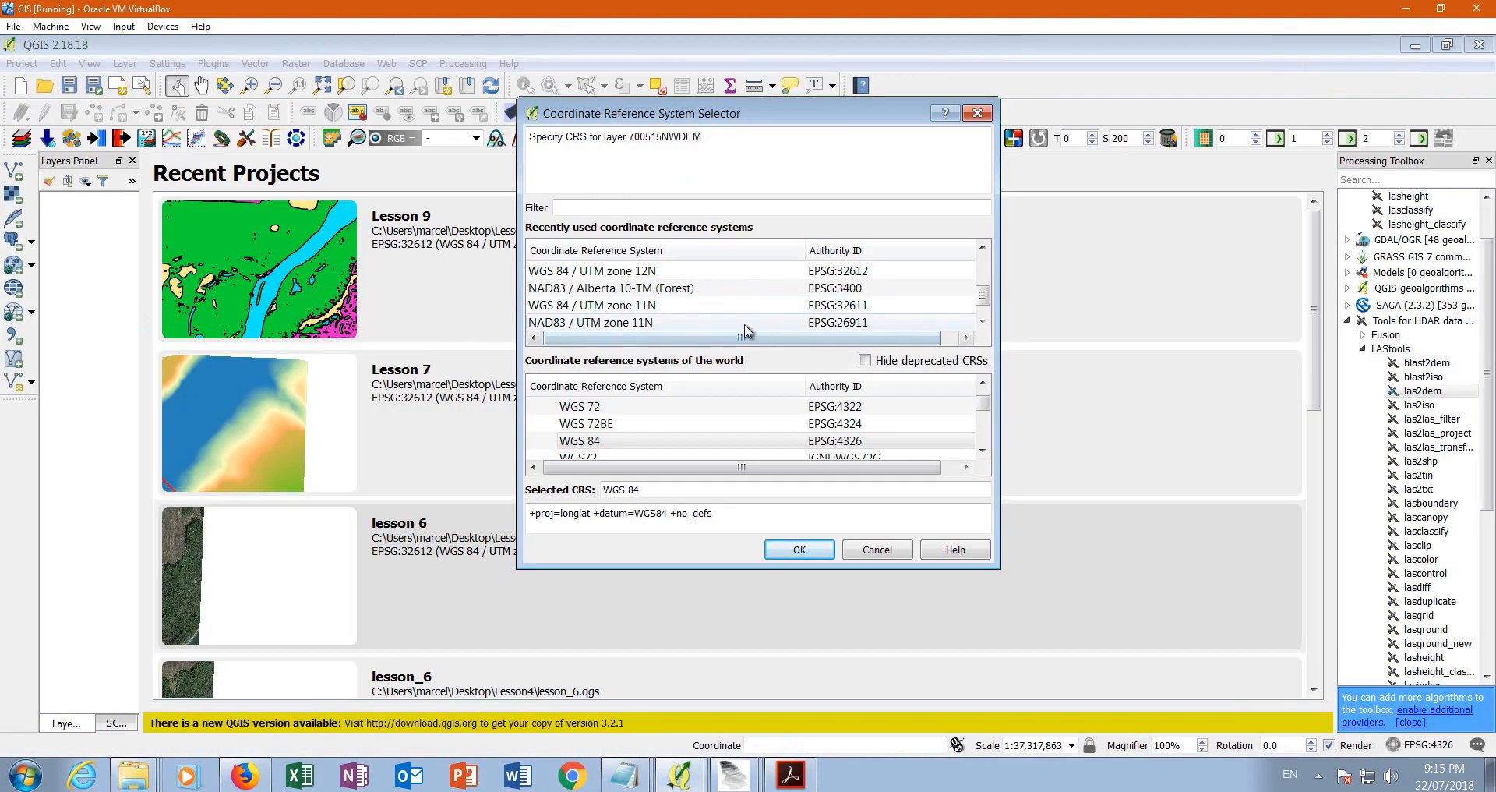
left_click(600, 322)
left_click(799, 549)
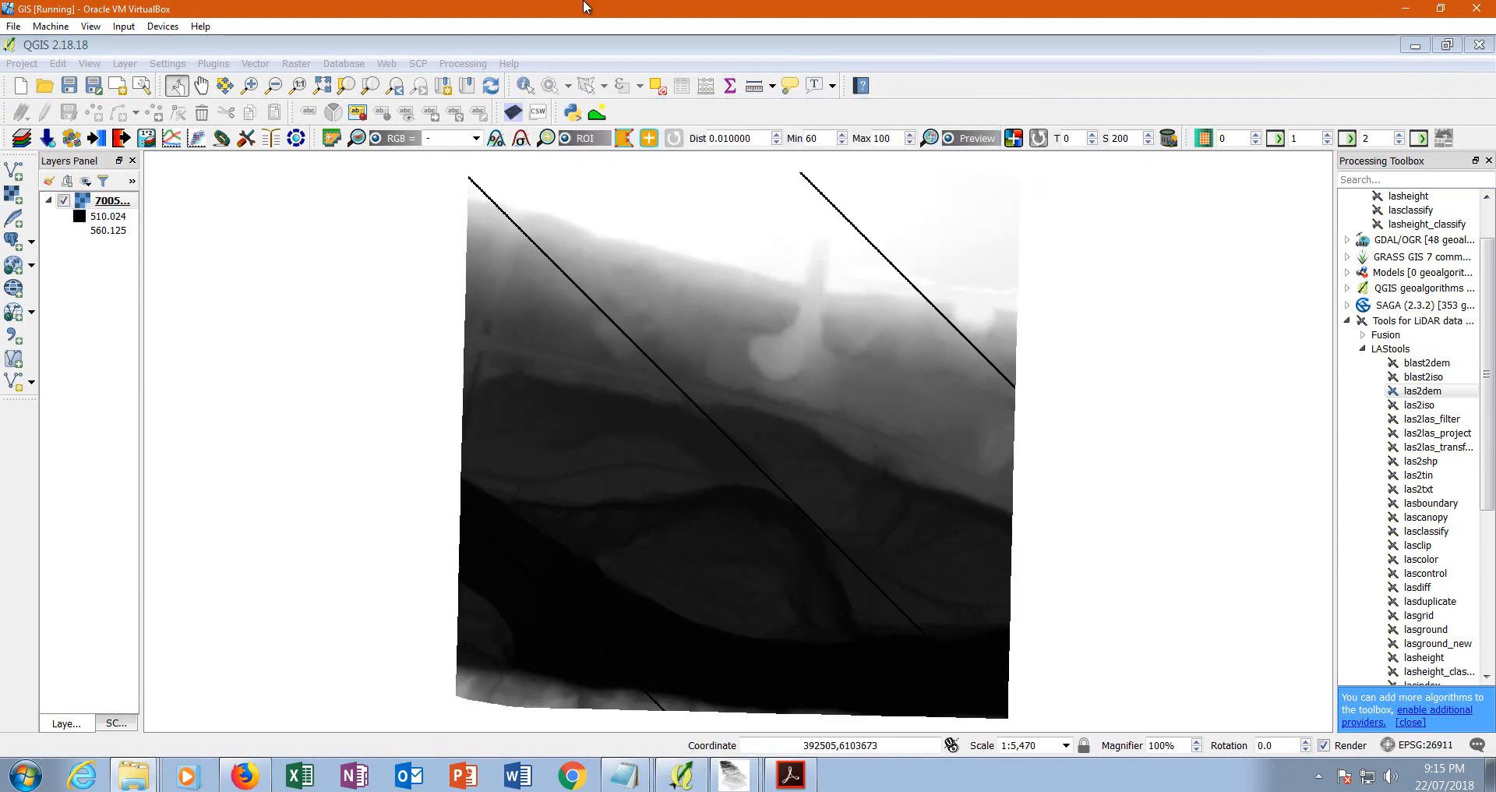
left_click(1415, 46)
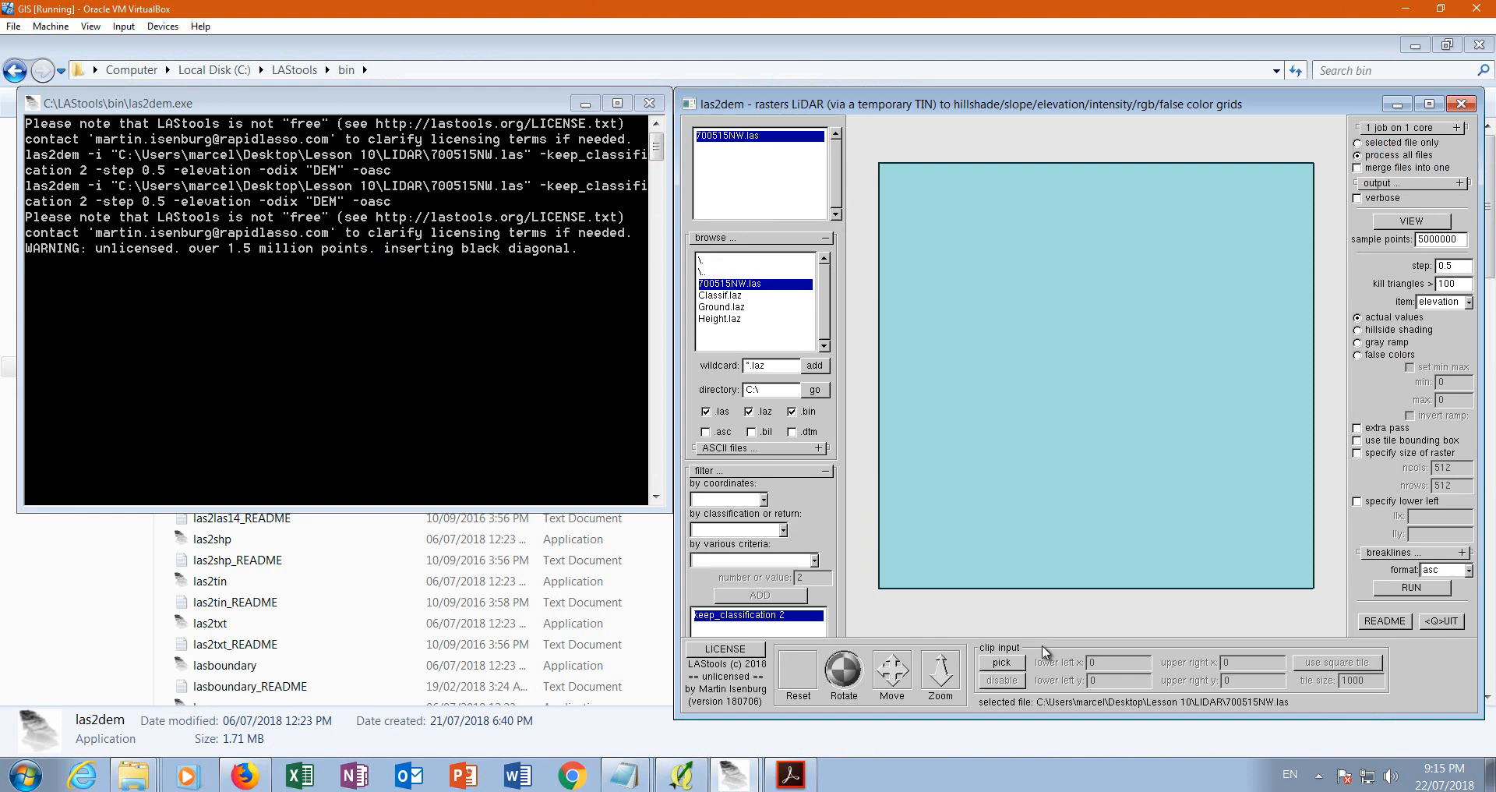
left_click(683, 775)
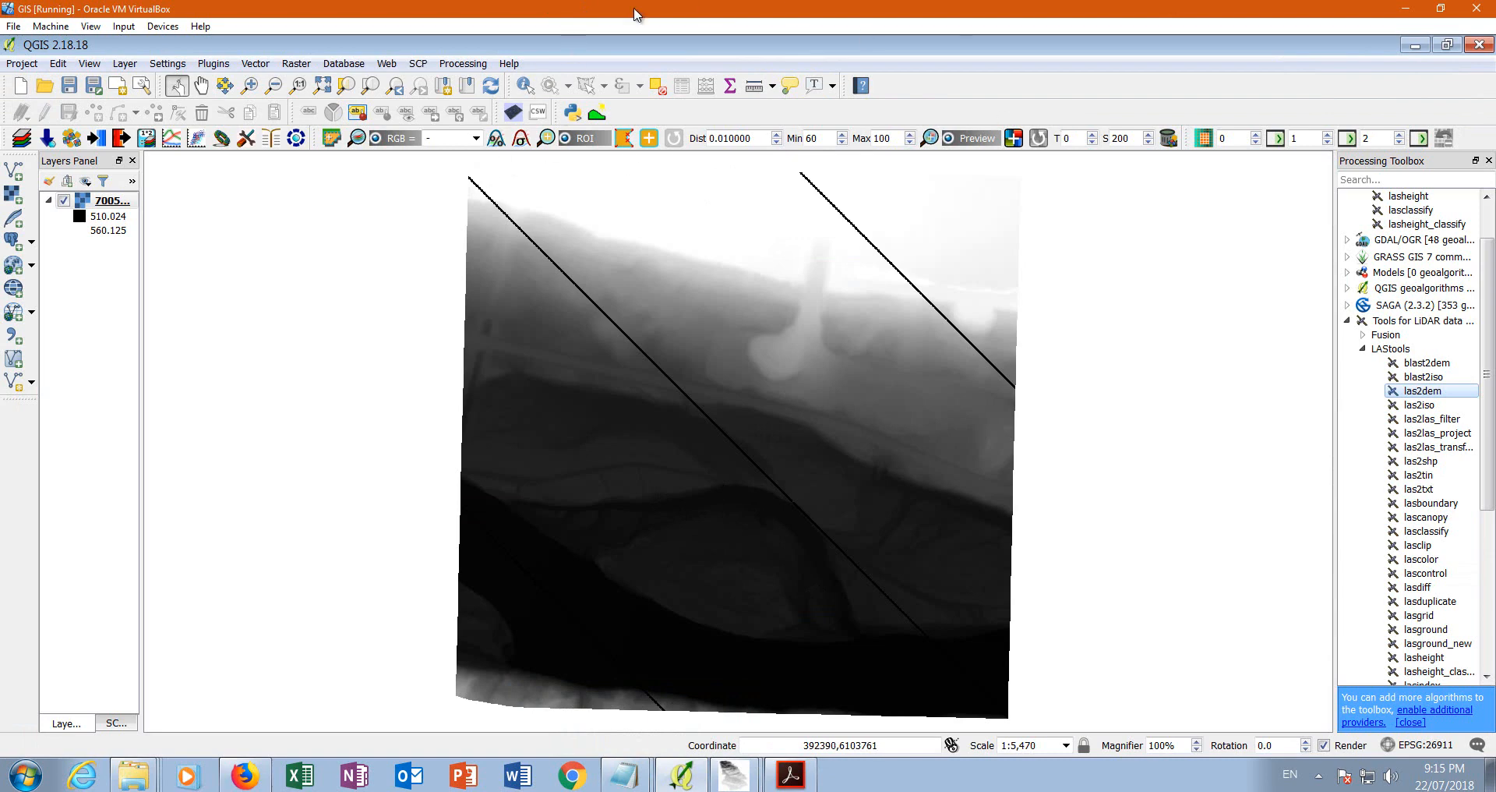
- Style the 700515NWDEM layer as singleband pseudocolor with the Purples color ramp and classify its values
right_click(116, 203)
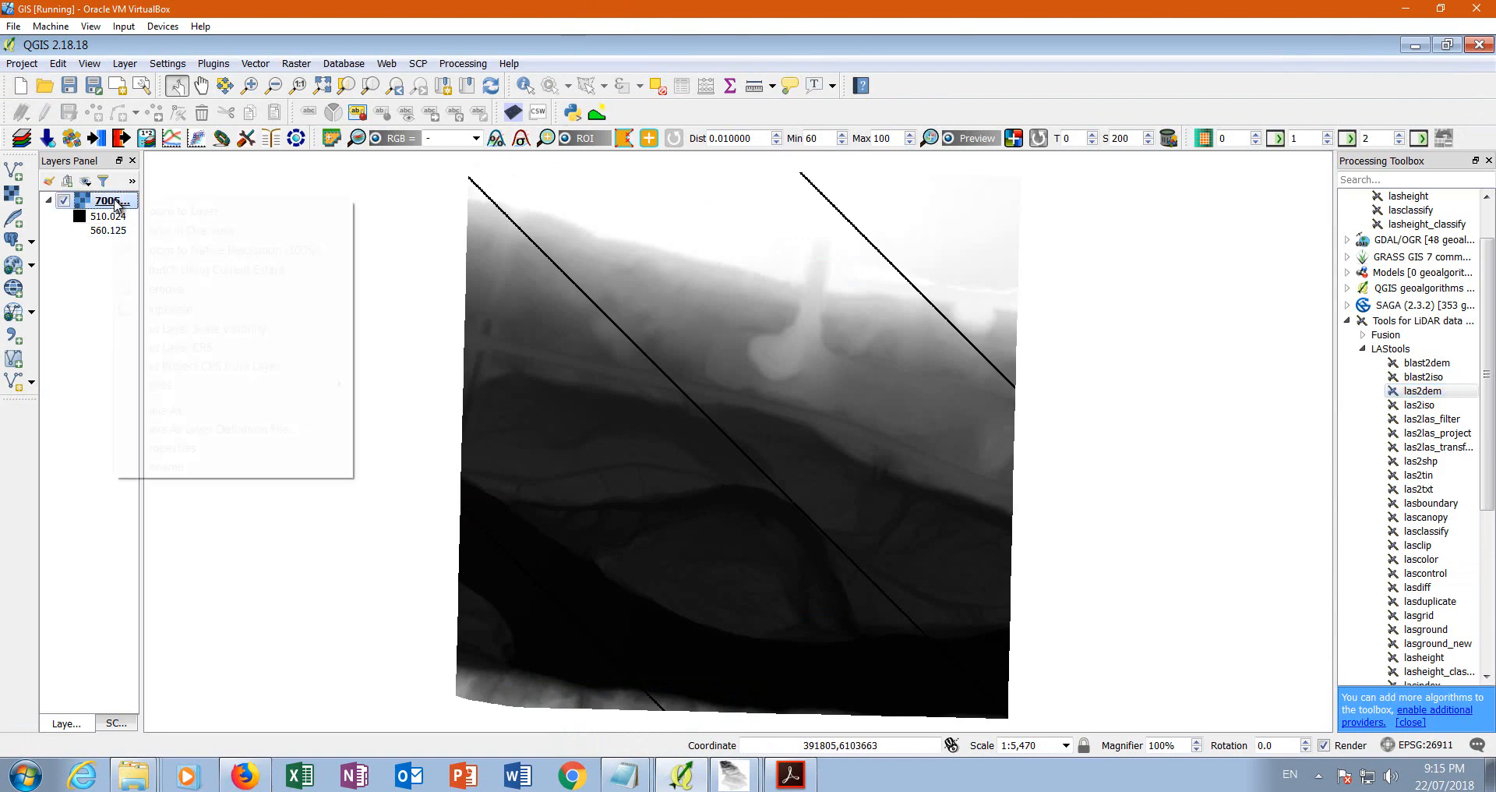
left_click(193, 448)
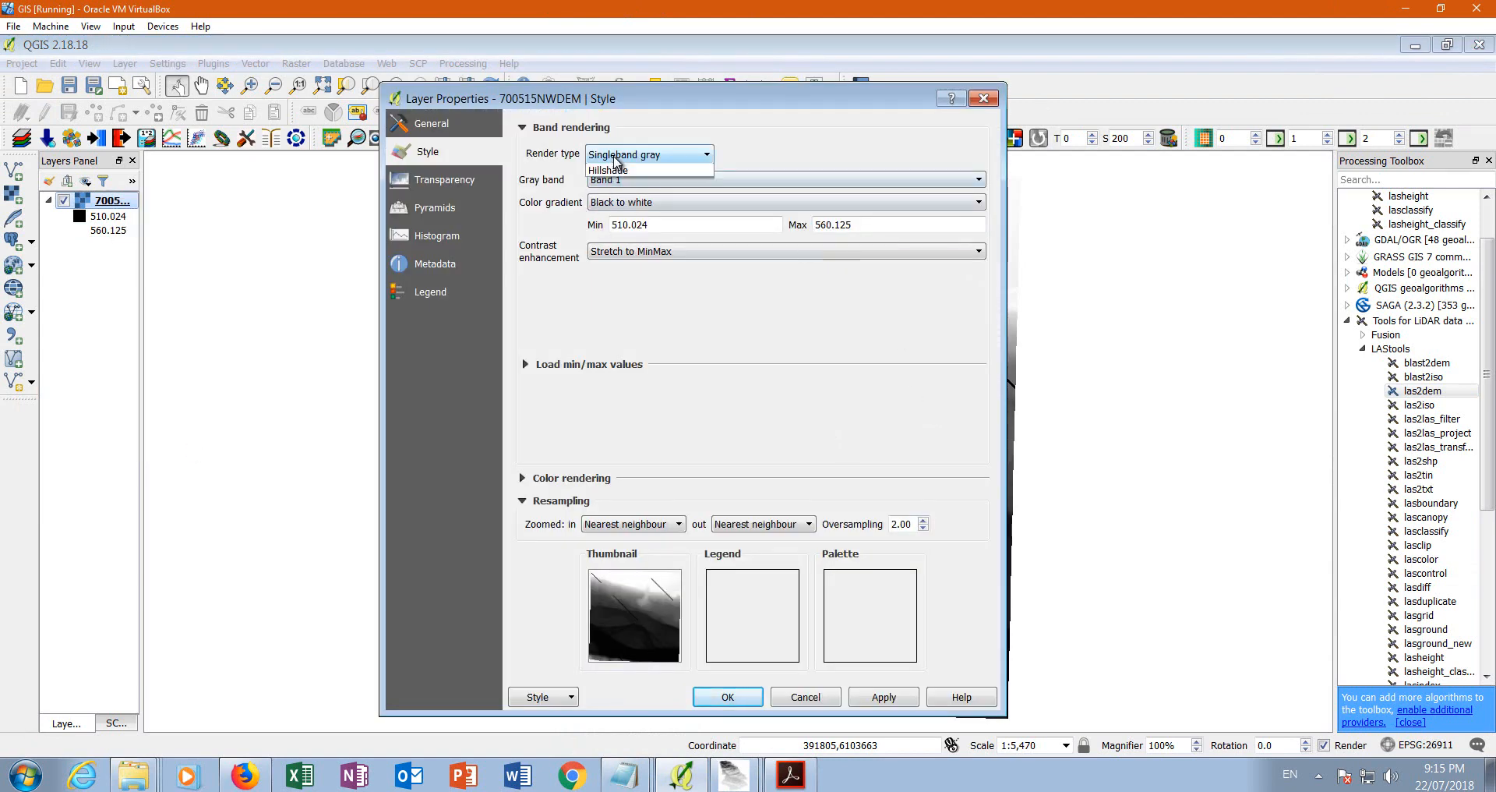
left_click(615, 154)
left_click(623, 195)
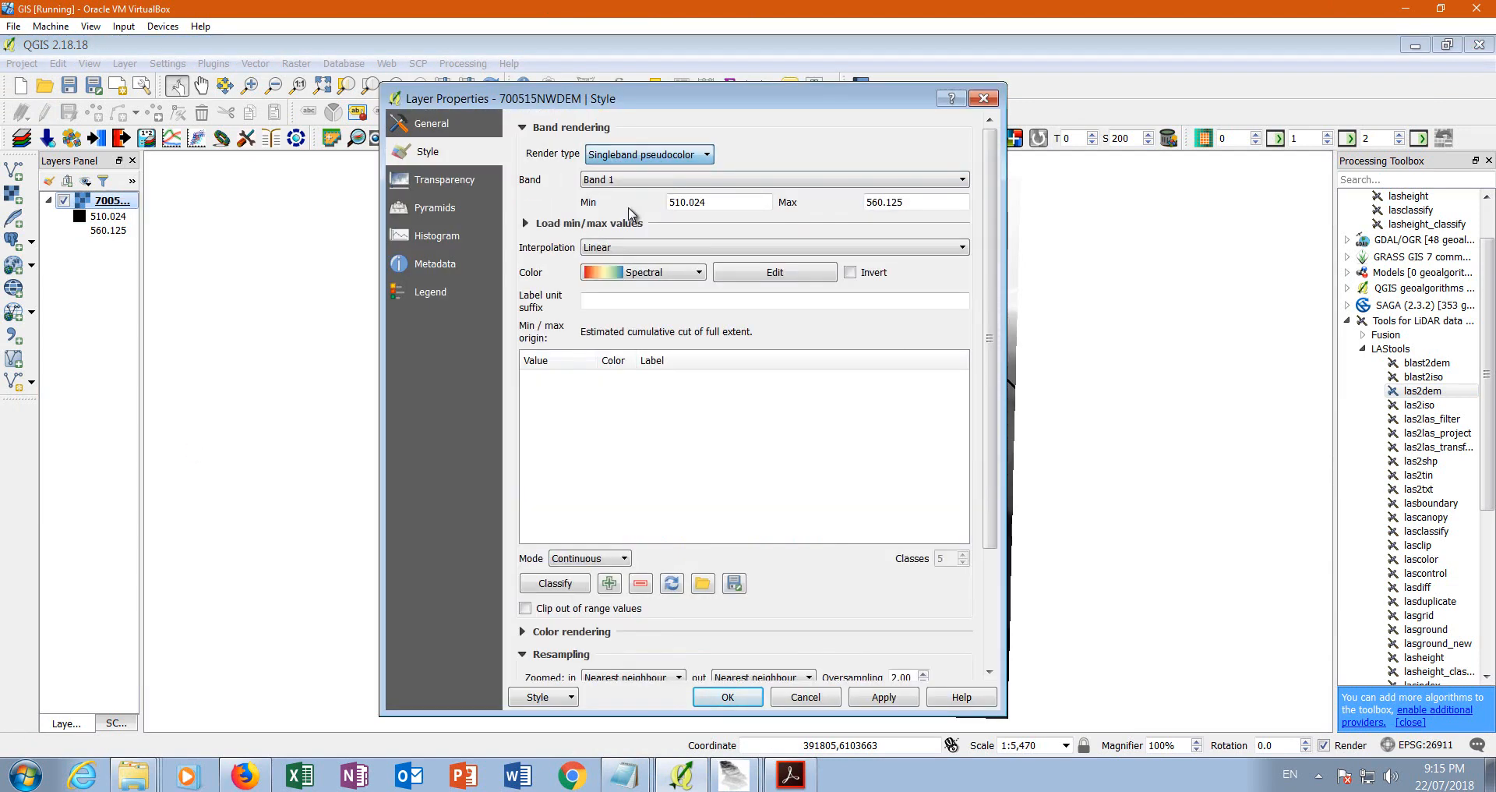
left_click(658, 278)
left_click(654, 310)
left_click(554, 585)
left_click(906, 698)
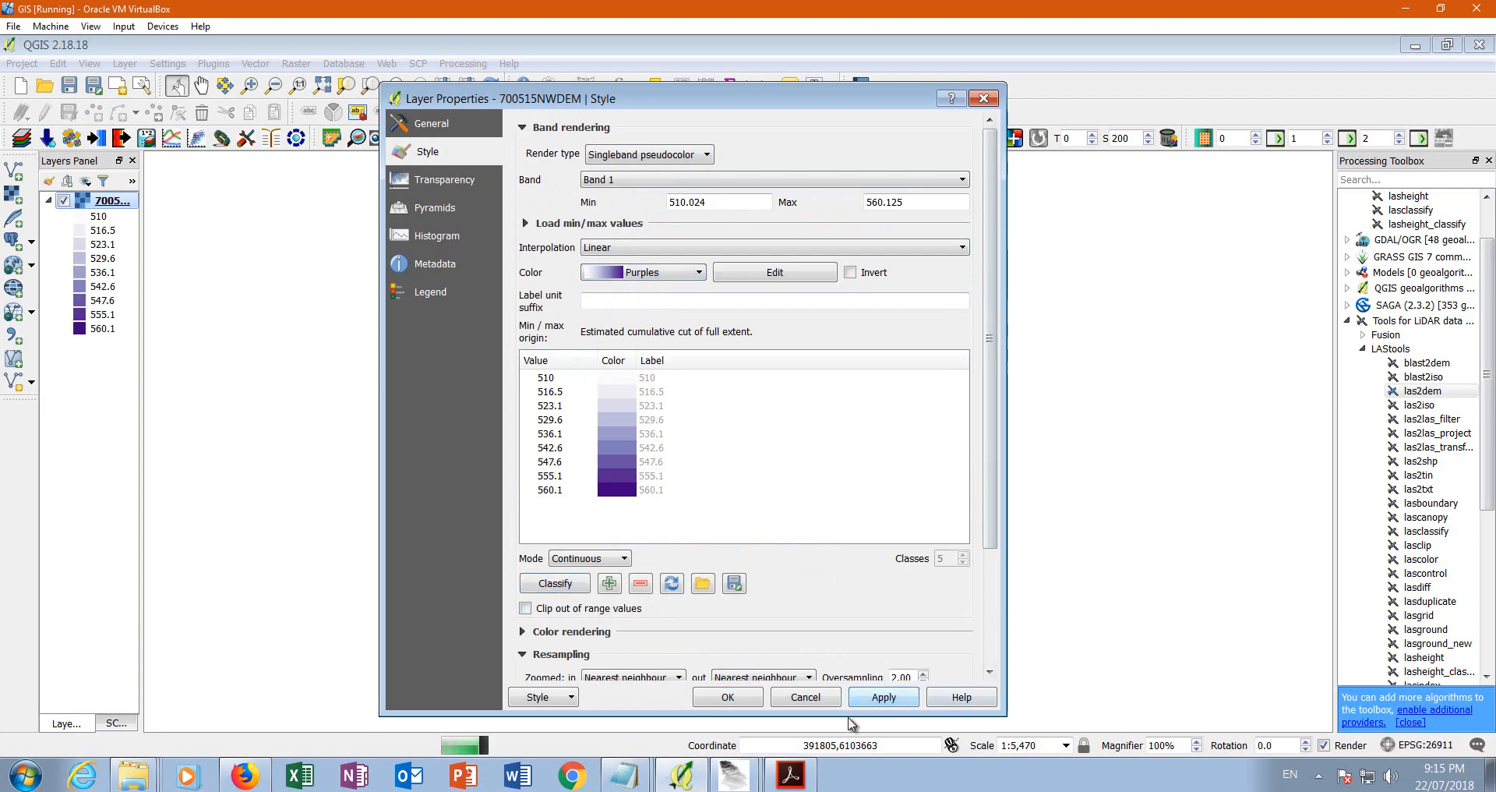
left_click(727, 698)
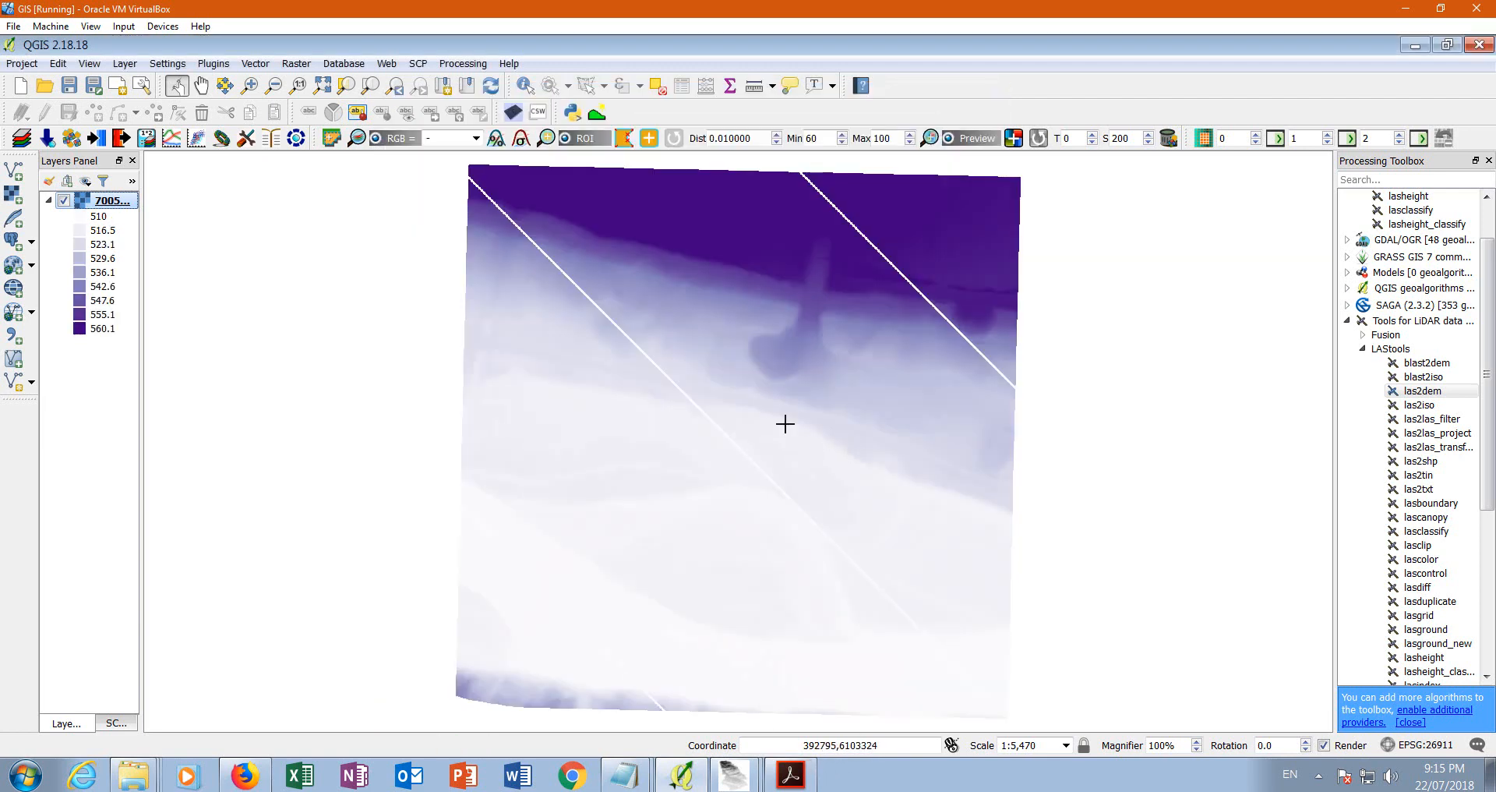
- Restyle the DEM layer with equal interval classification and the Plasma color ramp
right_click(93, 199)
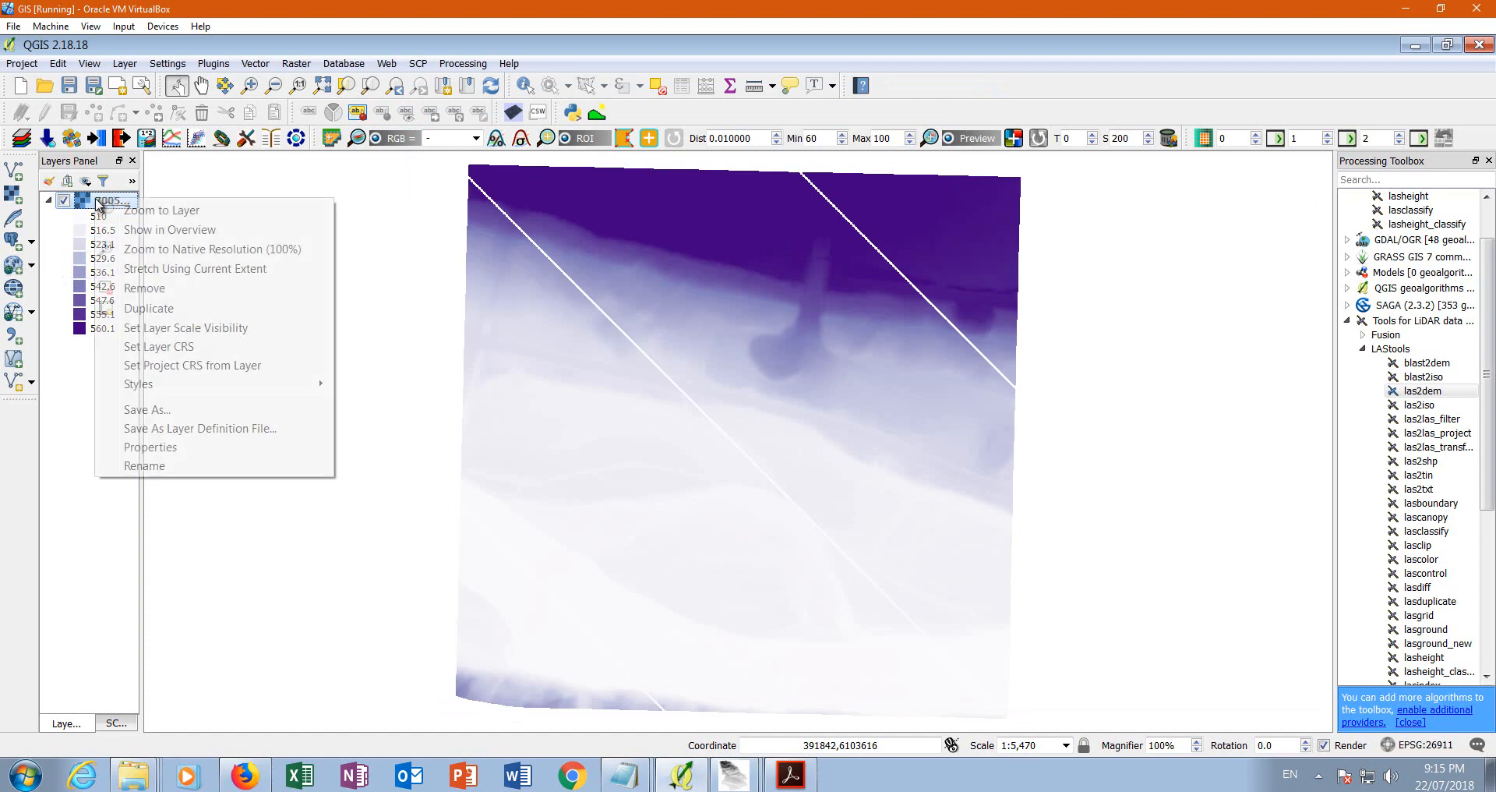
left_click(170, 447)
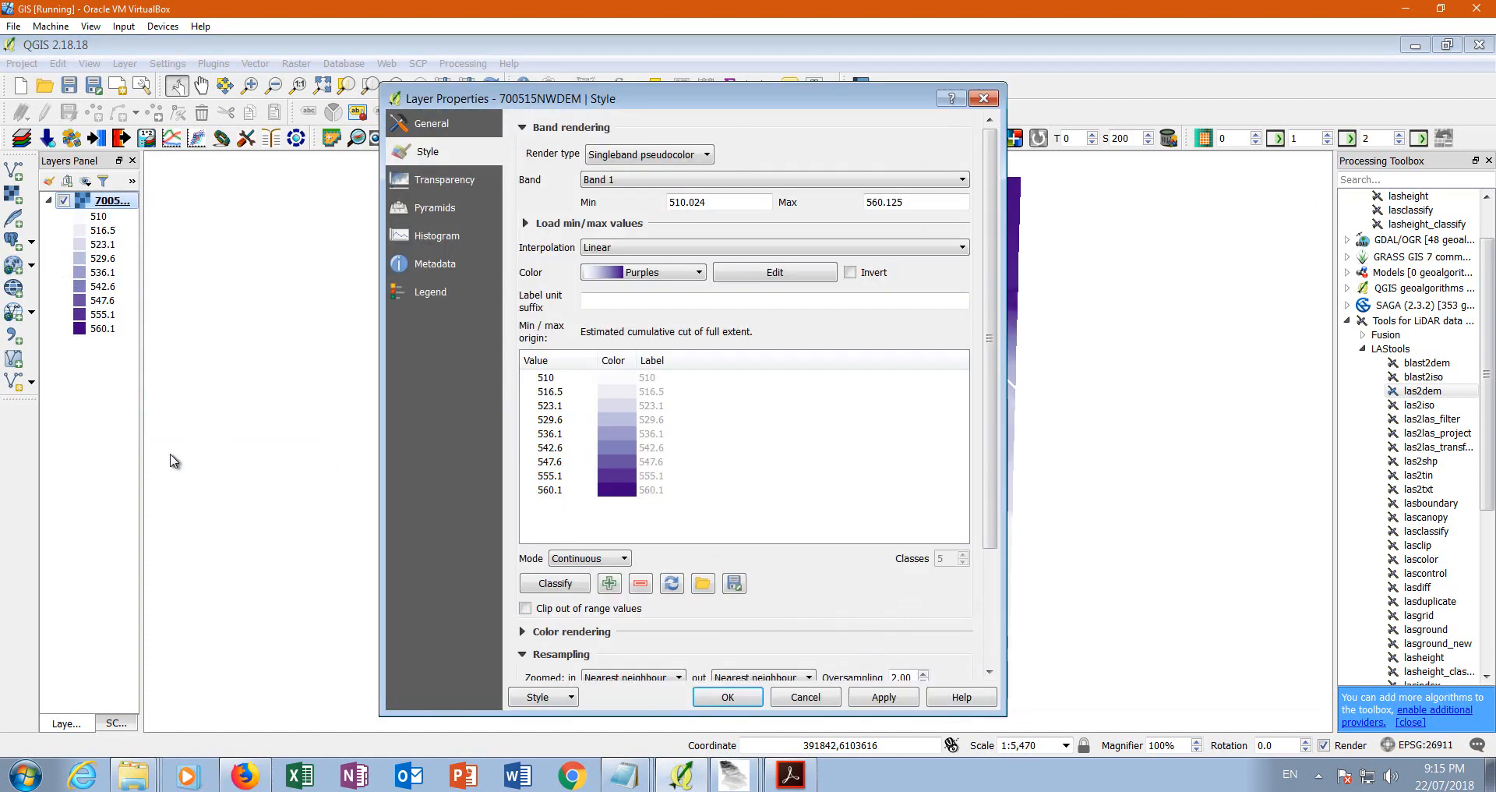
left_click(584, 558)
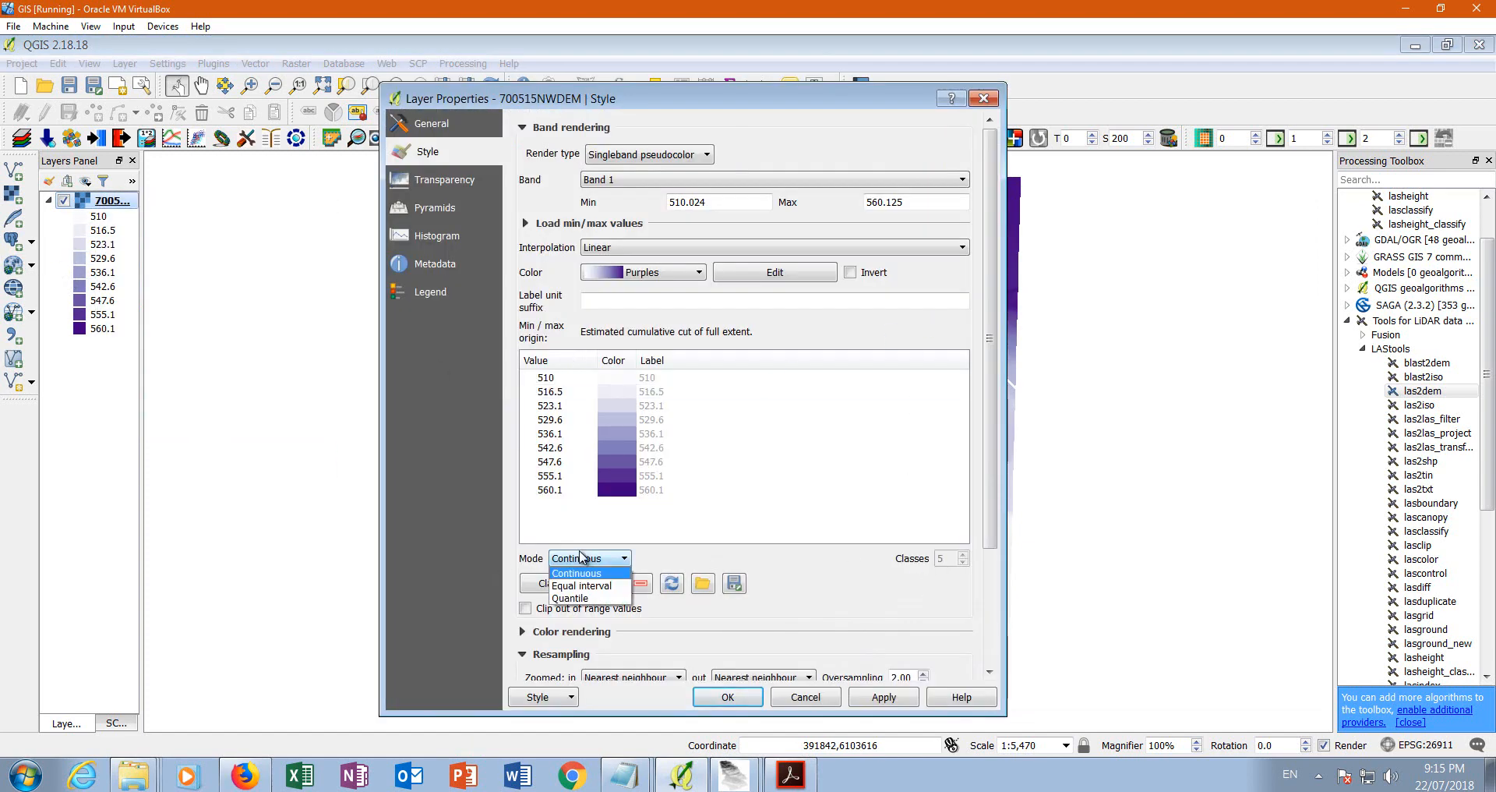
left_click(591, 586)
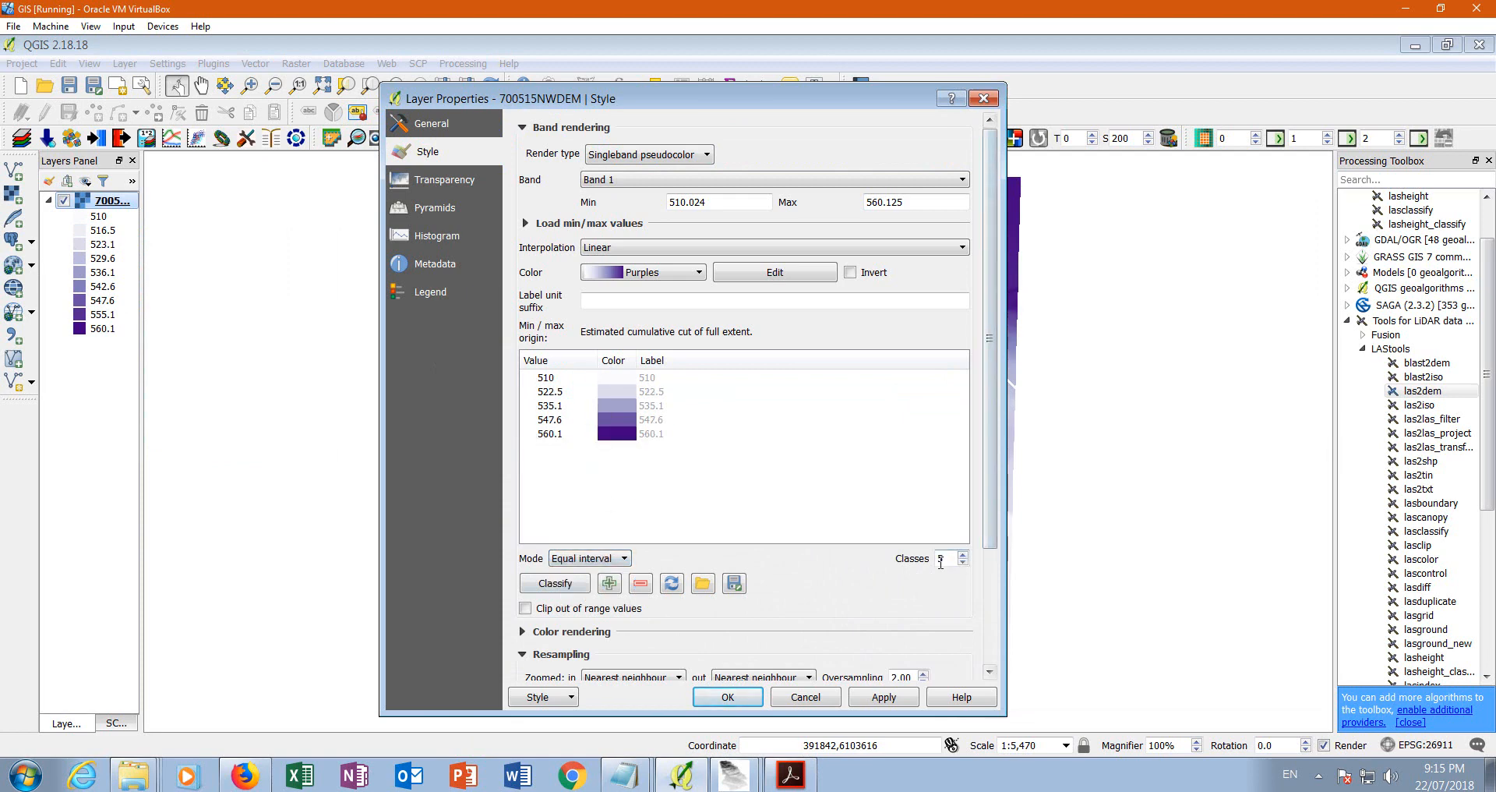
left_click(647, 272)
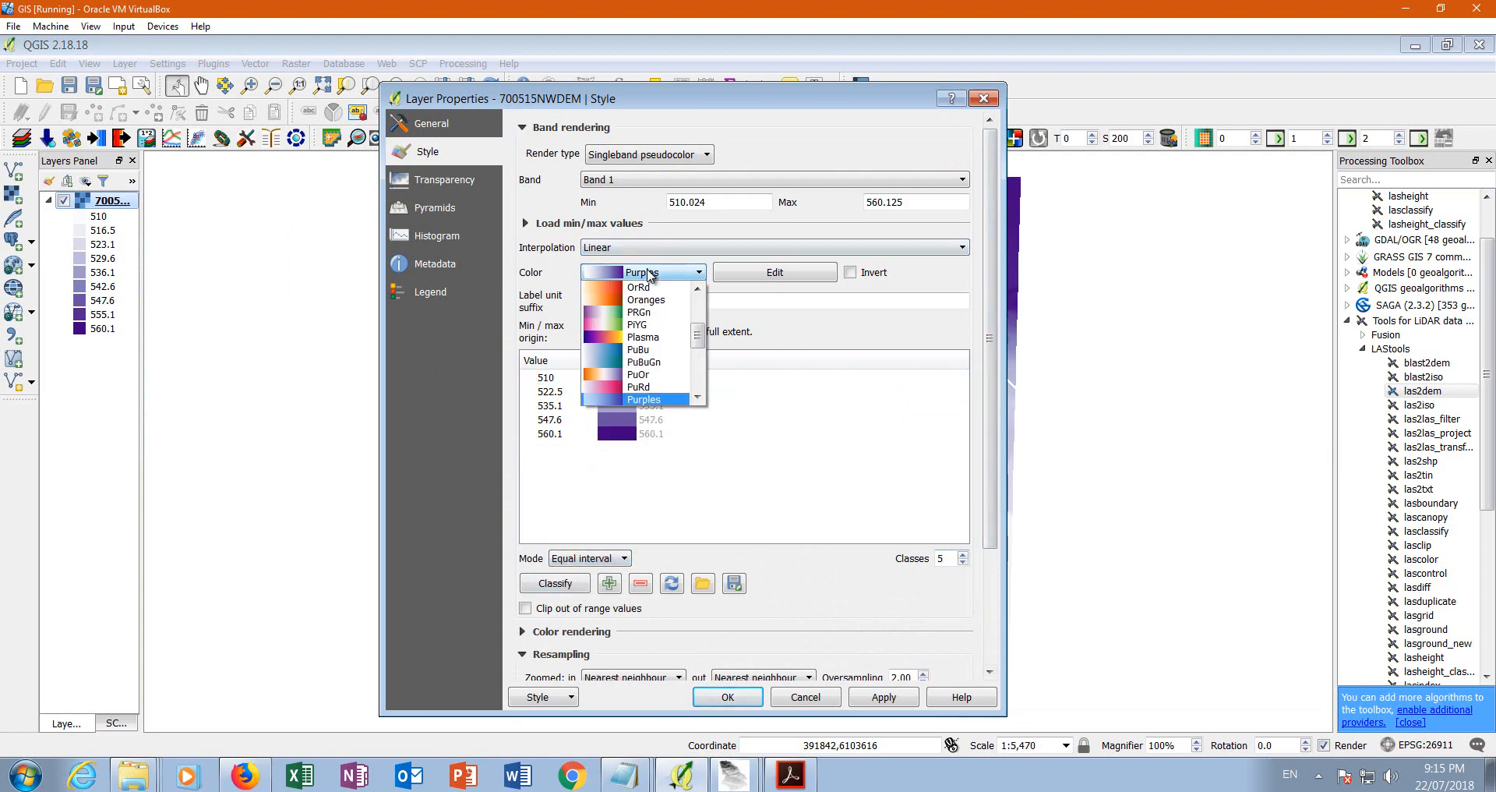
left_click(635, 337)
left_click(888, 698)
left_click(728, 698)
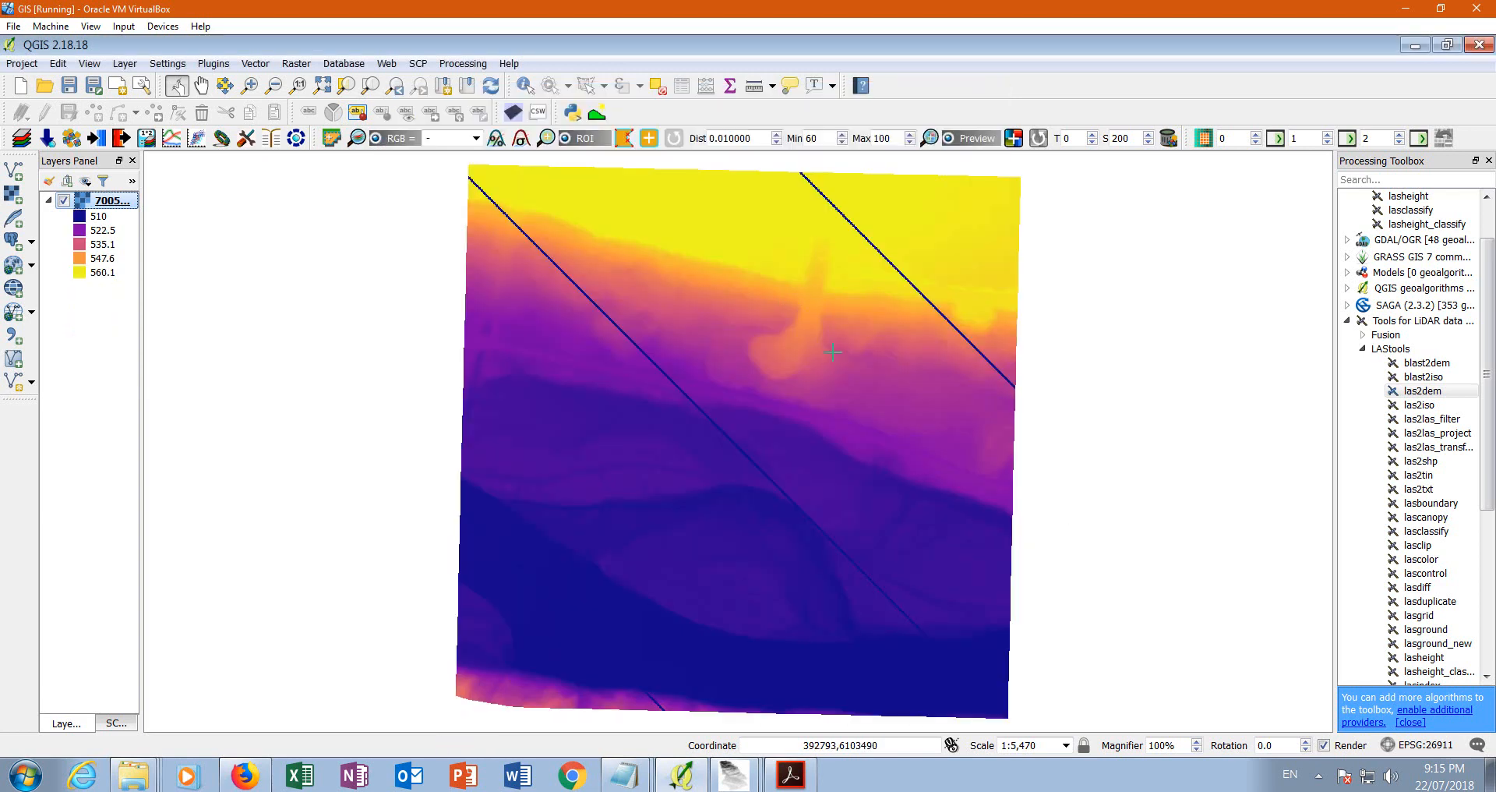
- Export the DEM to a 3D web view with Qgis2threejs using a finer simple resampling, and view the terrain from above
left_click(513, 112)
left_click_drag(753, 319, 946, 320)
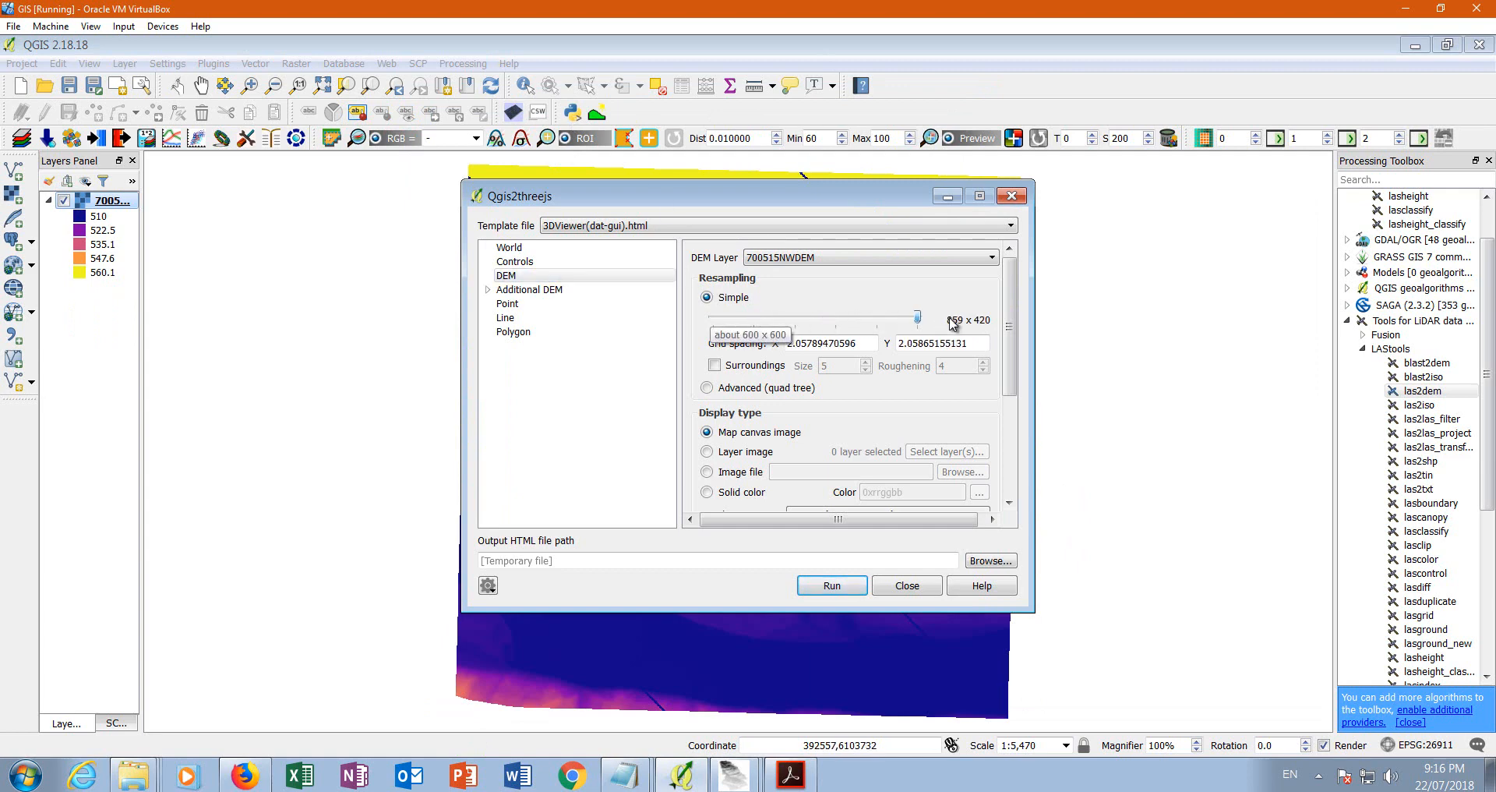
left_click(837, 593)
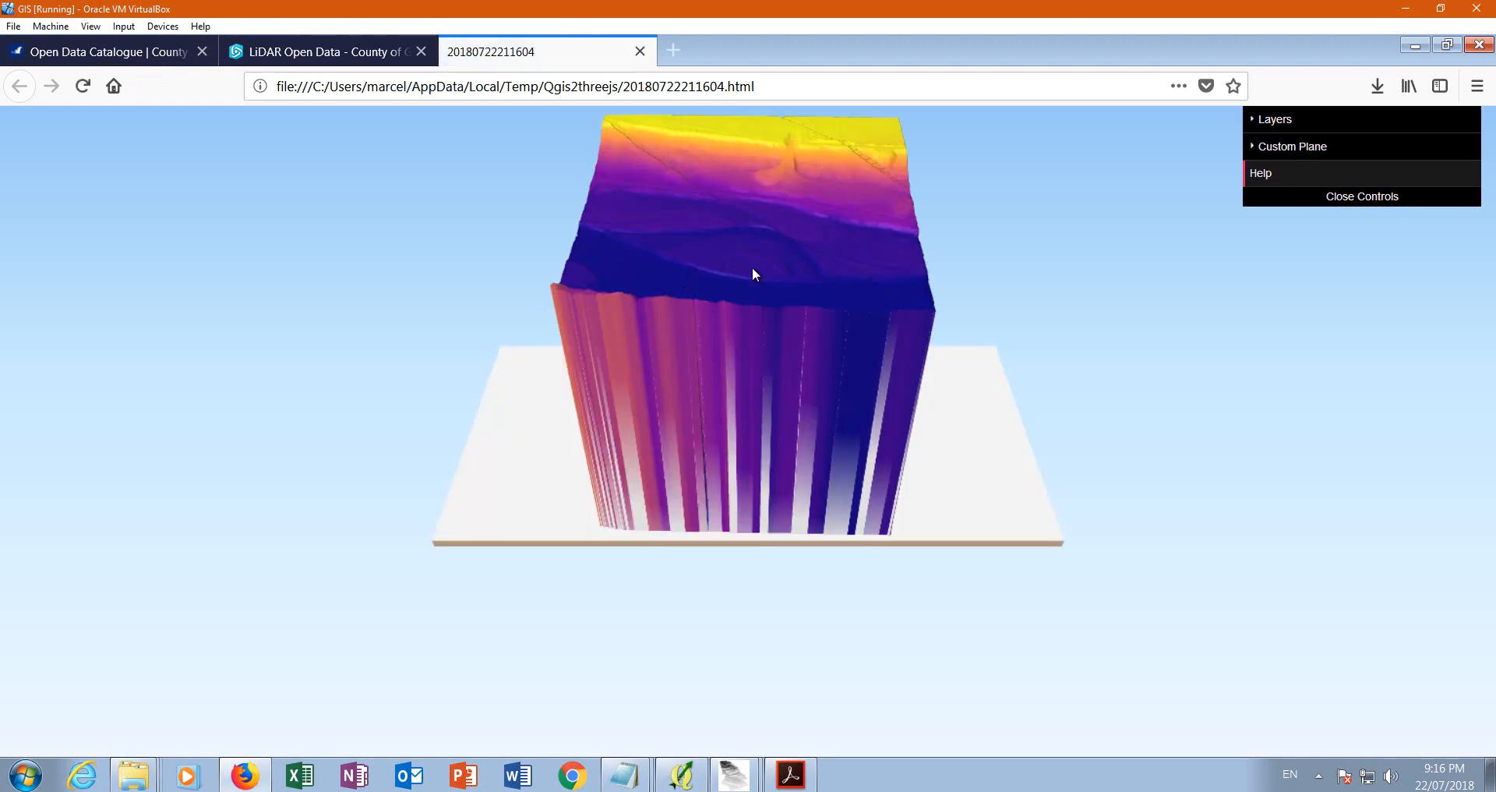
left_click_drag(754, 370, 778, 418)
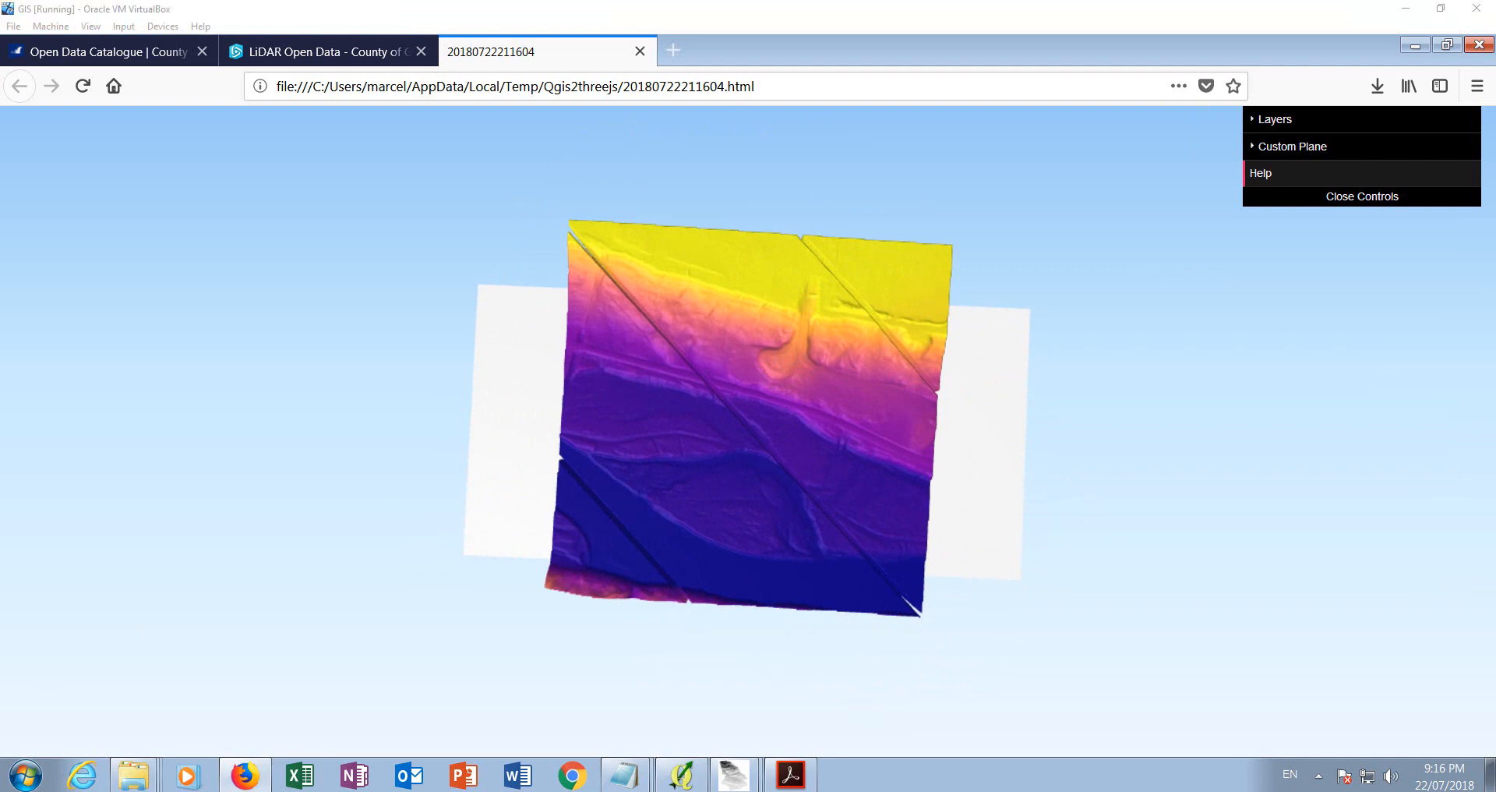
- Switch to Google Earth Pro and examine the imagery of the yards, forest edge and field in the LiDAR area
left_click_drag(0, 184, 890, 130)
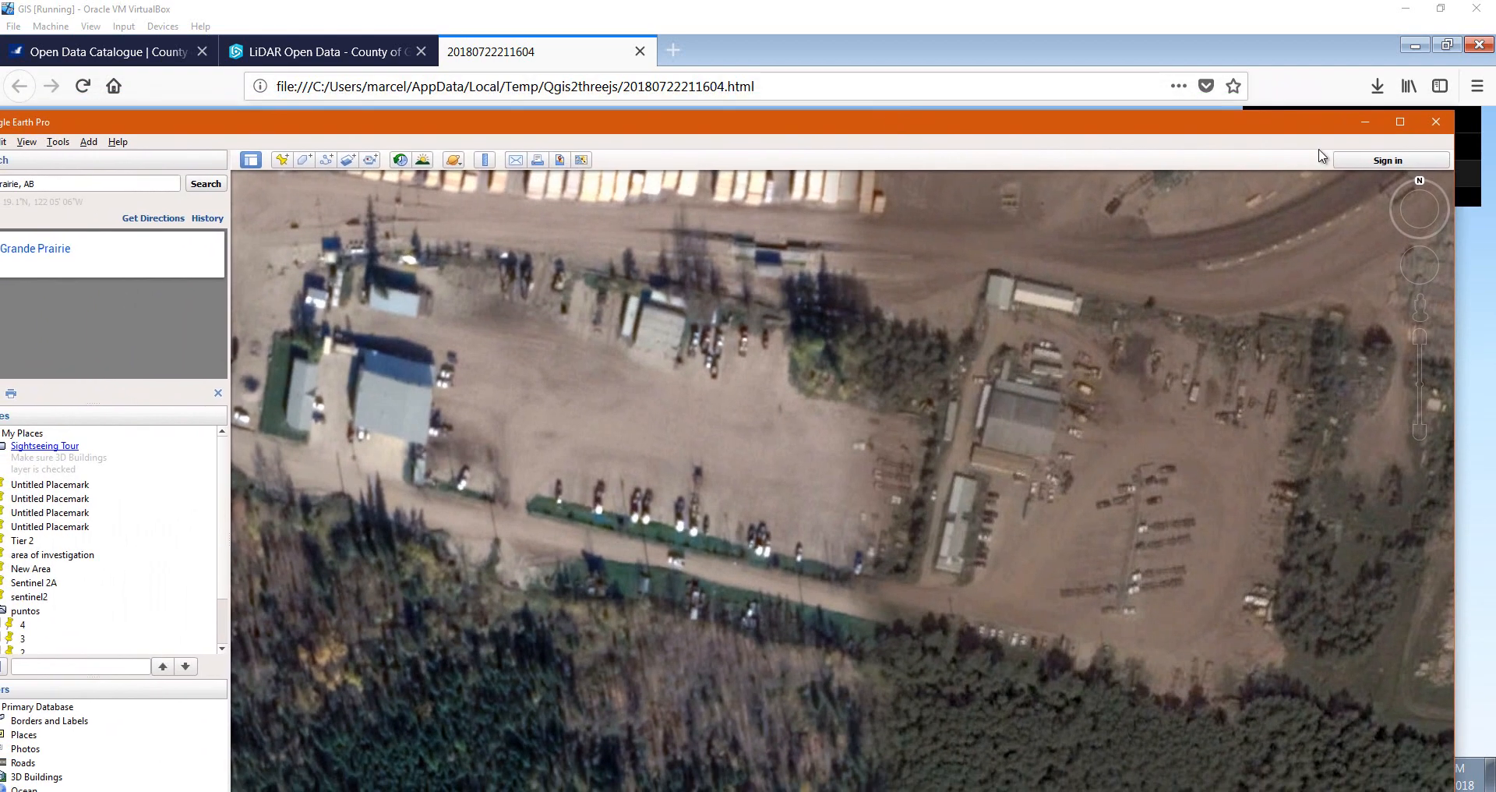
left_click(1400, 122)
left_click_drag(738, 652, 1016, 545)
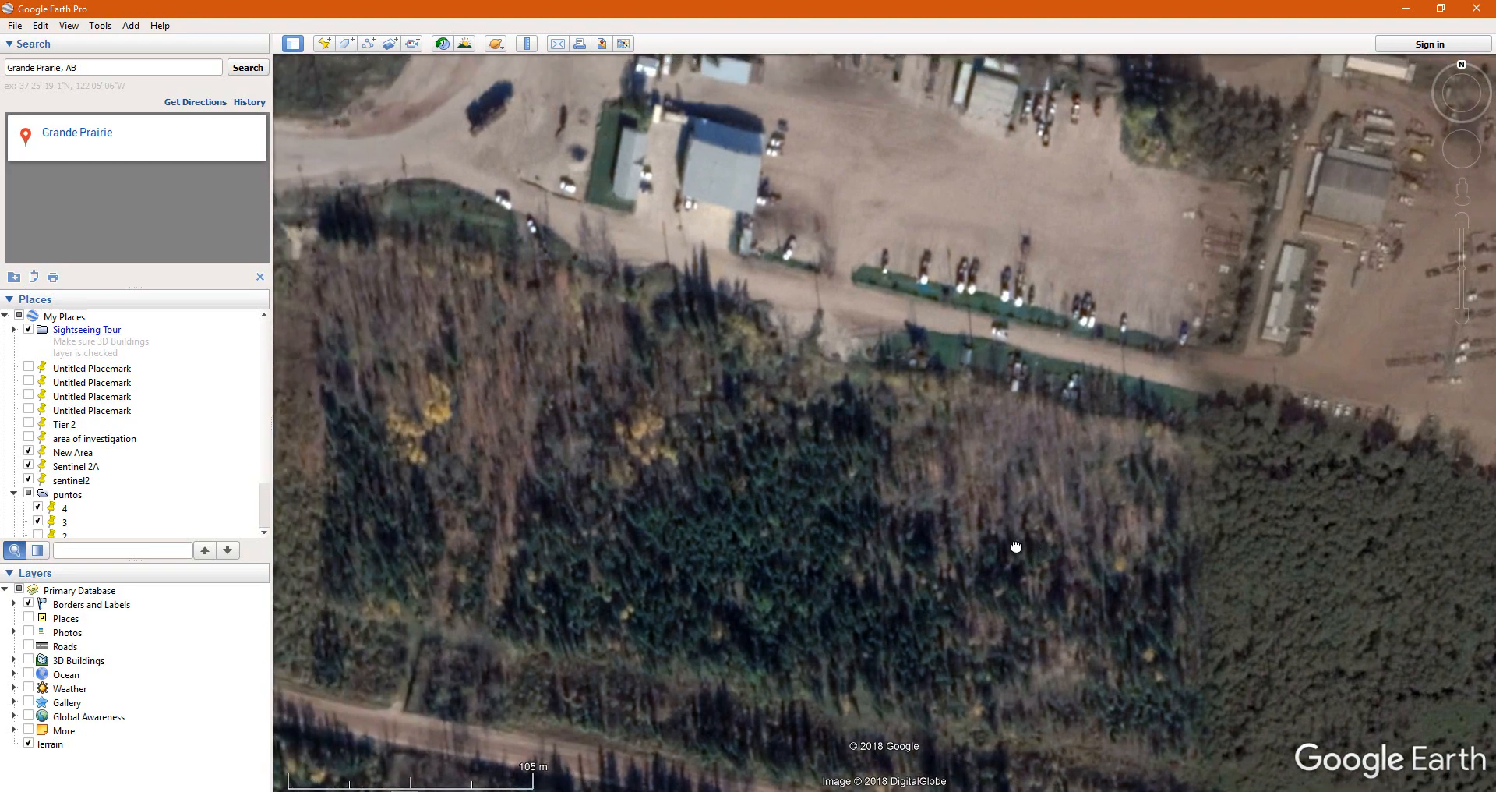
left_click_drag(714, 468, 875, 493)
scroll(808, 442, "down", 5)
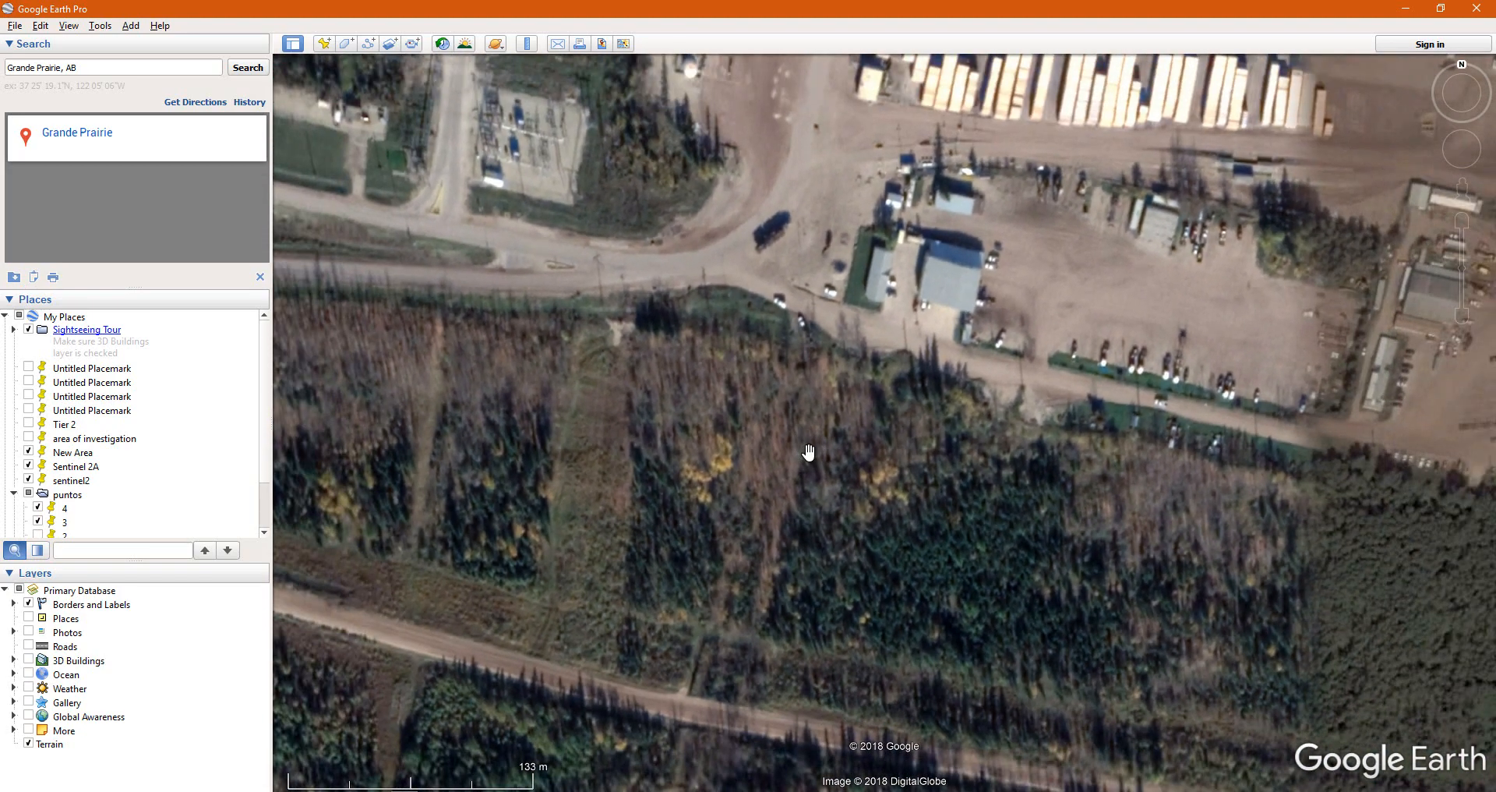
scroll(1161, 456, "up", 4)
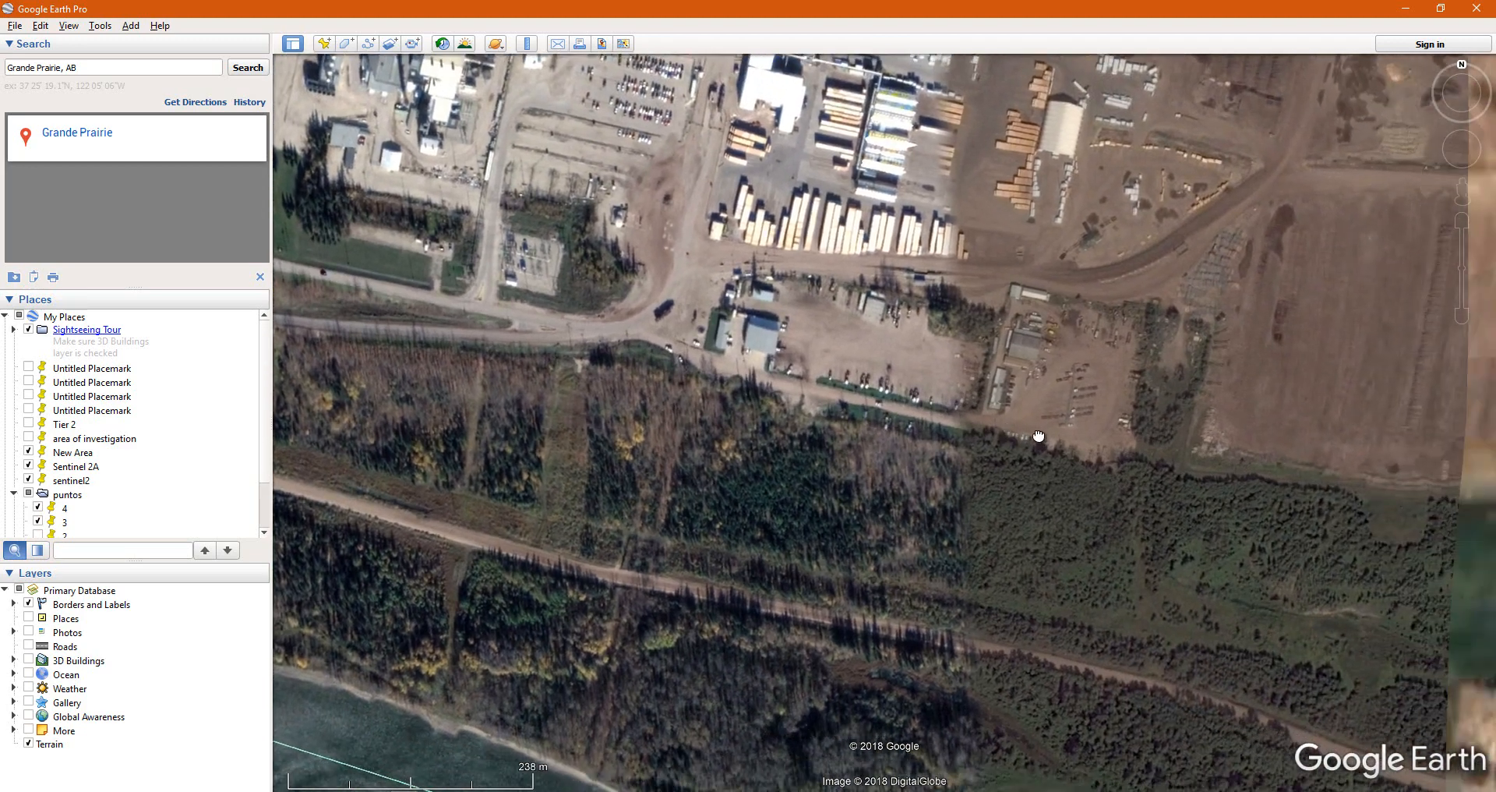
scroll(1111, 497, "up", 3)
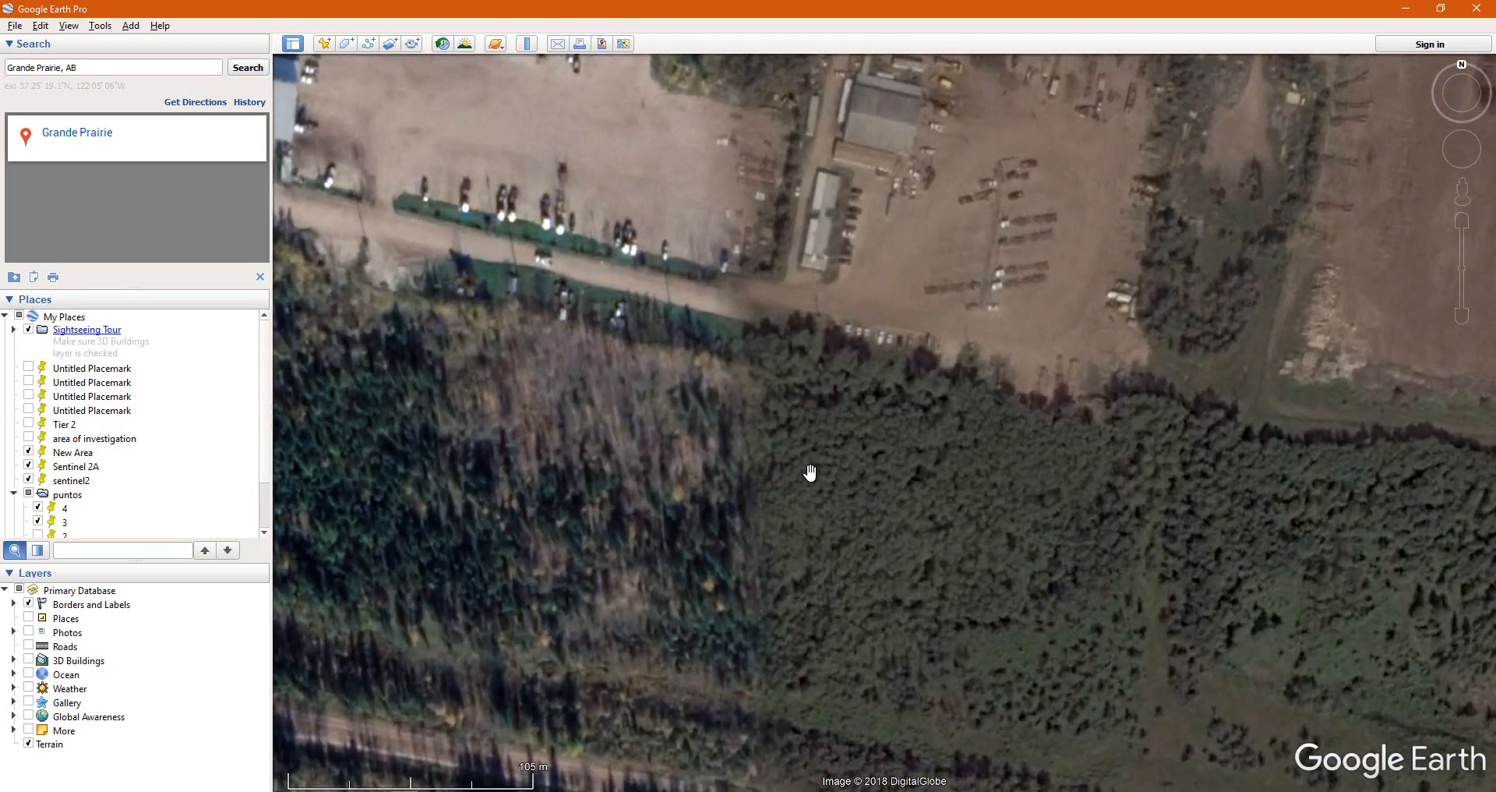
left_click_drag(1079, 511, 862, 522)
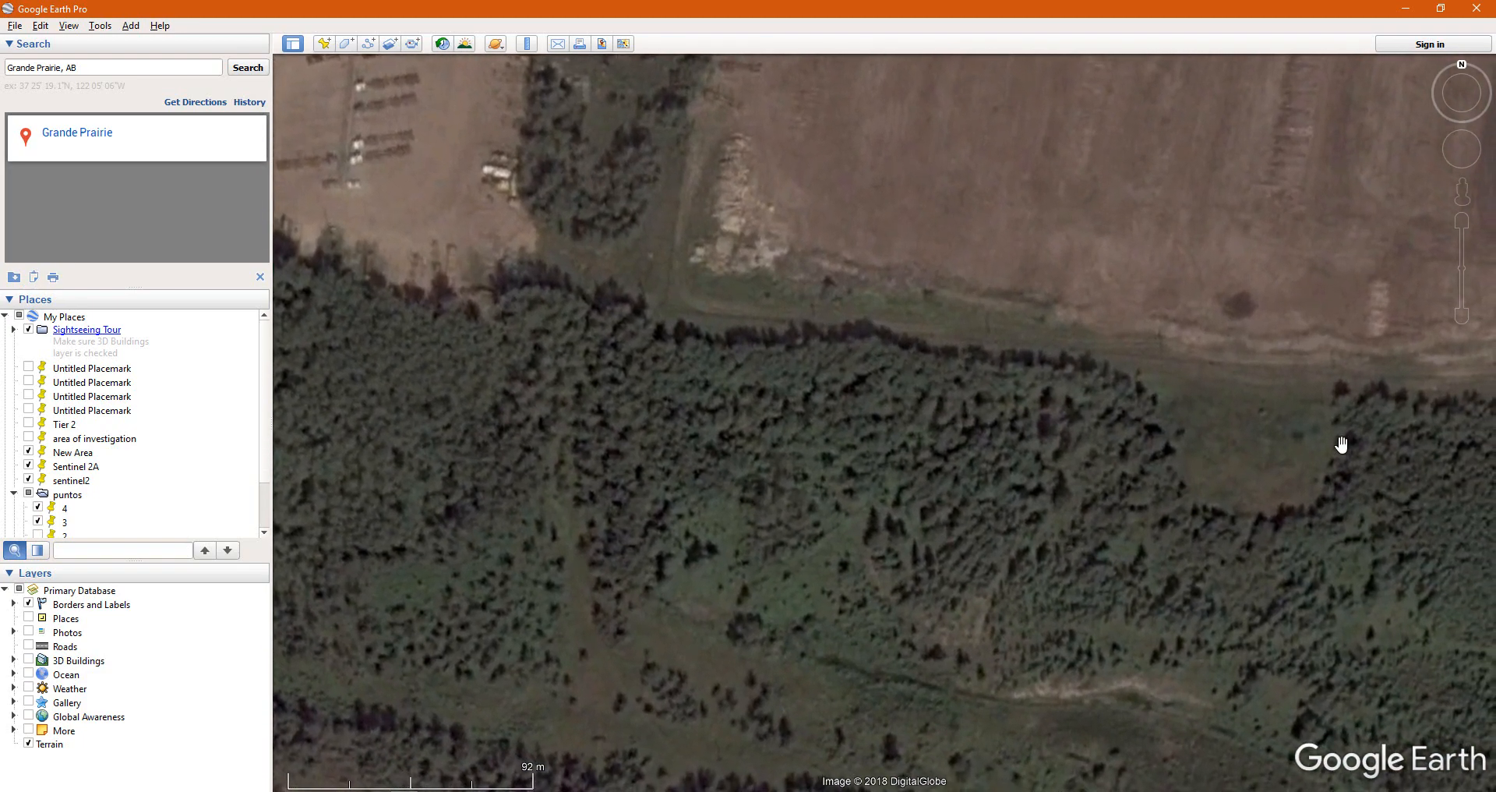
- Move Google Earth Pro out of the way and examine the 3D DEM model in Firefox more closely
key("alt+Tab")
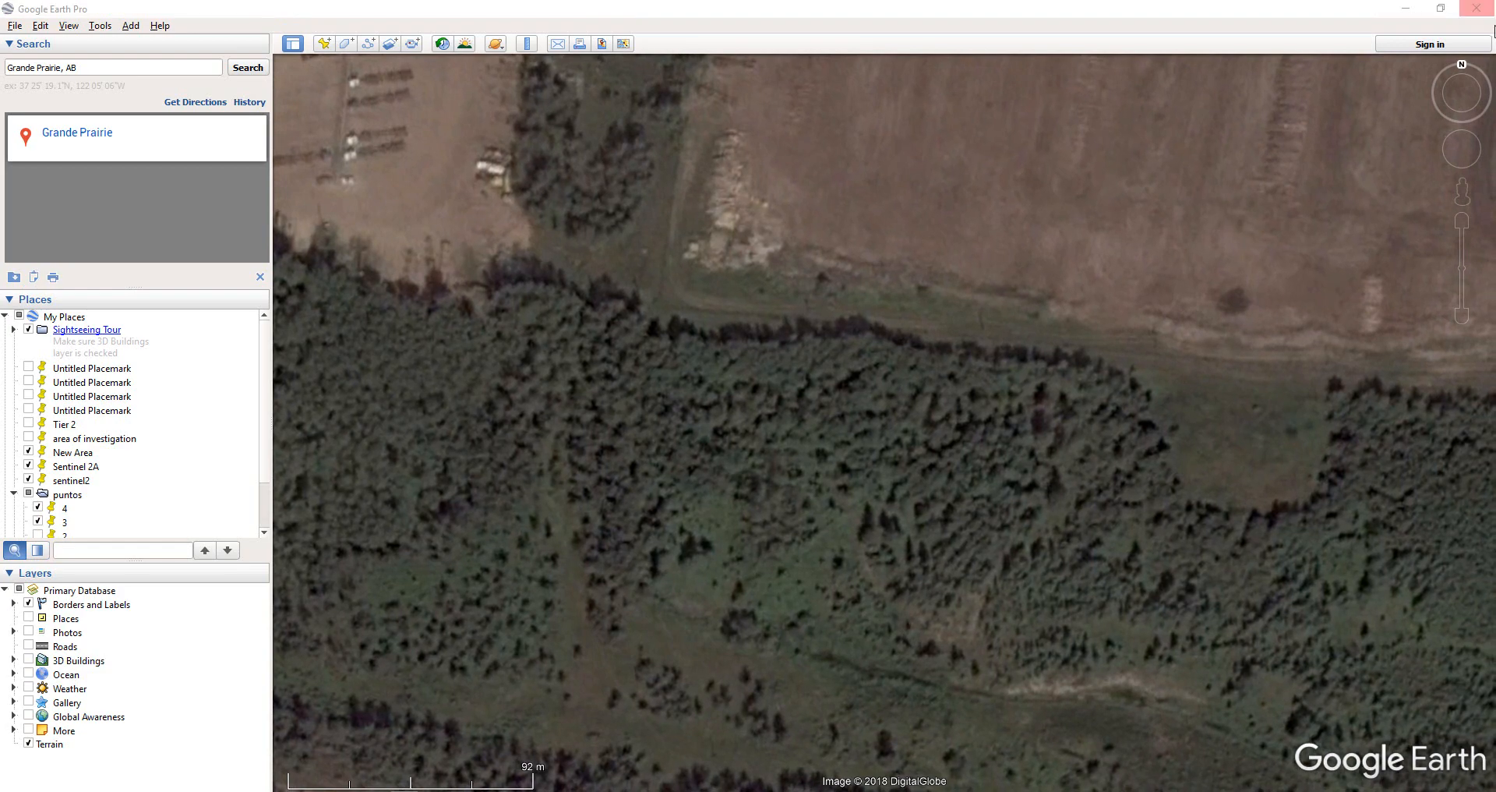
double_click(1204, 10)
left_click_drag(1203, 17, 1030, 377)
left_click(1200, 221)
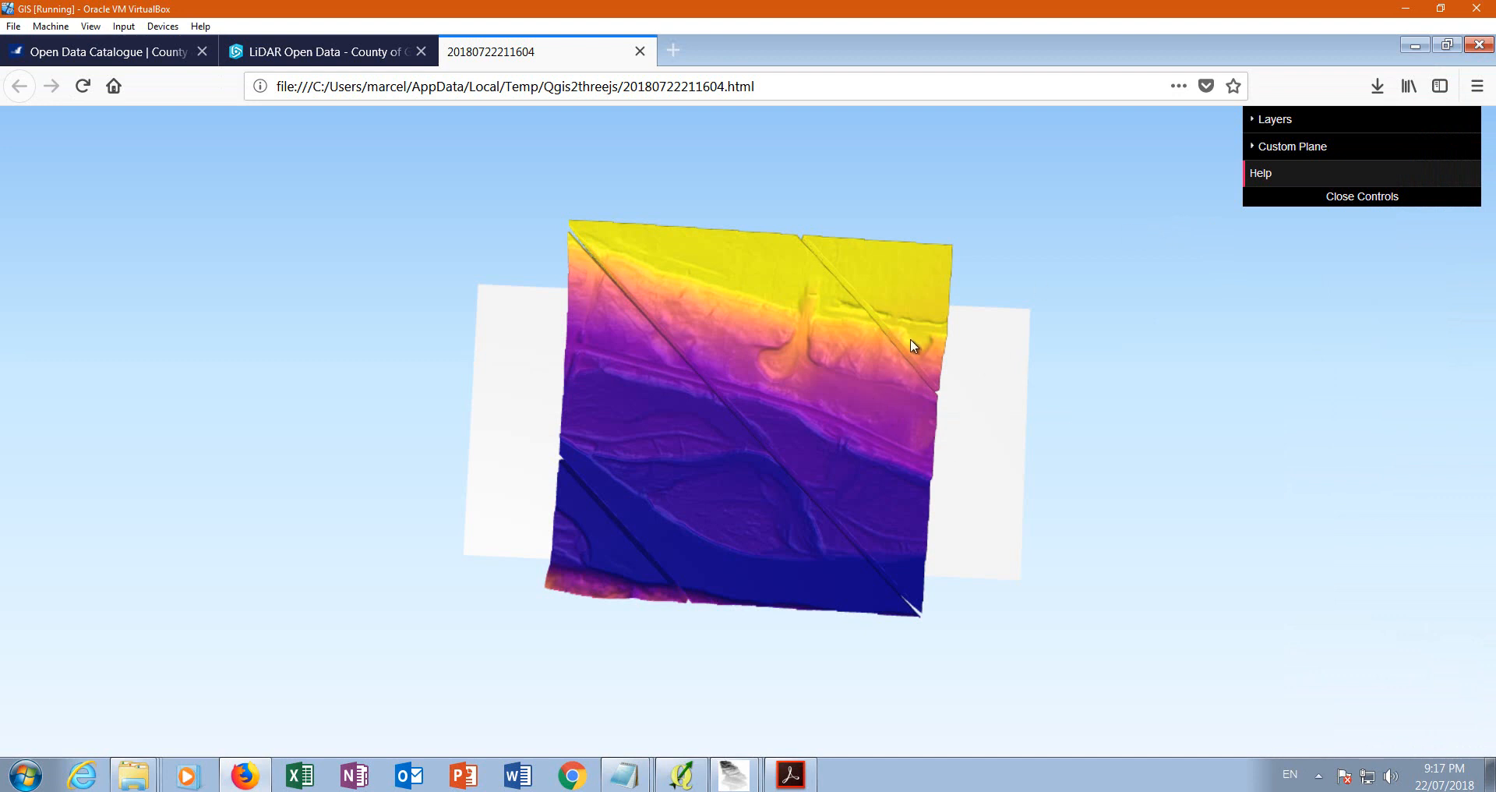
scroll(908, 324, "up", 2)
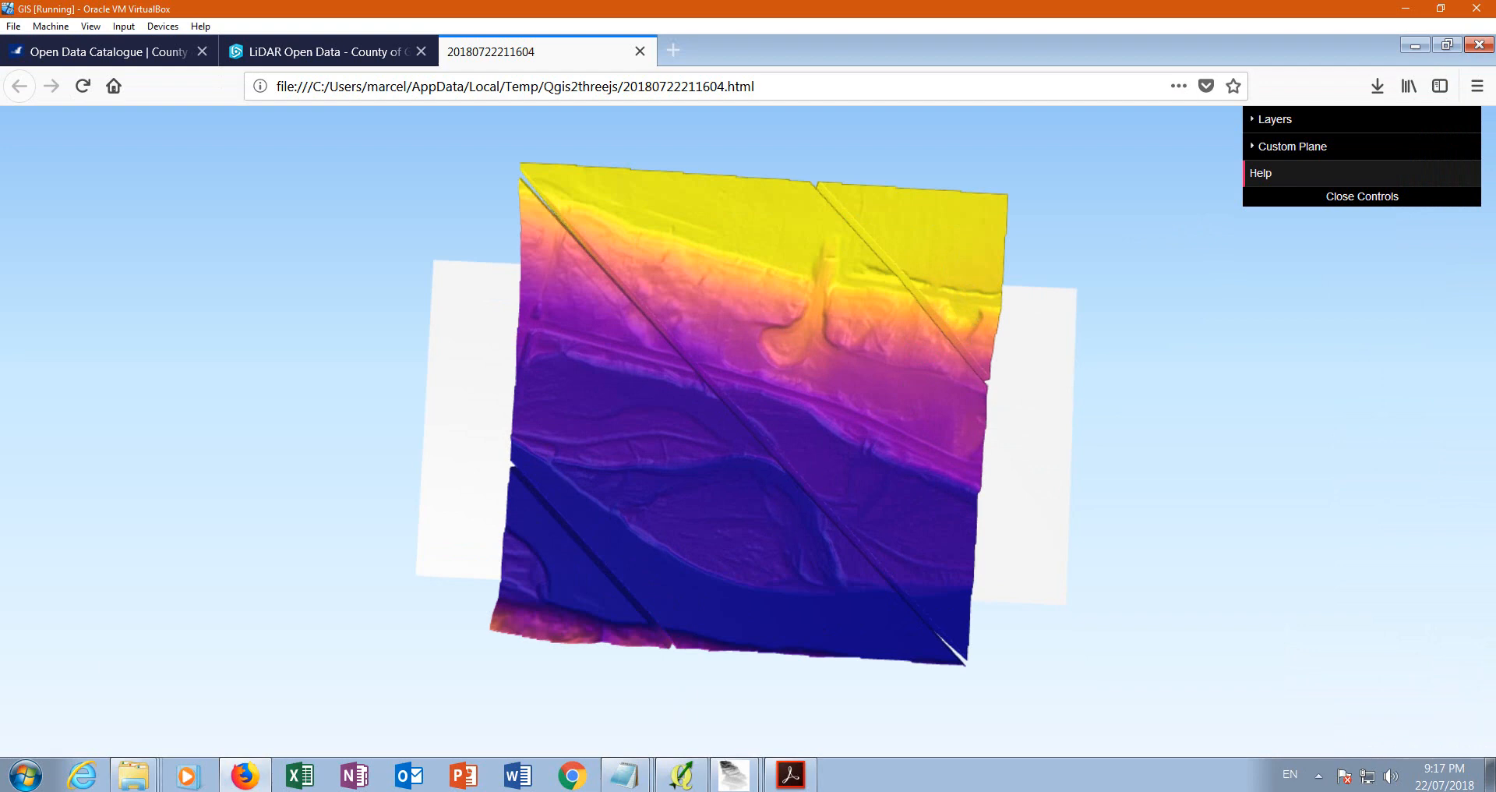
- Compare the landforms in the 3D DEM with the Google Earth imagery by positioning its window over the model and moving it away
key("alt+Tab")
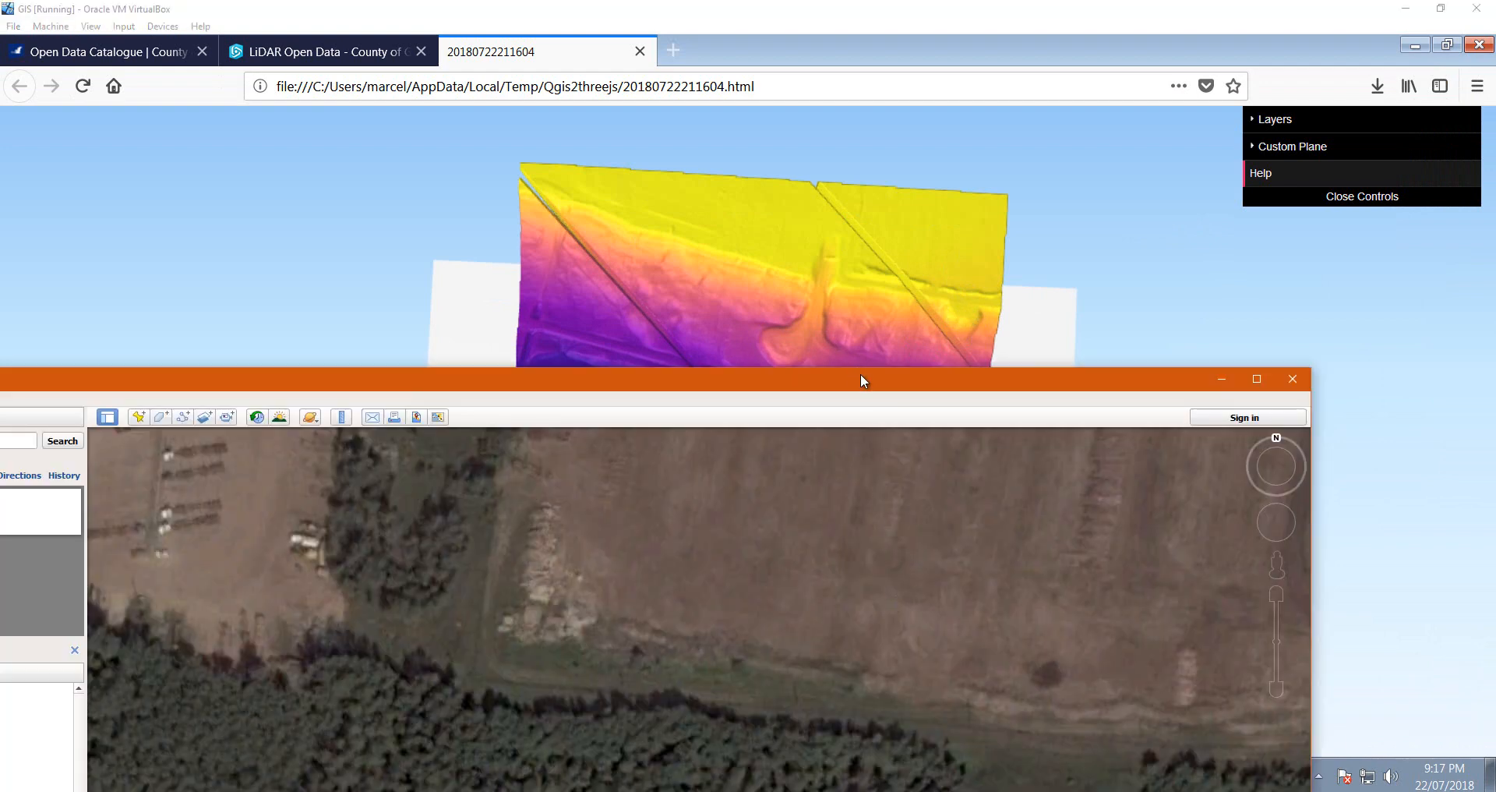
left_click_drag(883, 376, 1041, 261)
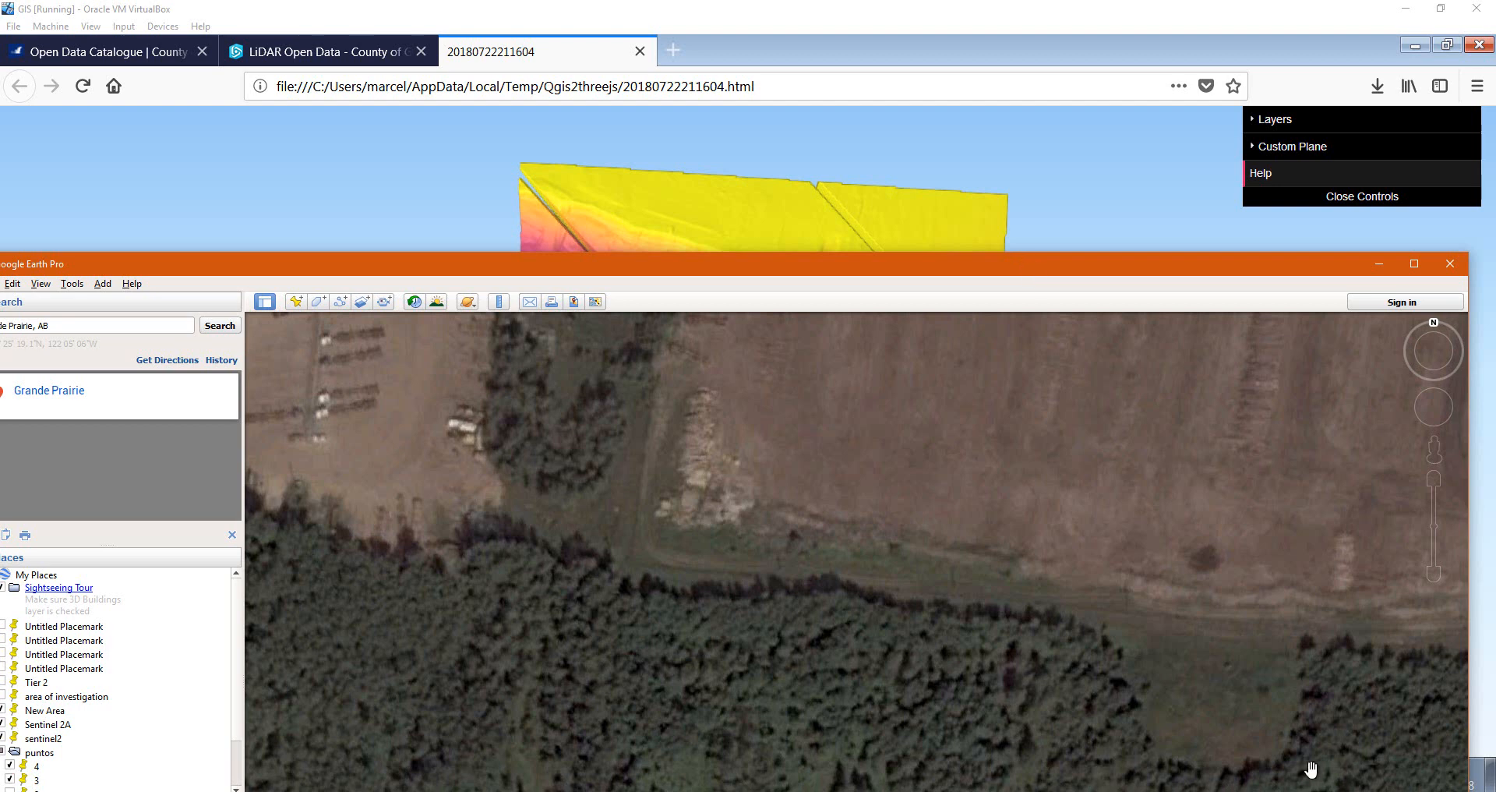
left_click_drag(501, 396, 557, 467)
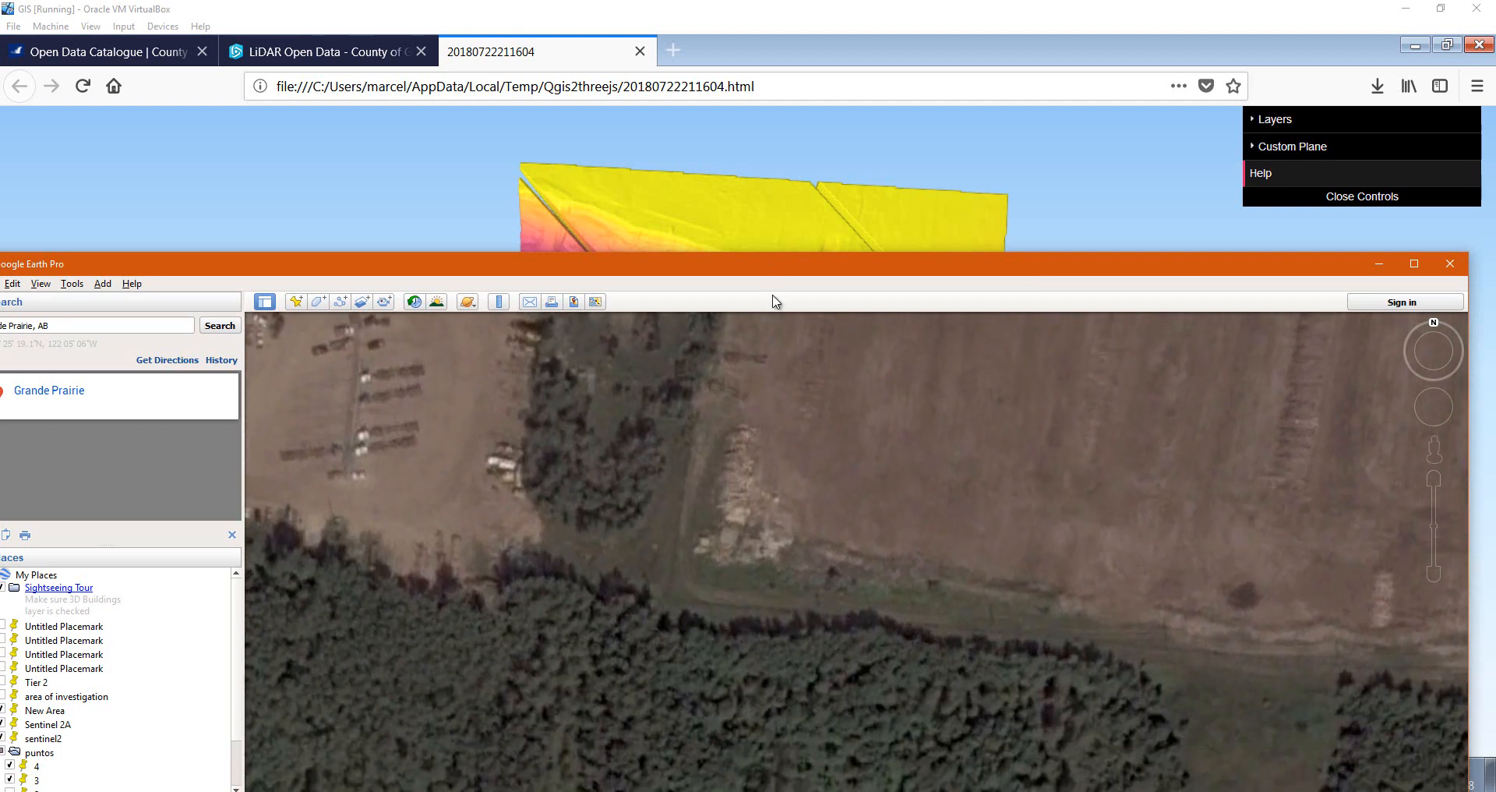
left_click_drag(775, 268, 778, 390)
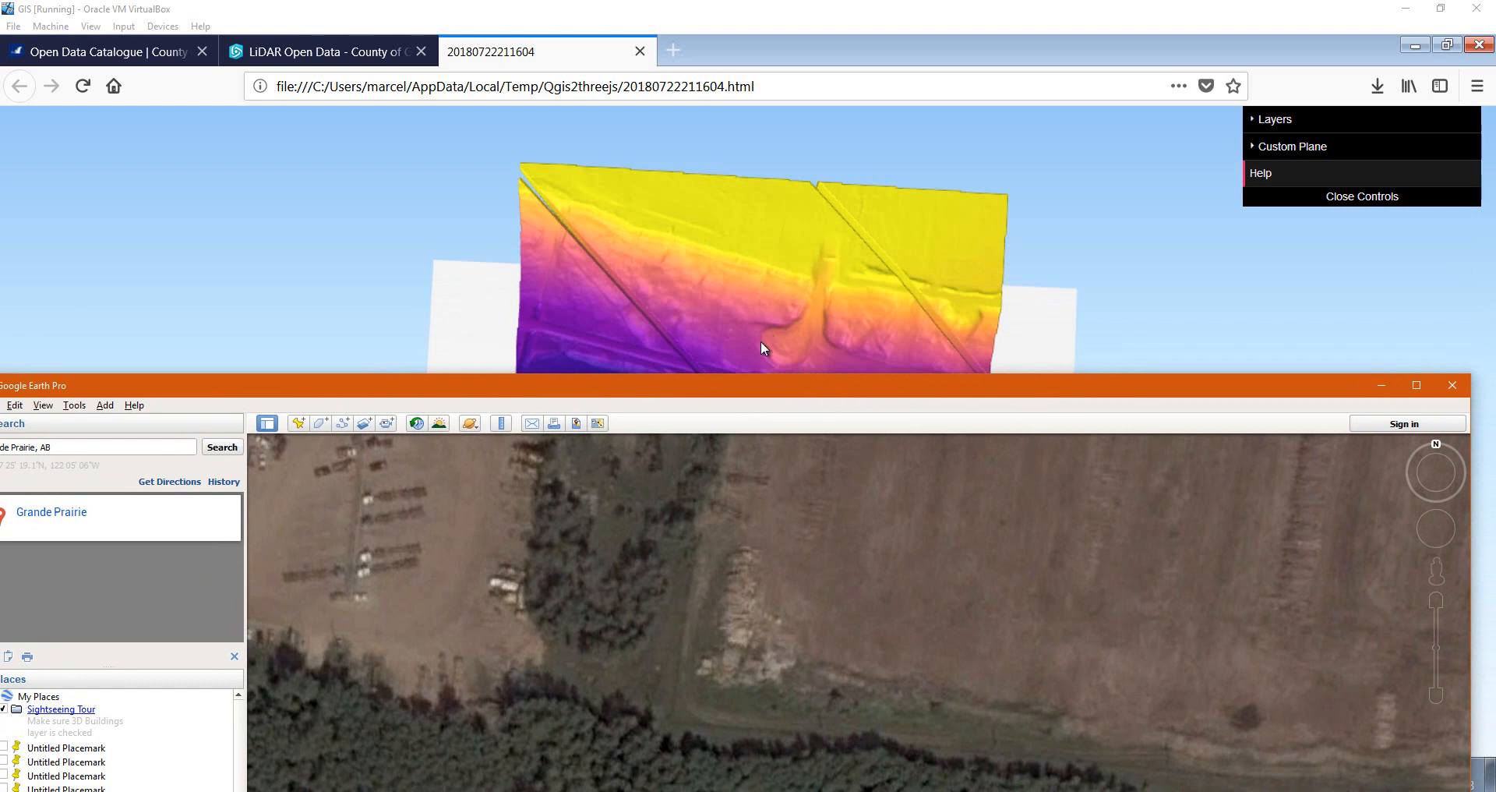
left_click_drag(777, 390, 835, 81)
scroll(701, 467, "down", 3)
left_click_drag(795, 540, 834, 474)
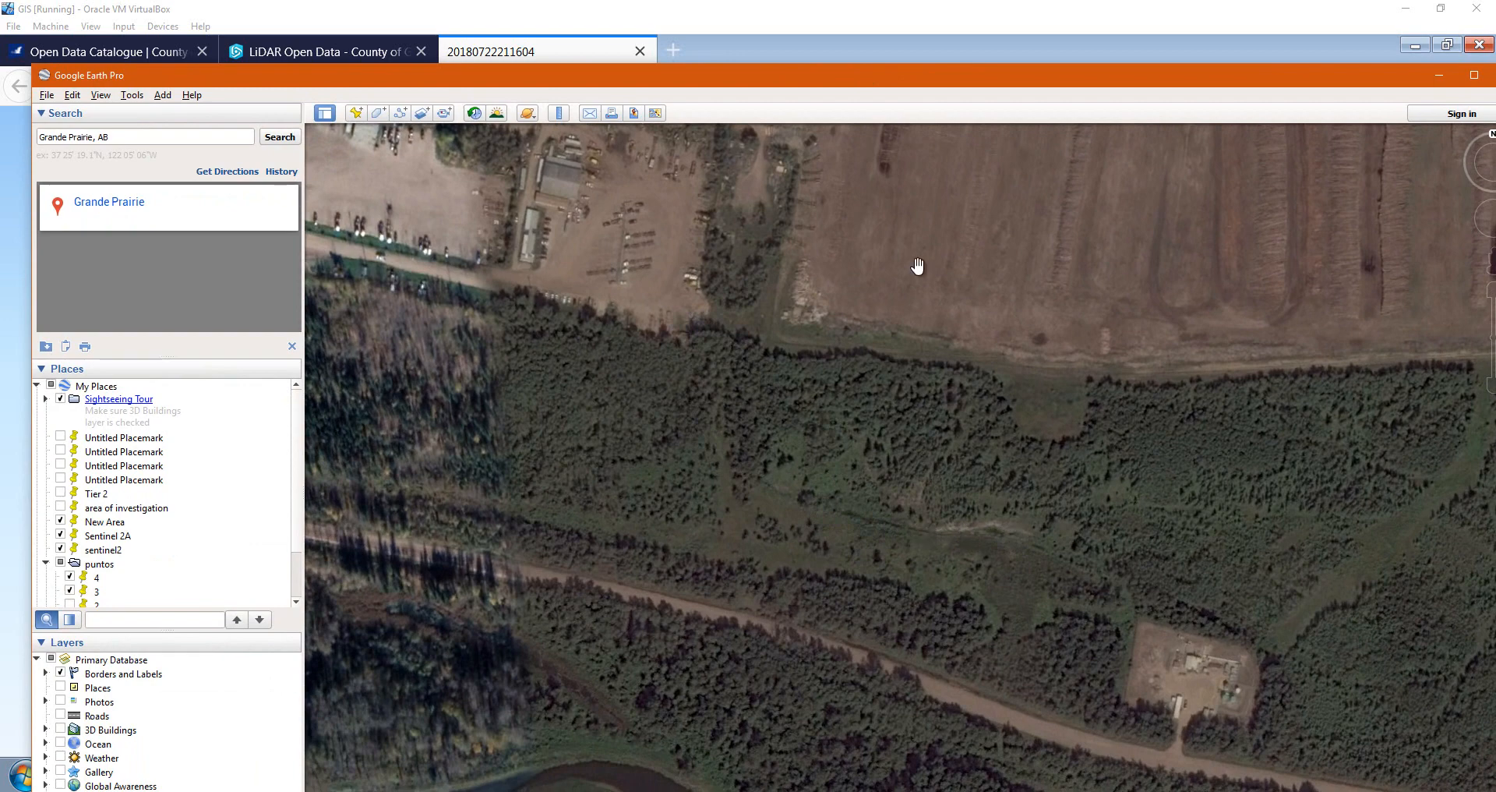
left_click_drag(860, 81, 872, 128)
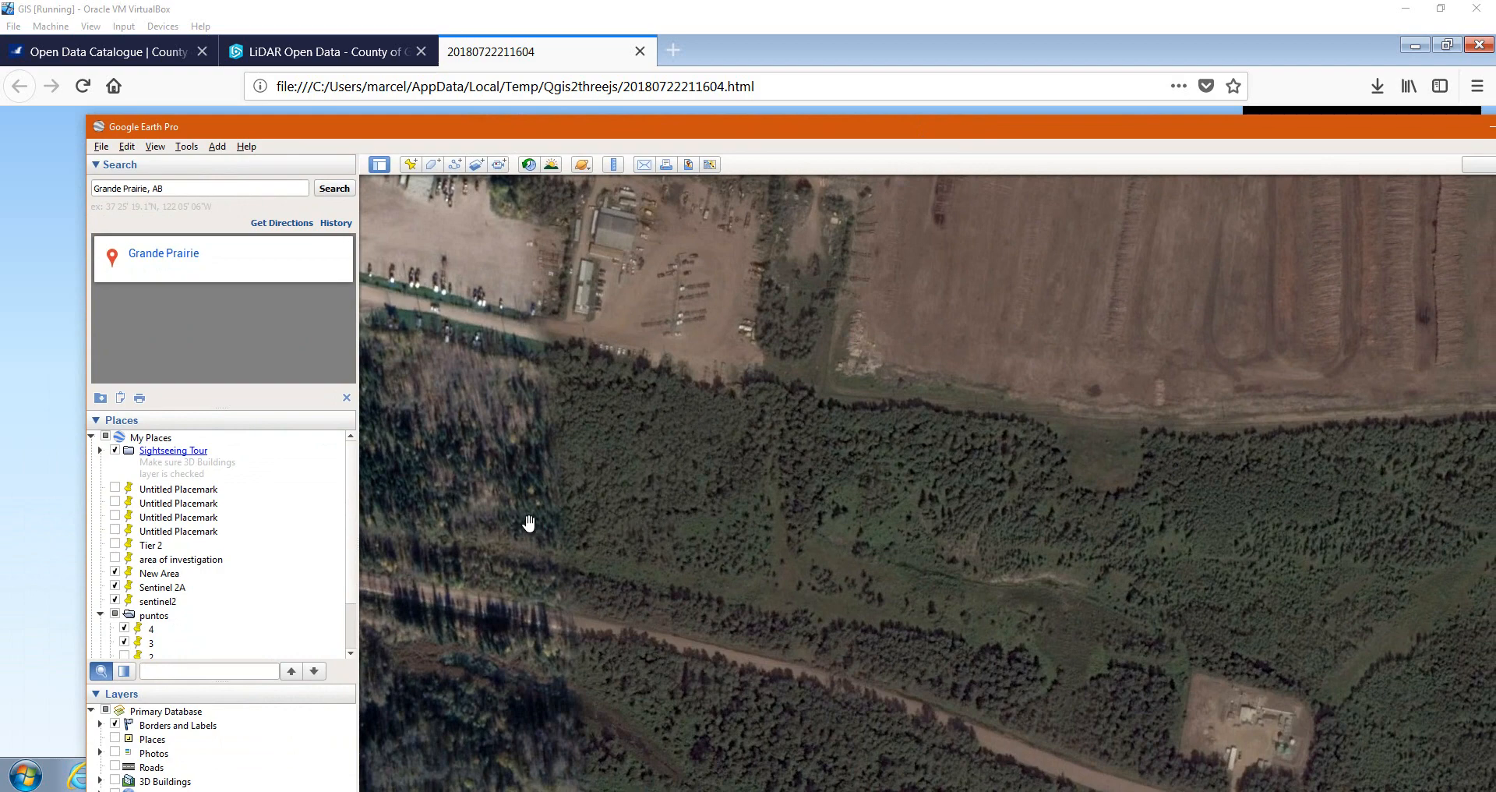
left_click_drag(973, 134, 0, 207)
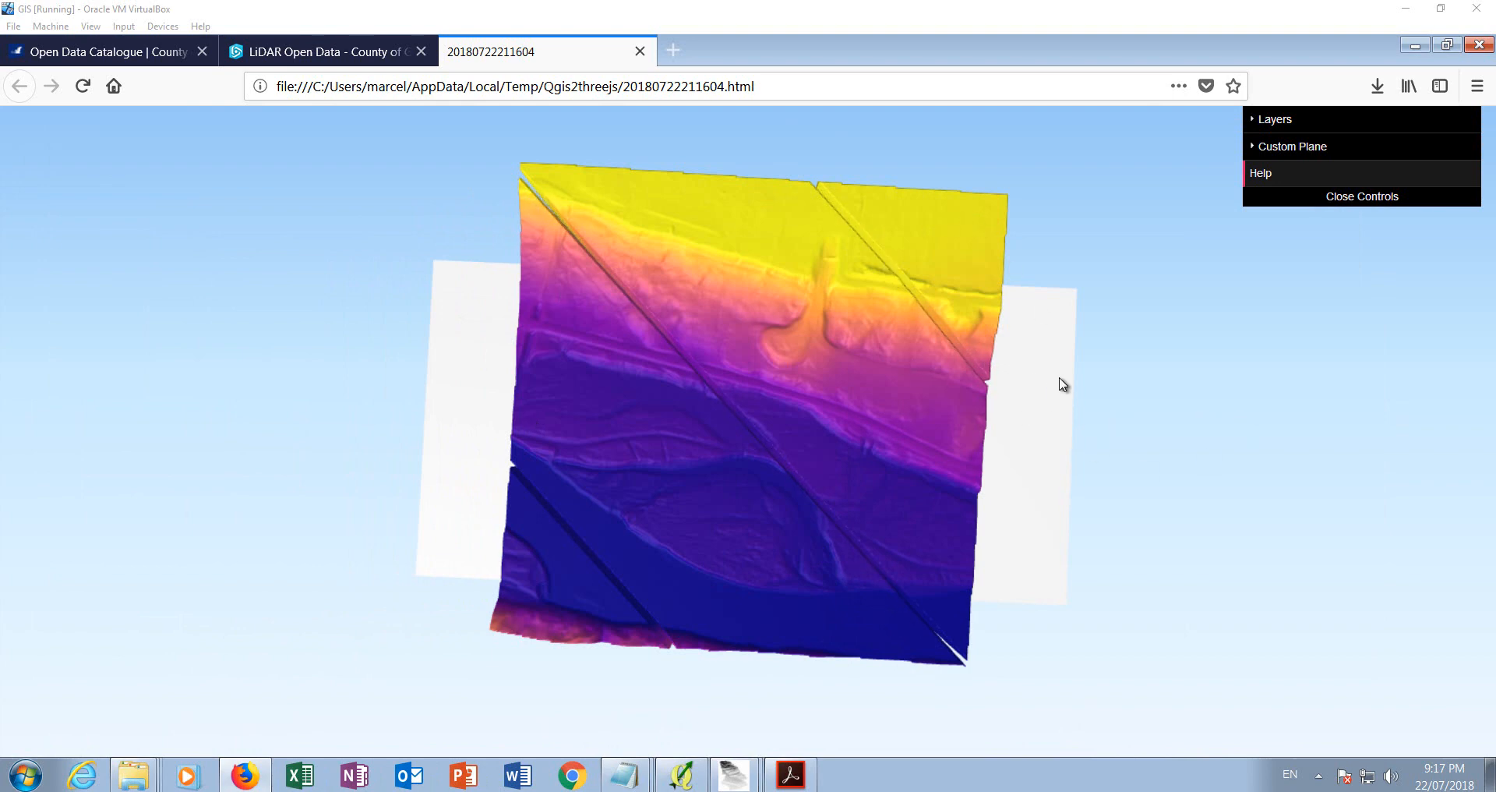
- Close the 3D terrain tab, return from Firefox to QGIS and hide the styled DEM layer
left_click(639, 51)
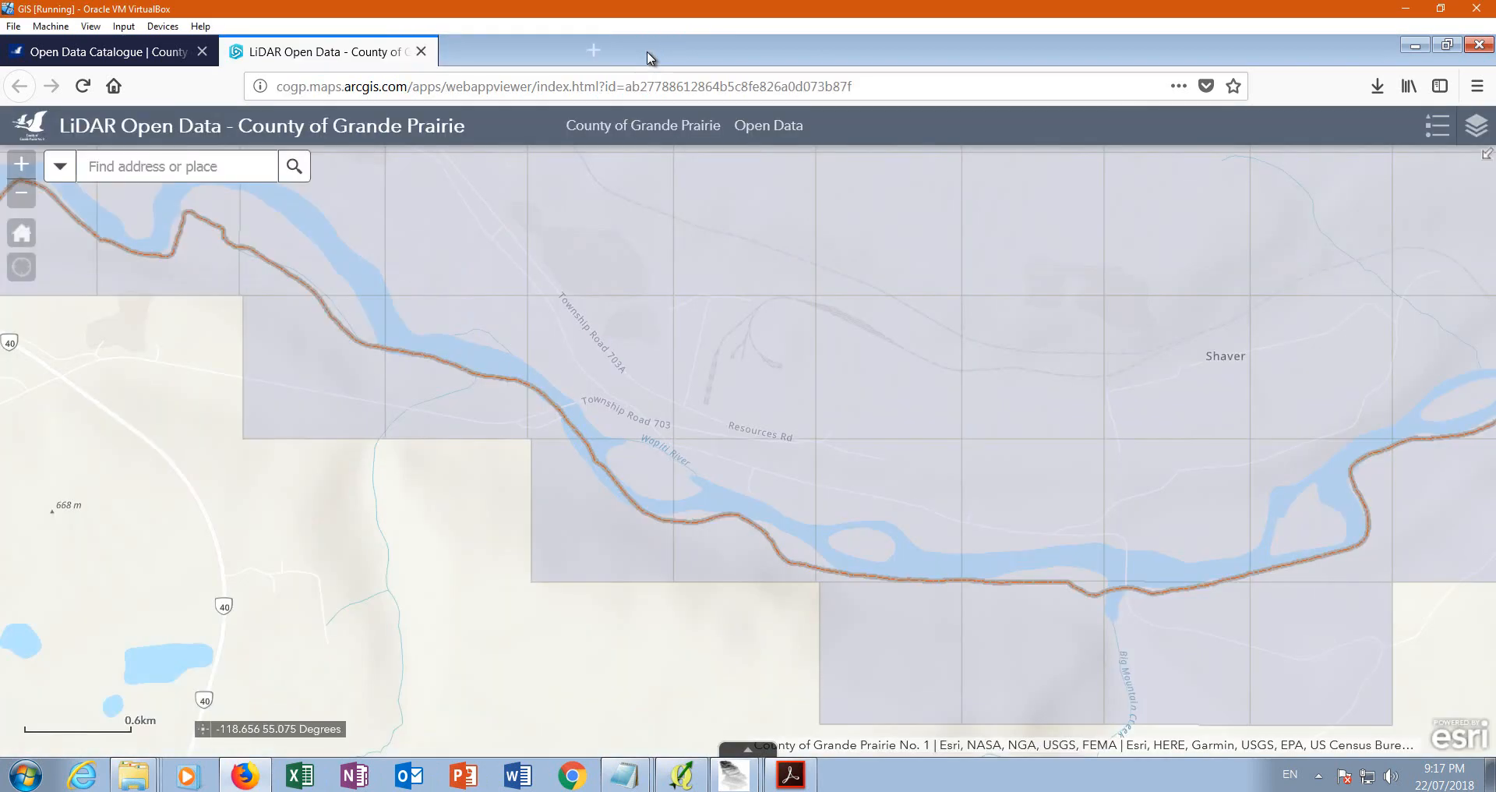
left_click(1415, 44)
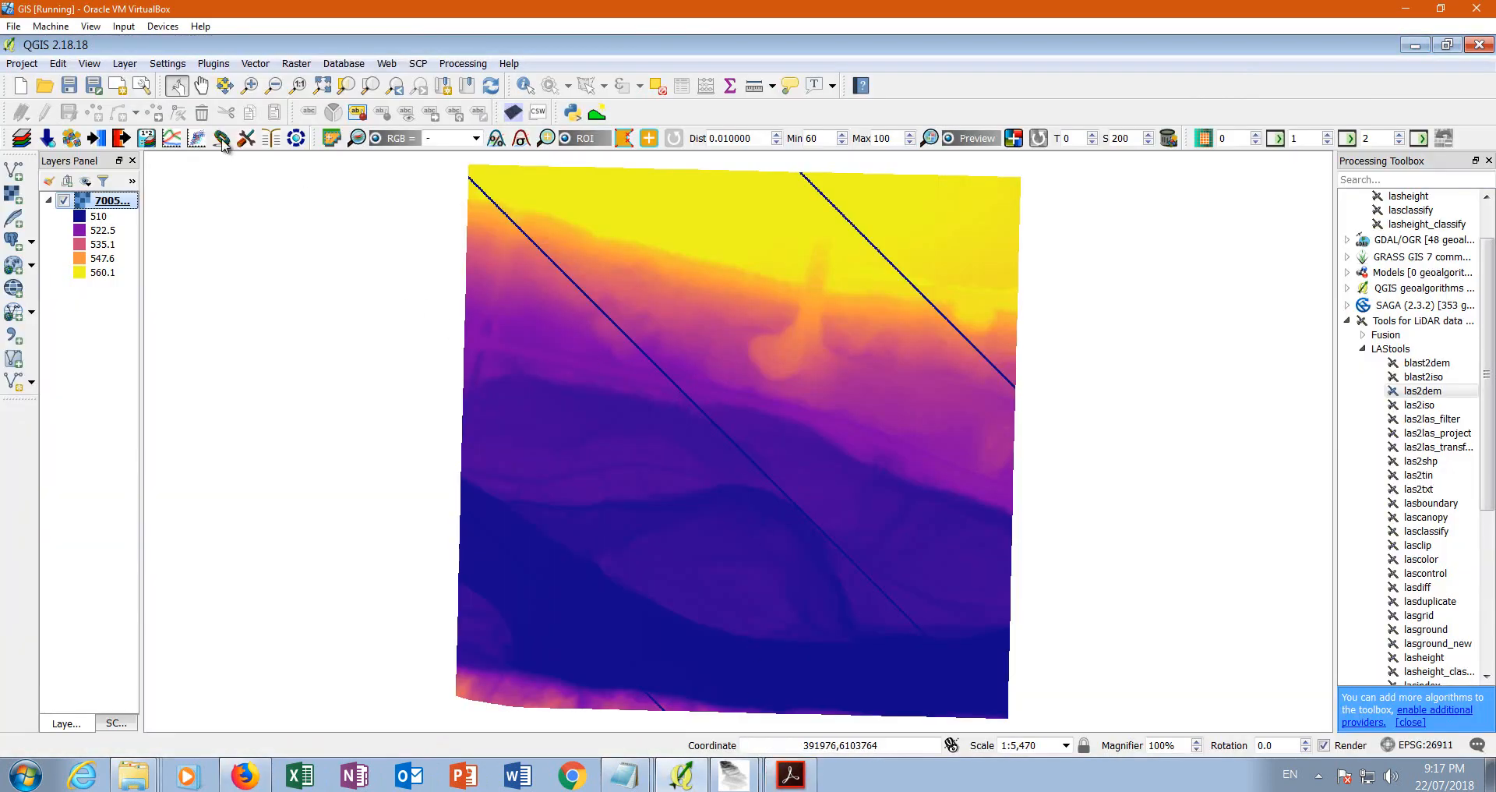
left_click(64, 201)
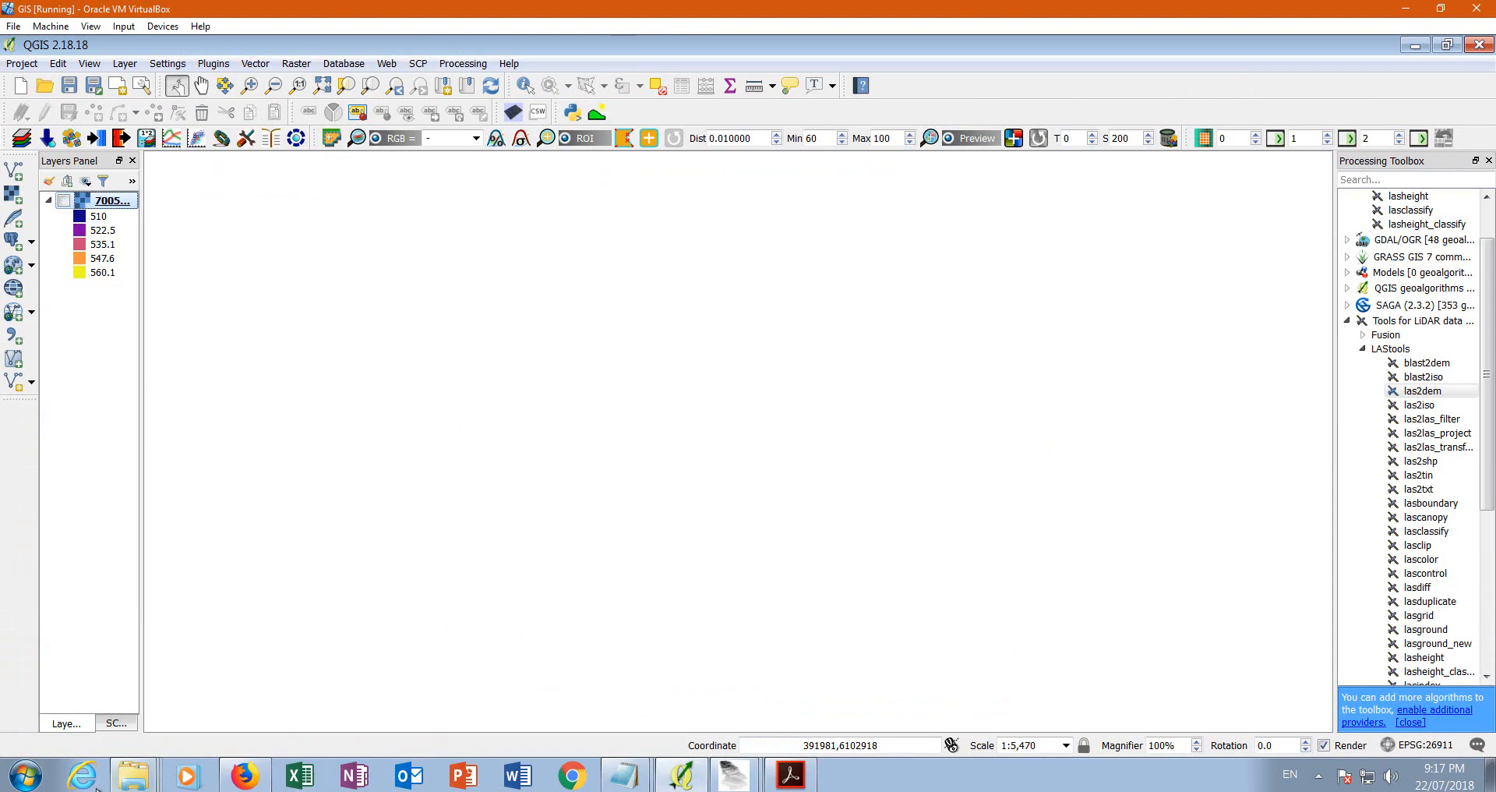
- Switch to the LAStools bin folder, launch blast2dem, accept its licence notice and maximize its window
left_click(128, 772)
left_click(116, 711)
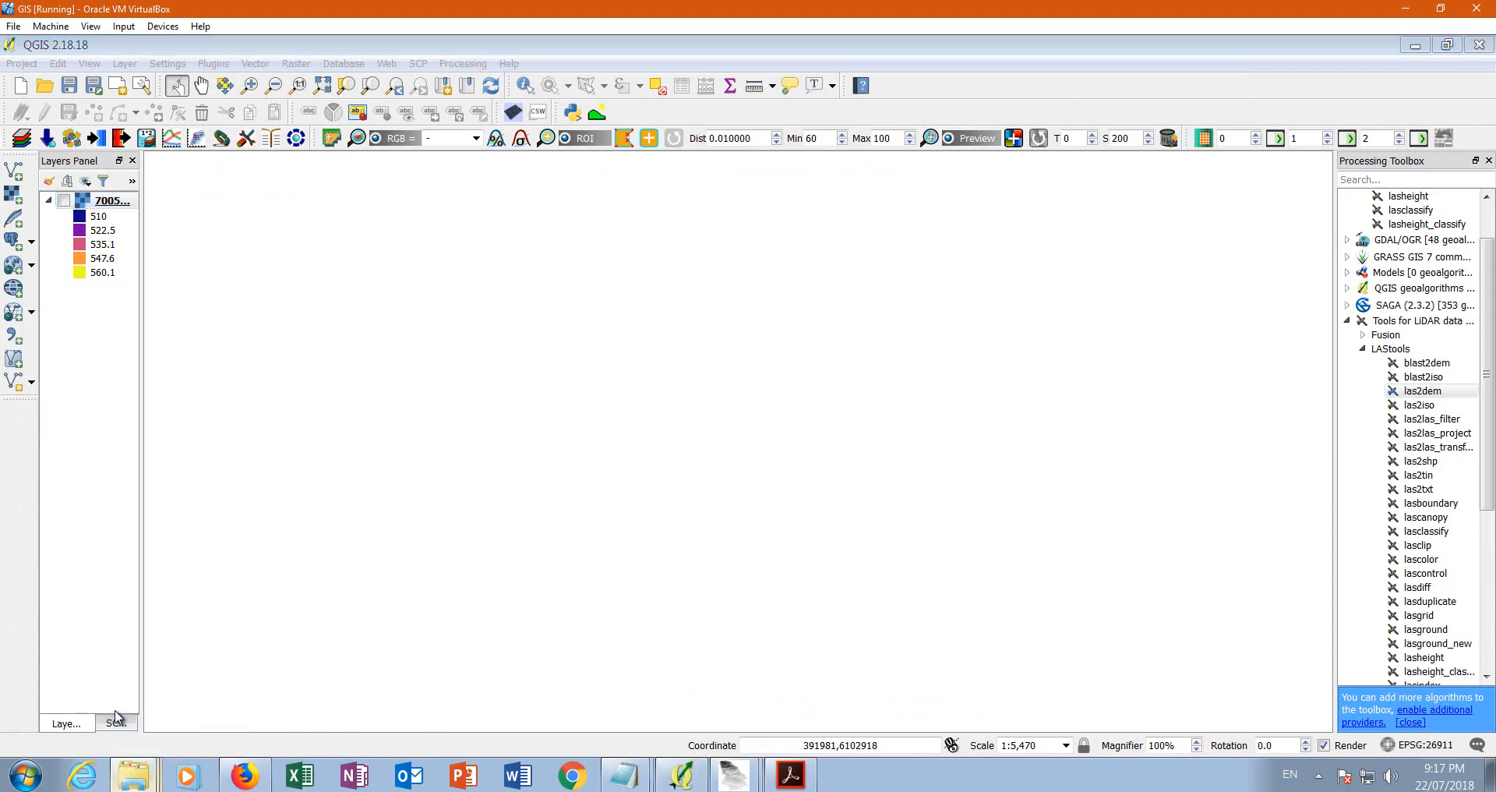
scroll(289, 512, "up", 1)
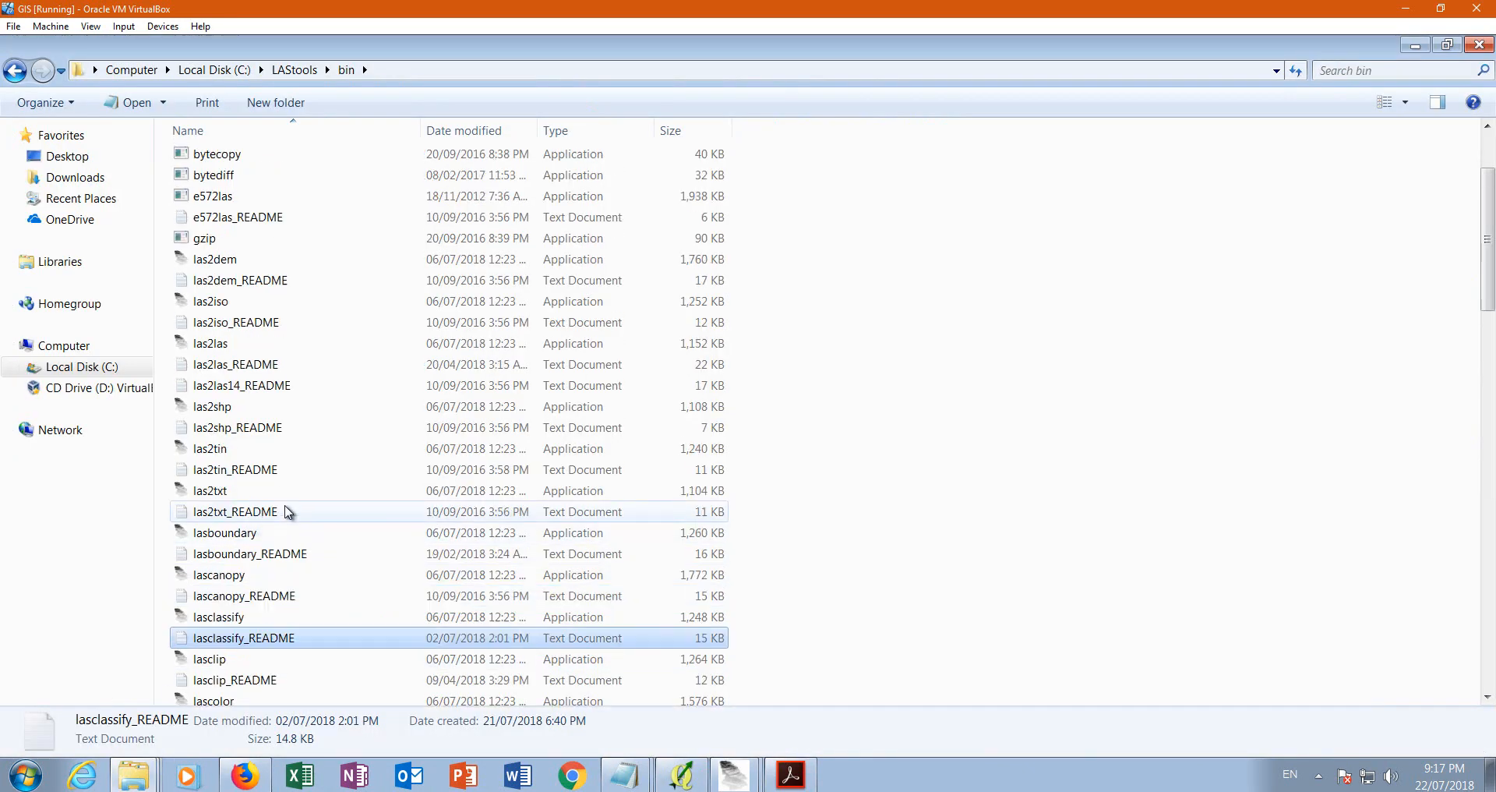
scroll(288, 512, "up", 2)
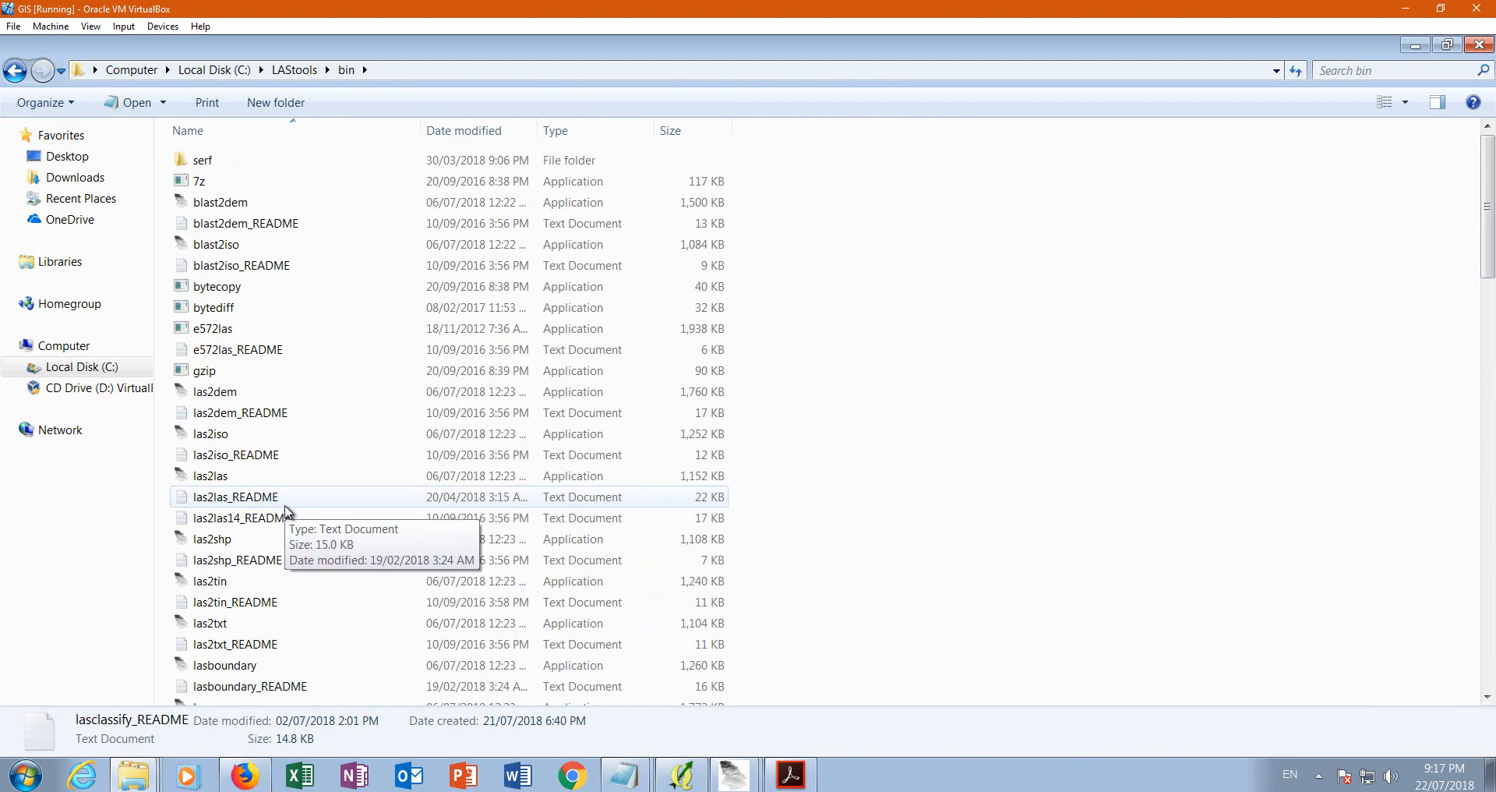
double_click(214, 204)
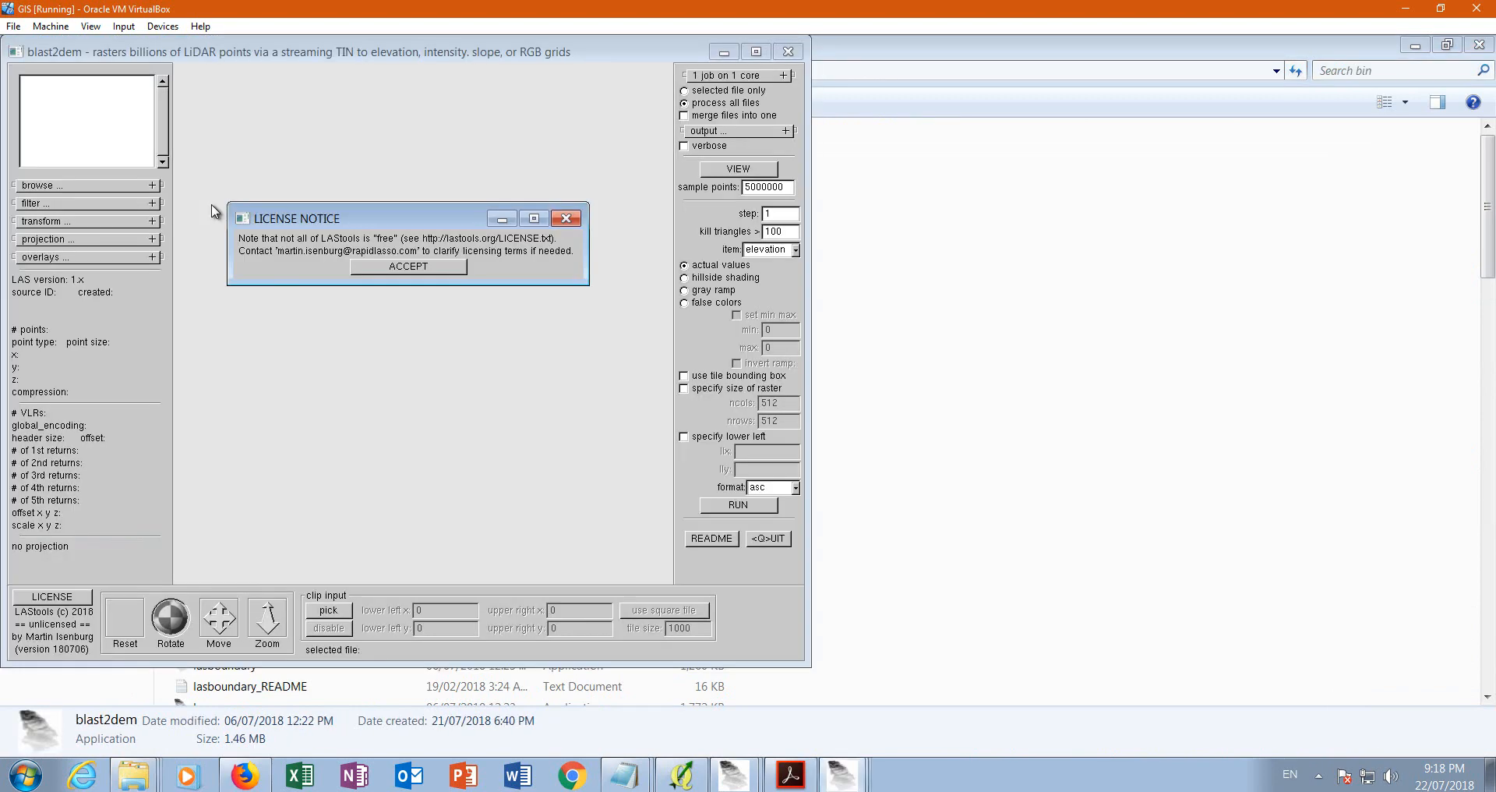
left_click(420, 267)
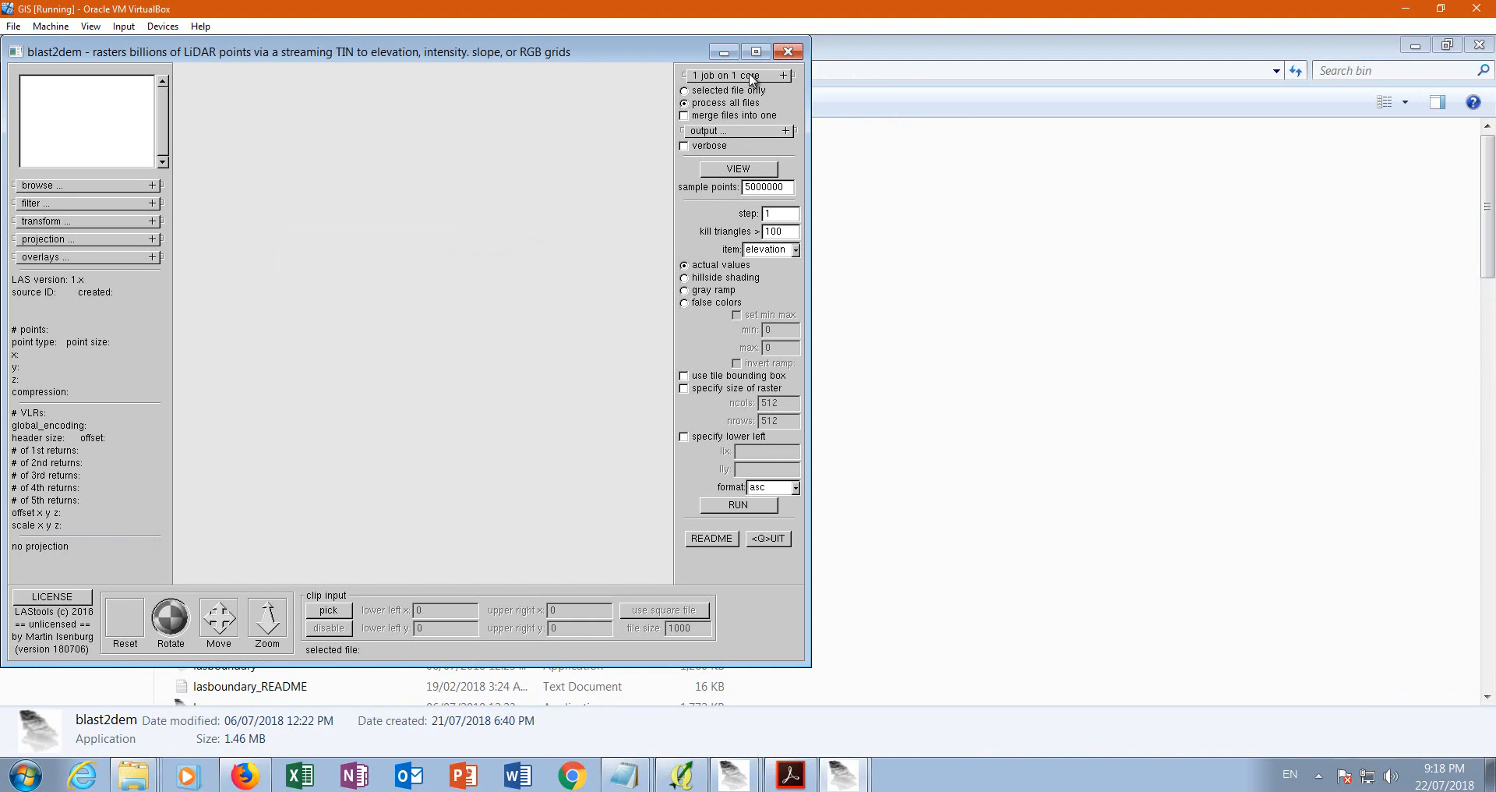
left_click(756, 51)
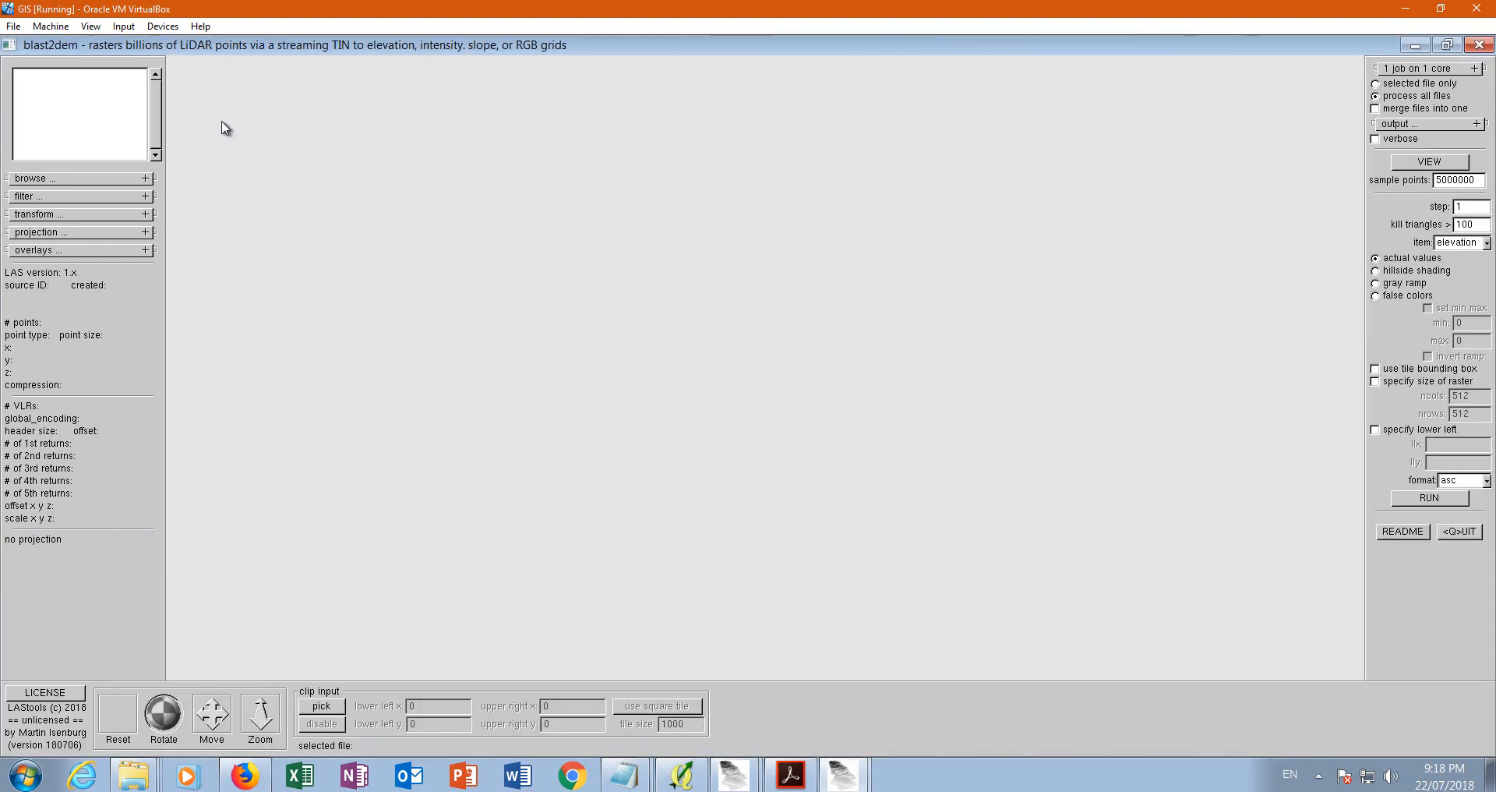
- Set the blast2dem input browser's directory to the root of the C: drive
left_click(77, 179)
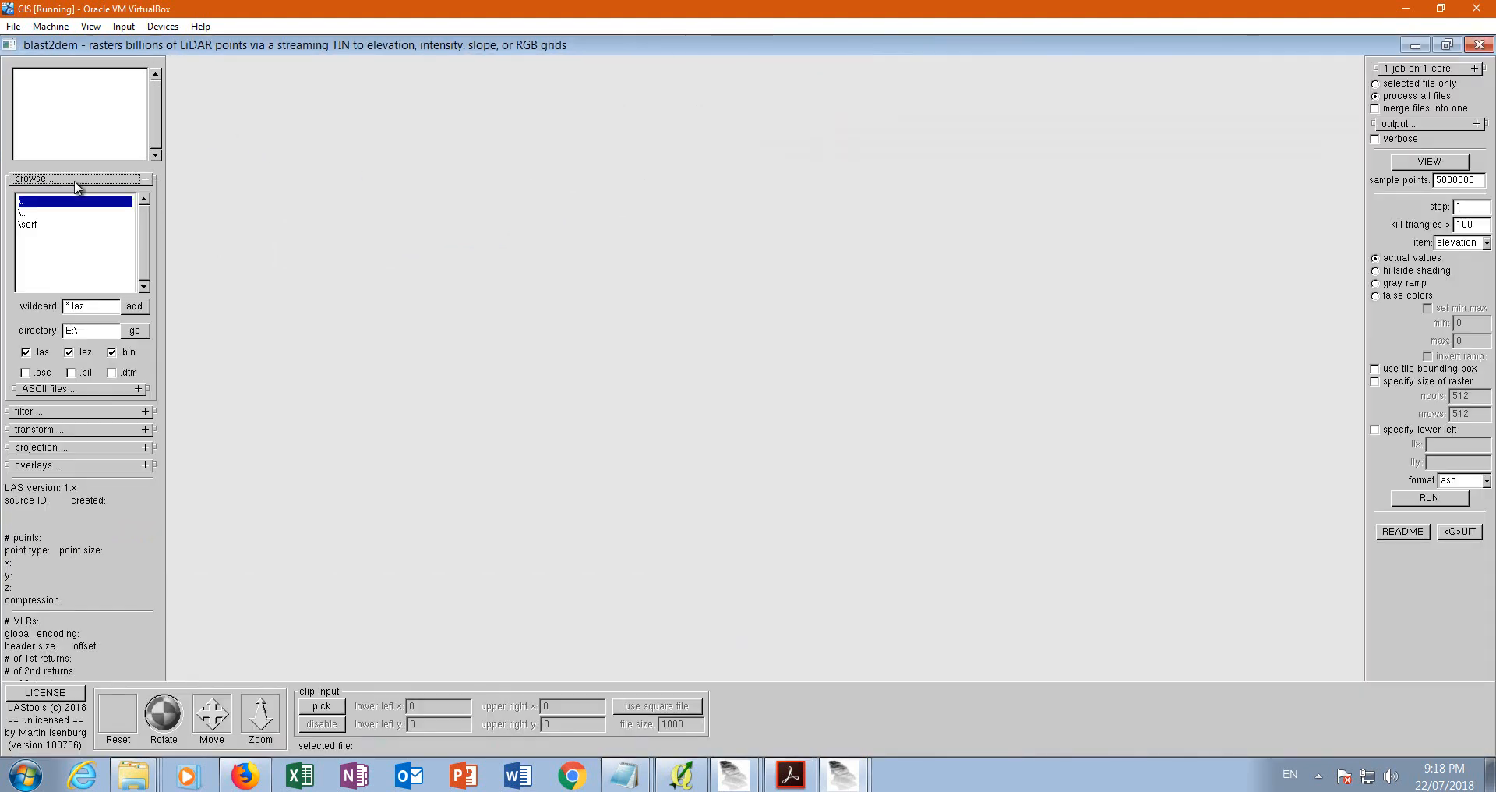
left_click(69, 331)
type("c")
type(":")
left_click(78, 413)
left_click(80, 412)
left_click(134, 331)
- Browse to the LIDAR folder inside Lesson 10 on the desktop and add 700515NW.las as blast2dem input
scroll(145, 249, "down", 2)
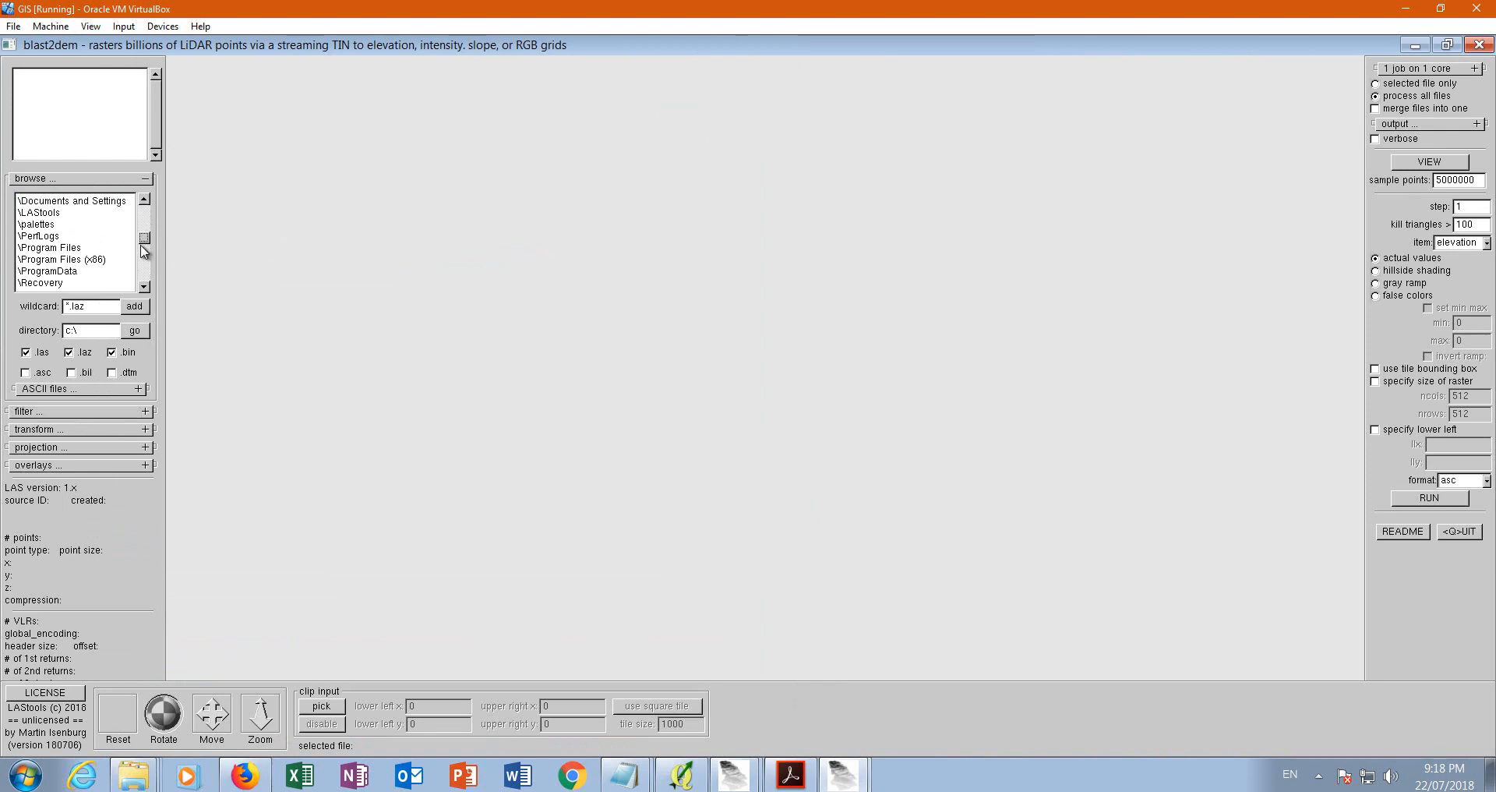
scroll(145, 241, "down", 3)
double_click(61, 272)
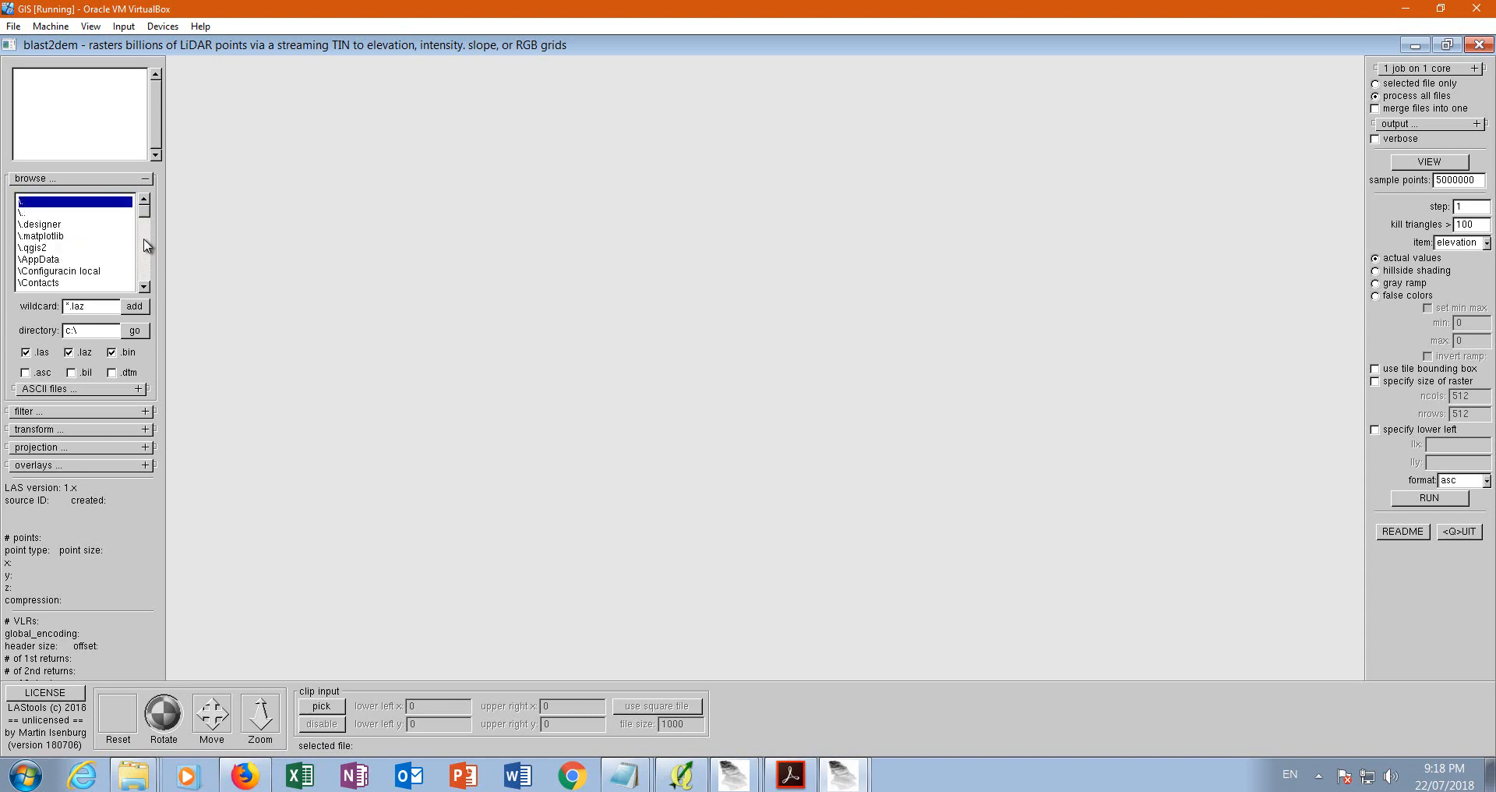
mouse_move(144, 217)
left_mouse_down()
mouse_move(145, 272)
mouse_move(146, 244)
left_mouse_up()
double_click(53, 224)
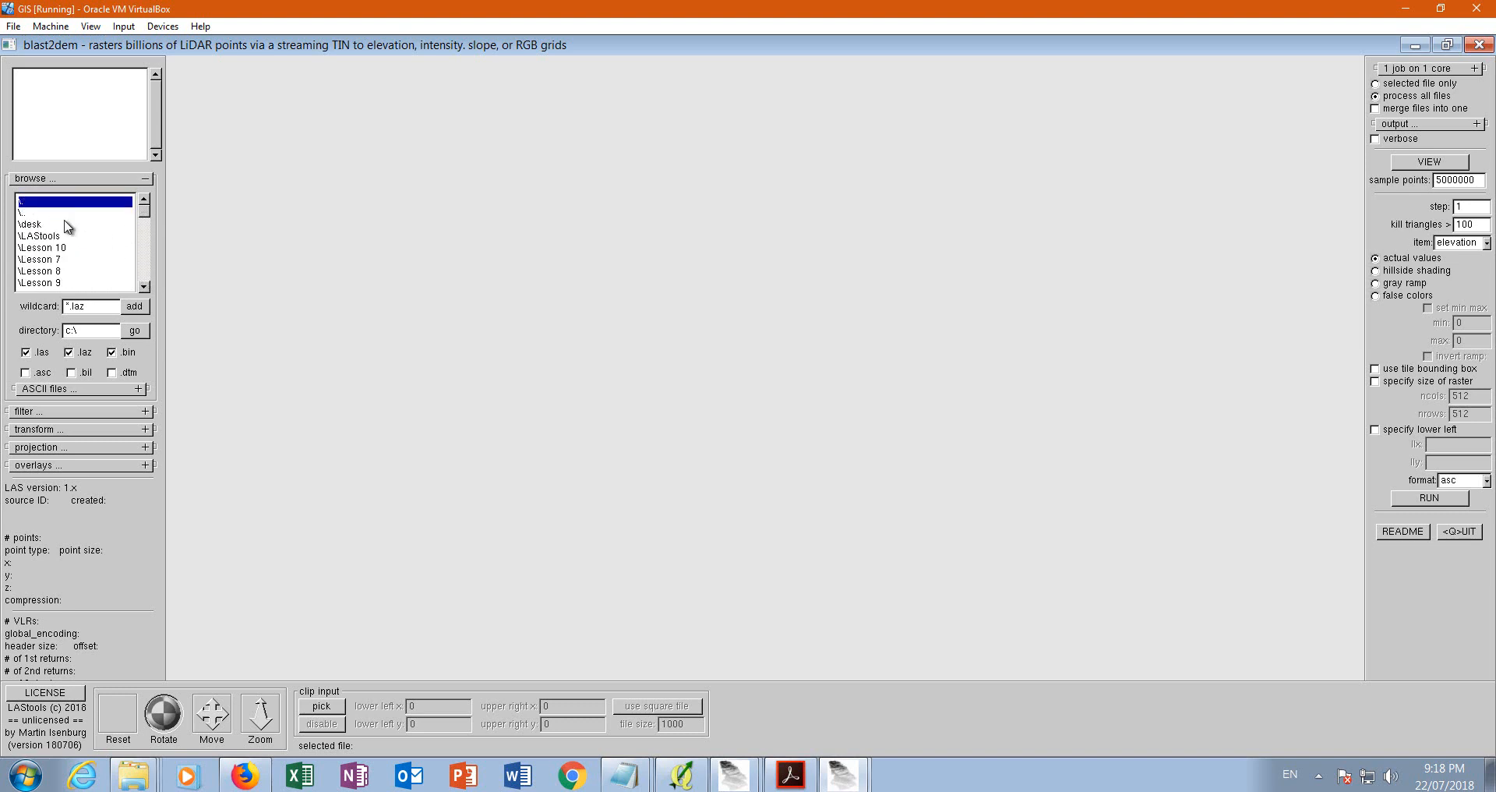
double_click(49, 246)
double_click(38, 216)
double_click(59, 249)
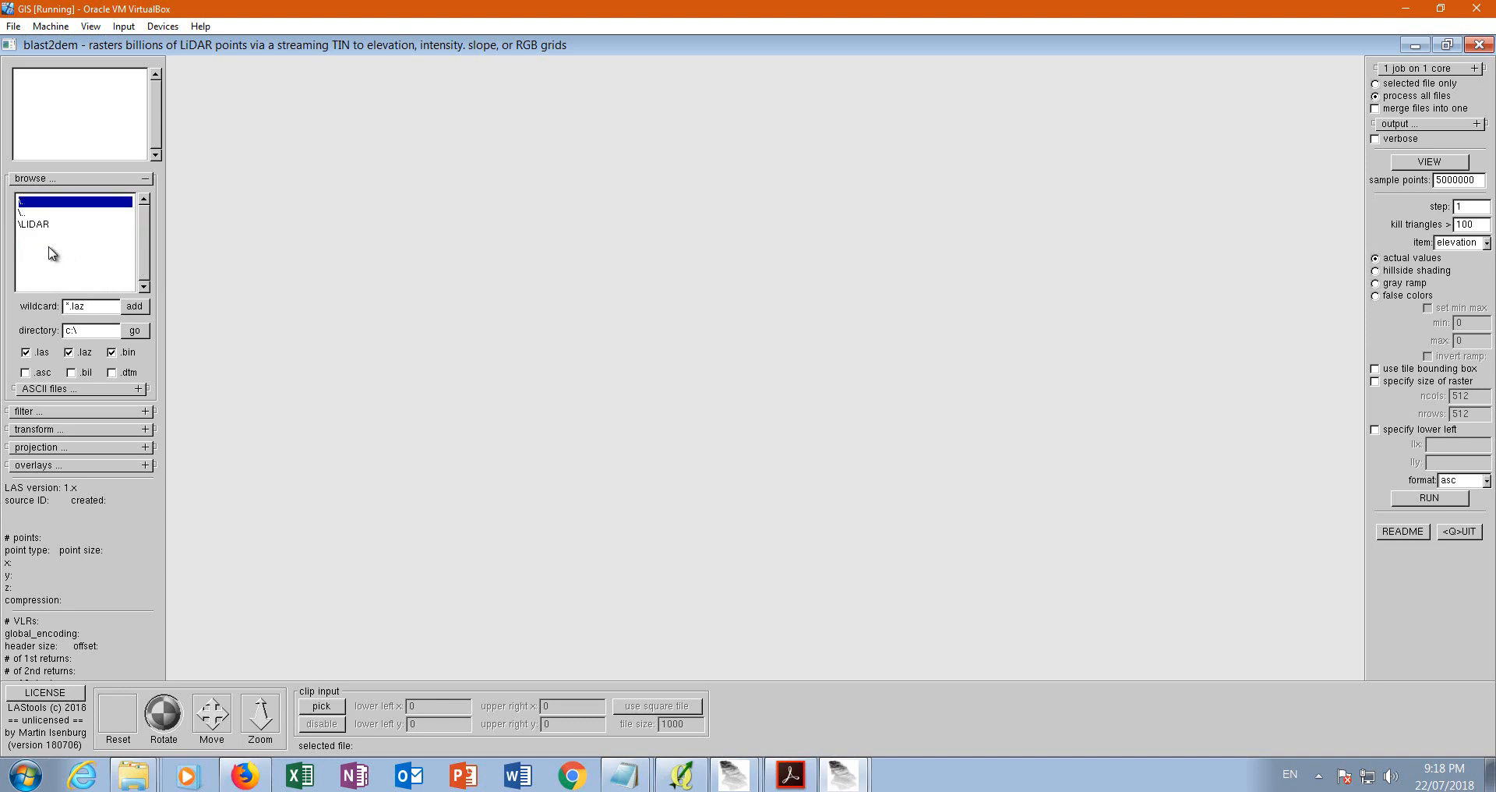
double_click(51, 226)
double_click(52, 224)
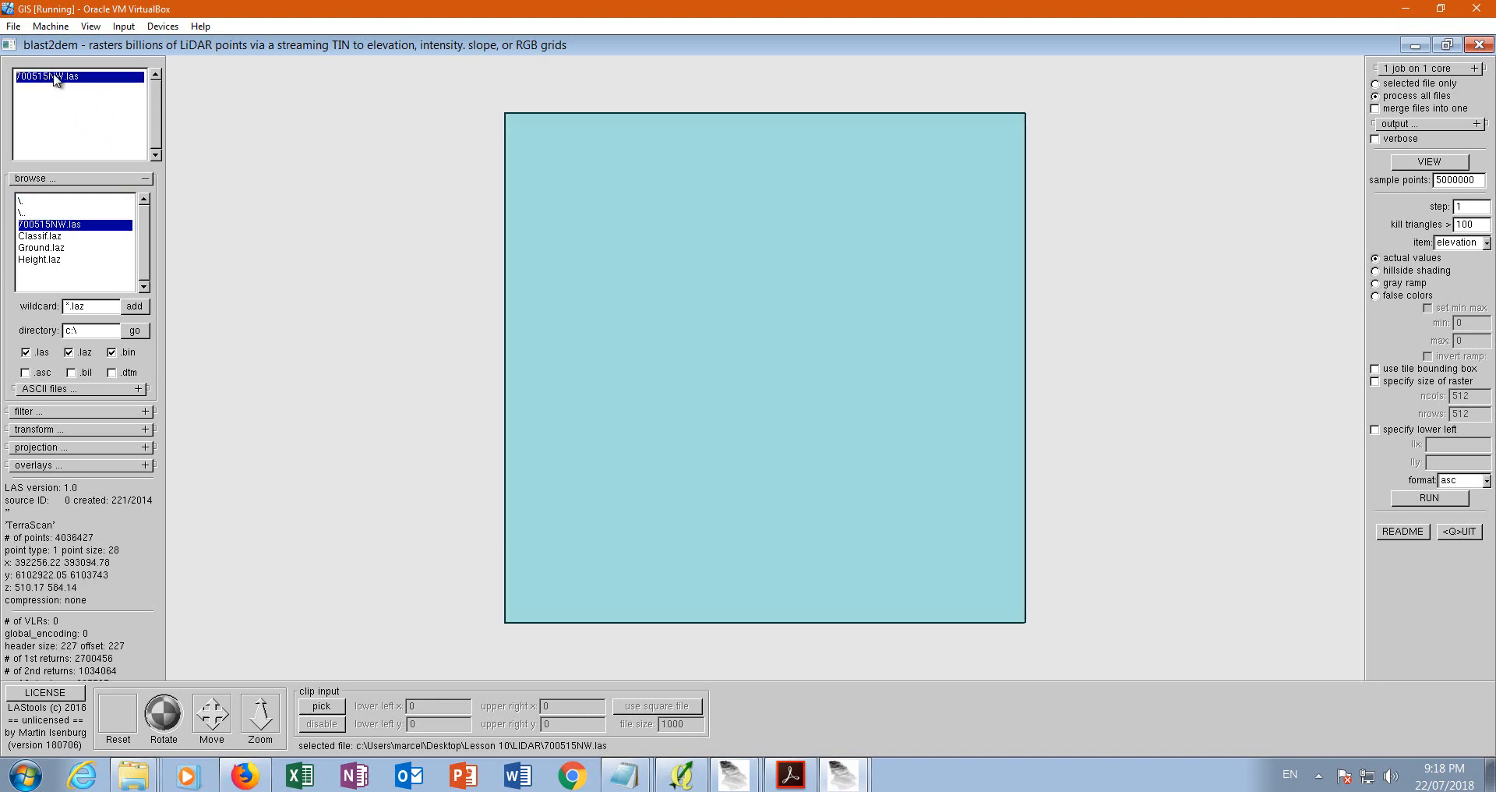
- Add a keep_classification filter with value 2 to the blast2dem input
left_click(59, 413)
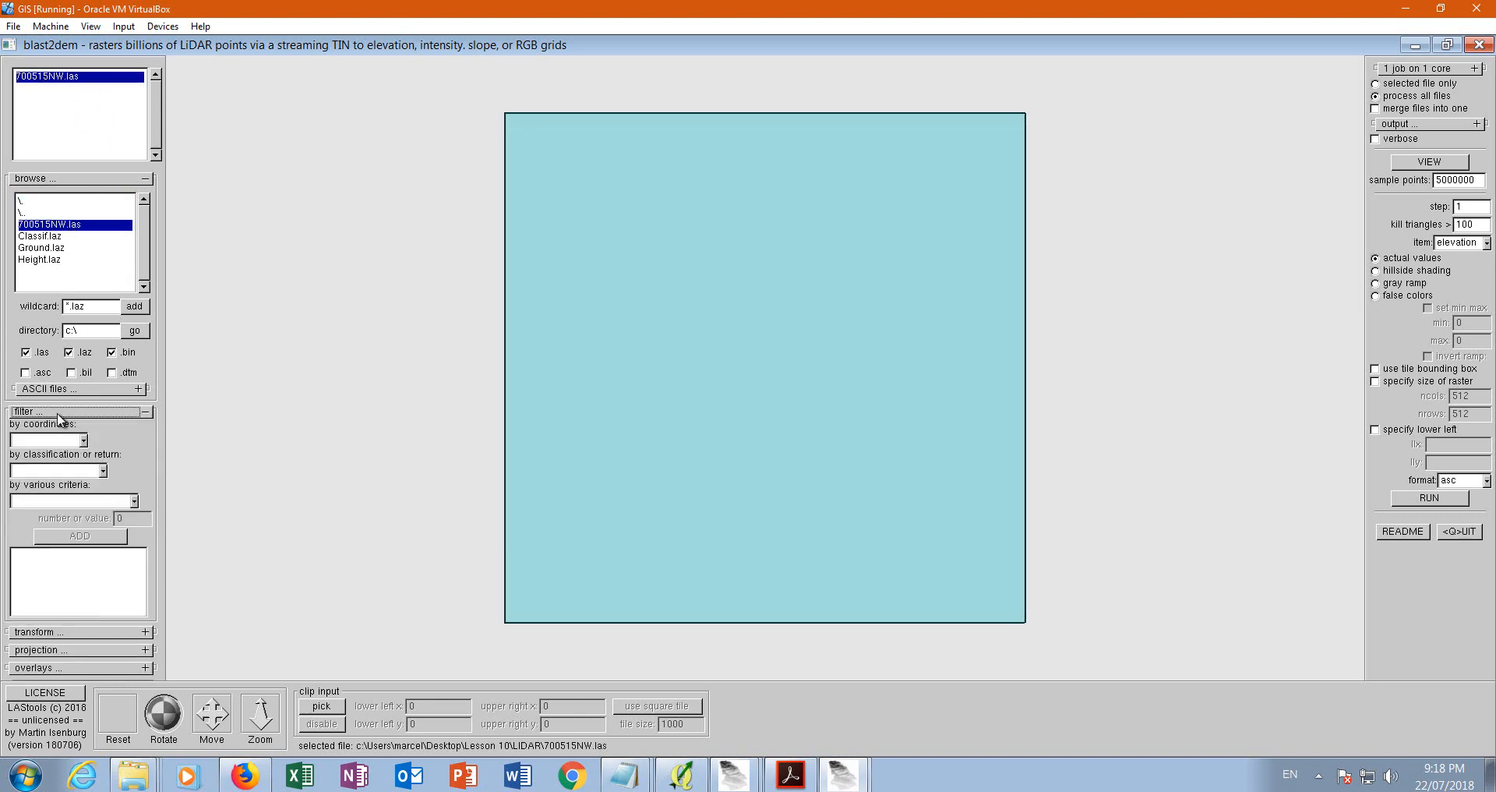
left_click(102, 472)
left_click(178, 347)
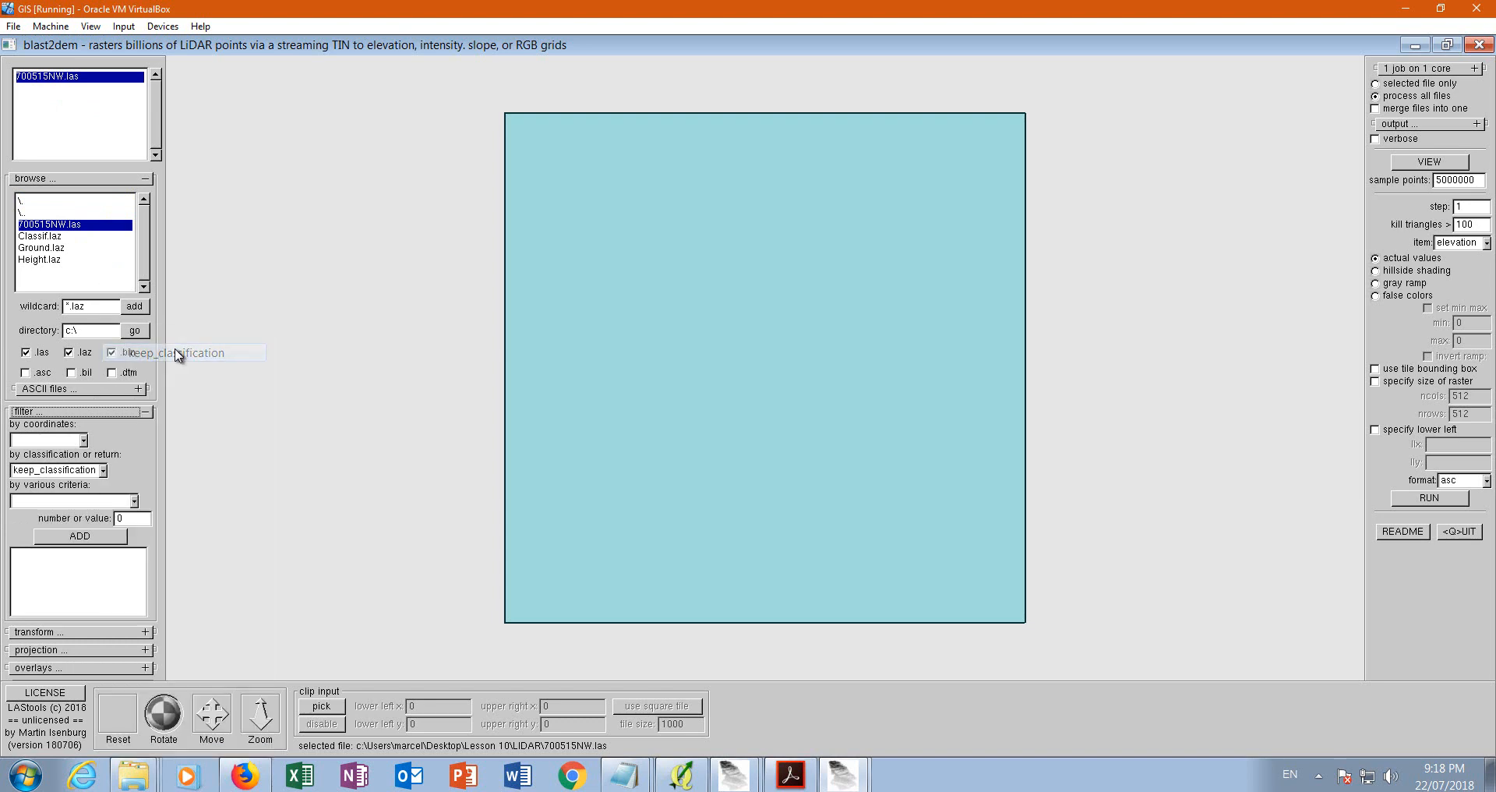
double_click(138, 522)
type("2")
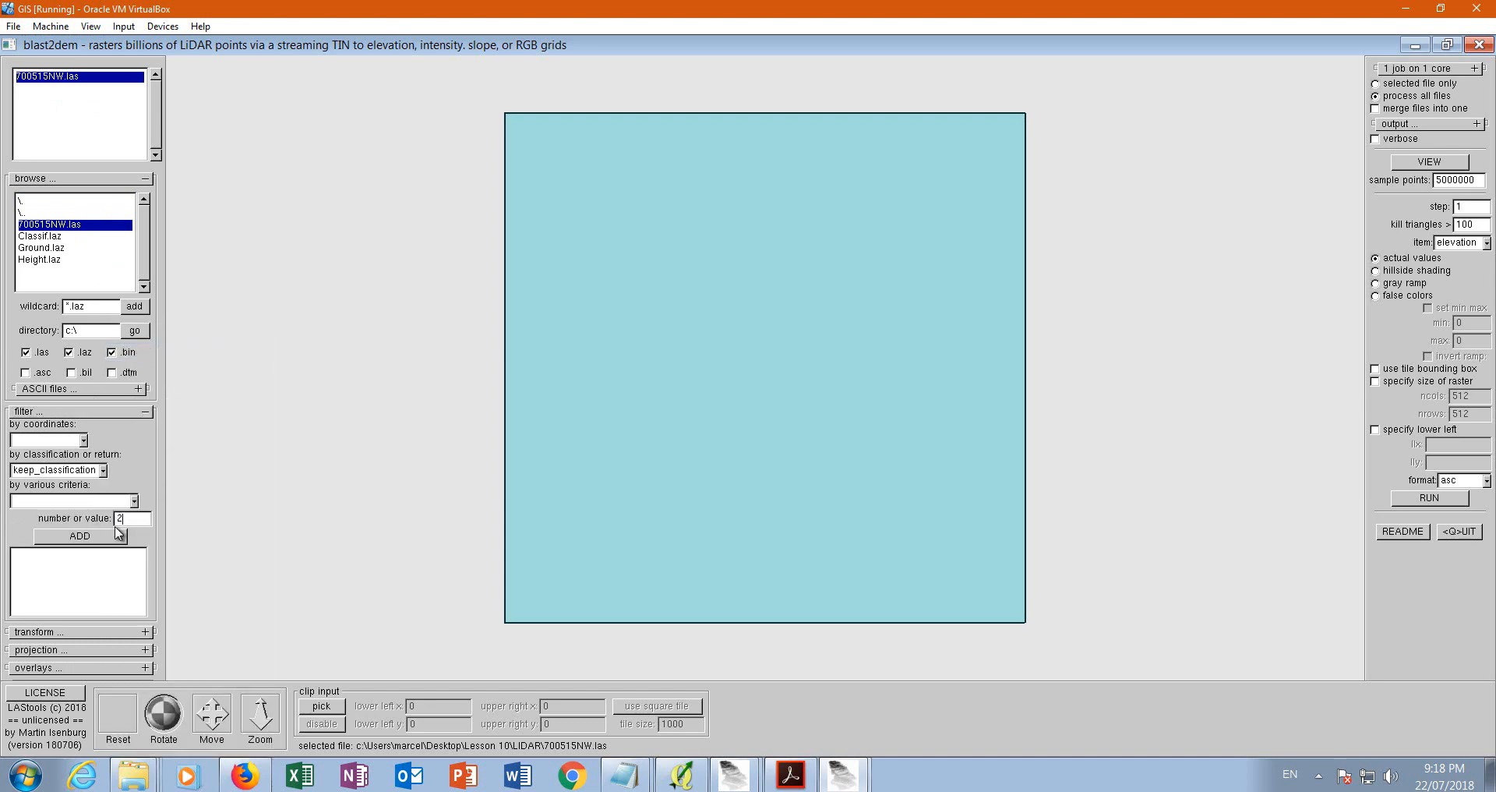
left_click(80, 536)
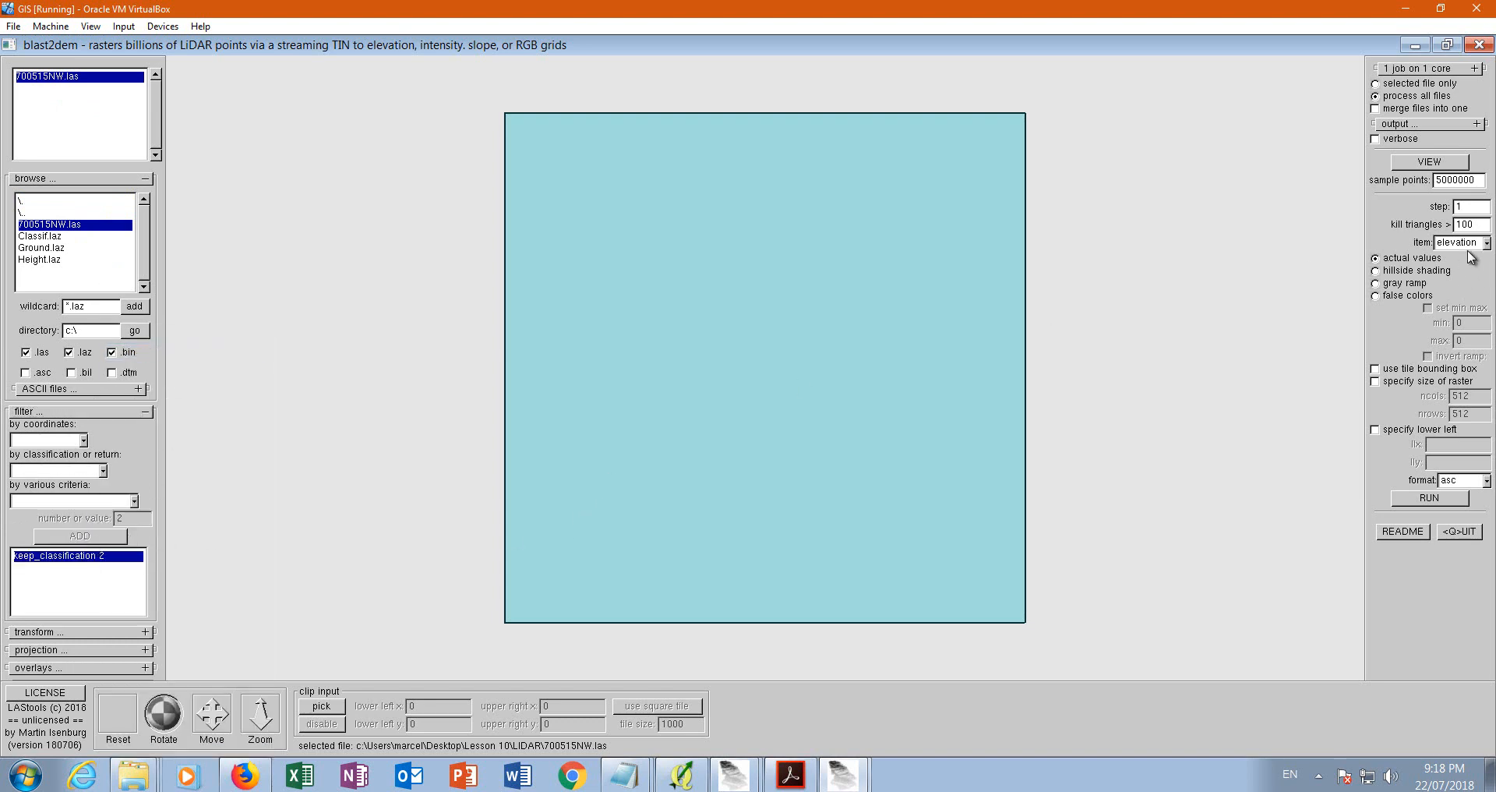
- Set the blast2dem output appendix to DE2 and the step to 0.5
left_click(1433, 124)
left_click(1469, 166)
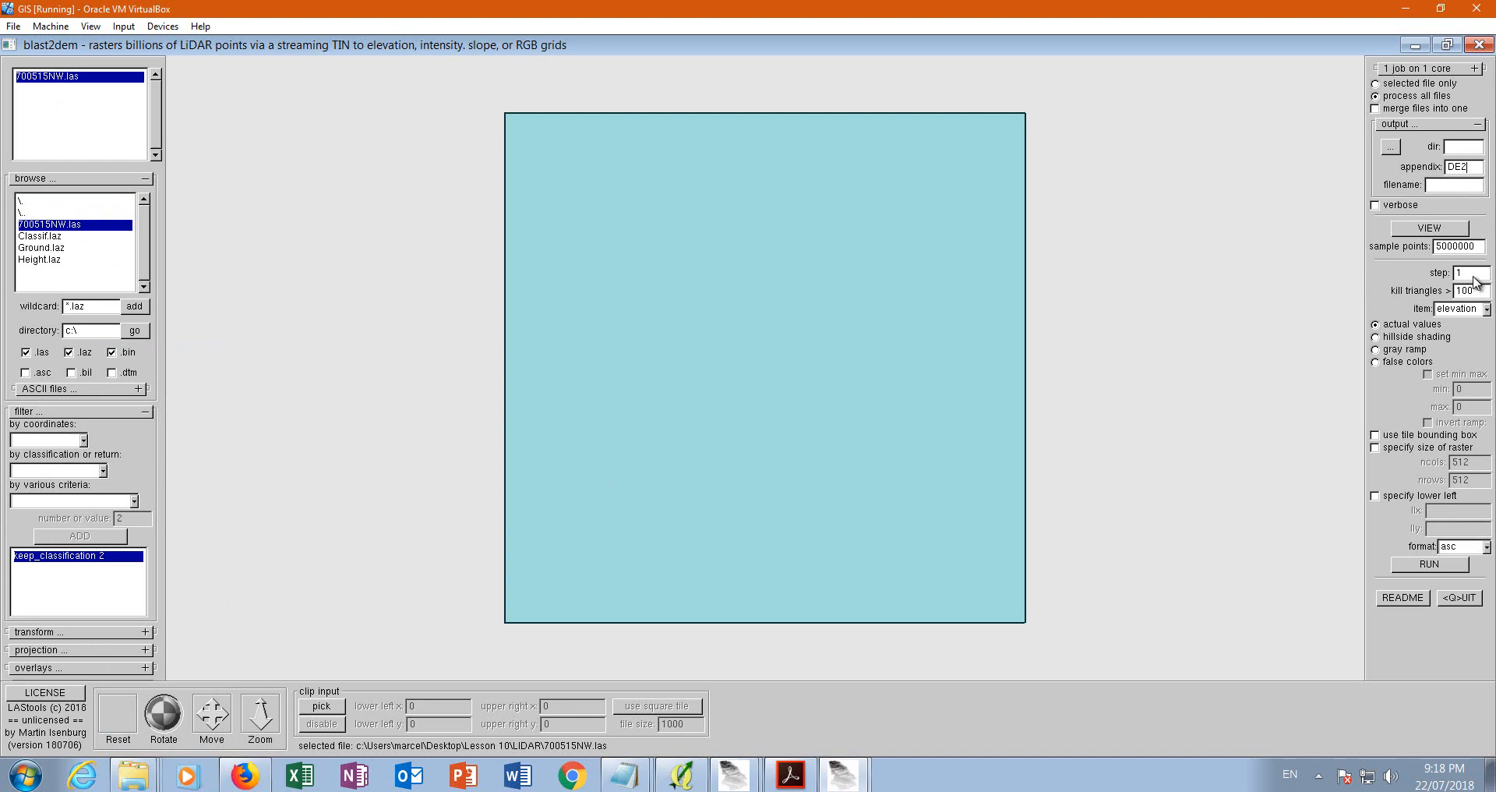
left_click_drag(1463, 278, 1441, 273)
- Move the blast2dem window beside its console and run the elevation export in asc format
left_click(1451, 49)
left_click_drag(508, 56, 1252, 78)
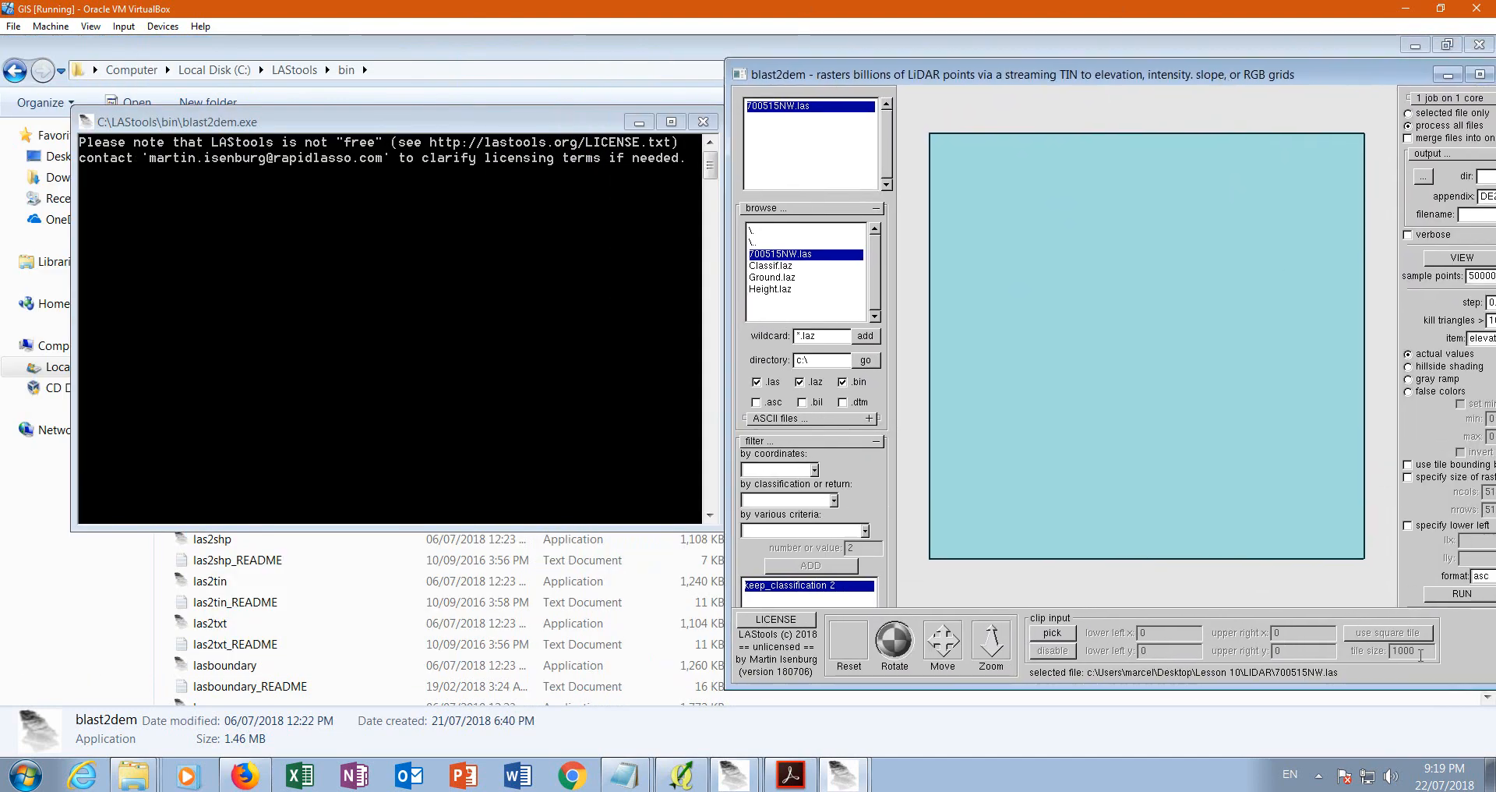
left_click(1450, 595)
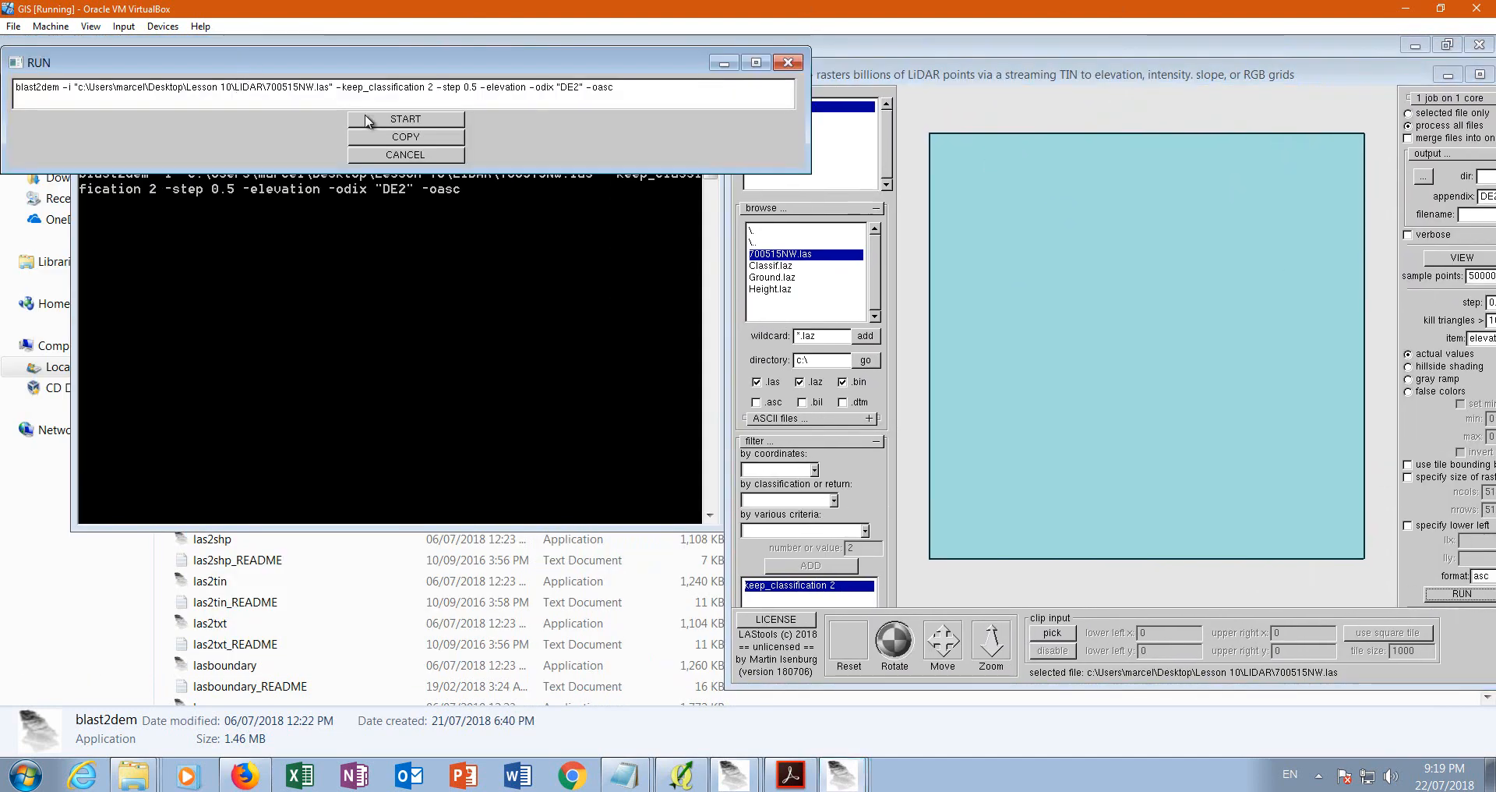
left_click(401, 119)
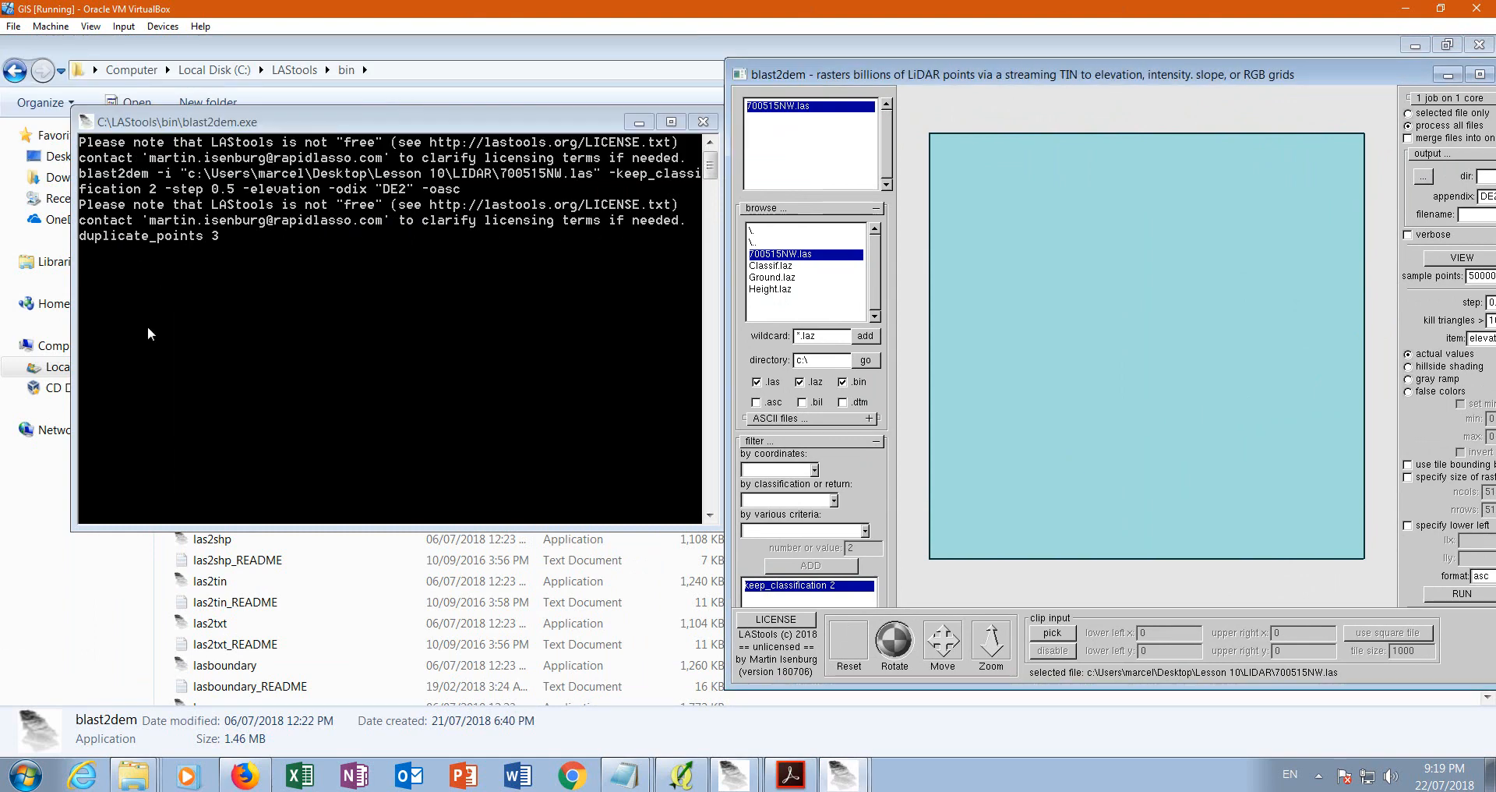
- Switch to QGIS, add 700515NWDE2.asc as a raster layer and remove the previous DEM layer
left_click(681, 775)
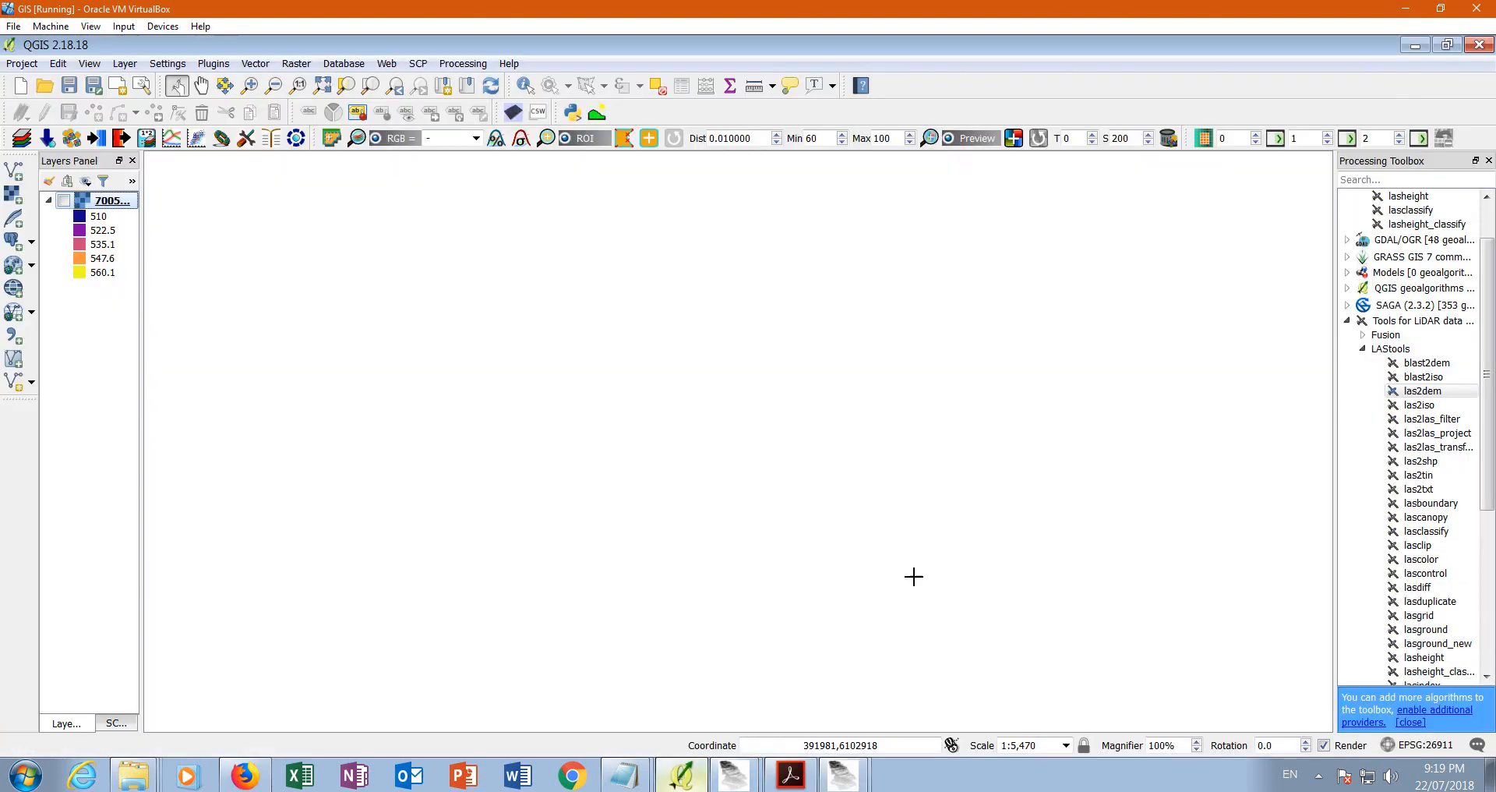
left_click(23, 201)
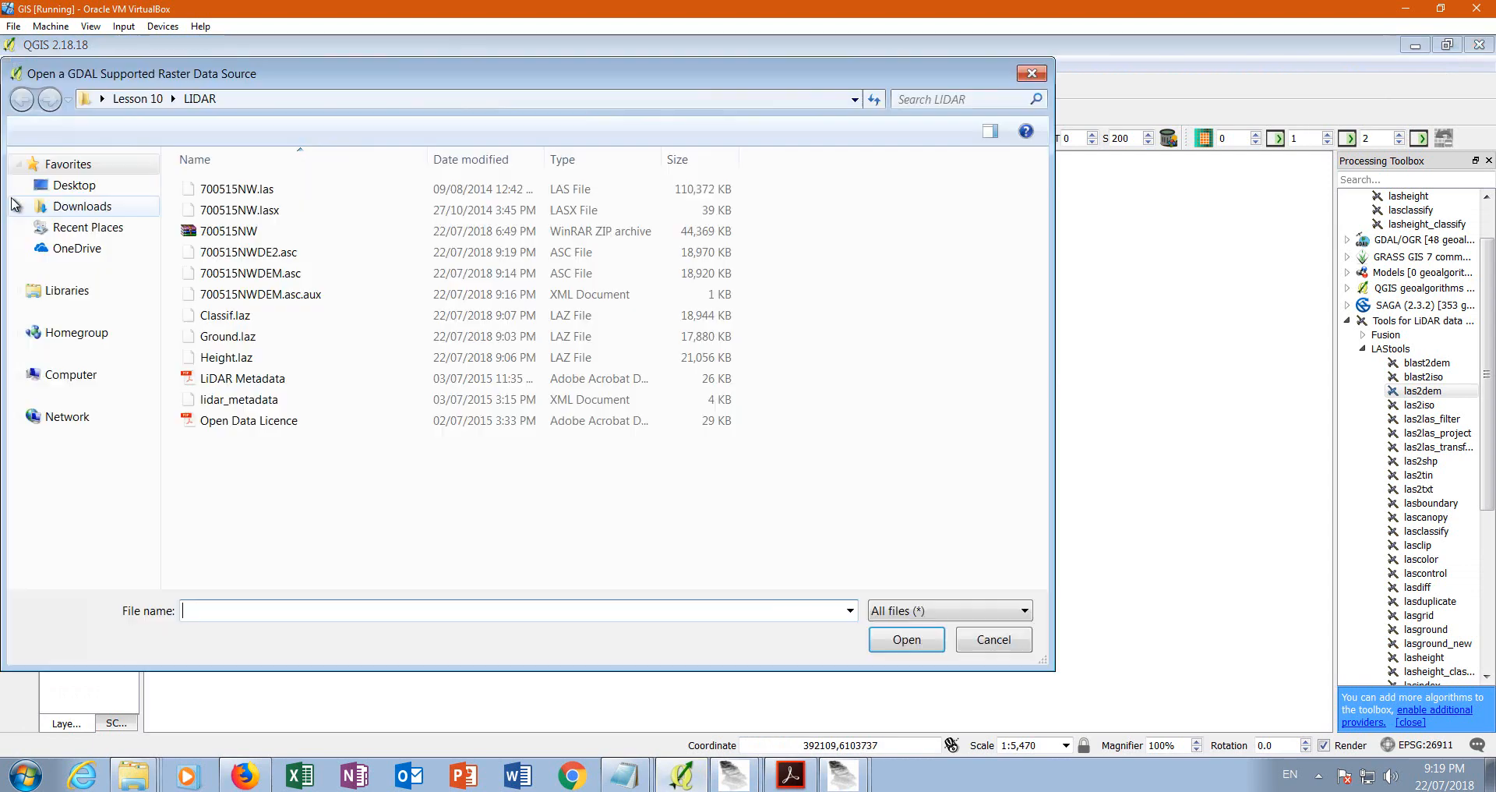
left_click(260, 251)
double_click(259, 252)
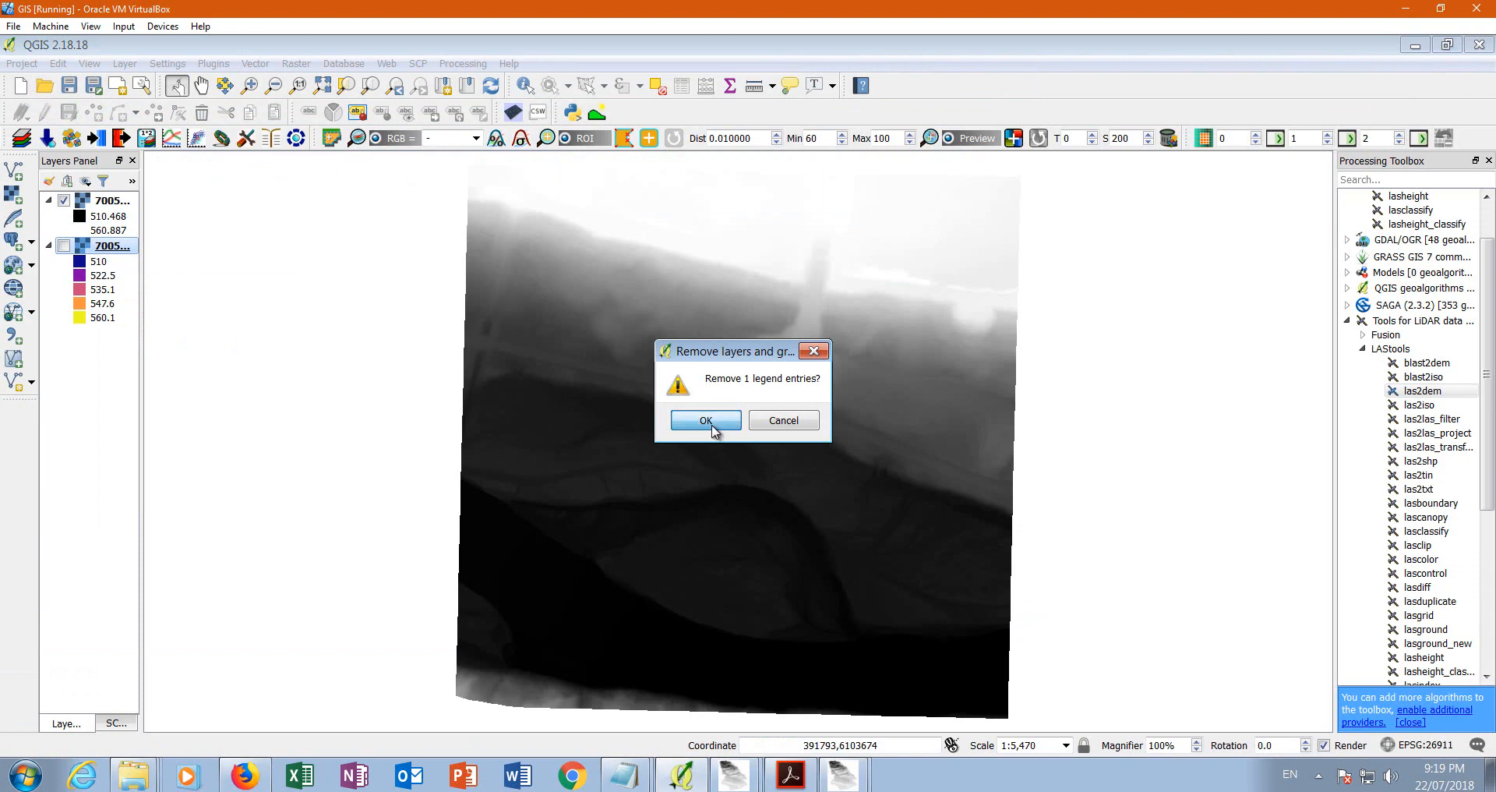
left_click(775, 422)
right_click(108, 206)
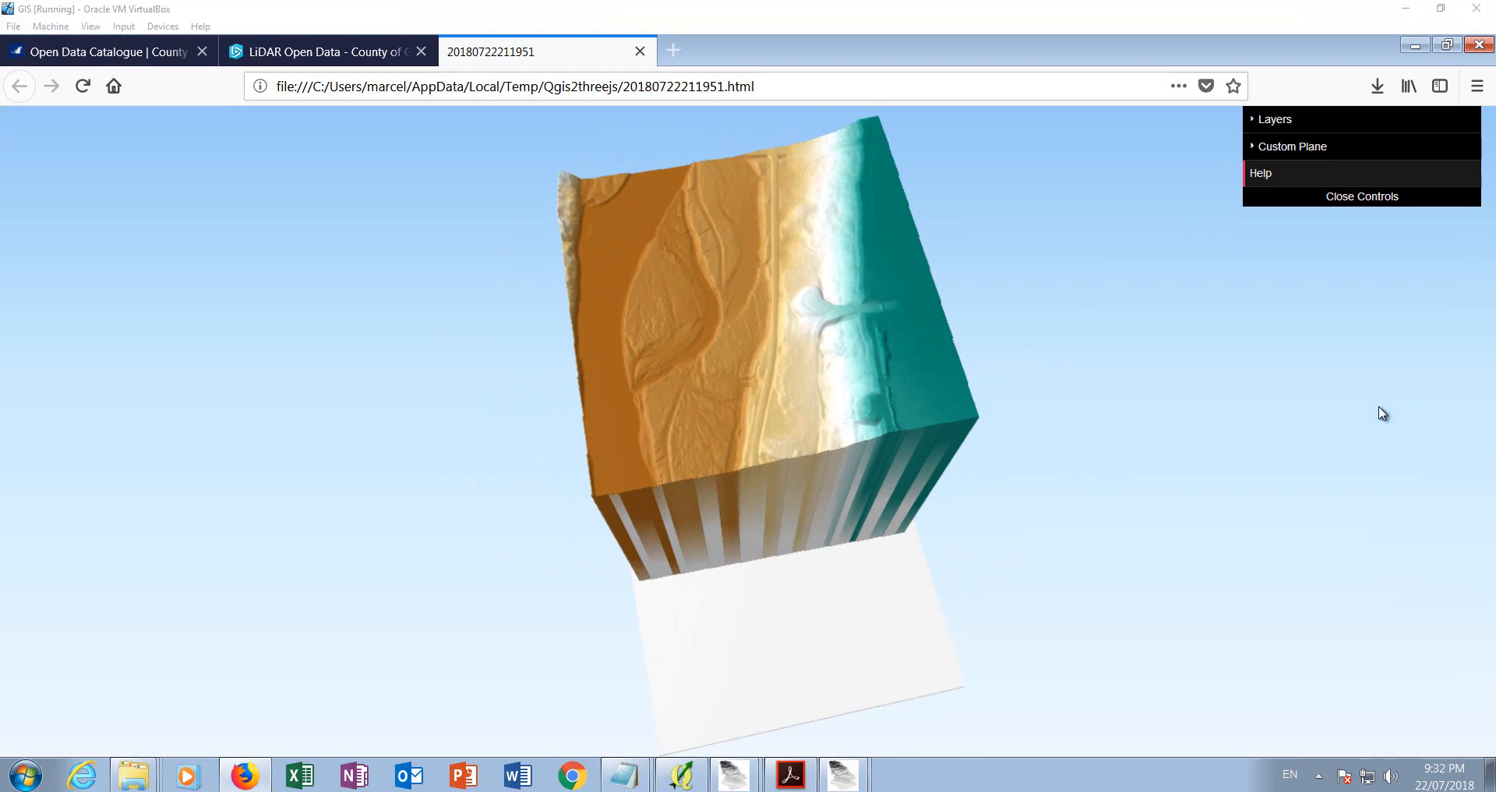
- Close Firefox with all its tabs, minimize QGIS, close blast2dem and las2dem, and clear the desktop view
left_click(1479, 45)
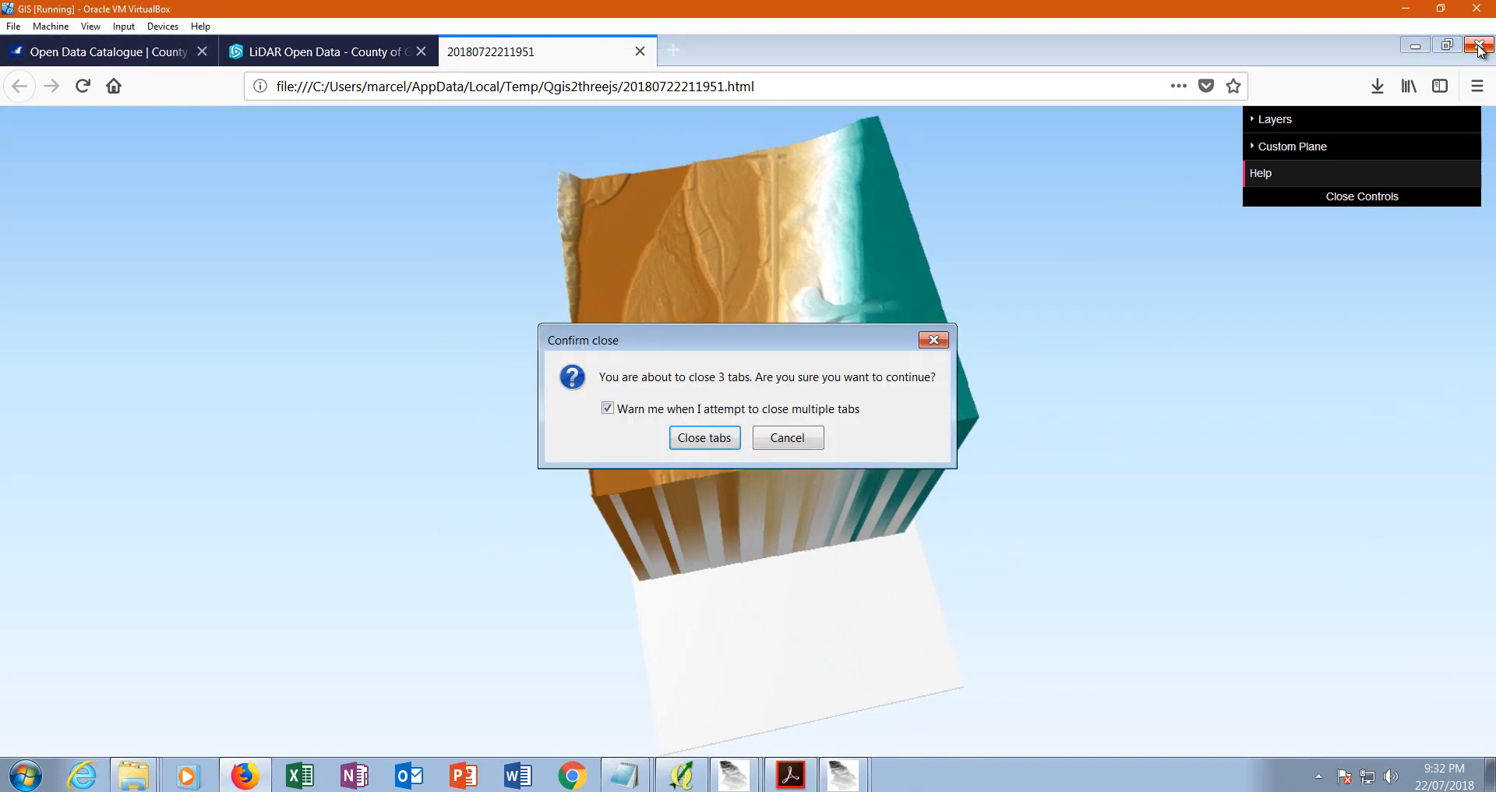
left_click(705, 438)
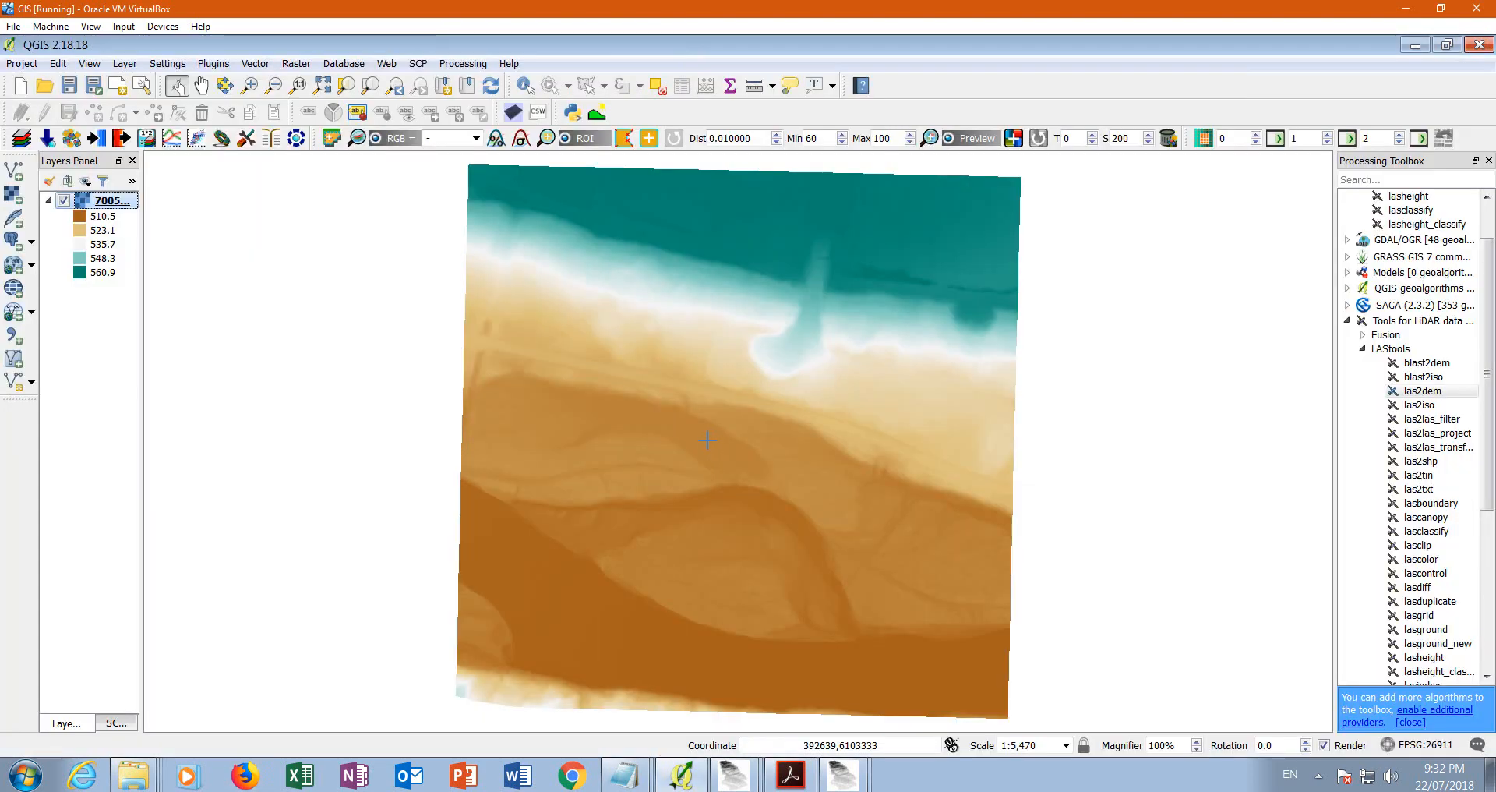
left_click(1415, 44)
left_click(1478, 46)
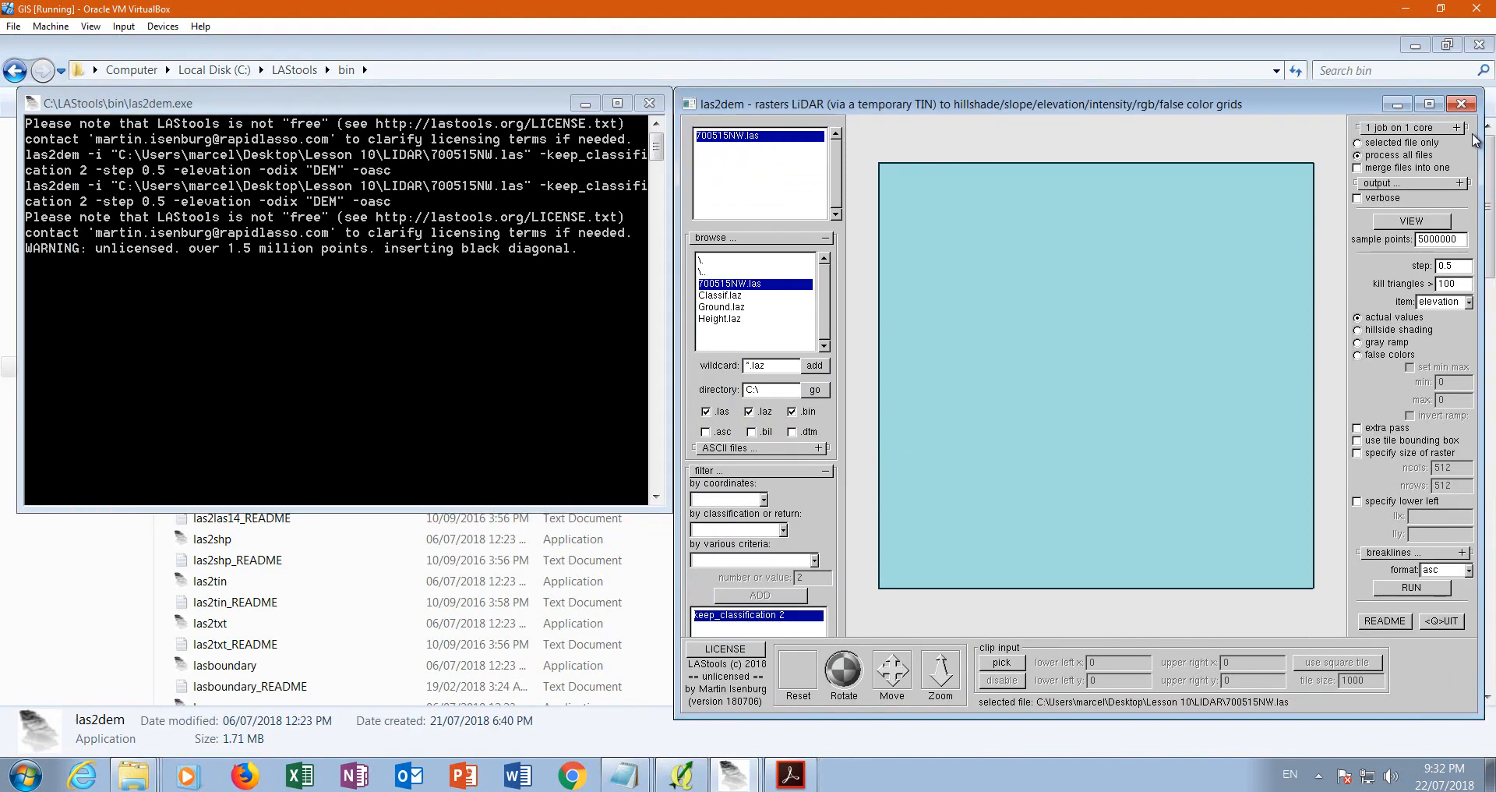
left_click(1461, 103)
left_click(1415, 45)
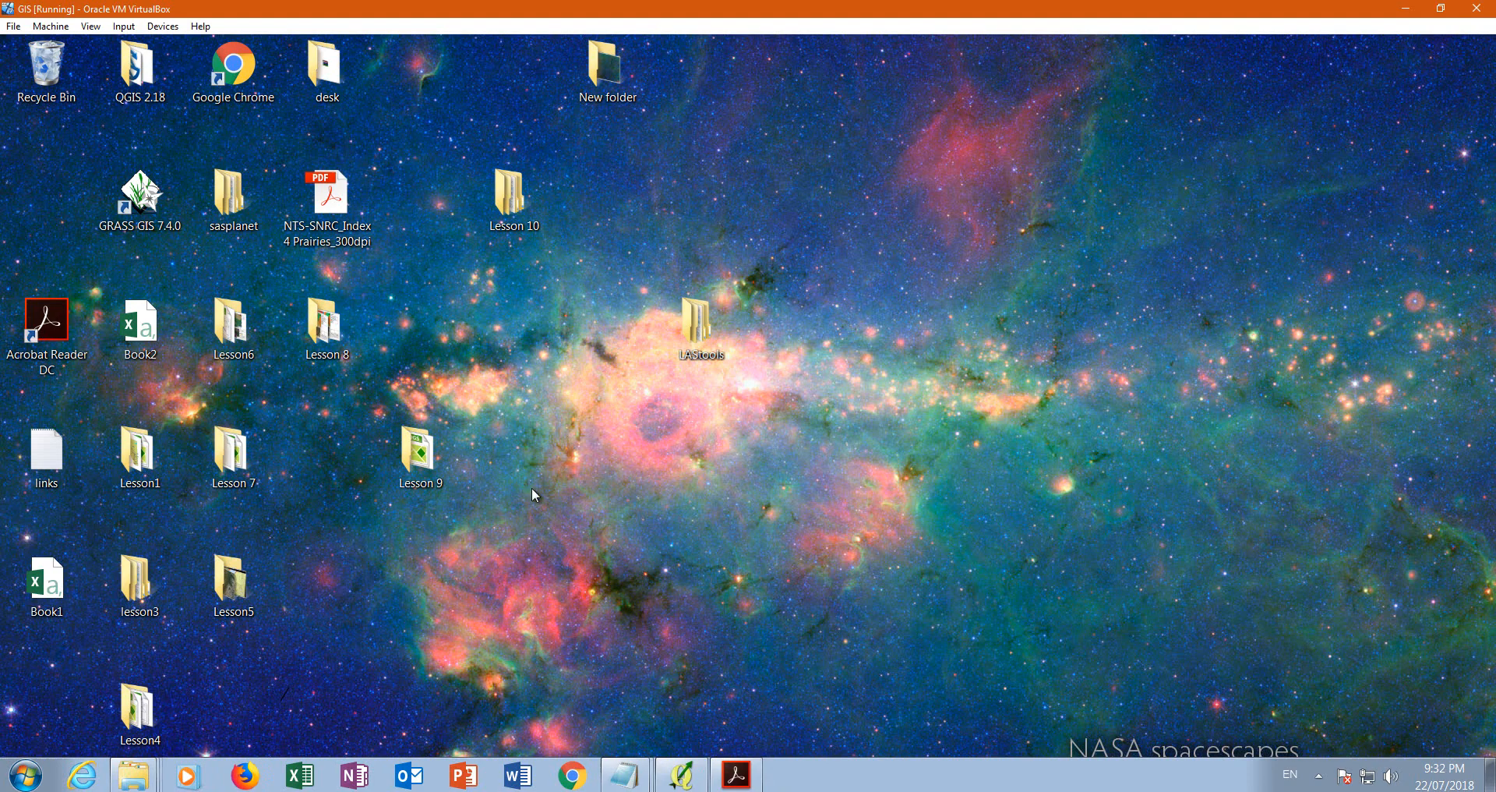
- Open the SAS.Planet.Release.160707 folder inside the desktop sasplanet folder and launch SASPlanet
double_click(240, 217)
double_click(247, 162)
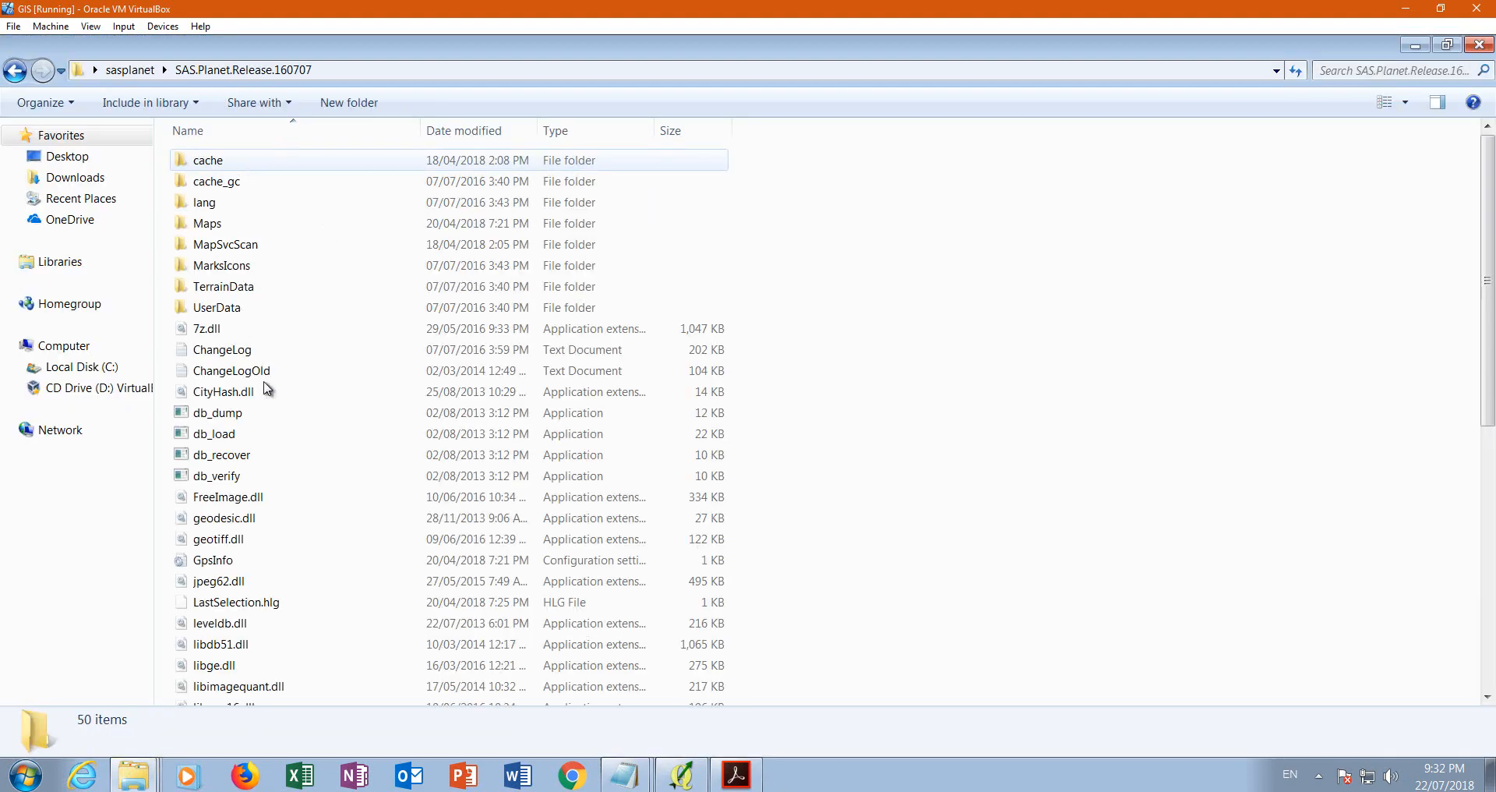
scroll(260, 367, "down", 8)
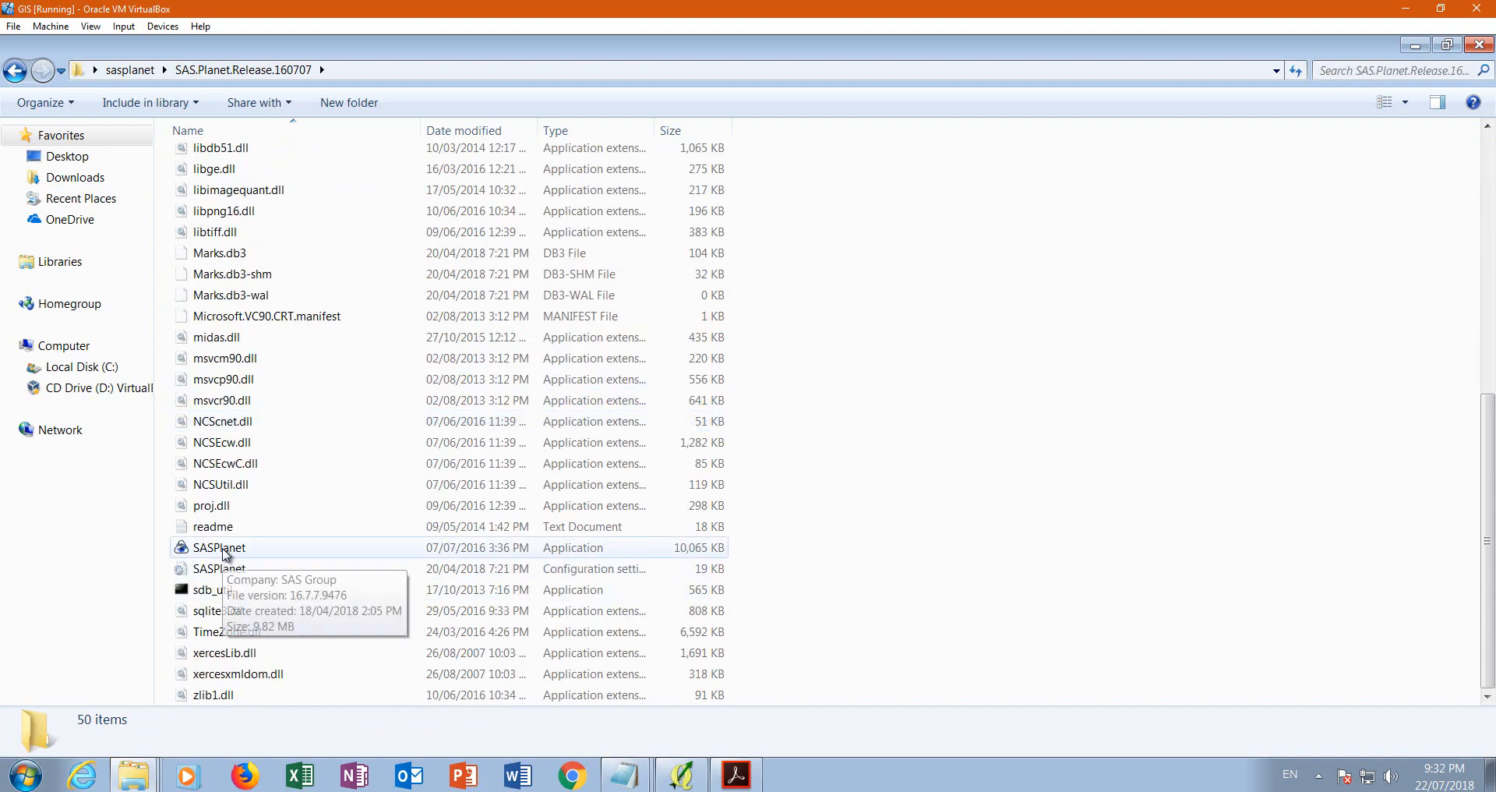
double_click(222, 549)
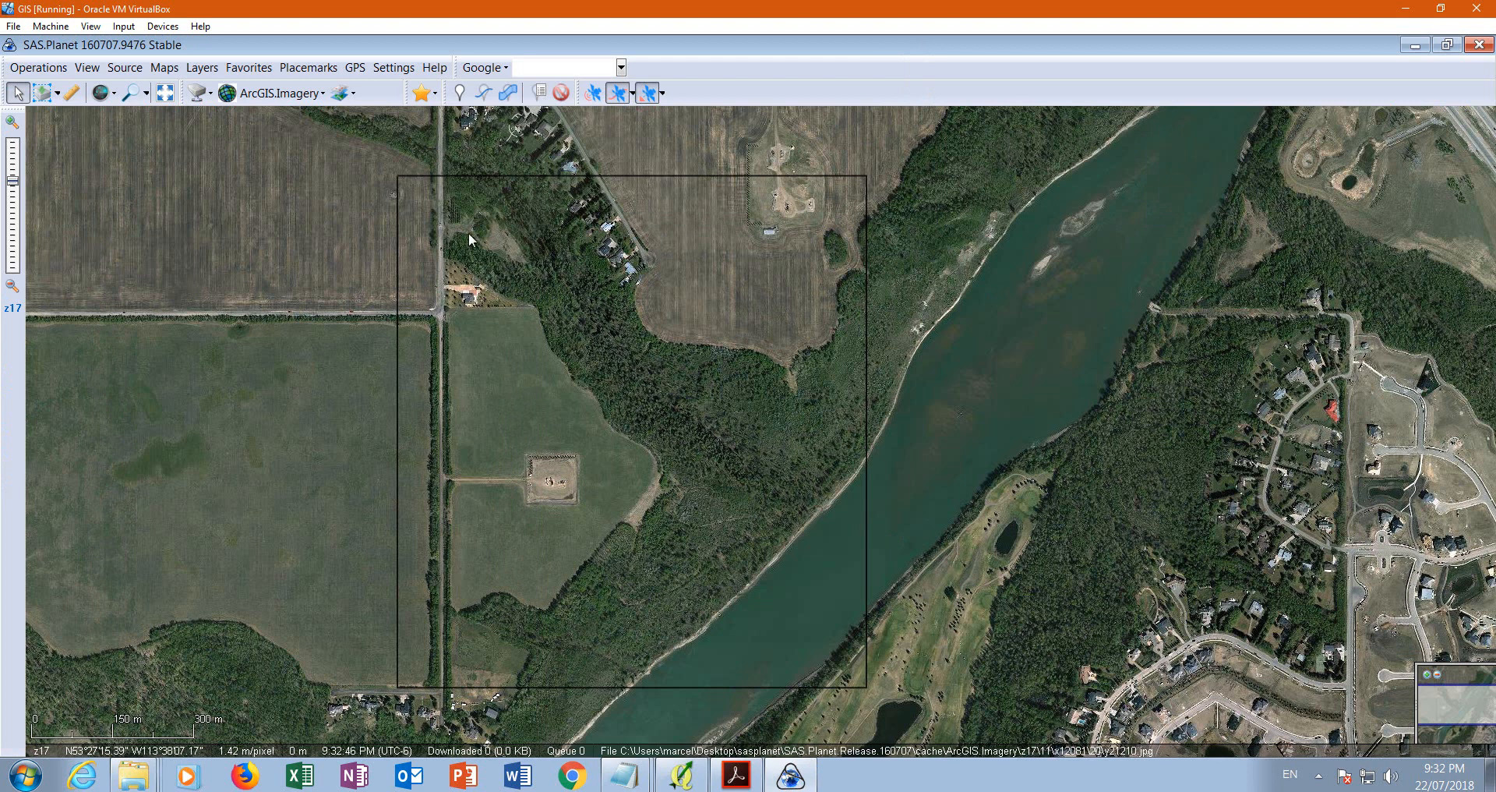
- Find "grande praiere" with the Google search, go to the mill beside the river, and switch the base map to Bing Maps - satellite
left_click(147, 93)
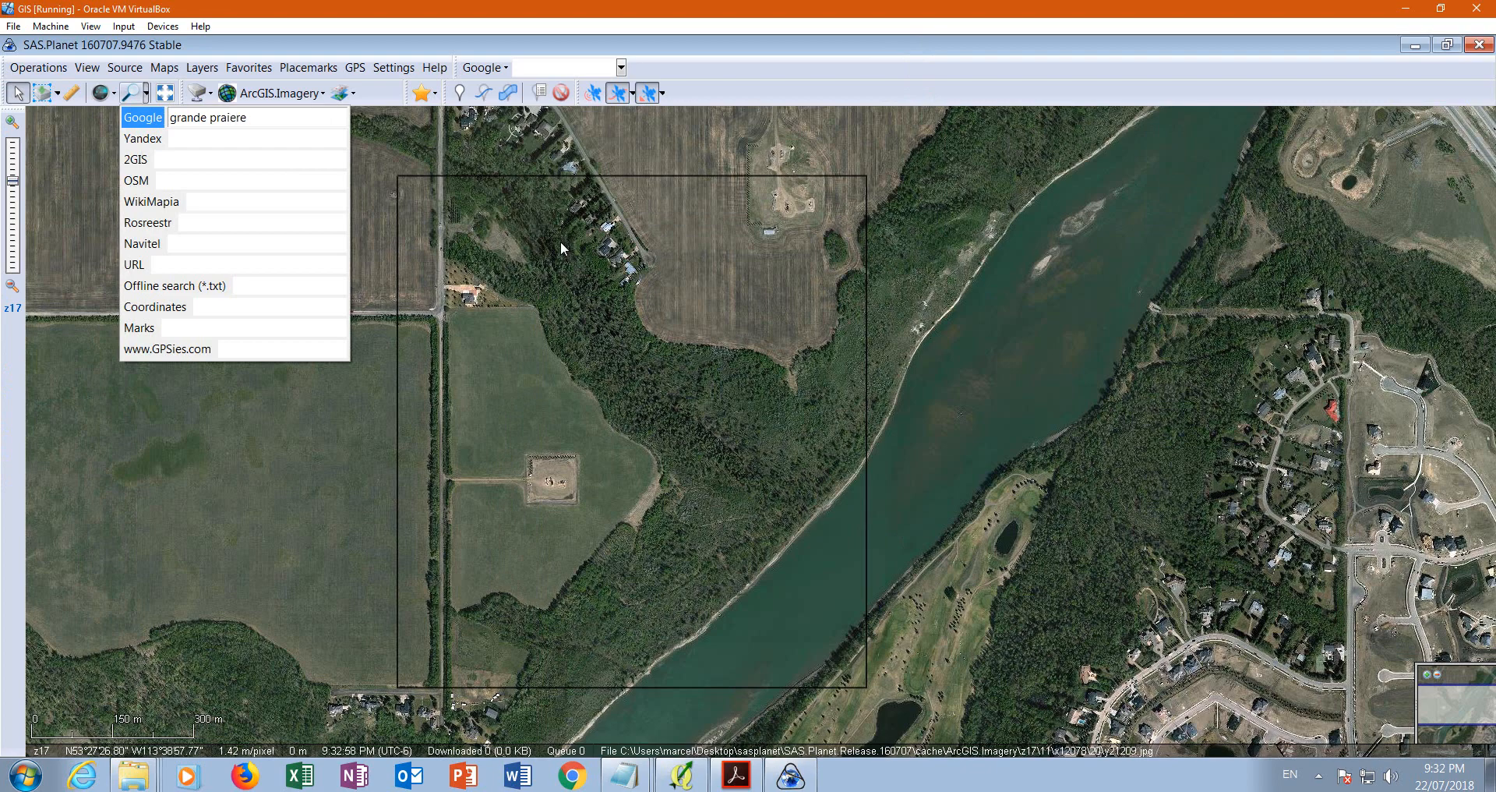
key("Return")
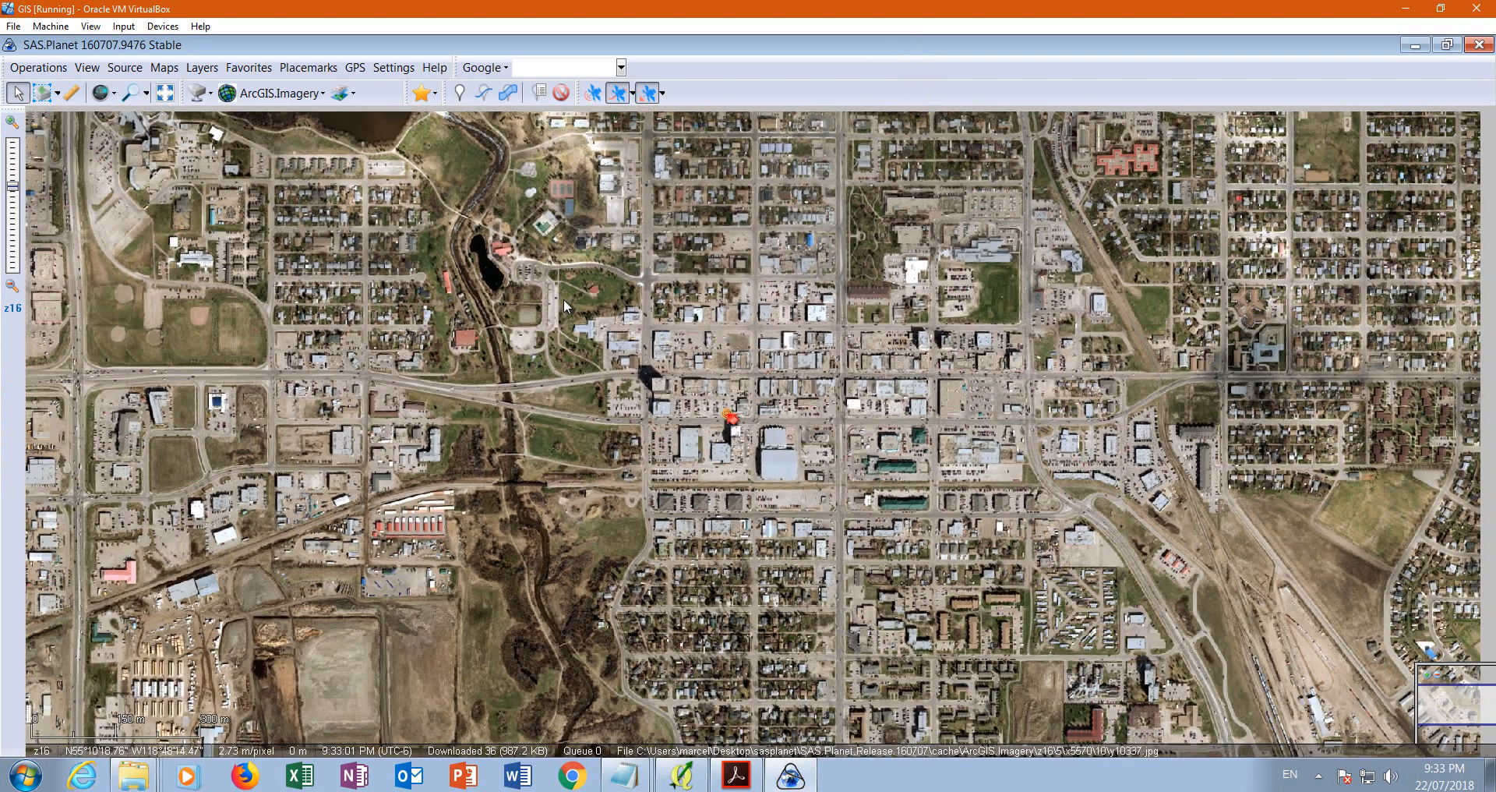
scroll(563, 298, "down", 2)
left_click(323, 93)
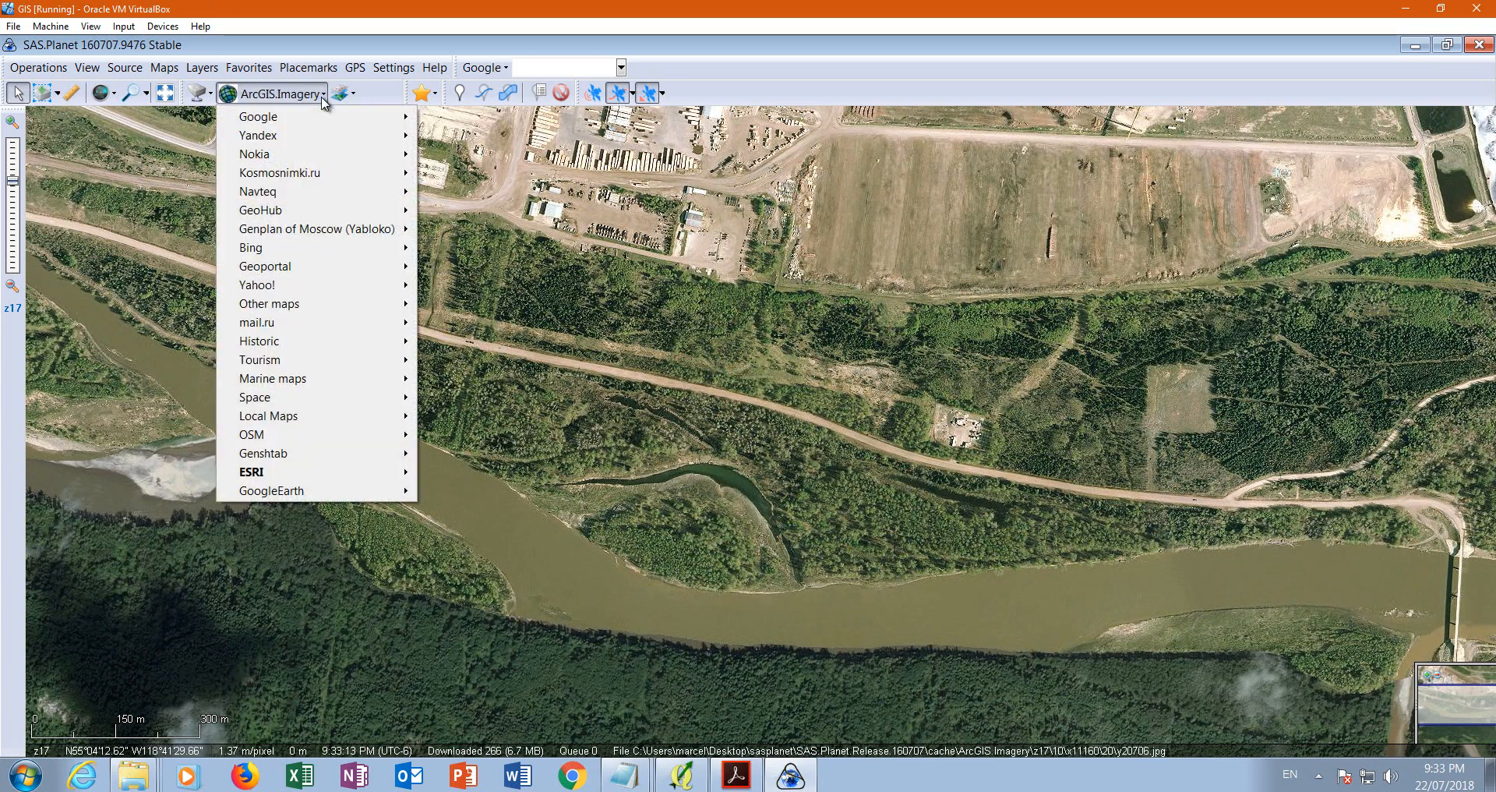
mouse_move(287, 476)
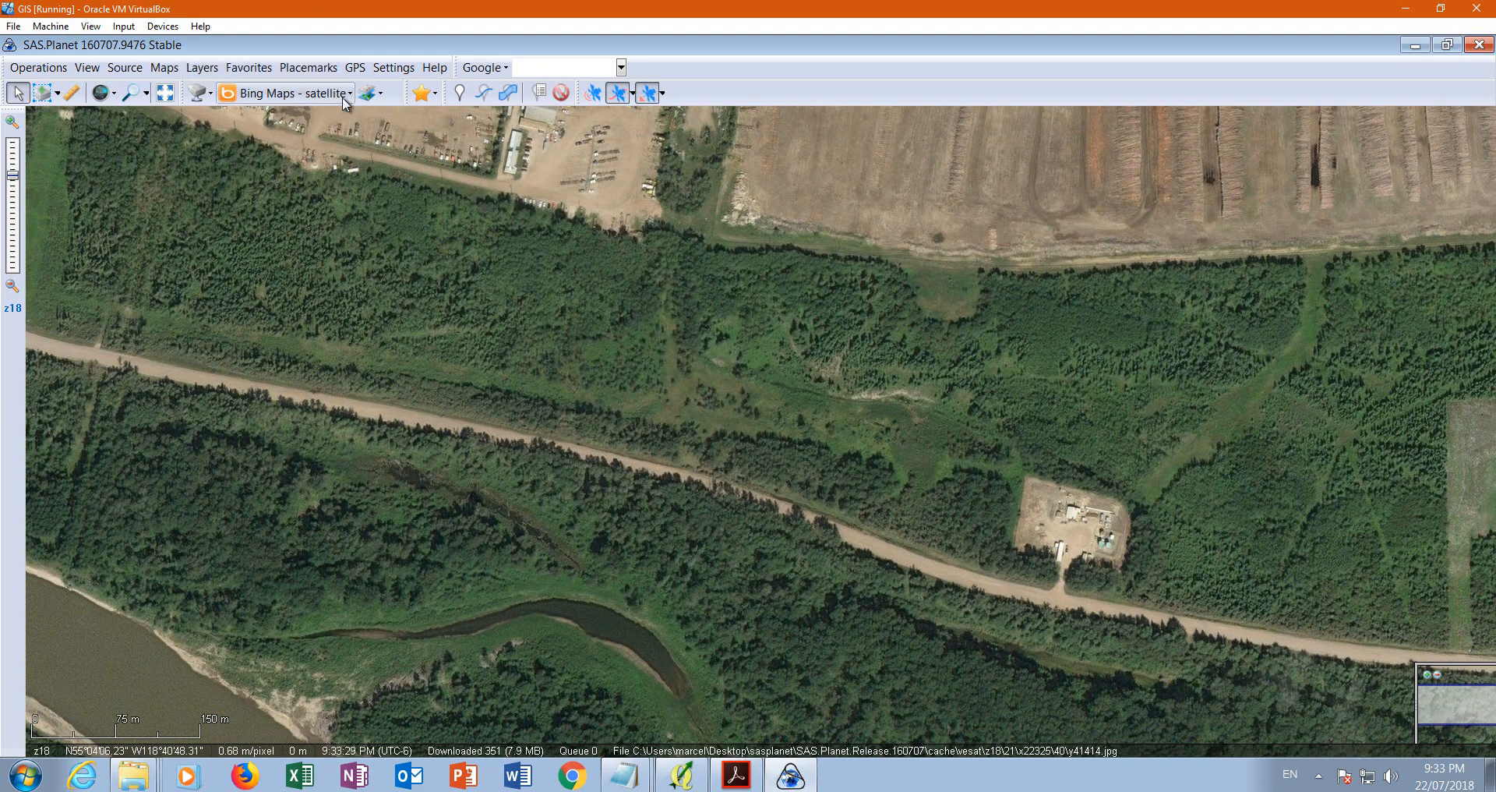
- Try Satellite (Google maps) as the base map and check the available GoogleEarth sources
left_click(336, 94)
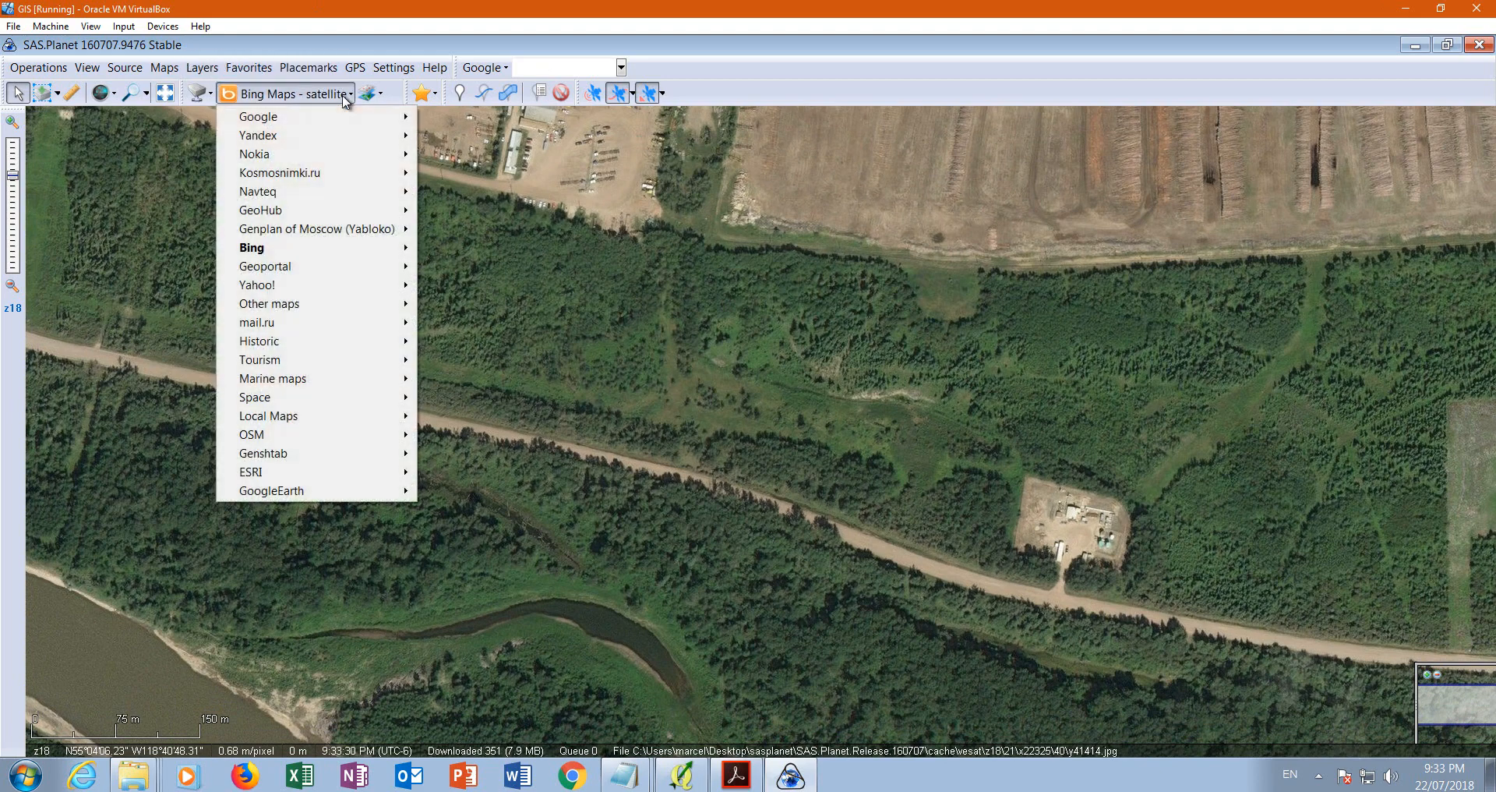
mouse_move(339, 118)
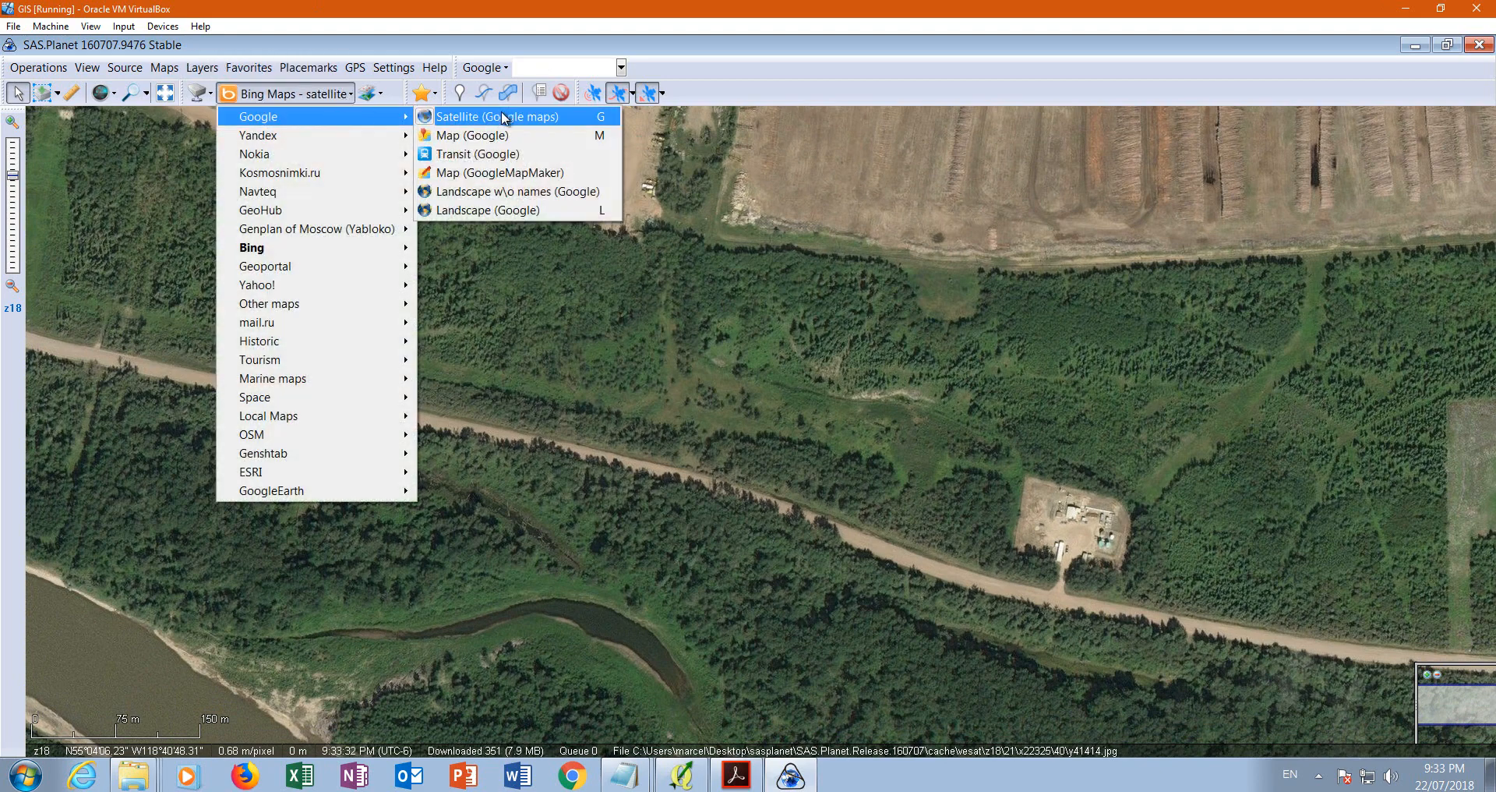
left_click(505, 118)
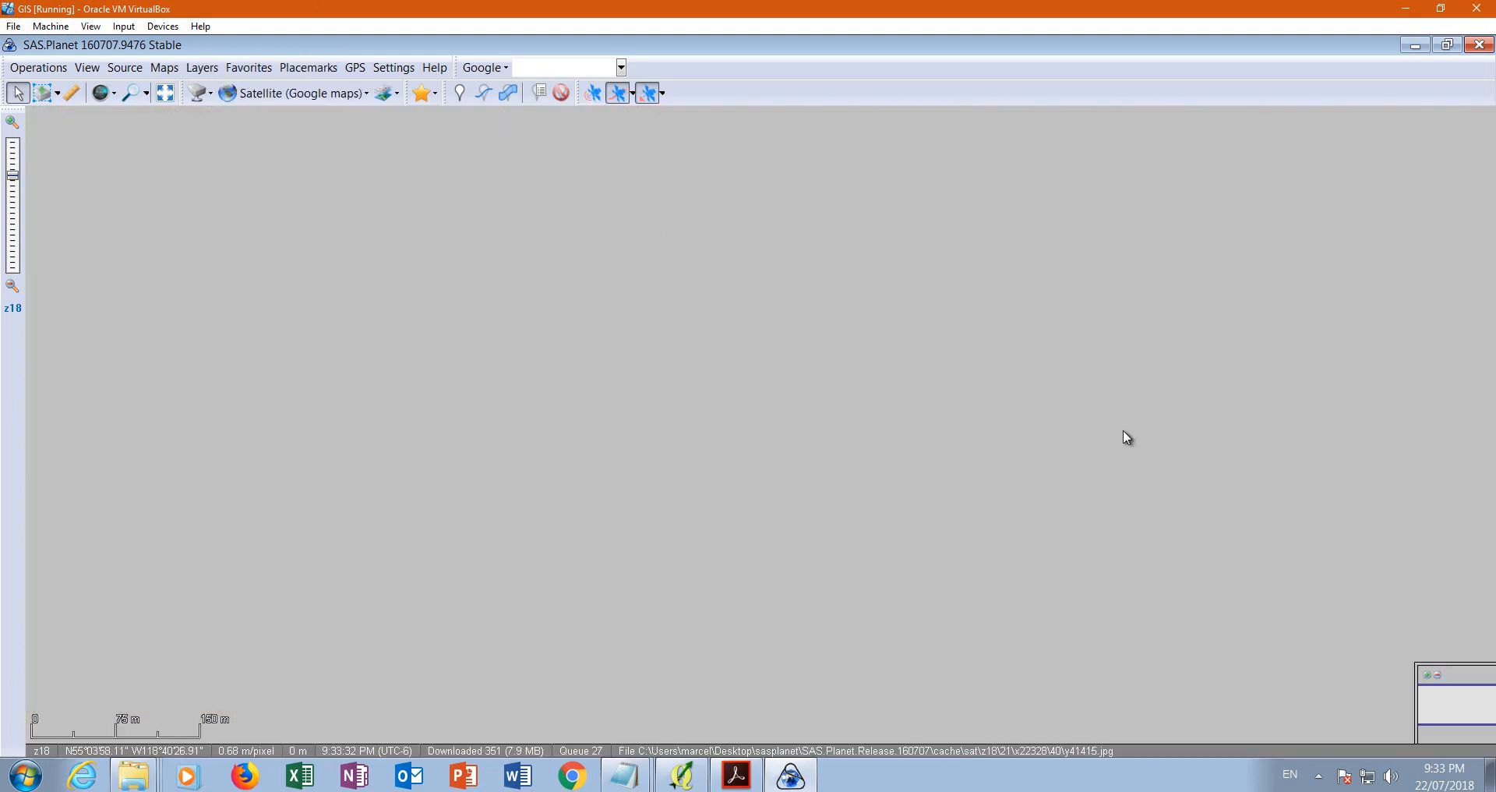
left_click(284, 94)
mouse_move(358, 493)
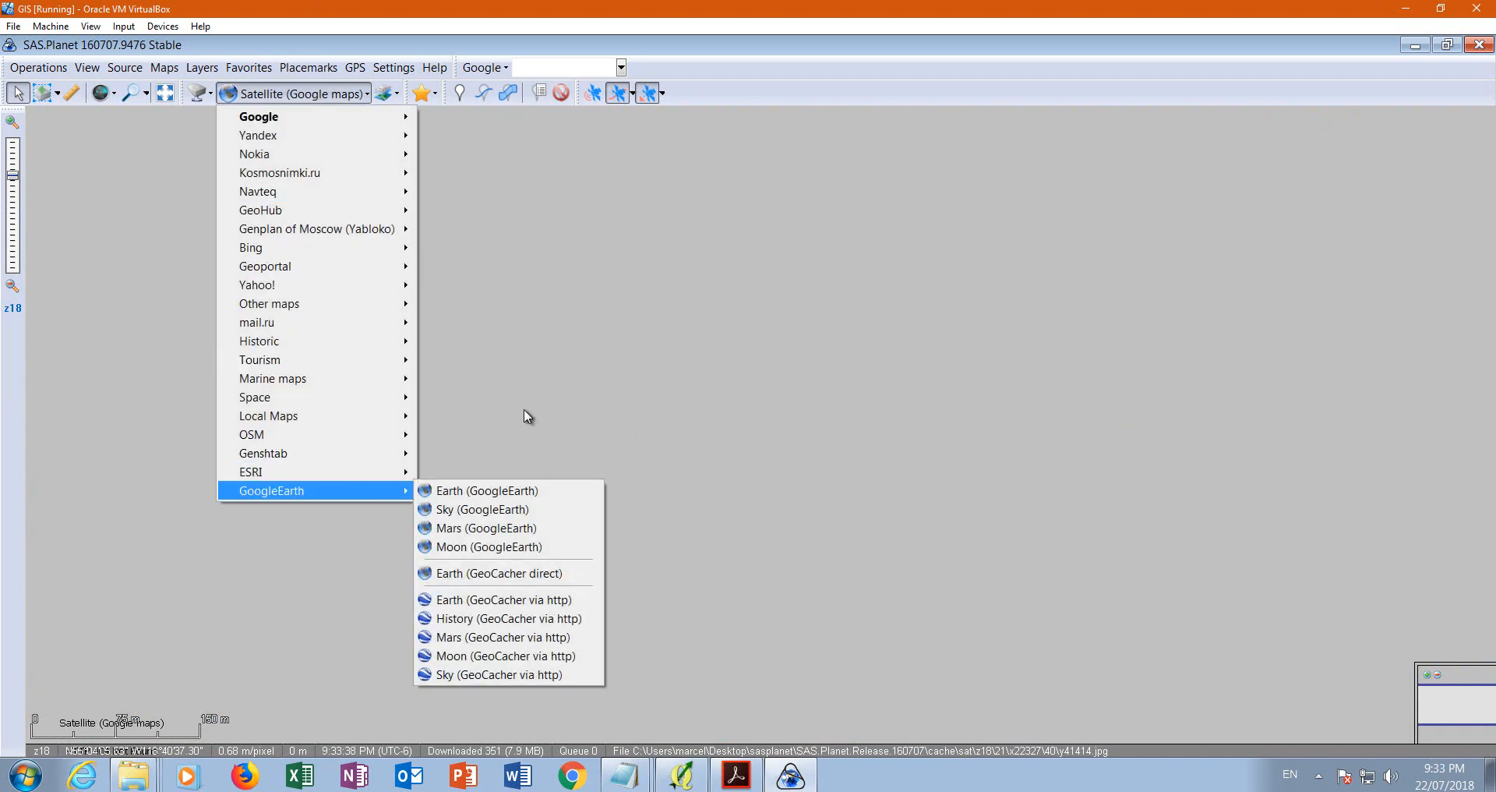
left_click(591, 411)
scroll(583, 394, "down", 1)
scroll(583, 392, "down", 1)
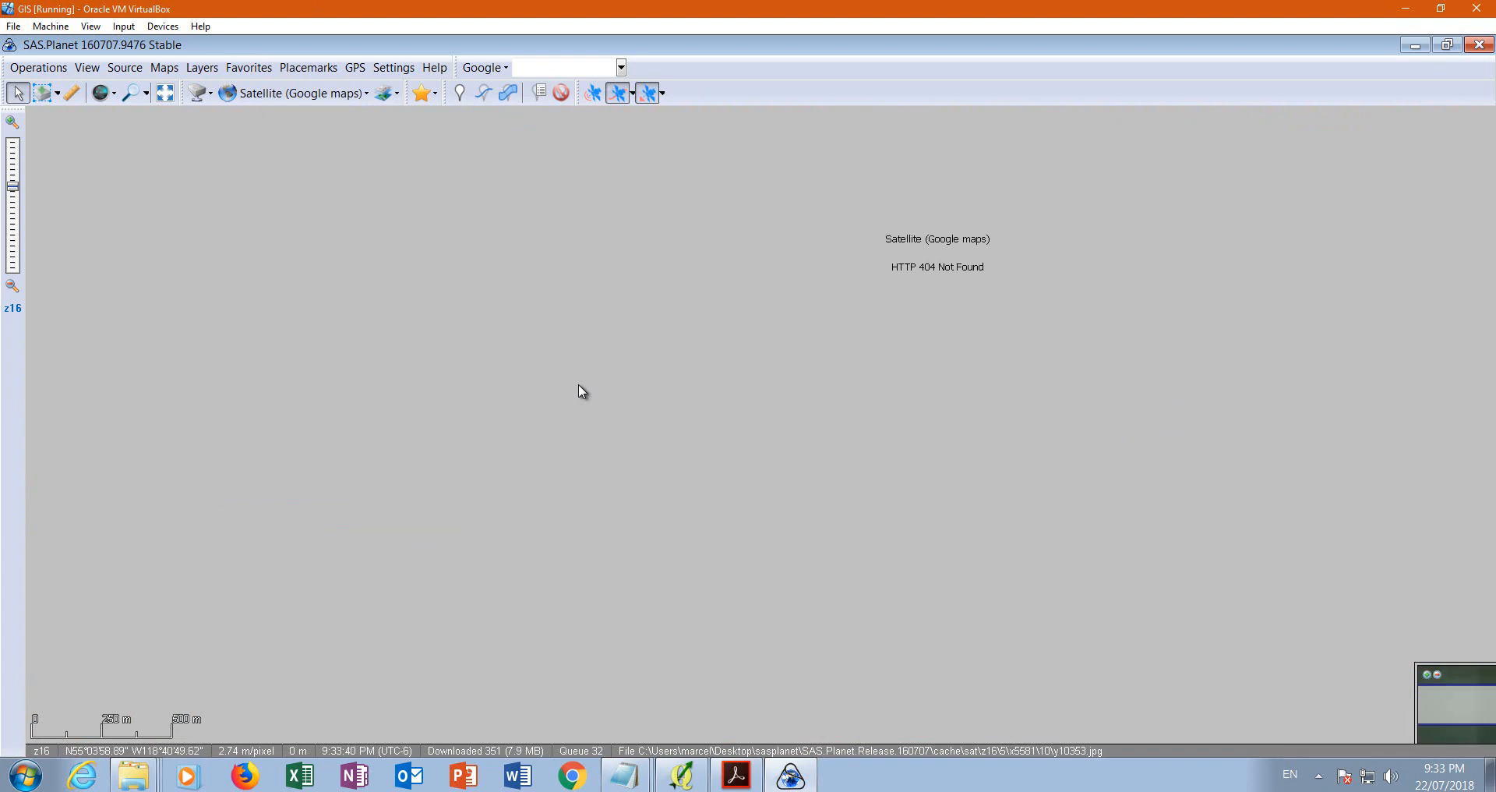
- Try Earth (GoogleEarth) as the base map for the river area
left_click(327, 95)
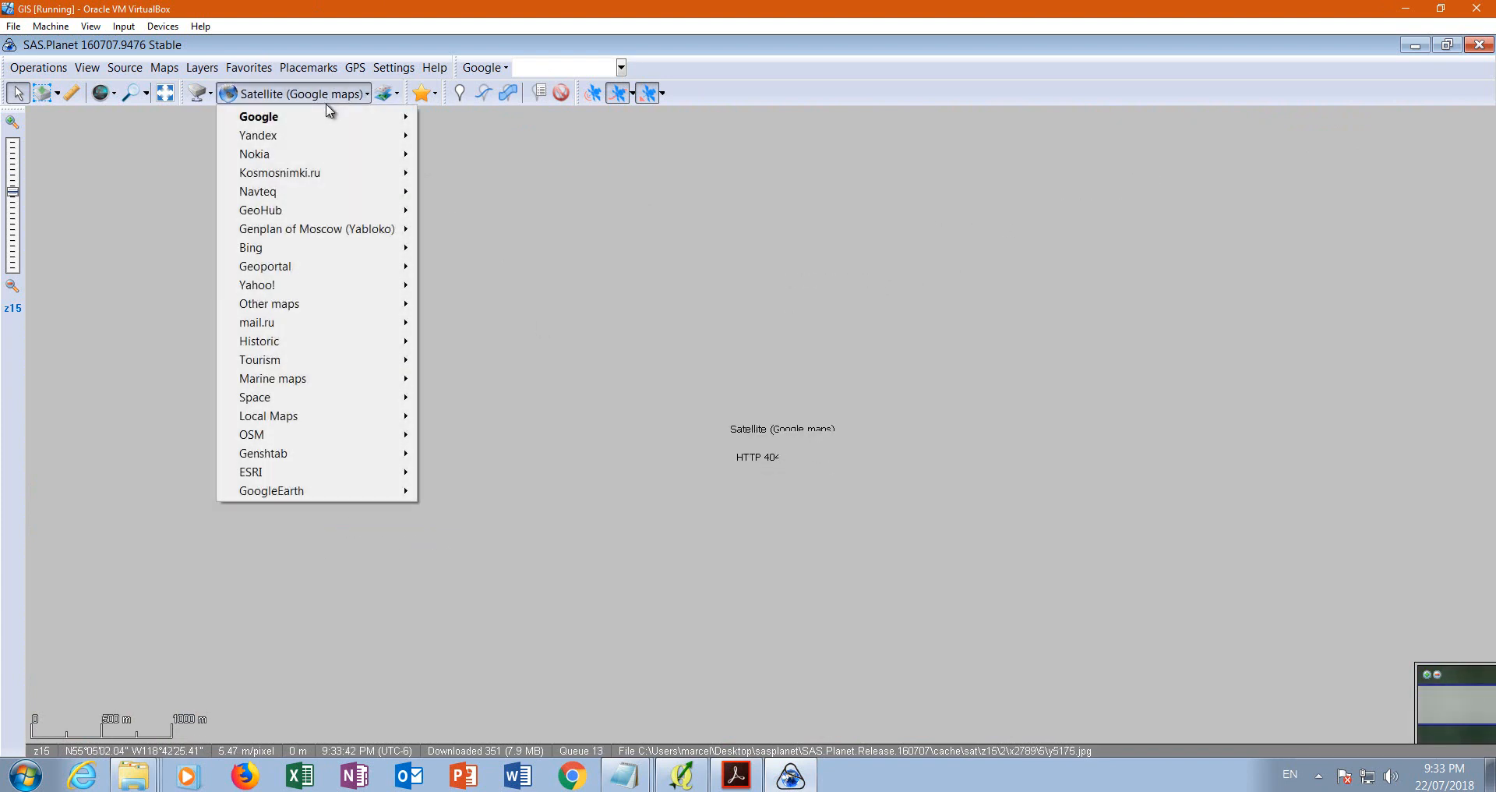
mouse_move(355, 125)
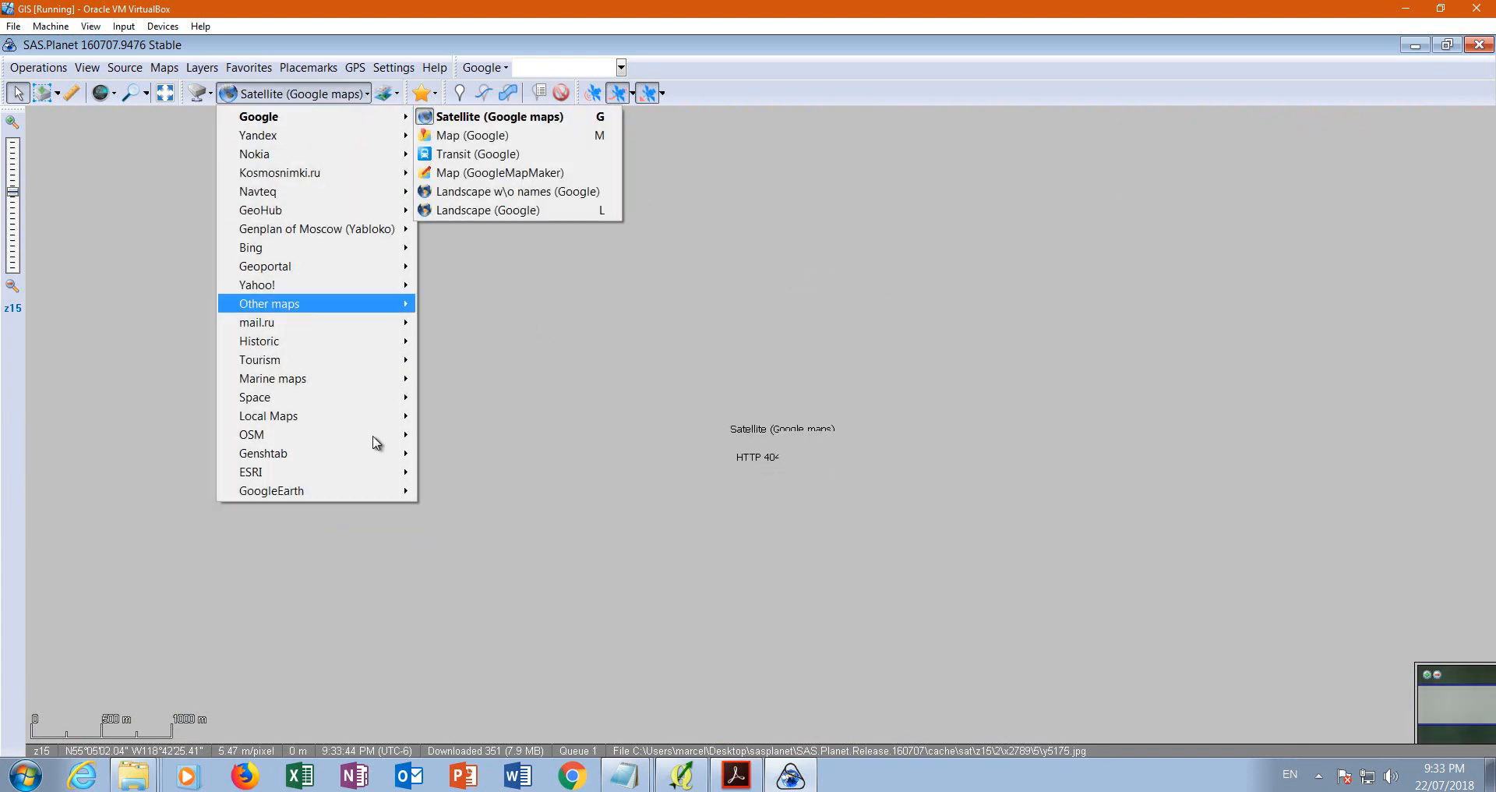
mouse_move(353, 491)
left_click(466, 496)
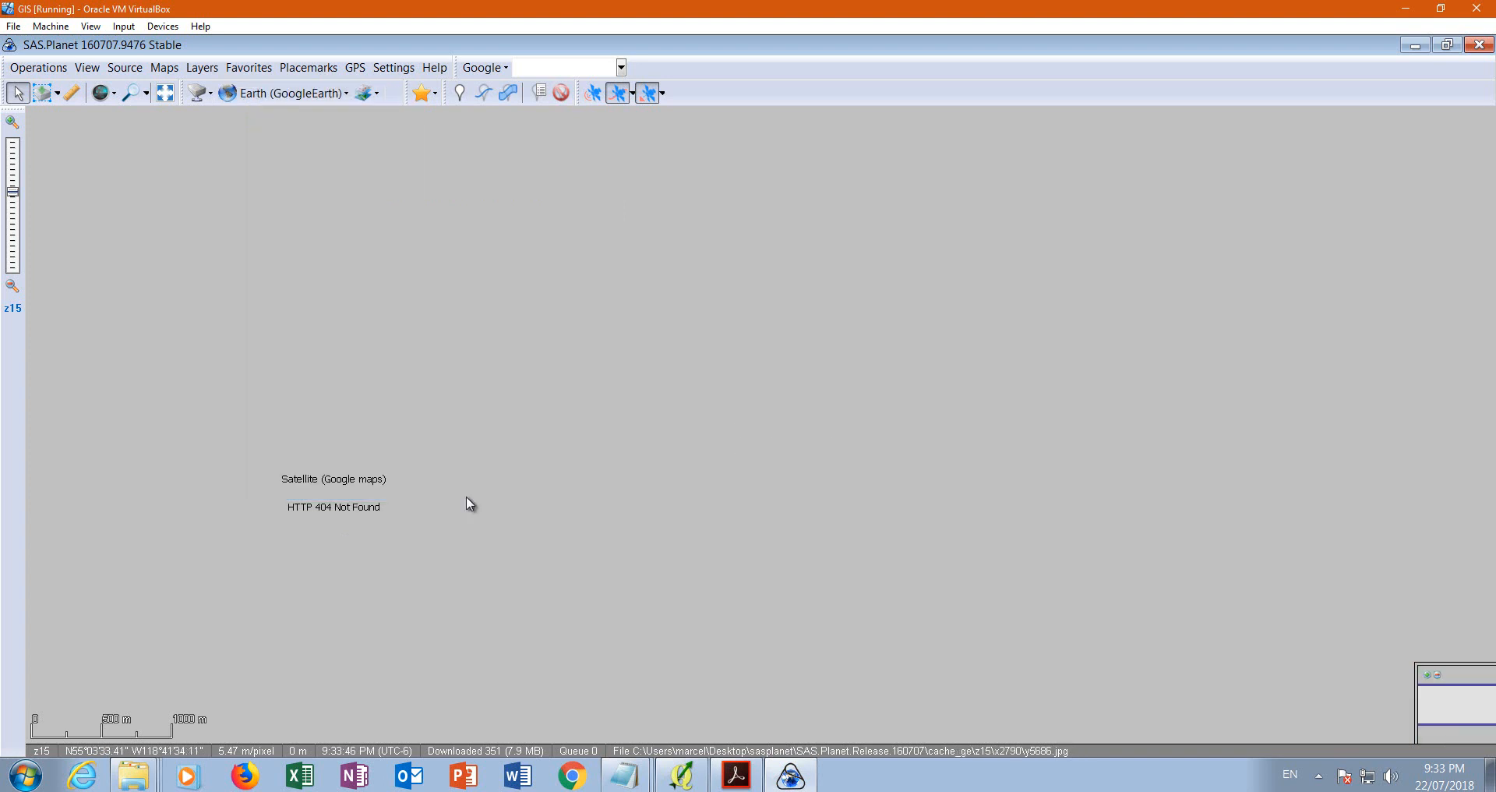
- Try the ESRI source ArcGIS.Terrain as the base map for the river area
left_click(268, 97)
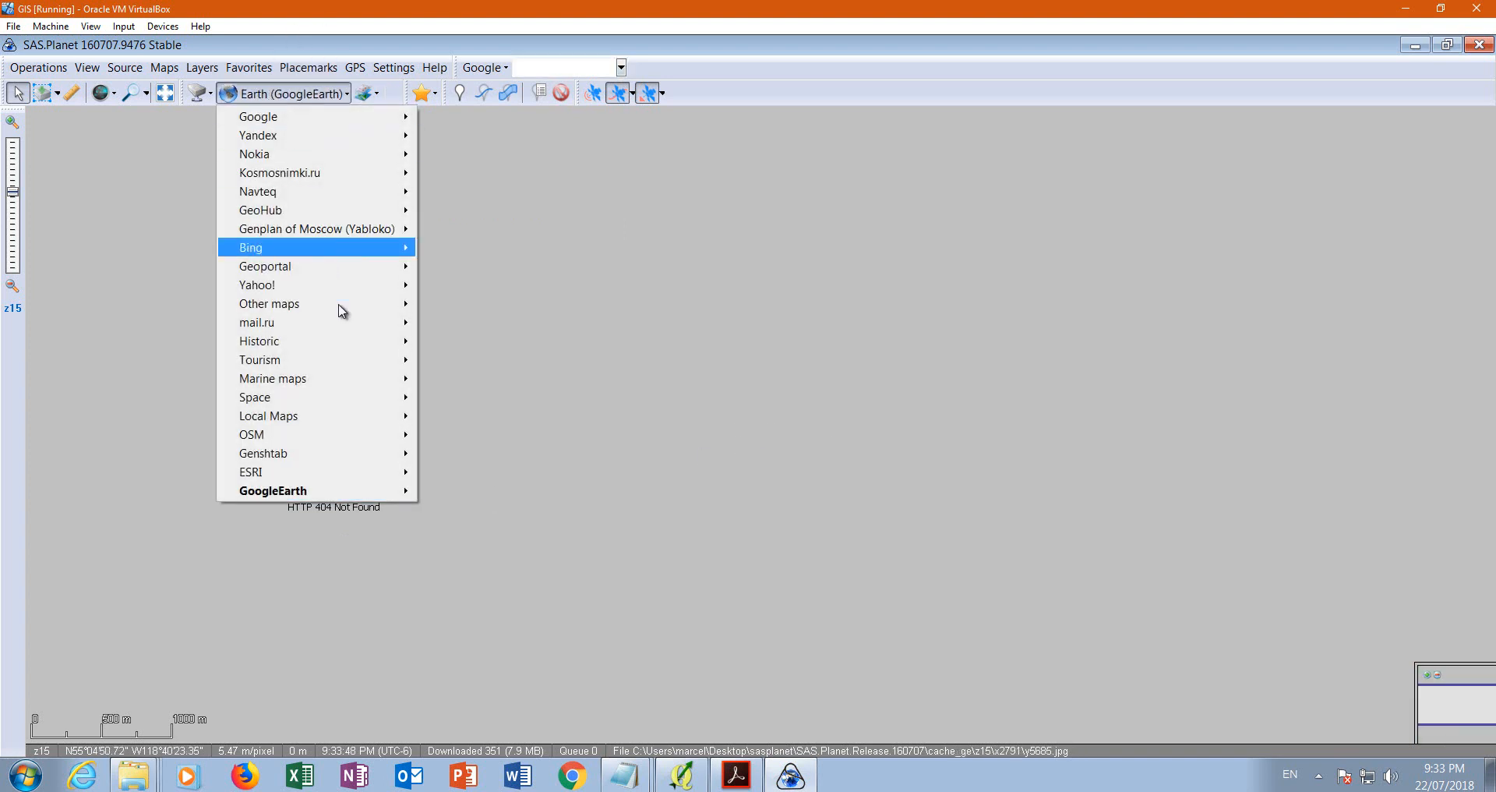
mouse_move(328, 479)
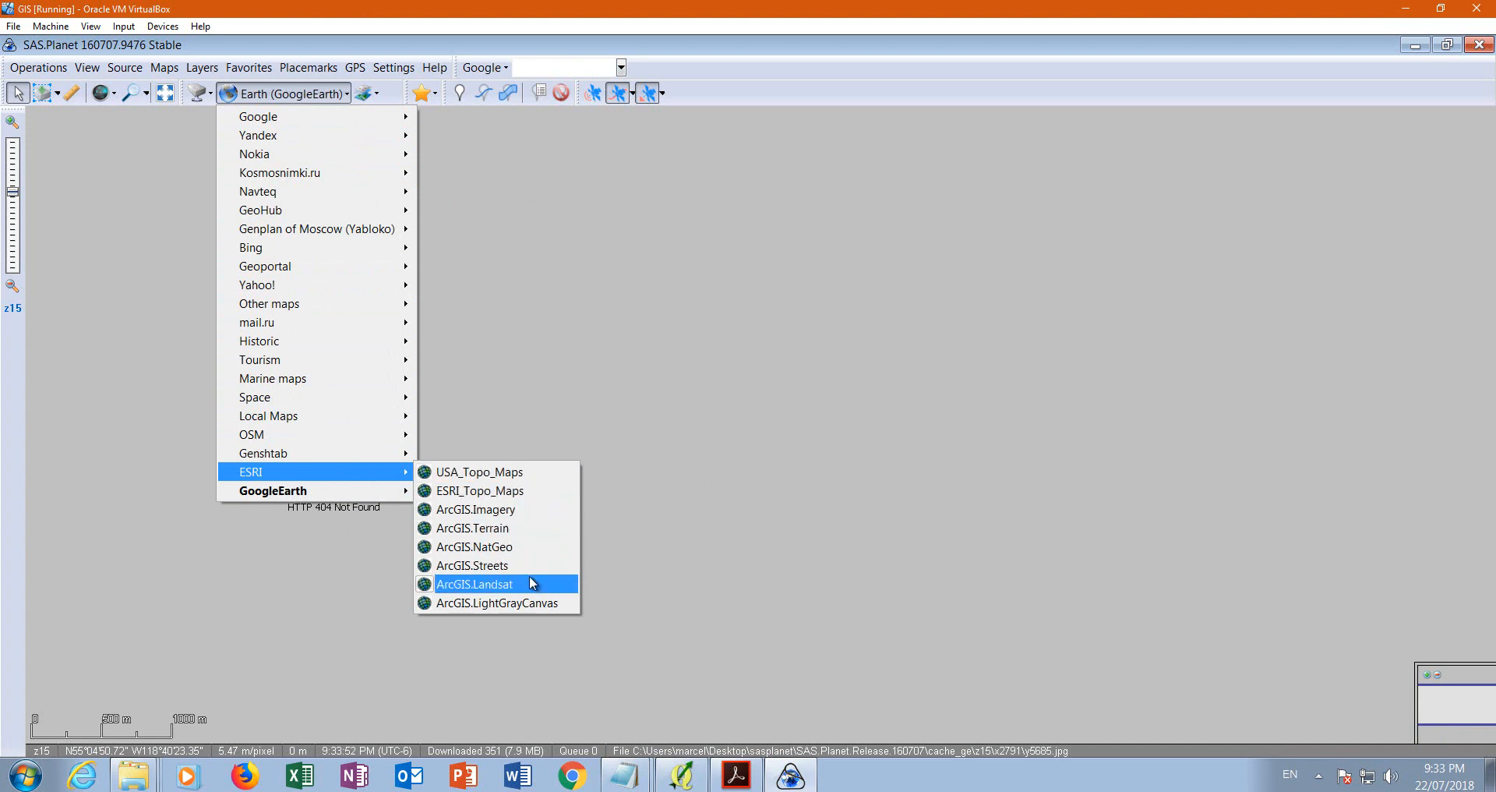
left_click(516, 529)
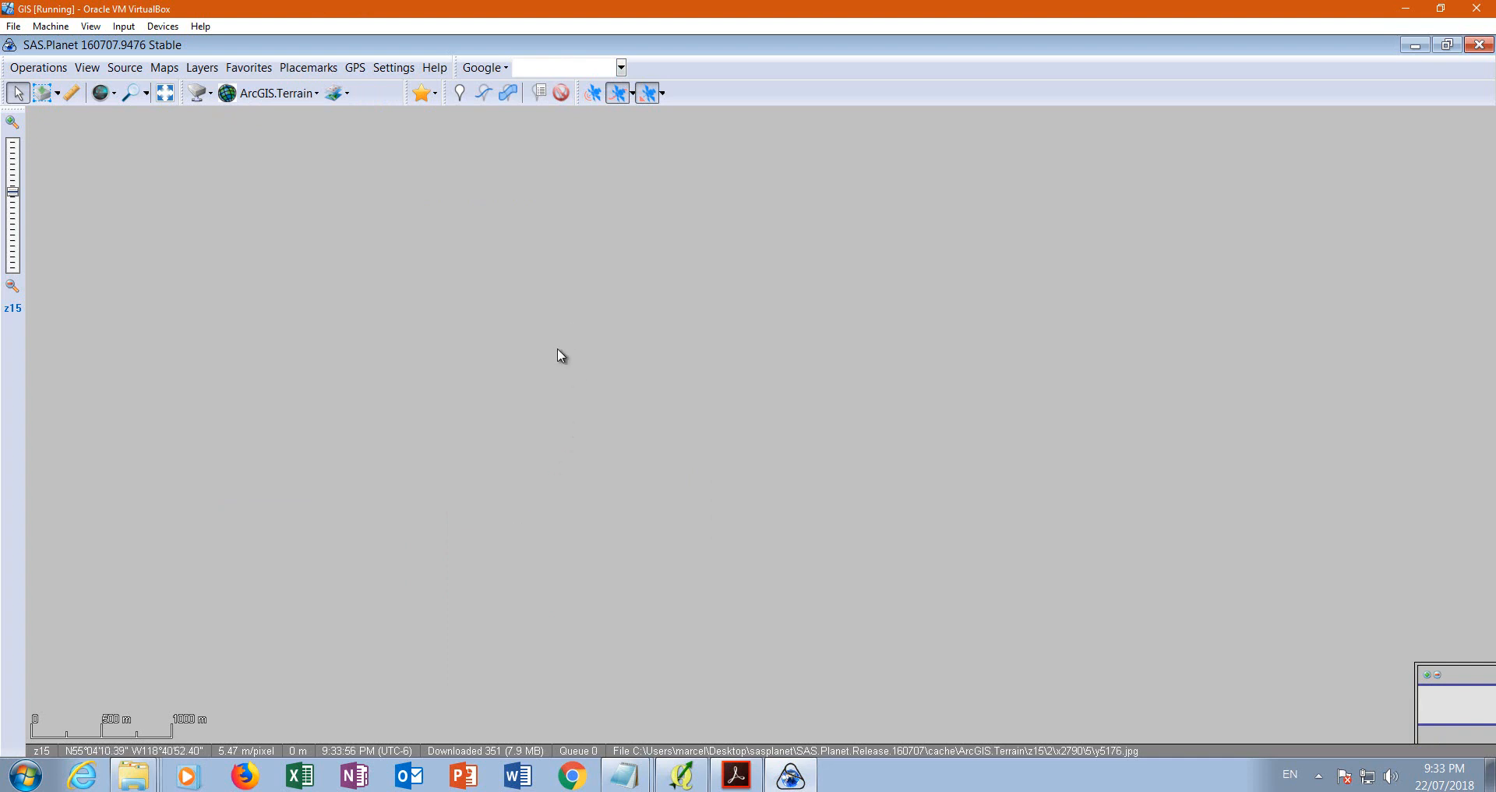
scroll(560, 353, "down", 1)
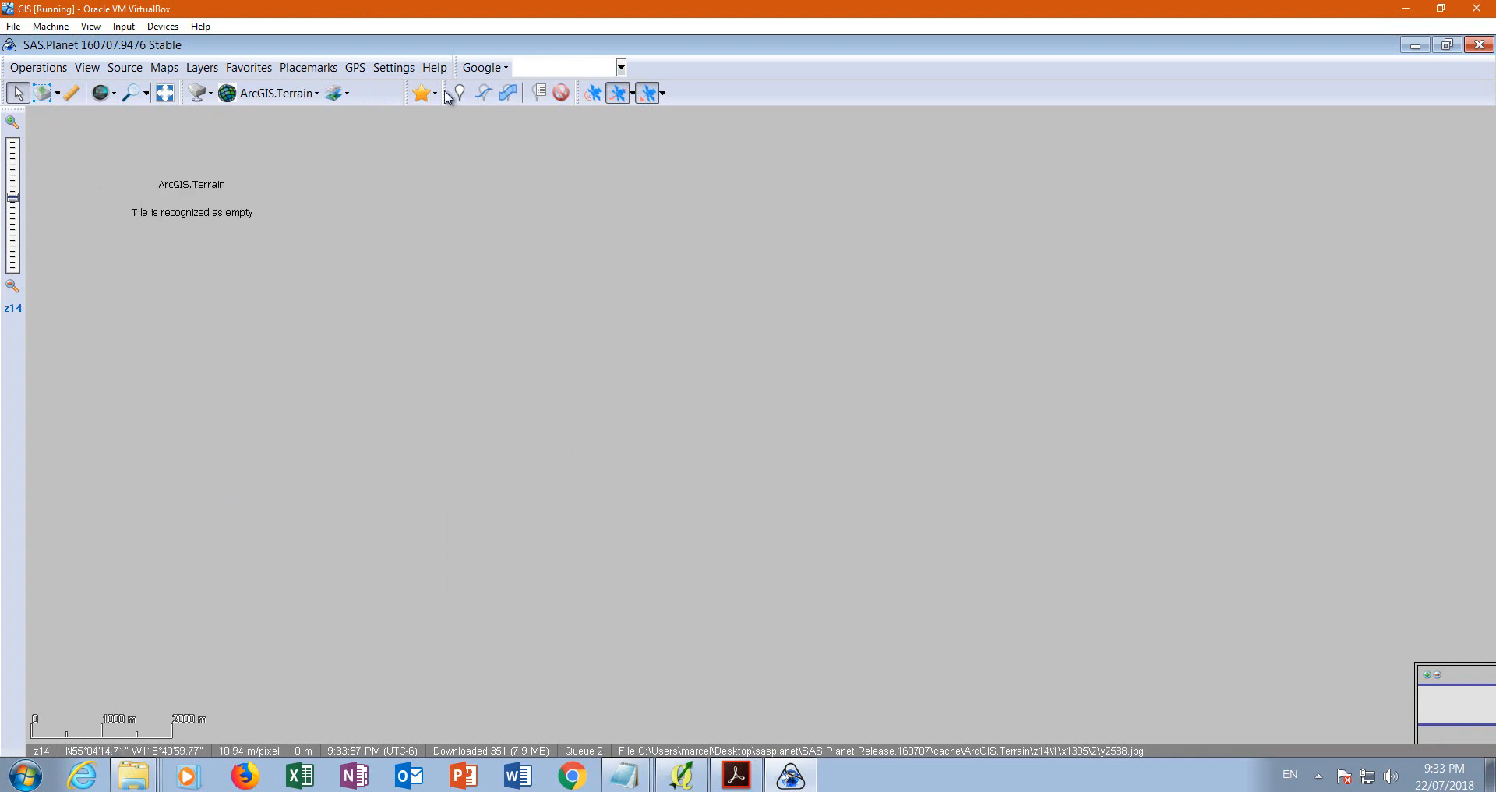
- Set the base map to Bing Maps - satellite and examine the forest and clearing beside the river road up close
left_click(316, 94)
mouse_move(346, 479)
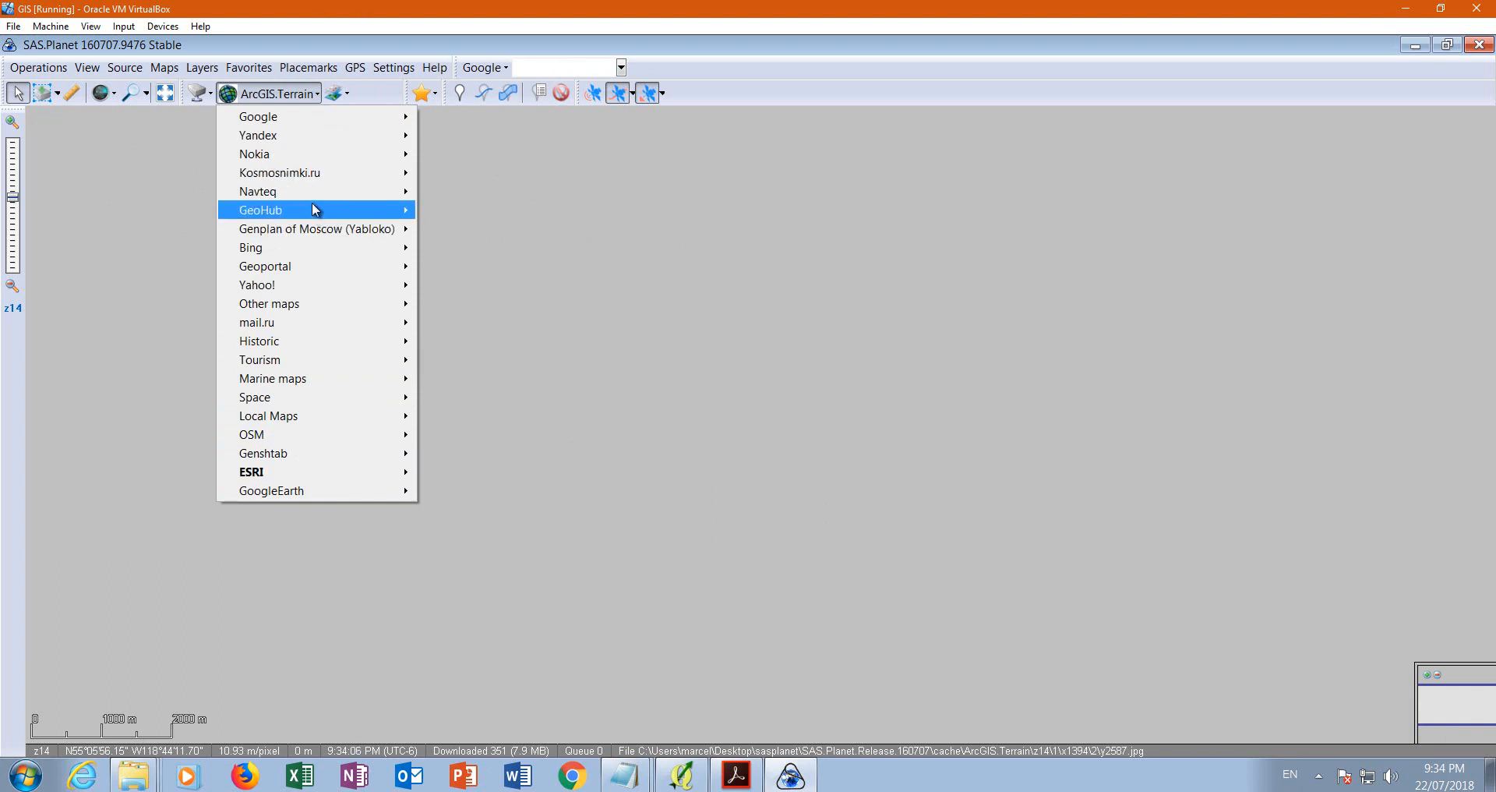
mouse_move(311, 257)
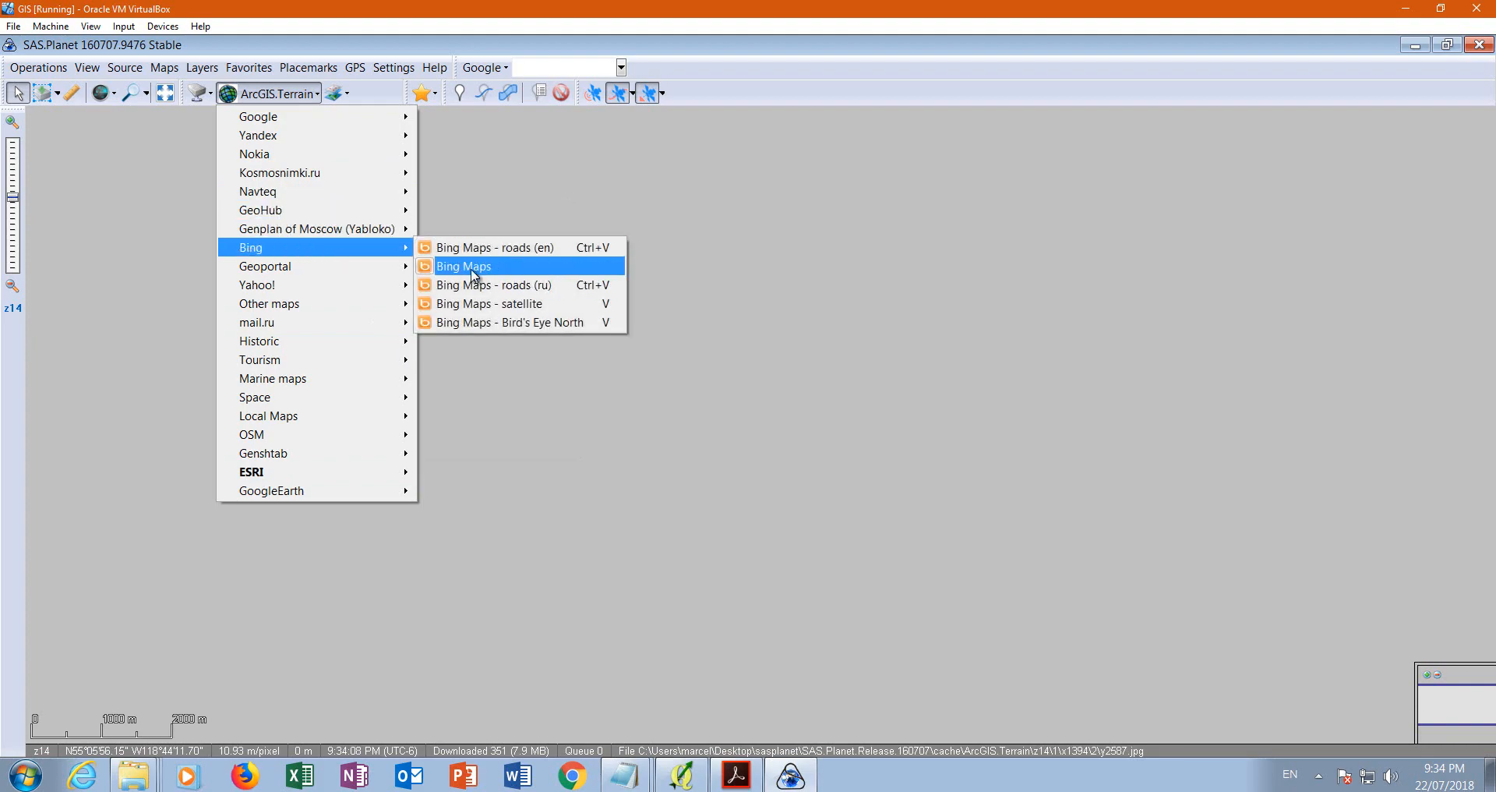
left_click(499, 310)
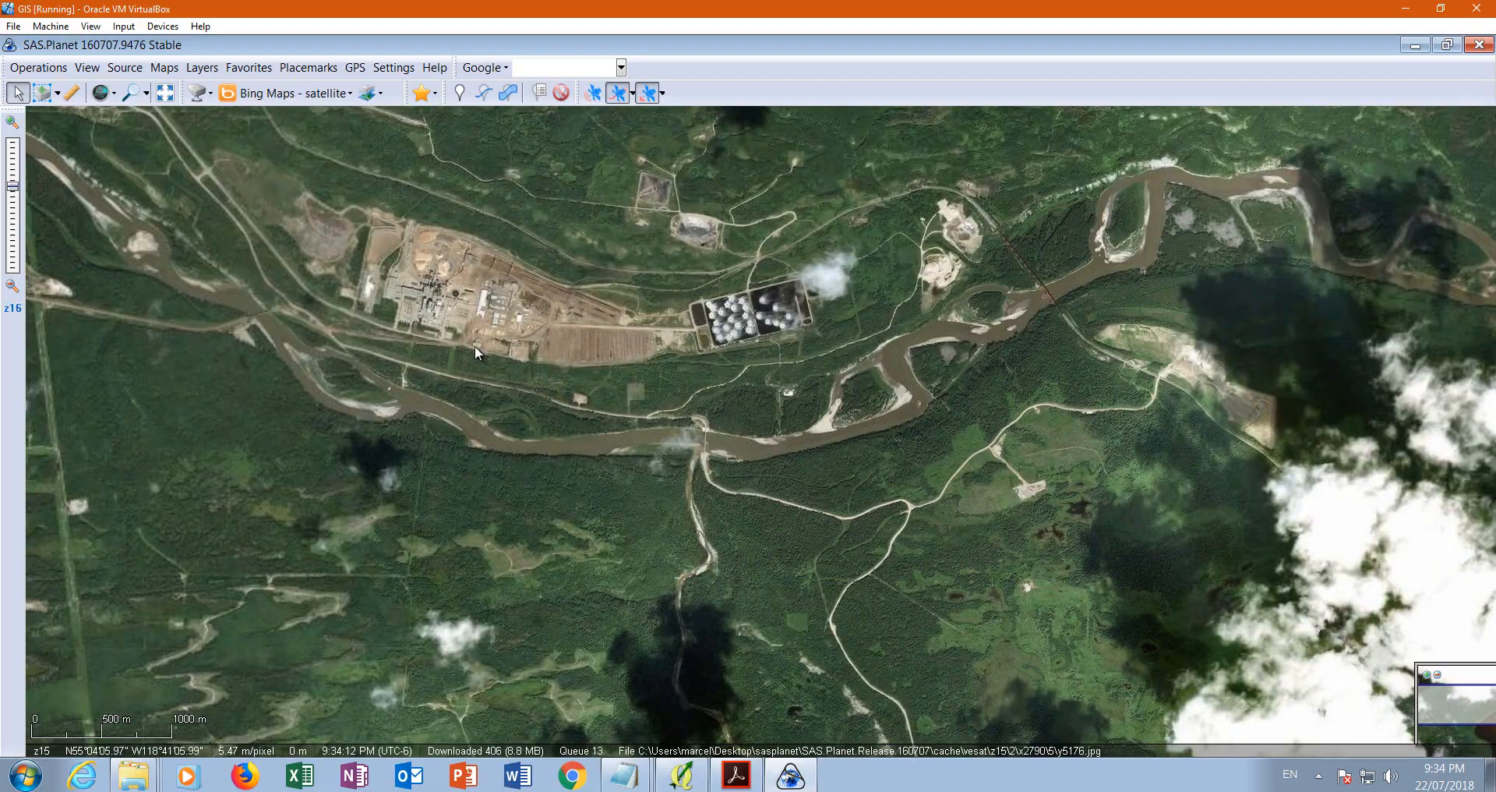
scroll(475, 344, "up", 1)
scroll(754, 407, "up", 1)
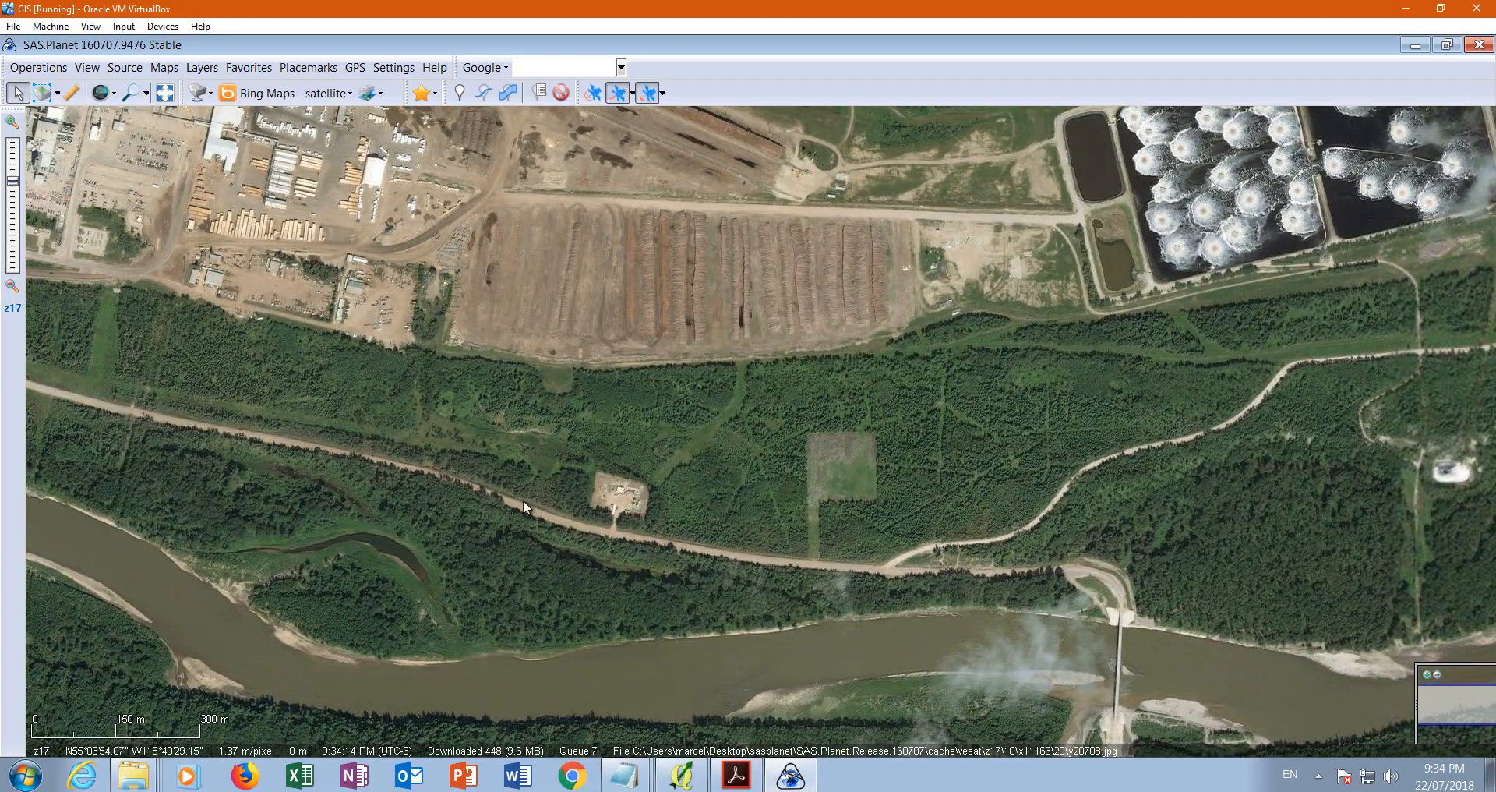
scroll(522, 499, "up", 1)
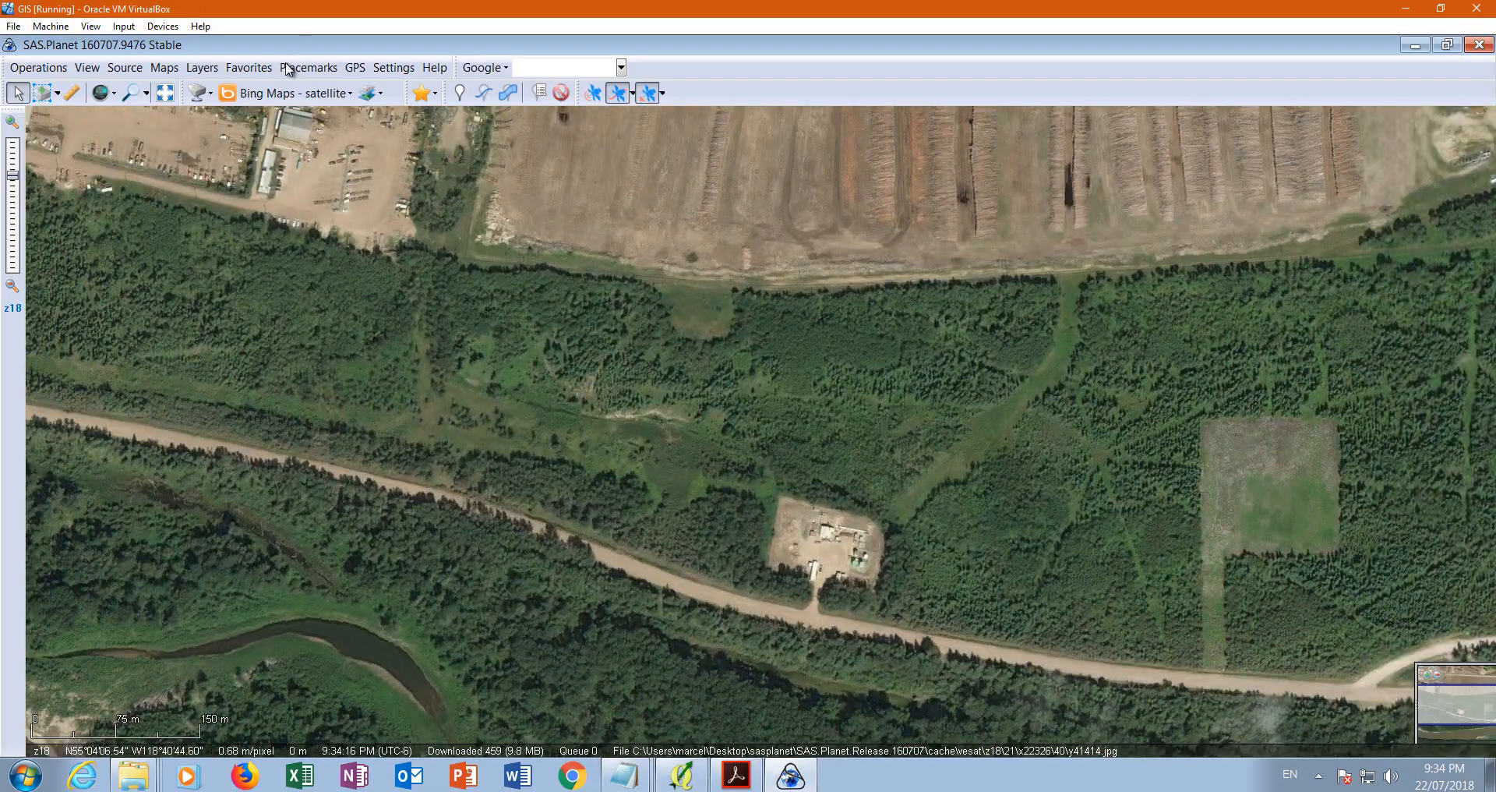
- Switch the base map to ArcGIS.Imagery to compare its coverage of the mill yard and the clearing beside the road
left_click(293, 94)
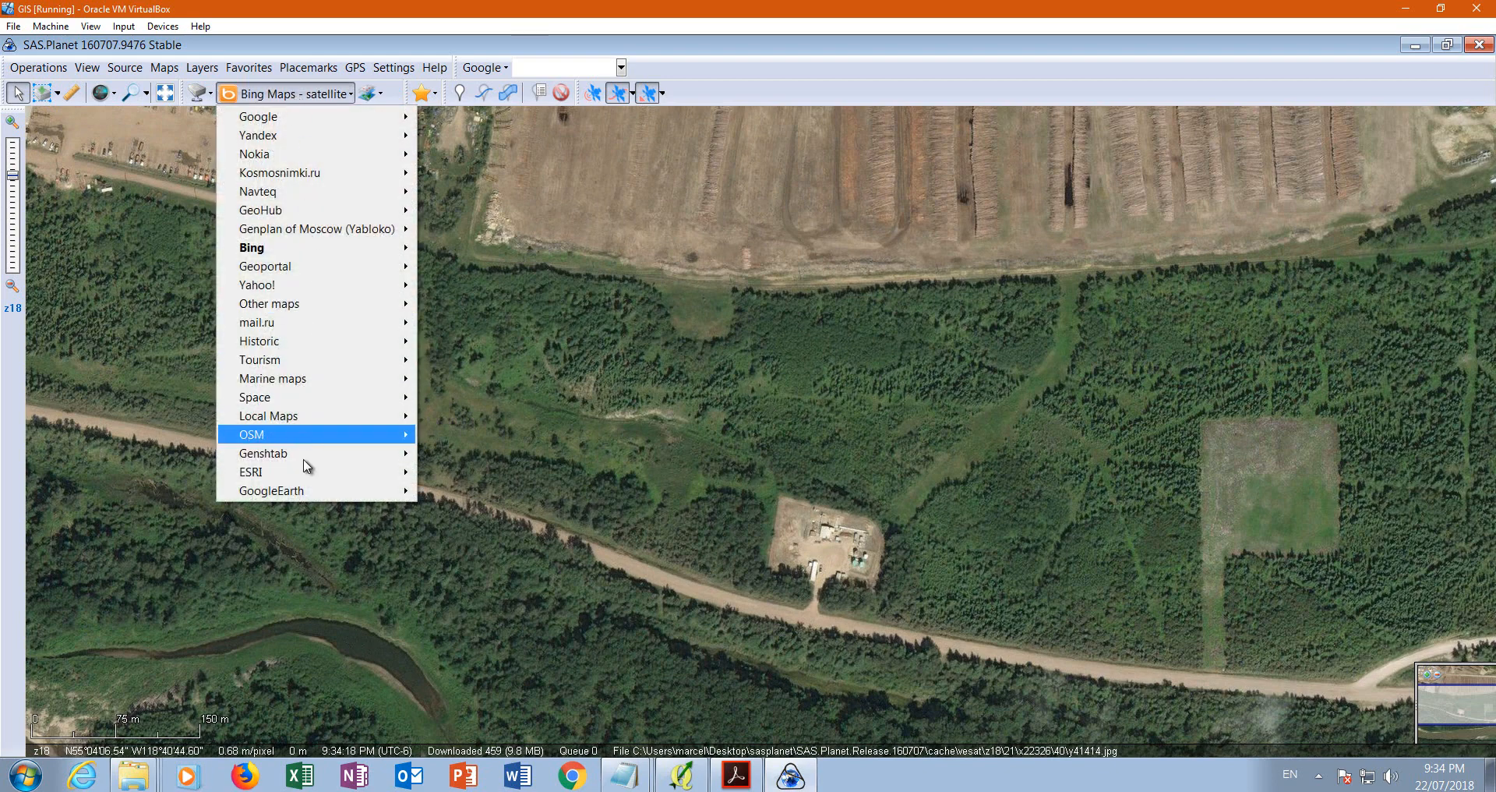
mouse_move(291, 467)
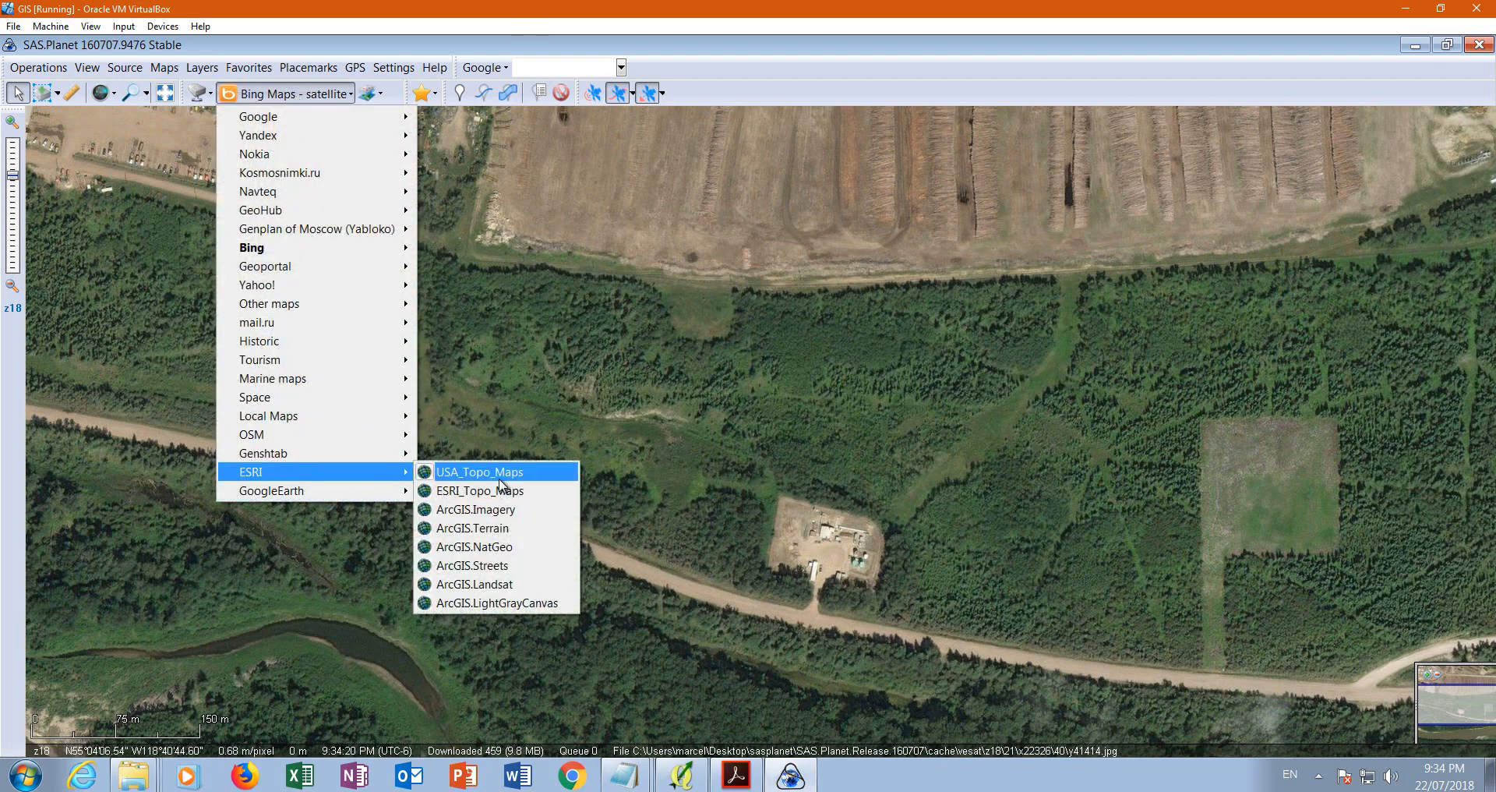
left_click(526, 510)
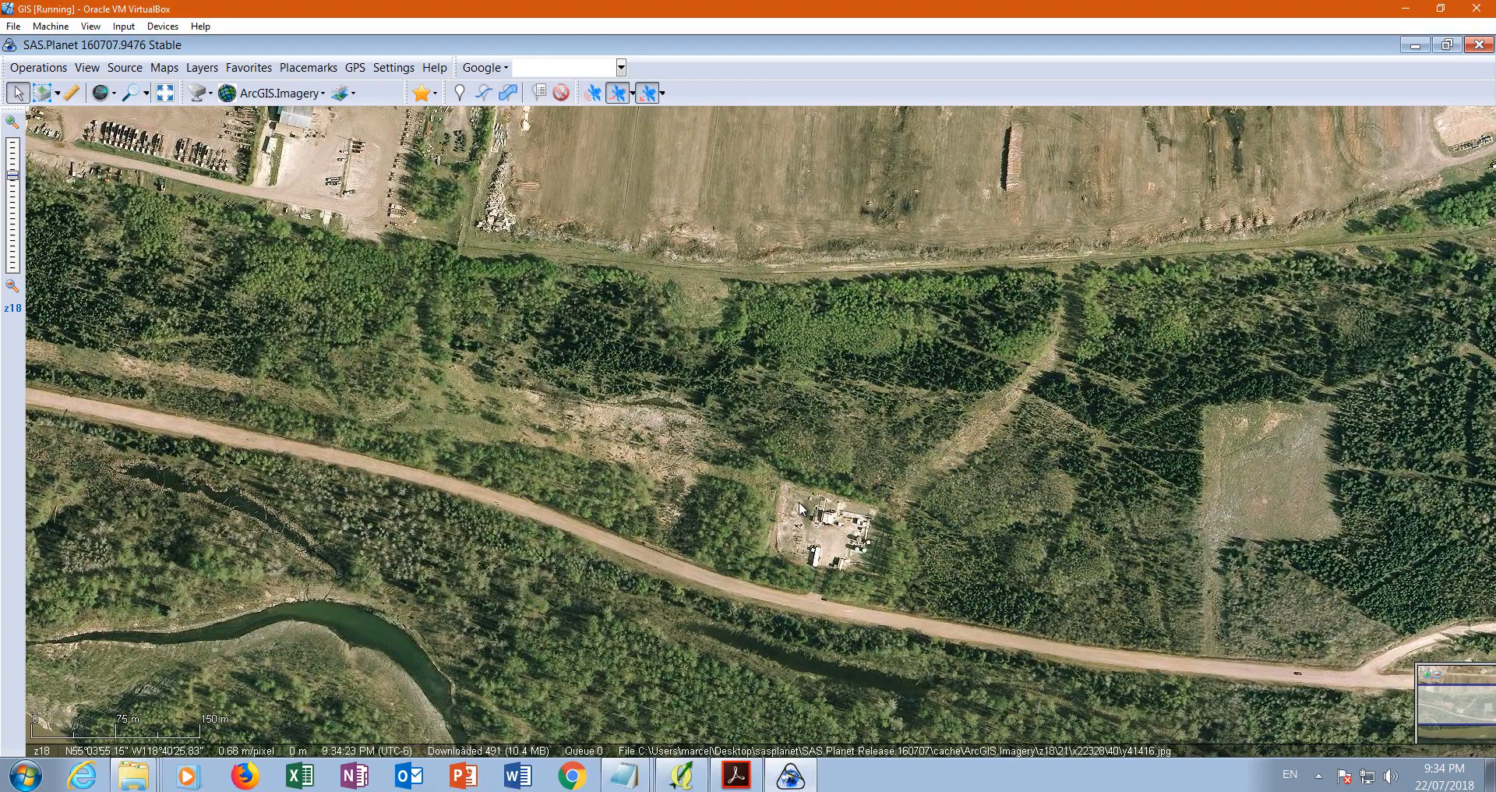
left_click_drag(799, 503, 954, 532)
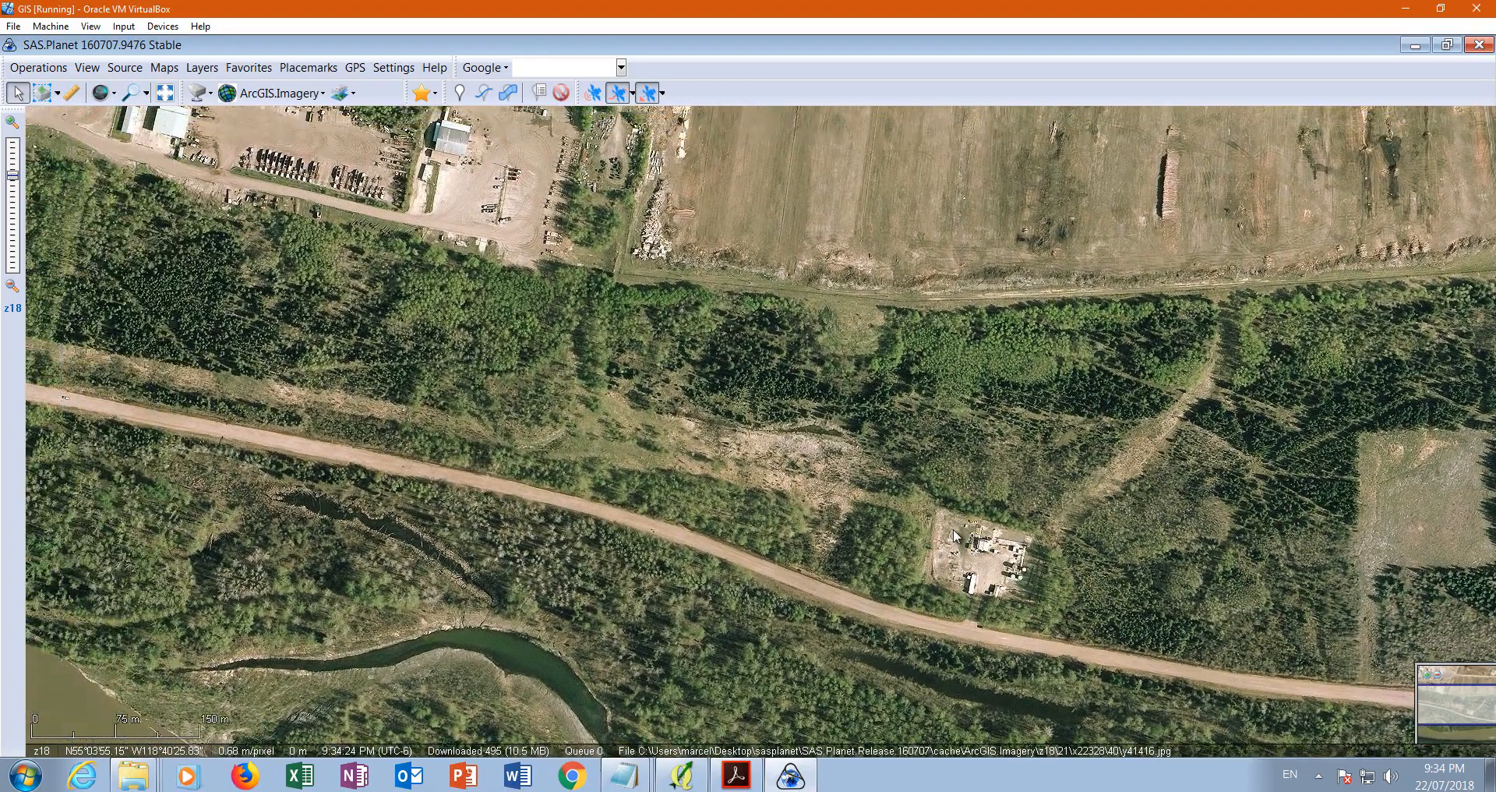
scroll(731, 405, "down", 1)
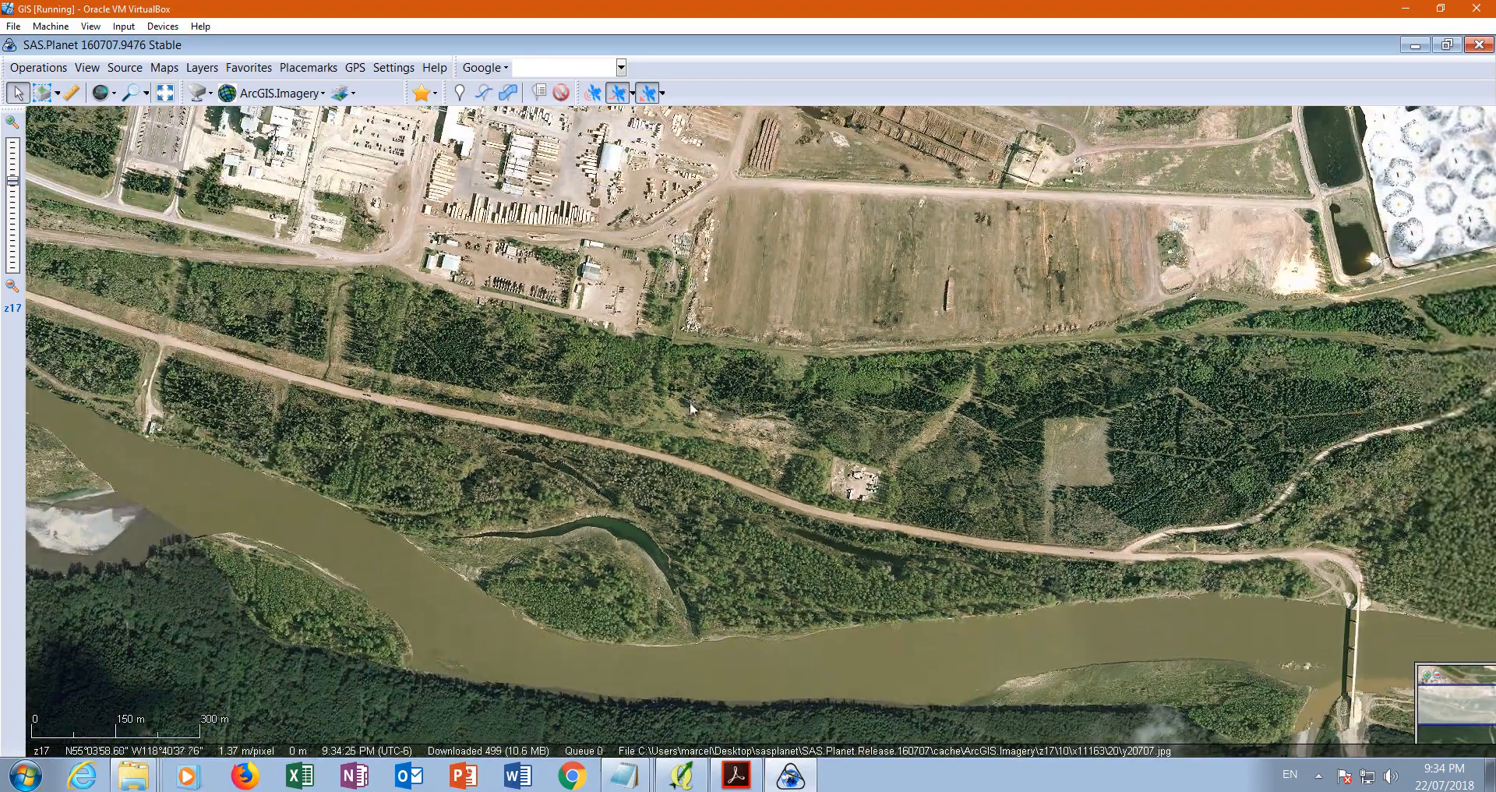
scroll(687, 413, "up", 1)
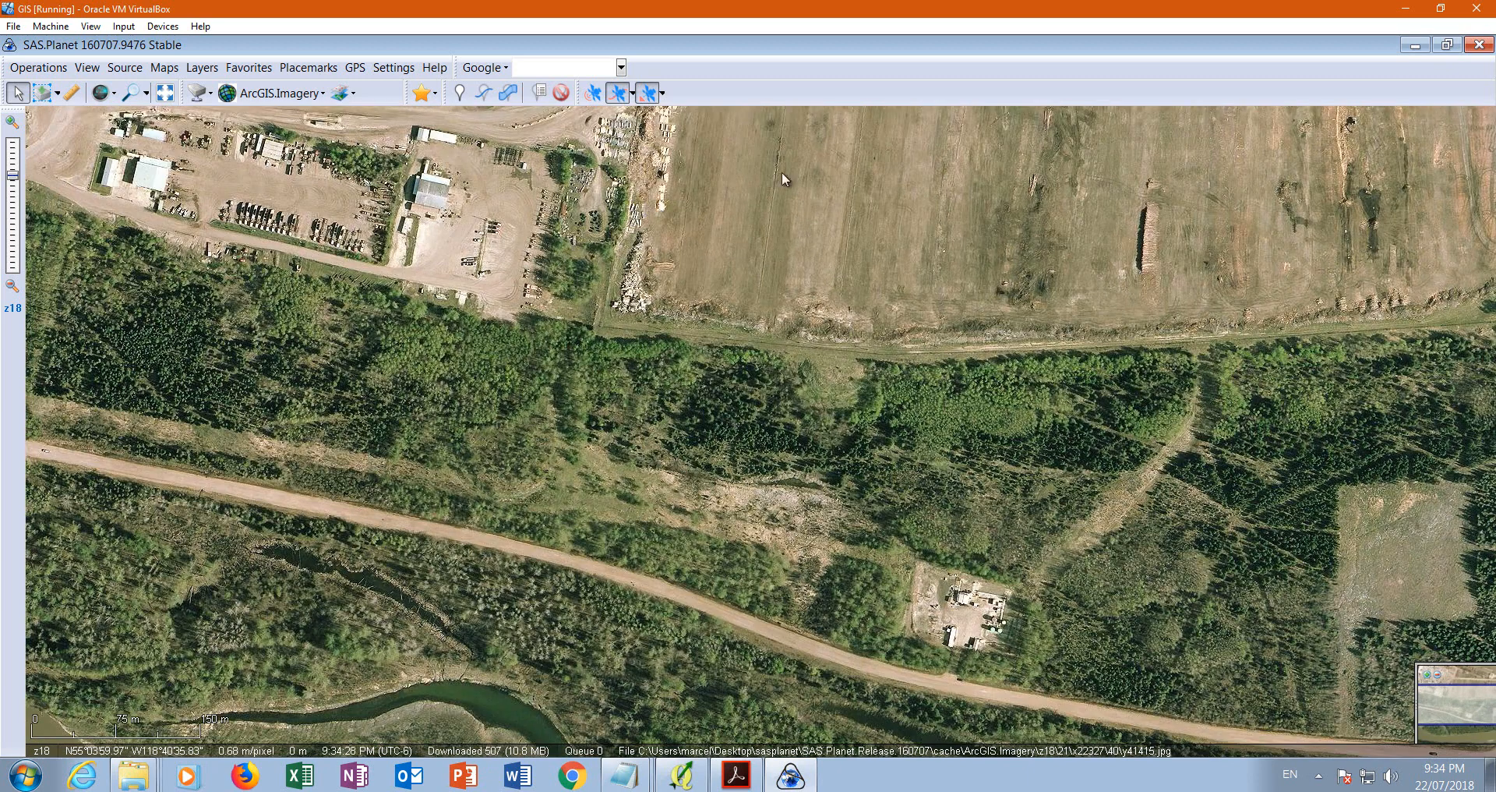
- Return the base map to Bing Maps - satellite for the area around the mill and river
left_click(238, 93)
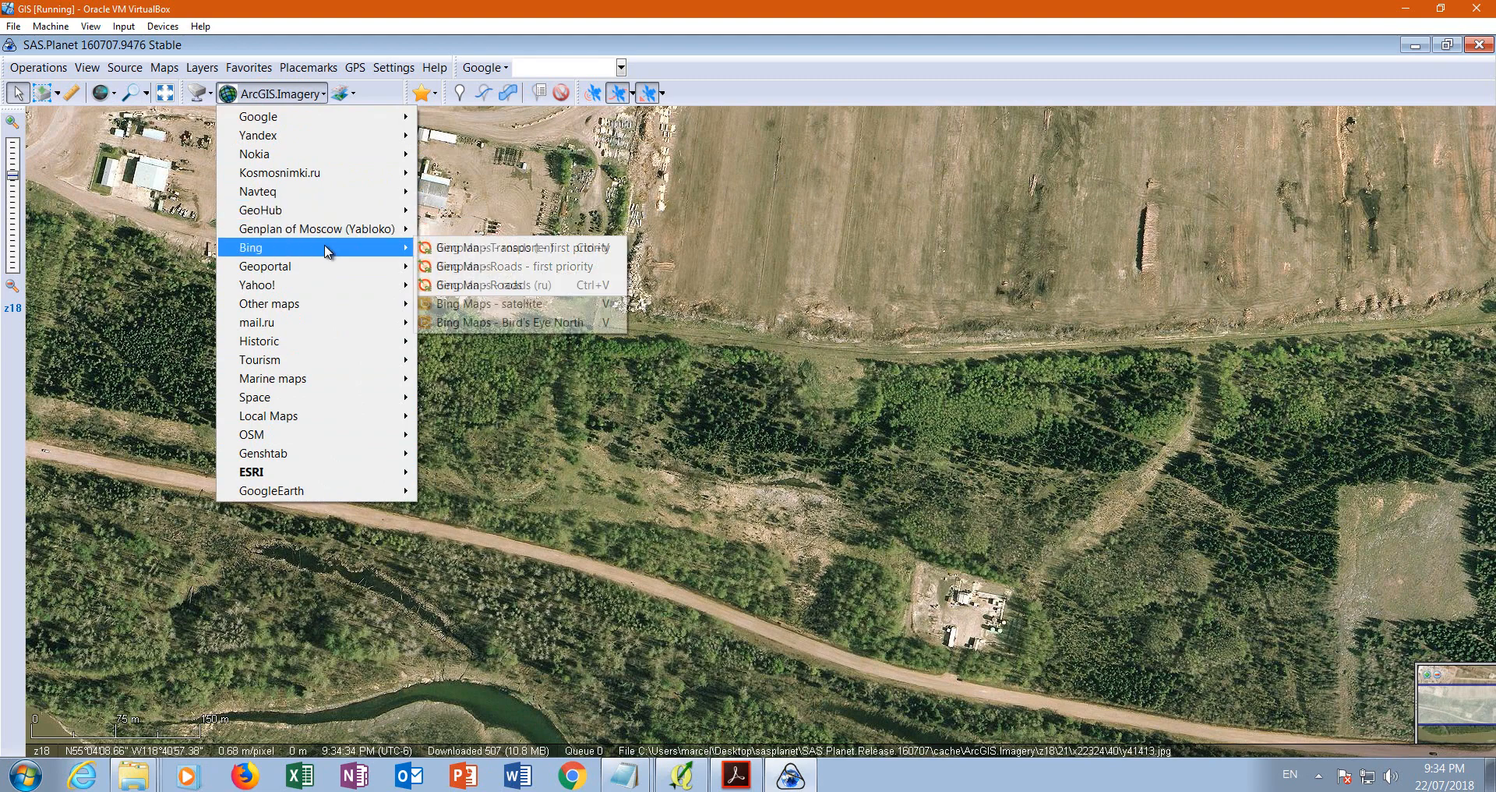
left_click(546, 308)
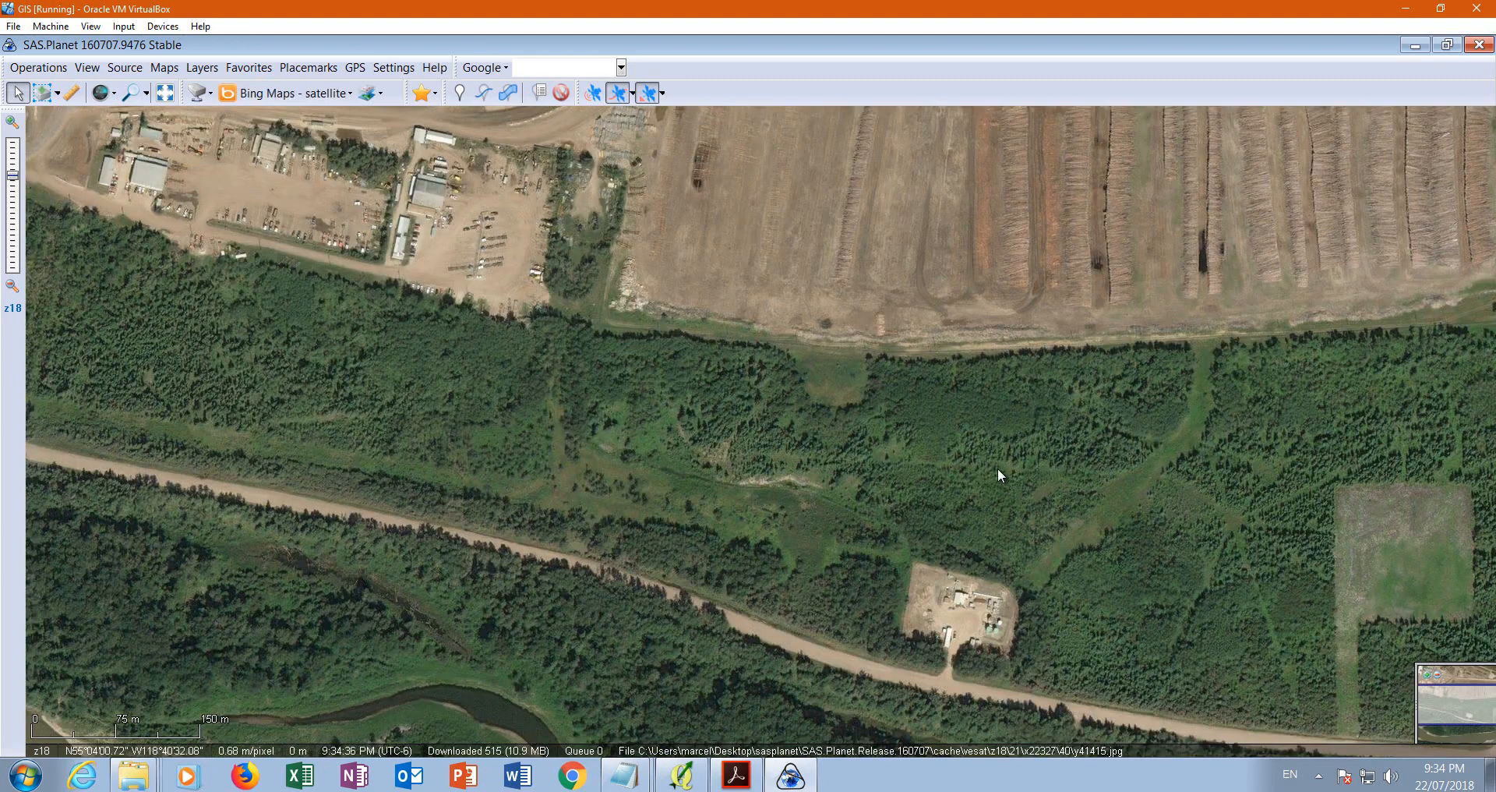
scroll(701, 306, "down", 1)
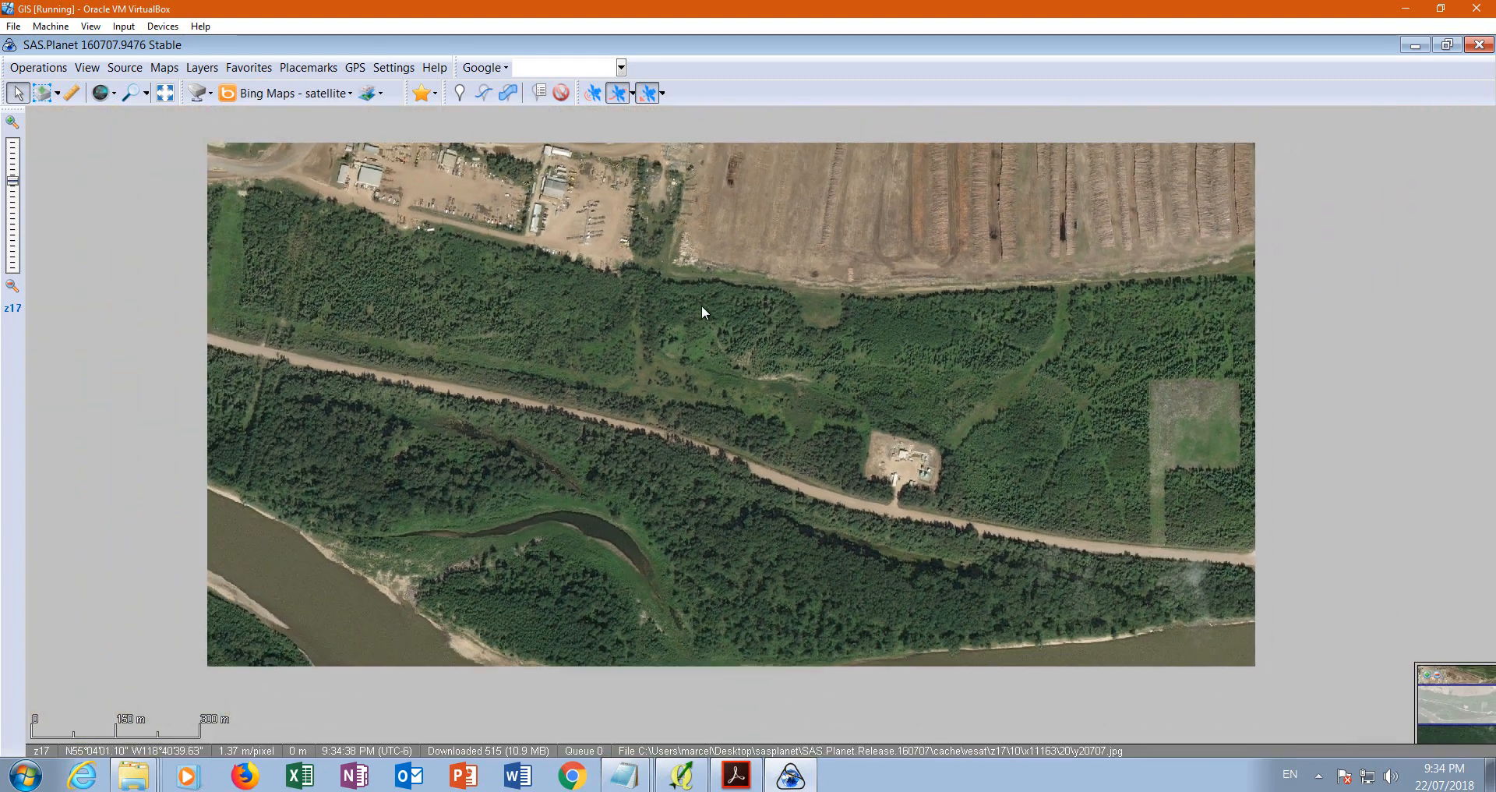
- Select a rectangular area spanning the mill yard, river road and river, and mark zoom level 20 for tile download
left_click(57, 95)
left_click(93, 152)
left_click(58, 94)
left_click(93, 121)
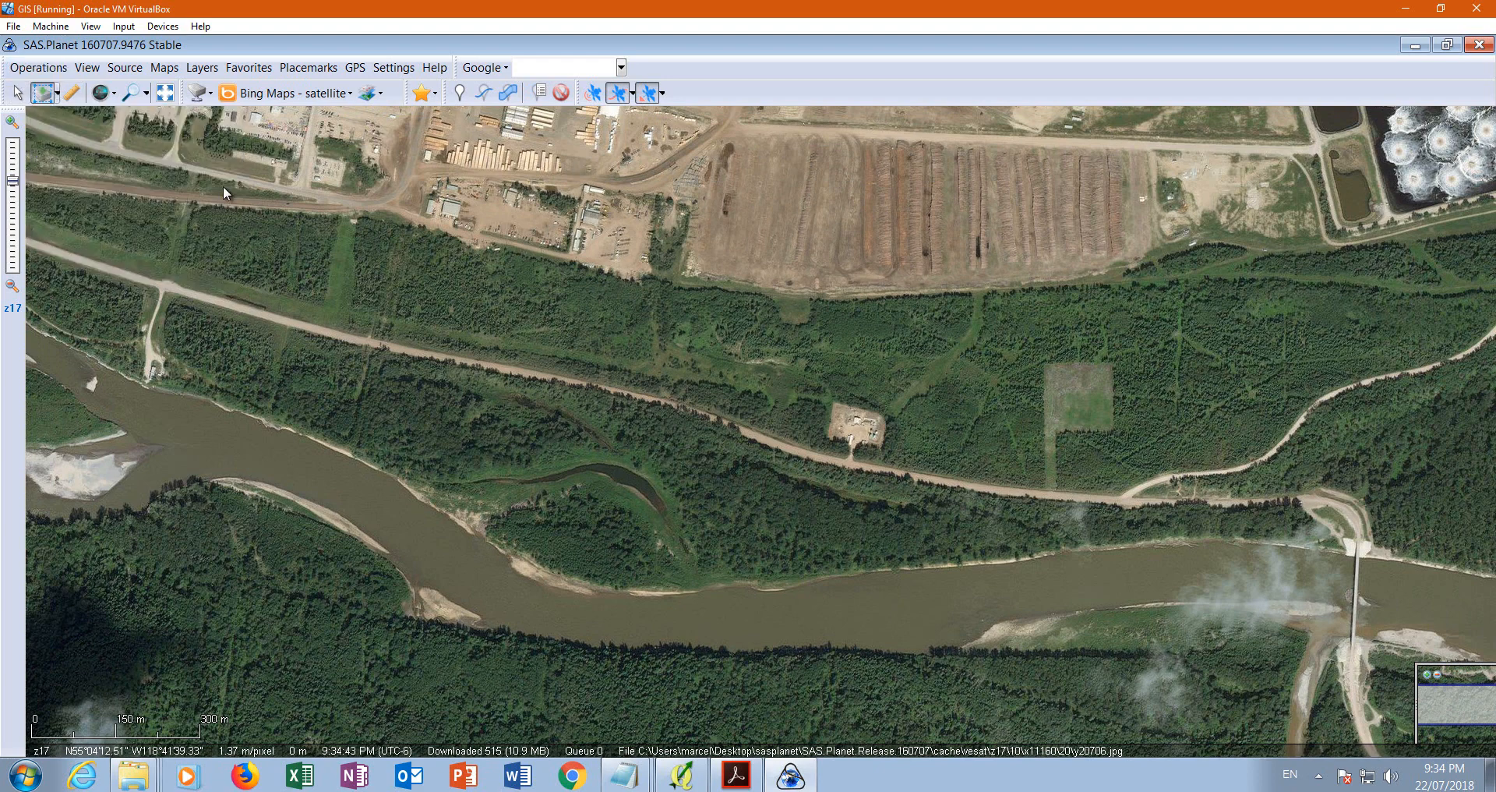
left_click(399, 158)
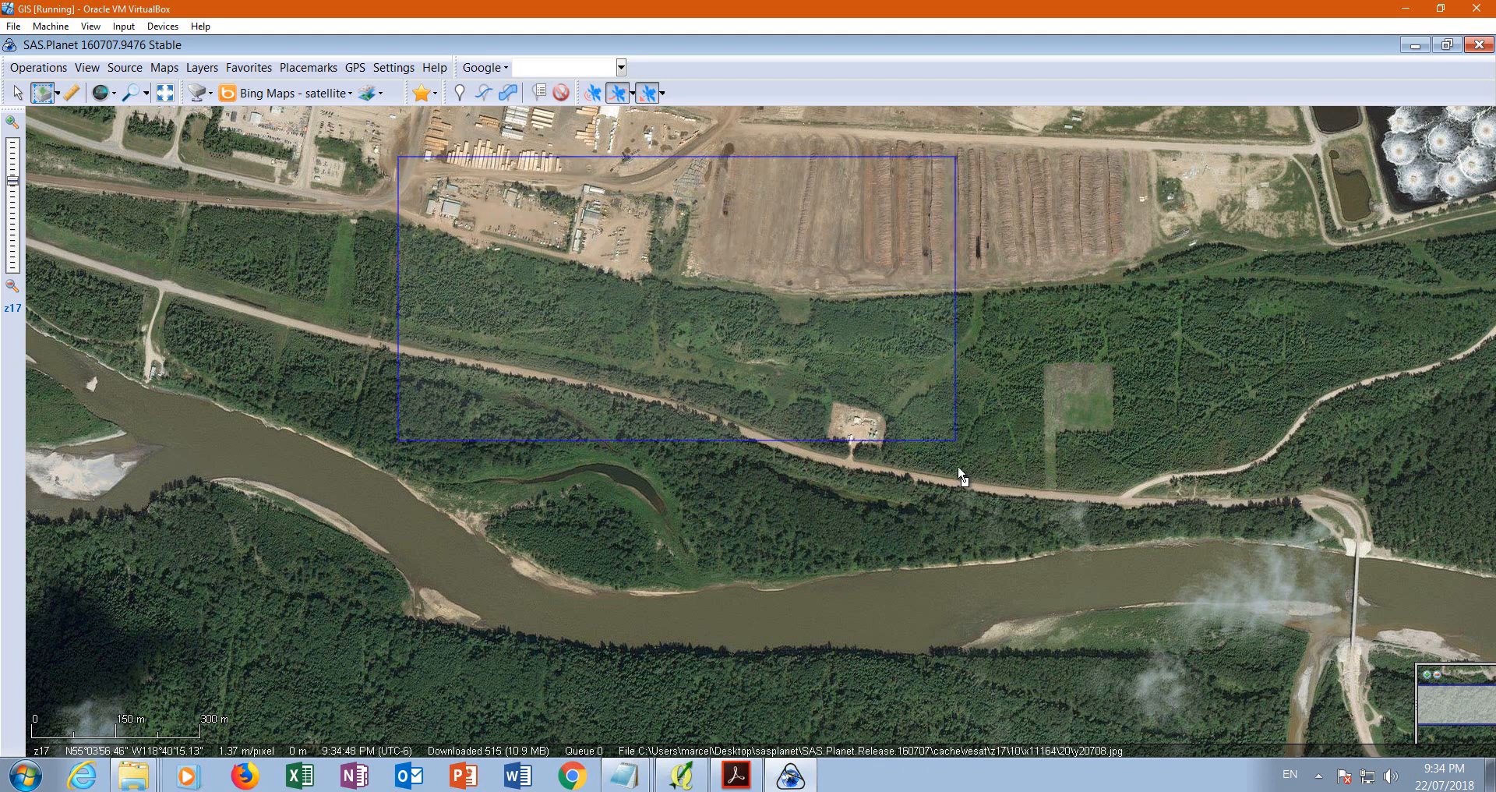
left_click(952, 697)
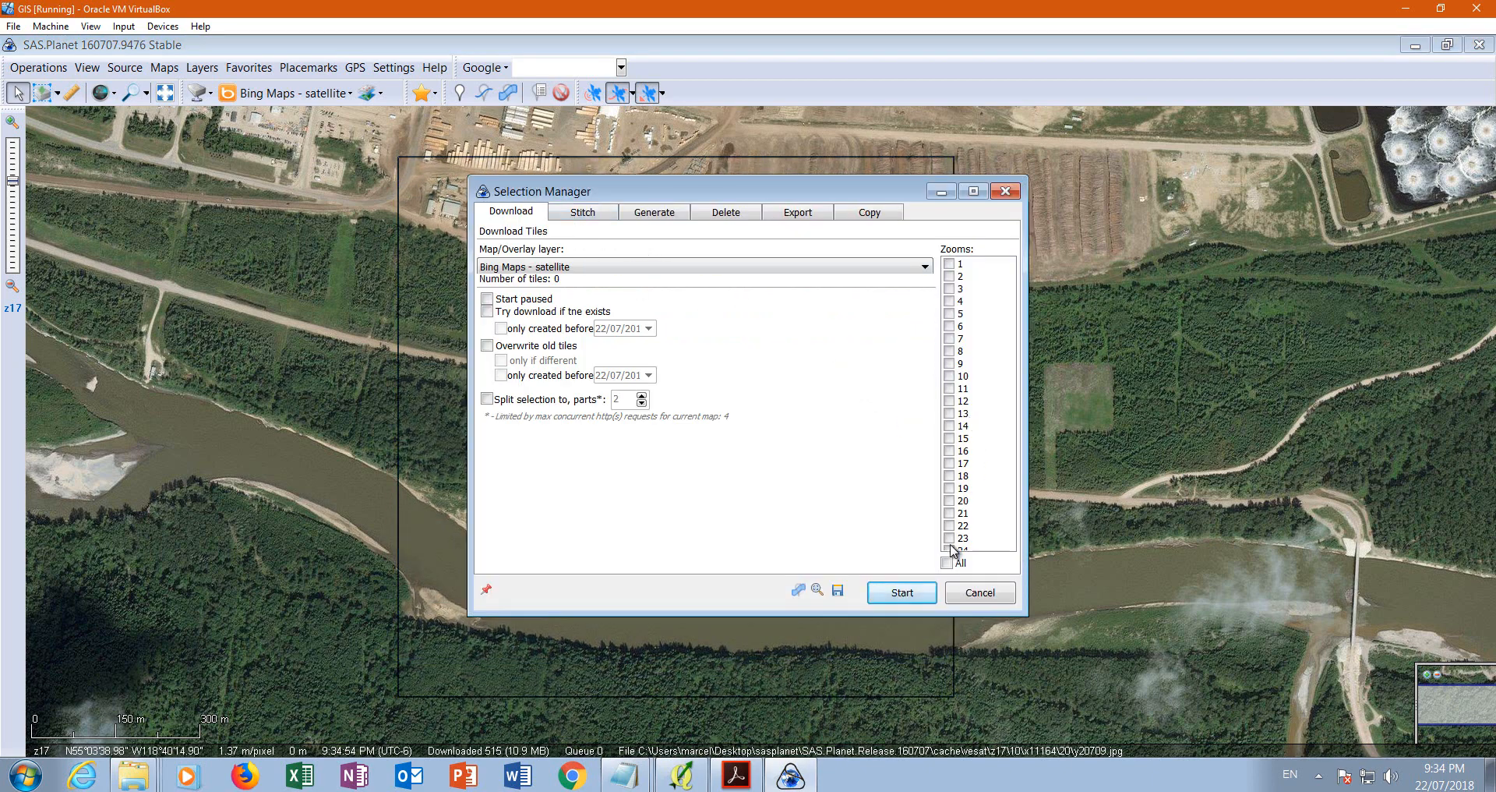
left_click(957, 505)
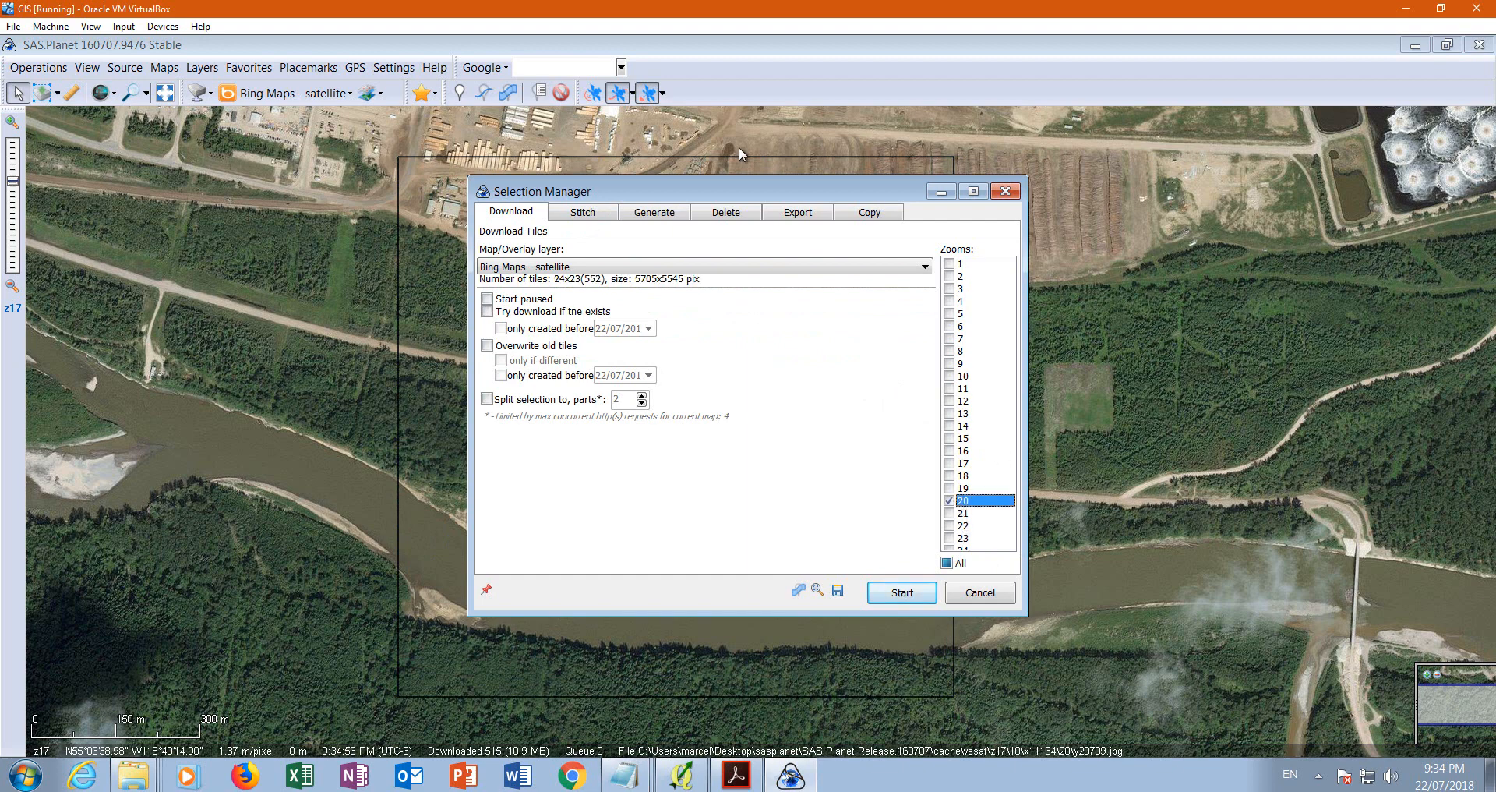
- Set the stitched output of the selection to GeoTIFF, saved as Site in the Lesson 10 LIDAR folder
left_click(580, 217)
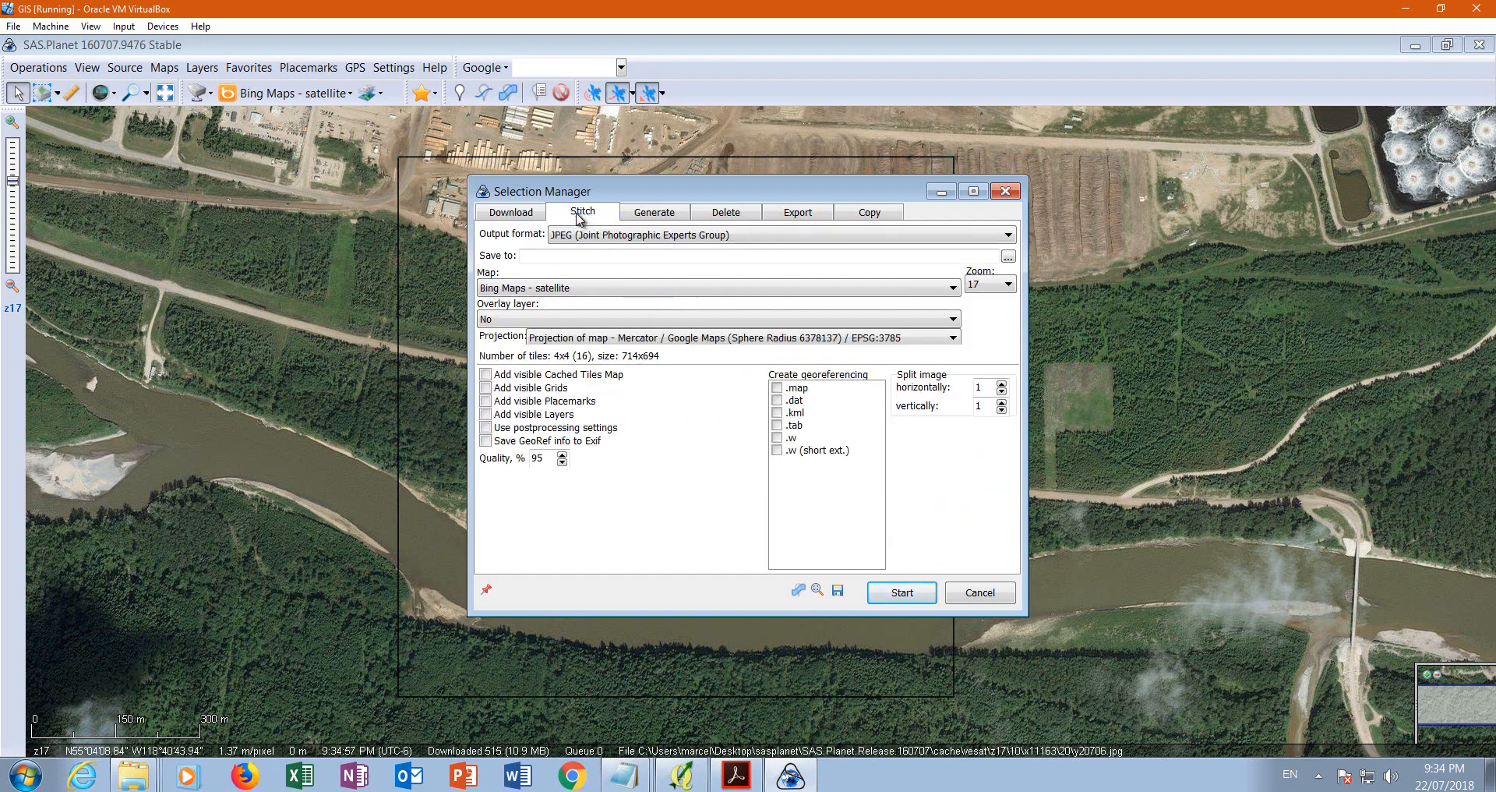
left_click(763, 235)
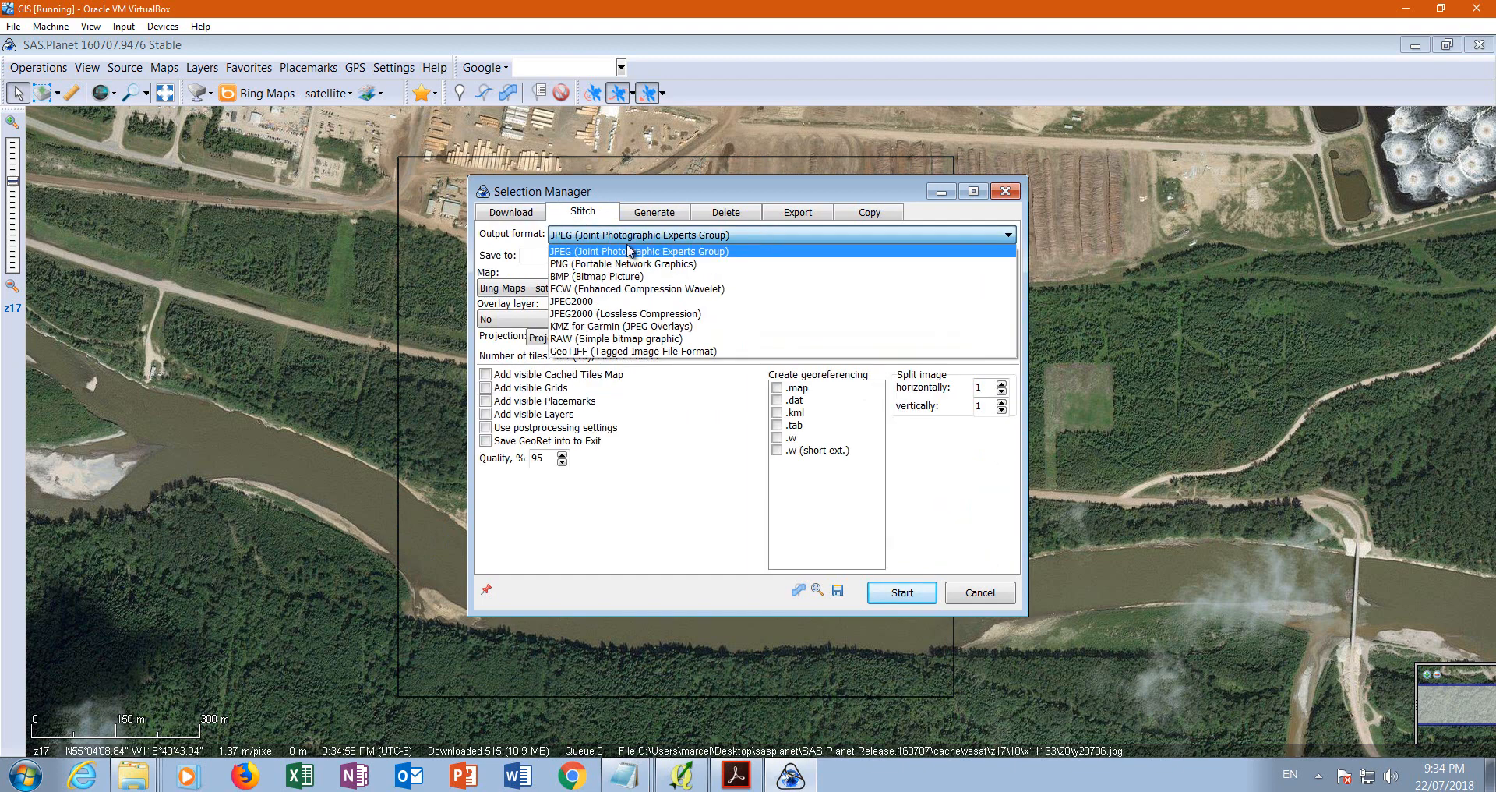
left_click(581, 351)
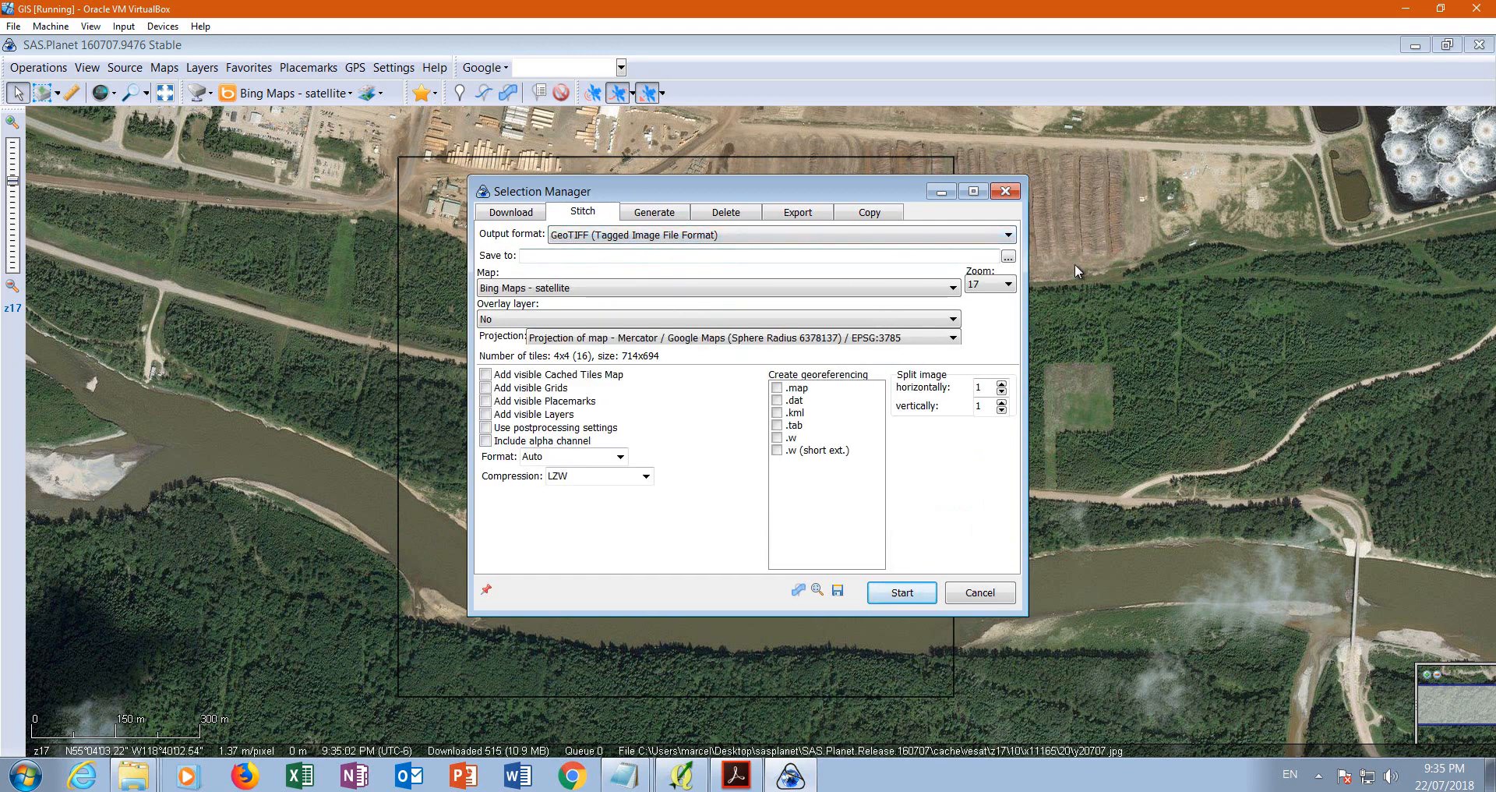
left_click(1009, 257)
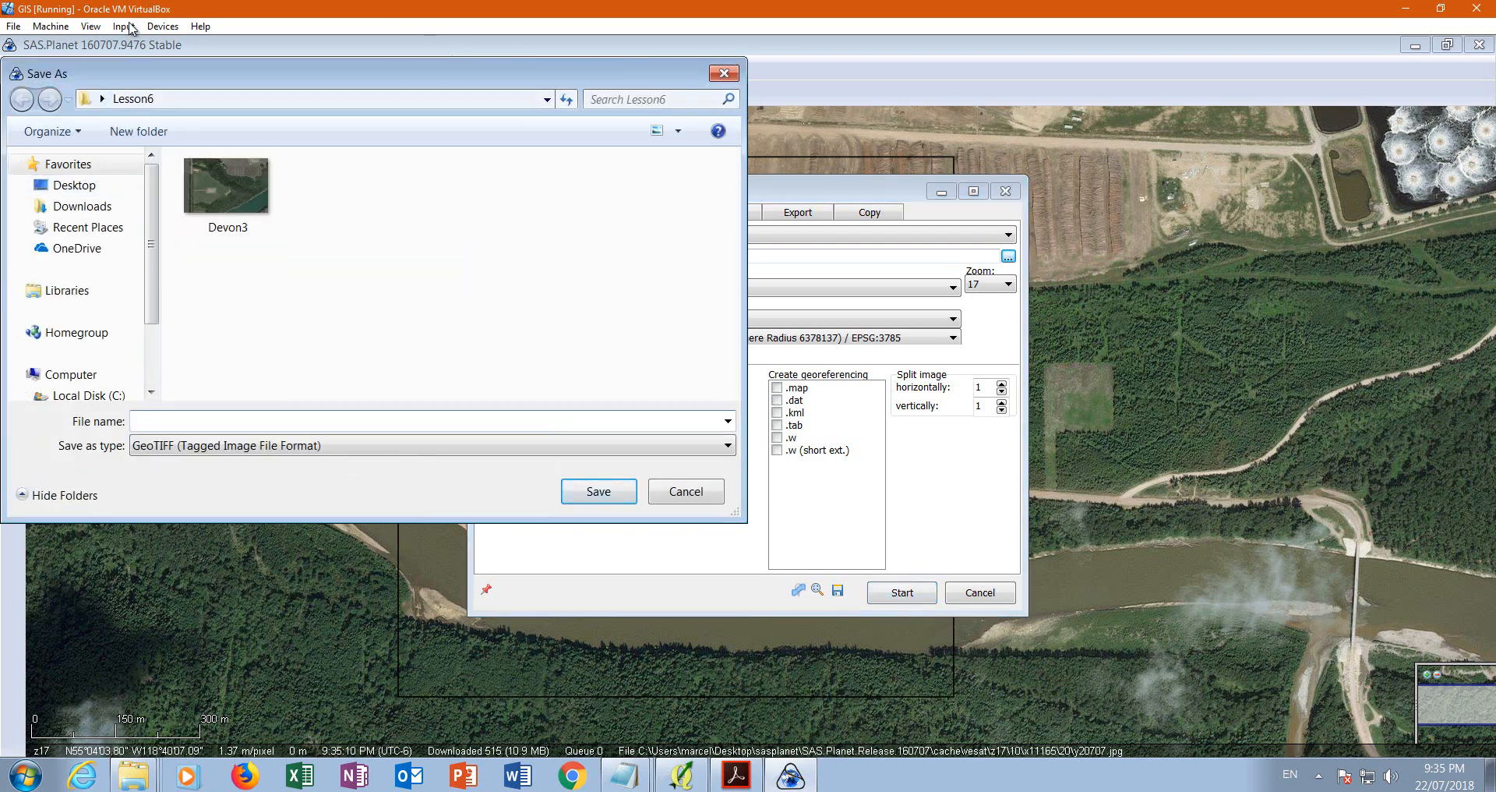
left_click(103, 98)
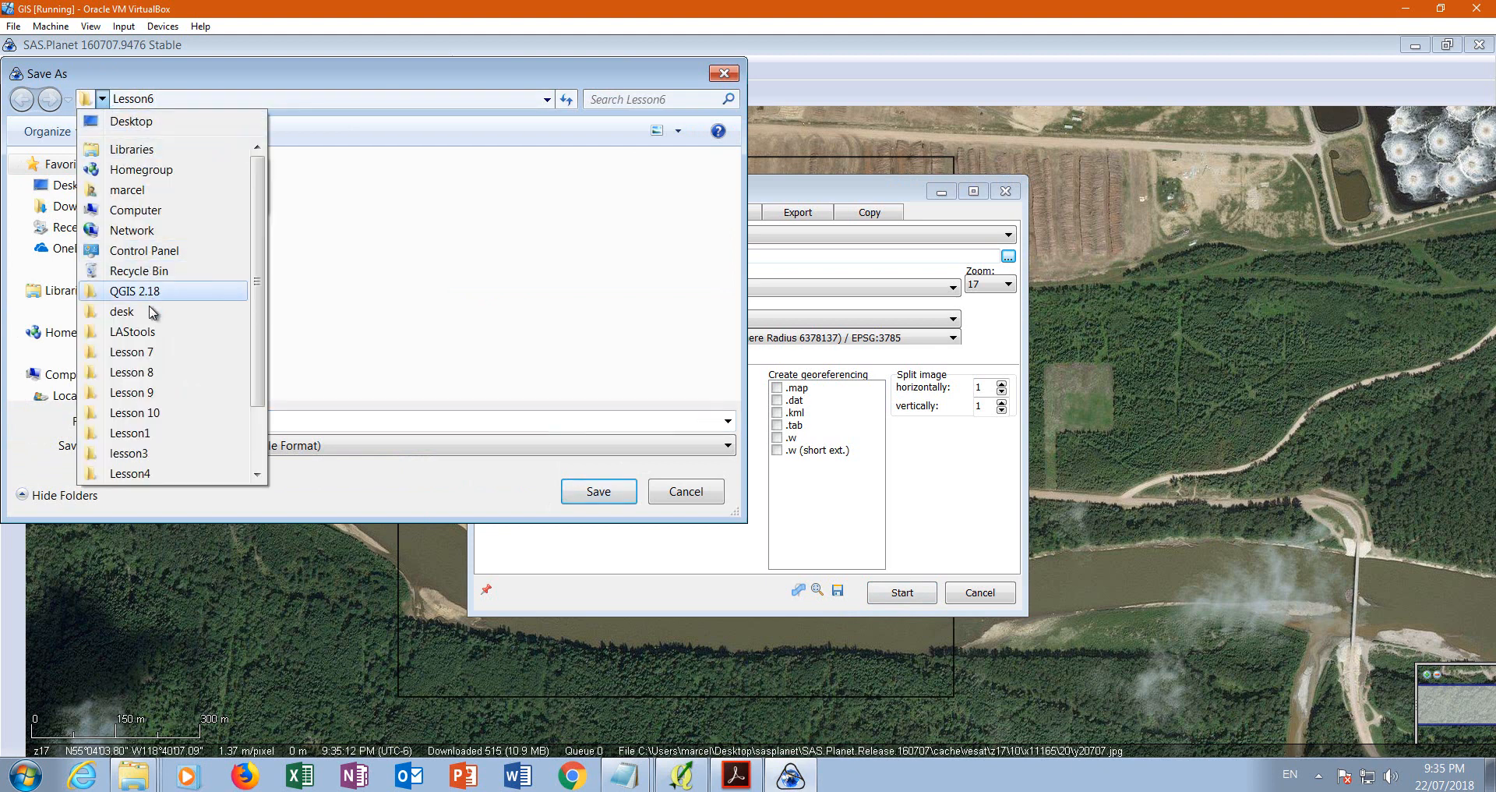
left_click(125, 412)
double_click(216, 190)
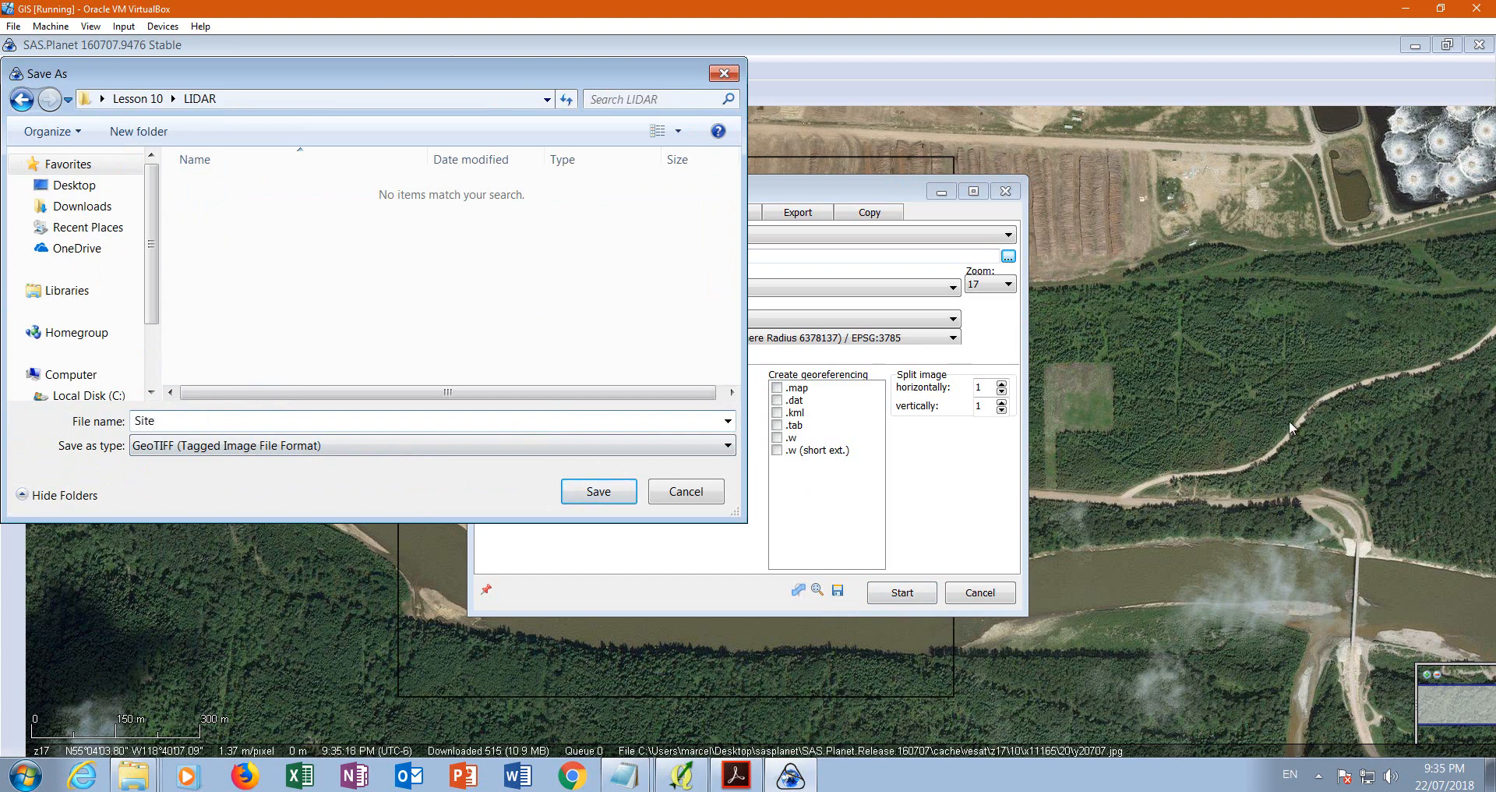
left_click(597, 492)
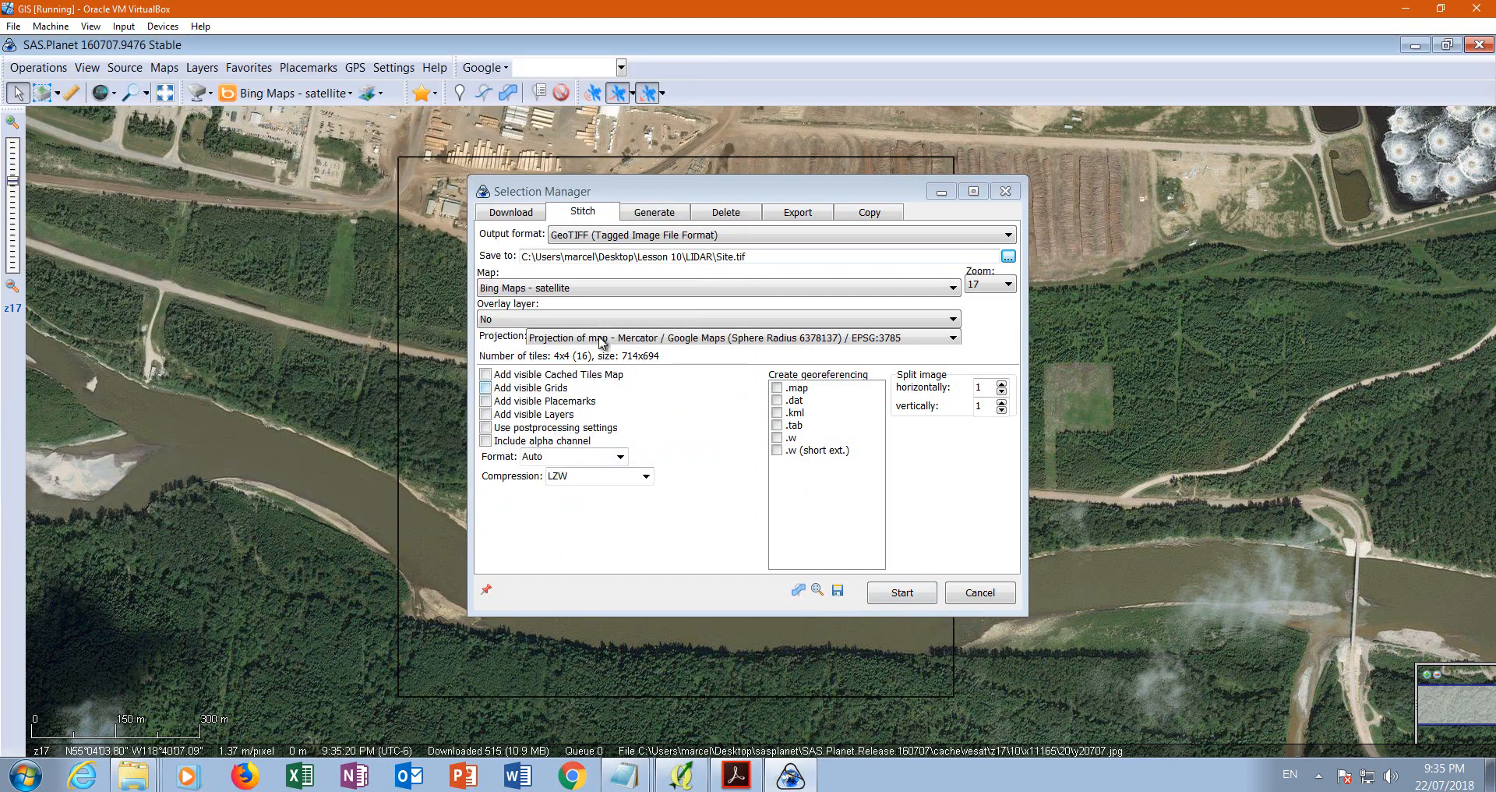
- Stitch the Bing Maps - satellite selection at zoom 20 with the Mercator / WGS84 / EPSG:3395 projection
left_click(1007, 284)
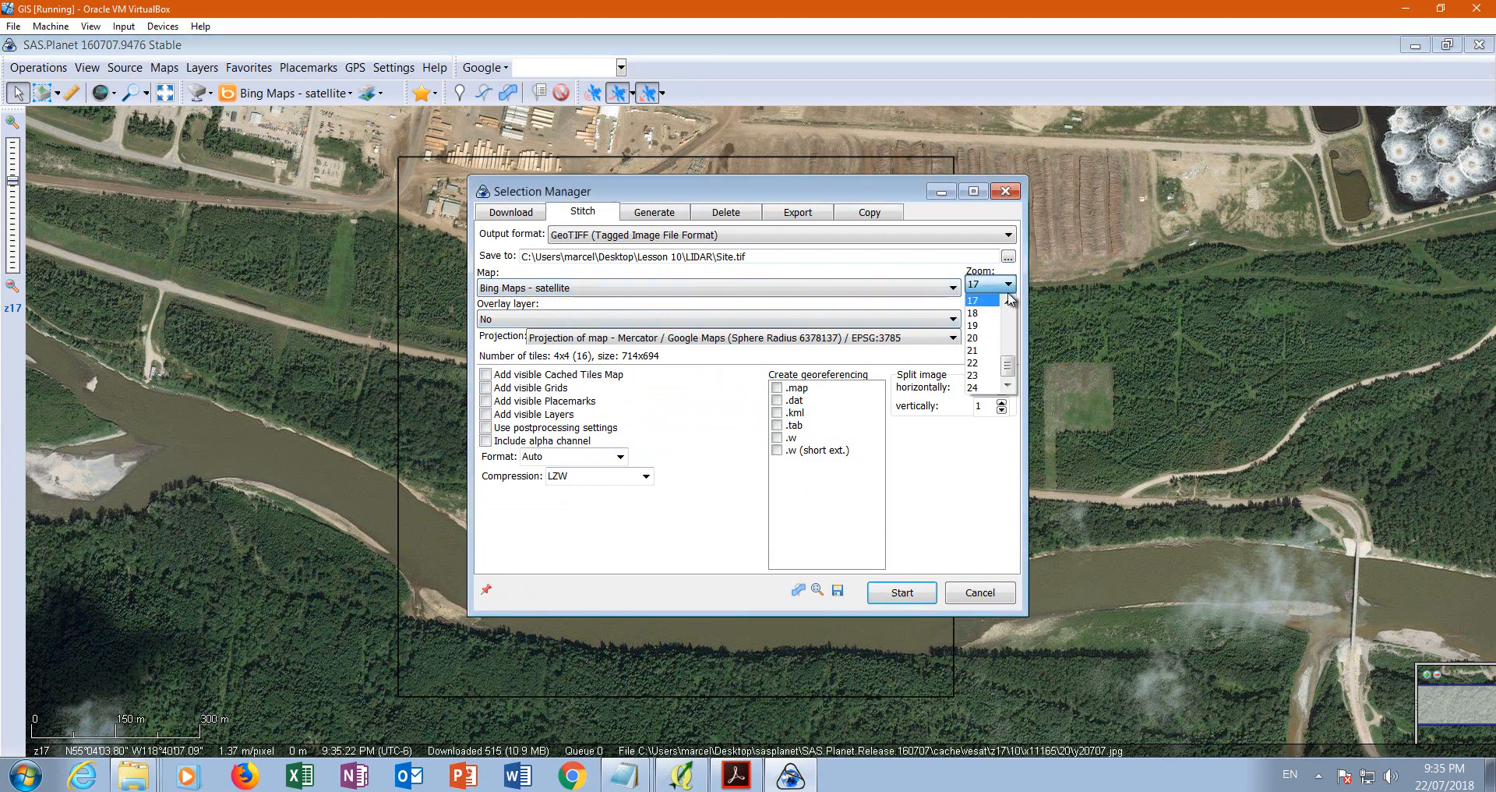
left_click(975, 340)
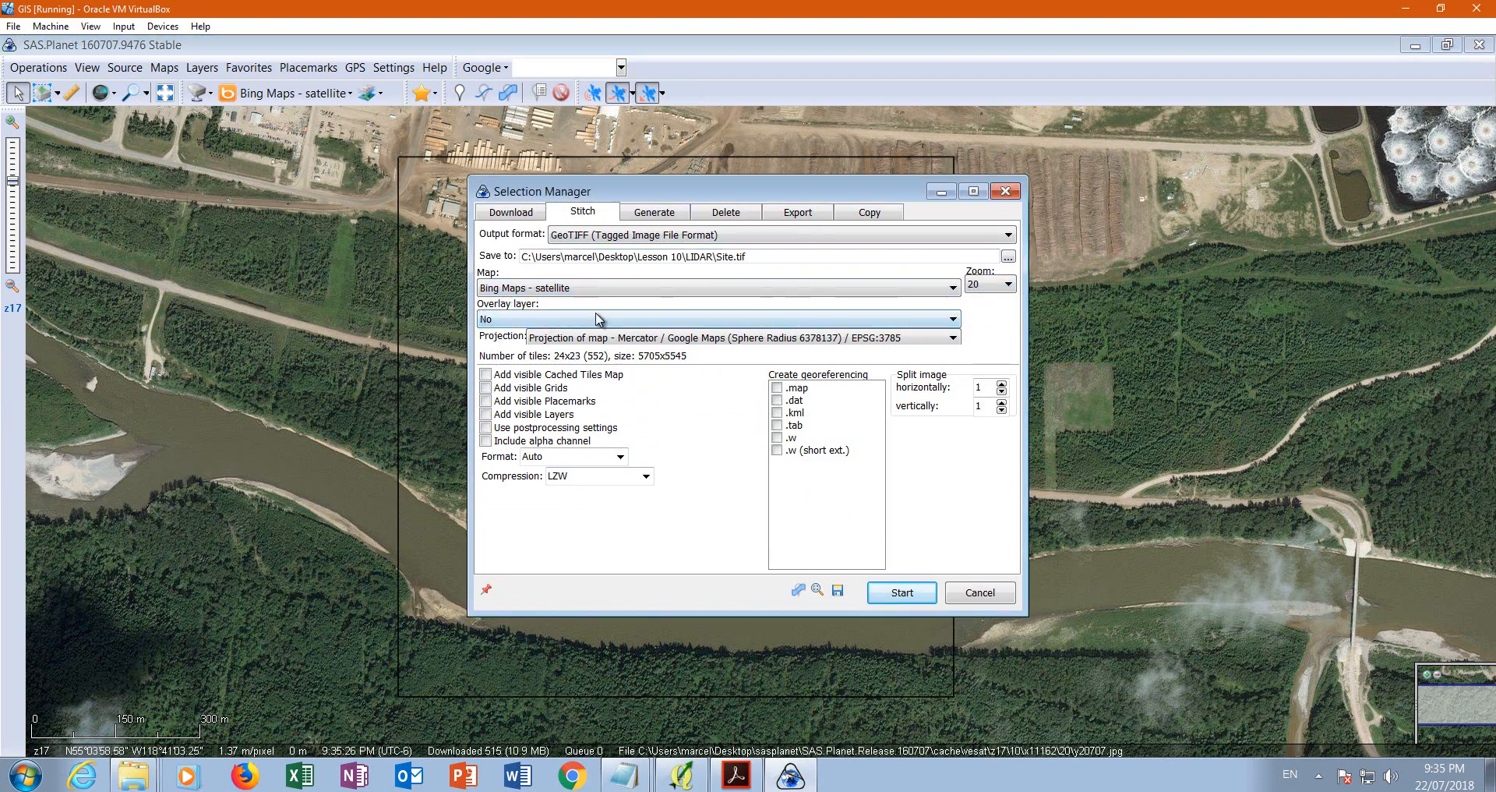
left_click(953, 340)
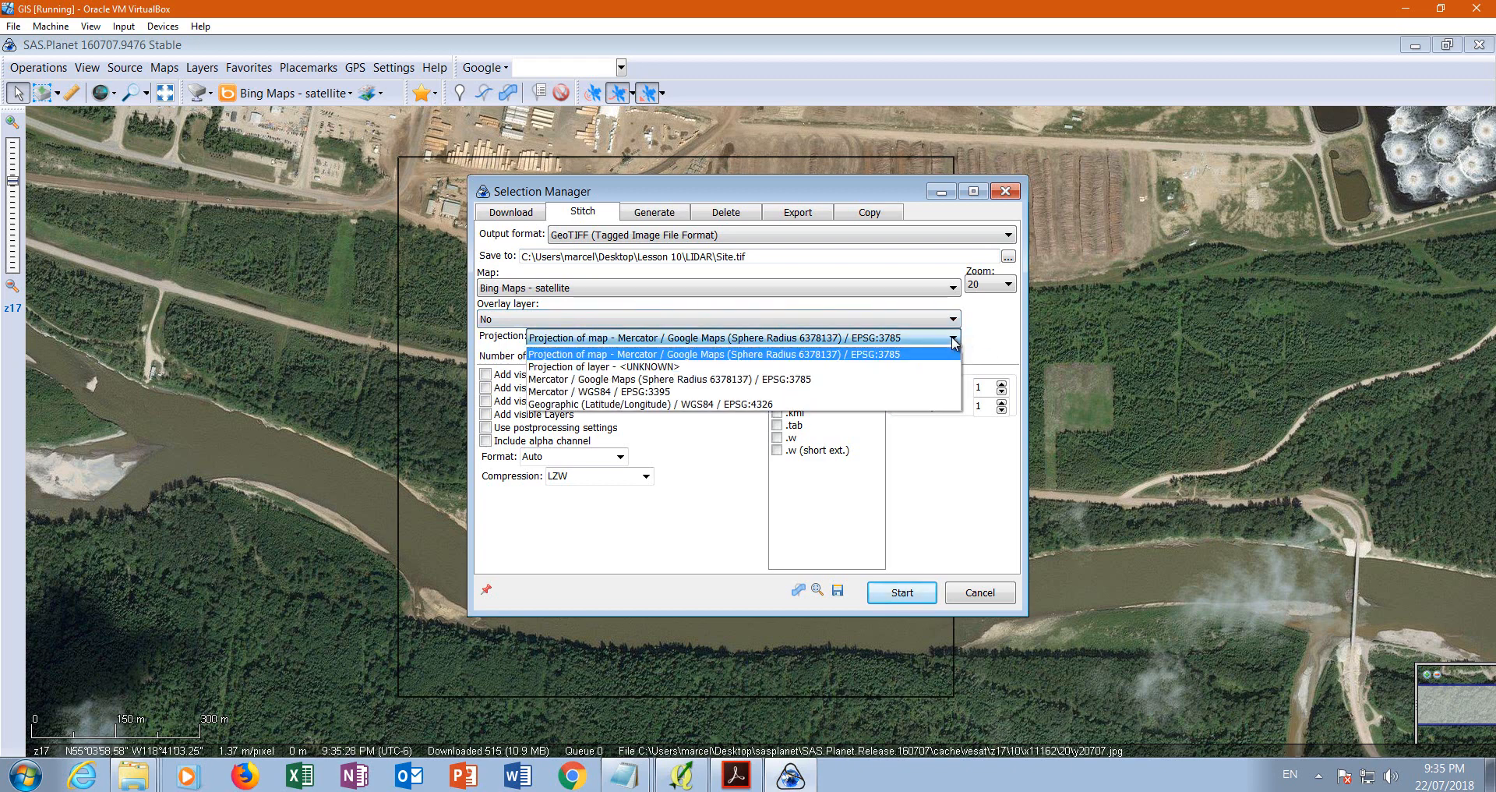
left_click(606, 394)
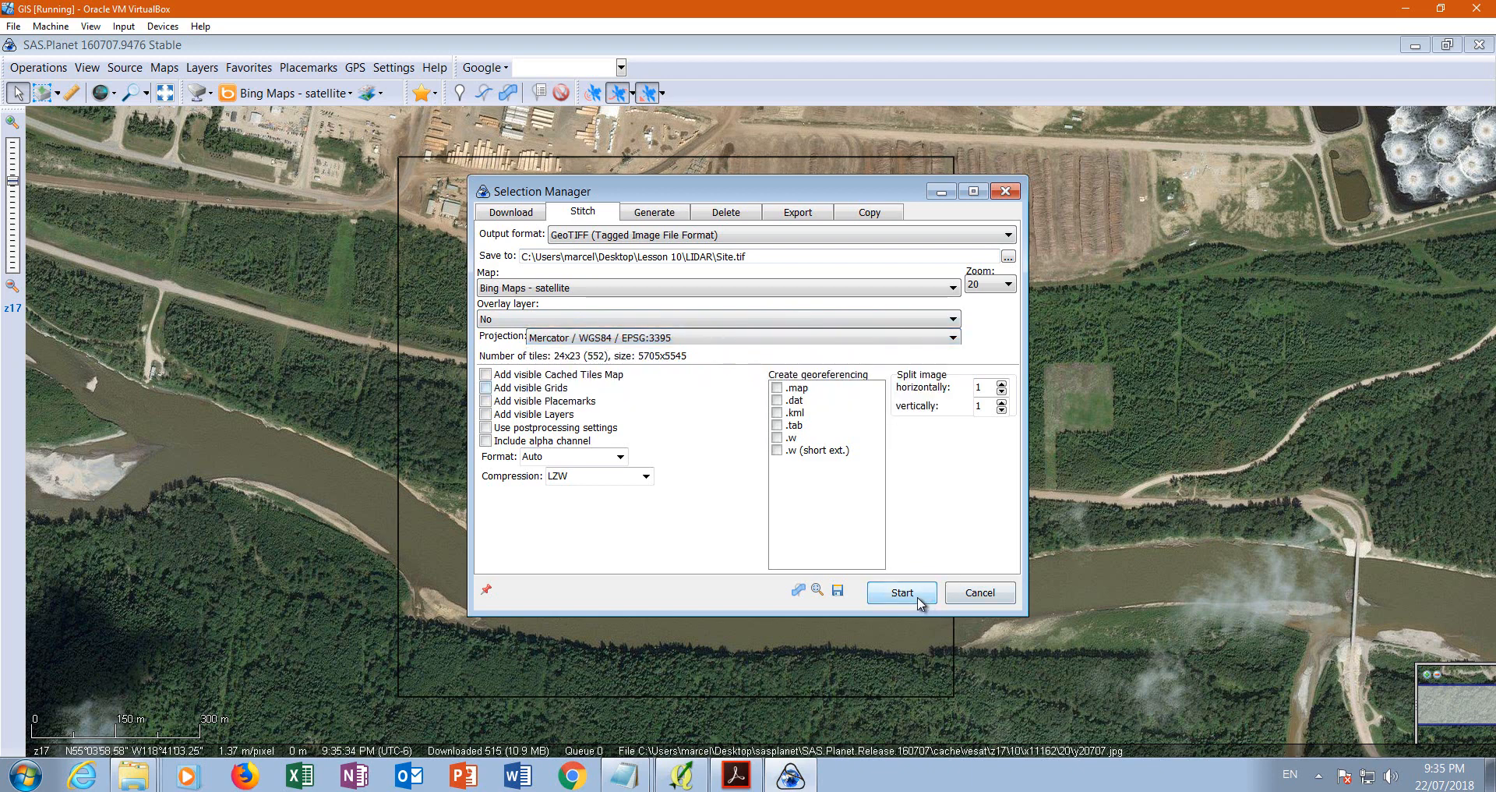
left_click(675, 340)
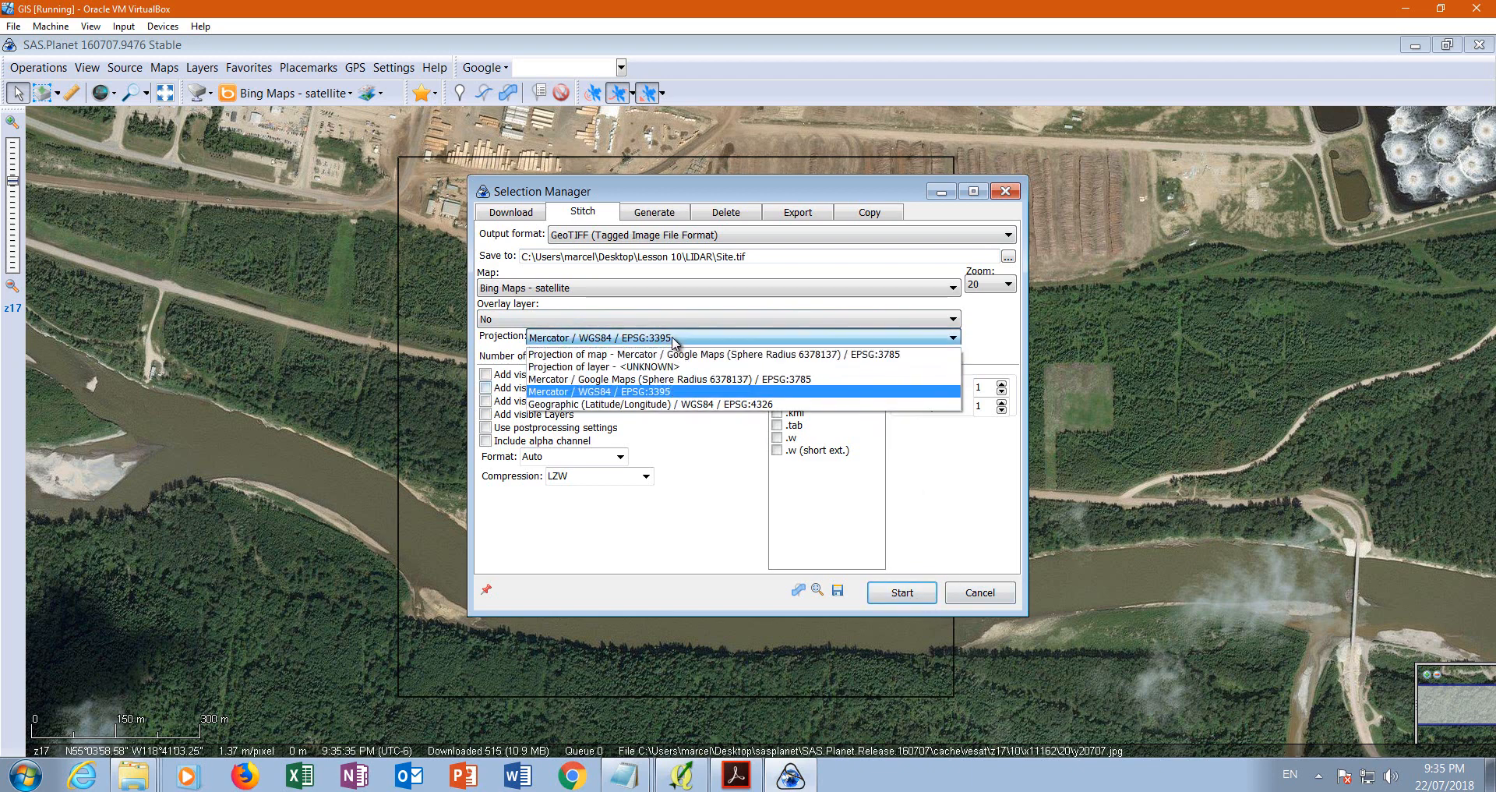
left_click(634, 397)
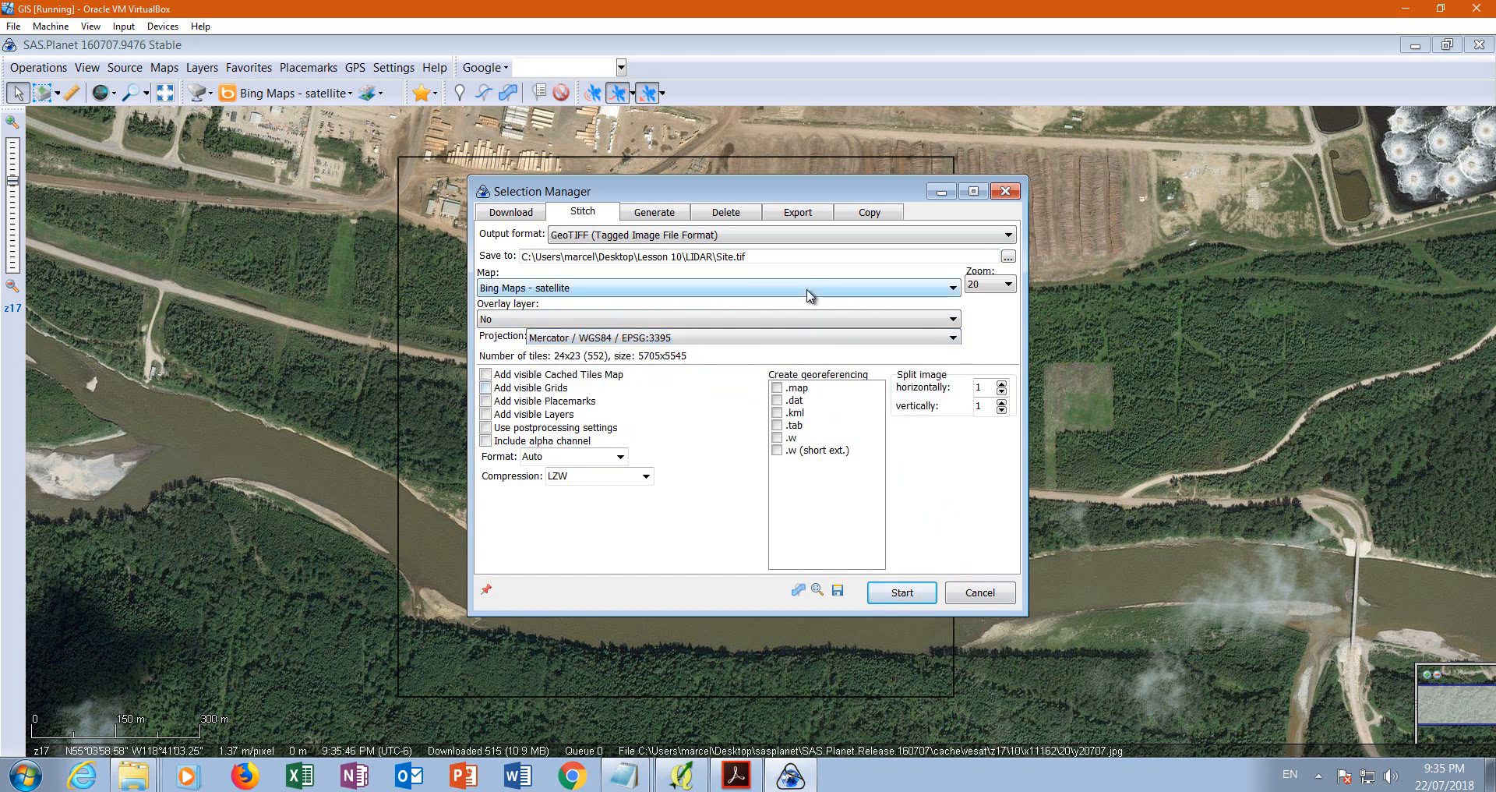
left_click(920, 593)
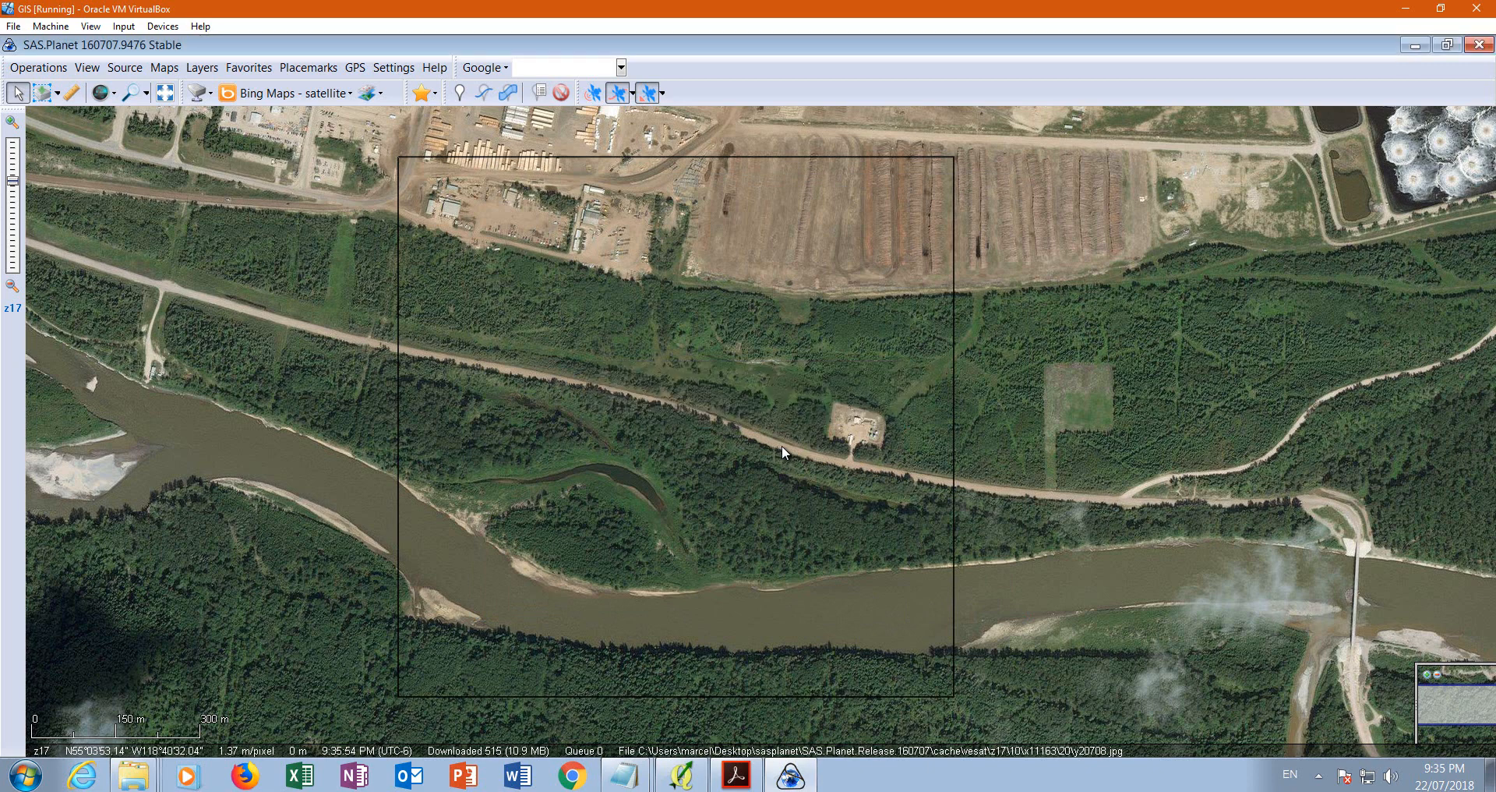
- Open the Site TIFF from the Lesson 10 LIDAR folder on the desktop and inspect the imagery up close
left_click(1415, 44)
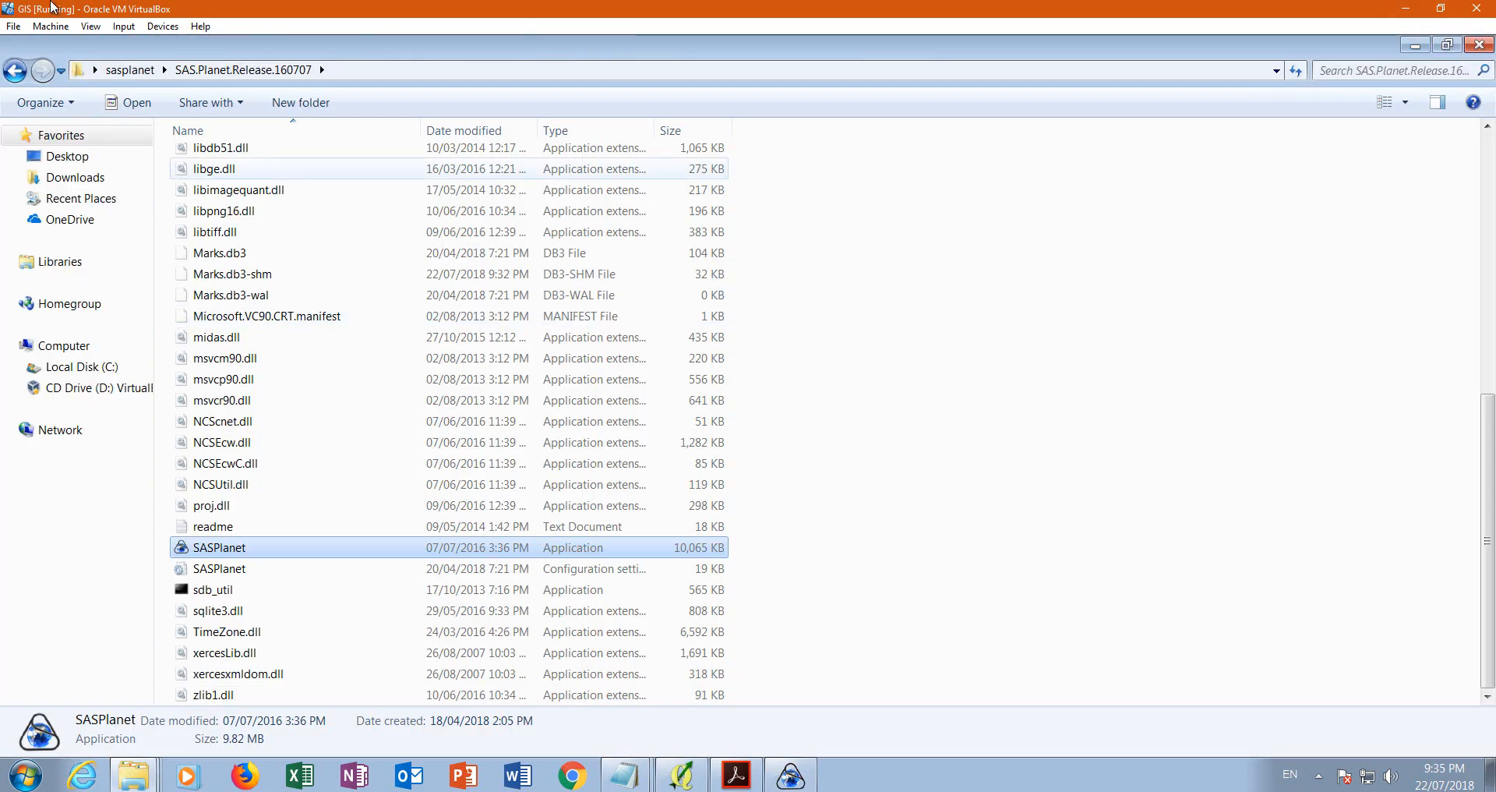
left_click(1482, 45)
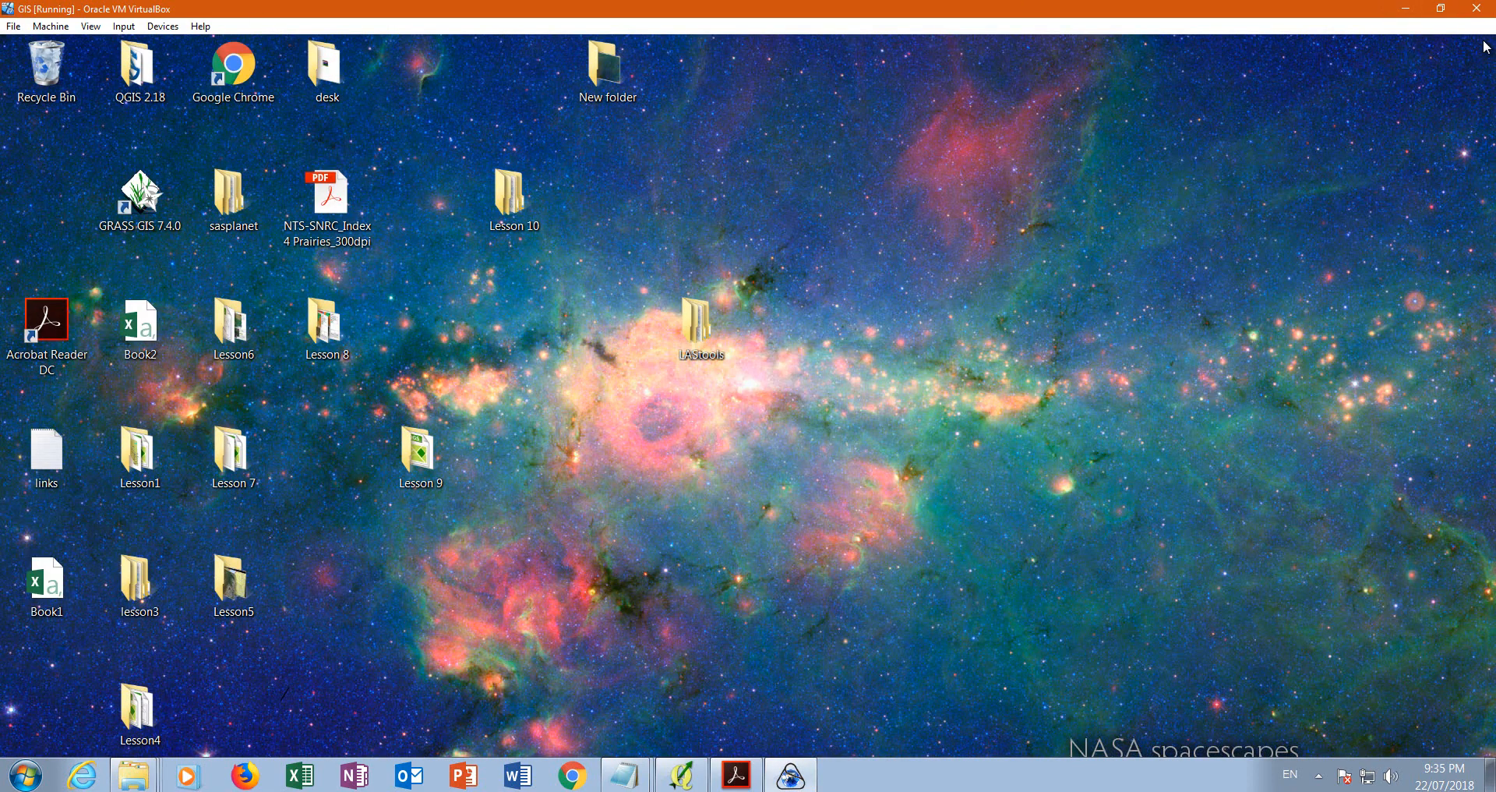
double_click(523, 212)
double_click(198, 159)
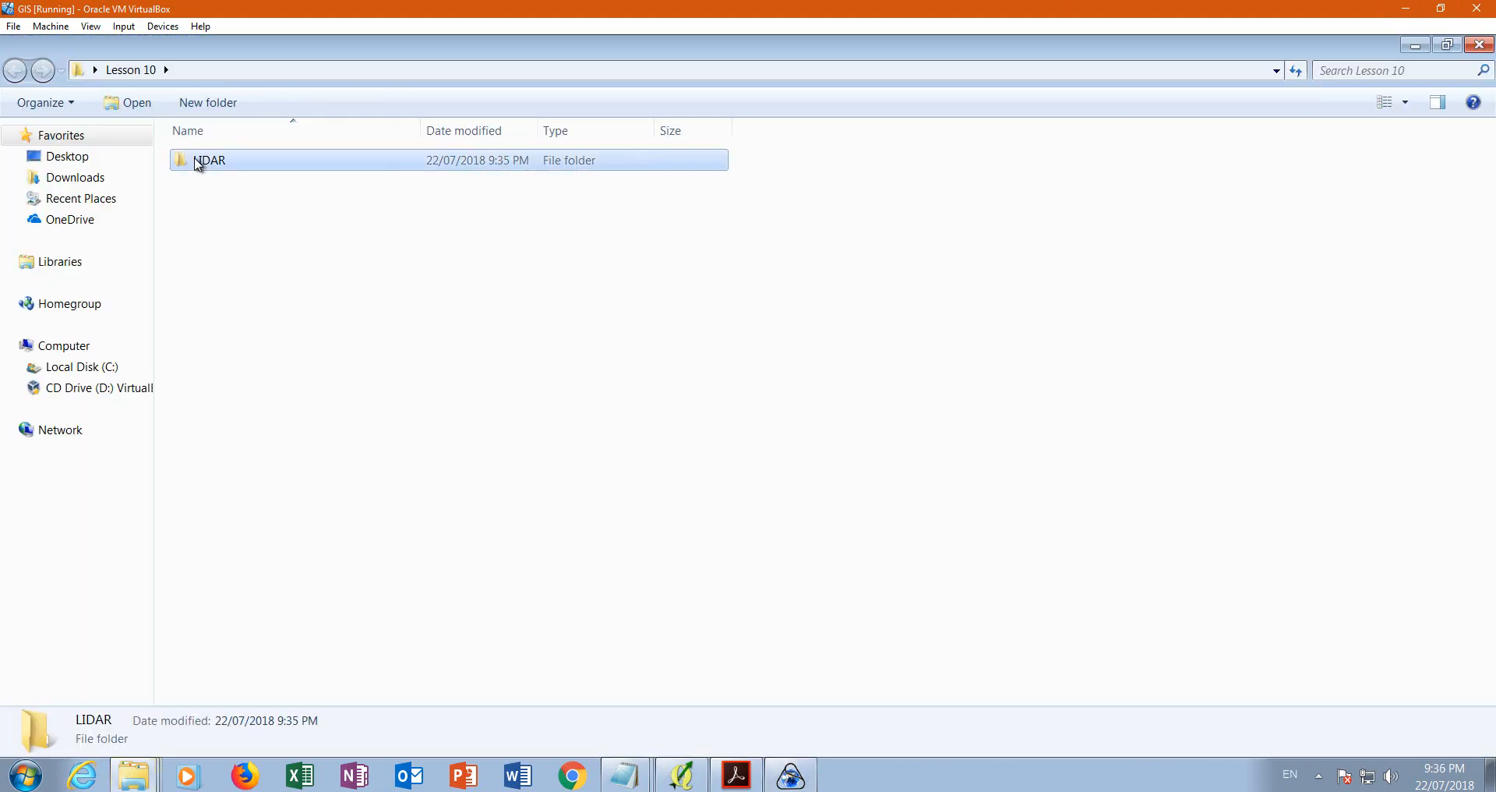
double_click(201, 435)
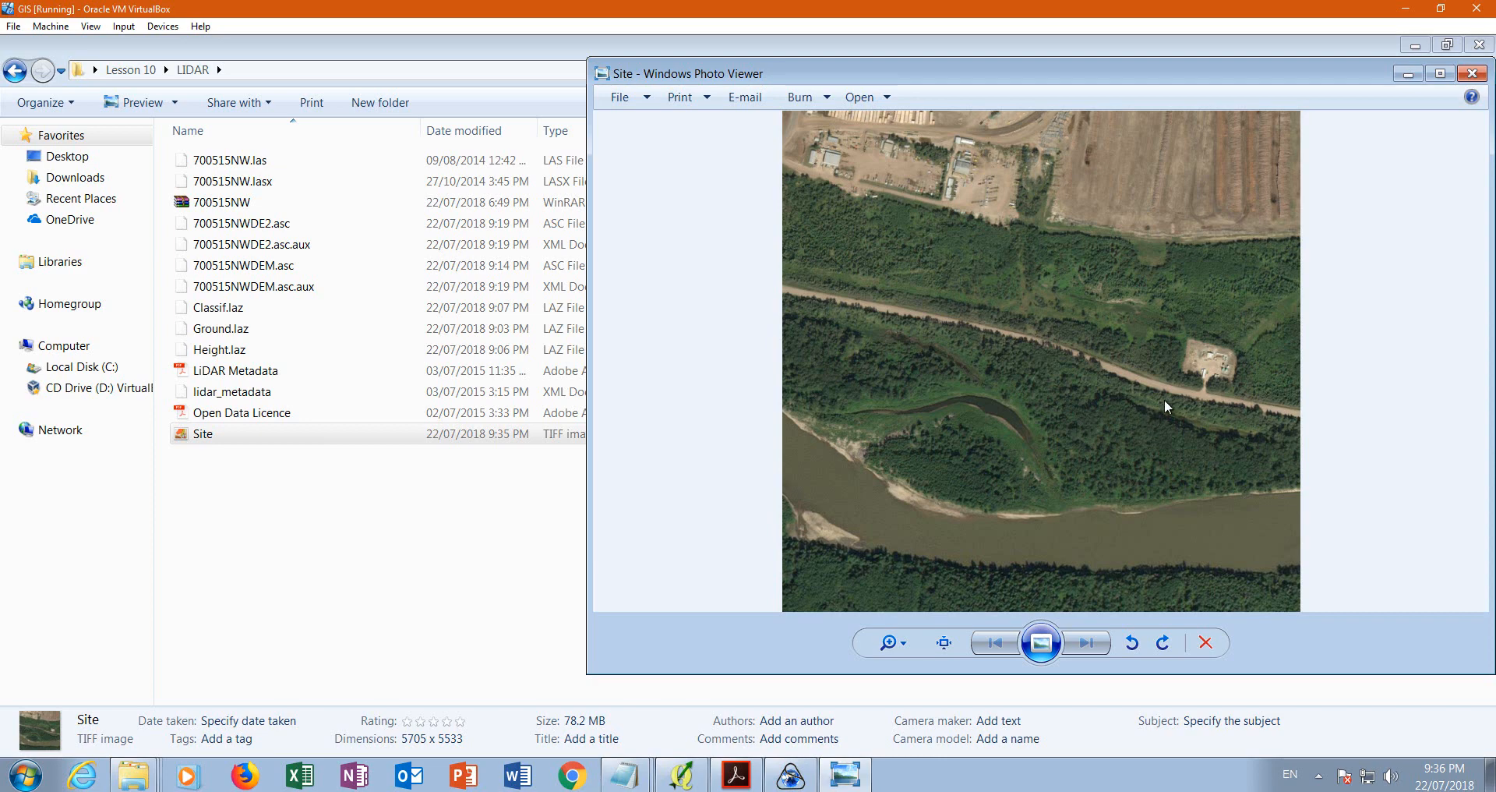
scroll(1161, 405, "up", 3)
scroll(1445, 286, "up", 5)
scroll(1204, 479, "up", 3)
scroll(1089, 392, "down", 6)
scroll(1094, 411, "down", 4)
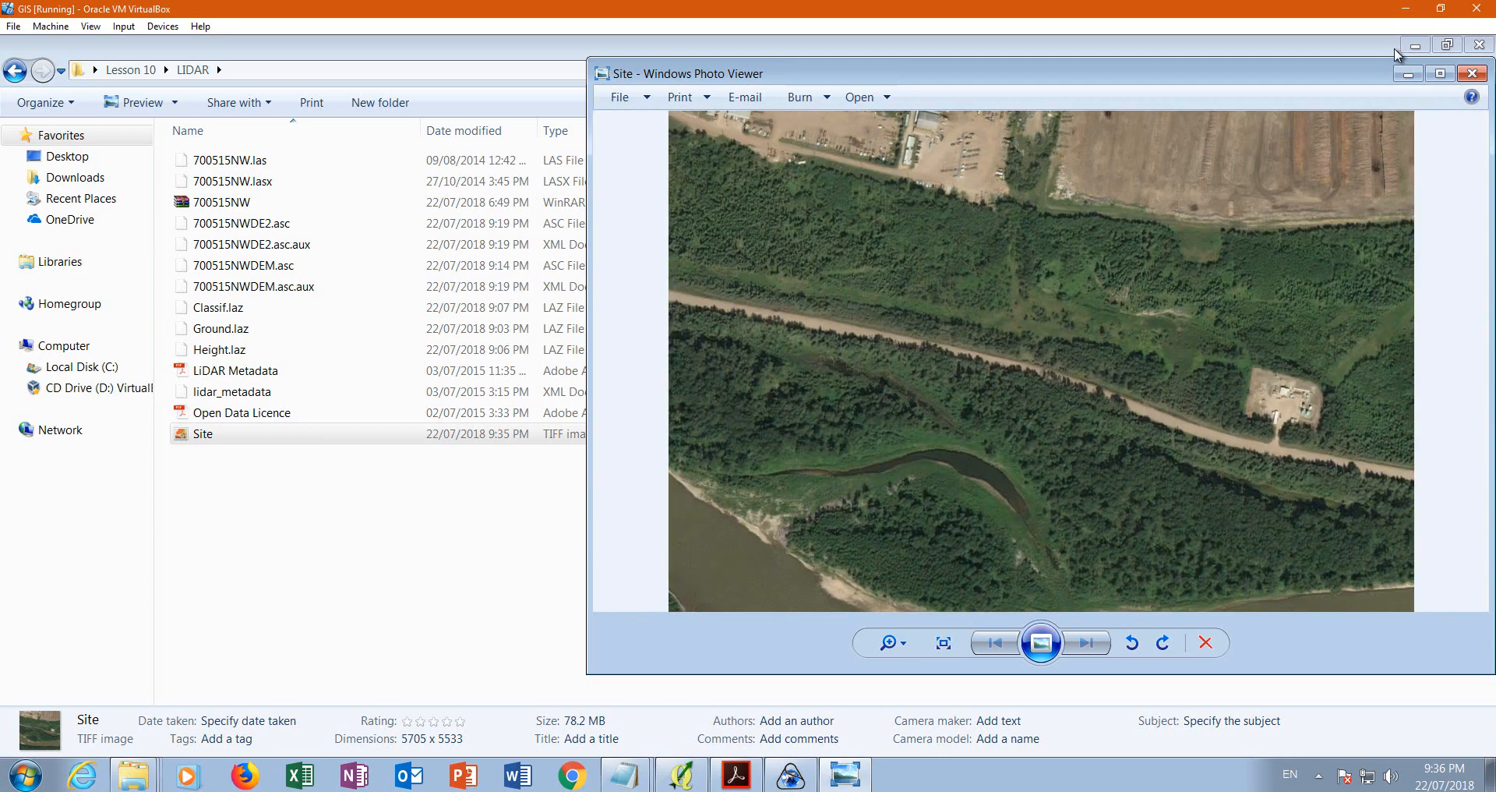
left_click(1478, 78)
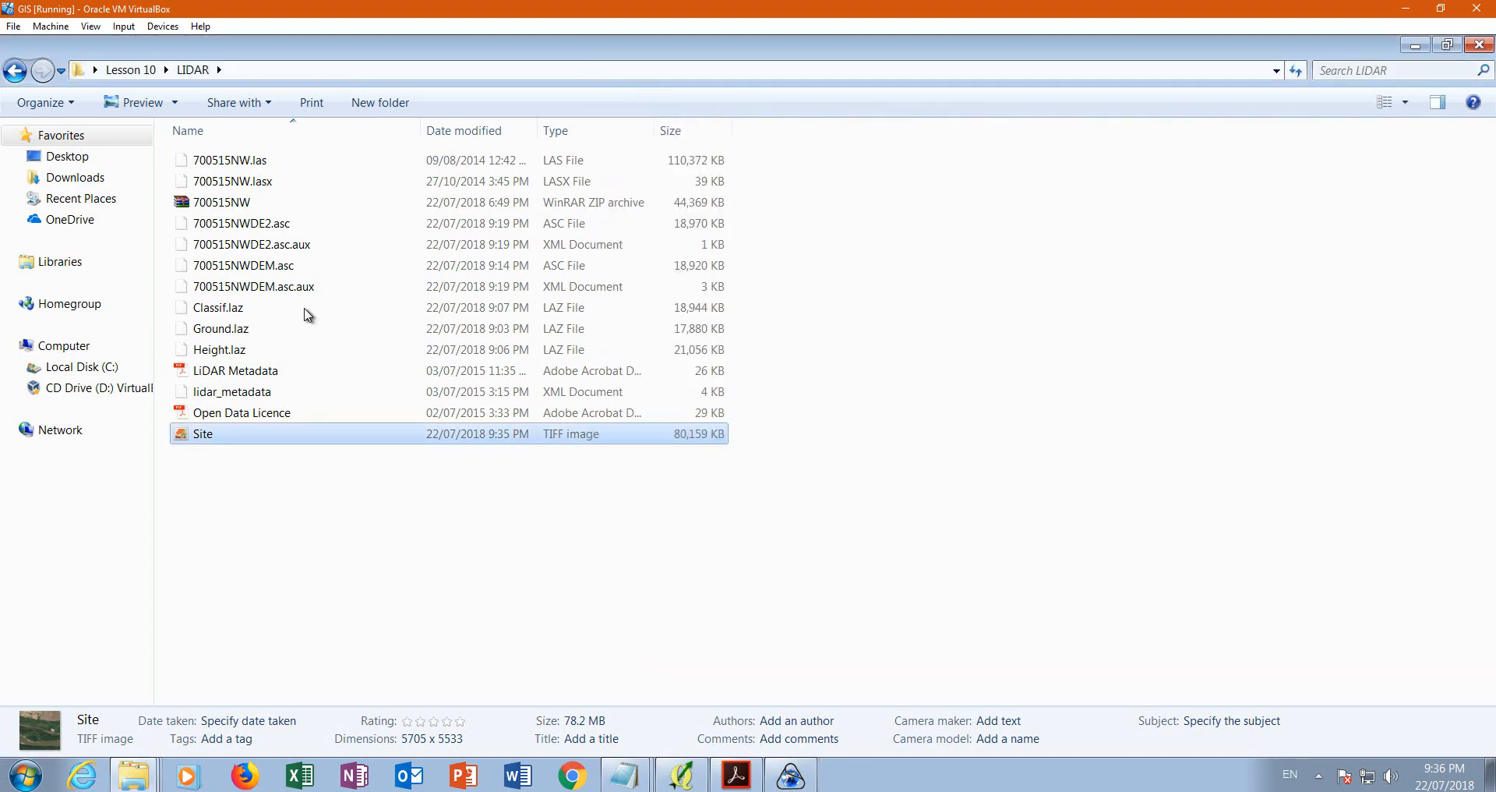
- Switch to QGIS and check the project's coordinate reference system
left_click(681, 775)
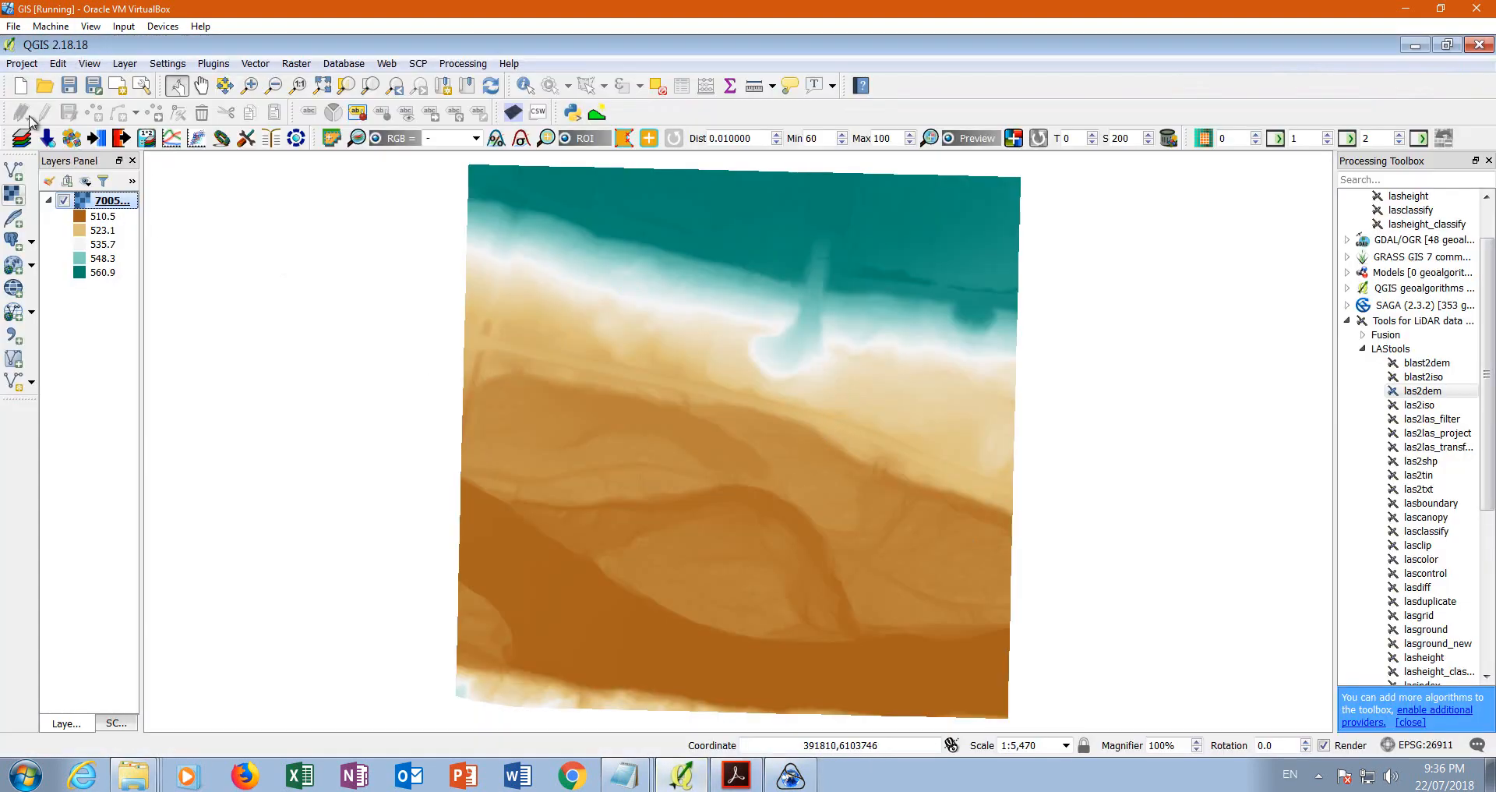
left_click(22, 64)
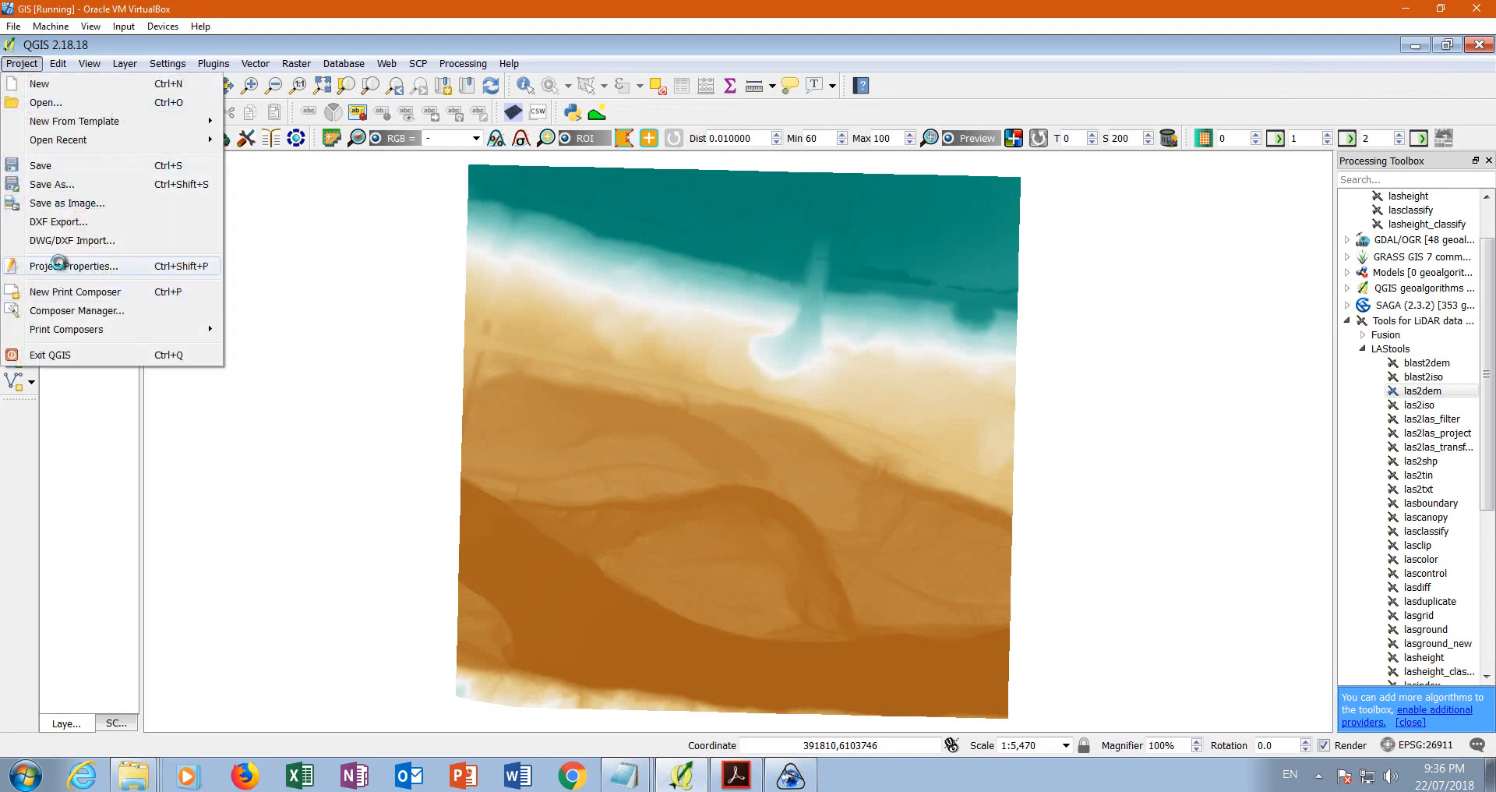
left_click(59, 265)
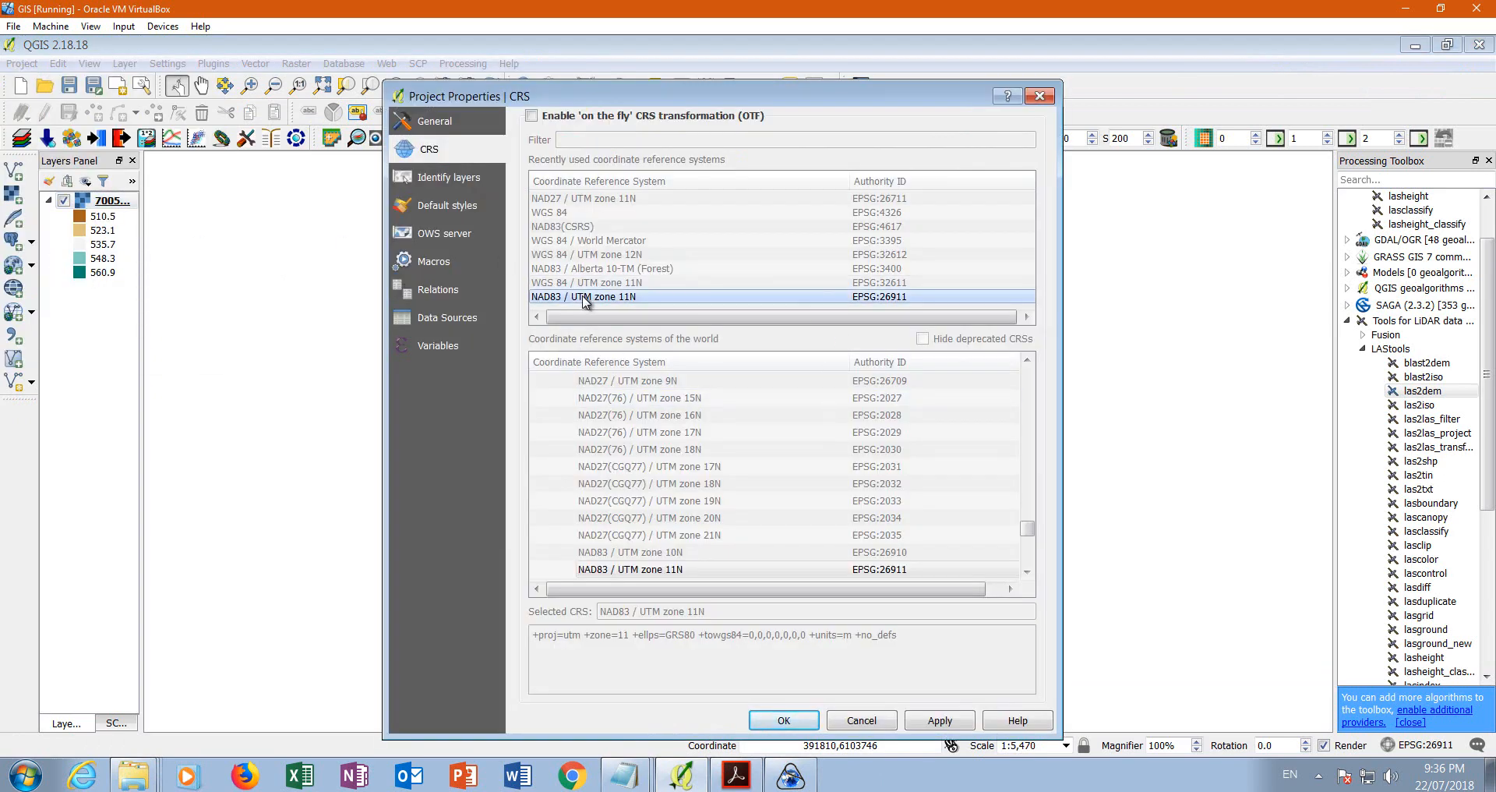
left_click(783, 718)
left_click(1420, 745)
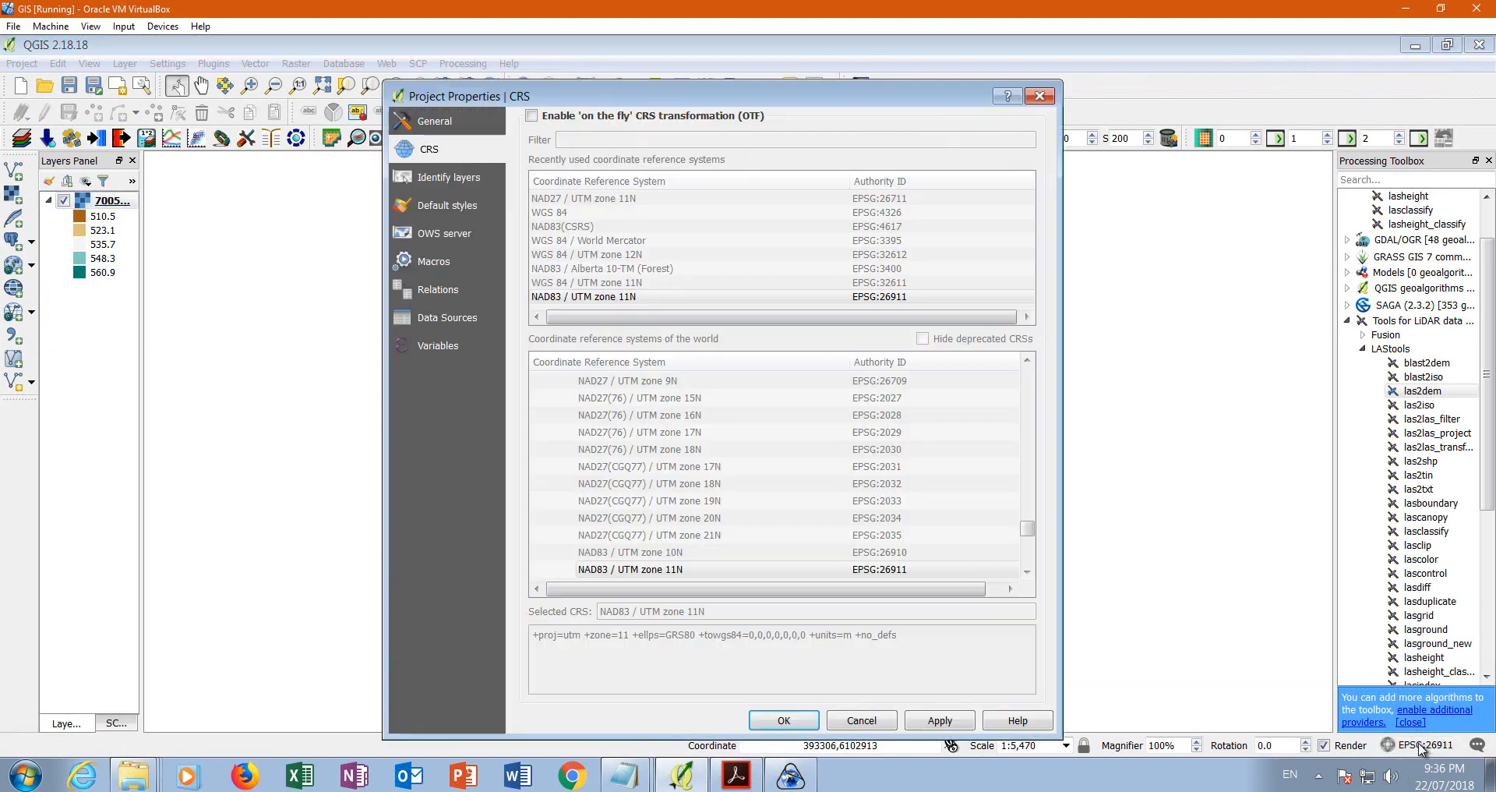
left_click(798, 726)
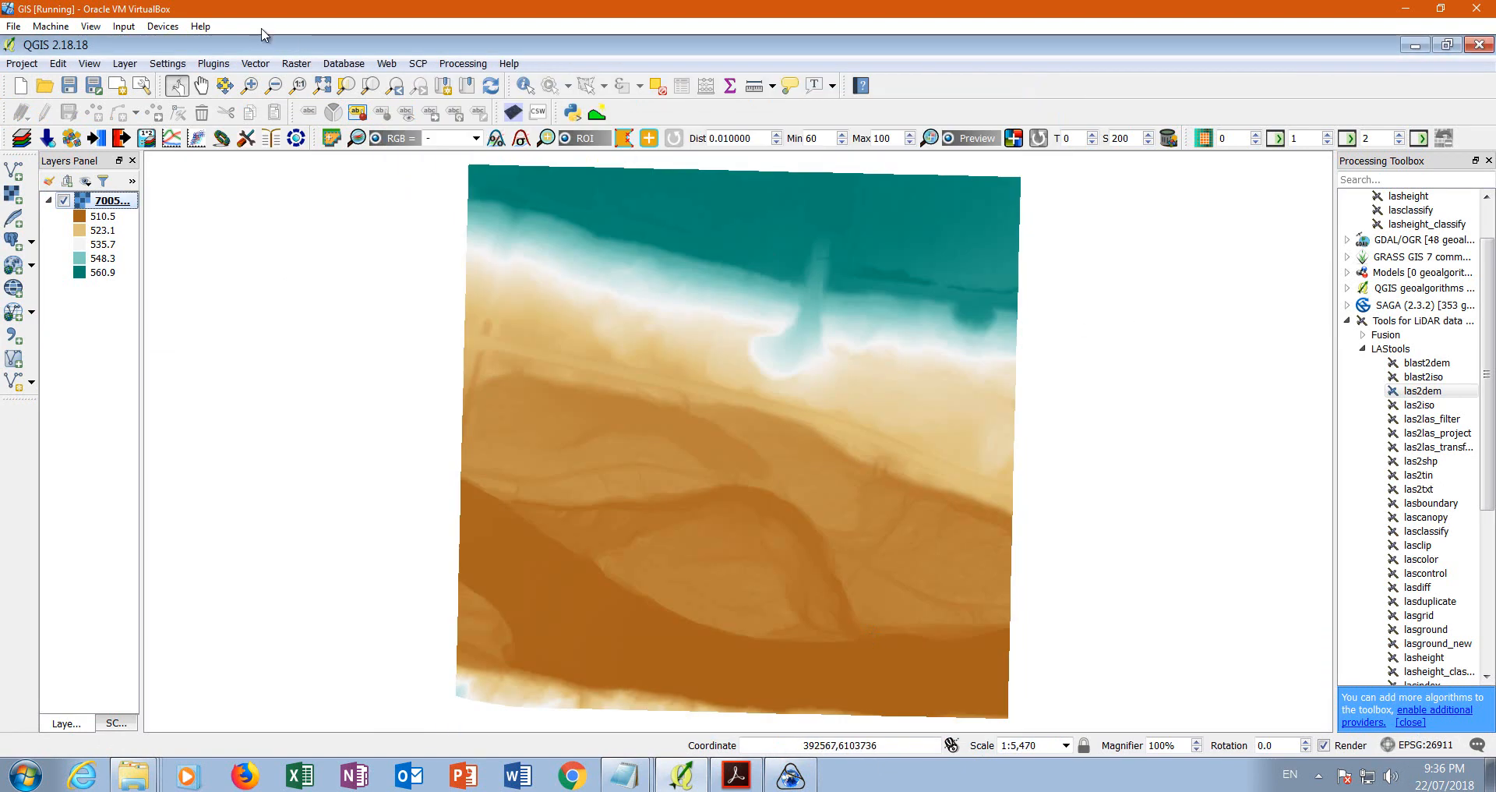
- Add the Site TIFF from the Lesson 10 LIDAR folder as a raster layer above the DEM
left_click(13, 198)
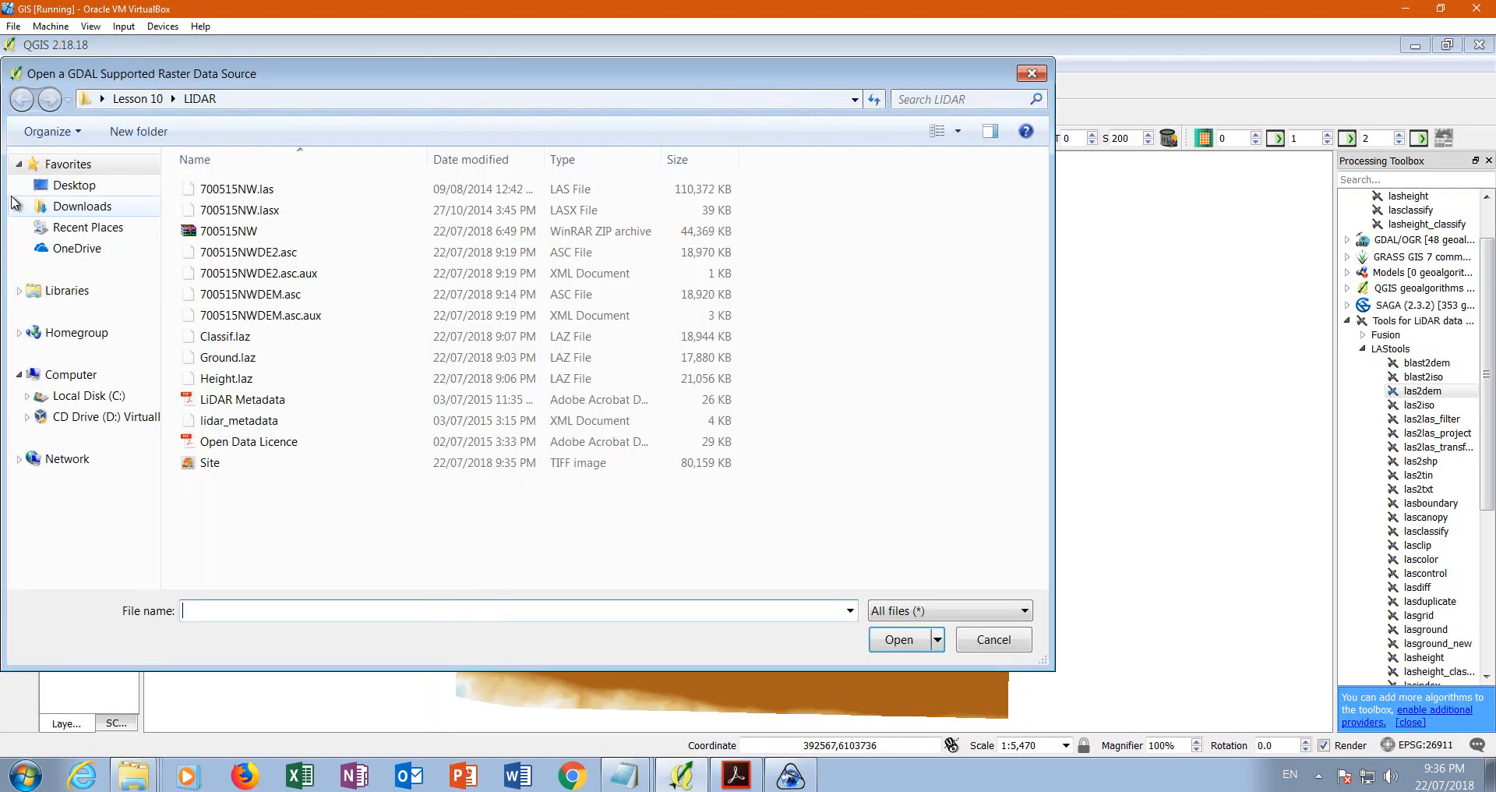
left_click(209, 462)
left_click(912, 640)
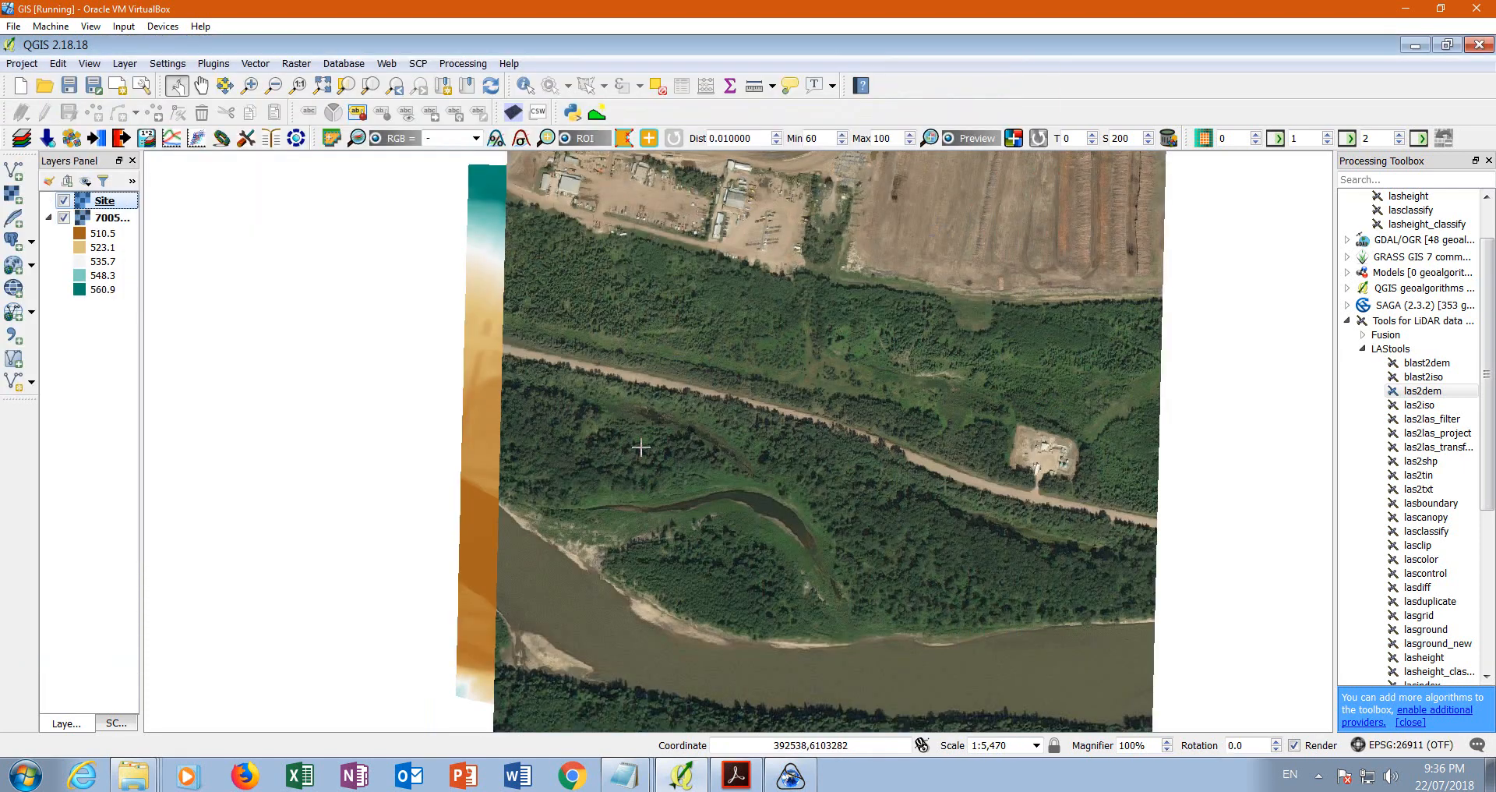
- Compare the Site imagery with the DEM beneath it by toggling layer visibility and viewing the area closely and as a whole
scroll(957, 457, "up", 1)
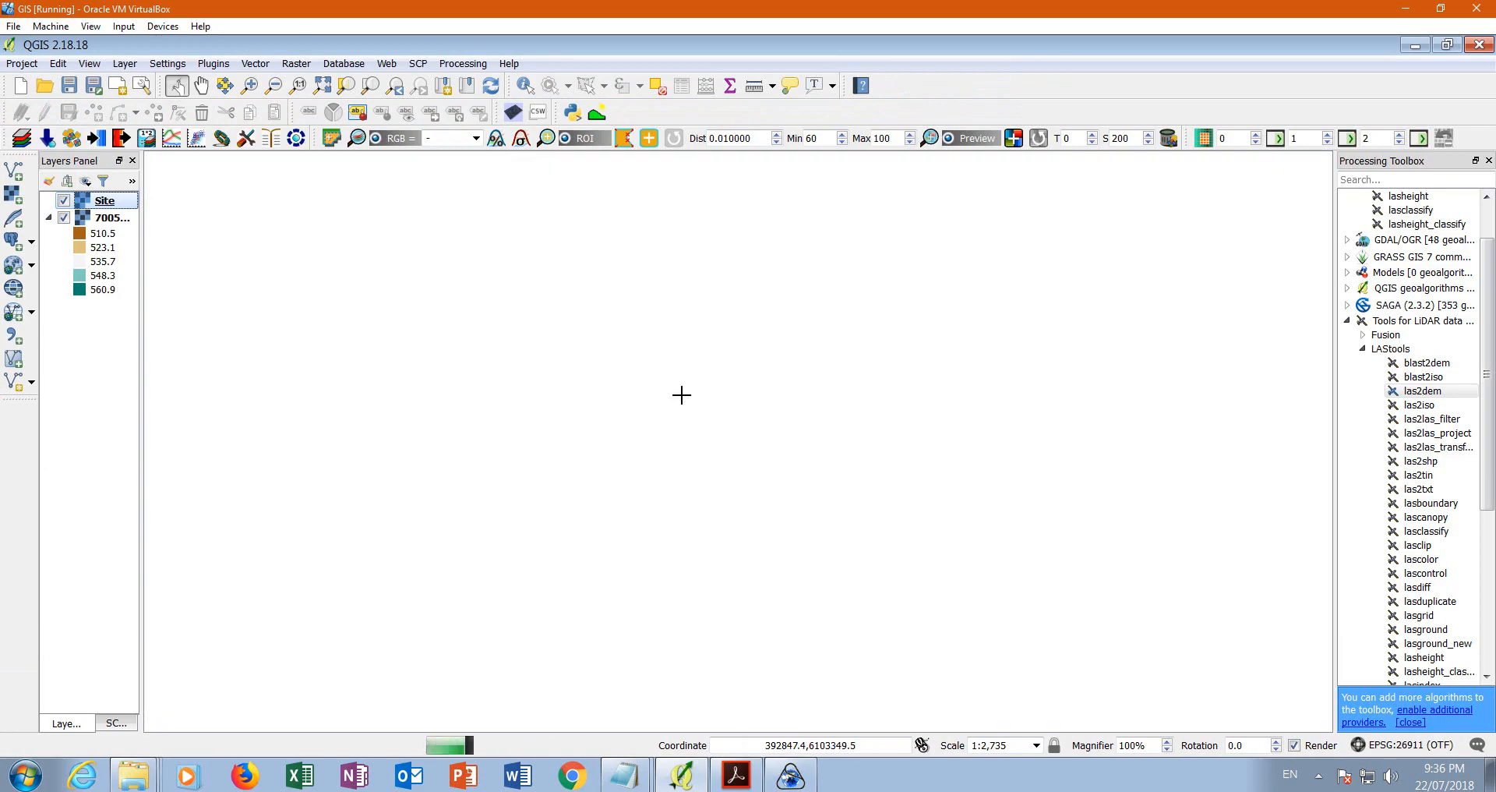
scroll(575, 368, "down", 1)
scroll(678, 297, "up", 1)
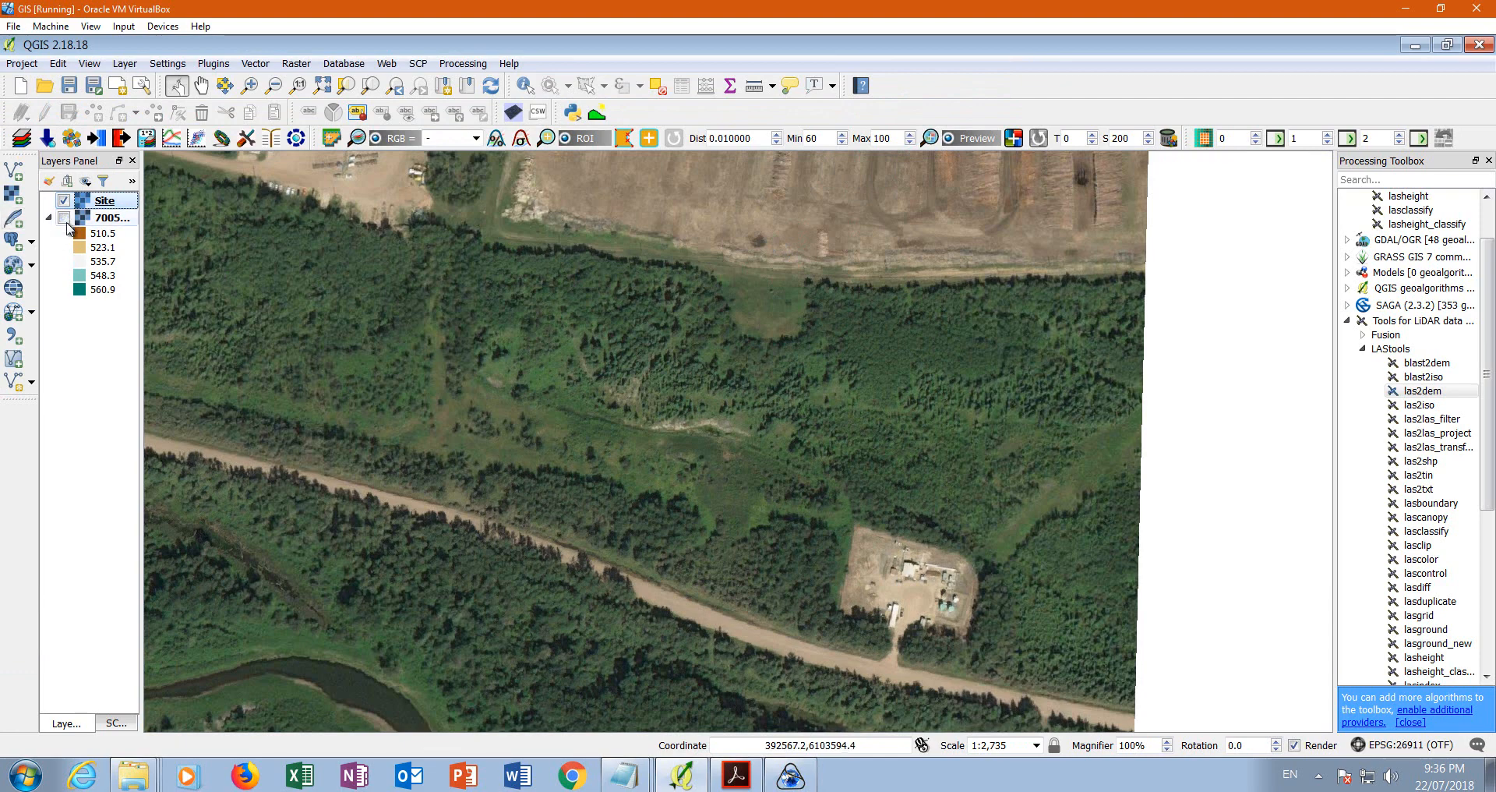
double_click(64, 202)
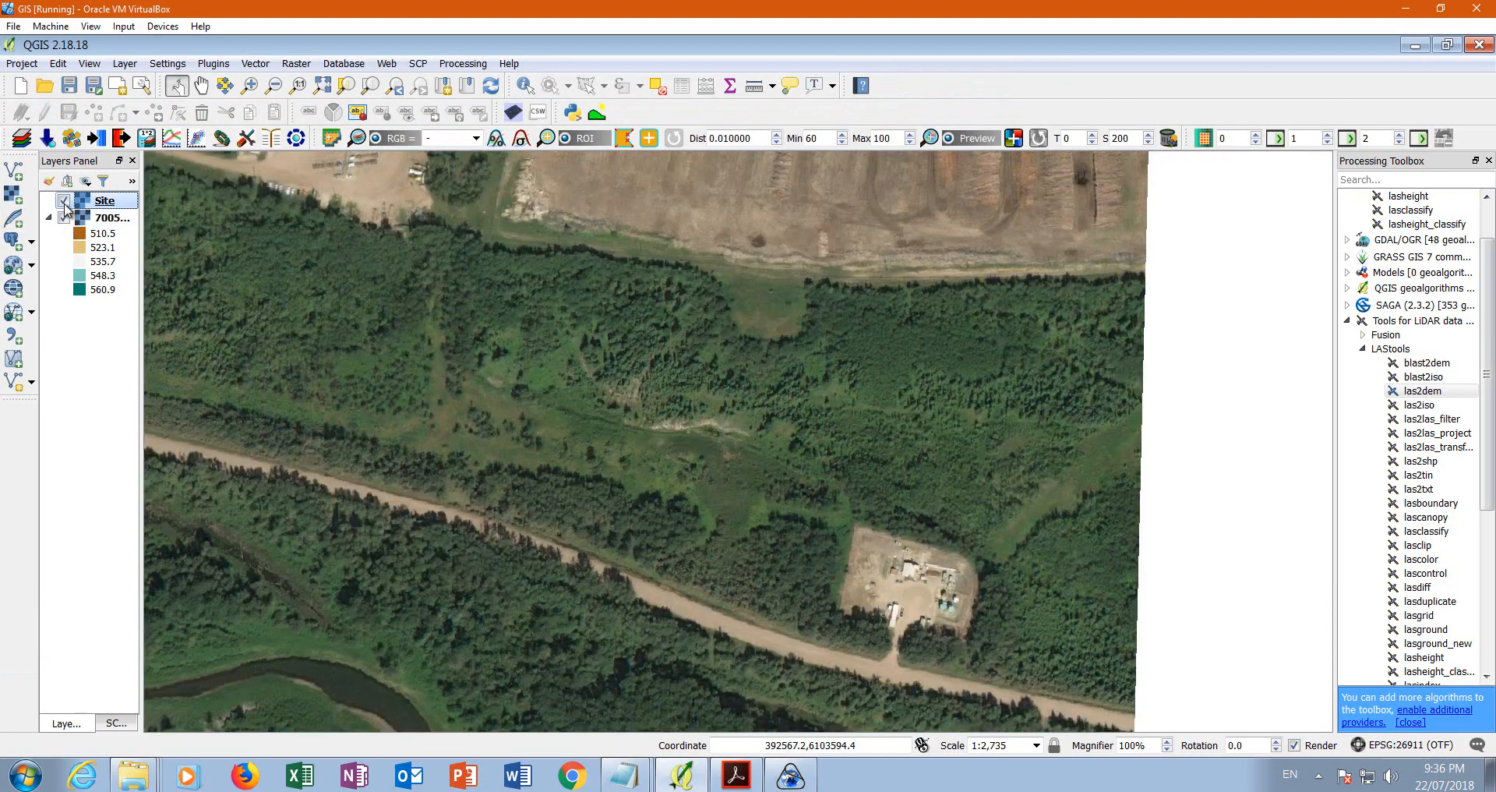
left_click(984, 98)
scroll(635, 282, "down", 1)
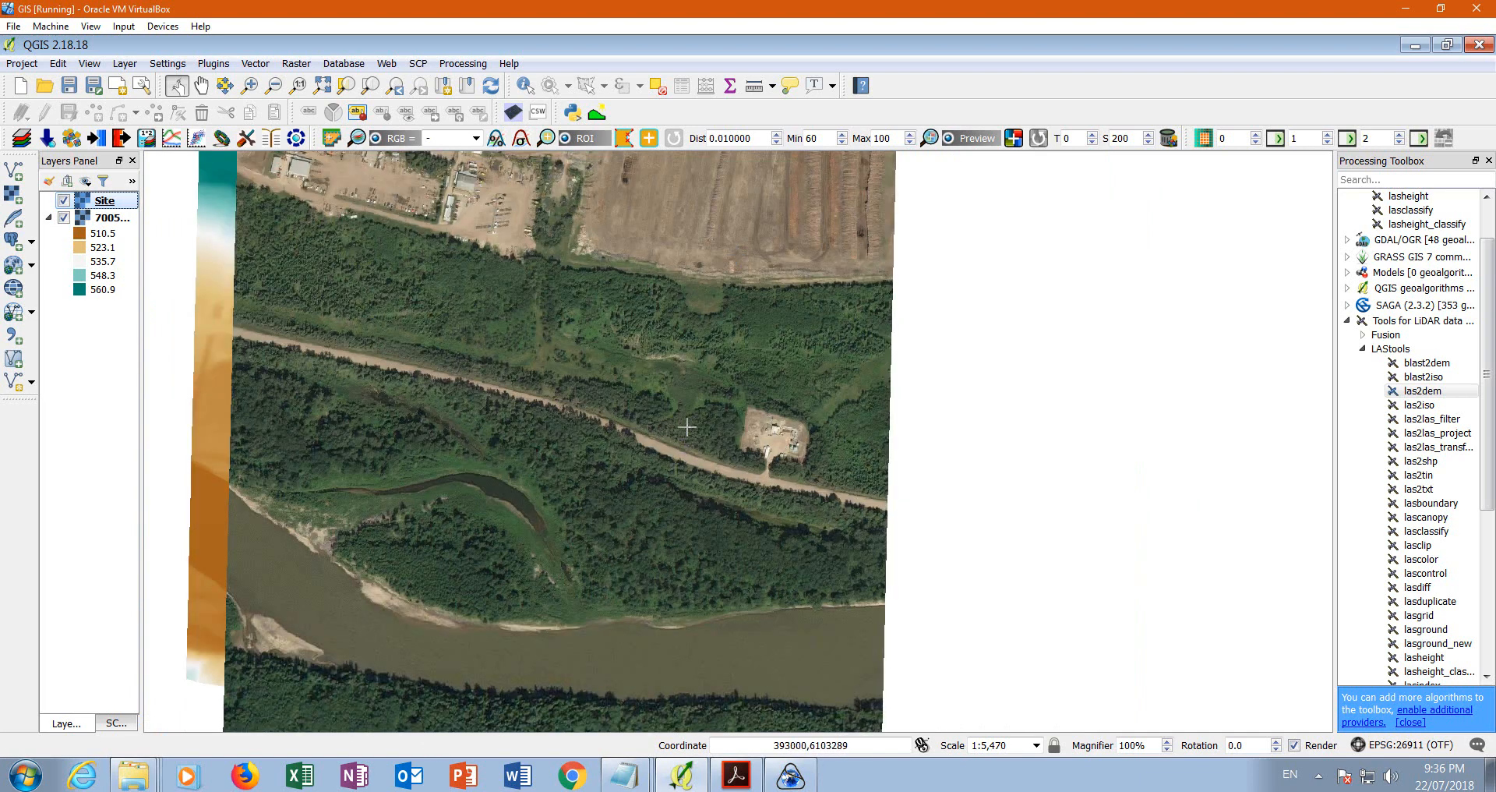
- Open the Qgis2threejs exporter with 700515NWDE2 as the DEM layer and go to its display type options
left_click(513, 113)
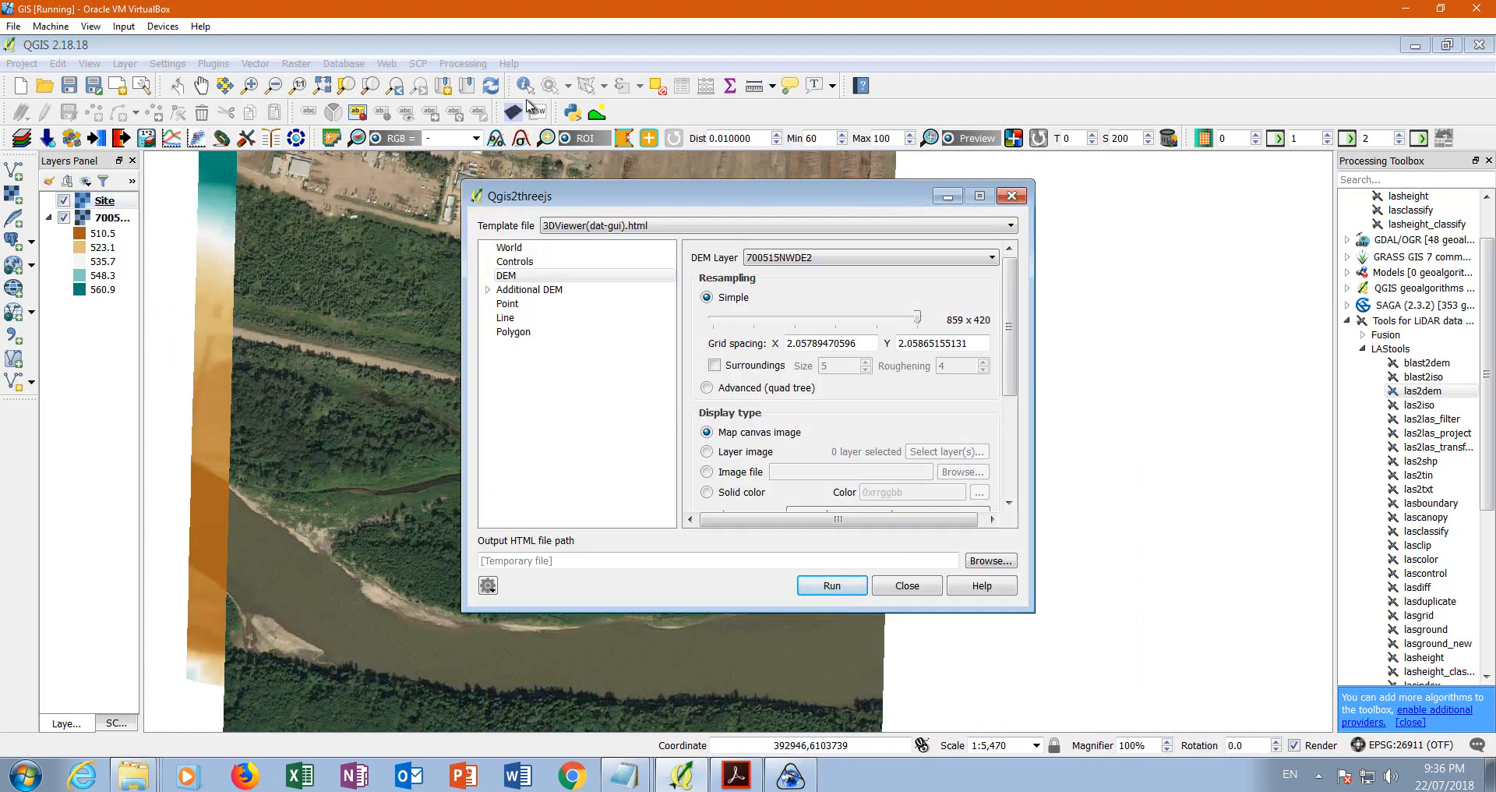
left_click(831, 260)
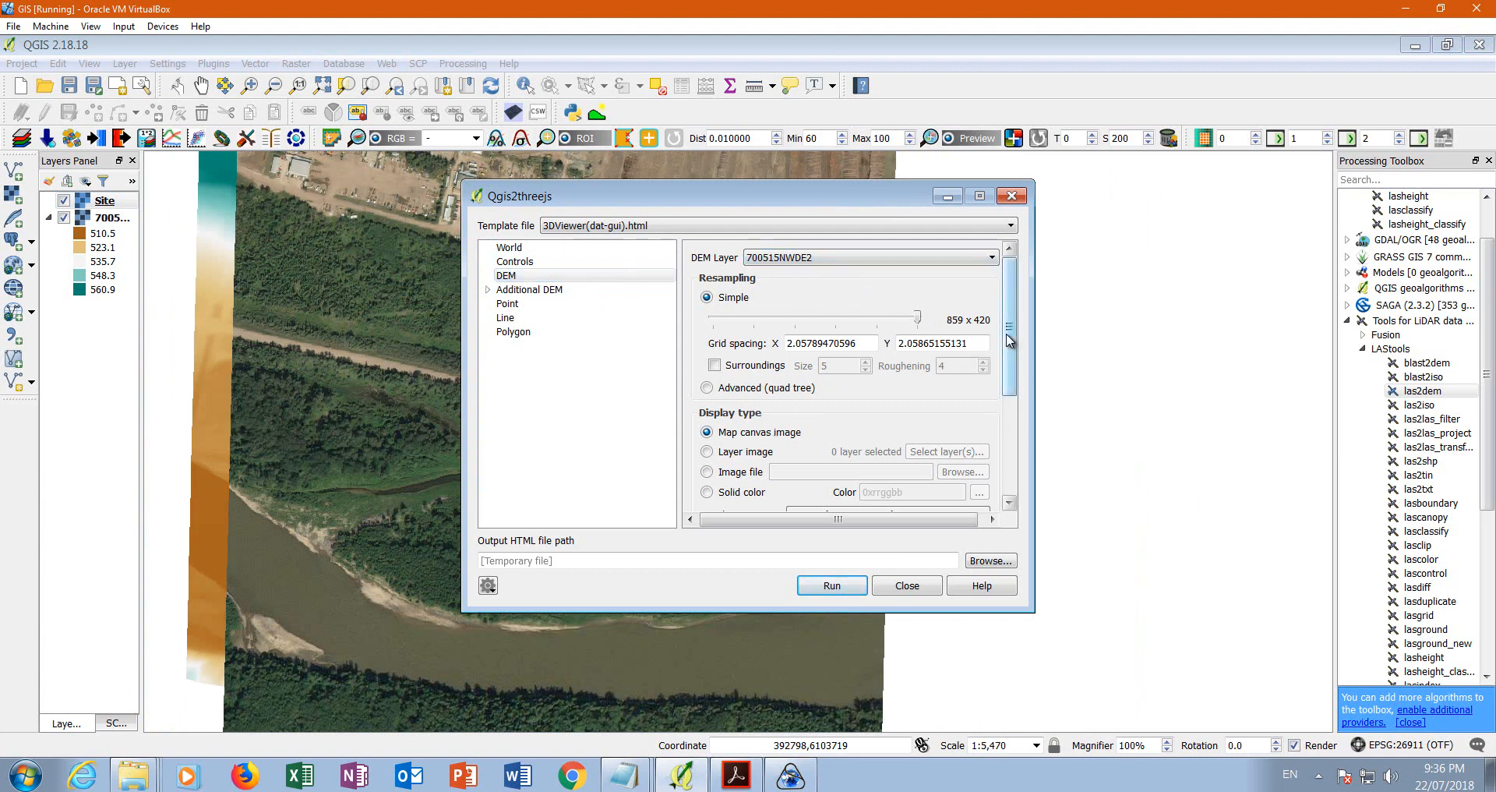
scroll(1009, 366, "down", 2)
left_click(708, 390)
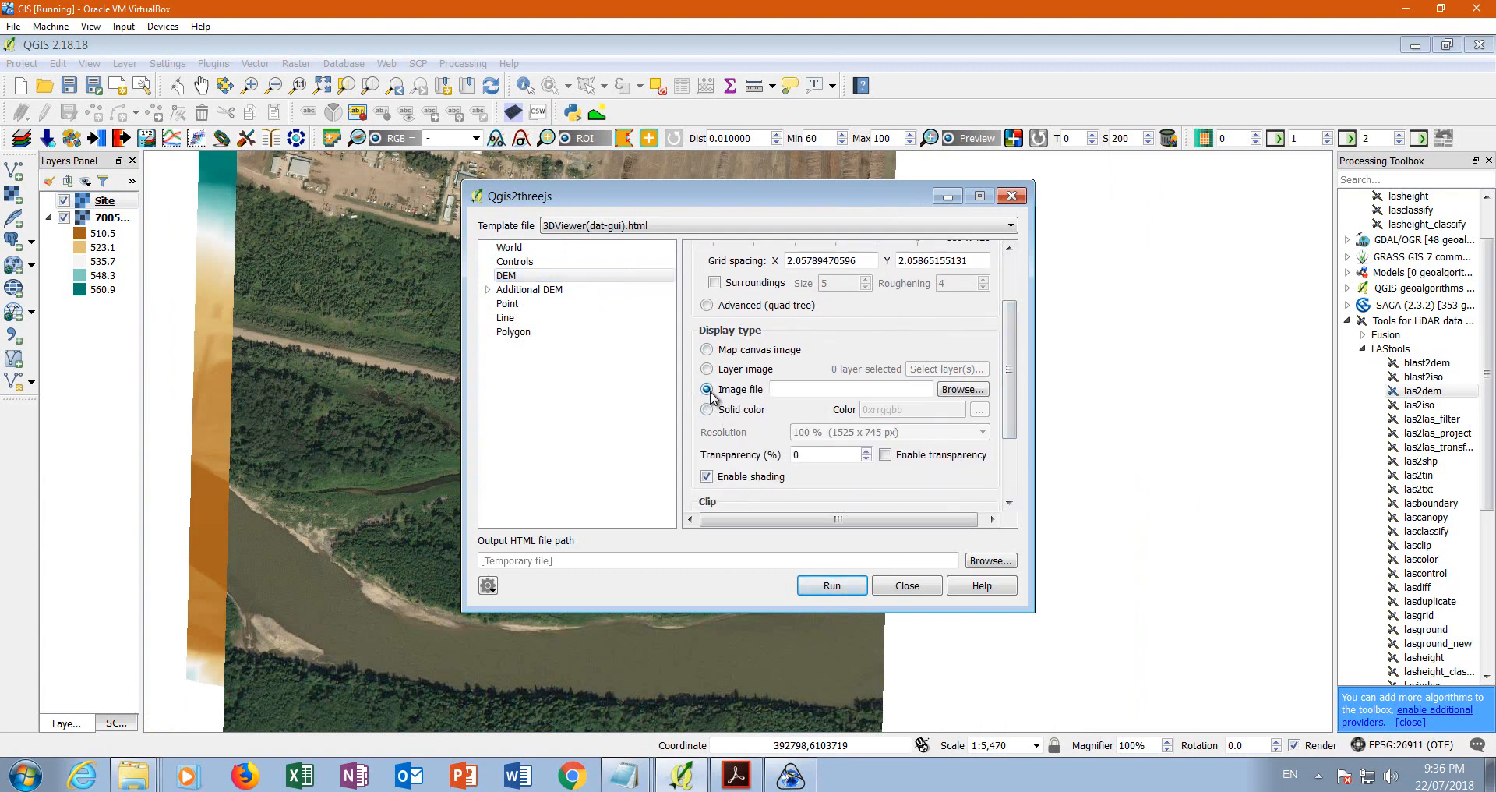
left_click(963, 389)
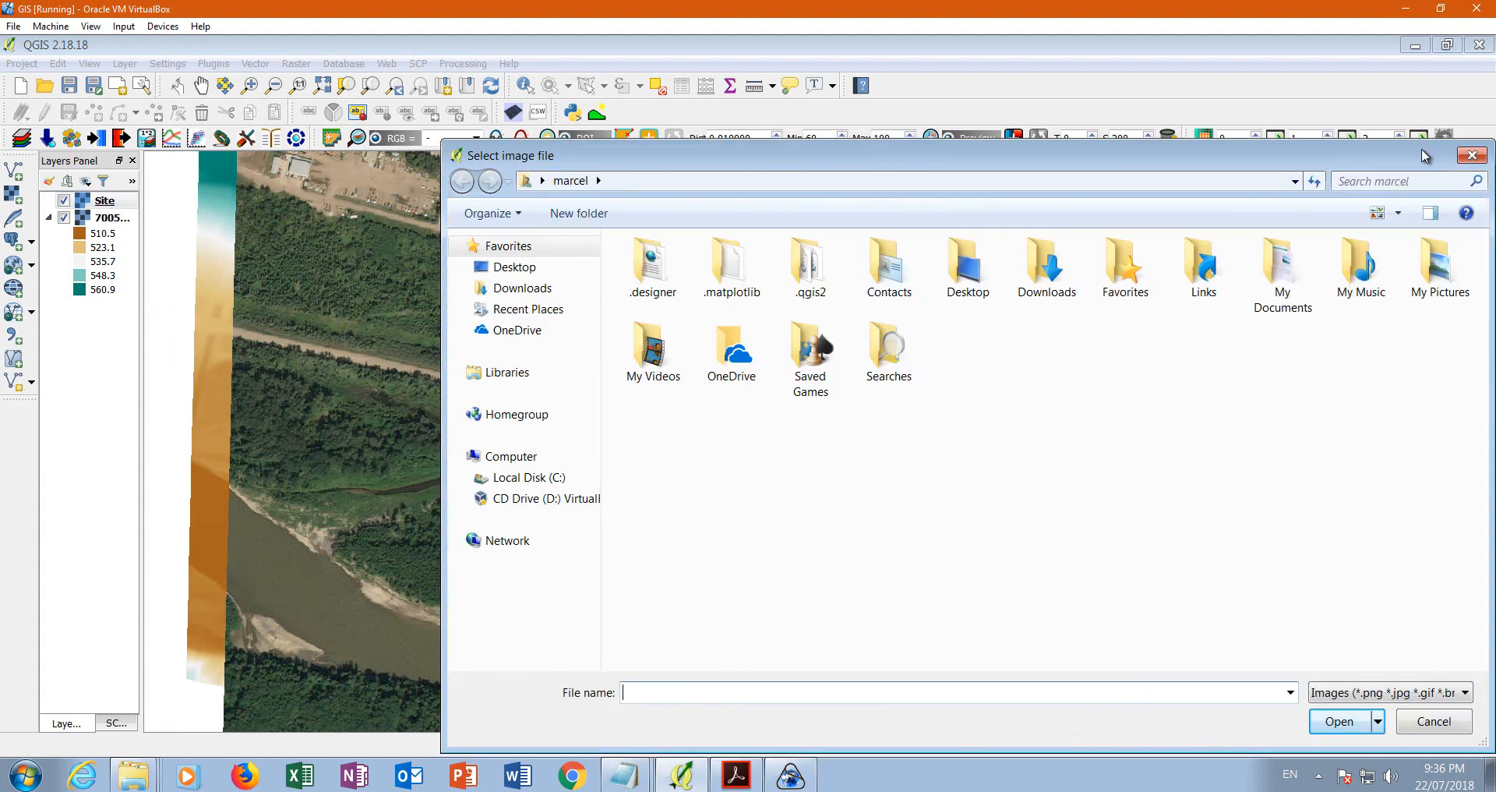
left_click(1472, 156)
- Use a layer image as the DEM's display type and choose the Site layer for it
left_click(718, 372)
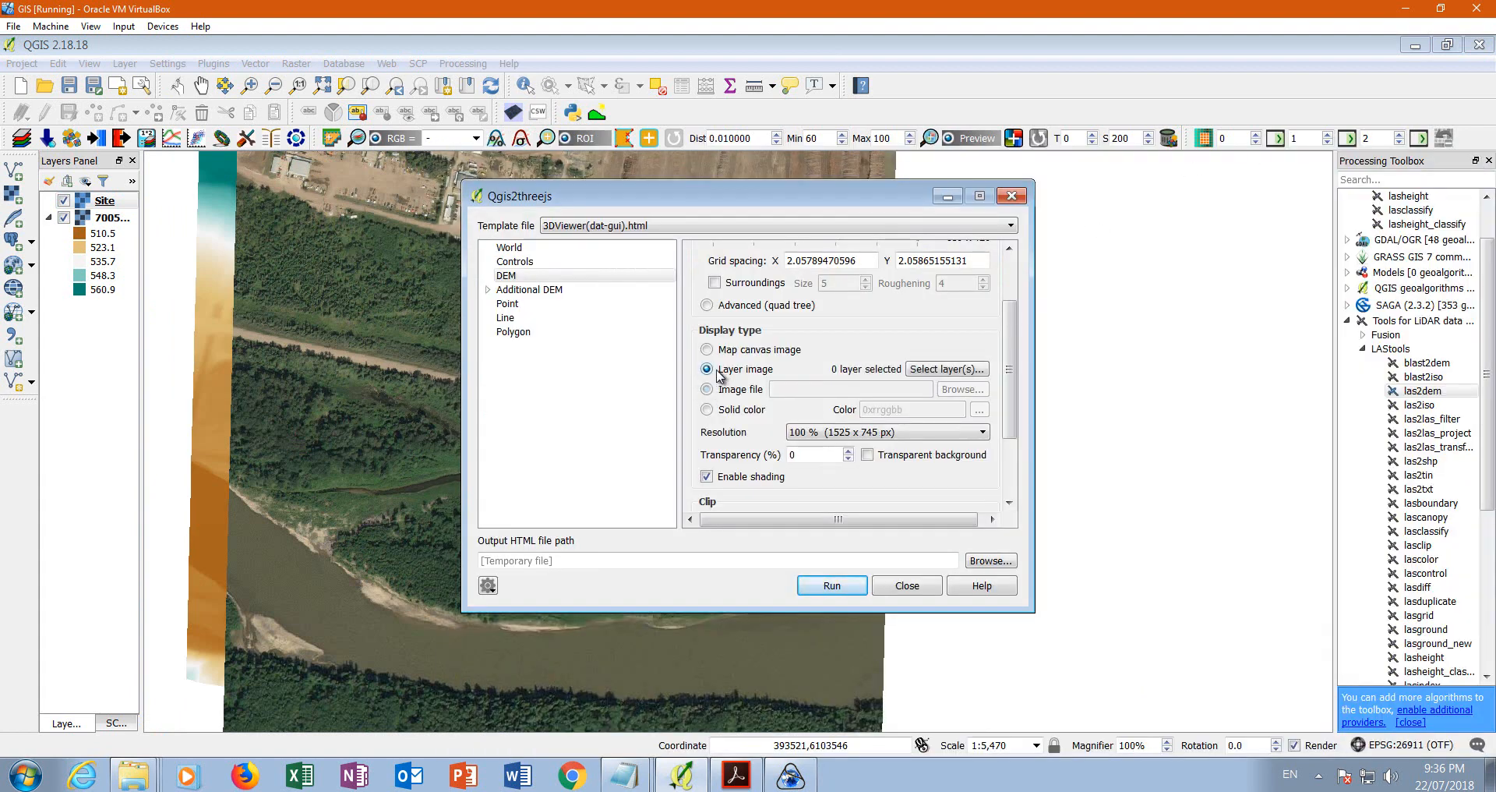
left_click(957, 371)
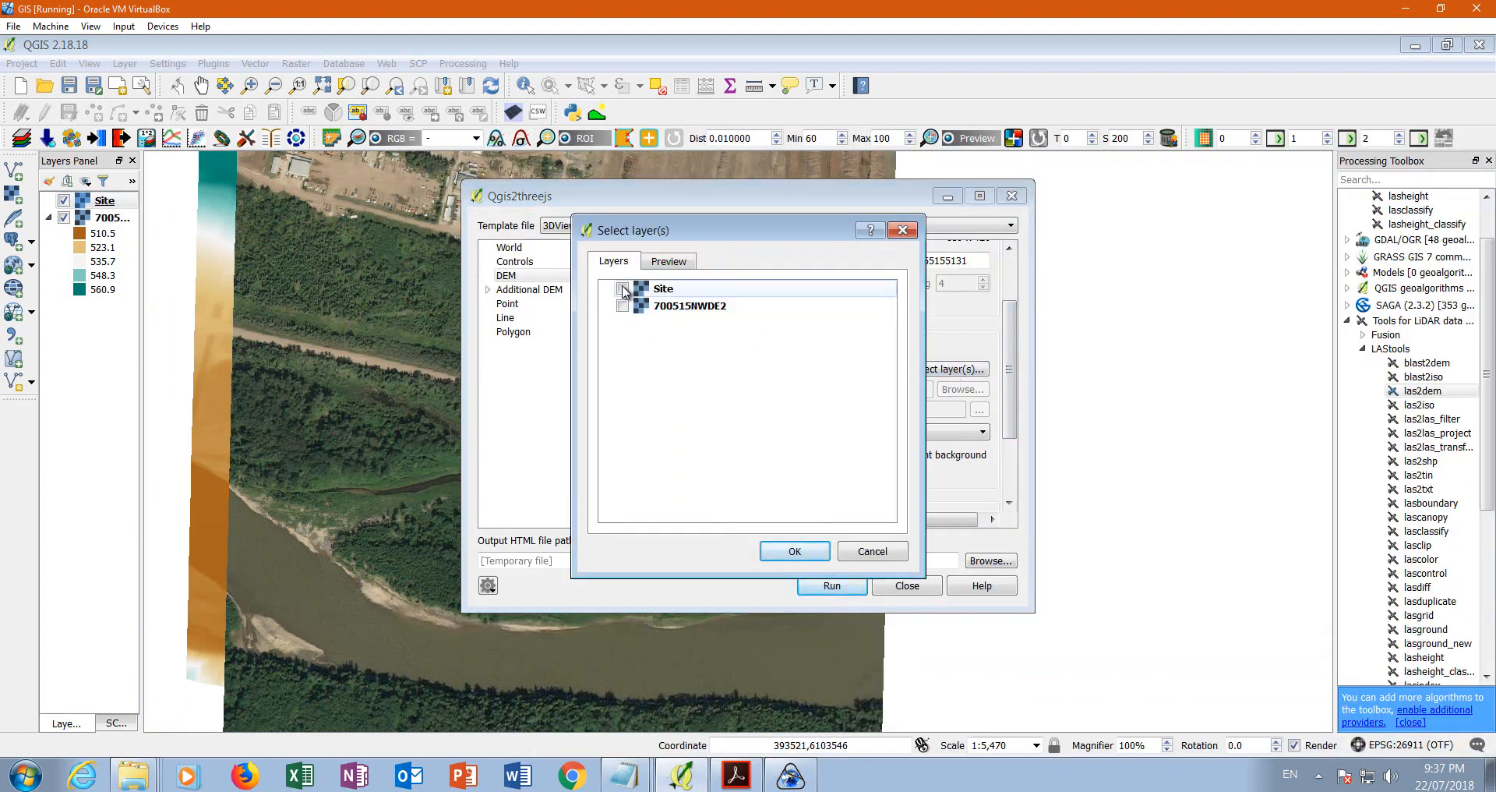
left_click(785, 553)
- Set the layer image resolution to 400 % and run the 3D export to a temporary file
left_click(952, 433)
left_click(888, 473)
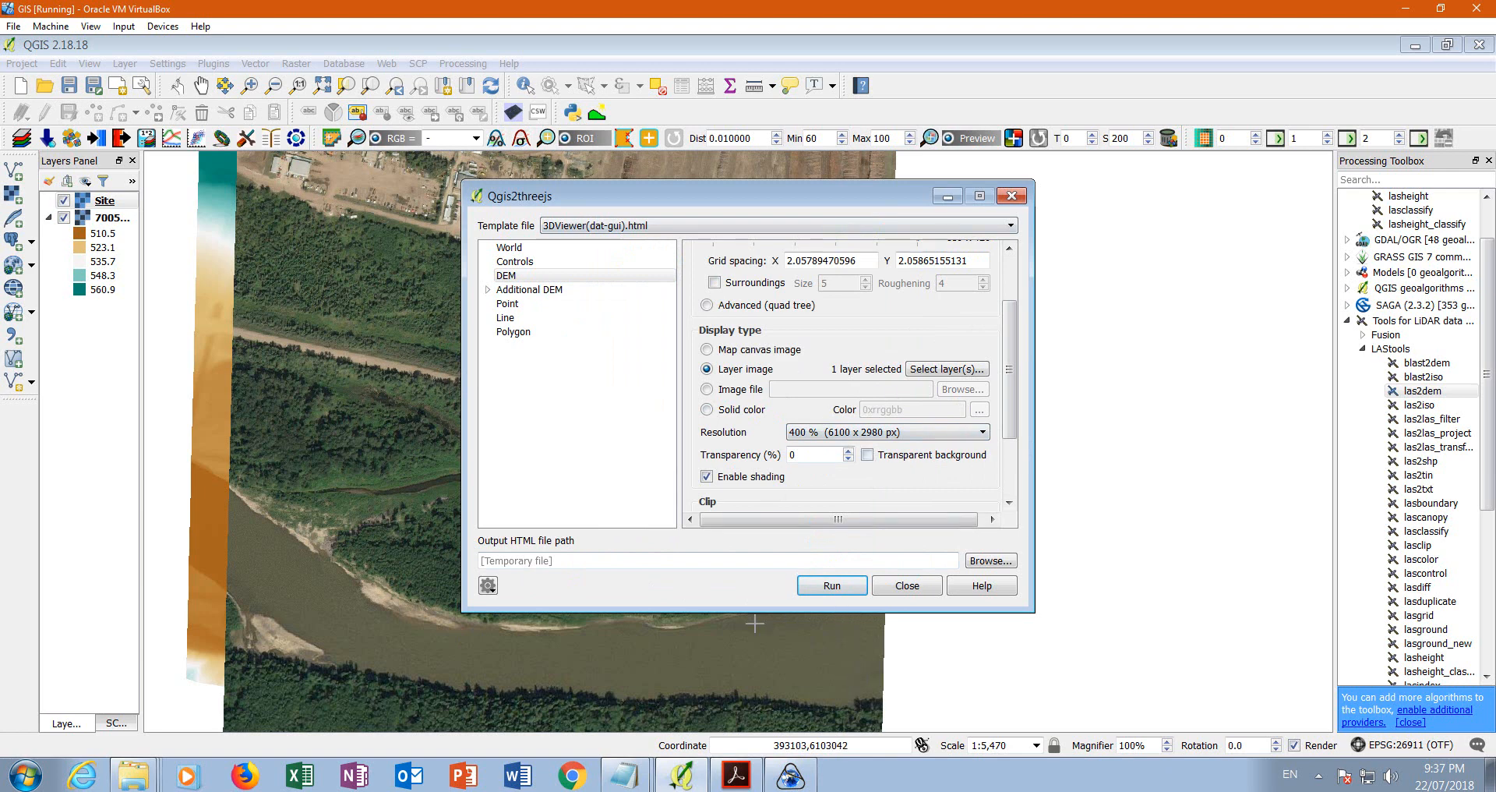
left_click(827, 588)
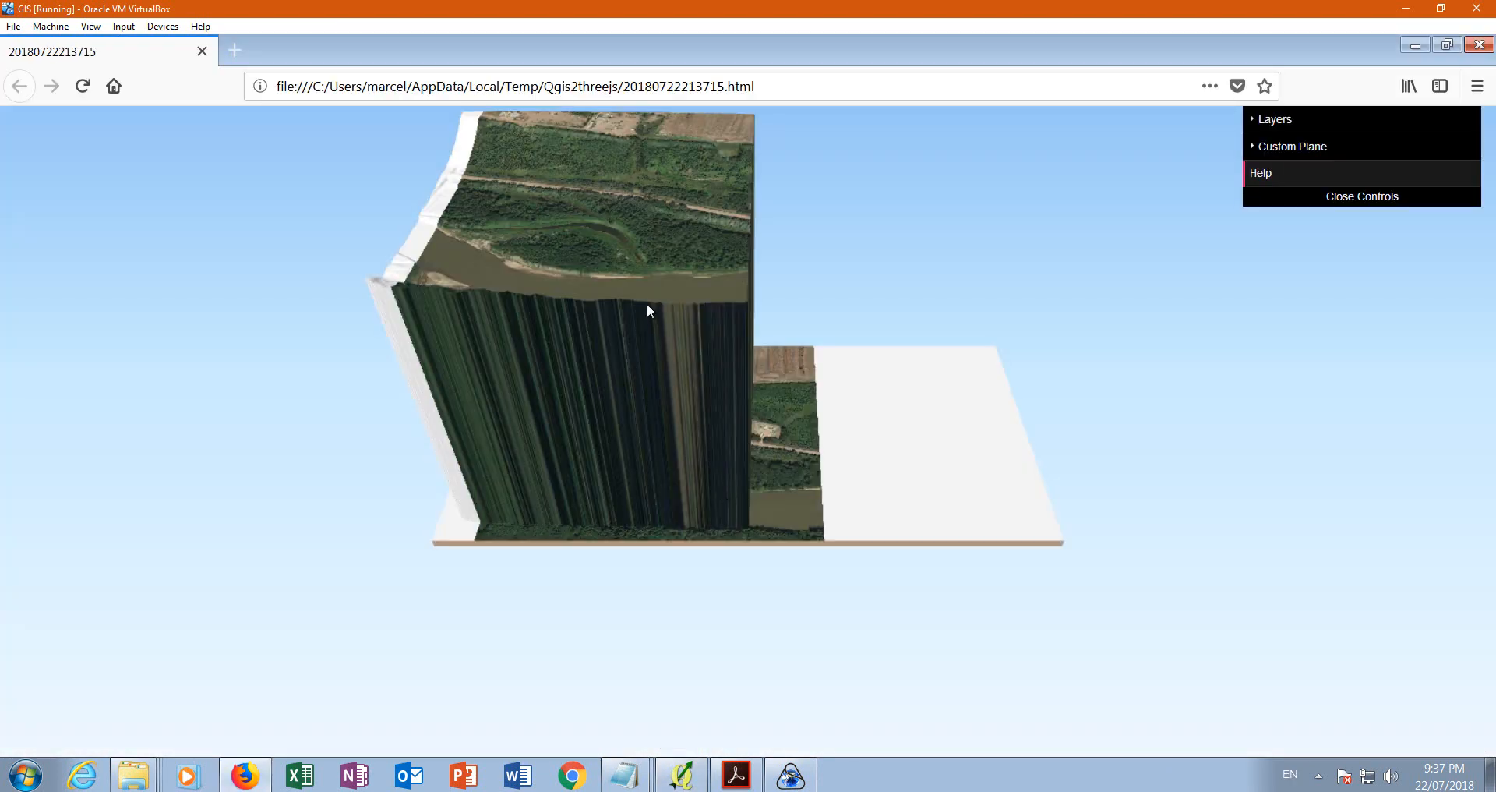
left_click_drag(636, 387, 679, 345)
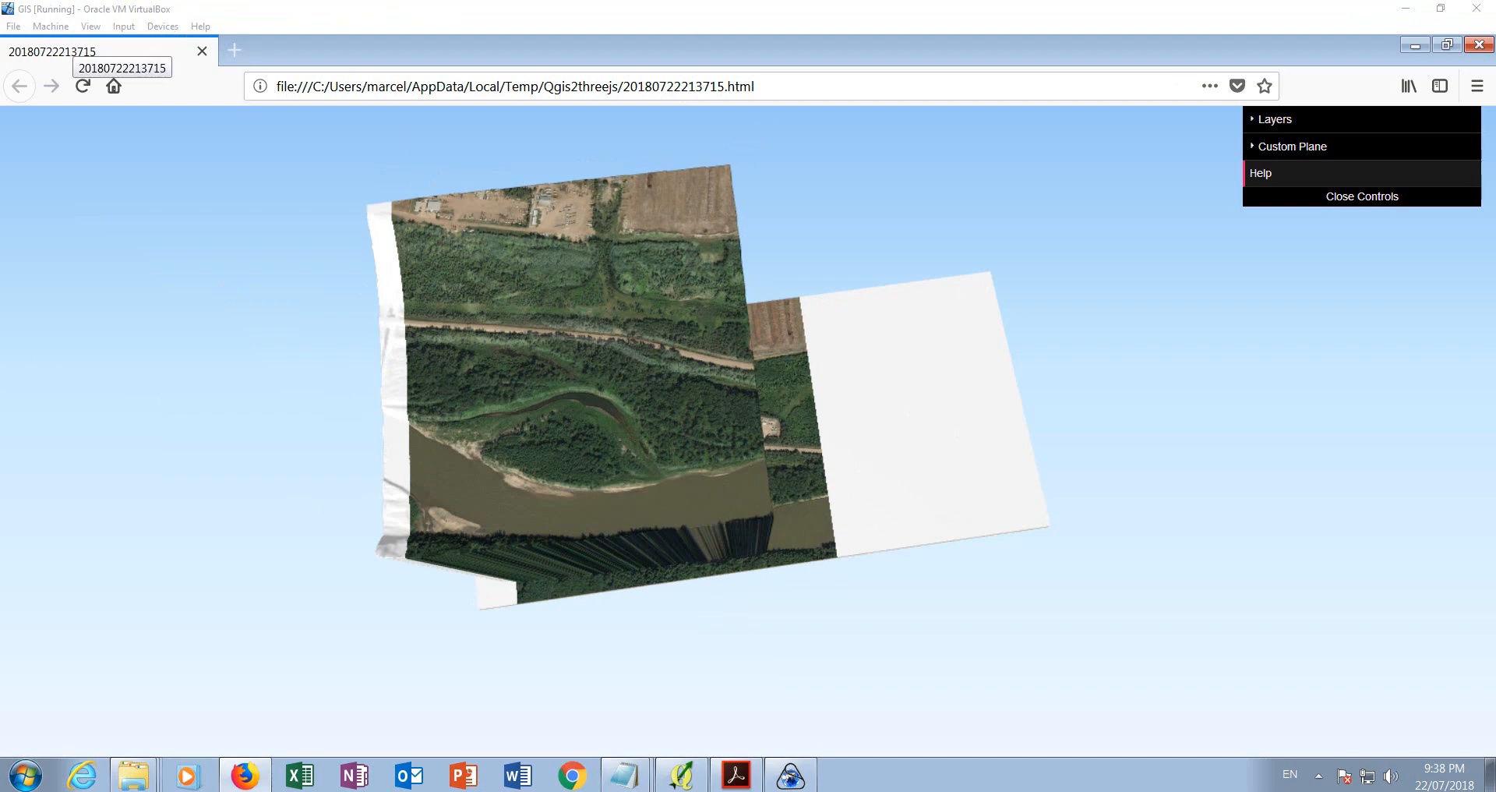
left_click_drag(0, 101, 653, 150)
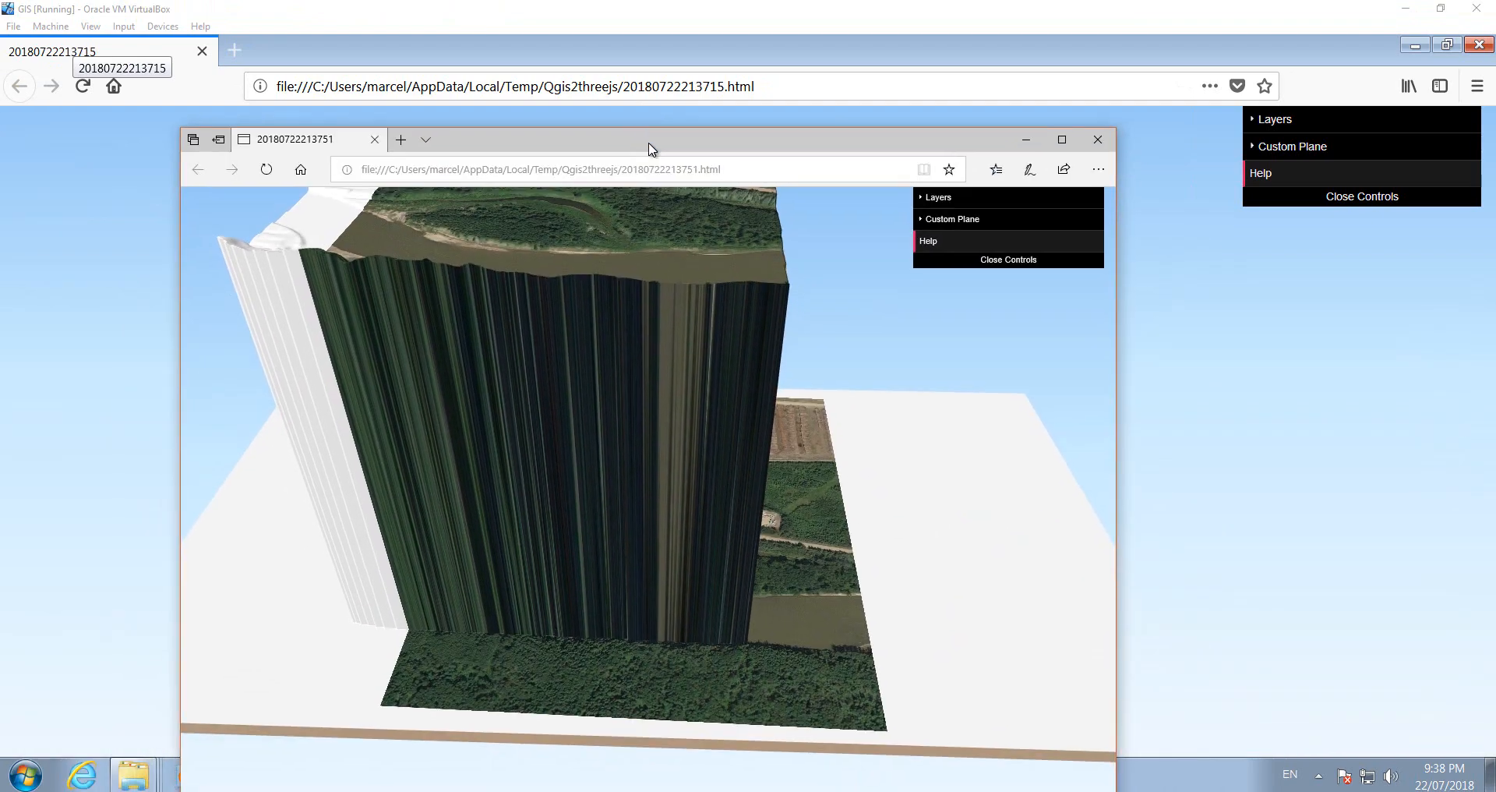
left_click(1061, 138)
- Examine the draped 3D terrain from several angles, including its cut edges, river and road
left_click_drag(741, 254, 838, 400)
key("Up")
key("Up")
key("Up")
key("Up")
key("Up")
key("Up")
key("Up")
key("Up")
key("Up")
key("Up")
key("Up")
key("Up")
key("Up")
key("Up")
key("Up")
key("Up")
key("Up")
key("Up")
key("Up")
key("Up")
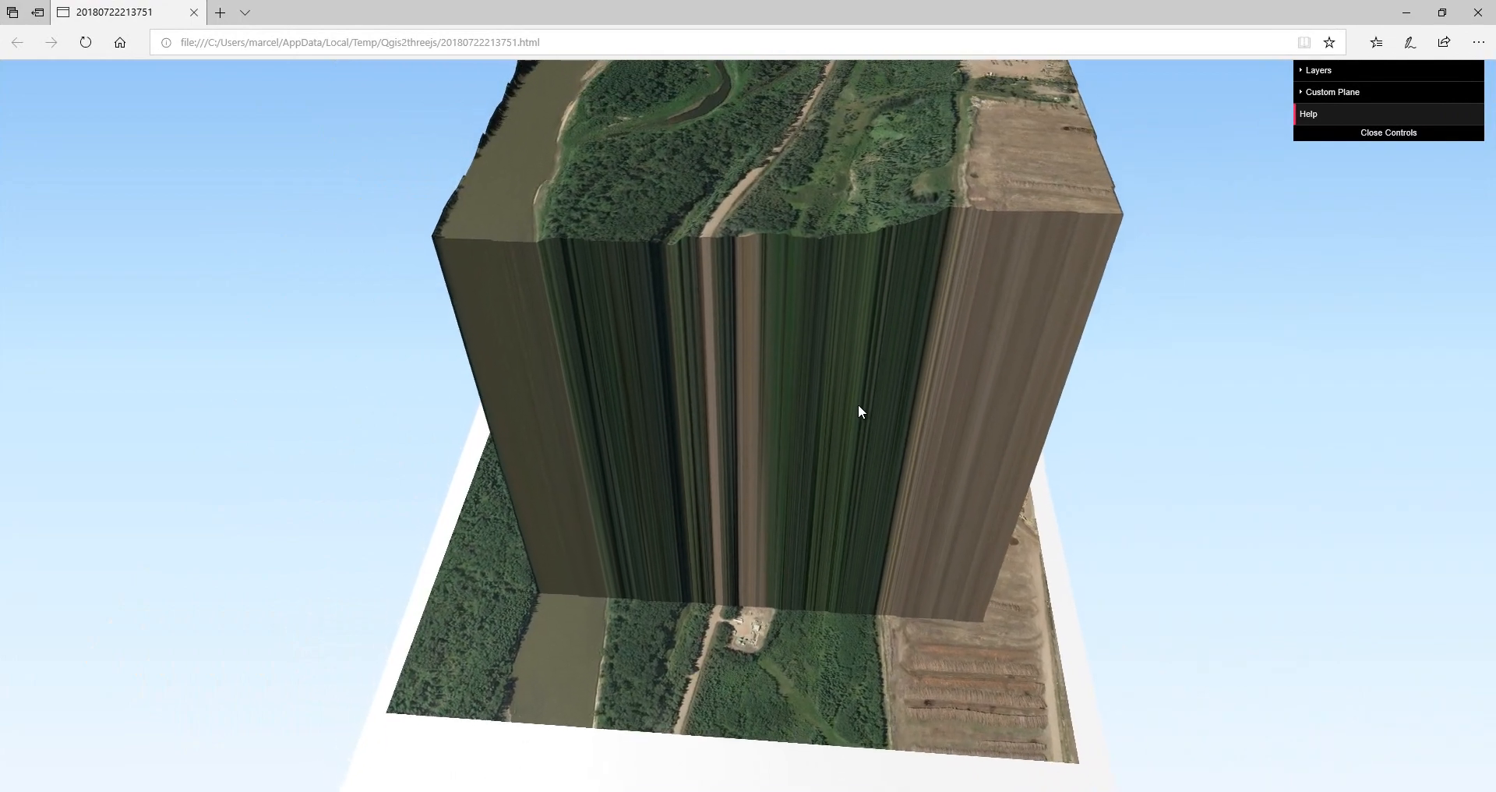
key("Up")
key("Up")
key("Up")
key("Up")
key("Up")
key("Up")
key("Up")
key("Up")
key("Up")
key("Up")
key("Up")
key("Up")
key("Up")
key("Up")
key("Up")
key("Up")
key("Up")
key("Up")
key("Up")
key("Up")
left_click_drag(1042, 563, 1005, 528)
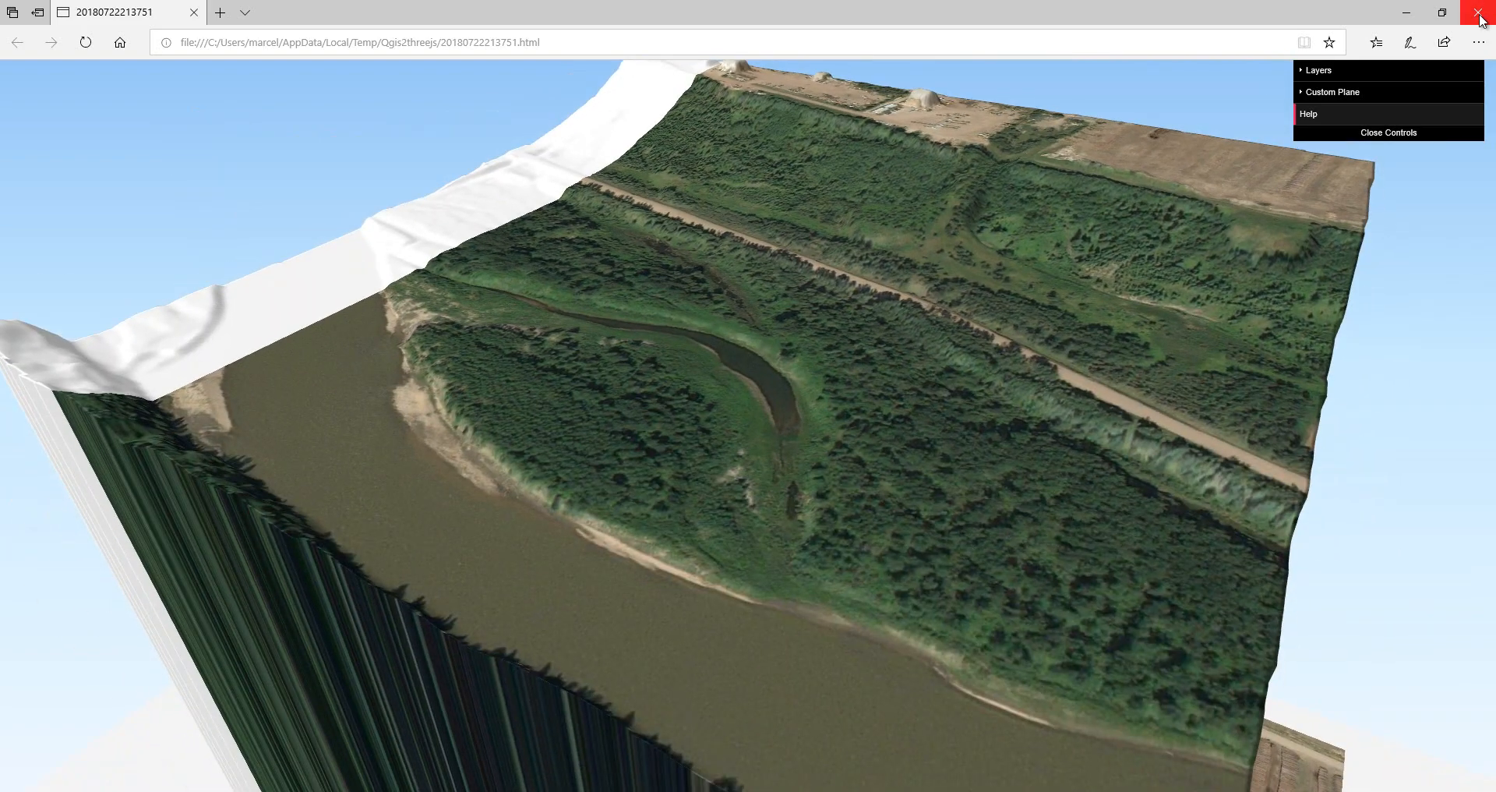
- Raise the 3D viewer's custom plane towards the terrain surface and set its opacity to 0.7
mouse_move(1294, 117)
left_mouse_down()
mouse_move(1321, 123)
mouse_move(1267, 122)
left_mouse_up()
left_click(1298, 92)
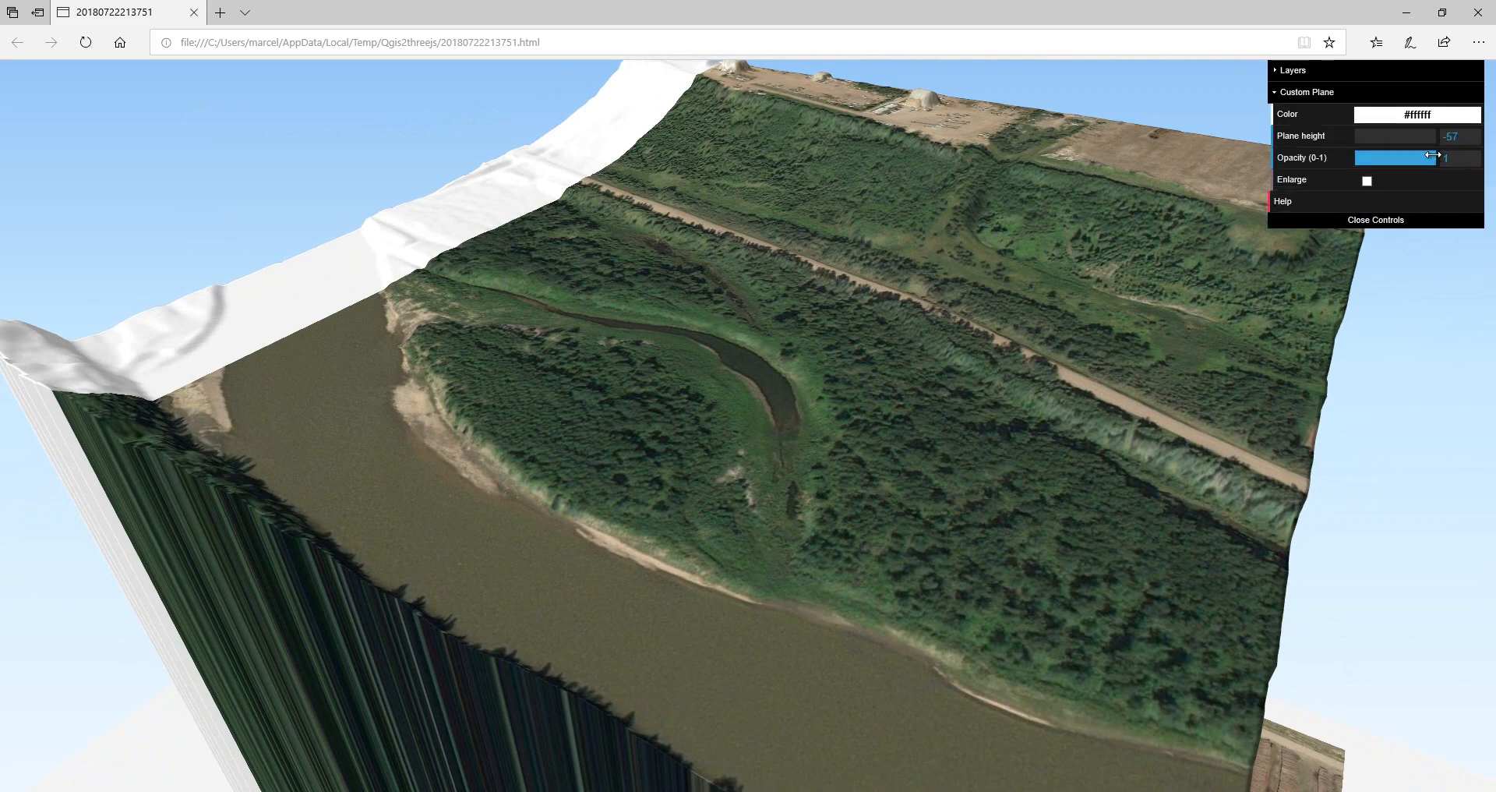
left_click(1432, 135)
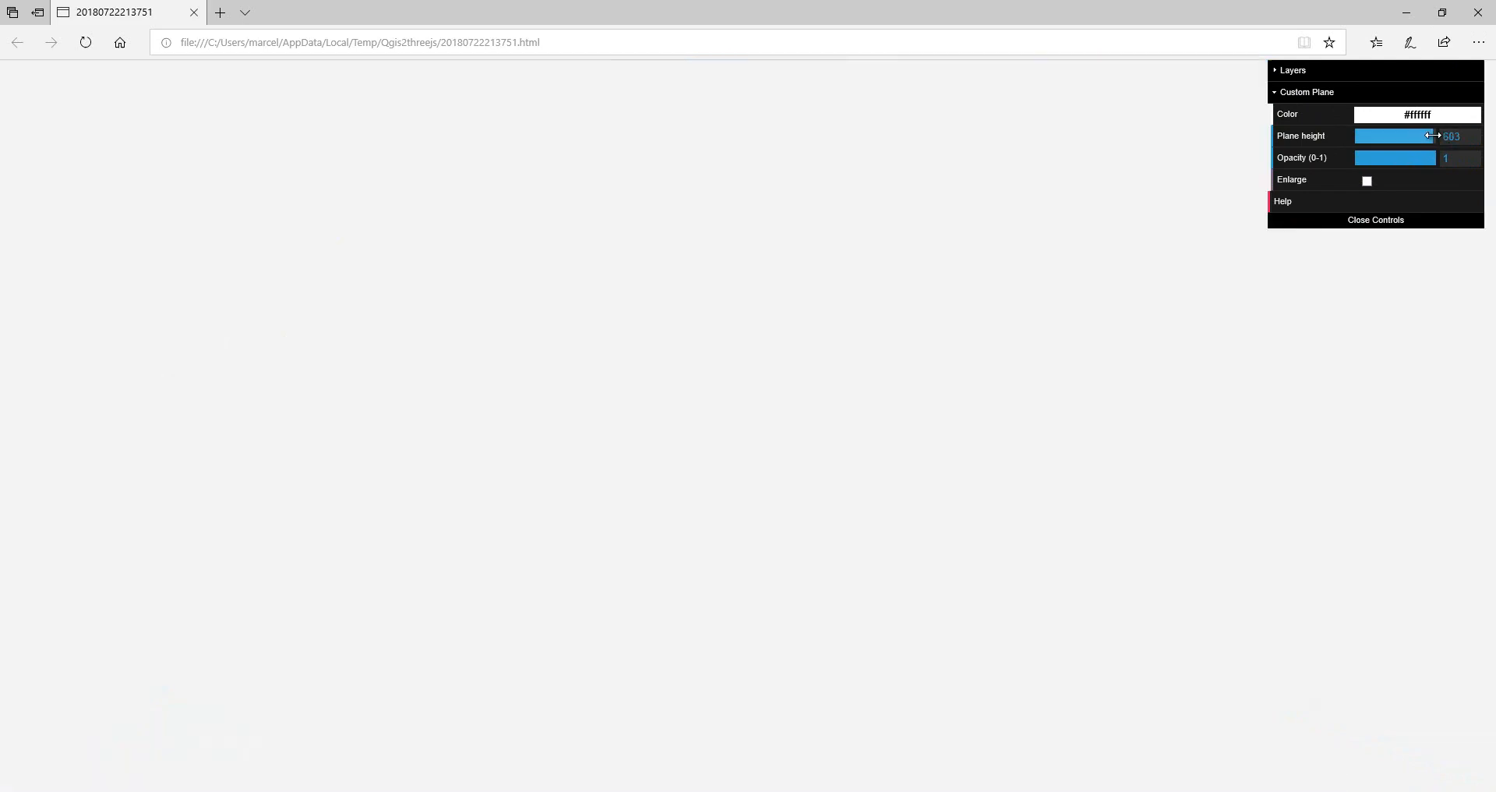
left_click_drag(1432, 136, 1398, 156)
- Color the custom plane light blue (#40b1c0) and fine-tune its height against the terrain
mouse_move(1381, 113)
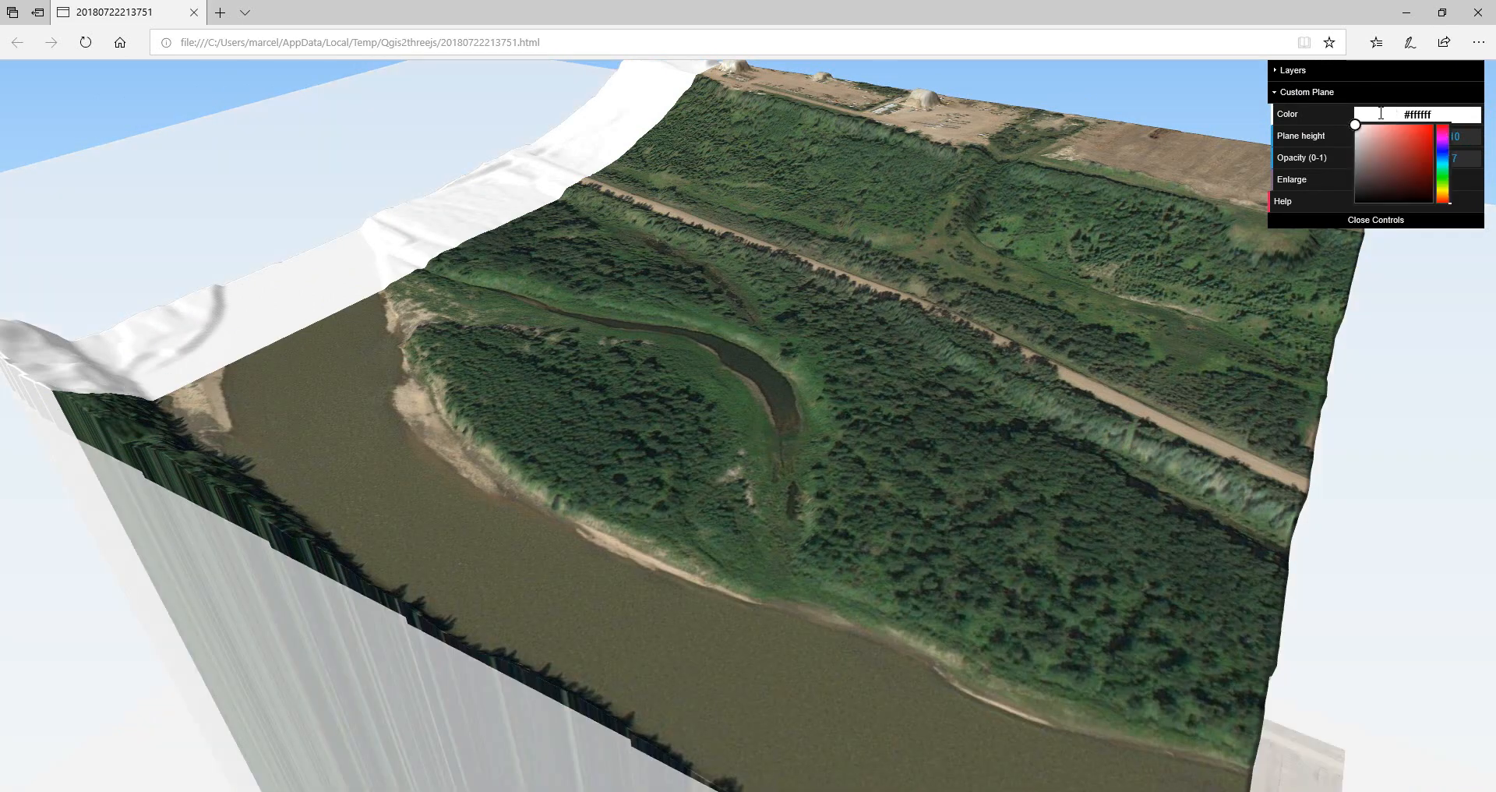
left_click(1447, 166)
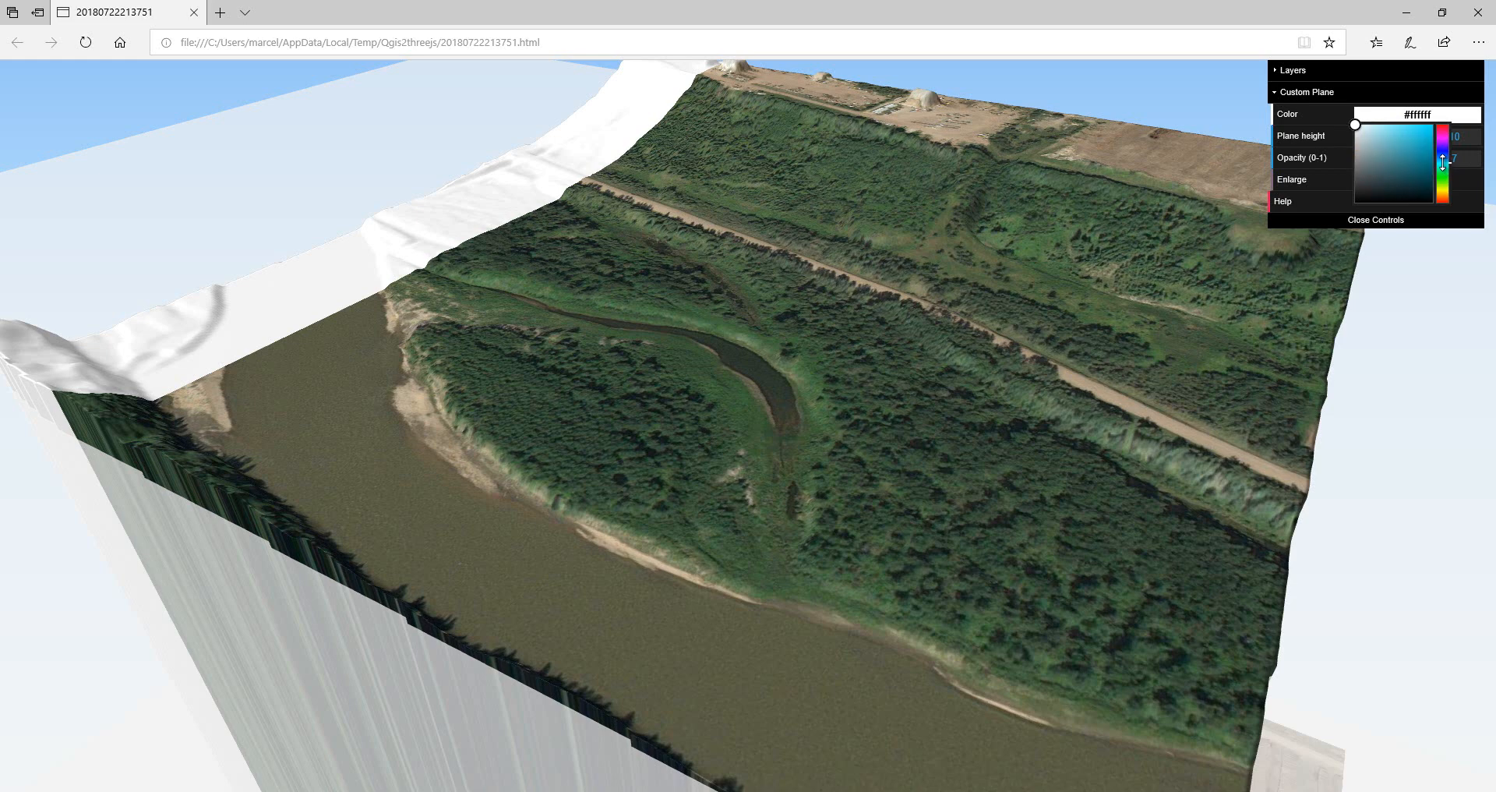
left_click(1407, 142)
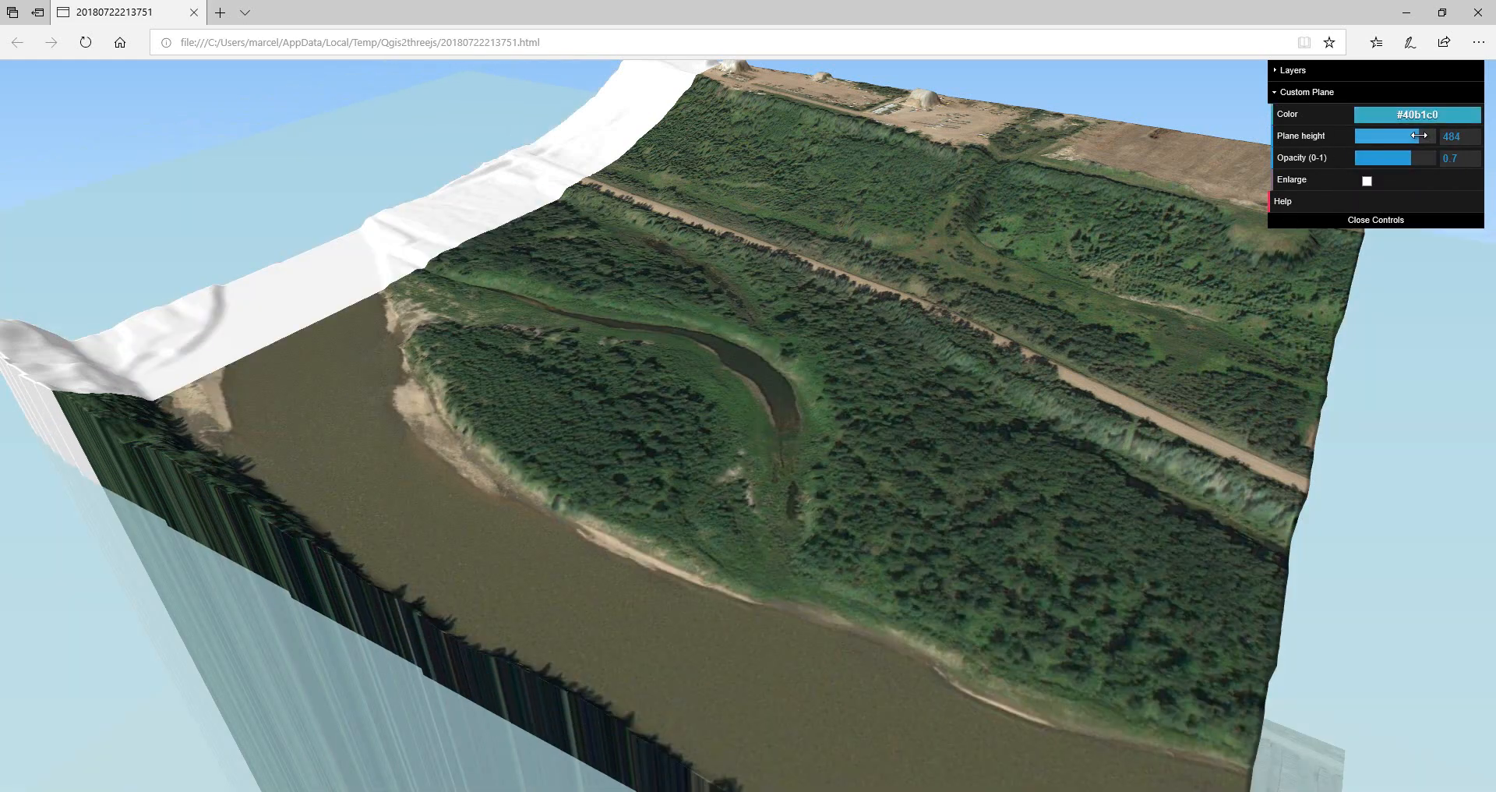
left_click(1425, 136)
left_click_drag(1421, 136, 1418, 139)
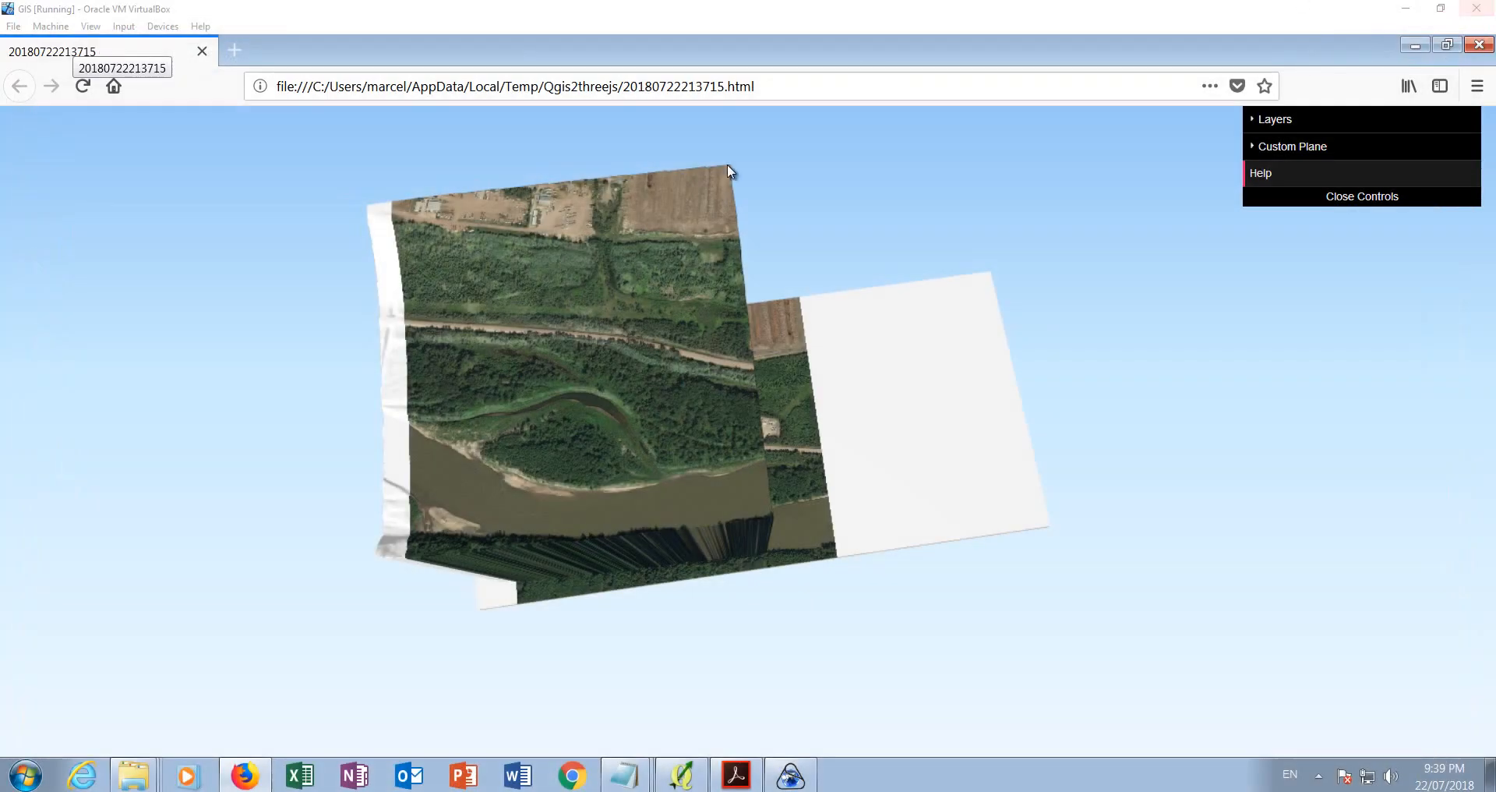
- Close the browser's 3D view to return to QGIS and hide the Site layer, leaving the DEM displayed
left_click(1478, 44)
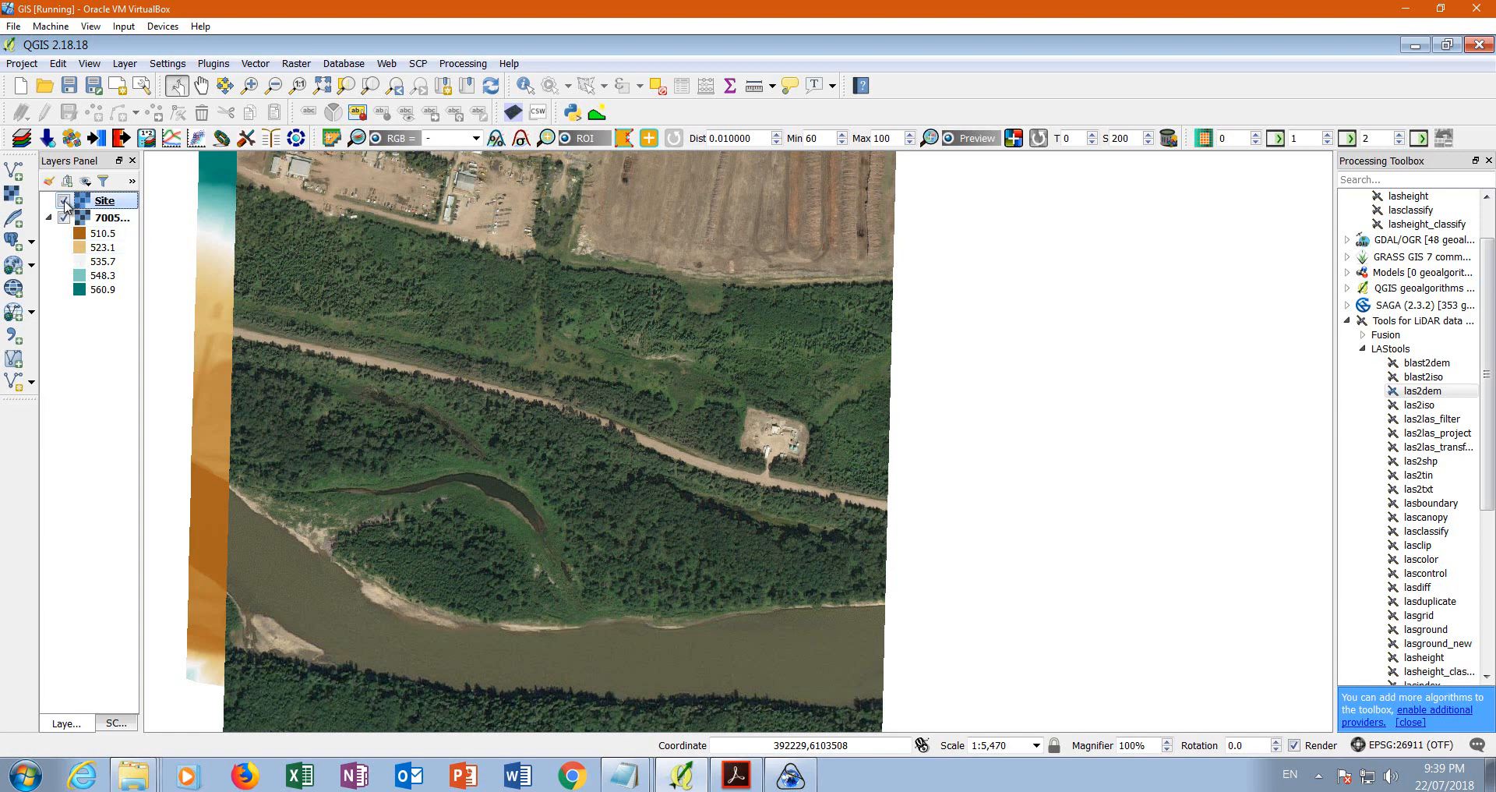
left_click(64, 201)
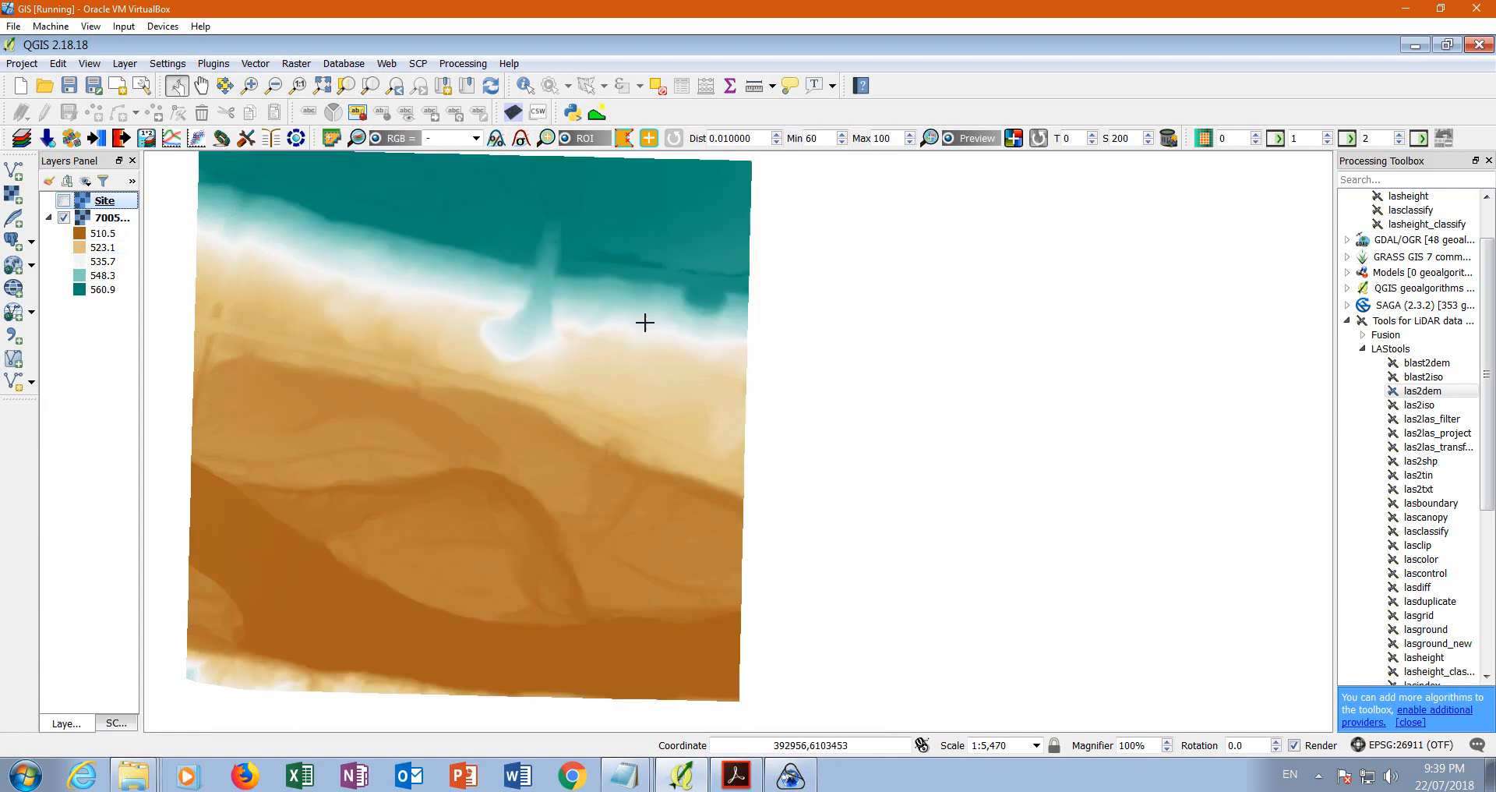
scroll(571, 451, "down", 1)
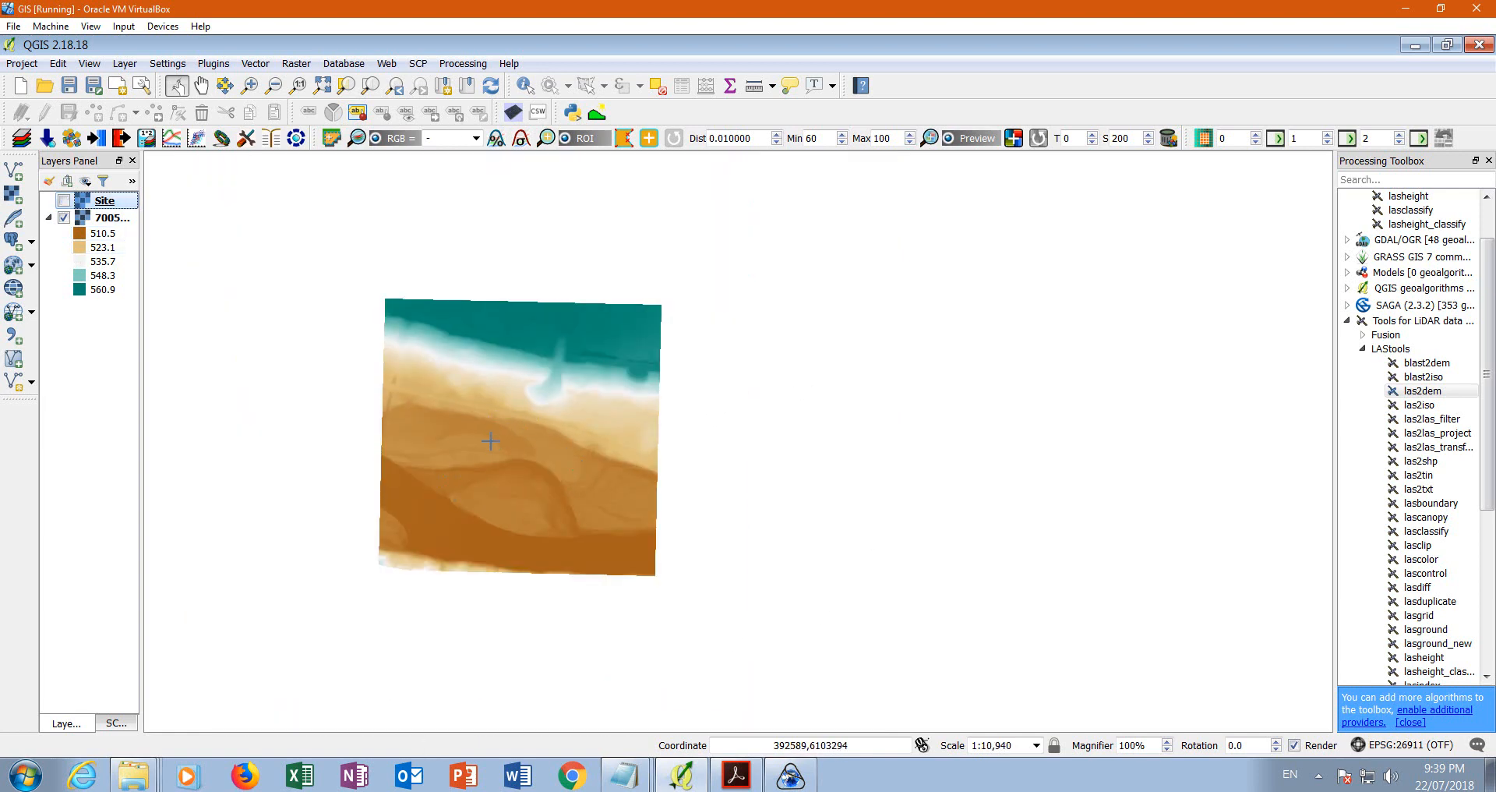
scroll(490, 449, "up", 1)
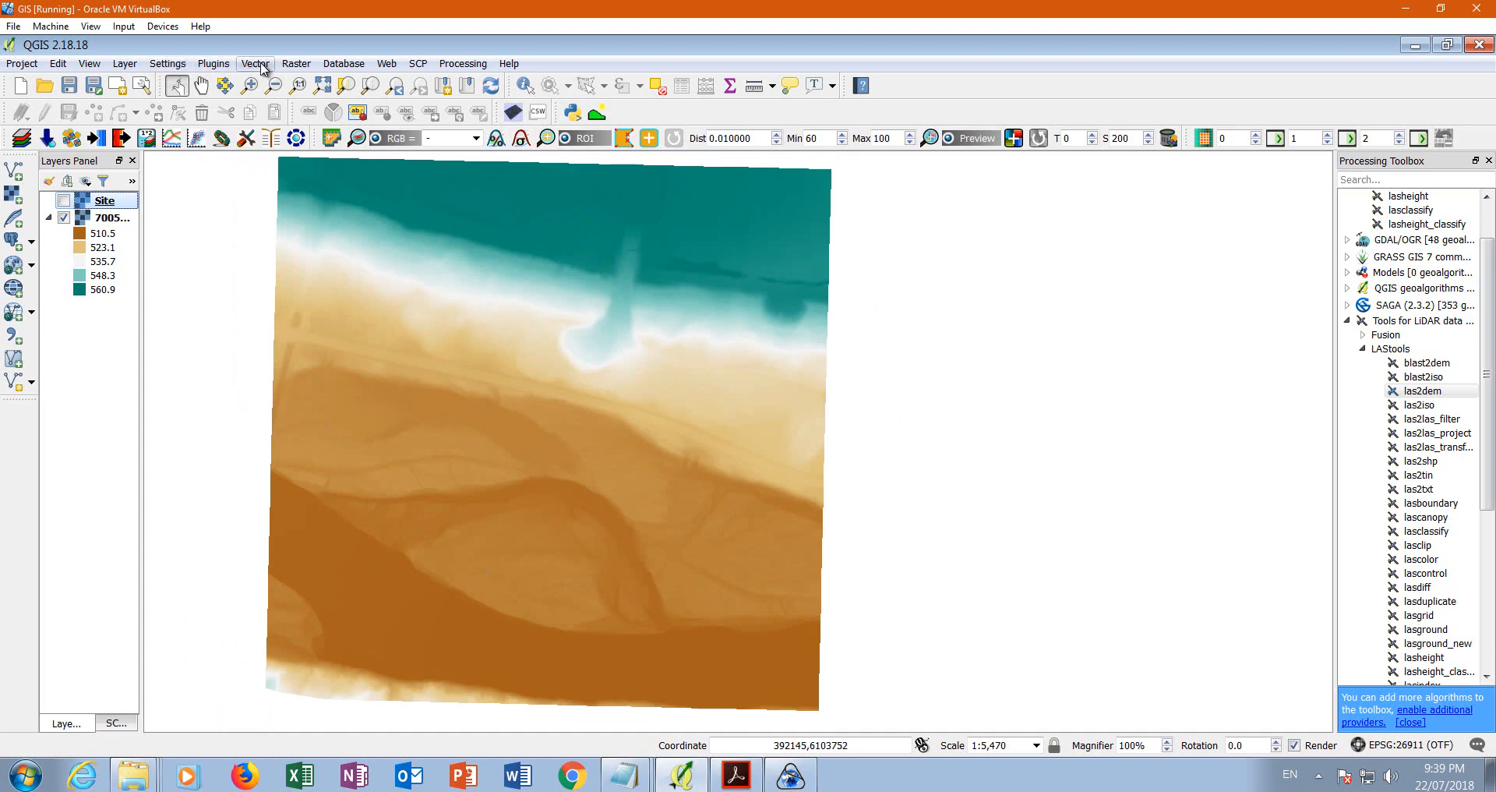
- Start the raster Contour extraction with 700515NWDE2 as input and widen the layer list to show full names
left_click(295, 65)
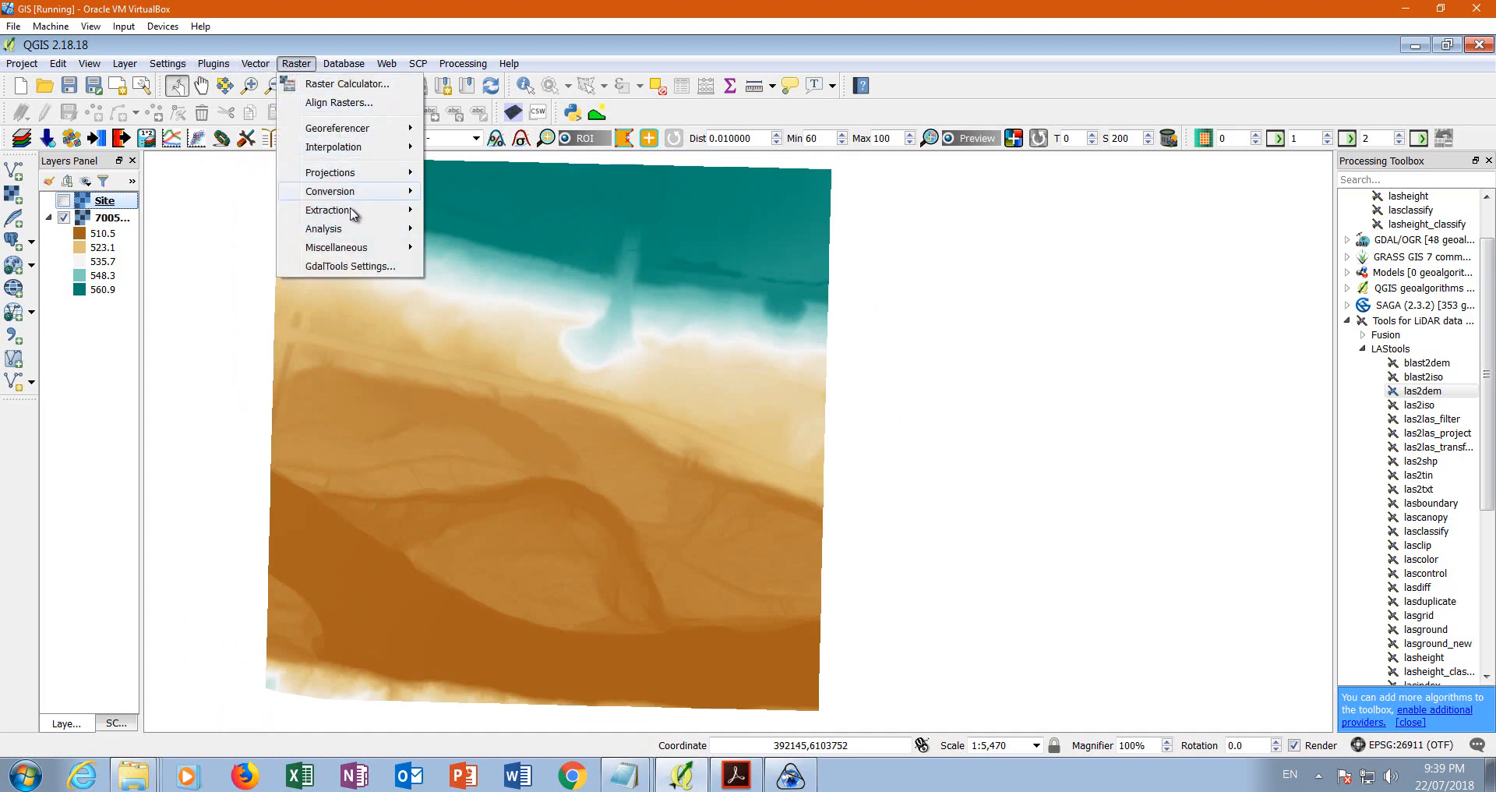
mouse_move(355, 216)
left_click(461, 217)
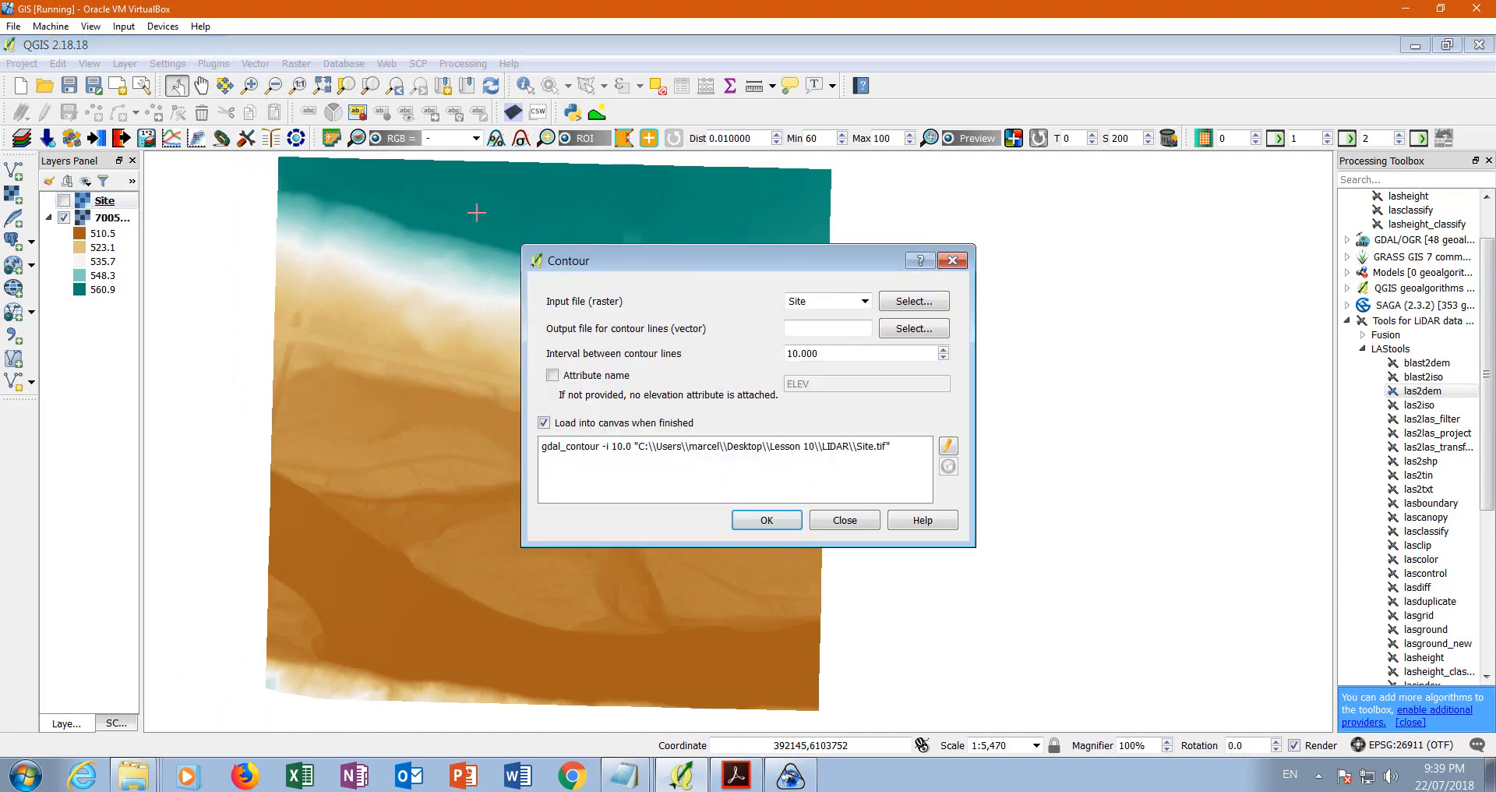
left_click(862, 304)
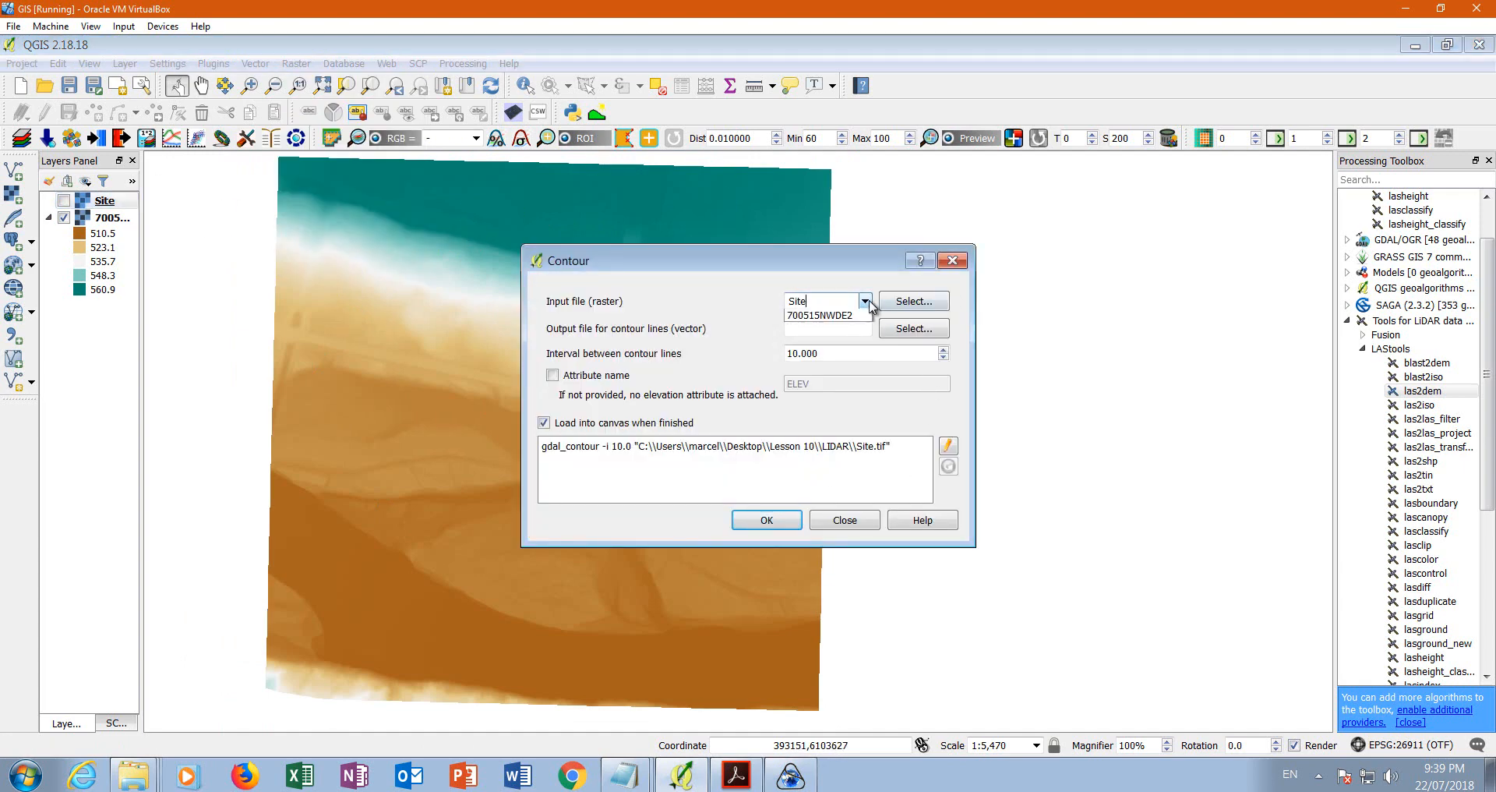
left_click(850, 330)
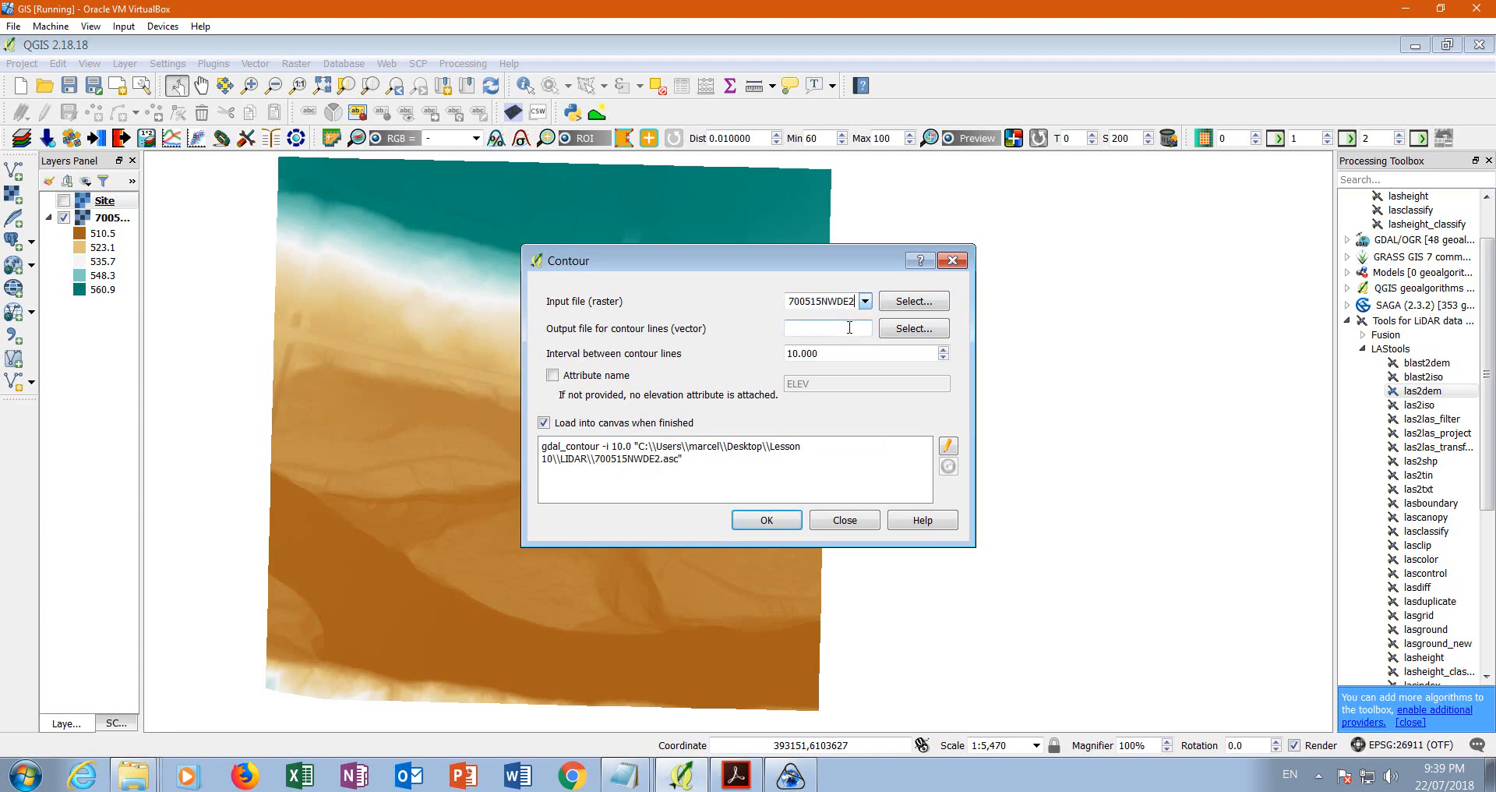
left_click_drag(141, 216, 295, 215)
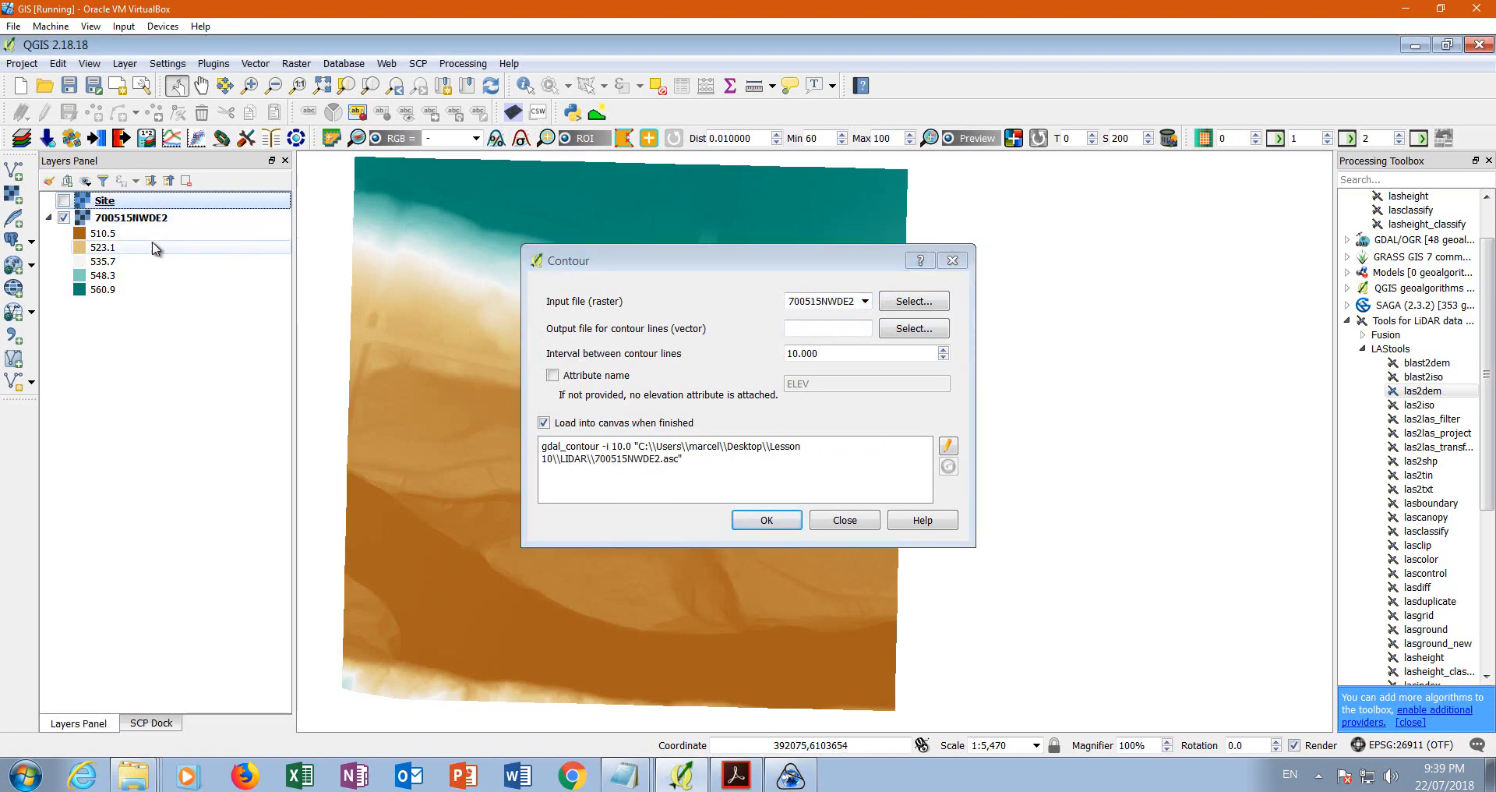
- Set the contour output to a file named CL in the Lesson 10 LIDAR folder, with a contour interval of 1
left_click(939, 324)
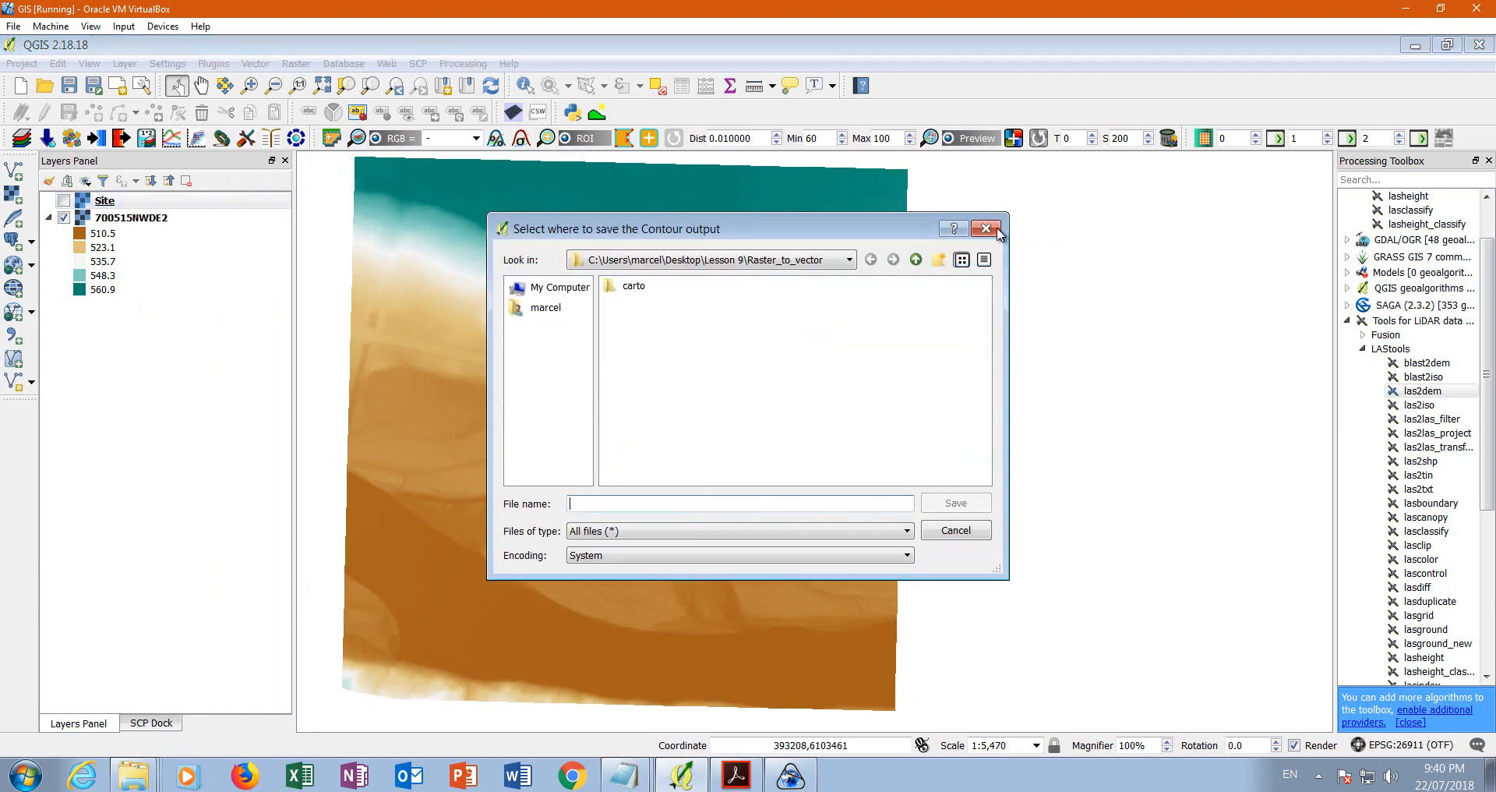
left_click(543, 309)
double_click(638, 354)
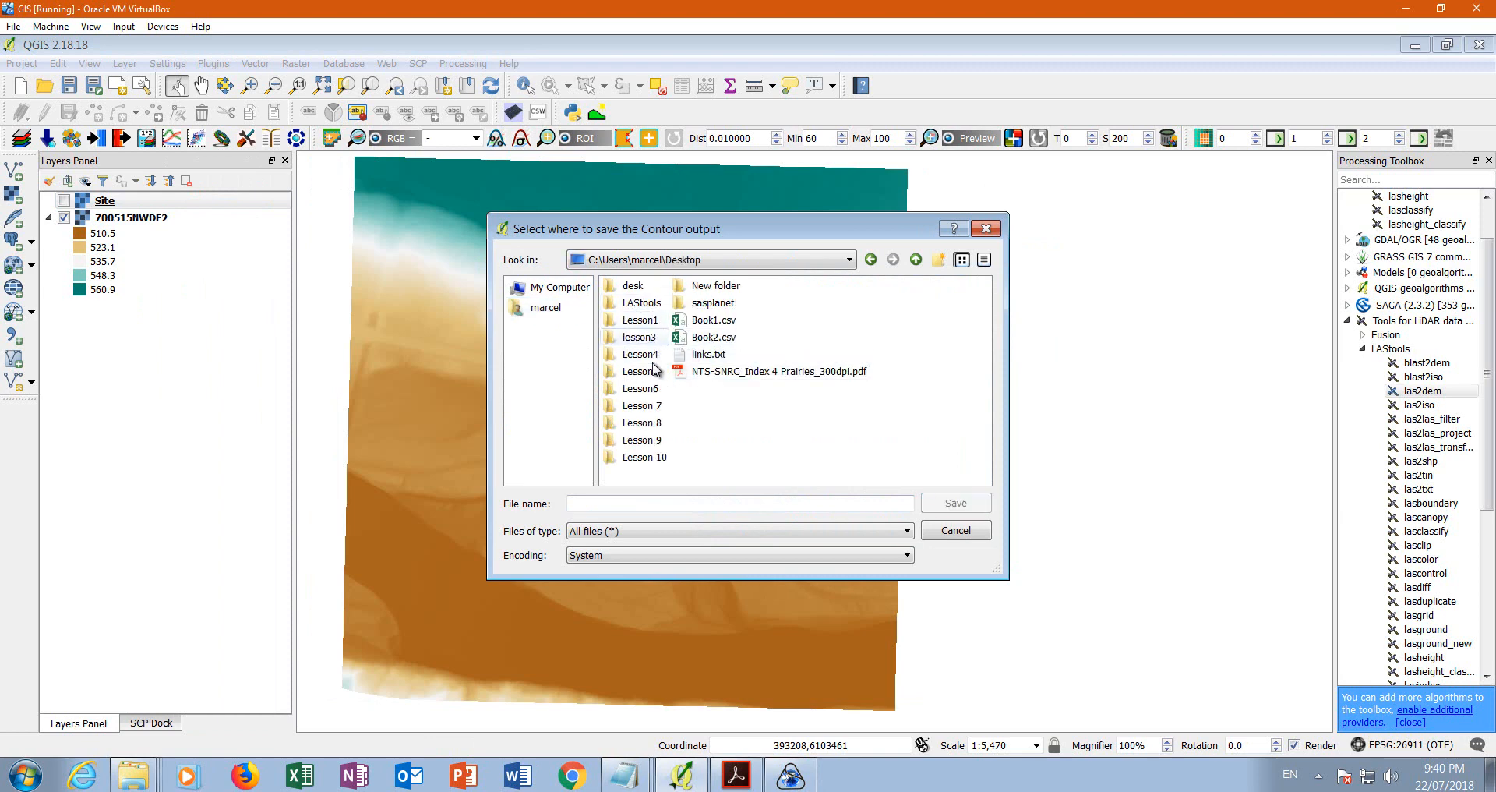
double_click(651, 457)
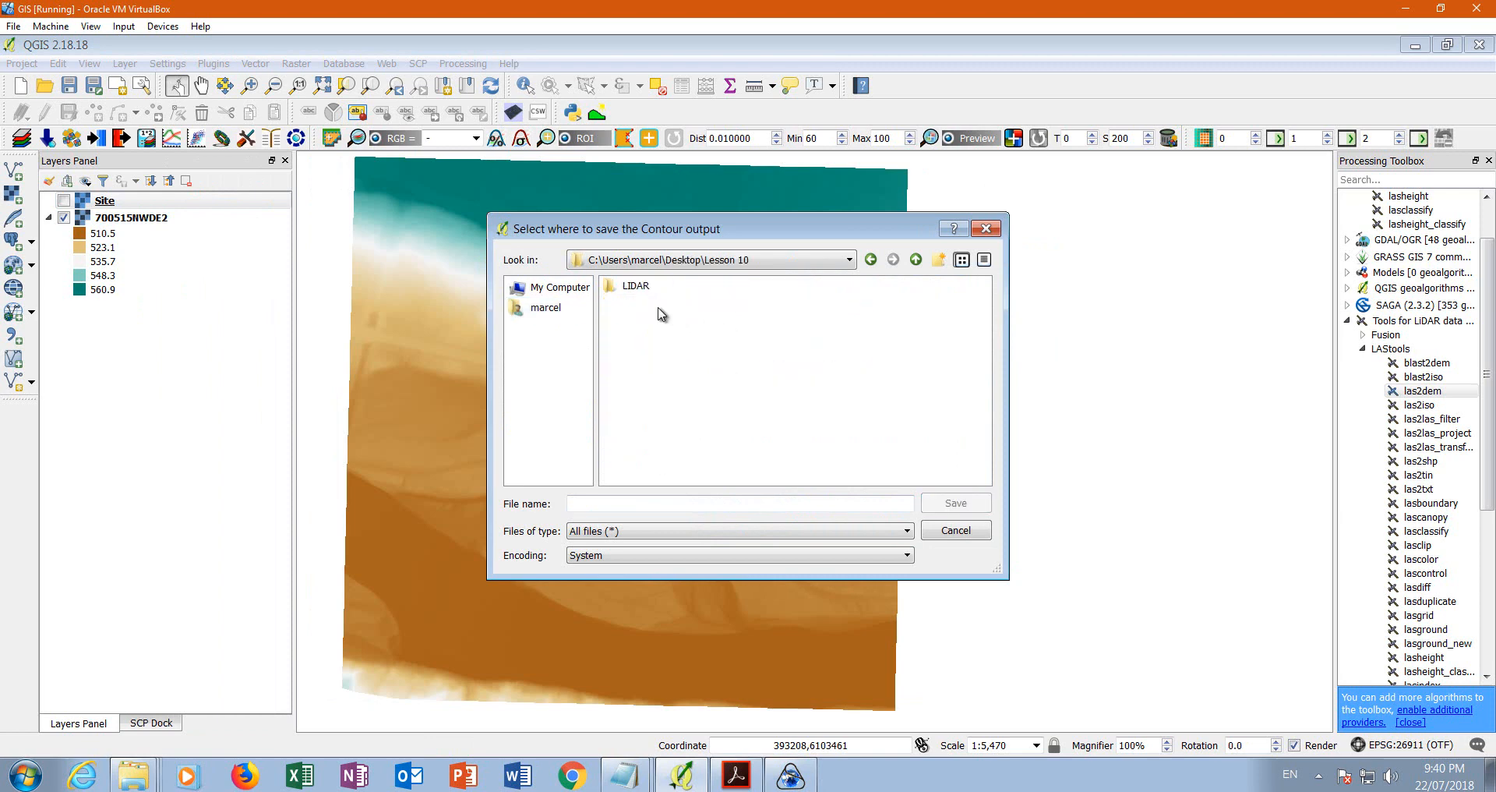
double_click(633, 285)
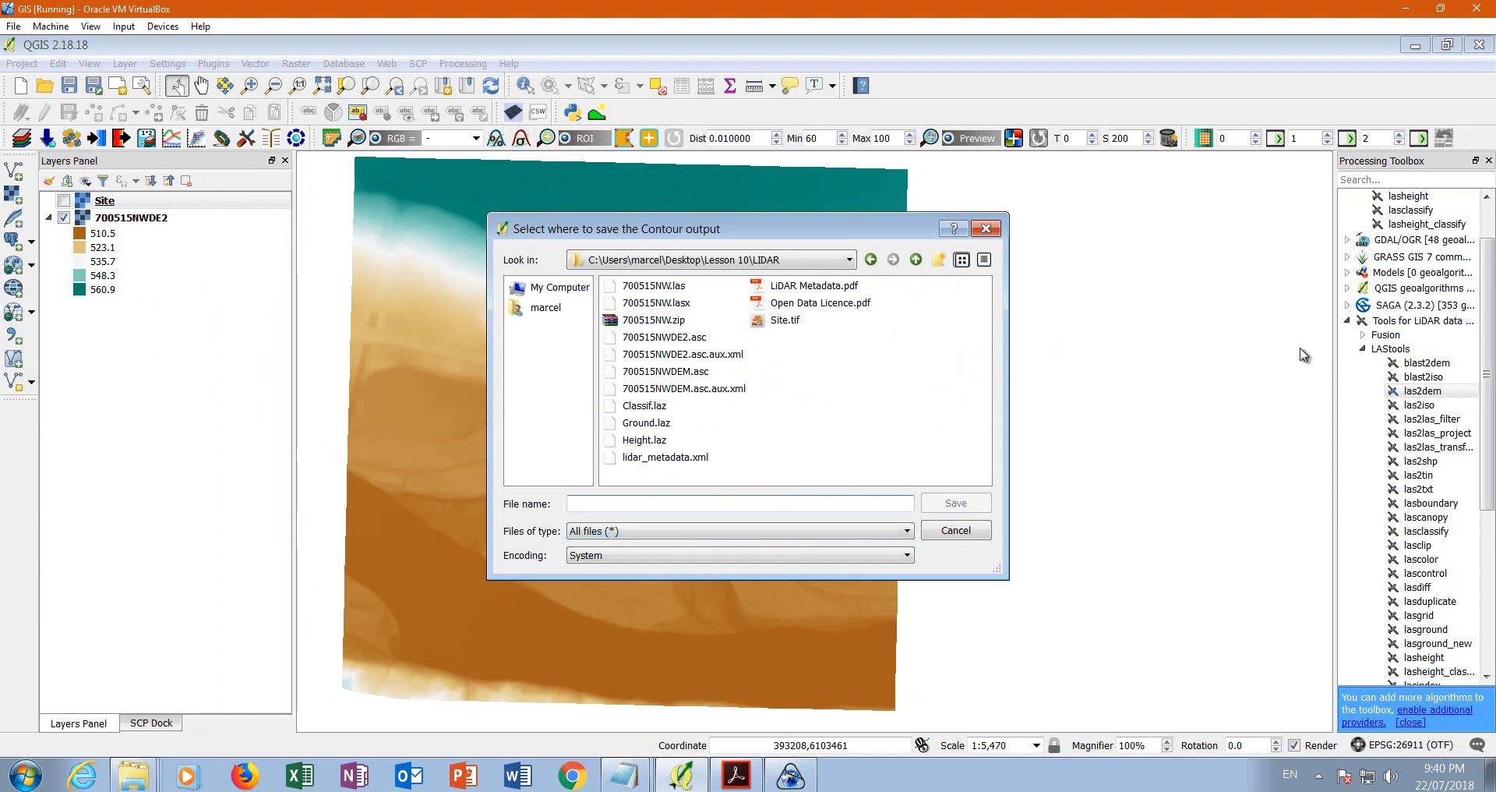
type("CL")
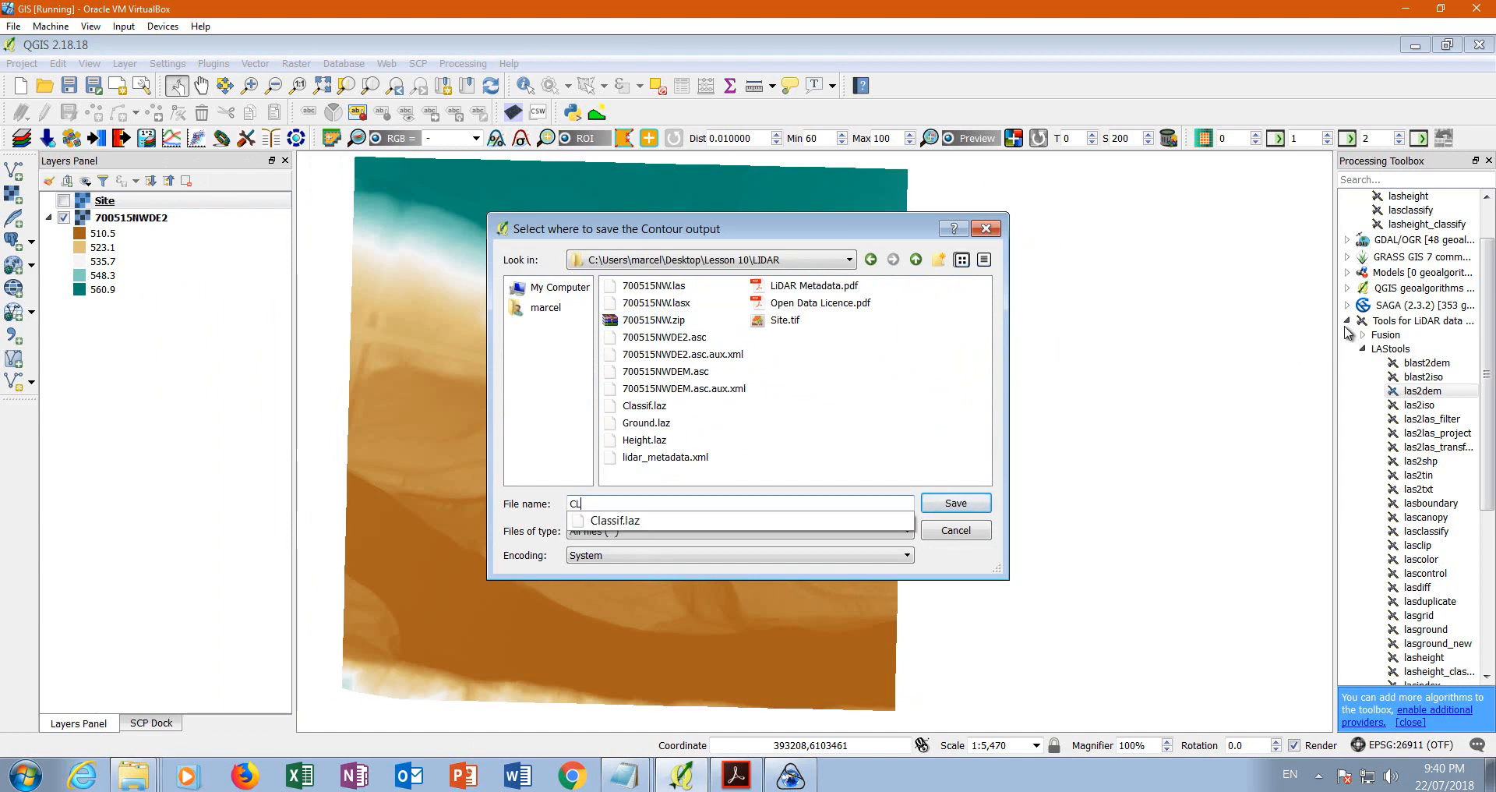
left_click(949, 505)
left_click(952, 505)
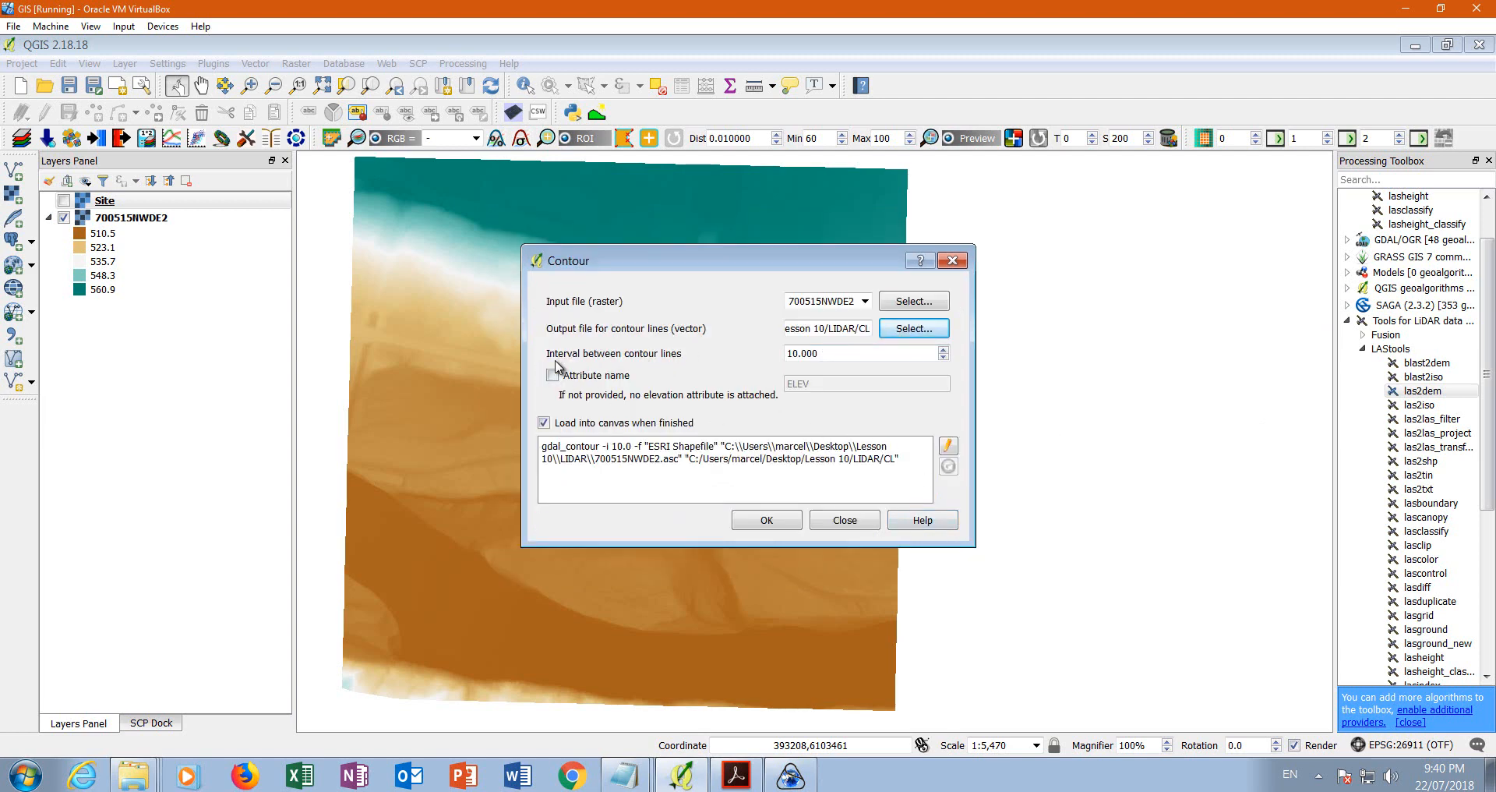
double_click(833, 357)
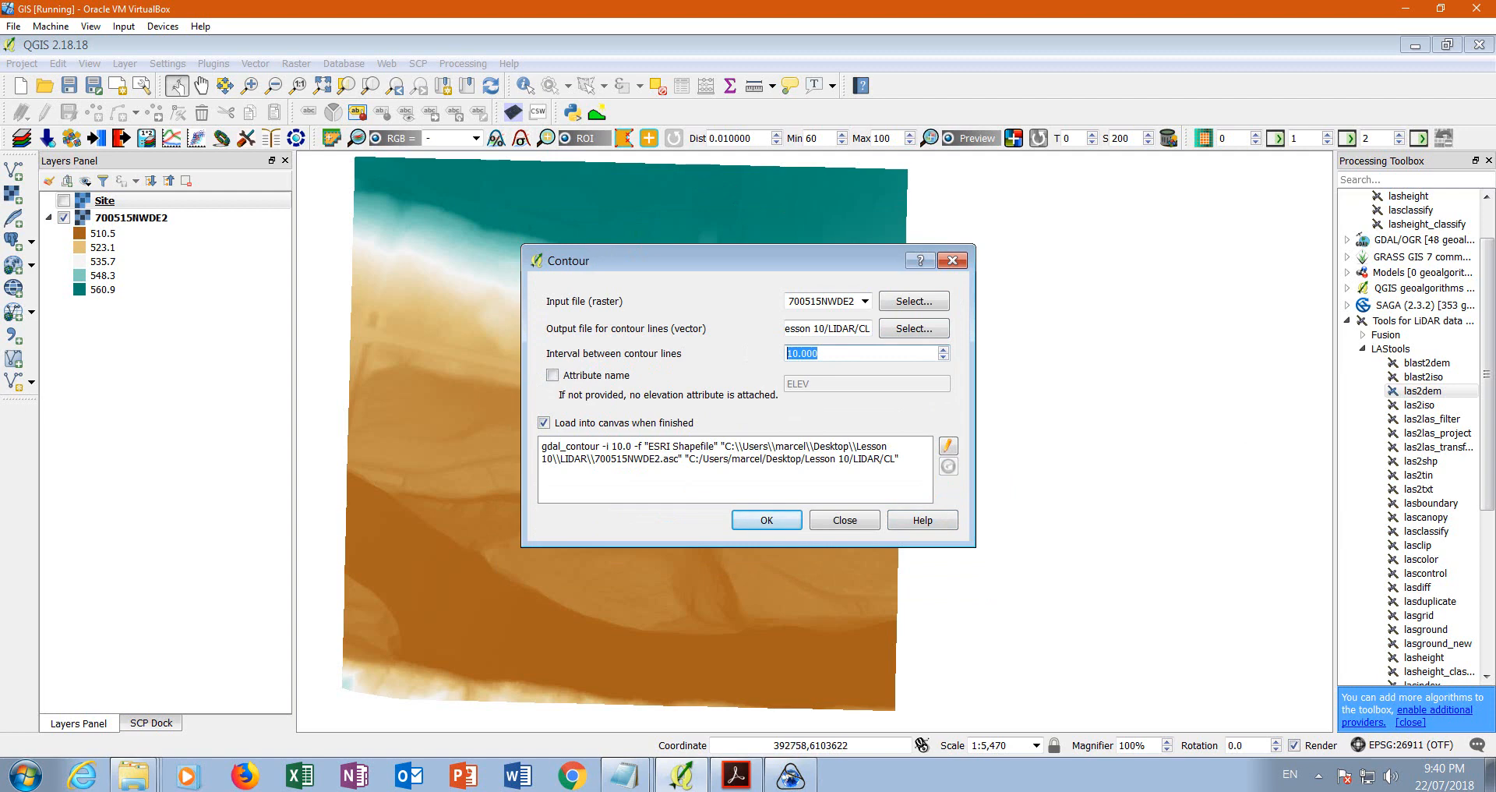
type("1")
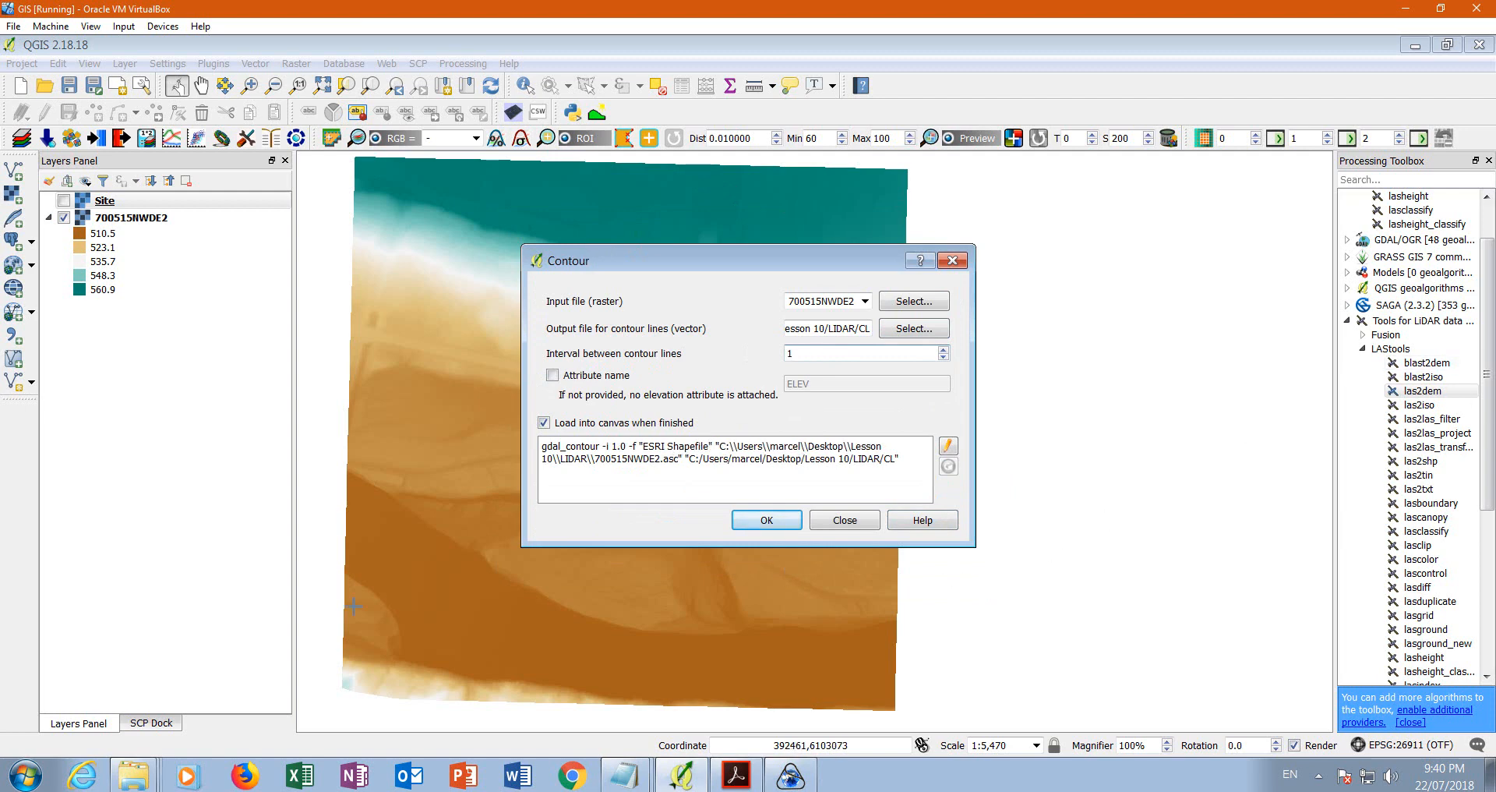
- Attach the elevation attribute ELEV, generate the contours in NAD83 / UTM zone 11N, and close the Contour tool
left_click(554, 376)
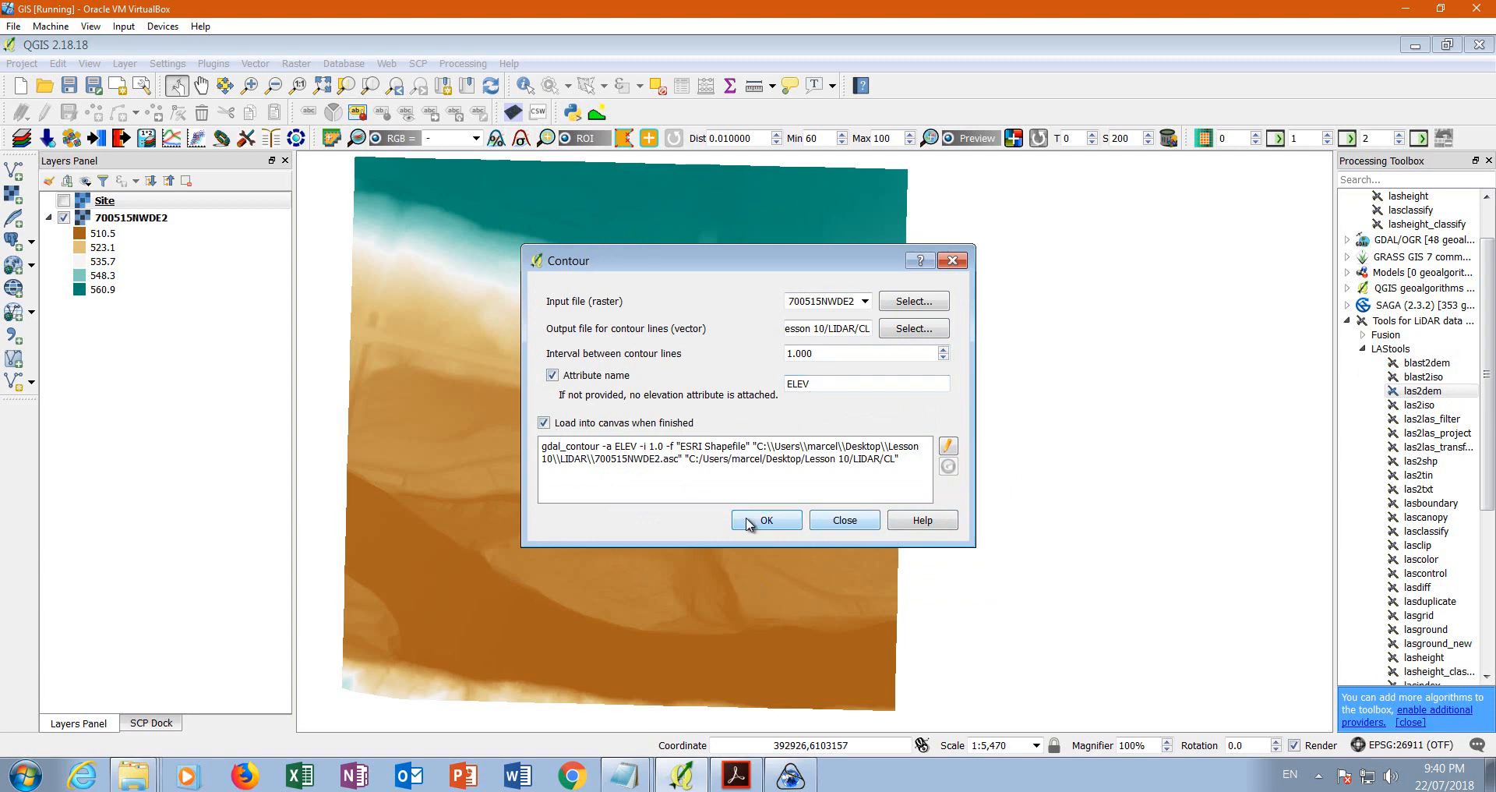
left_click(770, 520)
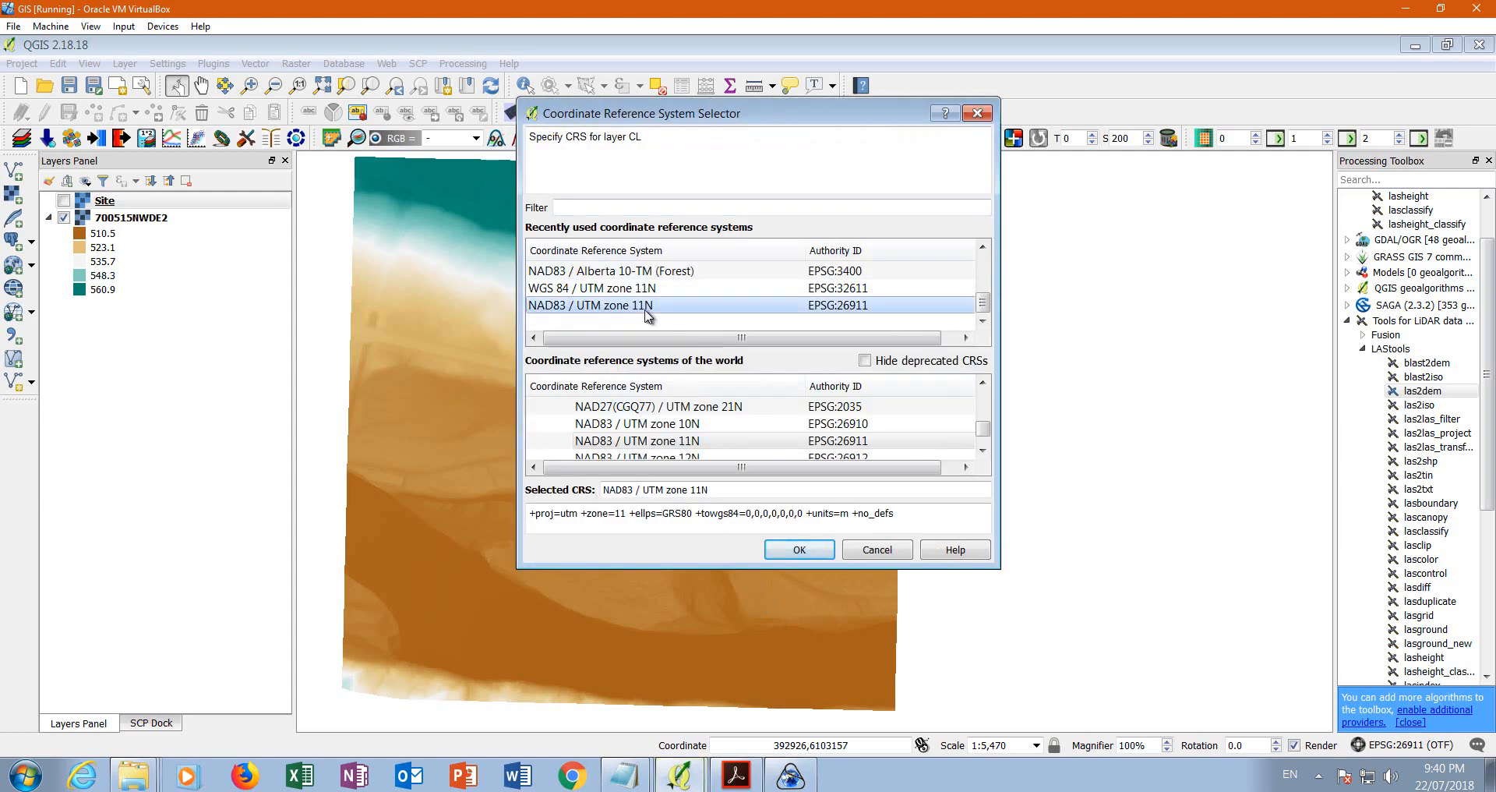
left_click(799, 550)
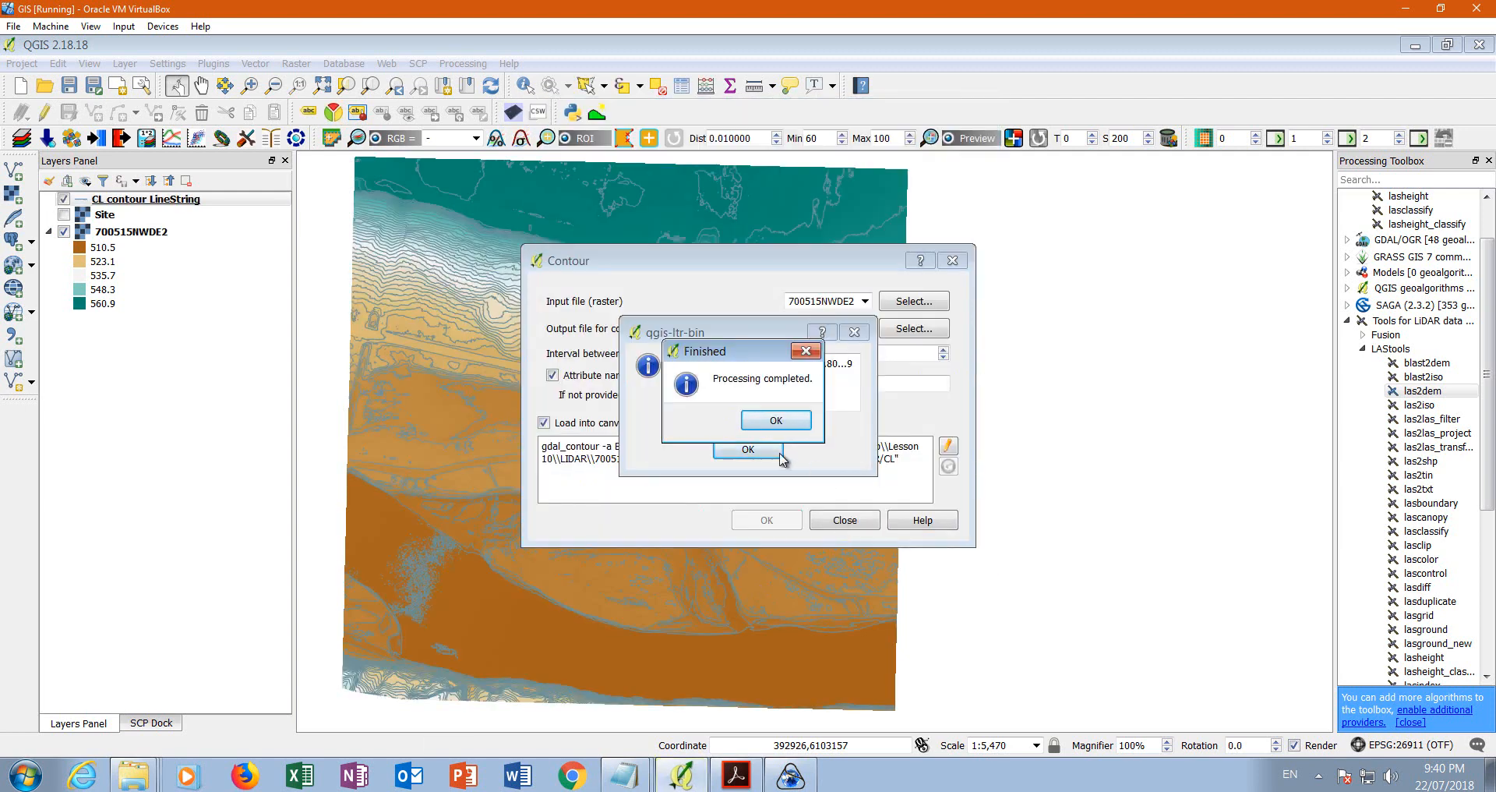
left_click(771, 422)
left_click(760, 449)
left_click(832, 519)
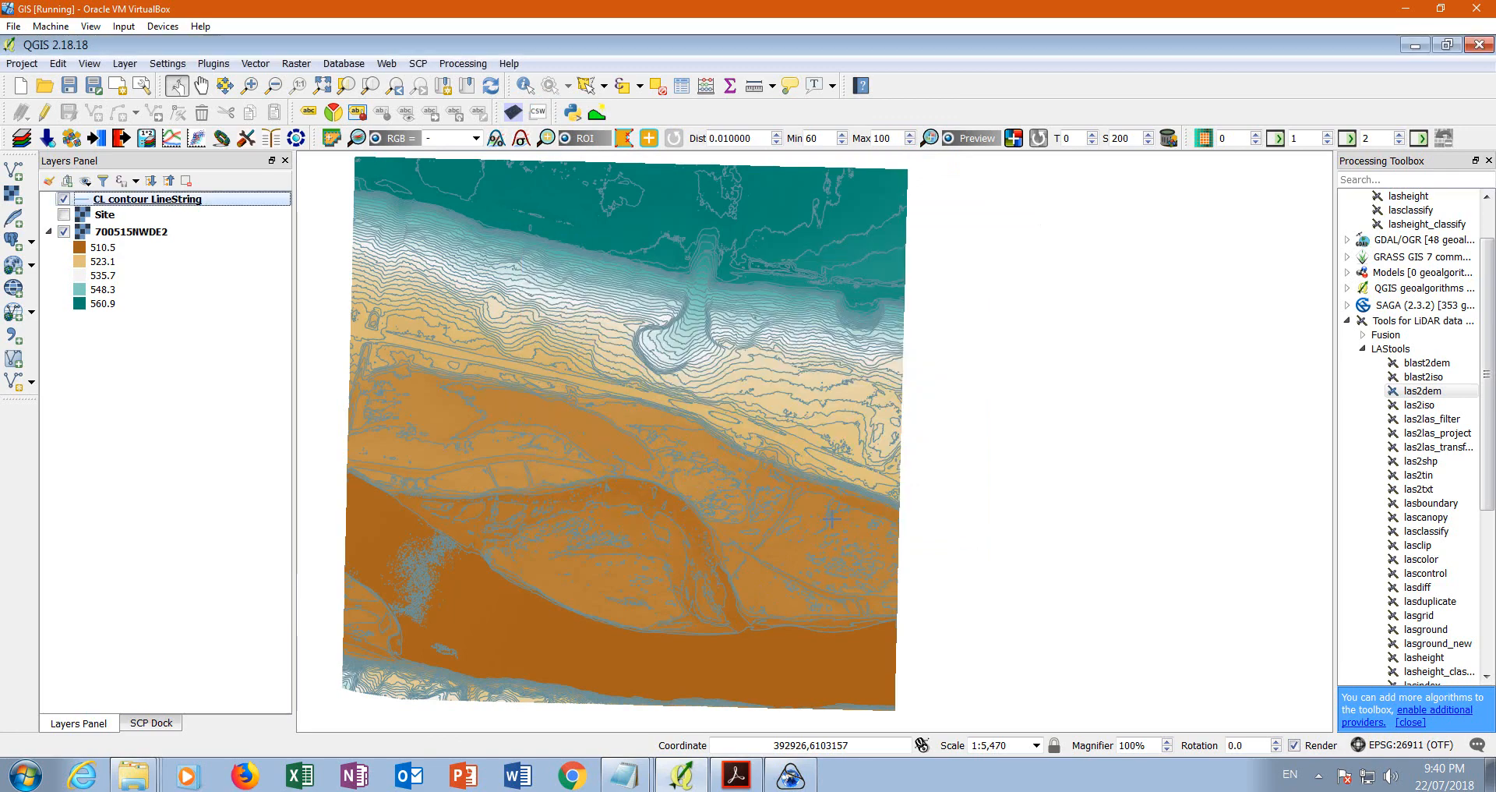
- Hide the 700515NWDE2 DEM and examine the contour lines on their own, both close up and in full extent
left_click(65, 232)
scroll(584, 527, "down", 1)
scroll(628, 441, "up", 1)
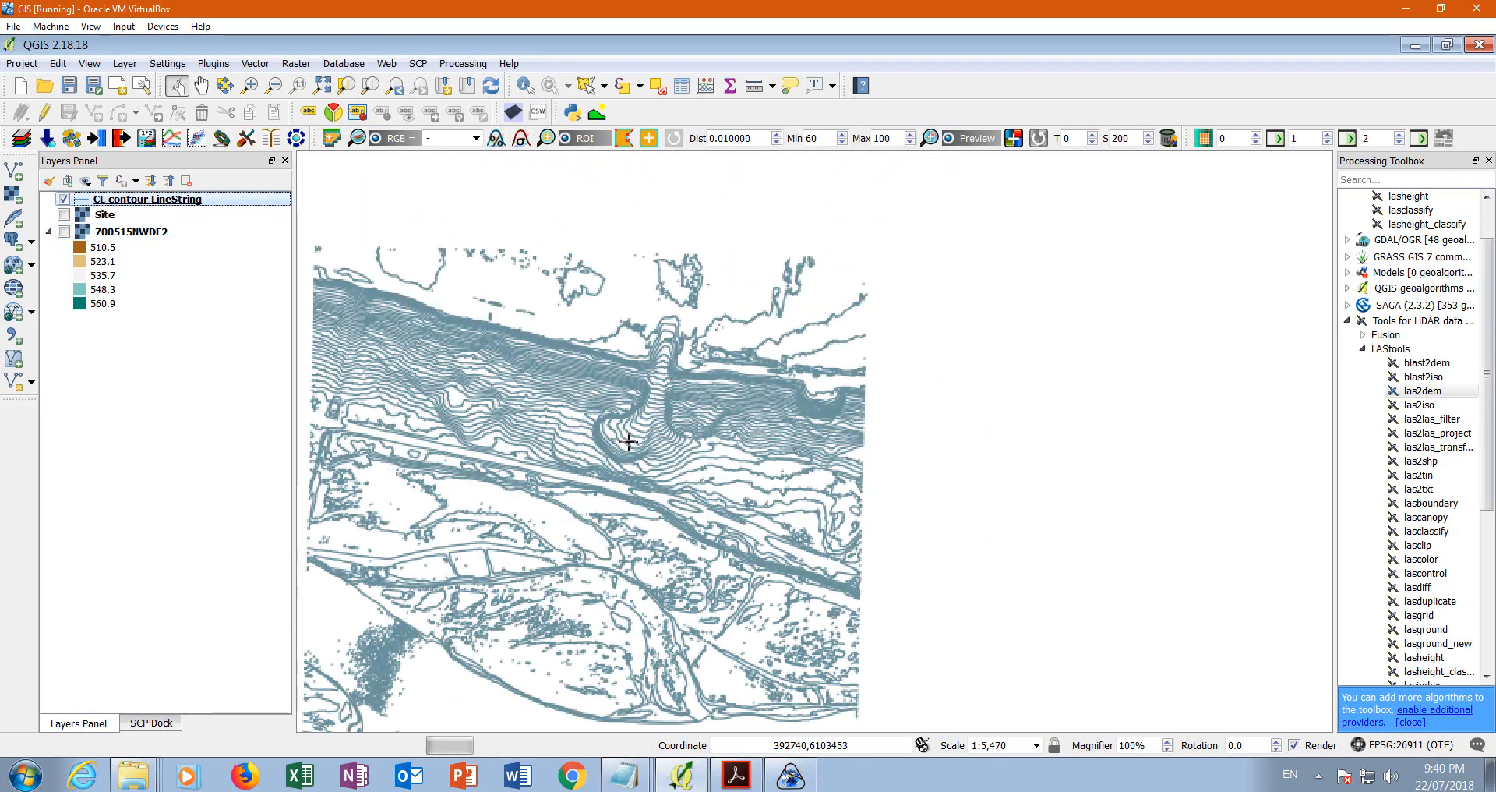
scroll(681, 381, "up", 1)
scroll(671, 405, "up", 1)
scroll(688, 359, "down", 1)
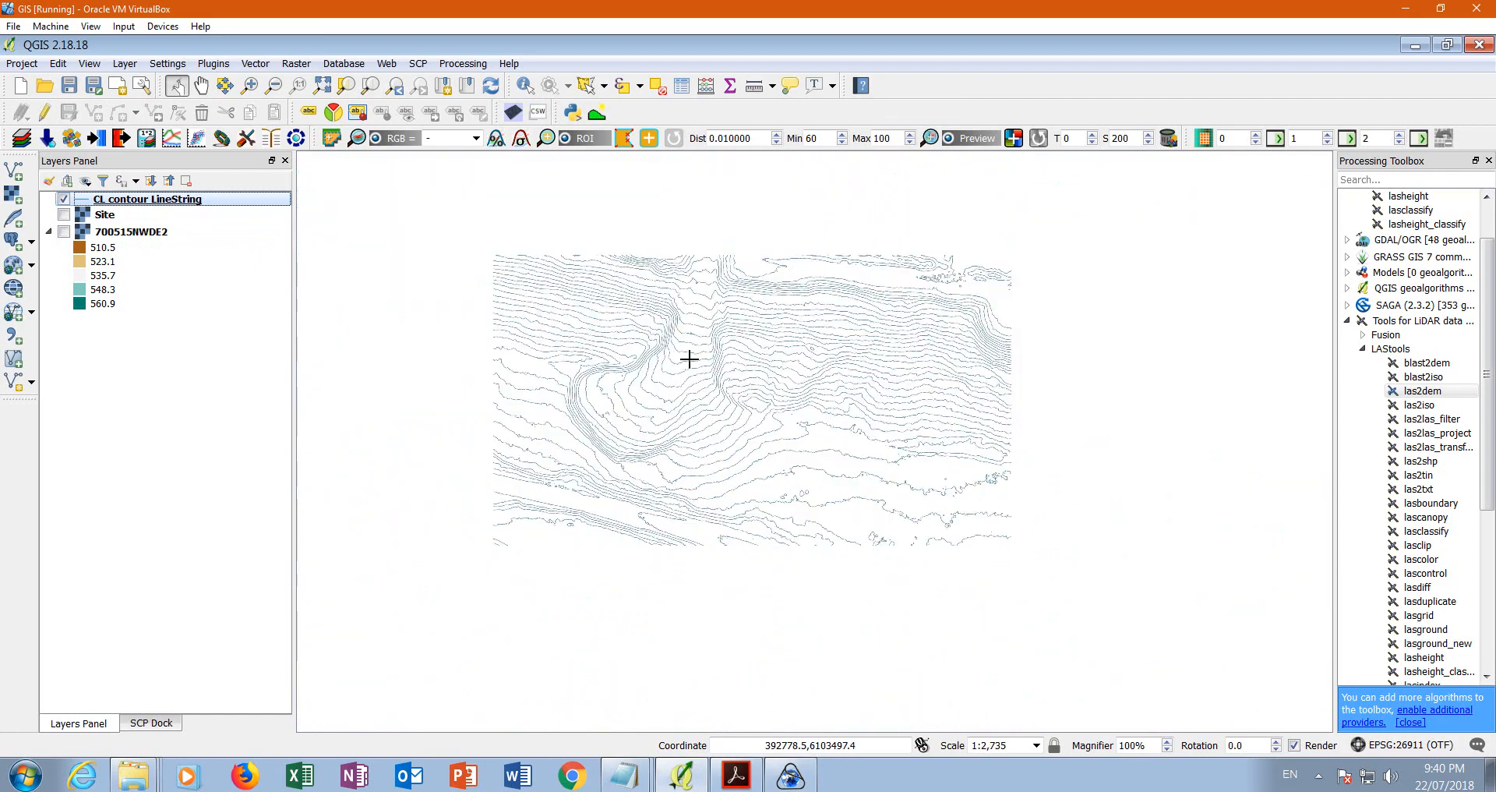
scroll(706, 357, "down", 1)
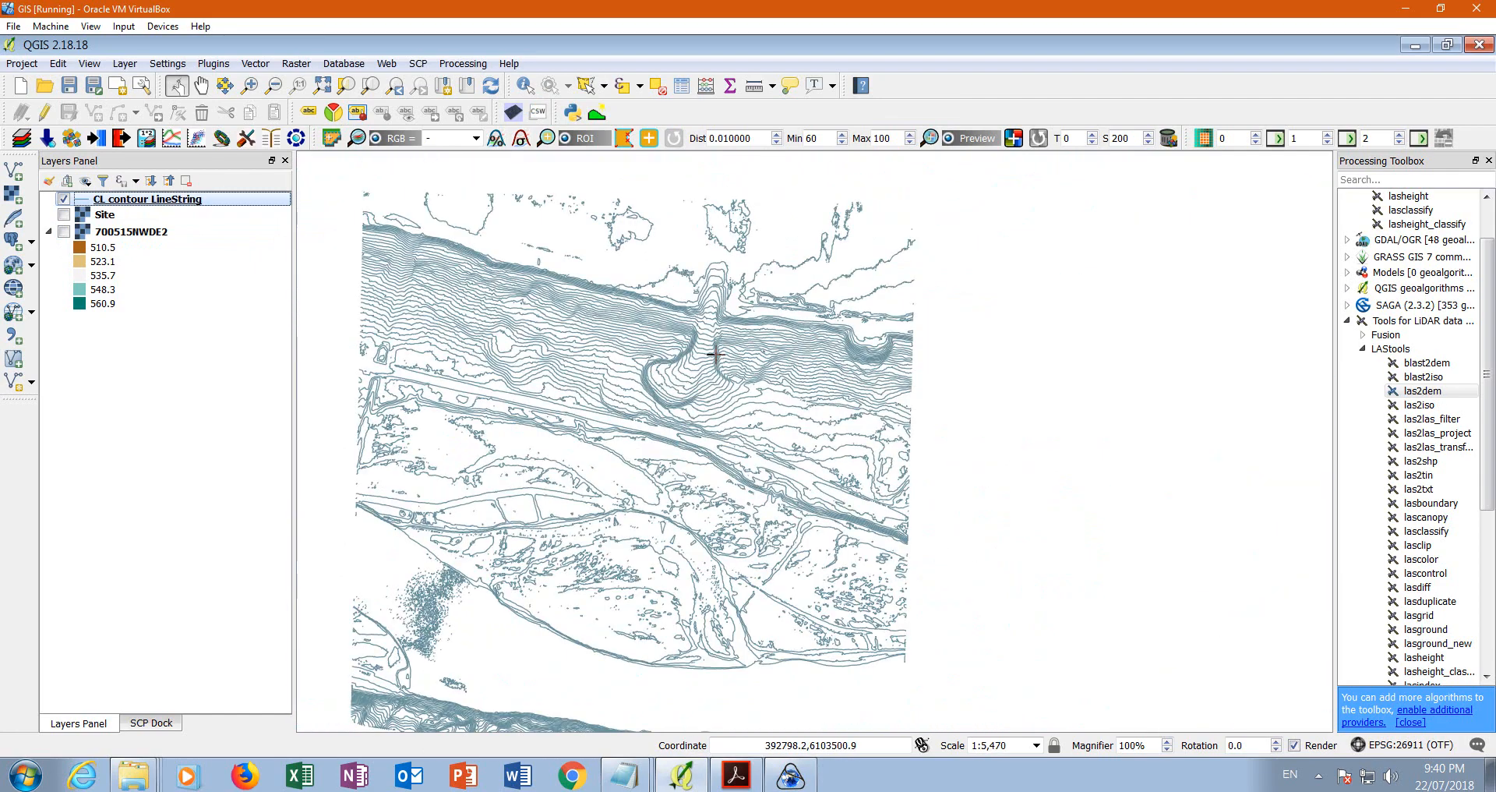
scroll(708, 405, "up", 1)
scroll(691, 505, "down", 2)
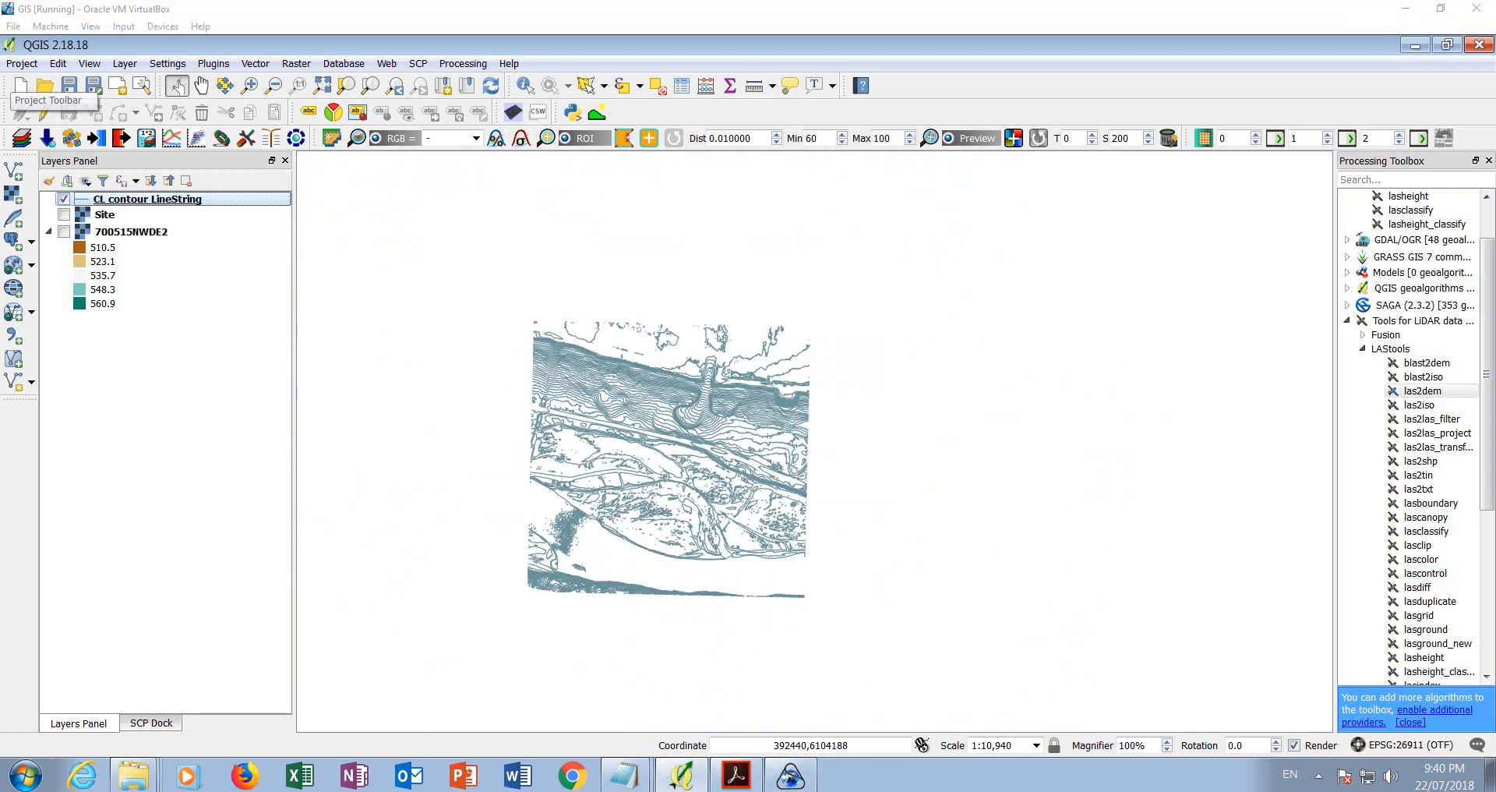
left_click_drag(416, 426, 497, 470)
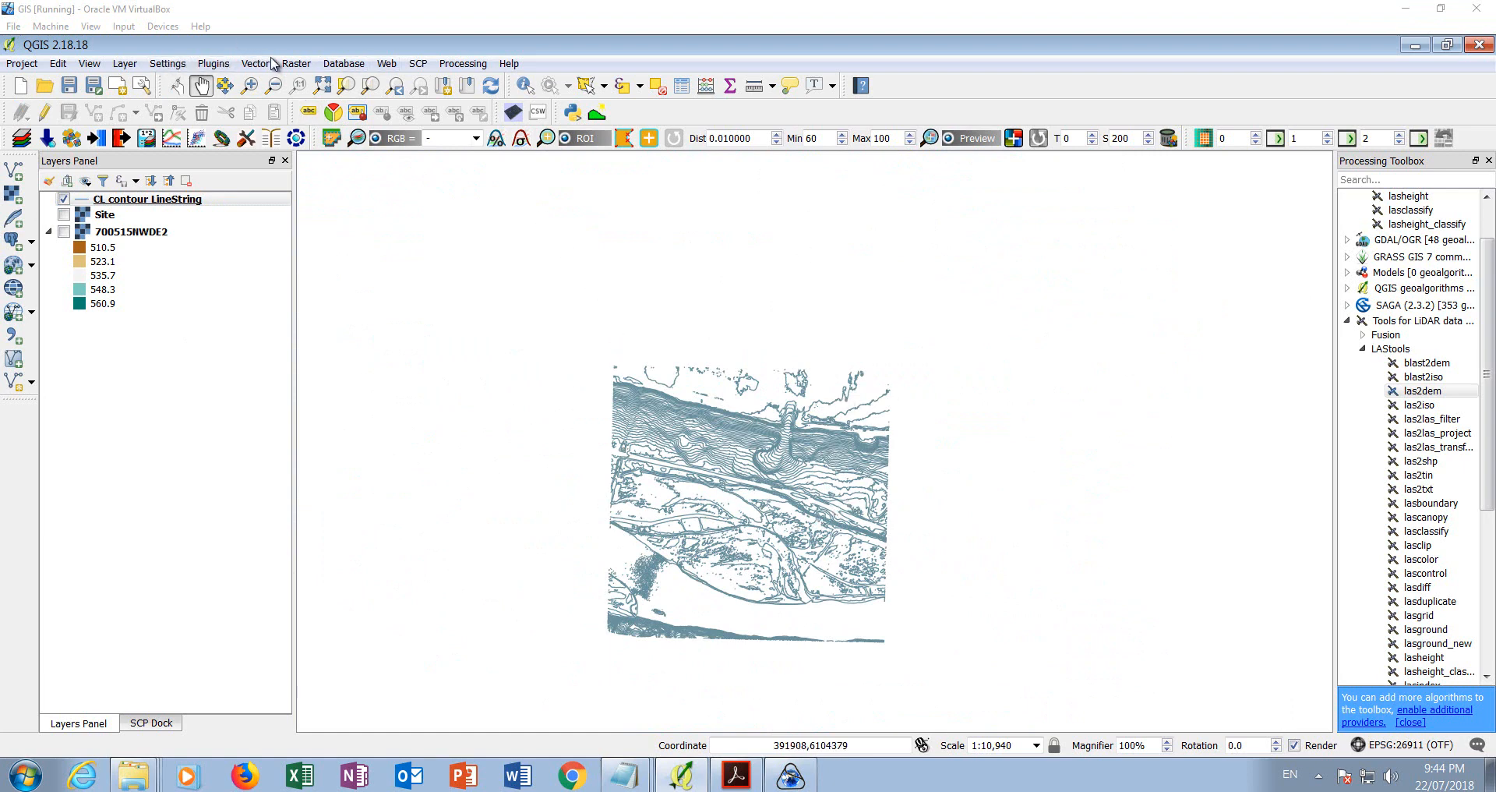
- Search the plugin list for terrain and enable the Raster Terrain Analysis plugin
left_click(170, 67)
left_click(232, 82)
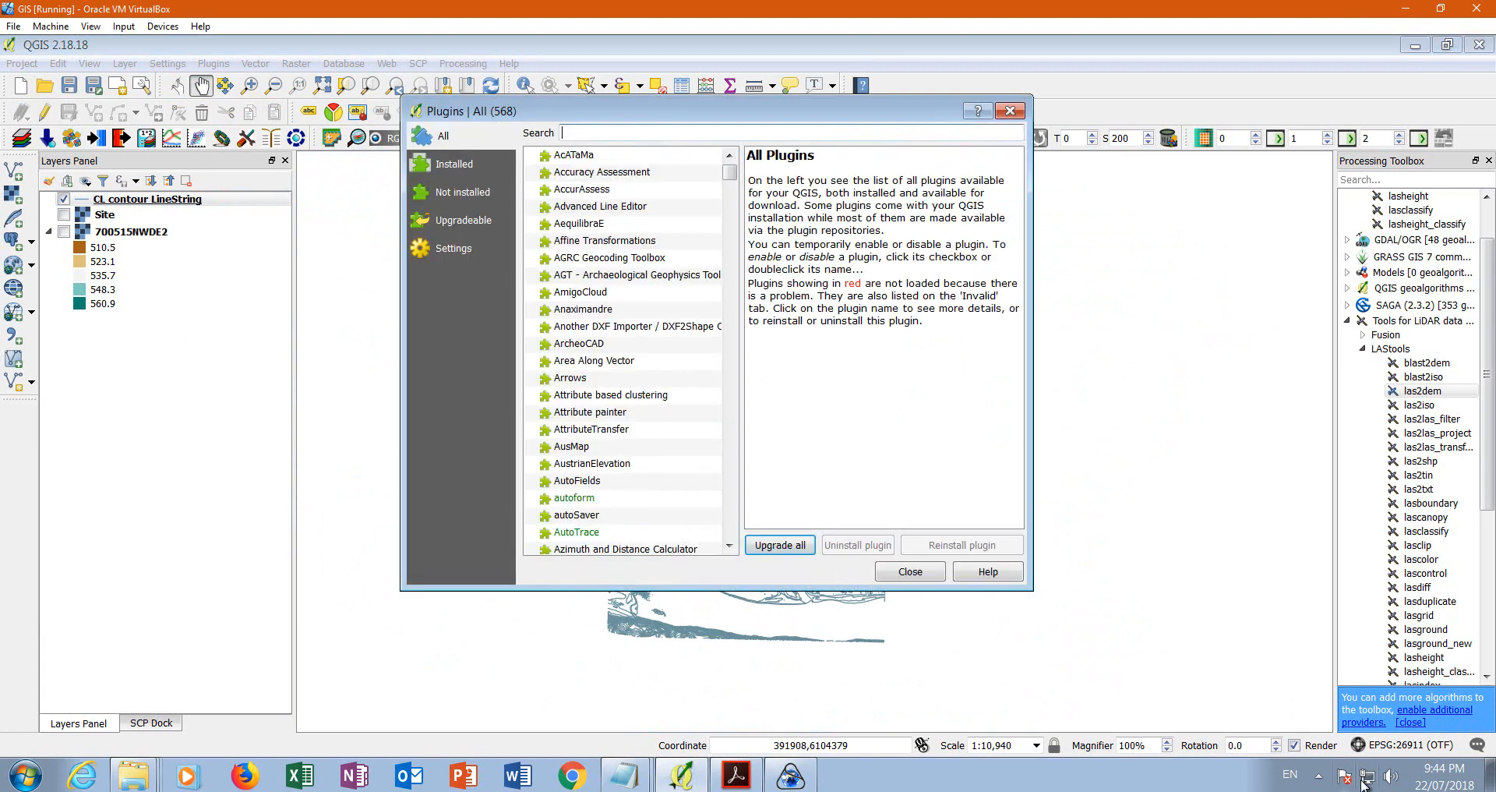
type("terrainanalisis")
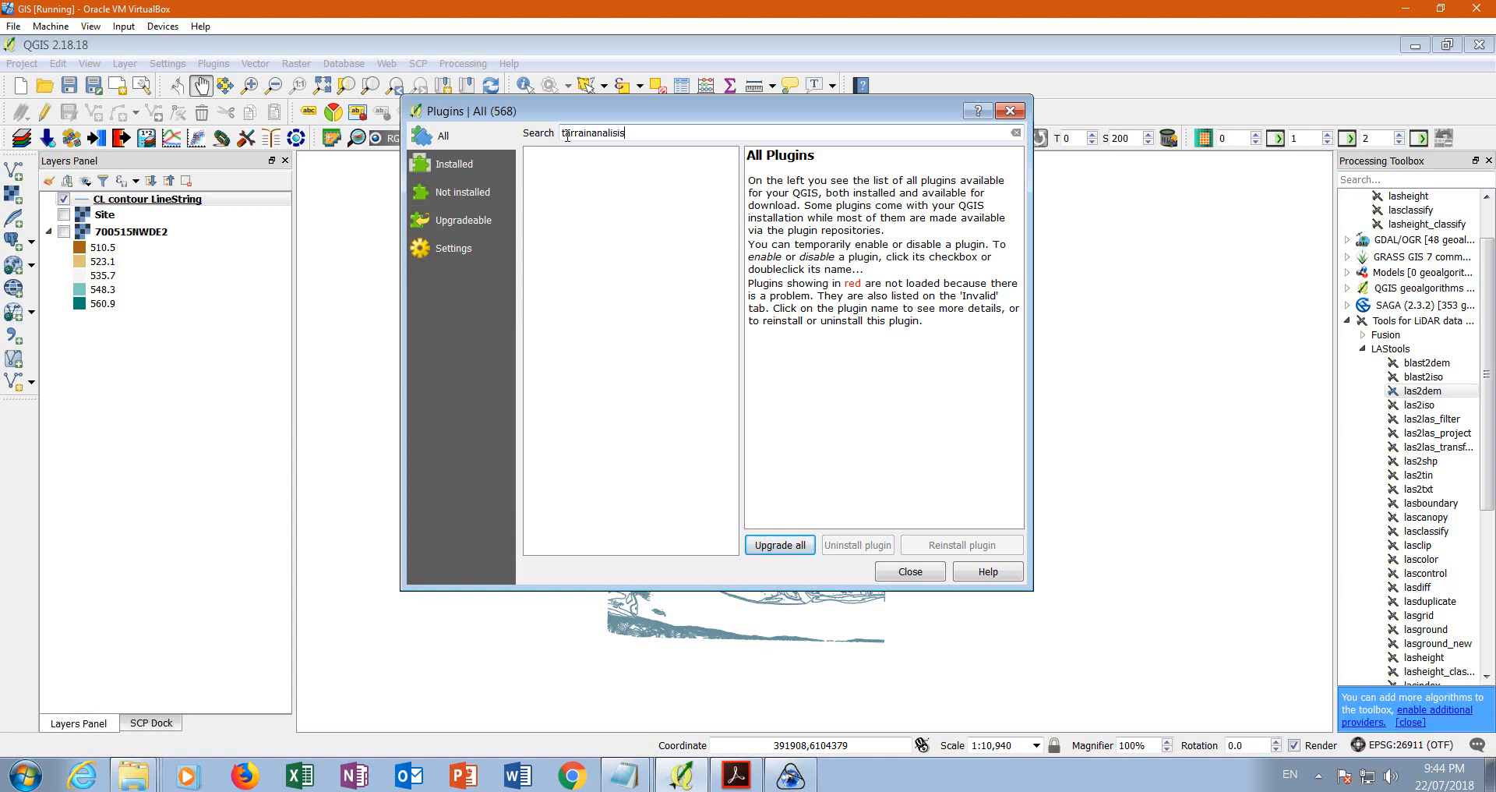
left_click_drag(627, 131, 308, 150)
type("terrain")
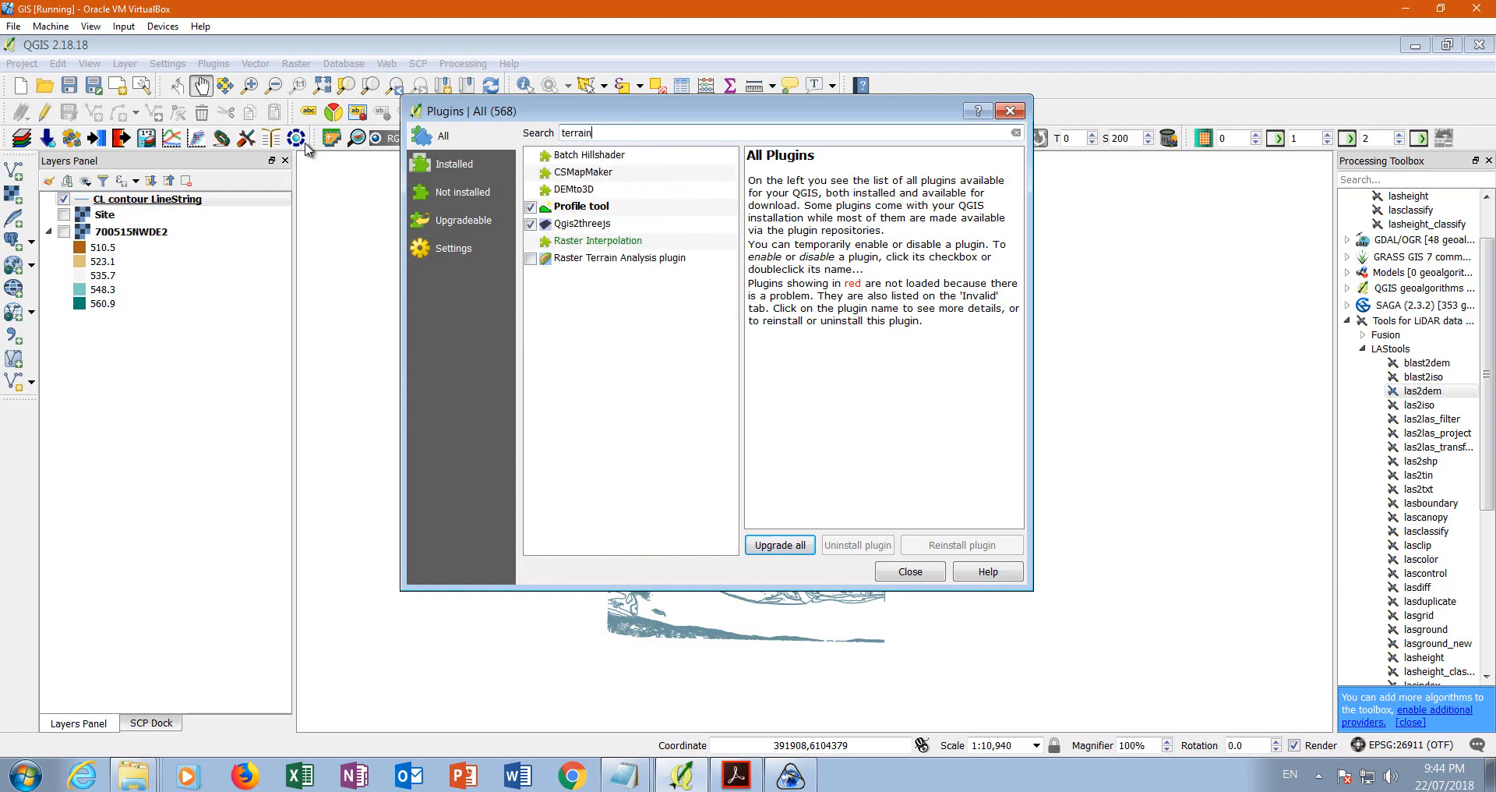
left_click(532, 259)
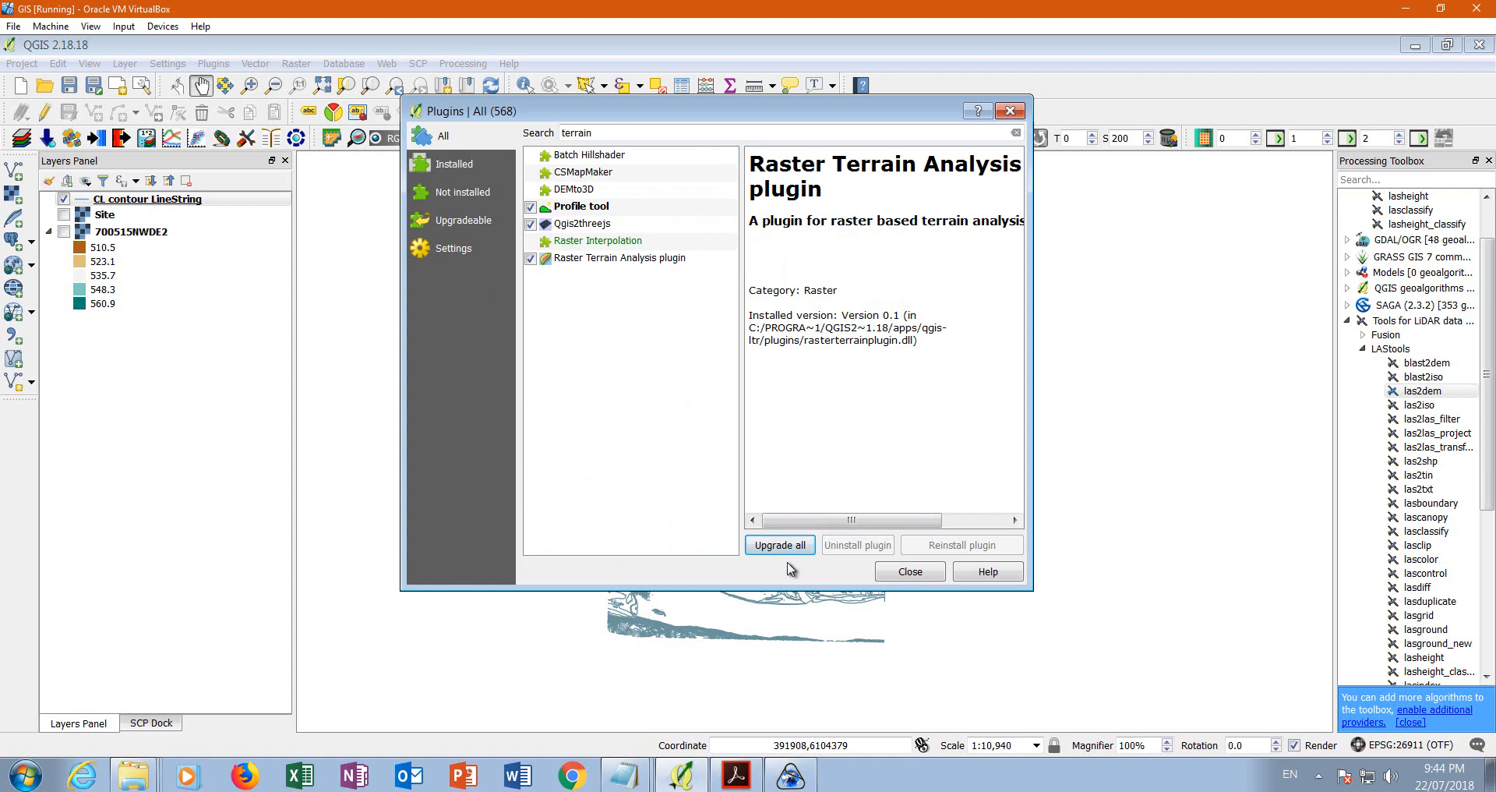
left_click(908, 572)
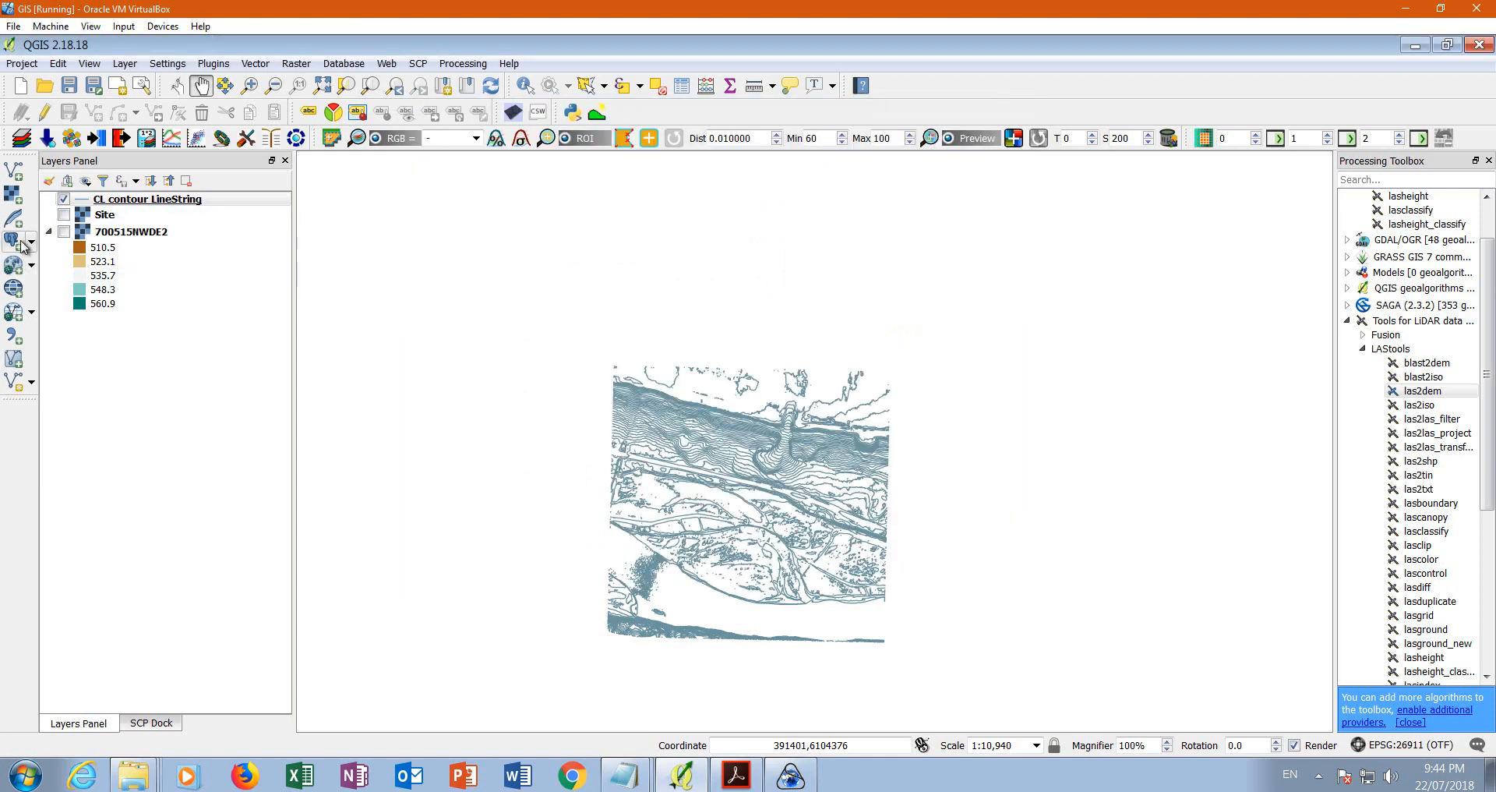
- Hide the CL contour layer, show the 700515NWDE2 DEM, and start the Hillshade terrain analysis
left_click(64, 200)
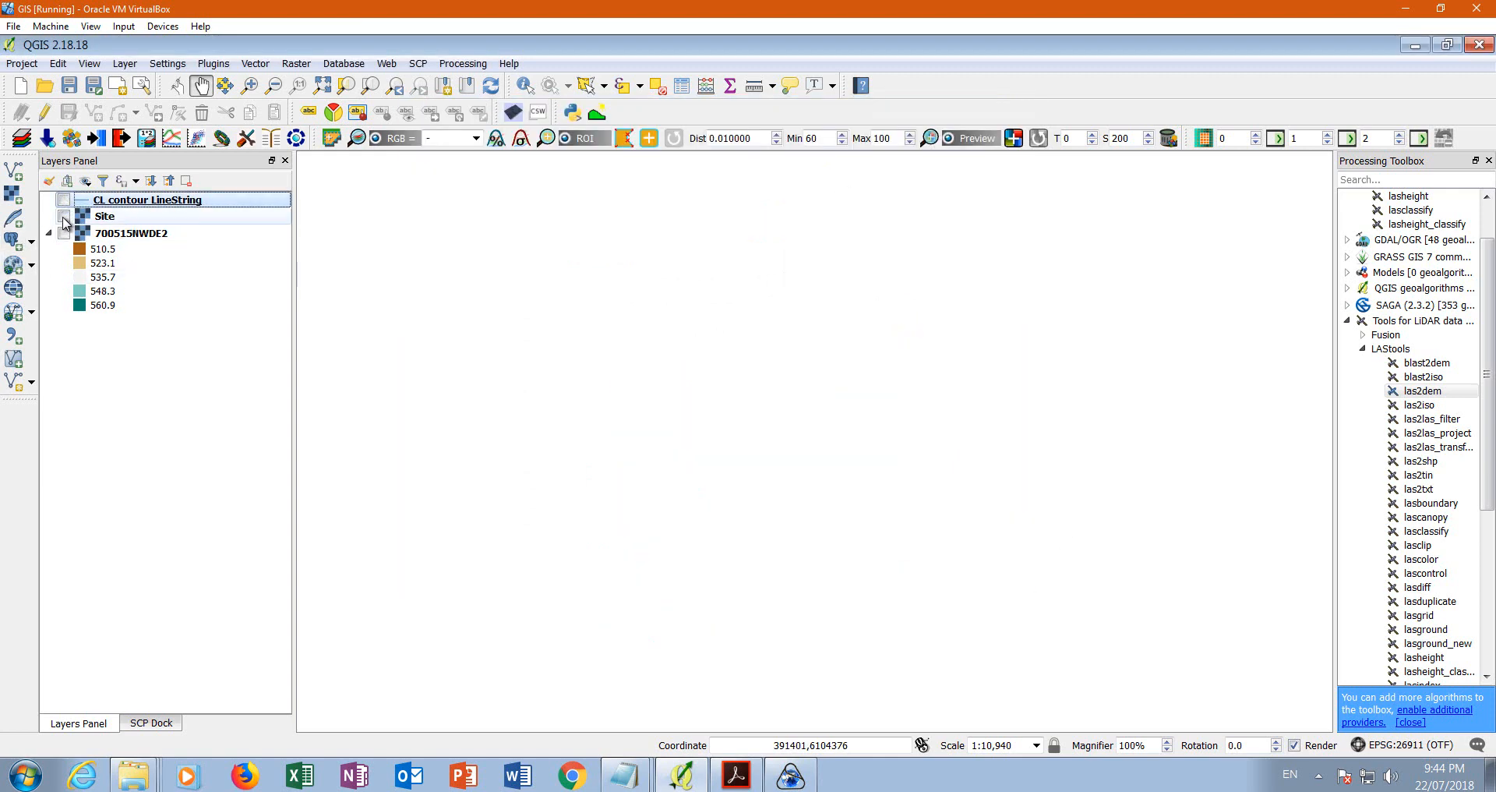
left_click(64, 233)
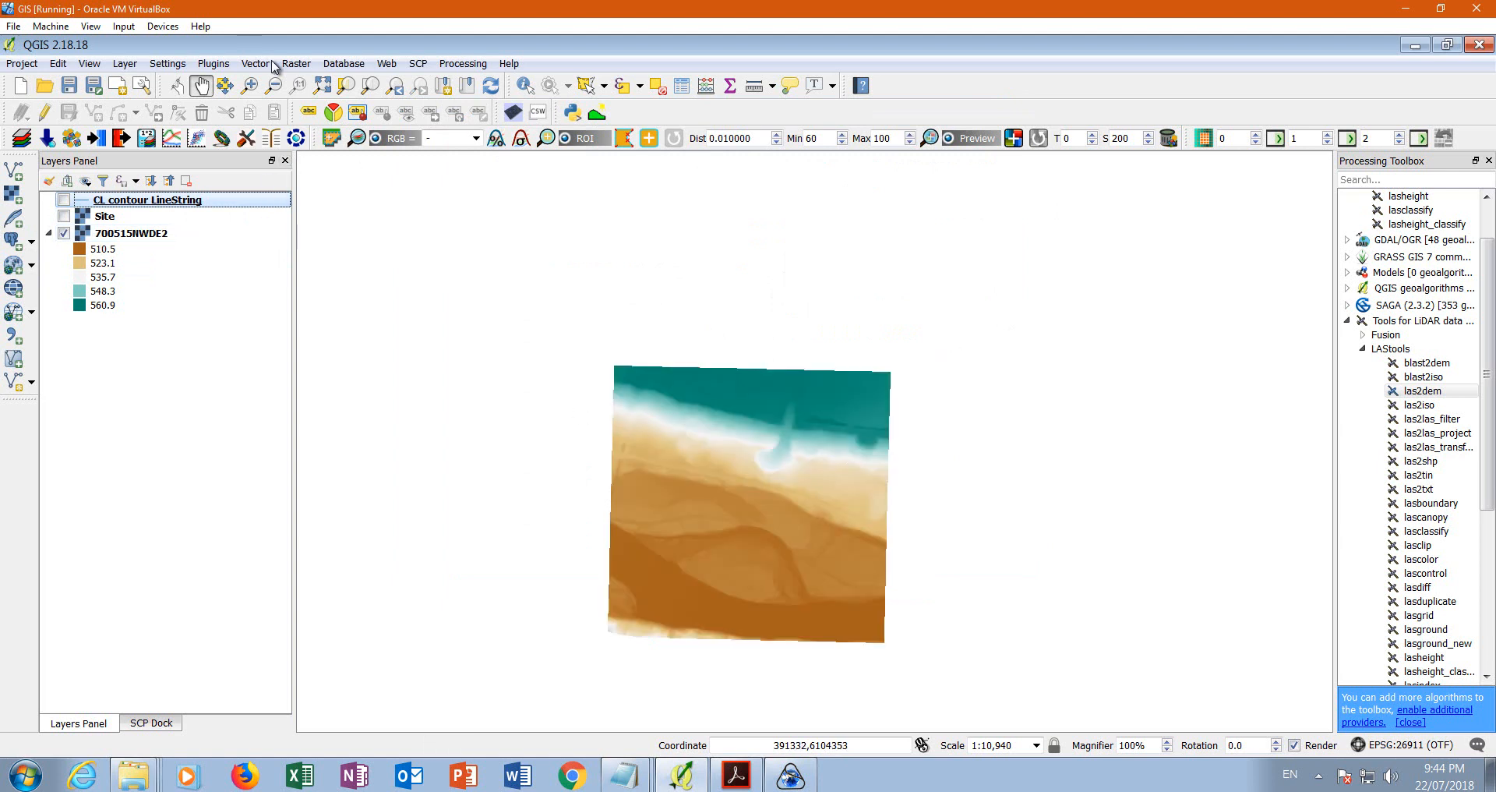
left_click(297, 63)
mouse_move(390, 293)
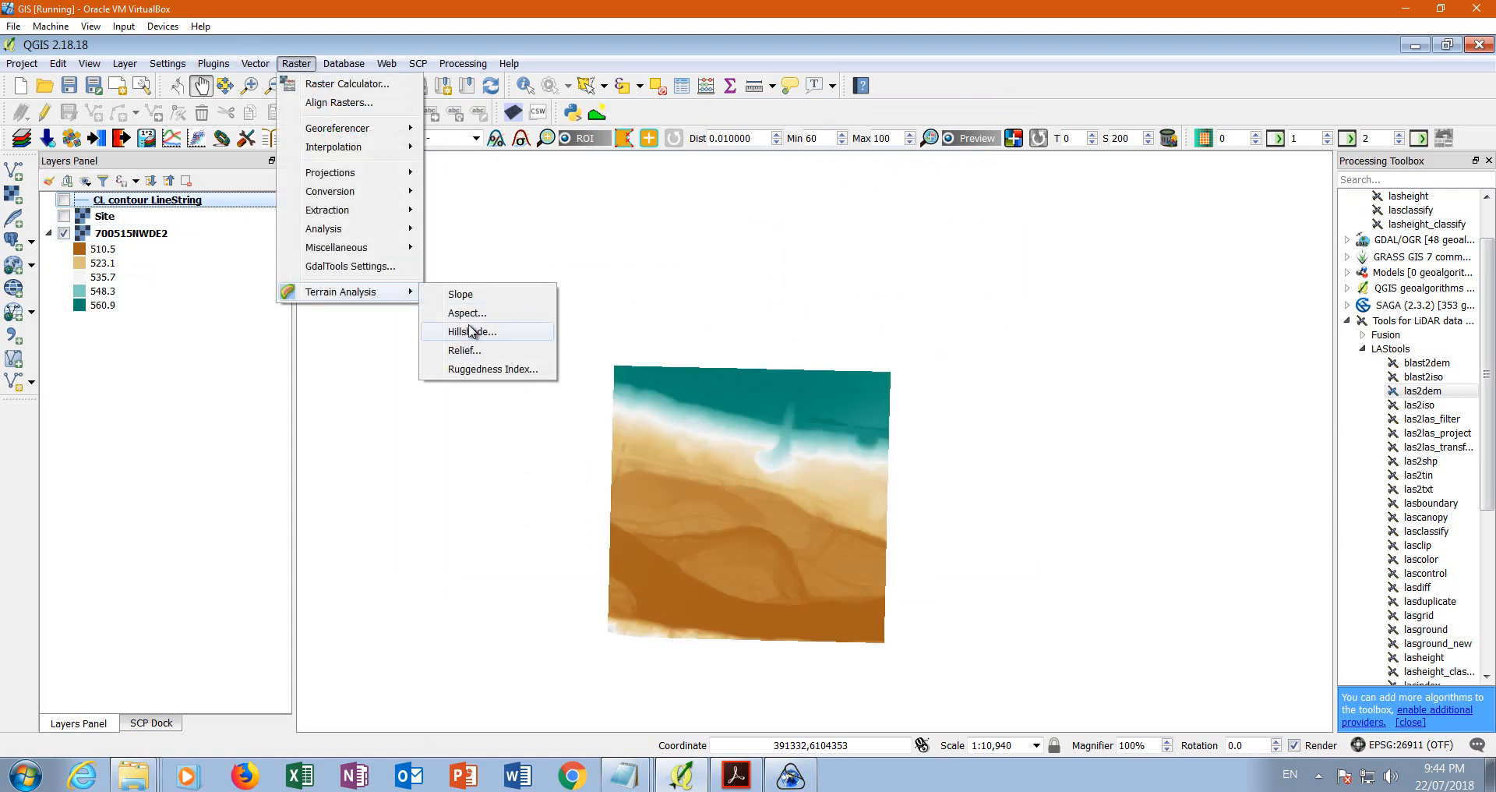
left_click(476, 333)
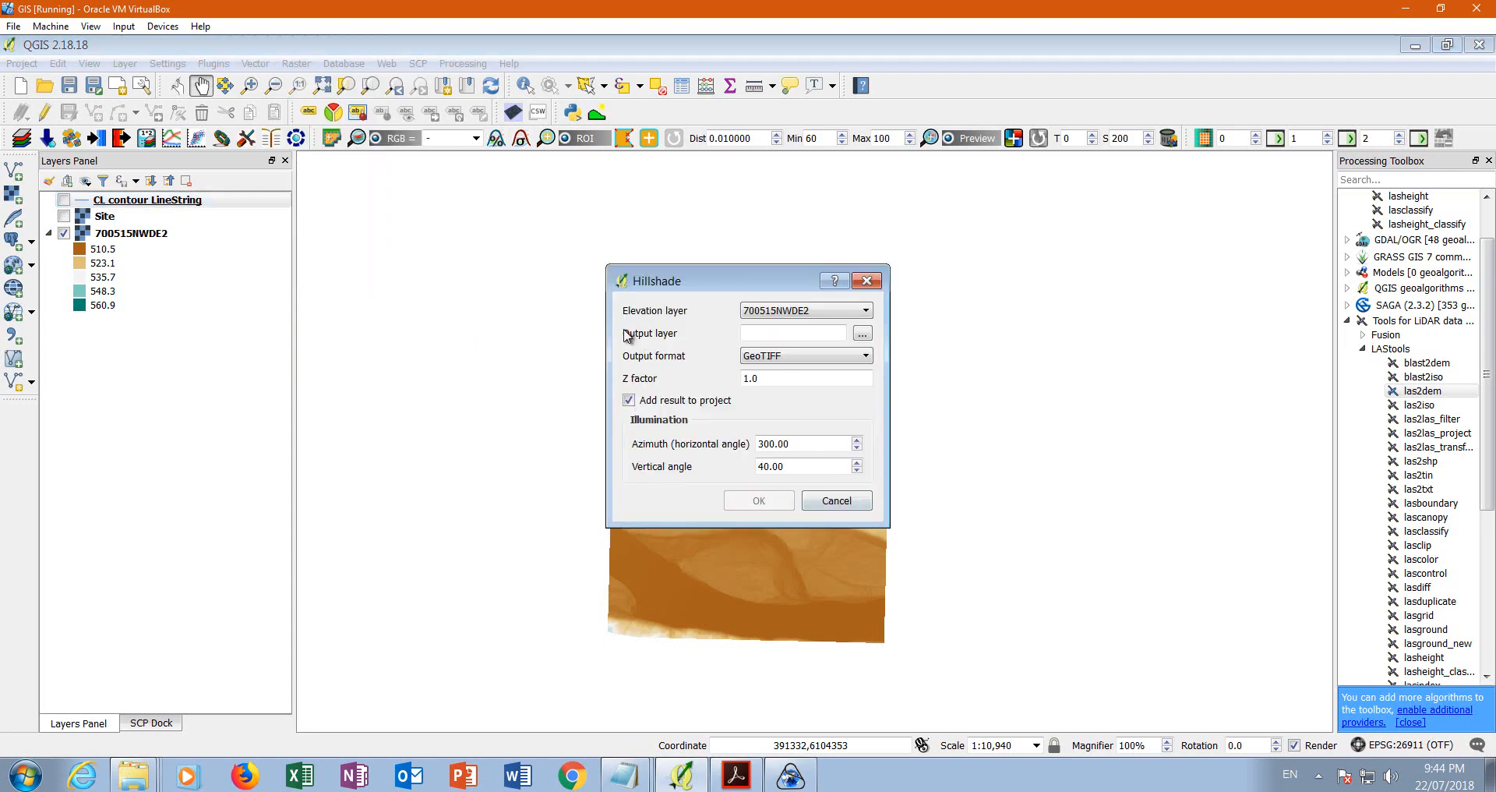
- Set the output to a file named Hillshade in the Lesson 10 LIDAR folder and generate it in NAD83 / UTM zone 11N
left_click(861, 337)
left_click(516, 269)
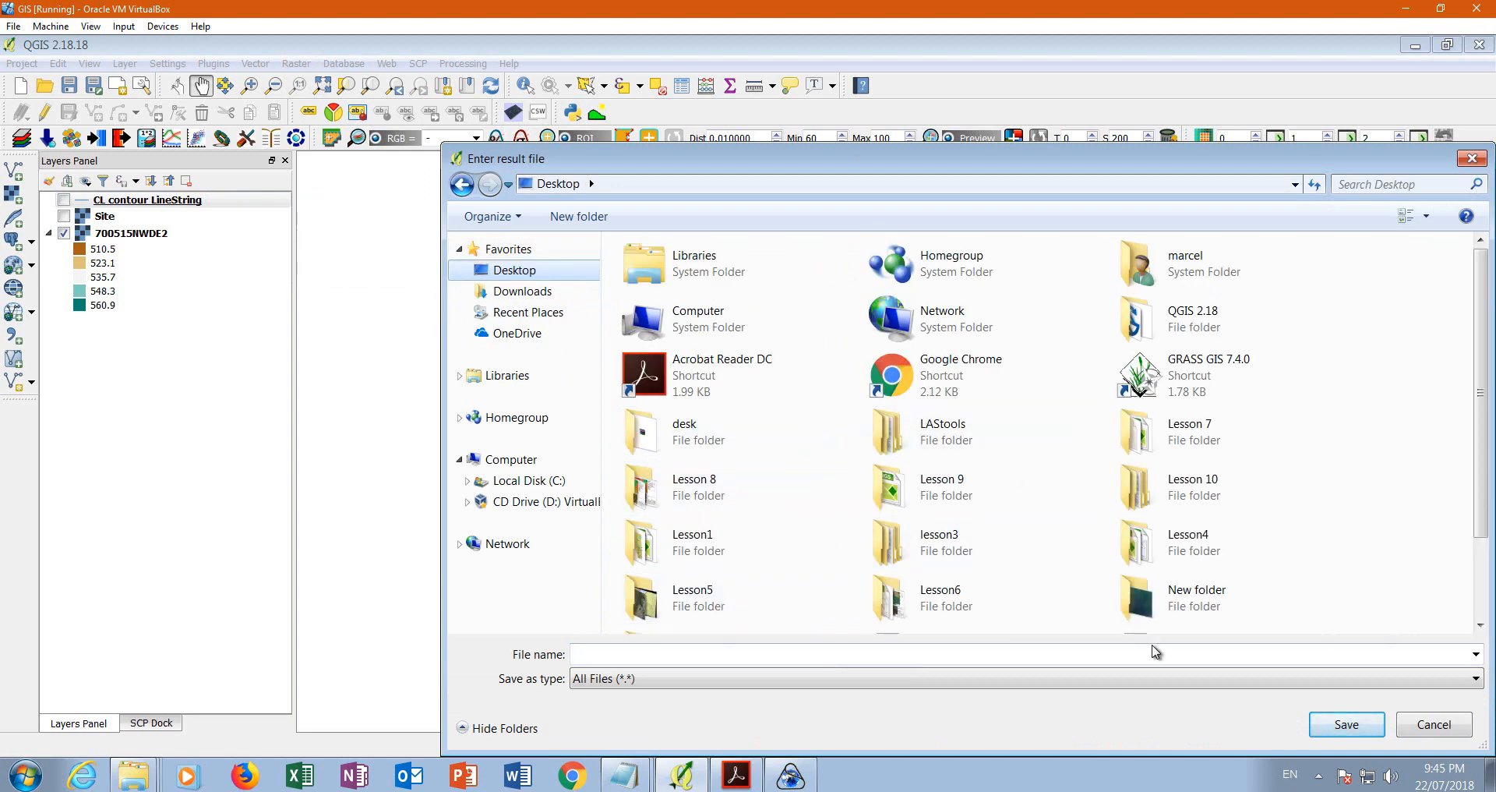
double_click(1182, 478)
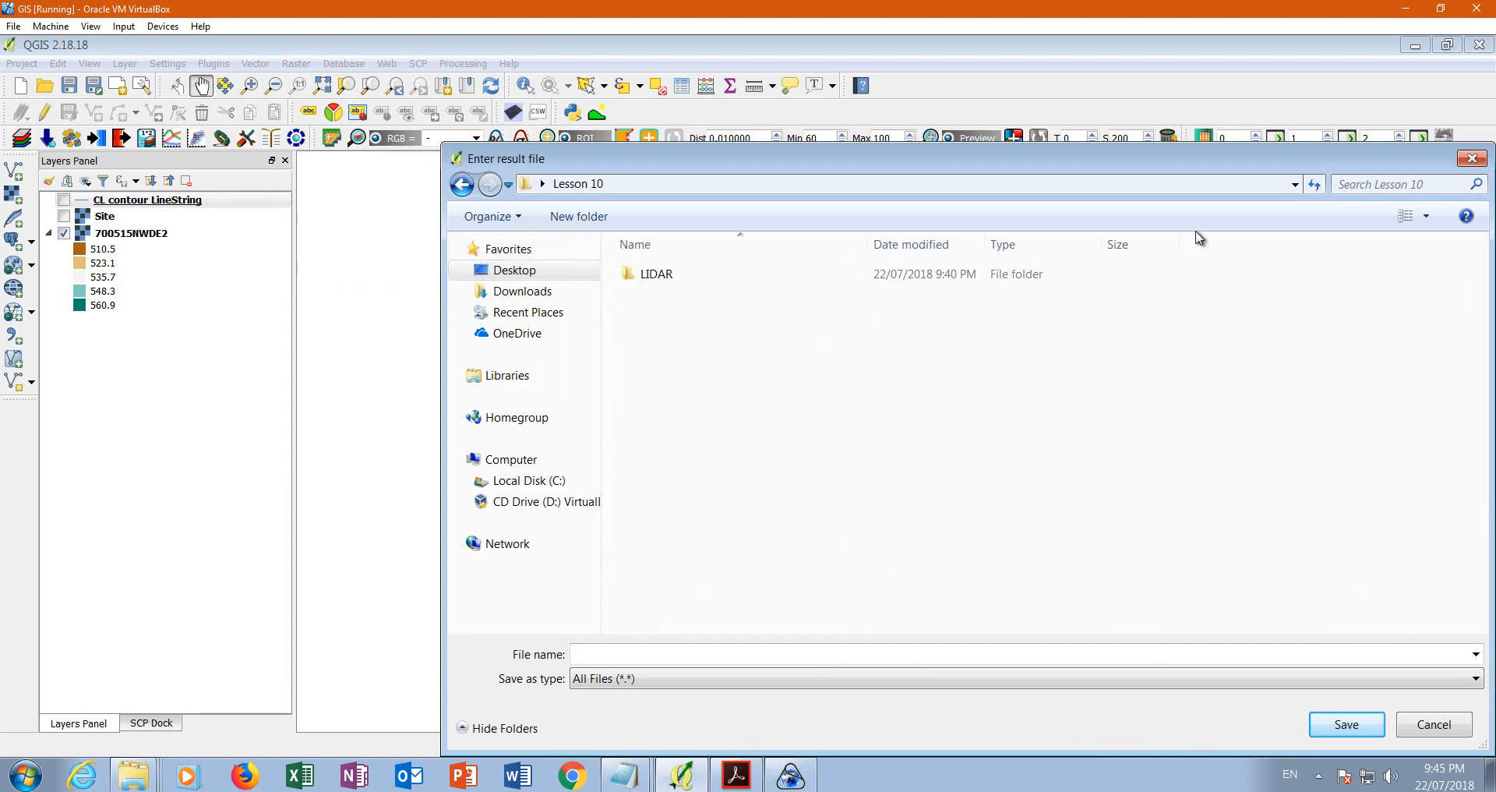
double_click(674, 274)
left_click(637, 652)
type("Hillshade")
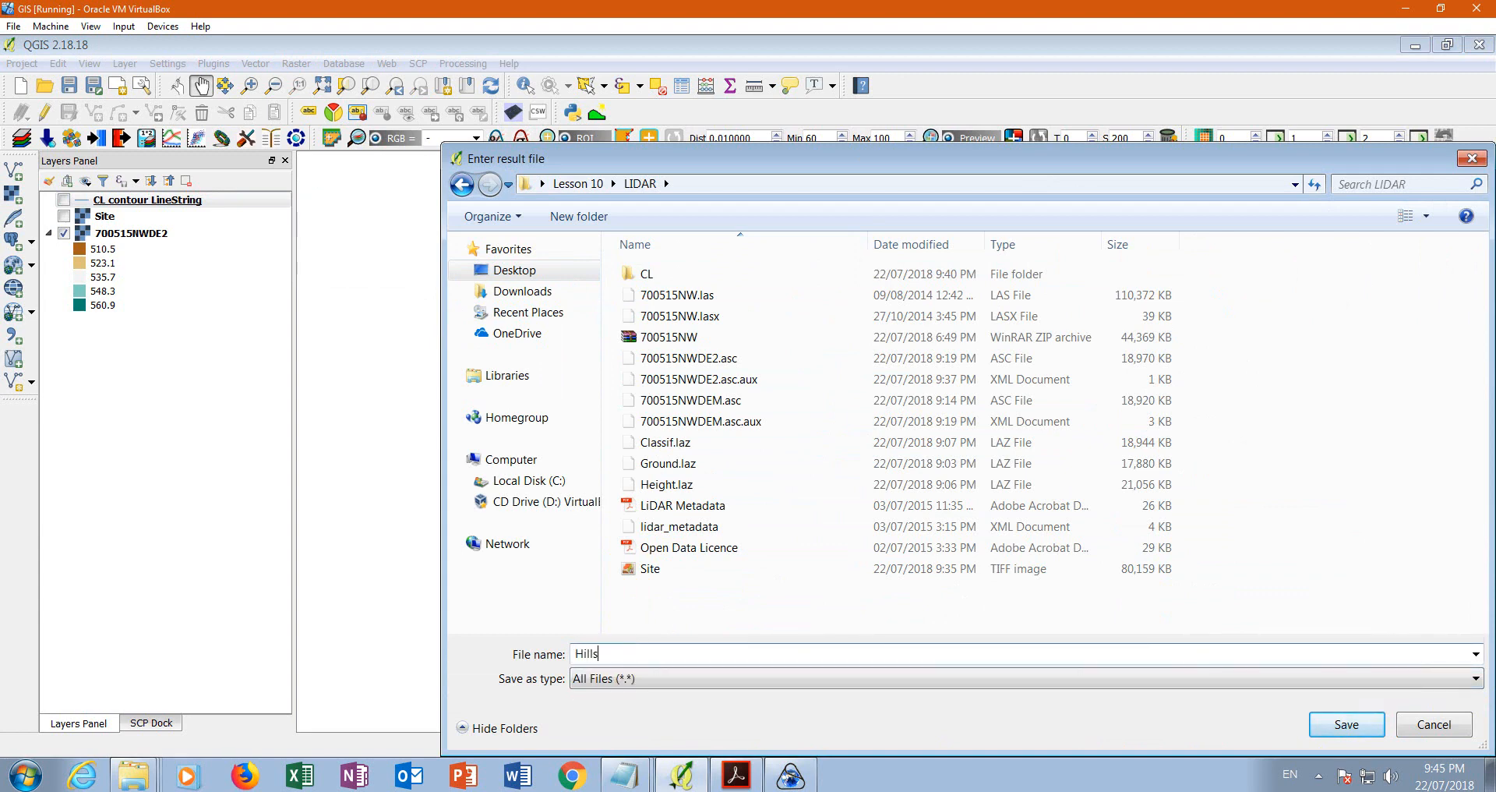
left_click(1373, 729)
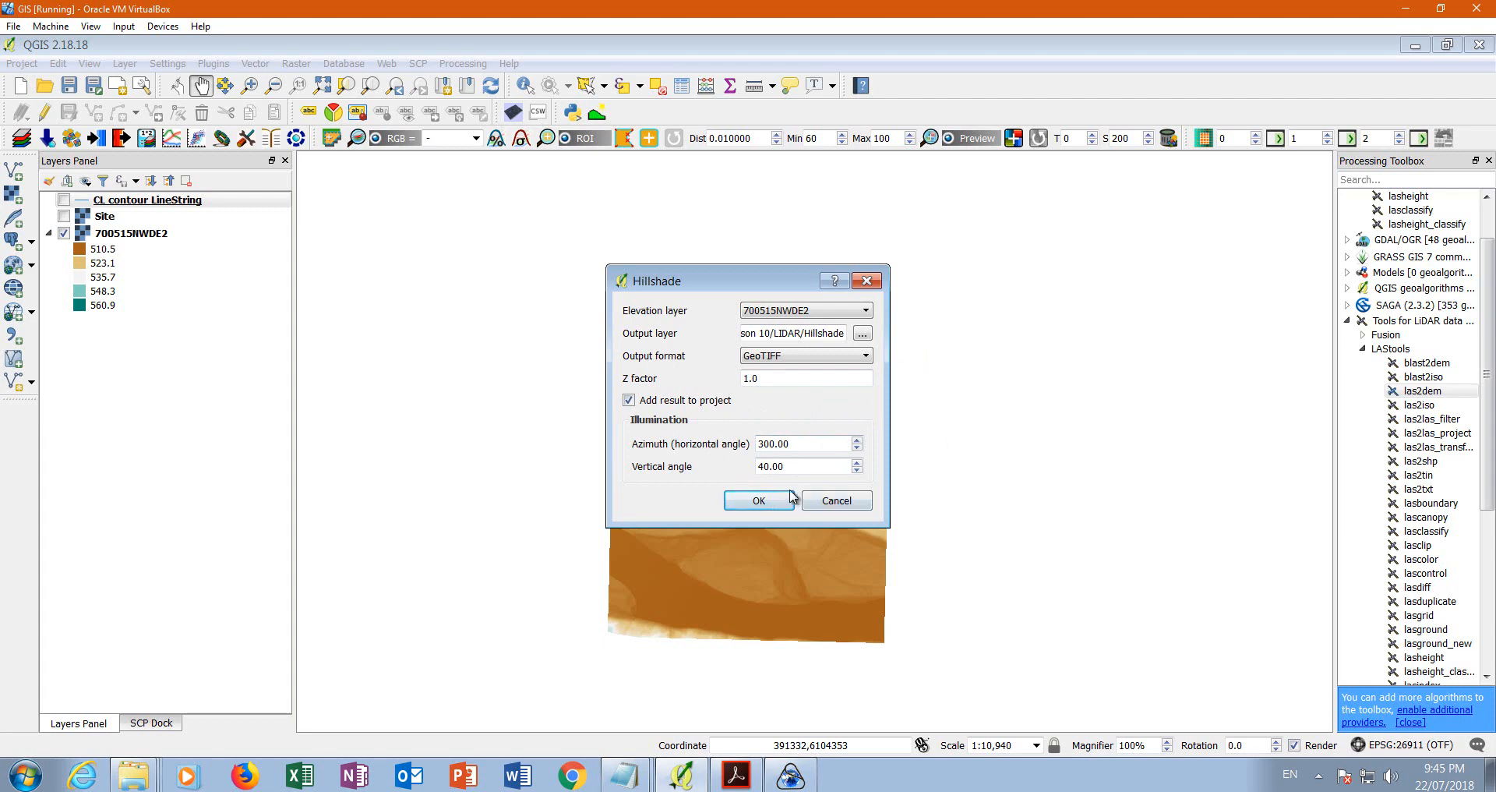
left_click(751, 505)
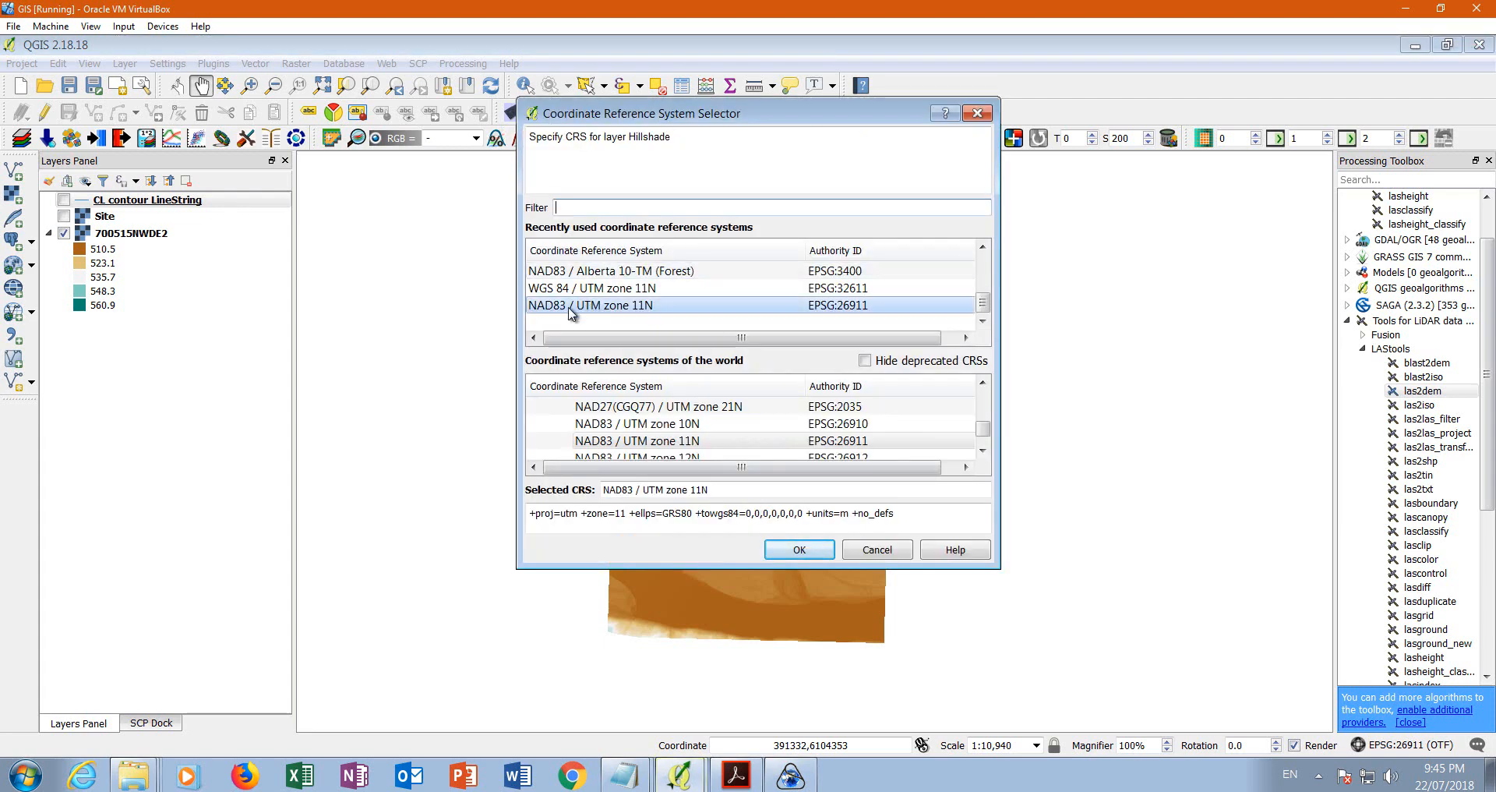
left_click(814, 553)
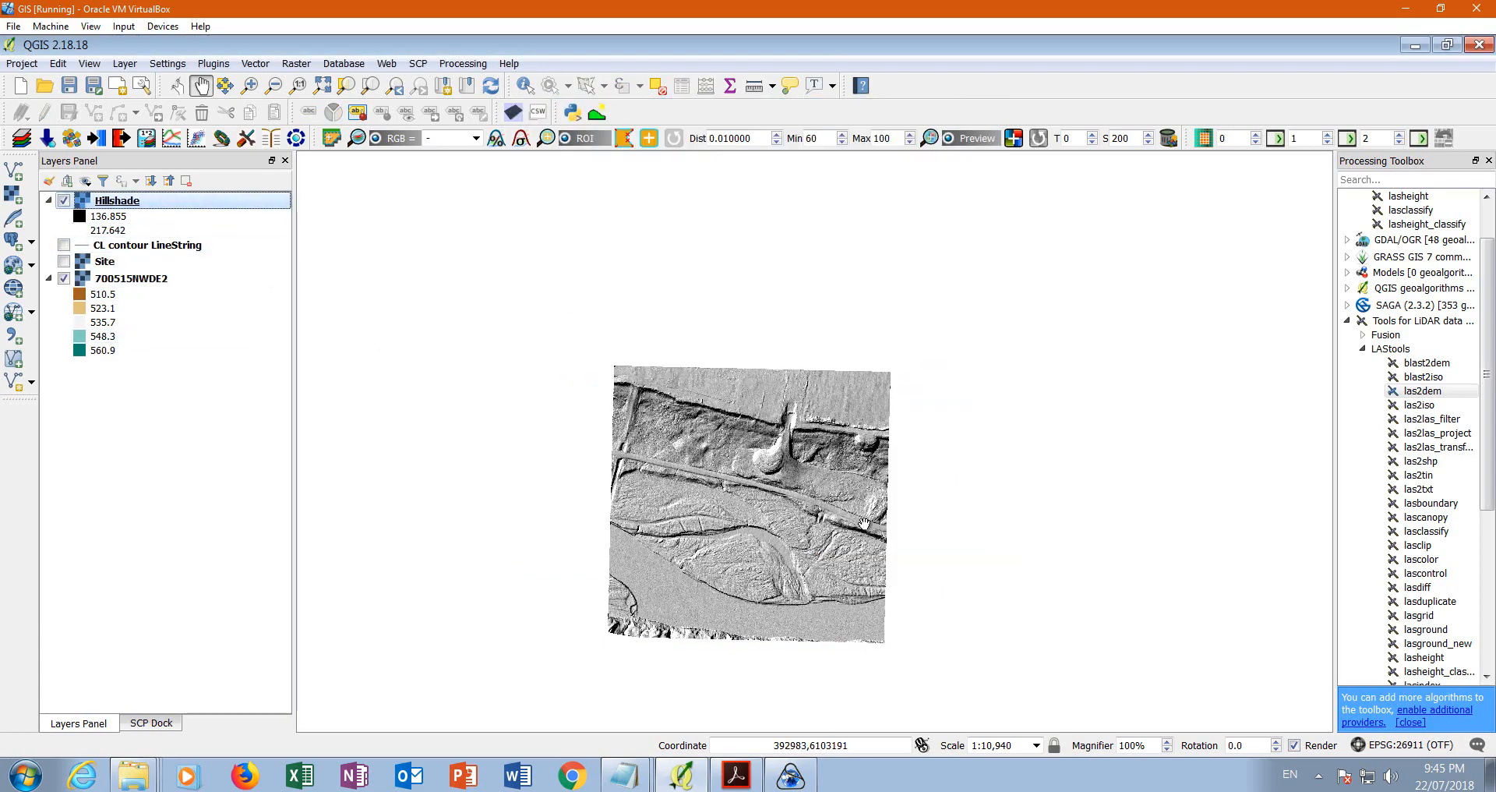
- Inspect the hillshade up close and hide the 700515NWDE2 DEM beneath it
scroll(865, 526, "up", 1)
scroll(809, 363, "down", 1)
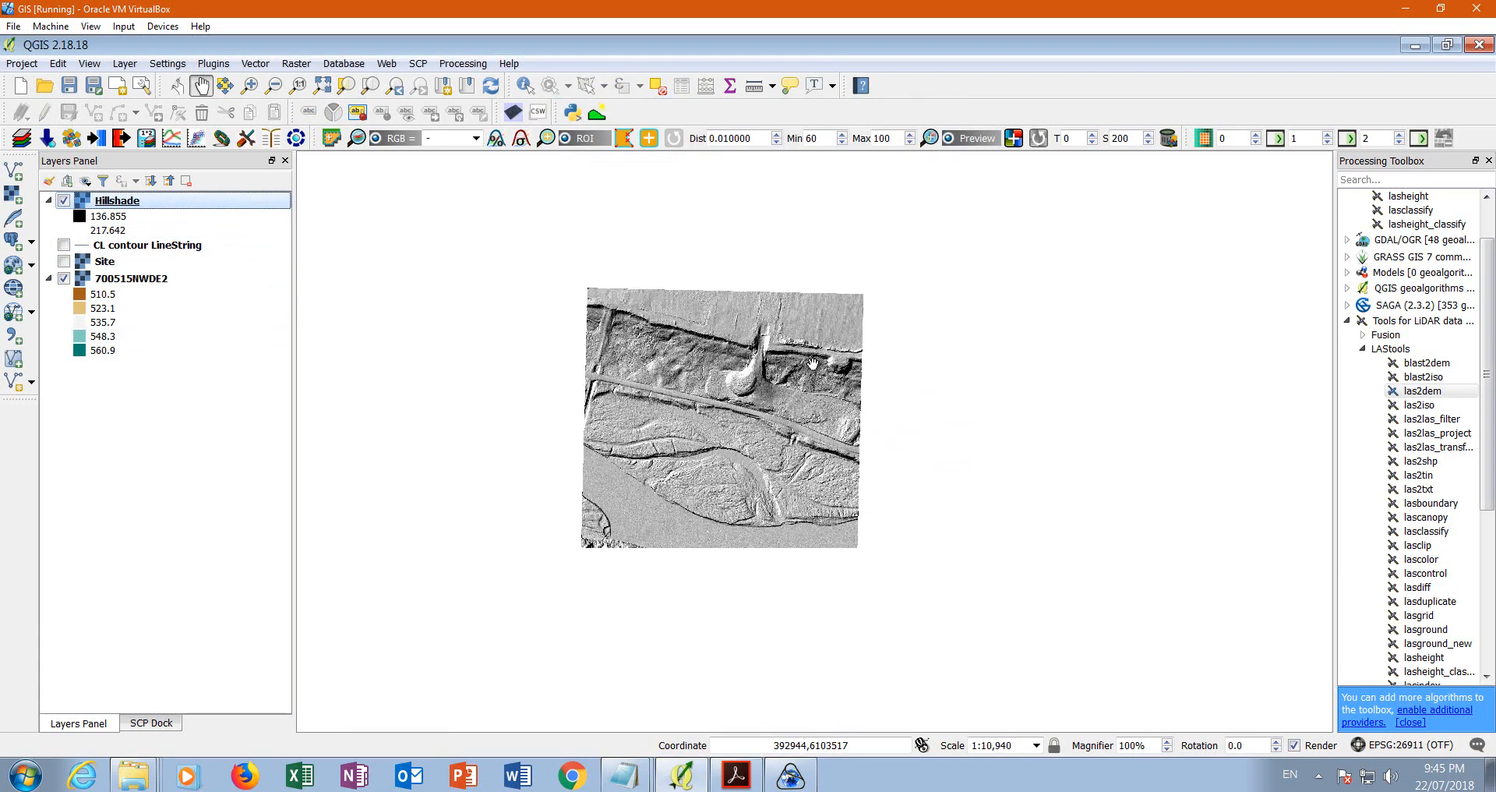
scroll(733, 385, "up", 1)
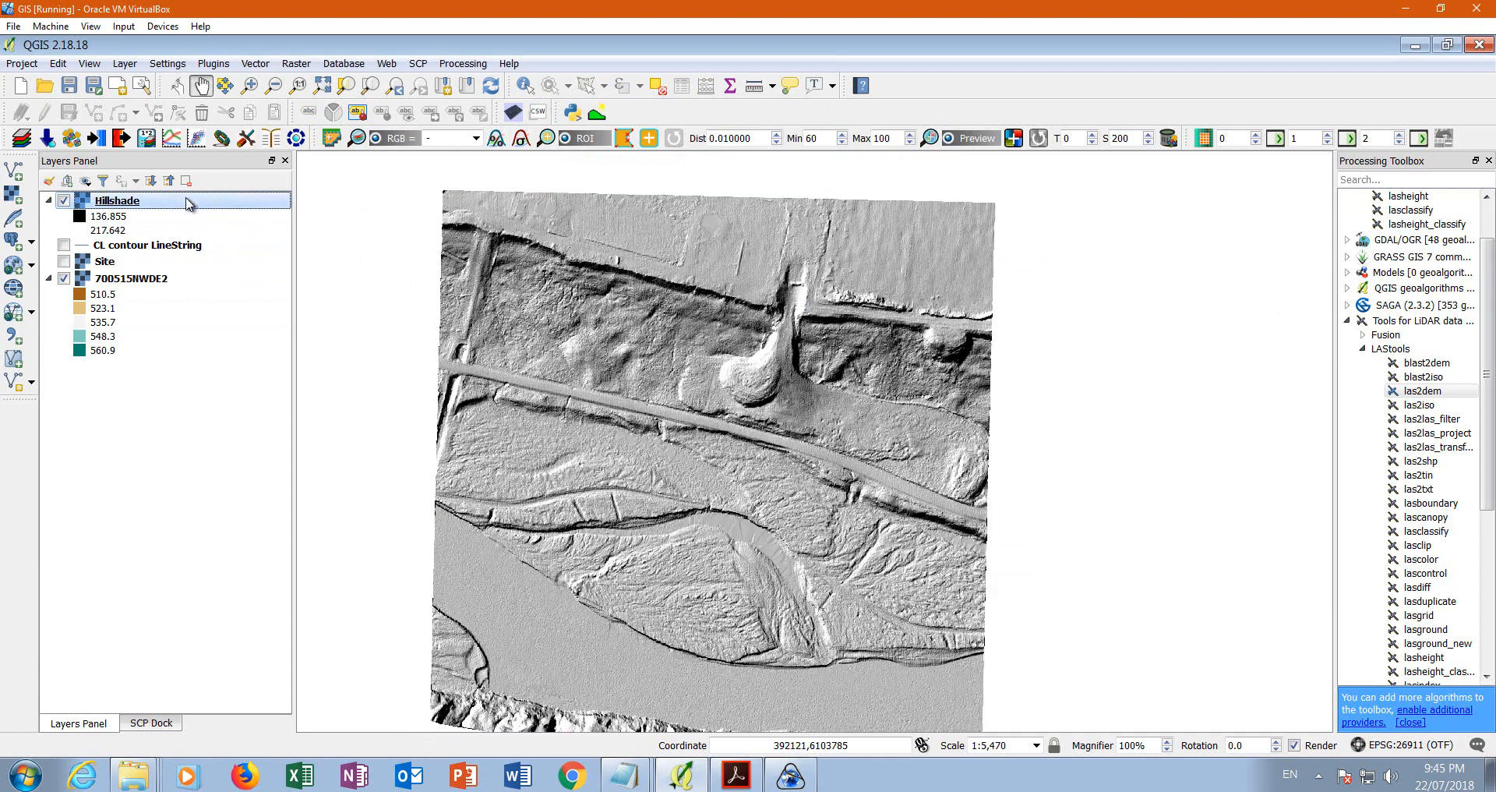
left_click(64, 278)
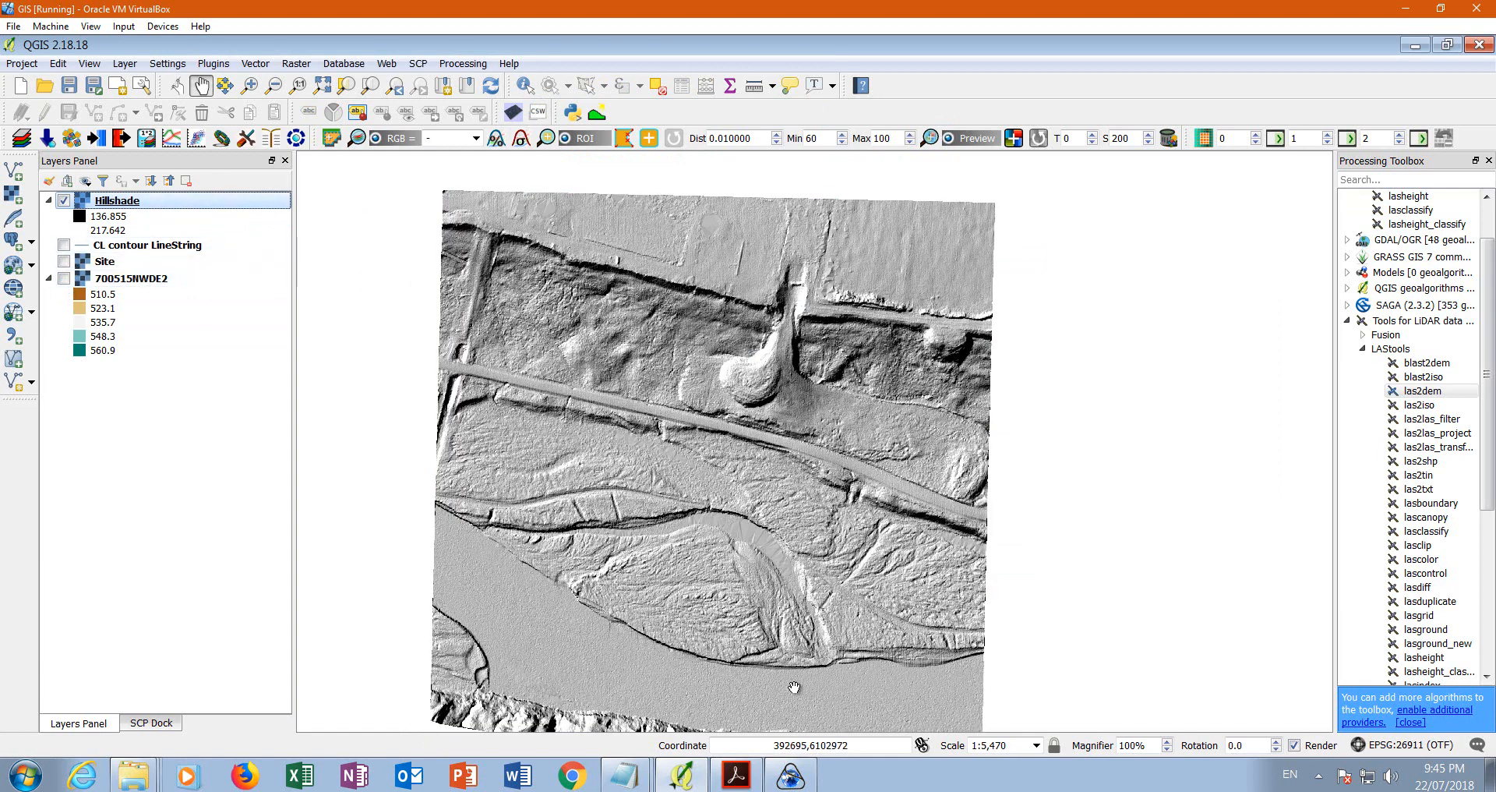